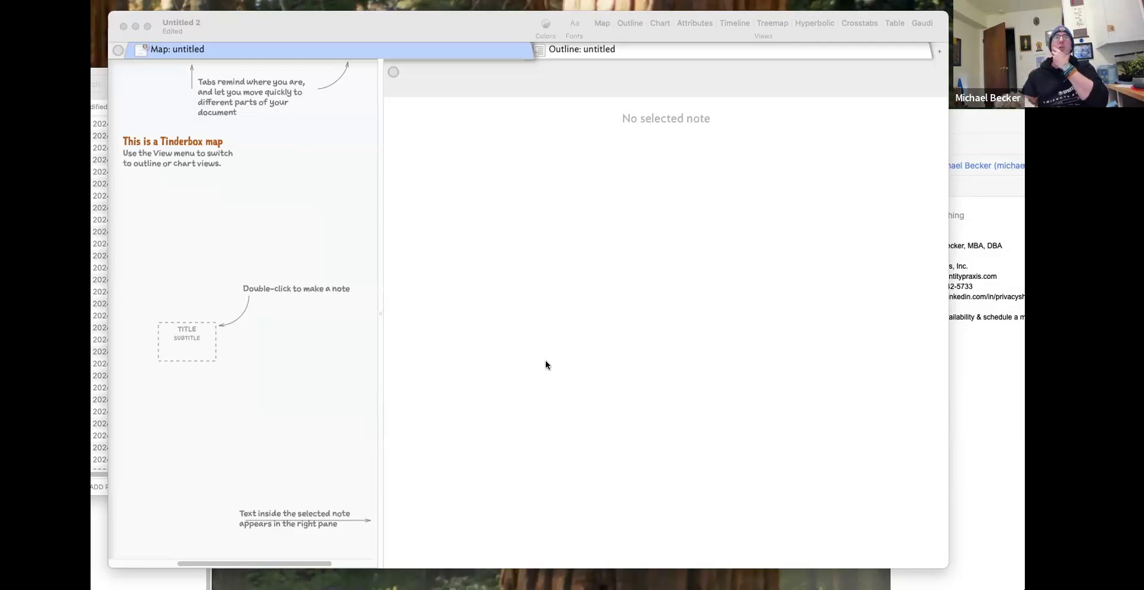
Widen the map pane, move the document window down-right, and start a new note on the map.
left_click_drag(380, 284, 700, 288)
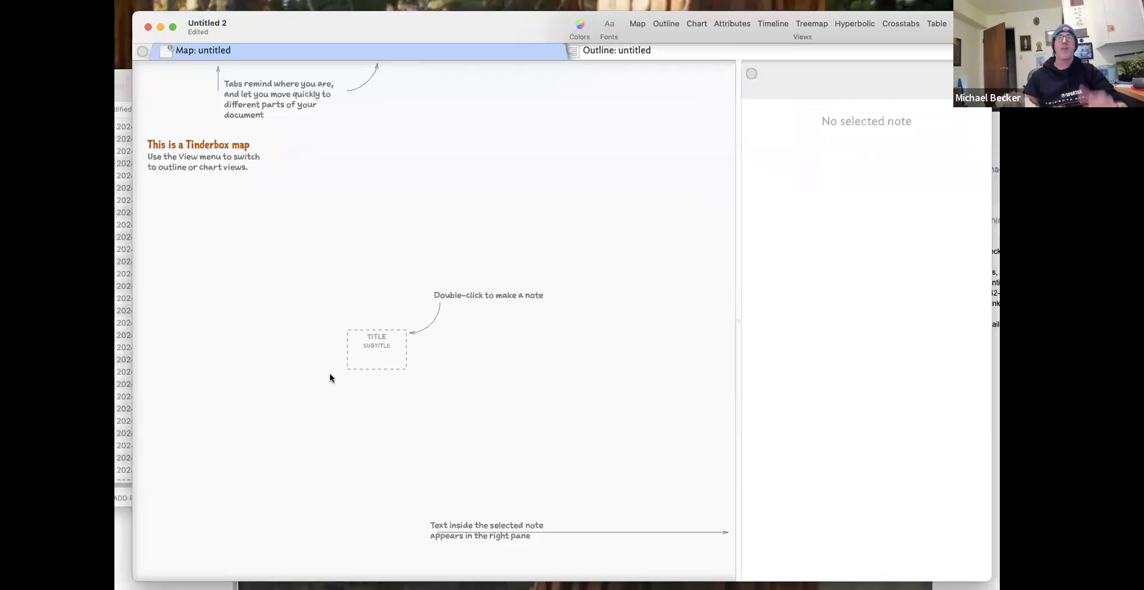
left_click_drag(428, 32, 500, 116)
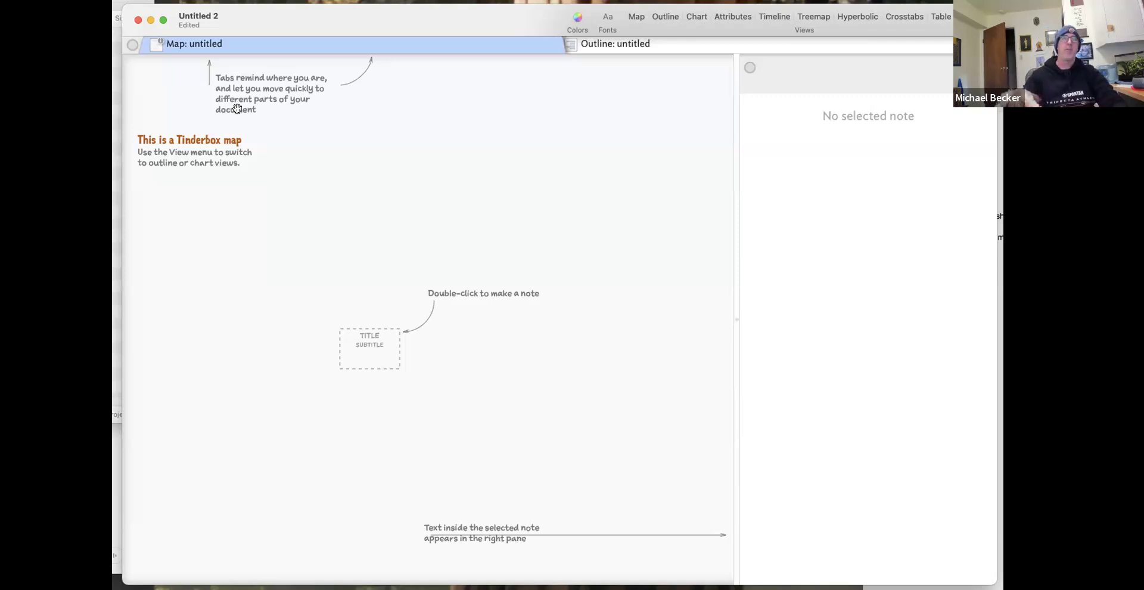
double_click(213, 121)
Name the first note 'Report' and add a second note named 'Introduction'.
type("Report")
key("Return")
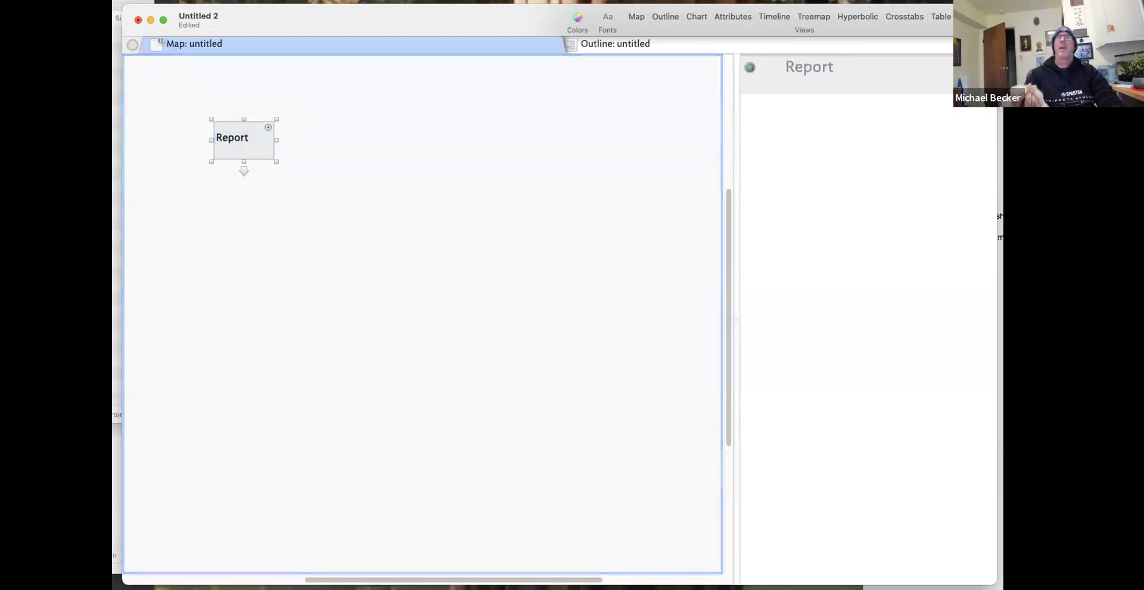
key("Return")
type("int")
key("BackSpace")
key("BackSpace")
key("BackSpace")
type("Introduction")
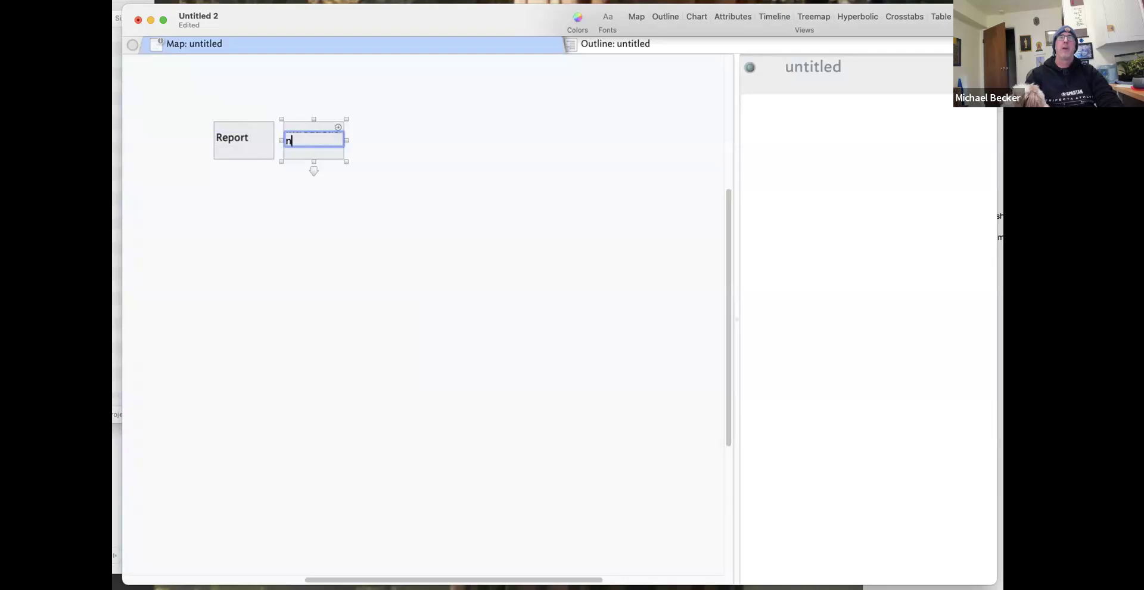
key("BackSpace")
key("BackSpace")
key("BackSpace")
key("BackSpace")
key("BackSpace")
key("BackSpace")
key("BackSpace")
key("BackSpace")
key("BackSpace")
key("BackSpace")
type("troduction")
key("Return")
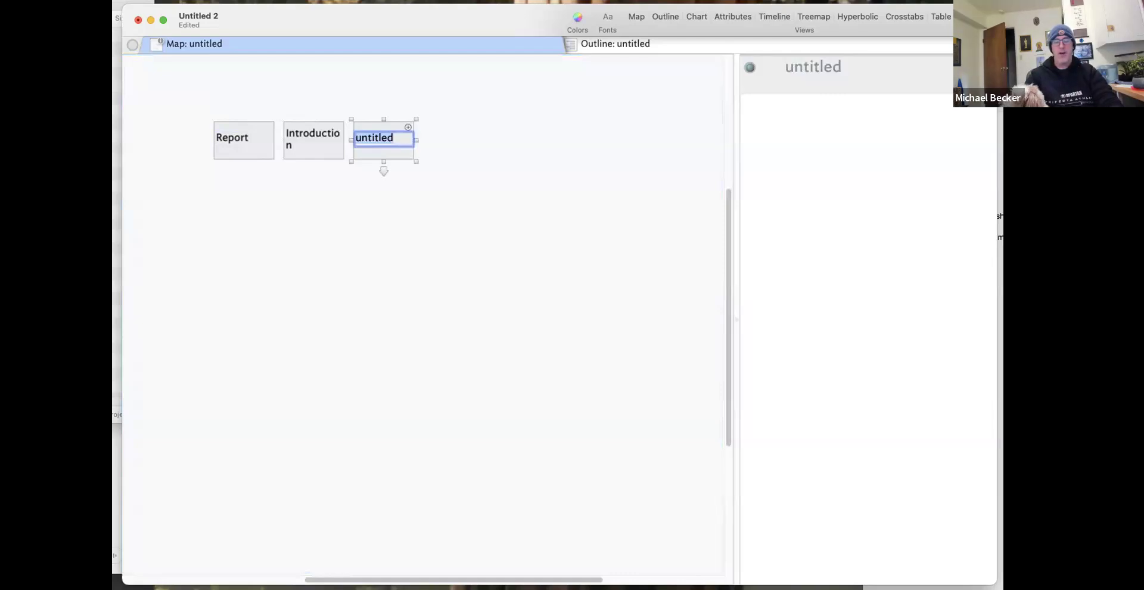
Add a note 'Talk about using display expressions as a tool for thinking'.
type("Tal")
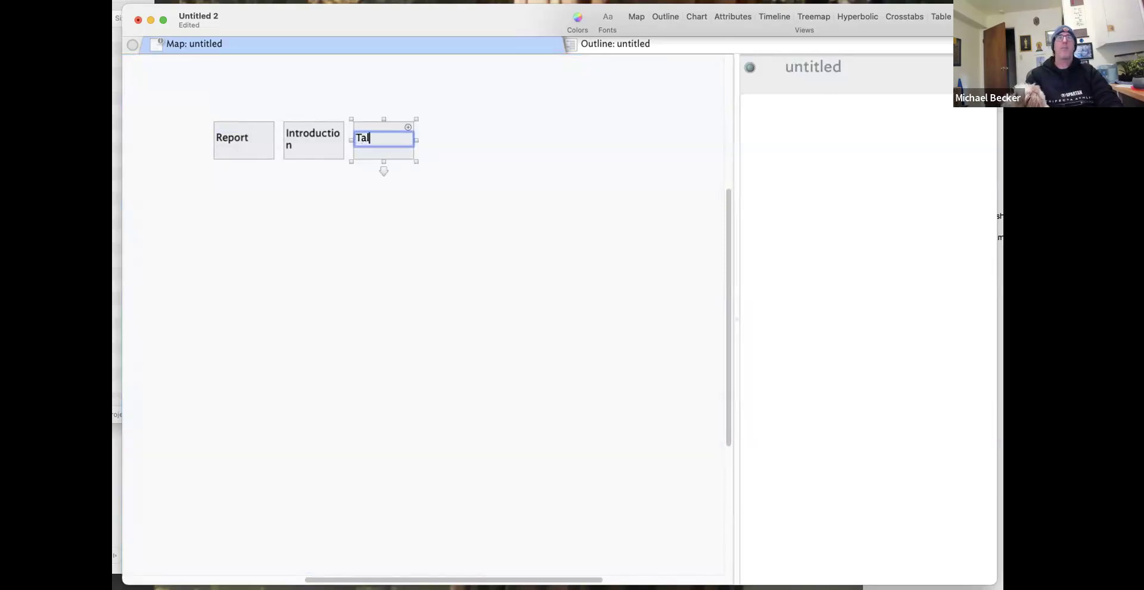
type("ked about using")
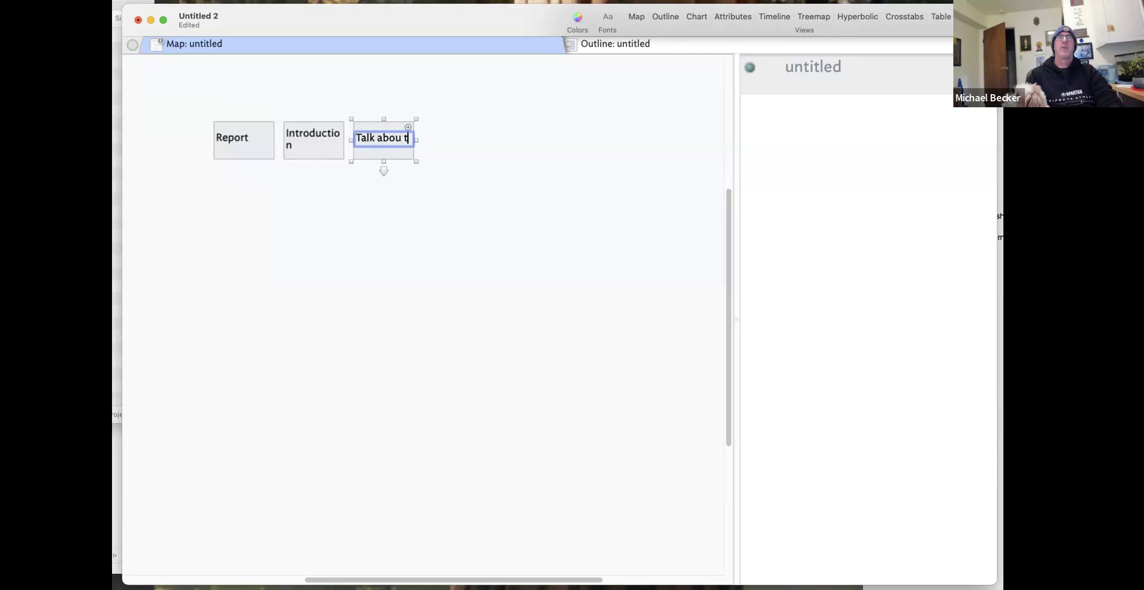
key("BackSpace")
key("BackSpace")
key("BackSpace")
key("BackSpace")
key("BackSpace")
key("BackSpace")
key("BackSpace")
type("t using display expressions as a tool fo")
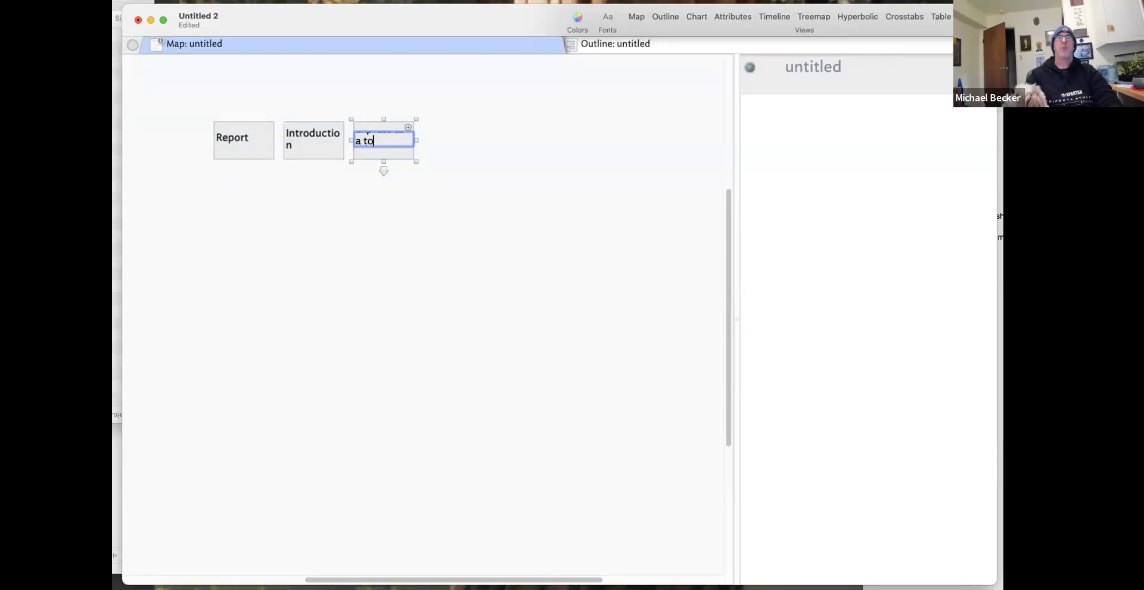
type("r thinking")
key("Return")
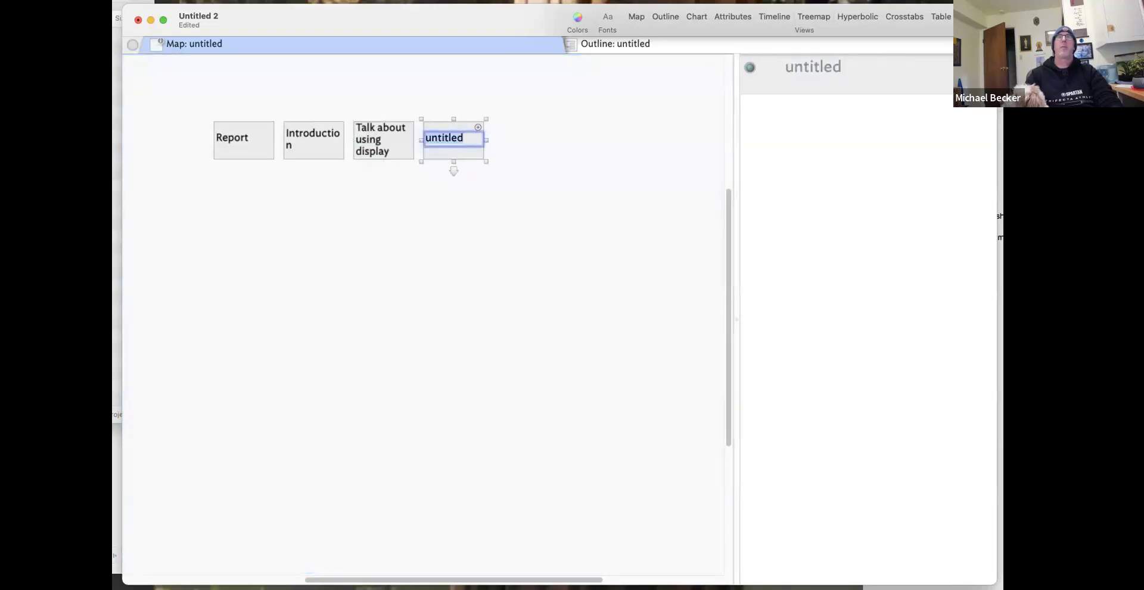
Add a fourth note about the importance and efficiency of one's work.
type("What's a")
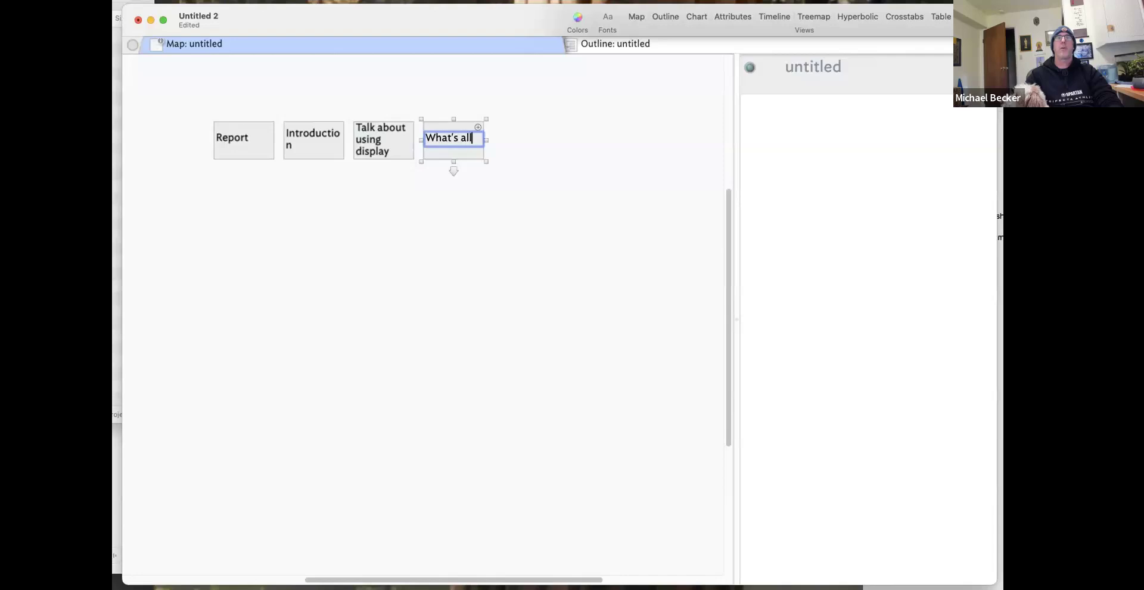
type("lso impo")
key("BackSpace")
key("BackSpace")
key("BackSpace")
type("mportant ")
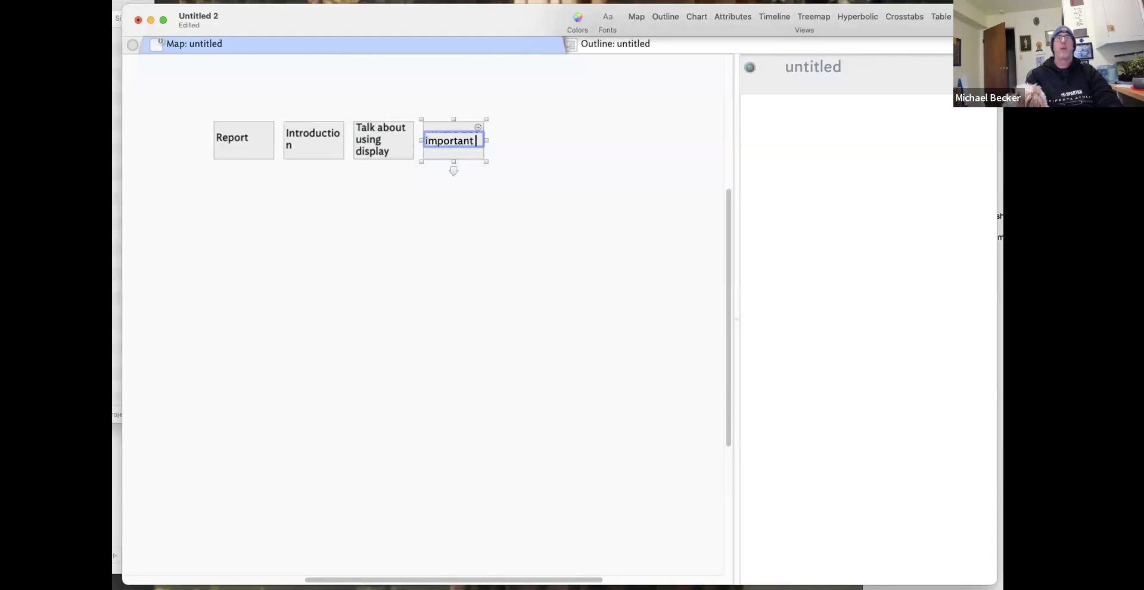
type("is out")
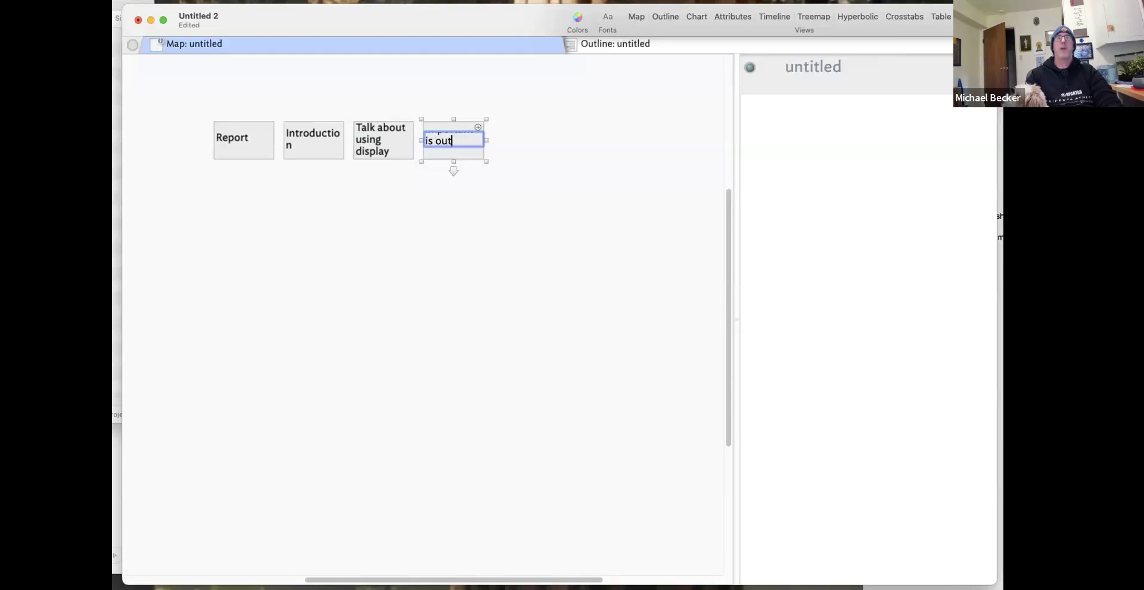
type(", and effi")
key("BackSpace")
key("BackSpace")
key("BackSpace")
type("fficiency, of one's work,")
key("BackSpace")
key("Return")
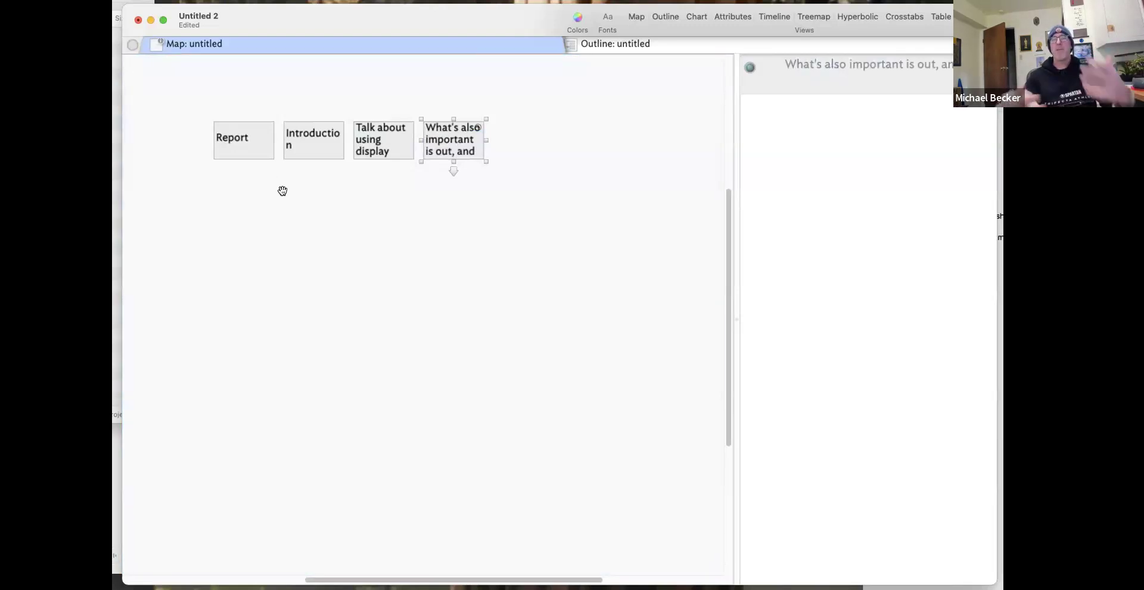
left_click(335, 45)
Switch to Outline view and indent the Introduction, display-expressions and efficiency notes under Report.
left_click(377, 117)
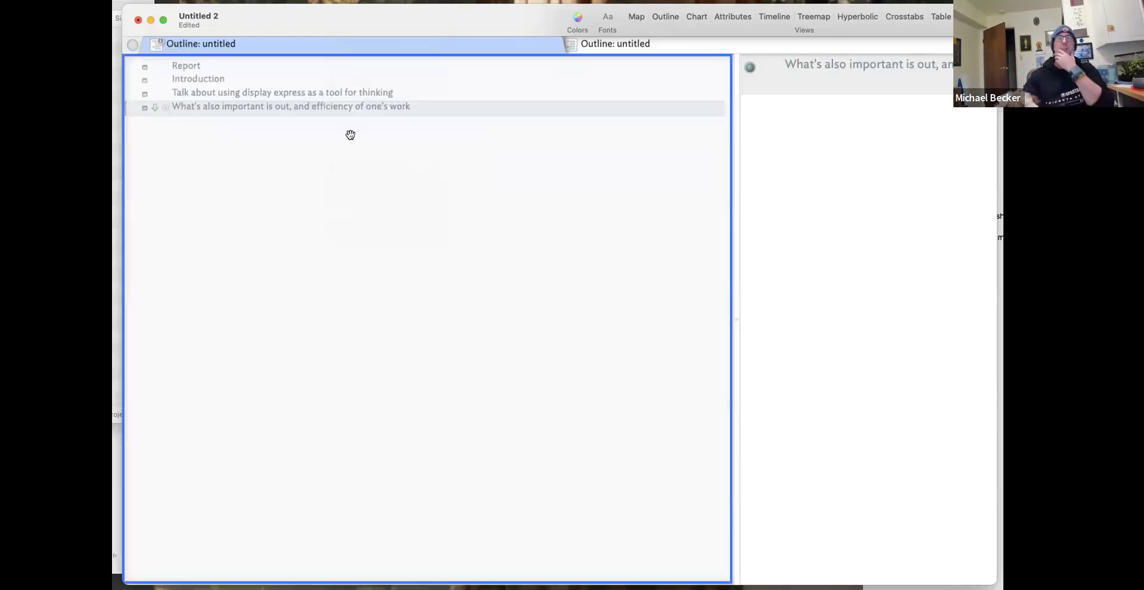
left_click(191, 79)
left_click(196, 106)
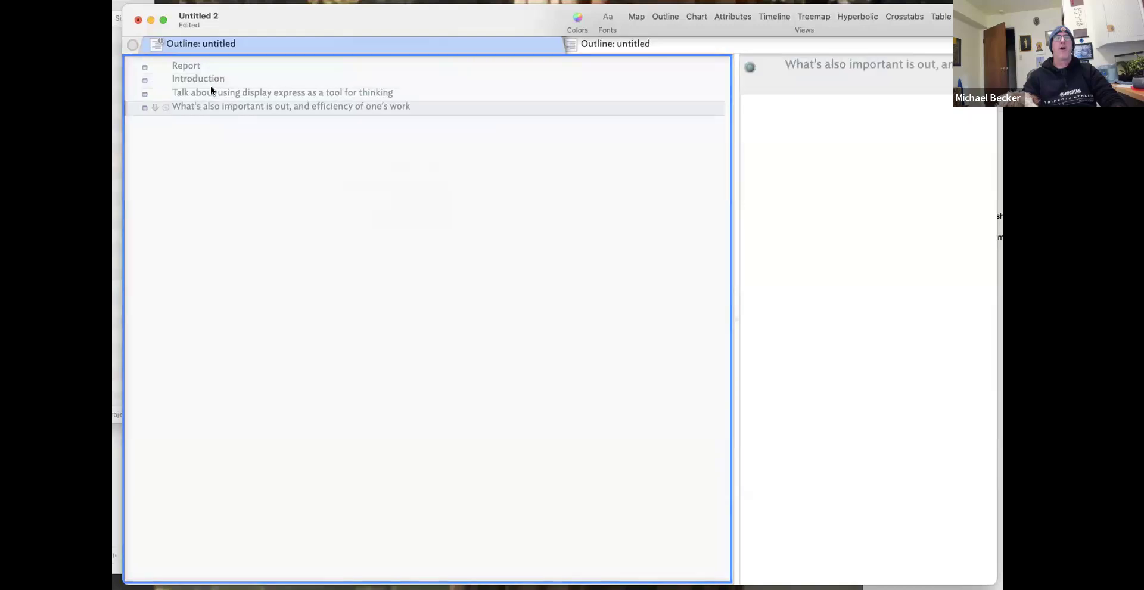
left_click(213, 89)
left_click(210, 80)
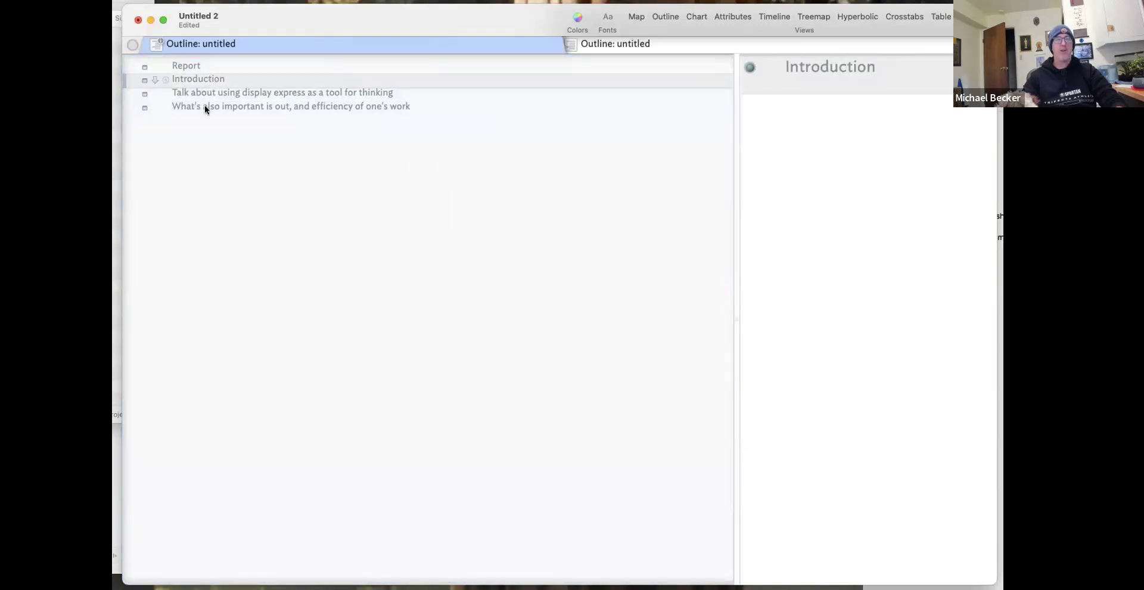
left_click(205, 106, "shift")
key("Tab")
Start a new row below the efficiency note.
left_click(238, 151)
left_click(260, 104)
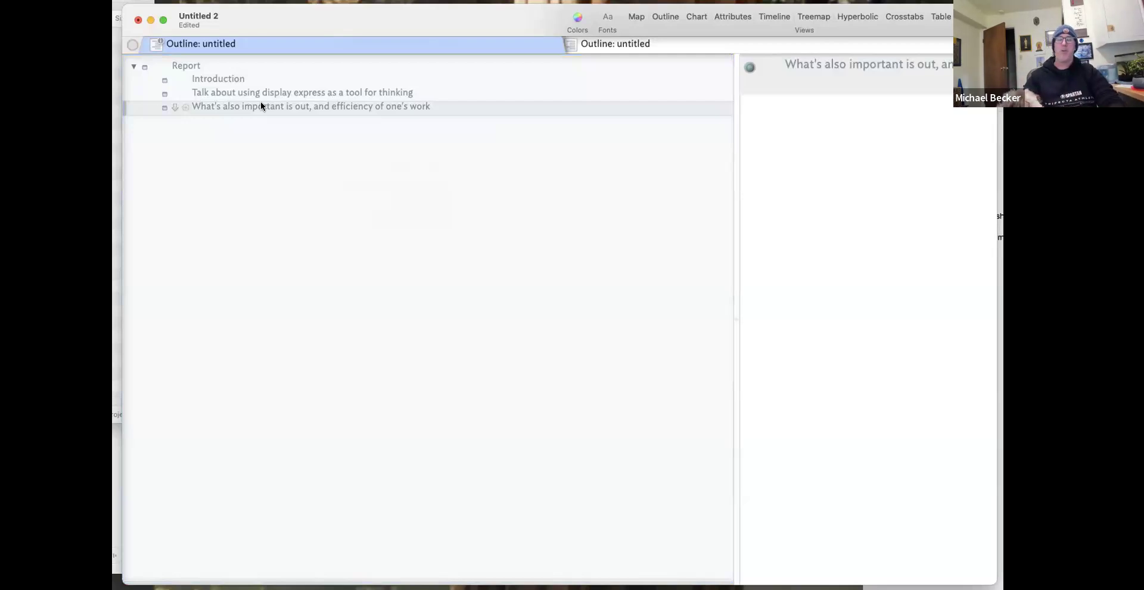
key("Return")
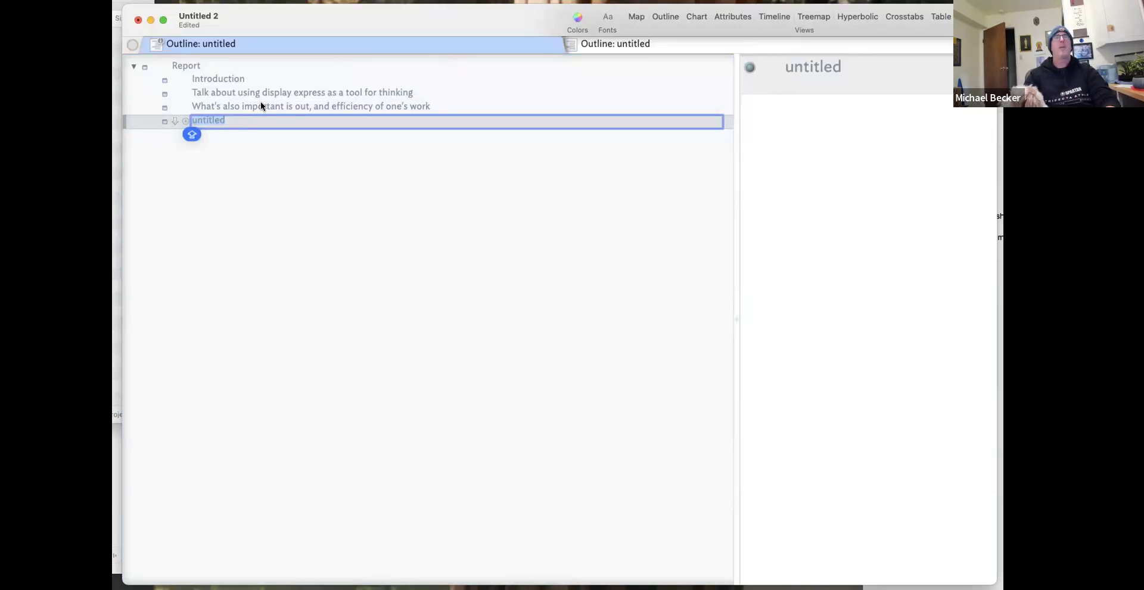
Name the new row 'have a seciton on Templating'.
type("THIS I")
key("BackSpace")
key("BackSpace")
key("BackSpace")
key("BackSpace")
key("BackSpace")
key("BackSpace")
type("THE")
key("BackSpace")
key("BackSpace")
key("BackSpace")
type("HAVE")
Add a row 'Perhaps one on action code and a way to automagically handle the manual stuff'.
key("BackSpace")
key("BackSpace")
key("BackSpace")
key("BackSpace")
type("have a seciton on Templating")
key("Return")
type("Perh")
key("BackSpace")
type("rhpas")
key("BackSpace")
key("BackSpace")
key("BackSpace")
type("aps one on")
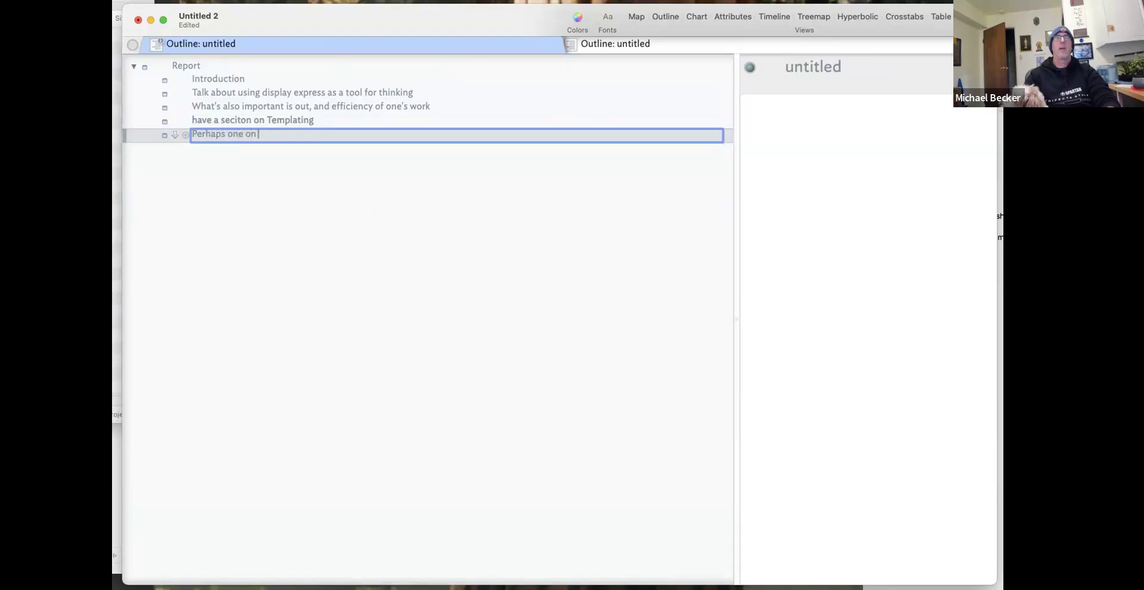
type(" action cod e and a way to automatio")
key("BackSpace")
key("BackSpace")
key("BackSpace")
key("BackSpace")
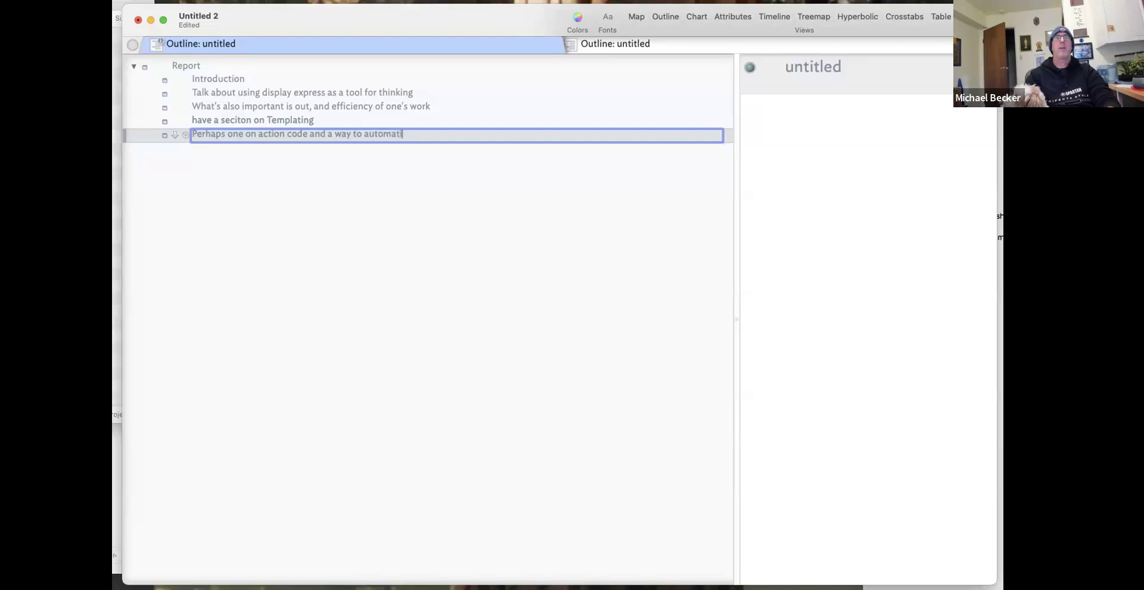
type("agically handle the")
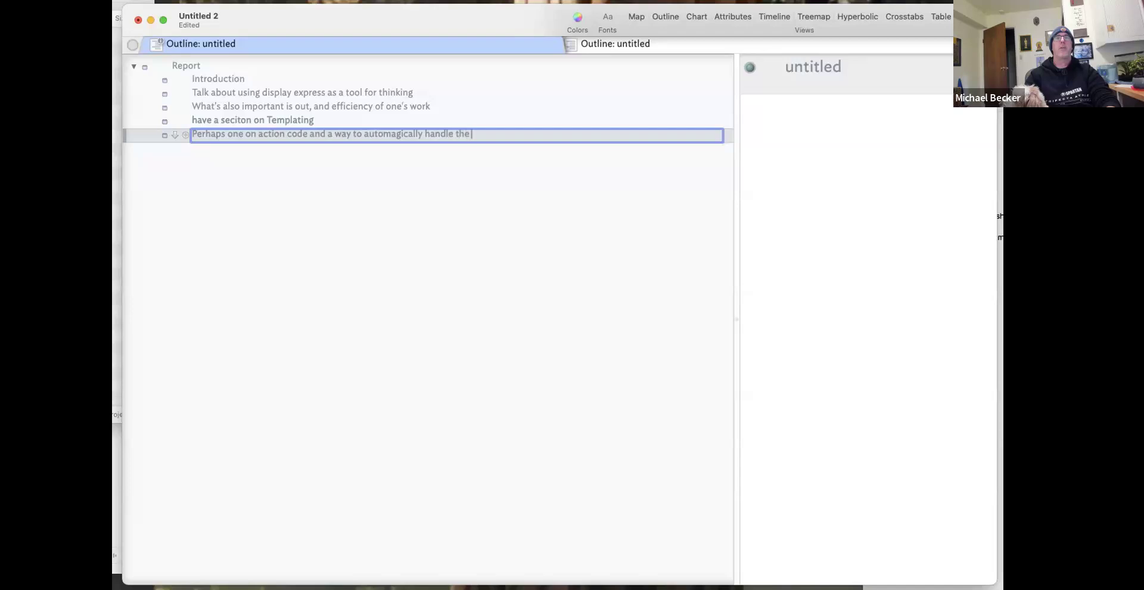
type(" manual stuff")
key("Return")
Add a final row named 'Conclusion'.
type("Co")
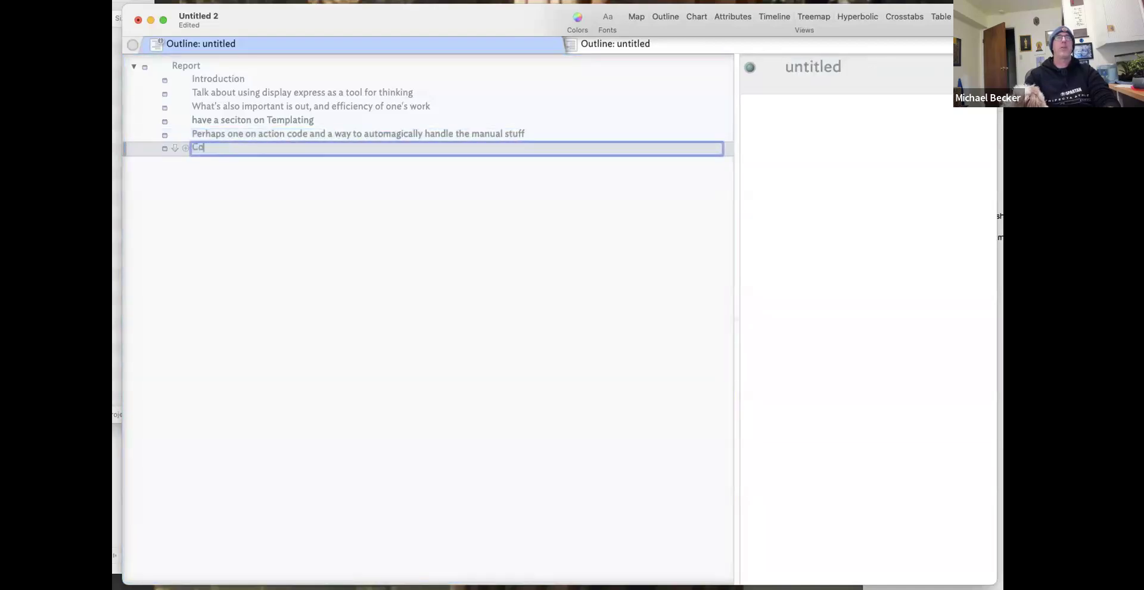
type("nclu")
key("BackSpace")
key("BackSpace")
key("BackSpace")
key("BackSpace")
key("BackSpace")
type("oncnclusion")
key("Return")
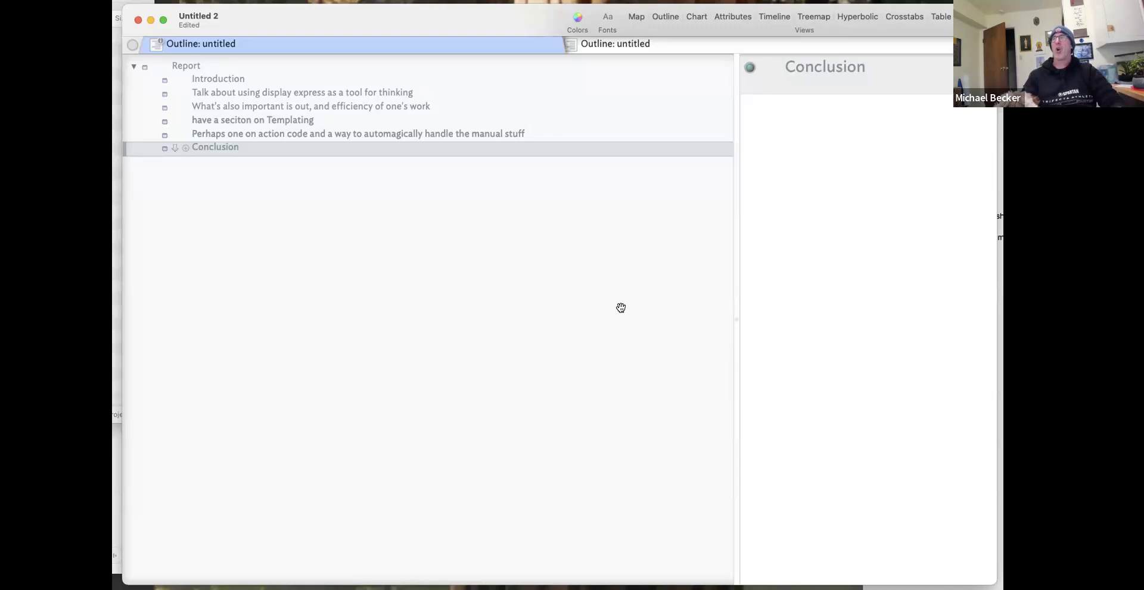
left_click(229, 132)
Add a 'Recomentations' section after the action-code row with child note 'Partnerhsing Checklist'.
key("Return")
type("R")
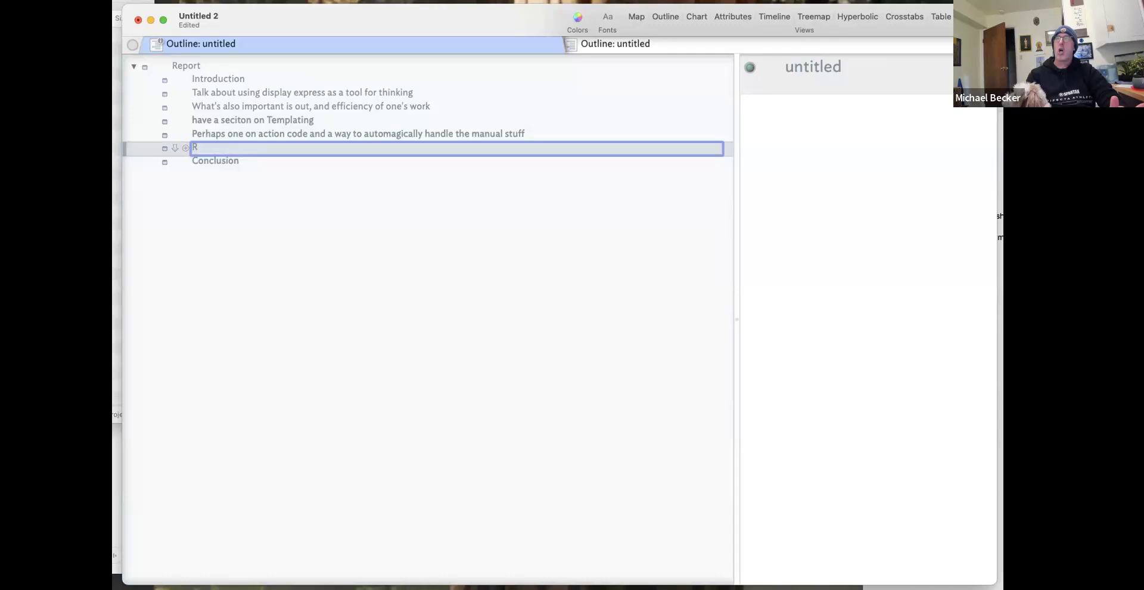
type("ecomentations")
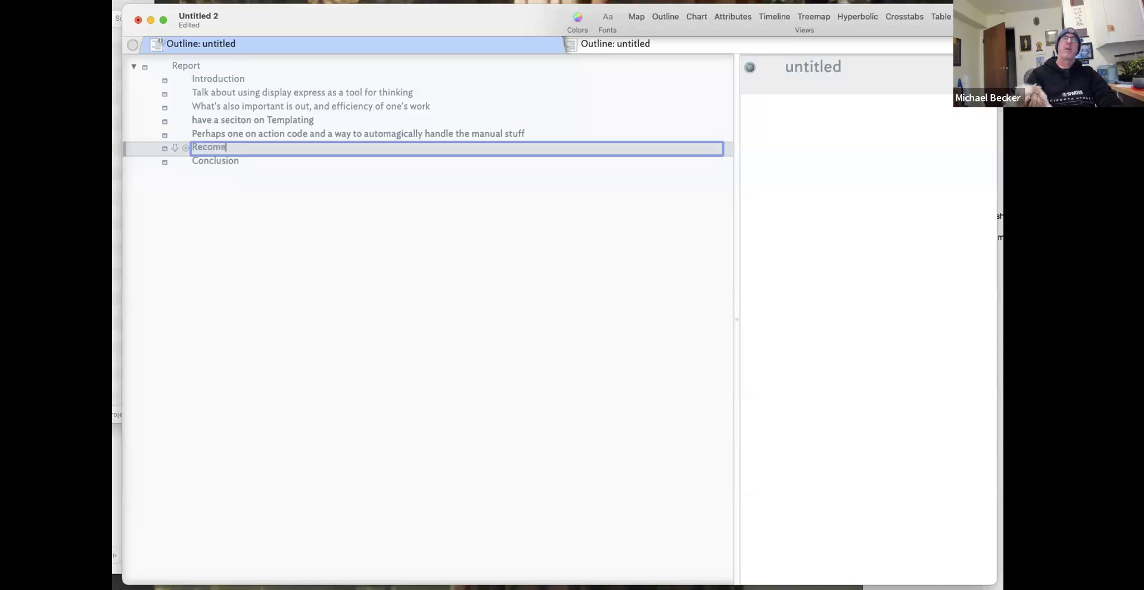
key("Return")
key("shift+Return")
type("T")
key("BackSpace")
type("Par")
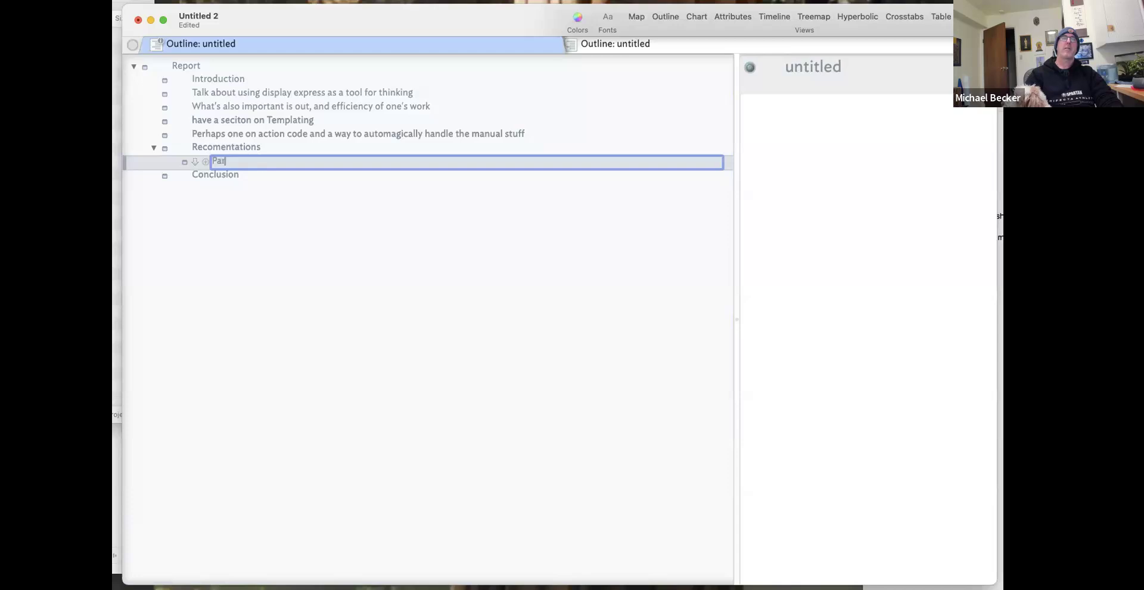
type("tnerhsing C")
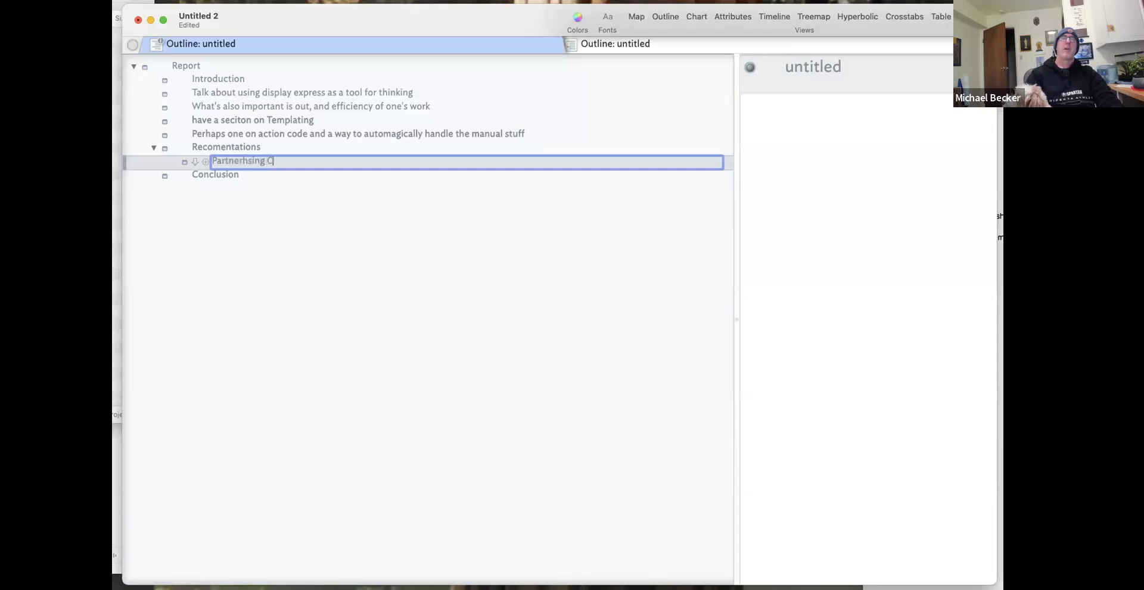
type("hecklist")
key("Return")
Add items 'Work with industry standards bodies and trade groups' and 'keep track of industry trends with and SME'.
type("Work with")
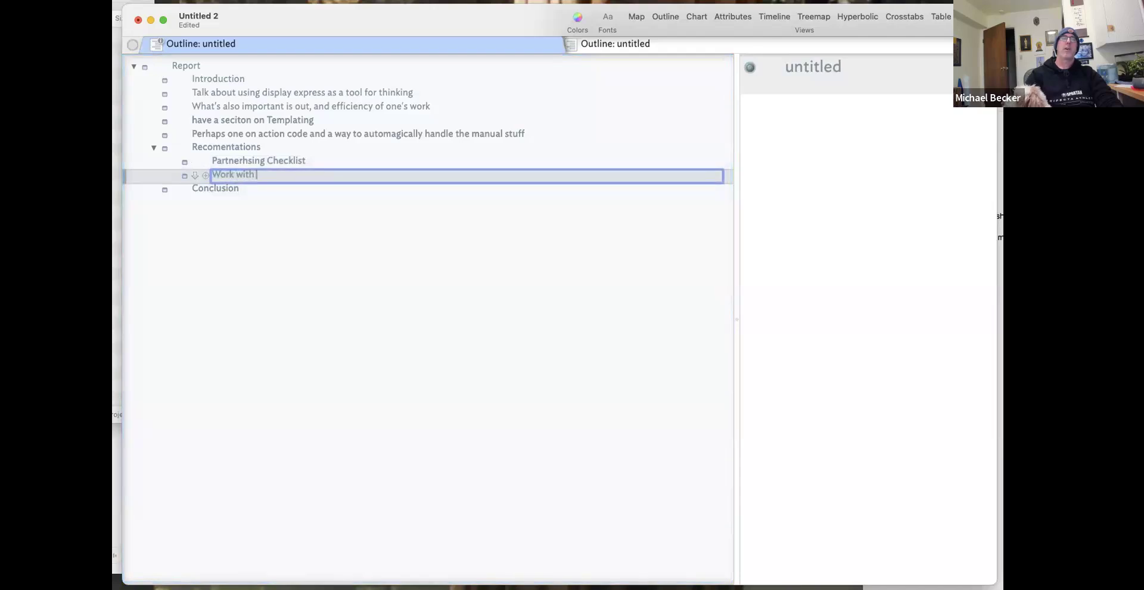
key("BackSpace")
key("BackSpace")
key("BackSpace")
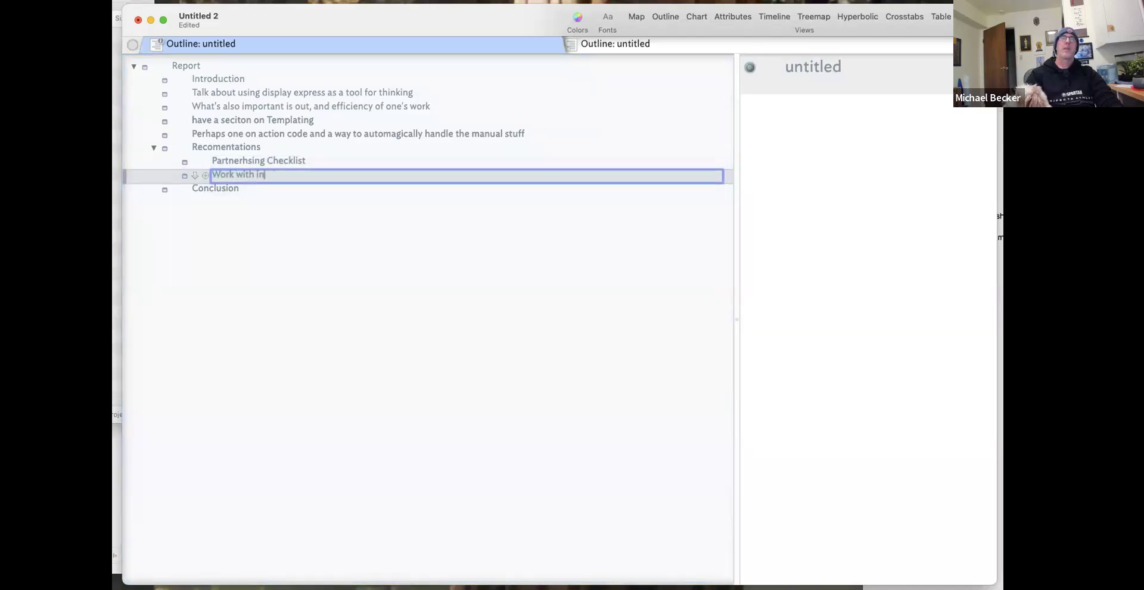
type("ndustry s")
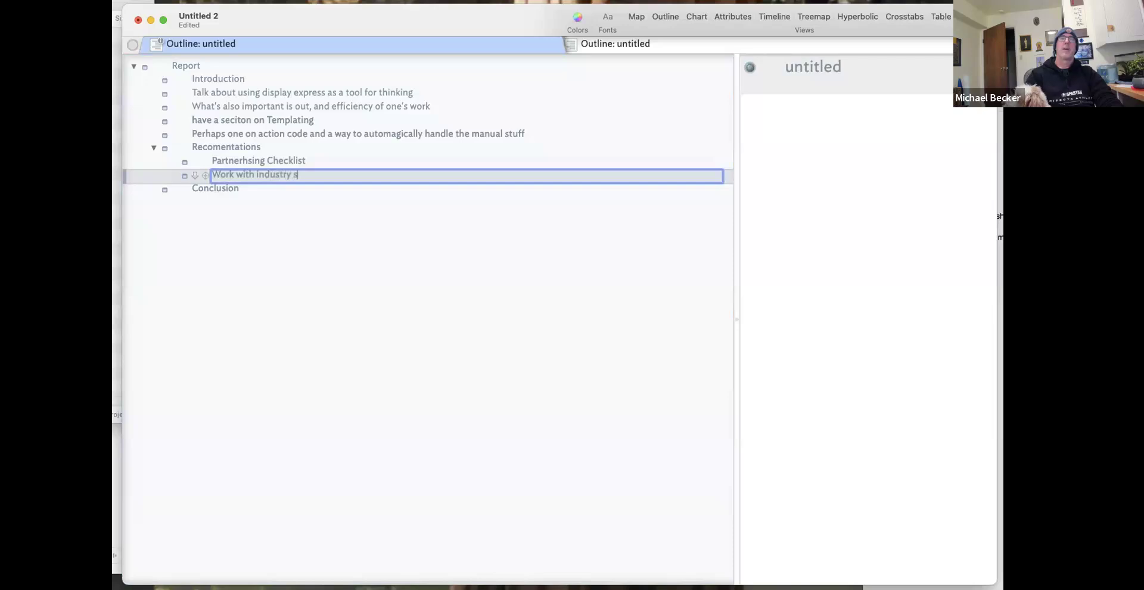
type("tandards bodies and trade groups")
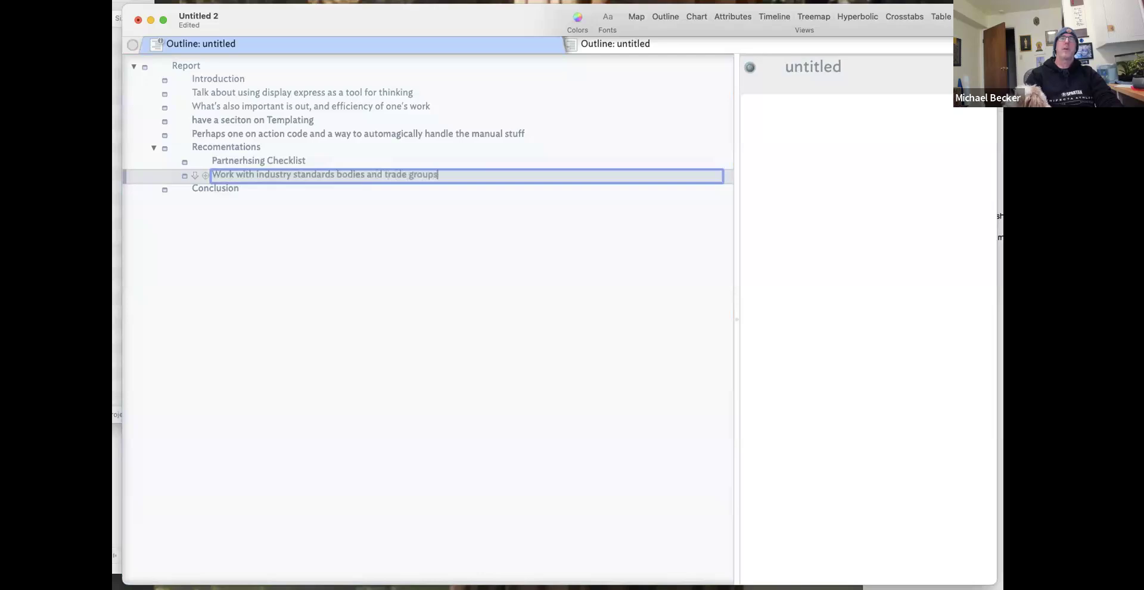
key("Return")
type("keep tra")
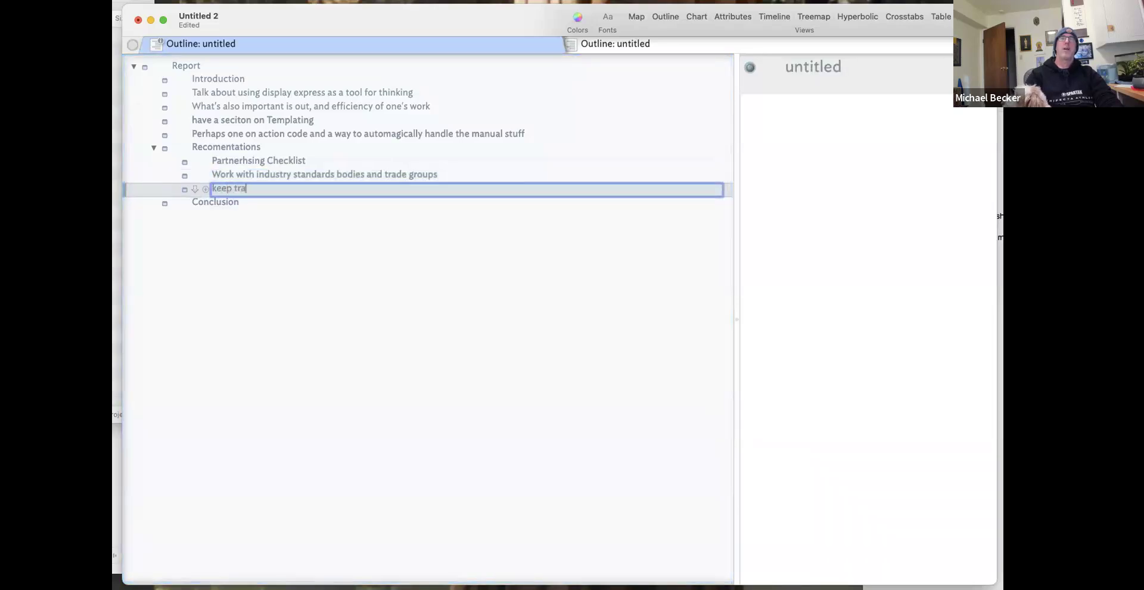
type("ck of instru")
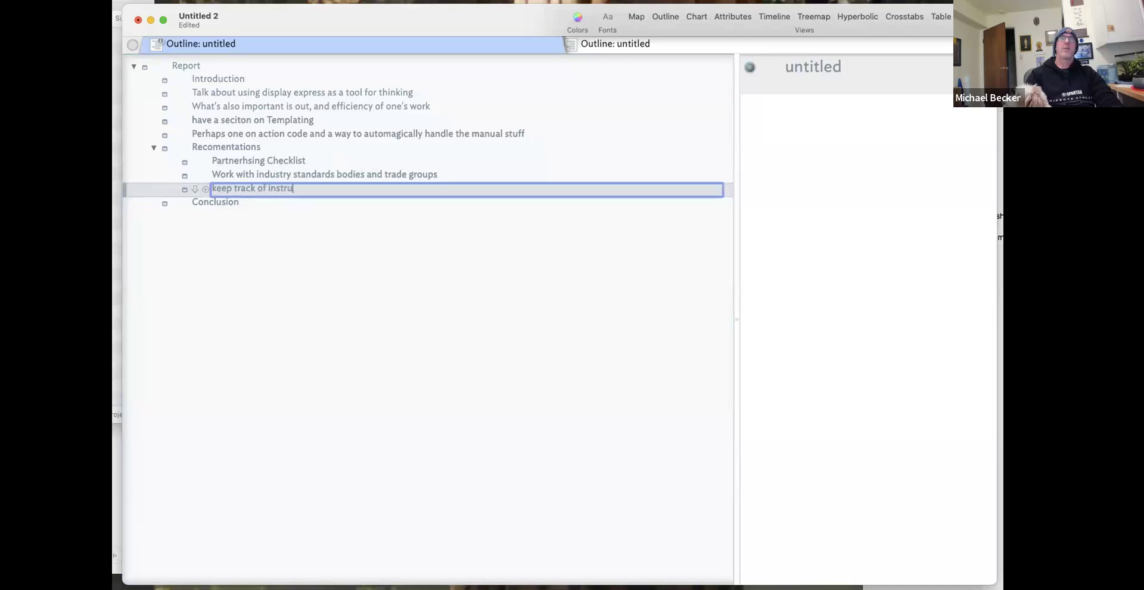
type("custry trends i")
type("ith and SME")
key("Return")
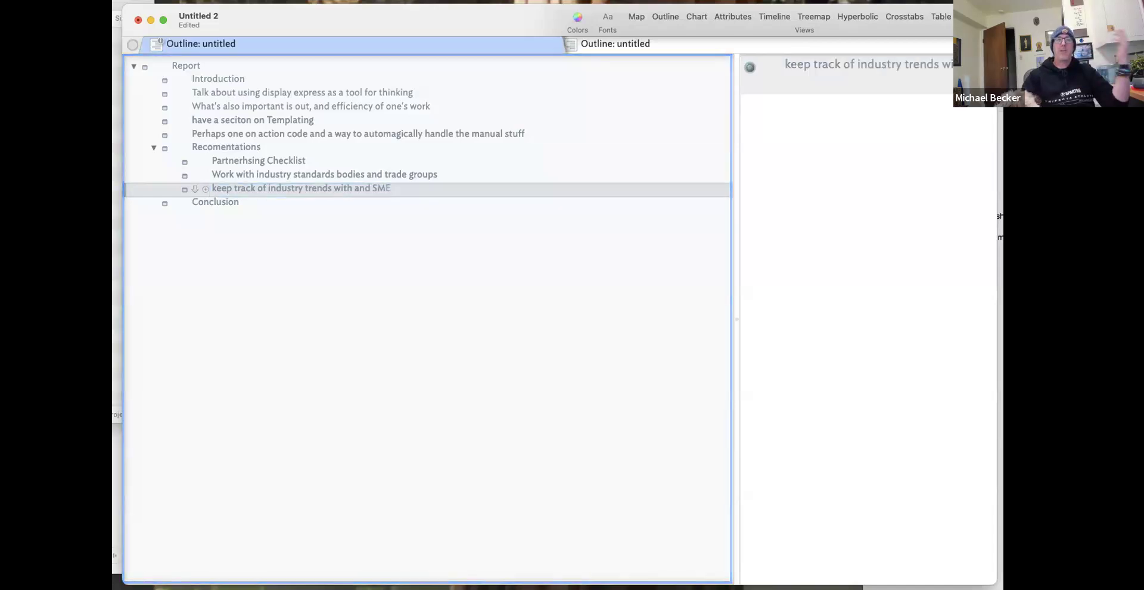
left_click(205, 124)
Add a section 'Key 2025 and ongoing trends ot moitors' after the action-code note.
left_click(208, 134)
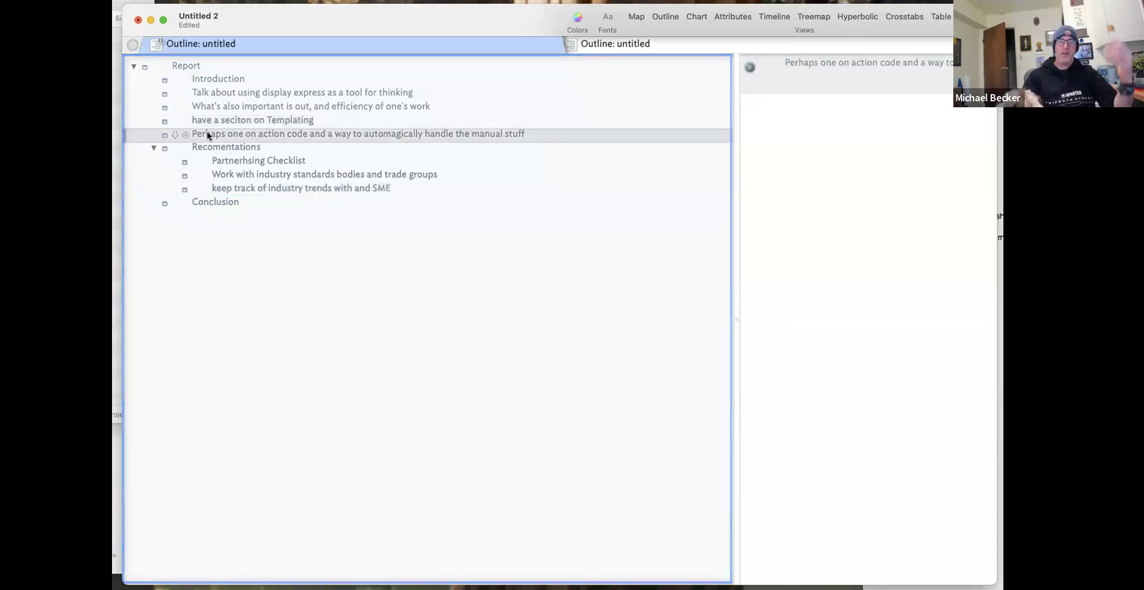
key("Return")
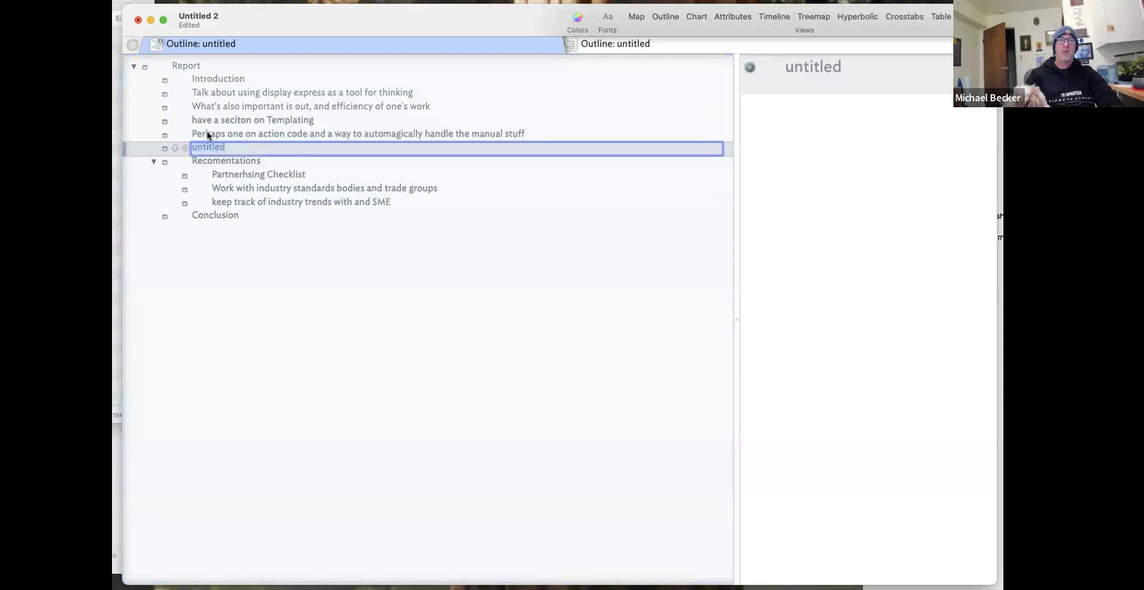
type("Key 2025 and ongoi")
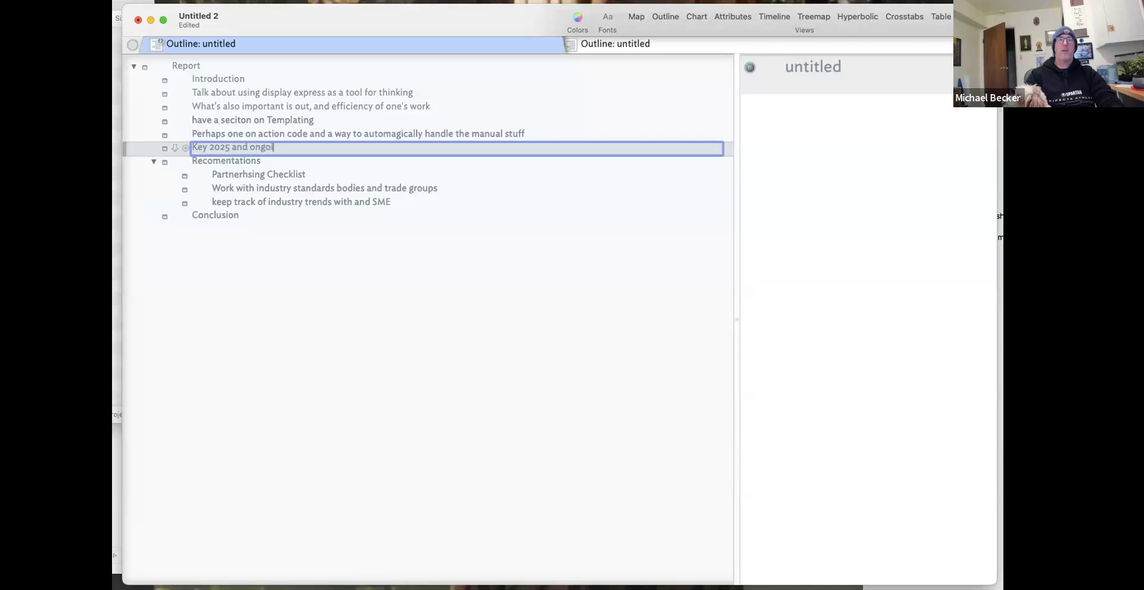
type("ng trends ot moitors")
key("Return")
Add a child note: reusable identities will be huge, 500 million digital identity wallets by 2026 per Gartner.
key("Tab")
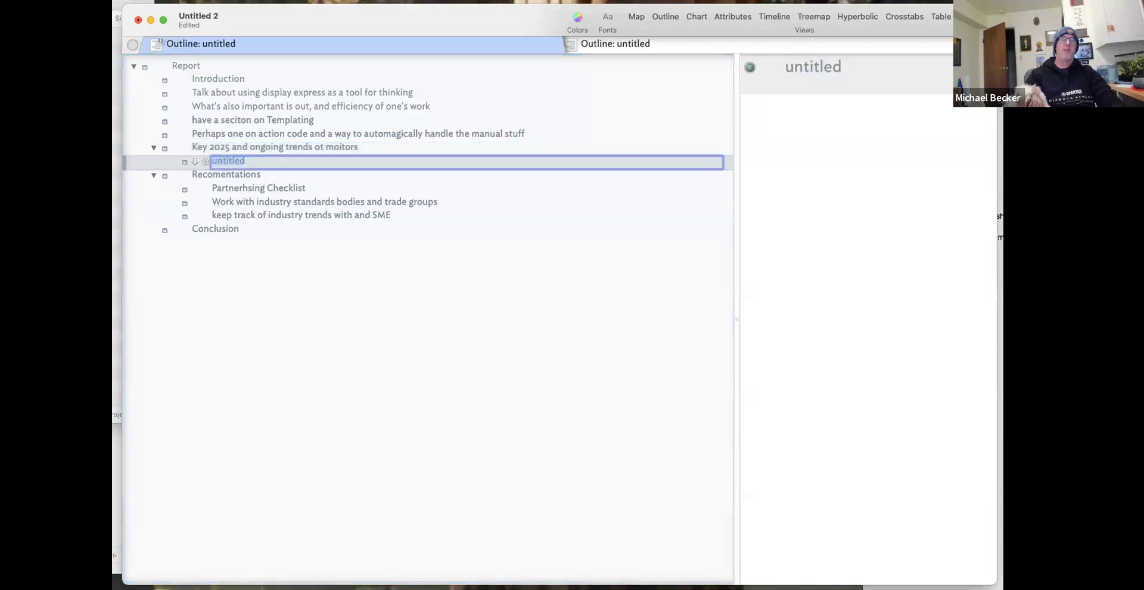
key("BackSpace")
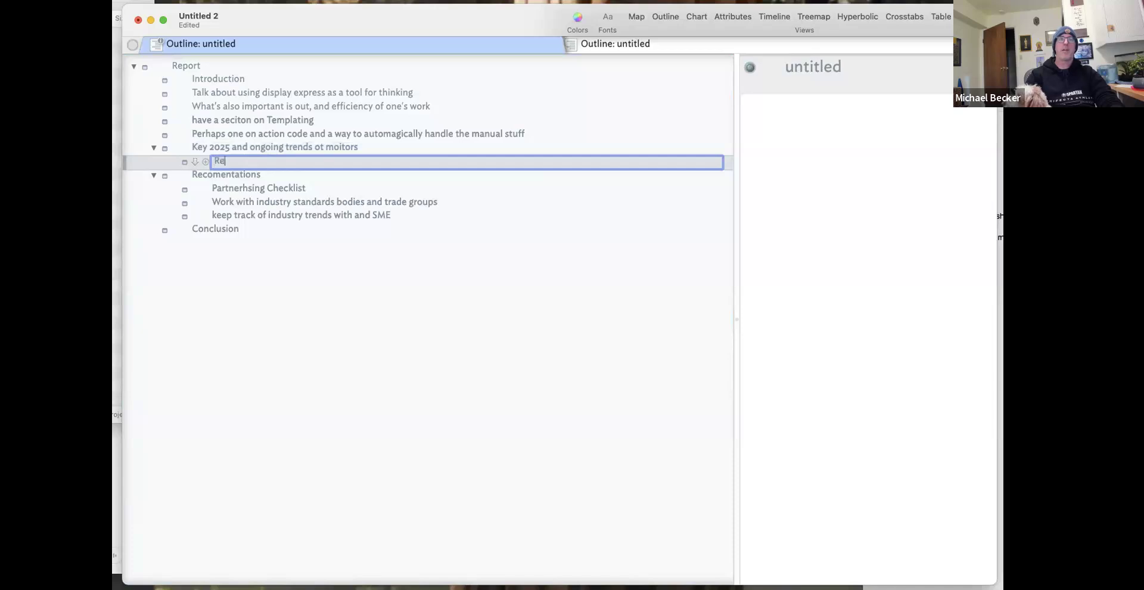
type("Resusable identities are going")
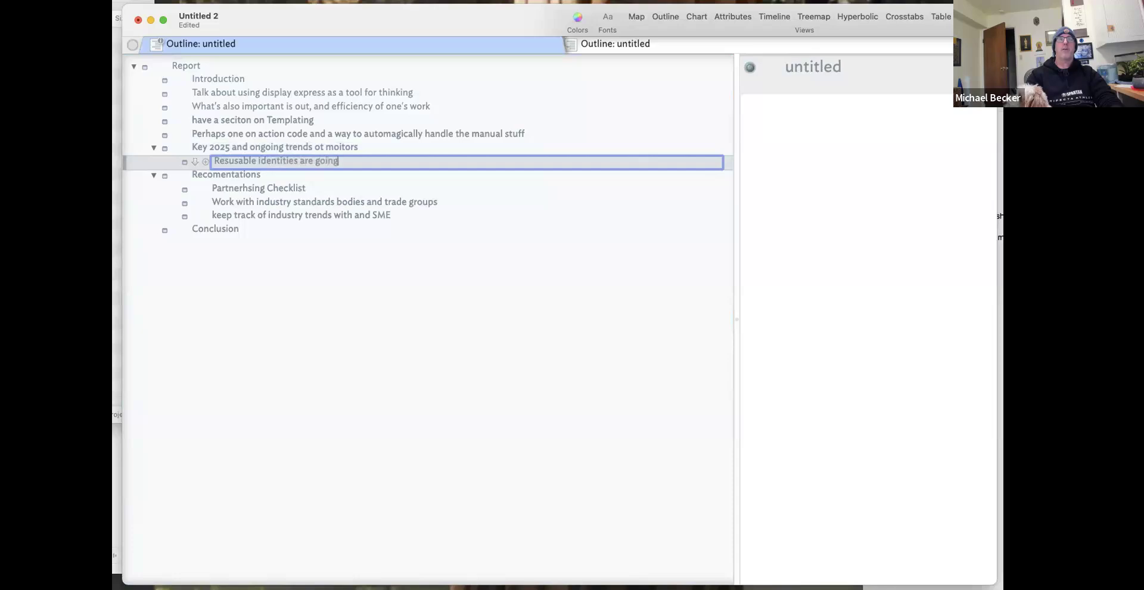
type(" to be huge, bu t2026 according to gargtetn")
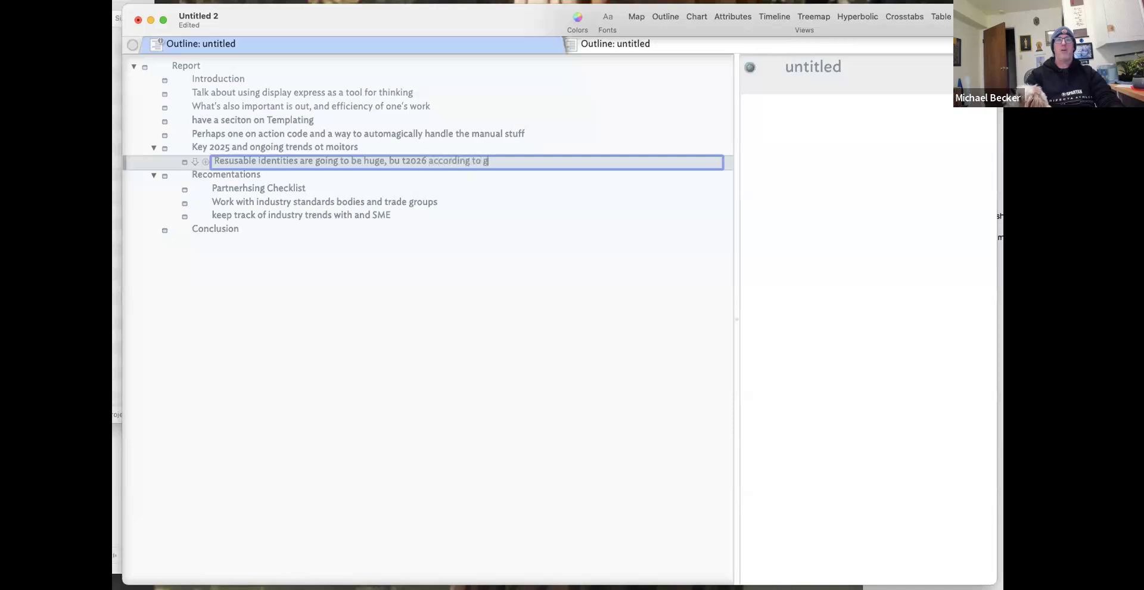
key("BackSpace")
key("BackSpace")
key("BackSpace")
key("BackSpace")
key("BackSpace")
key("BackSpace")
type("rtner there willb e 500 Million people ")
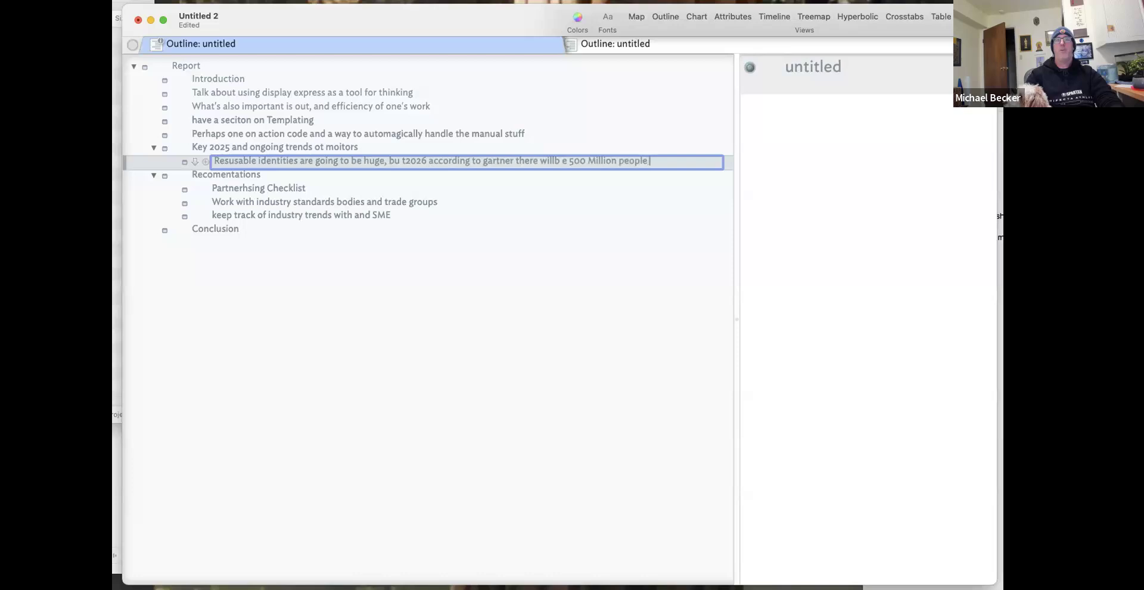
type("with a digital identity wallet.")
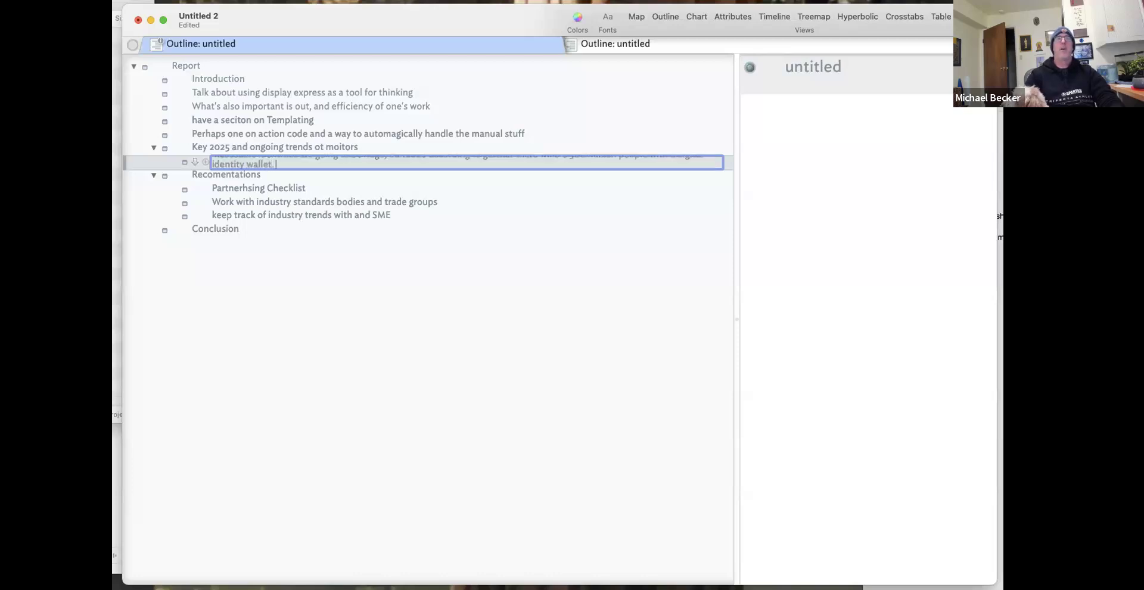
left_click(216, 194)
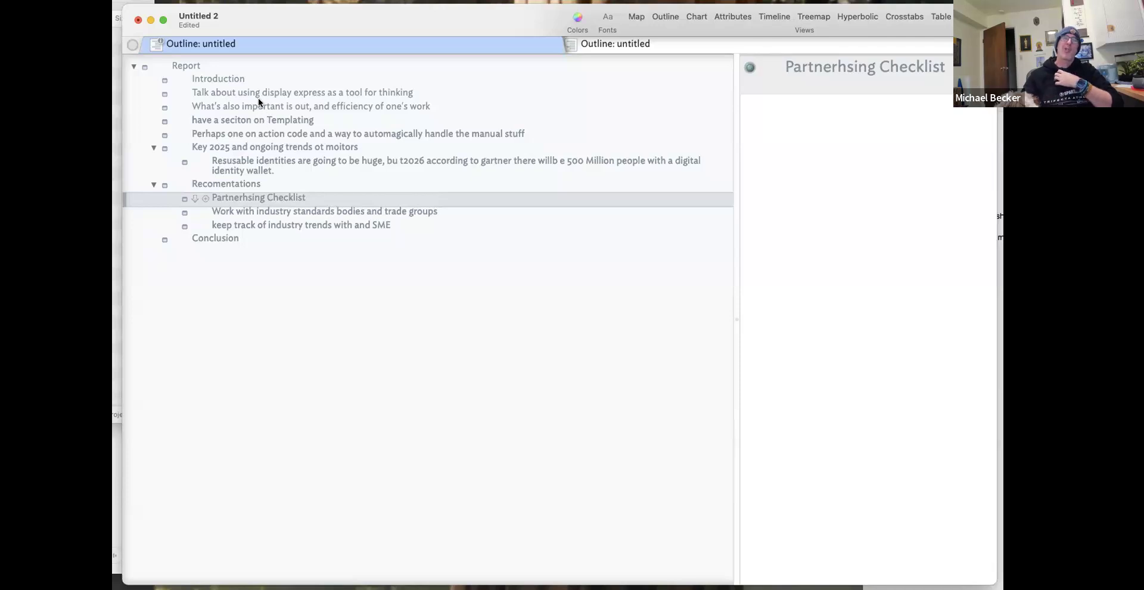
Open the reusable identities note and widen the text pane beside the outline.
left_click(309, 150)
left_click(281, 162)
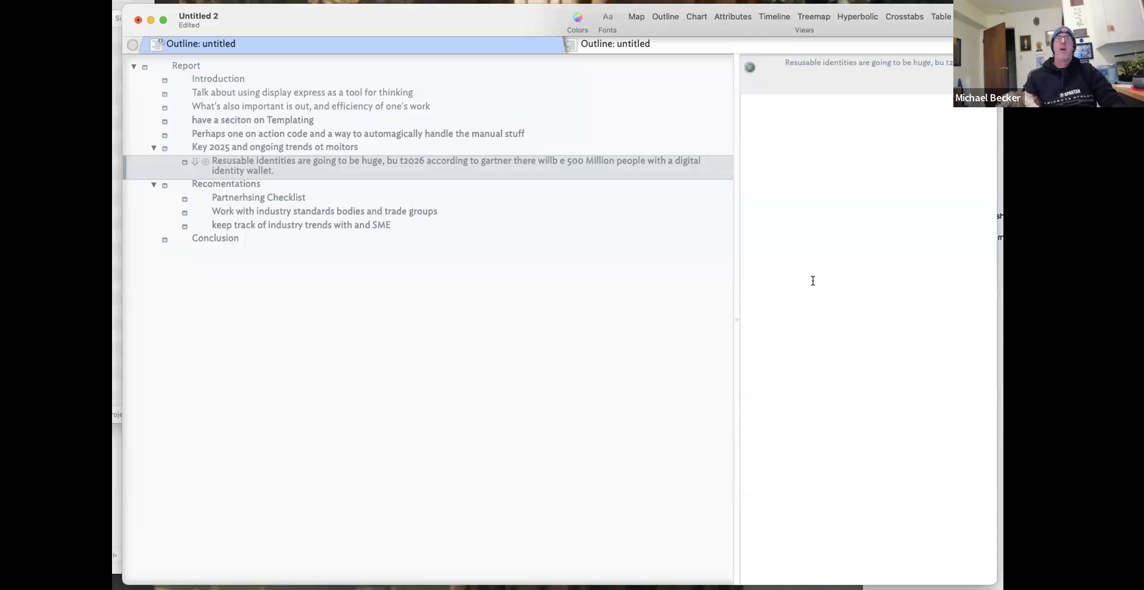
left_click_drag(737, 291, 524, 274)
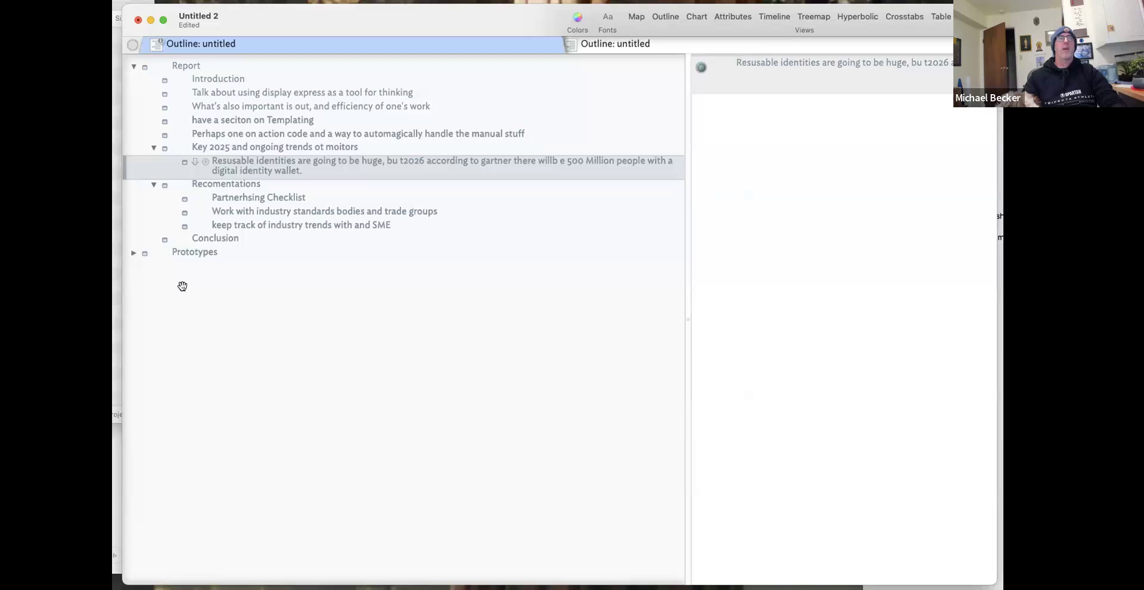
left_click(134, 253)
Add a prototype named pNote and delete the Person prototype.
left_click(190, 262)
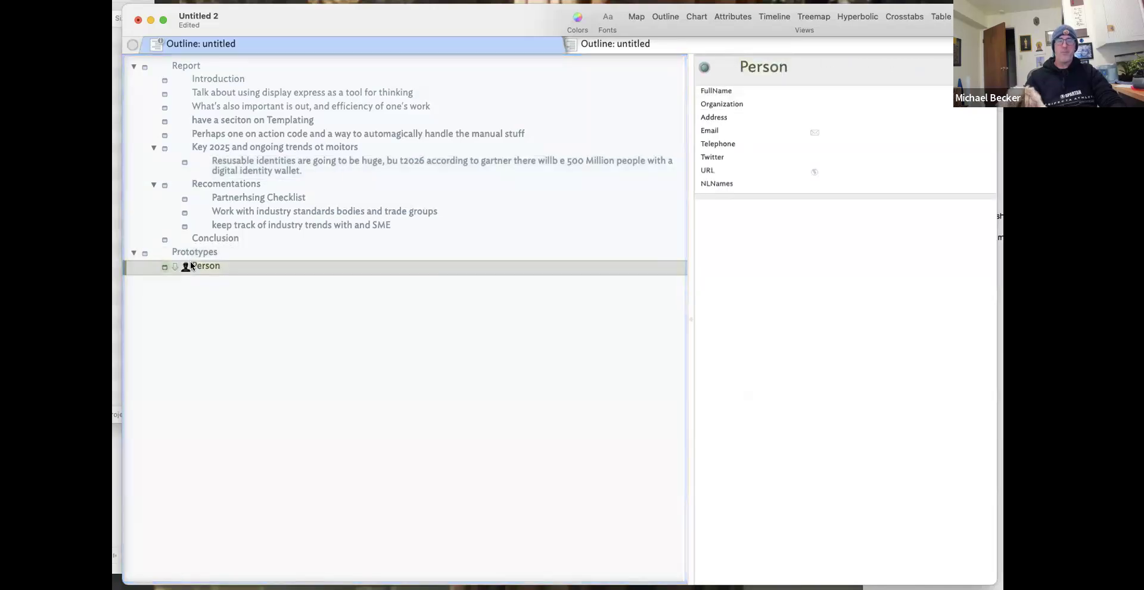
key("Return")
type("pNote")
key("Return")
left_click(234, 267)
key("Delete")
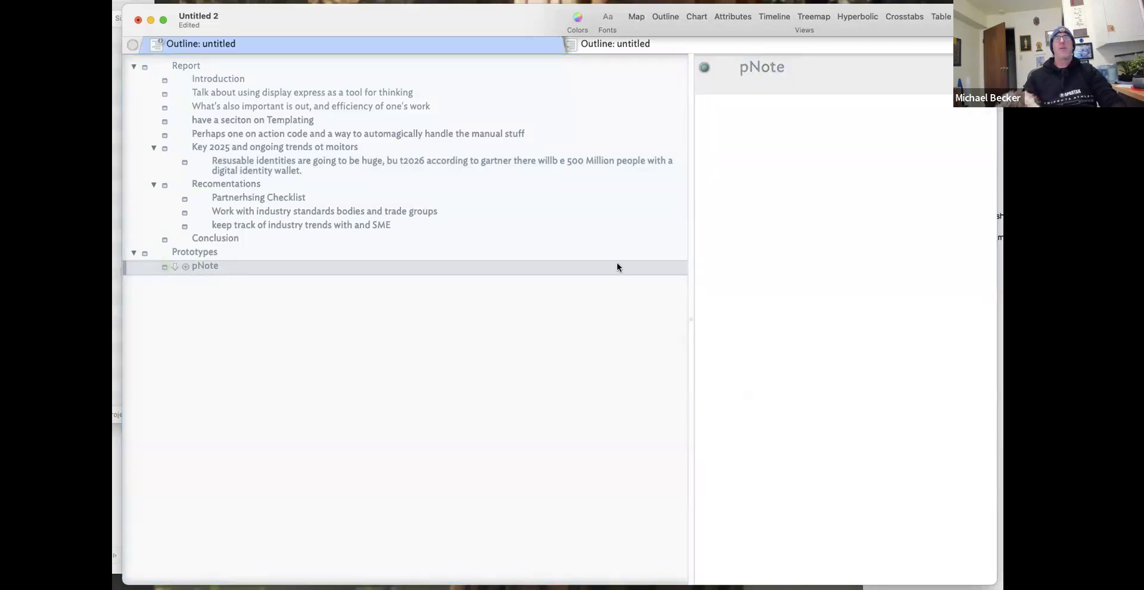
Give pNote the note badge found by searching symbols for 'Note'.
left_click(680, 266)
left_click(907, 161)
type("npt")
key("BackSpace")
key("BackSpace")
key("BackSpace")
type("Note")
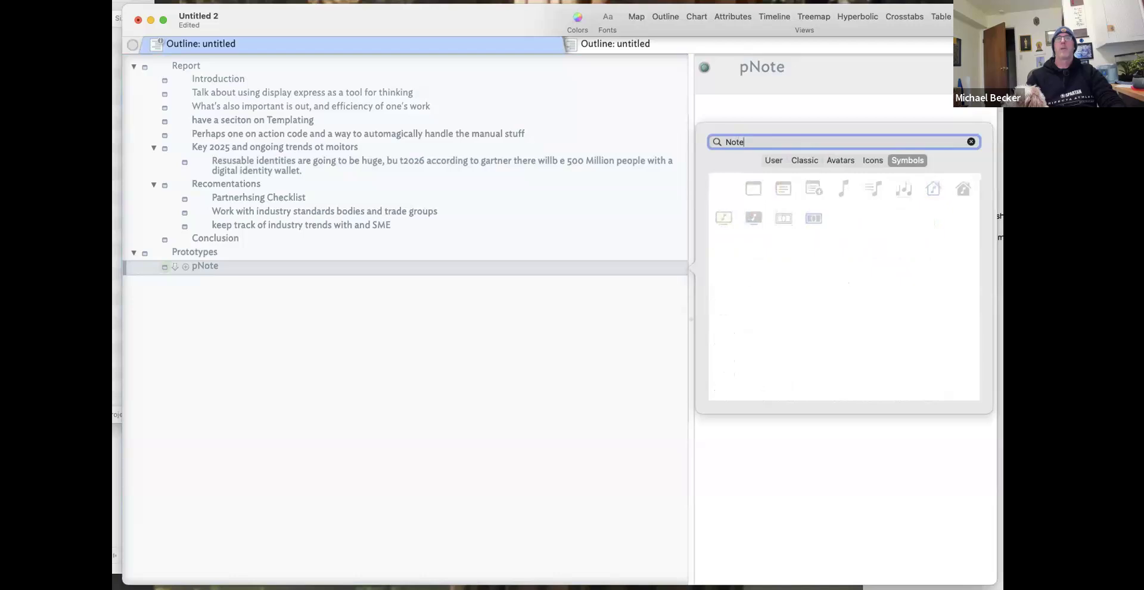
left_click(782, 188)
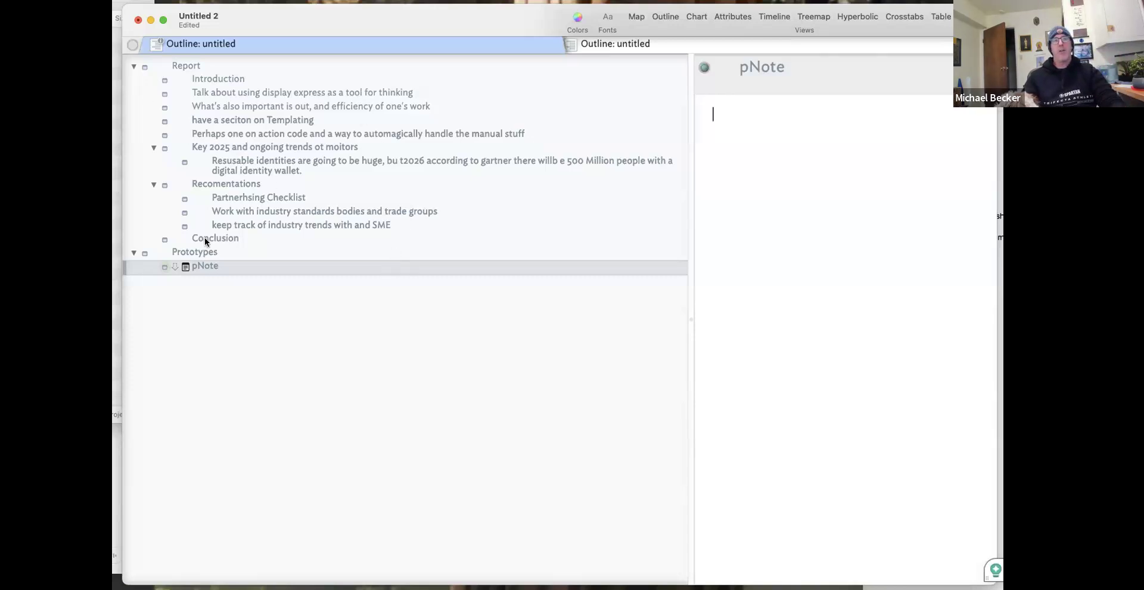
Add a 'Key Accomplishments' section after Introduction.
left_click(220, 79)
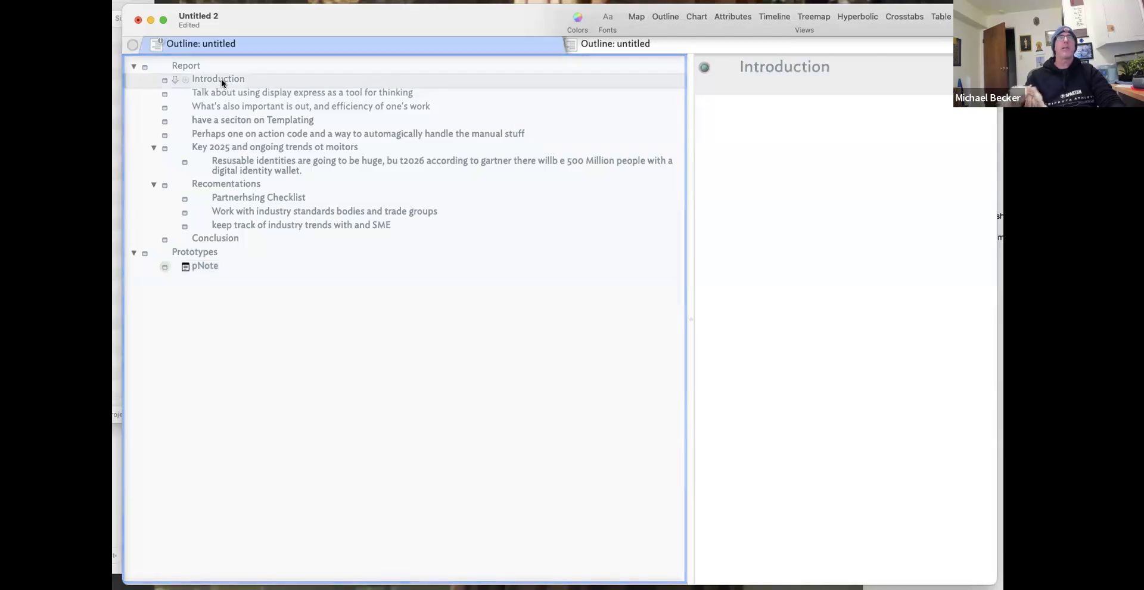
key("Return")
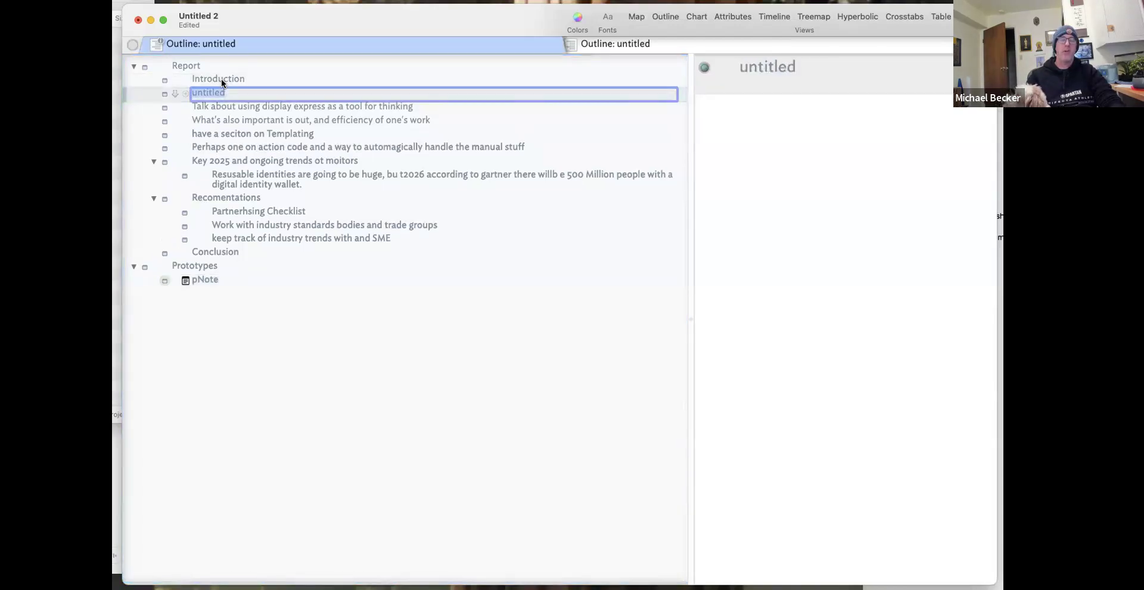
type("Key ")
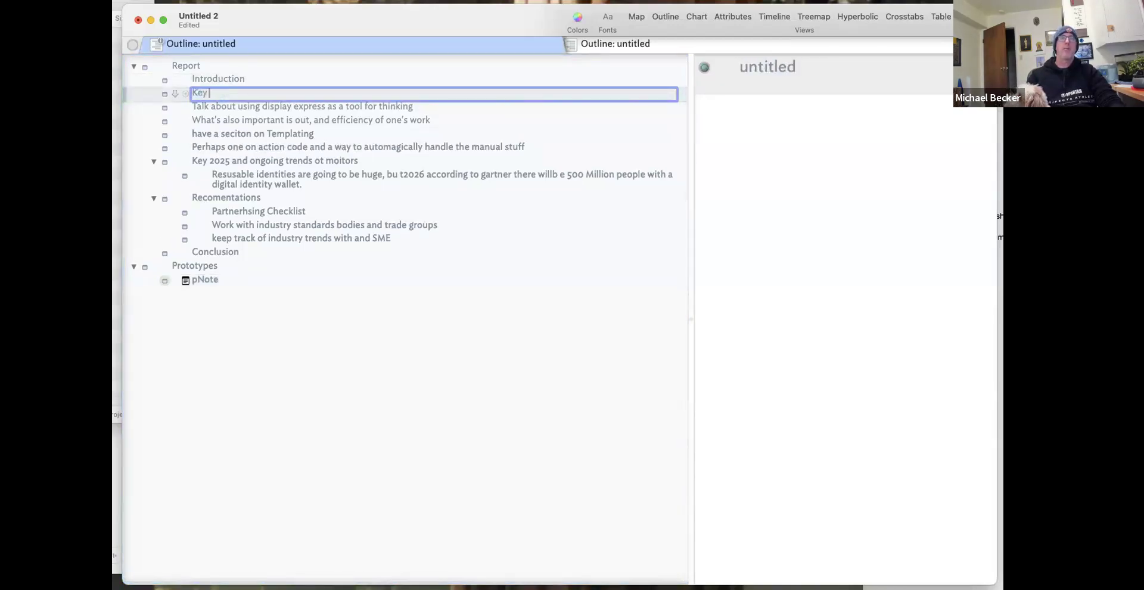
type("Accomplsihments")
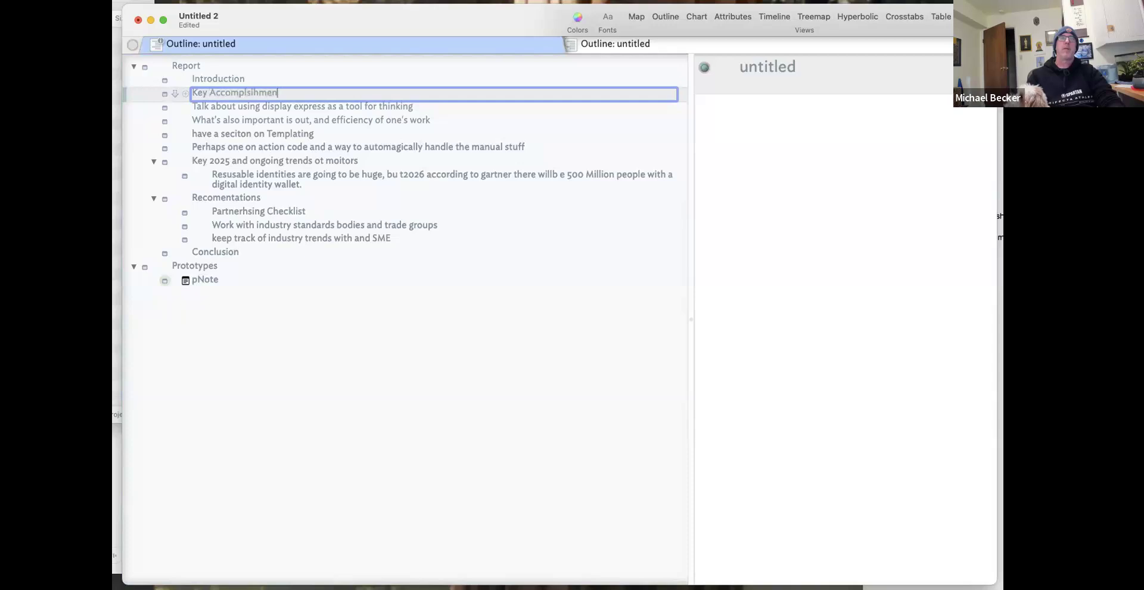
key("Return")
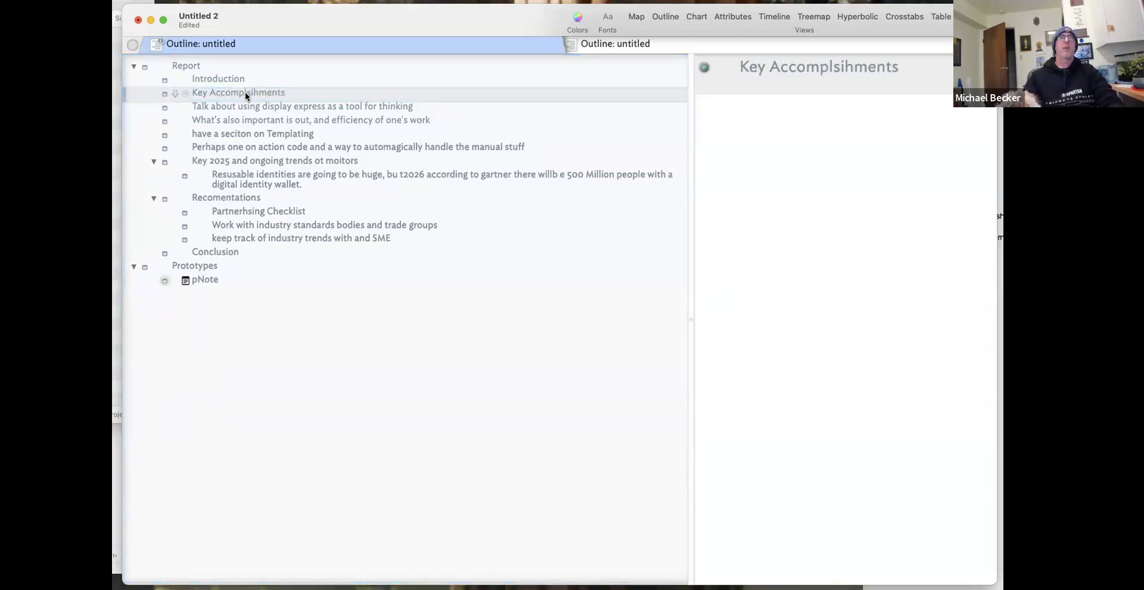
double_click(245, 92)
type("A")
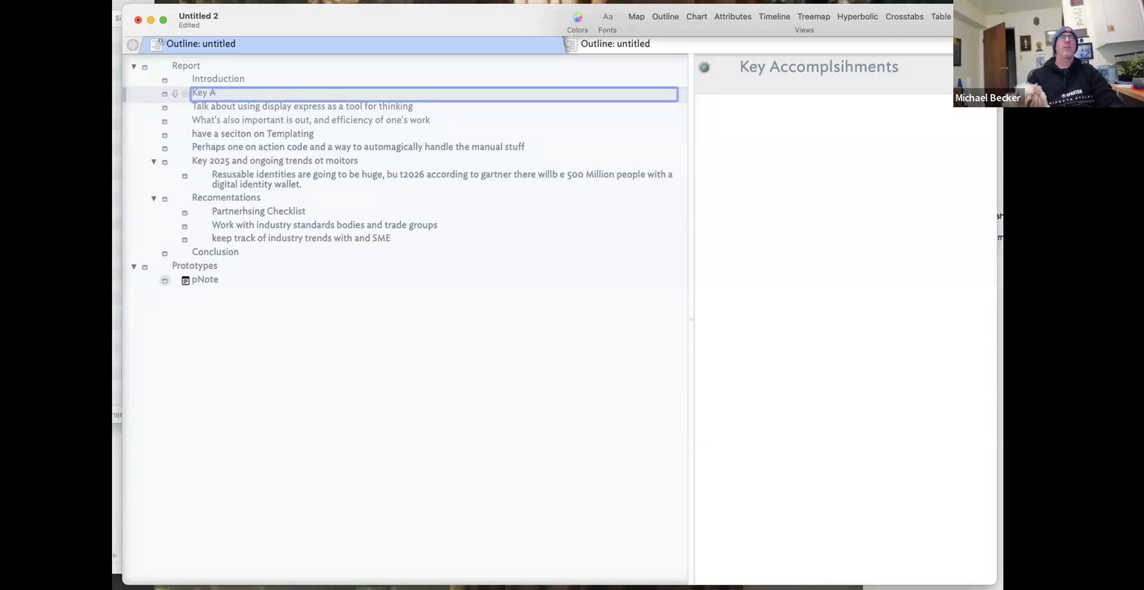
type("ccomplishments")
key("Return")
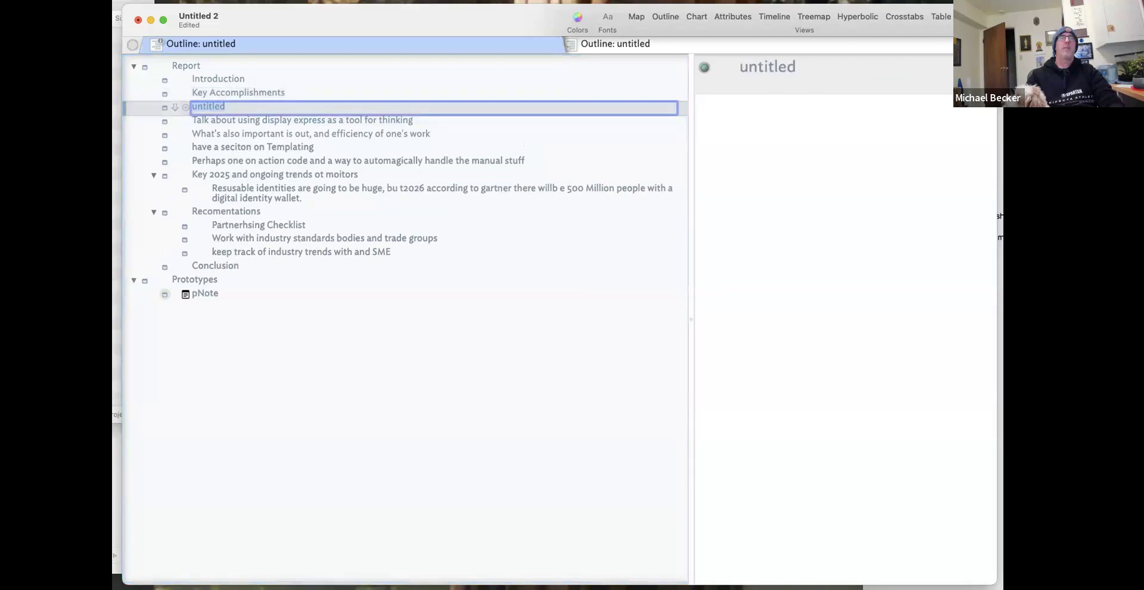
Add a 'Key Challenges and Learnings' section below Key Accomplishments.
type("Key ch")
key("BackSpace")
key("BackSpace")
type("CHa")
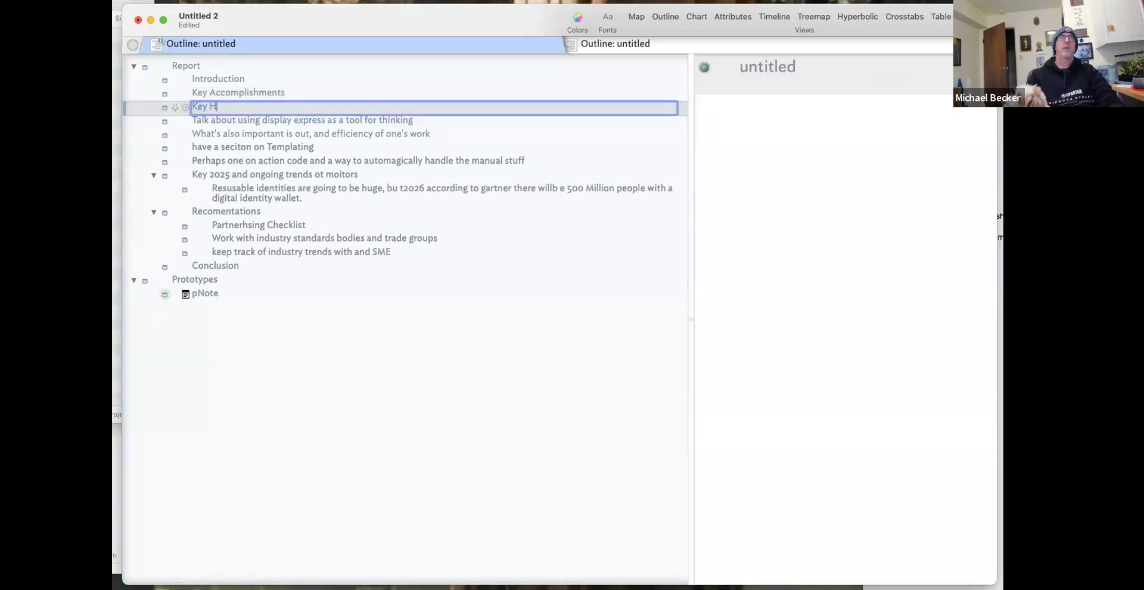
key("BackSpace")
key("BackSpace")
key("BackSpace")
type("Challenges and Leanr")
type("ing")
key("BackSpace")
key("BackSpace")
key("BackSpace")
key("BackSpace")
key("BackSpace")
key("BackSpace")
key("BackSpace")
type("earning")
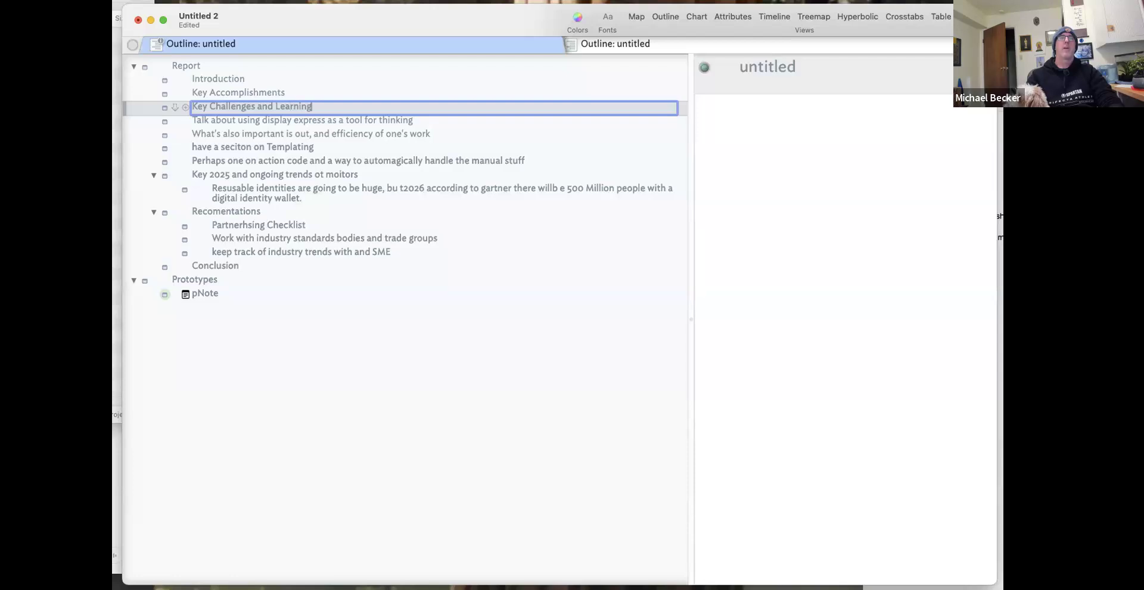
key("Return")
double_click(311, 103)
left_click(324, 107)
type("s")
Move the four planning notes, display expressions through action code, under Key Accomplishments.
left_click(277, 122)
left_click(249, 188, "shift")
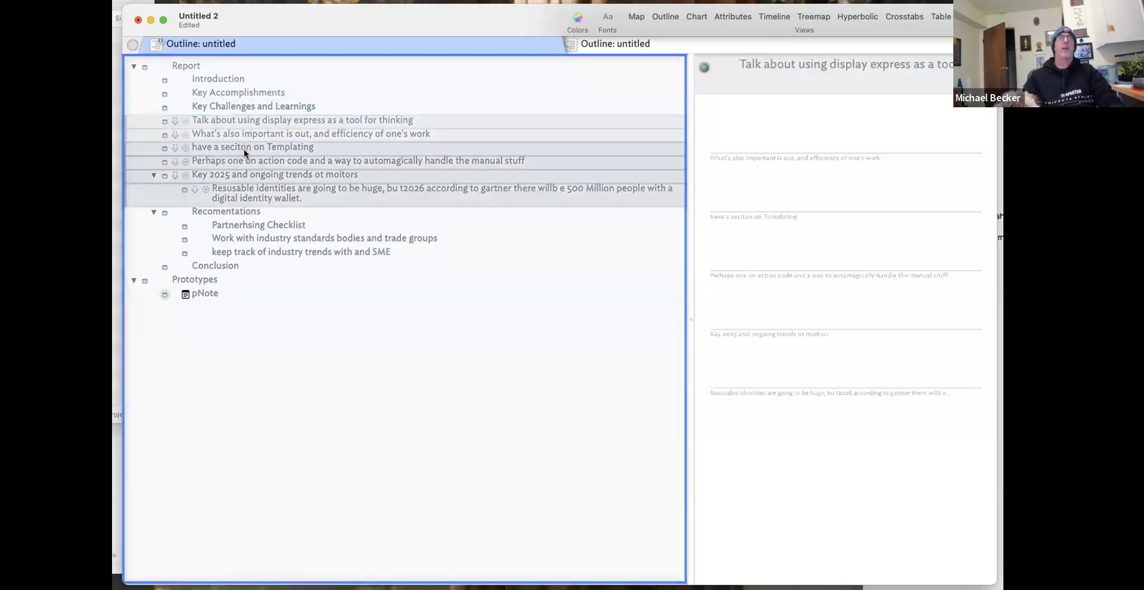
left_click(232, 106)
left_click(233, 122)
left_click(231, 162, "shift")
left_click_drag(223, 140, 262, 97)
left_click(280, 160)
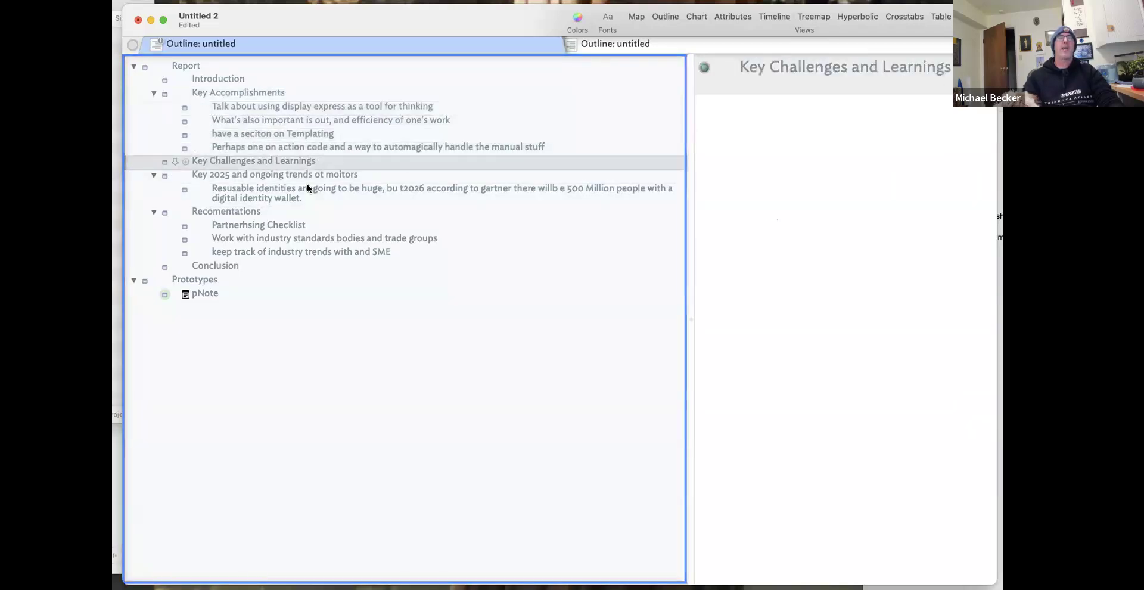
Add a child note 'We struggled with intenrational cultural issues' under Key Challenges and Learnings.
key("Return")
key("Tab")
key("BackSpace")
type("Interop")
key("BackSpace")
key("BackSpace")
key("BackSpace")
key("BackSpace")
key("BackSpace")
key("BackSpace")
key("BackSpace")
type("We struggle")
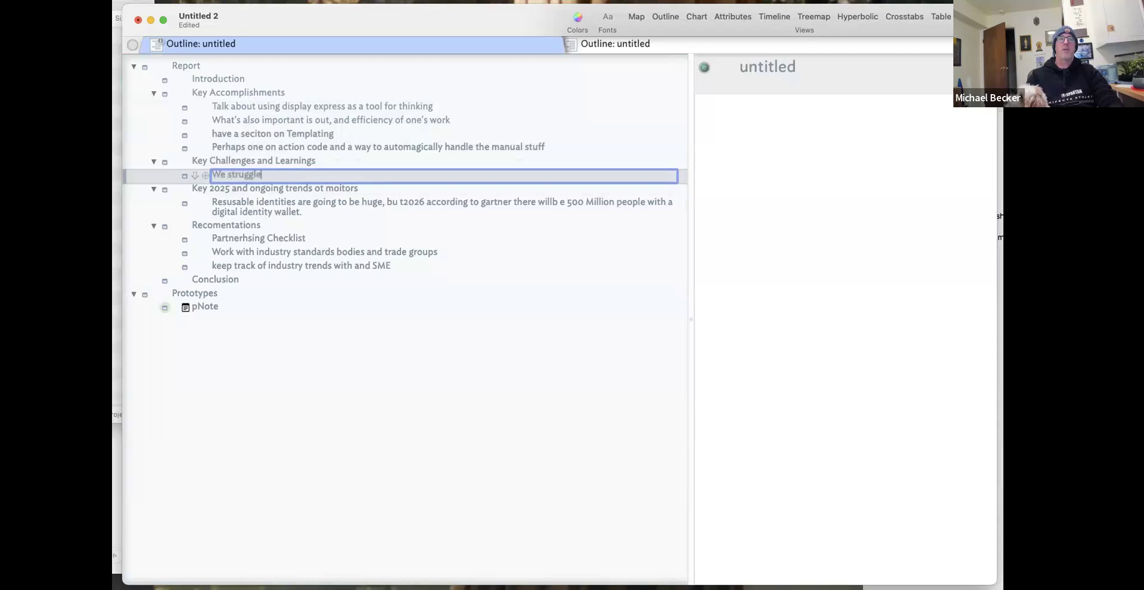
type("d with intenratio")
type("nal clut")
key("BackSpace")
key("BackSpace")
key("BackSpace")
type("cultural issues")
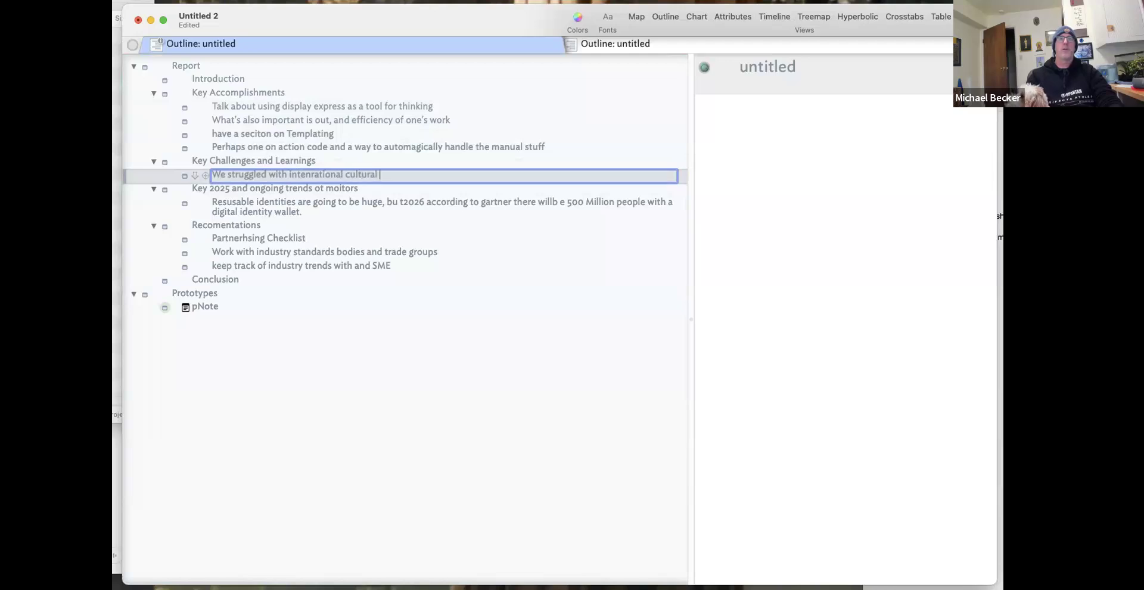
Add the note 'Internal team prioritization as we worked with shared resoruces' and widen the text pane.
key("Return")
key("Return")
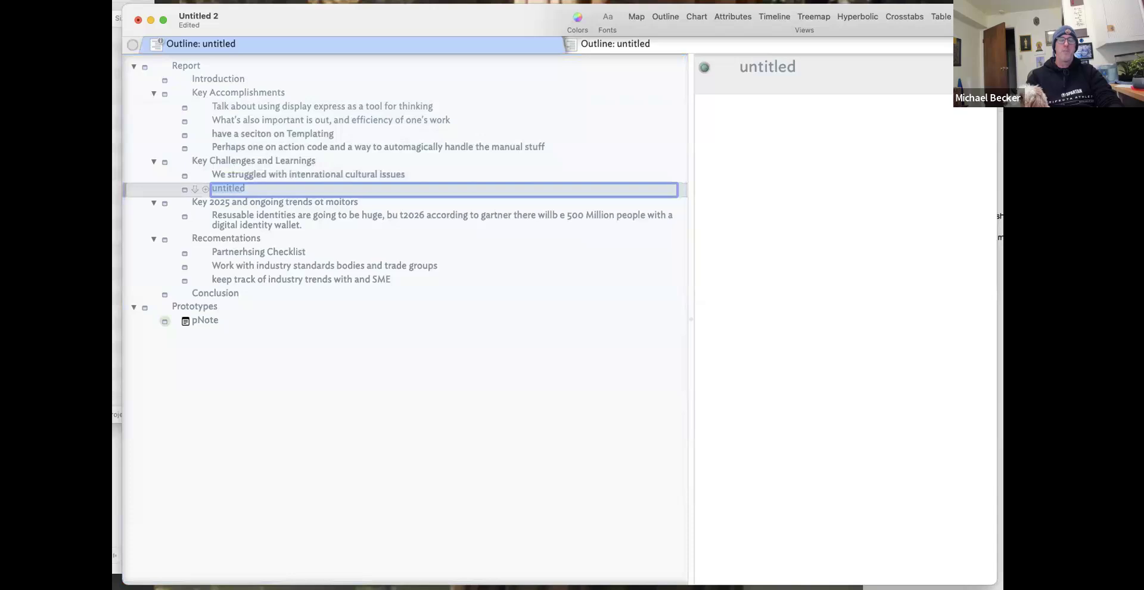
type("Inte")
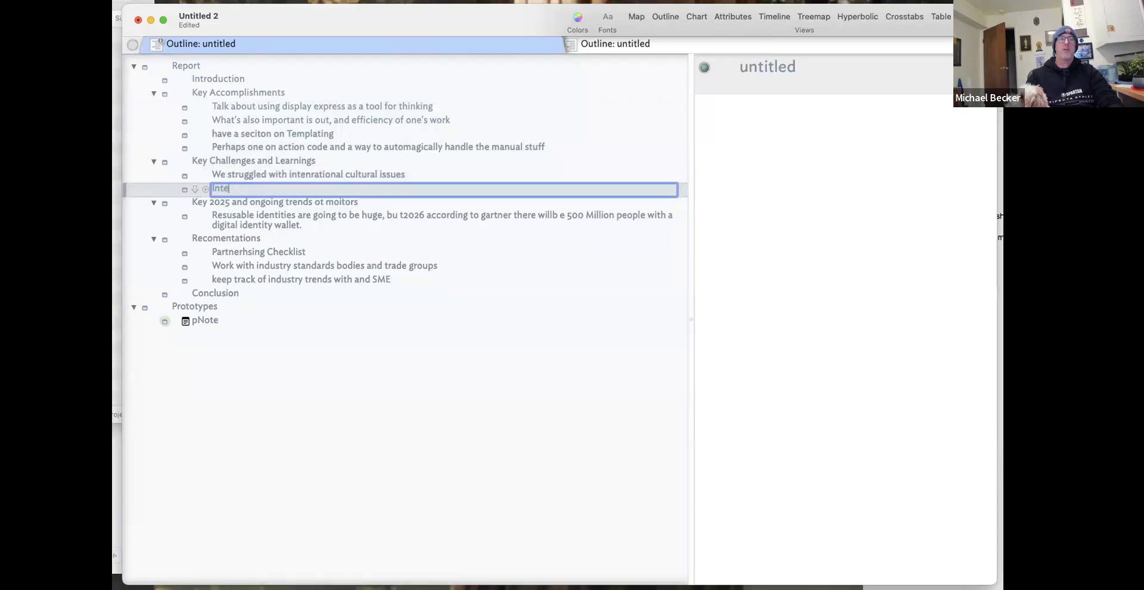
type("rnal team prioritization and ")
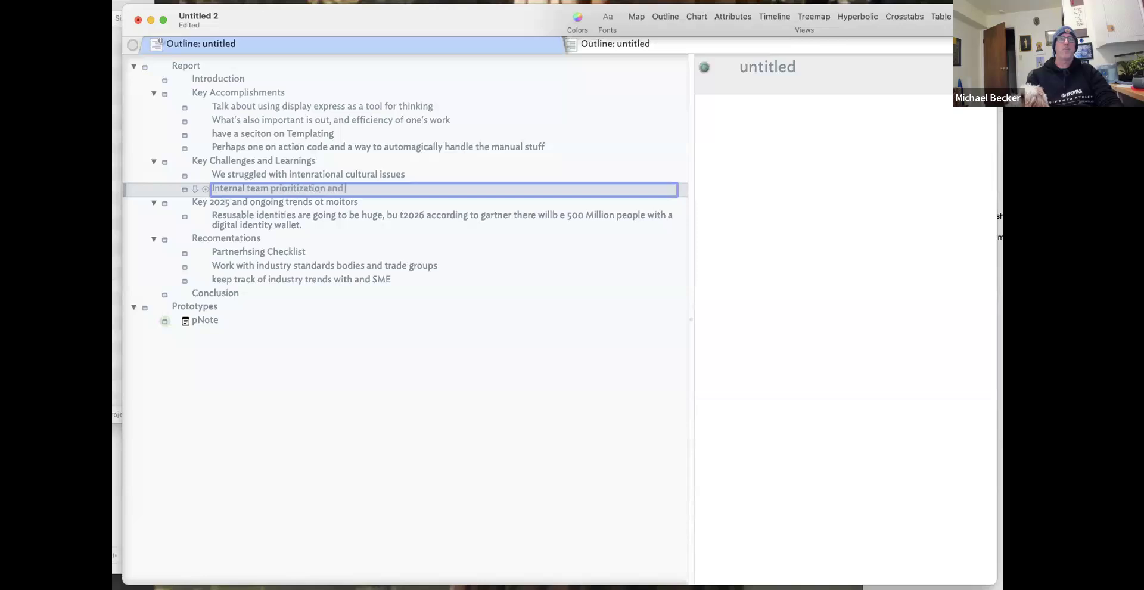
type("mi")
key("BackSpace")
key("BackSpace")
key("BackSpace")
key("BackSpace")
key("BackSpace")
key("BackSpace")
type("as we")
type(" worked with shared ")
type("resera")
key("BackSpace")
key("BackSpace")
type("esoruces")
key("Return")
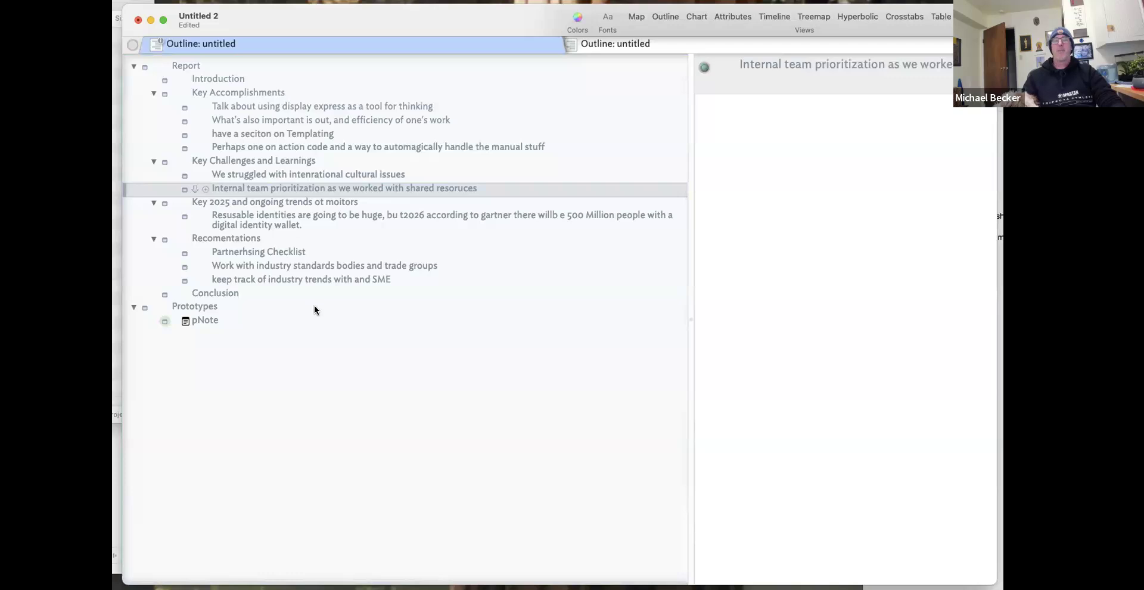
left_click_drag(681, 311, 611, 310)
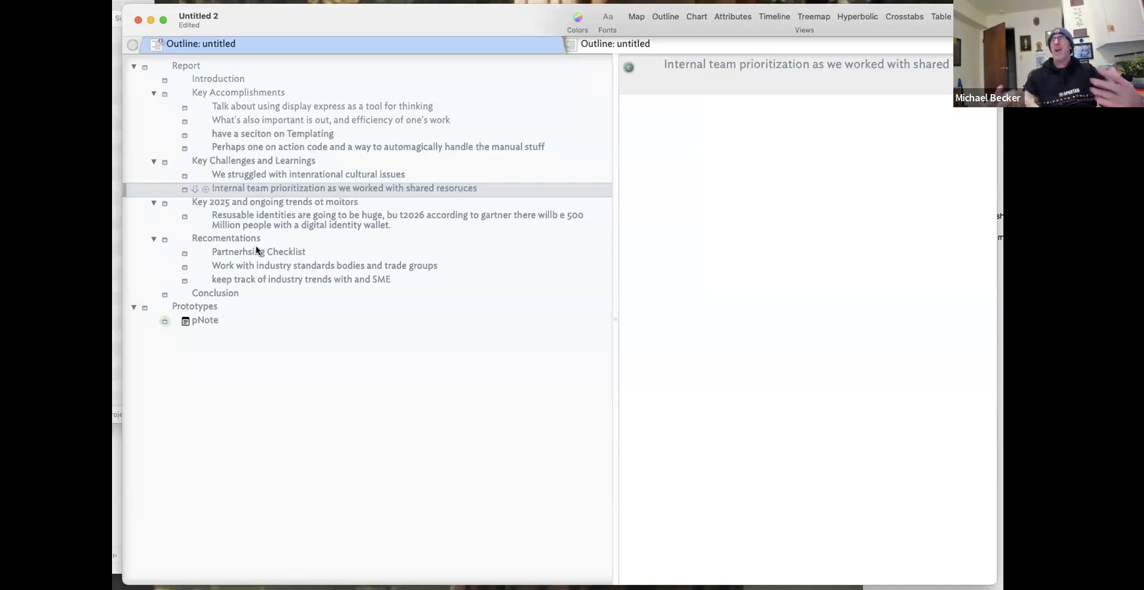
Add a Lorem ipsum placeholder note after the reusable identities note using /Lorem.
left_click(309, 225)
key("Return")
type("/")
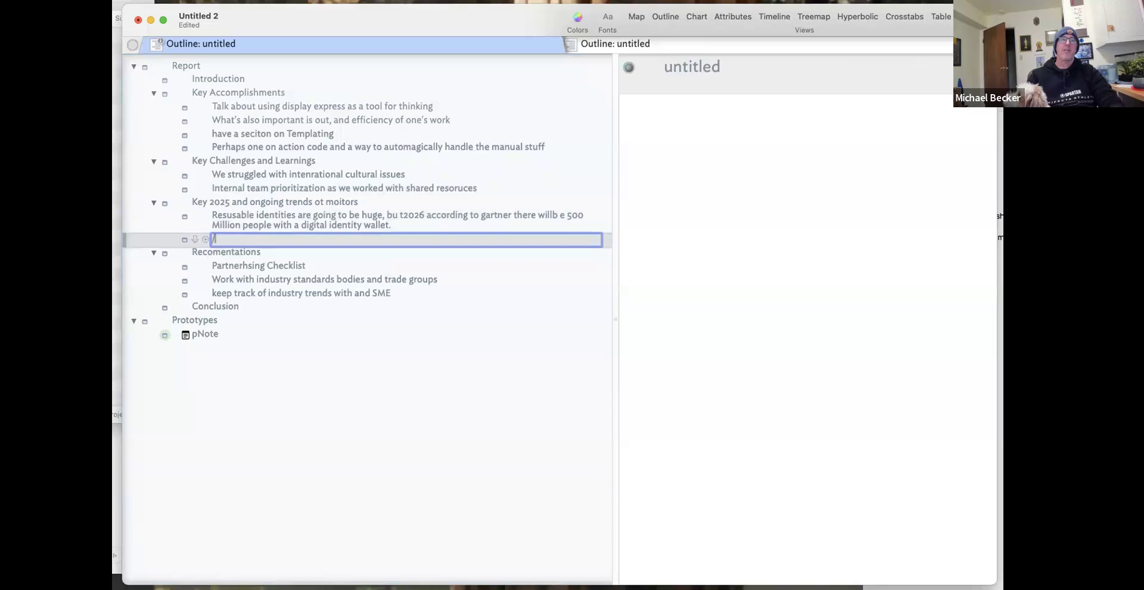
type("Lorem")
key("Return")
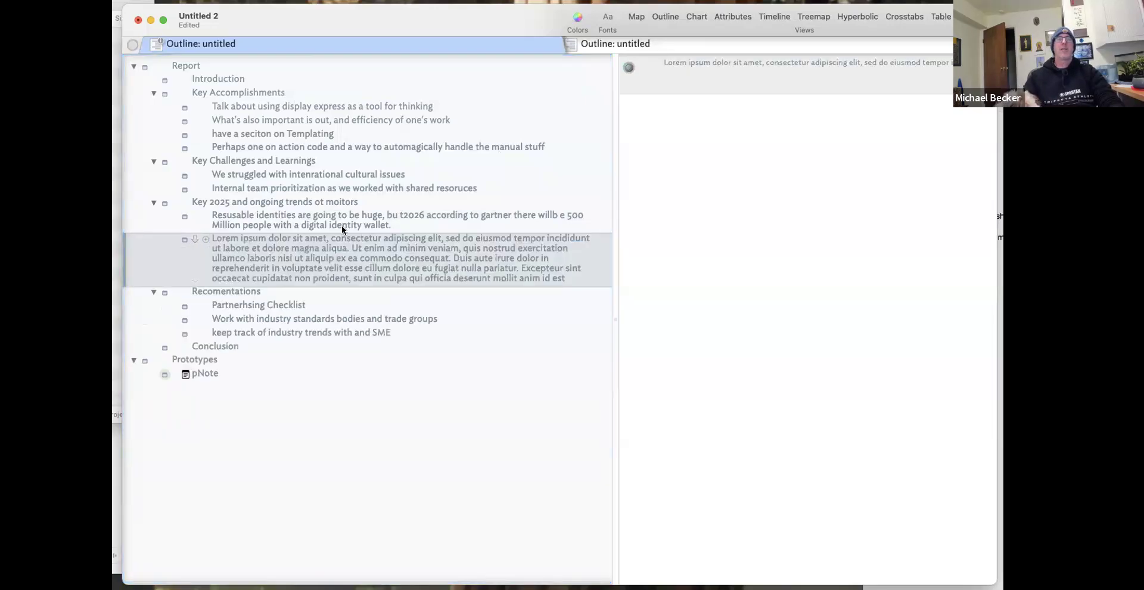
Add a Lorem ipsum placeholder note after the Templating note.
left_click(342, 226)
left_click(273, 136)
left_click(269, 152)
left_click(262, 174)
left_click(270, 134)
key("Return")
type("/Lorem")
key("BackSpace")
key("BackSpace")
key("BackSpace")
key("BackSpace")
type("orem")
key("Return")
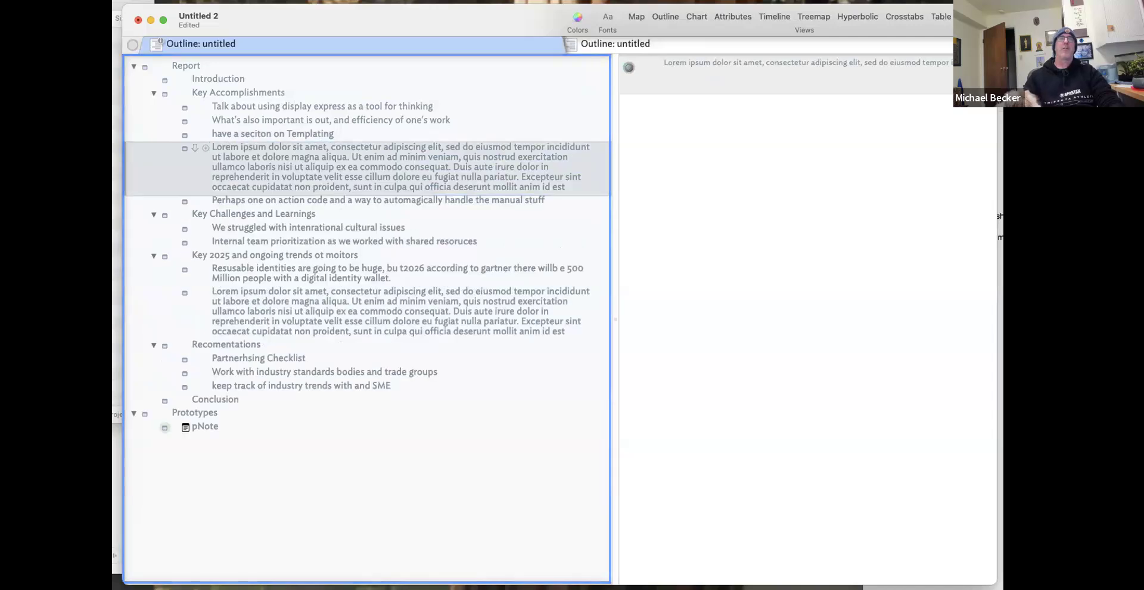
Add a Lorem ipsum placeholder note after the cultural issues note.
left_click(245, 228)
key("Return")
type("/Lorem")
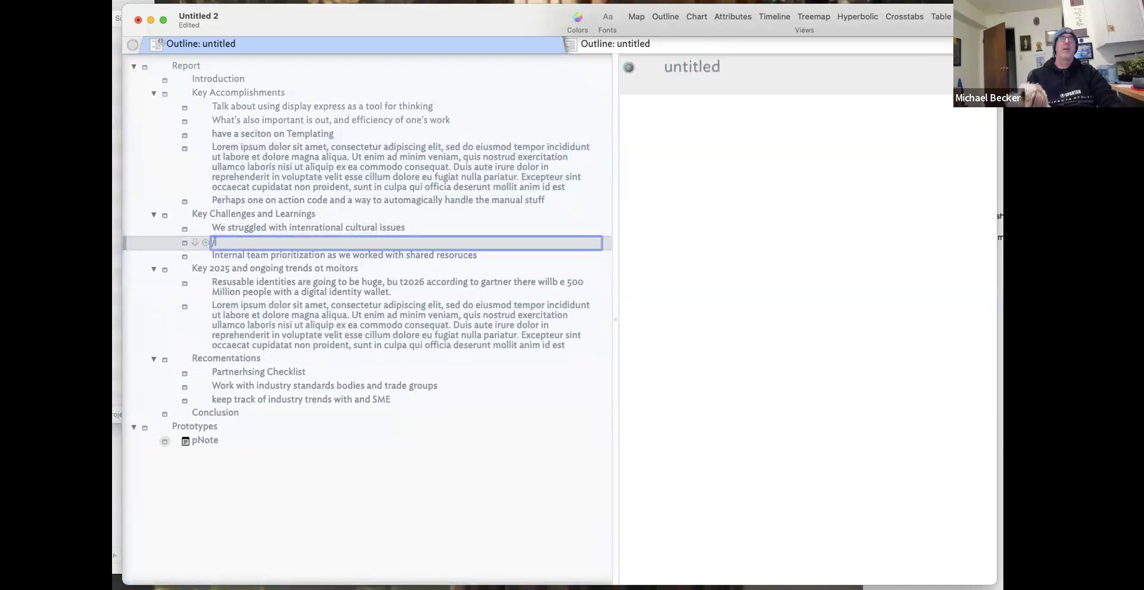
key("Return")
left_click(335, 194)
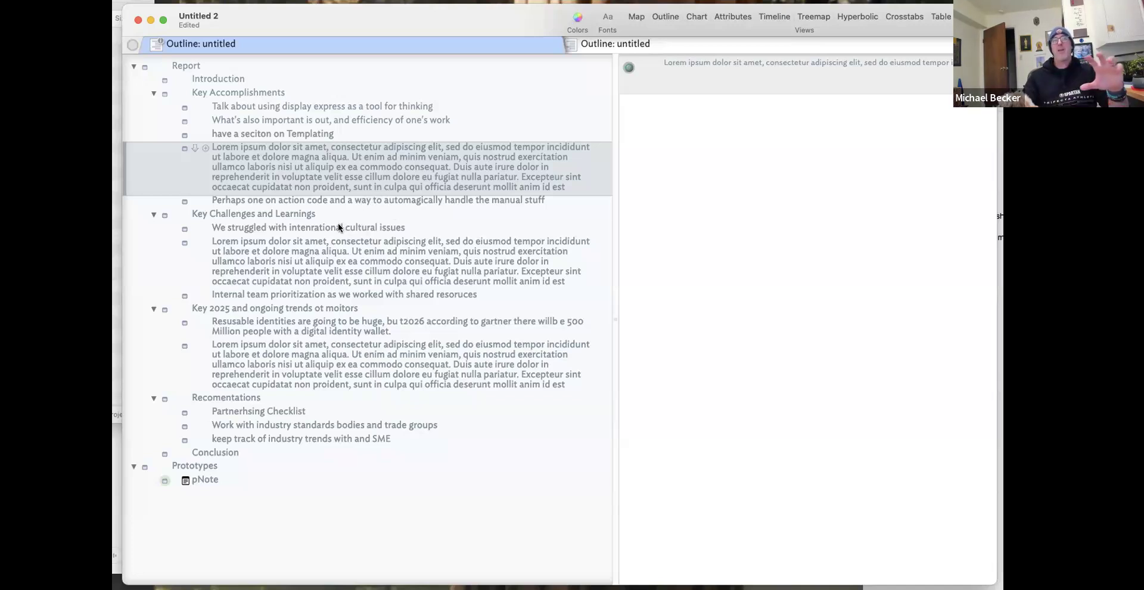
Insert a 'Summary' note after Introduction, correcting the 'Sumary' typo.
left_click(289, 69)
left_click(291, 79)
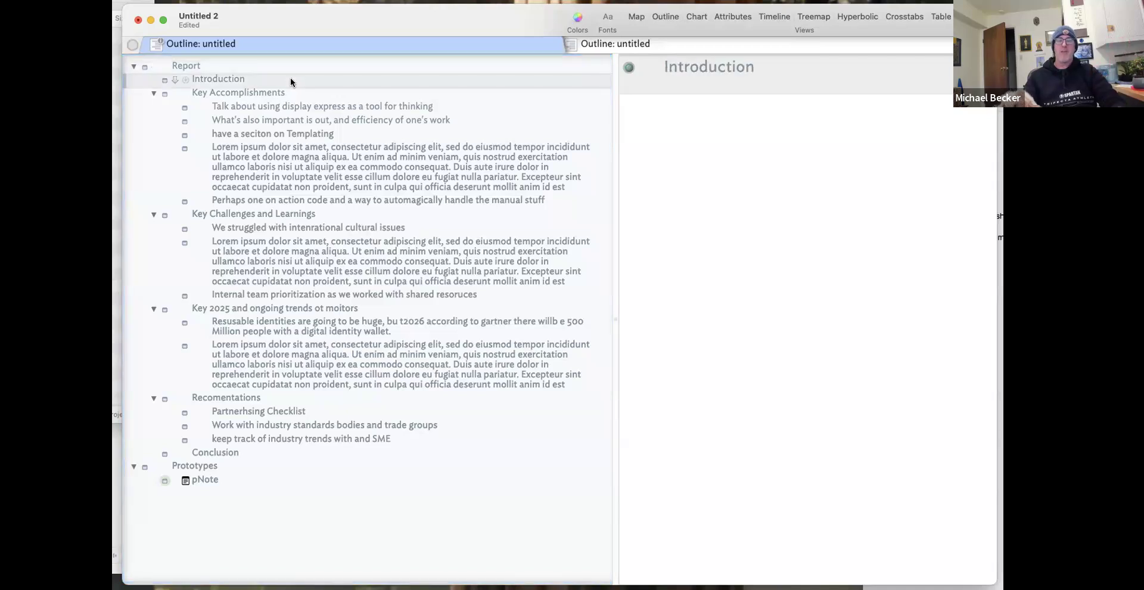
key("Return")
type("Sum")
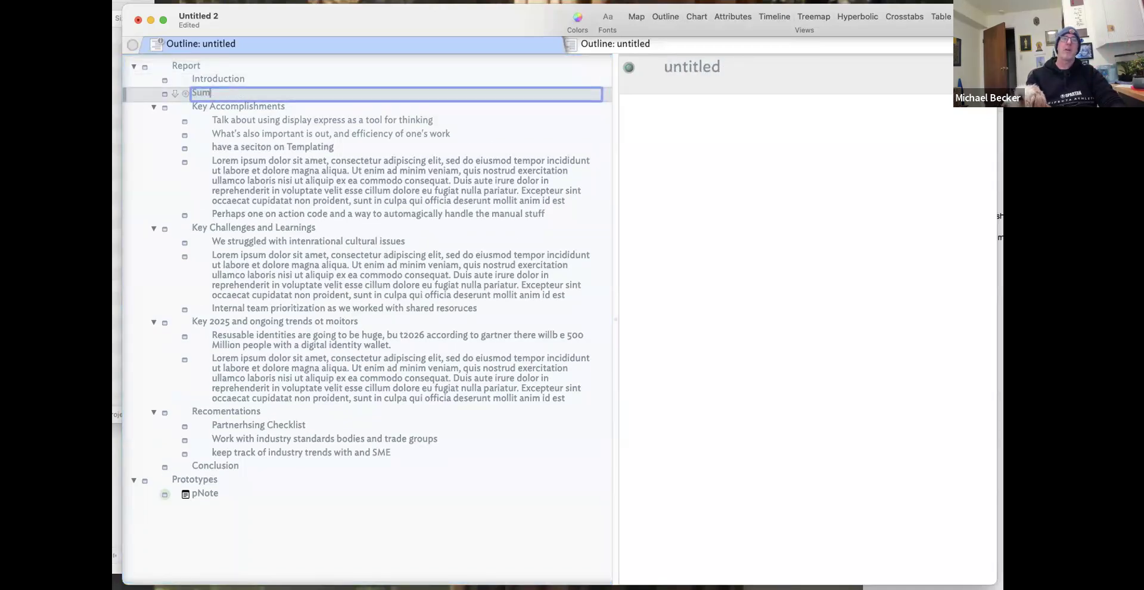
type("ary")
key("Return")
left_click(281, 94)
key("BackSpace")
type("Summ")
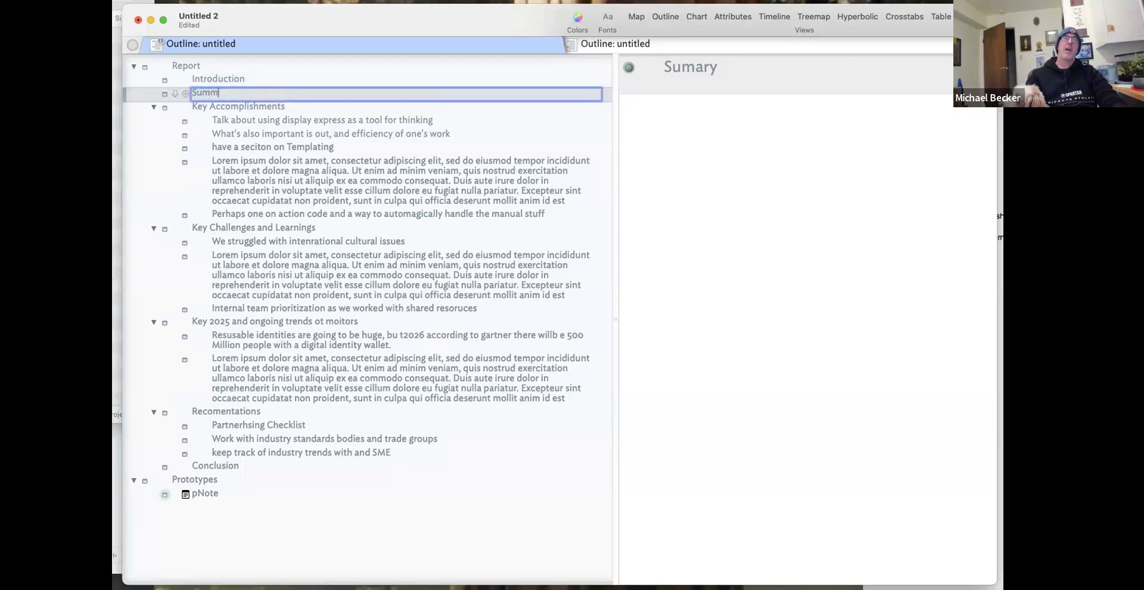
type("ary")
key("Return")
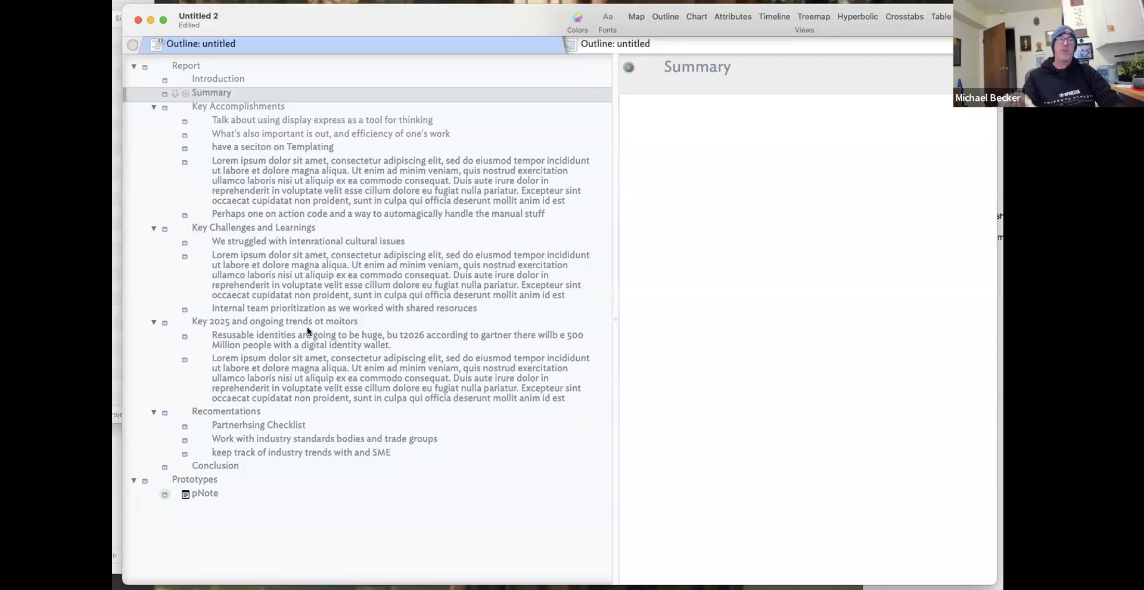
left_click(269, 483)
Add Category as a key attribute of the pNote prototype.
key("Down")
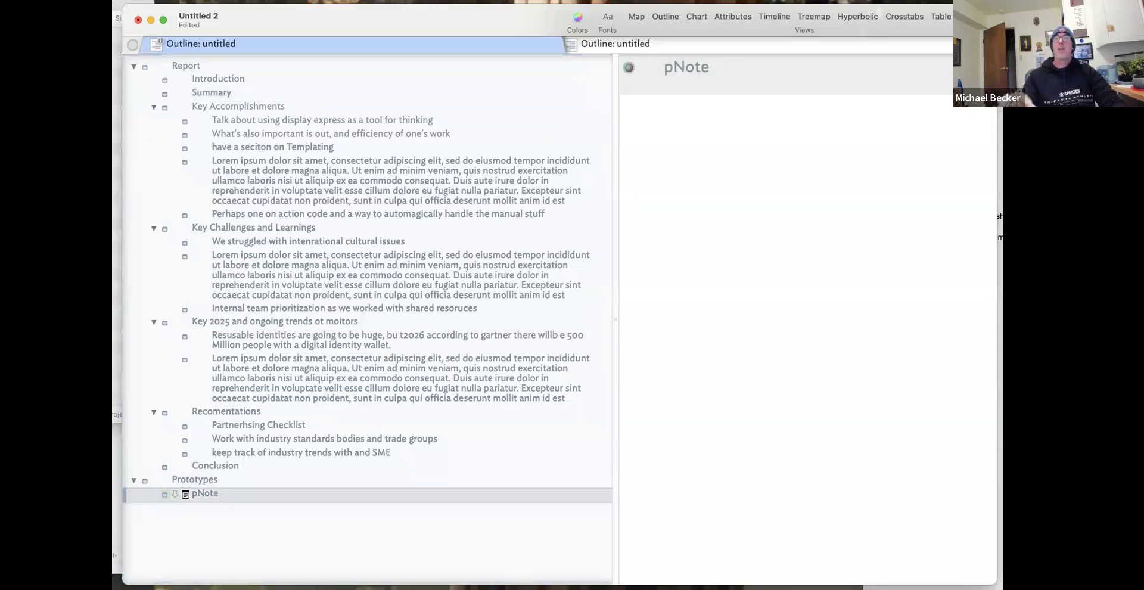
key("super+1")
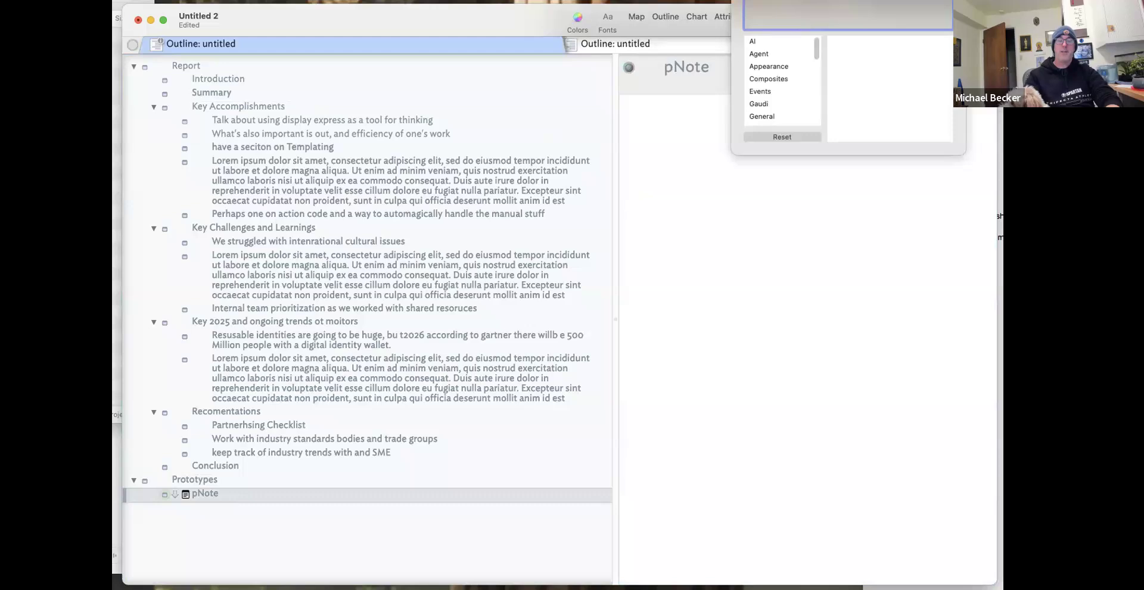
type("c")
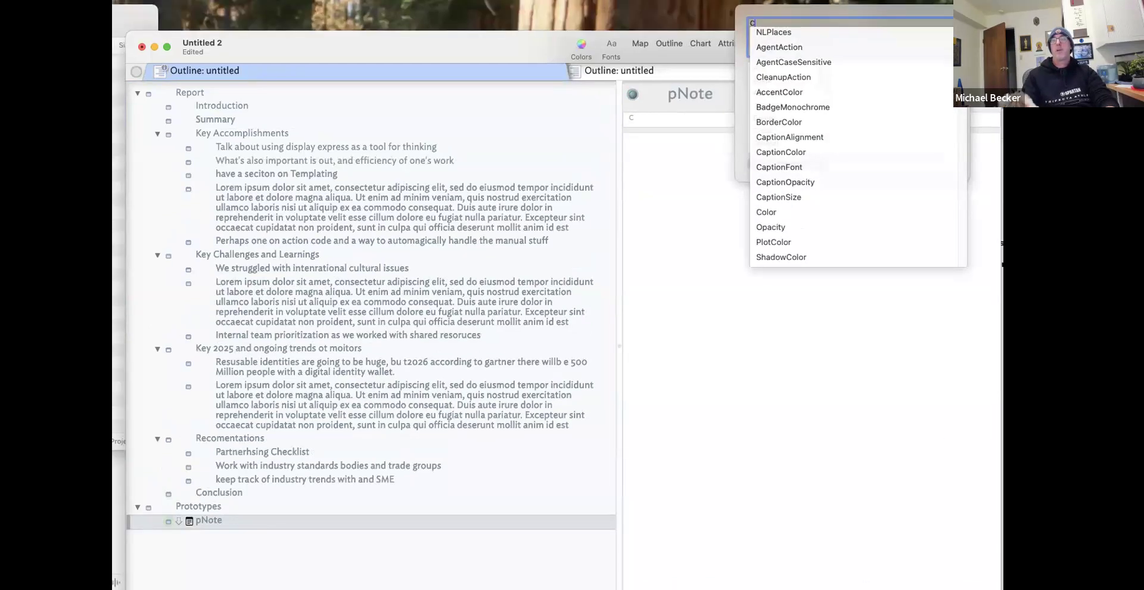
type("at")
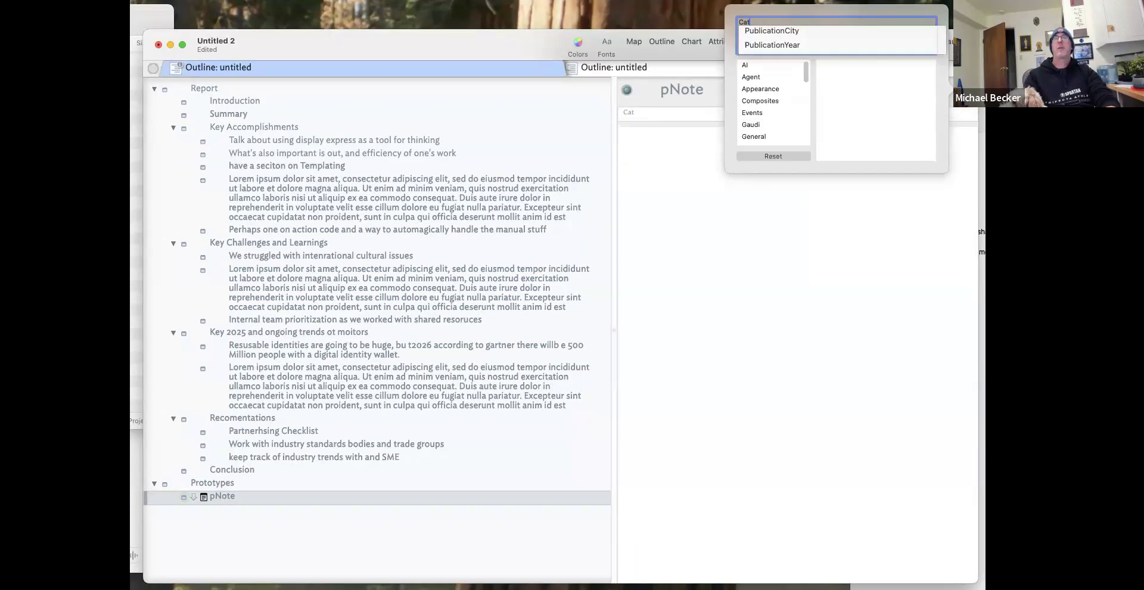
type("egory")
key("Return")
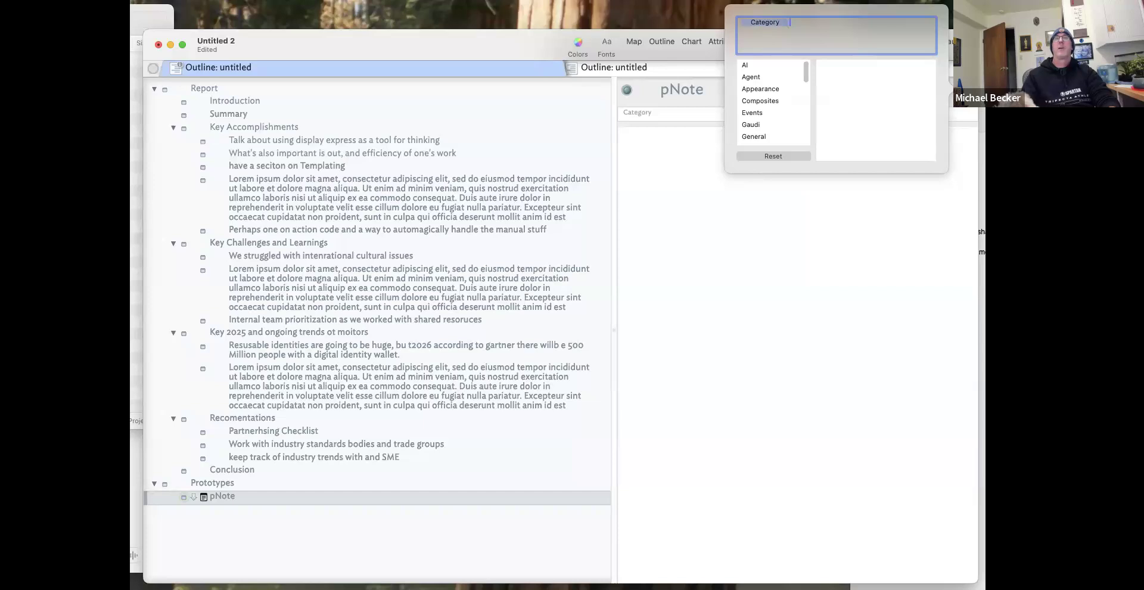
left_click(893, 212)
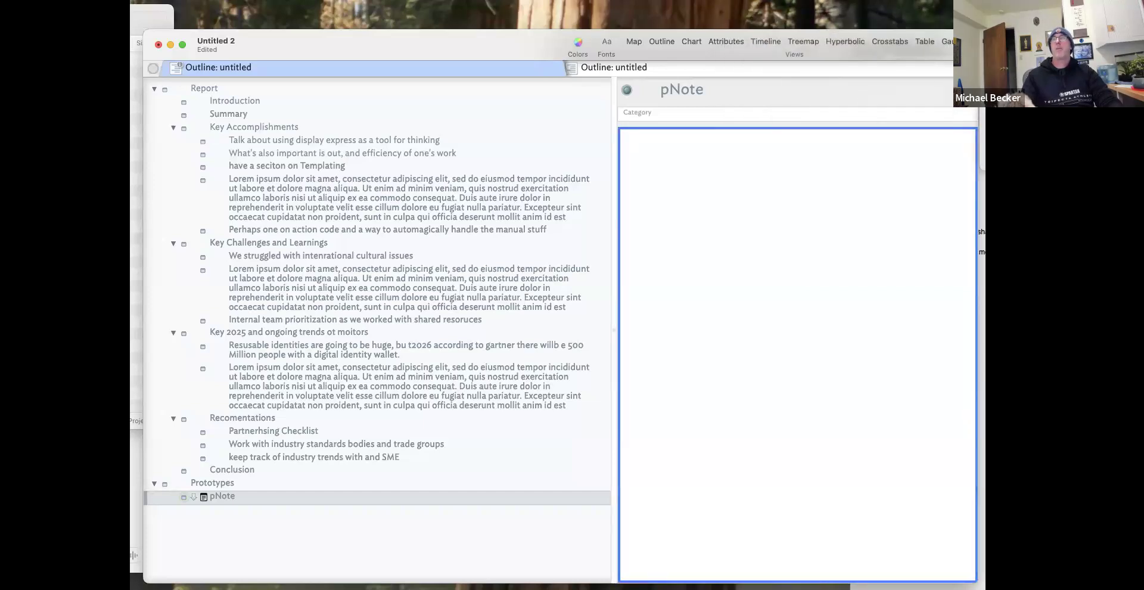
left_click(762, 354)
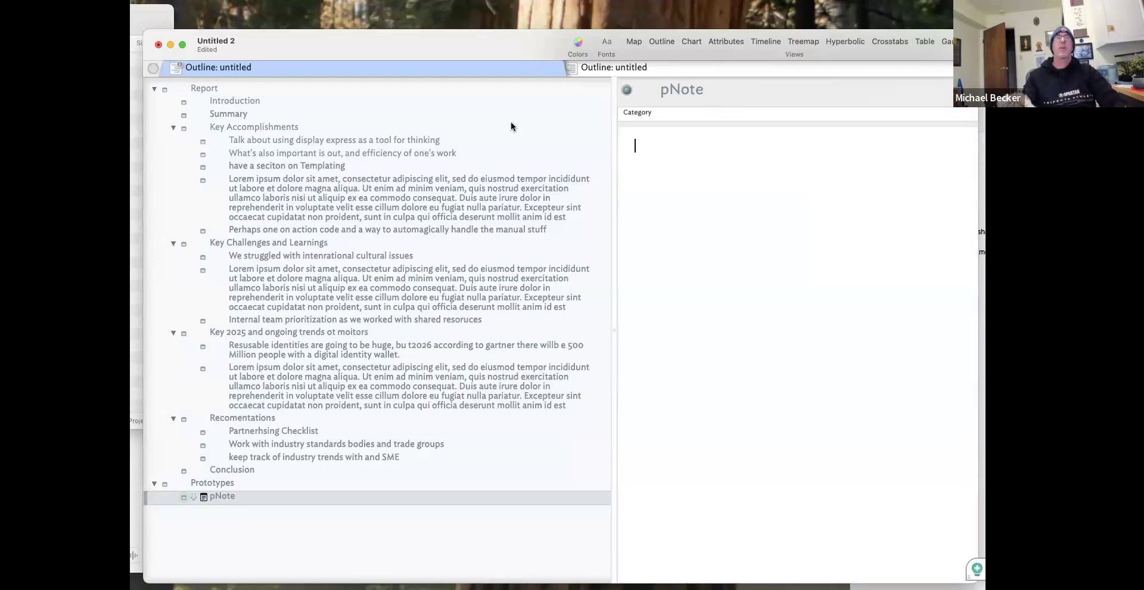
Select all report sections from Key Accomplishments through Conclusion.
left_click(327, 142)
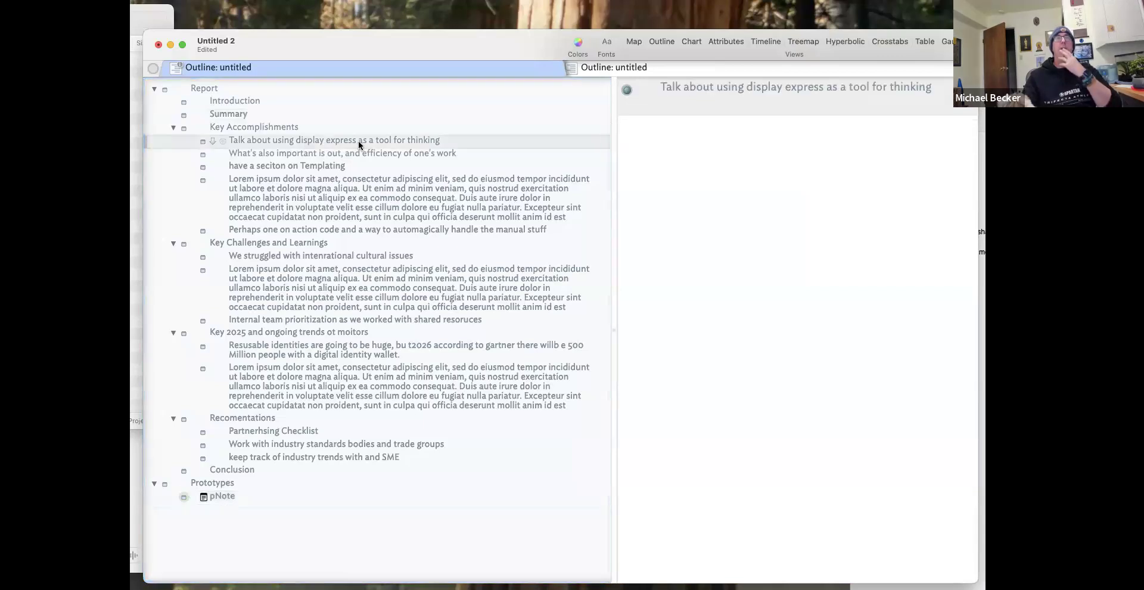
left_click(244, 131)
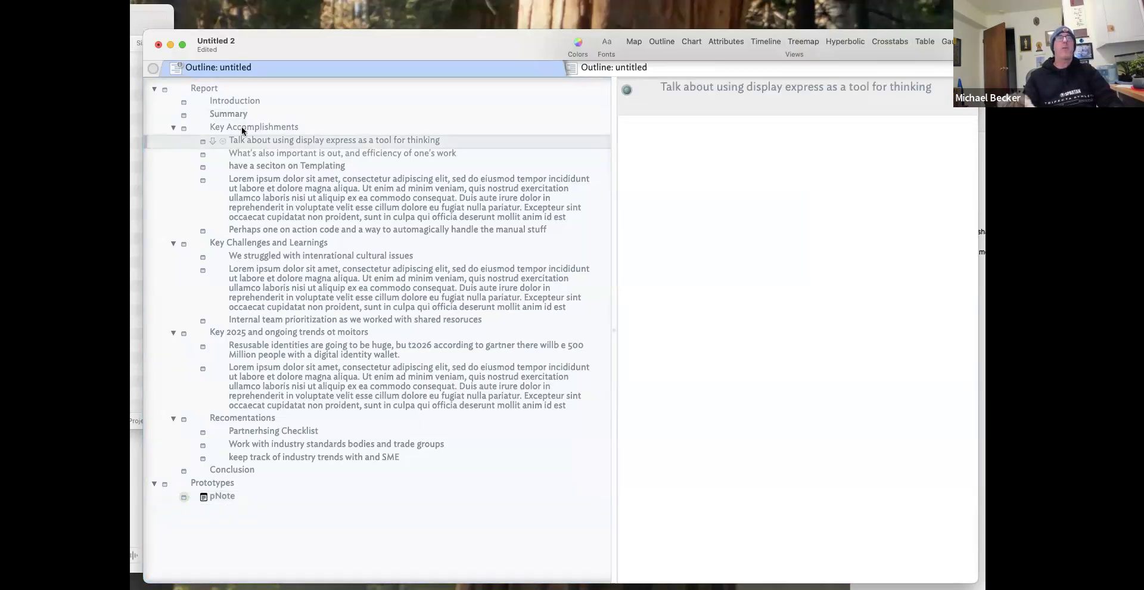
left_click(242, 472, "shift")
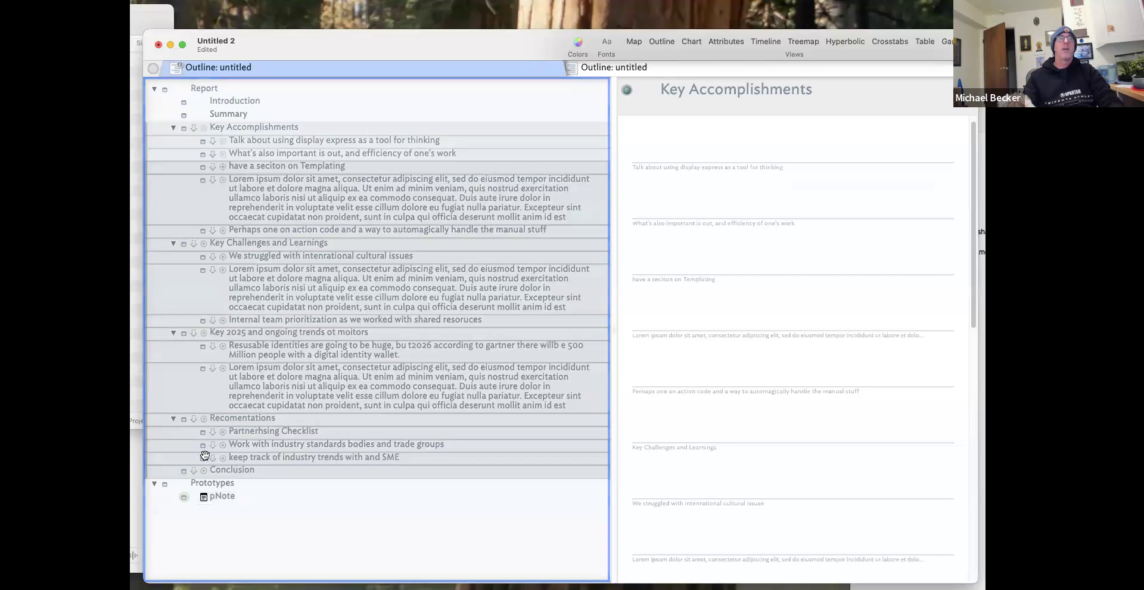
Assign pNote to the selected report notes, verify Category appears, and add a child under Key Accomplishments.
left_click(192, 128)
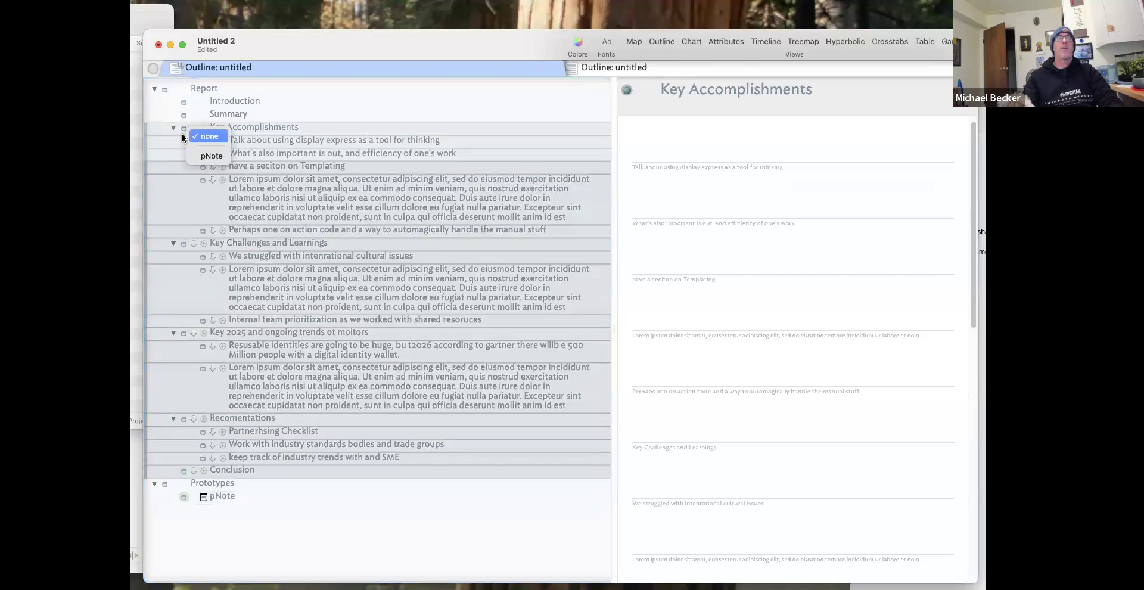
left_click(211, 156)
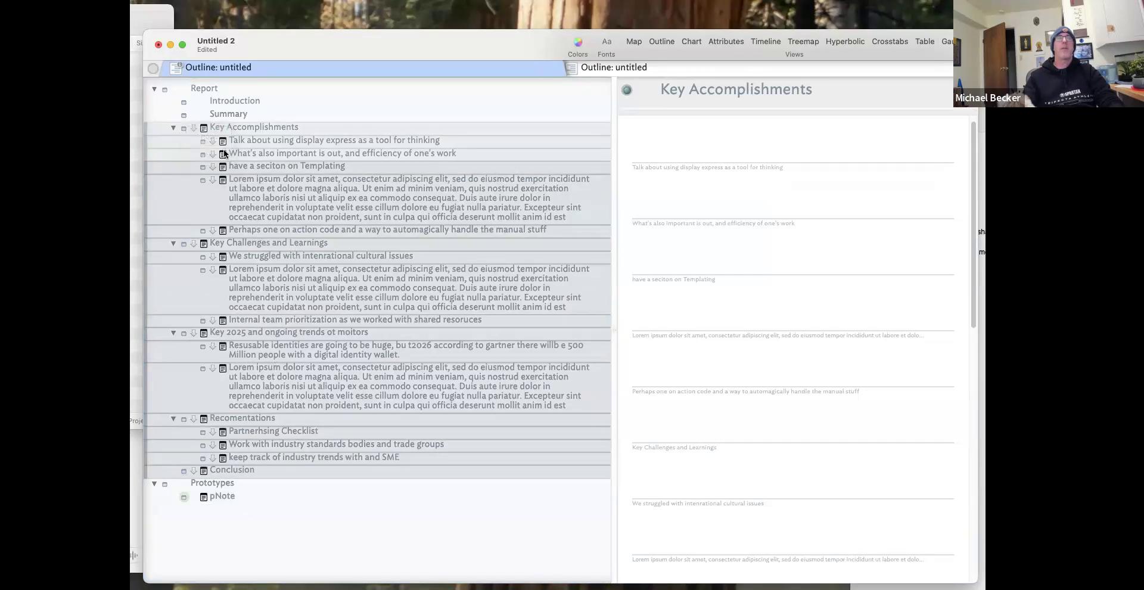
left_click(230, 115)
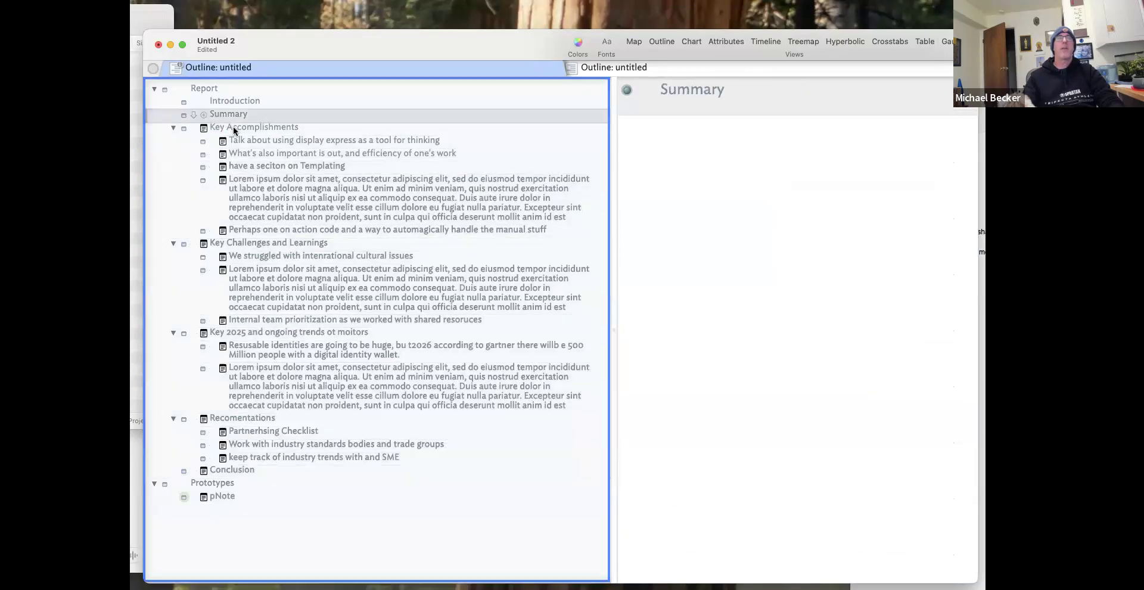
left_click(445, 140)
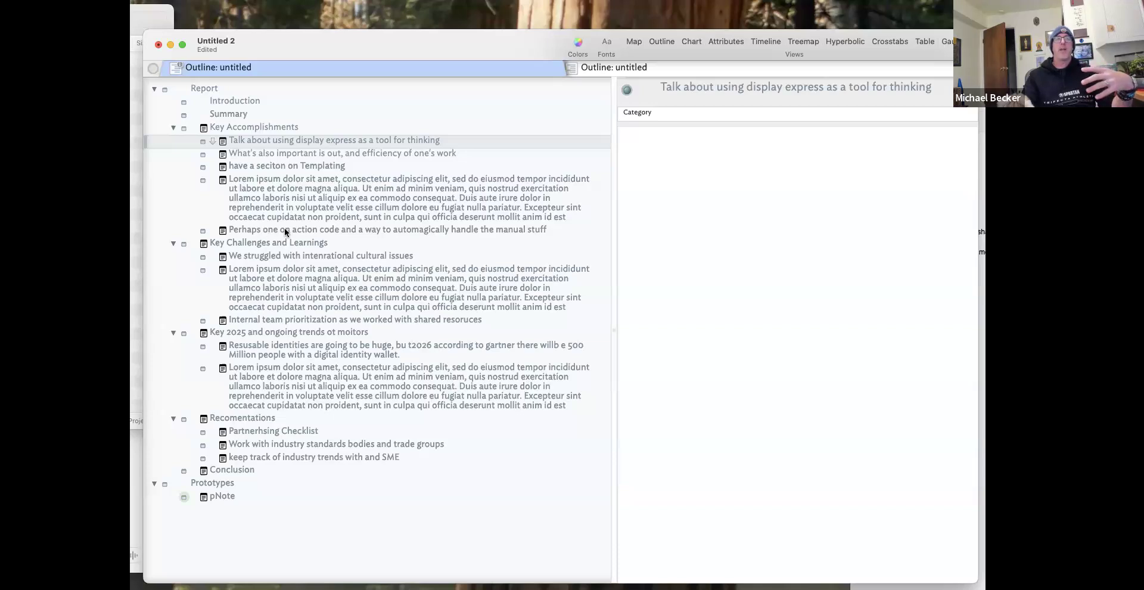
left_click(237, 130)
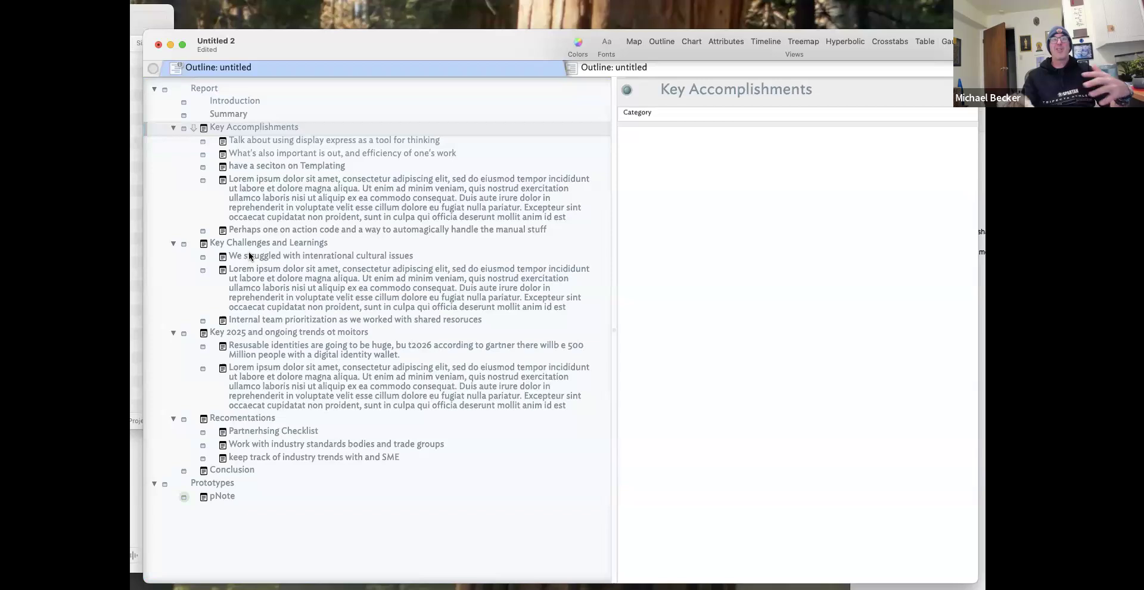
key("alt+Return")
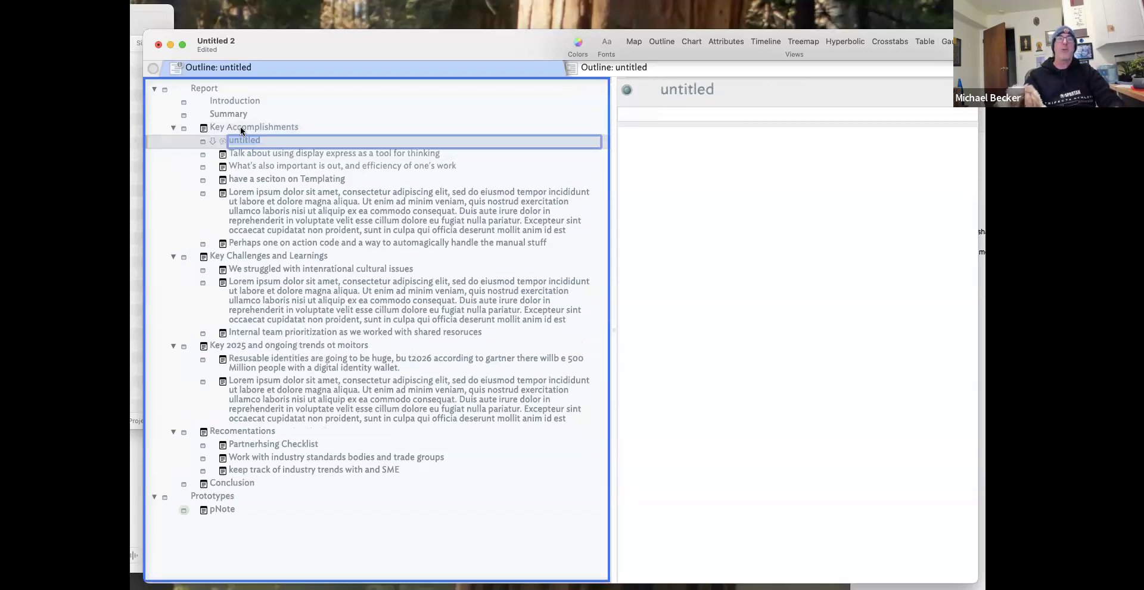
Name the new notes 'Introduction' and 'List of accomplishments' under Key Accomplishments.
type("Introe")
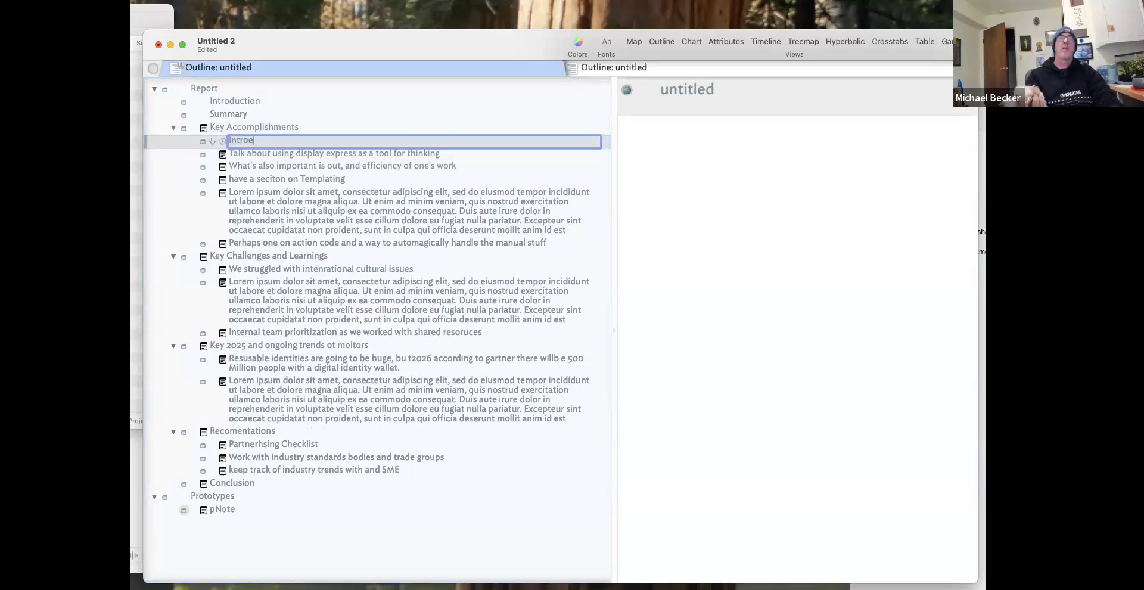
key("BackSpace")
key("BackSpace")
key("BackSpace")
key("BackSpace")
type("nd")
type("roduction")
key("Return")
key("Return")
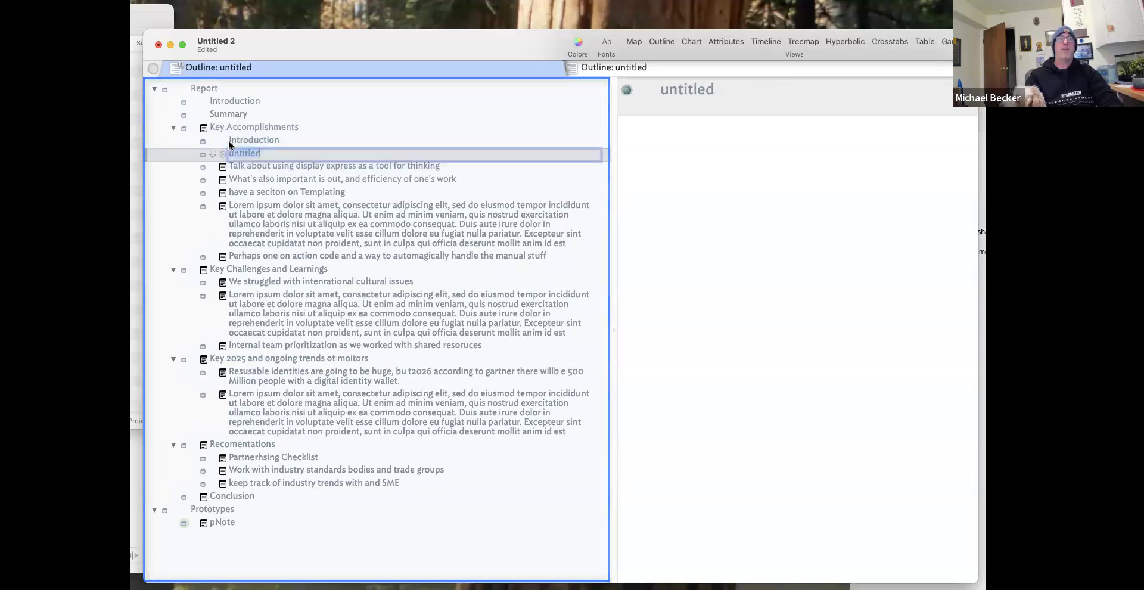
type("List")
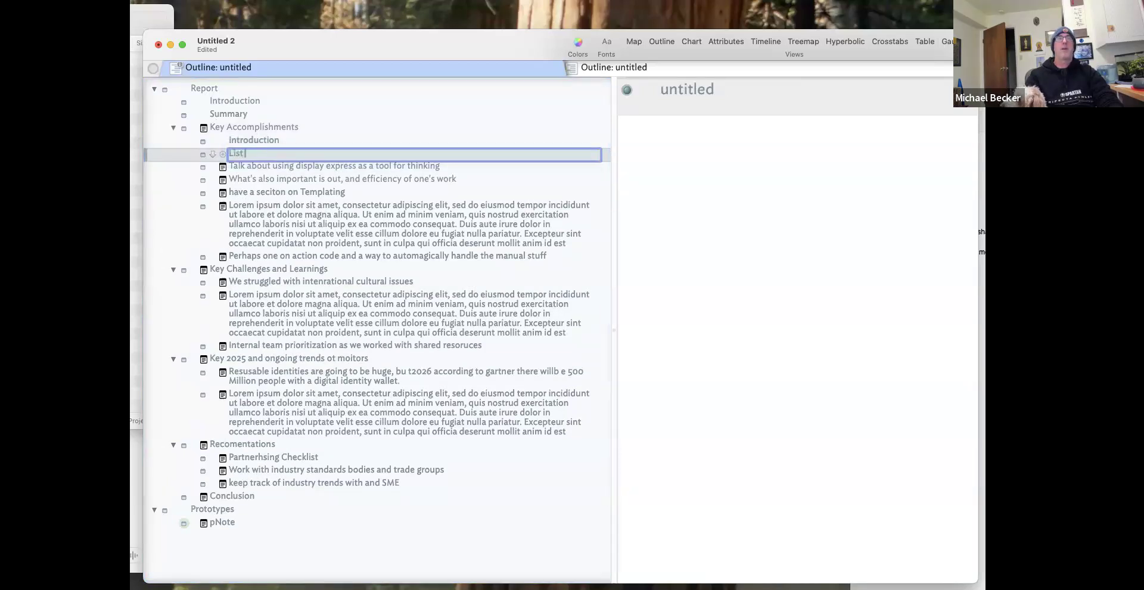
type(" of accomp")
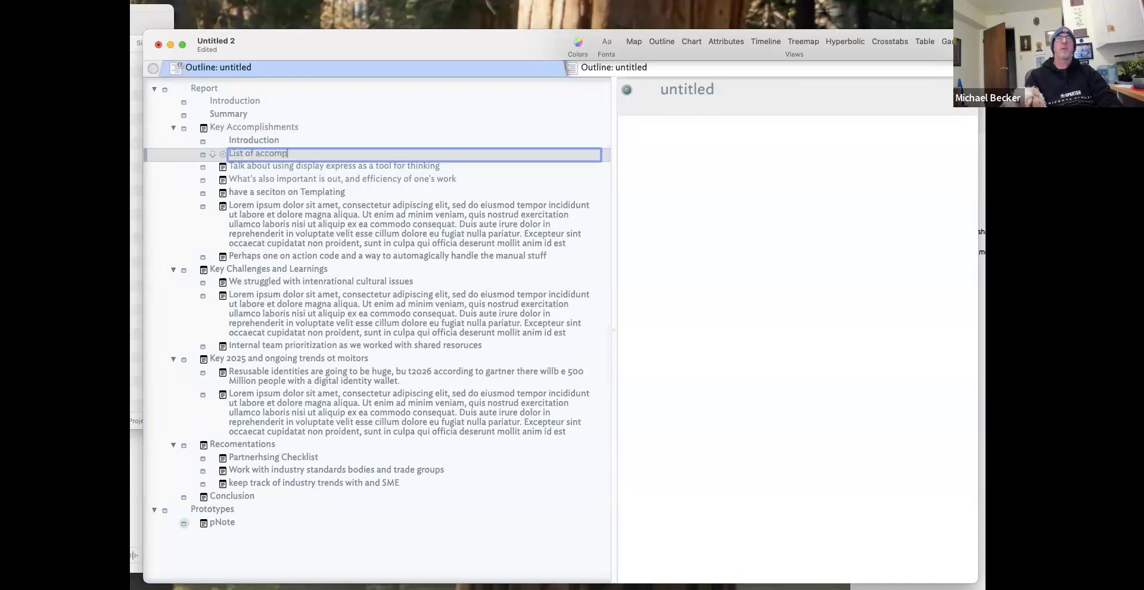
type("lishments")
key("Return")
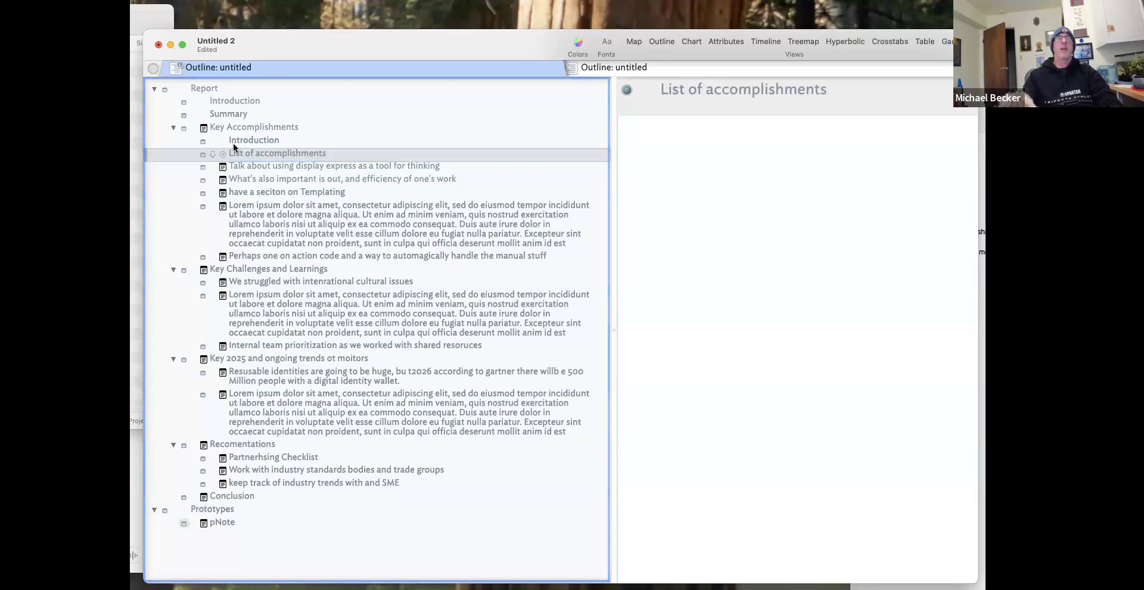
Paste a copy of List of accomplishments under Key Challenges and nest the three challenge items in it.
left_click(265, 290)
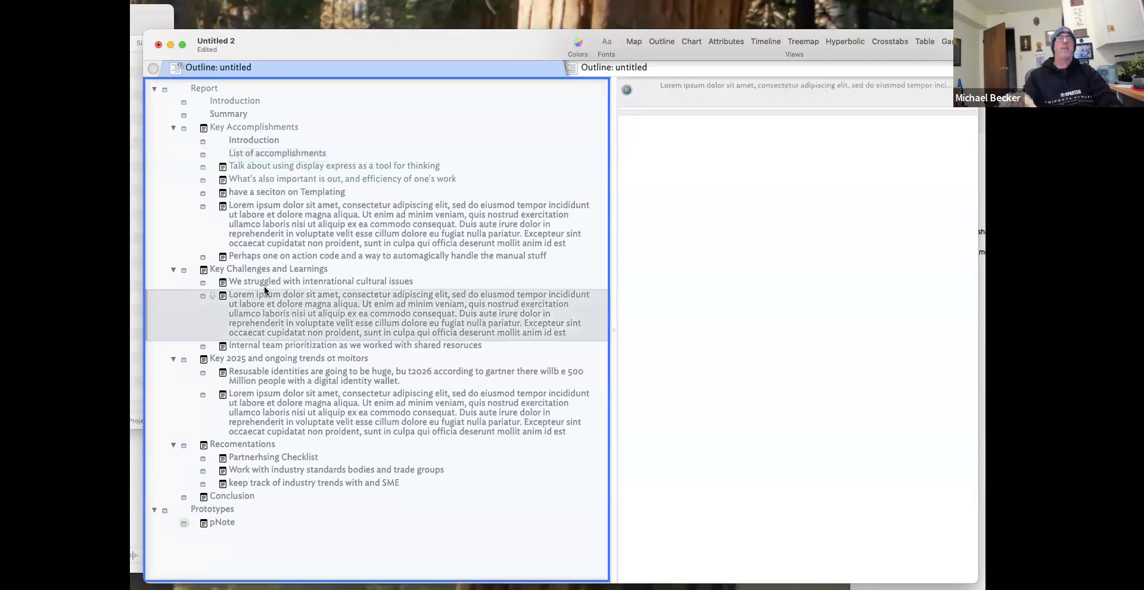
left_click(264, 283)
left_click(266, 273)
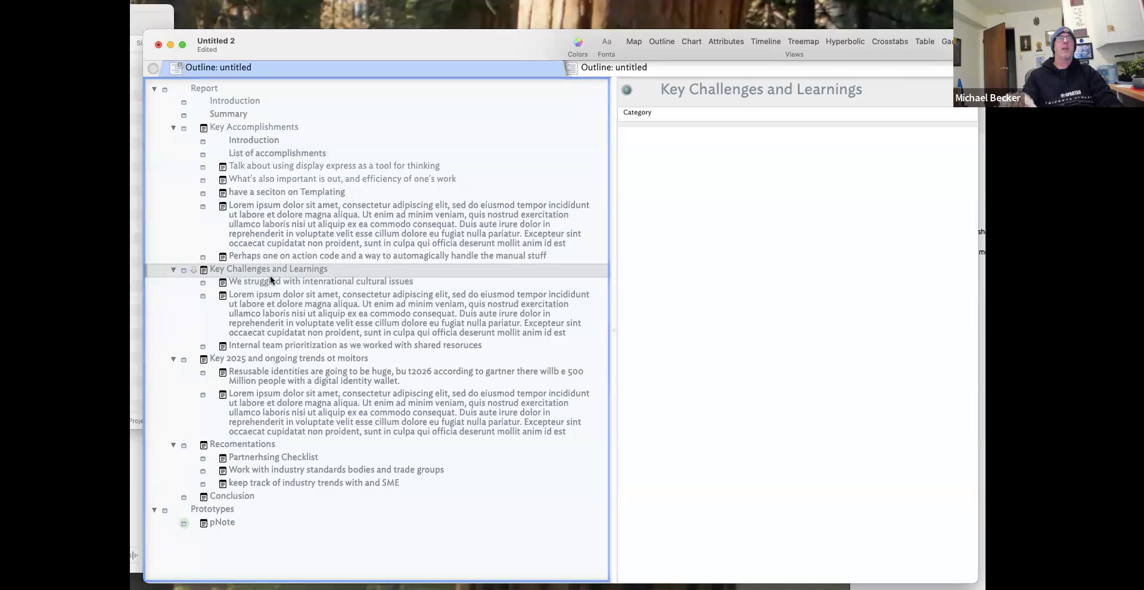
key("super+v")
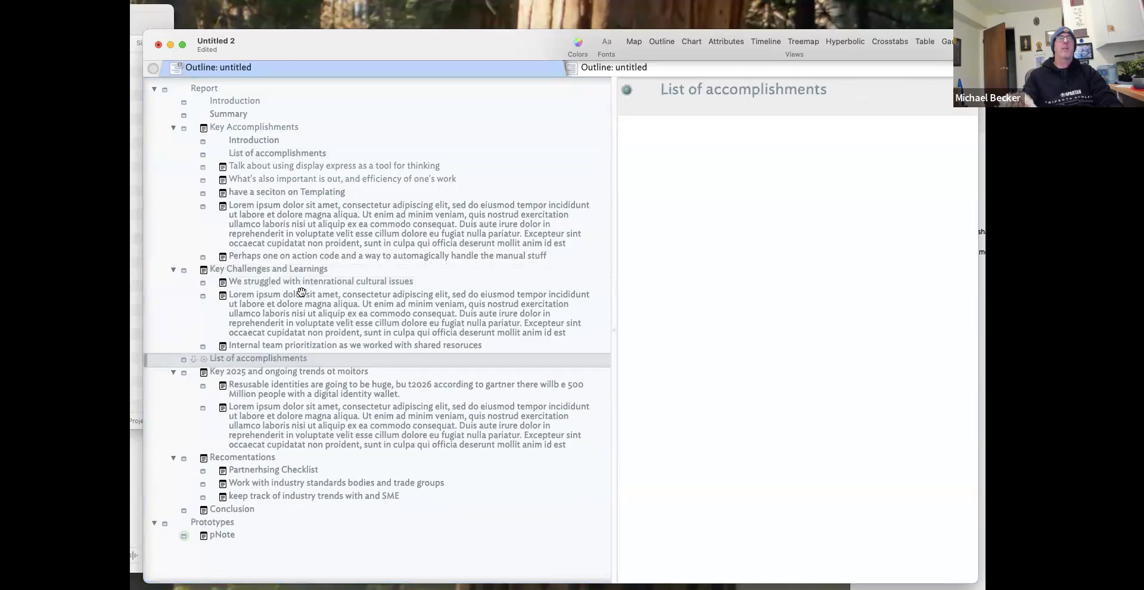
left_click_drag(238, 360, 264, 292)
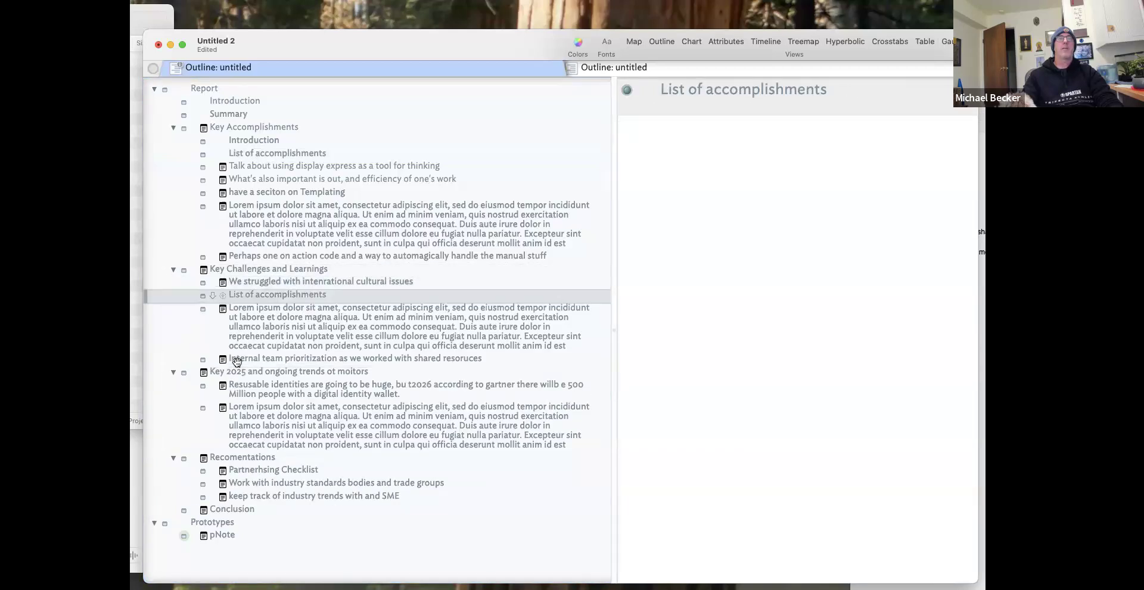
left_click(284, 371)
left_click_drag(256, 296, 286, 276)
left_click(266, 297)
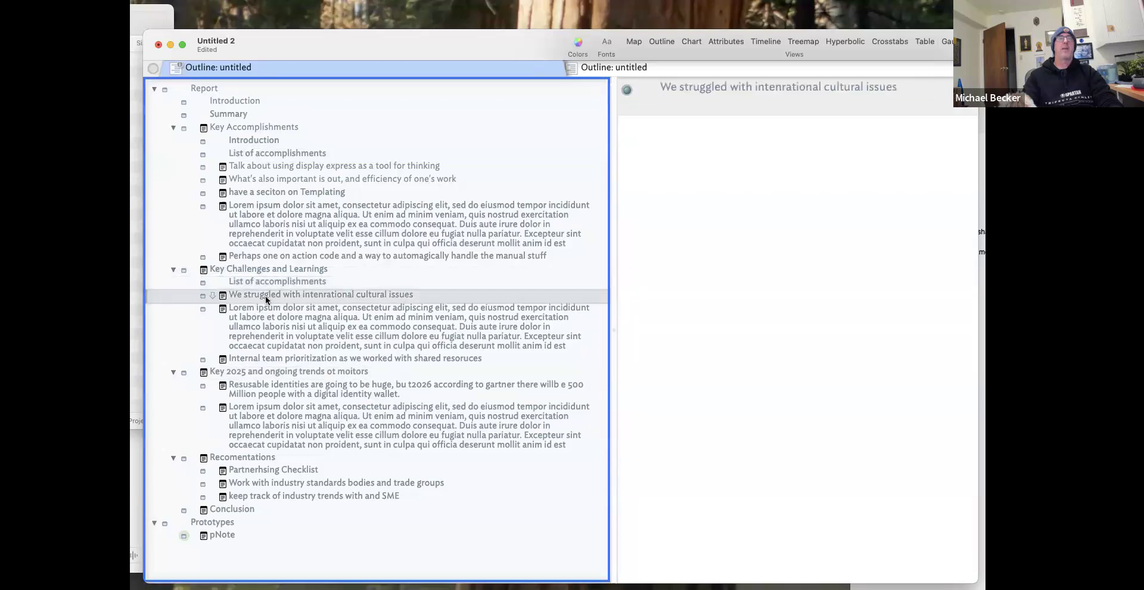
left_click(272, 358, "shift")
left_click_drag(273, 350, 292, 282)
Rename the copied list note to 'List of Challenges'.
double_click(294, 284)
type("CHALLENG")
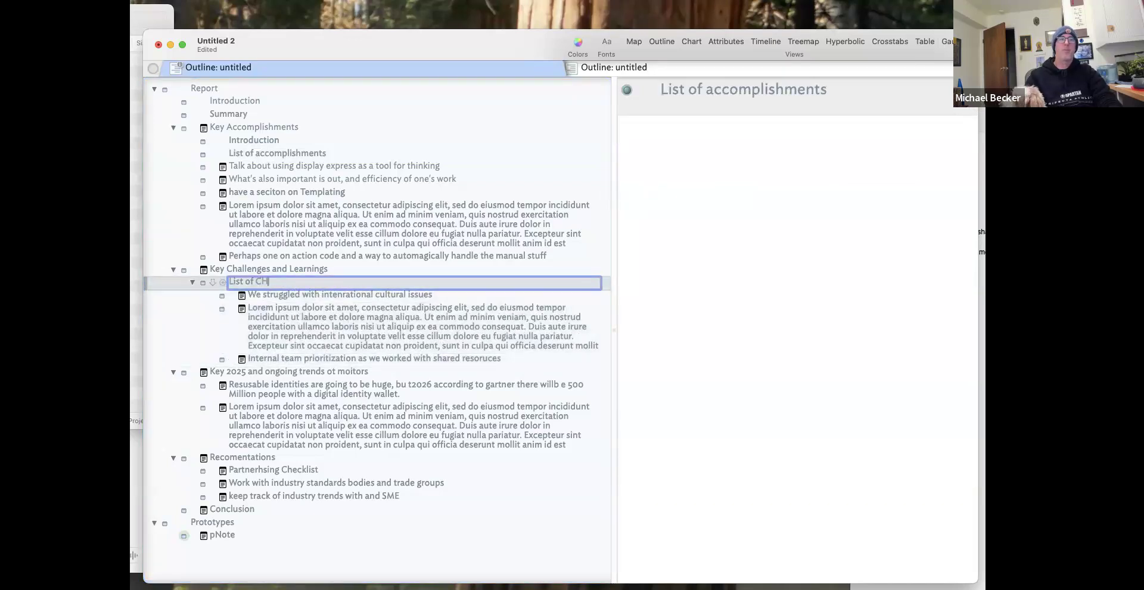
key("BackSpace")
key("BackSpace")
key("BackSpace")
key("BackSpace")
key("BackSpace")
key("BackSpace")
key("BackSpace")
type("hallenges")
key("Return")
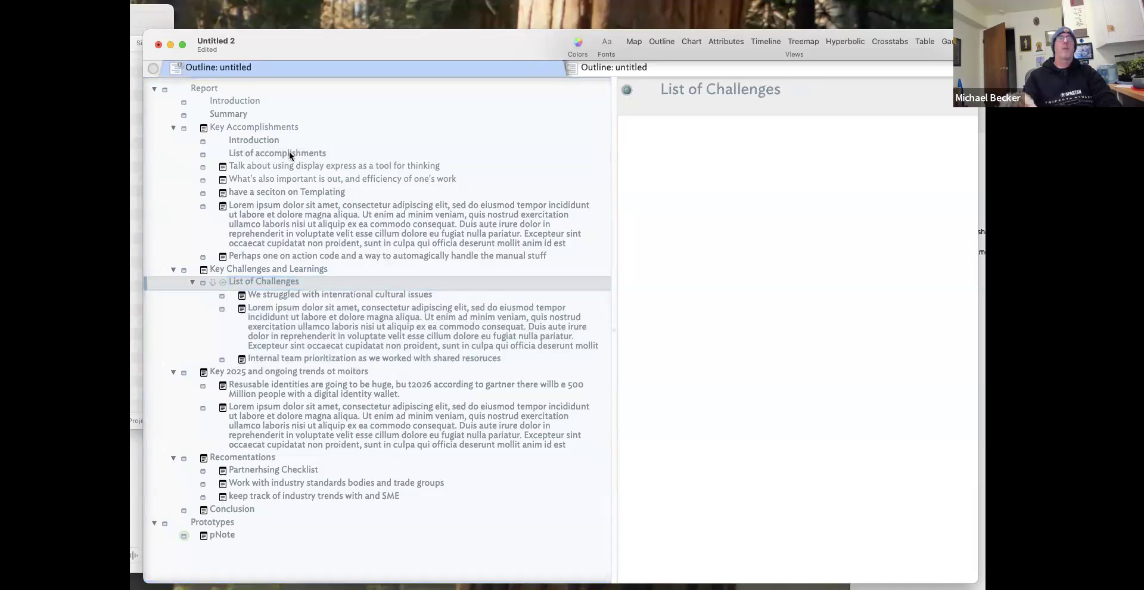
Indent the accomplishment items from 'Talk about using display express' to 'Perhaps one' under List of accomplishments.
left_click(289, 154)
left_click(288, 166)
left_click(284, 252, "shift")
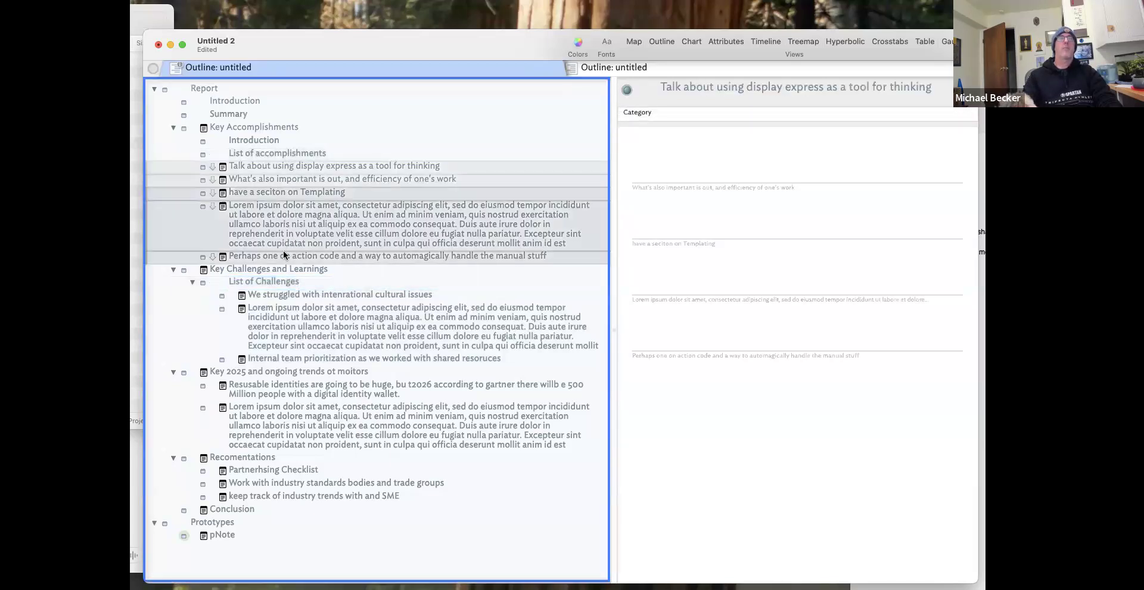
key("Tab")
Assign the pNote prototype to List of accomplishments and the Key Accomplishments Introduction note.
left_click(241, 155)
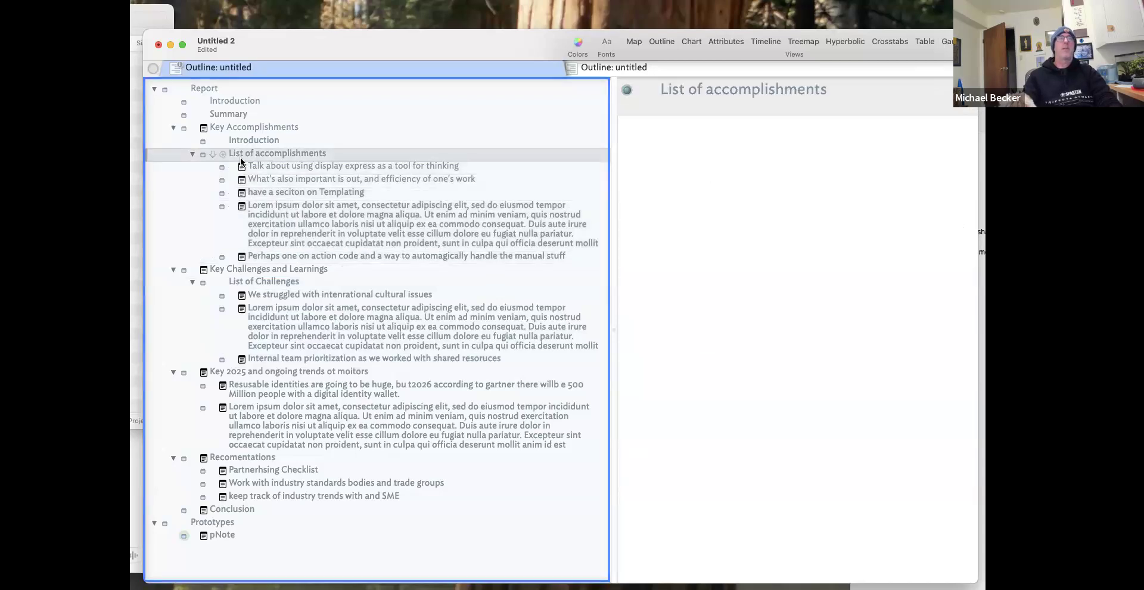
left_click(247, 284, "shift")
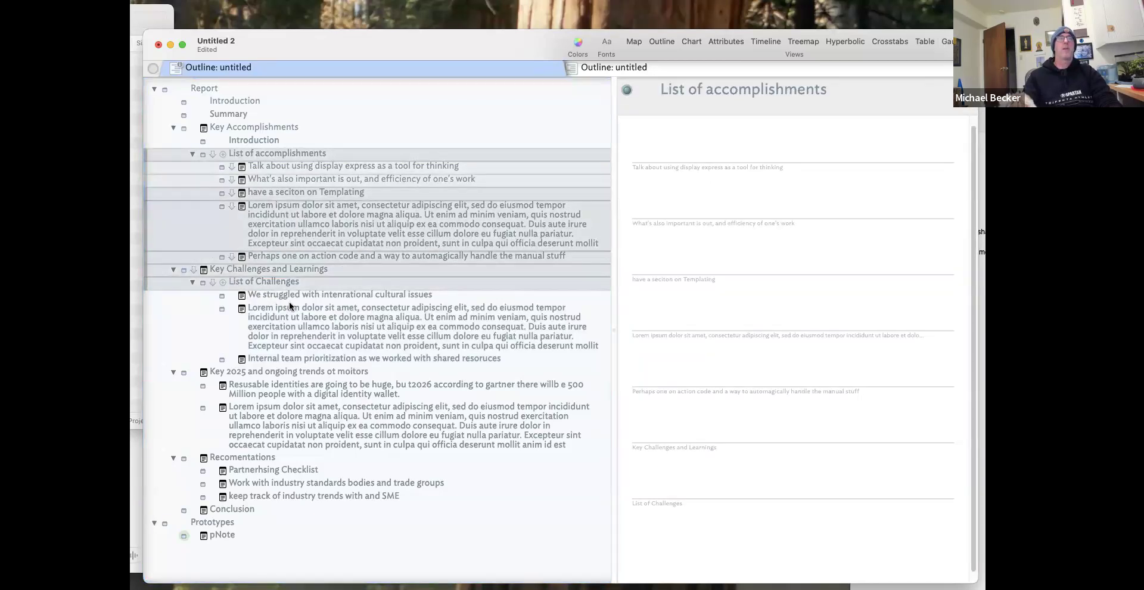
left_click(283, 305)
left_click(208, 280)
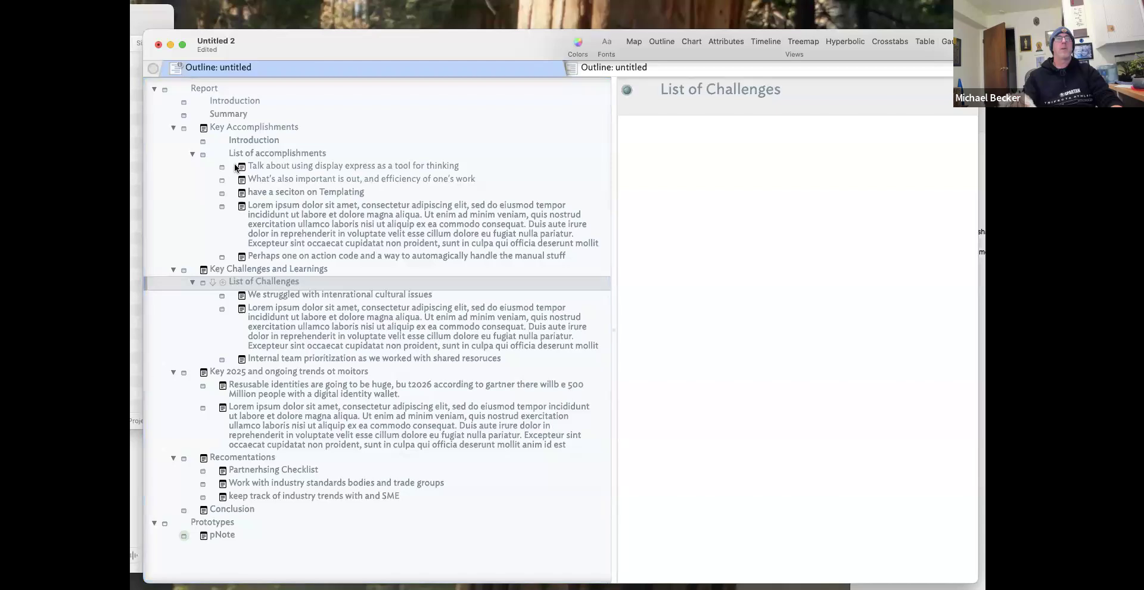
left_click(251, 154)
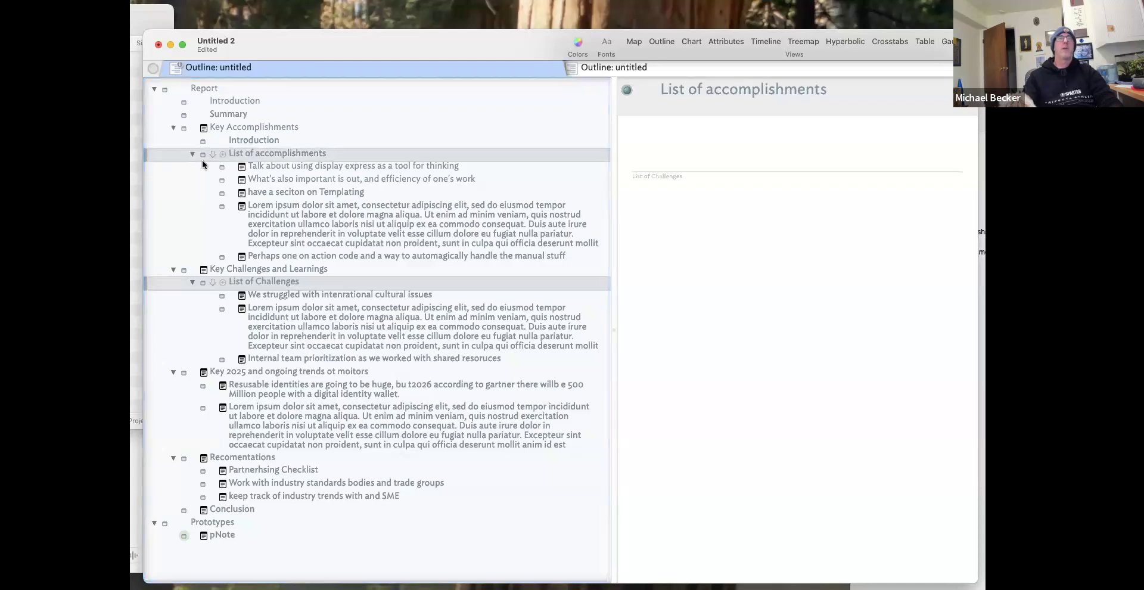
right_click(203, 158)
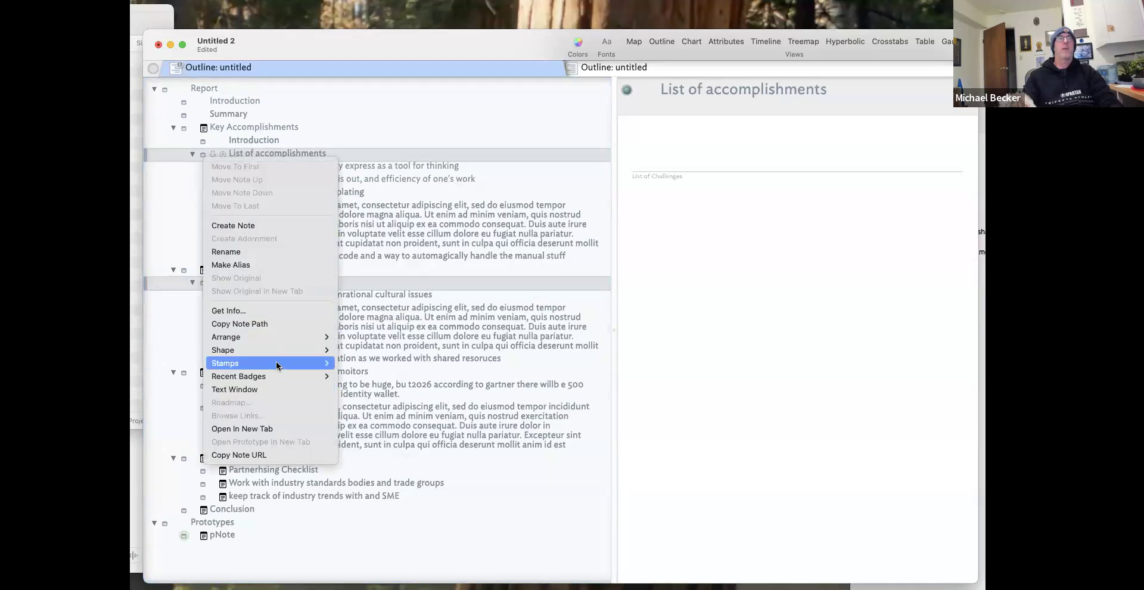
left_click(449, 220)
left_click(205, 156)
left_click(228, 181)
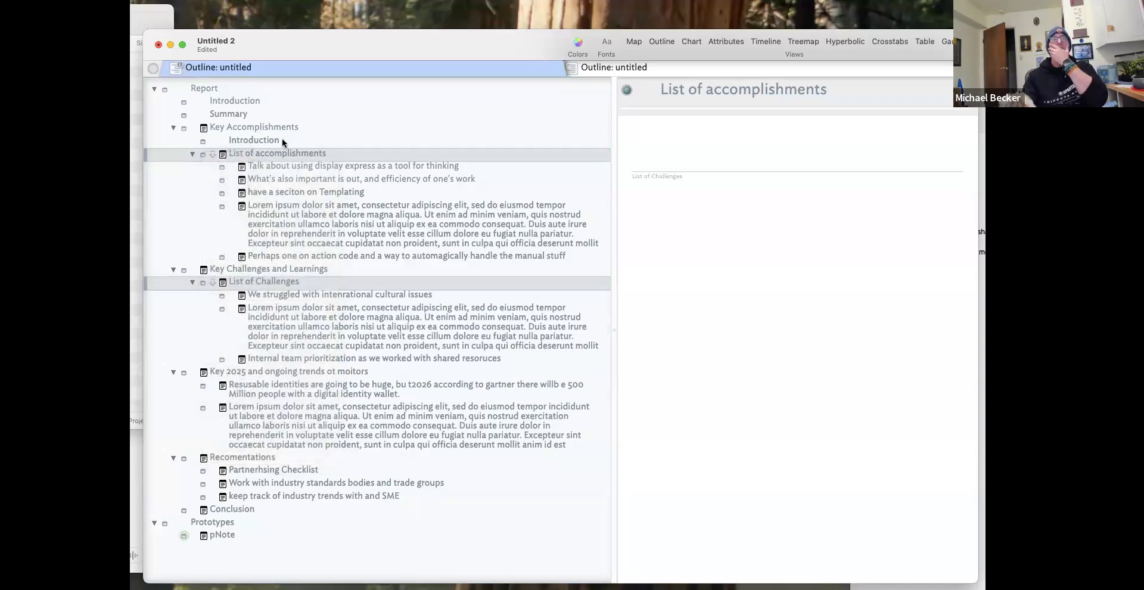
left_click(278, 141)
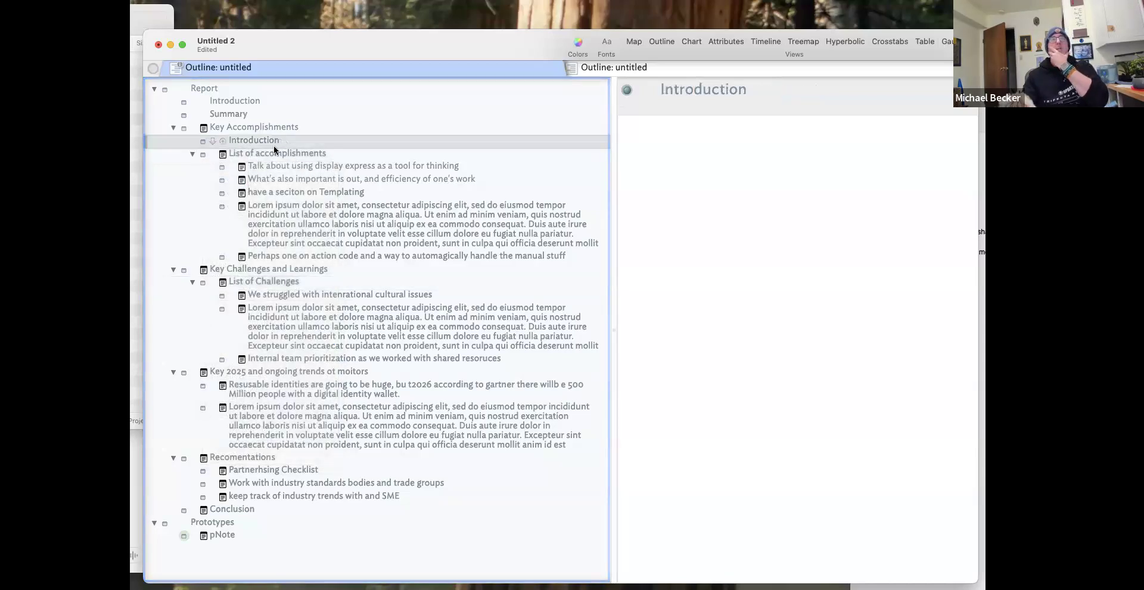
left_click(203, 142)
left_click(227, 169)
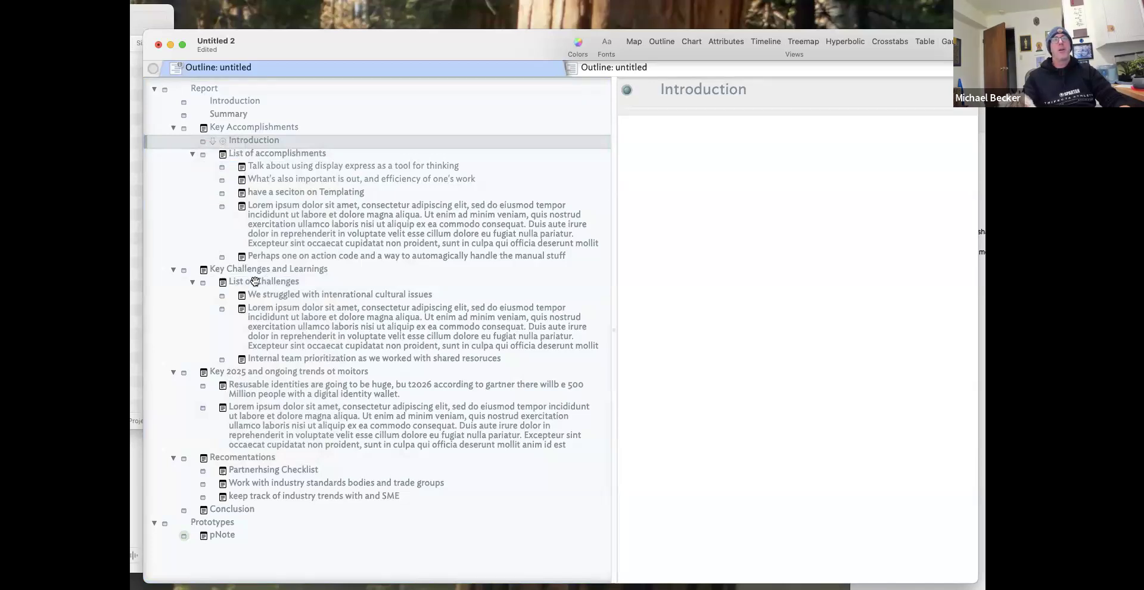
Add an 'Introduction' note under Key Challenges and Learnings using the pNote prototype.
left_click(255, 275)
key("Return")
type("Introduction")
key("Return")
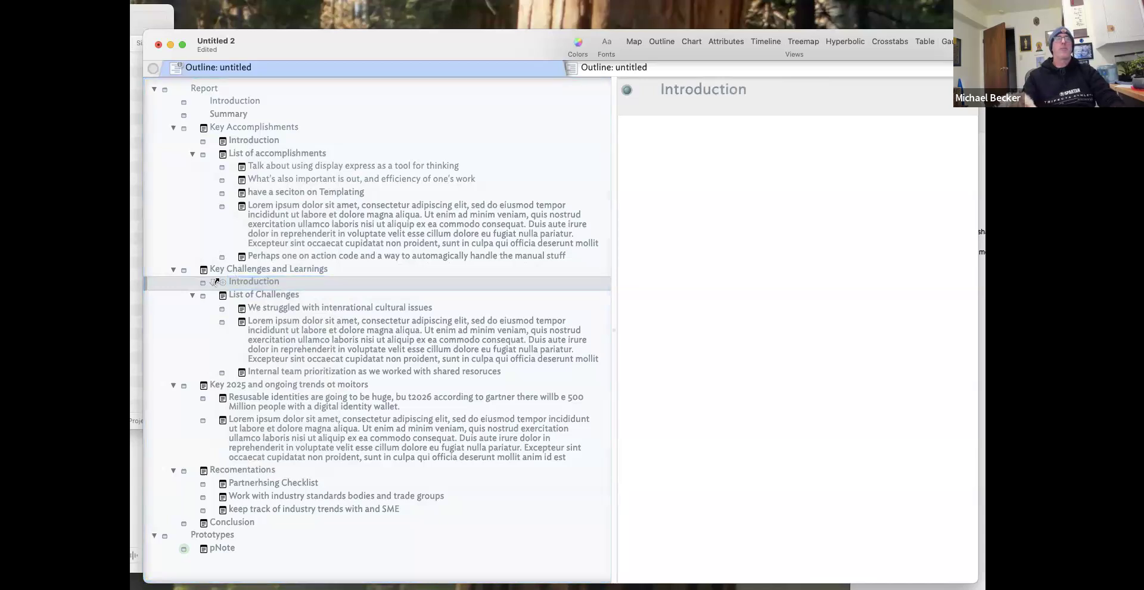
left_click(202, 282)
left_click(227, 309)
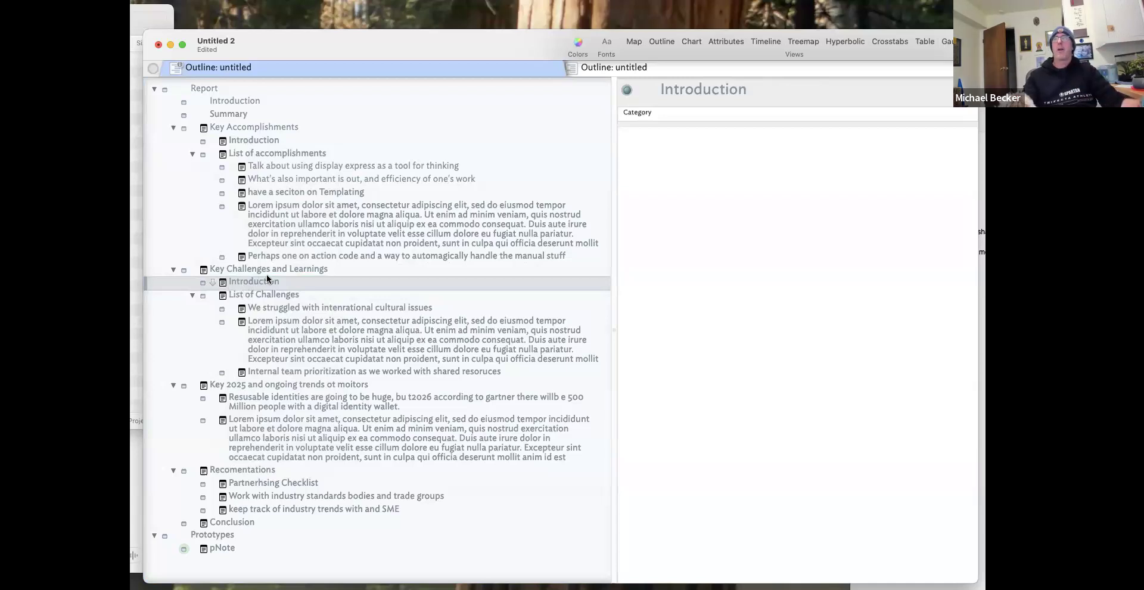
left_click(272, 308)
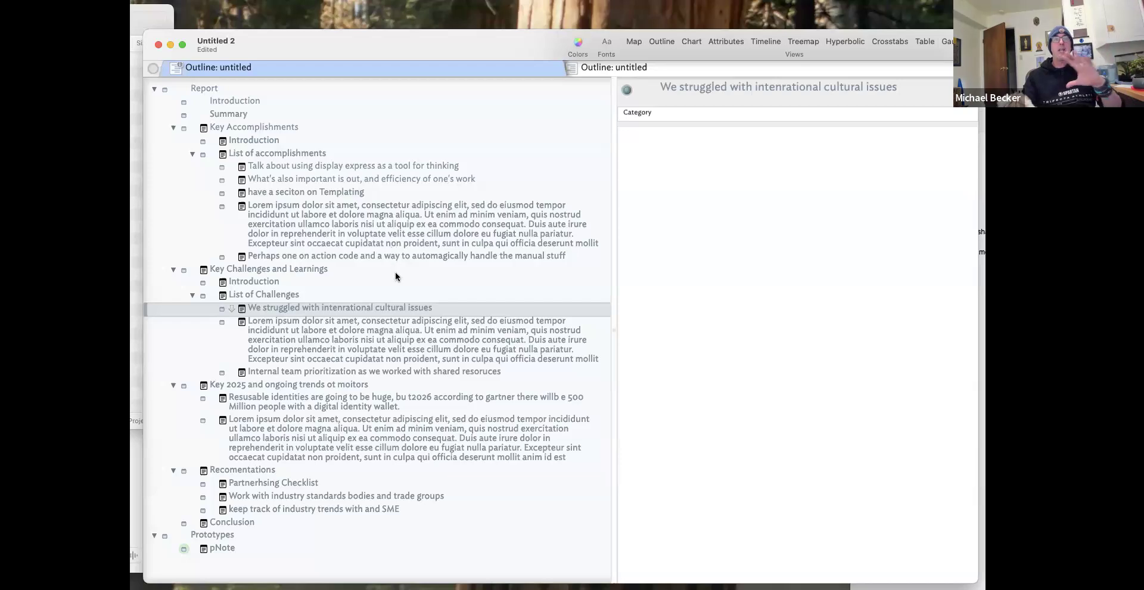
Drag List of Challenges so it nests inside the Key Challenges Introduction note.
left_click(366, 222)
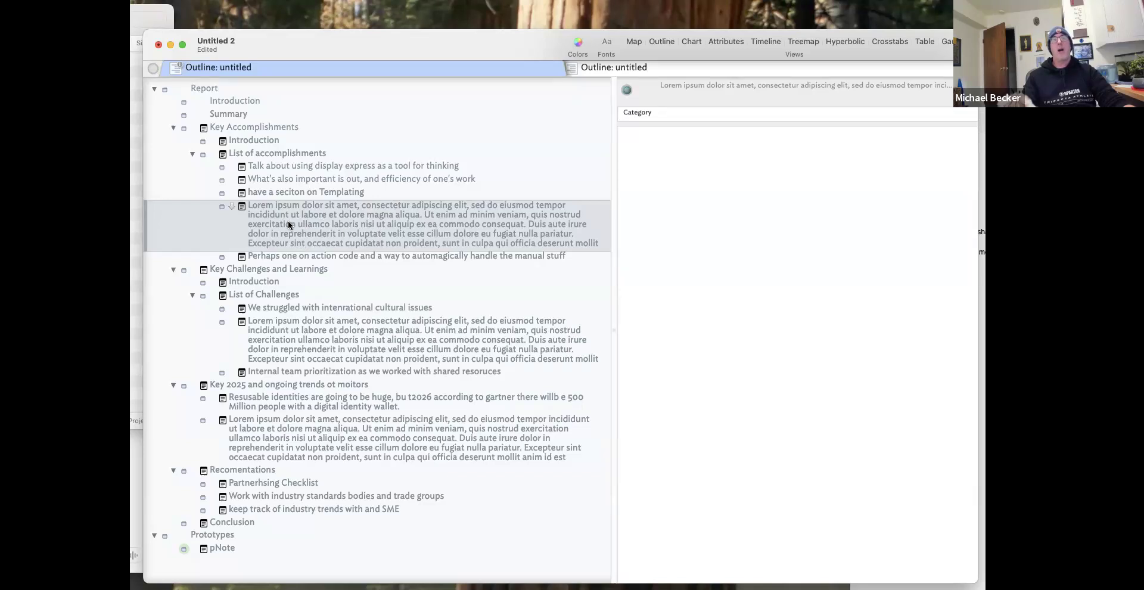
left_click(273, 208)
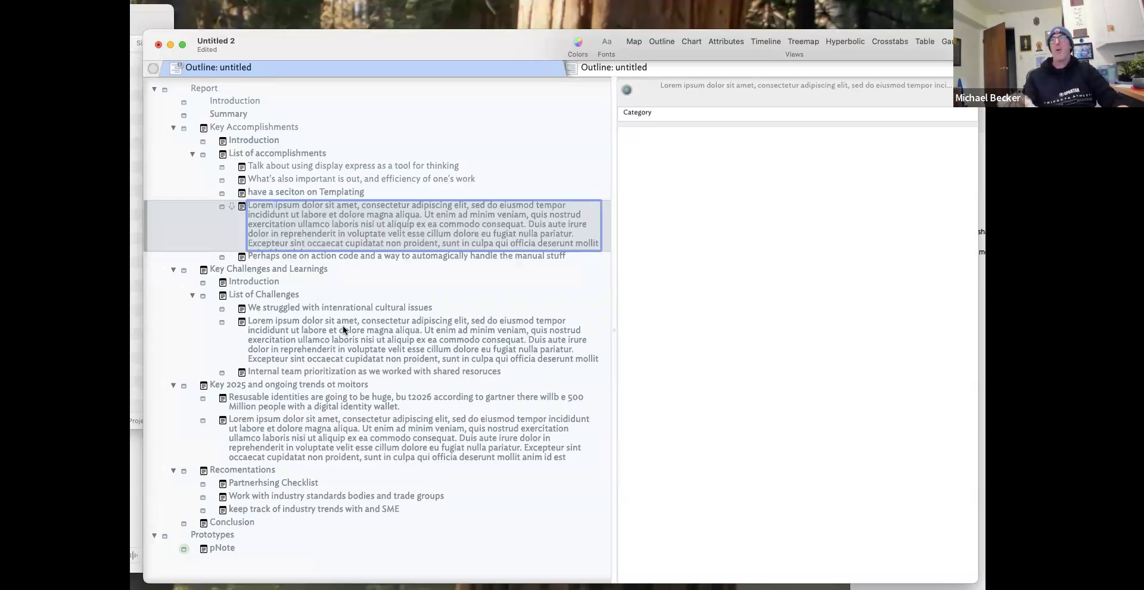
left_click_drag(333, 298, 319, 243)
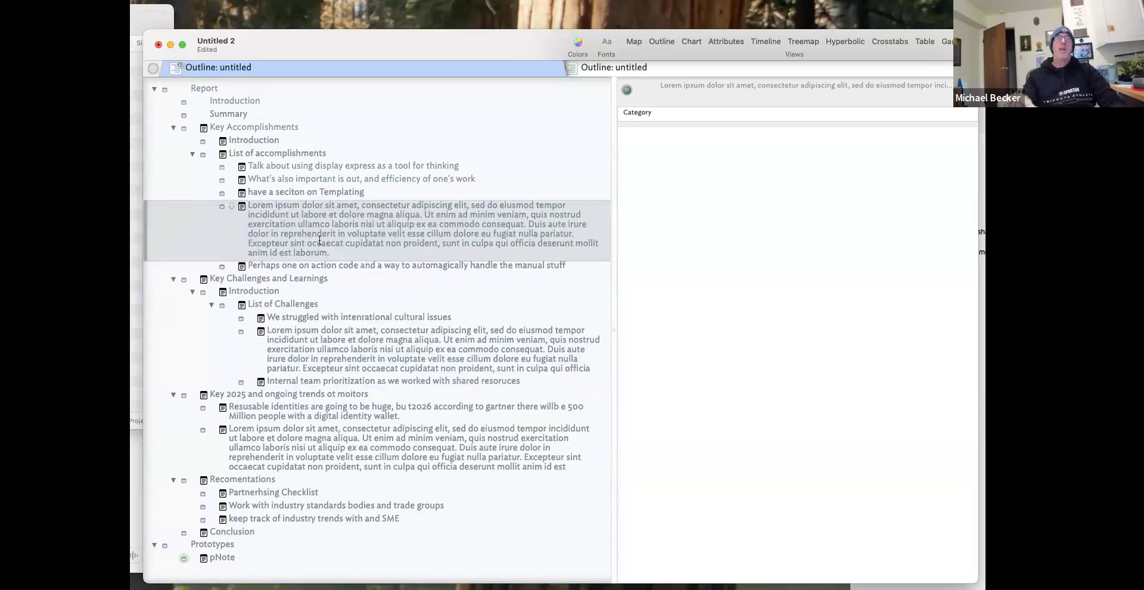
Paste the Lorem ipsum paragraph into the accomplishment note's body text.
left_click(318, 179)
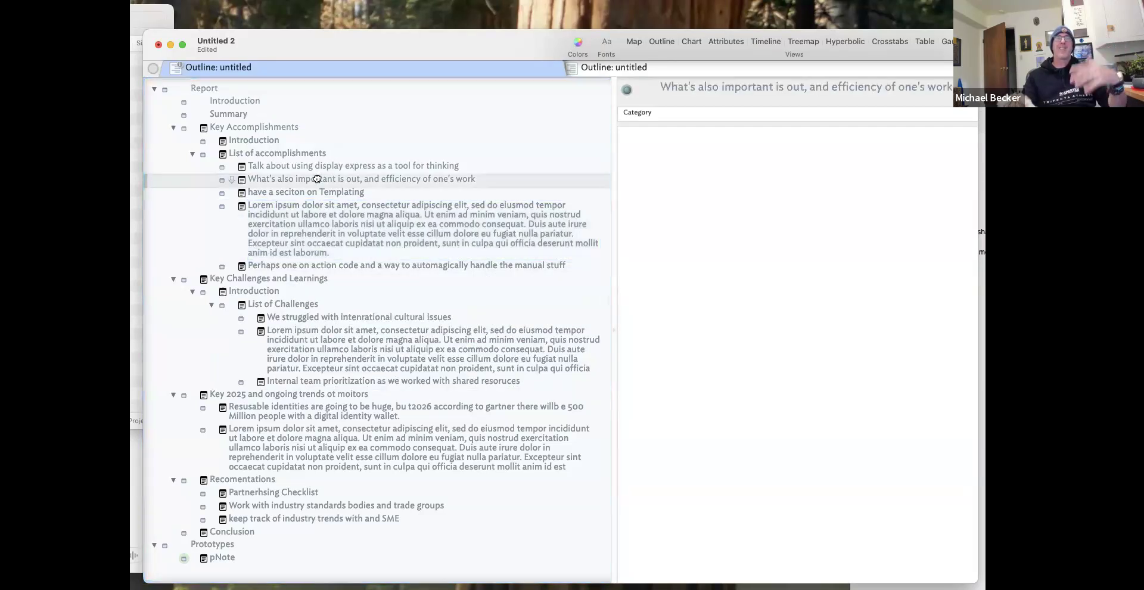
left_click(306, 224)
double_click(306, 224)
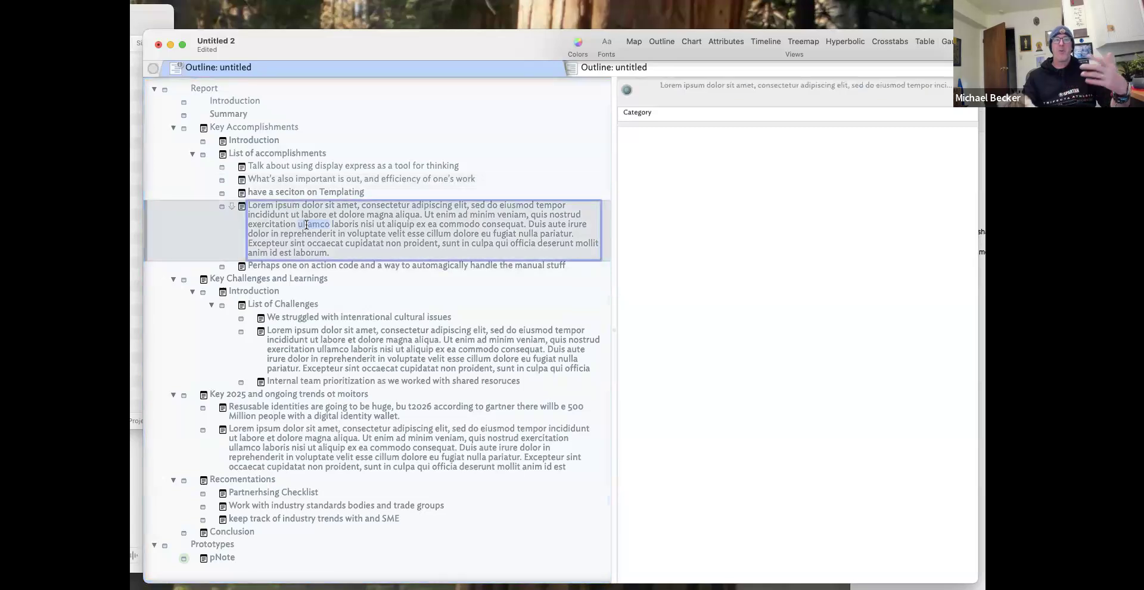
triple_click(306, 225)
key("cmd+c")
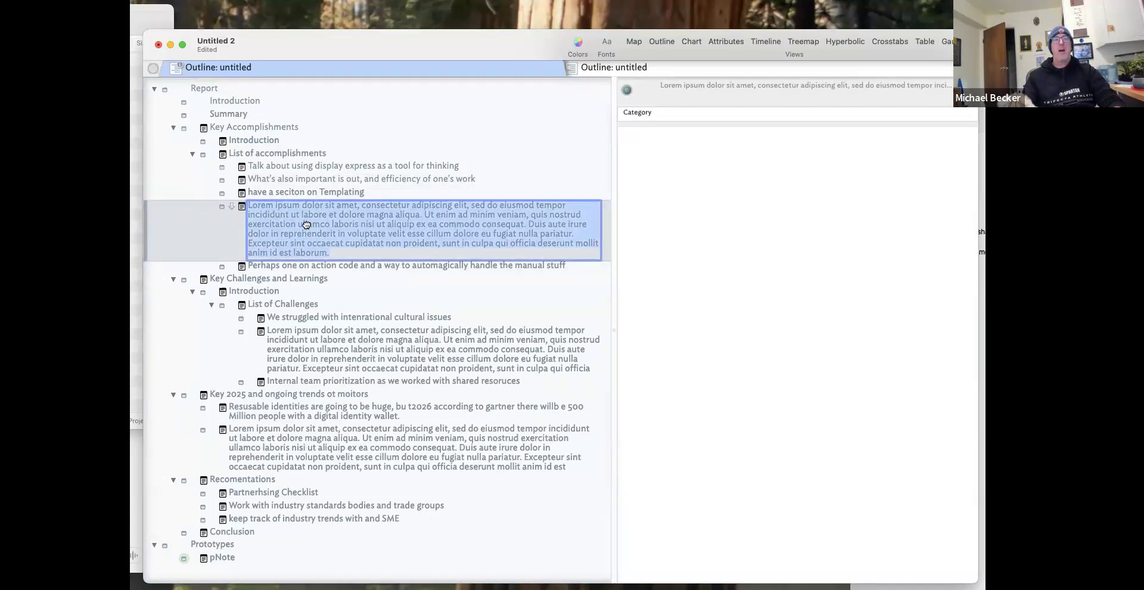
left_click(821, 208)
key("cmd+v")
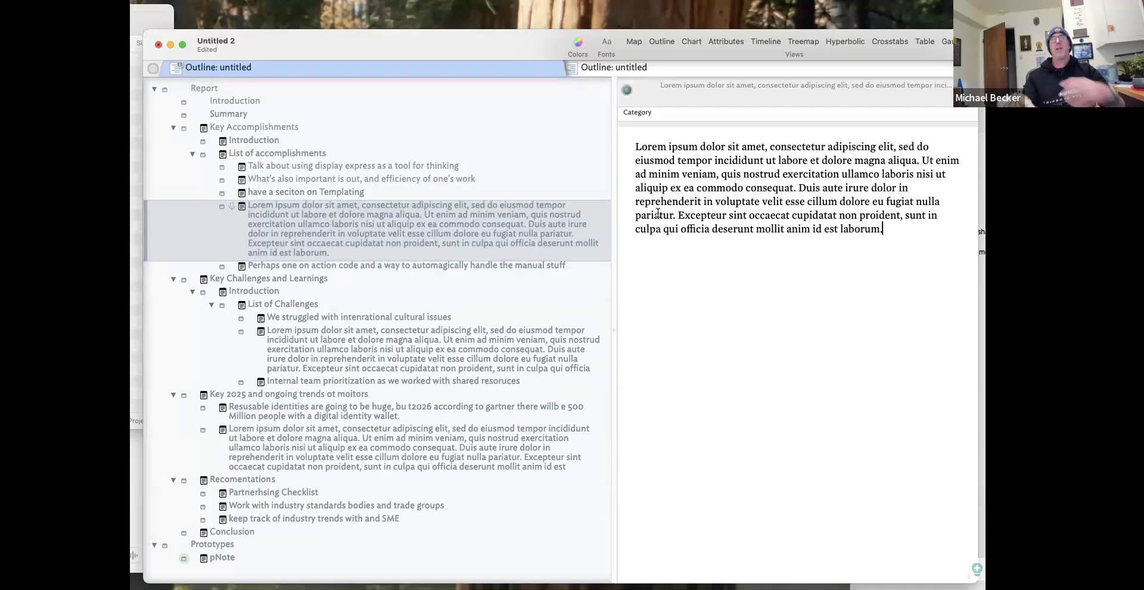
Retitle the Lorem ipsum note to 'Teamm communication'.
left_click(673, 87)
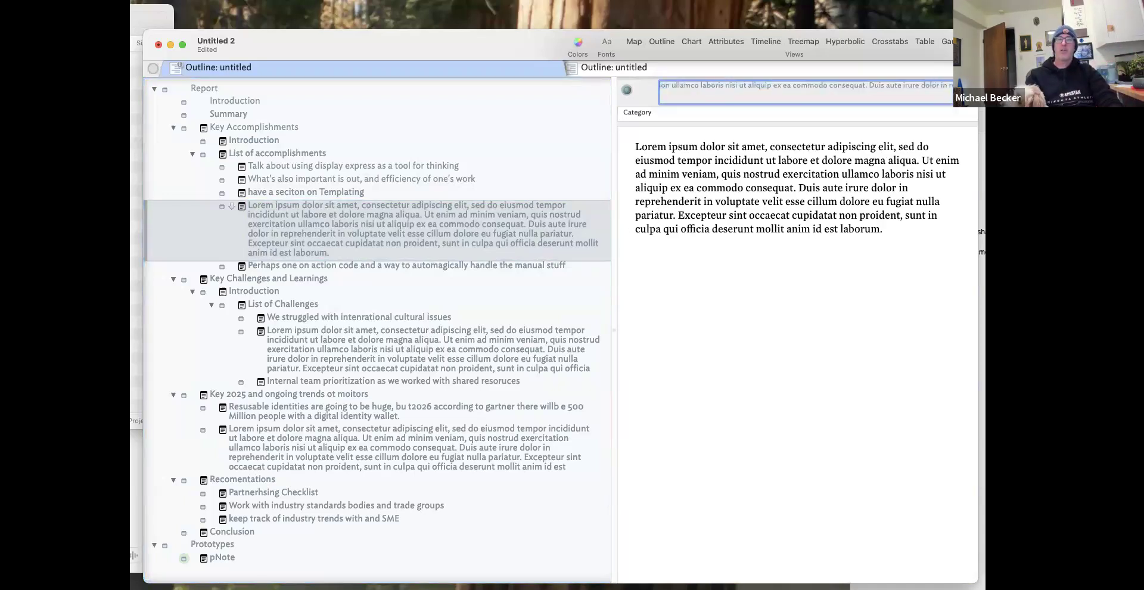
key("cmd+a")
key("BackSpace")
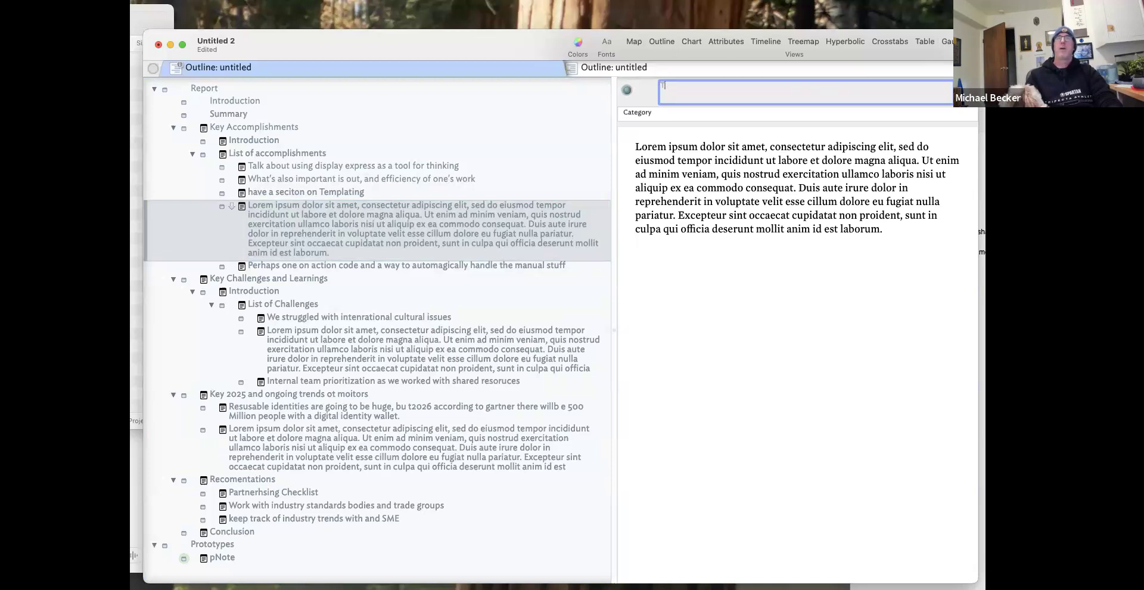
type("Teacm")
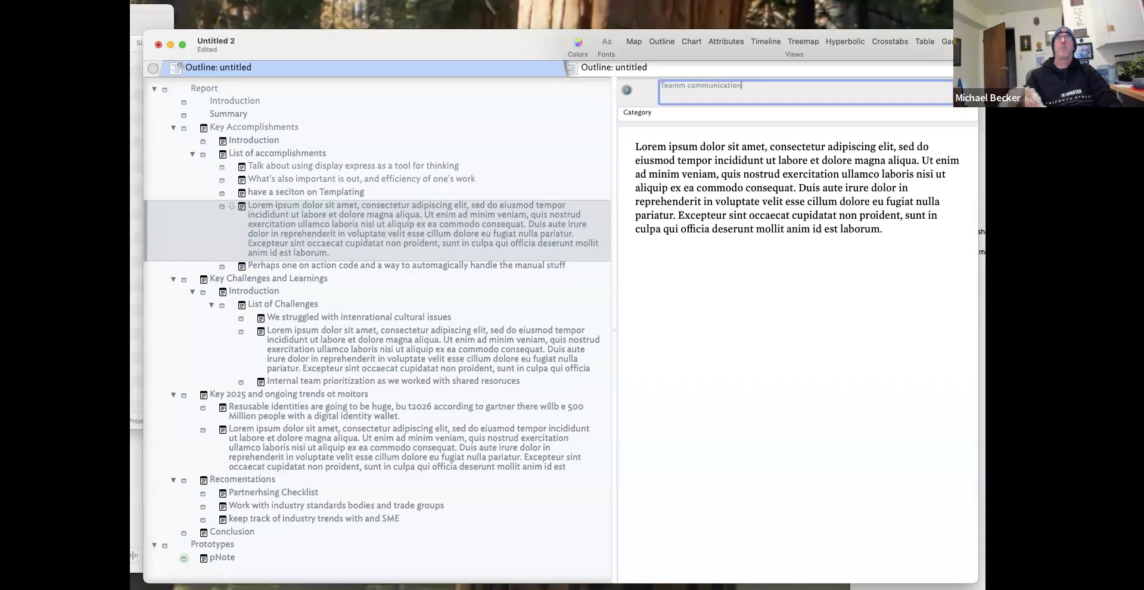
key("Return")
Set the note's Category key attribute to 'Communication'.
key("super+a")
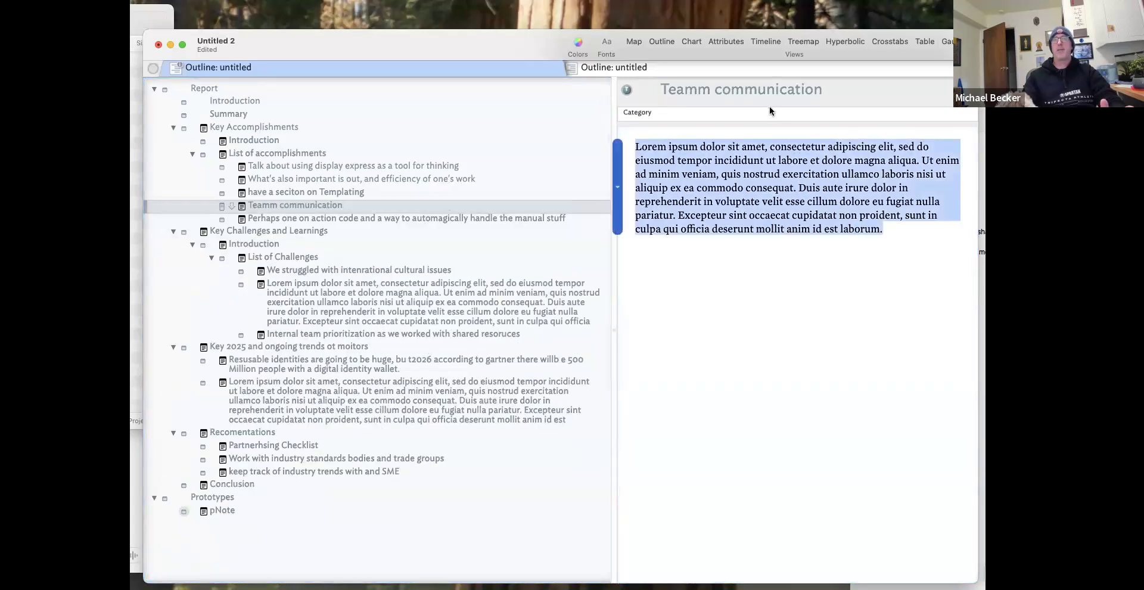
left_click(760, 114)
type("Communication")
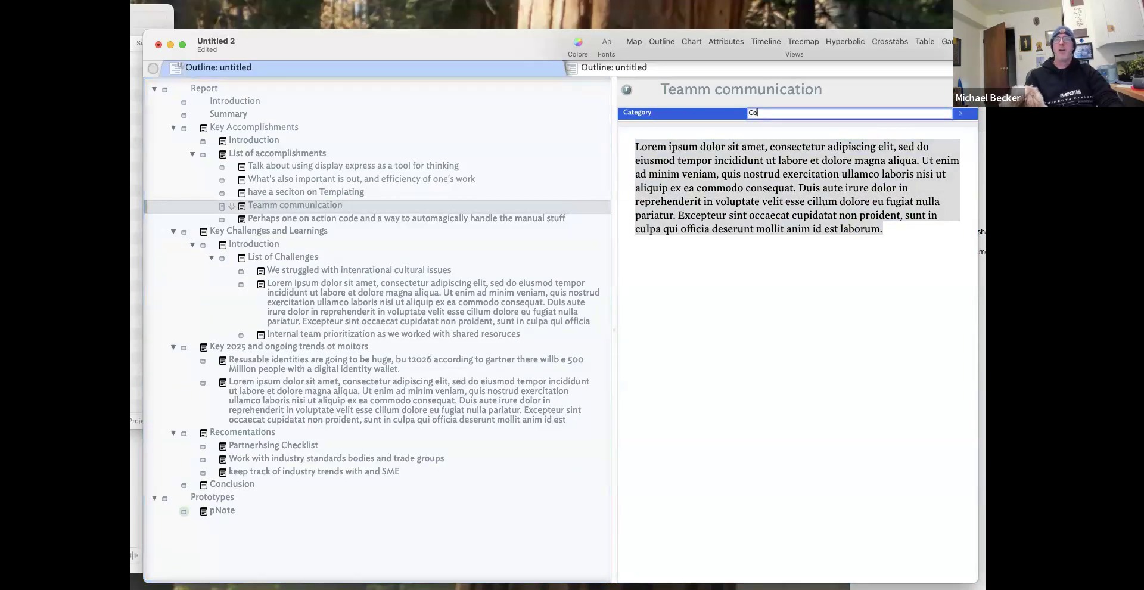
key("Return")
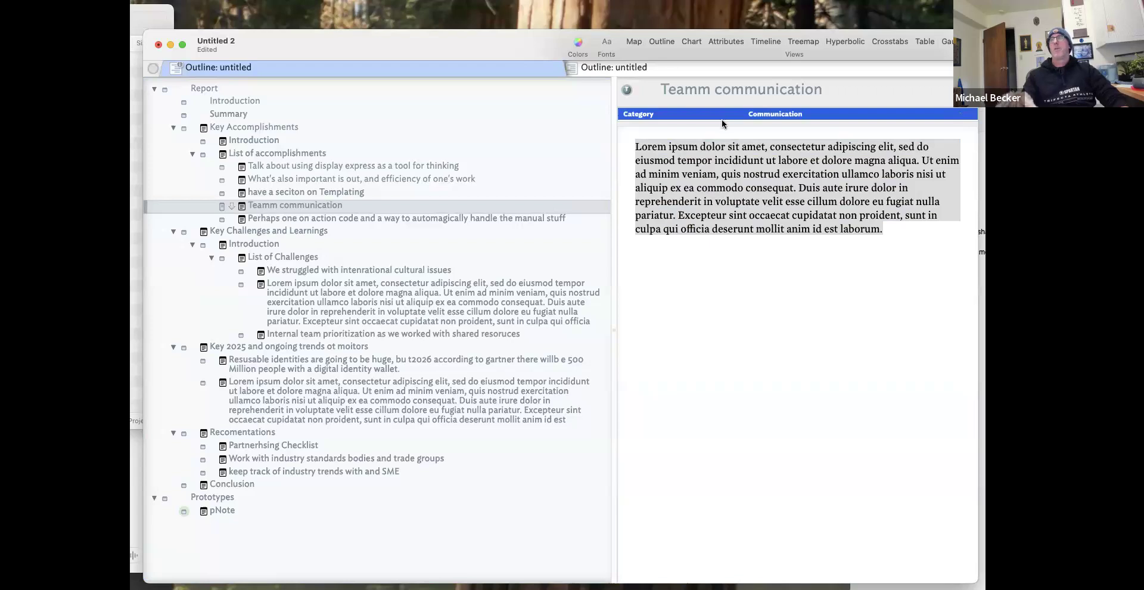
left_click(724, 127)
left_click(731, 89)
Copy the long Lorem ipsum challenge note's title into its empty body text.
left_click(408, 288)
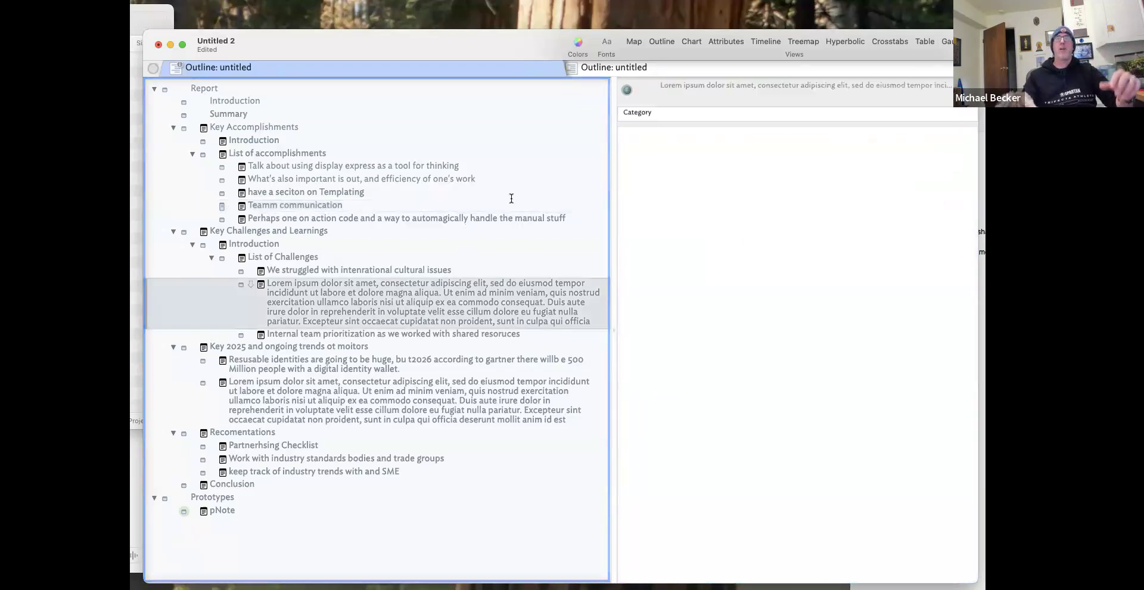
left_click(739, 91)
key("super+a")
key("super+c")
left_click(758, 186)
key("super+v")
Retitle the note 'Memberss not sharing information'.
left_click(710, 87)
key("super+a")
key("BackSpace")
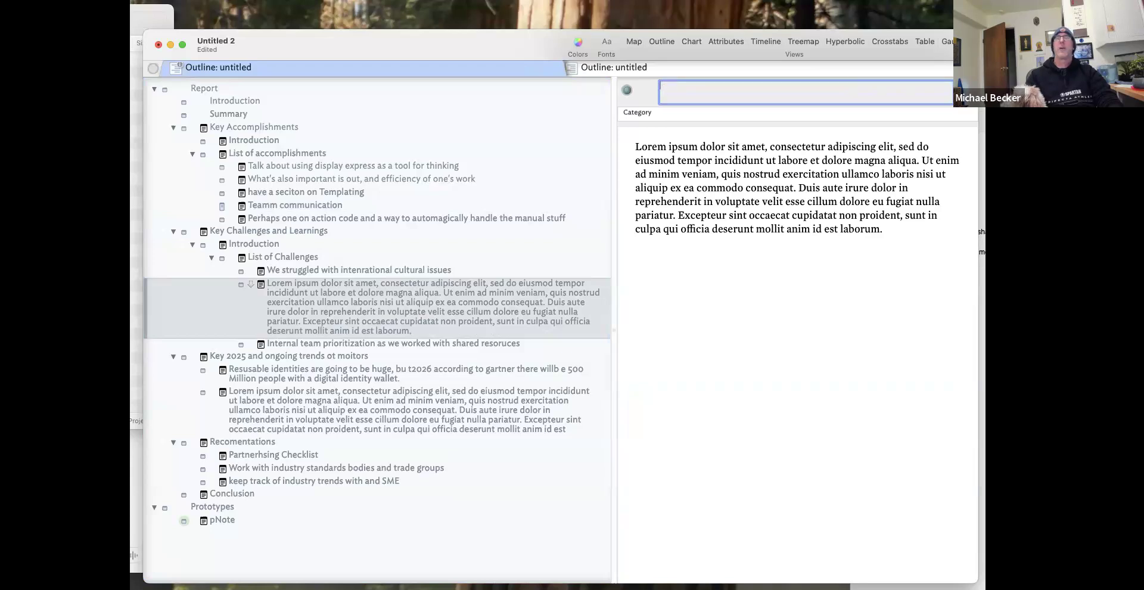
type("embe")
key("BackSpace")
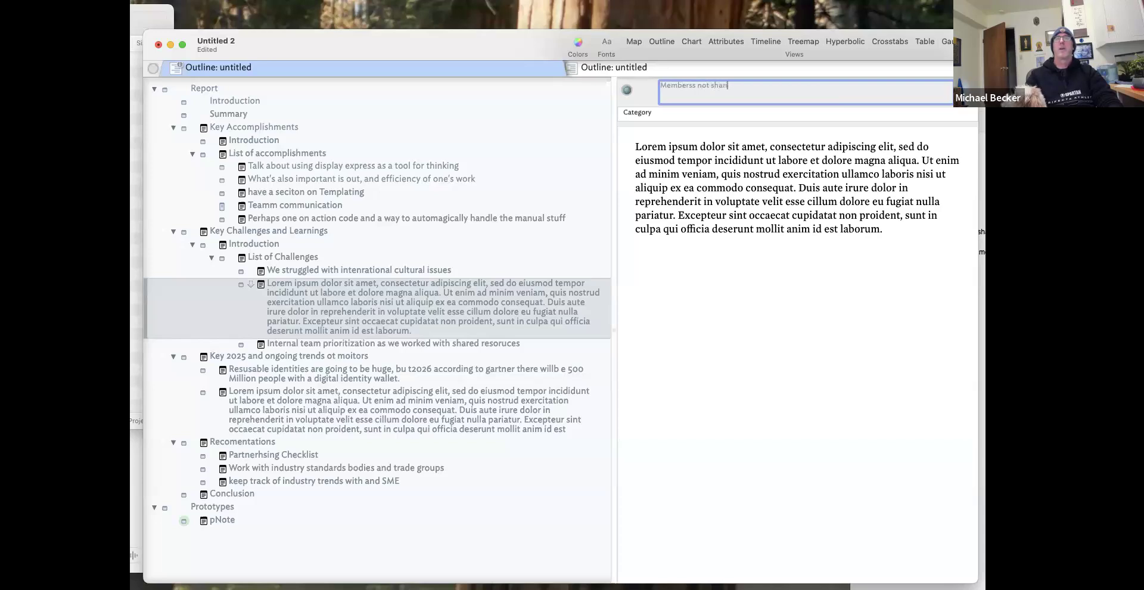
type("ion")
key("Return")
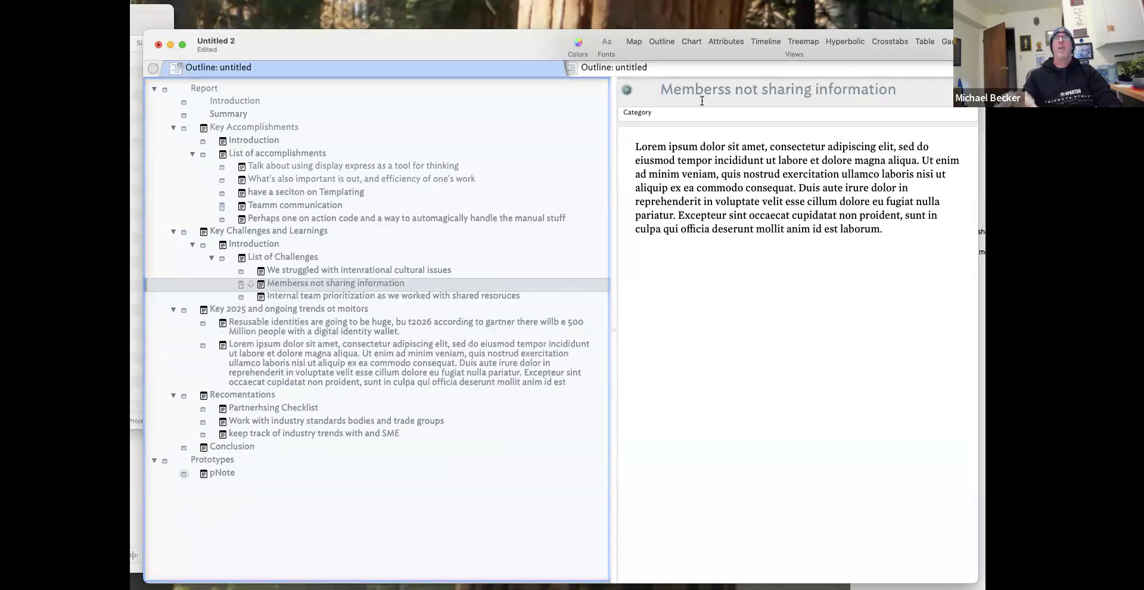
left_click(703, 112)
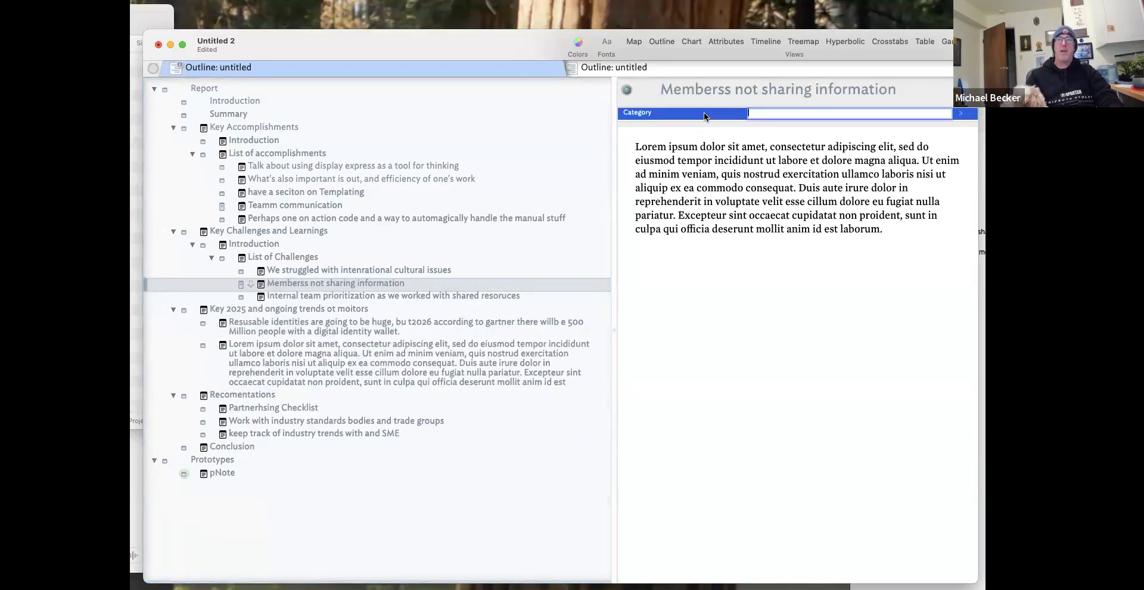
Set the Category of 'Memberss not sharing information' to Human Resources.
type("Human Re")
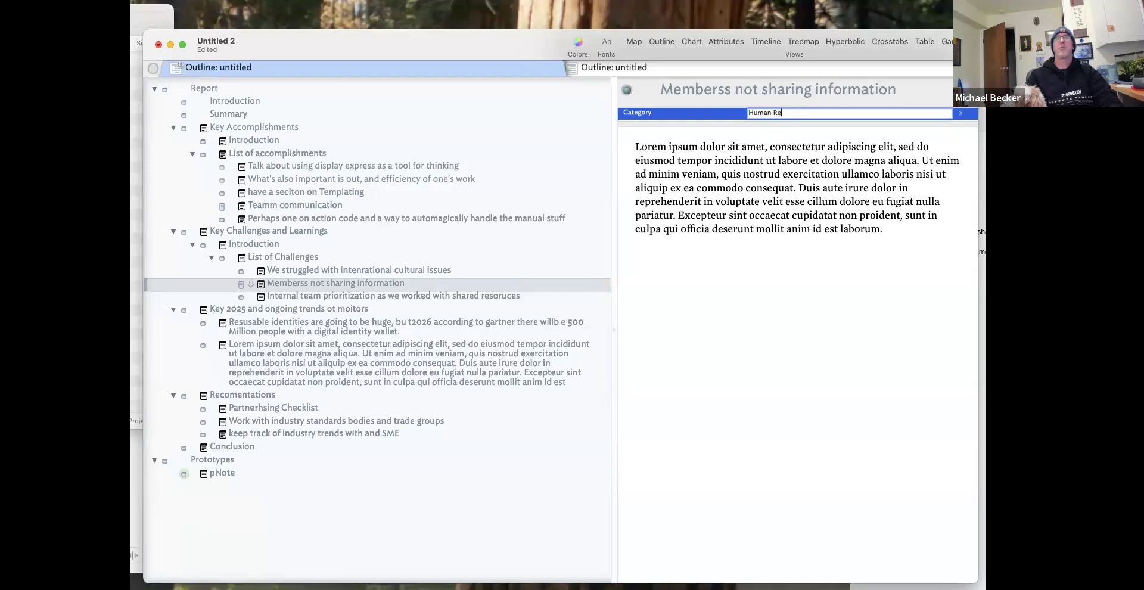
type("sources")
key("Return")
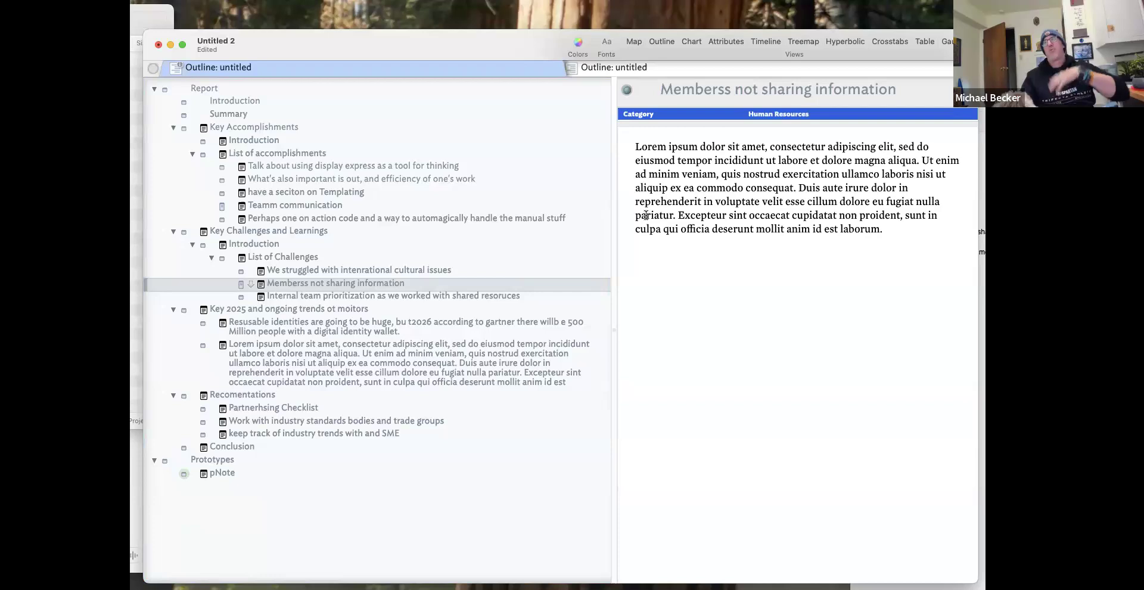
left_click(721, 239)
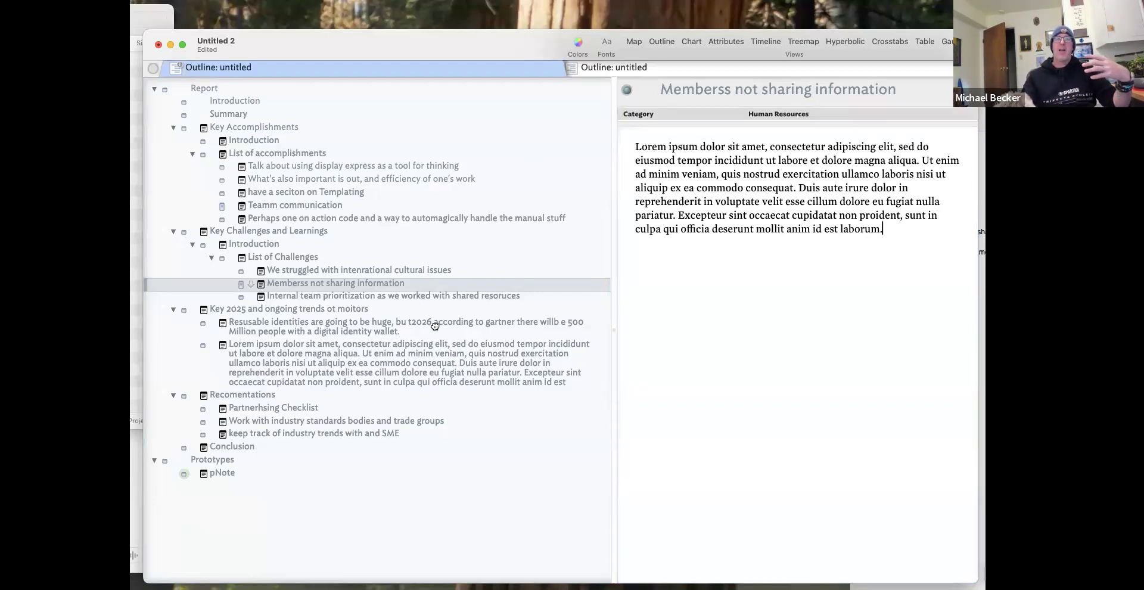
Paste the 2025 trends Lorem ipsum note's title text into its empty body.
left_click(441, 345)
double_click(441, 343)
left_click(742, 90)
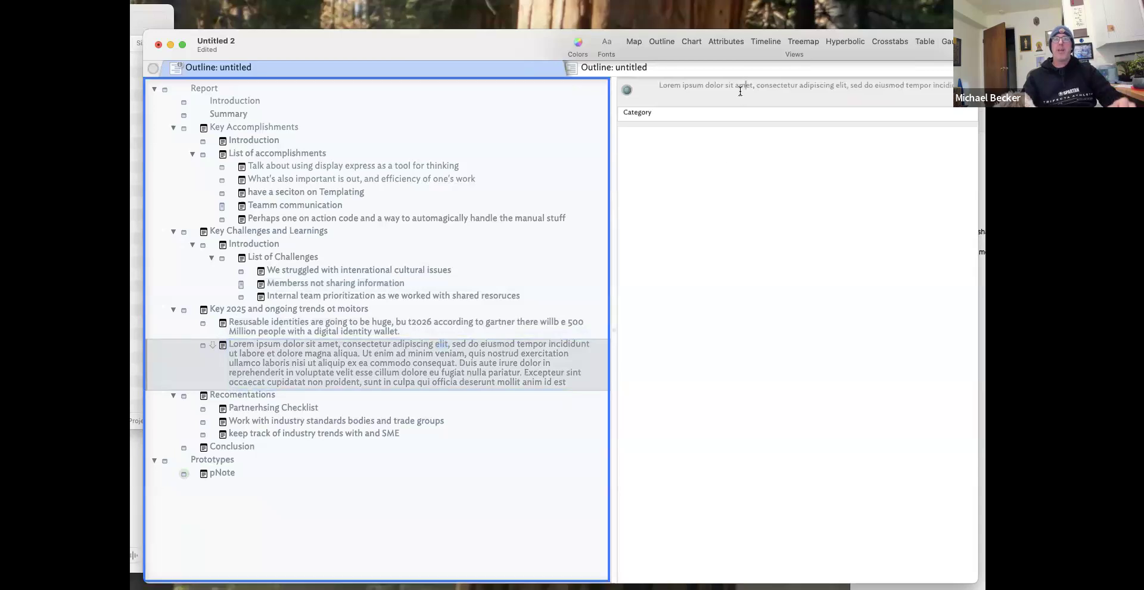
triple_click(740, 94)
left_click(744, 190)
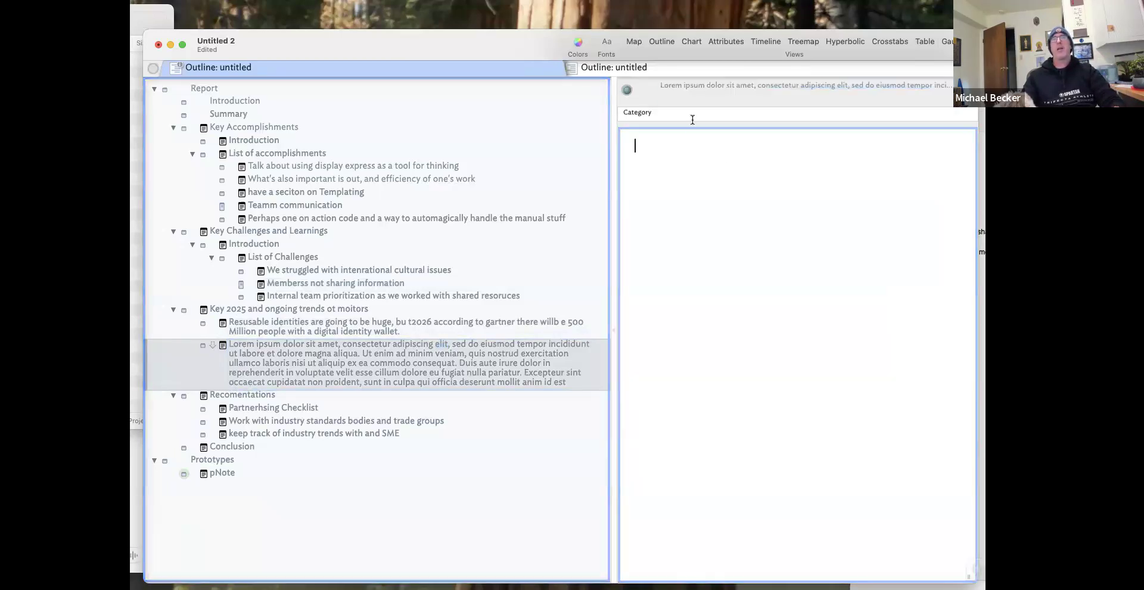
key("super+v")
Retitle that note 'Cloud based server deplyments'.
left_click(701, 92)
key("super+a")
key("BackSpace")
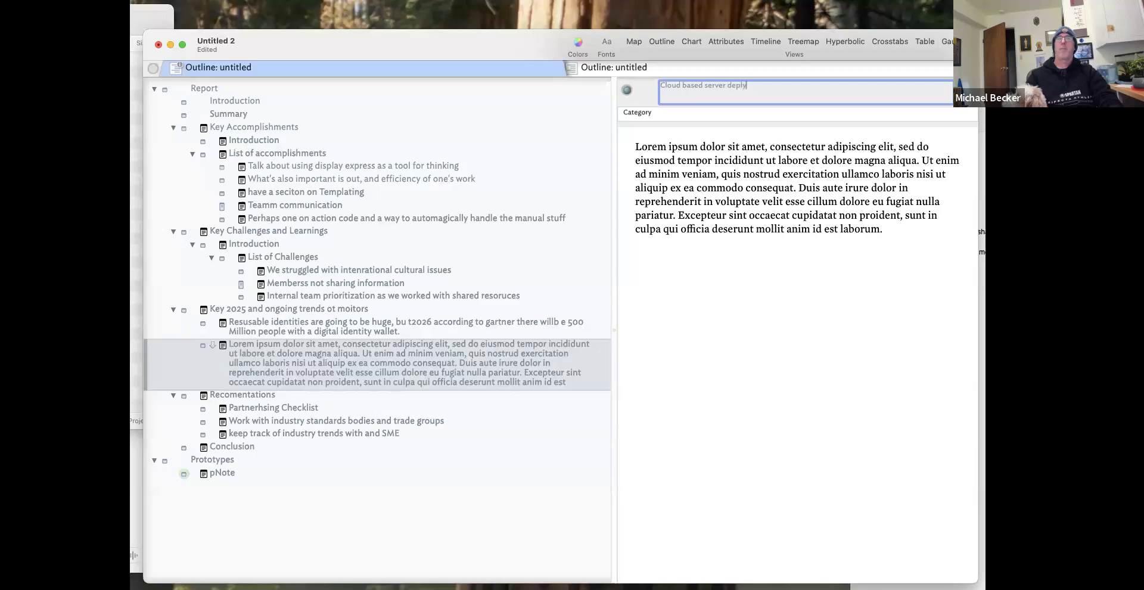
type("s")
key("Return")
Set the note's Category to Technology.
left_click(735, 114)
type("Techn")
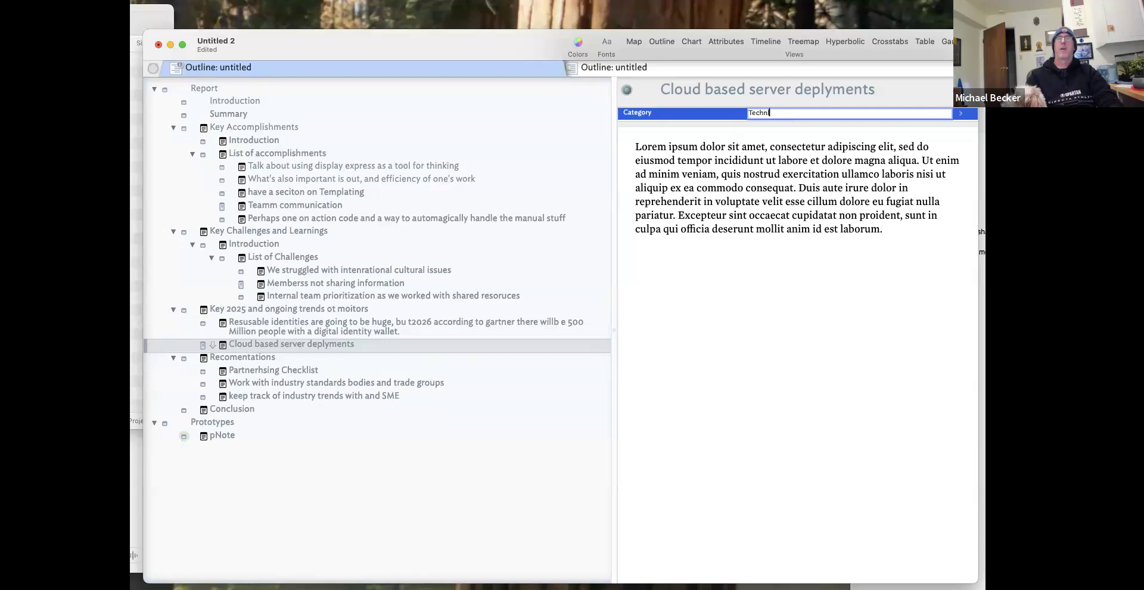
type("ology")
key("Return")
left_click(777, 322)
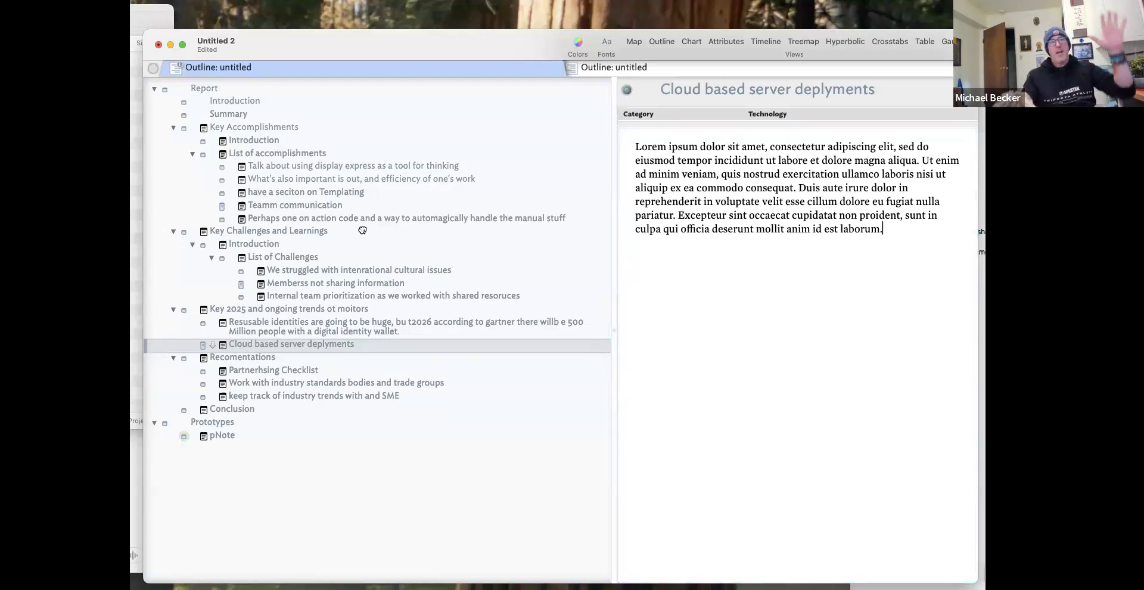
left_click(347, 193)
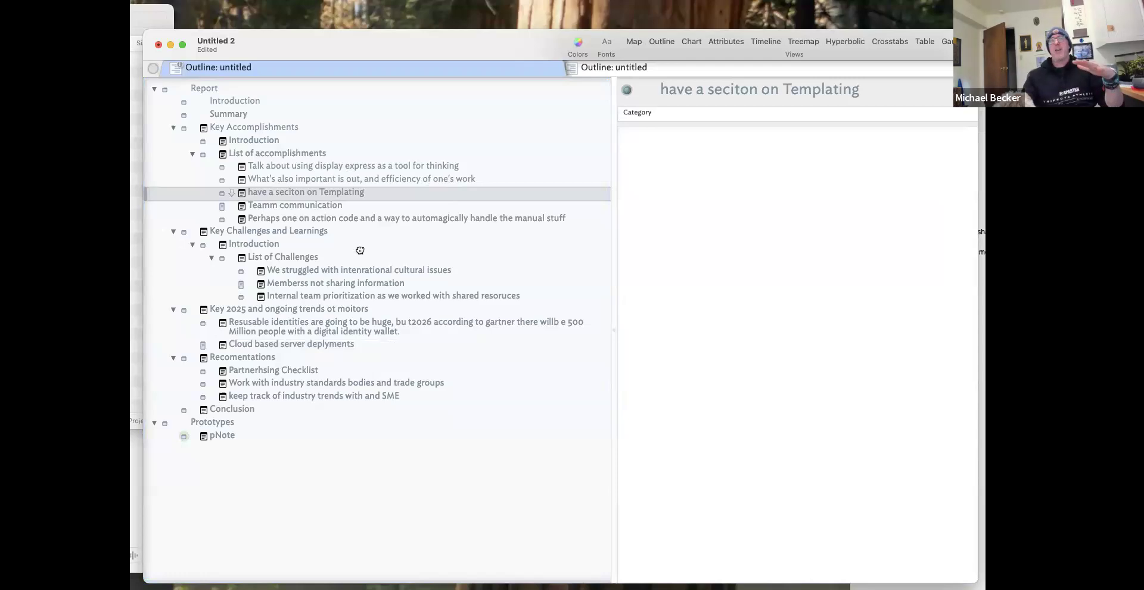
Paste the reusable identities note's title sentence into its empty body.
left_click(312, 328)
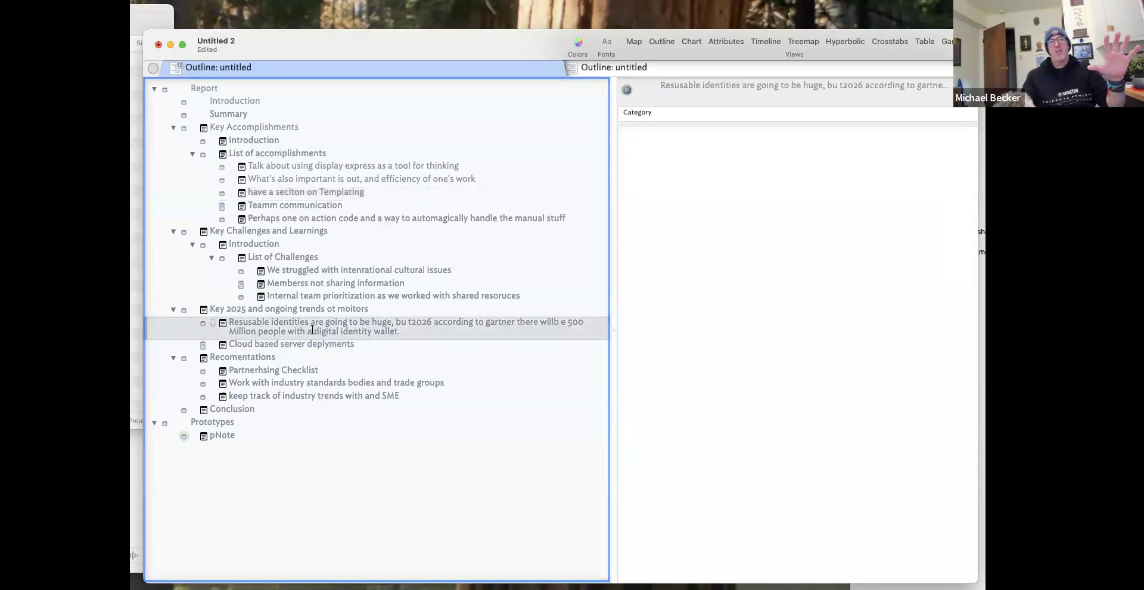
left_click(769, 91)
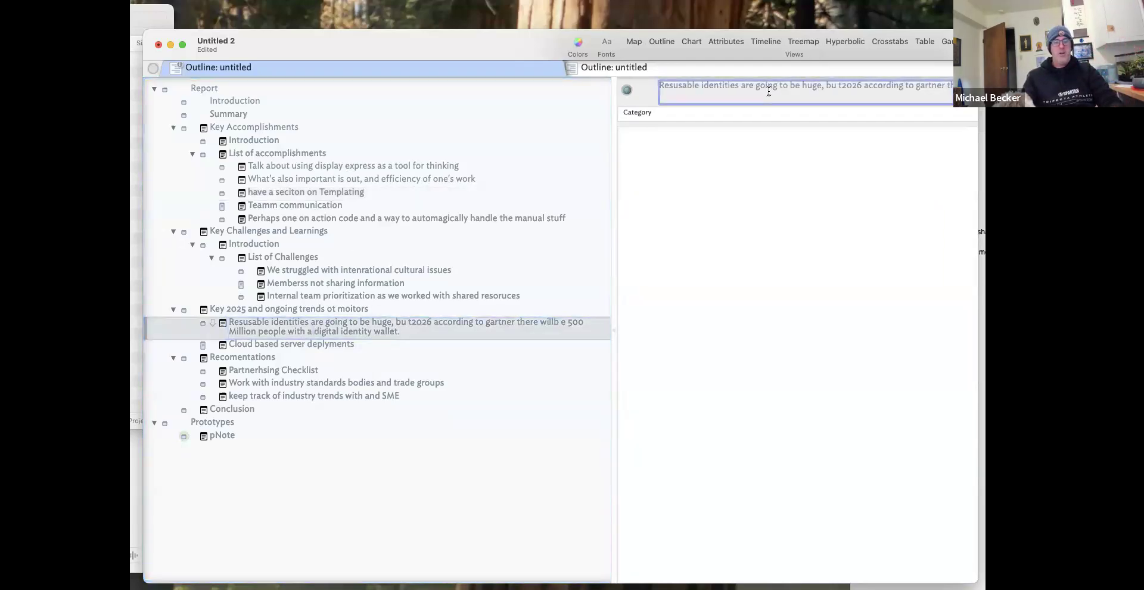
triple_click(769, 91)
left_click(746, 193)
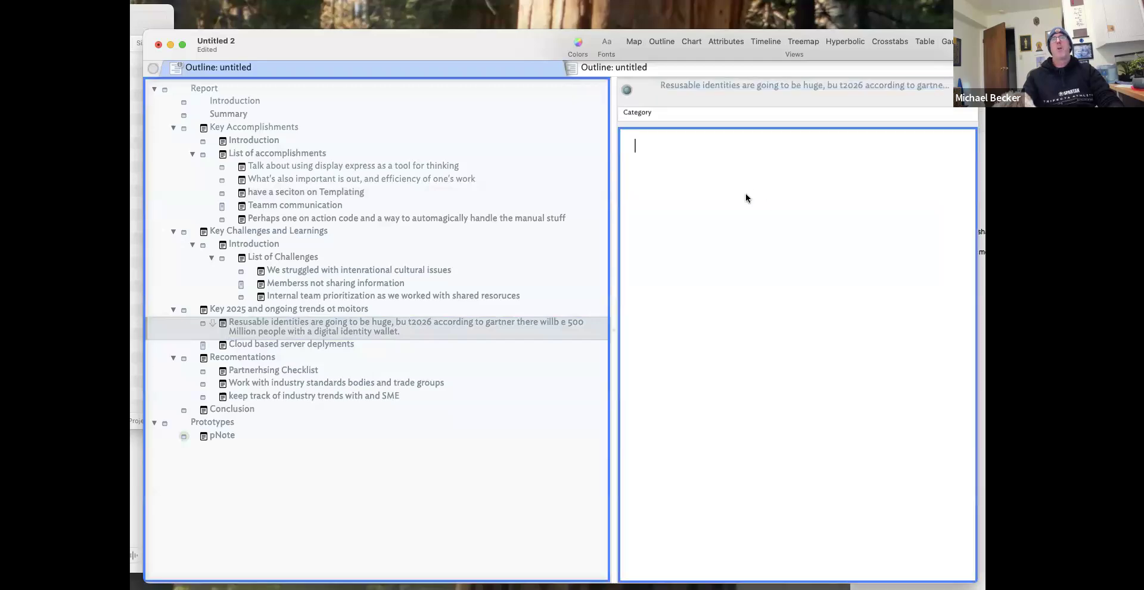
key("super+v")
Retitle the note 'Reusable Identitiy'.
double_click(709, 87)
triple_click(709, 88)
key("BackSpace")
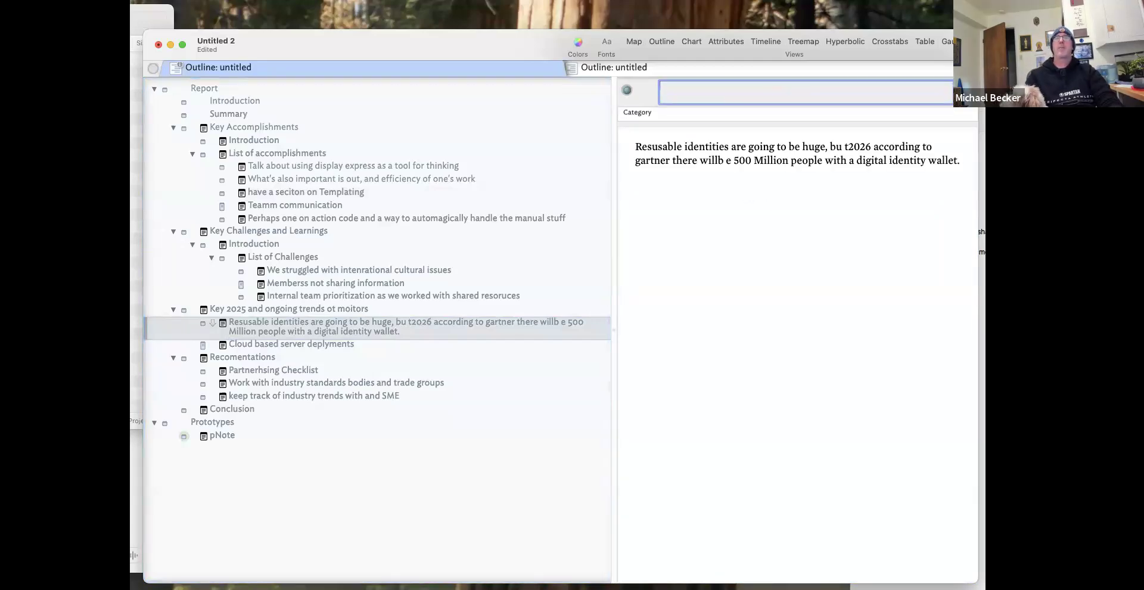
type("Re")
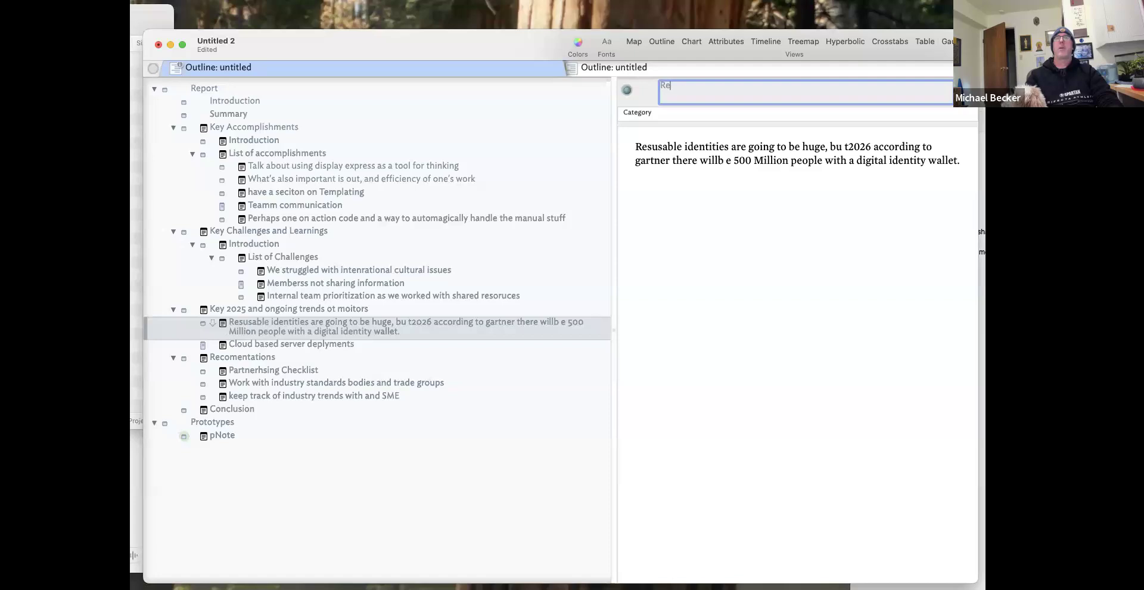
type("usable Identitiy")
key("Return")
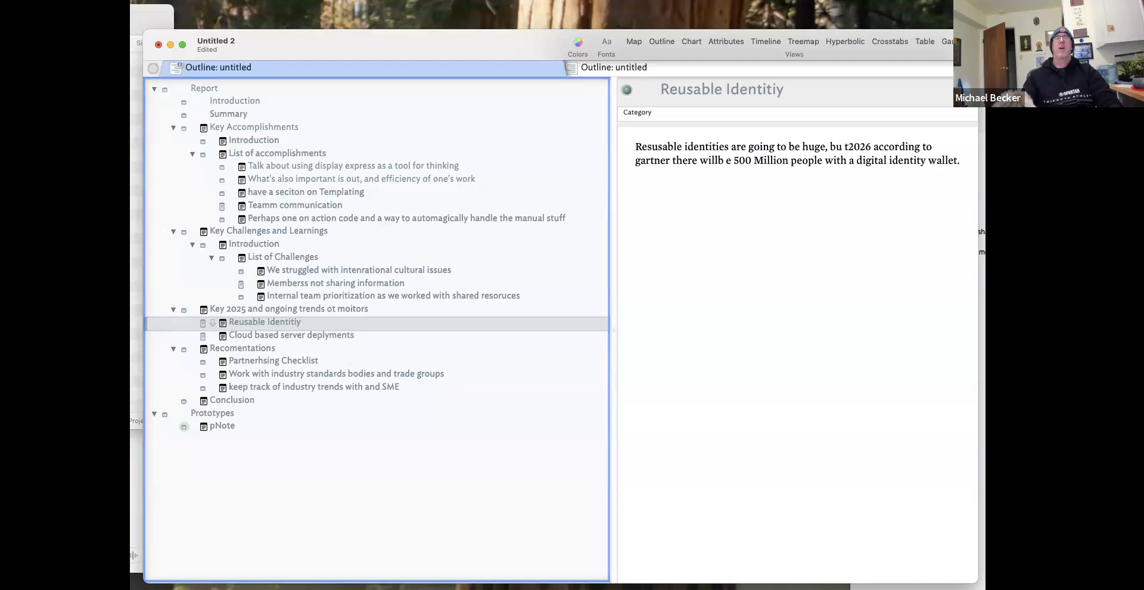
Set the note's Category to SSI and Private Date.
left_click(789, 113)
left_click(789, 114)
type("S")
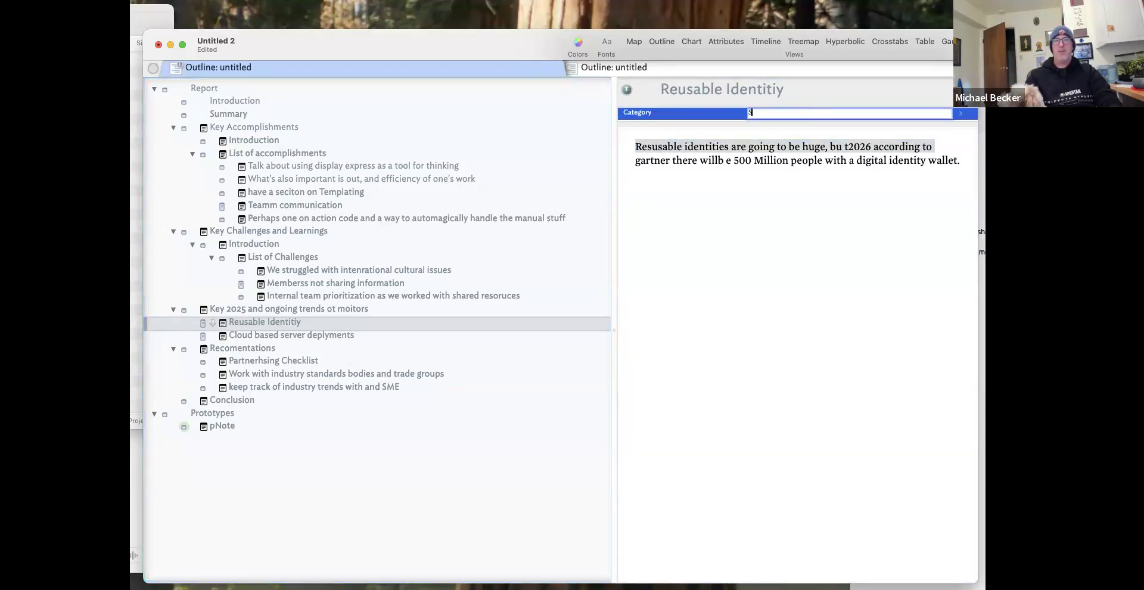
type("SI and Private Date")
key("Return")
left_click(675, 238)
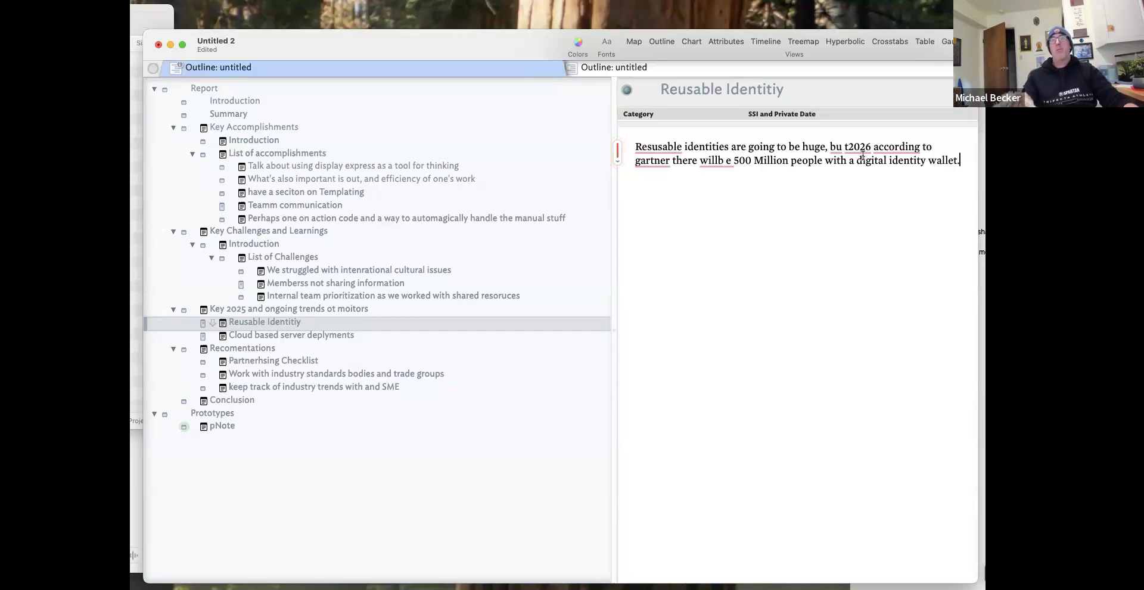
Apply Grammarly fixes: Reusable, capitalised Gartner, 'will be', 'but 2026', and added commas.
mouse_move(894, 154)
left_click(902, 181)
mouse_move(646, 146)
left_click(658, 181)
left_click(664, 197)
mouse_move(732, 165)
left_click(728, 184)
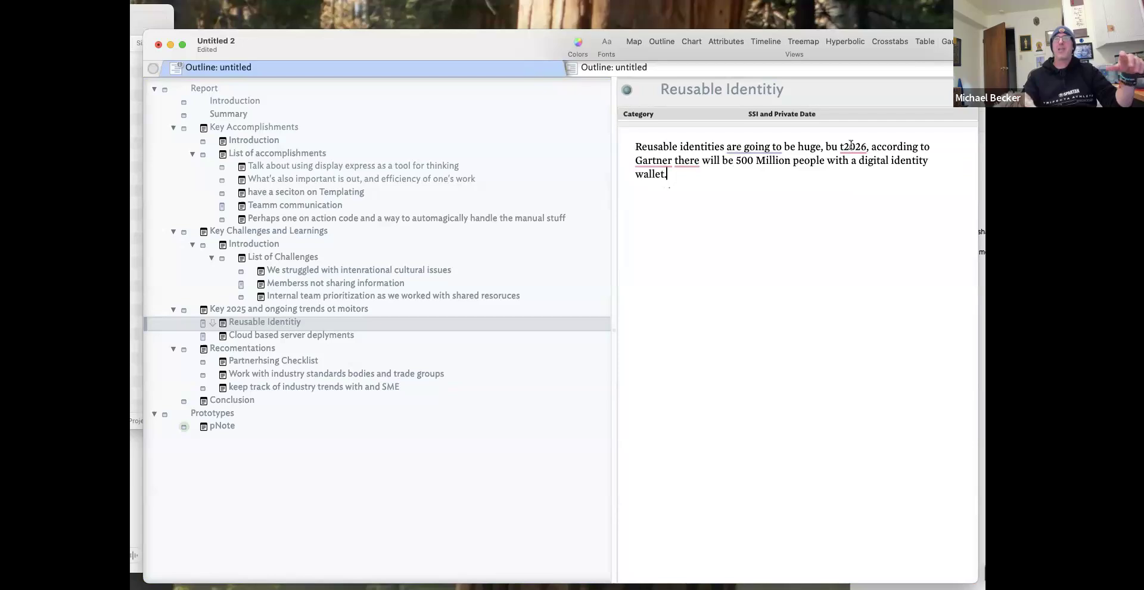
key("BackSpace")
key("BackSpace")
type("t")
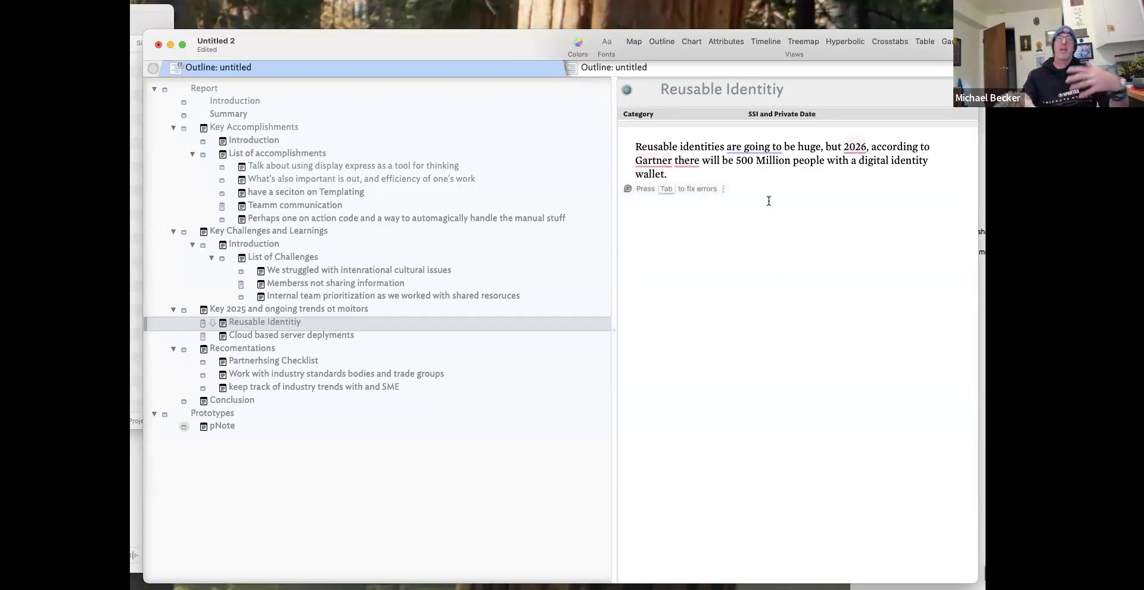
mouse_move(686, 160)
left_click(692, 193)
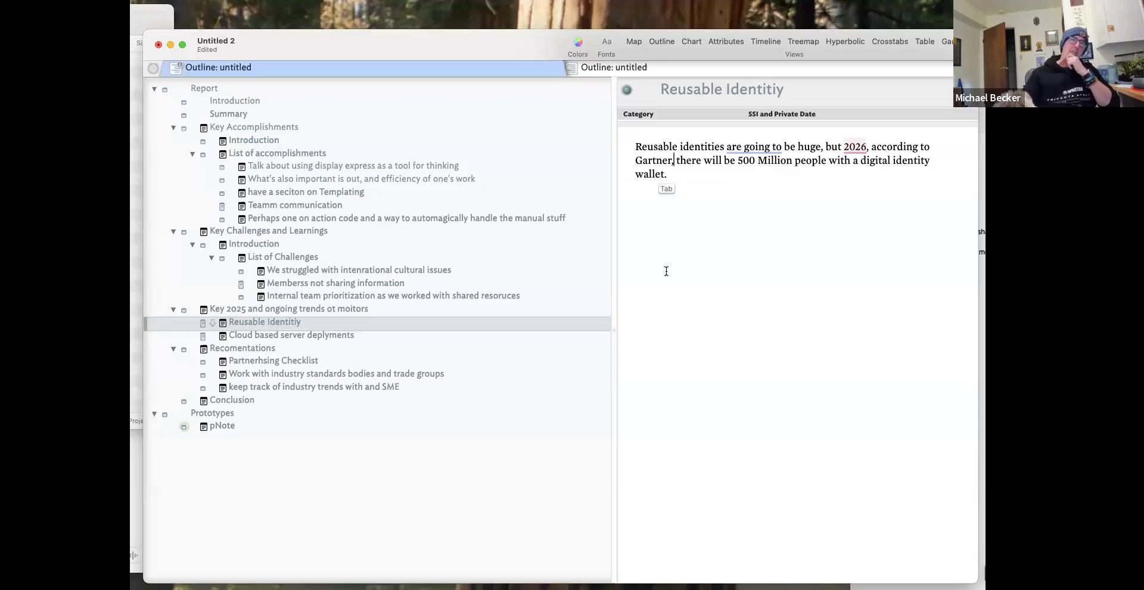
Review the neighbouring challenge notes, then open the pNote prototype's Action Inspector.
left_click(376, 167)
left_click(379, 179)
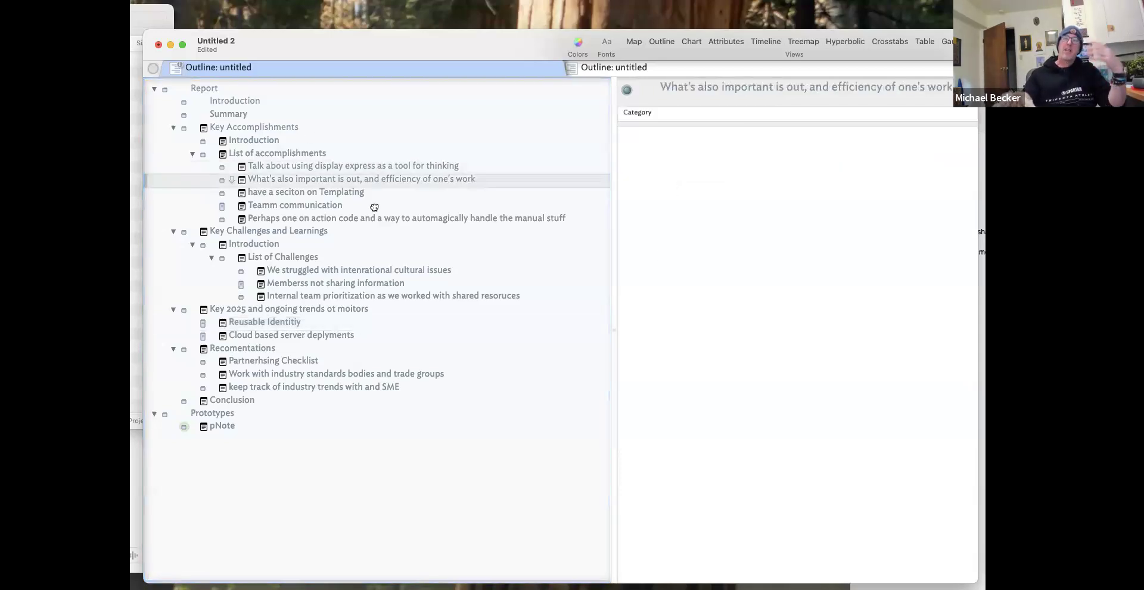
left_click(369, 205)
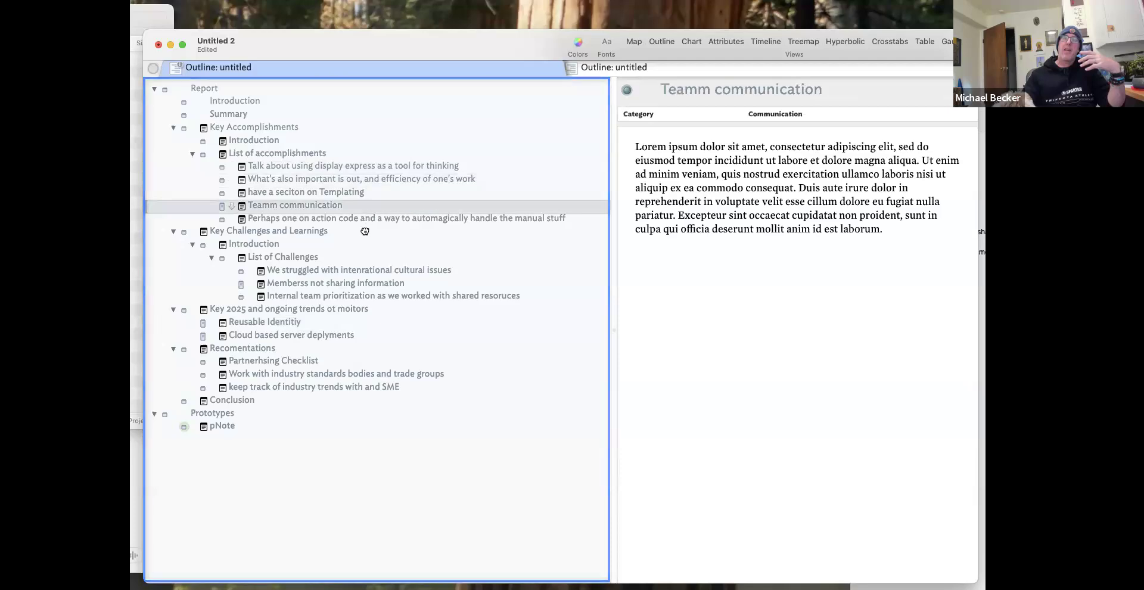
left_click(395, 168)
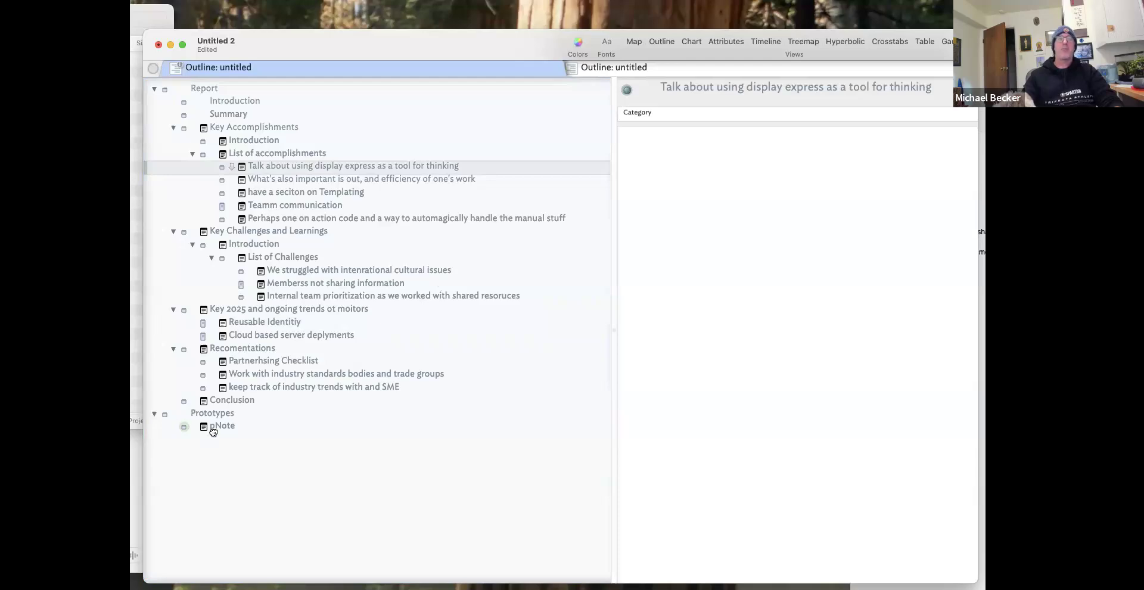
left_click(320, 424)
key("super+1")
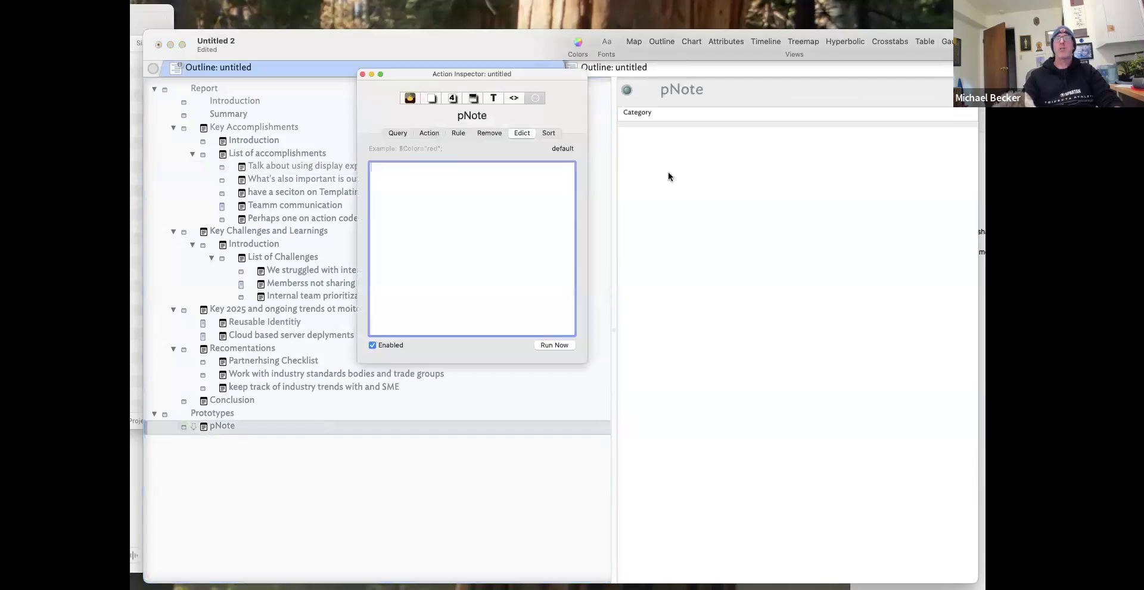
Browse pNote's display expression and quickstamp settings, discarding a partial $D expression.
left_click(492, 98)
left_click(445, 267)
type("$D")
key("Escape")
key("BackSpace")
key("BackSpace")
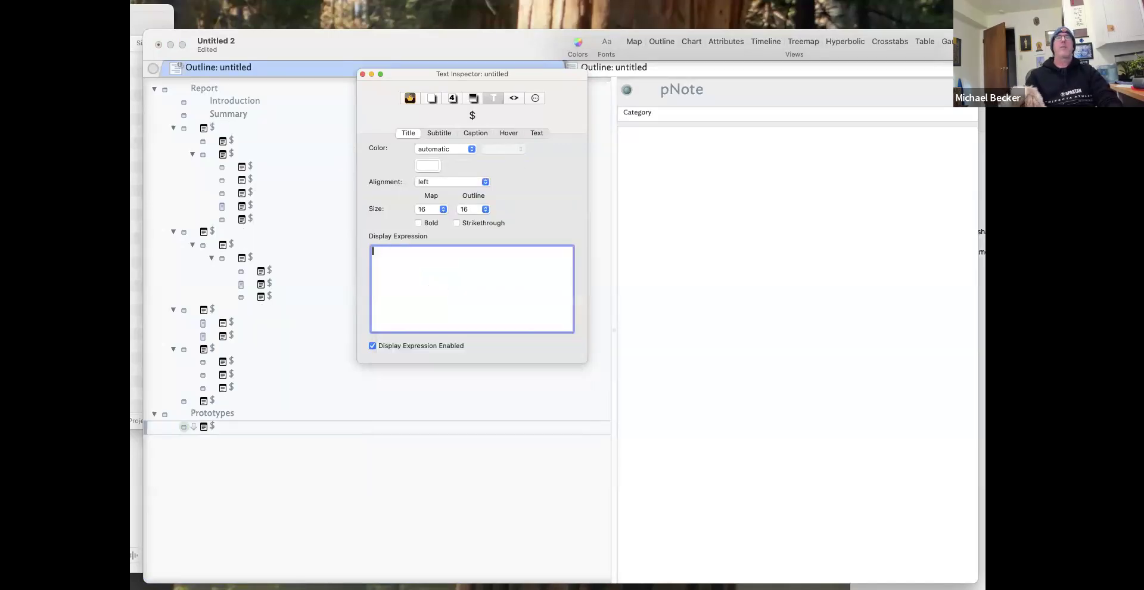
left_click(454, 99)
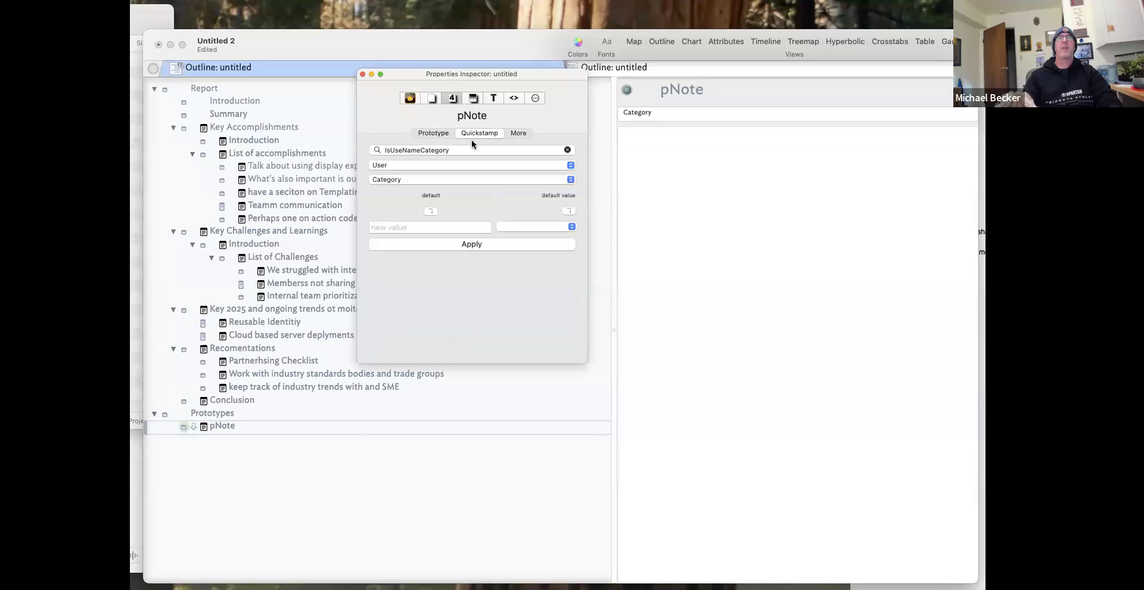
left_click(523, 133)
left_click(478, 132)
Create a new user attribute named DisplayedExpressionCache.
left_click(434, 98)
left_click(524, 148)
left_click(548, 181)
type("Di")
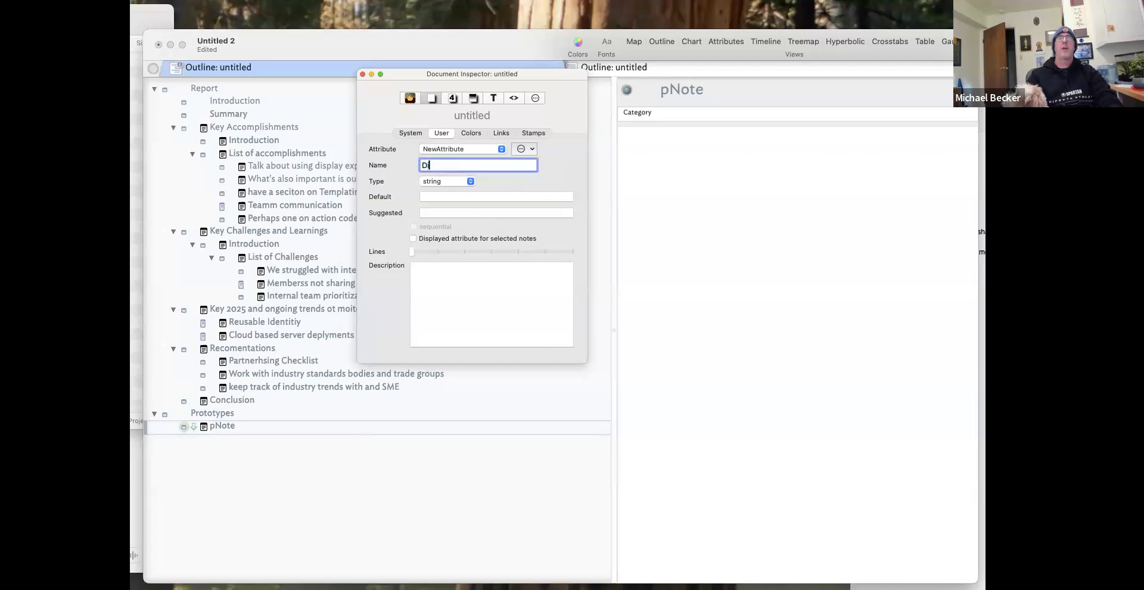
type("splayedExpression")
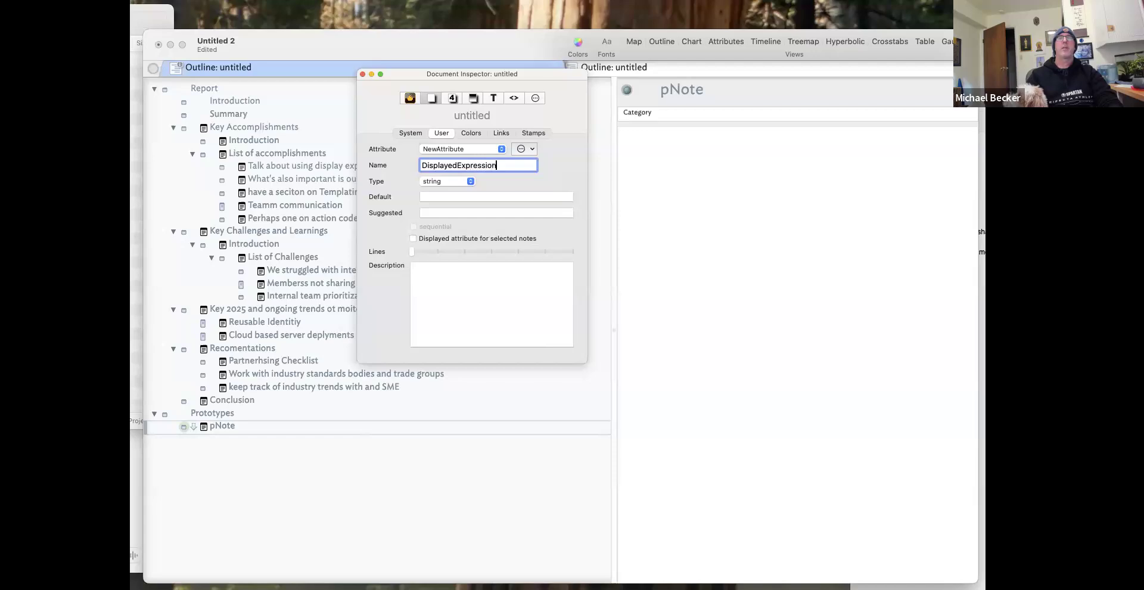
type("Cache")
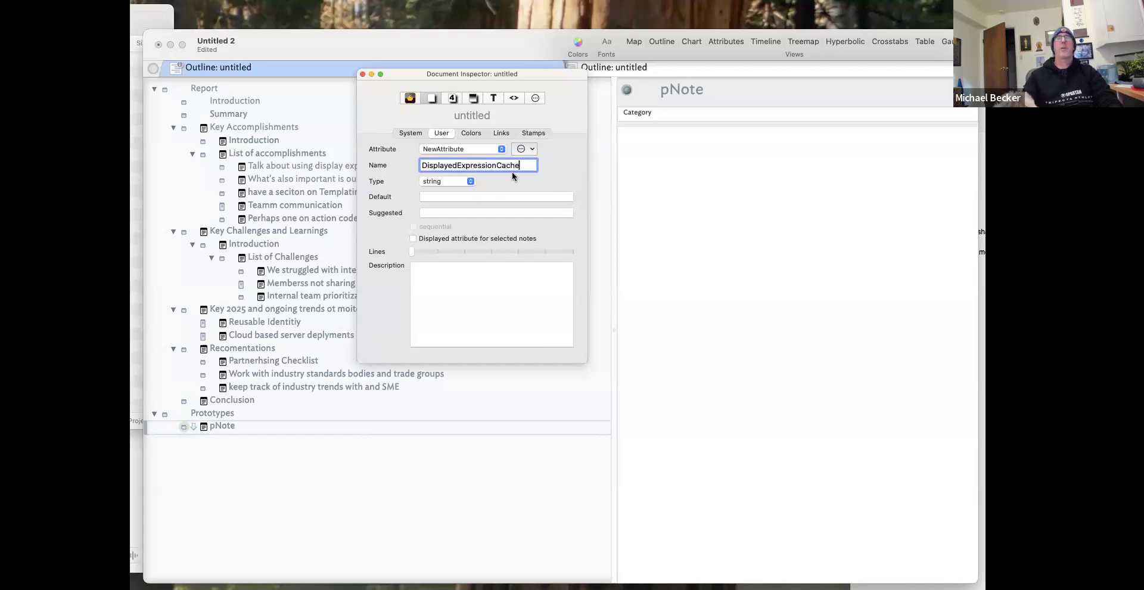
key("Return")
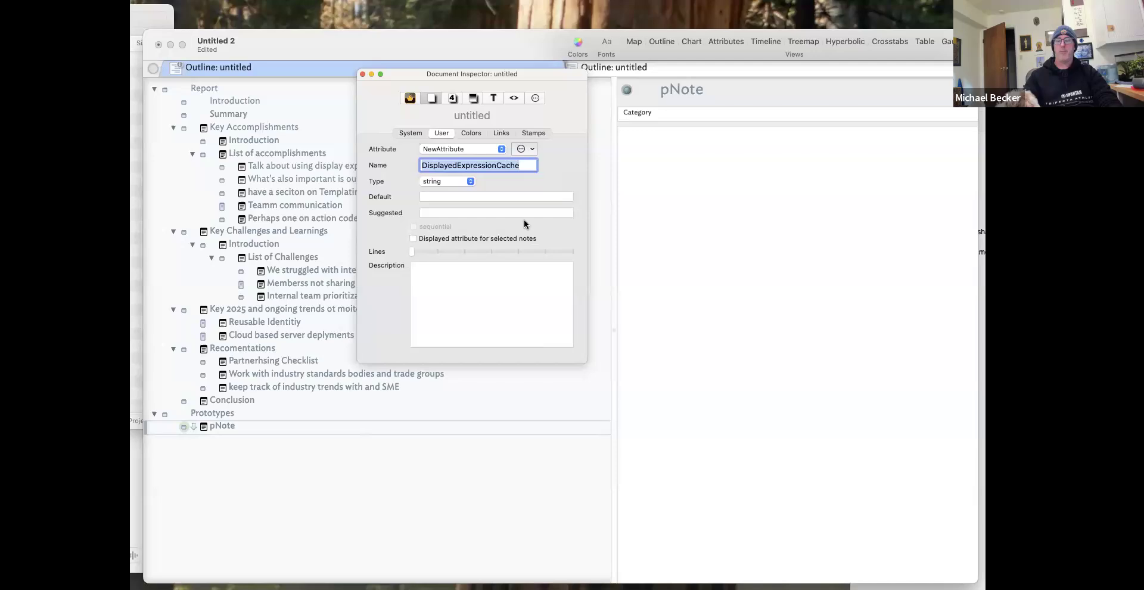
Set pNote's display expression to $DisplayedExpressionCache.
left_click(451, 312)
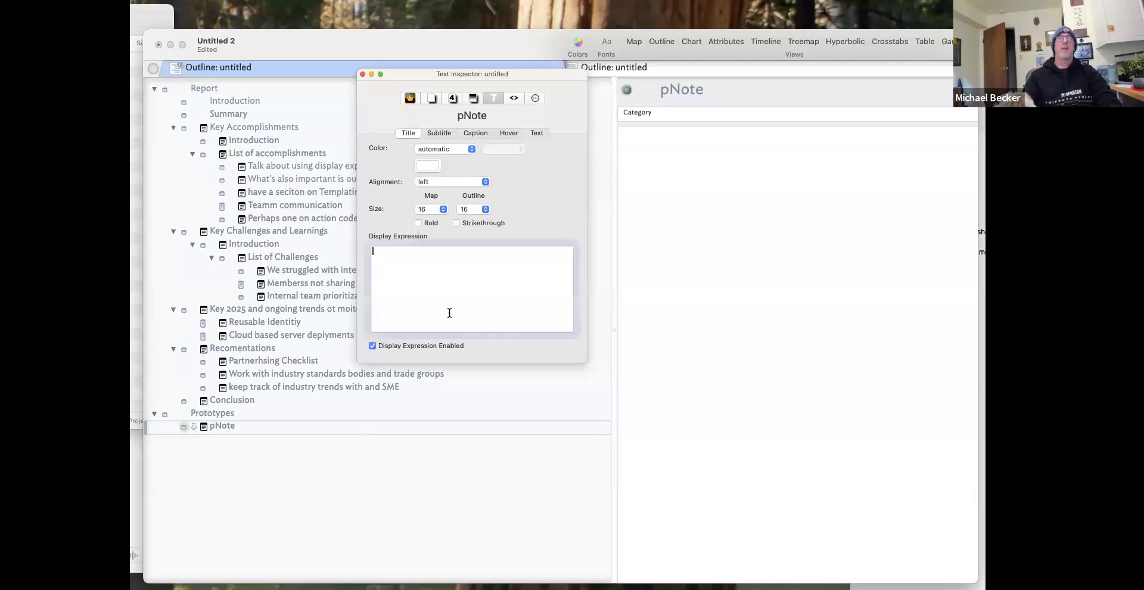
type("$DisplayedExpressionCache")
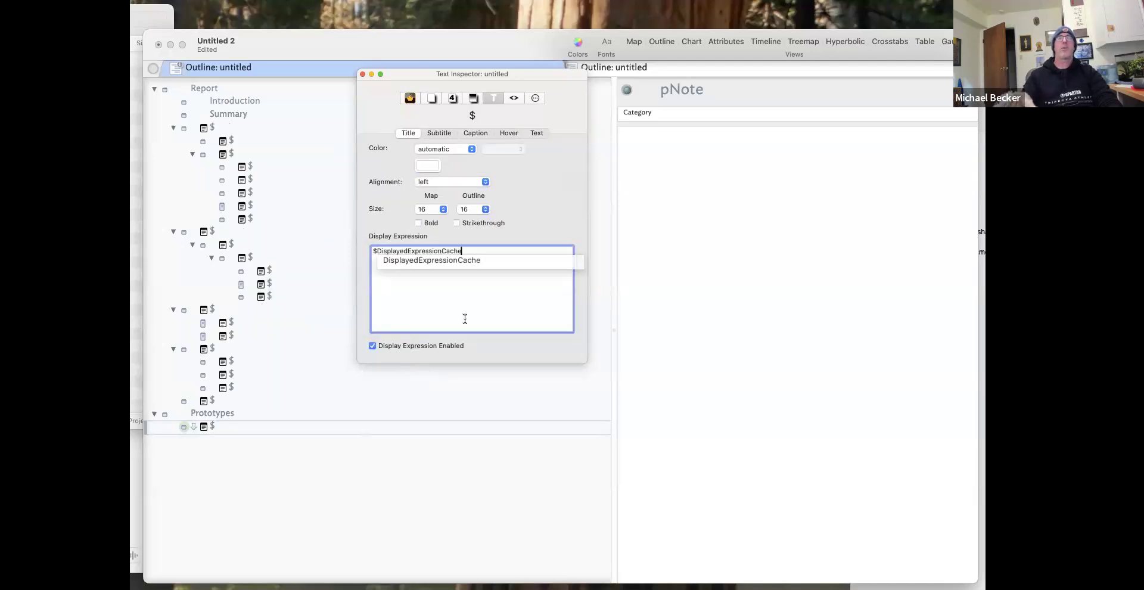
left_click(709, 401)
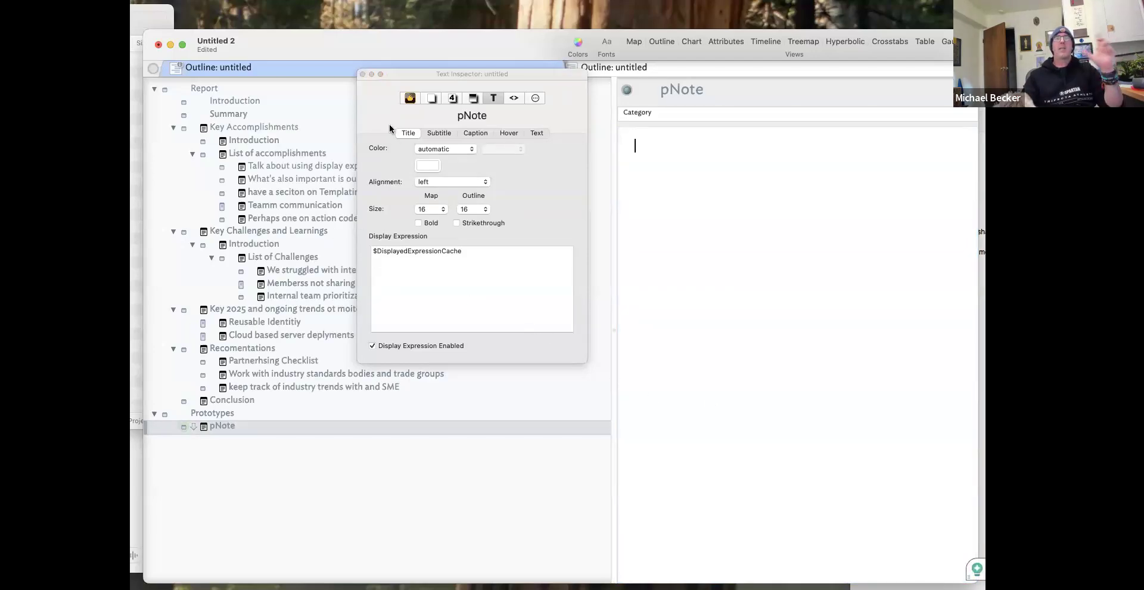
left_click(363, 74)
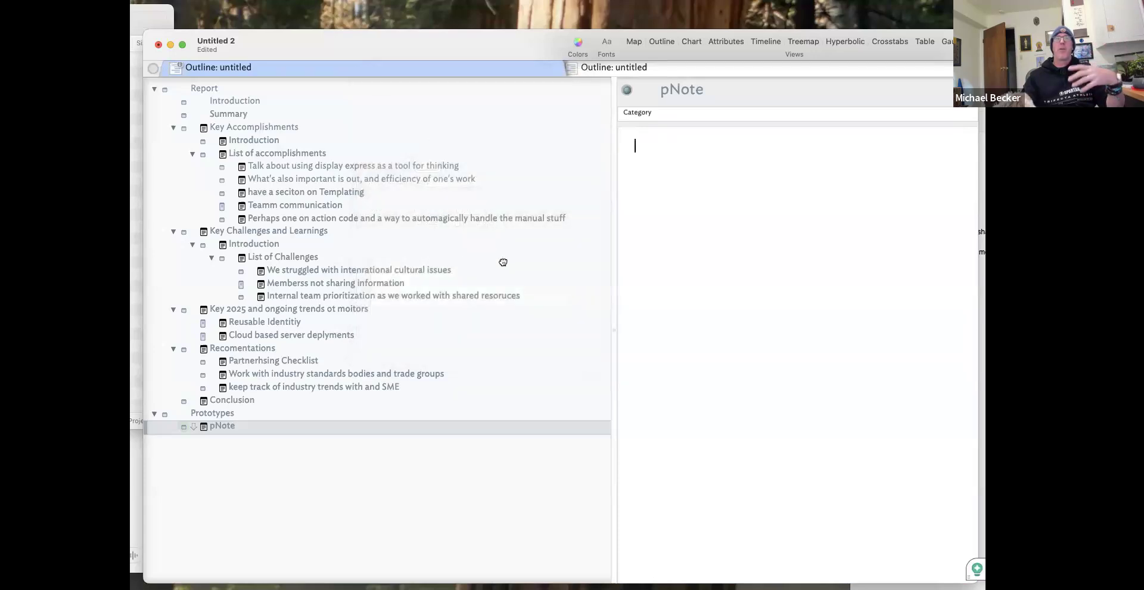
key("super+1")
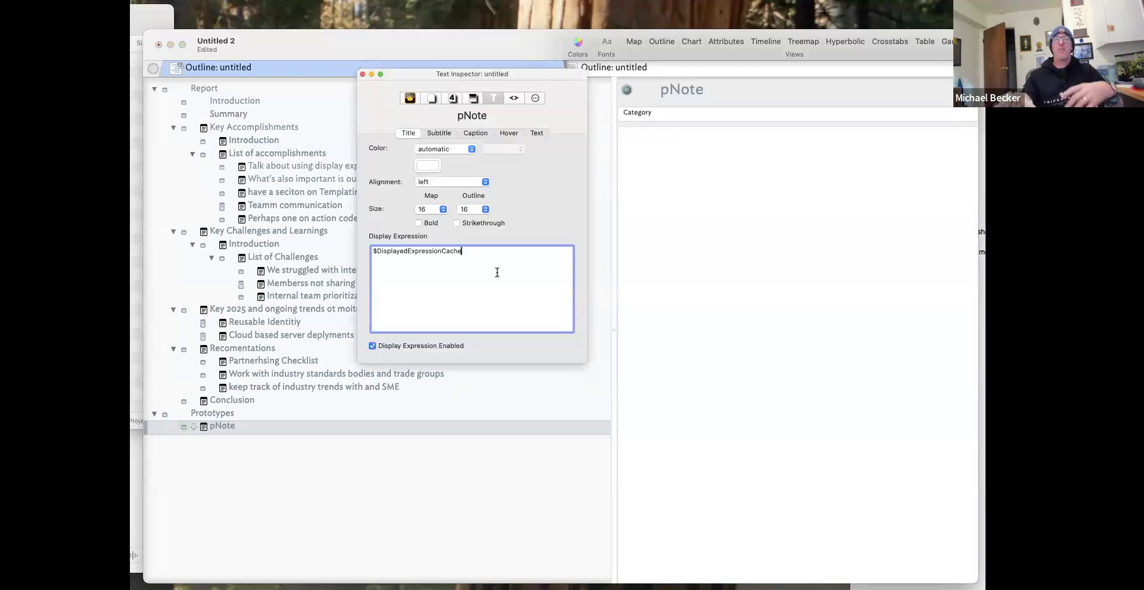
left_click(432, 98)
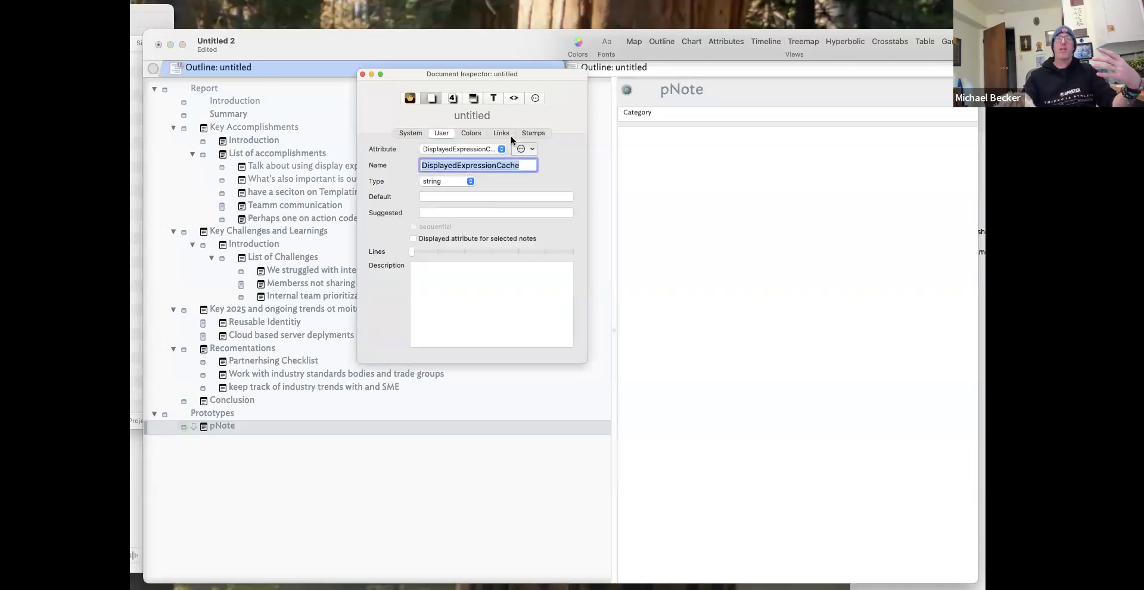
Create a boolean user attribute named IsUseCategory and close the inspector.
left_click(524, 149)
left_click(524, 182)
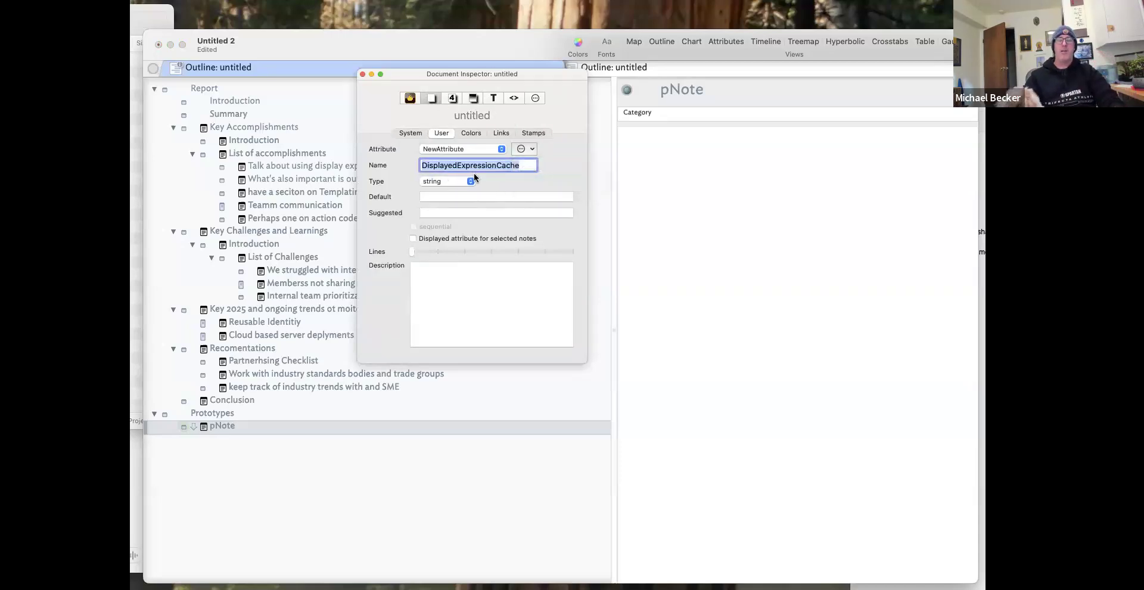
type("I(s")
key("BackSpace")
type("sUseCategory")
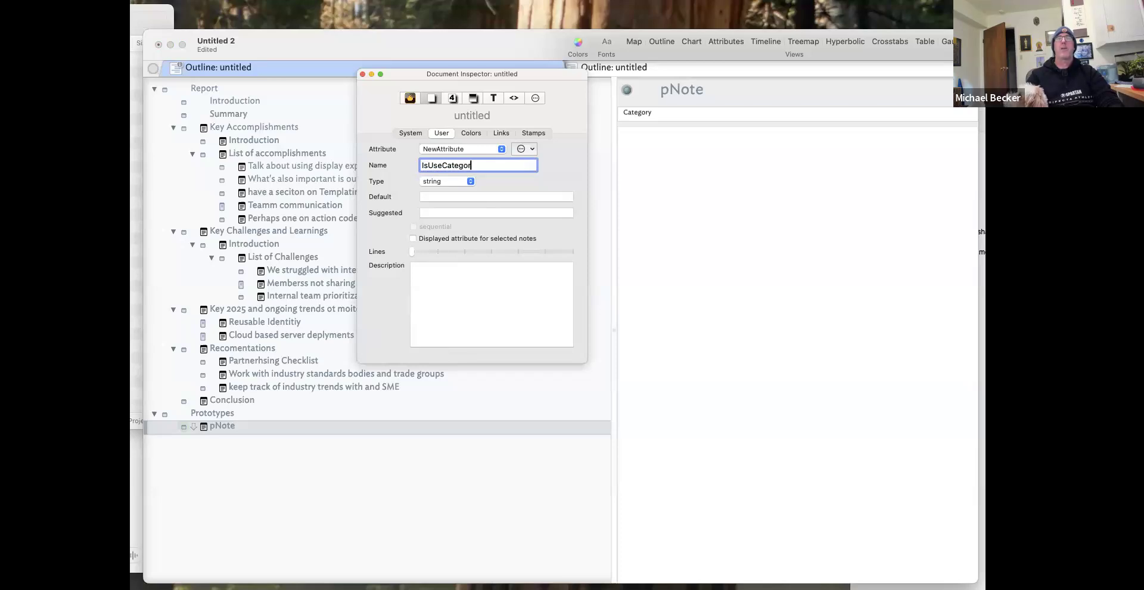
left_click(454, 181)
left_click(444, 226)
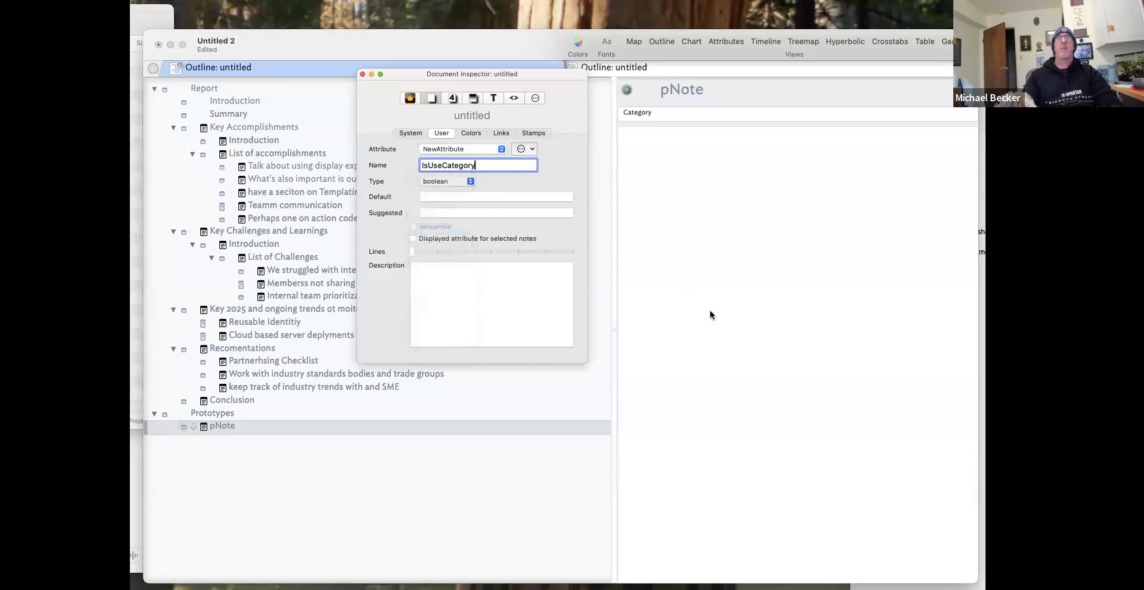
left_click(710, 311)
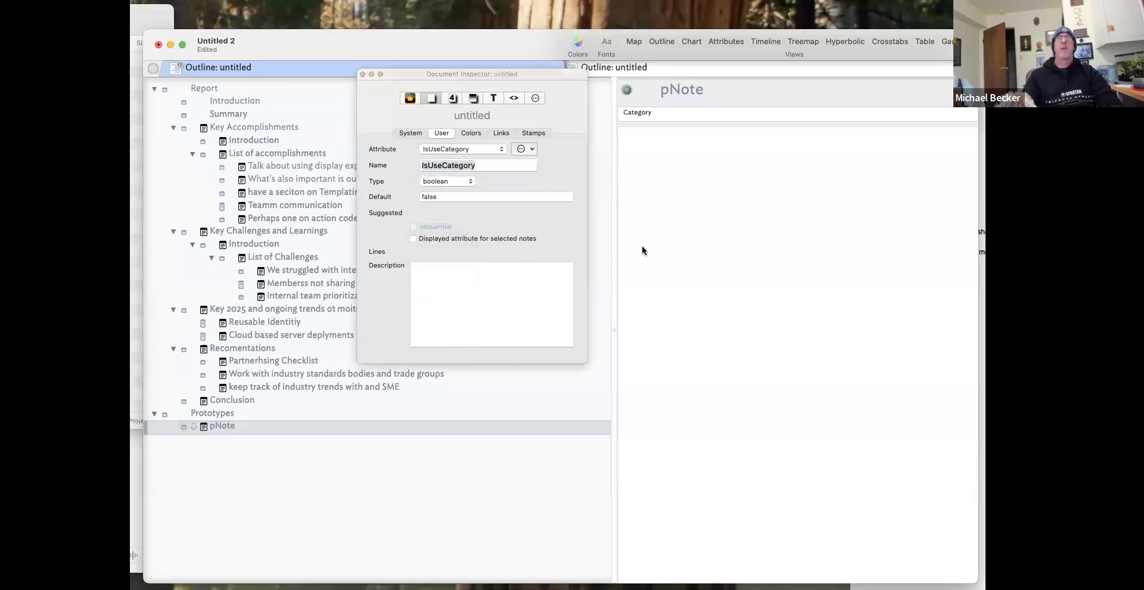
left_click(363, 75)
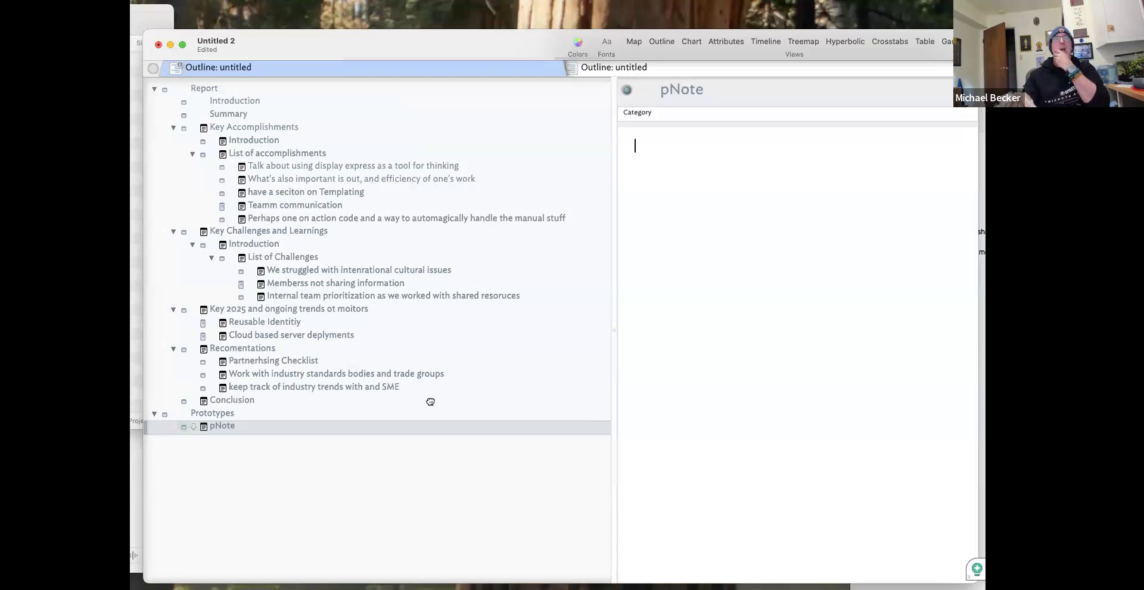
Reopen the inspector to check the user attributes, then close it again.
key("super+1")
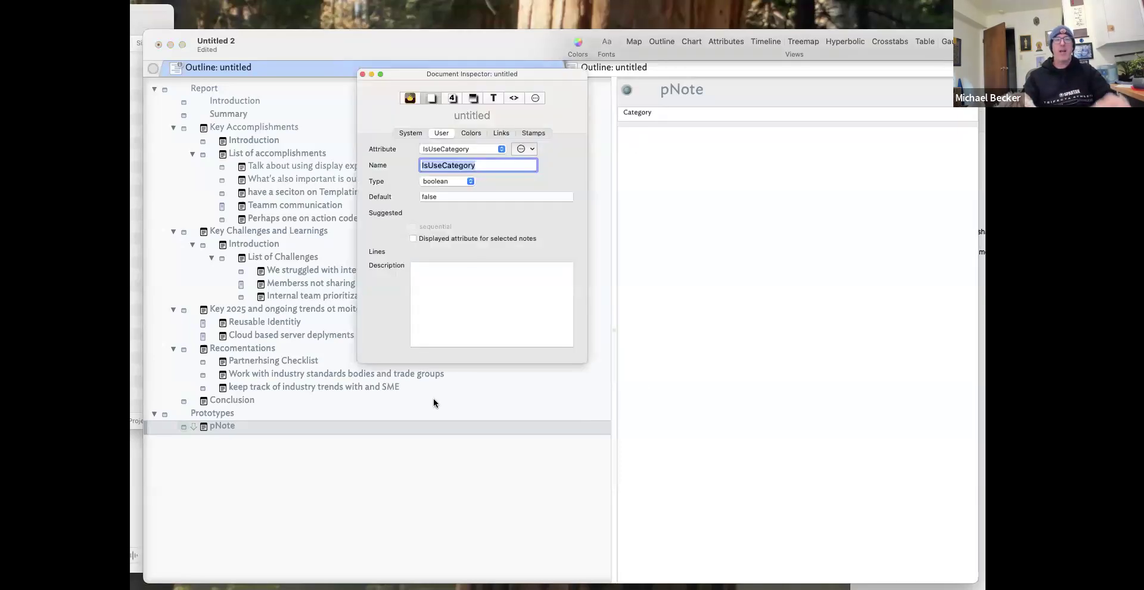
left_click(681, 423)
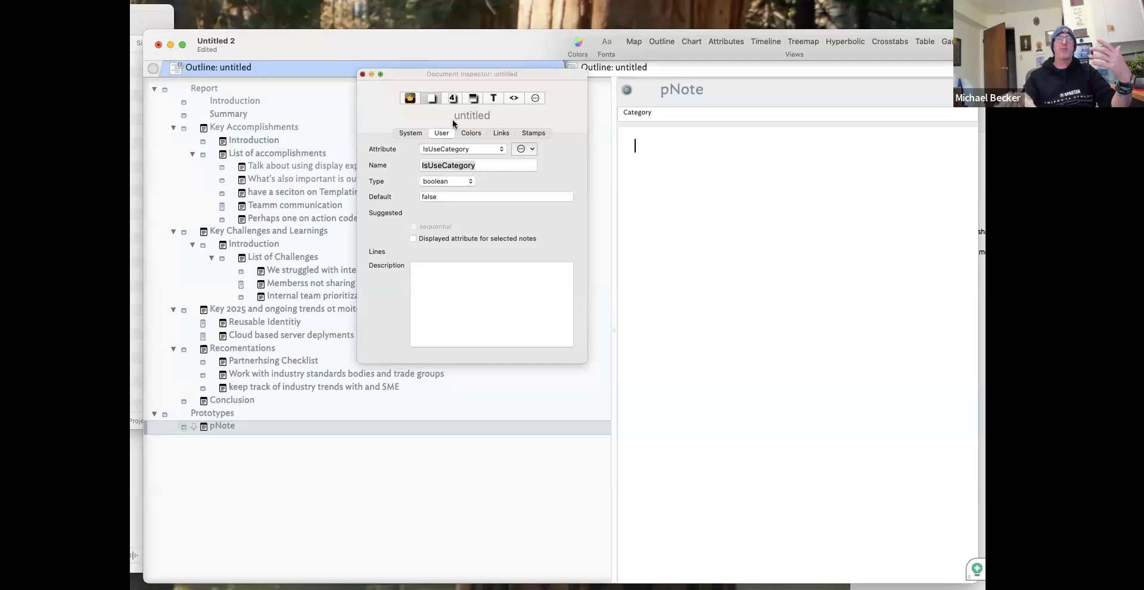
left_click(363, 74)
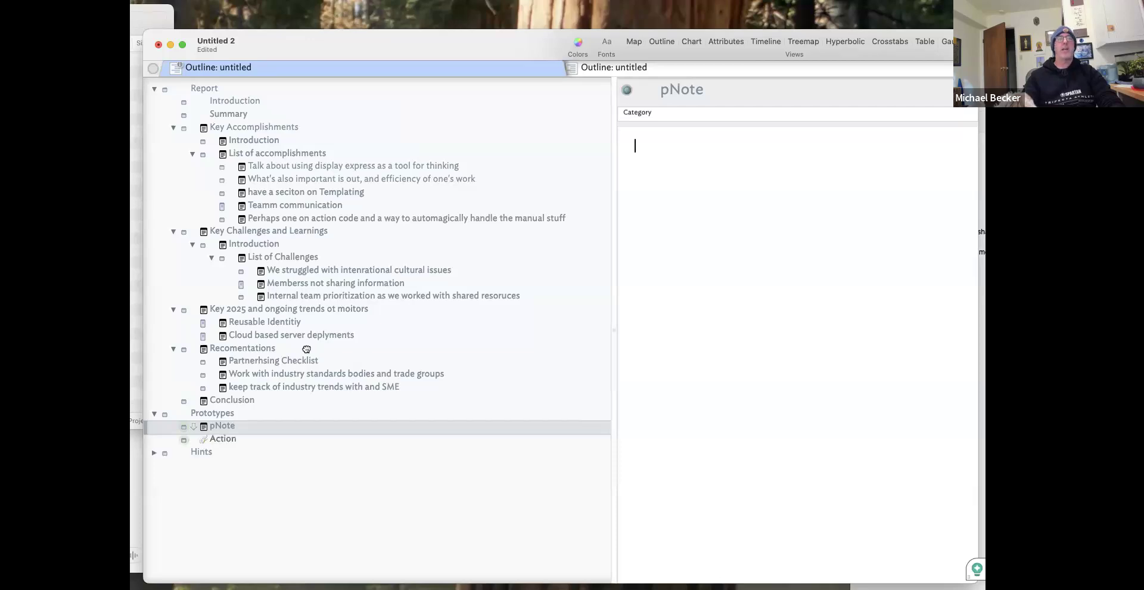
Expand the Hints container and then its Stamps container to show the stamps.
left_click(154, 454)
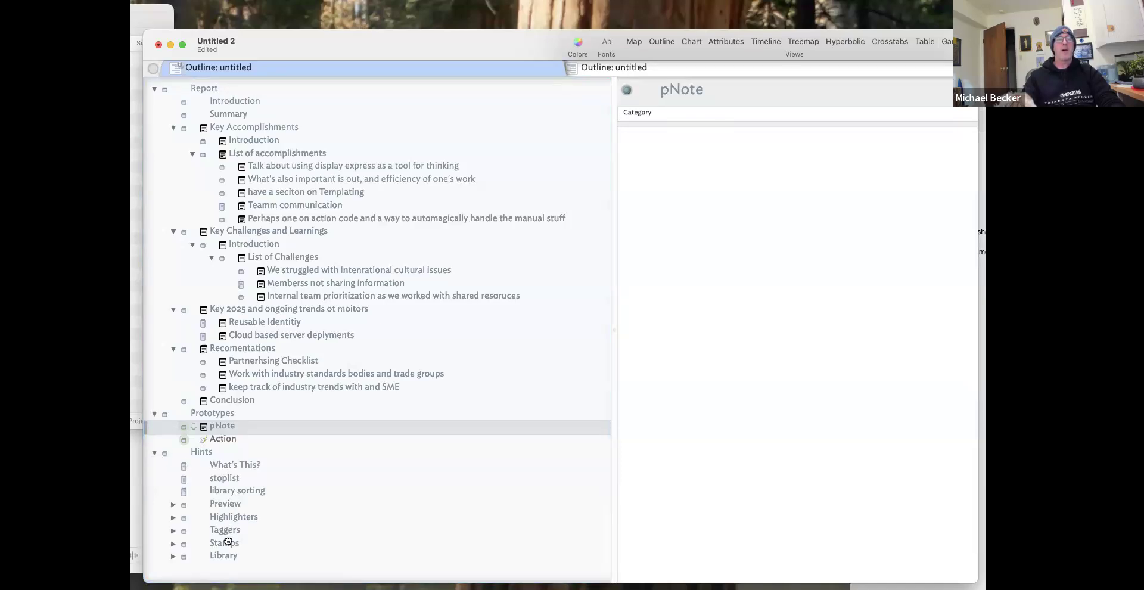
left_click(227, 543)
left_click(174, 543)
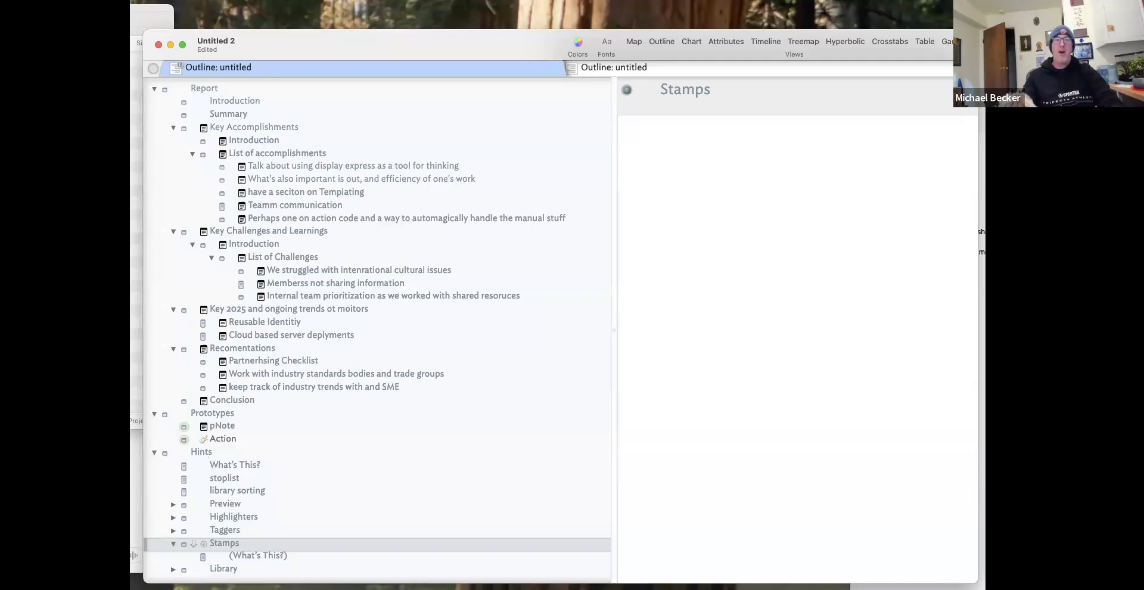
Read the (What's This?) note under Stamps and start a new stamp note beside it.
left_click(253, 557)
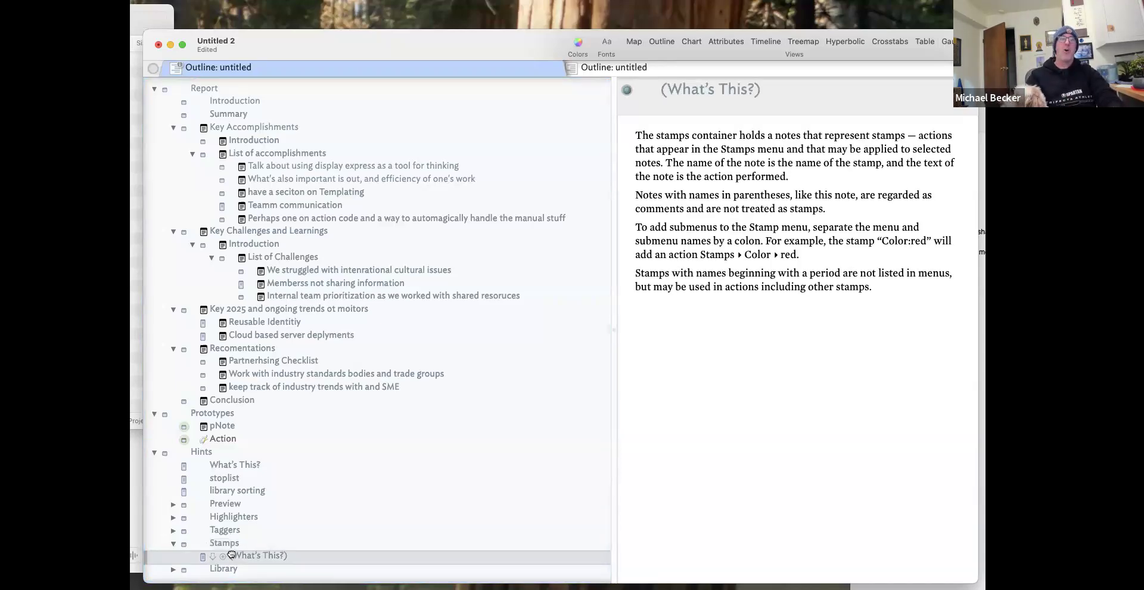
key("Return")
type("OnVisit")
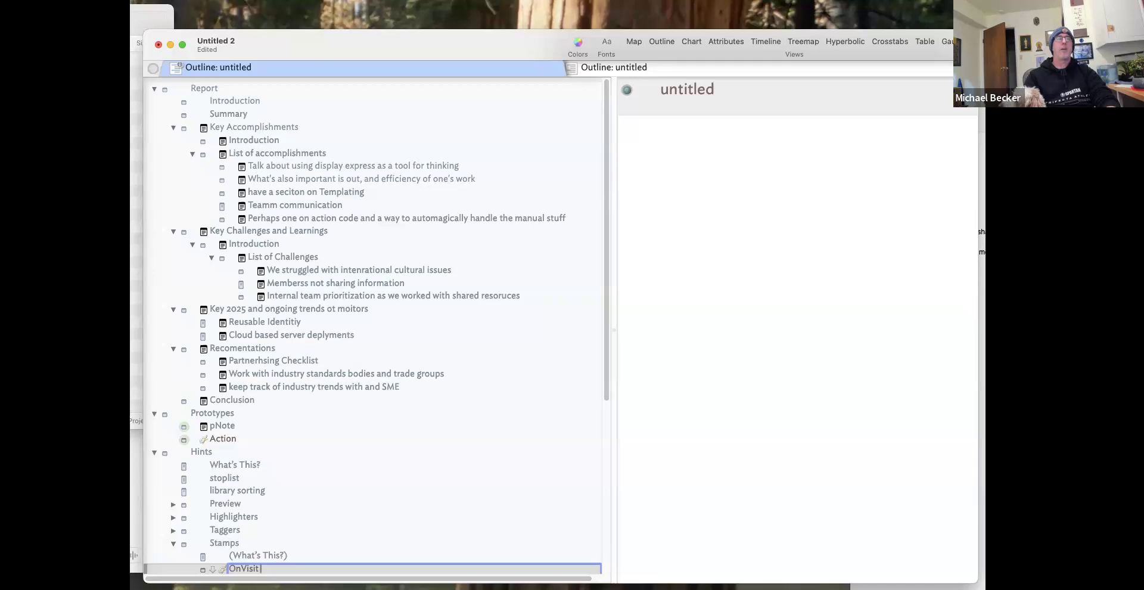
Name the new stamp 'OnVisit pNote'.
type("pNote")
key("Return")
Write the stamp's condition if($IsUseCategory=true){ }; as its action code.
left_click(690, 507)
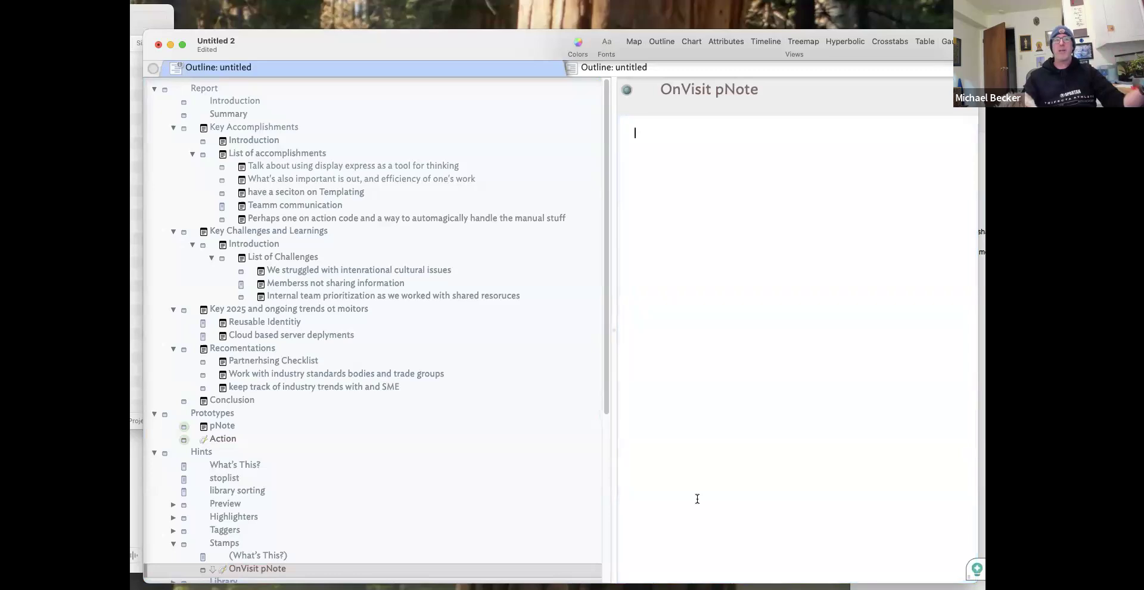
type("$")
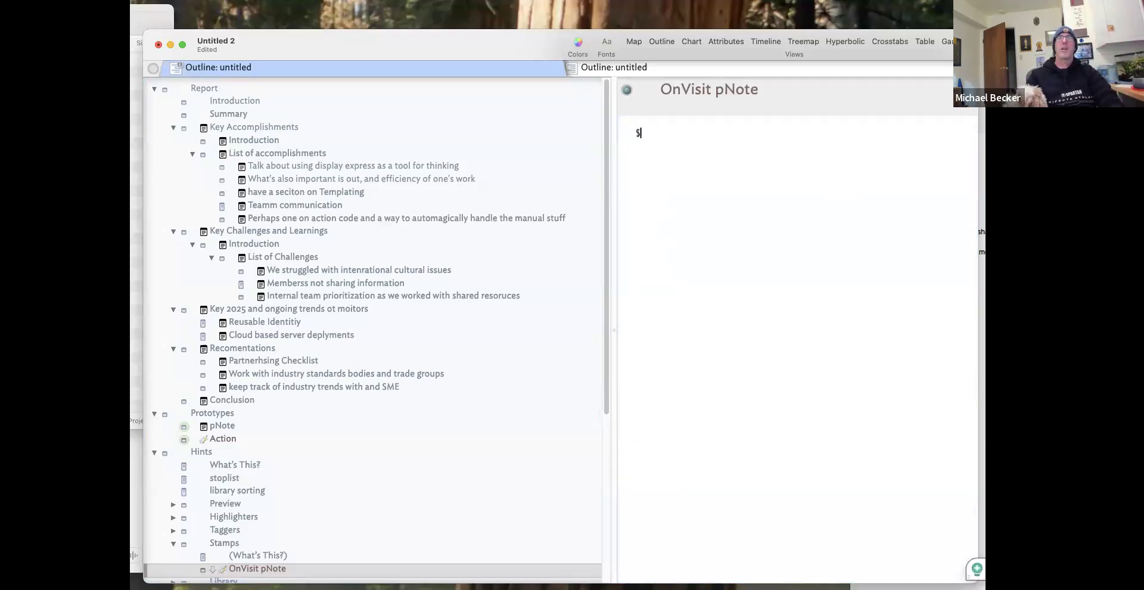
key("BackSpace")
type("if($IsUs")
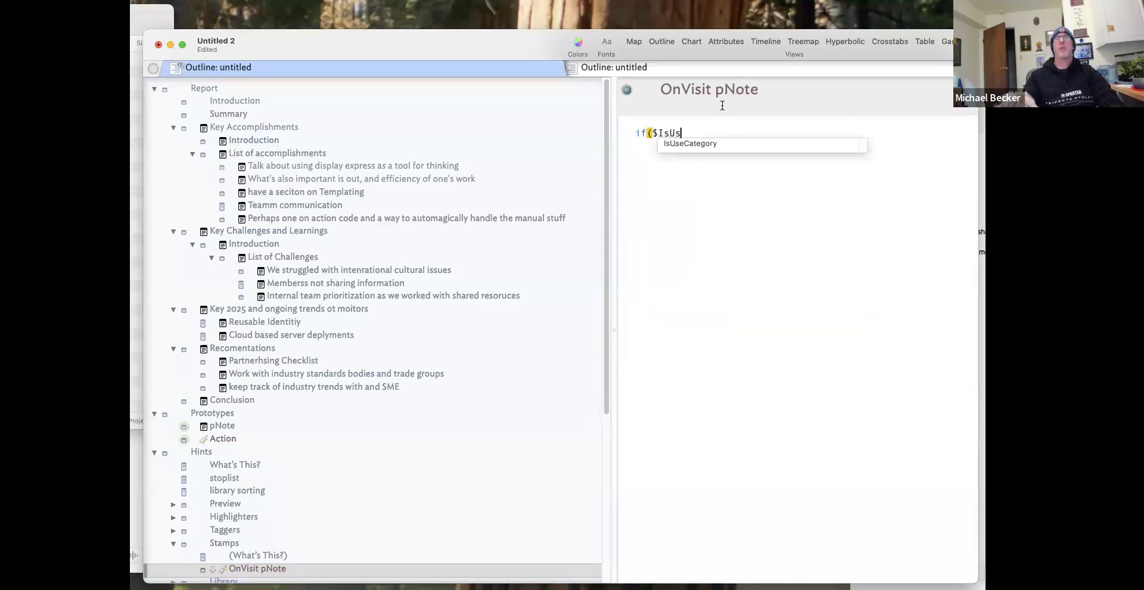
left_click(721, 143)
type("=")
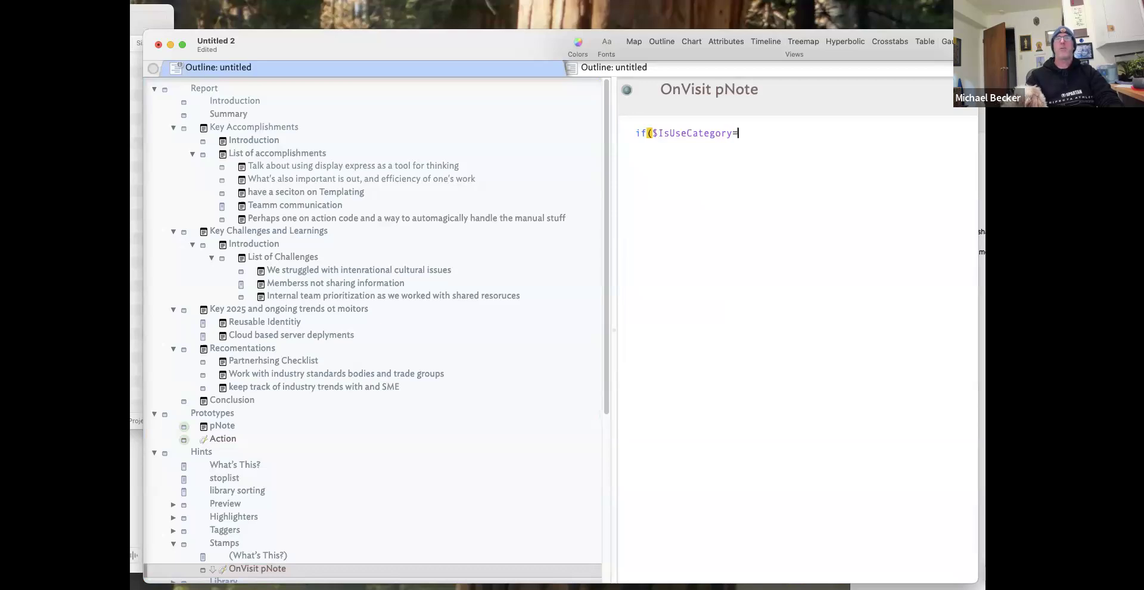
type("true")
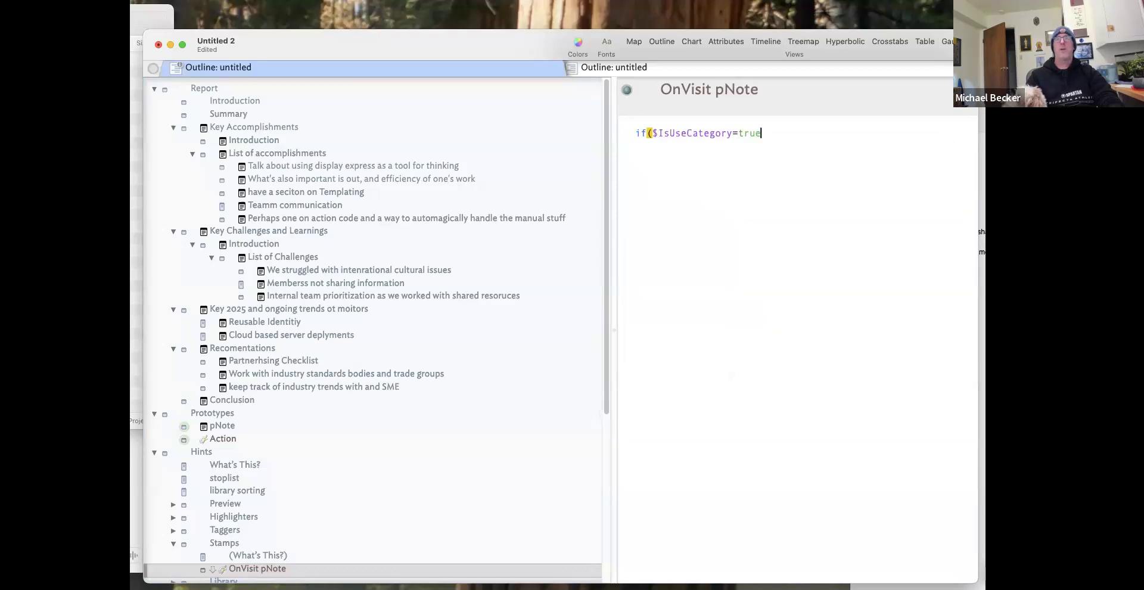
type("){  ")
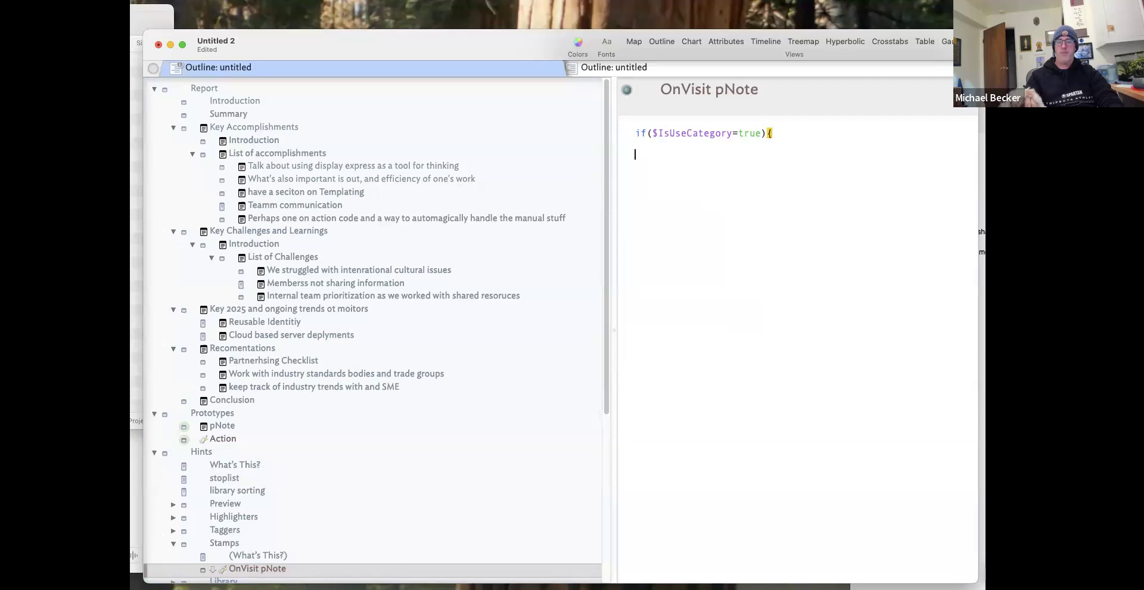
type("}")
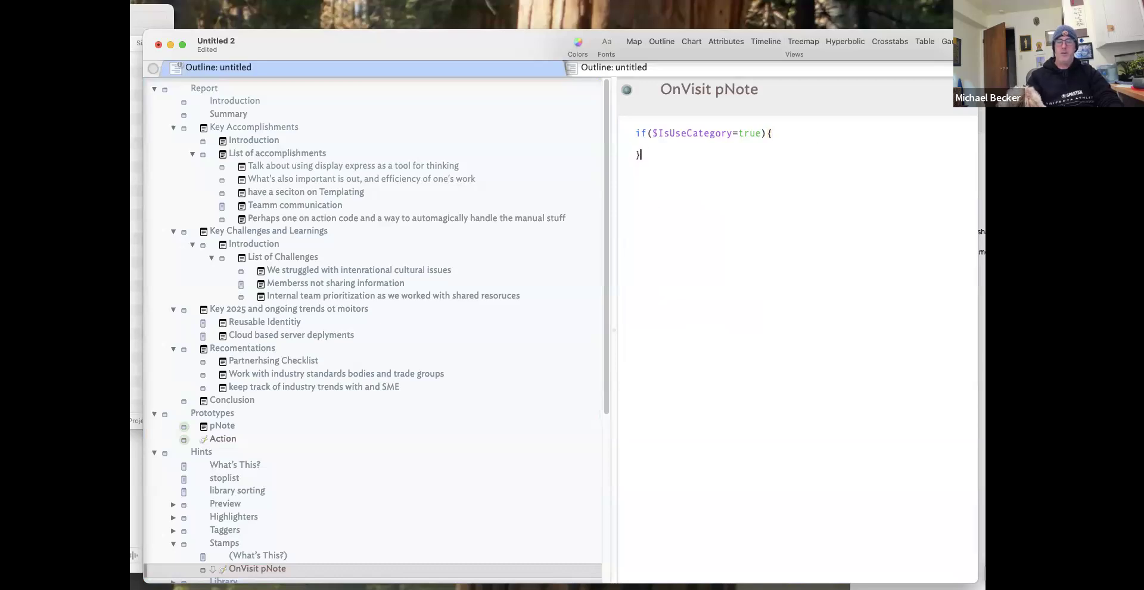
type(";")
left_click(685, 145)
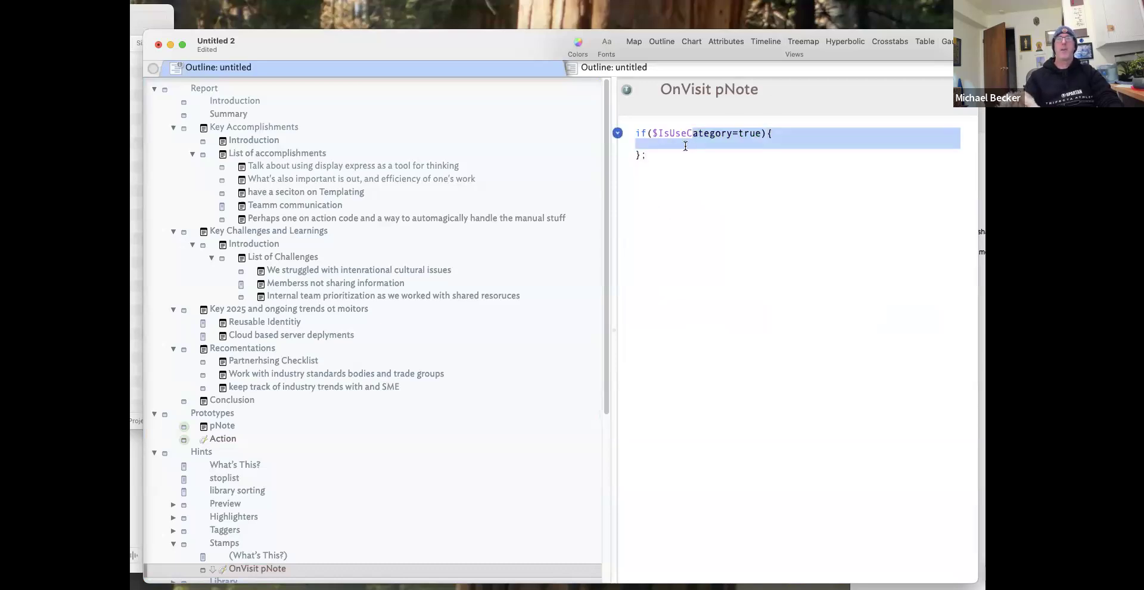
Inside the braces, begin the assignment $DisplayedExpressionCache=$Name.
type("$Displ")
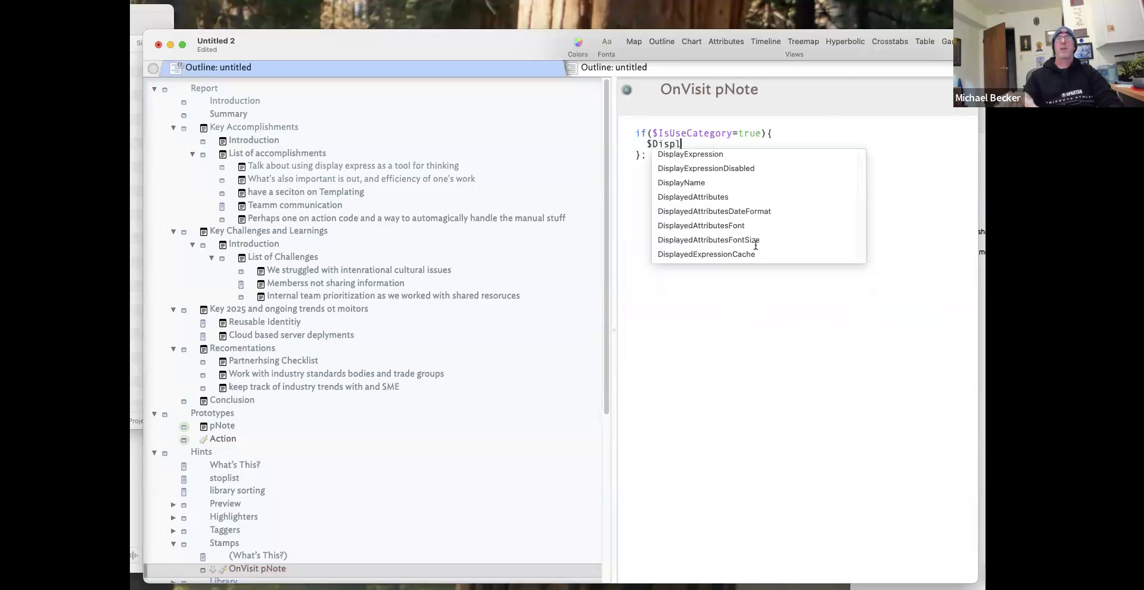
key("Up")
key("Down")
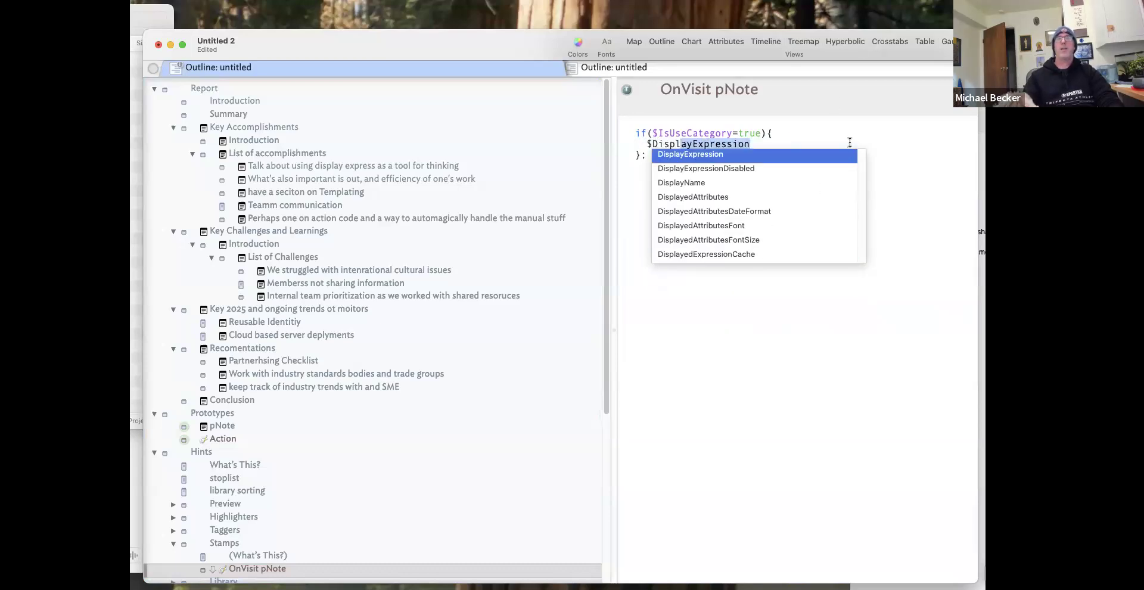
left_click(753, 254)
key("Return")
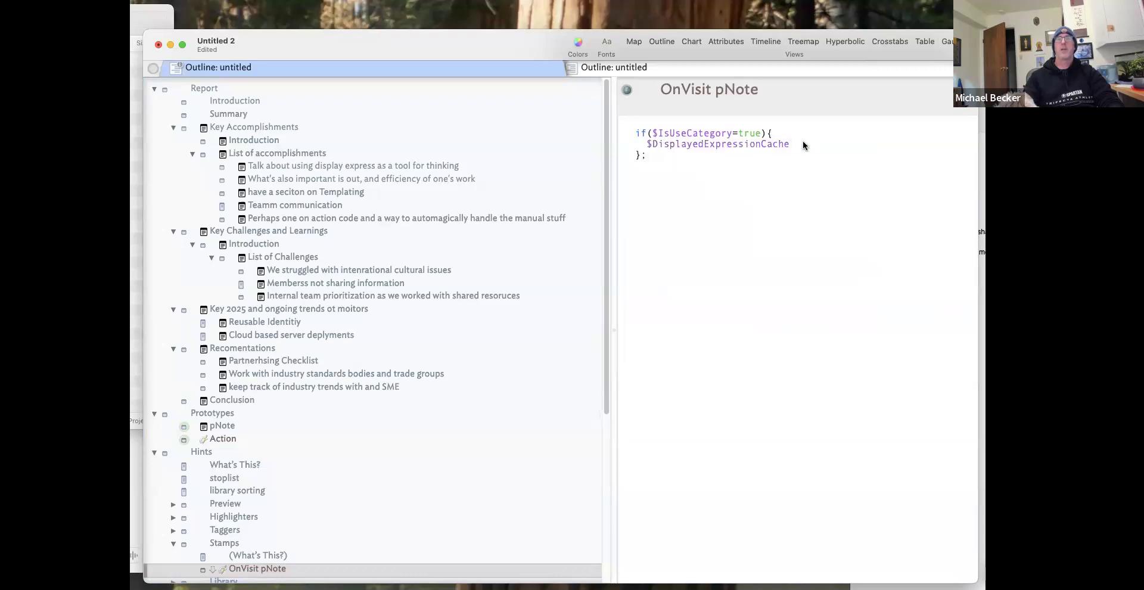
type("=$Name_")
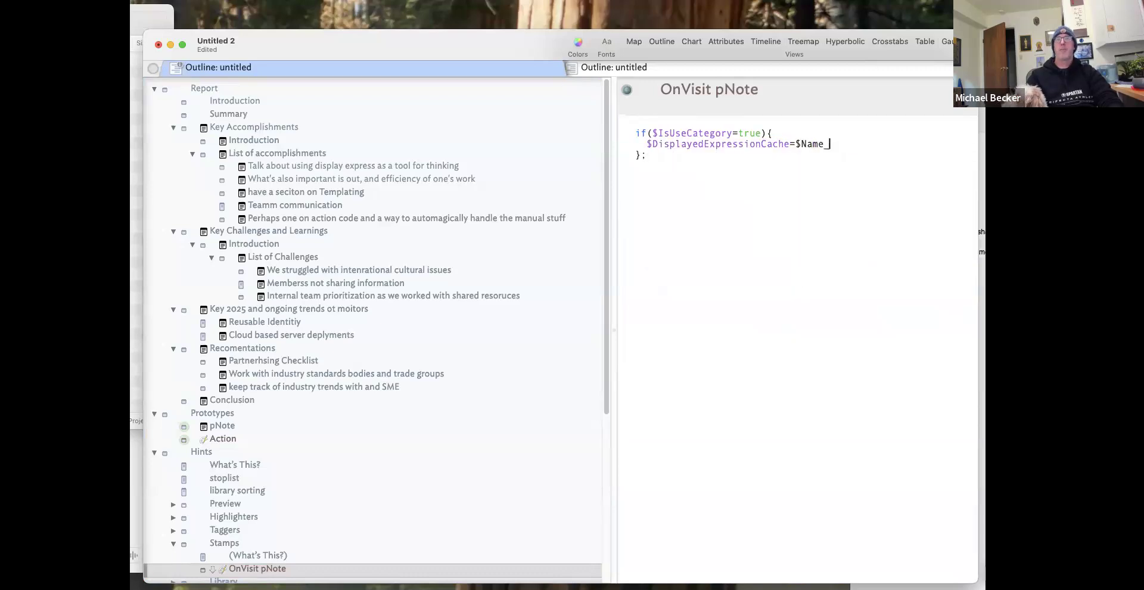
key("BackSpace")
Append +" ("+$Category.format(", ")+")"; to complete the expression.
type("+")
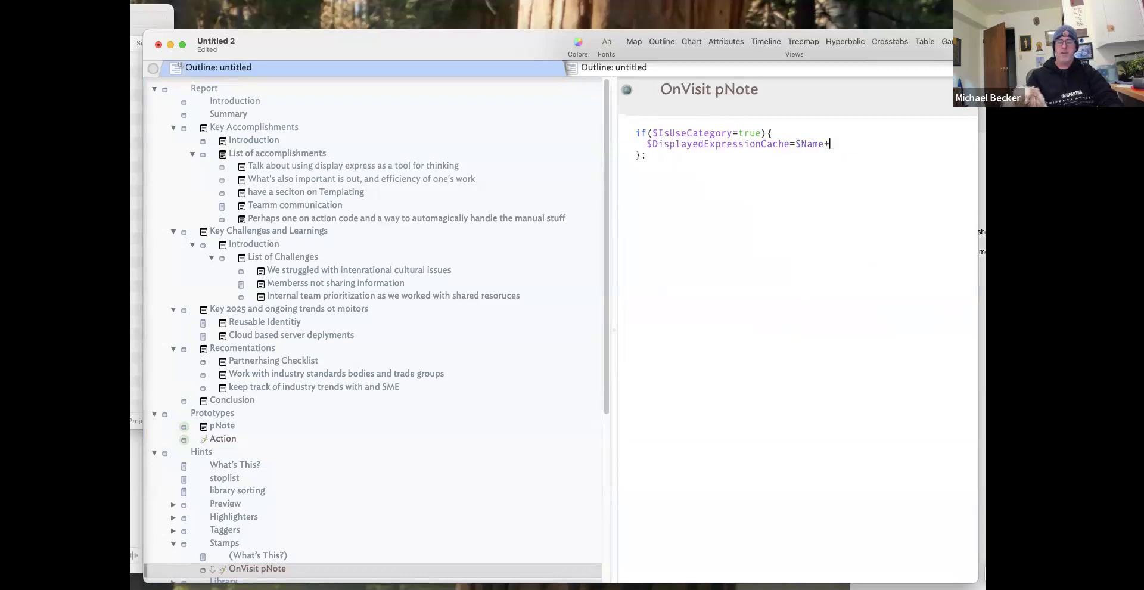
type("\" (\"+$")
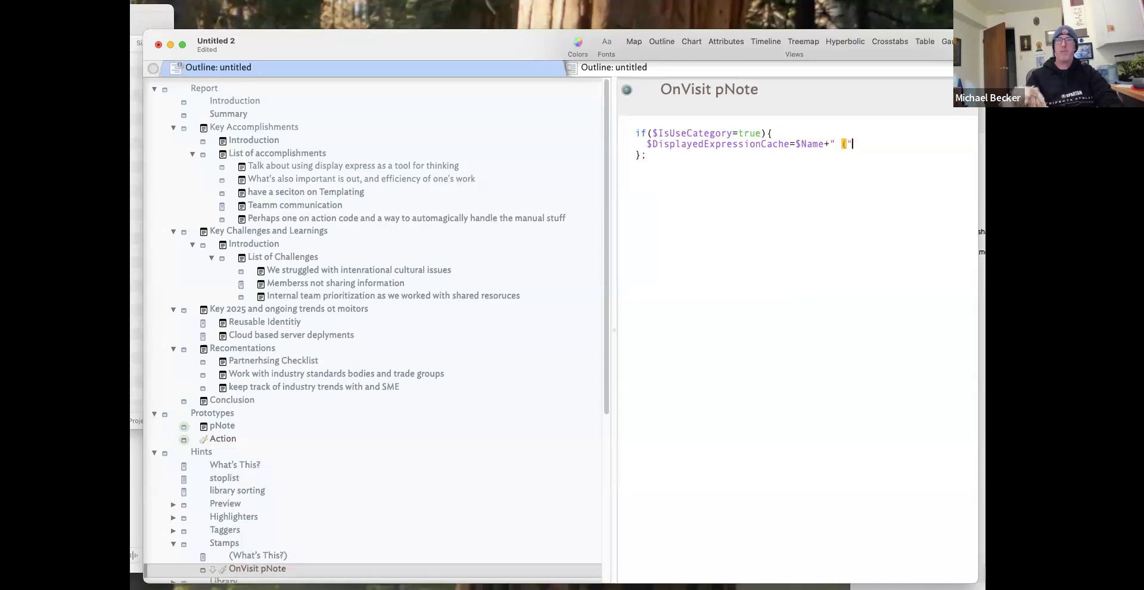
type("Category")
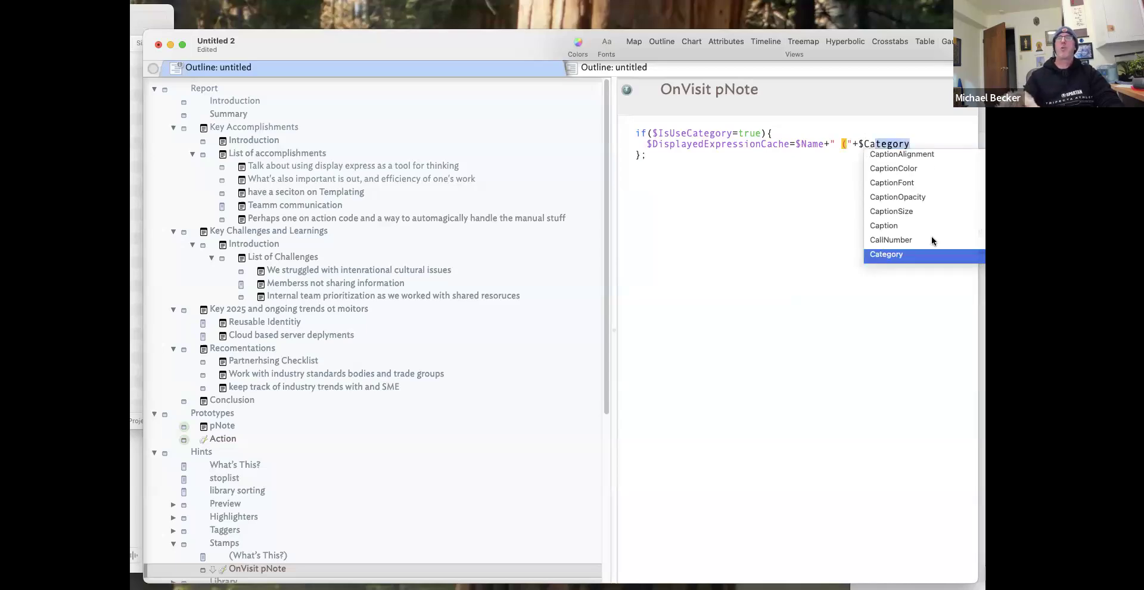
left_click(928, 134)
left_click(921, 146)
type(".format(\"")
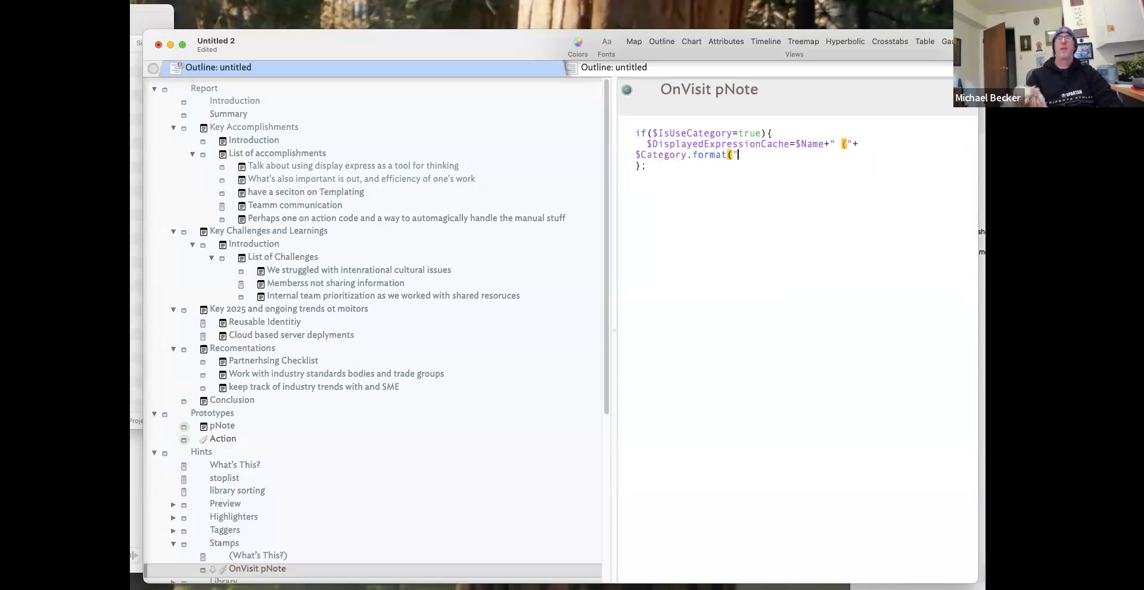
type(", \")")
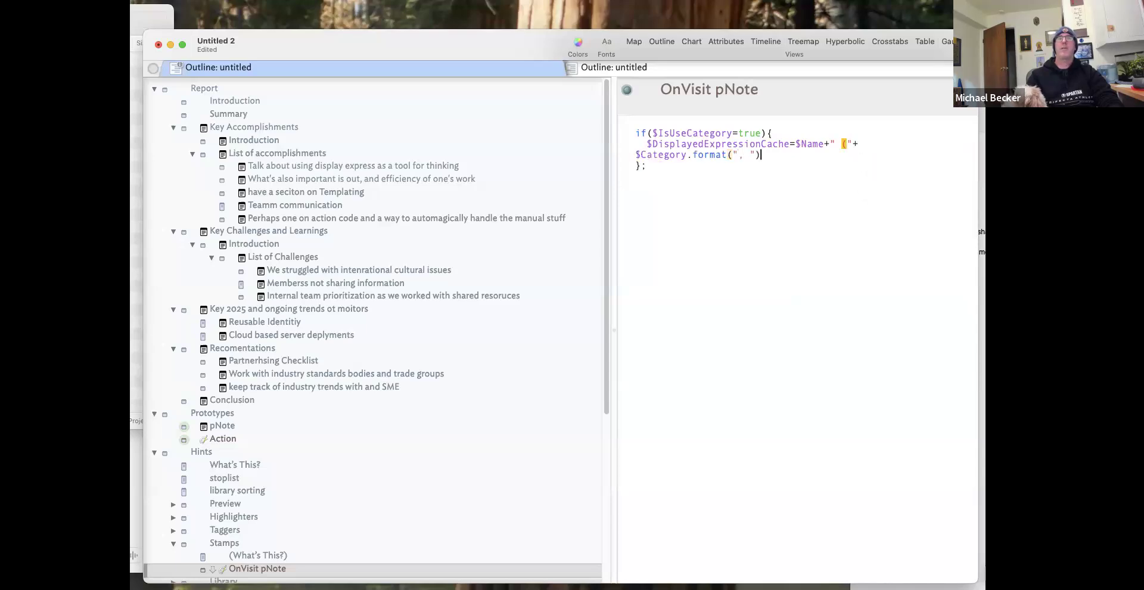
type(";")
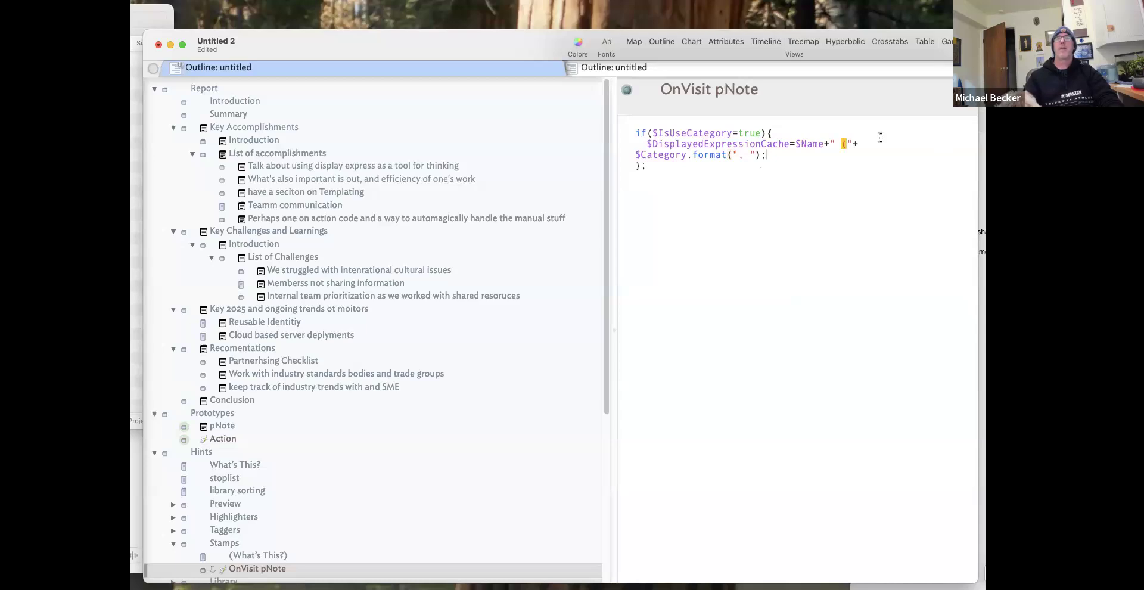
key("BackSpace")
type("+\"")
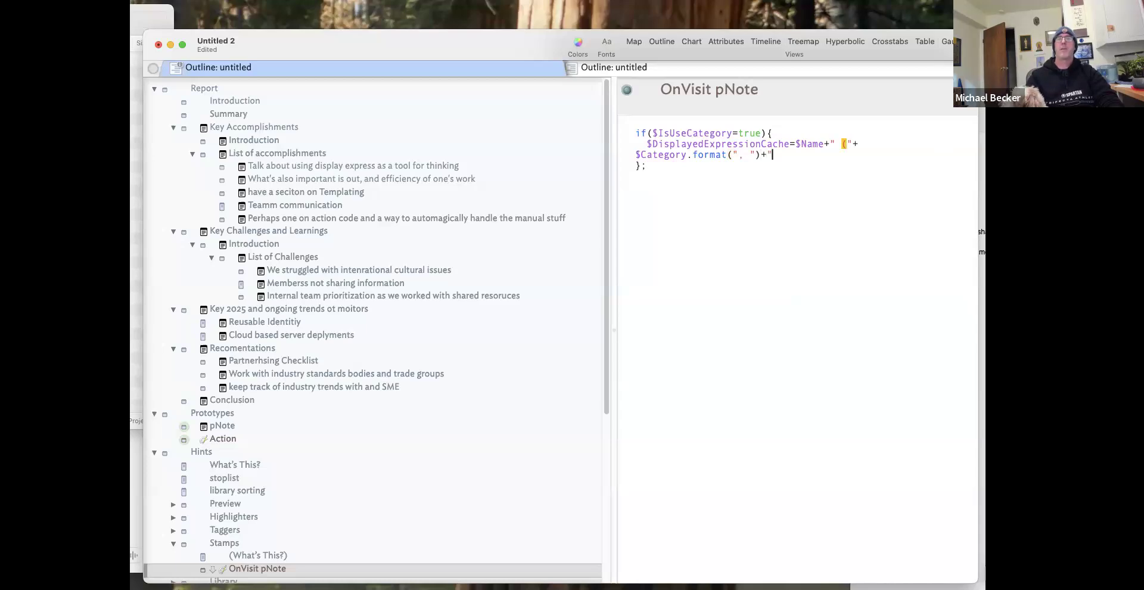
type(")\";")
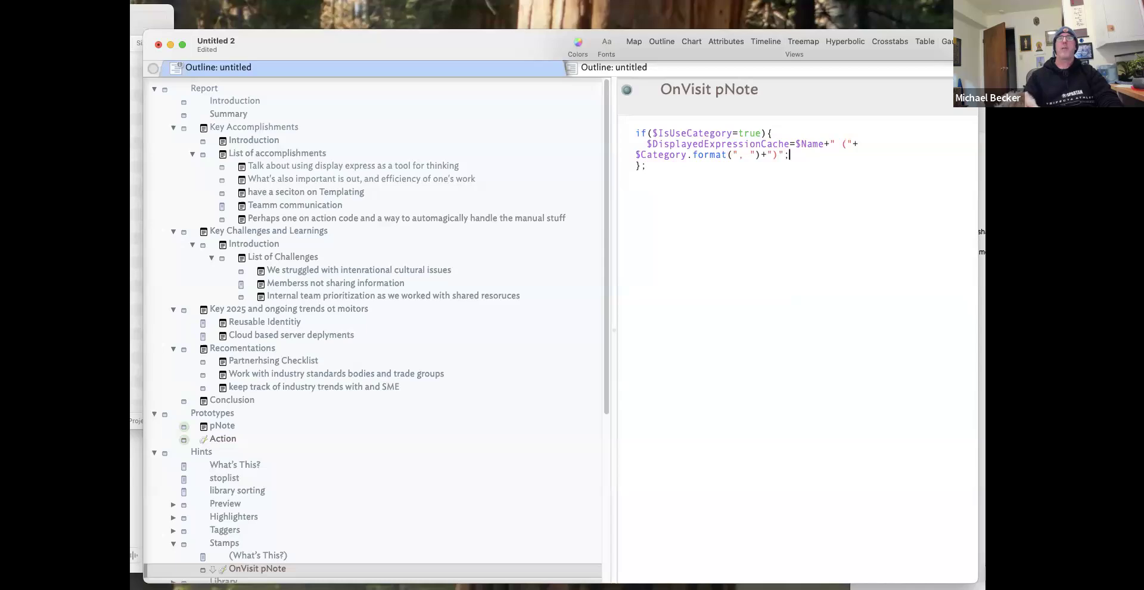
left_click_drag(608, 186, 540, 185)
Replace the stamp's final semicolon with an 'else{' block closed by '};'.
left_click(607, 157)
key("BackSpace")
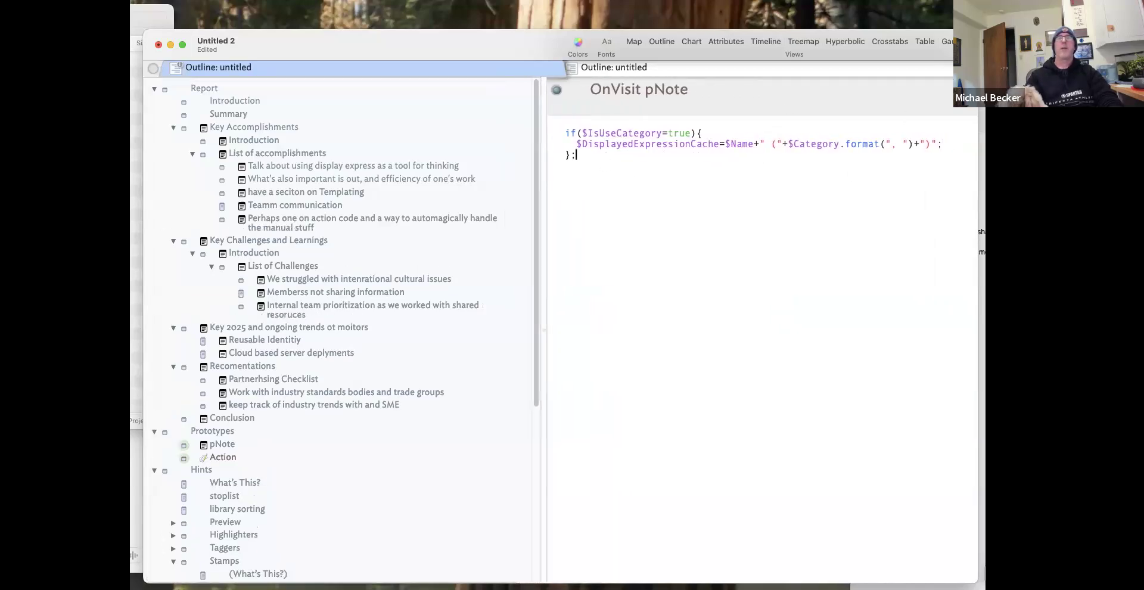
type("else")
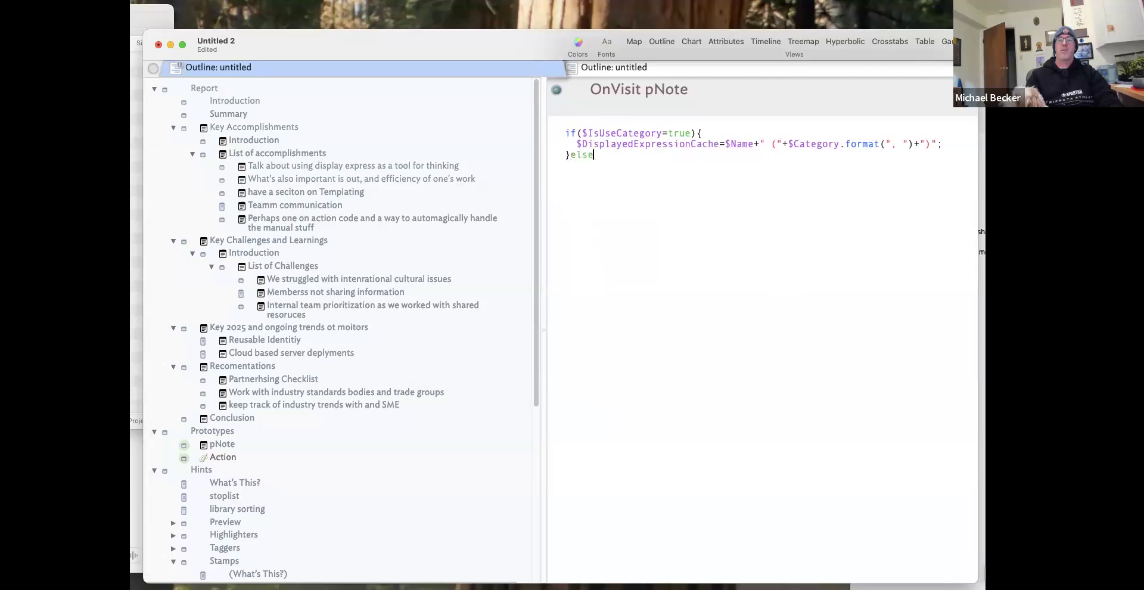
type("{")
key("Return")
key("Return")
type("};")
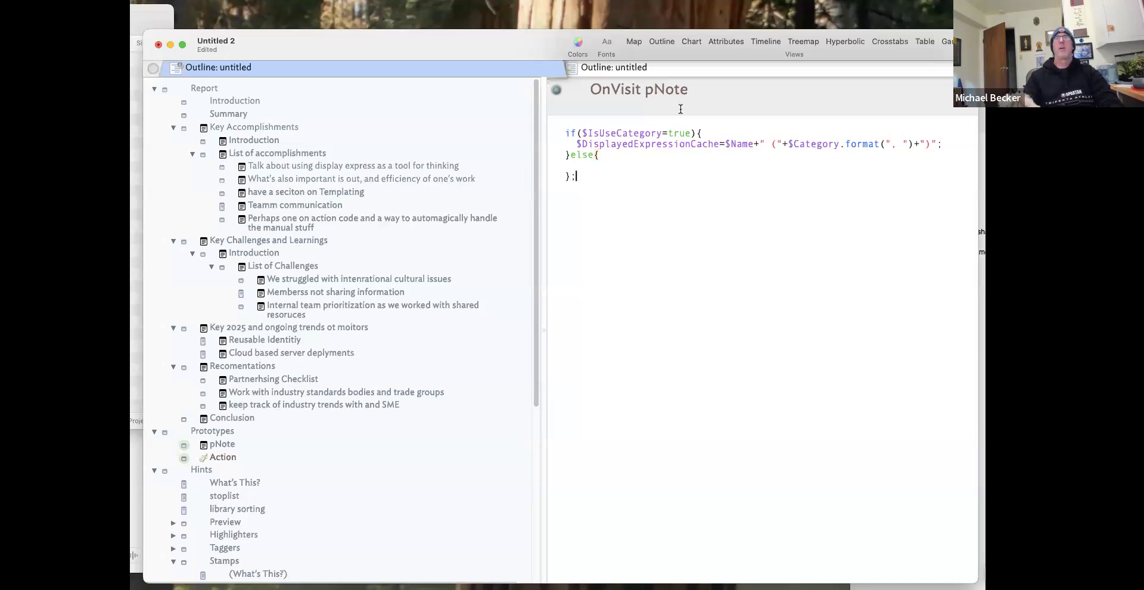
Put $DisplayedExpressionCache inside the else block and fix its indentation.
left_click_drag(718, 146, 576, 144)
key("super+c")
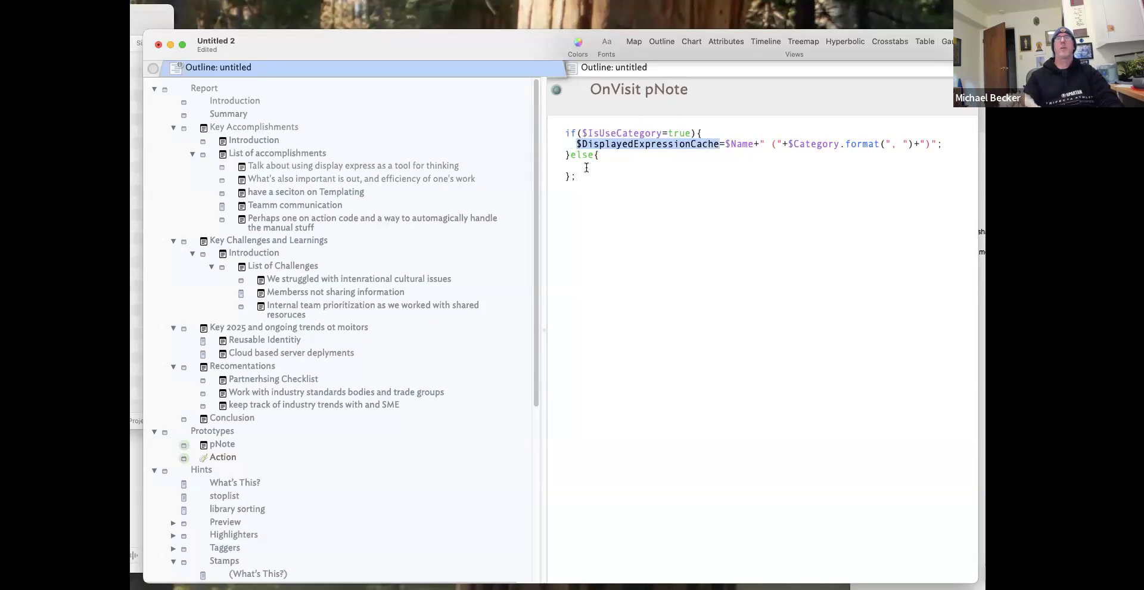
left_click(590, 169)
key("super+v")
triple_click(563, 165)
left_click(564, 164)
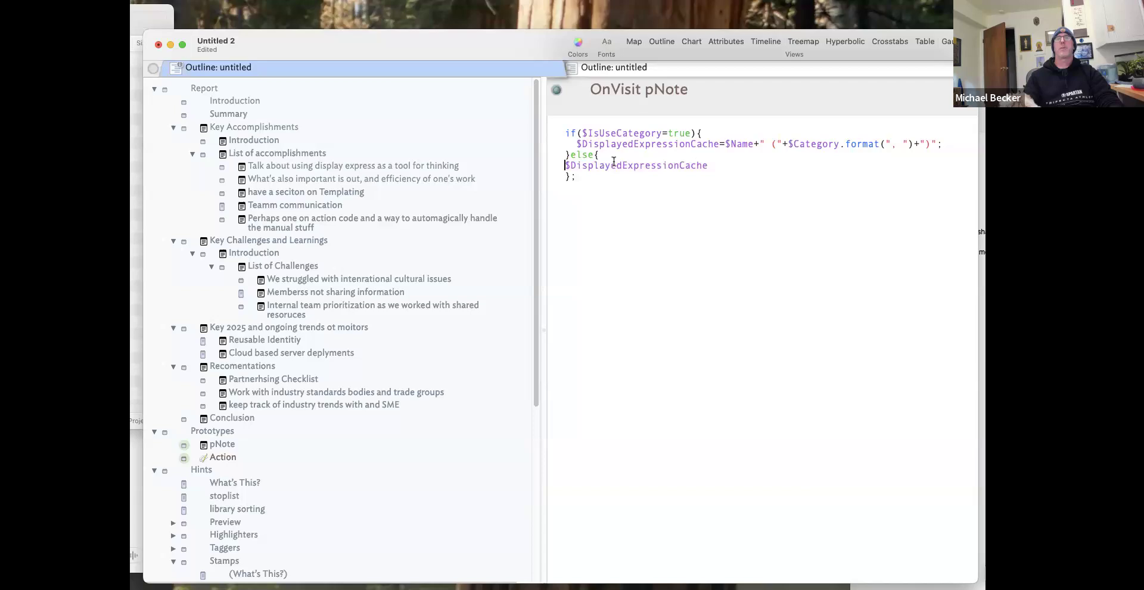
key("BackSpace")
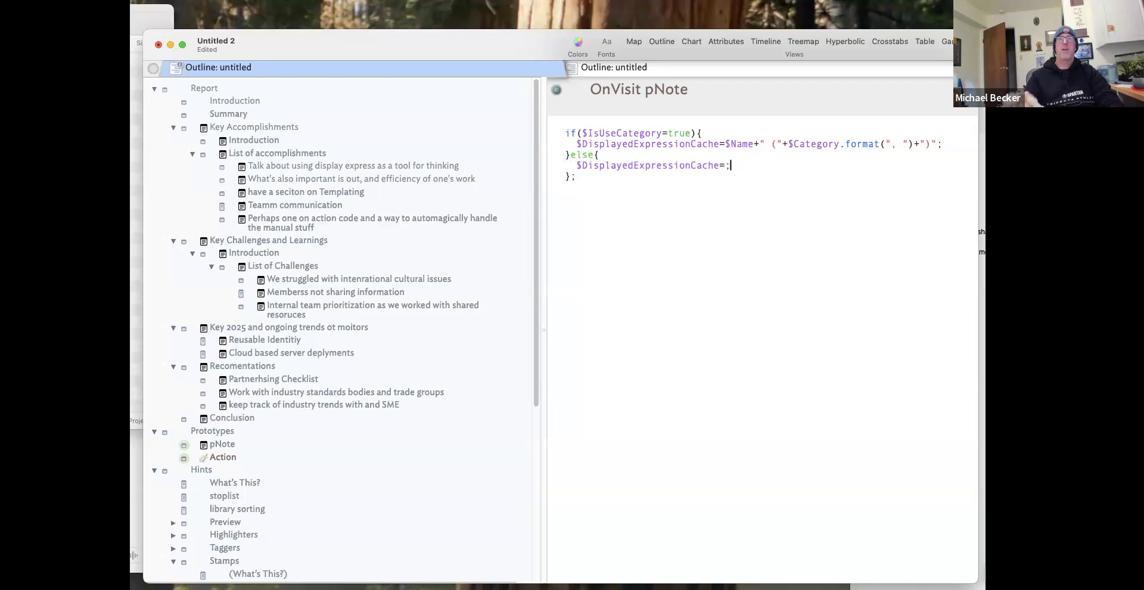
left_click(734, 220)
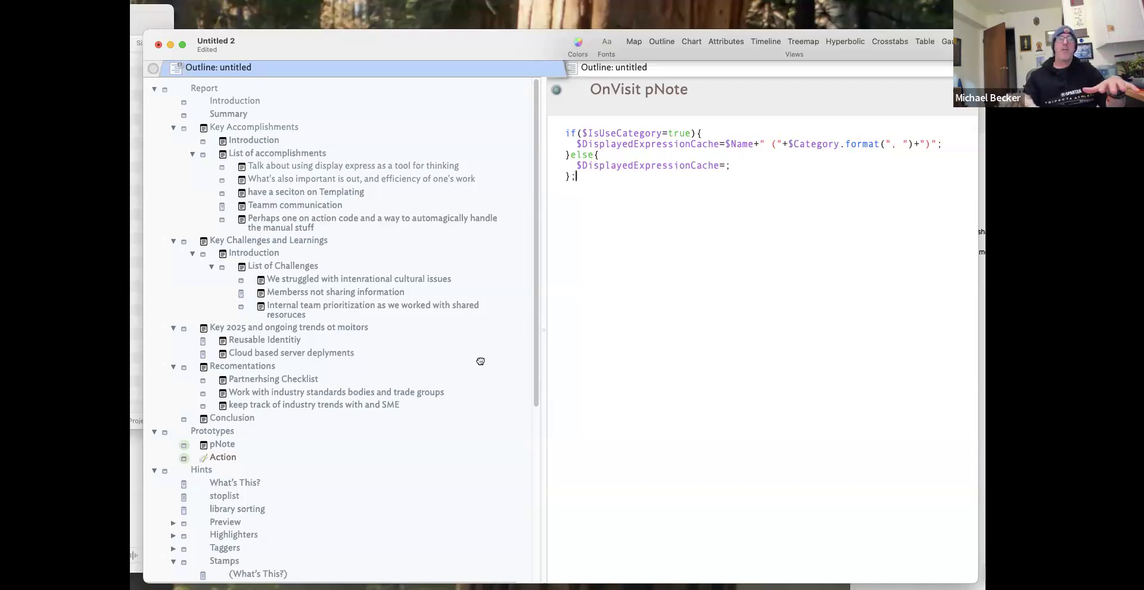
scroll(349, 374, "down", 5)
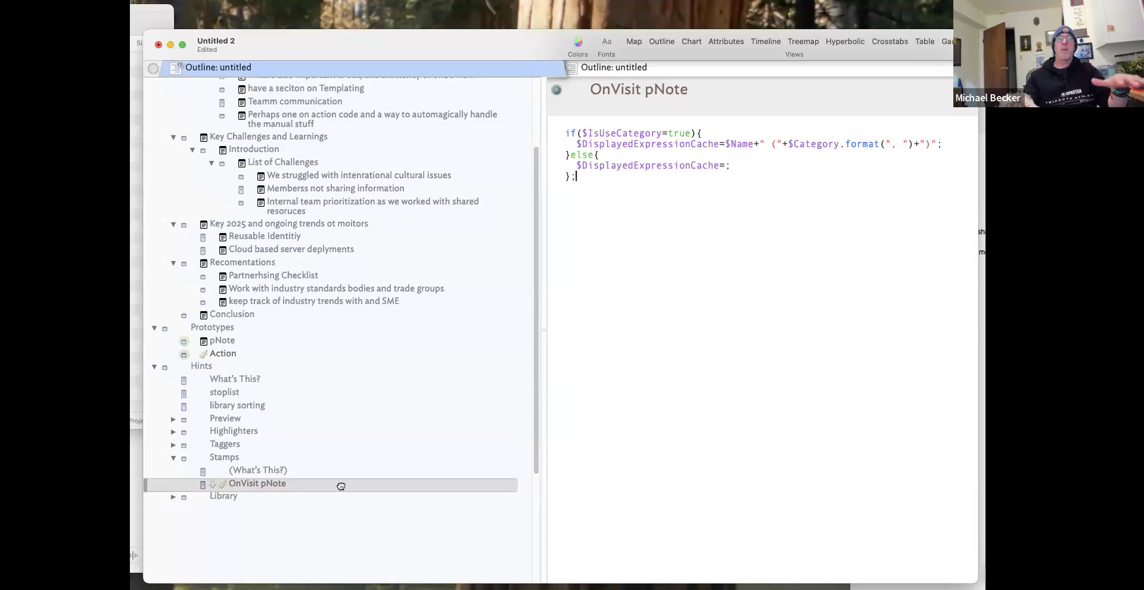
left_click(662, 87)
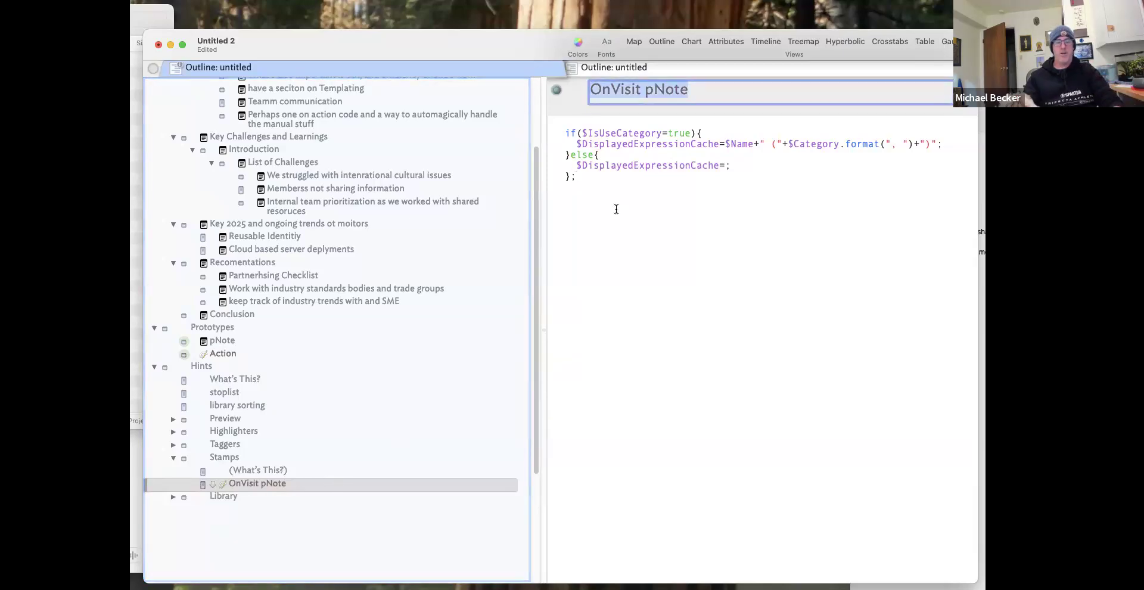
left_click(702, 358)
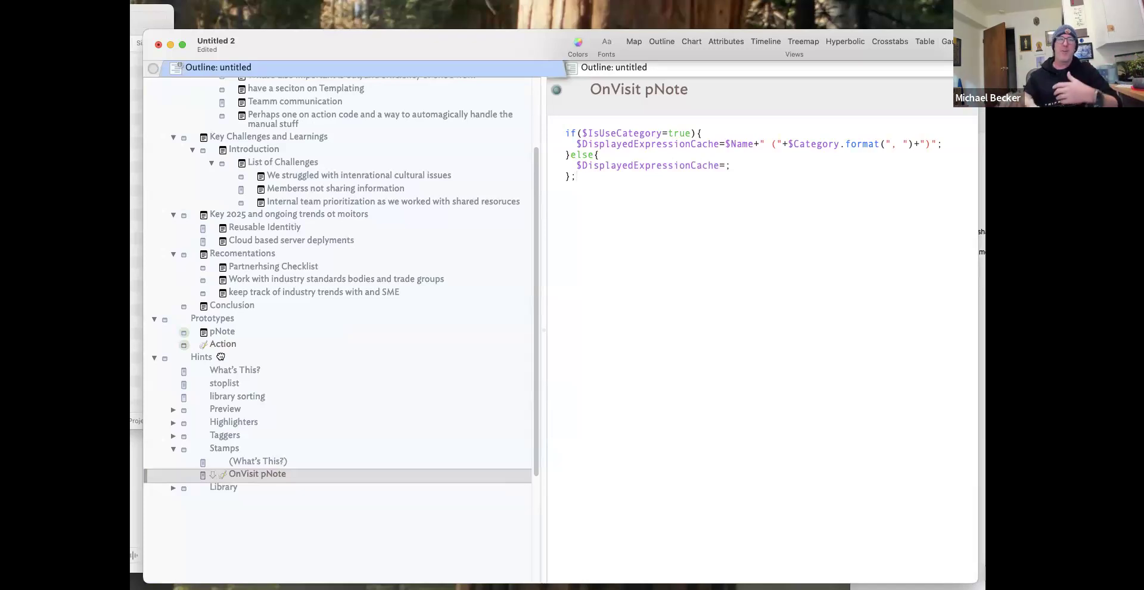
Select the pNote prototype and show its Quickstamp attribute editor in the Inspector.
left_click(230, 335)
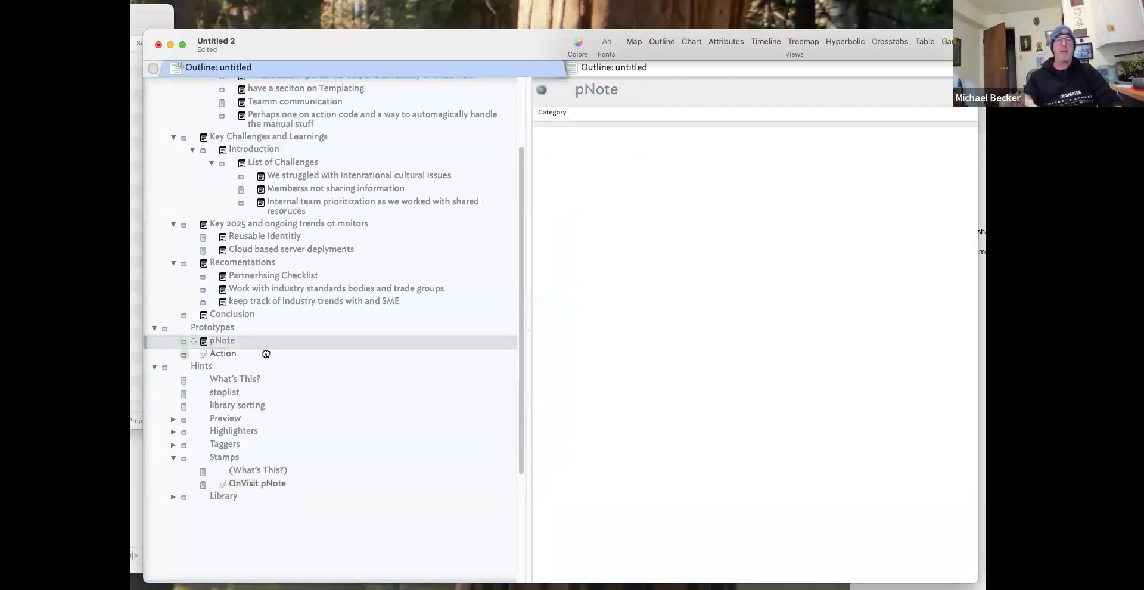
key("super+2")
left_click(447, 97)
left_click_drag(454, 150, 275, 121)
left_click(536, 98)
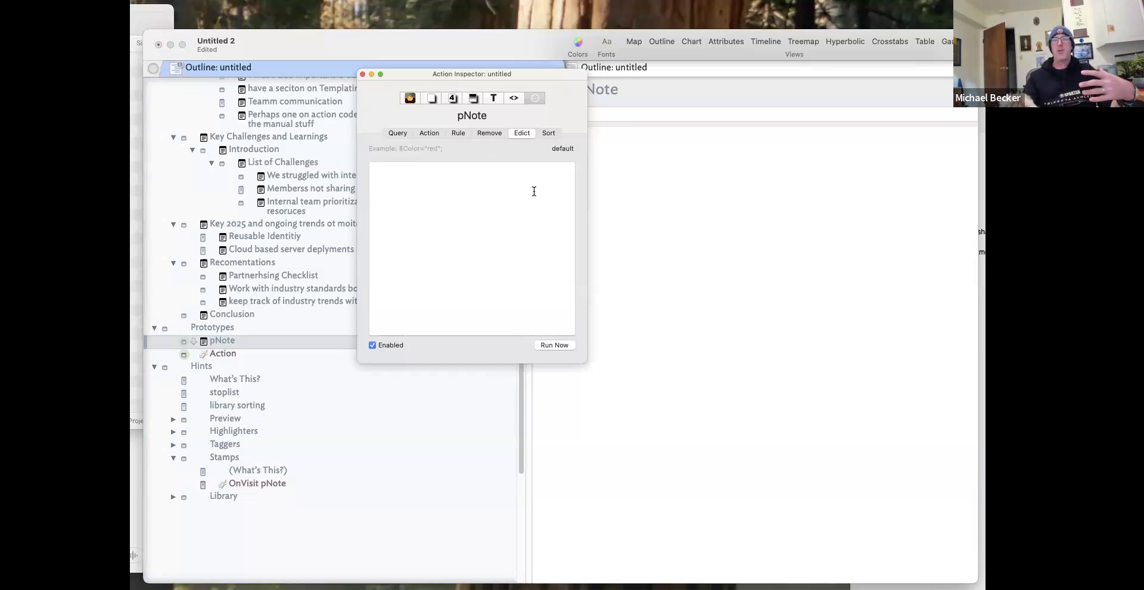
left_click(452, 99)
Set pNote's OnVisit attribute to stamp("OnVisit pNote"); and apply it.
double_click(463, 149)
type("On")
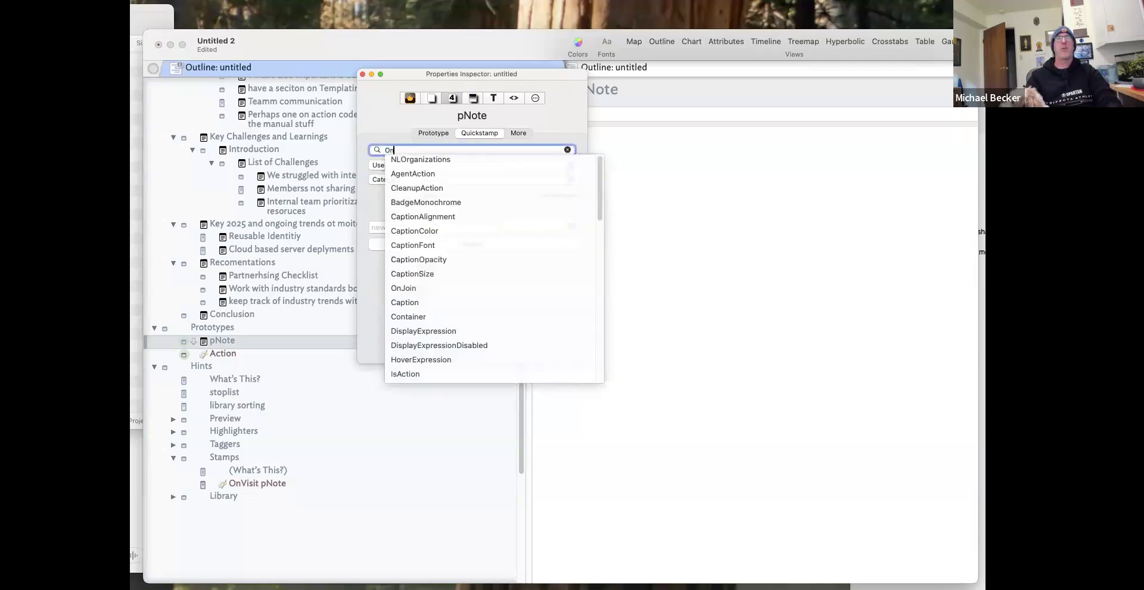
type("Visit")
left_click(405, 229)
type("st")
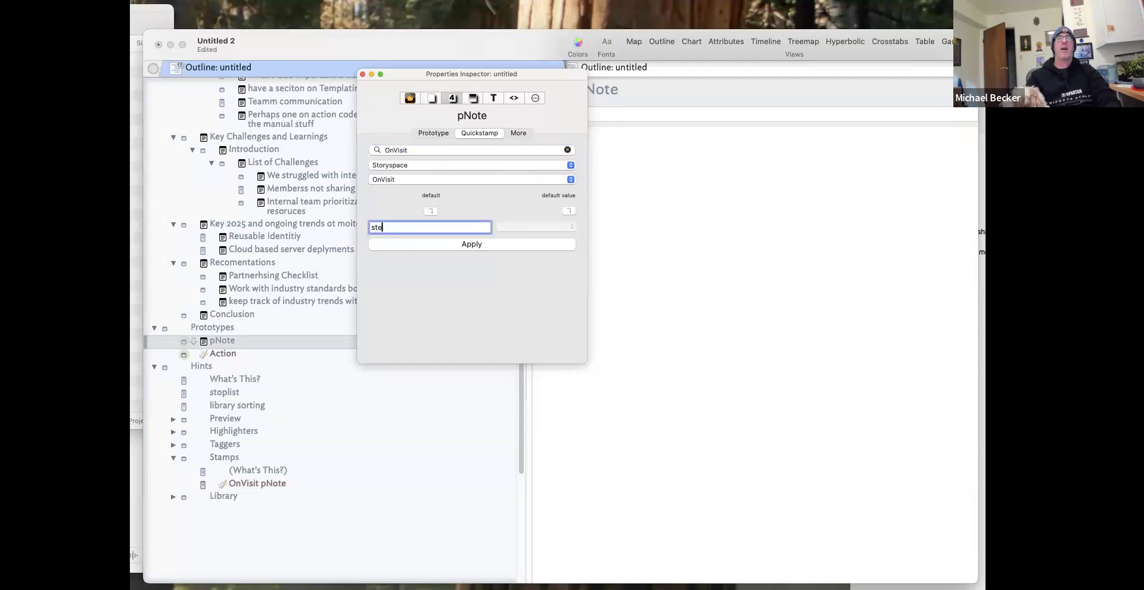
type("amp(:\"OnVisit pNote")
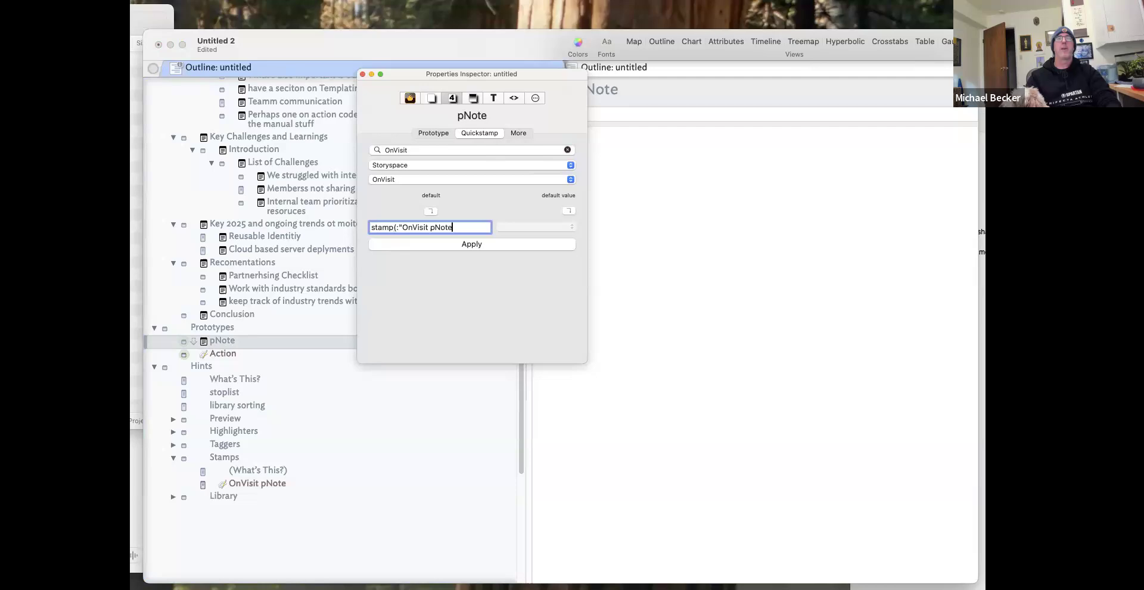
key("BackSpace")
key("BackSpace")
key("BackSpace")
key("BackSpace")
key("BackSpace")
key("BackSpace")
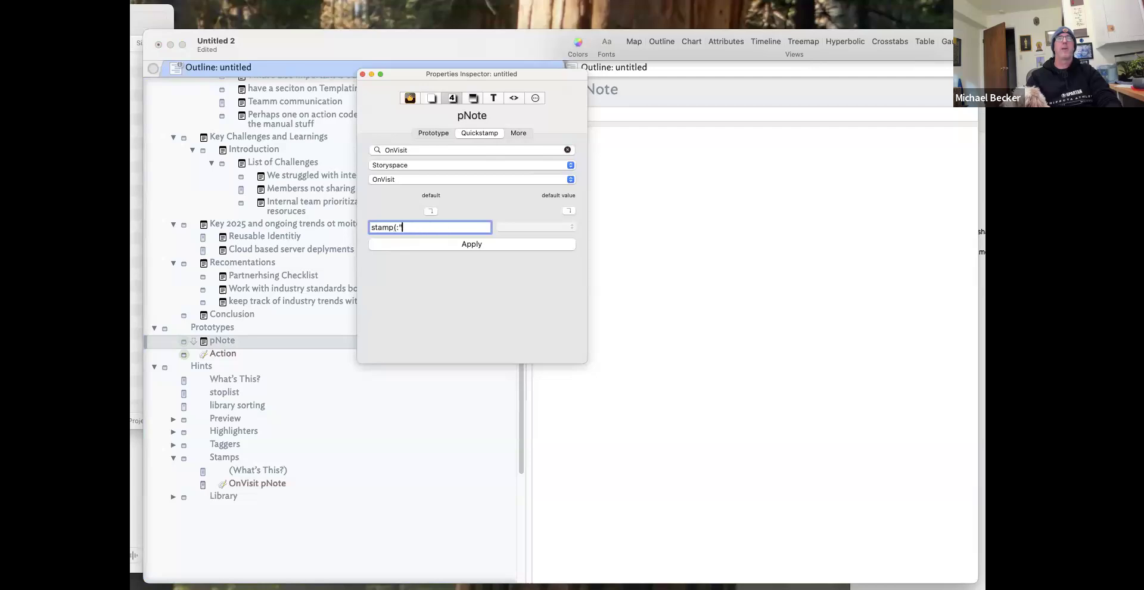
type("\"OnVisit pNote\");")
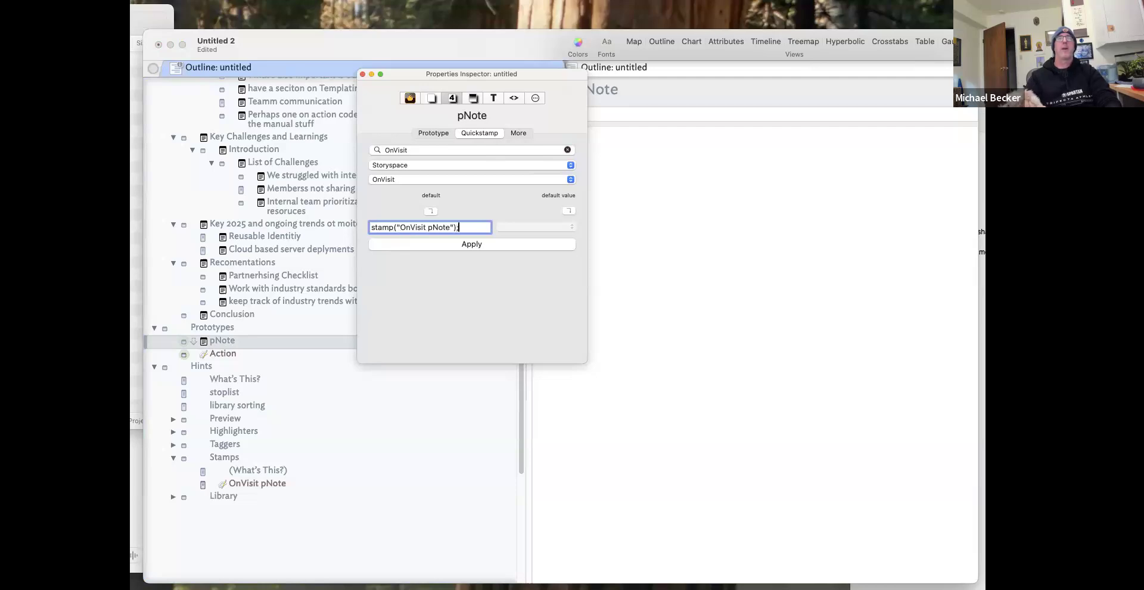
left_click(431, 247)
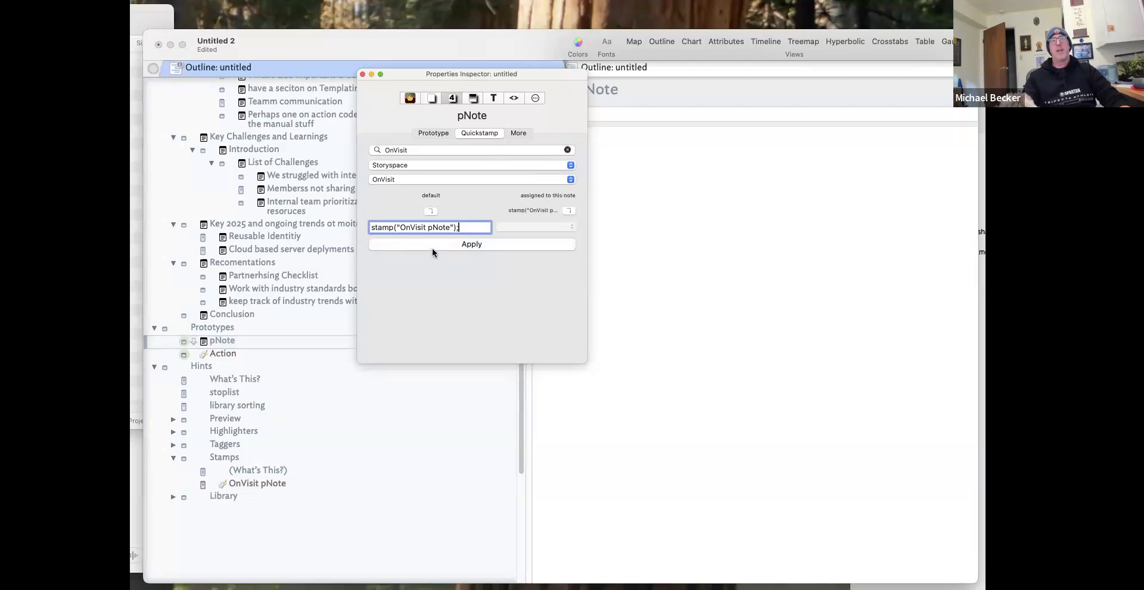
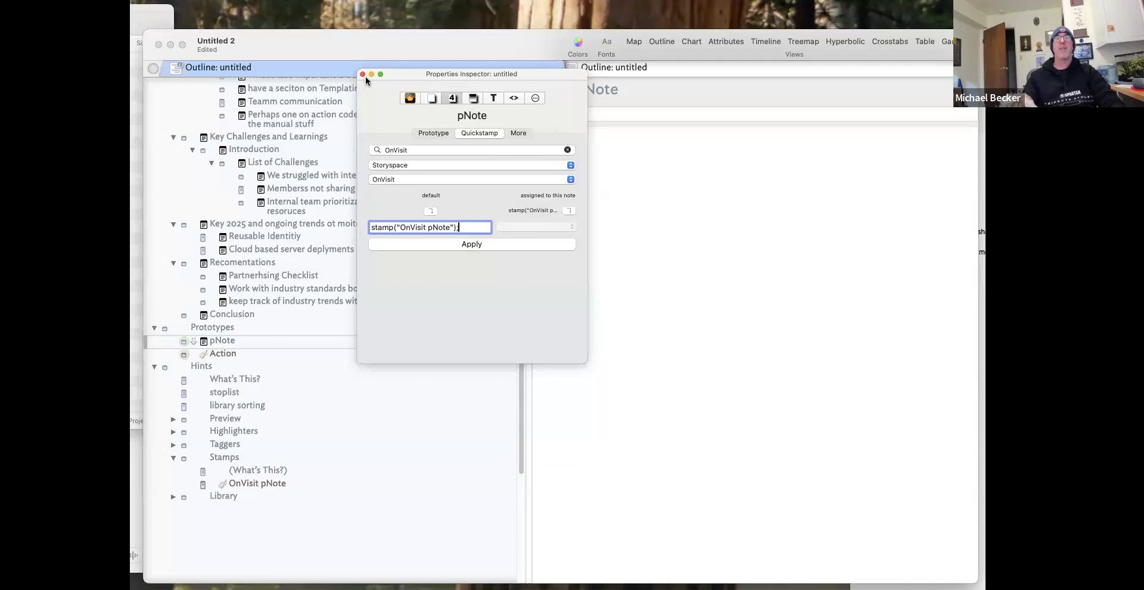
Remove the stray test characters after stamp("OnVisit pNote"); and apply the OnVisit action.
type("ahsfklhadsflkh")
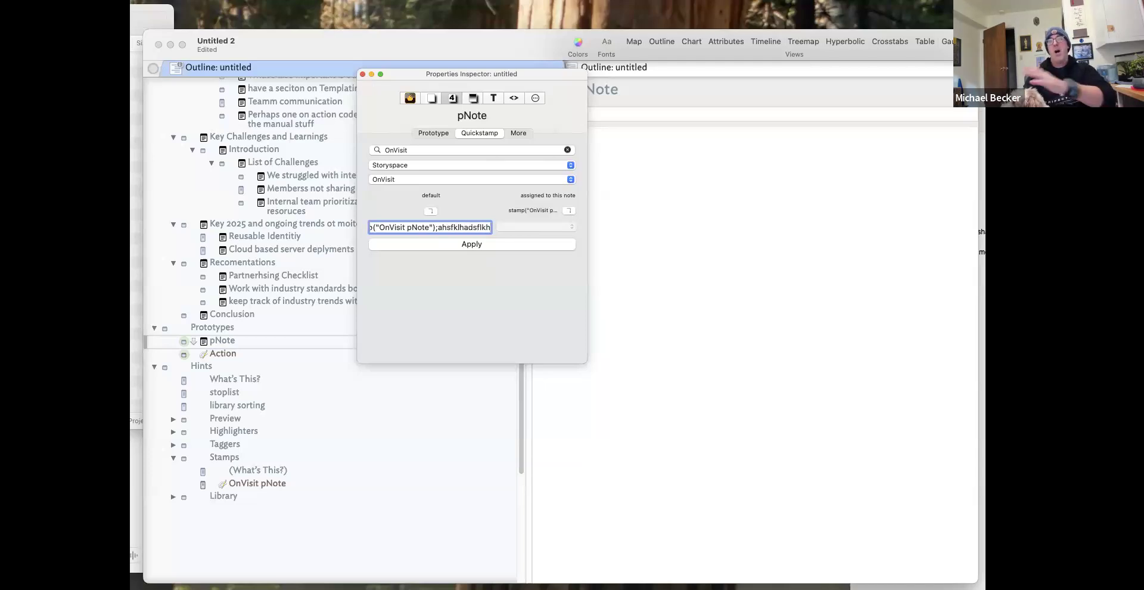
key("BackSpace")
key("BackSpace")
key("BackSpace")
key("BackSpace")
key("BackSpace")
key("BackSpace")
key("BackSpace")
key("BackSpace")
key("BackSpace")
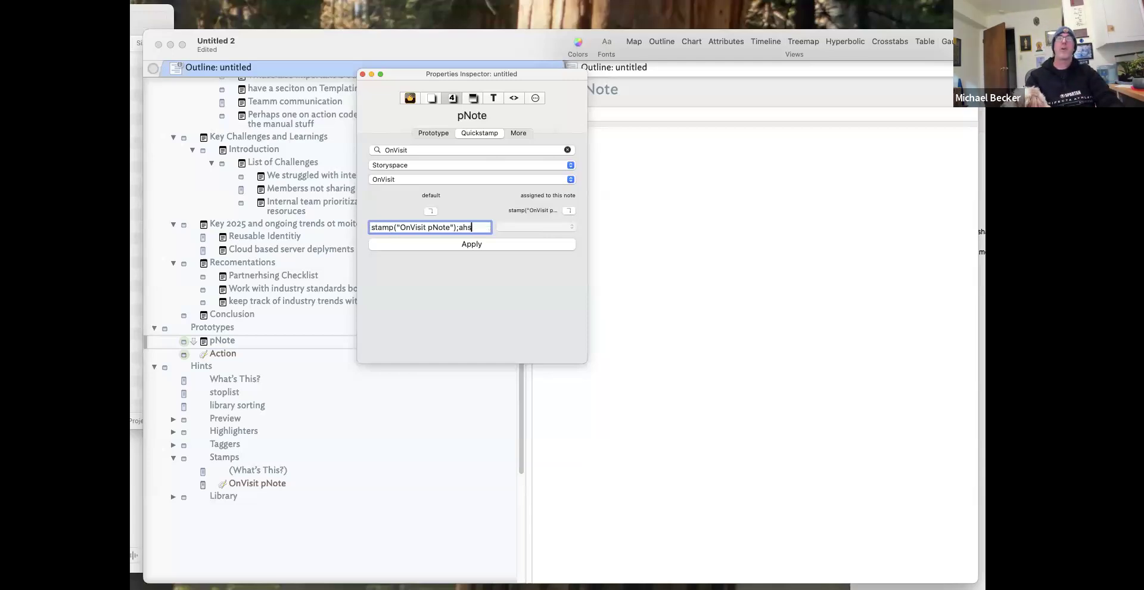
left_click(499, 244)
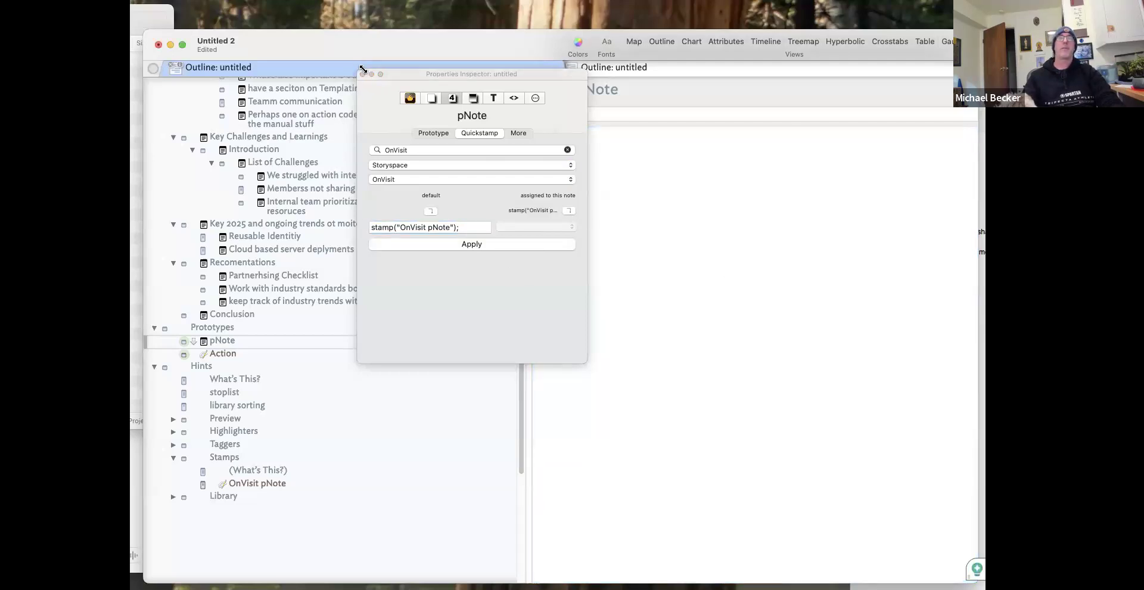
Assign the pNote prototype to the Summary and Introduction notes.
scroll(314, 328, "up", 4)
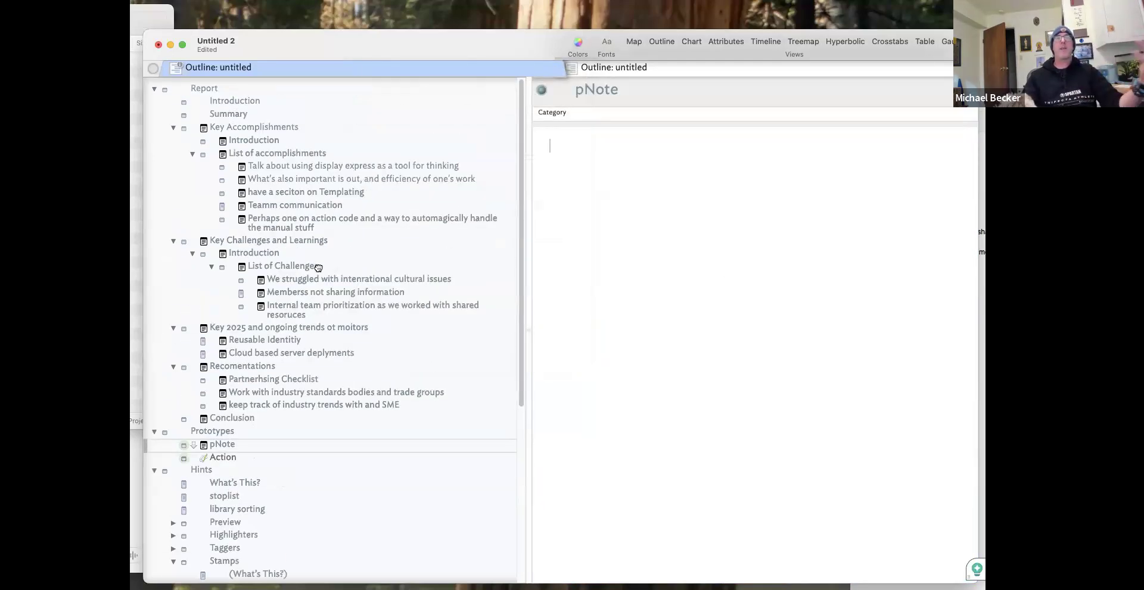
left_click(267, 166)
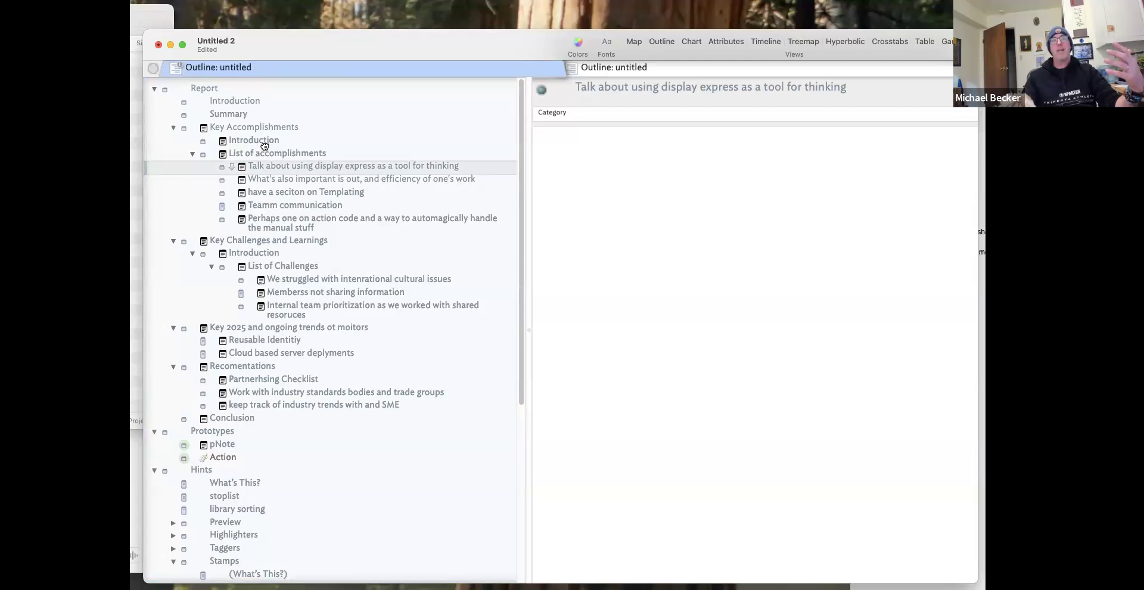
left_click(256, 111)
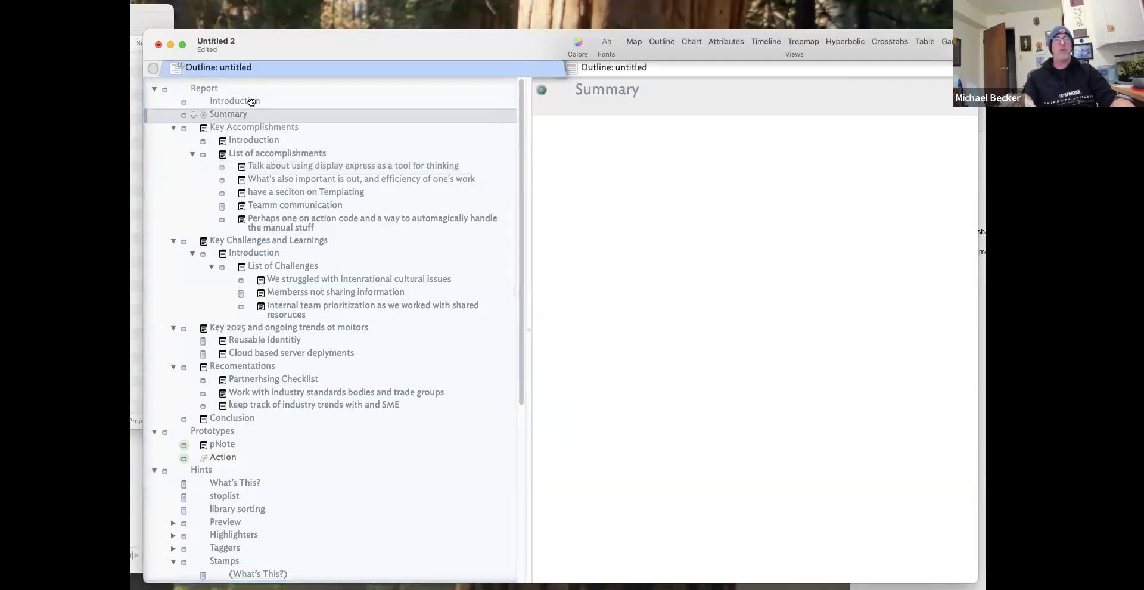
left_click(250, 99, "shift")
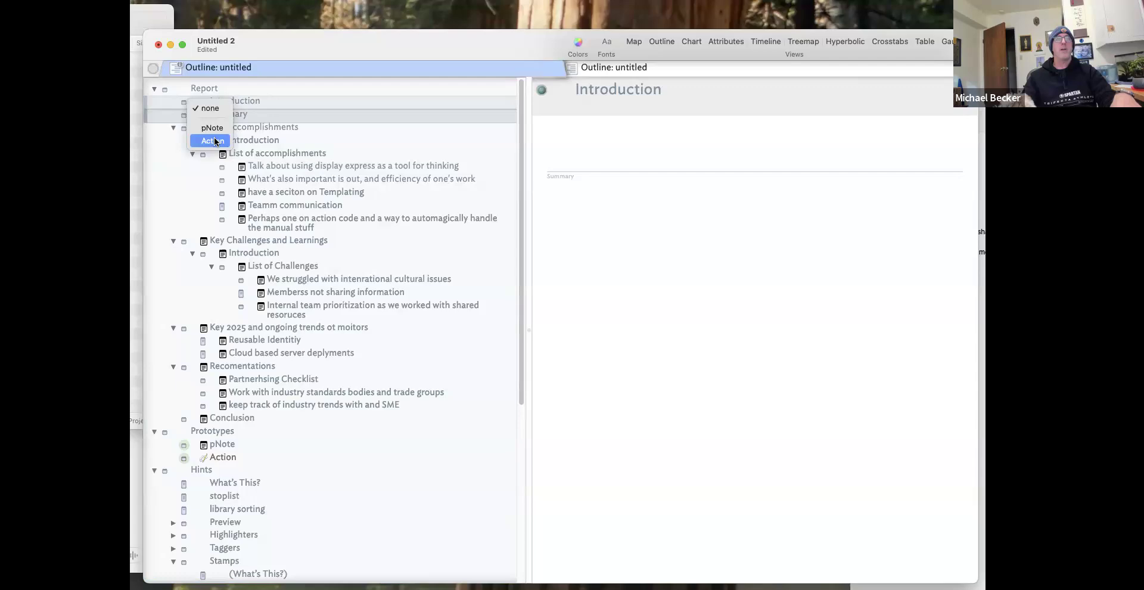
left_click(190, 108)
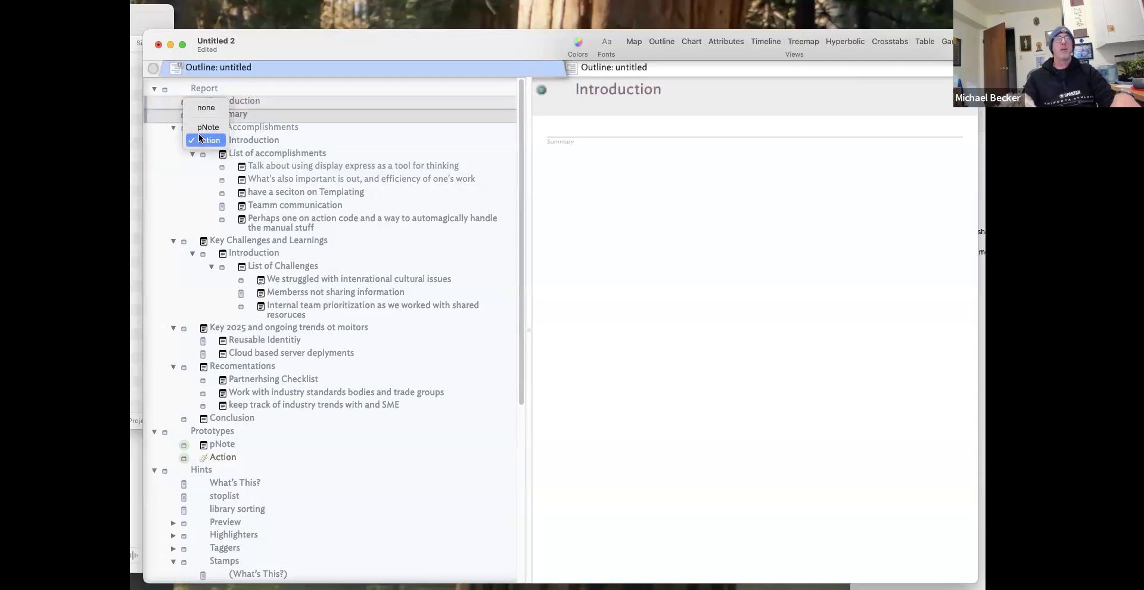
left_click(203, 130)
Widen the outline pane so long note titles fit on one line, then review the notes.
left_click_drag(272, 167, 273, 127)
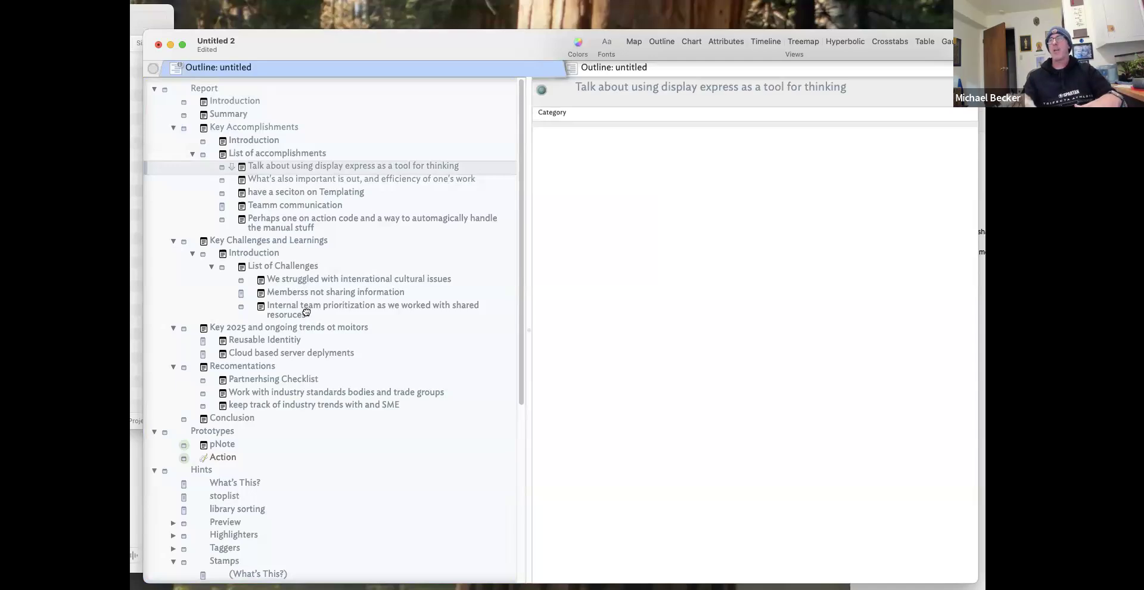
left_click_drag(532, 239, 629, 252)
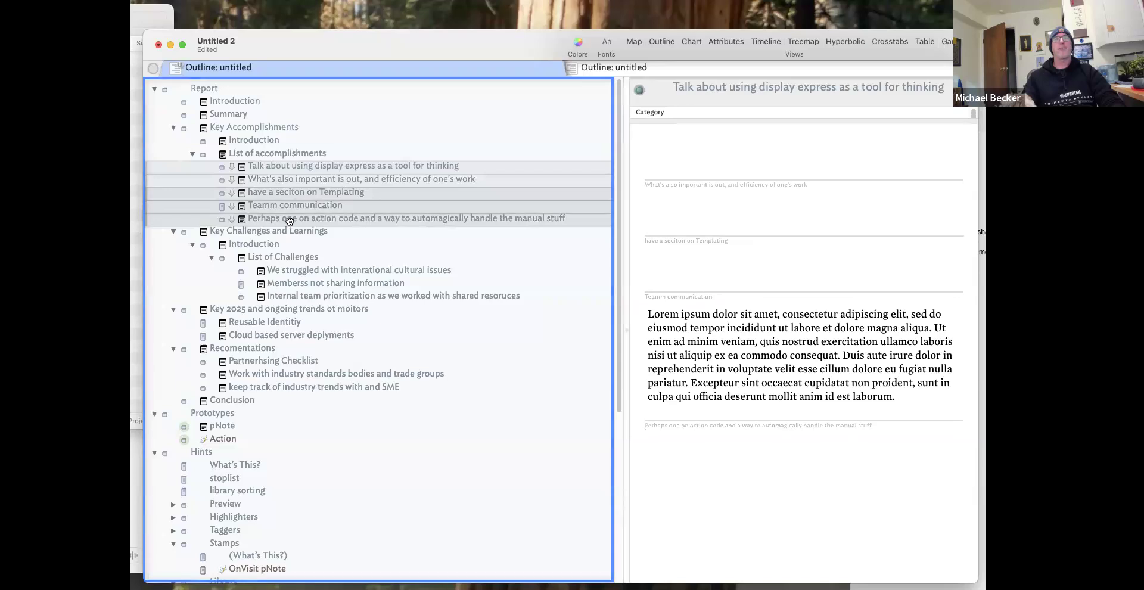
left_click(271, 219, "shift")
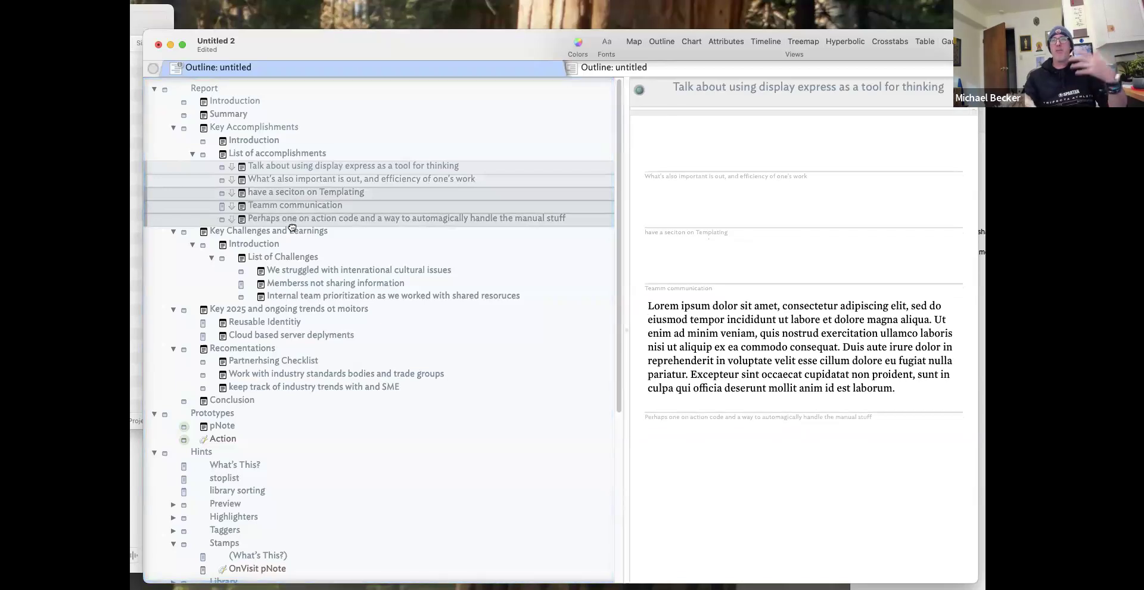
left_click(320, 129)
left_click(466, 166)
left_click(432, 192)
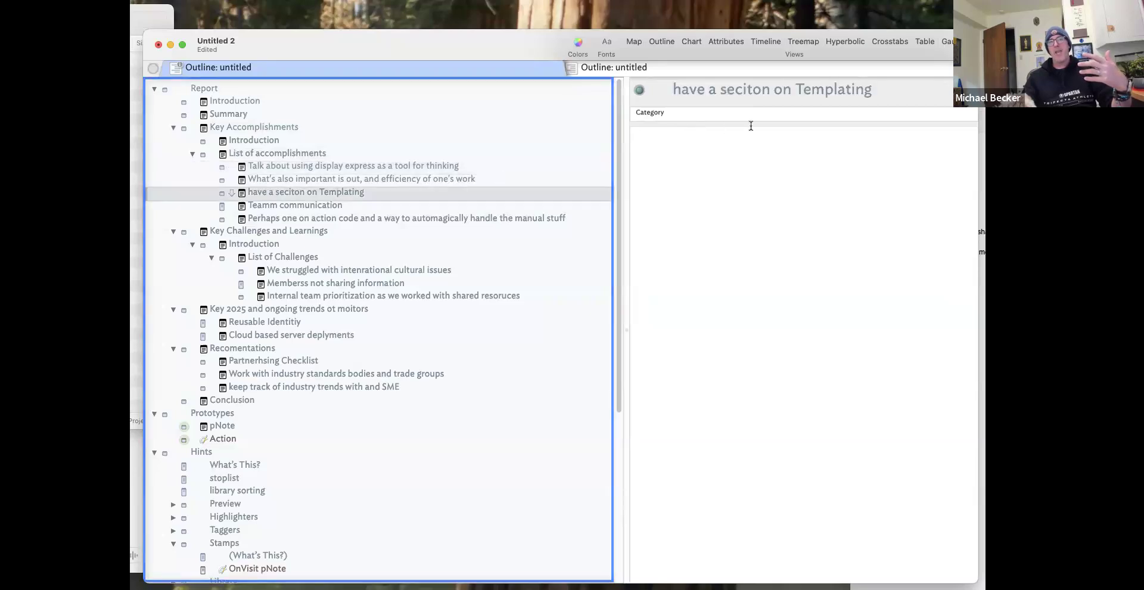
left_click(447, 218)
left_click(457, 167)
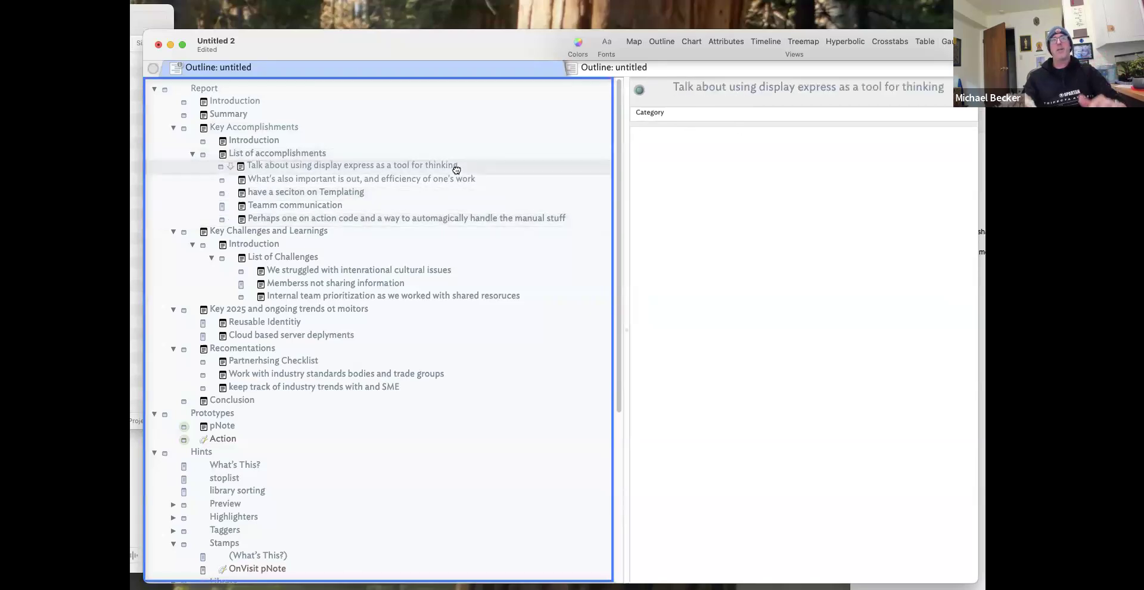
Set the display-express note's Category to Cat 1;Cat 2.
left_click(770, 112)
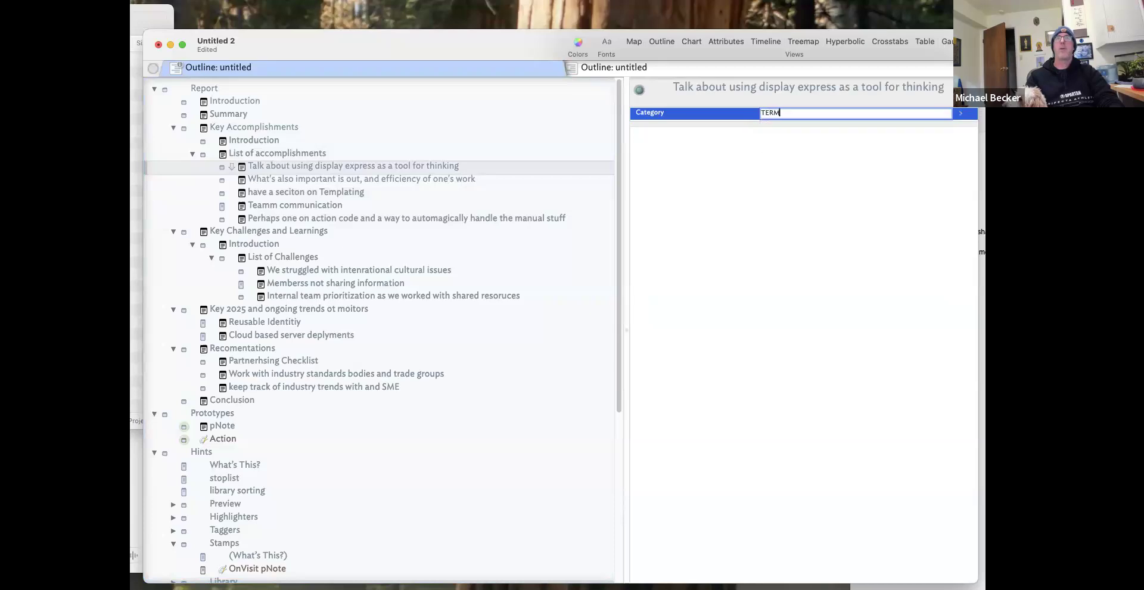
type("c")
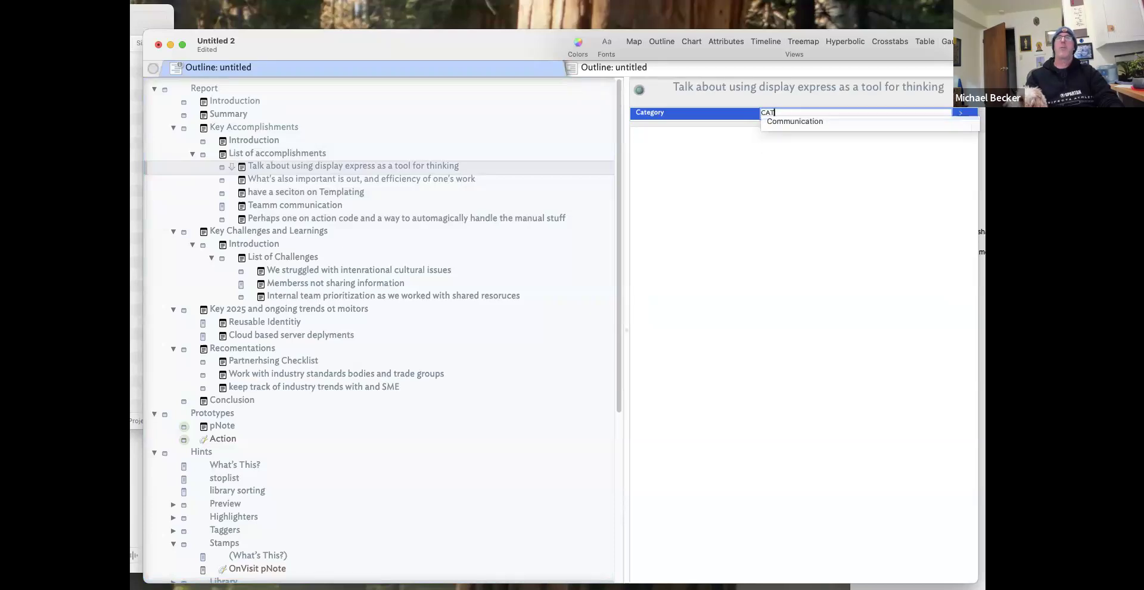
key("BackSpace")
type("Cat 1")
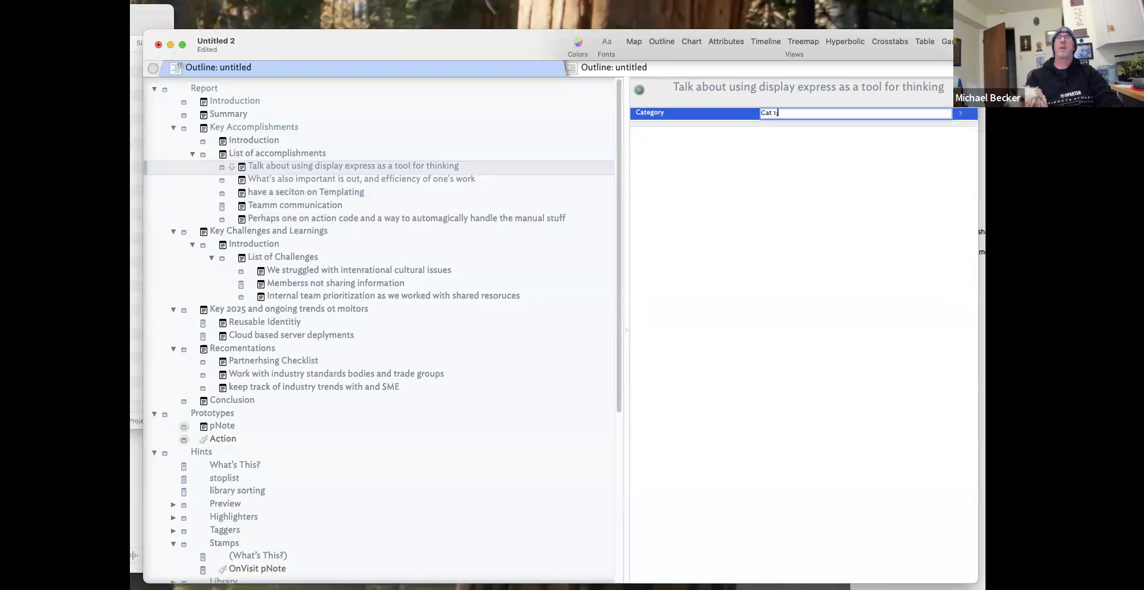
type(";Cat 2")
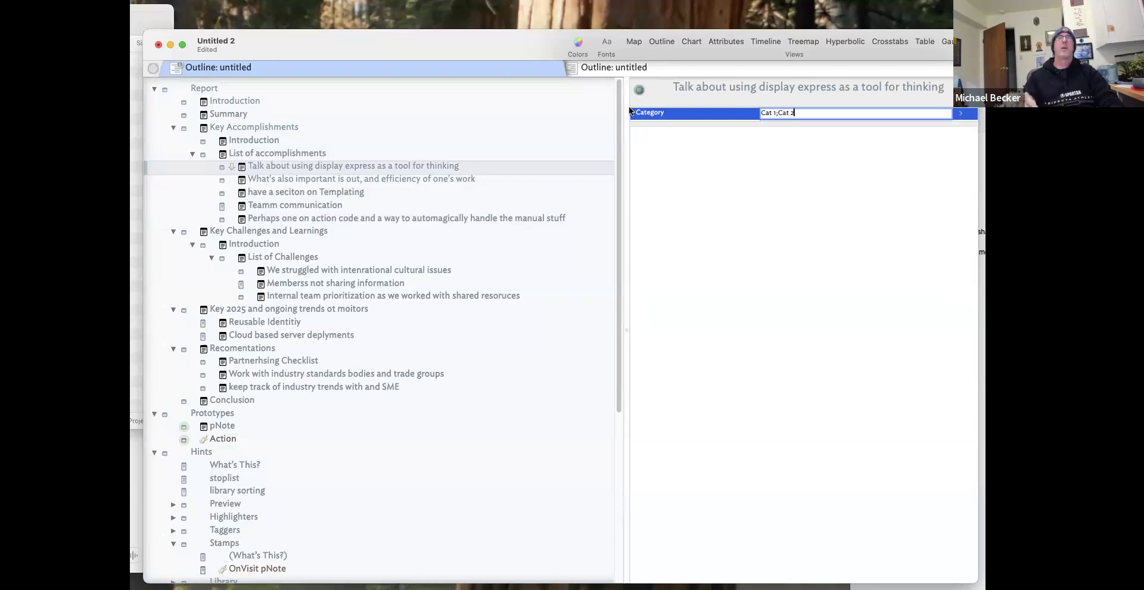
left_click(486, 179)
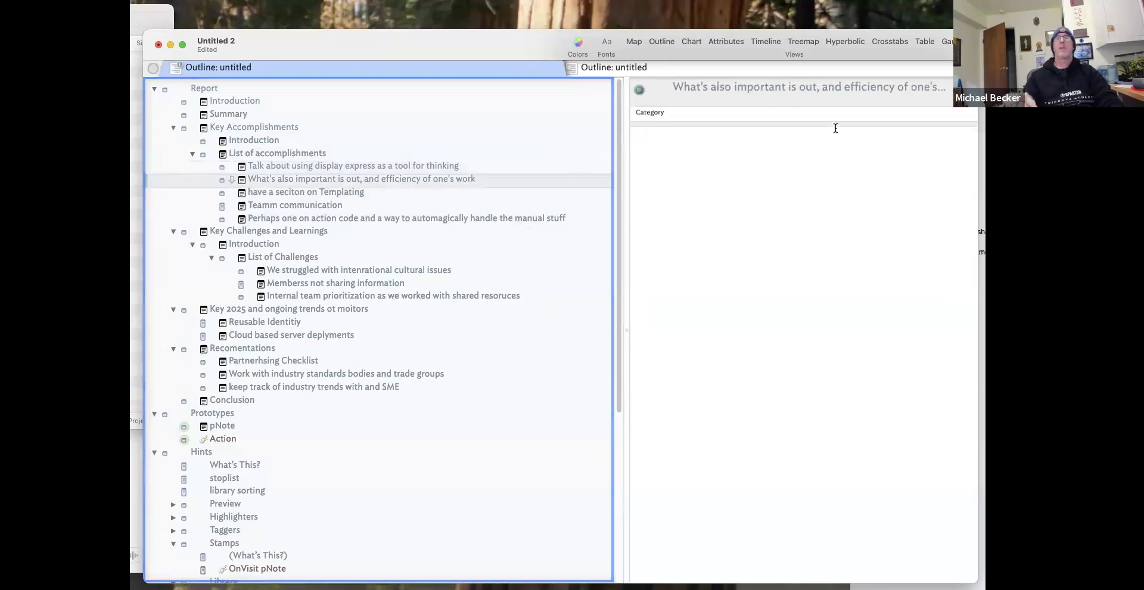
left_click(802, 114)
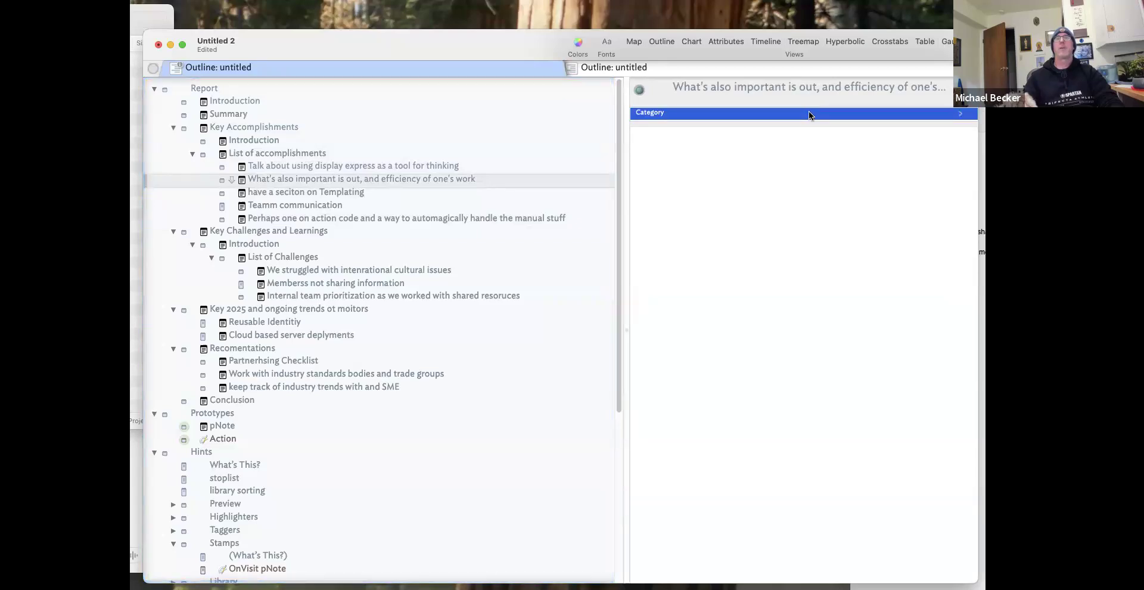
left_click(425, 165)
left_click(432, 179)
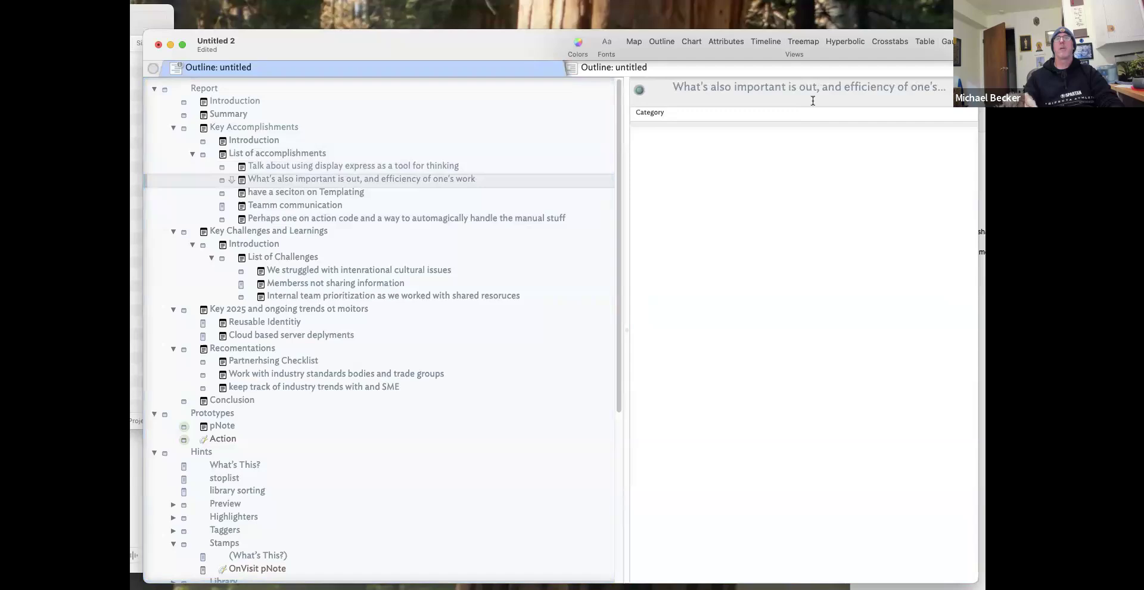
Give the What's also important note Category Cat 1 and the Templating note Cat 3.
left_click(784, 118)
type("Cat 1")
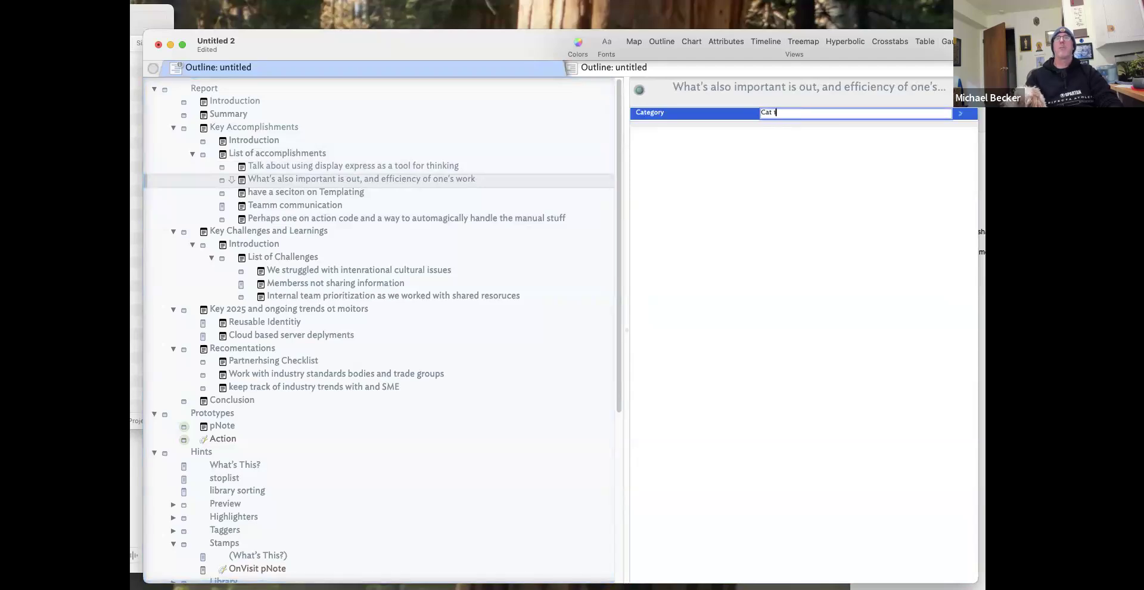
key("Return")
left_click(390, 203)
left_click(401, 192)
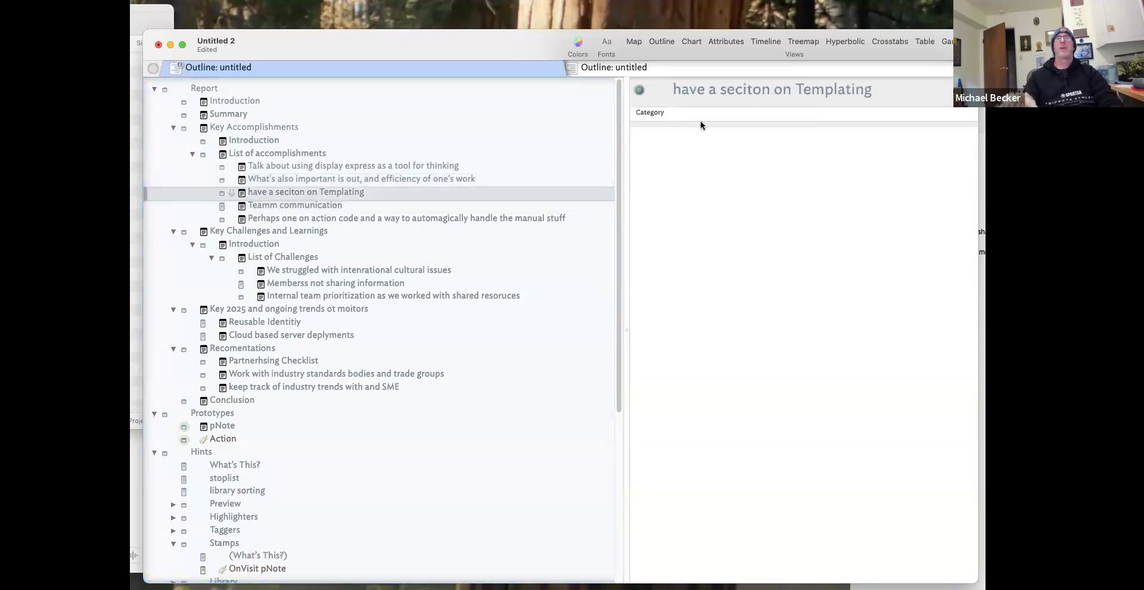
left_click(762, 113)
type("Cat 3")
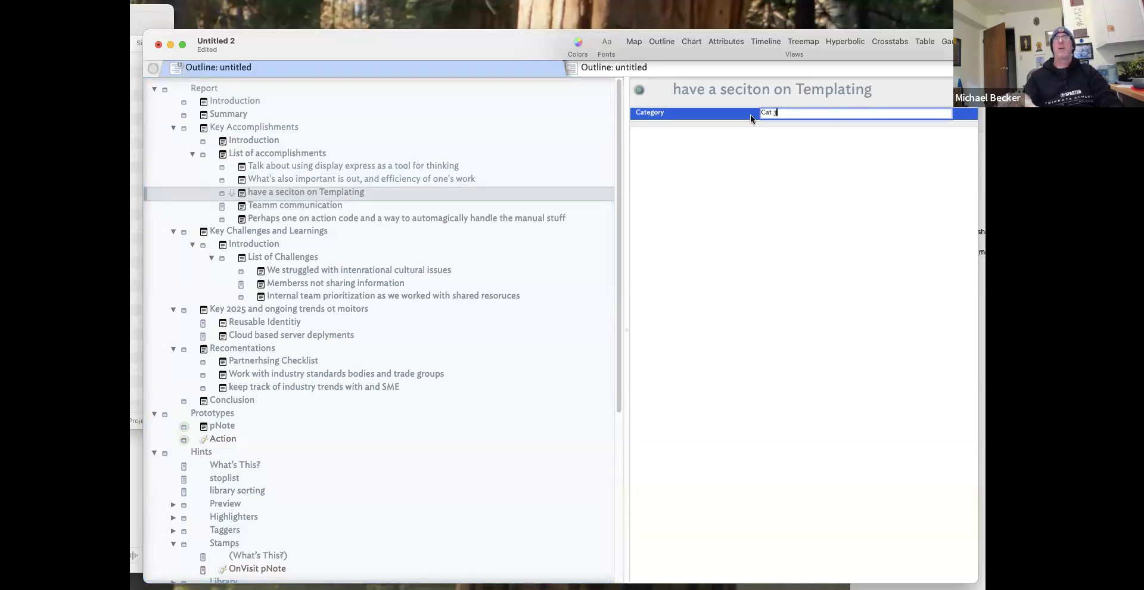
left_click(680, 212)
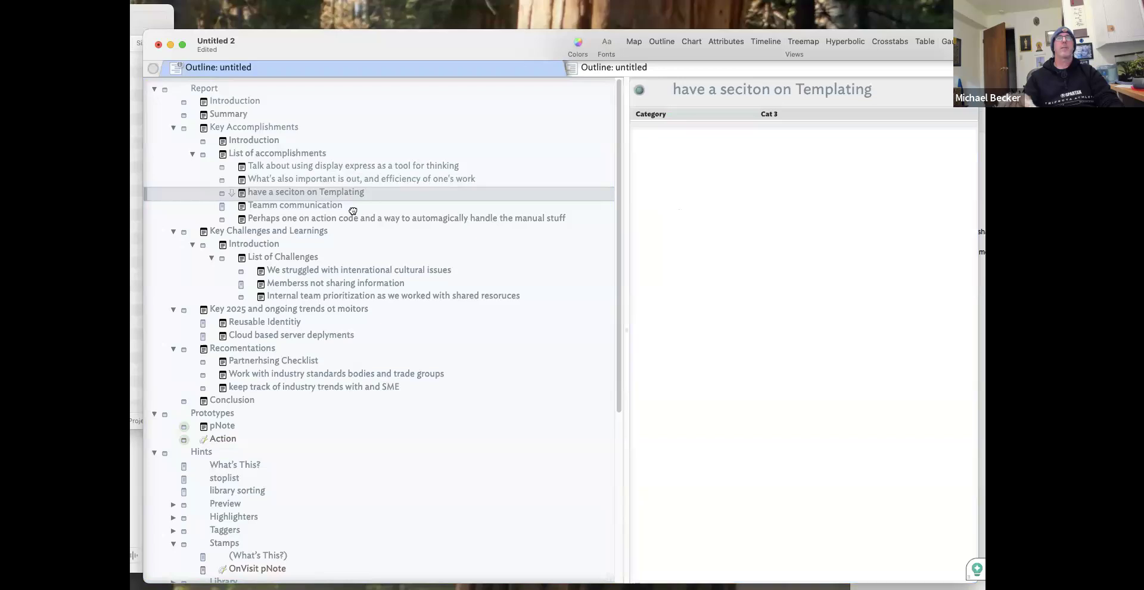
Set the We struggled with cultural issues note's Category to Cat 3.
key("Down")
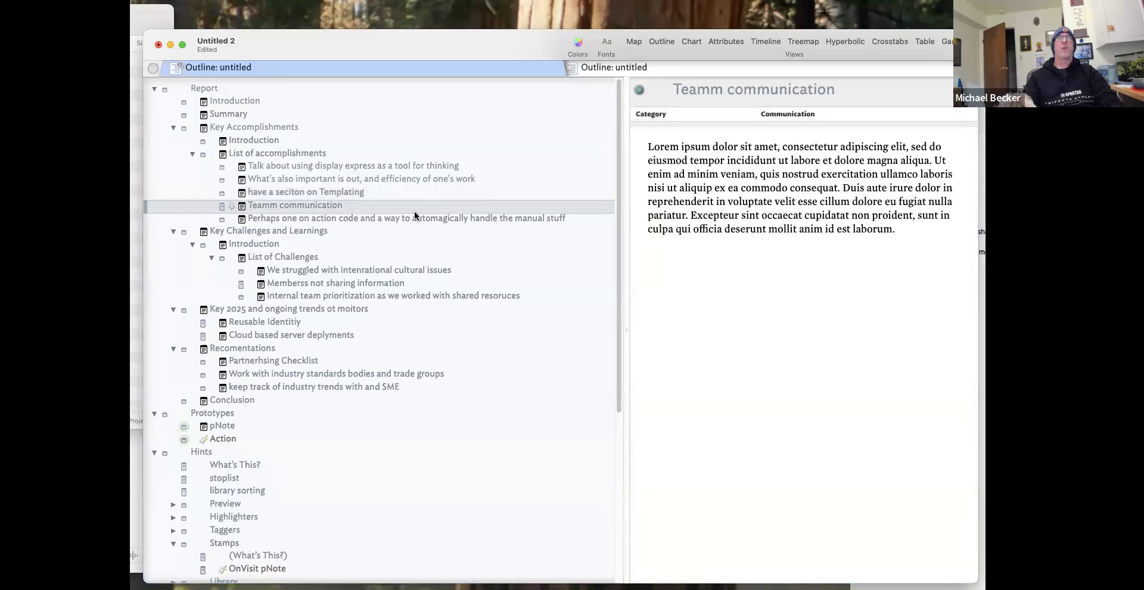
left_click(415, 215)
left_click(311, 257)
left_click(345, 270)
left_click(797, 113)
type("Cat 3")
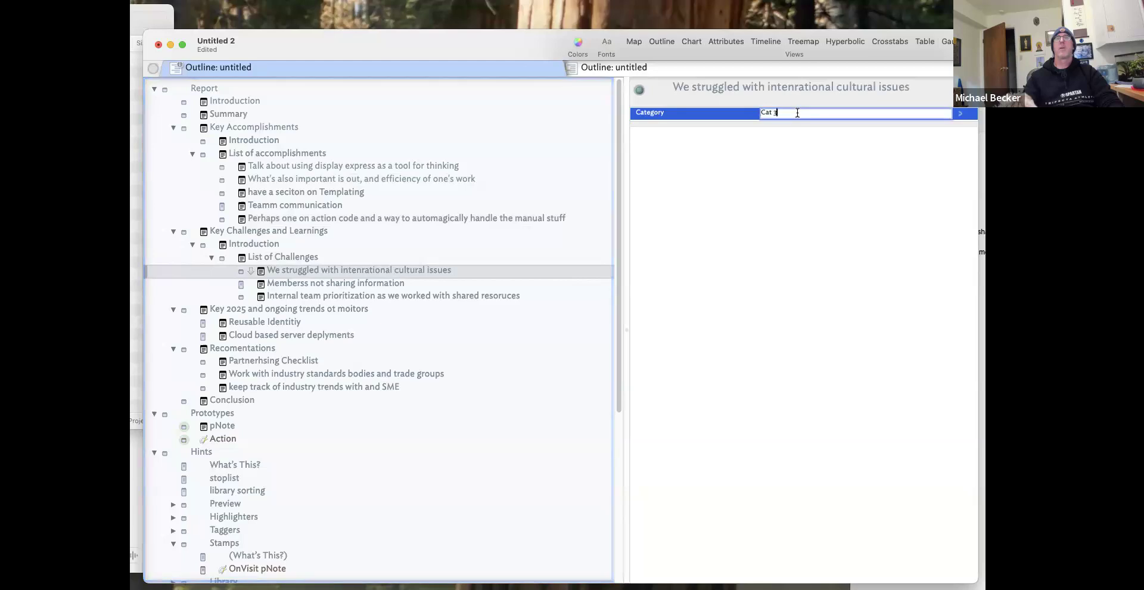
left_click(397, 285)
Set the Internal team prioritization note's Category to Cat 4.
left_click(357, 298)
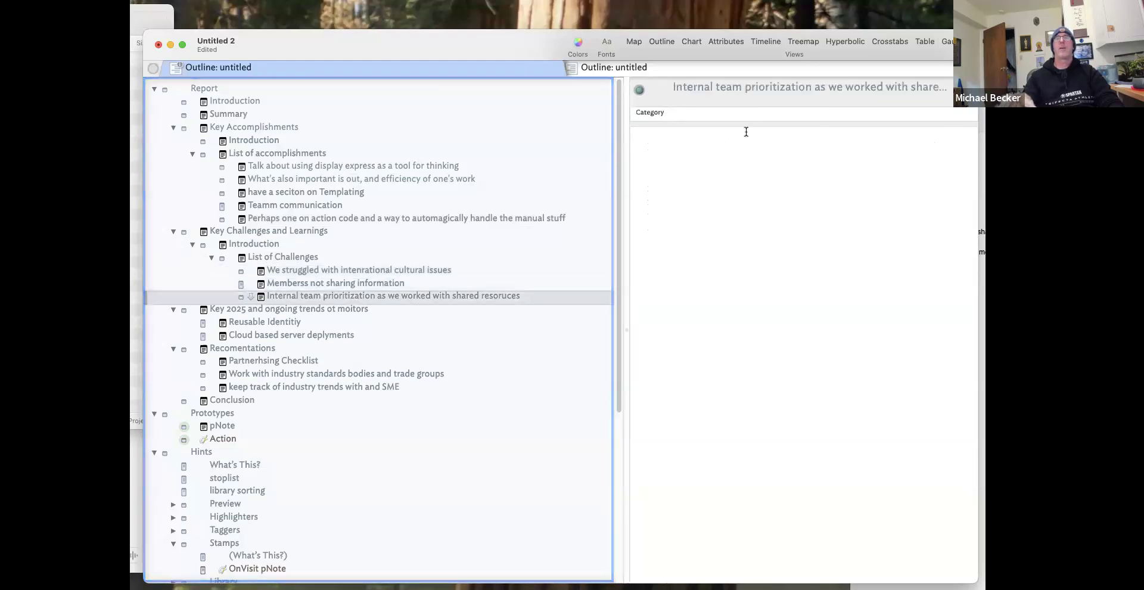
left_click(753, 112)
type("Cat 3=")
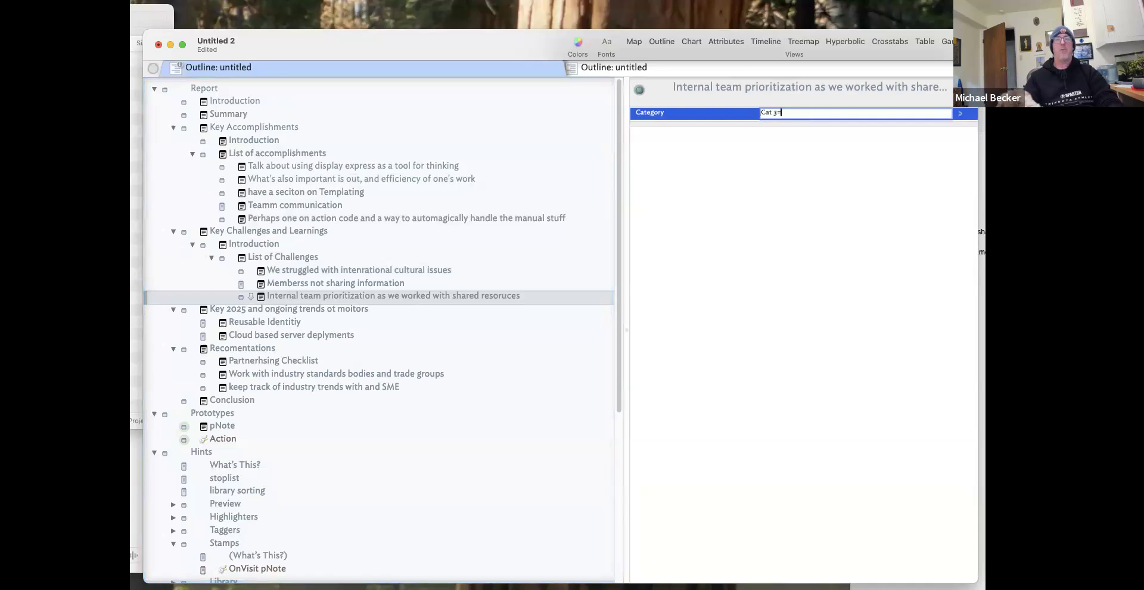
key("Return")
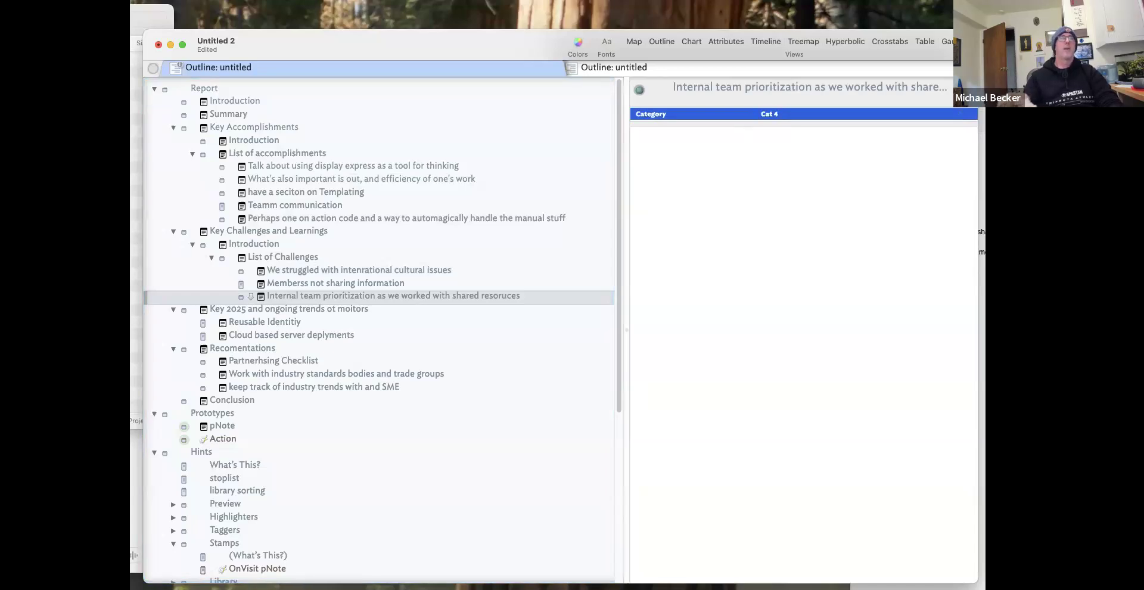
left_click(812, 324)
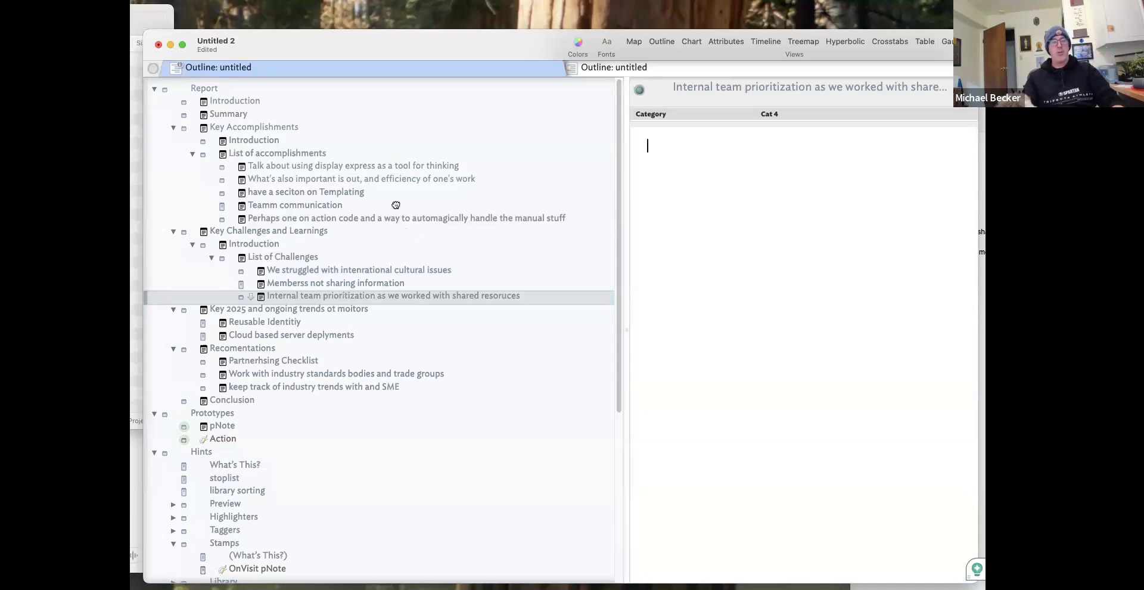
key("super+1")
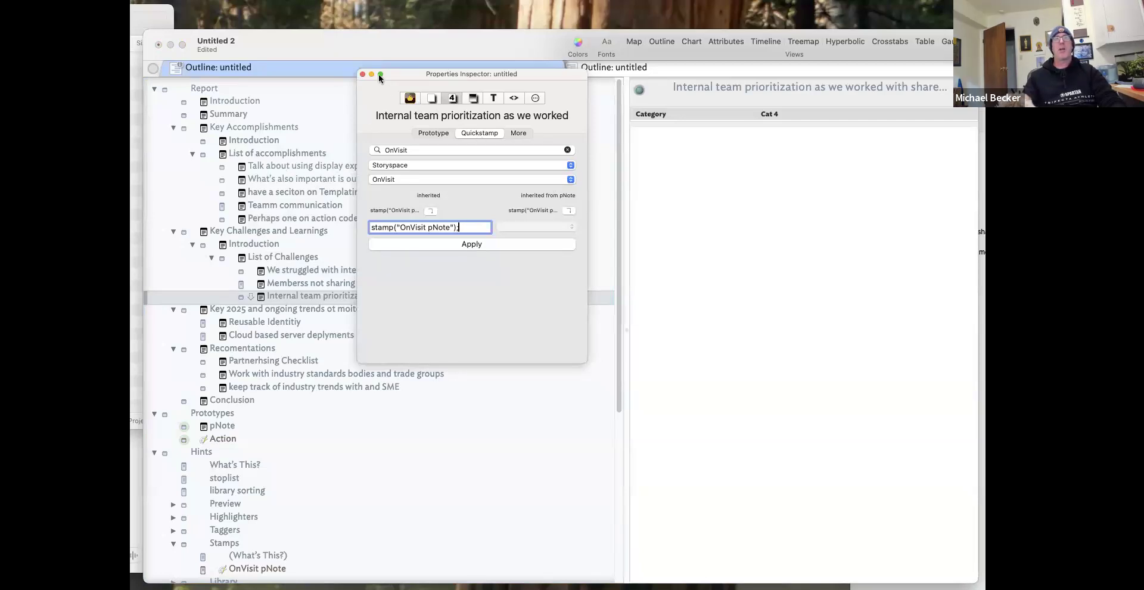
Stamp IsUseCategory true on the five accomplishment notes.
left_click(296, 171)
left_click(280, 218, "shift")
double_click(411, 150)
type("Is")
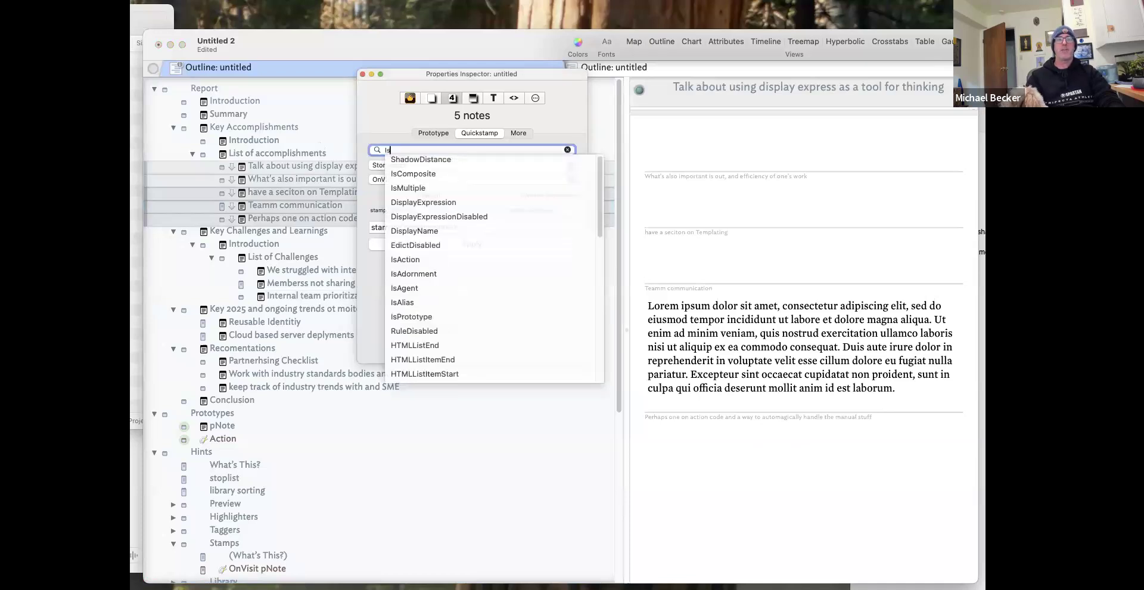
type("Us")
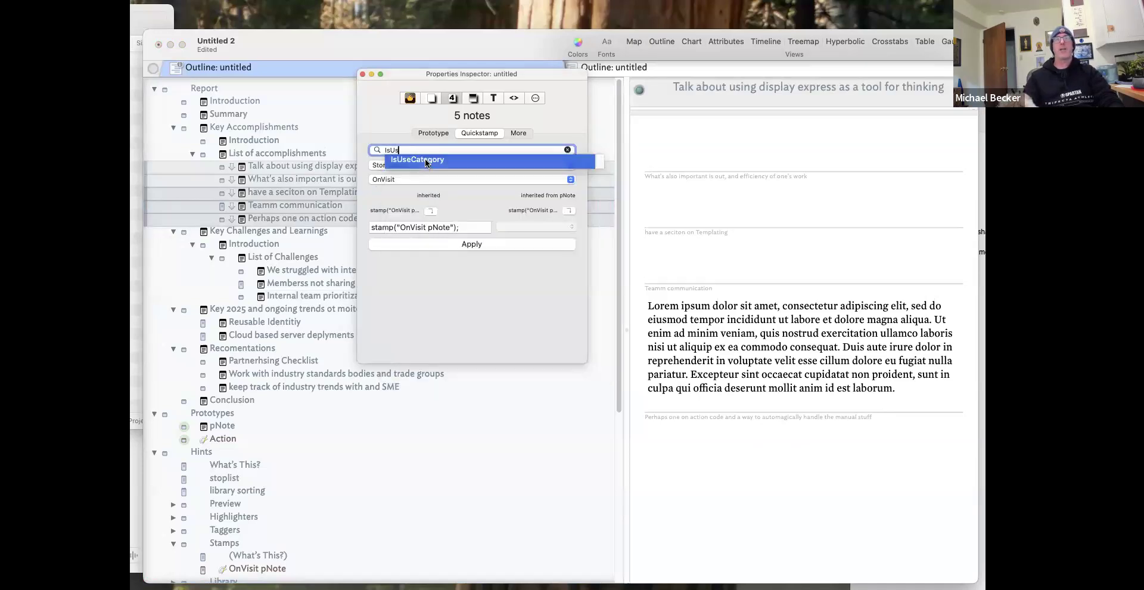
key("Return")
left_click(390, 224)
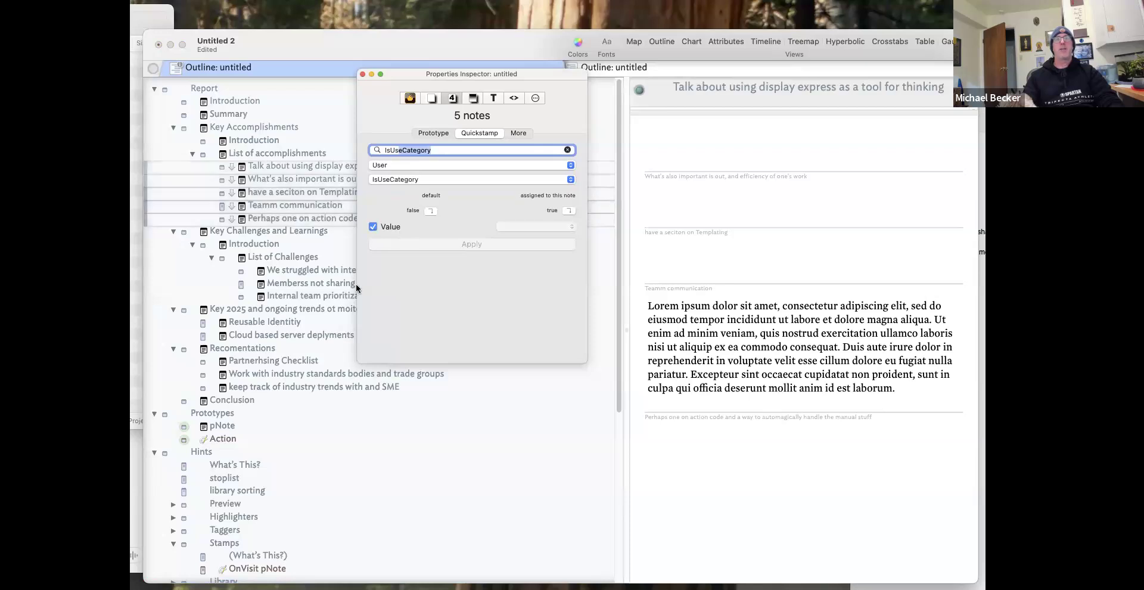
left_click(279, 283)
Stamp IsUseCategory true on the three challenge notes.
left_click(281, 271)
left_click(287, 284, "super")
left_click(292, 296, "super")
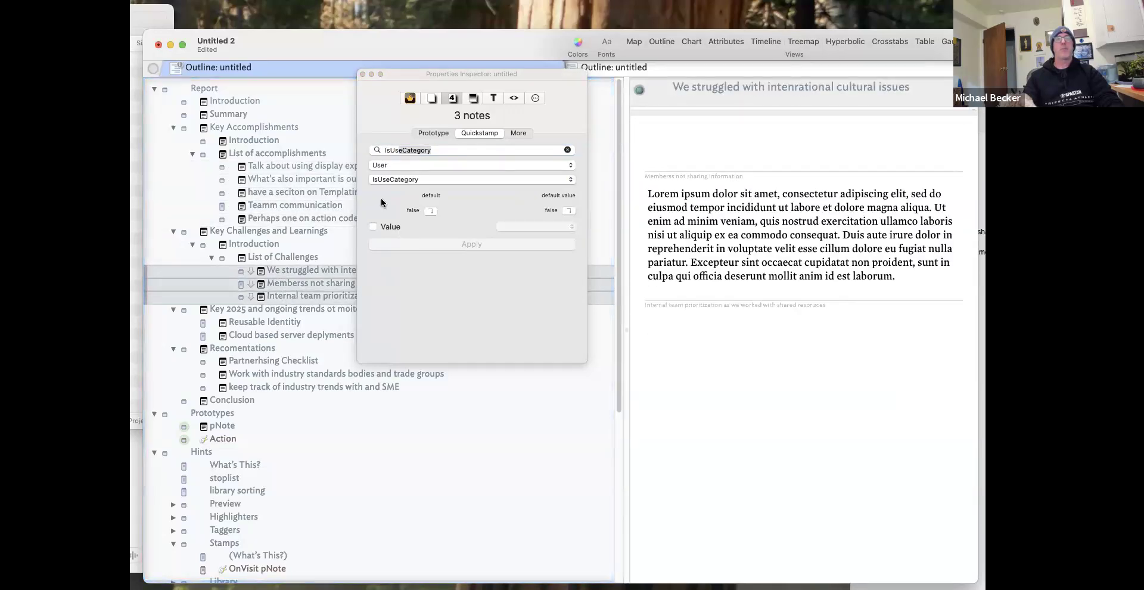
left_click(373, 227)
left_click_drag(405, 75, 784, 189)
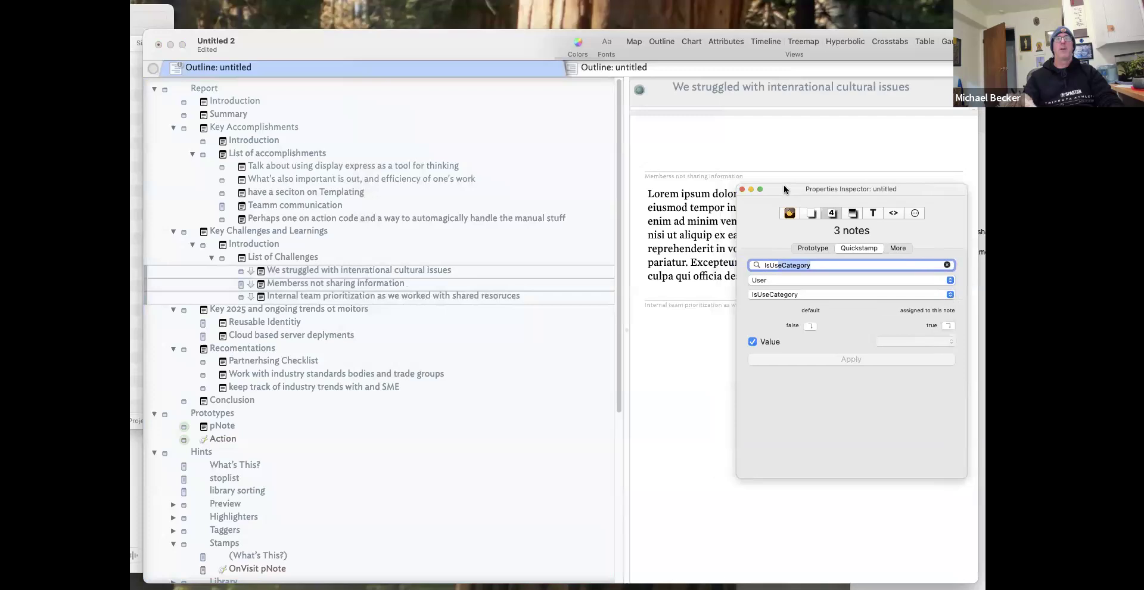
Visit each challenge and accomplishment note to check its title now shows its categories.
left_click(310, 309)
left_click(309, 297)
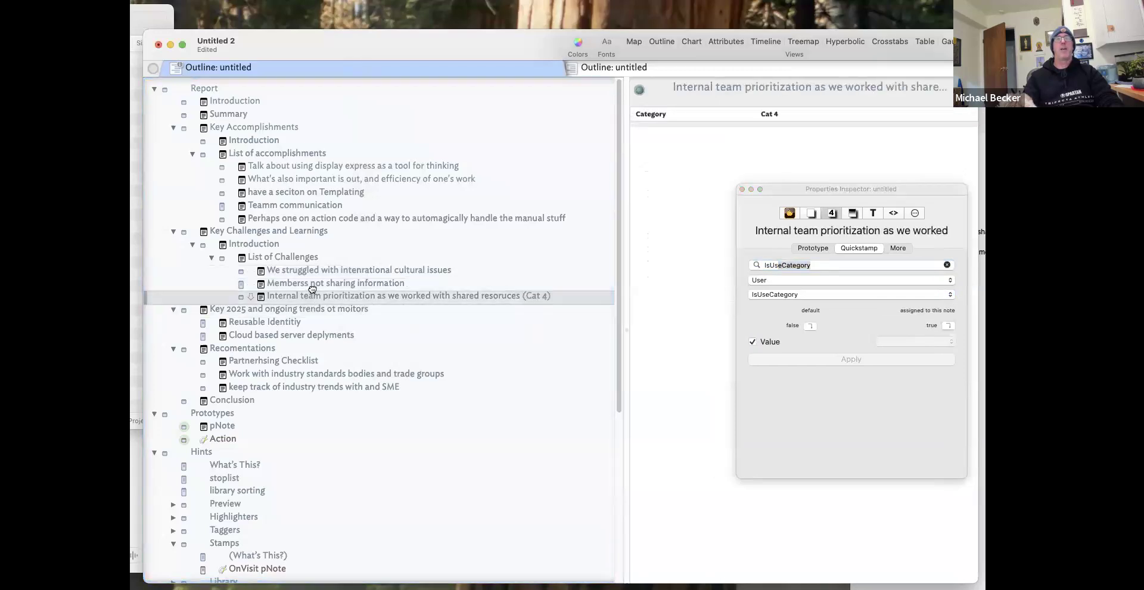
left_click(311, 282)
left_click(307, 270)
left_click(290, 218)
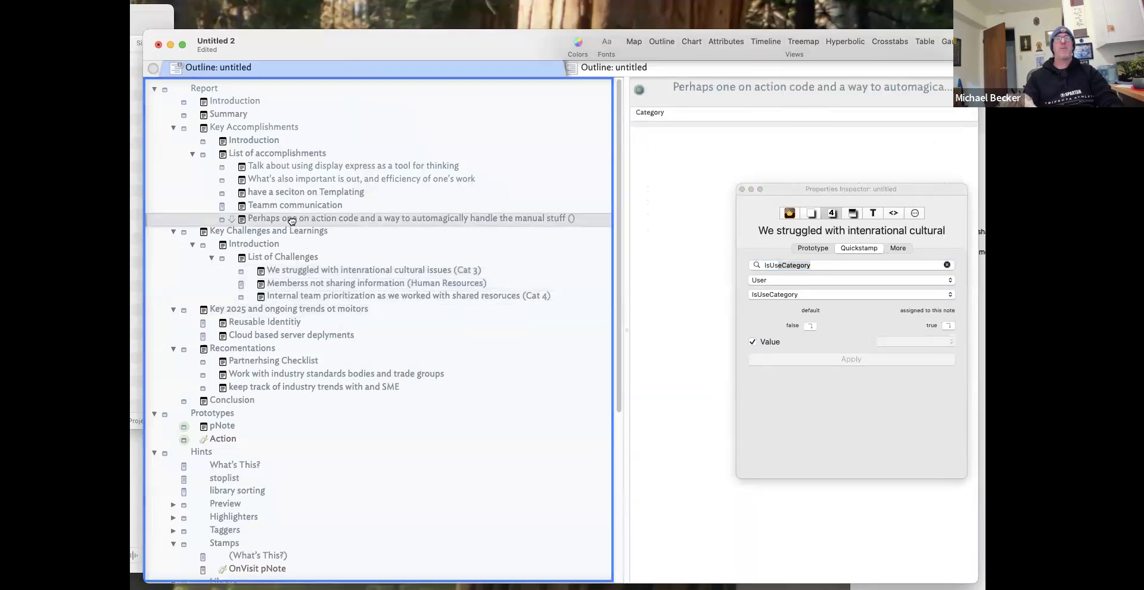
left_click(293, 205)
left_click(305, 192)
left_click(307, 179)
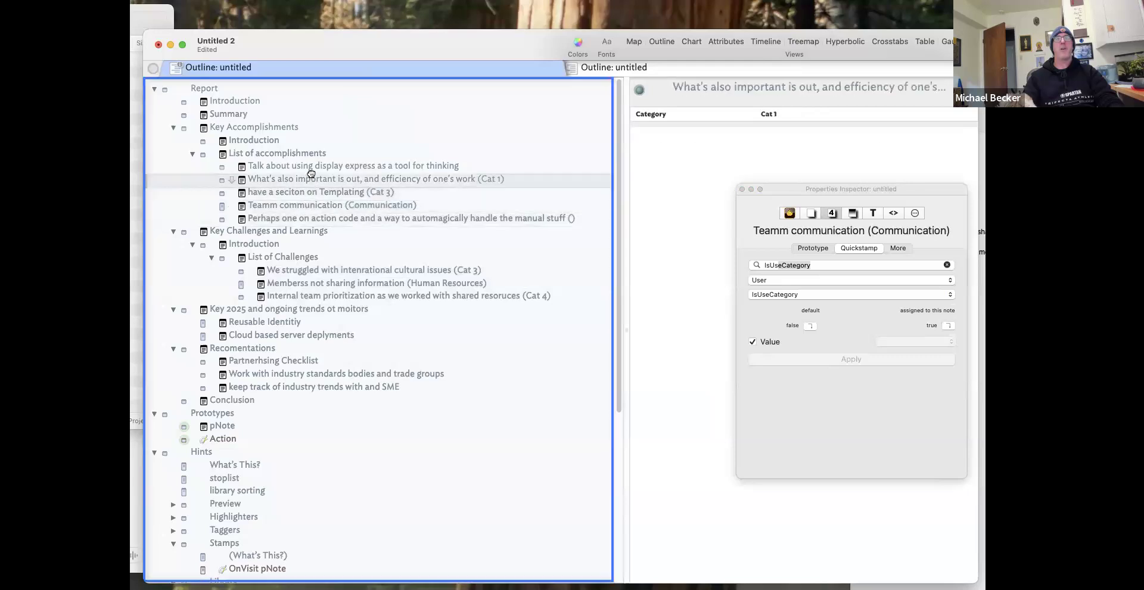
left_click(310, 167)
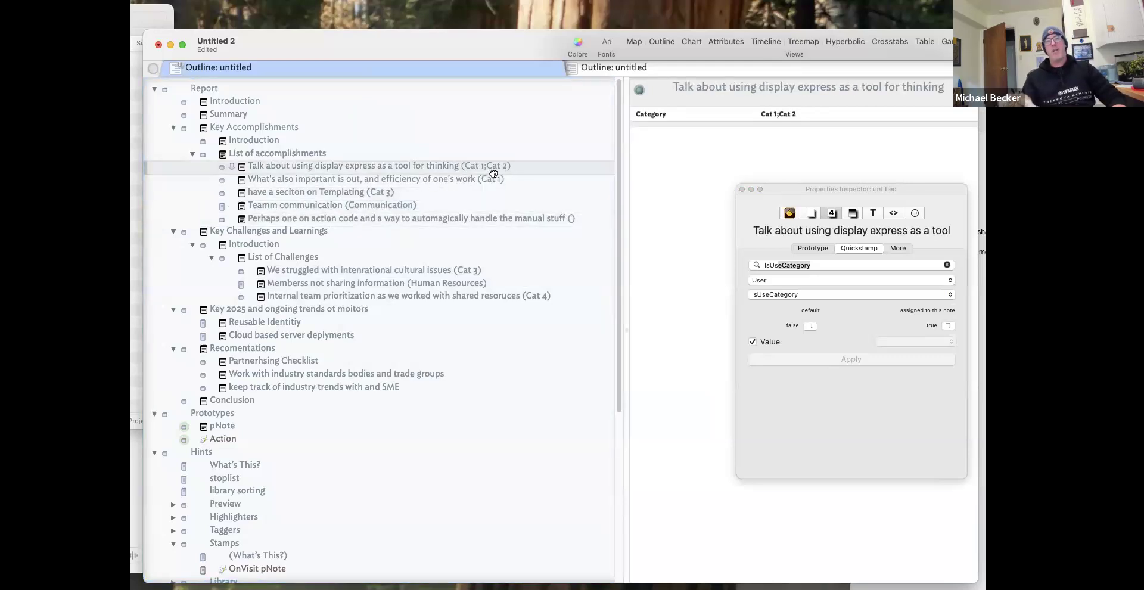
Set the action-code note's Category to Cat 5.
left_click(563, 218)
left_click(736, 137)
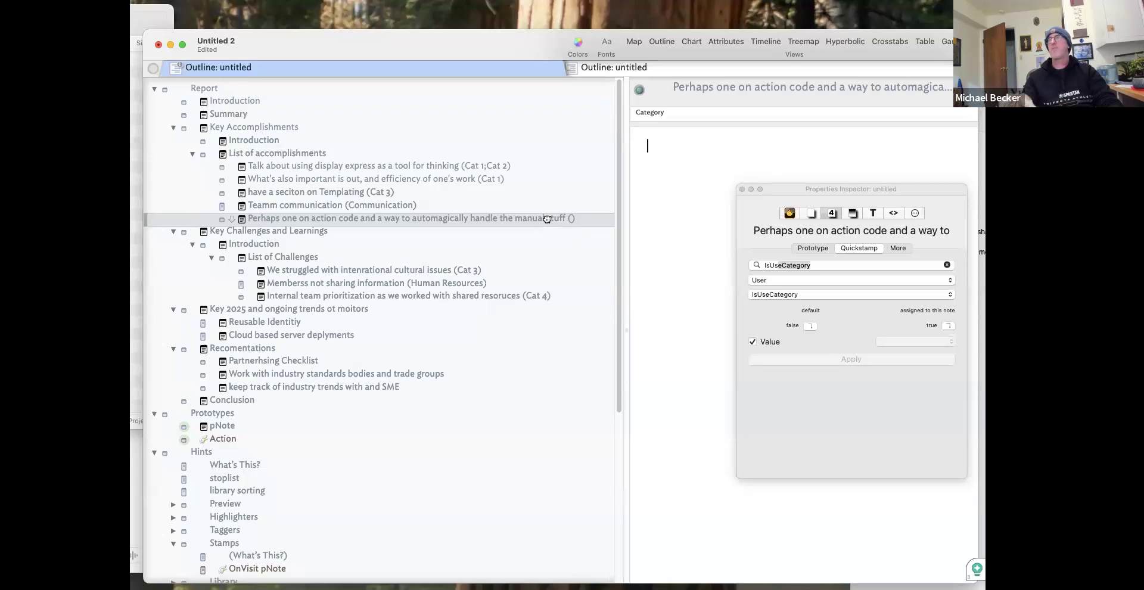
left_click(771, 110)
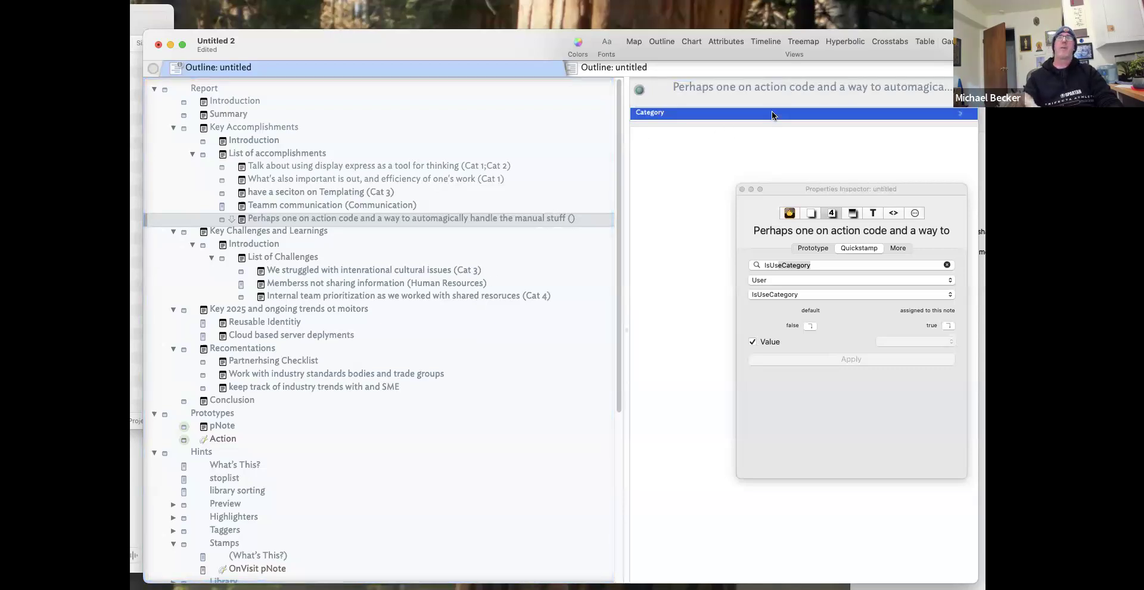
type("Cat 5")
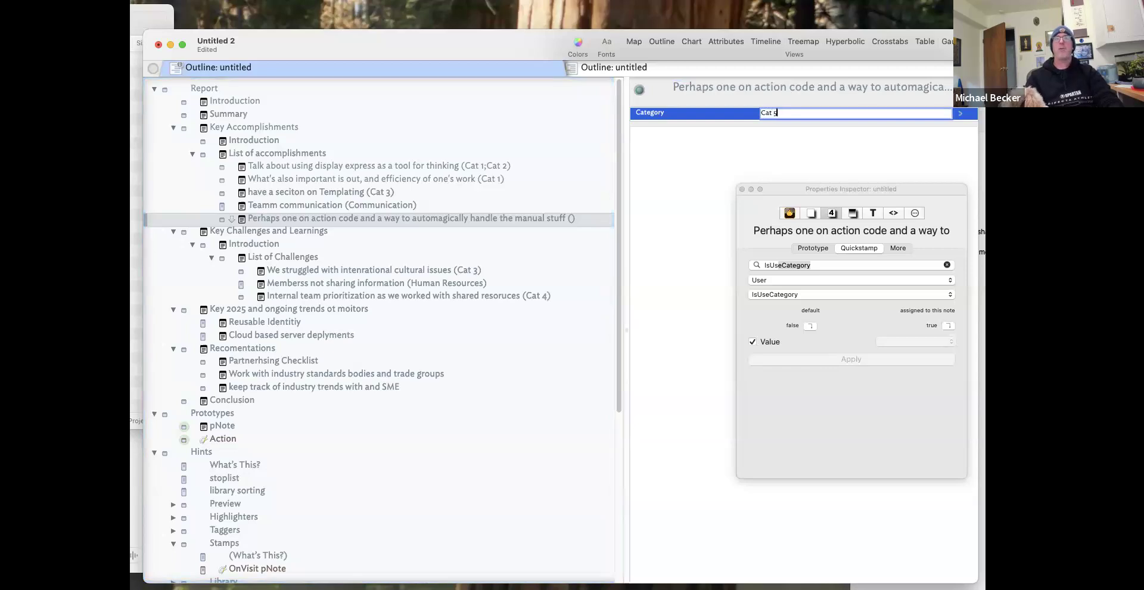
key("Return")
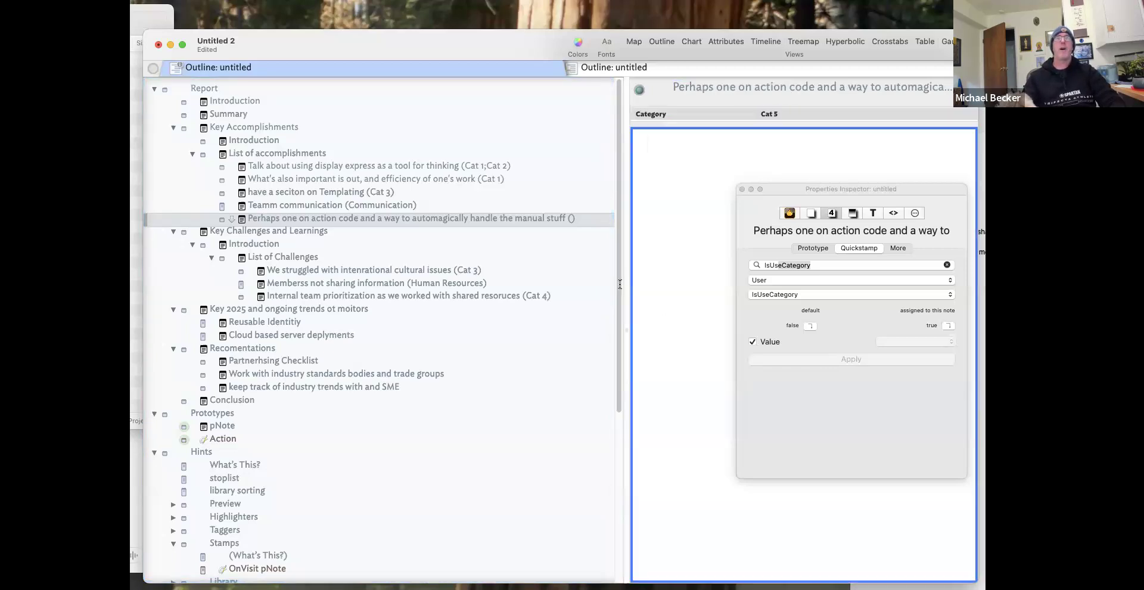
left_click(452, 178)
left_click(489, 166)
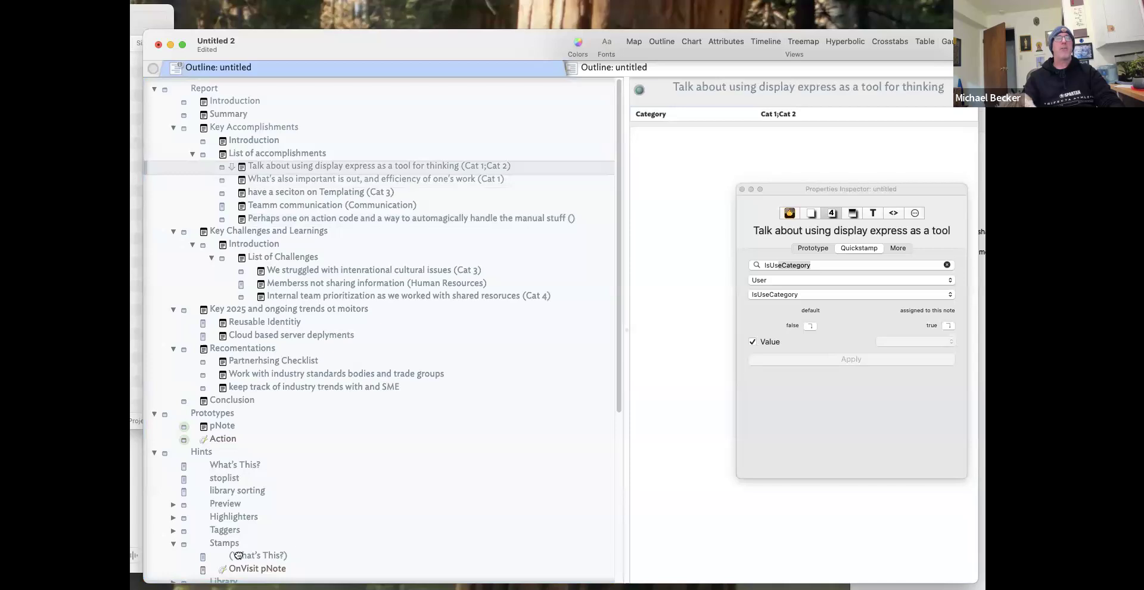
scroll(280, 547, "down", 3)
left_click(280, 516)
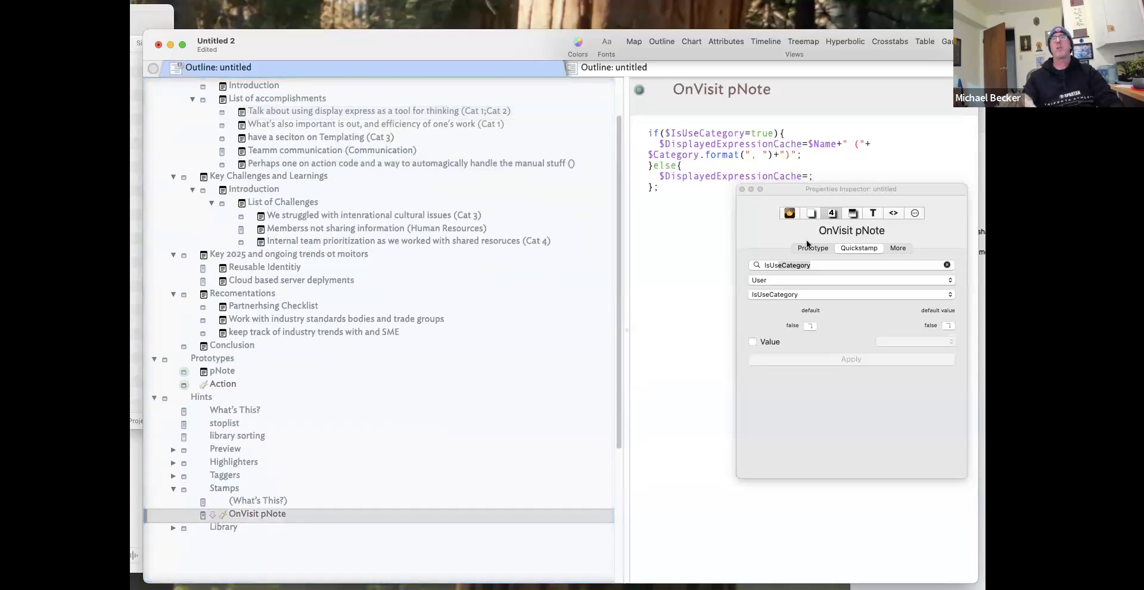
Rearrange the inspector and panes to read the OnVisit pNote stamp's category-appending code.
left_click_drag(817, 190, 806, 240)
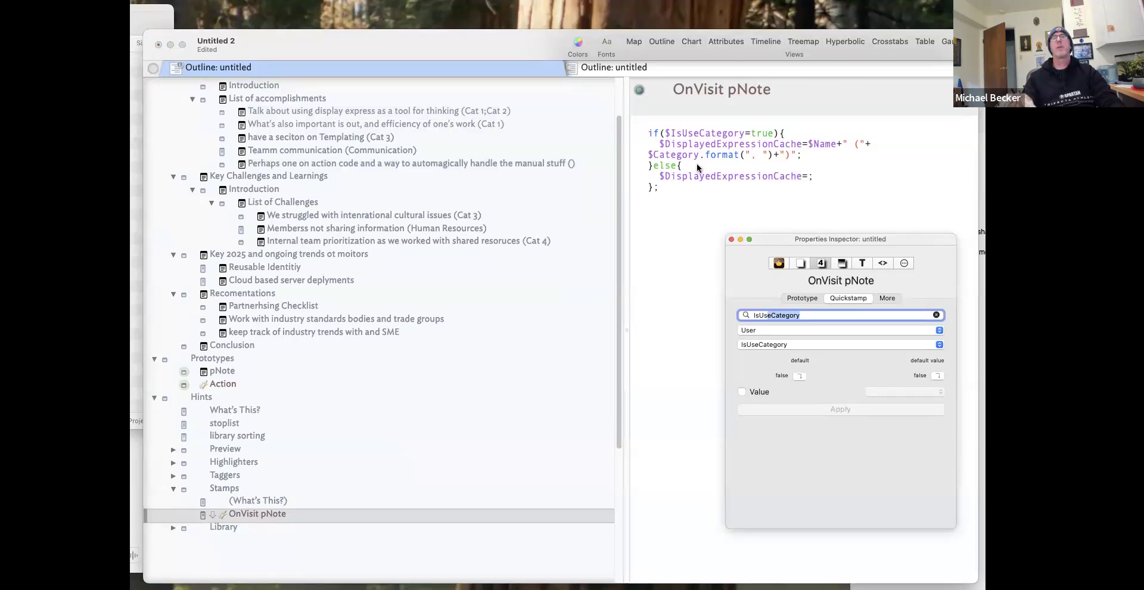
left_click_drag(626, 194, 535, 199)
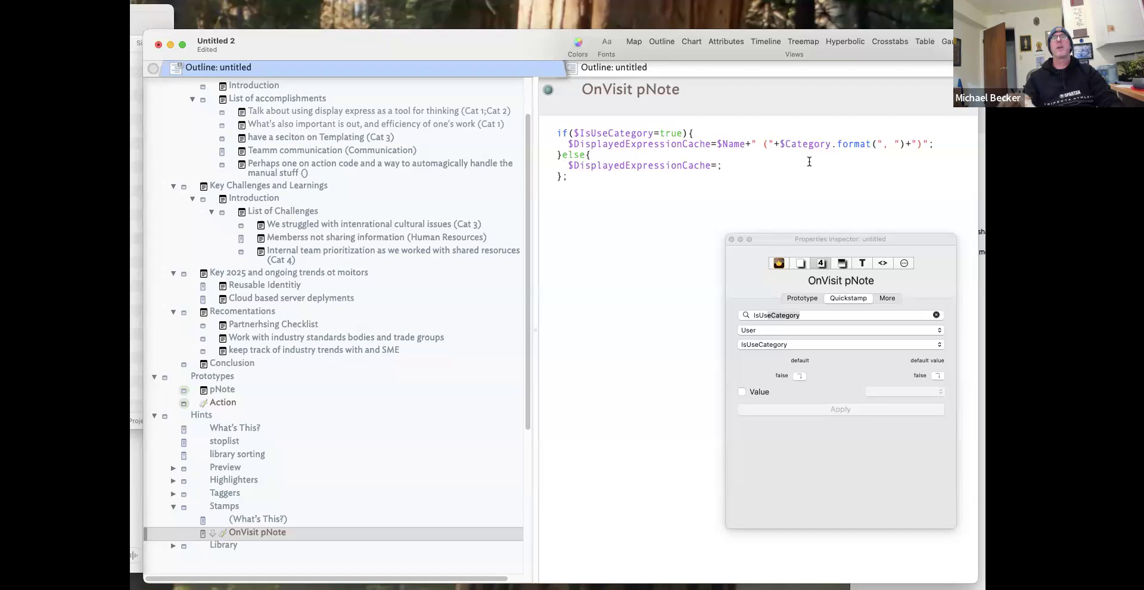
left_click(882, 143)
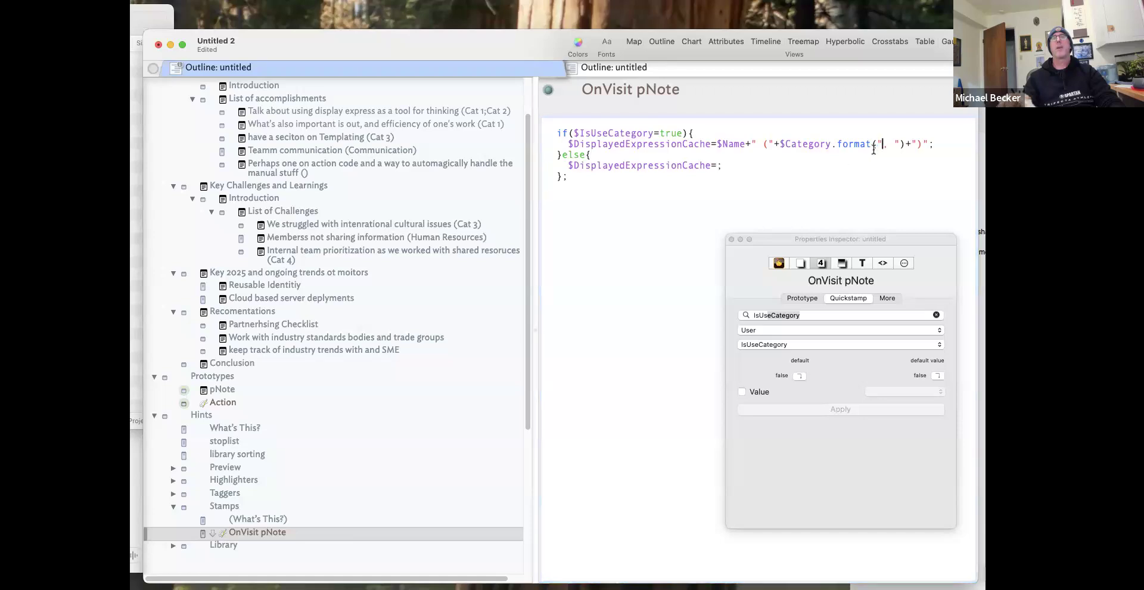
left_click(810, 298)
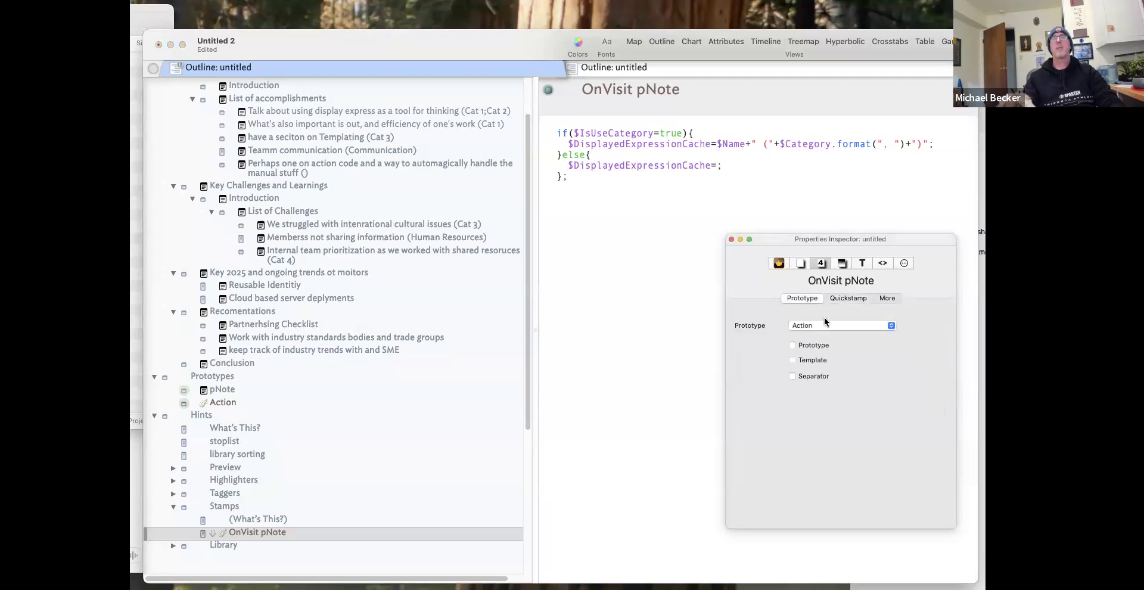
Change the Category user attribute's type from string to set, then confirm the titles list categories.
left_click(800, 263)
left_click(839, 315)
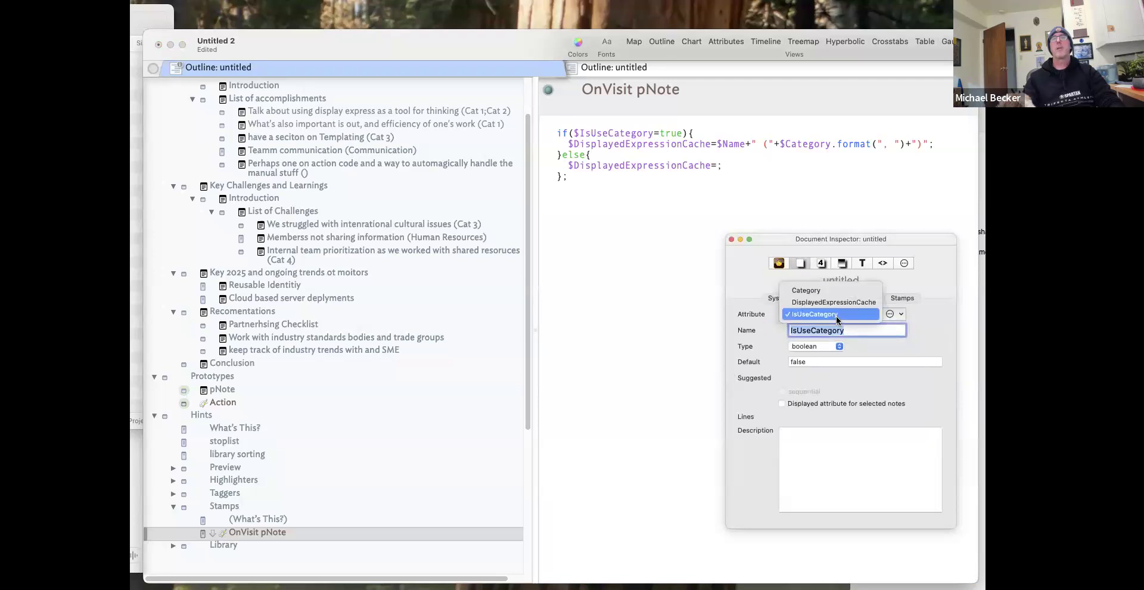
left_click(810, 290)
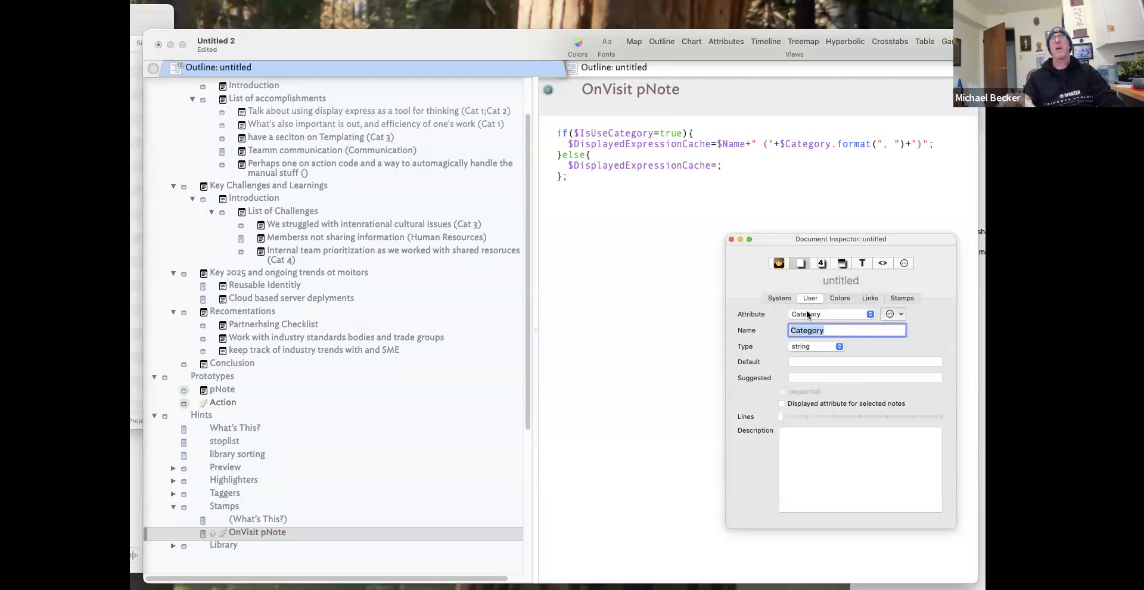
left_click(802, 344)
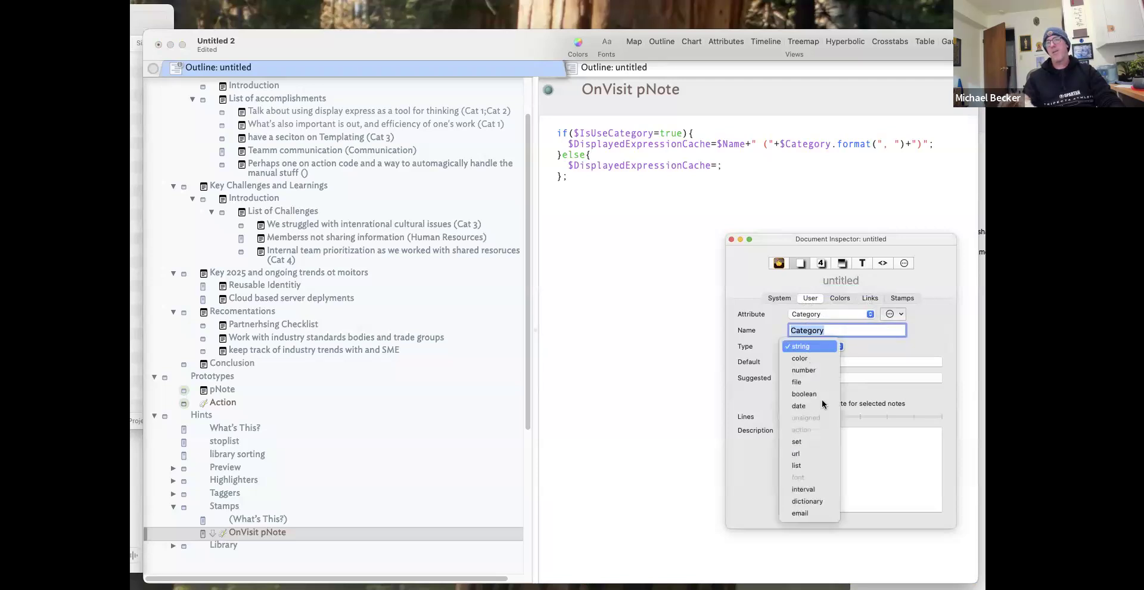
left_click(809, 443)
left_click(893, 360)
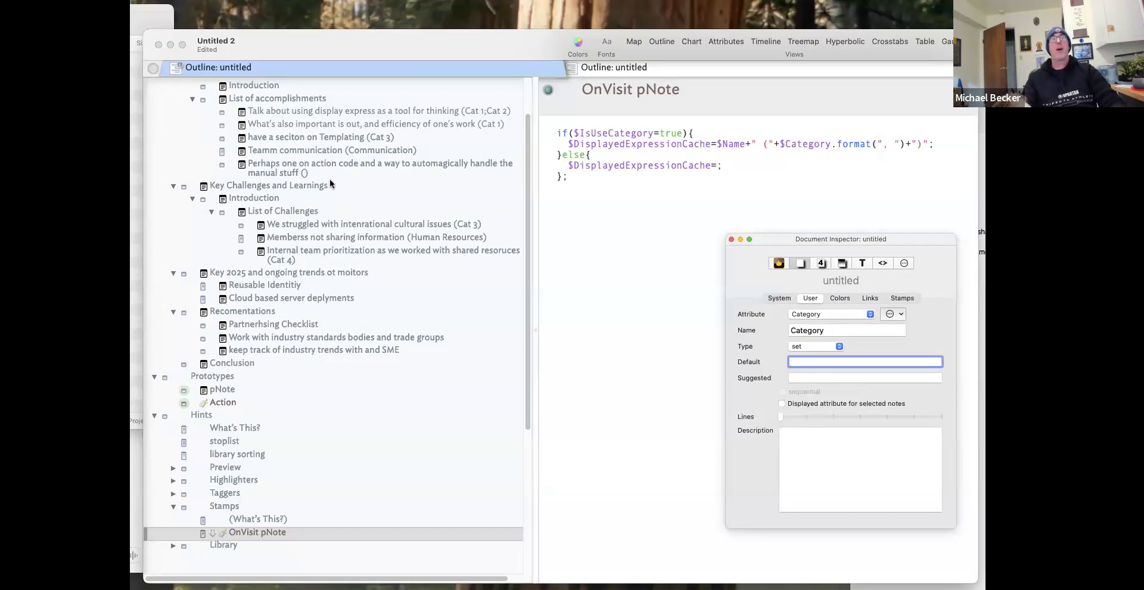
left_click(429, 122)
left_click(428, 111)
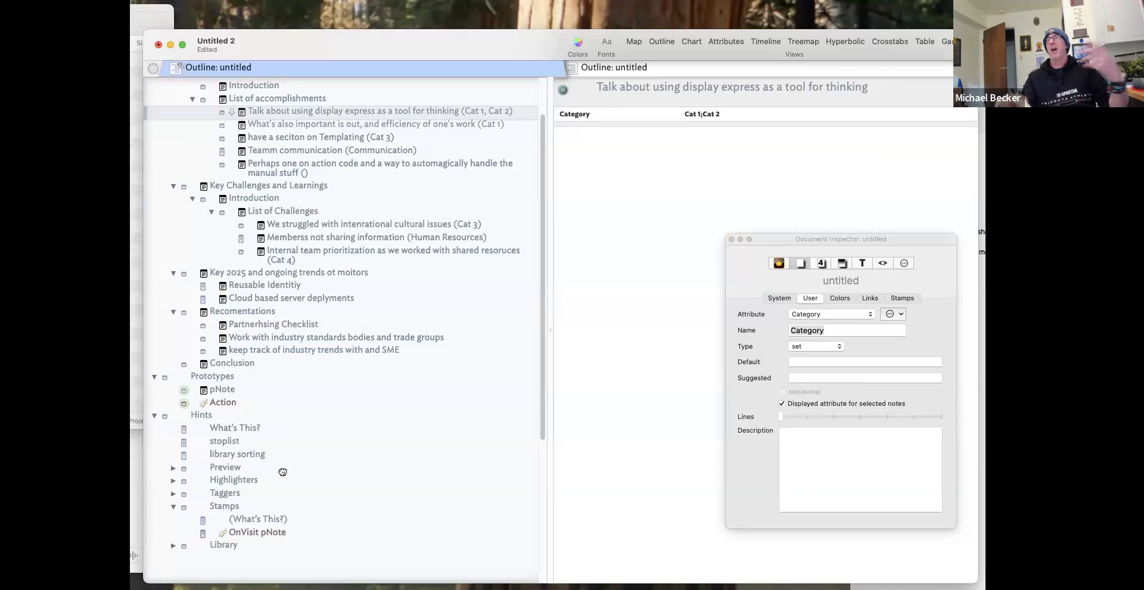
Confirm the action-code note's title ends with (Cat 5) and widen the outline pane.
left_click(780, 263)
left_click(310, 170)
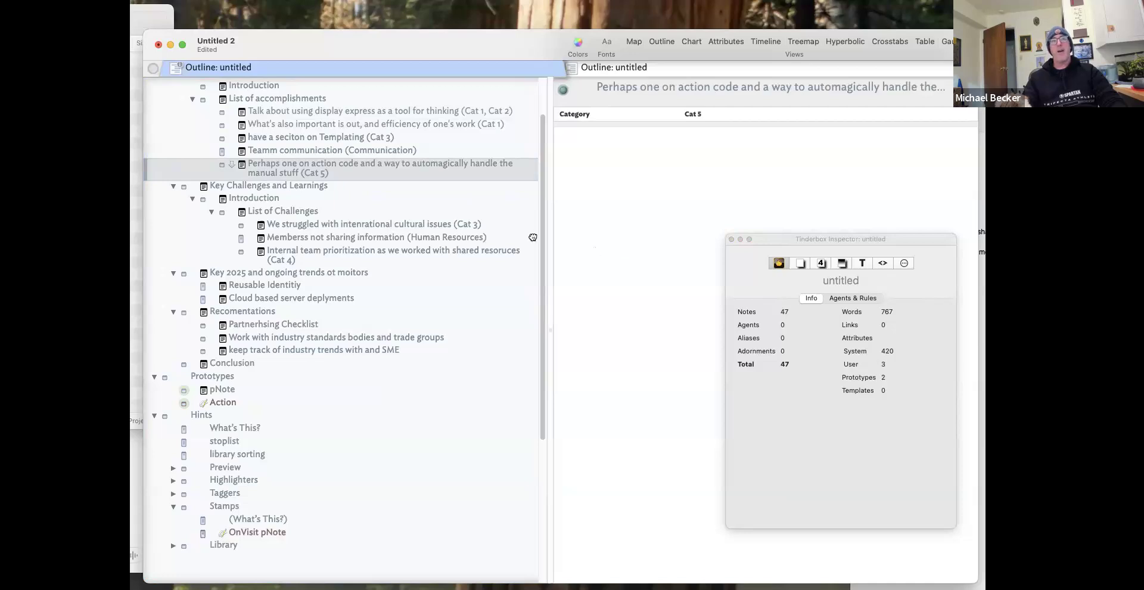
left_click_drag(552, 232, 700, 222)
scroll(365, 274, "up", 3)
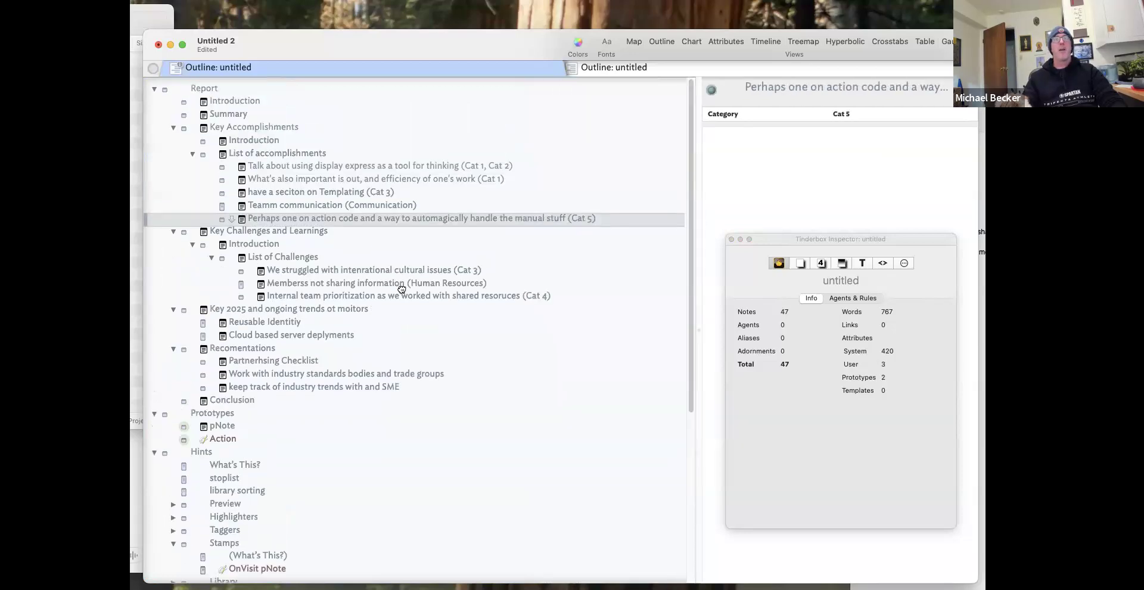
left_click(258, 115)
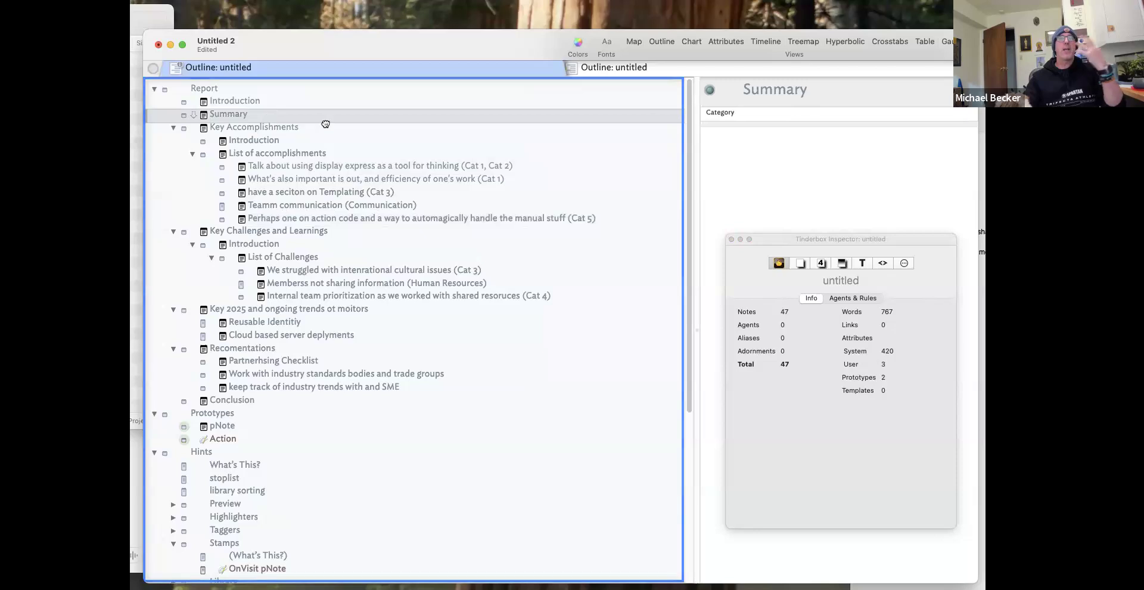
Begin the Summary text with 'We had several accomplishments and challenges'.
left_click(859, 146)
type("We had several accomplishments and chalenges.")
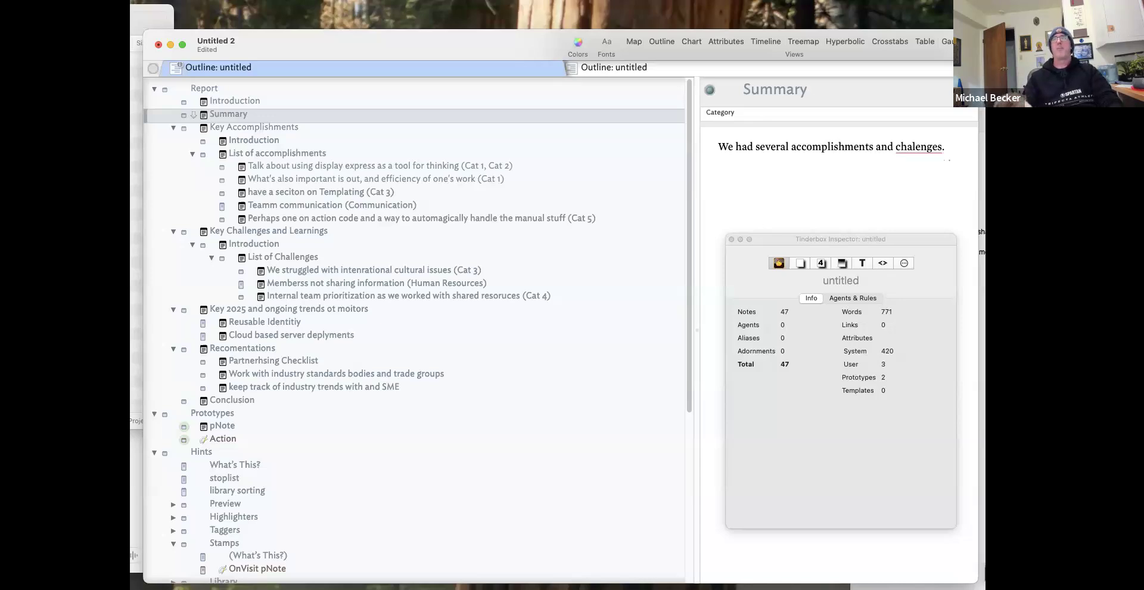
key("Tab")
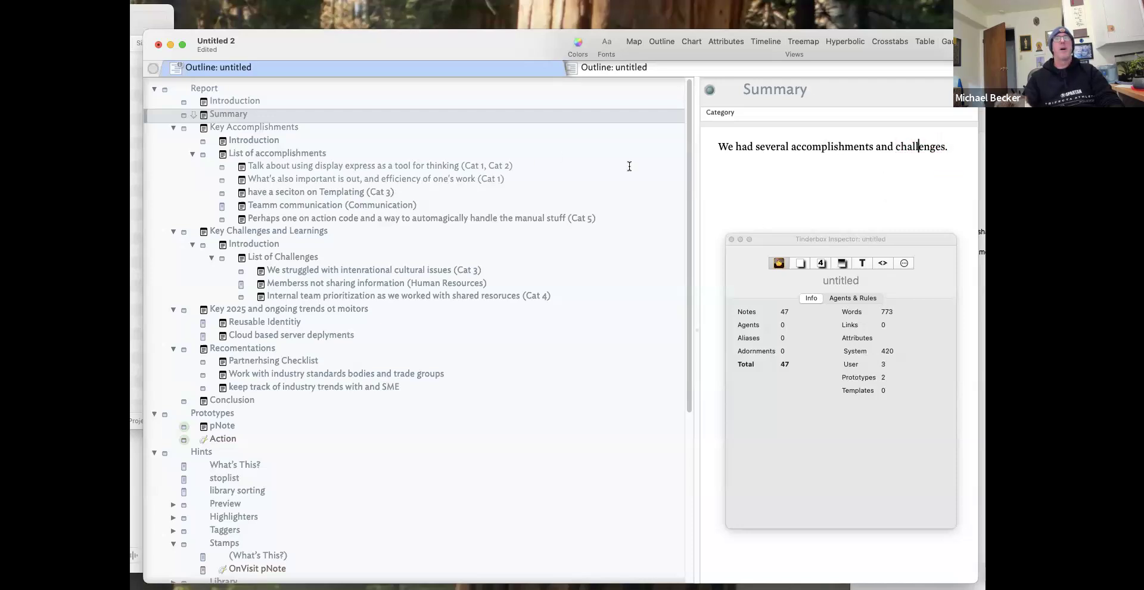
Add a 'For instance' line listing the categories Cat 1, Cat 2 and Cat 5.
key("Return")
type("For")
type(" exam")
key("BackSpace")
key("BackSpace")
key("BackSpace")
key("BackSpace")
key("BackSpace")
type("instance,")
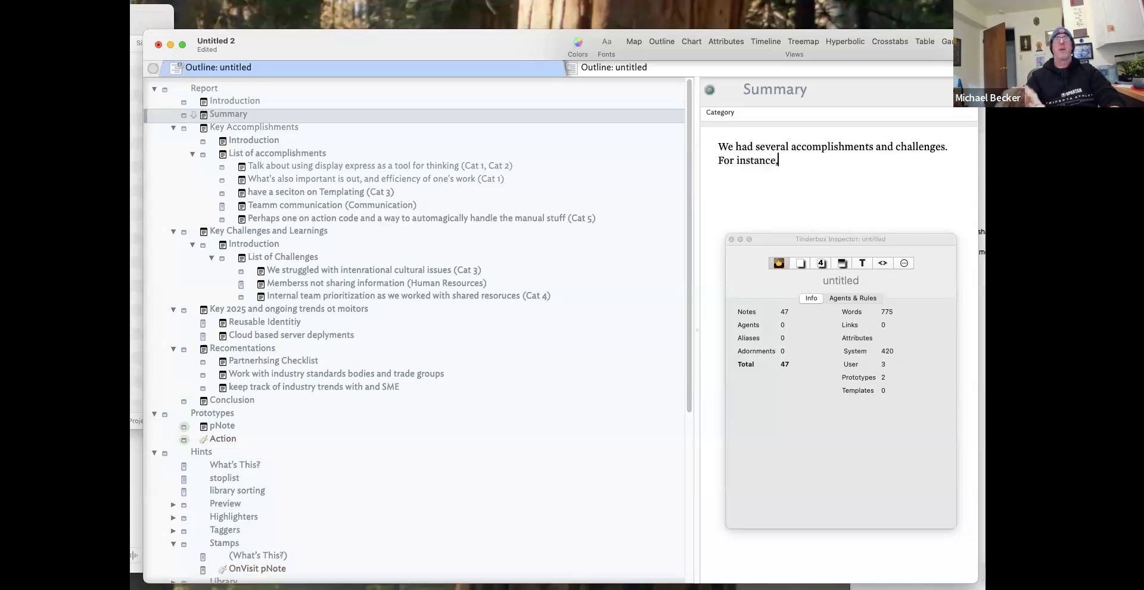
type(" Cat 1, ca")
key("BackSpace")
key("BackSpace")
type("cat")
key("BackSpace")
key("BackSpace")
key("BackSpace")
key("BackSpace")
type("Cat 32,")
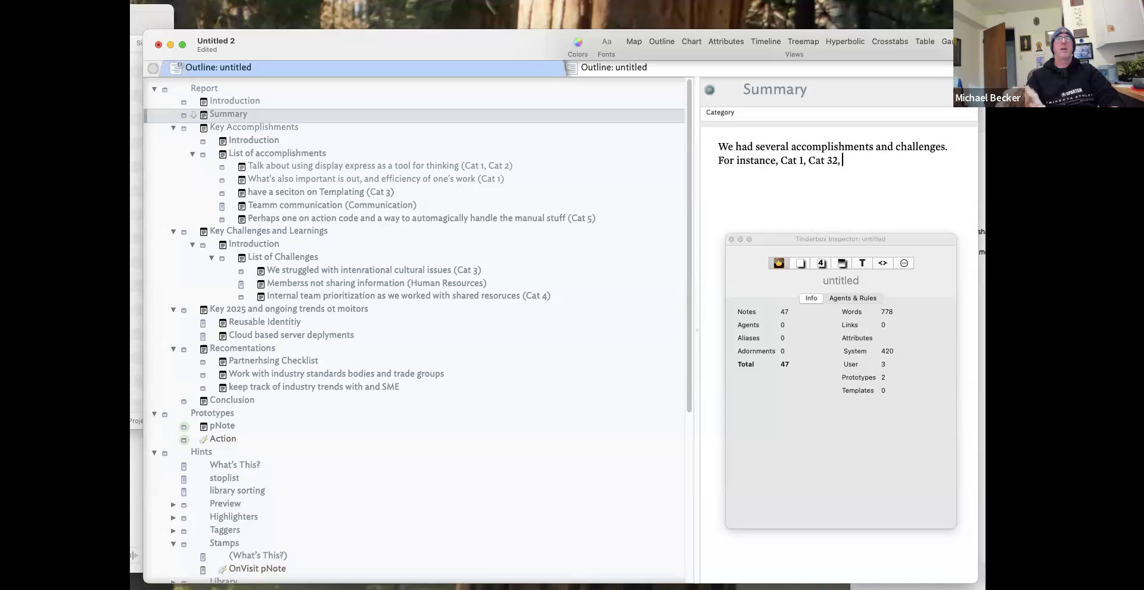
key("BackSpace")
key("BackSpace")
type("2, Cat.")
key("BackSpace")
key("BackSpace")
key("BackSpace")
key("BackSpace")
type("at.4")
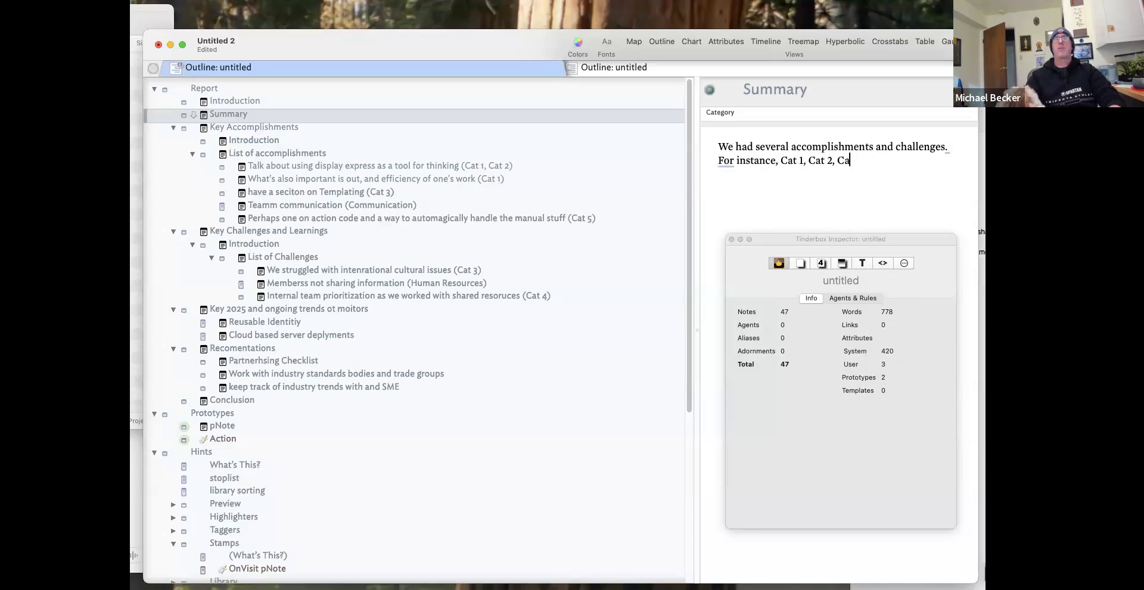
key("BackSpace")
key("BackSpace")
type("5.")
Add the line 'Challenges included Cat 3, Human Resource issues, Cat 4.'.
key("Return")
key("Return")
type("Challeng")
key("BackSpace")
key("BackSpace")
key("BackSpace")
key("BackSpace")
key("BackSpace")
key("BackSpace")
type("allenges included Ca")
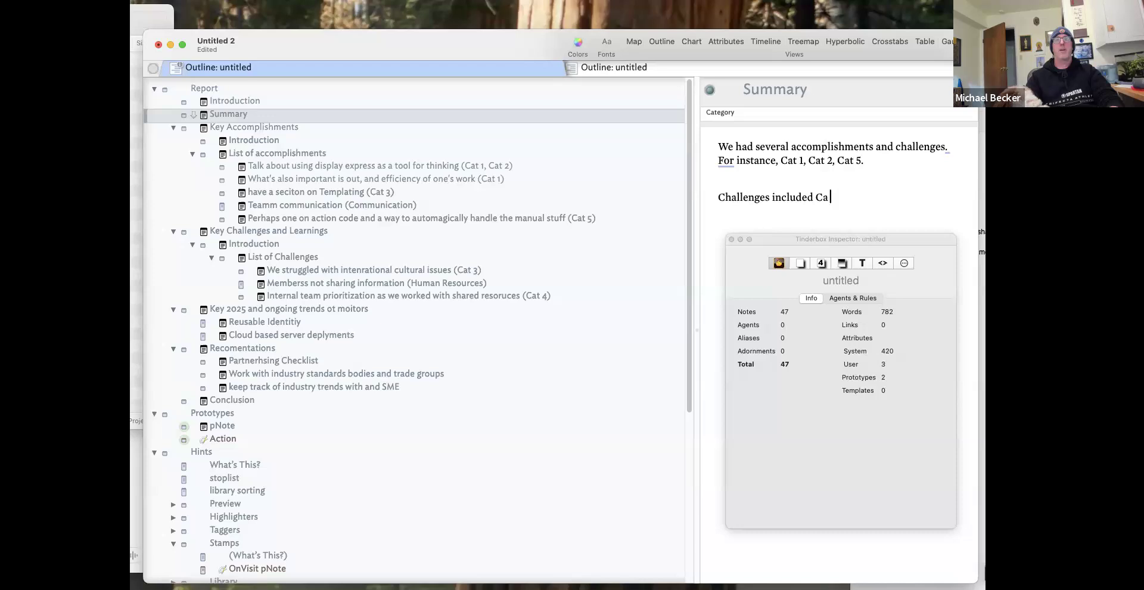
type("t ")
type("3, Ca")
key("BackSpace")
key("BackSpace")
type("Hum")
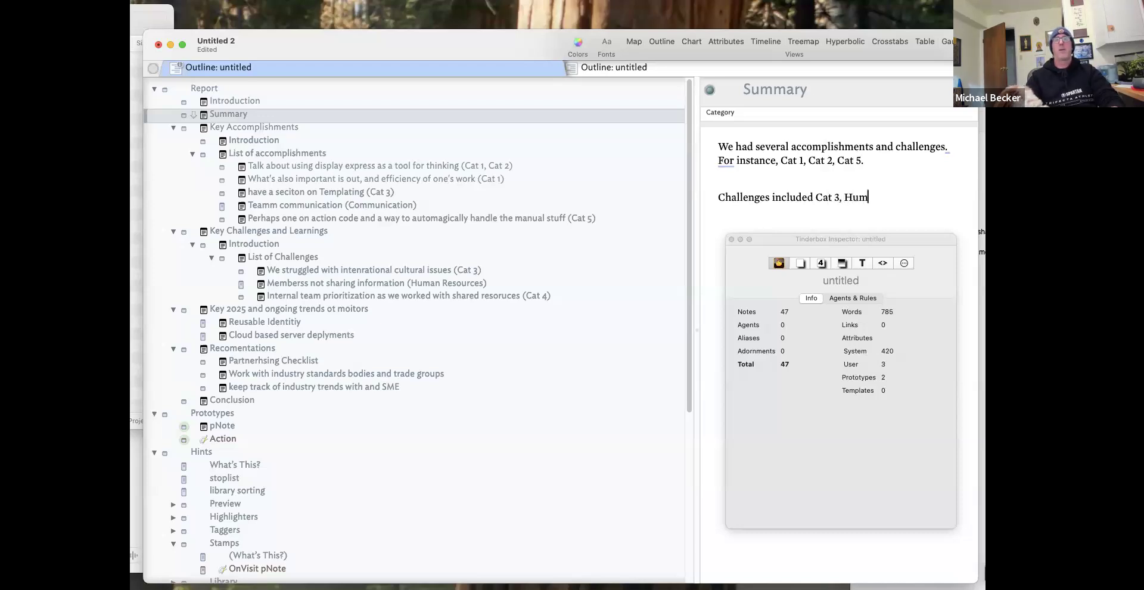
type("an Resoruces")
key("BackSpace")
key("BackSpace")
key("BackSpace")
key("BackSpace")
key("BackSpace")
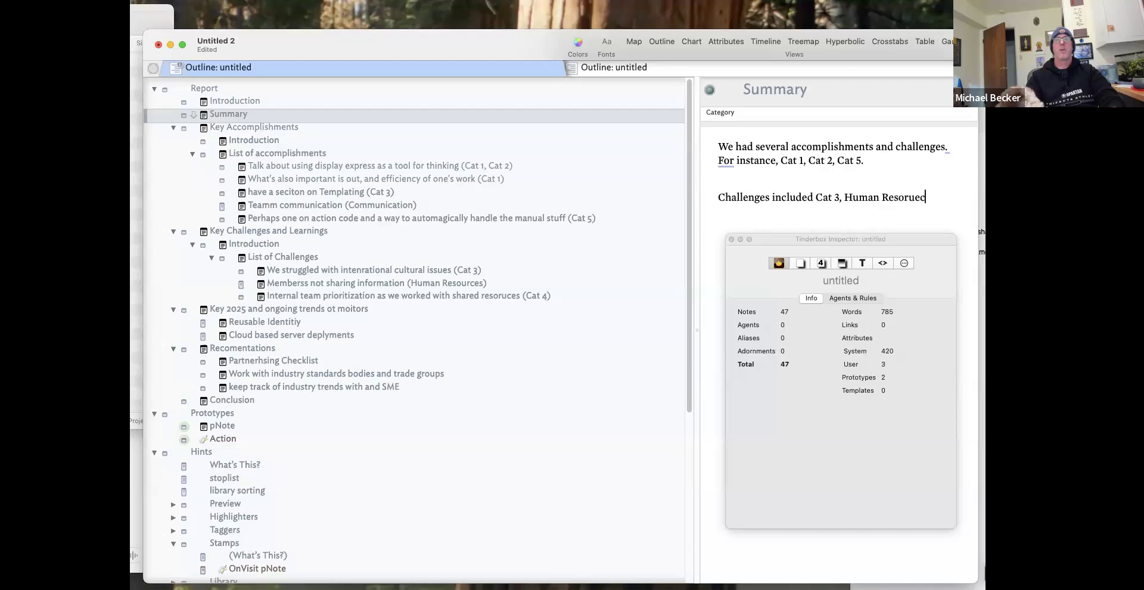
key("BackSpace")
key("BackSpace")
type("ource issues, Cat 4.")
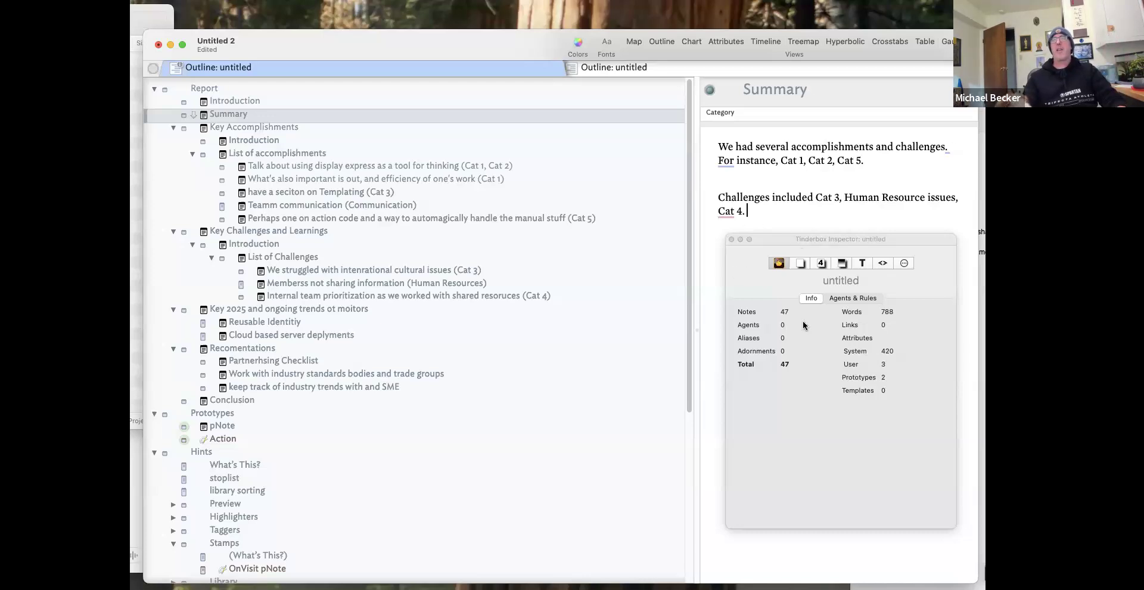
left_click_drag(794, 236, 807, 351)
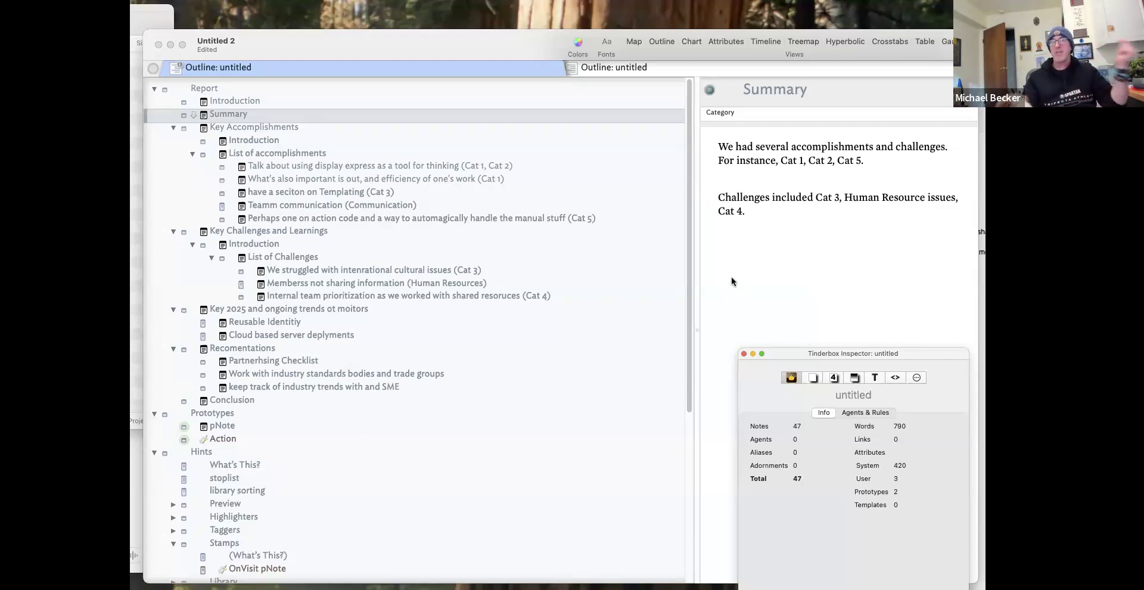
Add a Lorem Ipsum note after Cat 4 and fill it with placeholder text using /lorem.
left_click(291, 296)
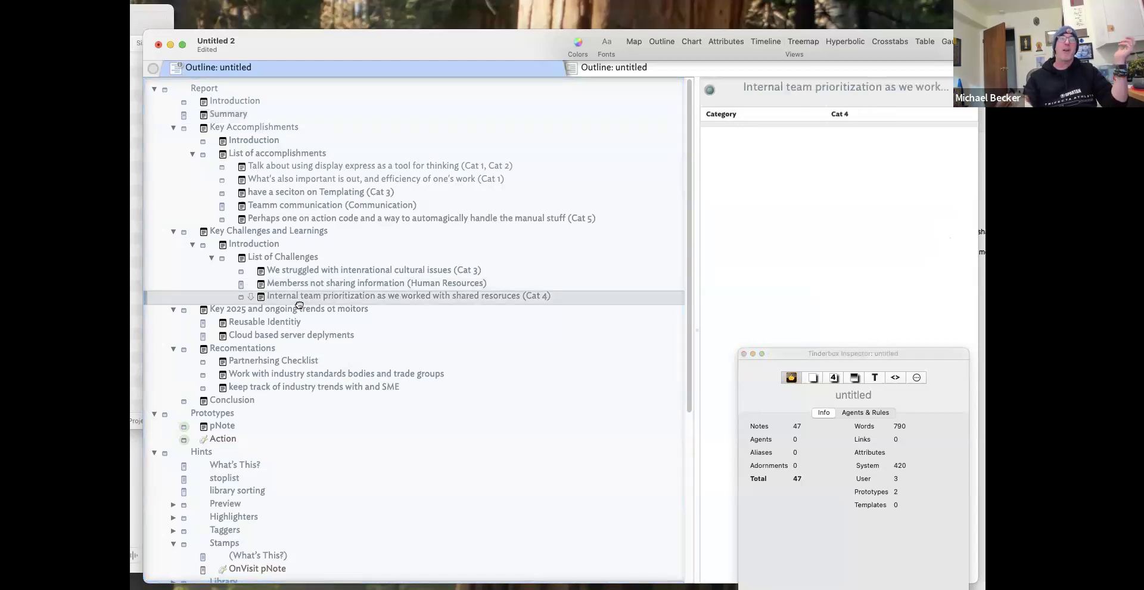
key("Return")
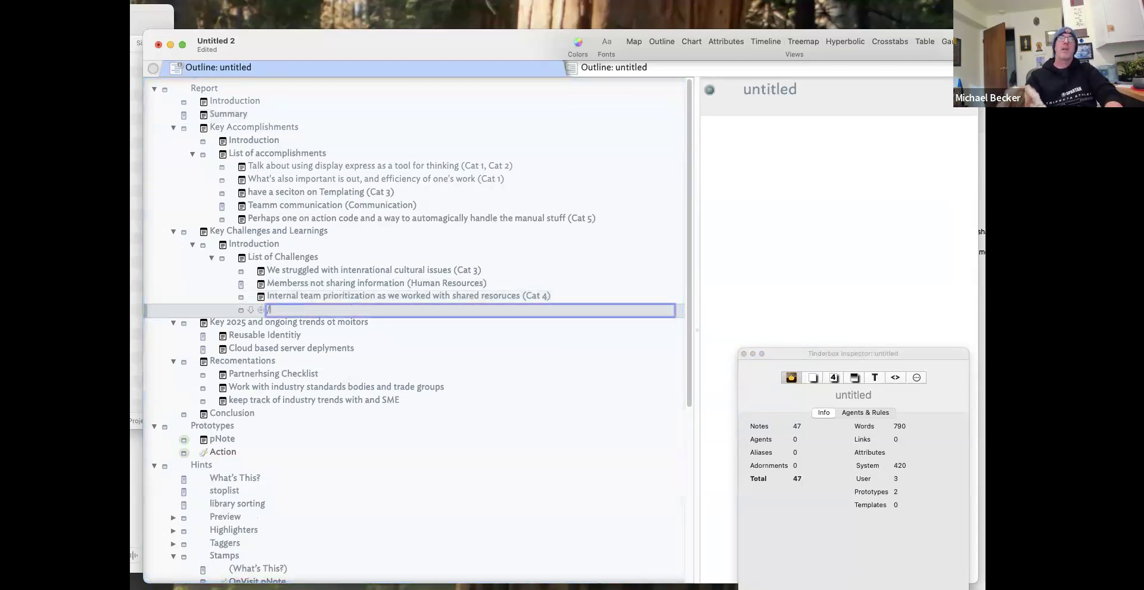
type("Lorem Ipsum")
left_click(860, 152)
type("/lorem")
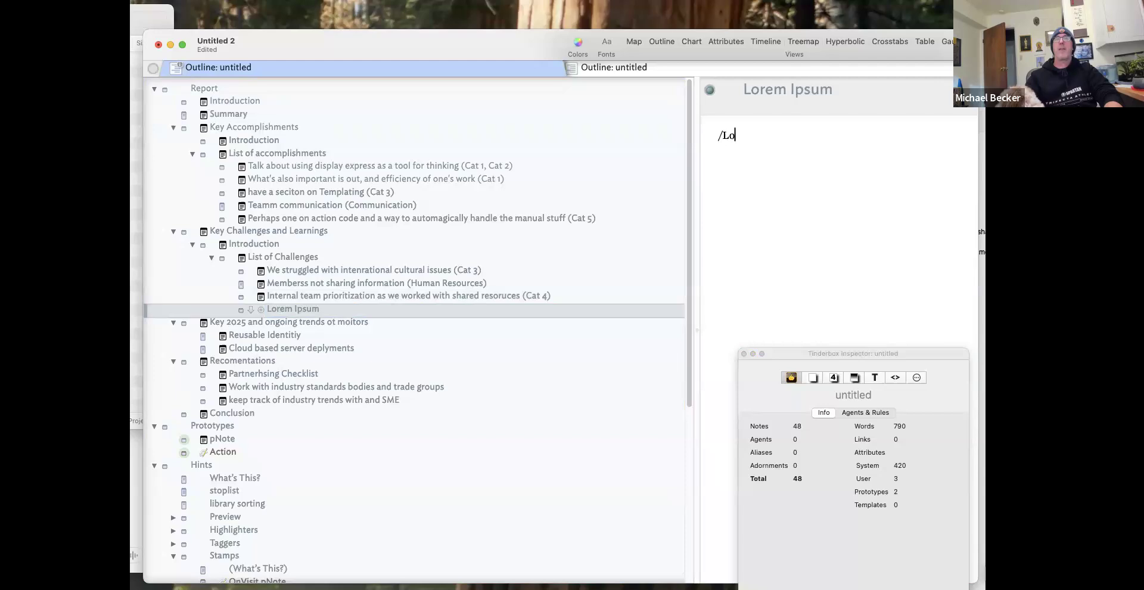
Give Lorem Ipsum the pNote prototype and set its Category to Cat 6.
left_click(242, 310)
left_click(261, 337)
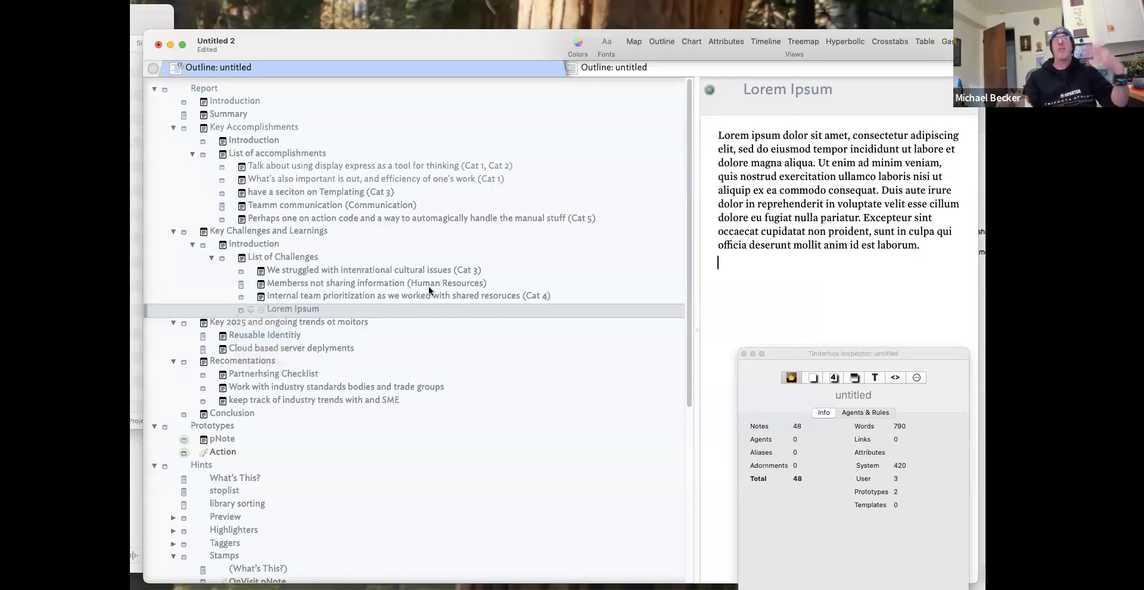
left_click(499, 298)
left_click(503, 313)
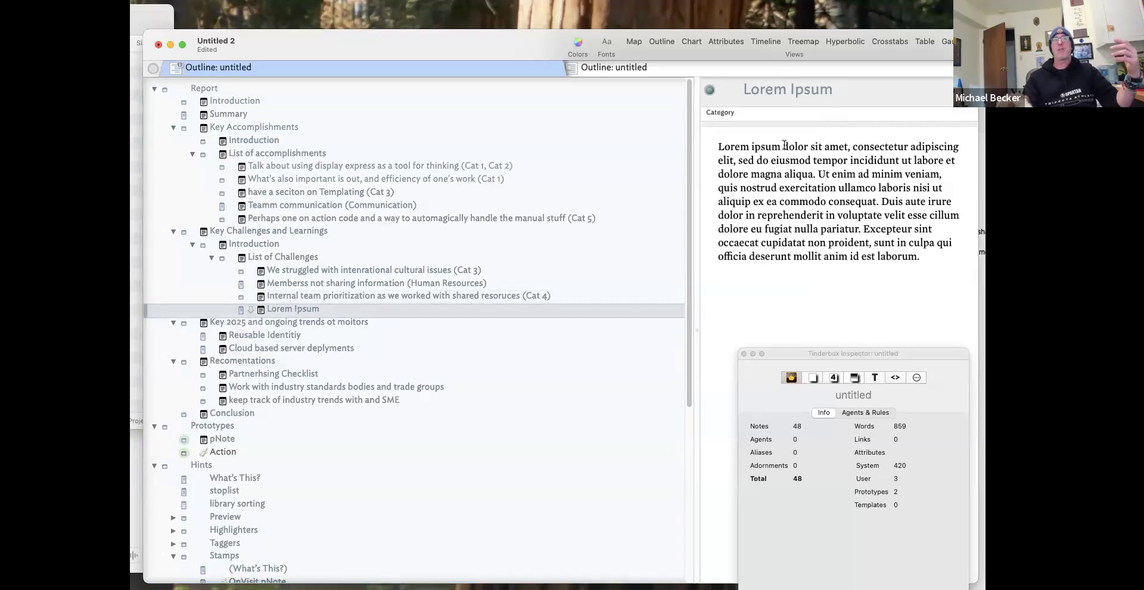
left_click(813, 112)
type("Cat")
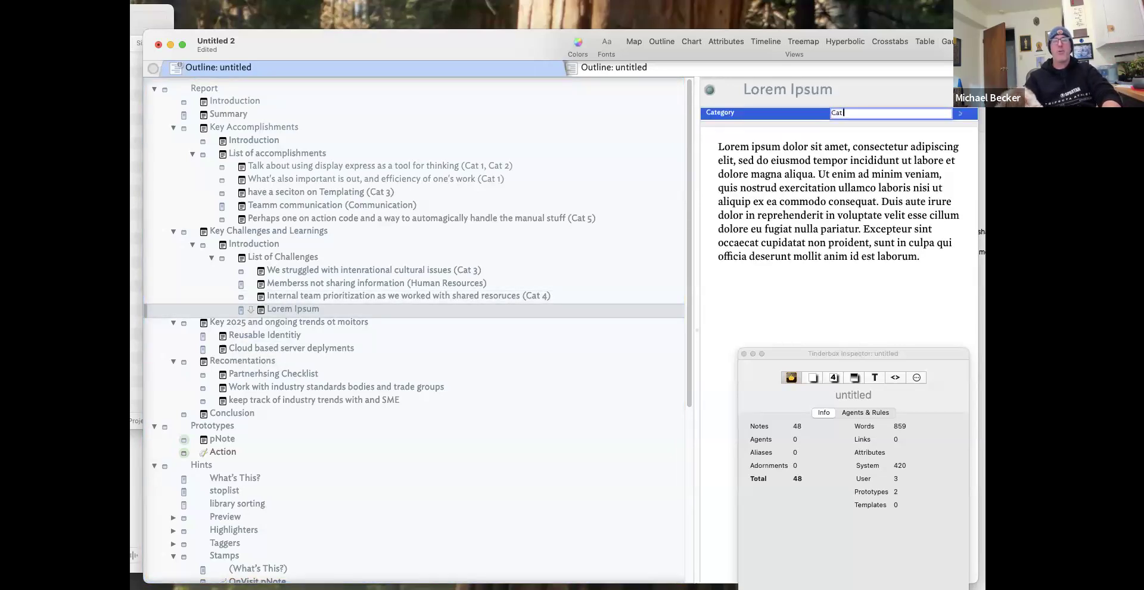
type(" 6")
key("Return")
Navigate back through the outline to the Summary note.
left_click(391, 204)
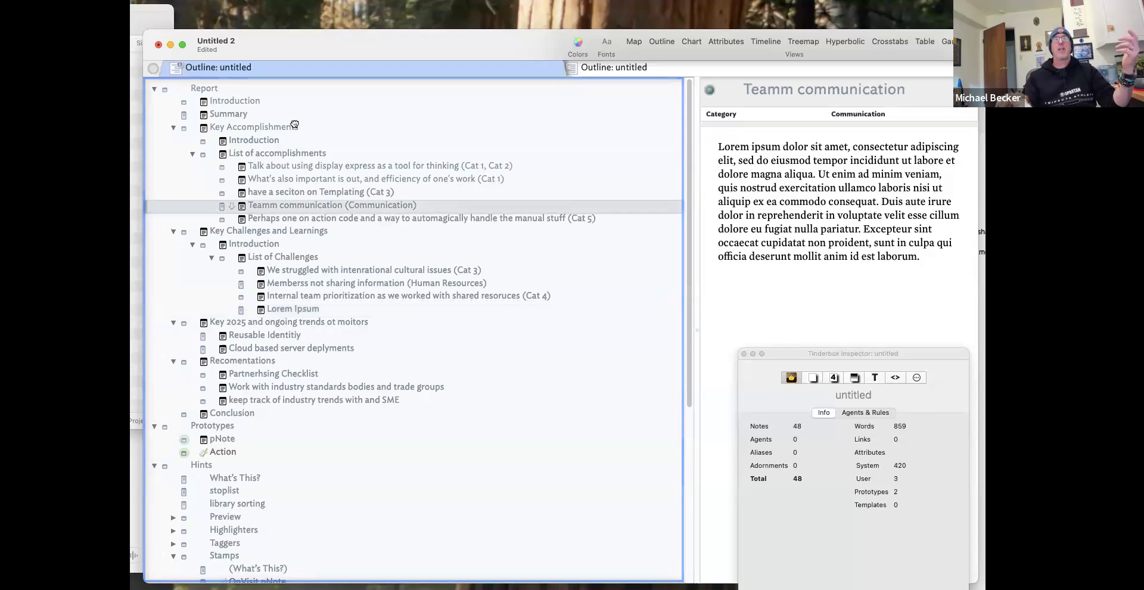
left_click(295, 125)
left_click(295, 114)
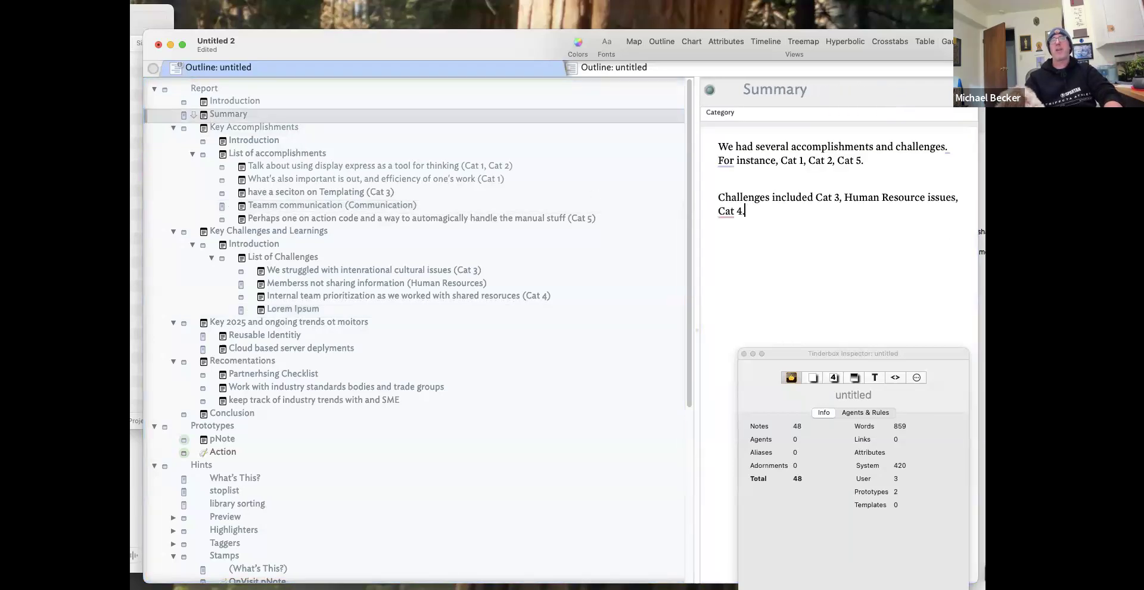
Append 'Cat 6...' after Cat 4 in the Summary note's list of challenges.
type("at.")
key("BackSpace")
type("6...")
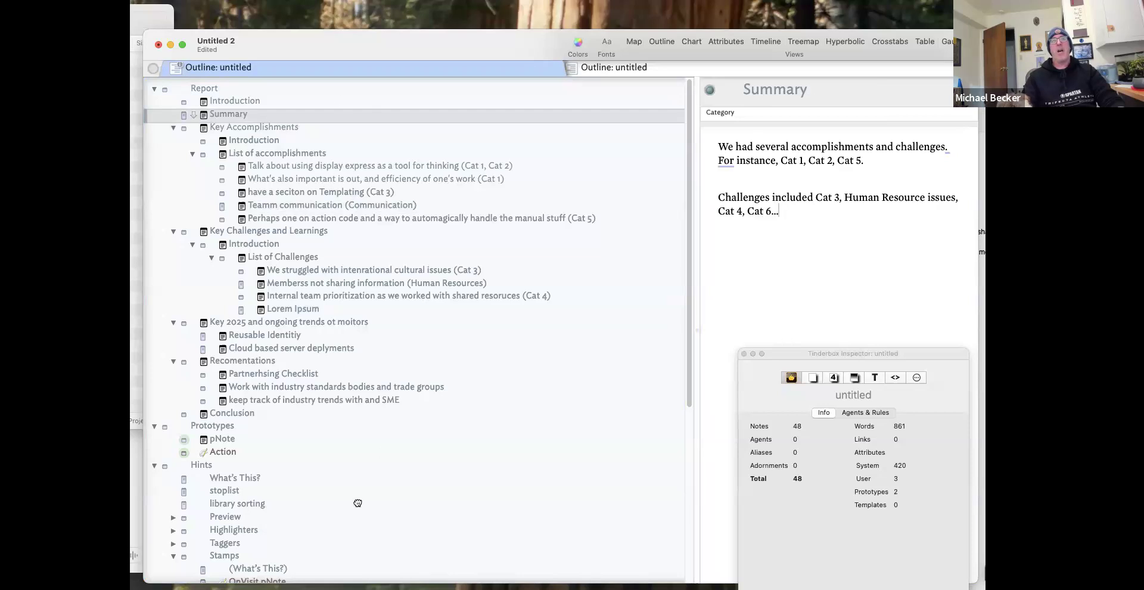
Scroll the outline and select the top-level Report note.
scroll(396, 415, "down", 5)
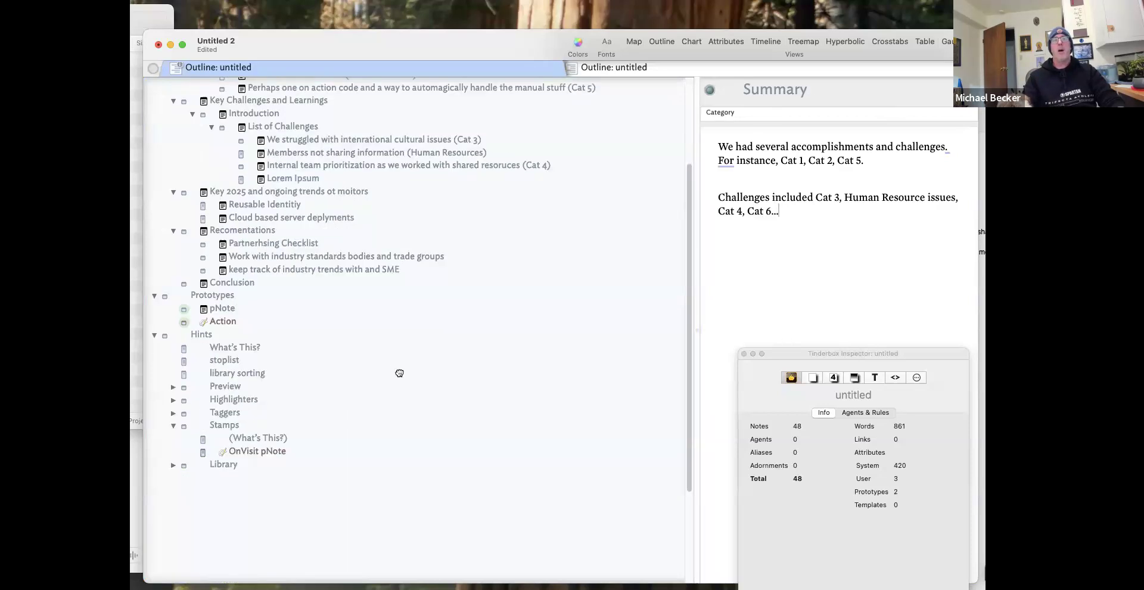
scroll(400, 373, "up", 5)
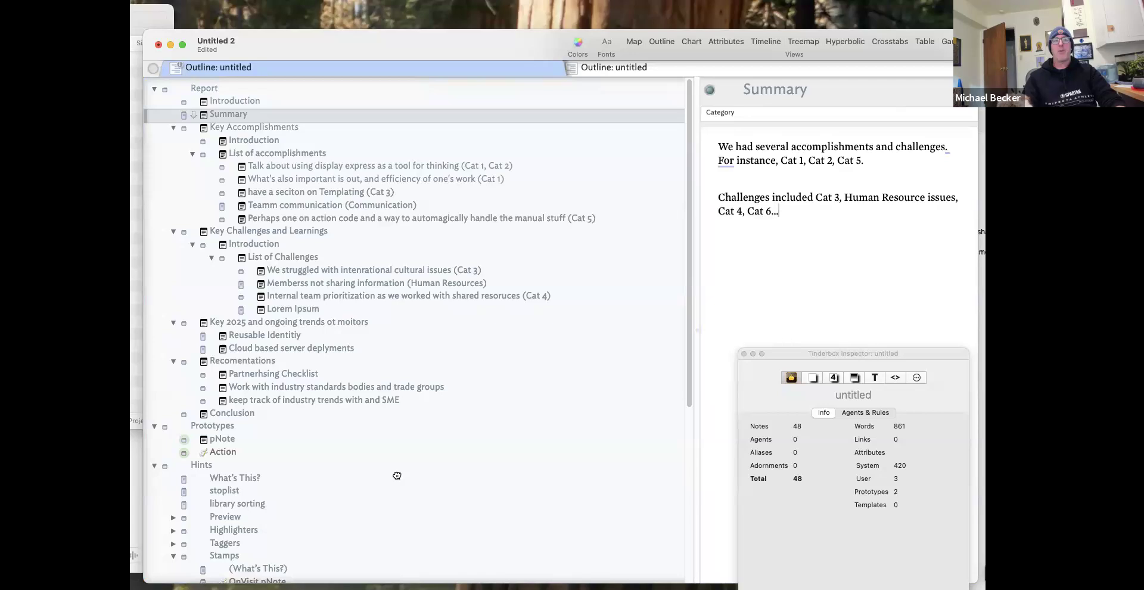
scroll(393, 475, "down", 3)
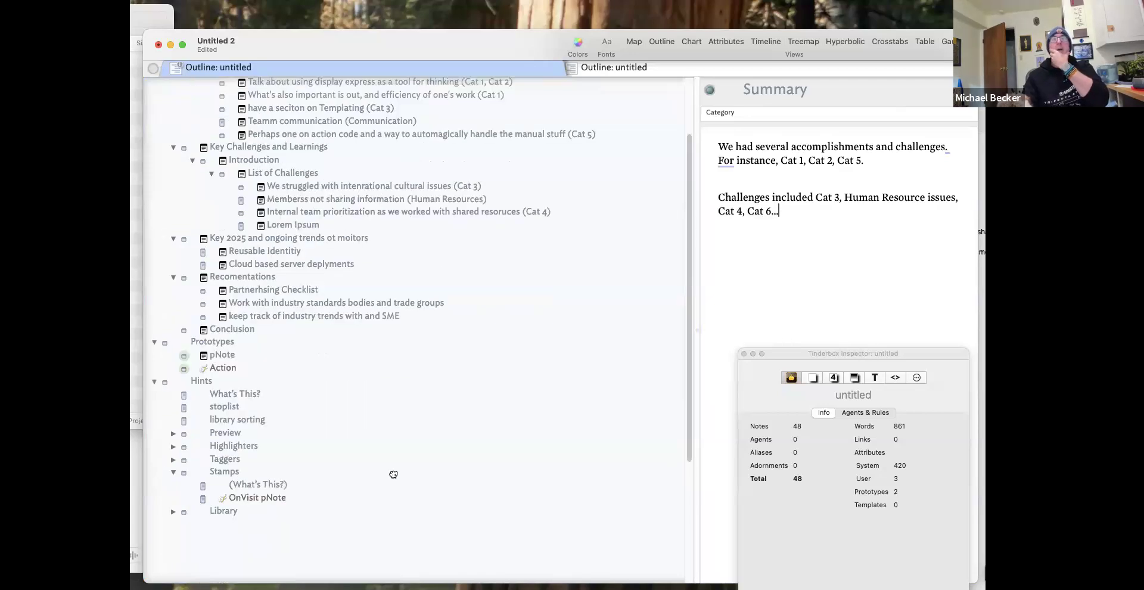
scroll(393, 474, "up", 3)
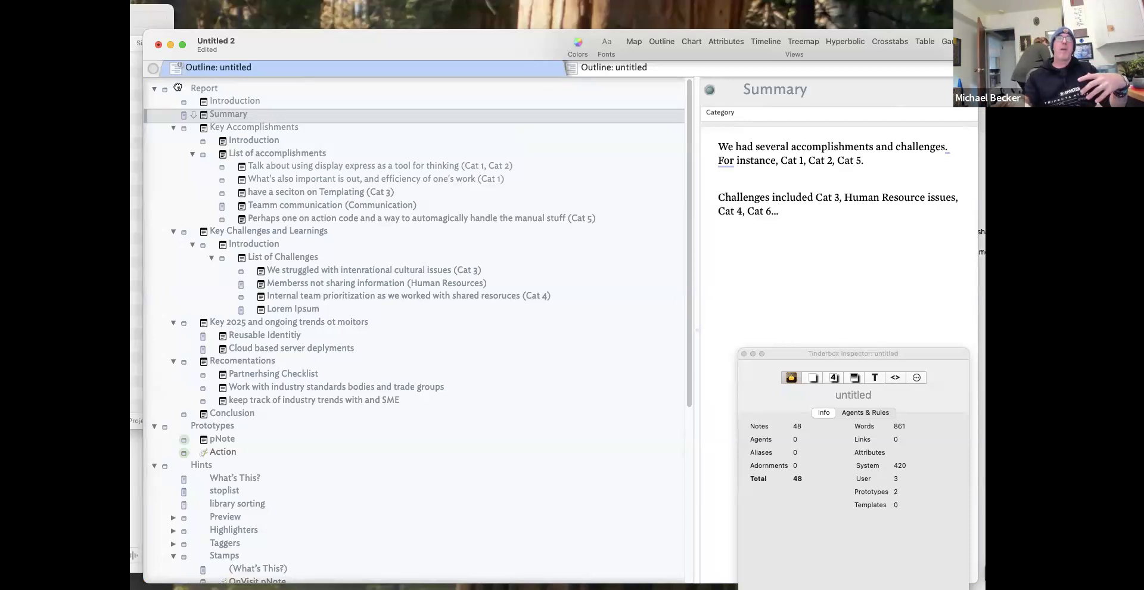
left_click_drag(164, 88, 184, 122)
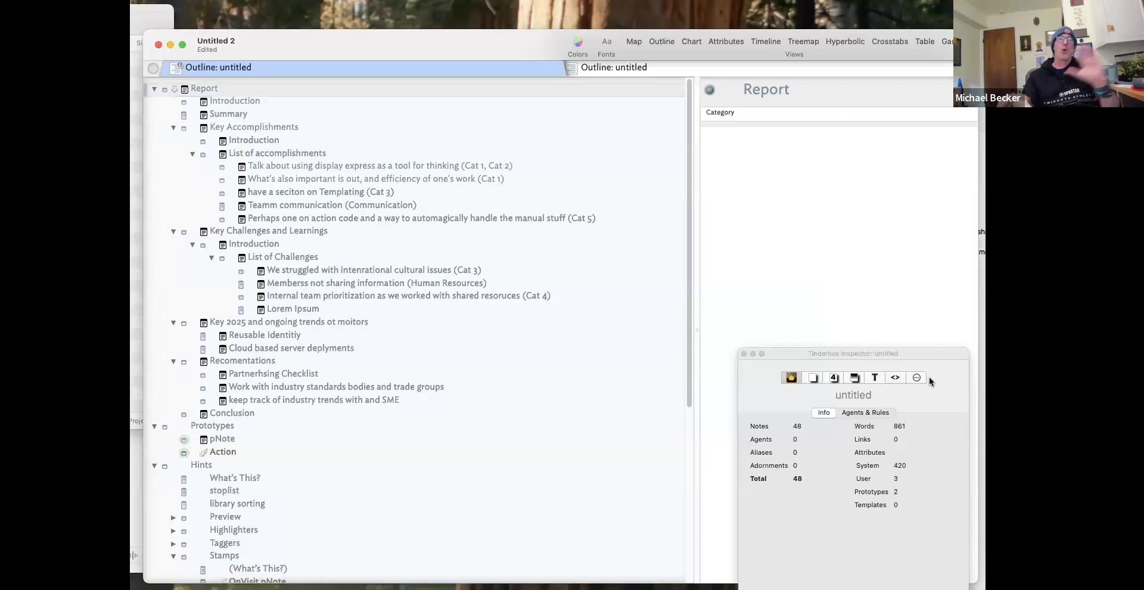
left_click_drag(542, 44, 548, 20)
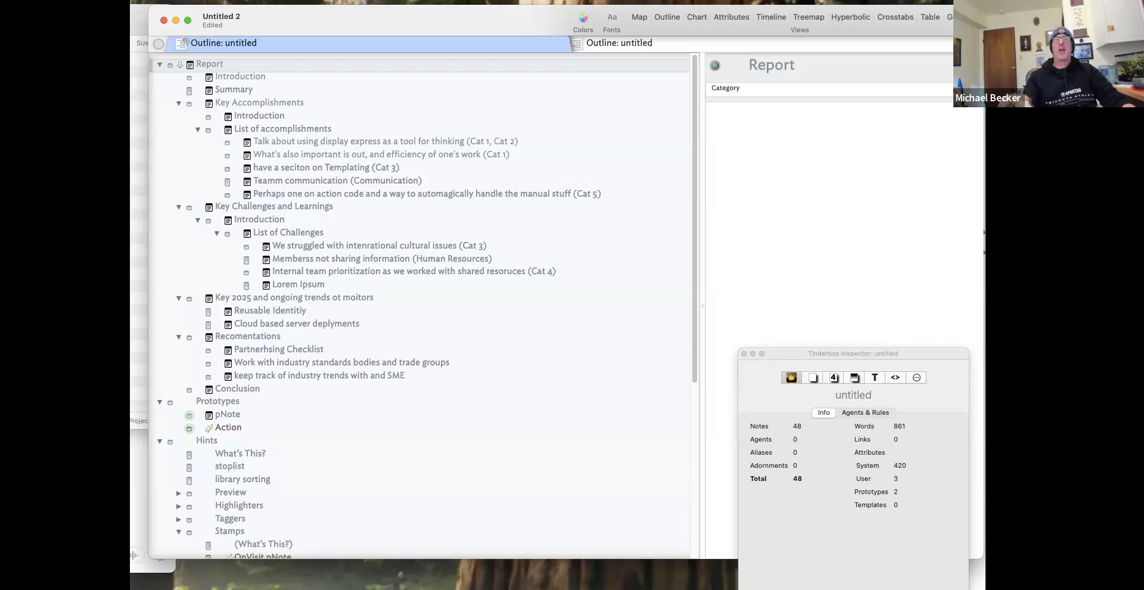
left_click(745, 354)
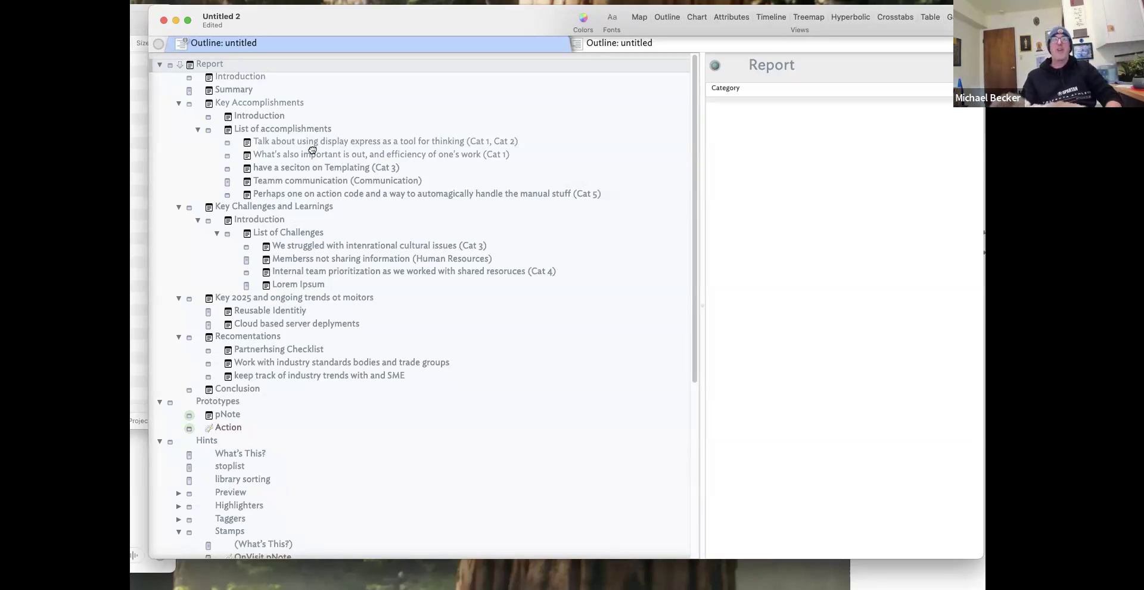
Add CitationKey and AttributionKey as key attributes of the pNote prototype.
scroll(262, 300, "down", 5)
left_click(262, 295)
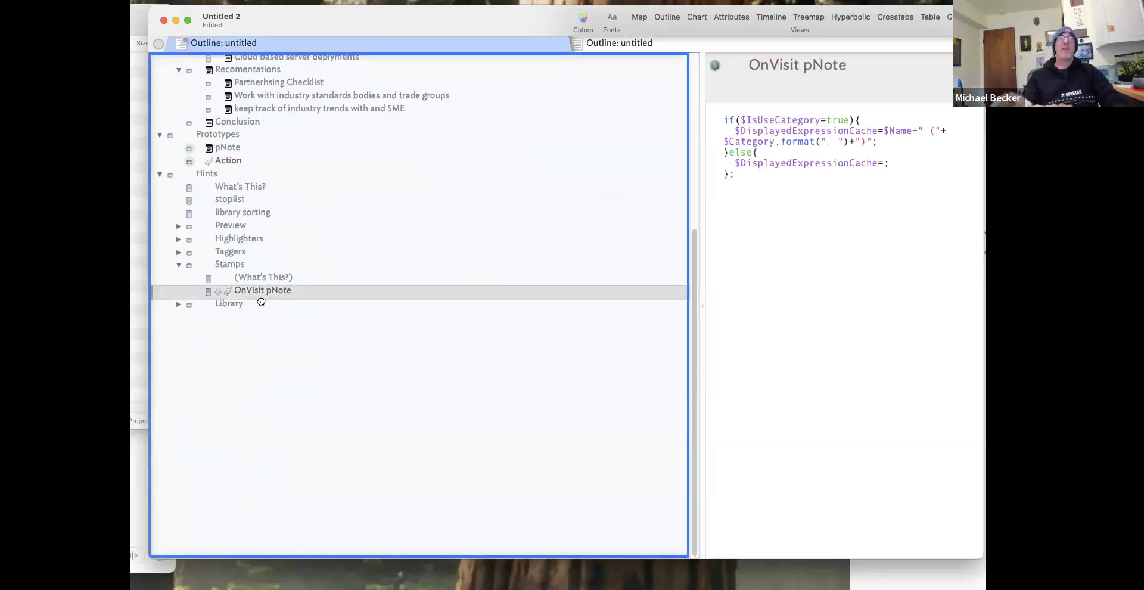
left_click(225, 148)
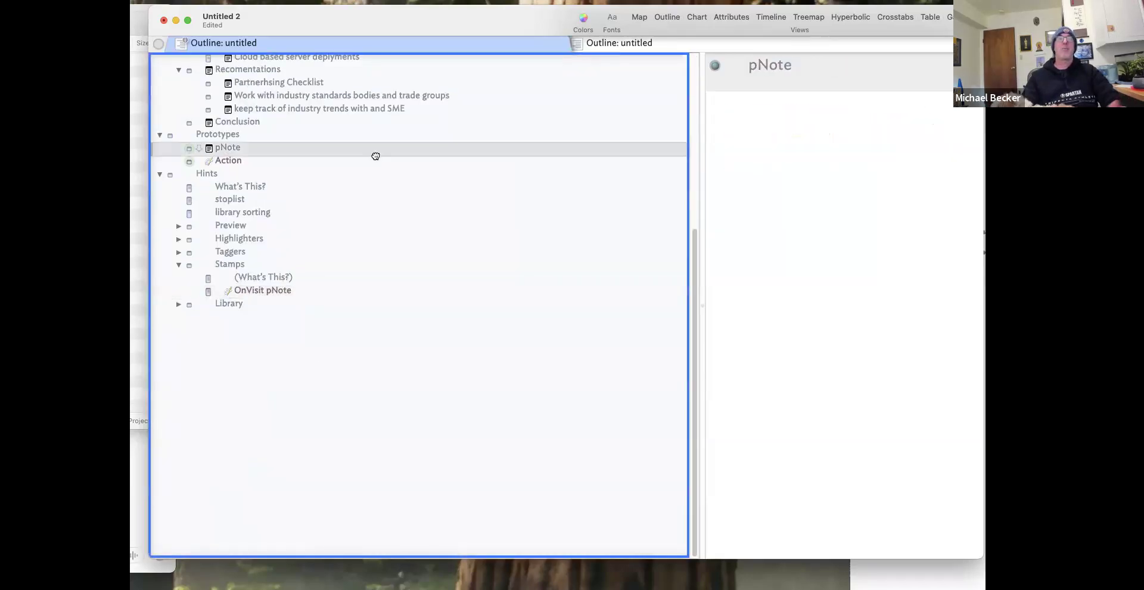
left_click(971, 66)
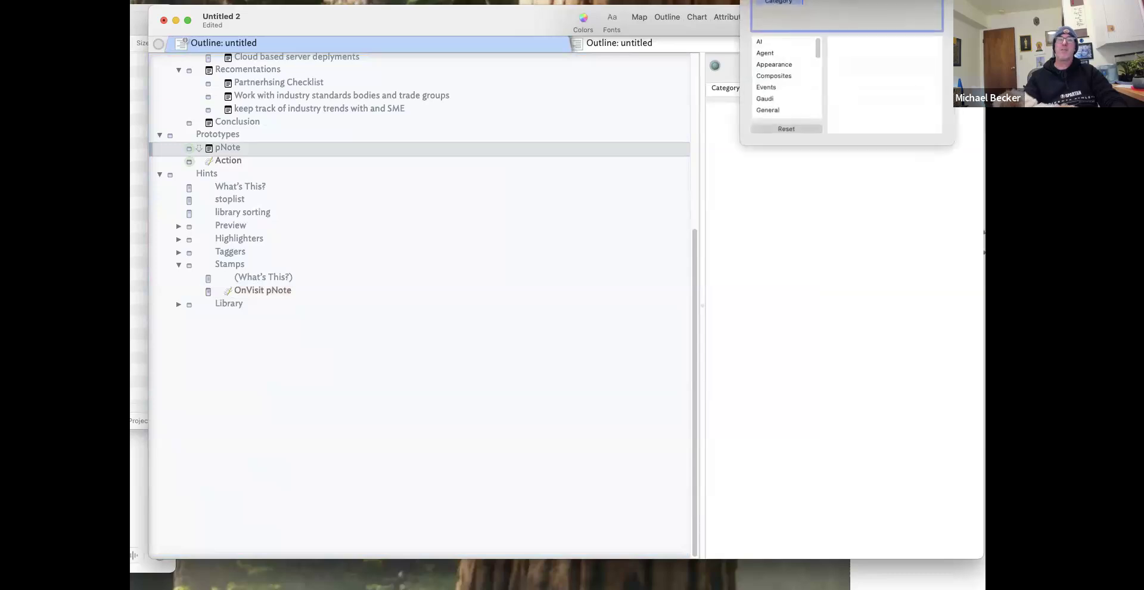
type("C")
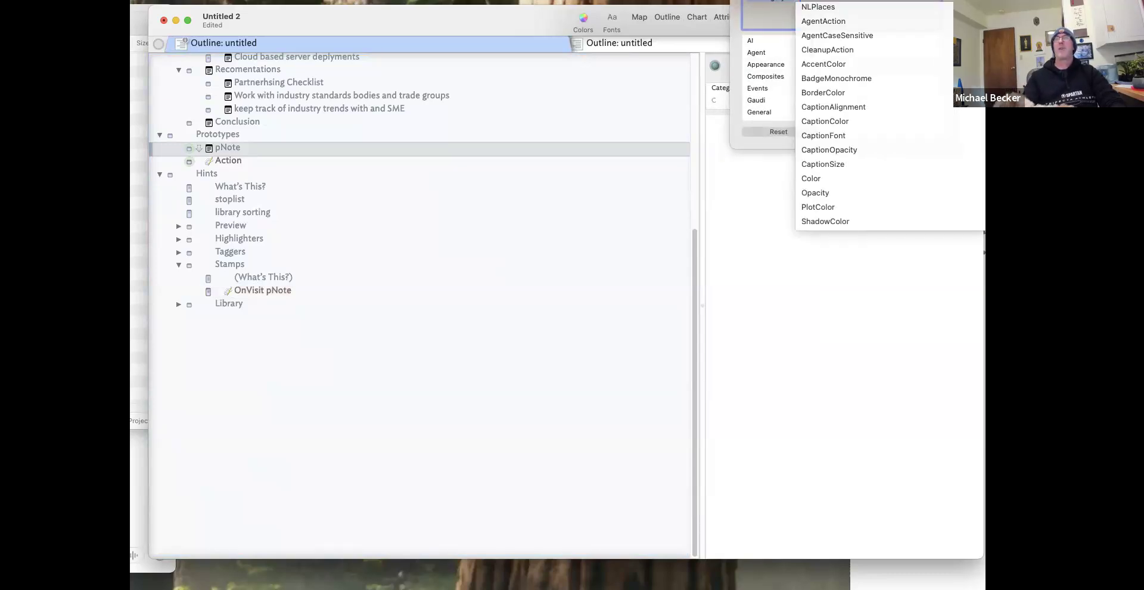
type("it")
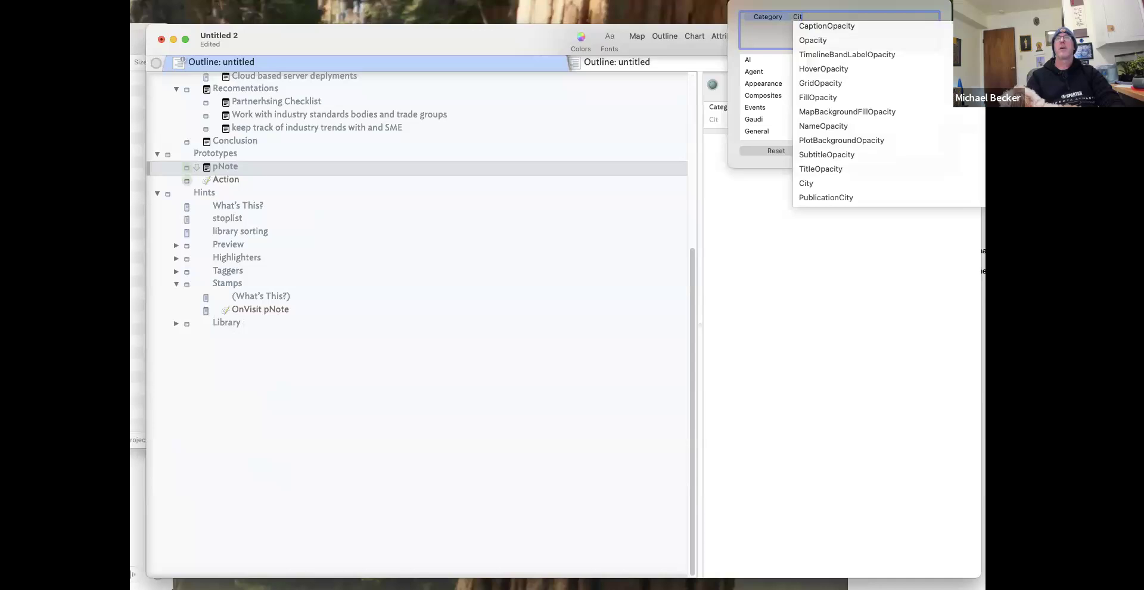
type("ationKey")
key("Return")
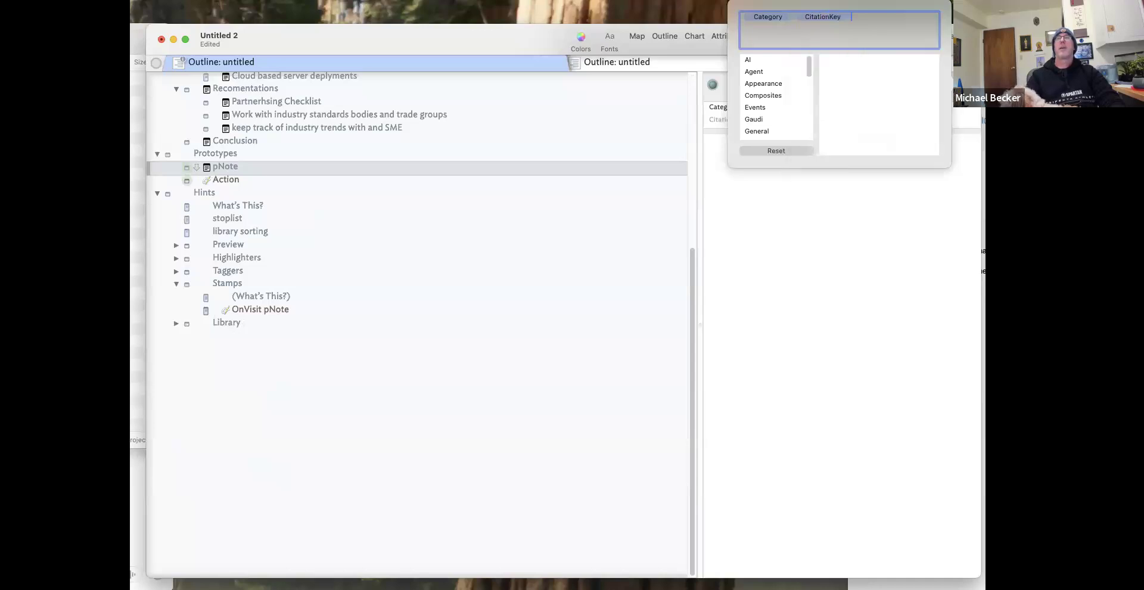
type("Attribution")
key("Return")
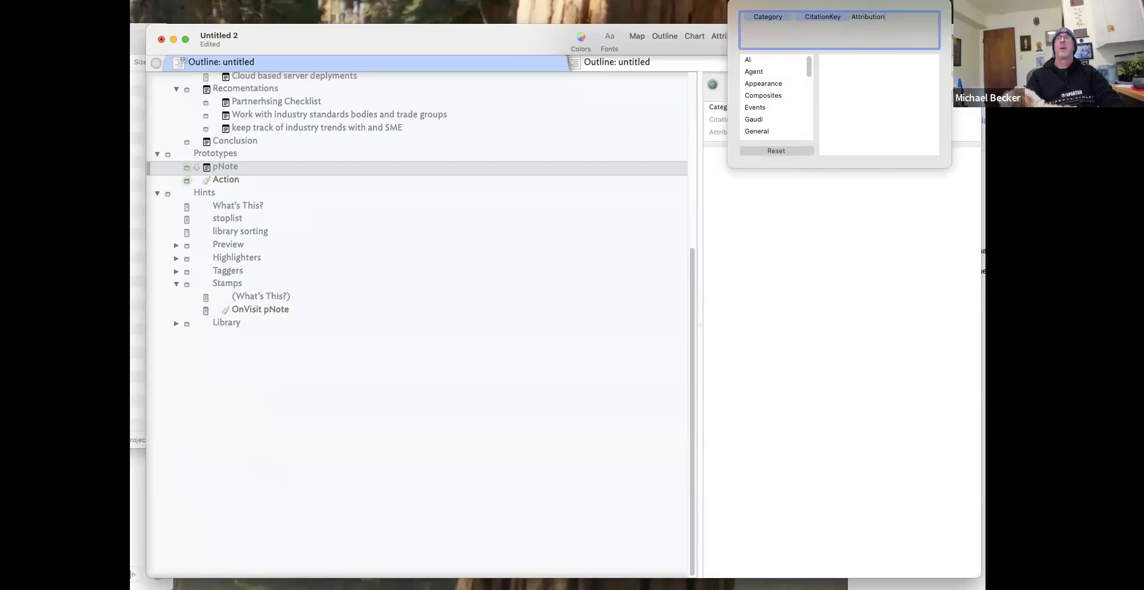
type("Key")
key("Return")
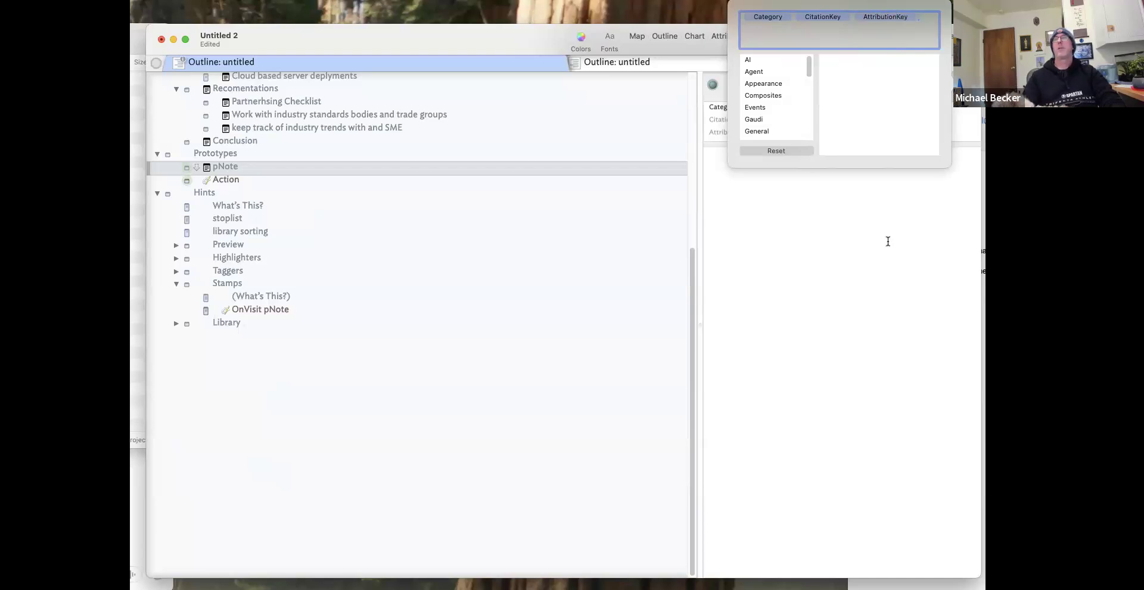
left_click(888, 241)
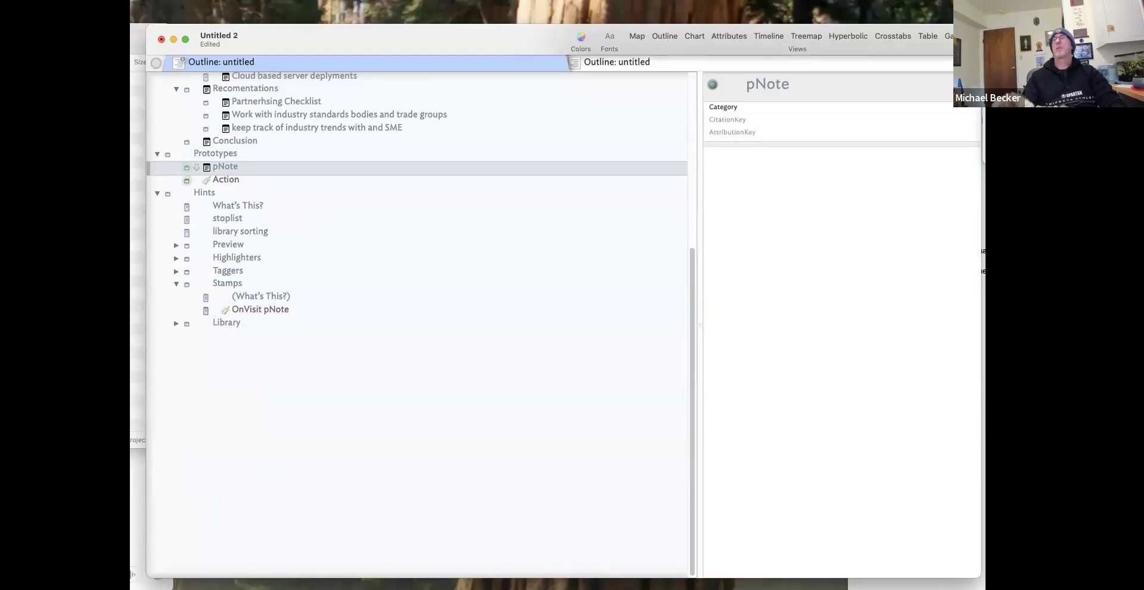
left_click(828, 248)
scroll(312, 324, "up", 10)
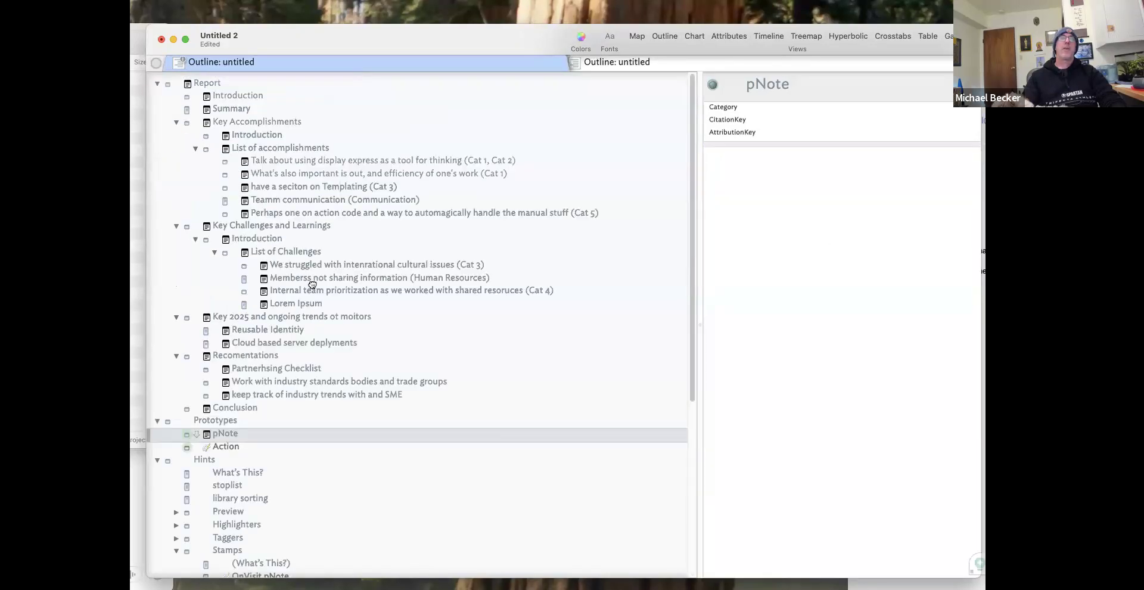
left_click(311, 188)
left_click(789, 305)
type("/Lroem")
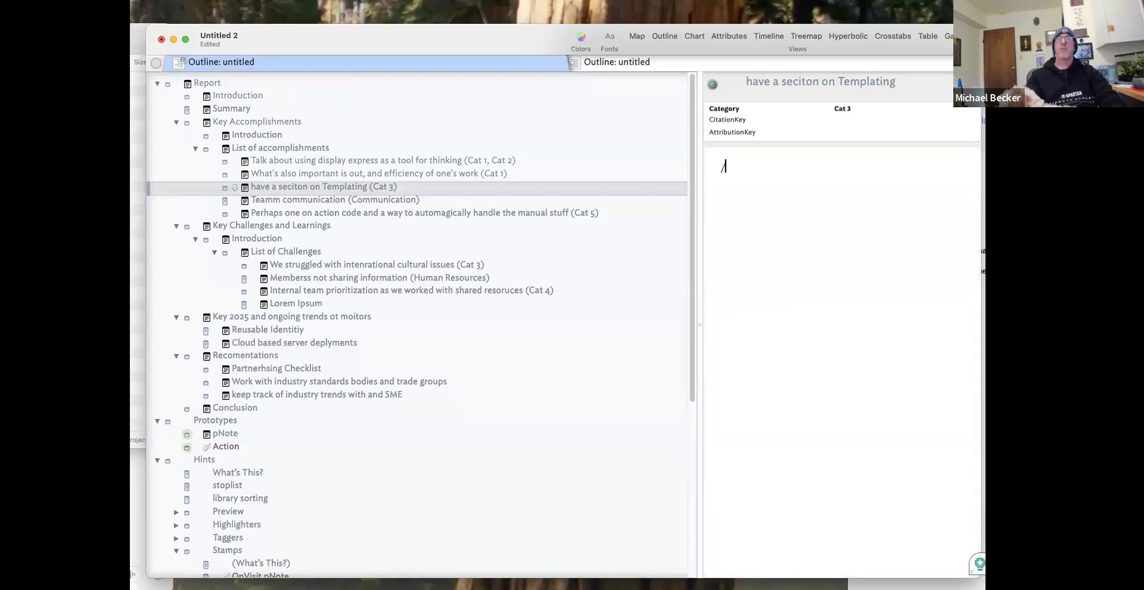
key("BackSpace")
key("BackSpace")
key("BackSpace")
key("BackSpace")
key("BackSpace")
type("orem")
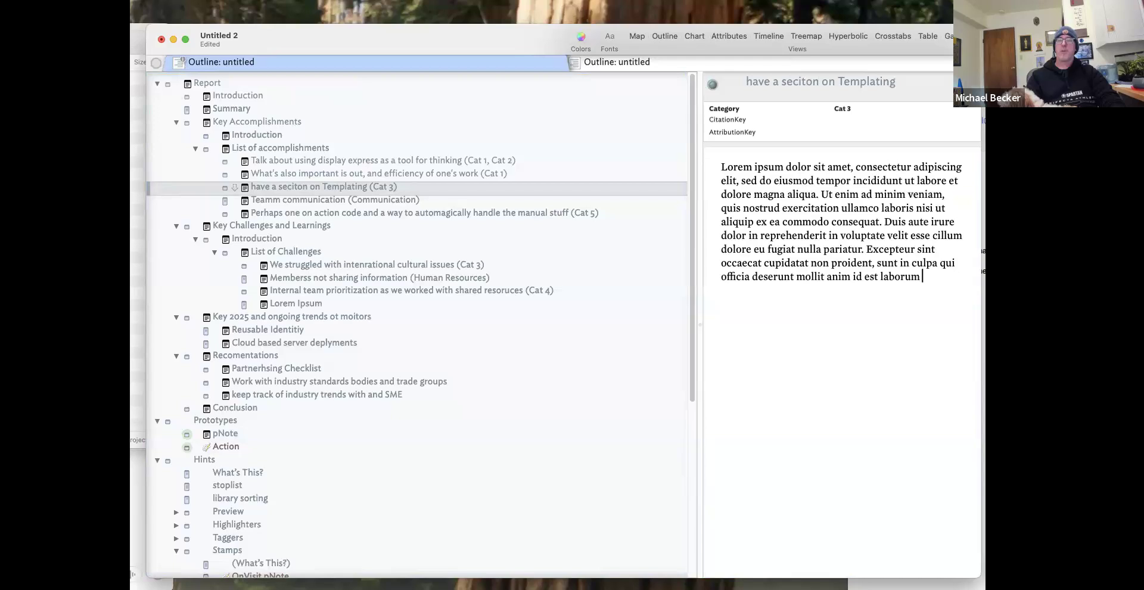
type(" [@Tre")
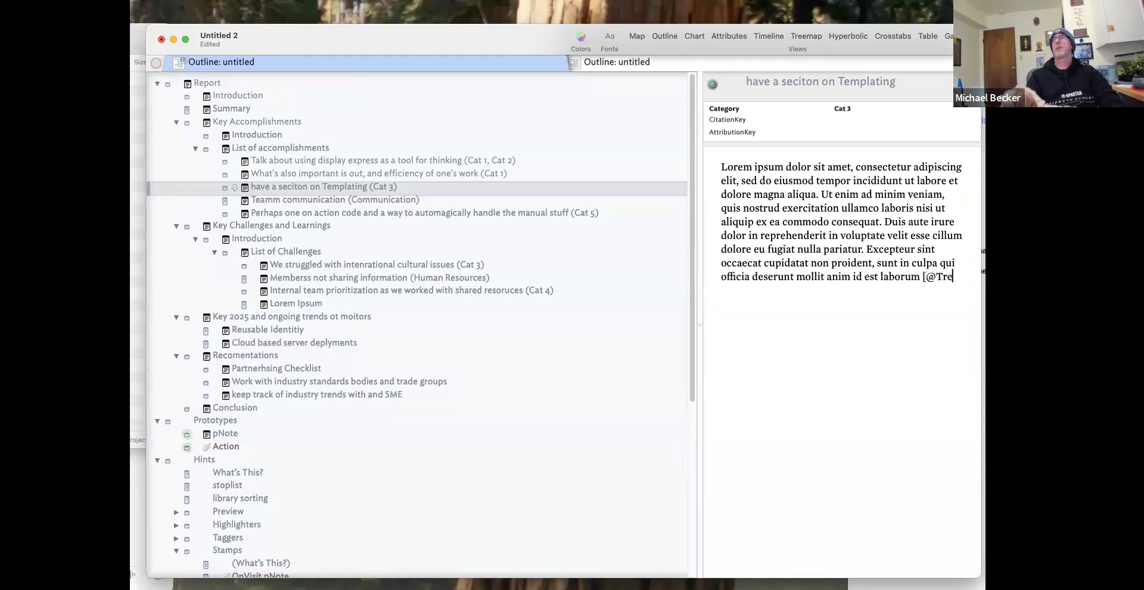
type("ese2")
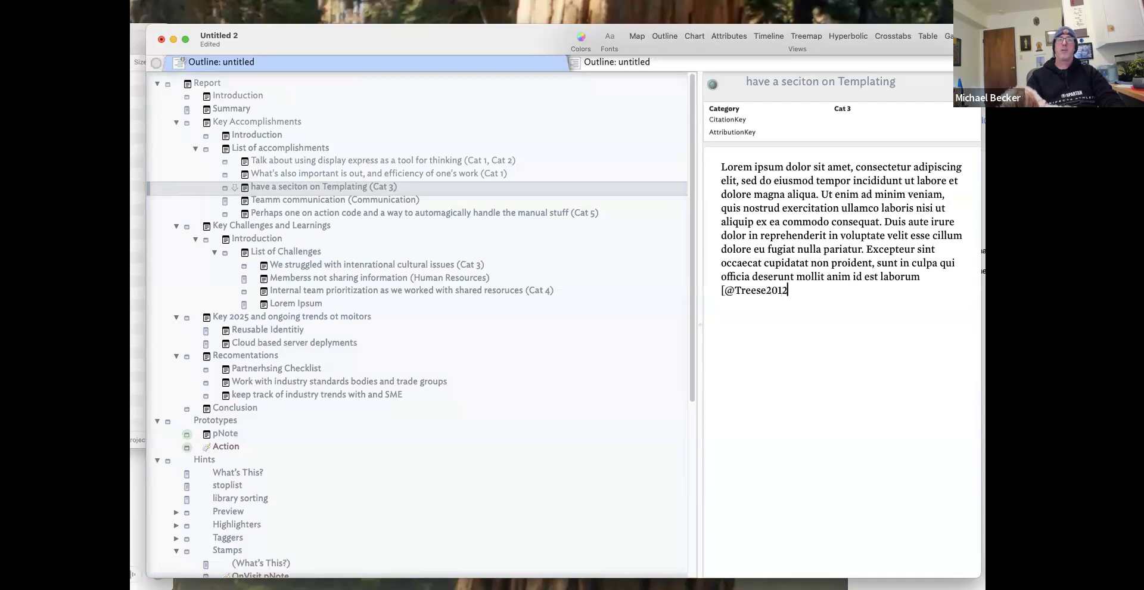
type("02].")
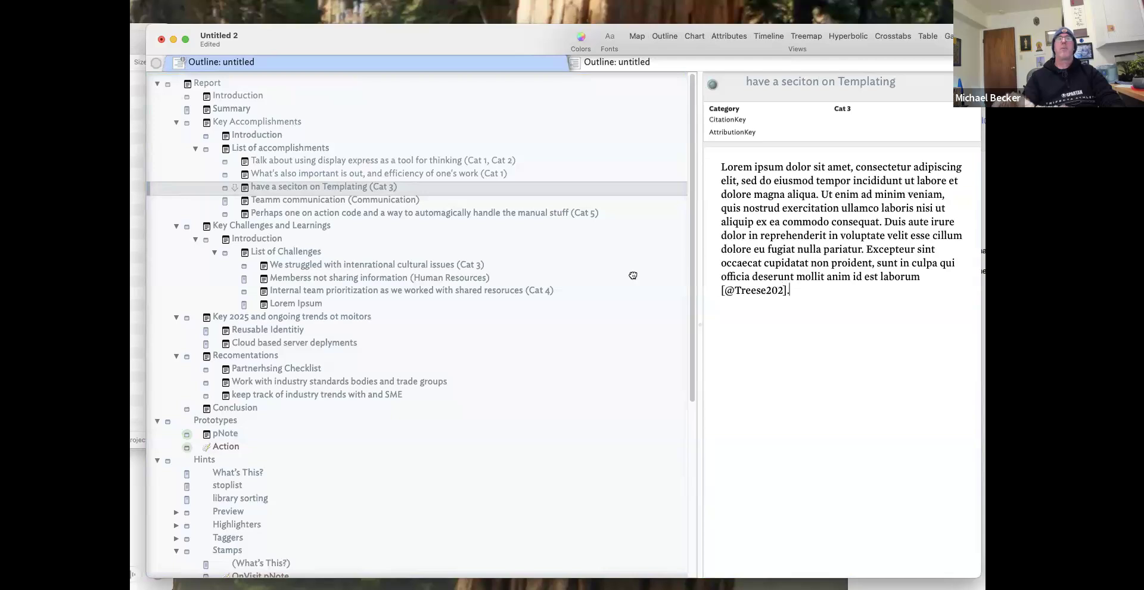
left_click(382, 277)
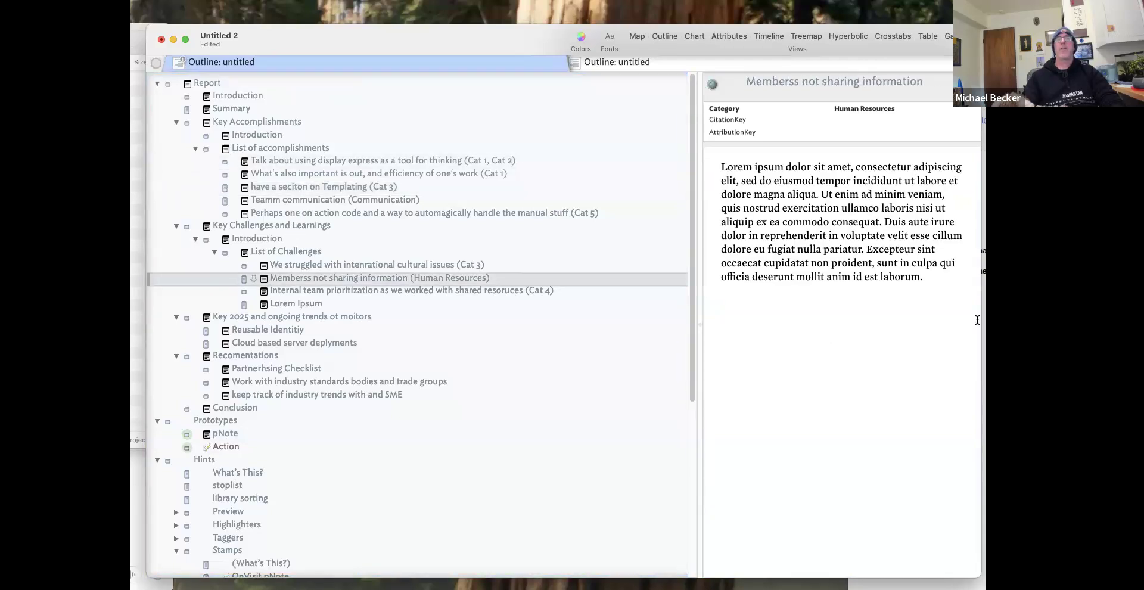
left_click(823, 290)
left_click(853, 222)
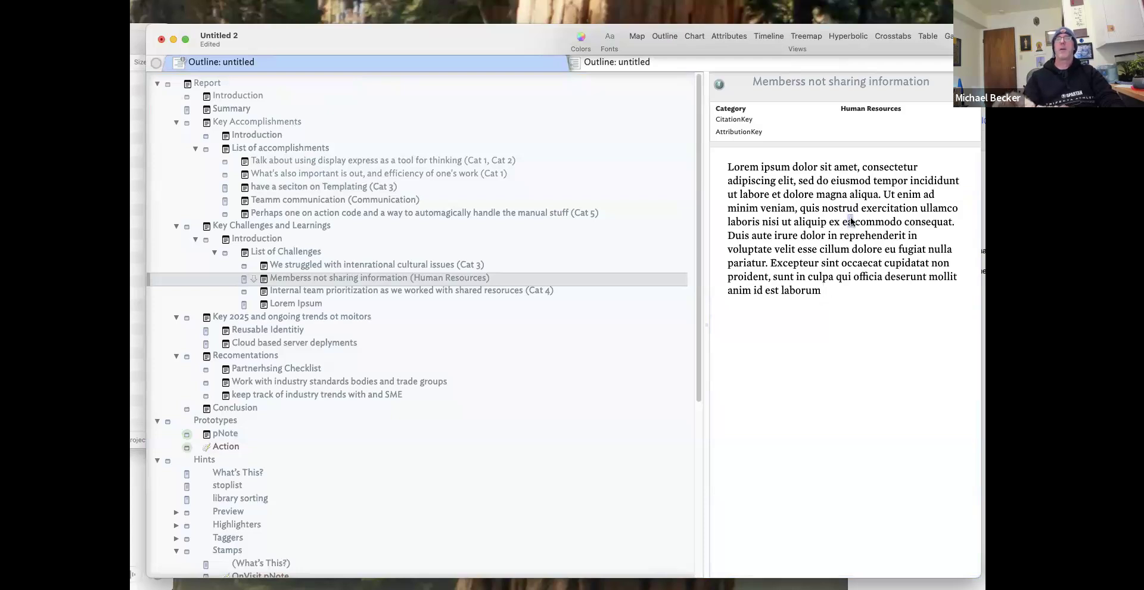
type("]@Petersen ")
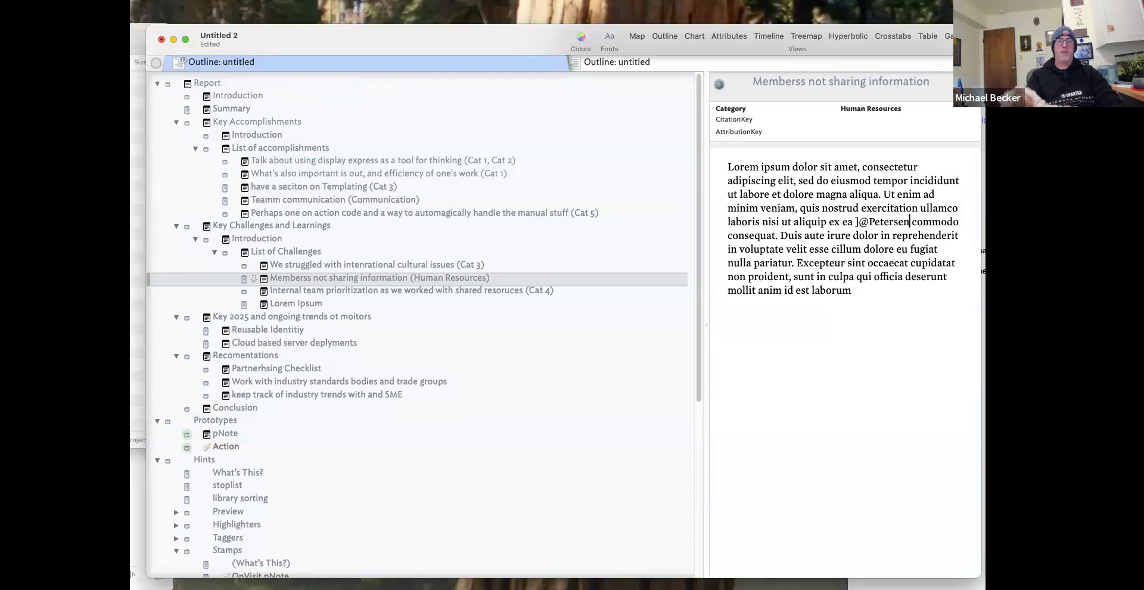
type("2026]")
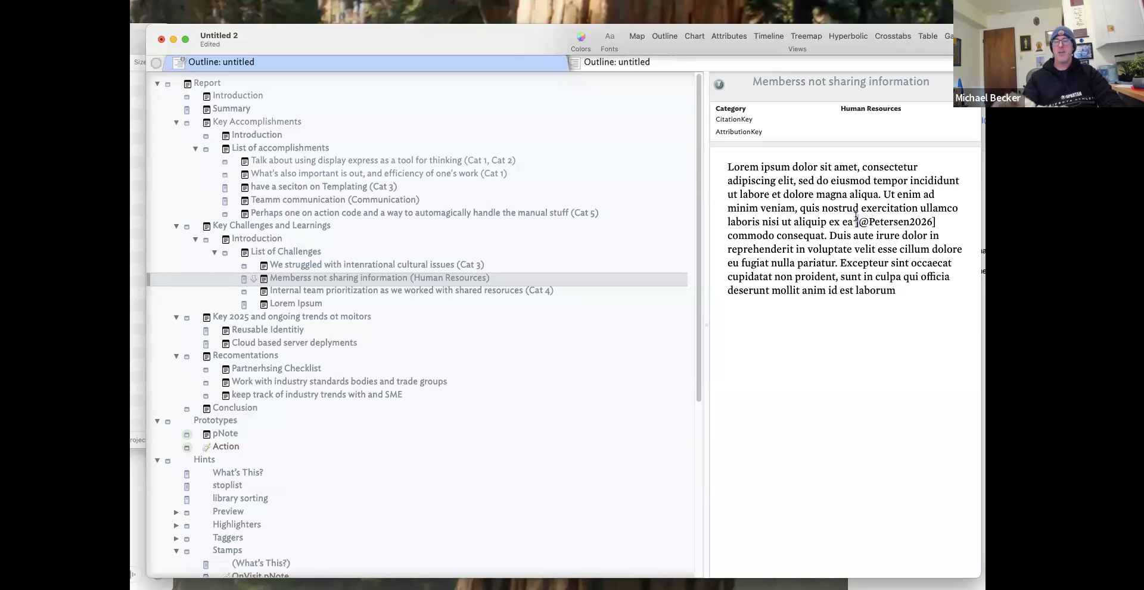
type("[")
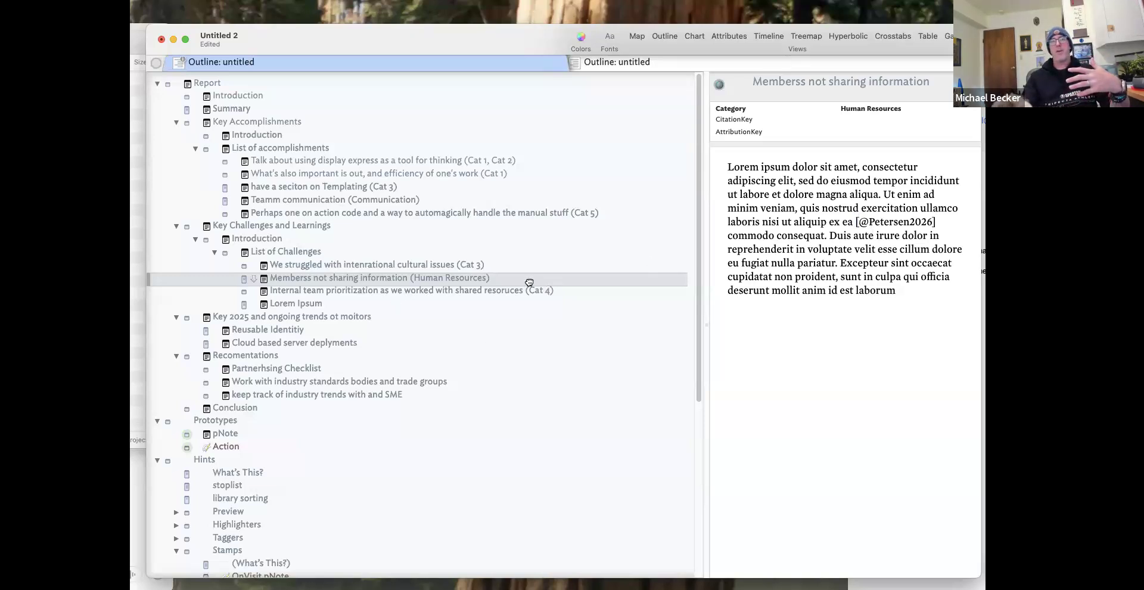
left_click(498, 260)
left_click(510, 201)
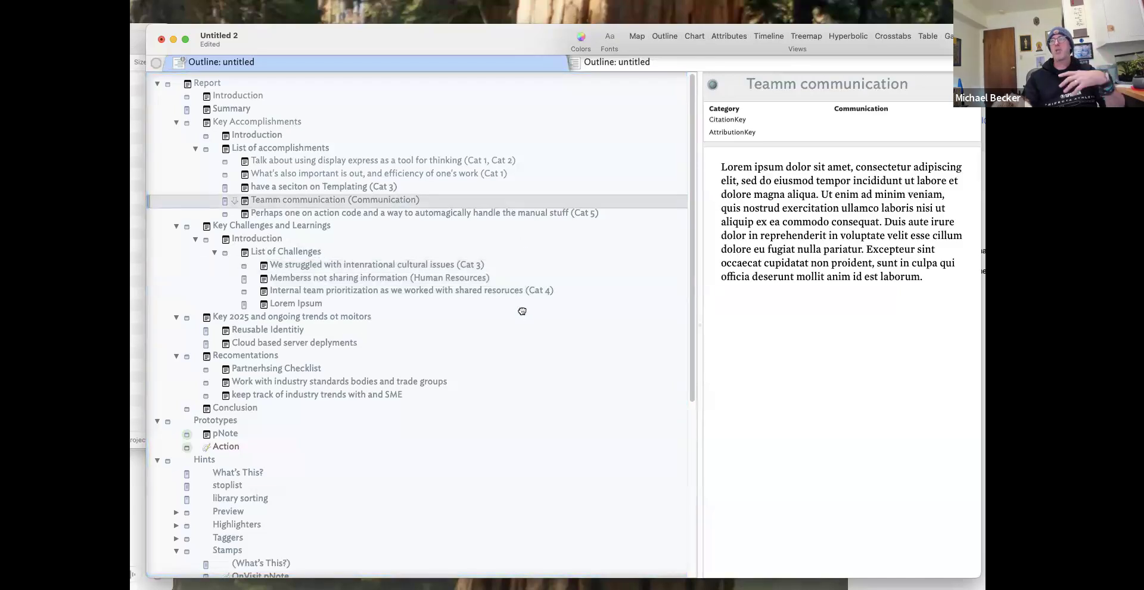
left_click(408, 173)
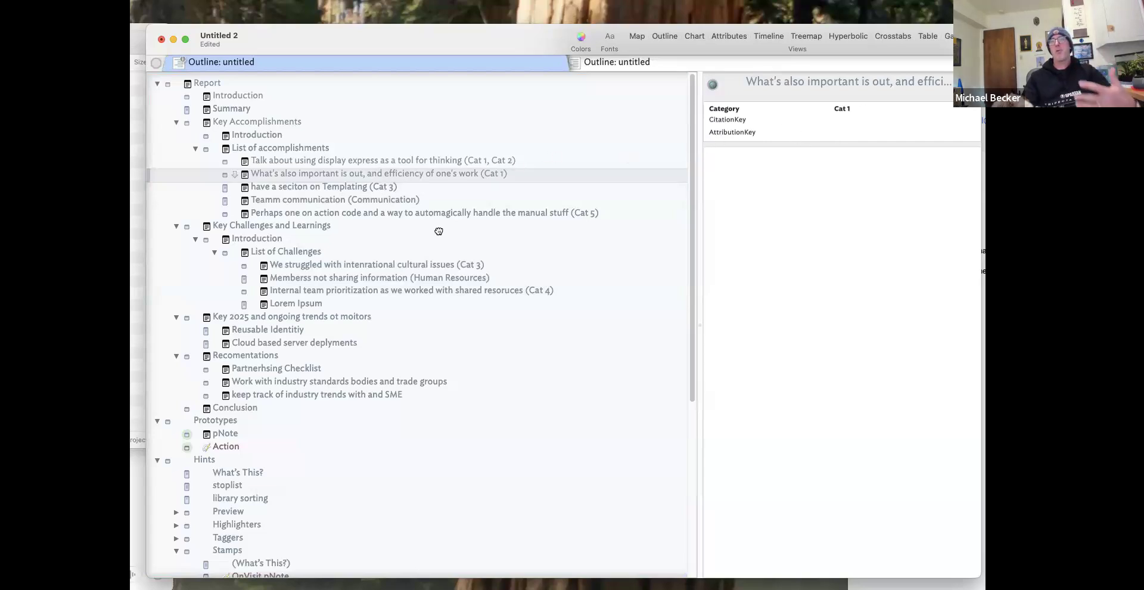
left_click(853, 129)
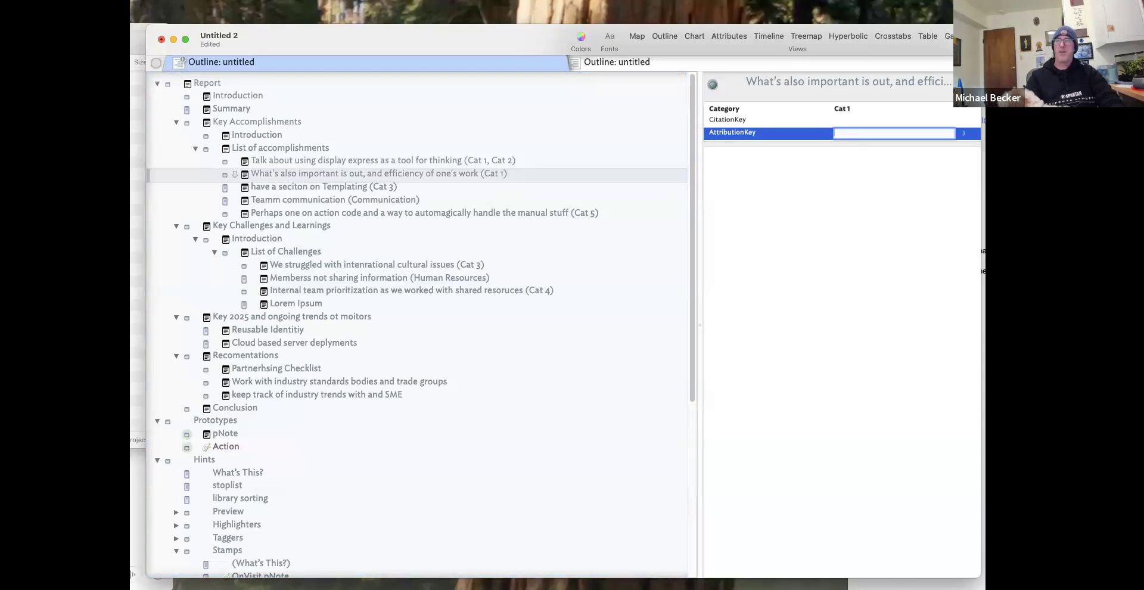
type("@Norris")
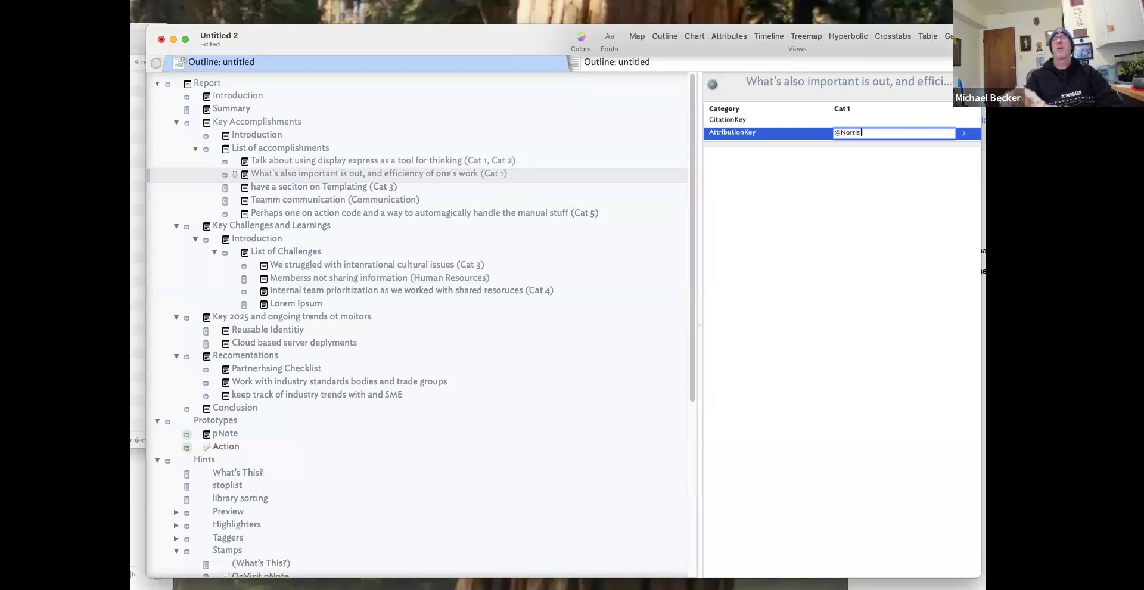
type("z")
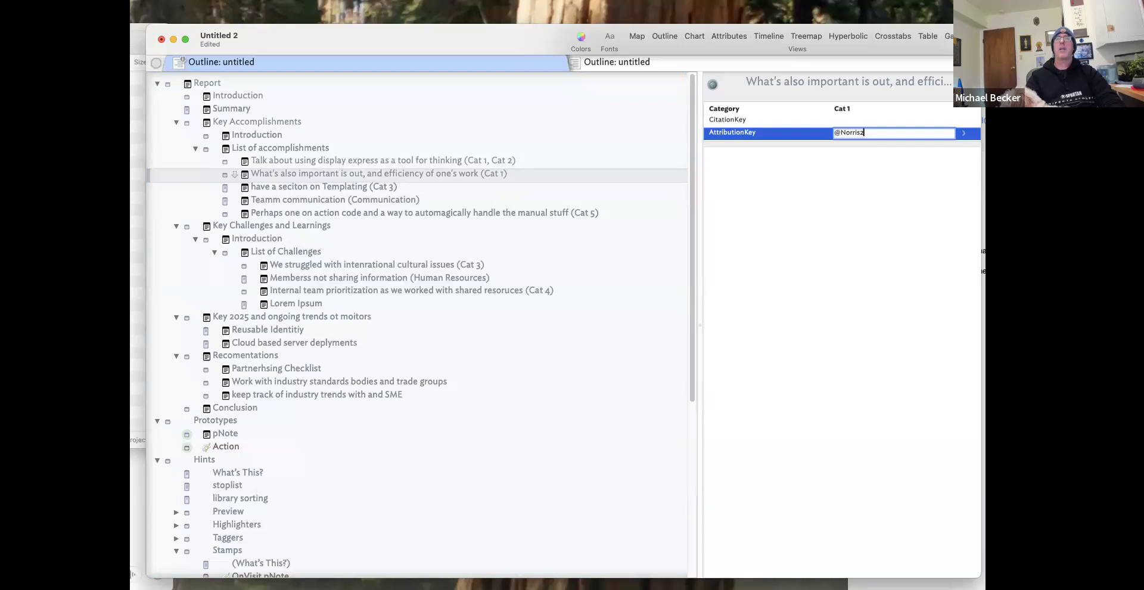
type("018")
type("9")
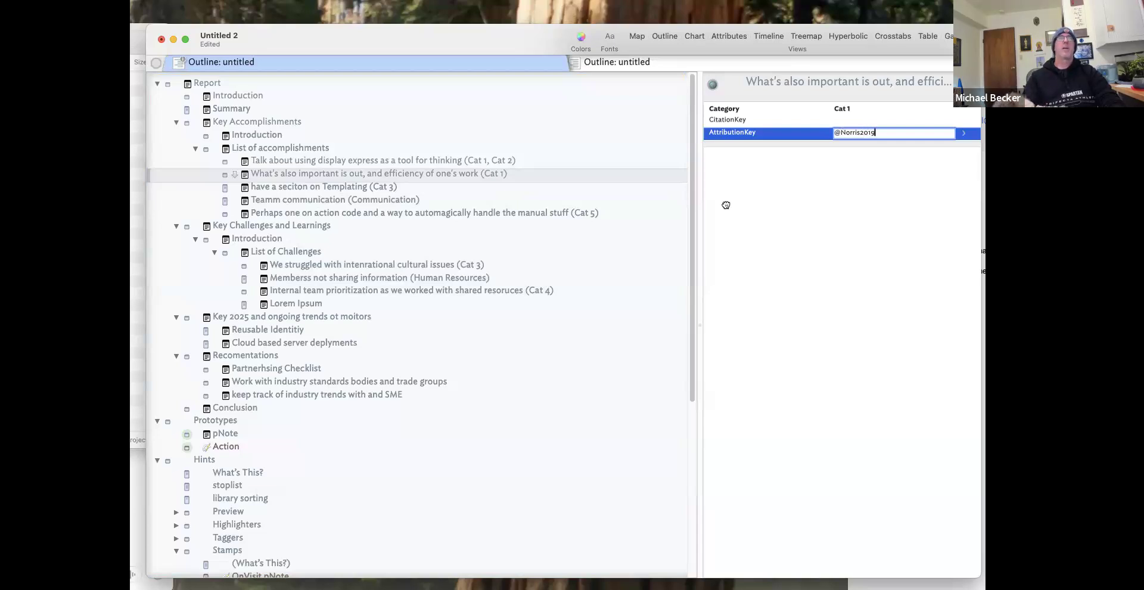
left_click(388, 212)
left_click(834, 137)
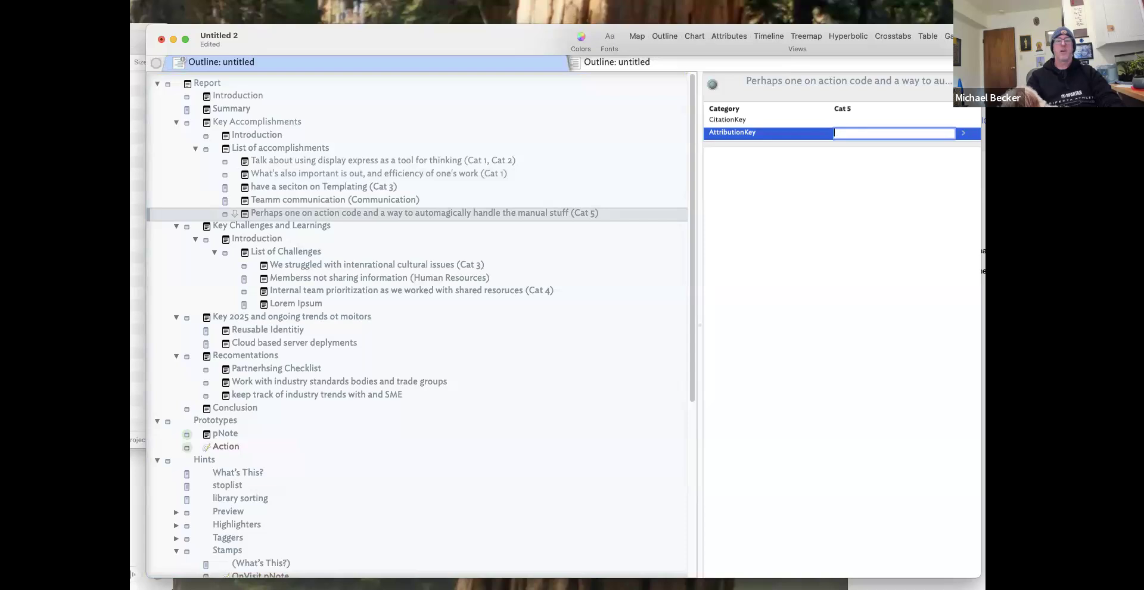
type("@")
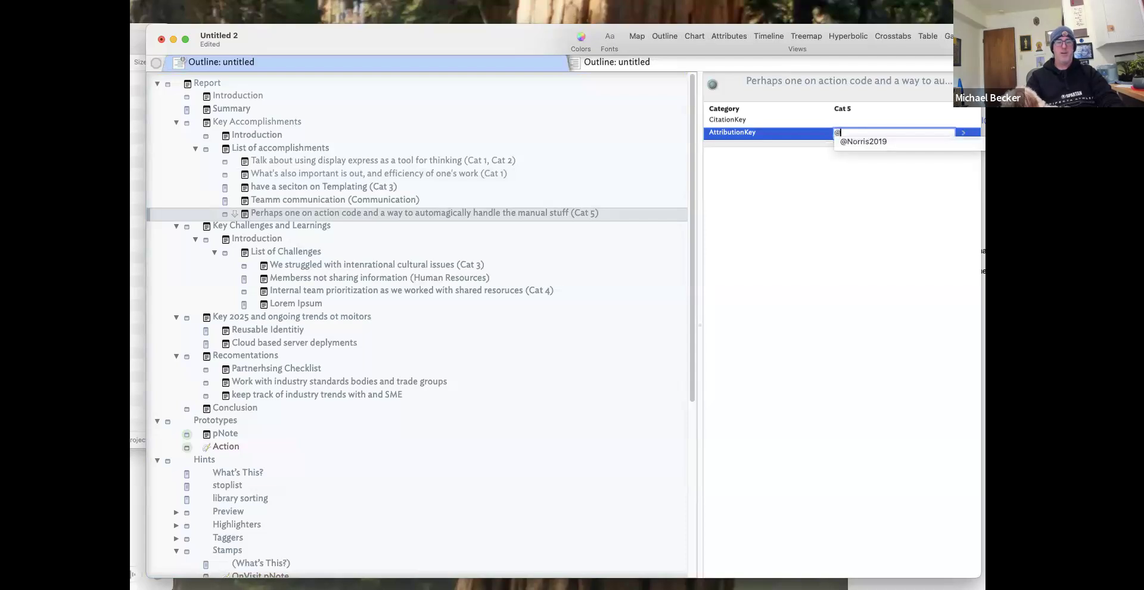
type("Erwin2017")
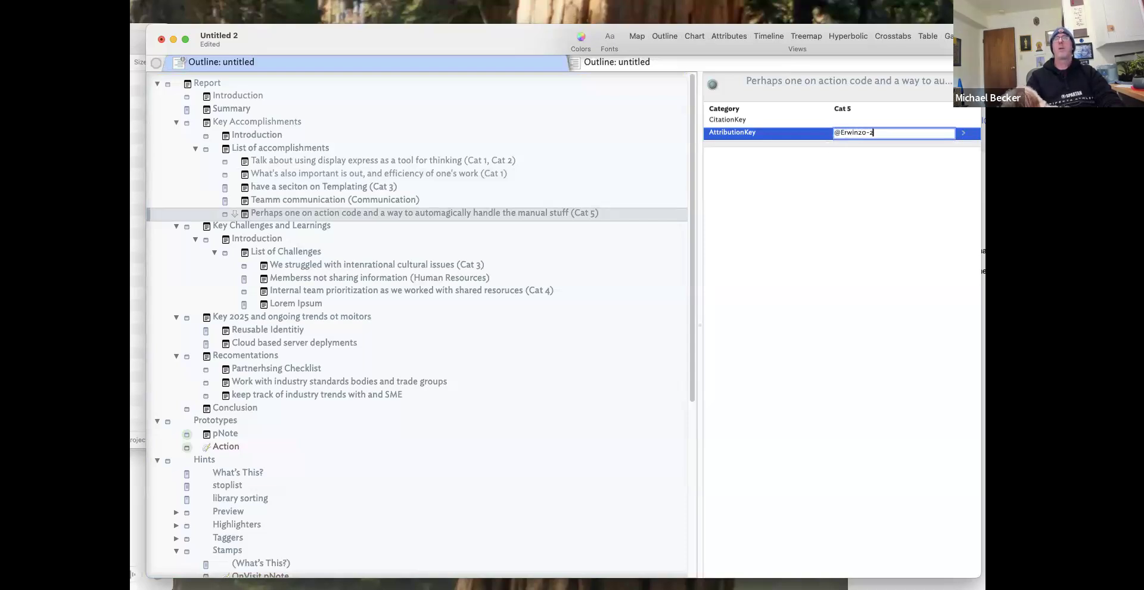
key("Return")
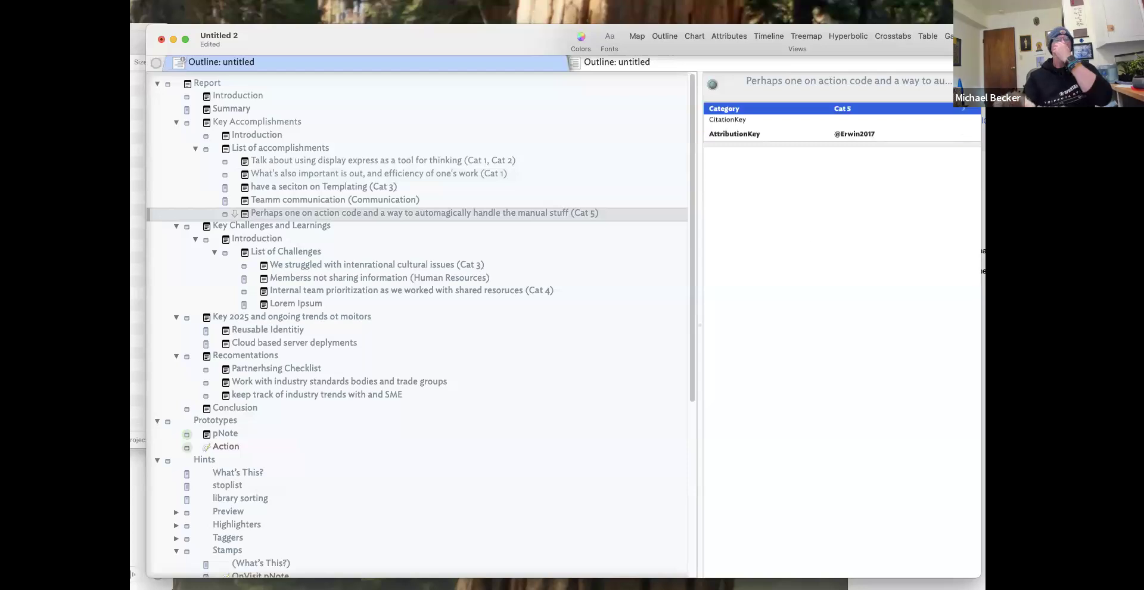
left_click(840, 269)
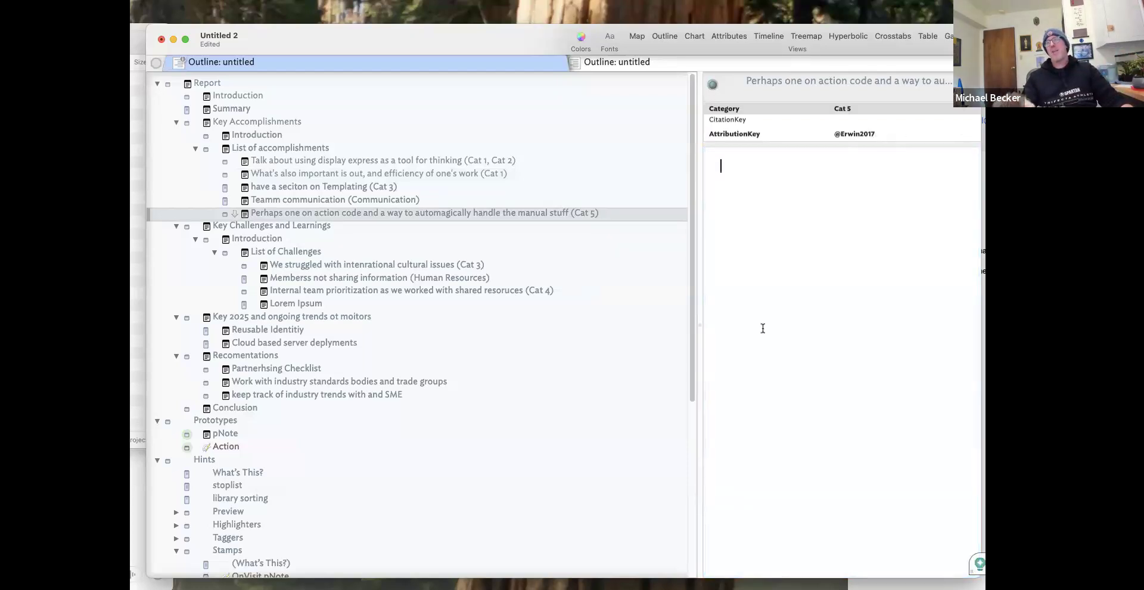
Create an empty note named Extract Citations right after OnVisit pNote under Hints > Stamps.
left_click(445, 264)
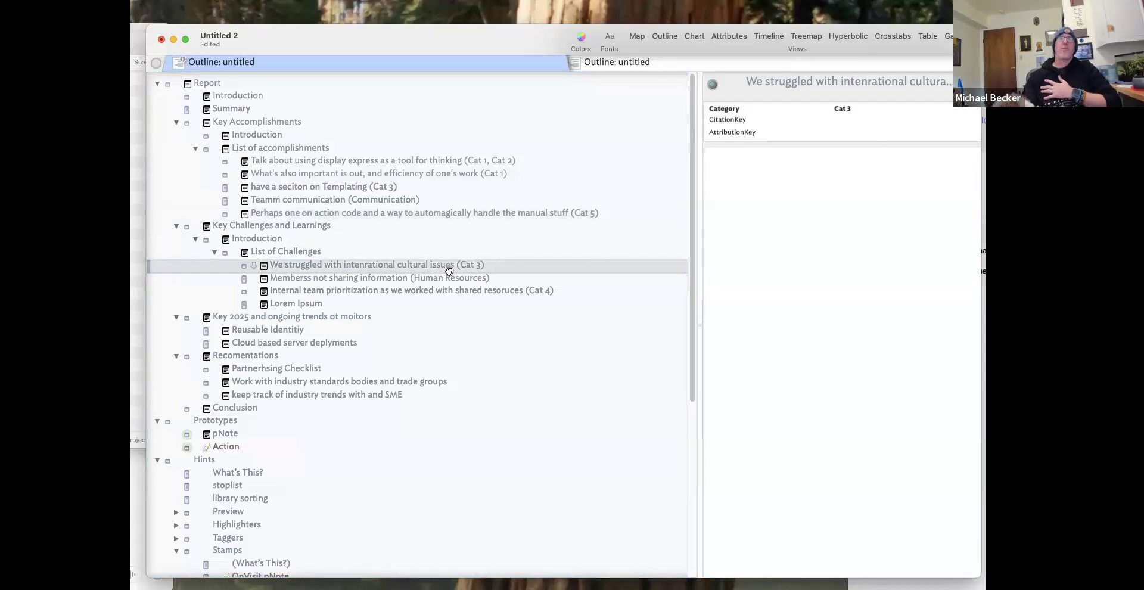
scroll(278, 494, "down", 1)
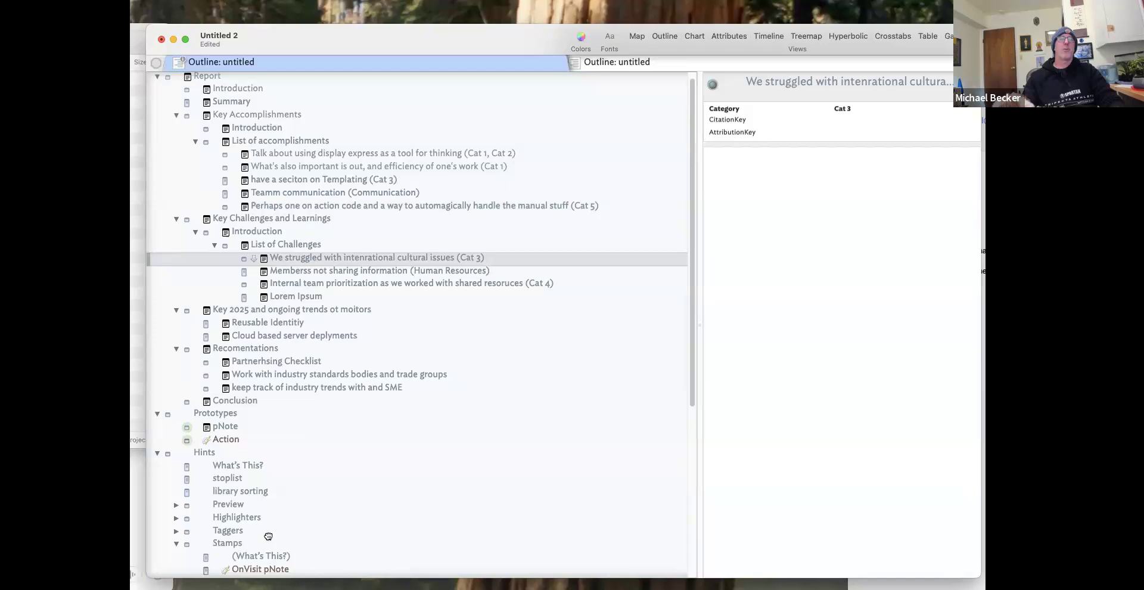
scroll(269, 536, "down", 2)
left_click(267, 537)
left_click(255, 551)
key("Return")
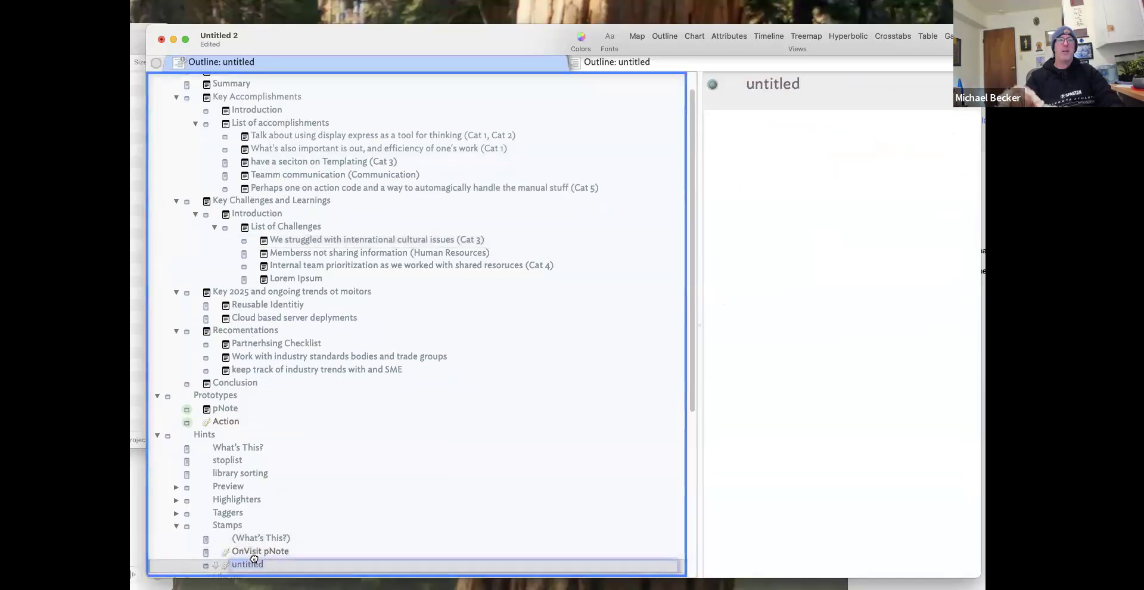
type("Extract Citations")
key("Return")
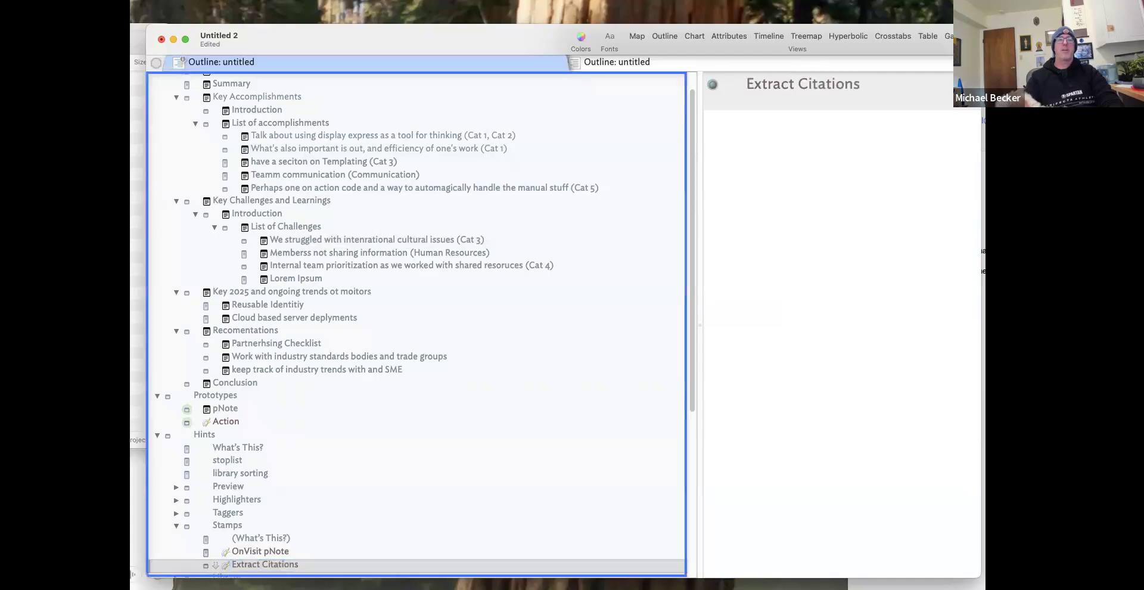
left_click(893, 366)
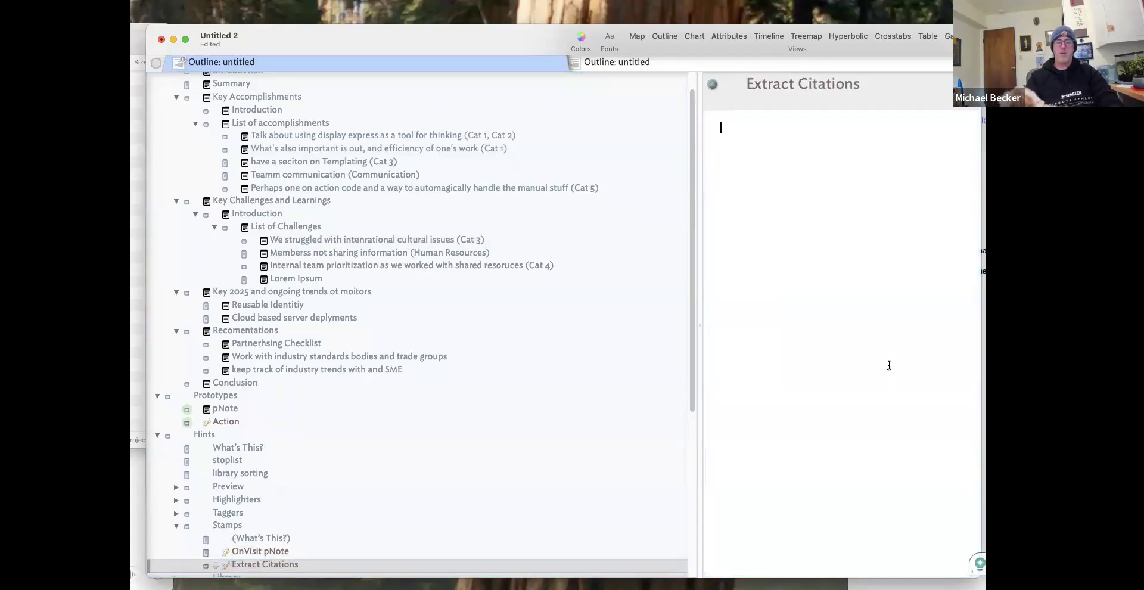
type("=")
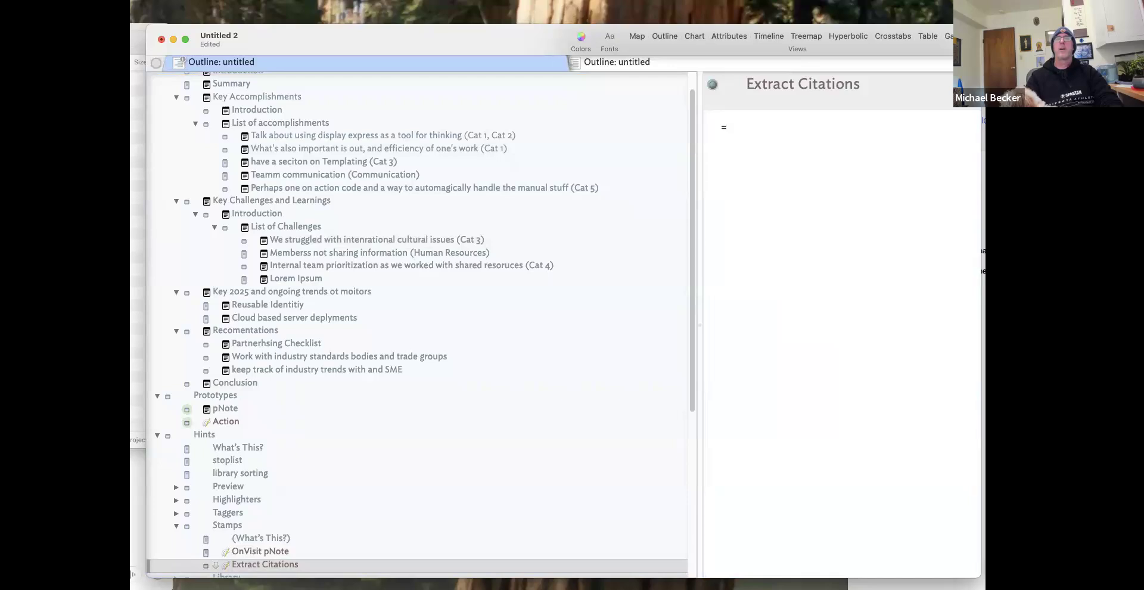
key("BackSpace")
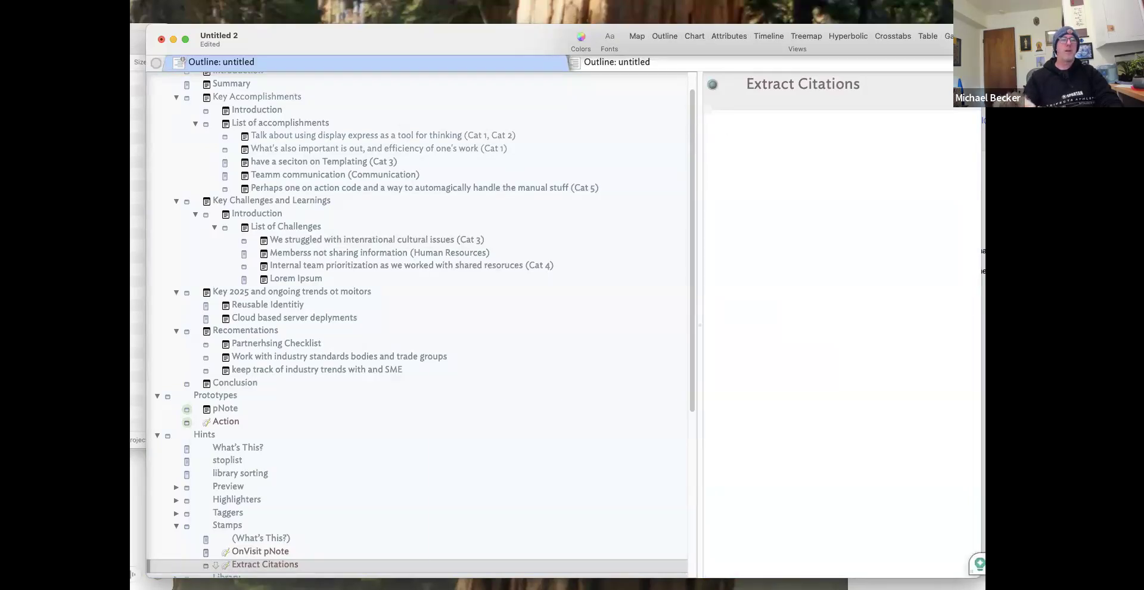
Search the MME 2025 Updates document for 'extract', then place the cursor in the stamp's action code.
right_click(307, 588)
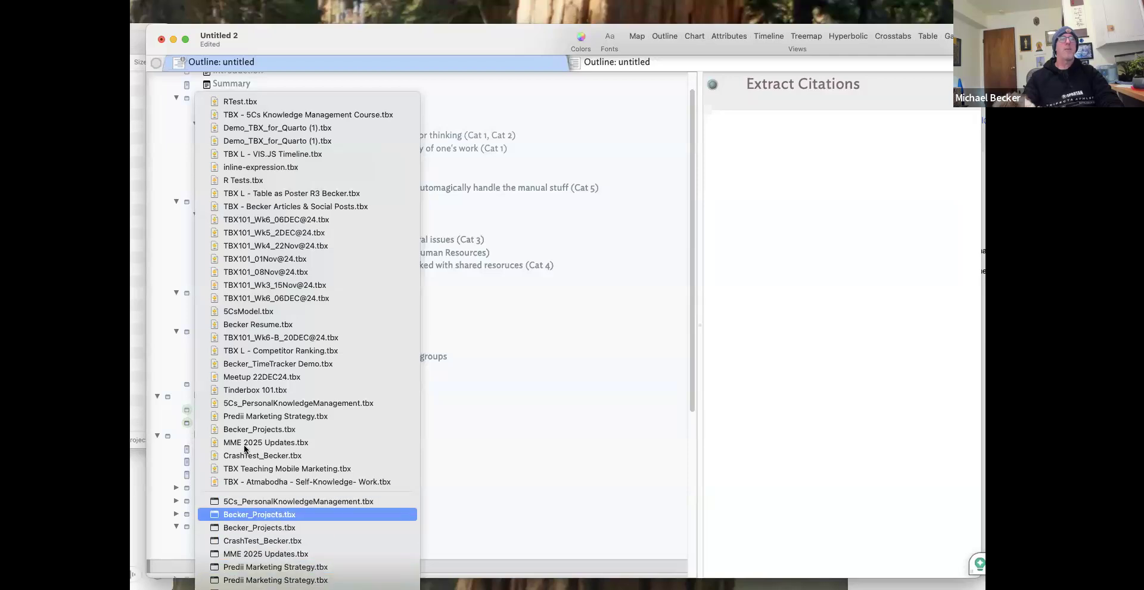
left_click(284, 443)
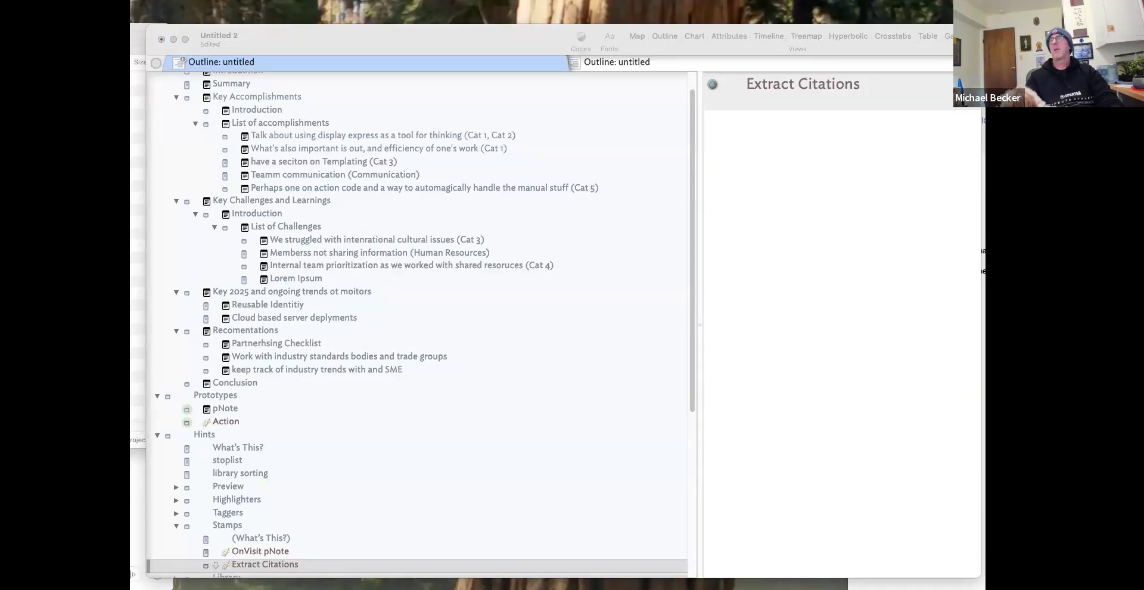
key("super+f")
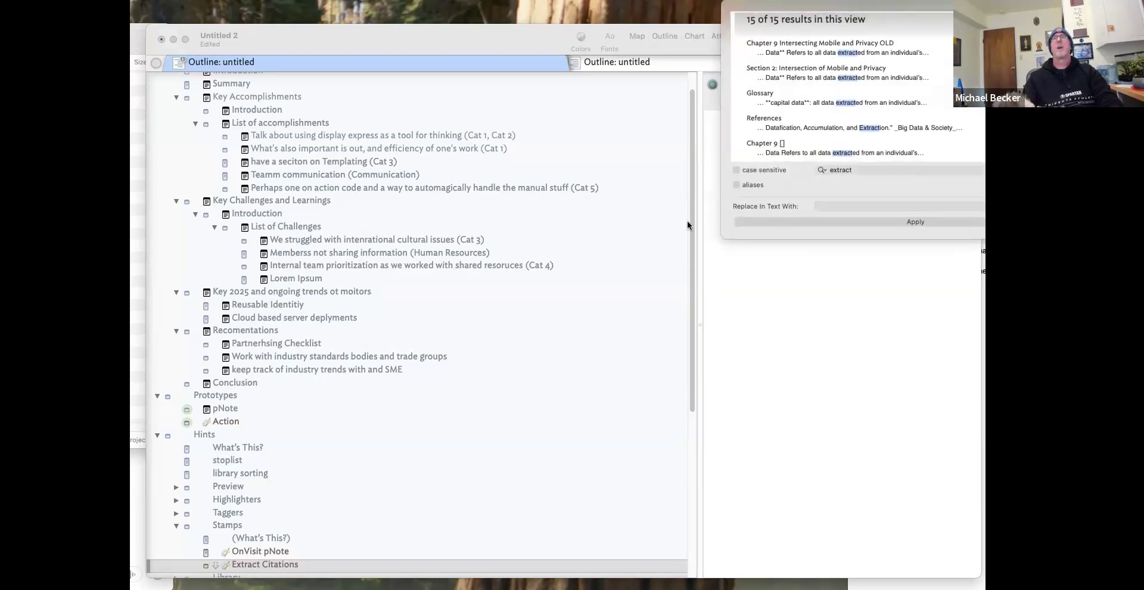
scroll(806, 116, "down", 10)
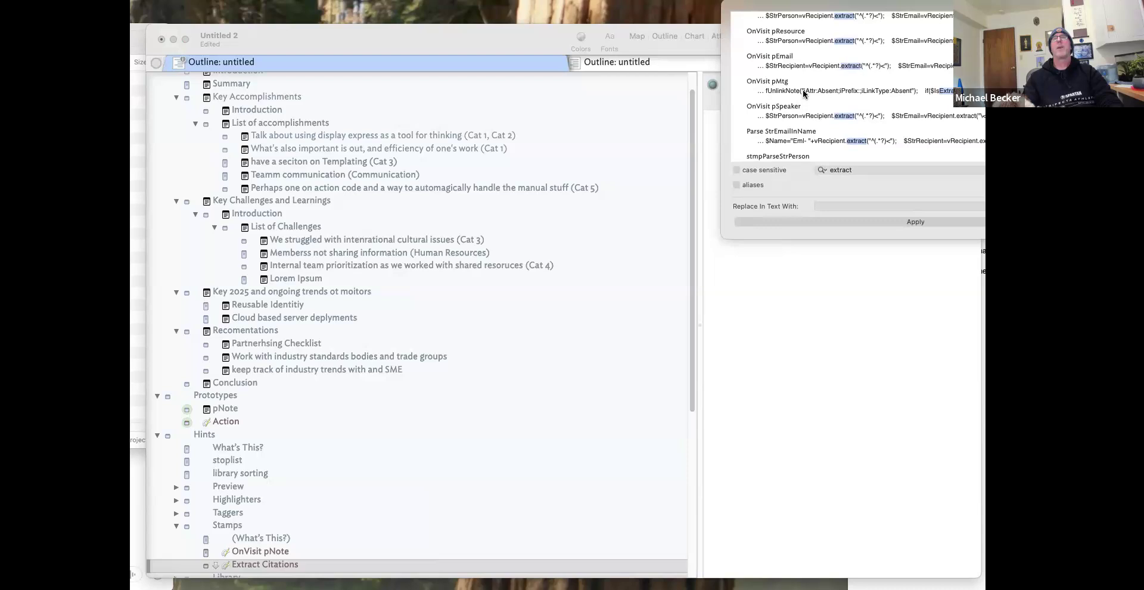
scroll(807, 92, "up", 2)
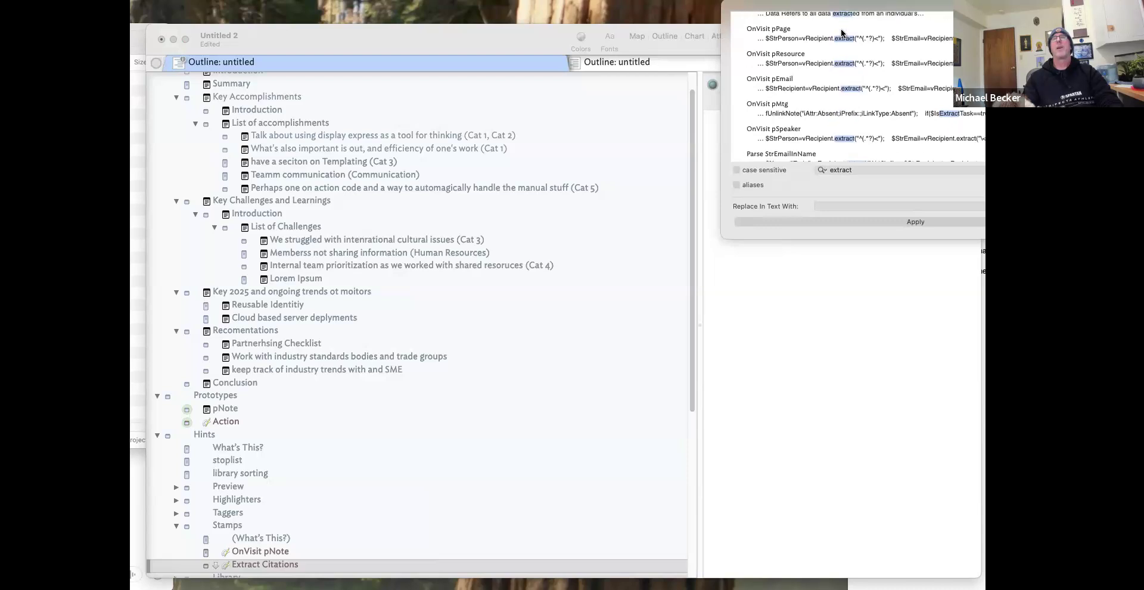
key("Escape")
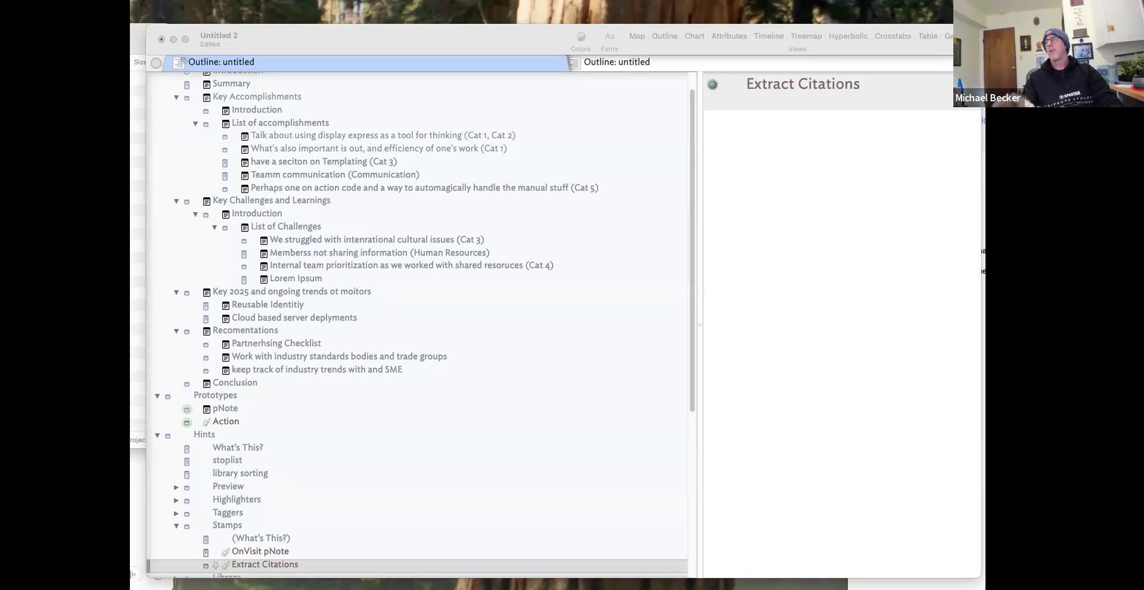
left_click(747, 189)
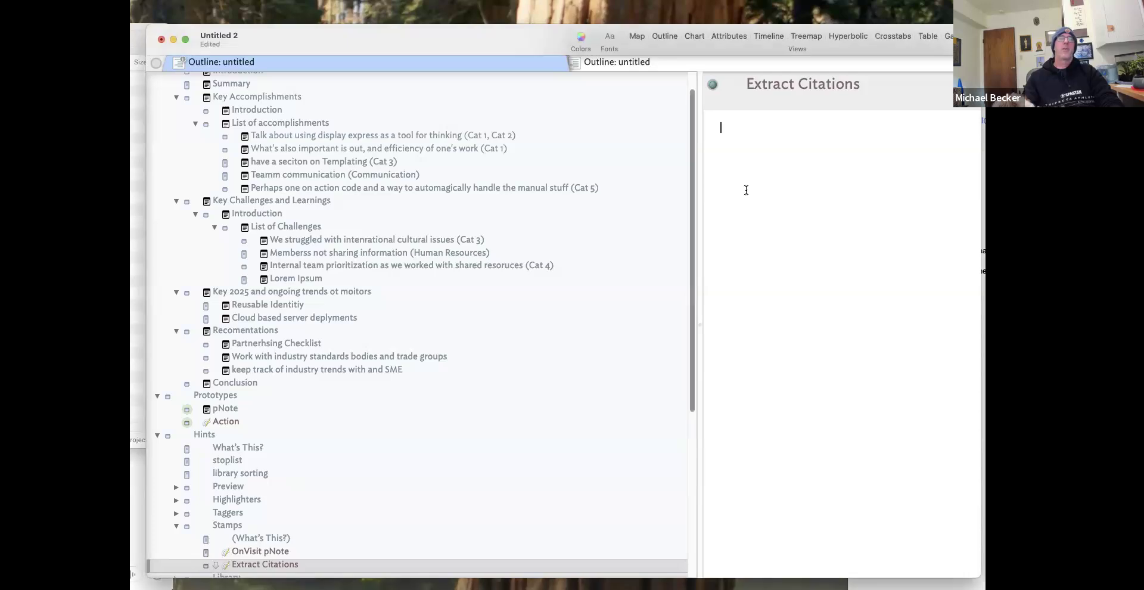
Paste the $Text.extractAll citation code into the stamp and rename its target attribute to $CitationKey.
type("$CitationKeyExtracted=$Text.extractAll(\"\\[@(.*?)\\]|\\B@(\\w+)\");")
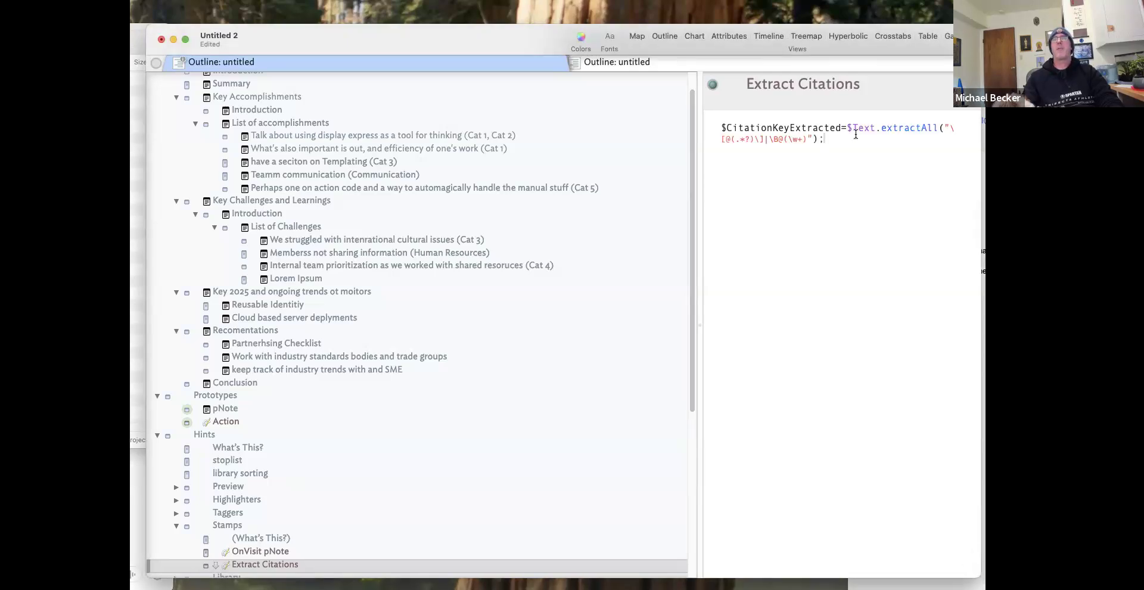
left_click_drag(843, 127, 726, 128)
type("CitationKey")
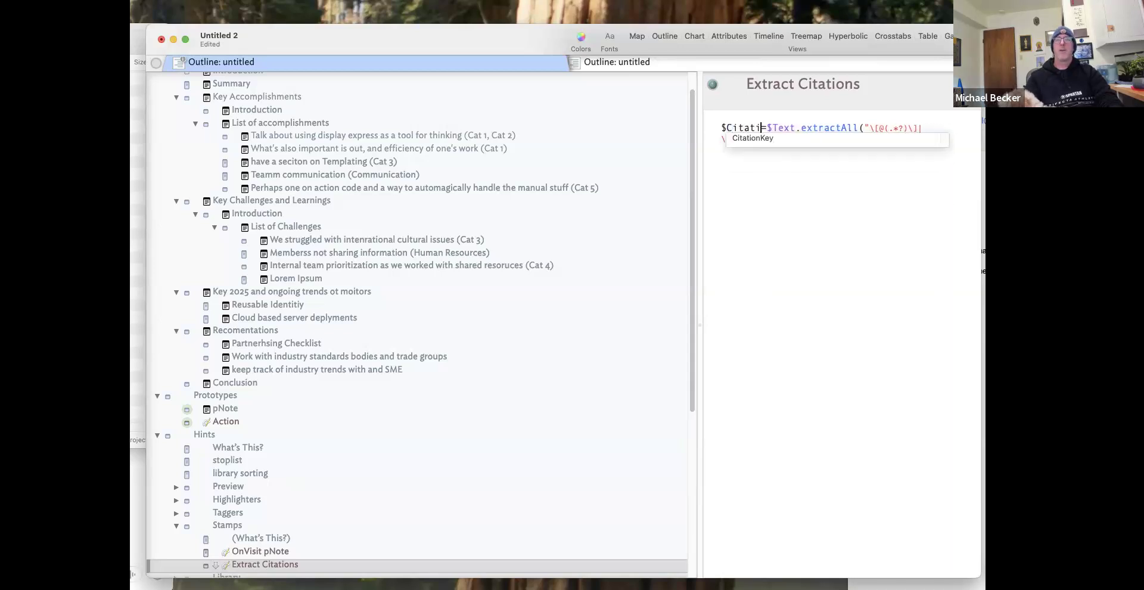
left_click(766, 179)
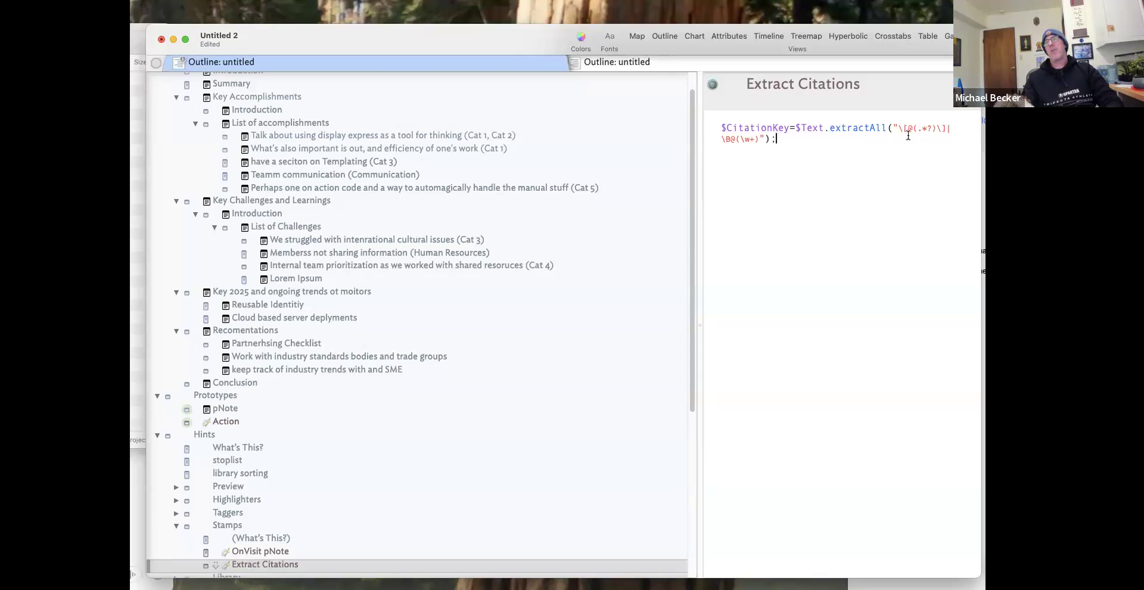
left_click_drag(910, 129, 945, 127)
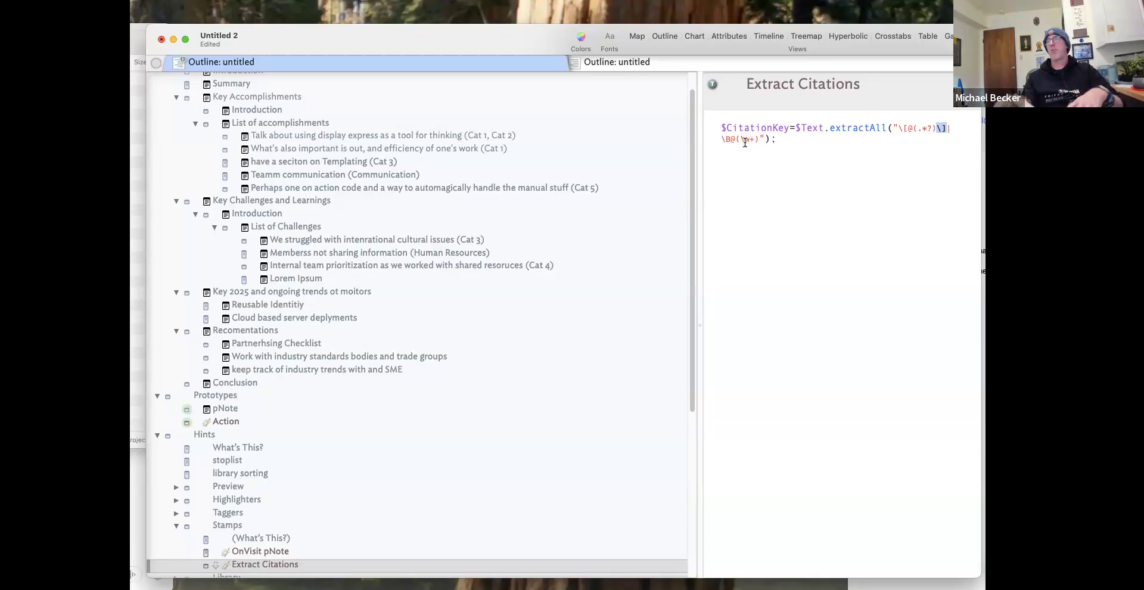
left_click(346, 148)
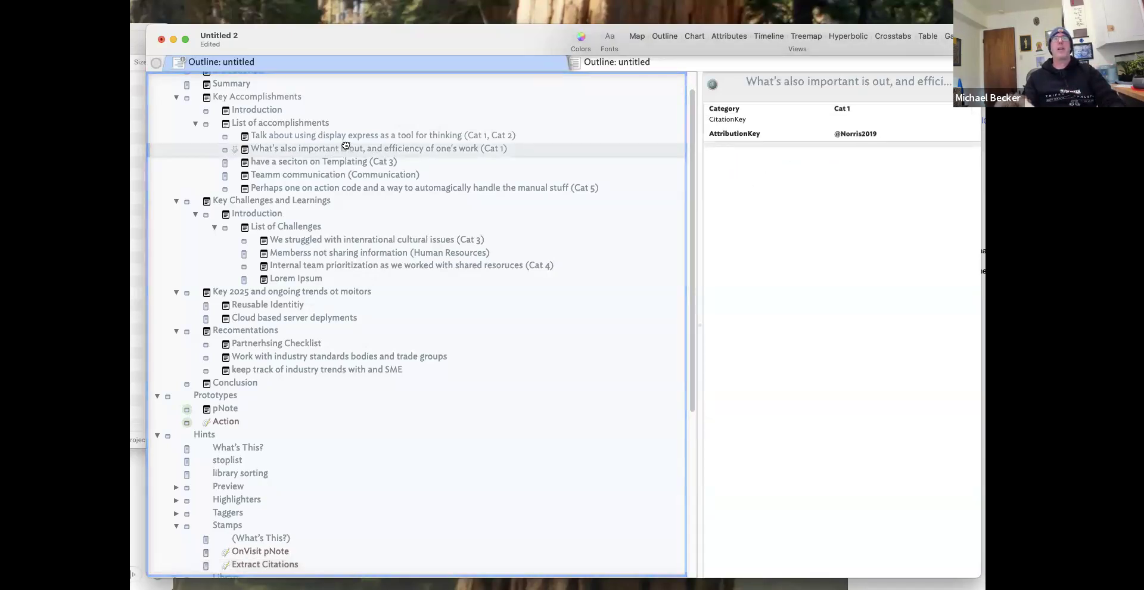
Review the five accomplishment notes' attributes and their shared actions menu.
left_click(345, 135)
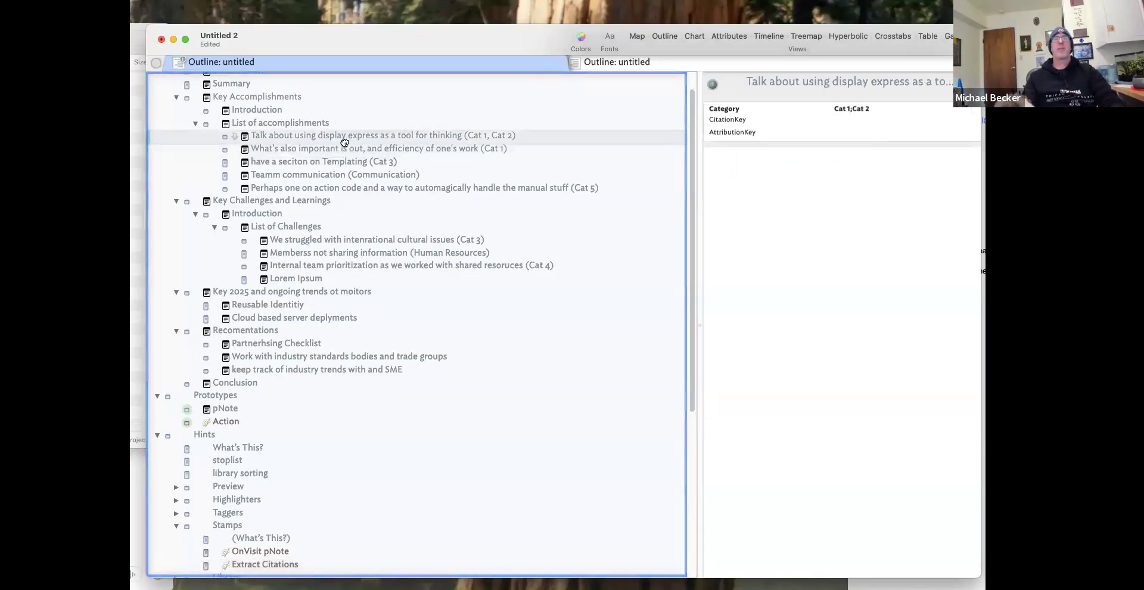
left_click(345, 185, "shift")
right_click(292, 150)
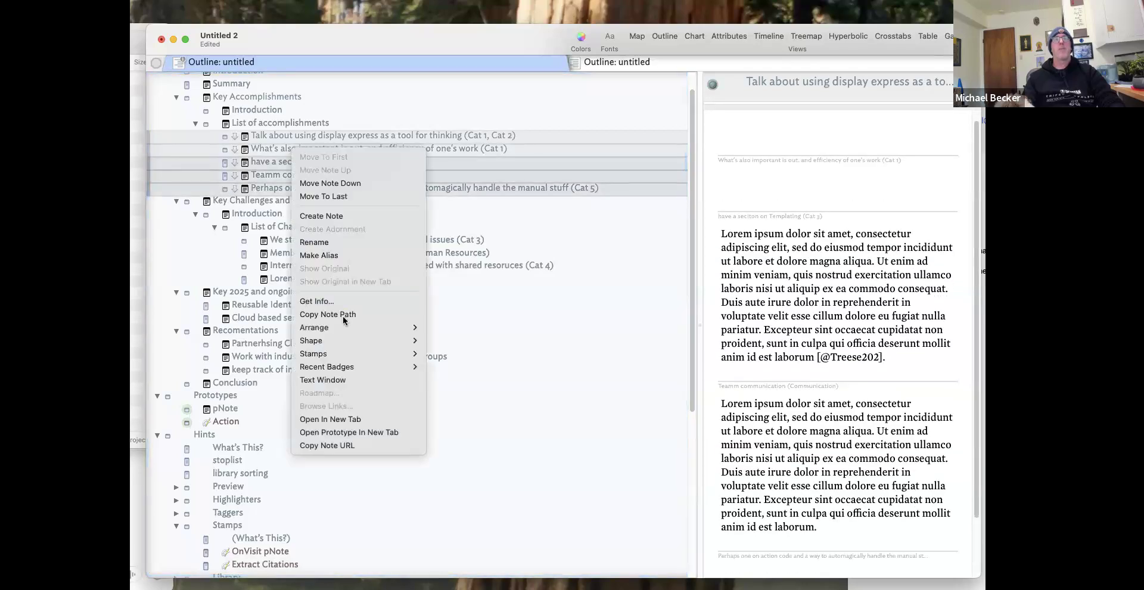
left_click(334, 314)
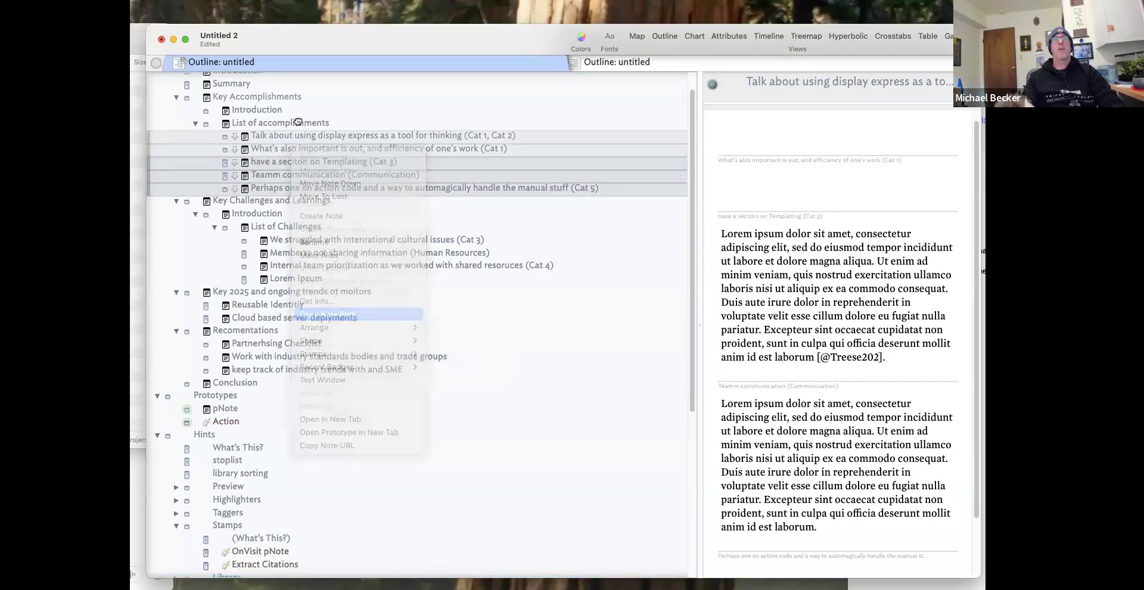
left_click(298, 122)
key("Down")
key("Down")
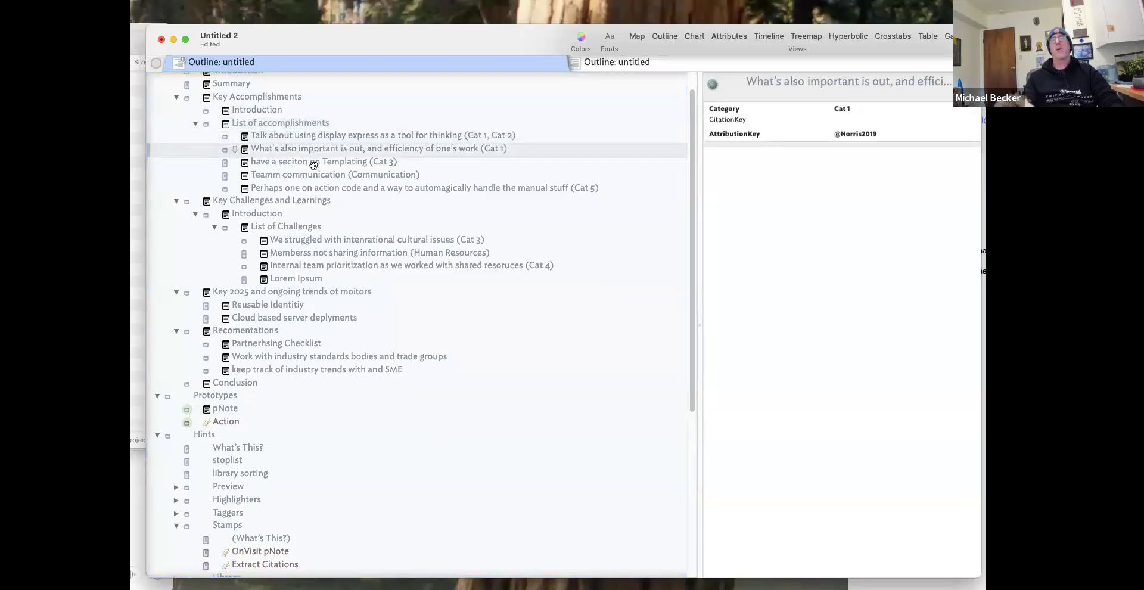
left_click(314, 165)
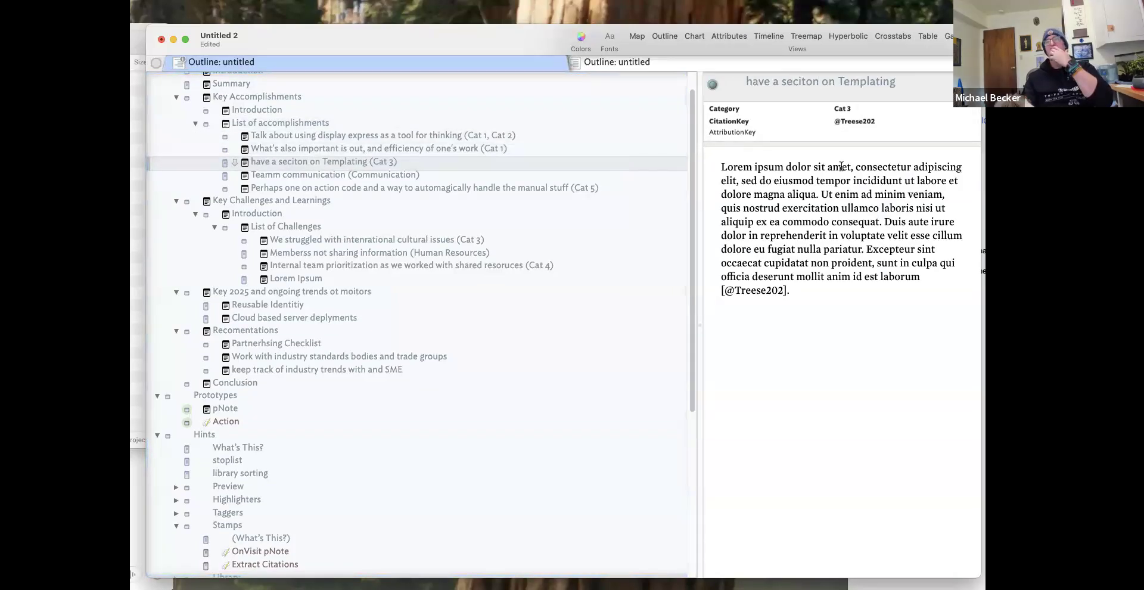
left_click(786, 290)
type(";Becker")
key("BackSpace")
key("BackSpace")
key("BackSpace")
key("BackSpace")
key("BackSpace")
key("BackSpace")
type("@Becker2025")
key("BackSpace")
type("4")
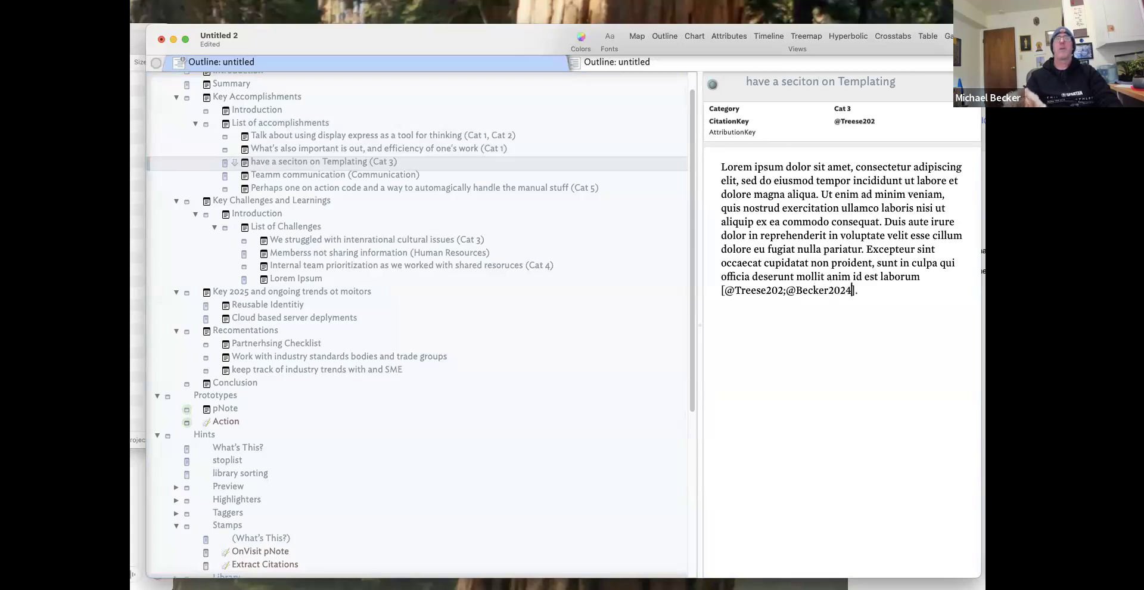
right_click(402, 157)
left_click(370, 174)
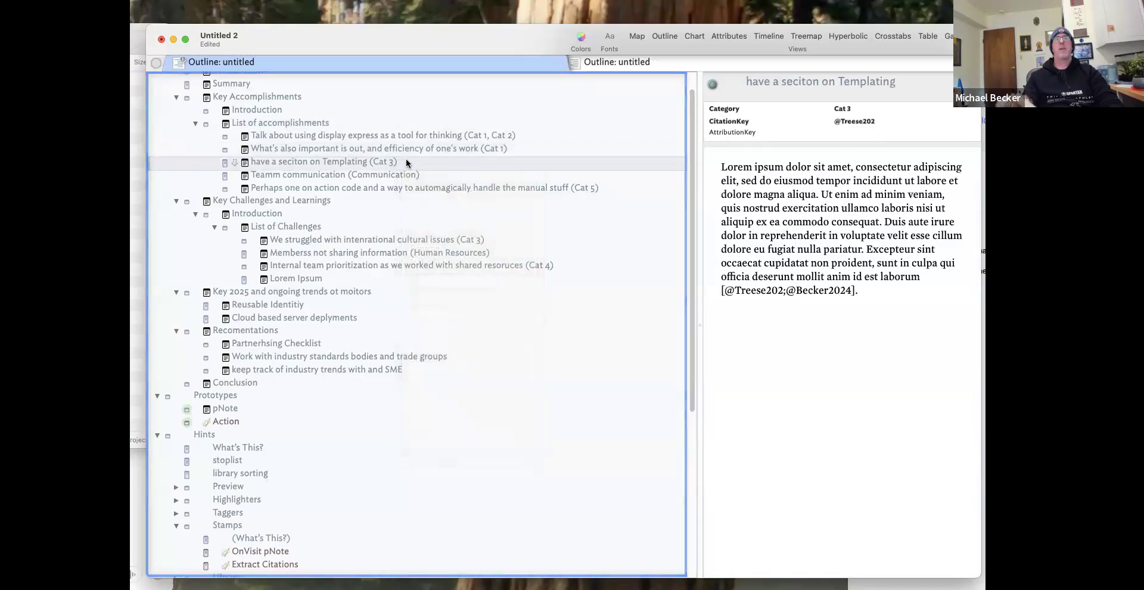
right_click(407, 163)
mouse_move(507, 363)
left_click(561, 376)
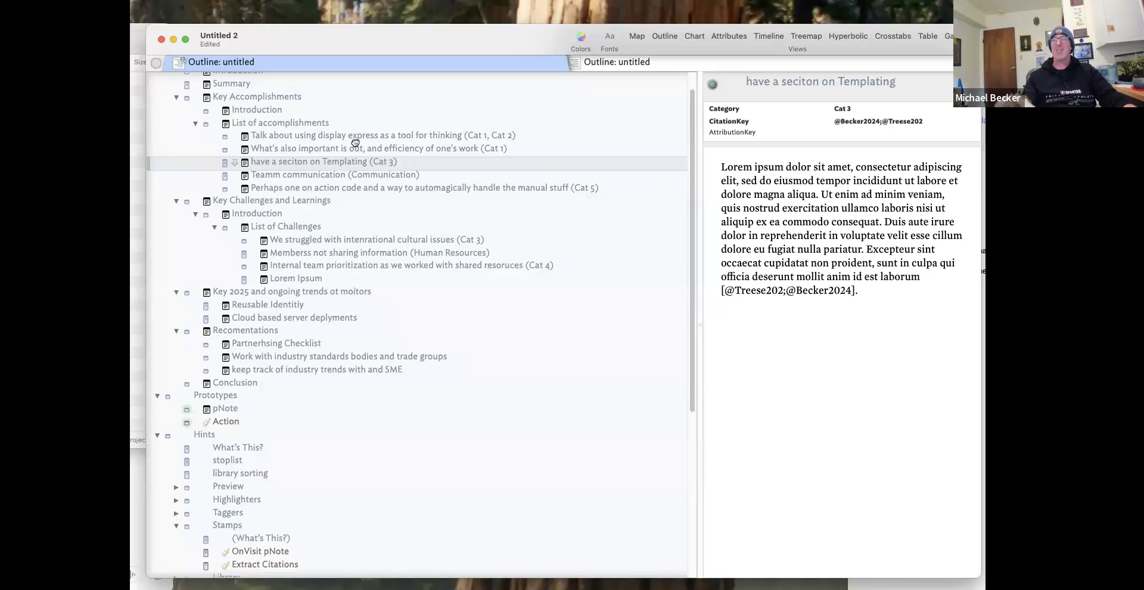
scroll(357, 256, "up", 2)
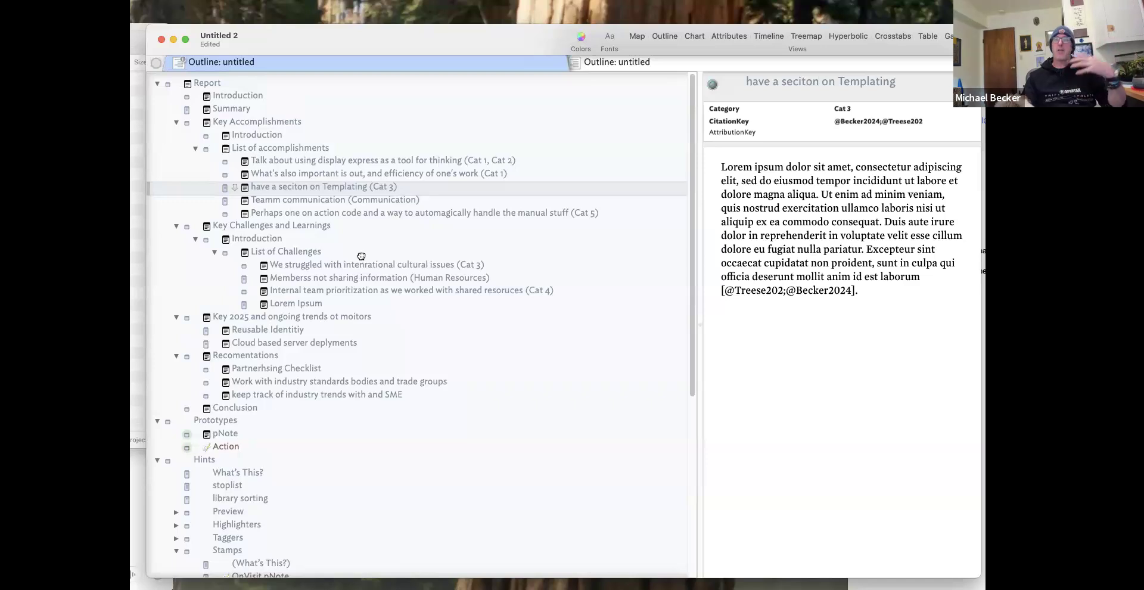
scroll(336, 271, "down", 5)
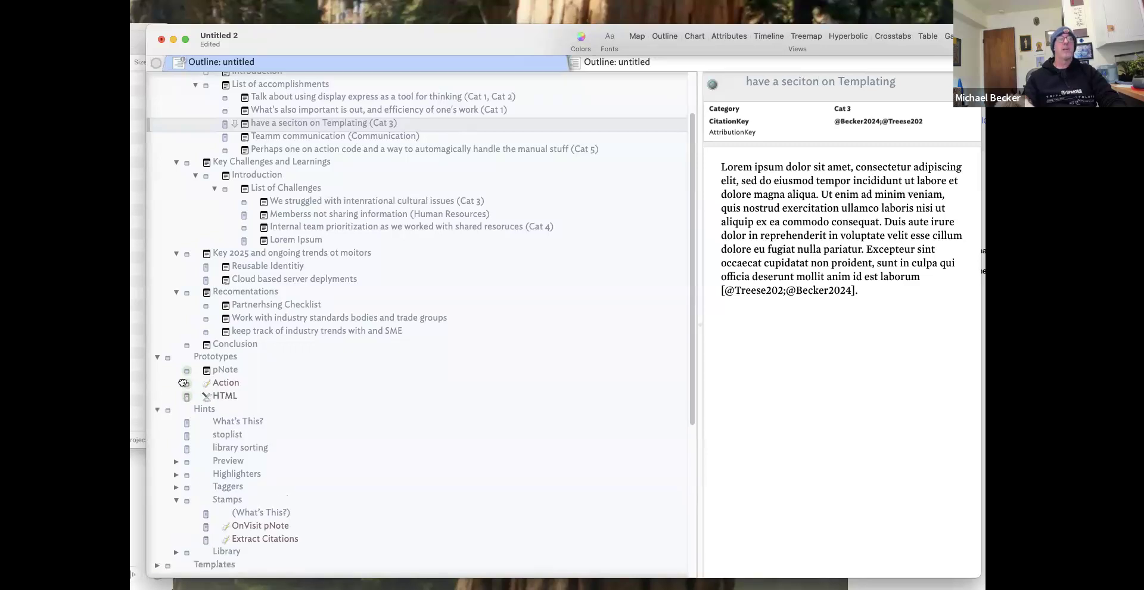
Add the built-in HTML templates and move the Templates container above Prototypes, below Conclusion.
left_click(225, 397)
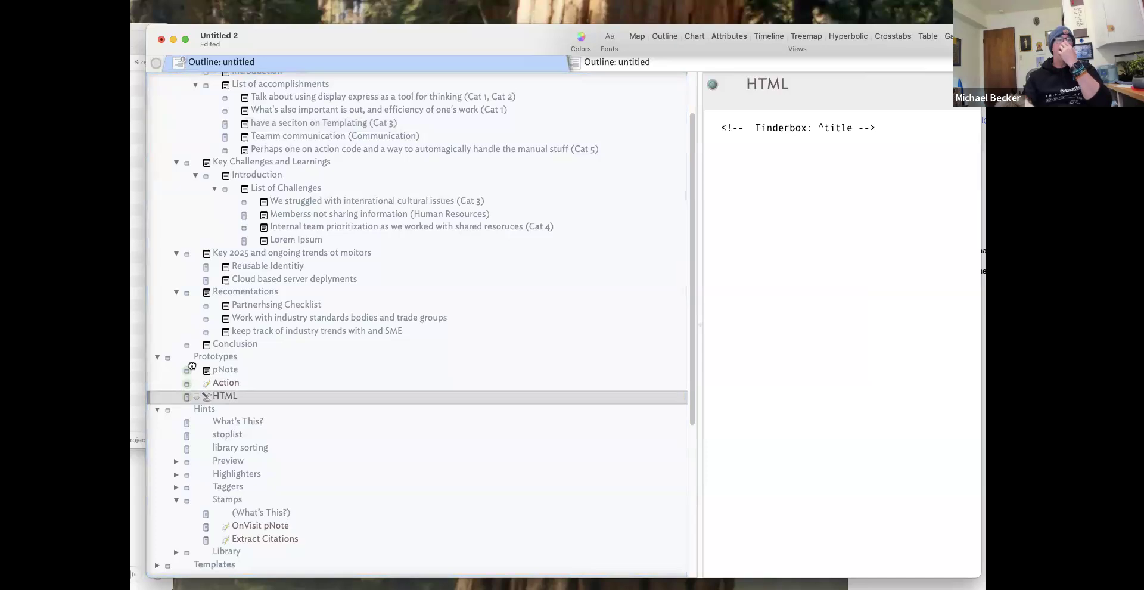
left_click(157, 357)
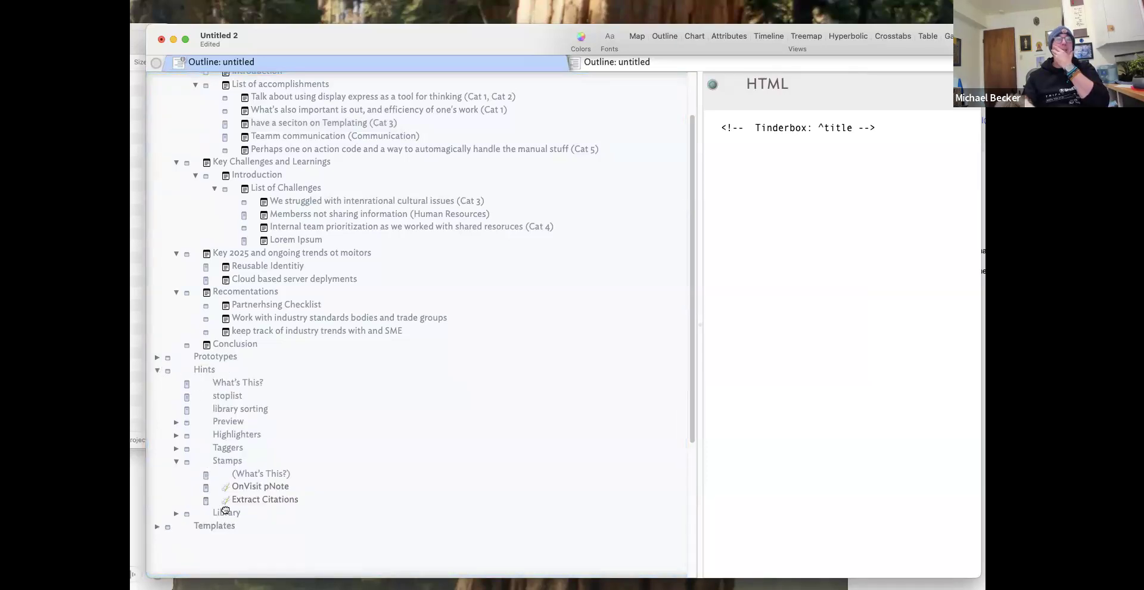
left_click_drag(222, 527, 155, 359)
left_click(157, 357)
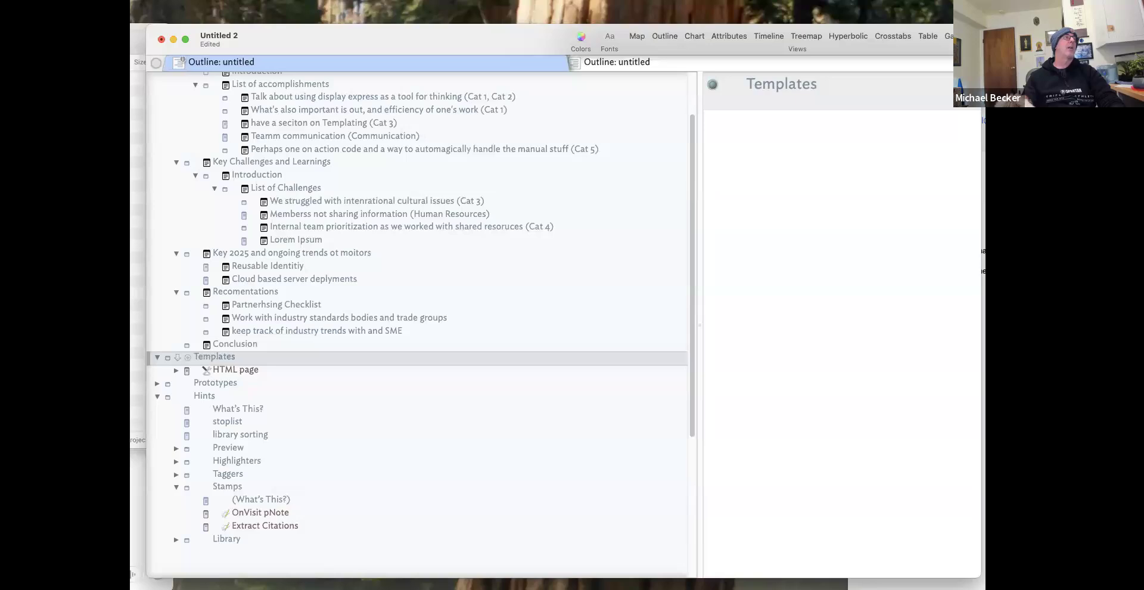
mouse_move(177, 356)
left_mouse_down()
mouse_move(267, 370)
mouse_move(269, 388)
mouse_move(176, 357)
left_mouse_up()
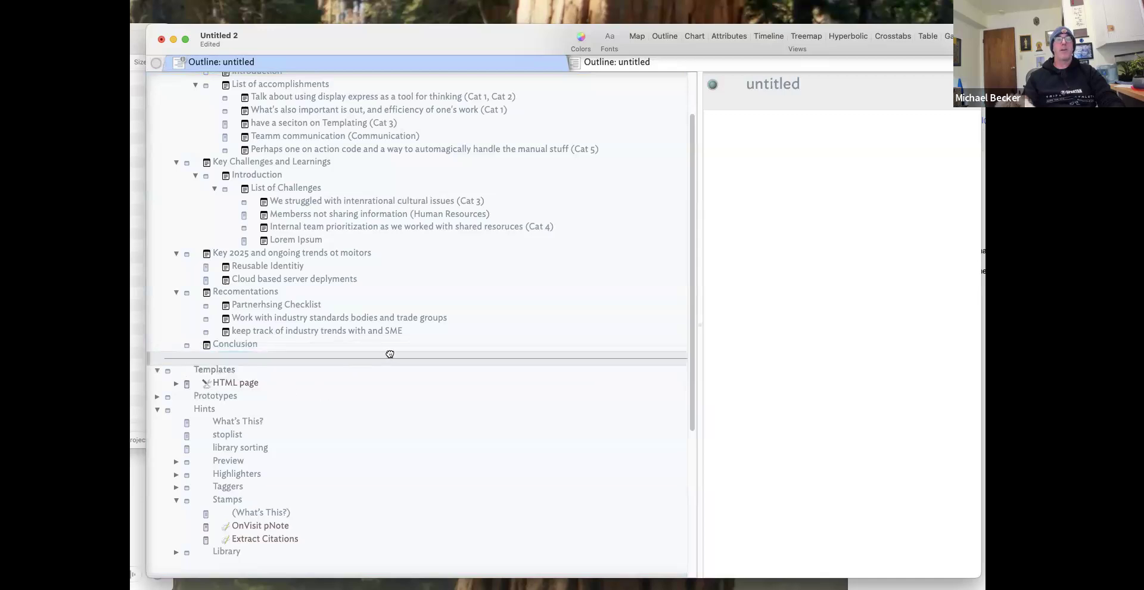
Title the divider under Conclusion 'Backstage'.
left_click(411, 420)
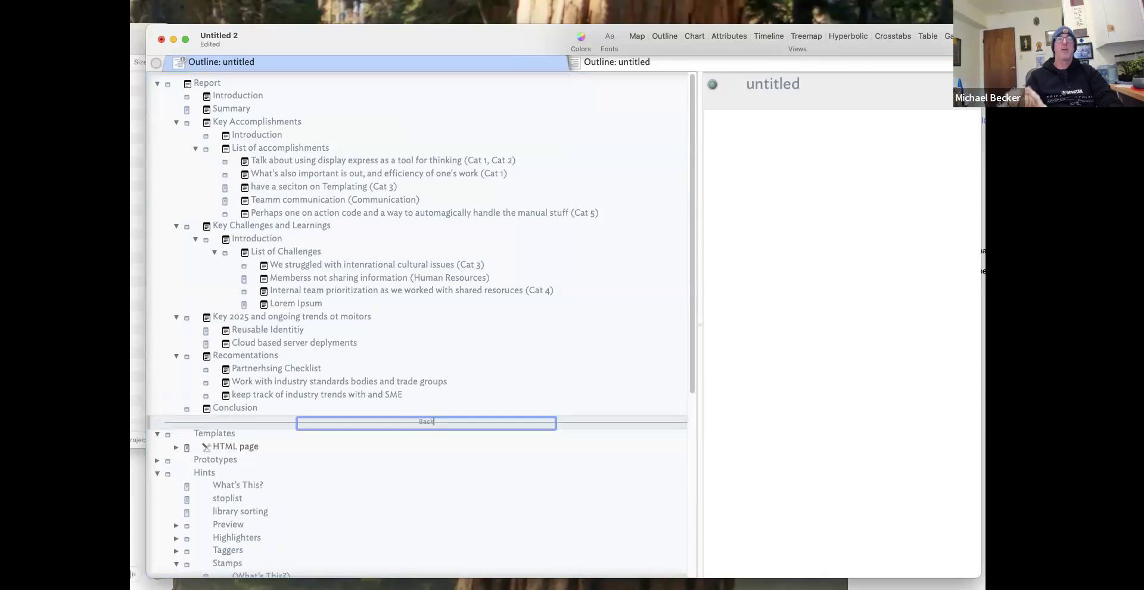
type("Backstage")
key("Return")
Delete the <!DOCTYPE html> line from the HTML page template, leaving a blank line above <html>.
scroll(248, 378, "down", 3)
left_click(181, 379)
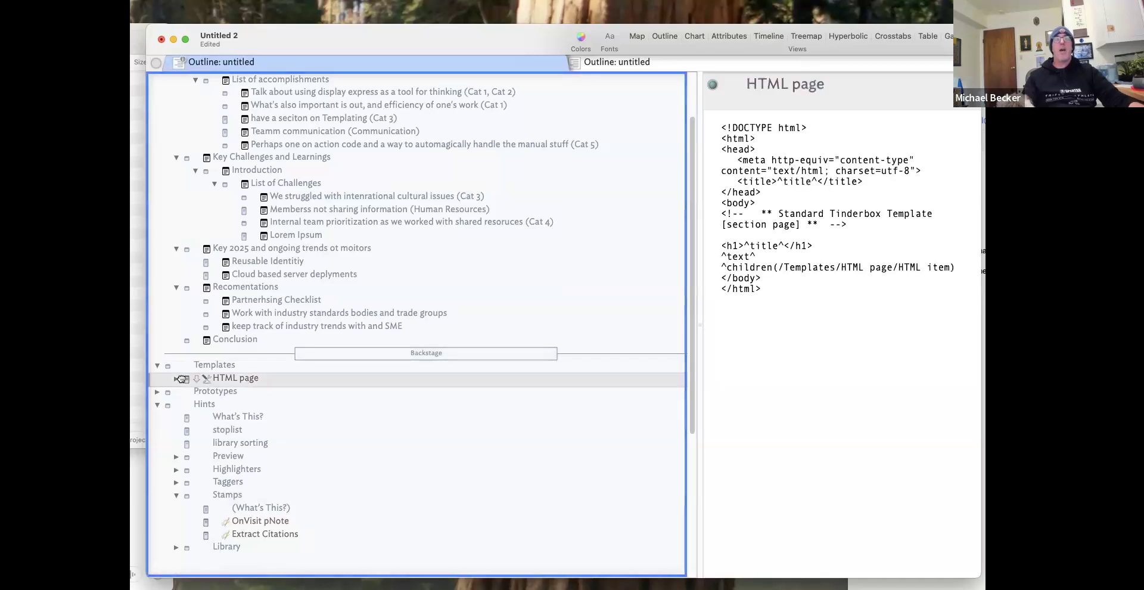
left_click(177, 378)
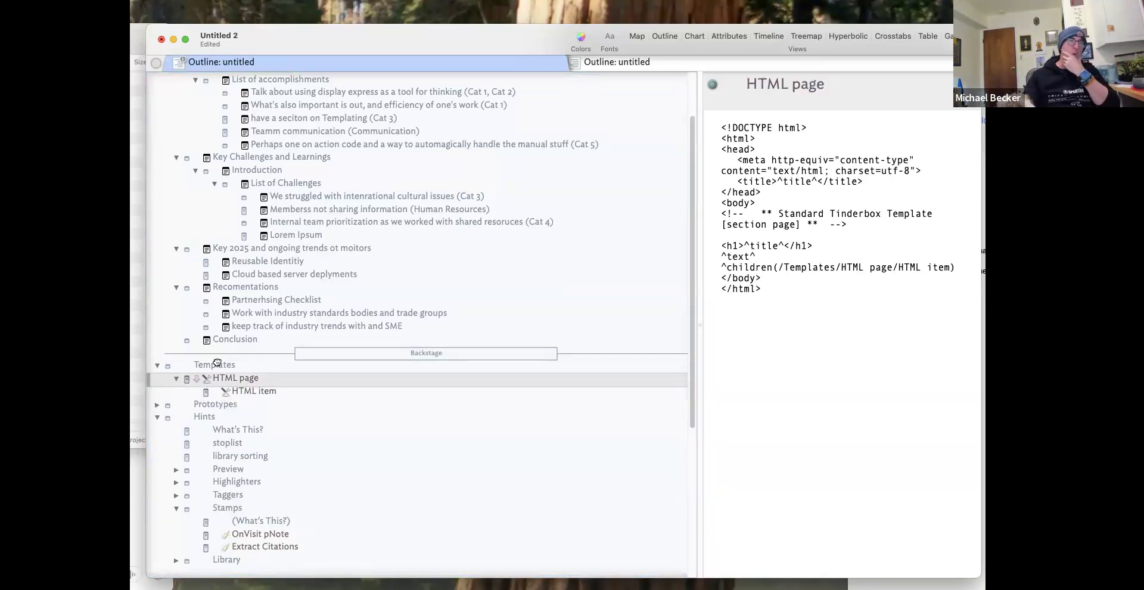
scroll(226, 357, "up", 3)
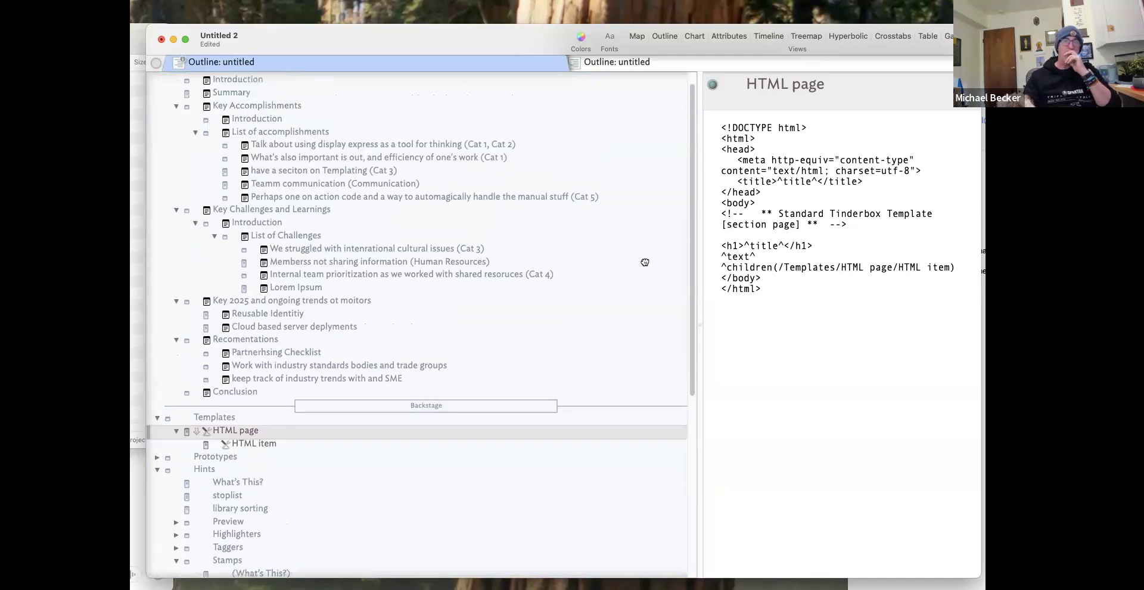
left_click_drag(833, 128, 686, 115)
key("BackSpace")
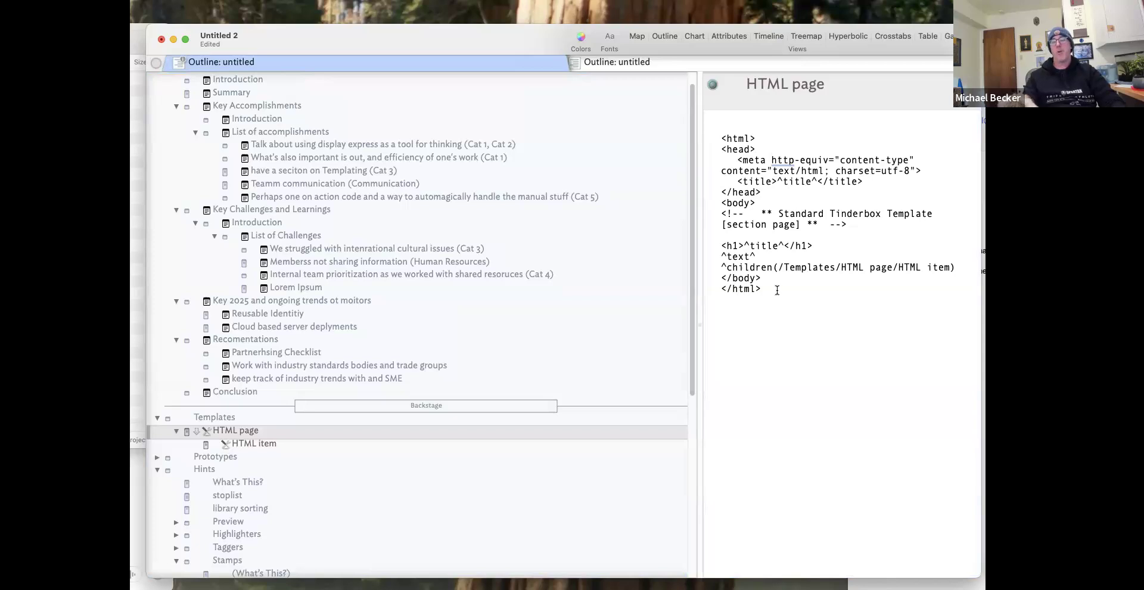
key("Return")
key("Return")
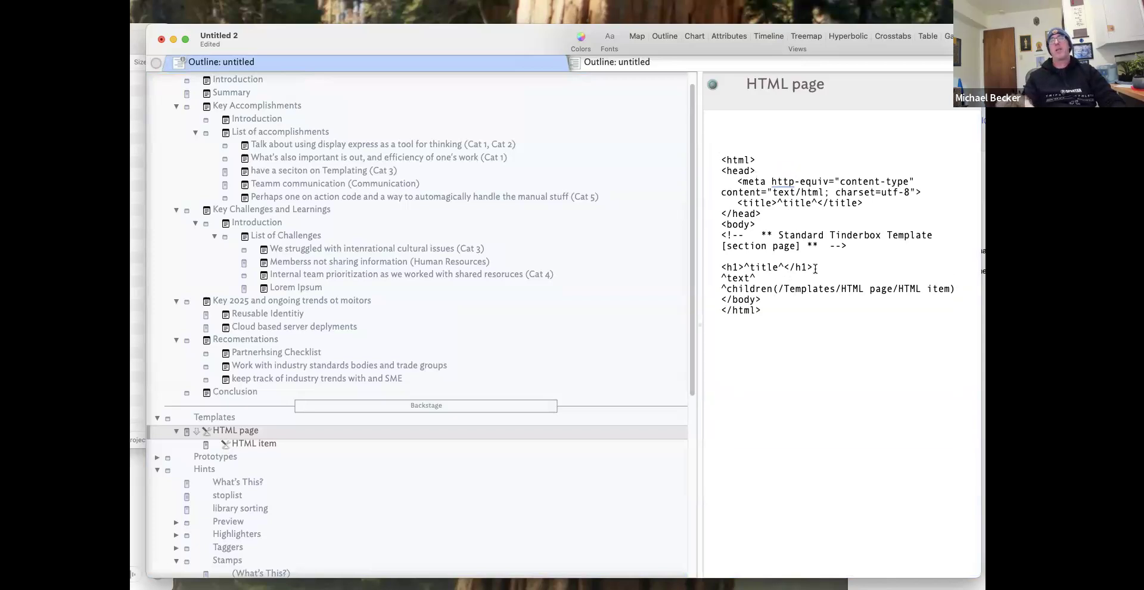
left_click_drag(815, 269, 721, 267)
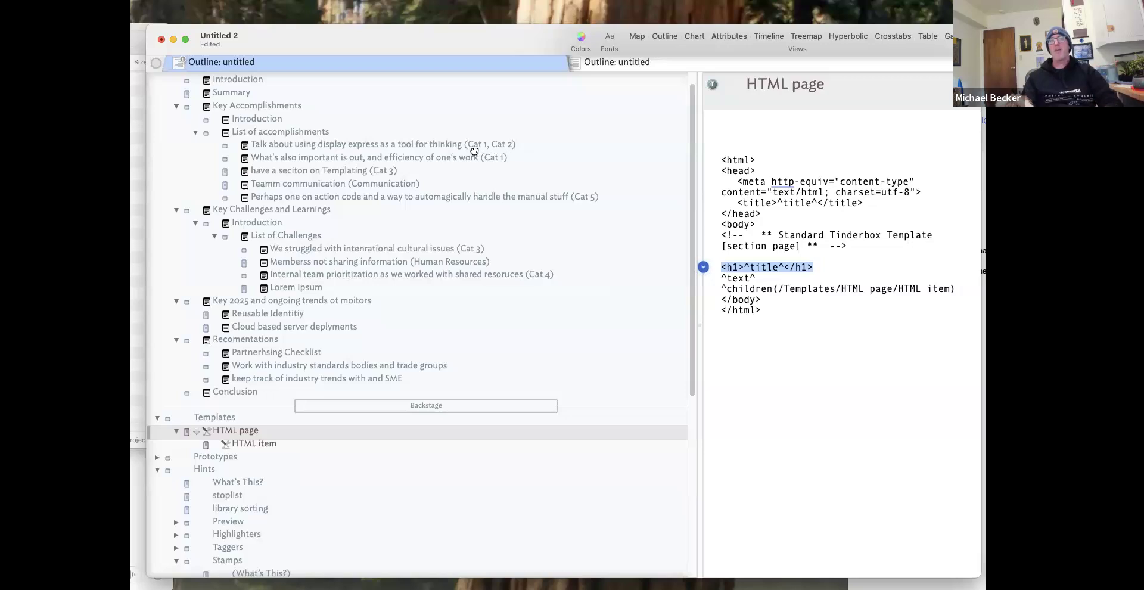
Show the Summary note's IsUseCategory quickstamp value in the Properties Inspector.
left_click(255, 91)
key("super+1")
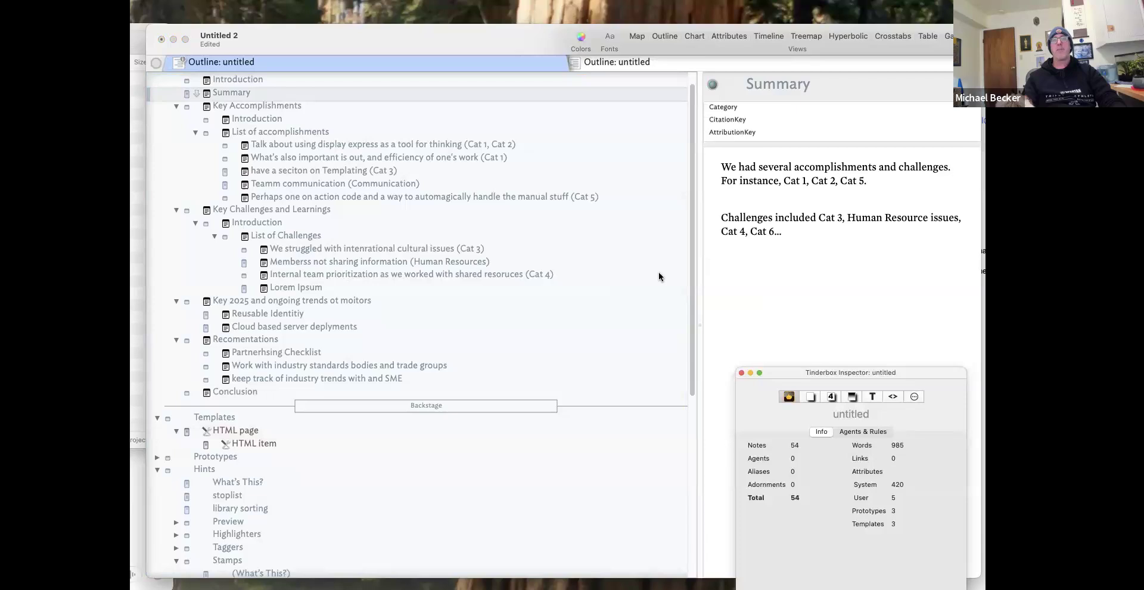
left_click_drag(793, 373, 390, 134)
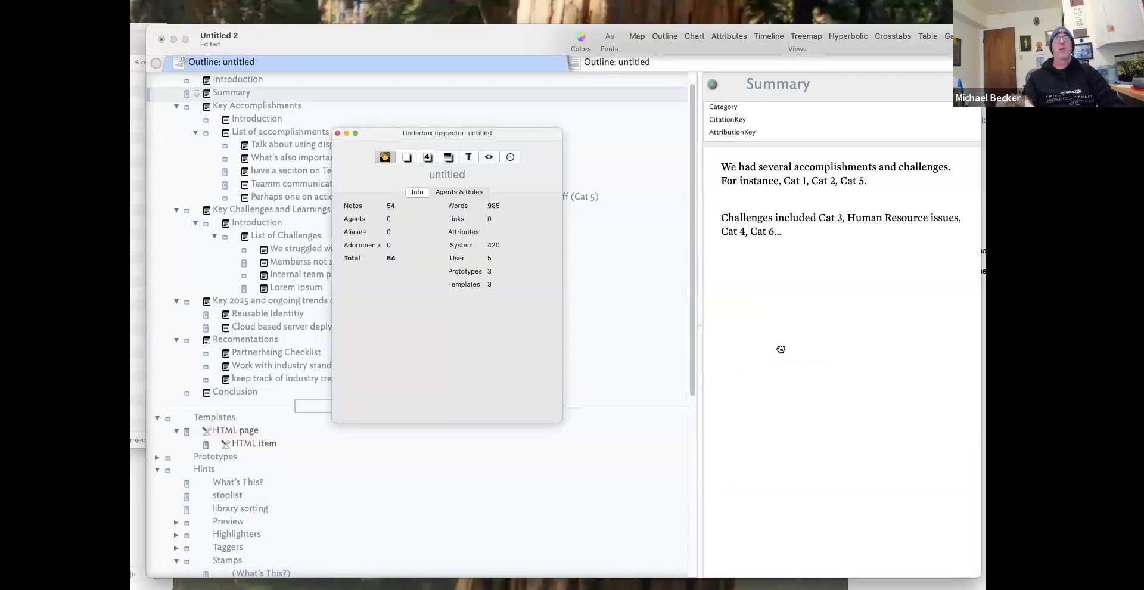
left_click(427, 156)
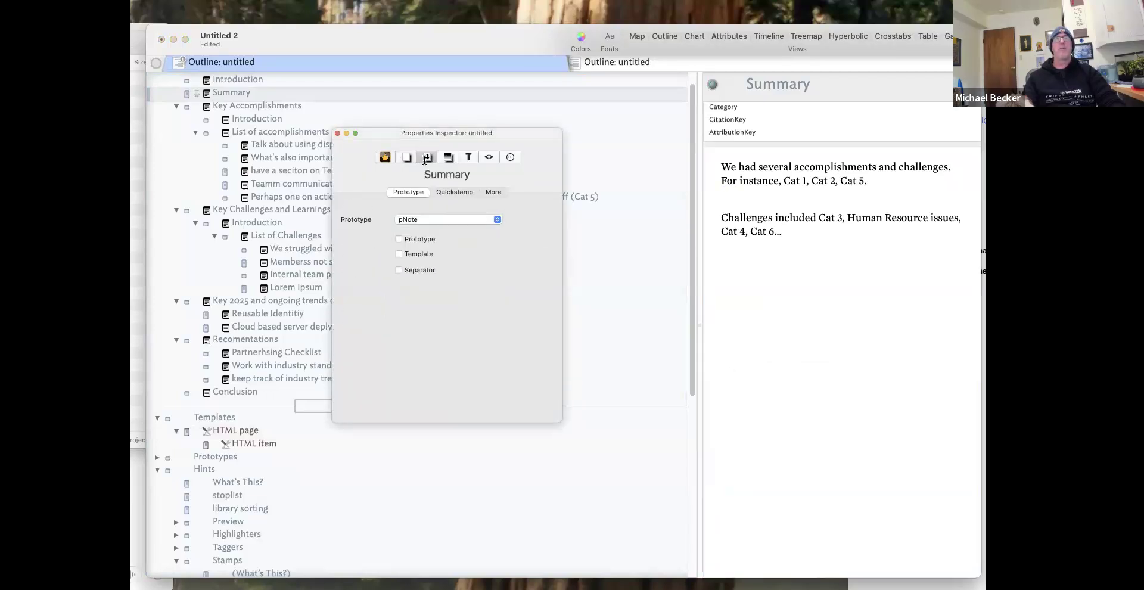
left_click(454, 192)
left_click(349, 286)
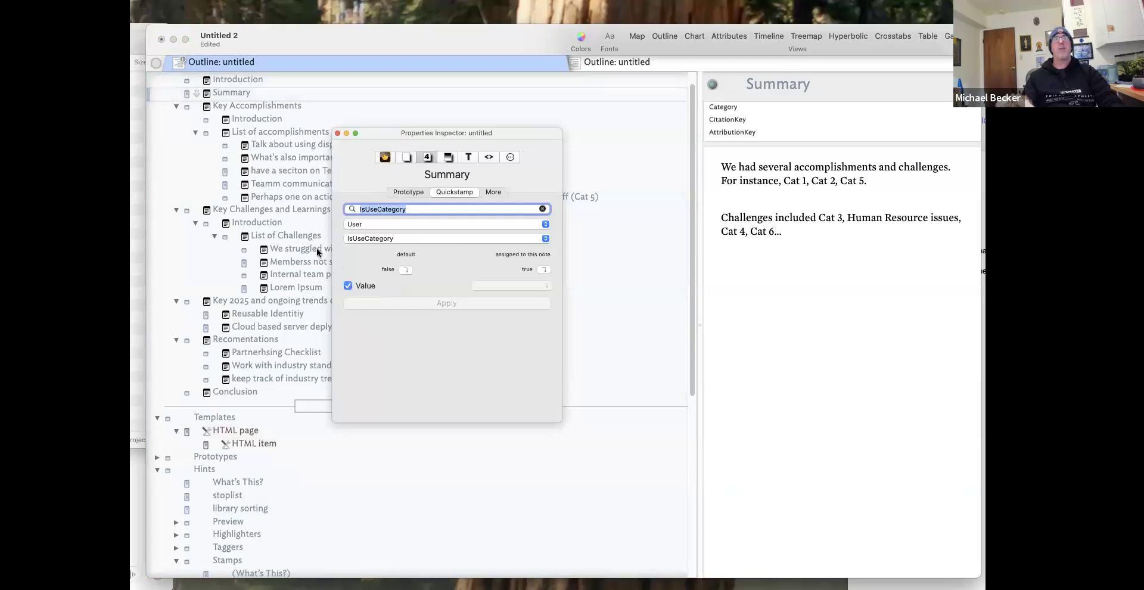
left_click(239, 79)
left_click(257, 94)
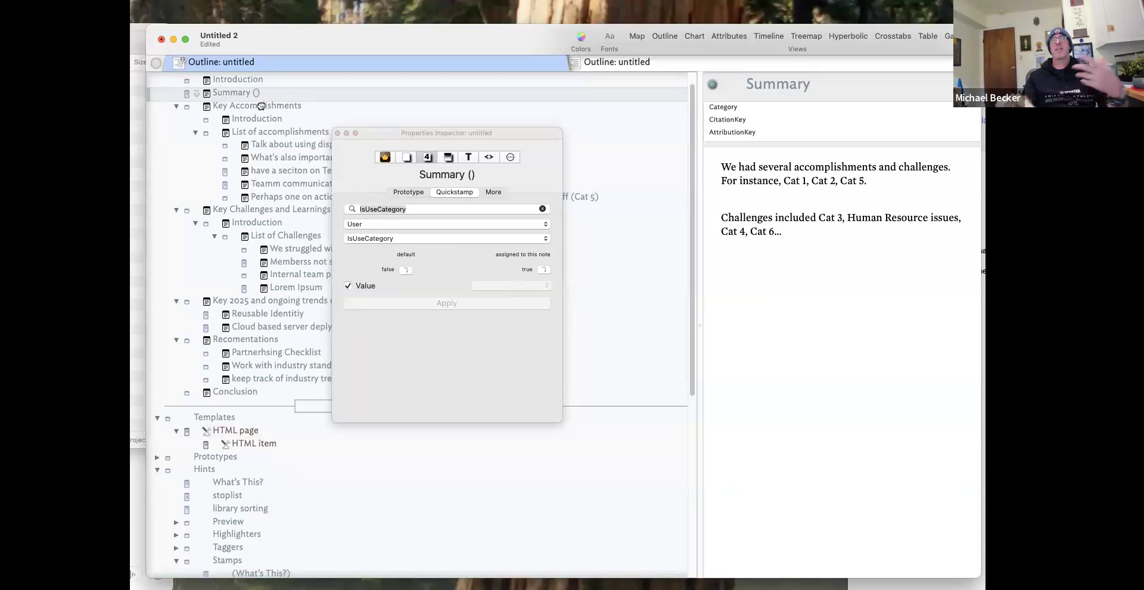
Uncheck Summary's IsUseCategory value, apply it, and move the inspector aside.
left_click(347, 286)
left_click(447, 303)
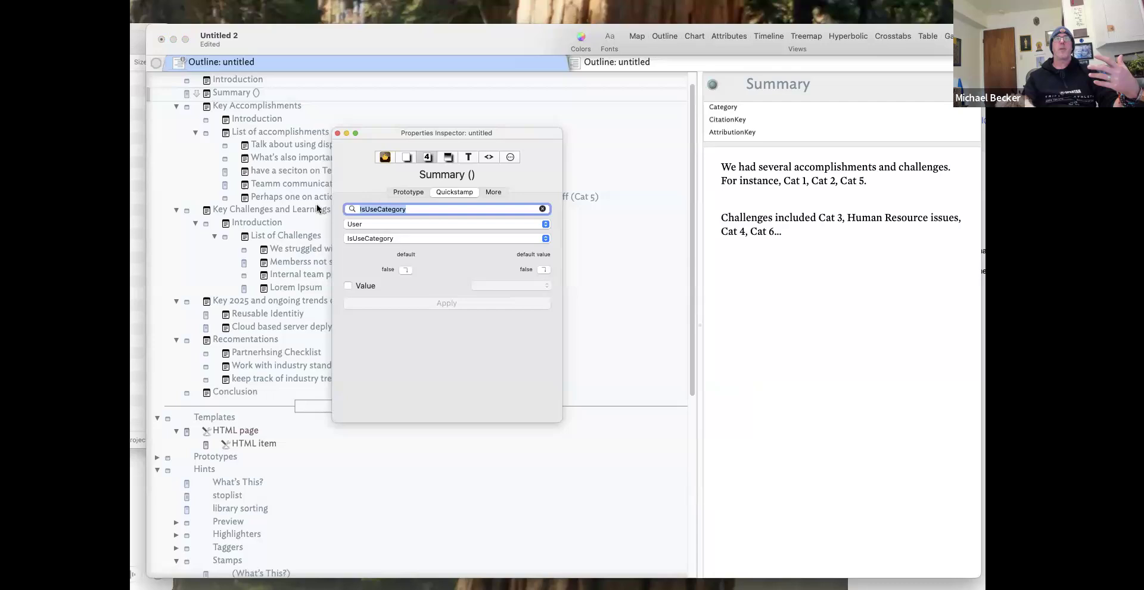
left_click(251, 106)
left_click(243, 93)
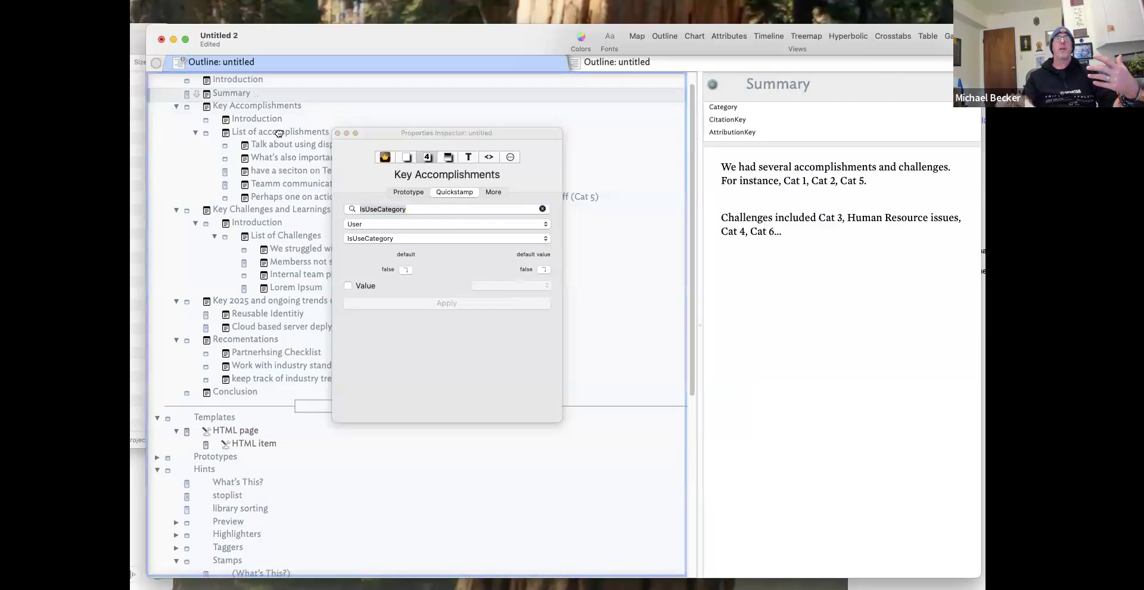
left_click(283, 82)
left_click_drag(399, 131, 412, 2)
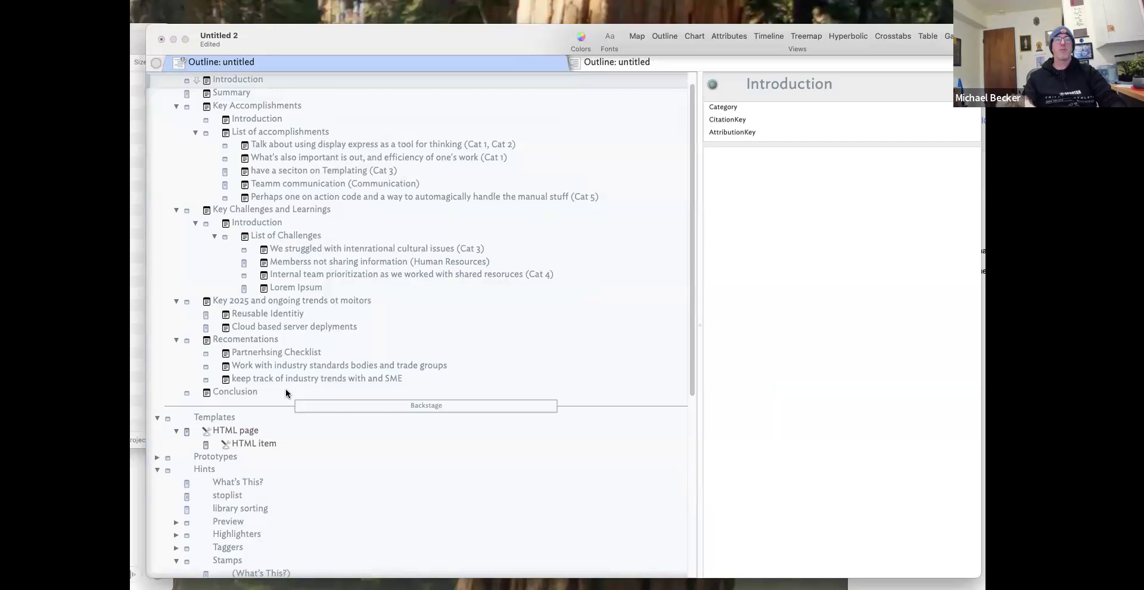
Type an ^action( … )^ block on the HTML page template's first line.
scroll(288, 463, "down", 5)
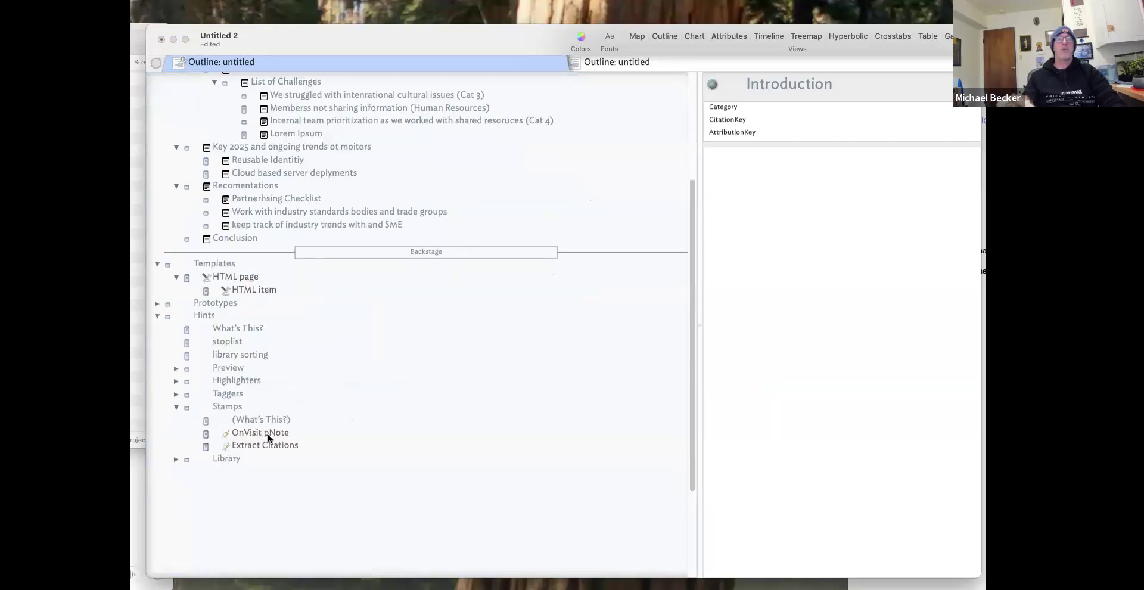
left_click(239, 277)
double_click(789, 127)
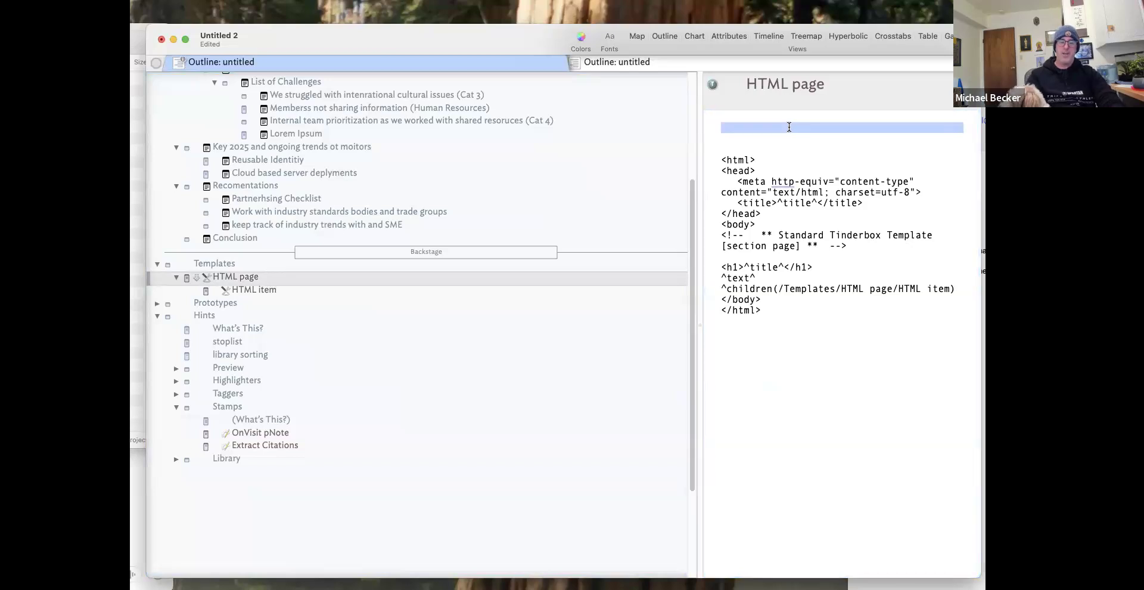
type("6")
key("BackSpace")
type("^action(")
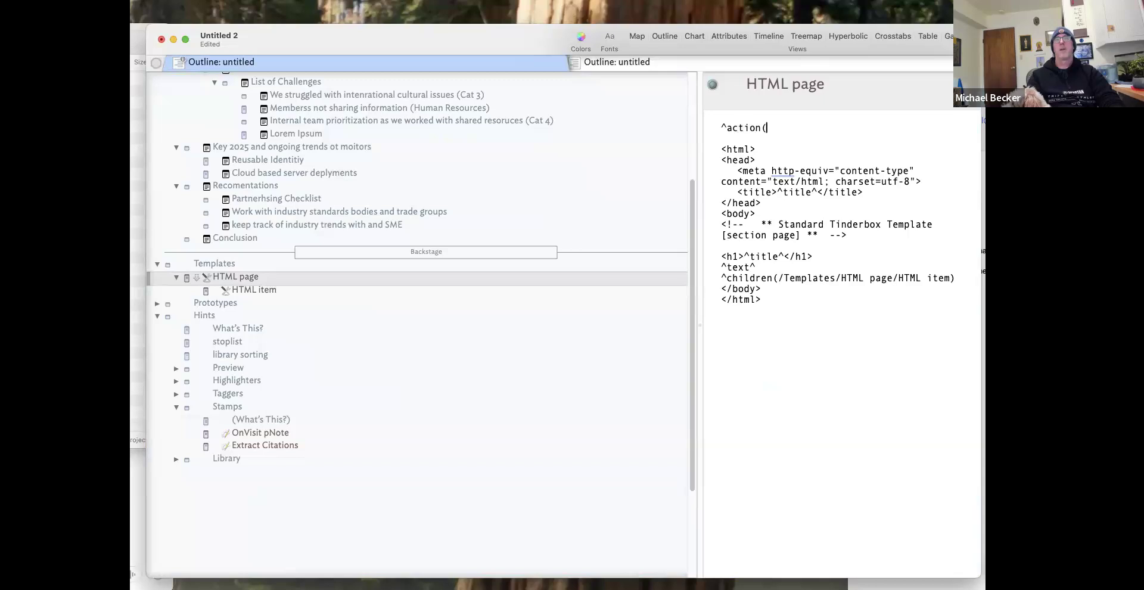
key("Return")
key("Return")
key("Return")
key("Return")
type(")^")
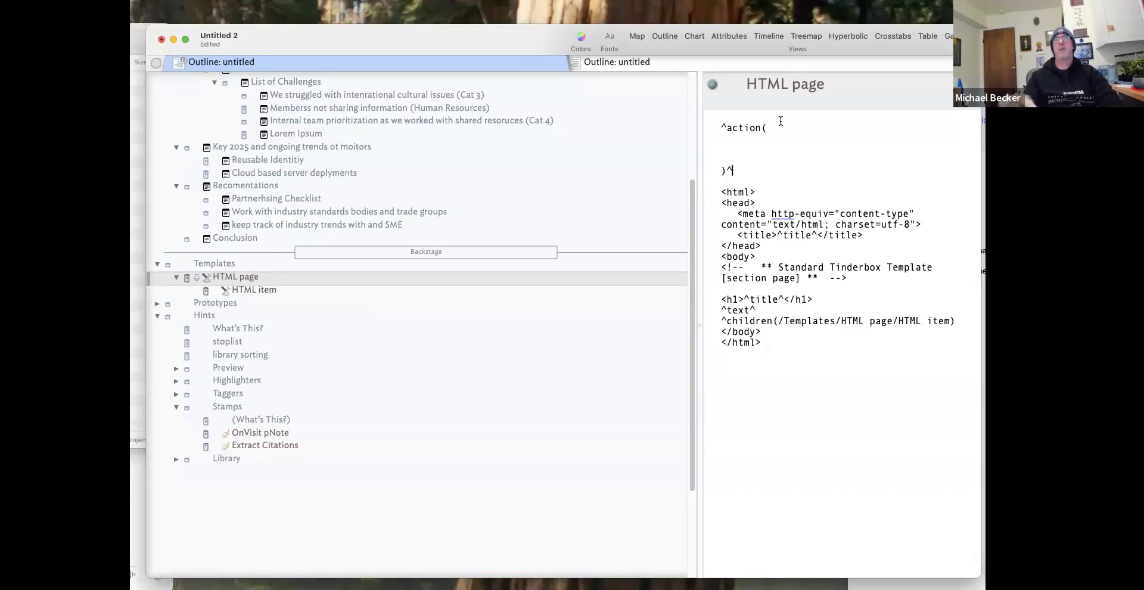
Add an extra blank line inside the ^action( … )^ block for the upcoming code.
left_click_drag(785, 149, 768, 137)
left_click(767, 137)
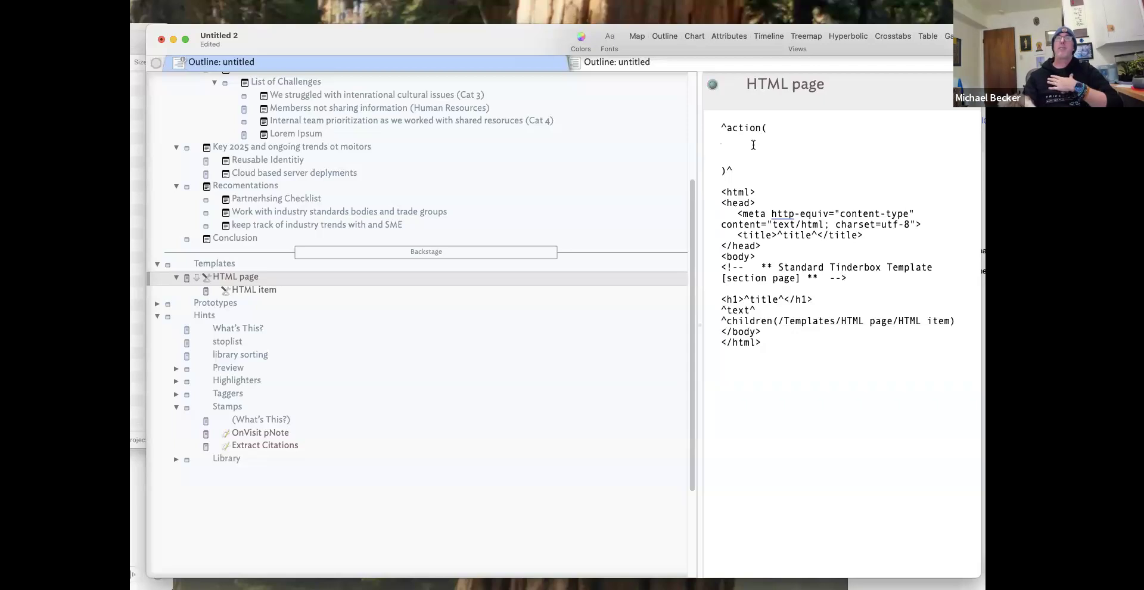
triple_click(747, 130)
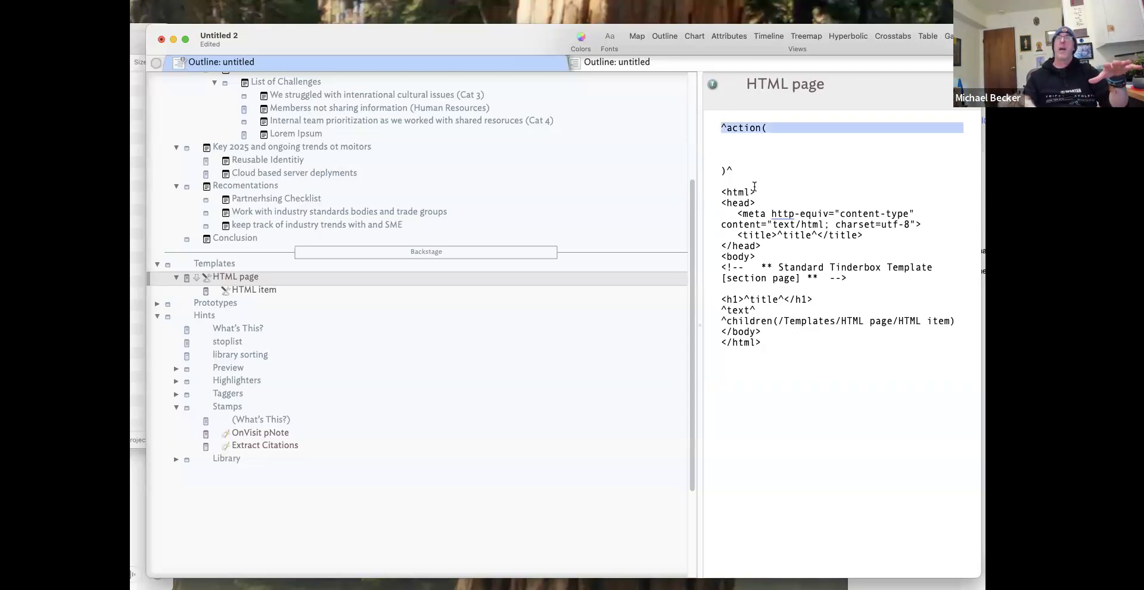
left_click_drag(753, 172, 721, 127)
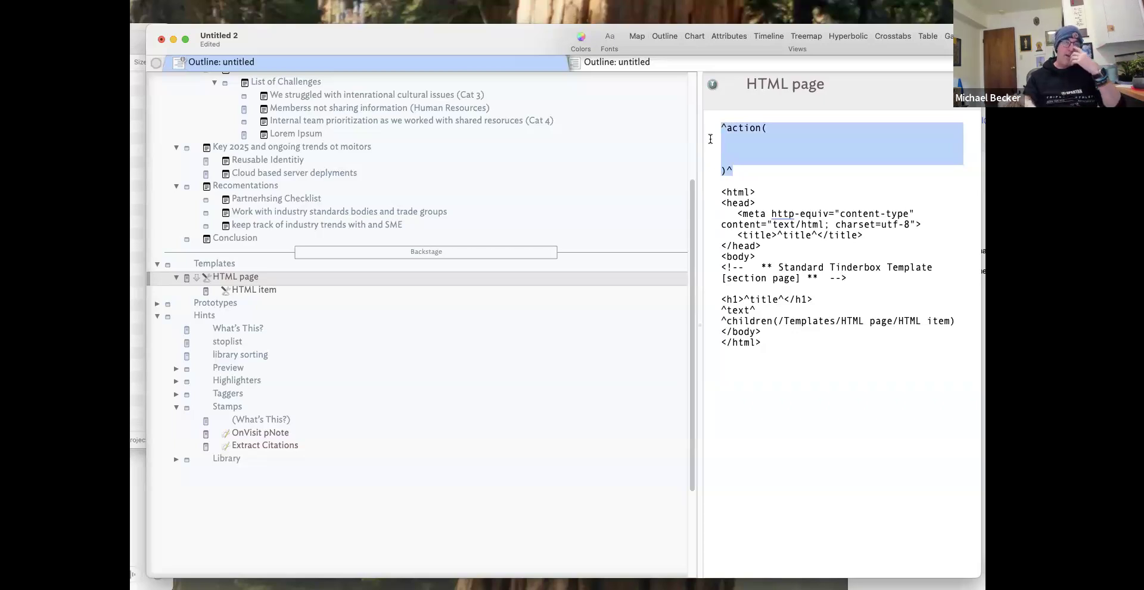
left_click(769, 141)
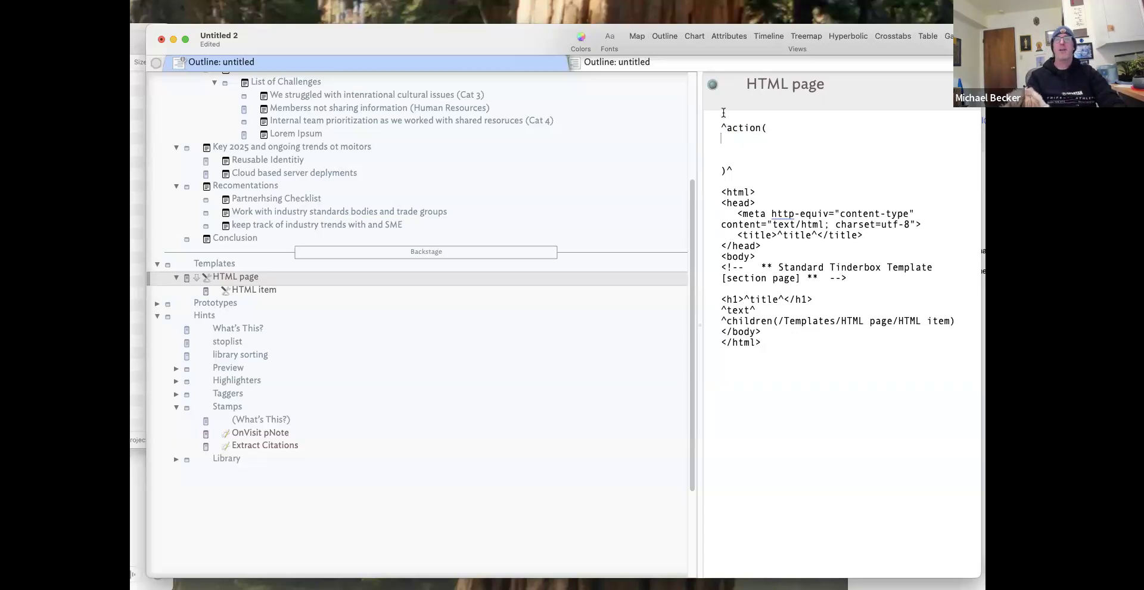
key("Return")
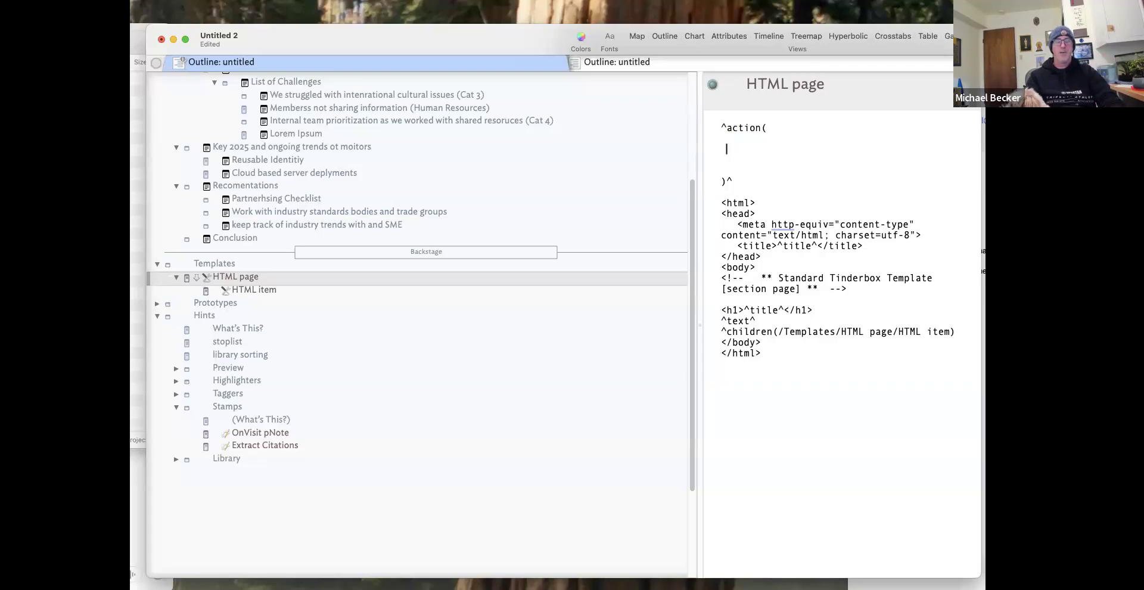
type("if")
key("BackSpace")
key("BackSpace")
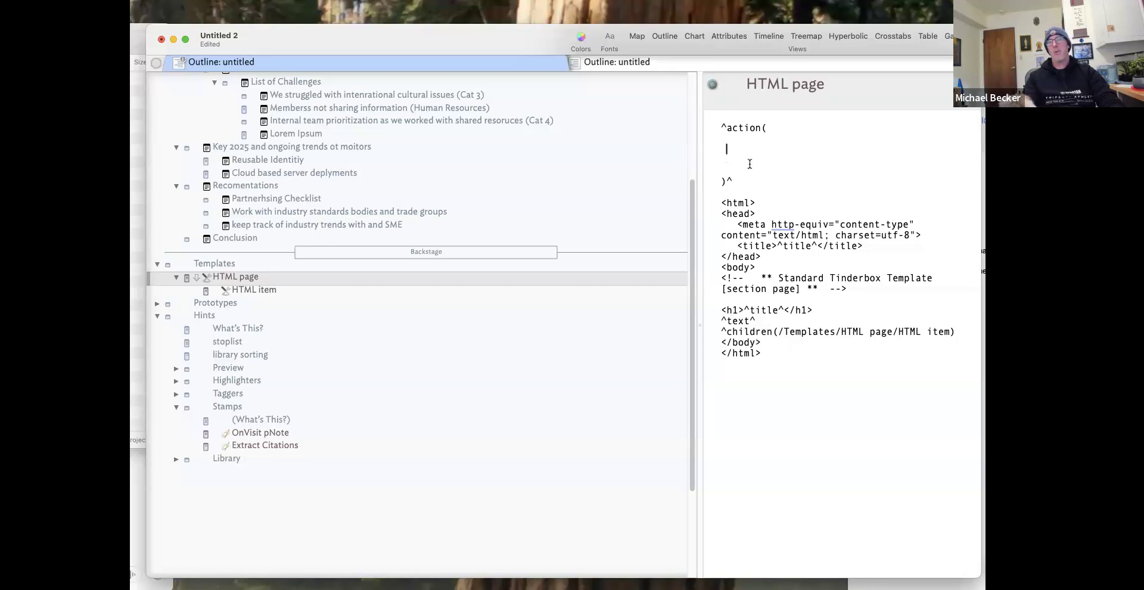
left_click_drag(739, 181, 703, 113)
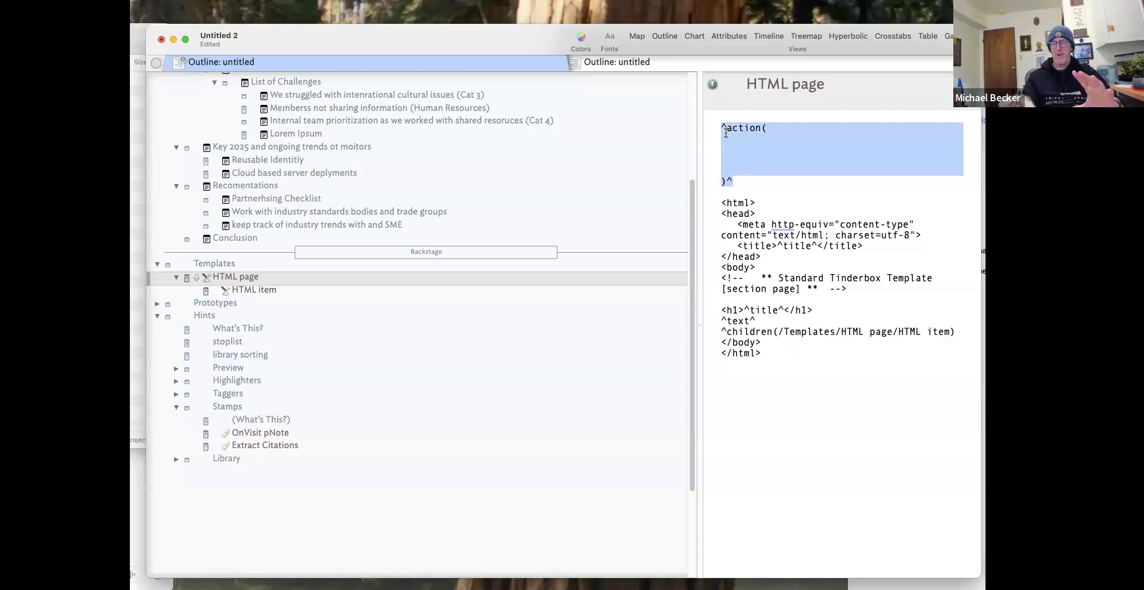
triple_click(740, 118)
left_click(739, 149)
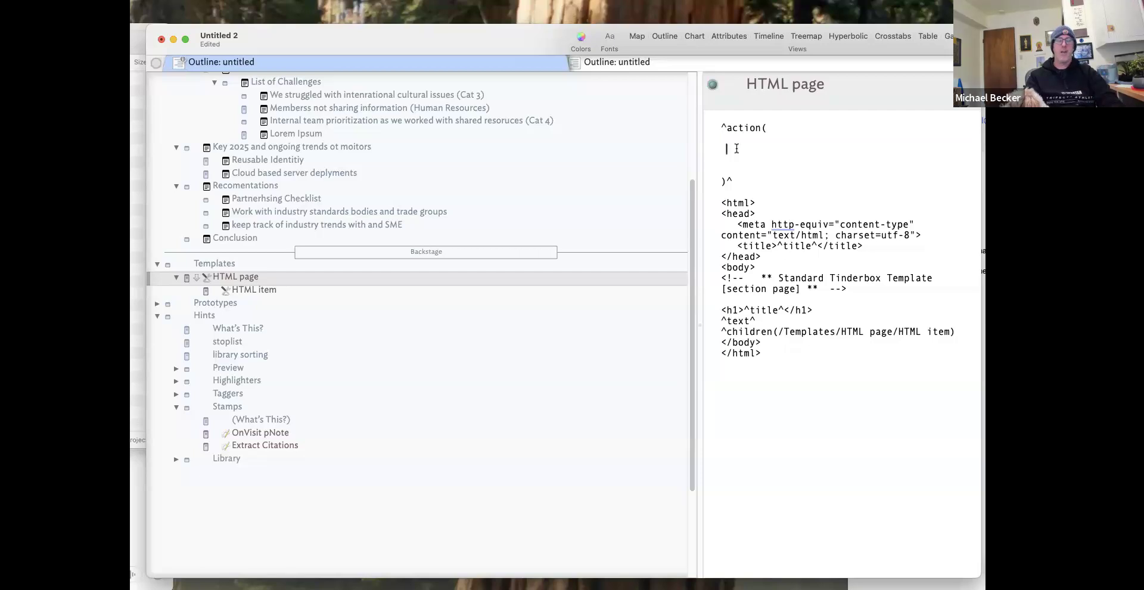
Write the condition if($IsUseCategory==true){}; inside the action block.
type("if(")
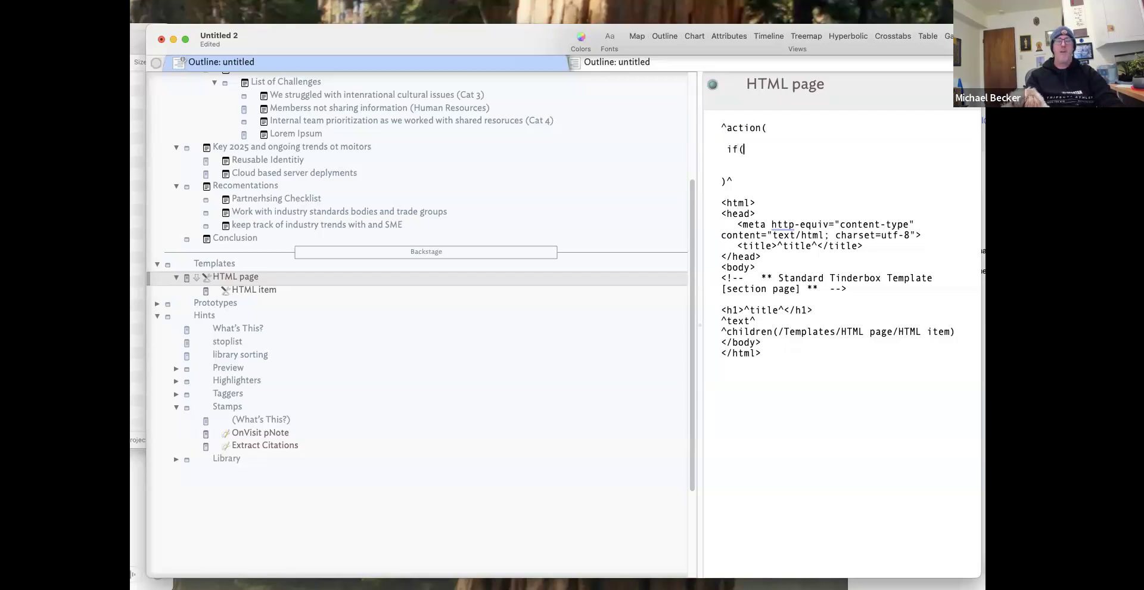
type("$IsUseCategory")
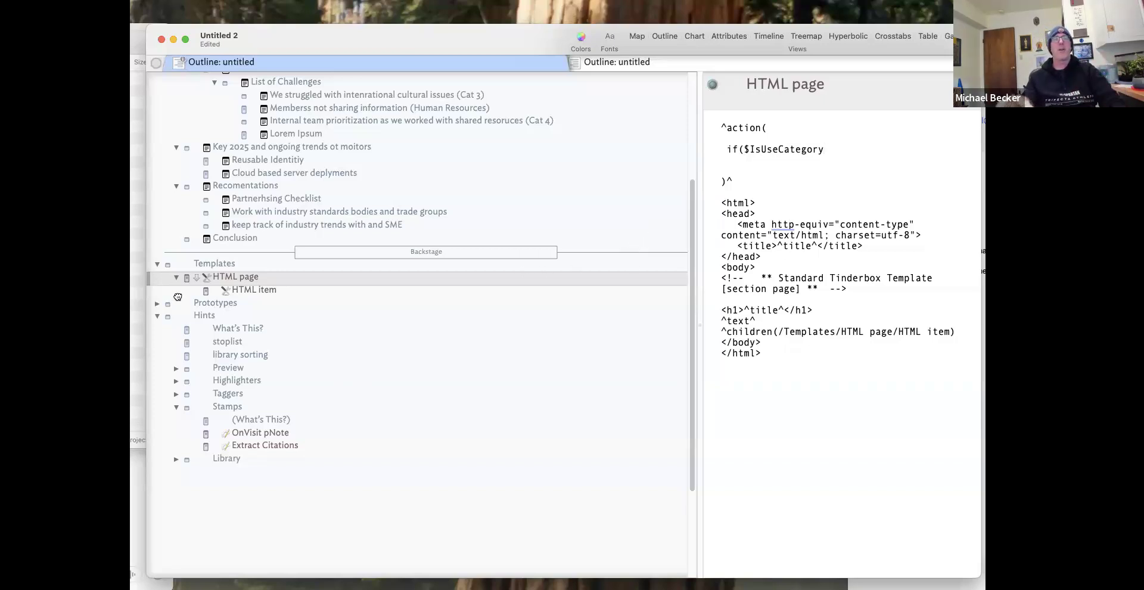
left_click(187, 277)
left_click(467, 283)
left_click_drag(825, 148, 745, 147)
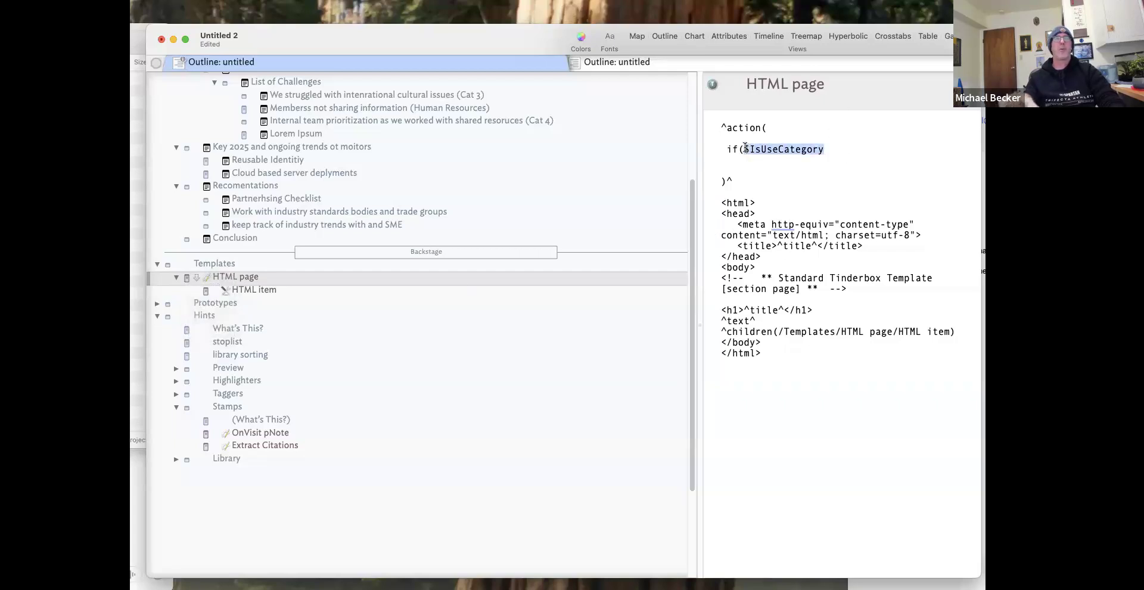
type("$Is")
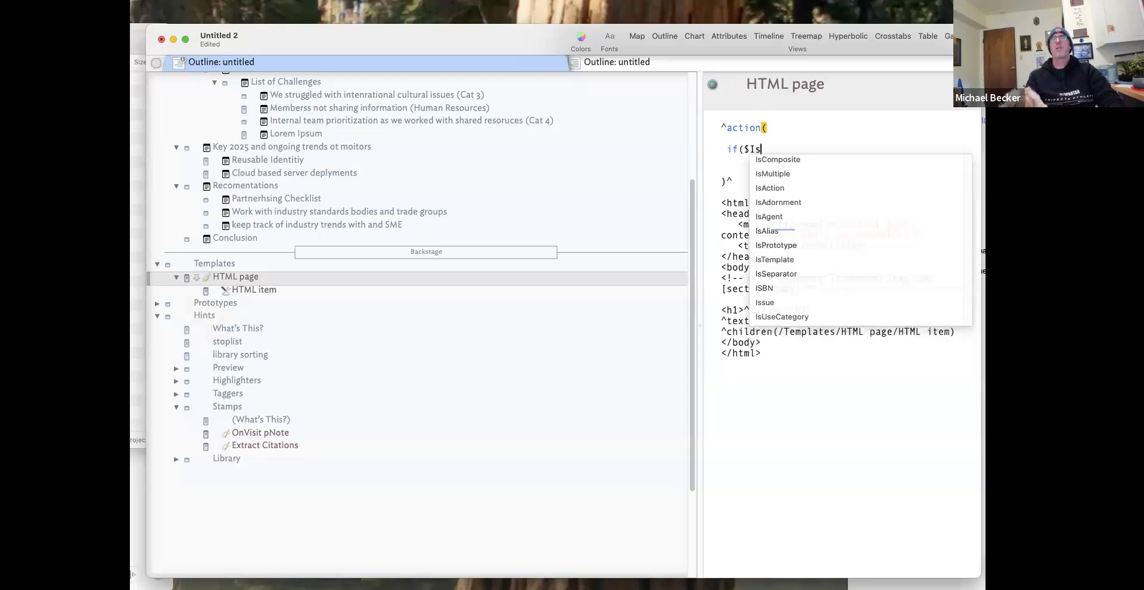
type("Use")
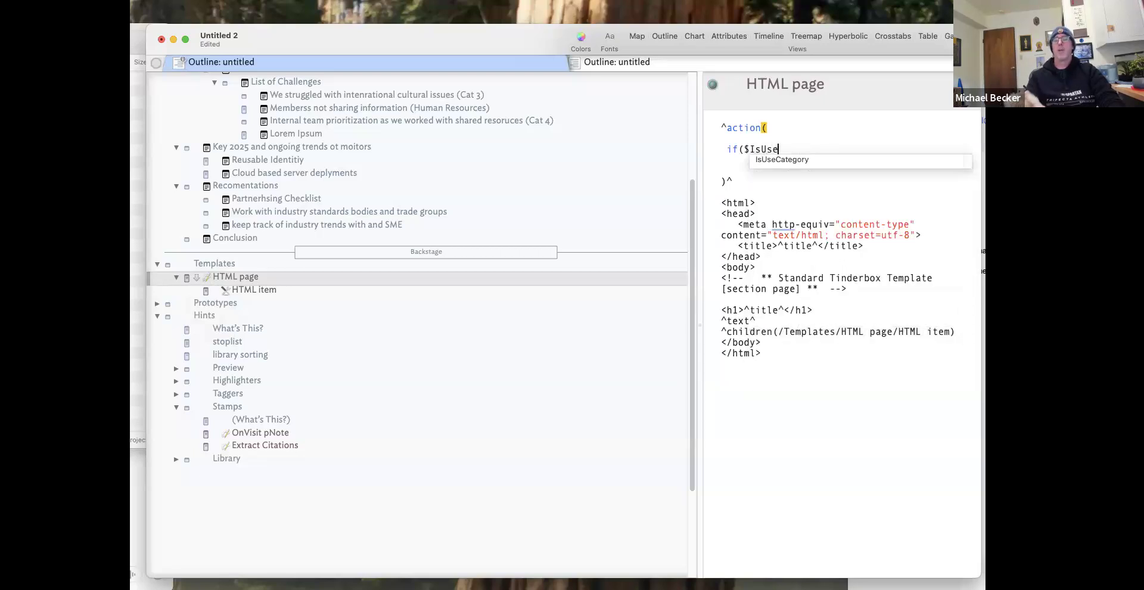
key("Return")
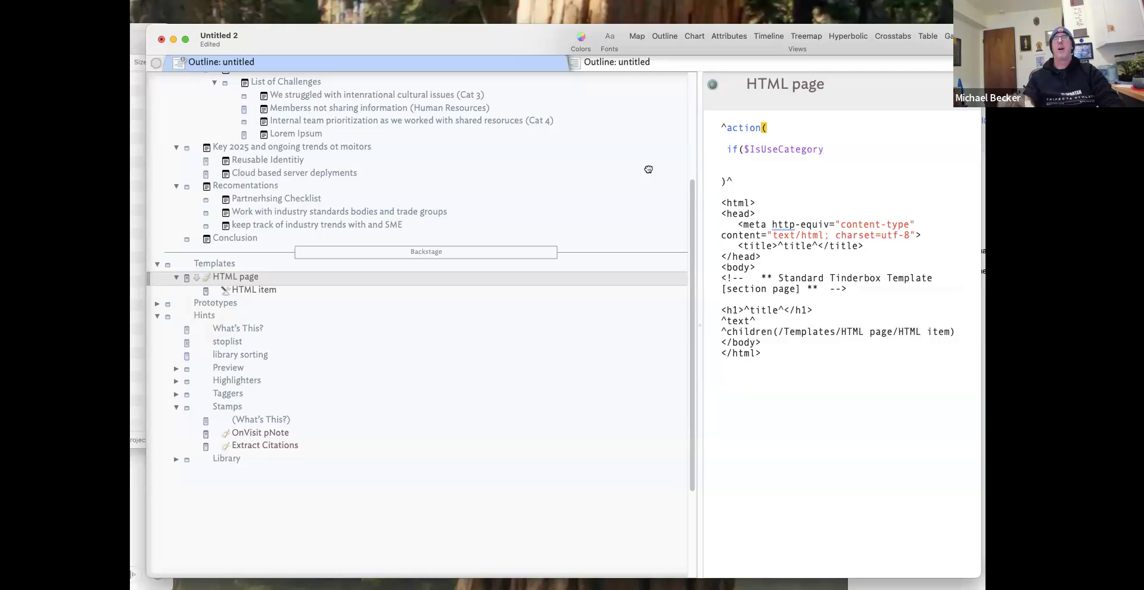
type("==")
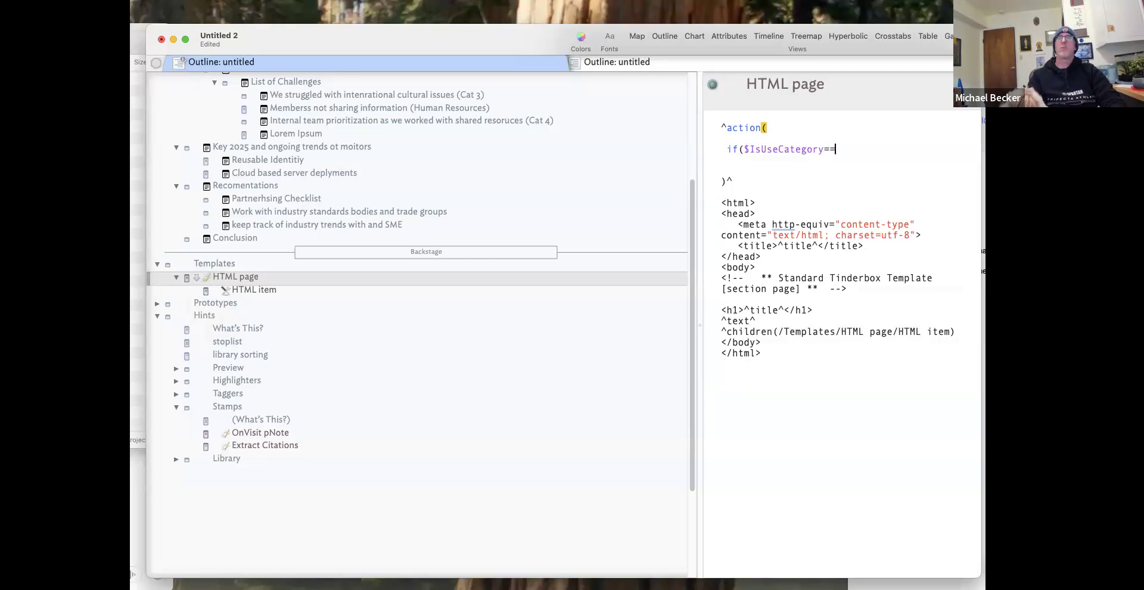
type("true){")
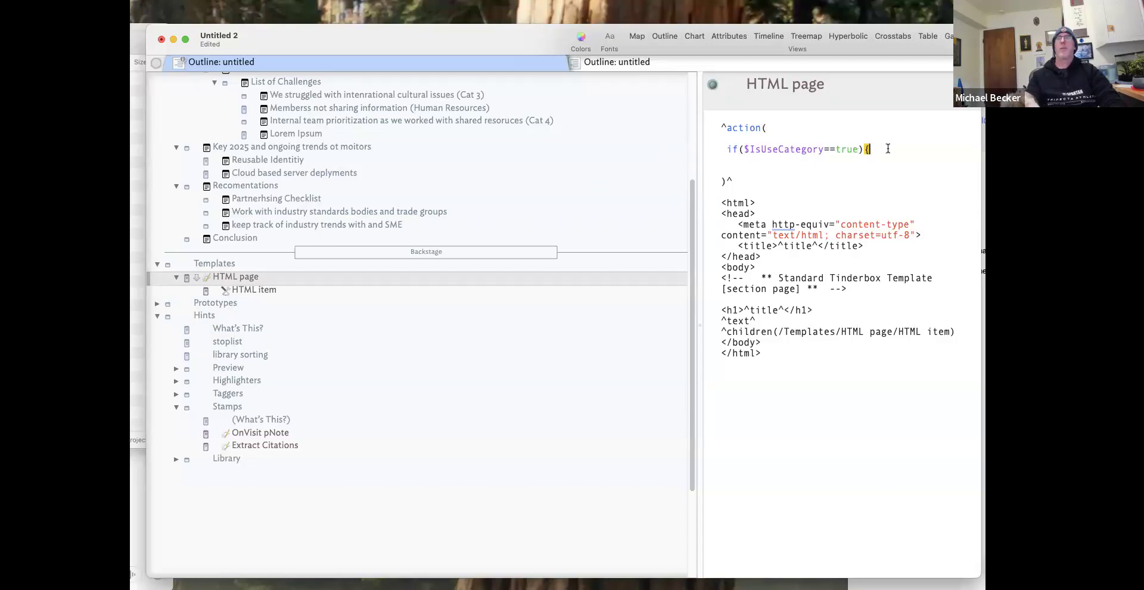
type("};")
Declare var:string vName and assign vName=$DisplayedExpressionCache in the if branch.
left_click(806, 135)
key("Return")
type("va")
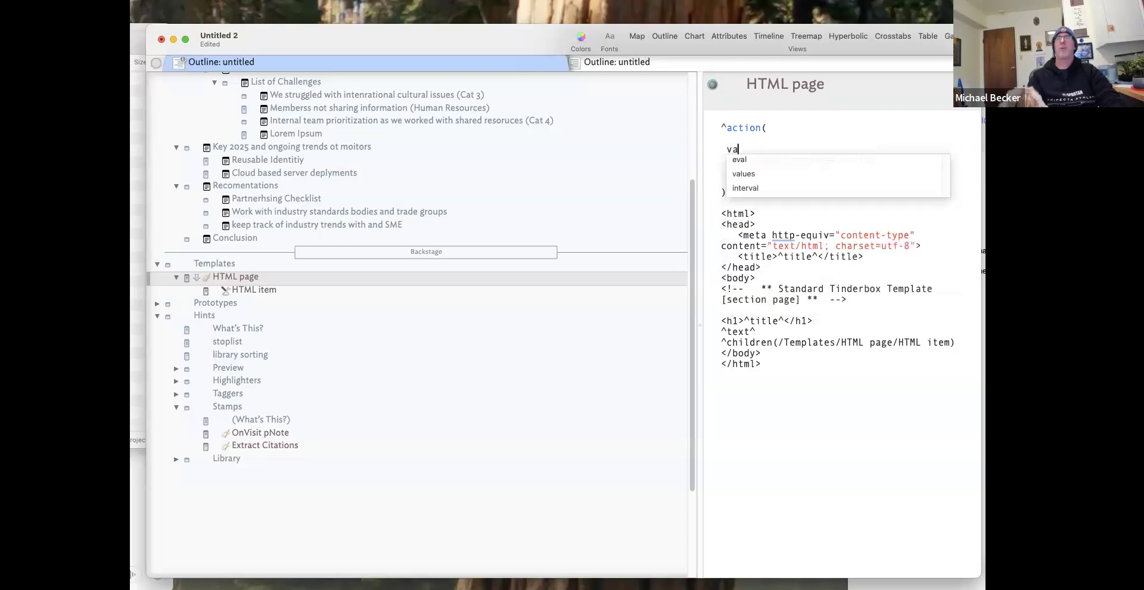
type("r:string v")
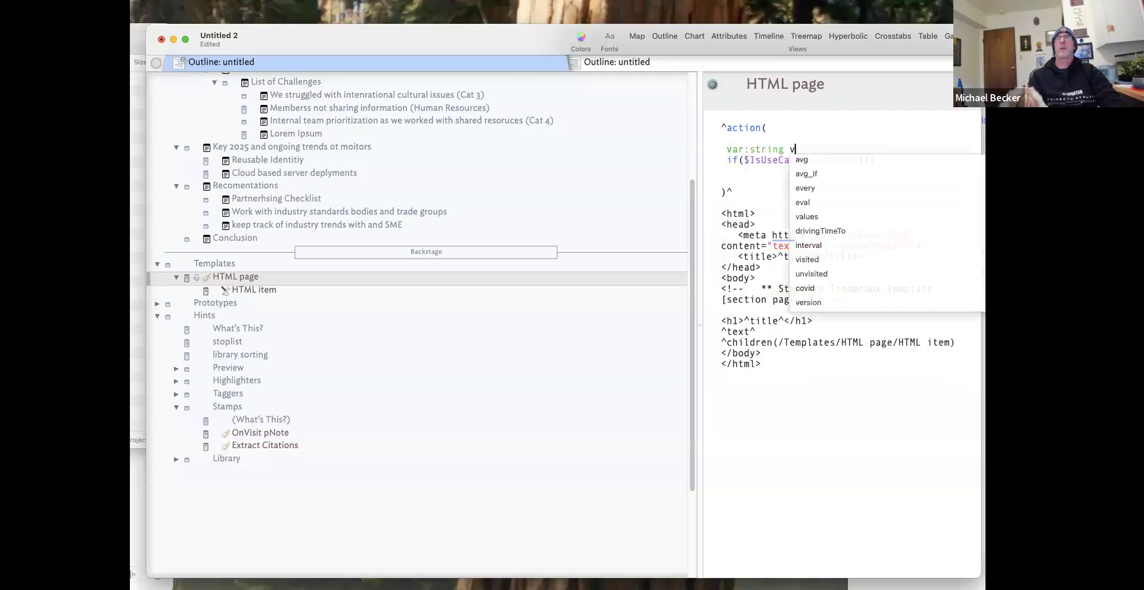
type("Name=;")
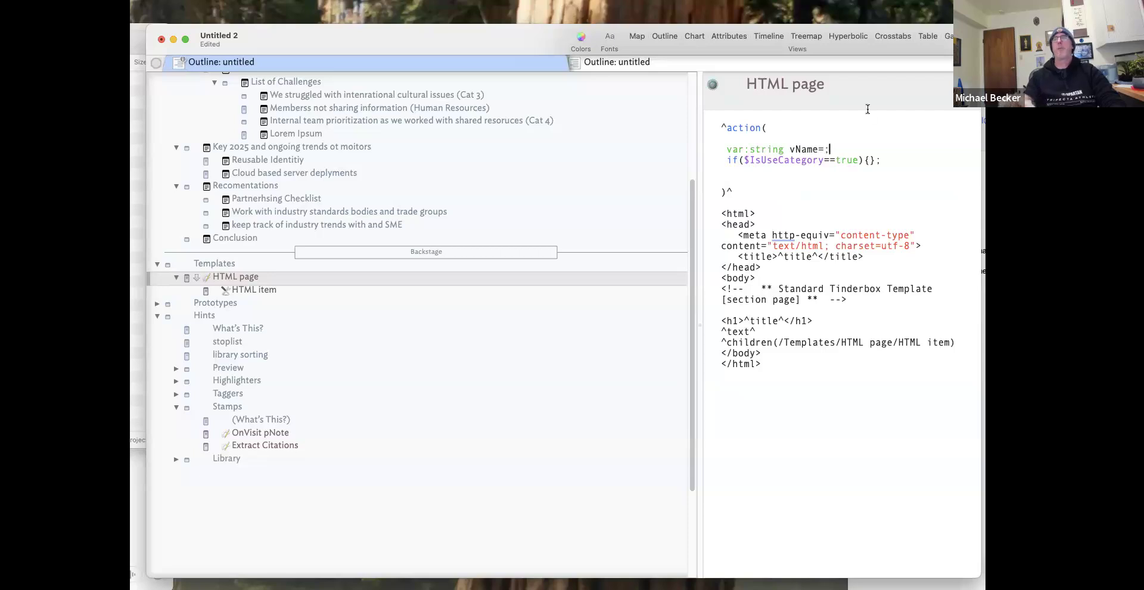
left_click(869, 160)
type("vName=")
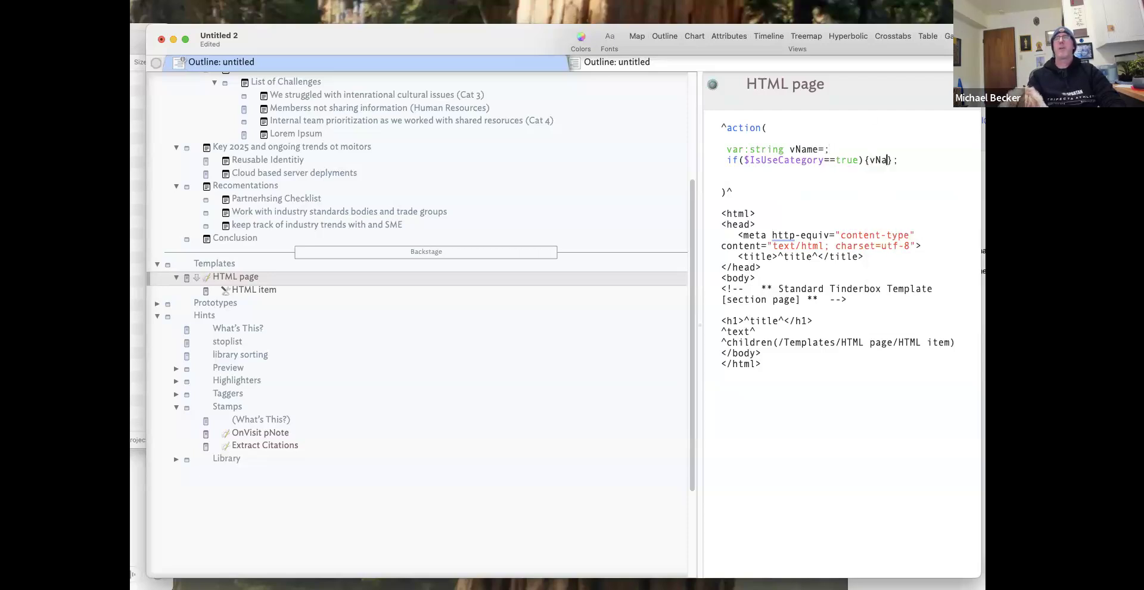
type("$D")
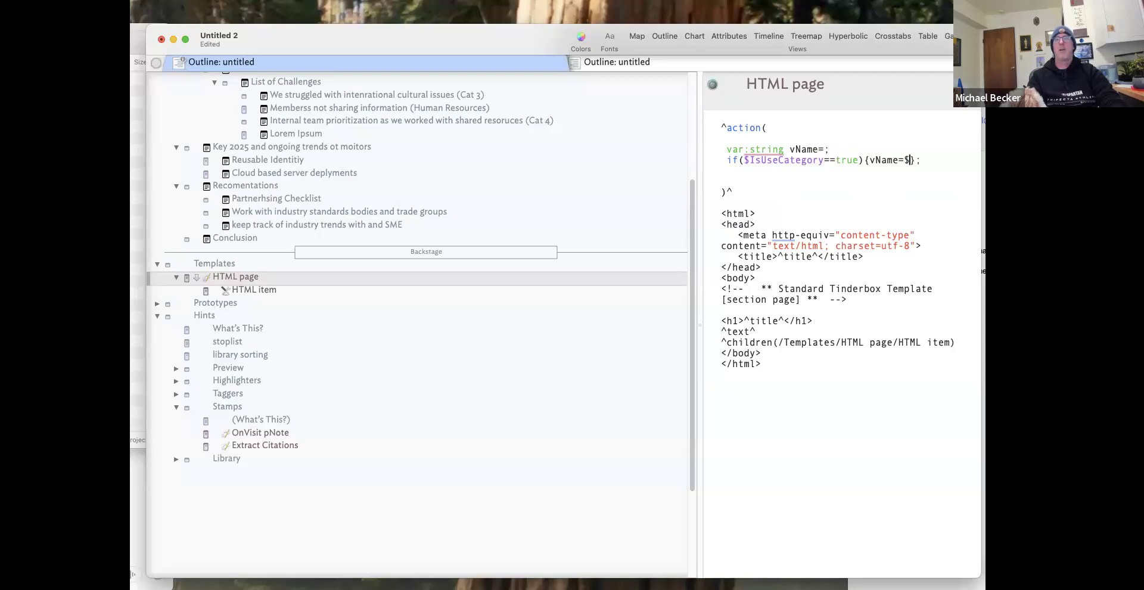
type("isp")
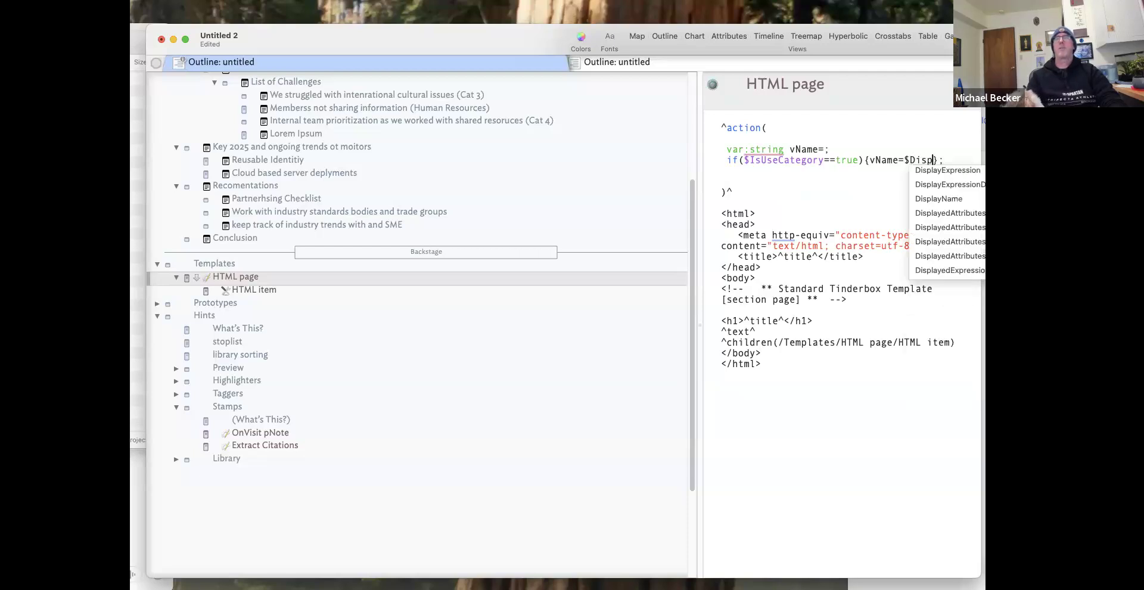
left_click(923, 270)
left_click(853, 211)
left_click(847, 177)
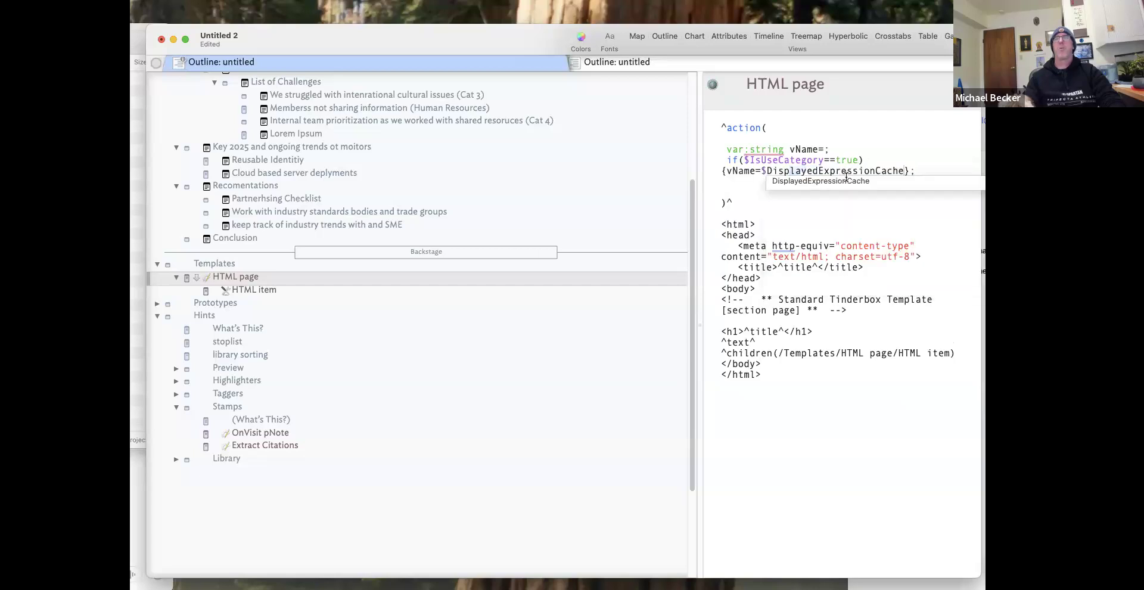
left_click(864, 215)
Widen the text pane and put the if branch's assignment and closing brace on separate lines.
left_click_drag(698, 192, 564, 202)
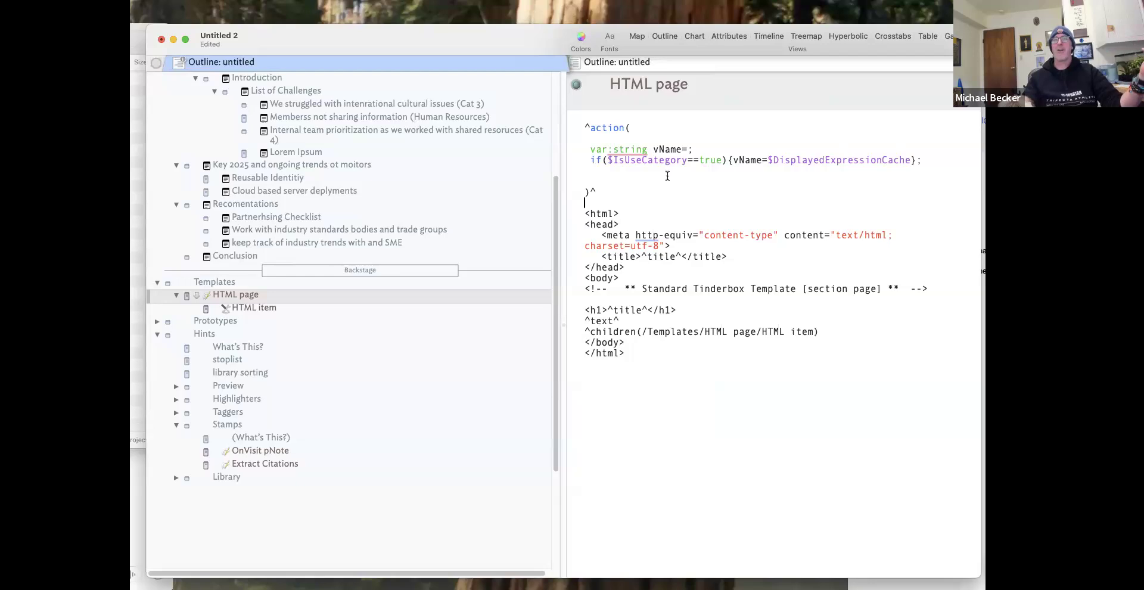
left_click_drag(554, 190, 578, 189)
scroll(507, 272, "up", 1)
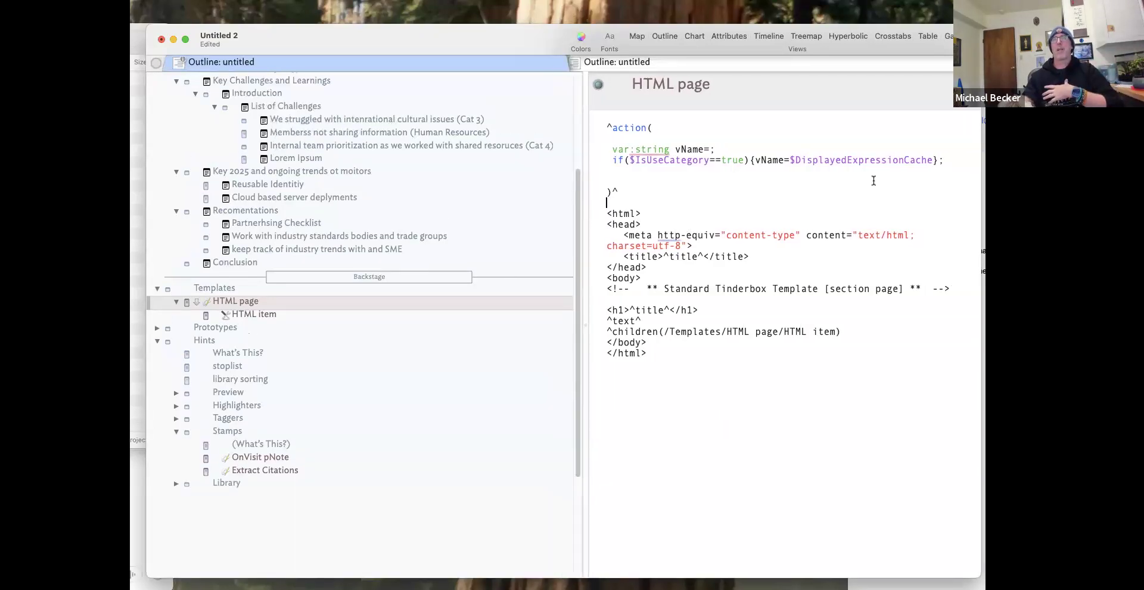
left_click(755, 161)
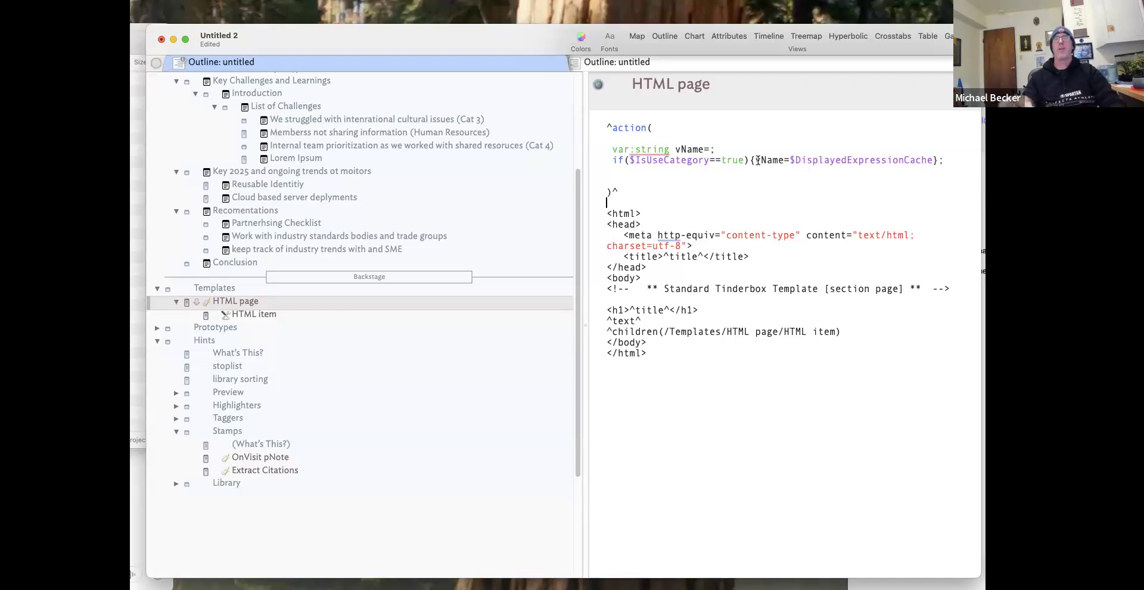
key("Return")
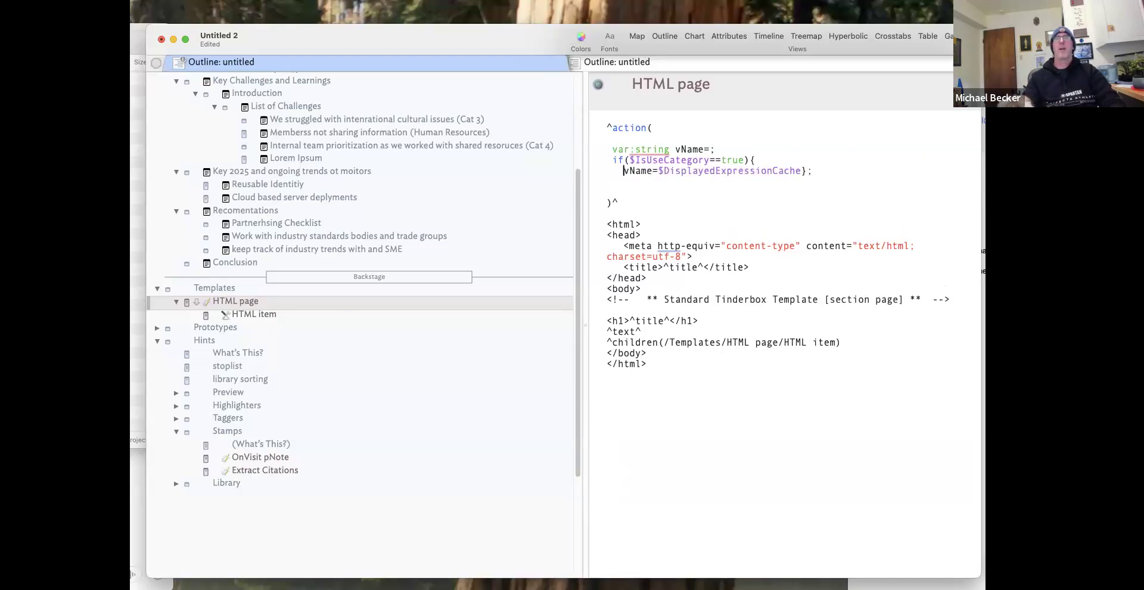
left_click(800, 171)
key("Return")
key("BackSpace")
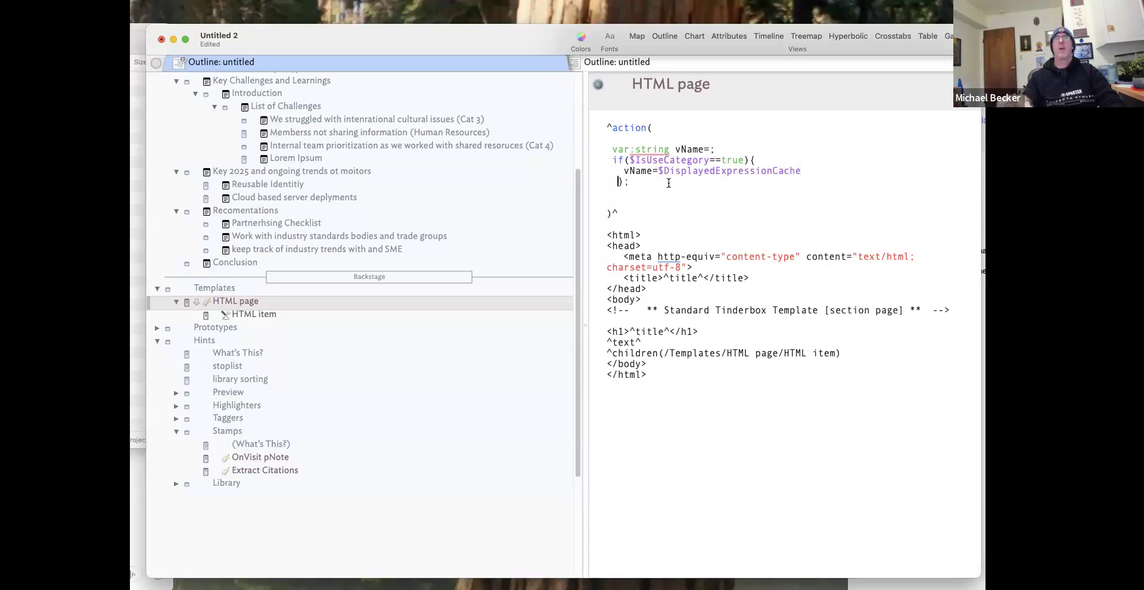
key("Up")
key("Up")
key("Up")
key("Up")
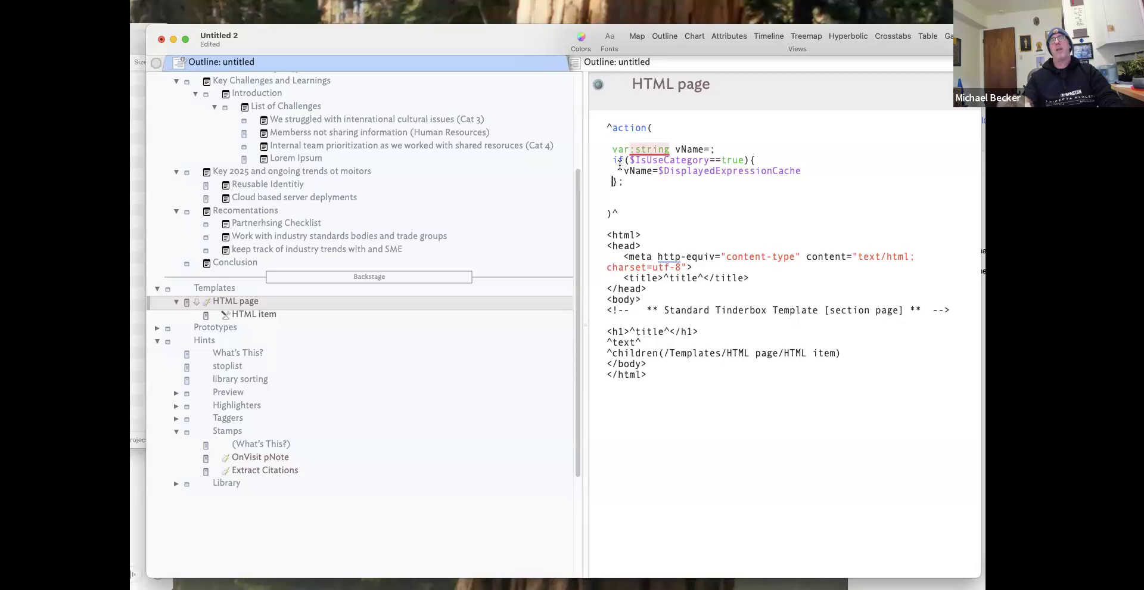
key("Left")
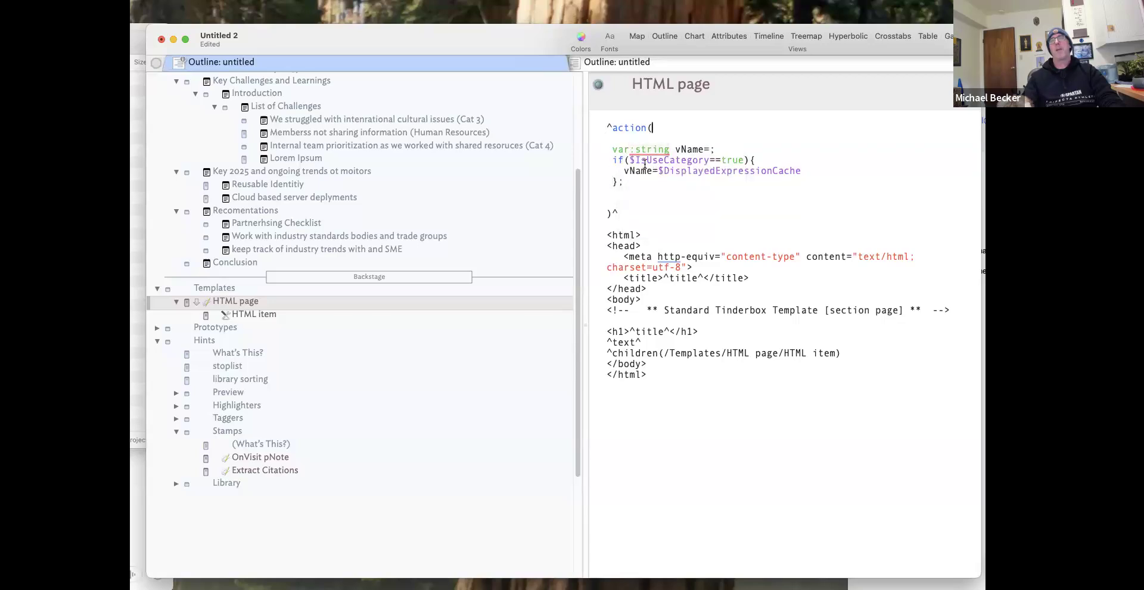
Add an else branch setting vName=$Name;.
double_click(693, 184)
key("BackSpace")
type("les")
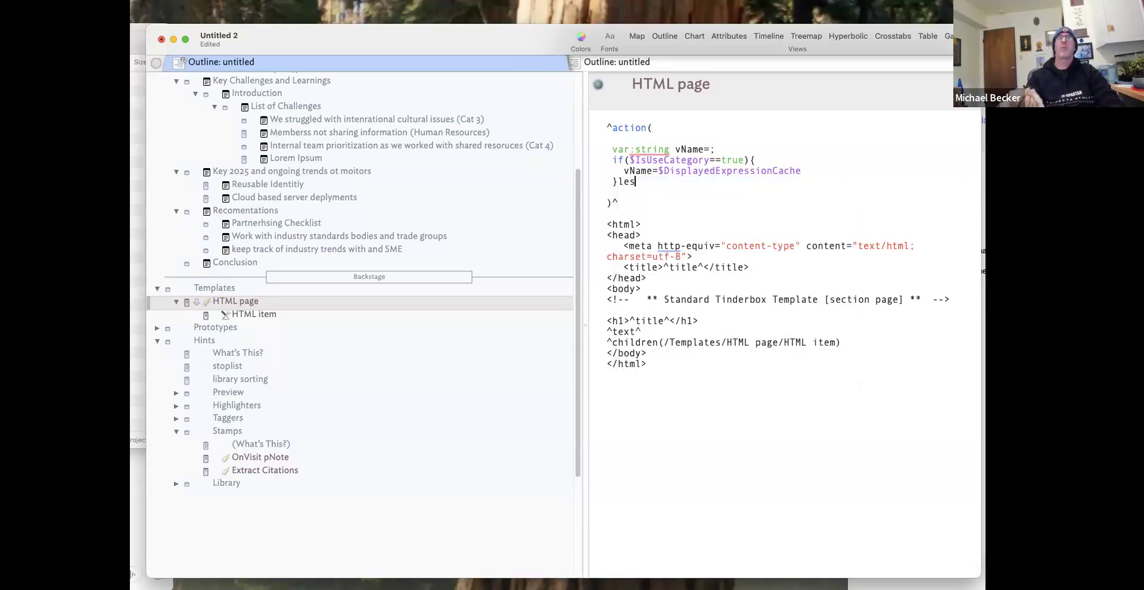
key("BackSpace")
key("BackSpace")
key("BackSpace")
key("BackSpace")
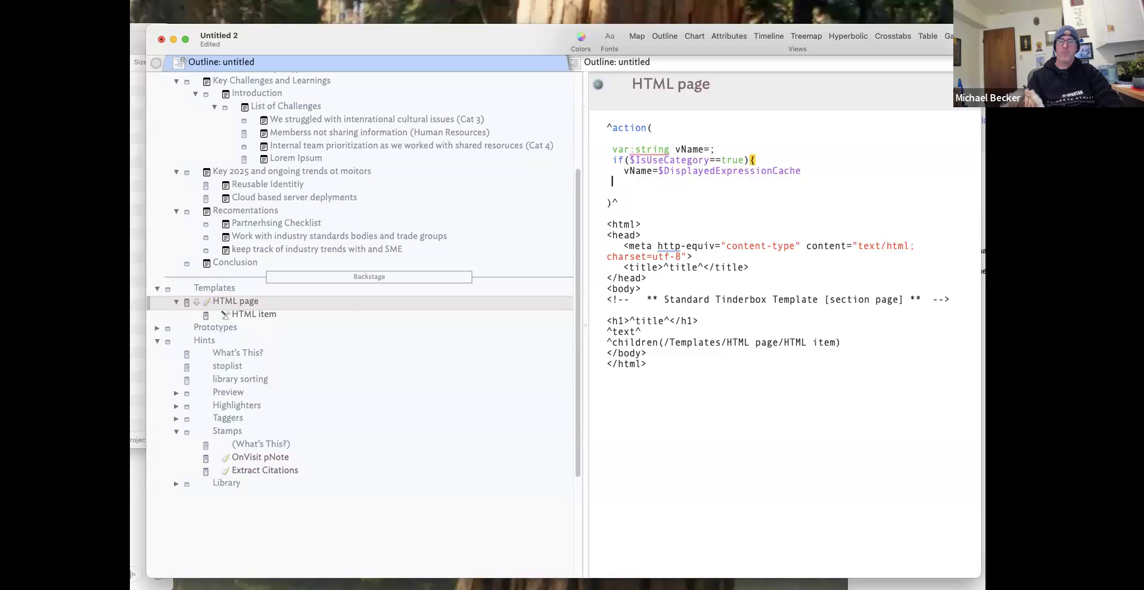
type("}else")
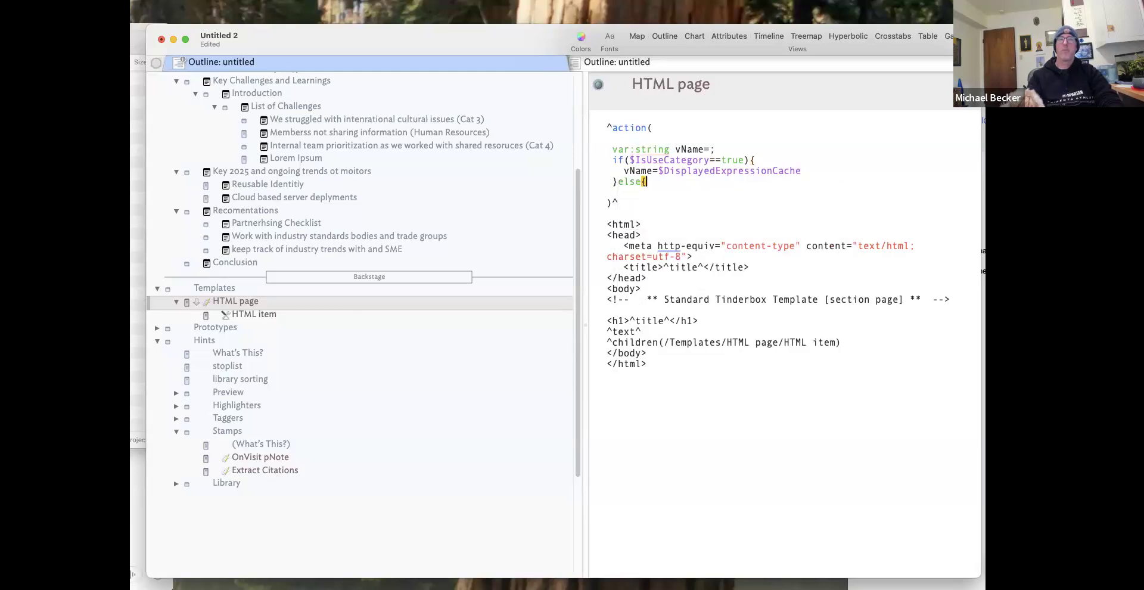
type("{")
key("Return")
key("Return")
type("}else{ ")
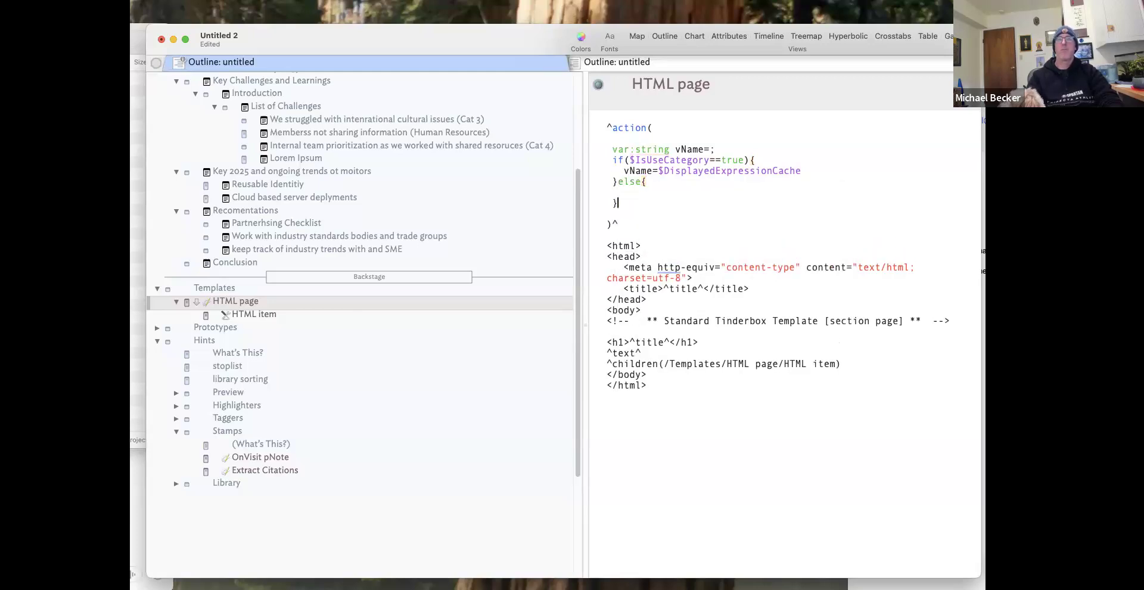
type("  vName=$Name;")
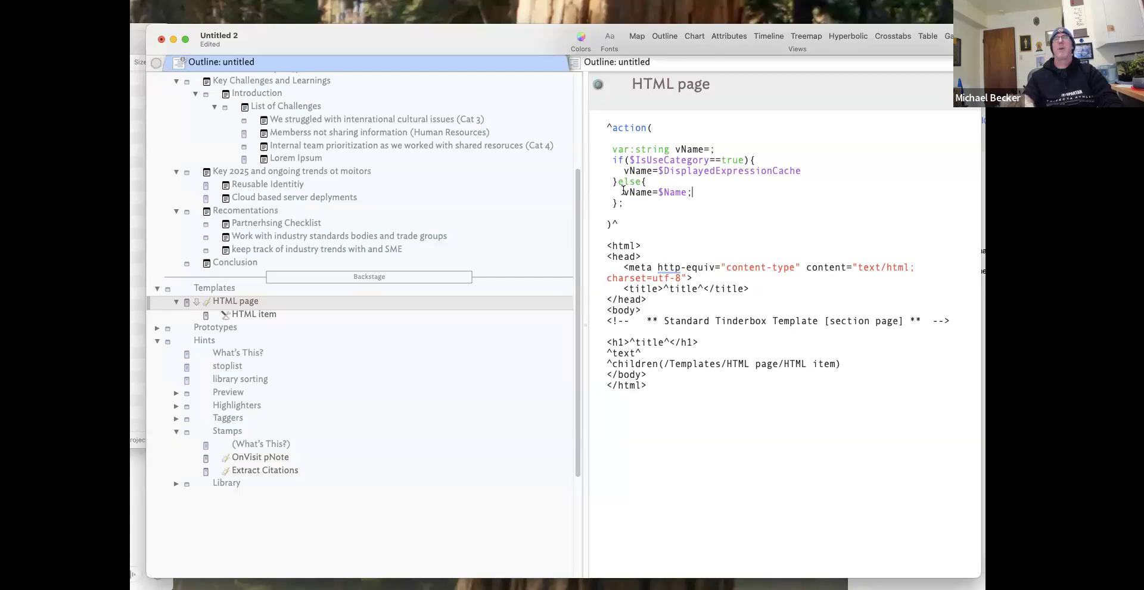
Replace ^title^ in the h1 heading with ^value(vName)^ and begin renaming the template to Becker.
double_click(686, 150)
left_click(658, 349)
left_click_drag(668, 342, 630, 340)
type("^value(vName )")
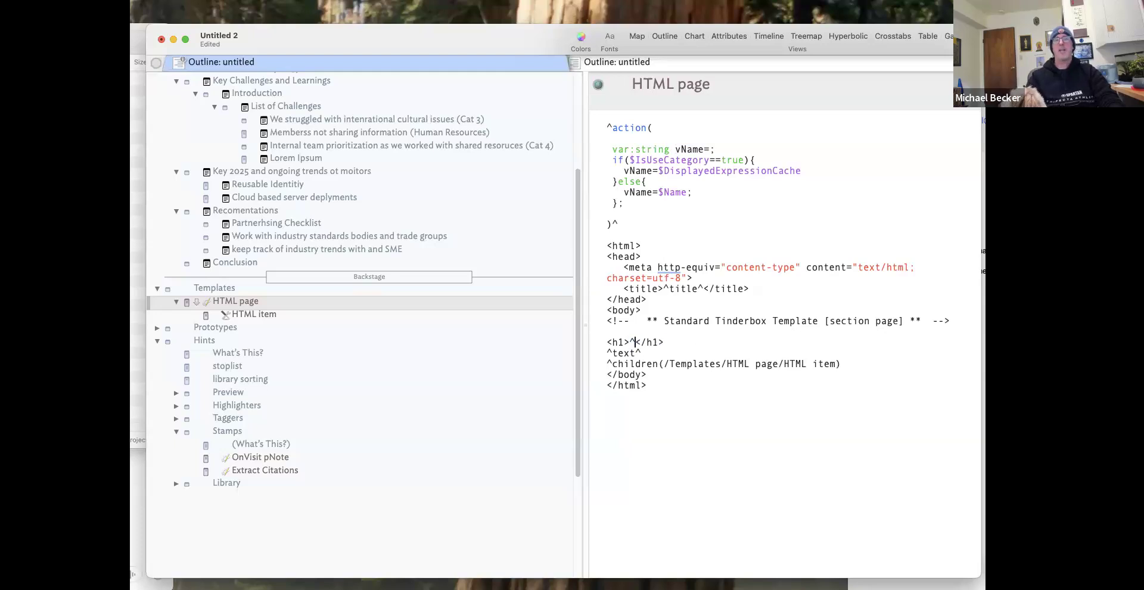
key("BackSpace")
key("BackSpace")
key("BackSpace")
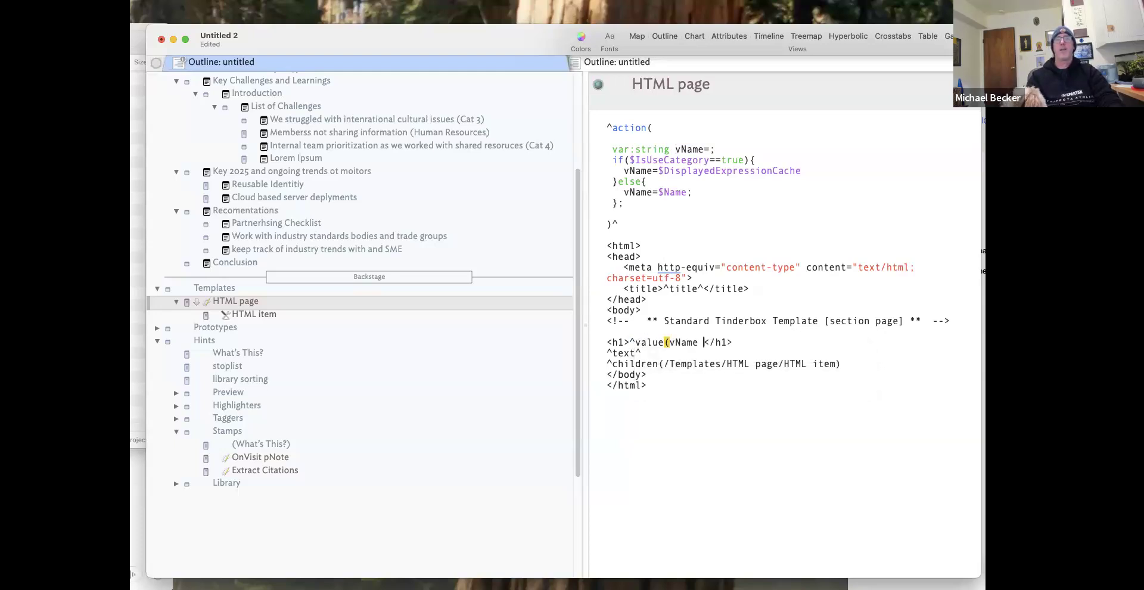
type("e)")
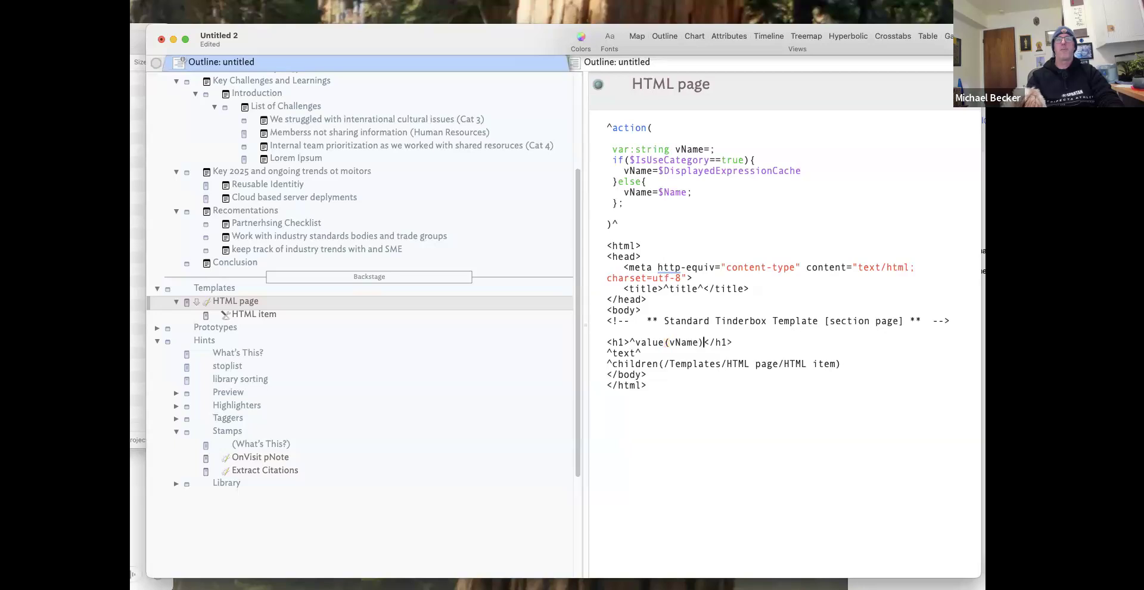
type("^")
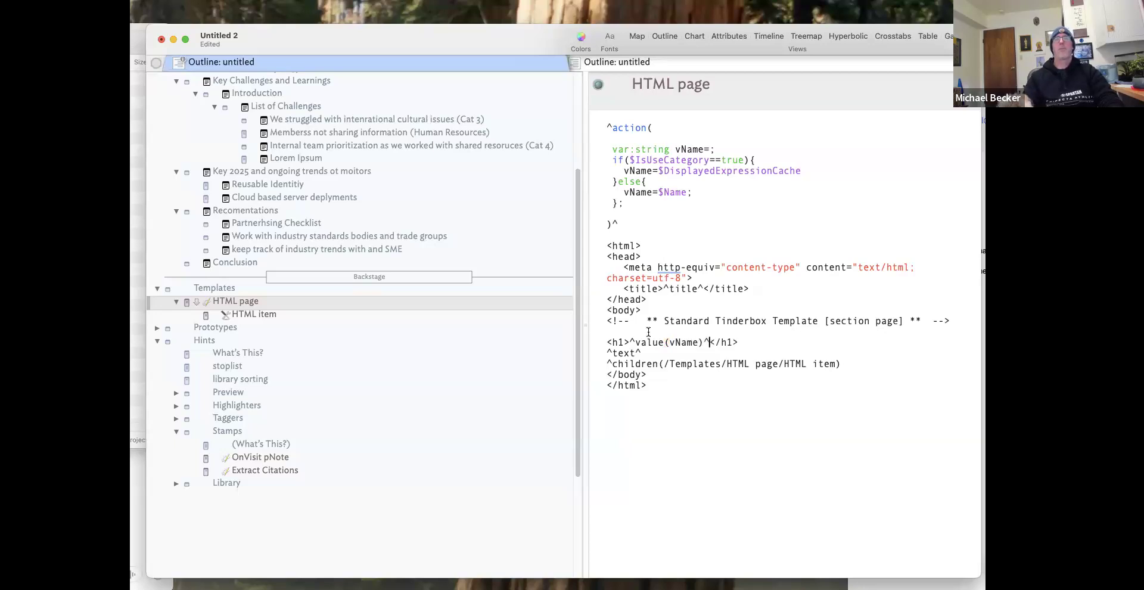
left_click(709, 398)
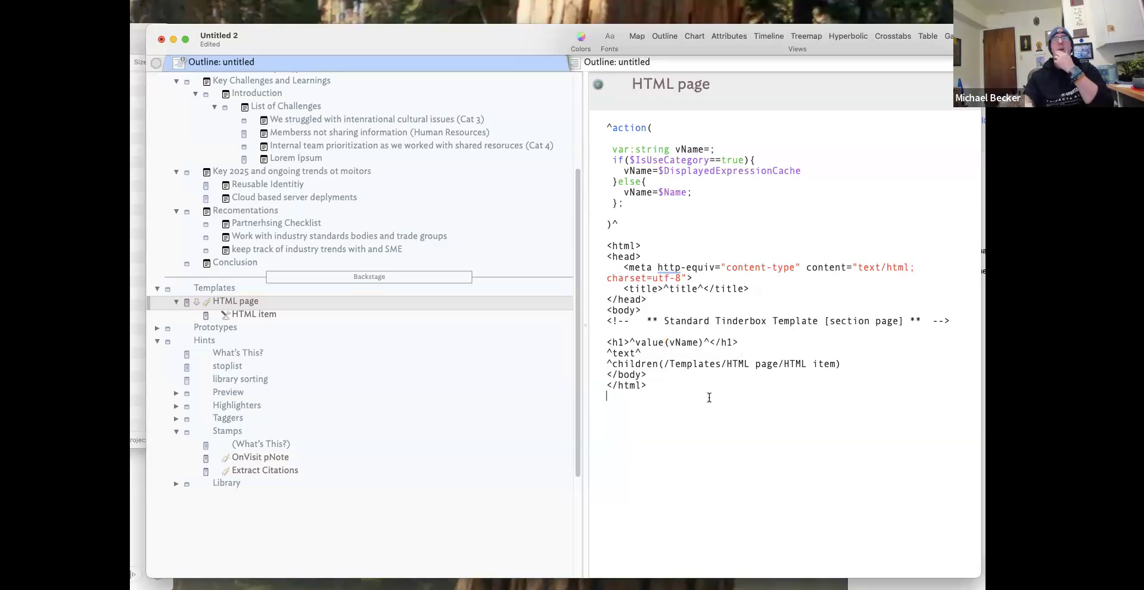
left_click(254, 303)
type("Becker")
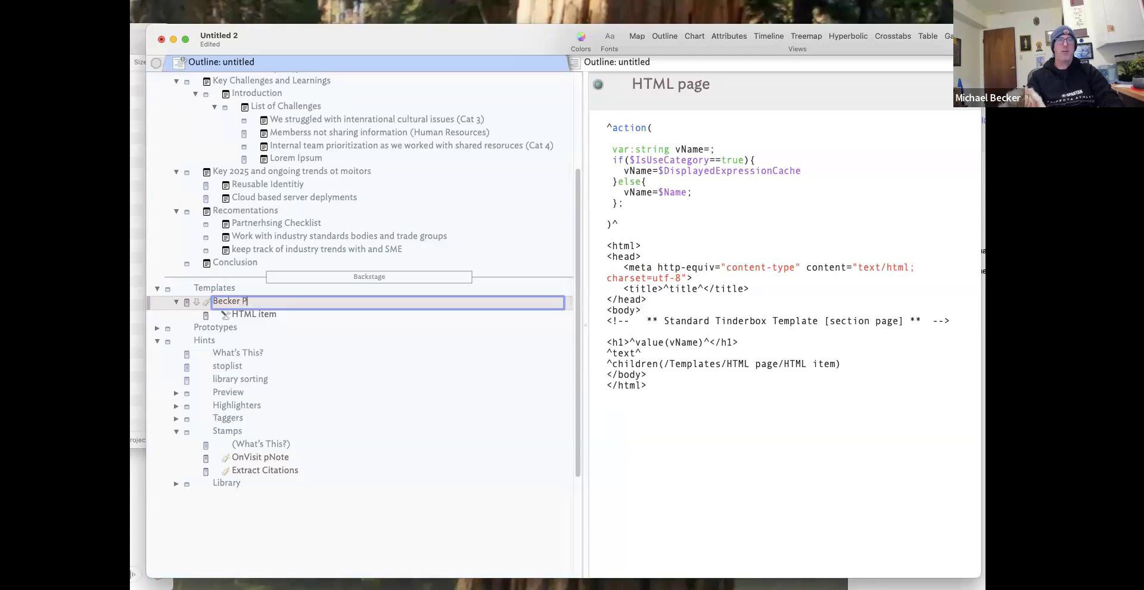
Rename the HTML item template to Becker item, completing the Becker page rename.
left_click(271, 318)
left_click(271, 318)
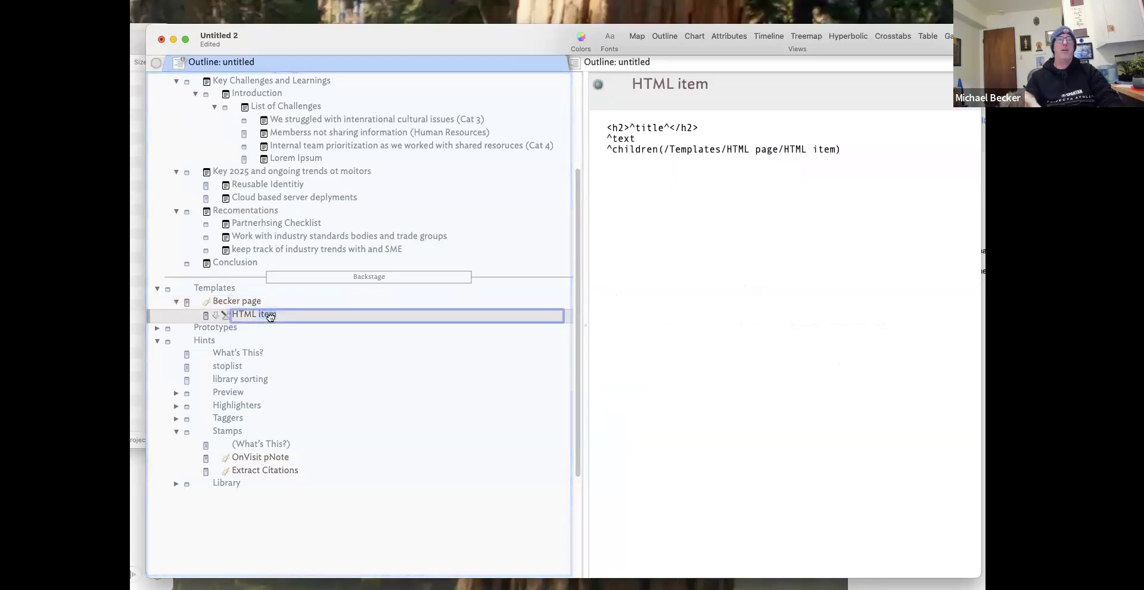
type("Becker")
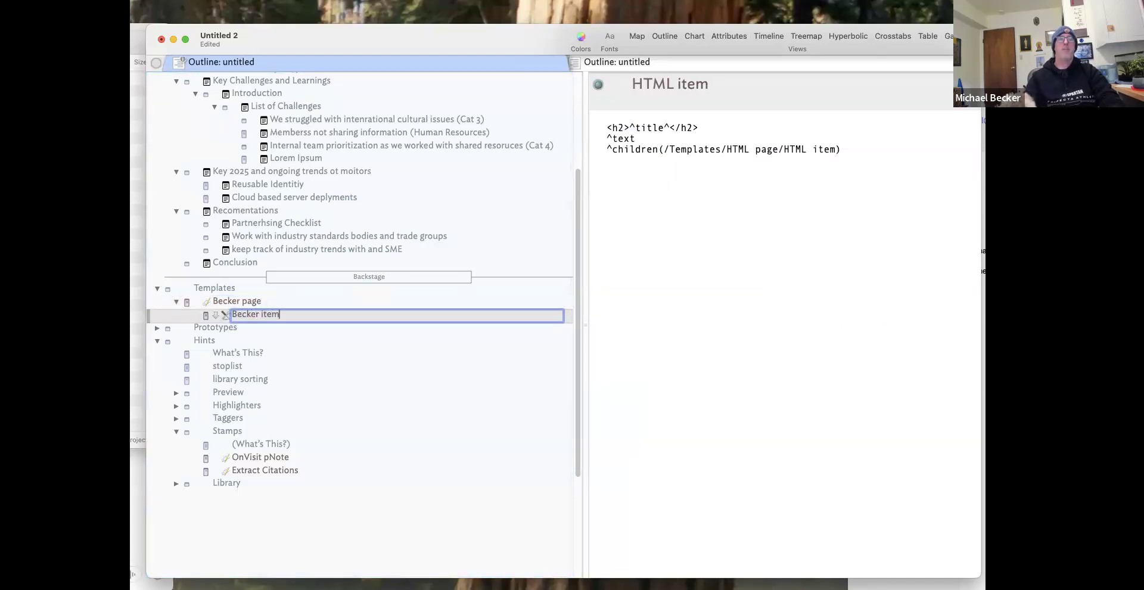
left_click(304, 303)
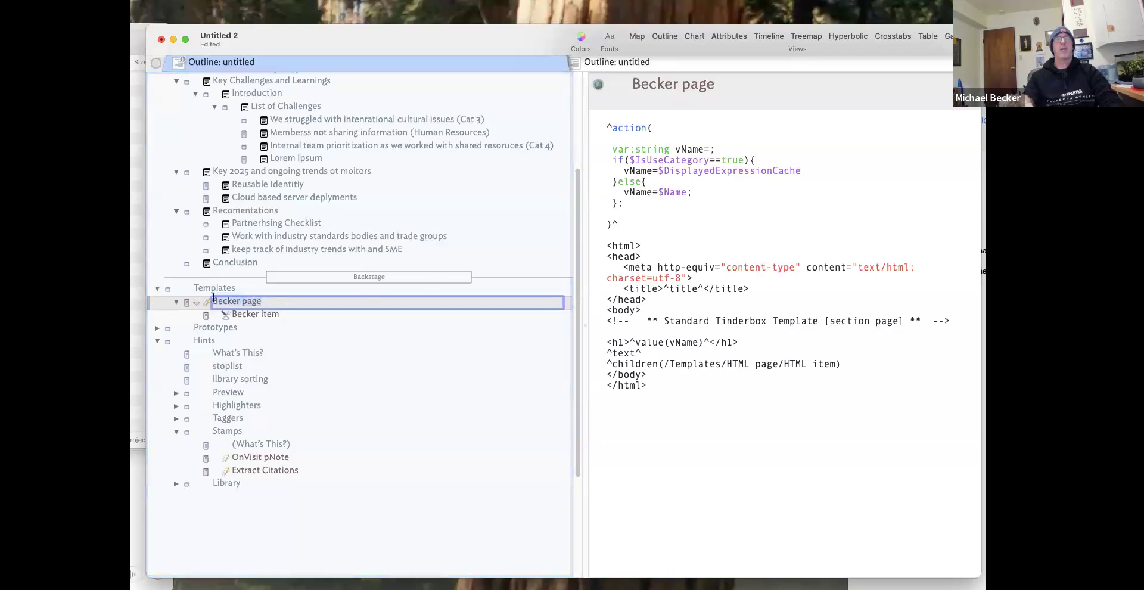
Change the Becker page template's ^children path to /Templates/Becker page/Becker item.
left_click(688, 352)
double_click(694, 364)
left_click_drag(726, 363, 773, 363)
double_click(738, 364)
type("Becker")
double_click(744, 364)
key("super+c")
double_click(806, 364)
key("super+v")
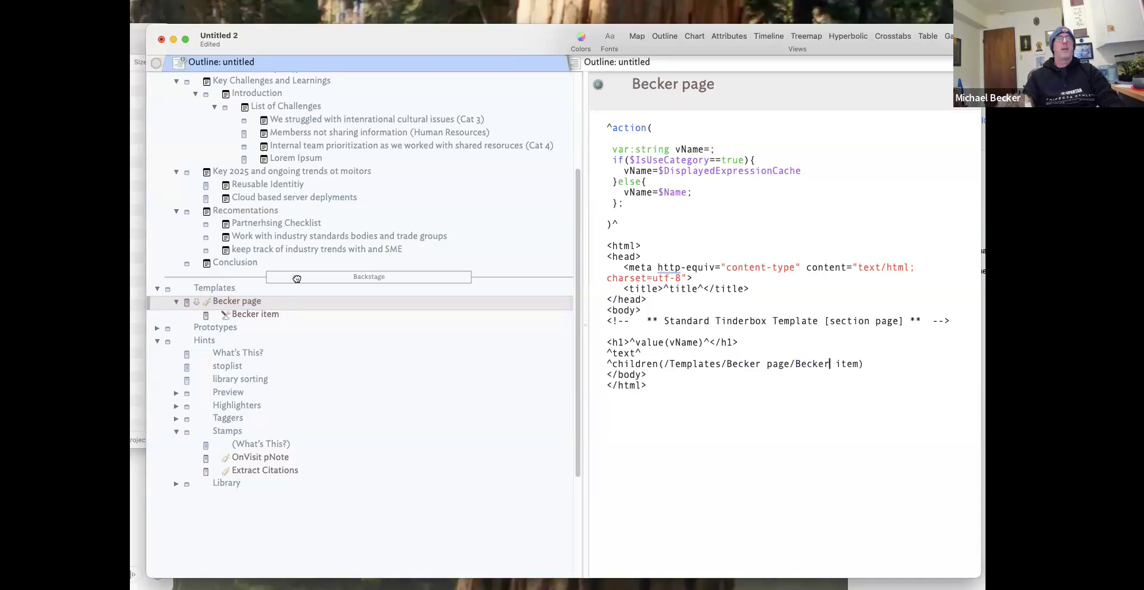
Change the Becker item template's ^children path to /Templates/Becker page/Becker item.
left_click(286, 313)
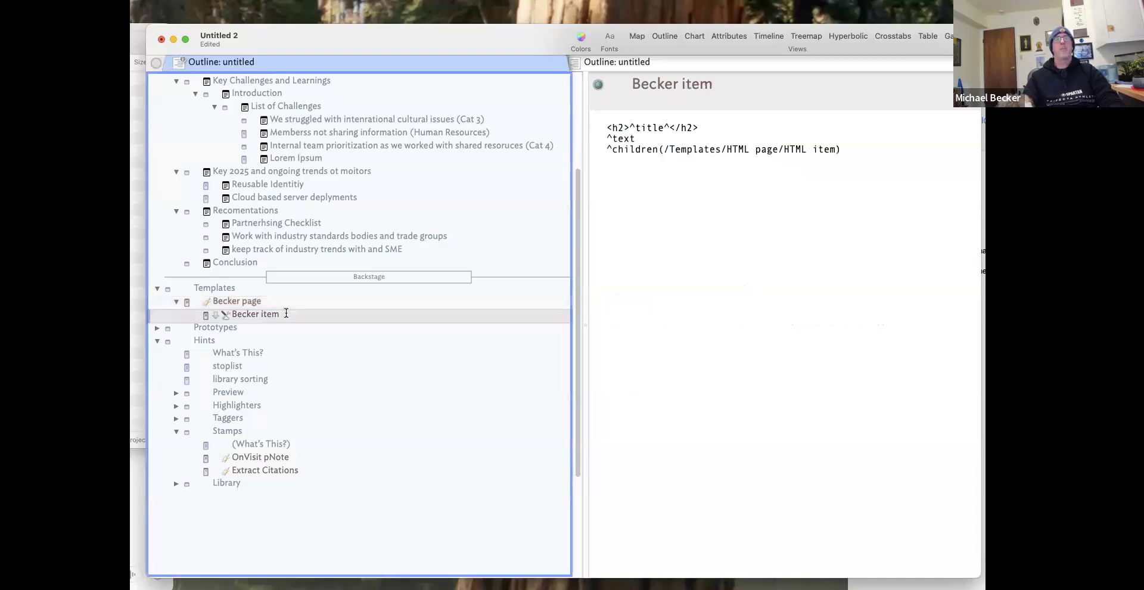
left_click(268, 302)
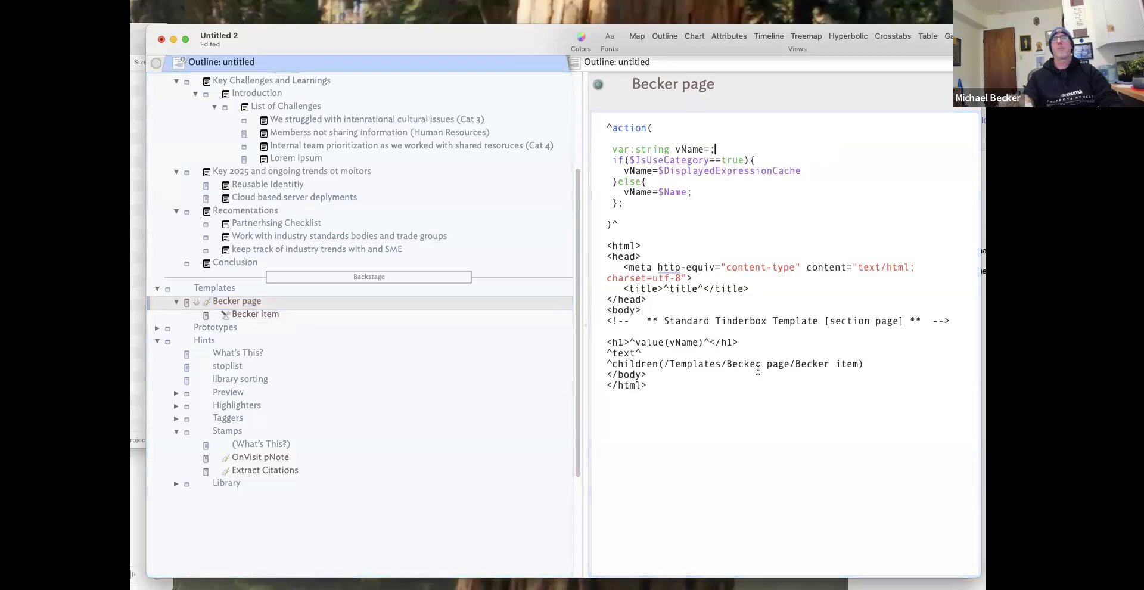
left_click(271, 314)
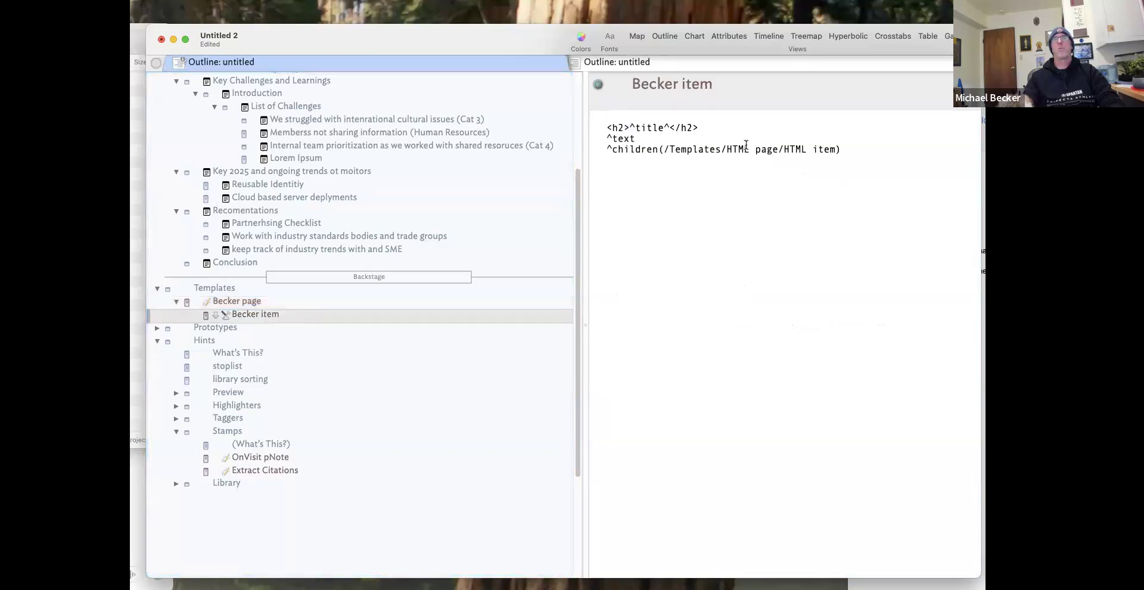
double_click(727, 149)
type("Becker")
double_click(801, 149)
type("Becker")
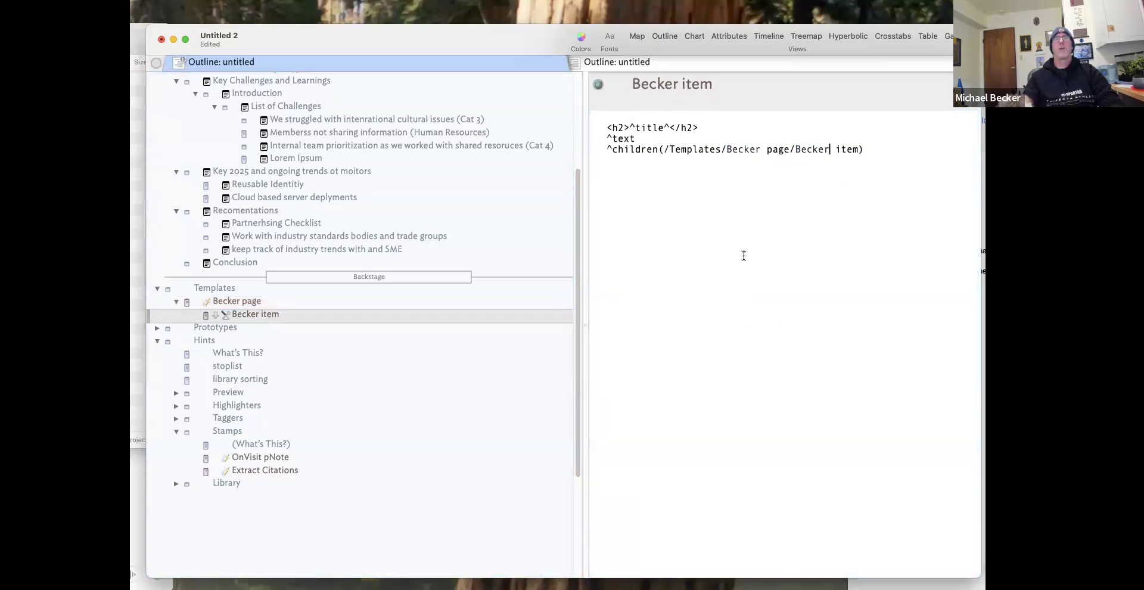
left_click(841, 165)
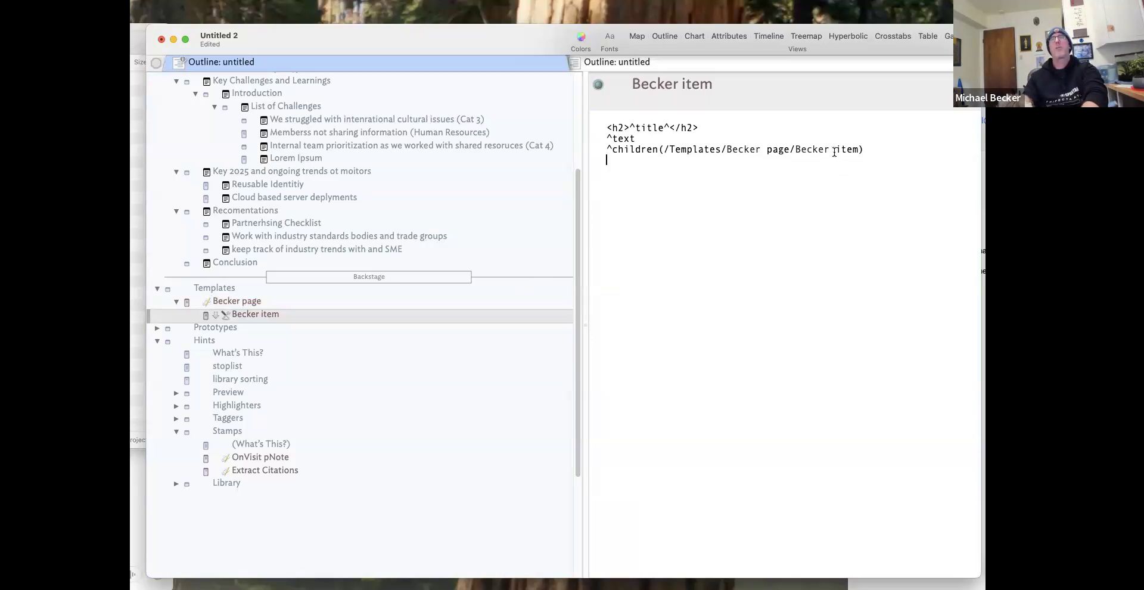
left_click(227, 302)
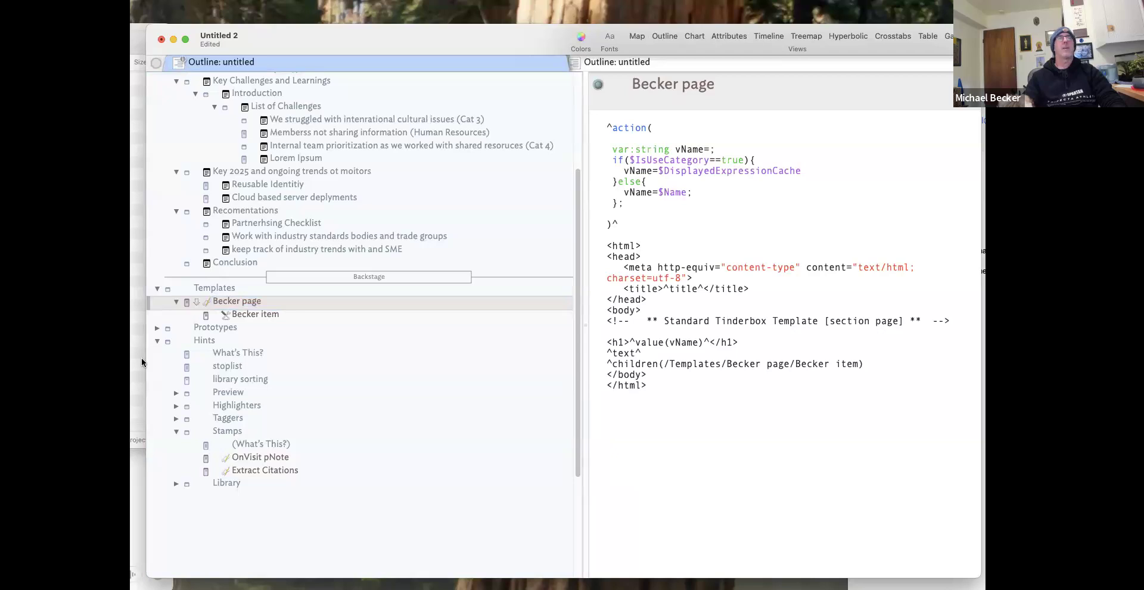
Move the HTML page template above Becker page and review the templates.
left_click_drag(277, 331, 247, 296)
left_click(259, 317)
left_click(281, 338)
left_click(278, 327)
left_click(274, 314)
left_click(300, 299)
left_click(304, 314)
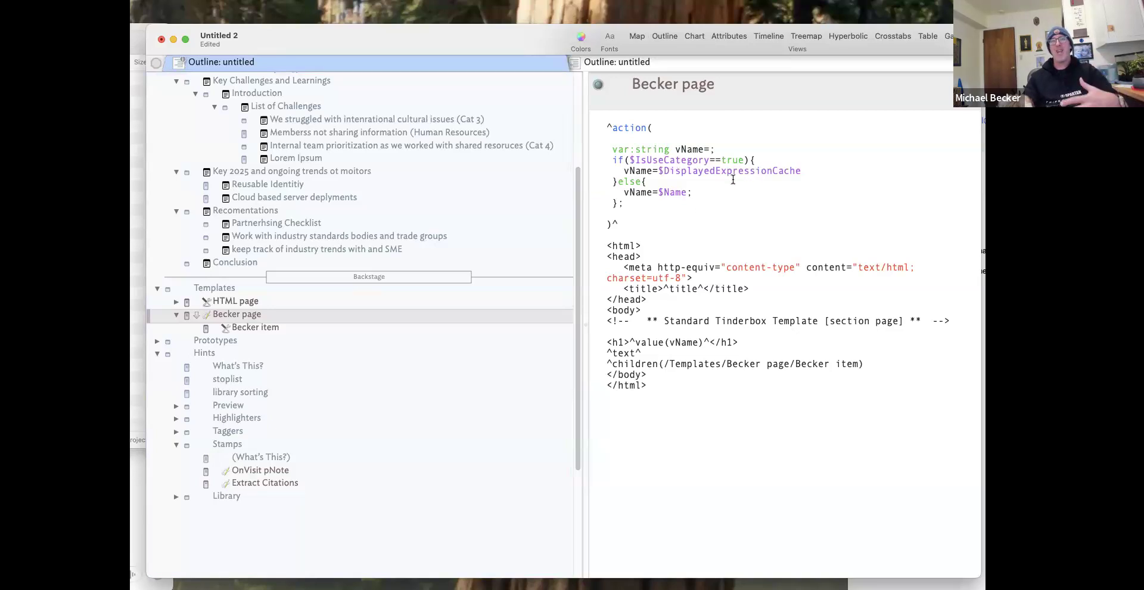
Set the pNote prototype's export template to /Templates/HTML page, then check the Report note.
left_click(177, 302)
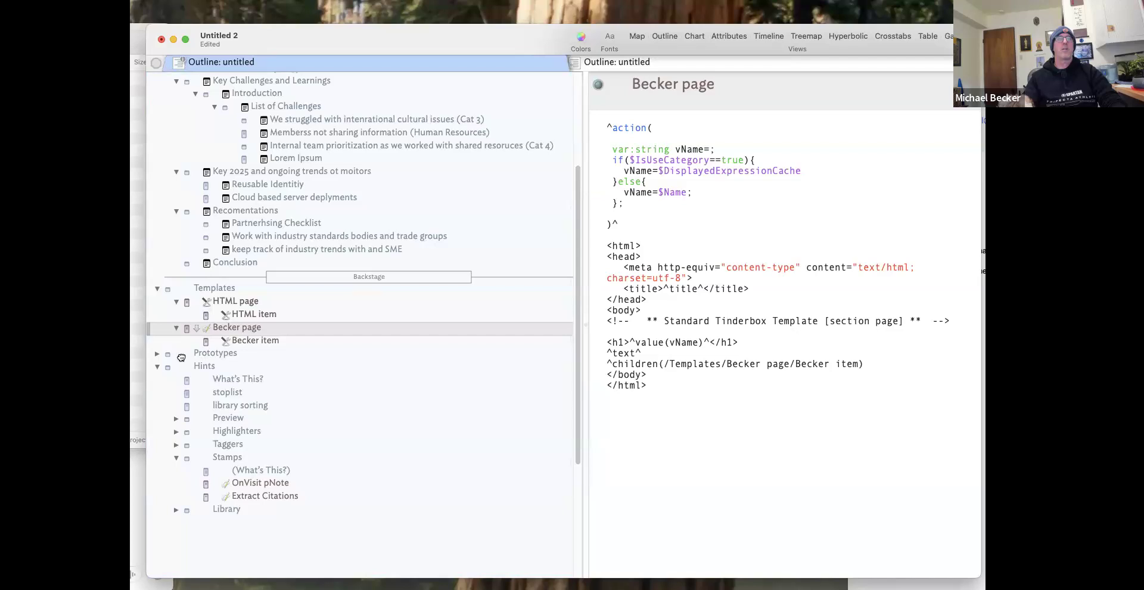
left_click(158, 354)
left_click(224, 366)
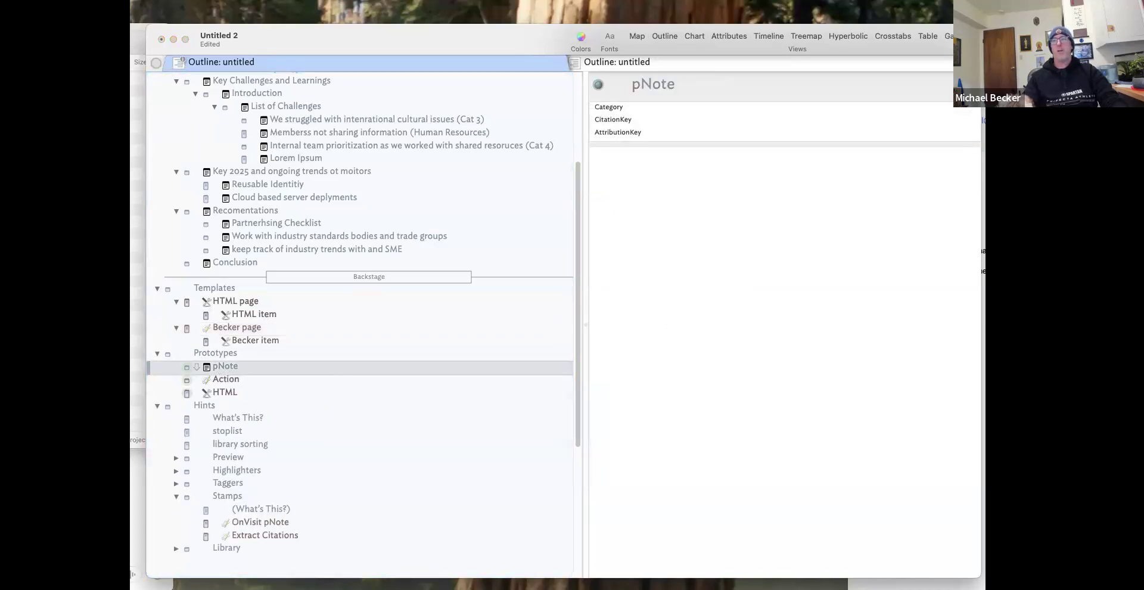
key("super+1")
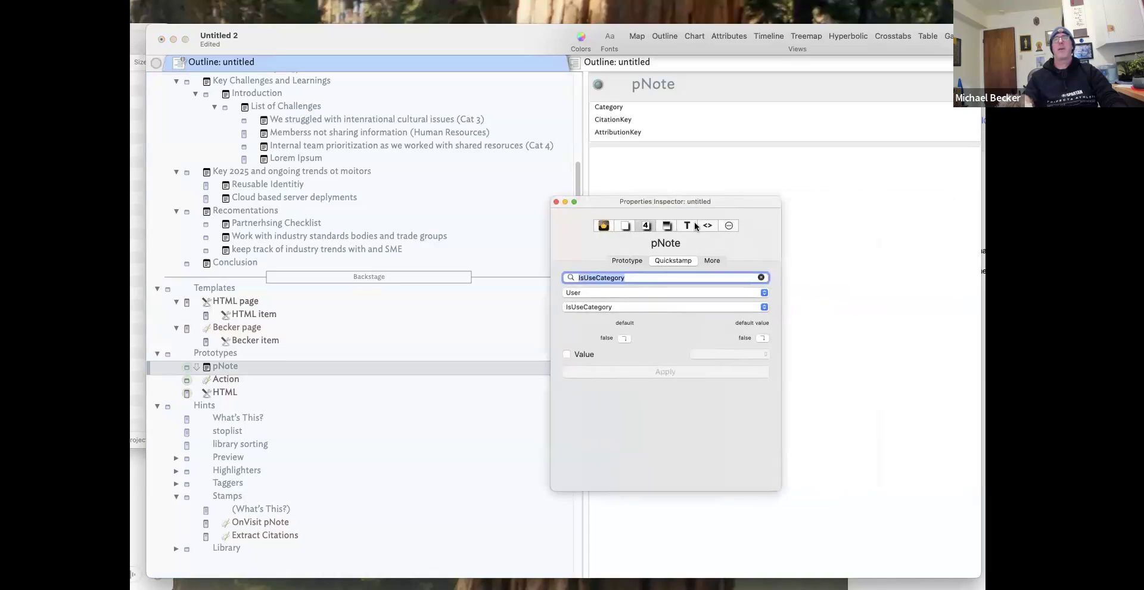
left_click(688, 226)
left_click(709, 226)
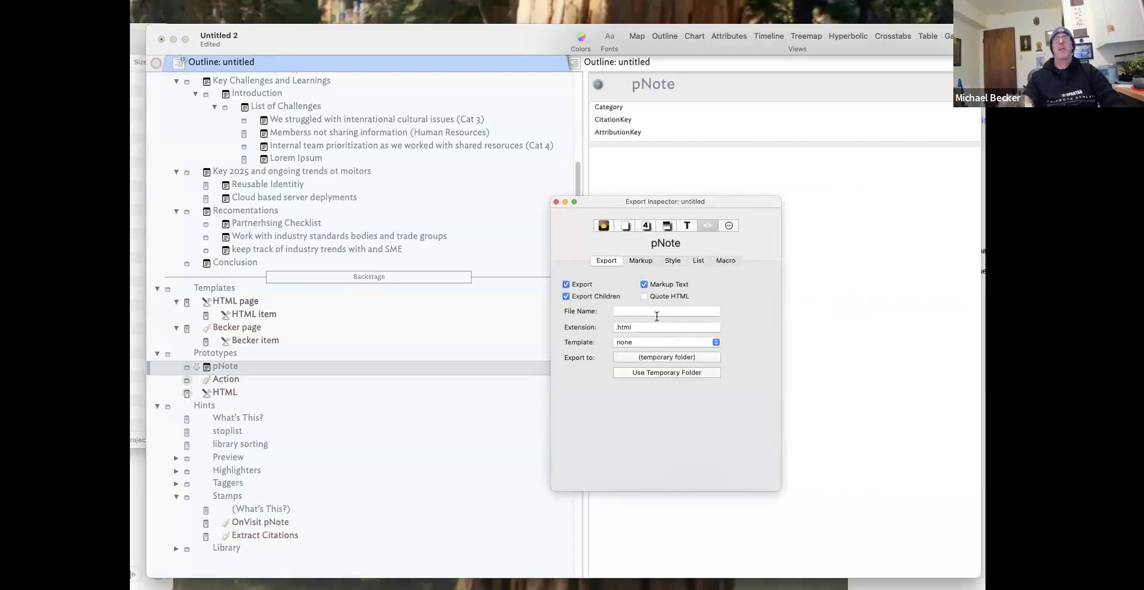
left_click(653, 342)
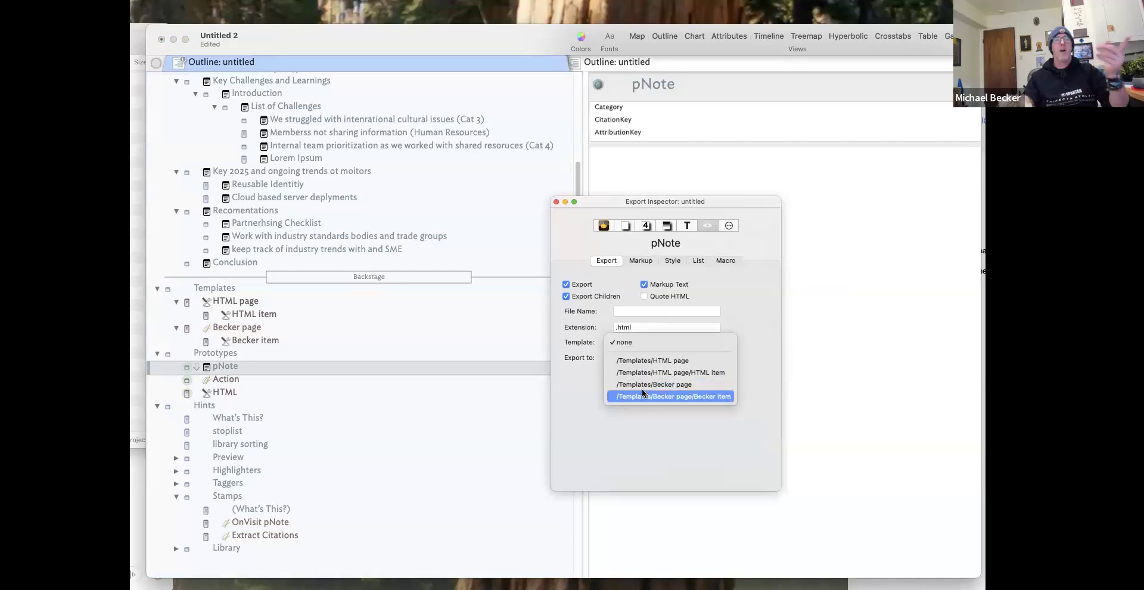
left_click(655, 361)
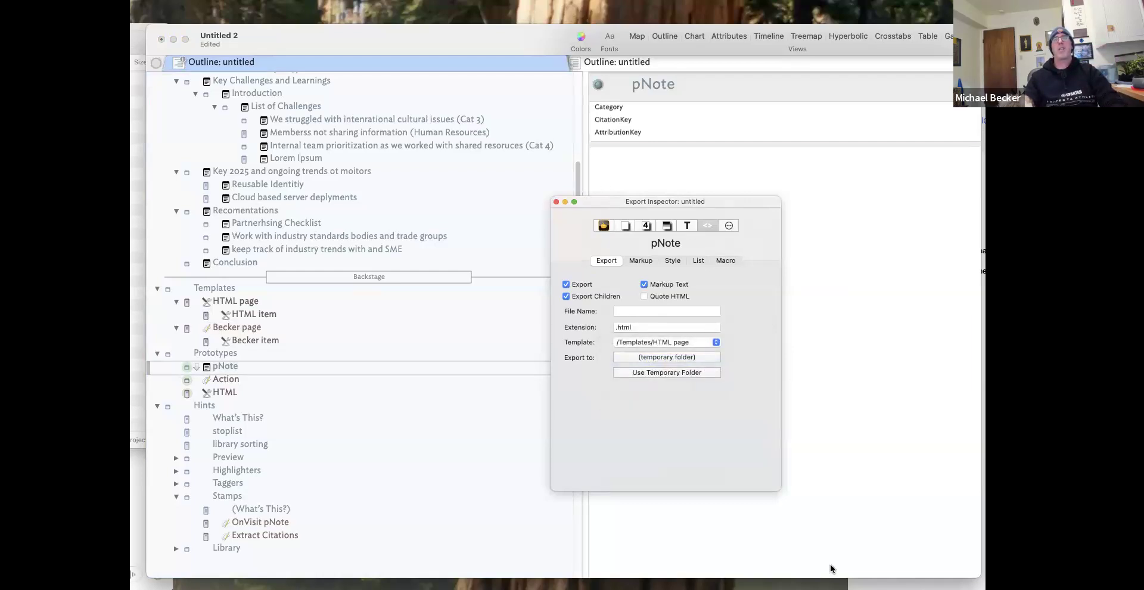
scroll(283, 136, "up", 10)
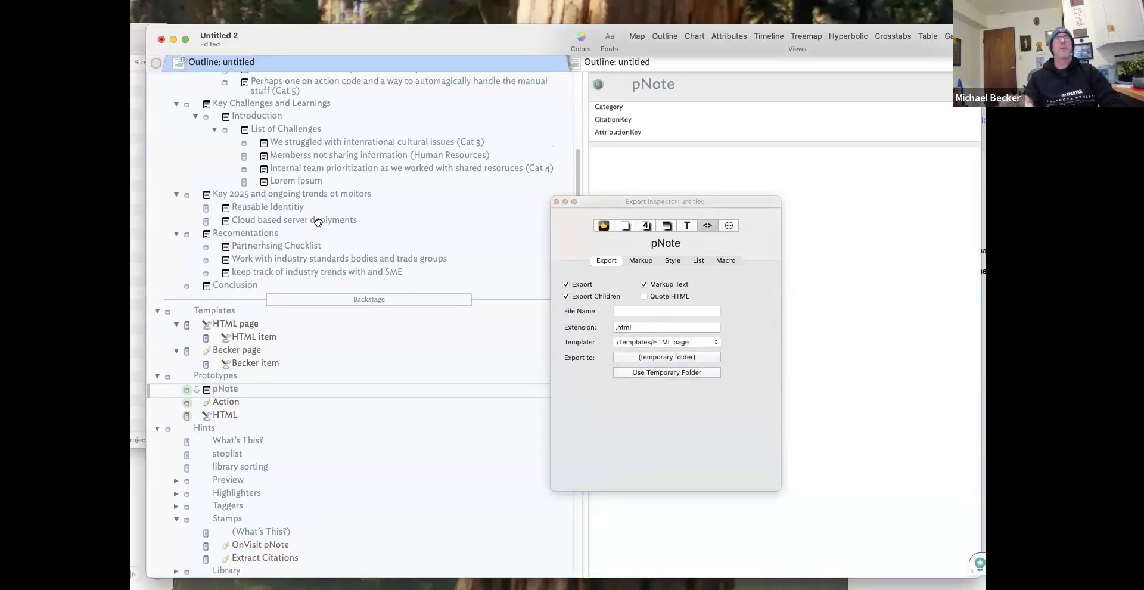
left_click(208, 82)
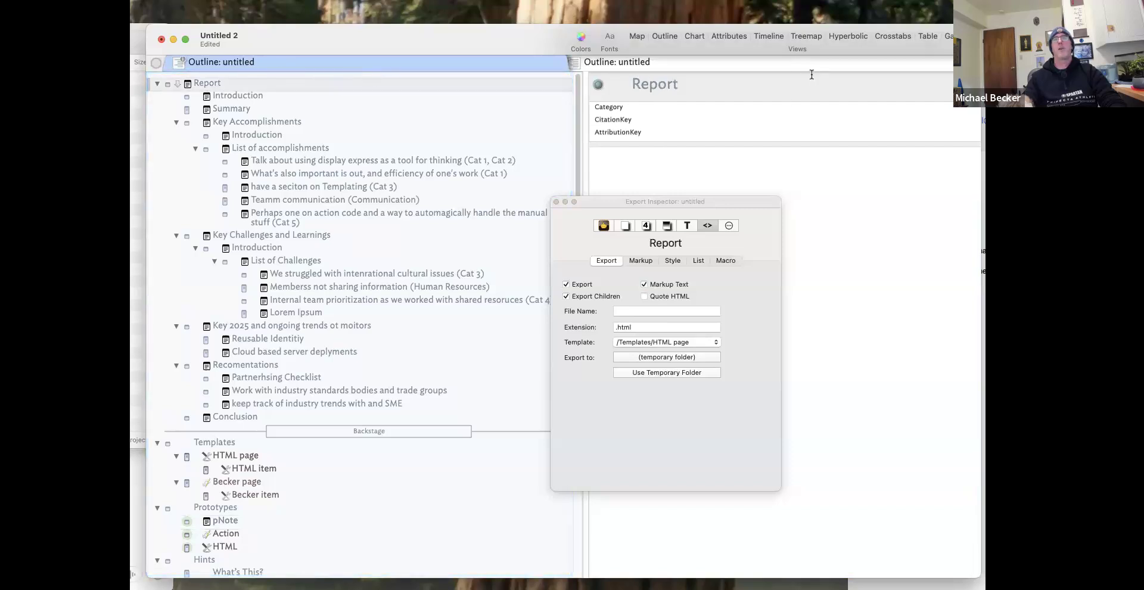
Preview the Report's rendered HTML with the export settings window moved out of the way.
left_click_drag(732, 202, 961, 235)
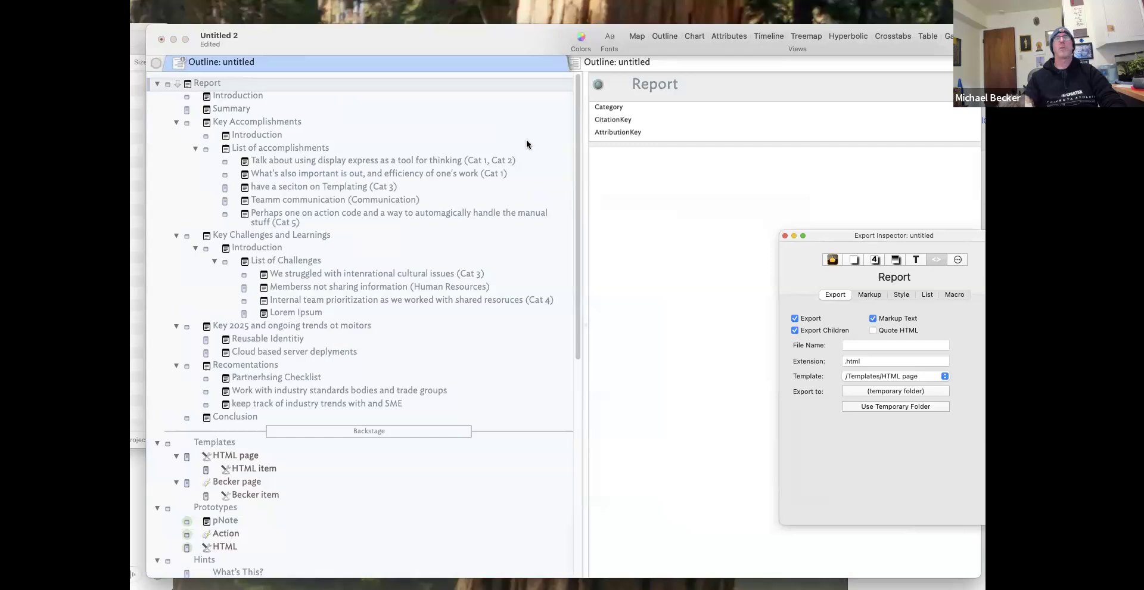
left_click(781, 88)
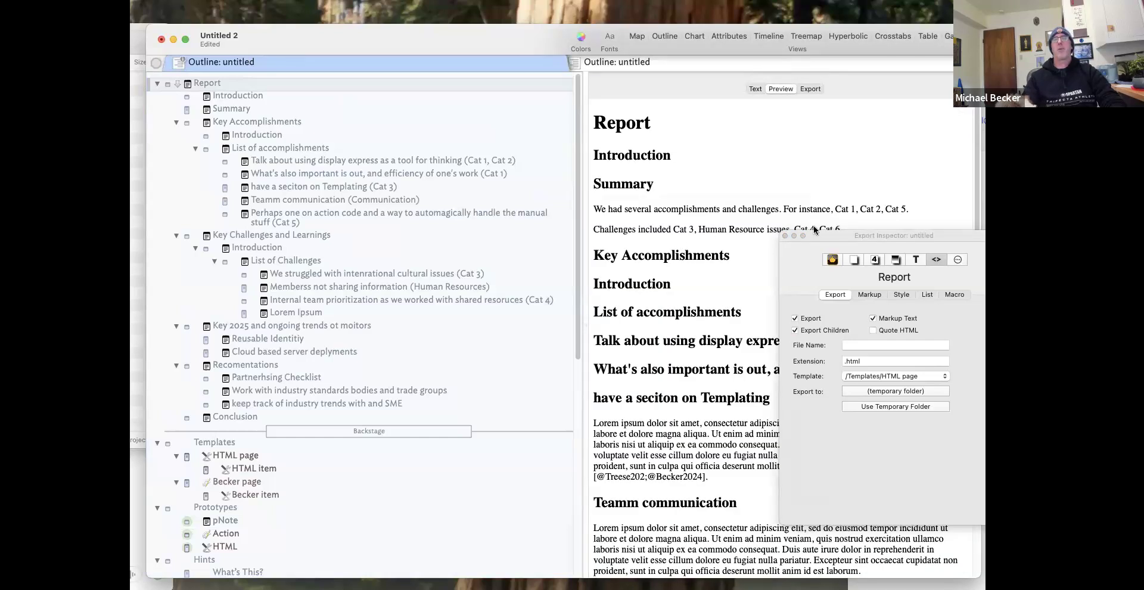
left_click_drag(826, 240, 130, 235)
scroll(774, 286, "down", 15)
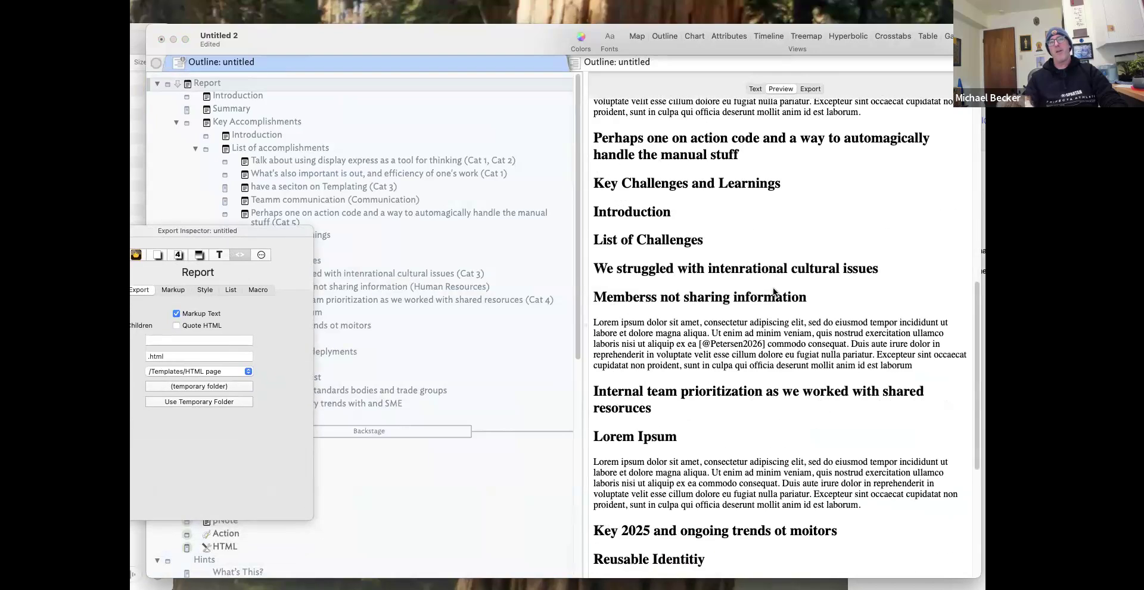
scroll(663, 209, "up", 15)
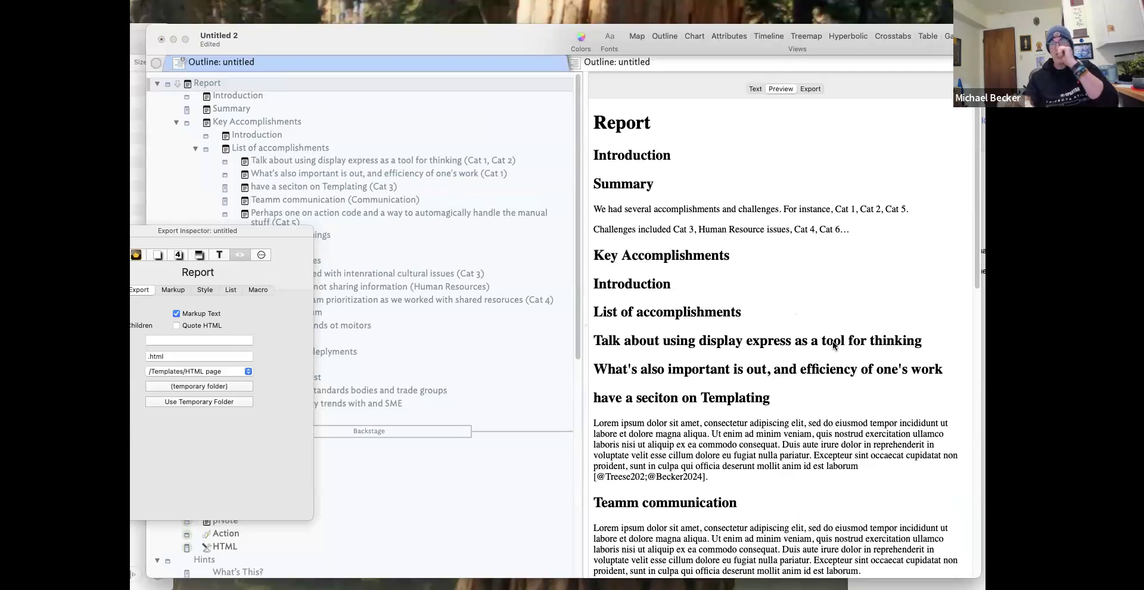
left_click(946, 366)
scroll(797, 407, "down", 4)
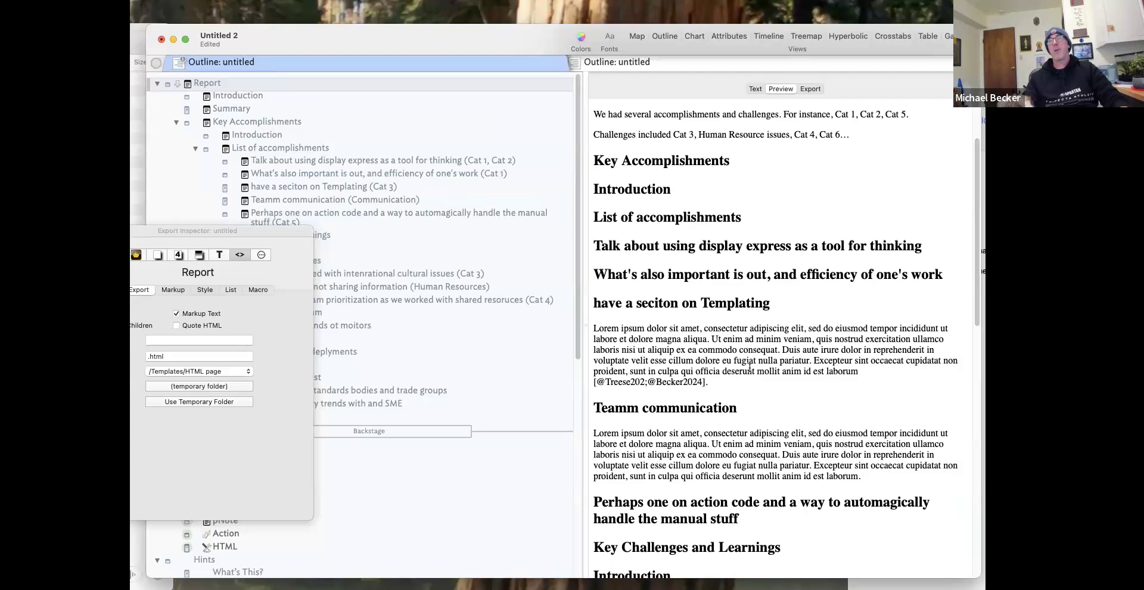
left_click_drag(312, 231, 541, 137)
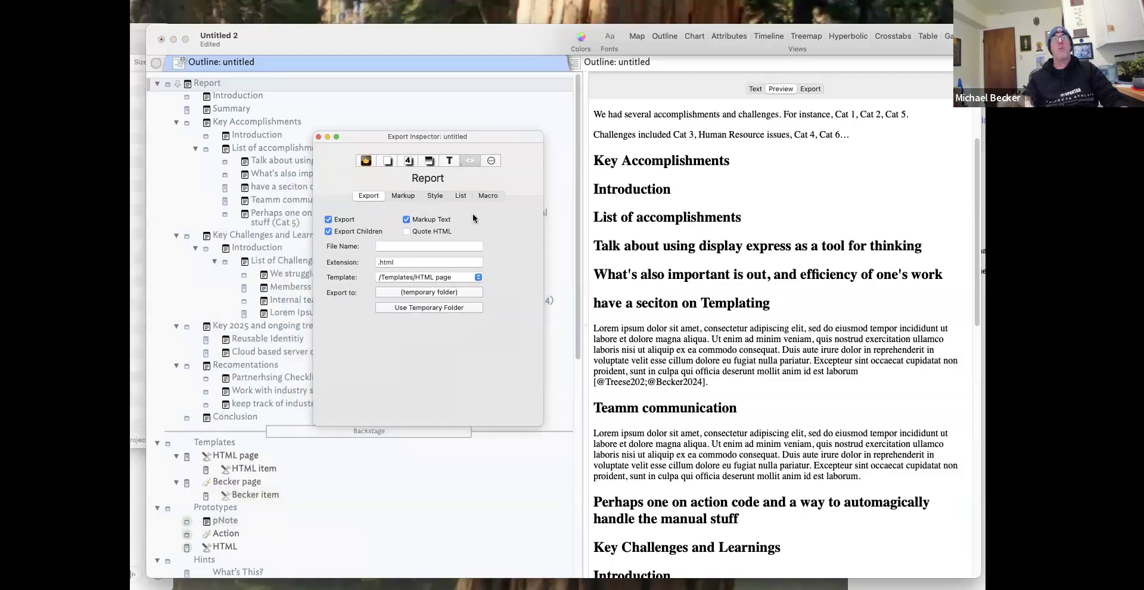
Set the Report's export template to /Templates/Becker page.
left_click(459, 279)
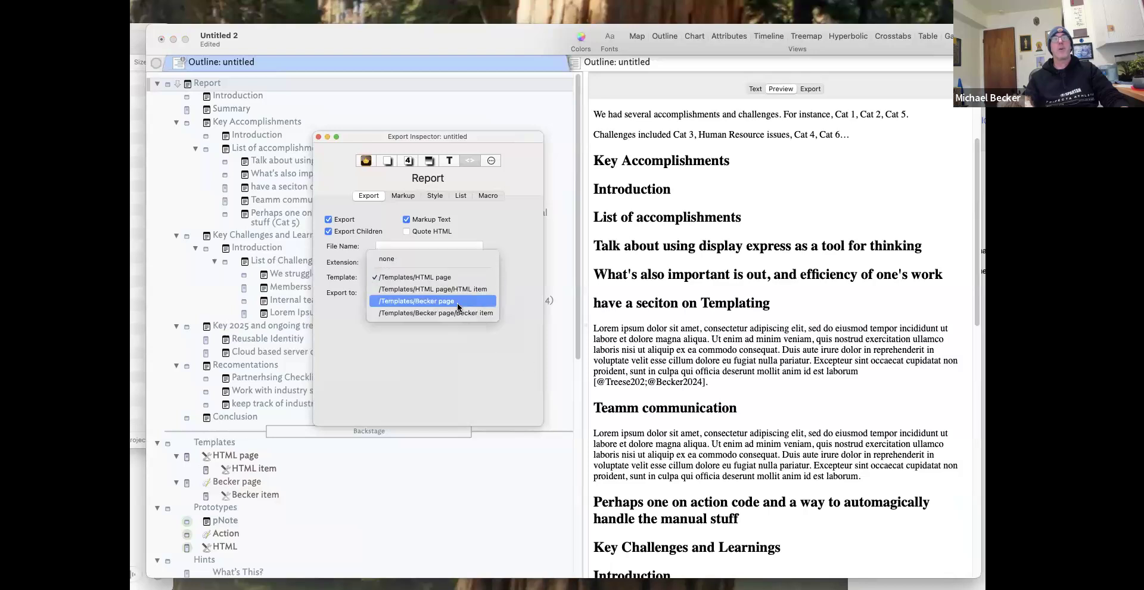
left_click(429, 298)
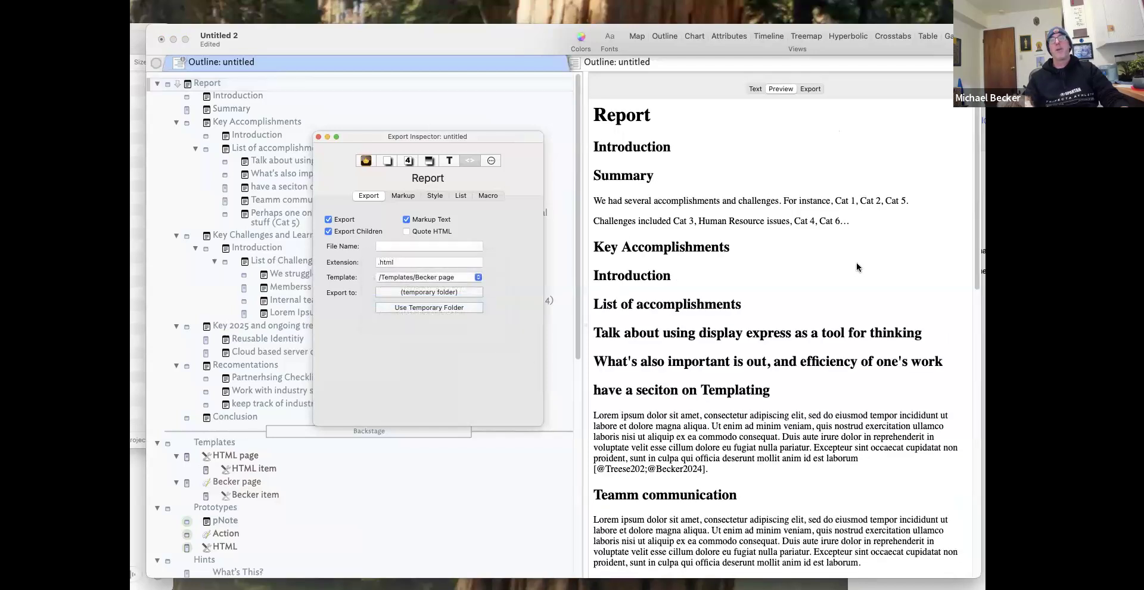
scroll(863, 280, "down", 15)
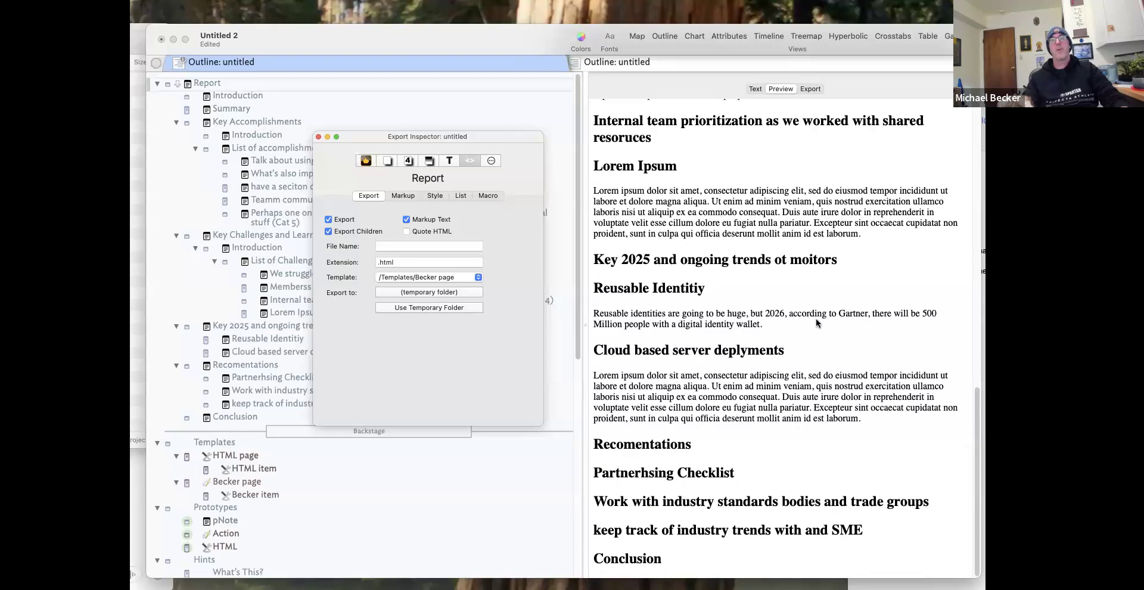
scroll(811, 319, "up", 5)
scroll(810, 321, "up", 3)
left_click_drag(416, 140, 434, 220)
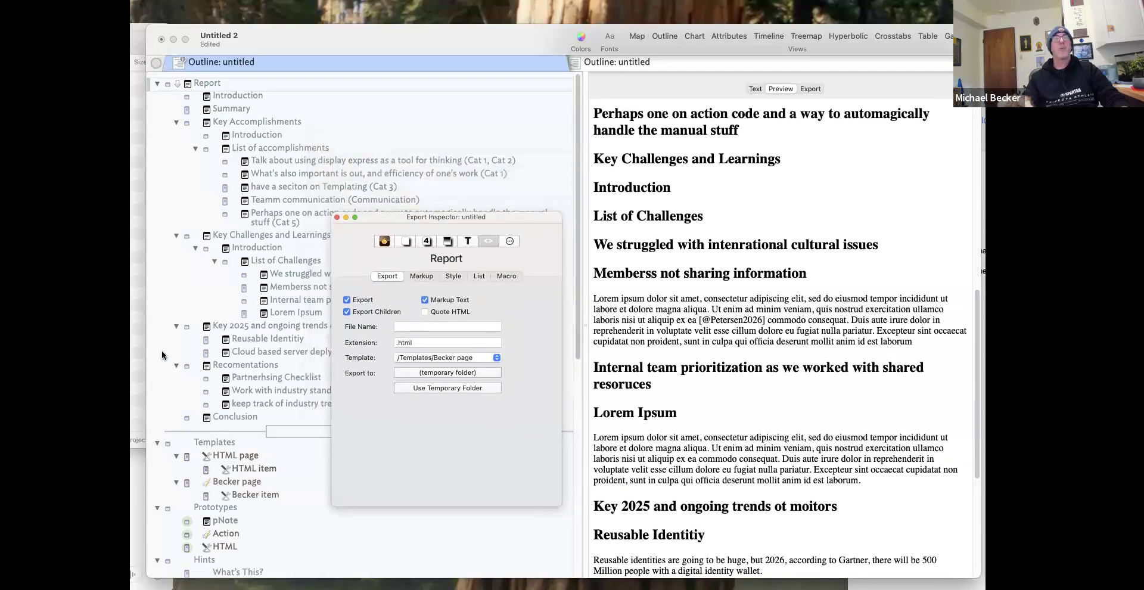
scroll(225, 471, "down", 1)
Check the template prototypes: Action for Becker page, HTML for Becker item.
left_click(226, 464)
left_click(186, 464)
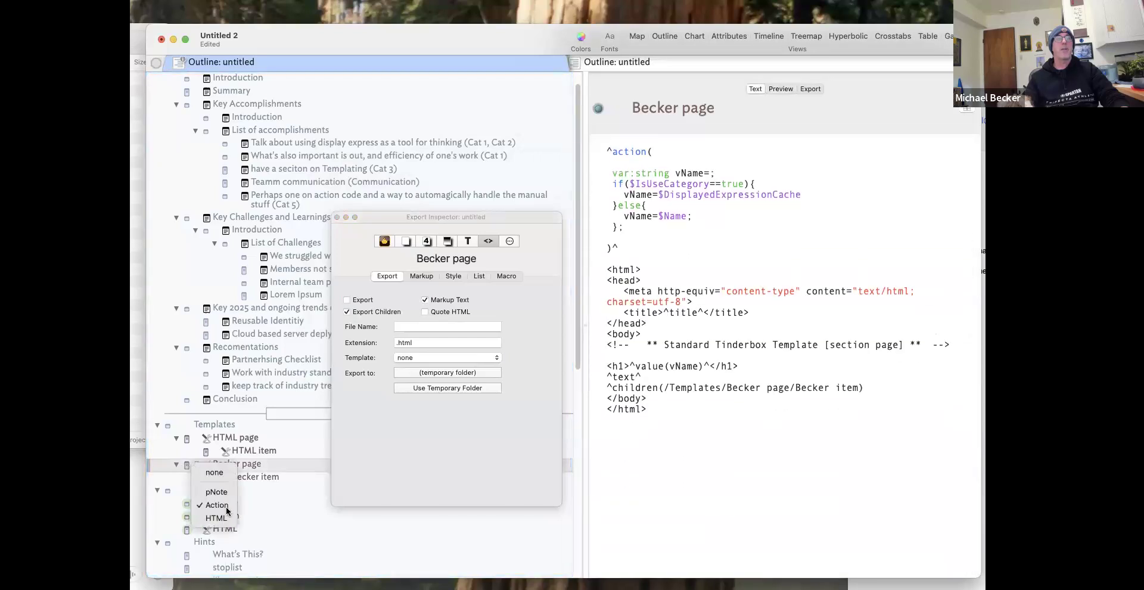
left_click(215, 472)
left_click(224, 478)
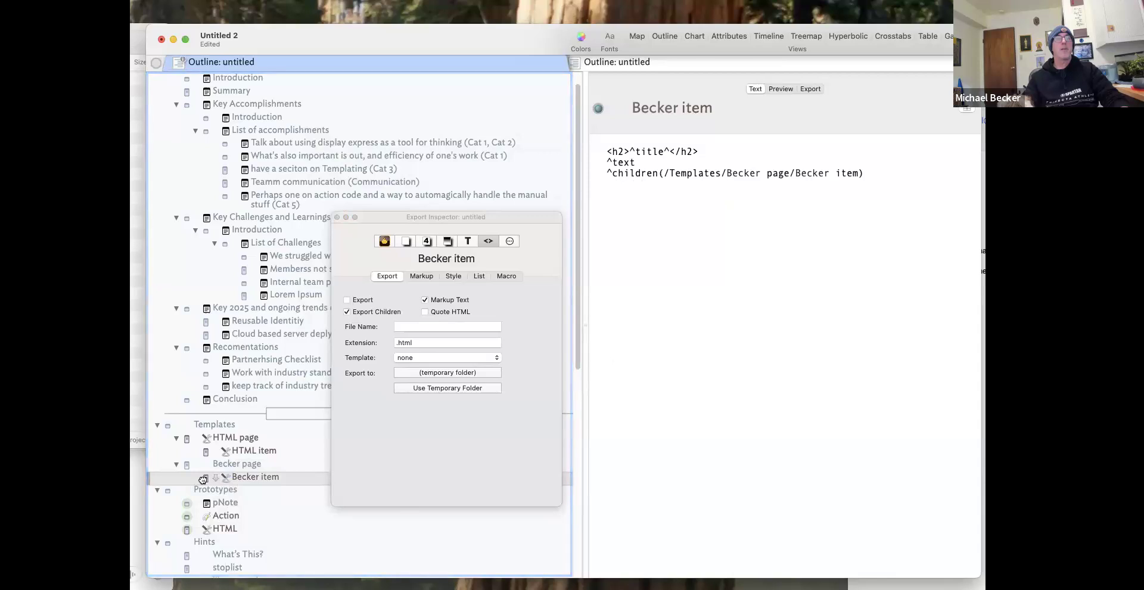
left_click(186, 465)
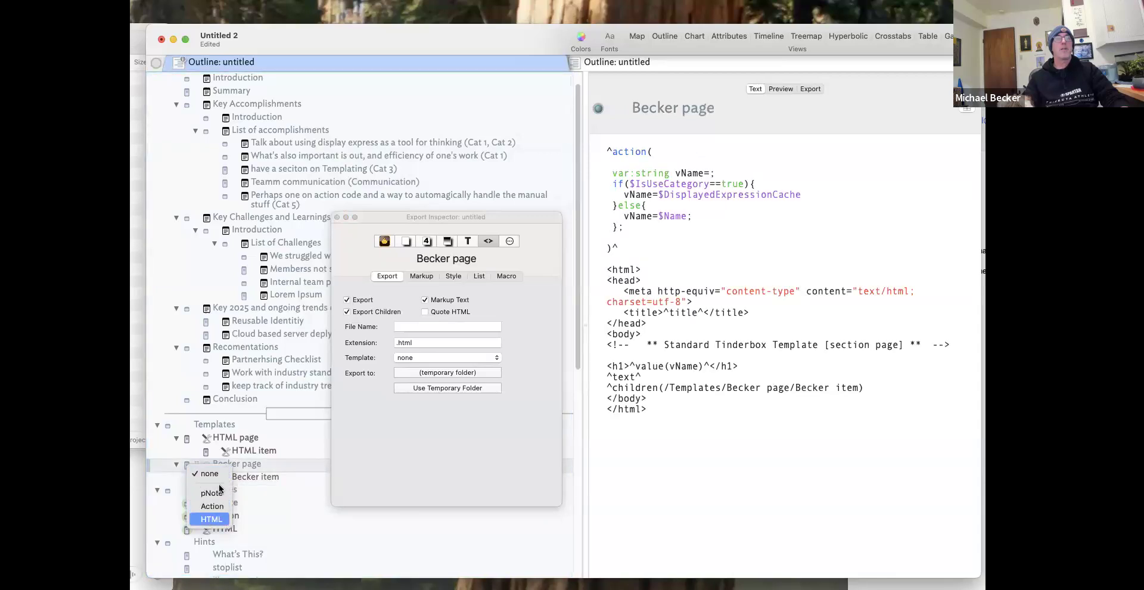
left_click(208, 509)
left_click(206, 476)
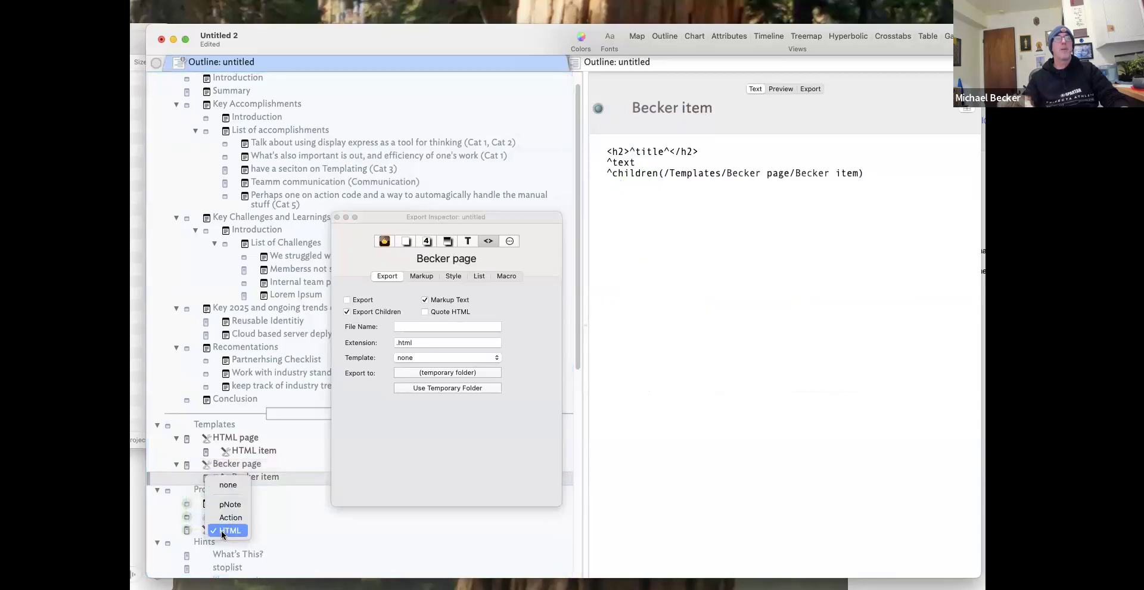
left_click(222, 530)
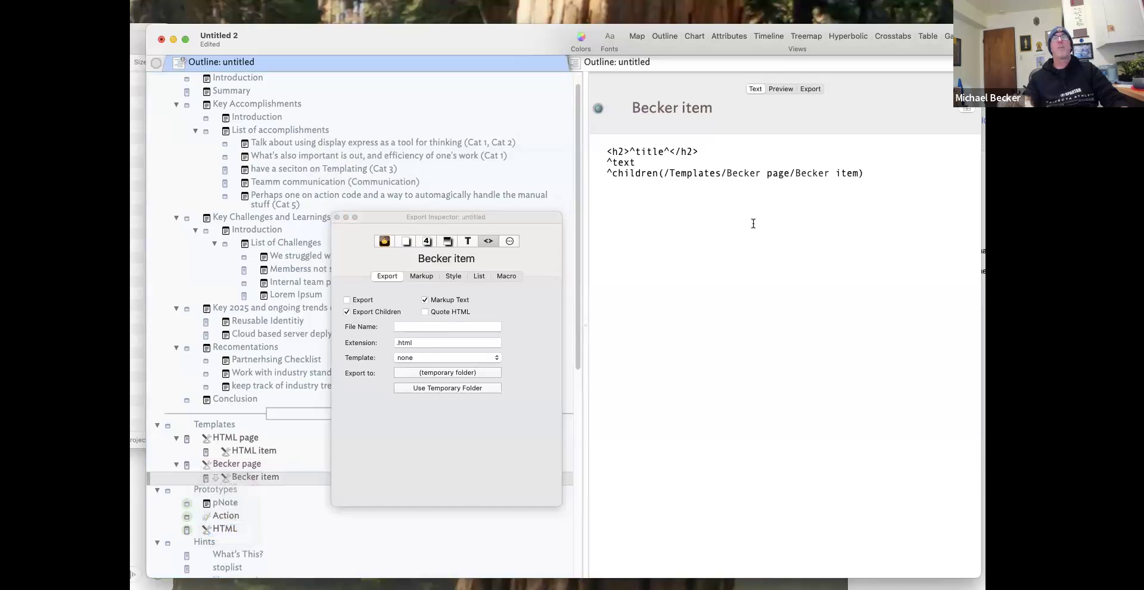
Preview the rendered Introduction and Report notes, then close the export settings window.
left_click(242, 78)
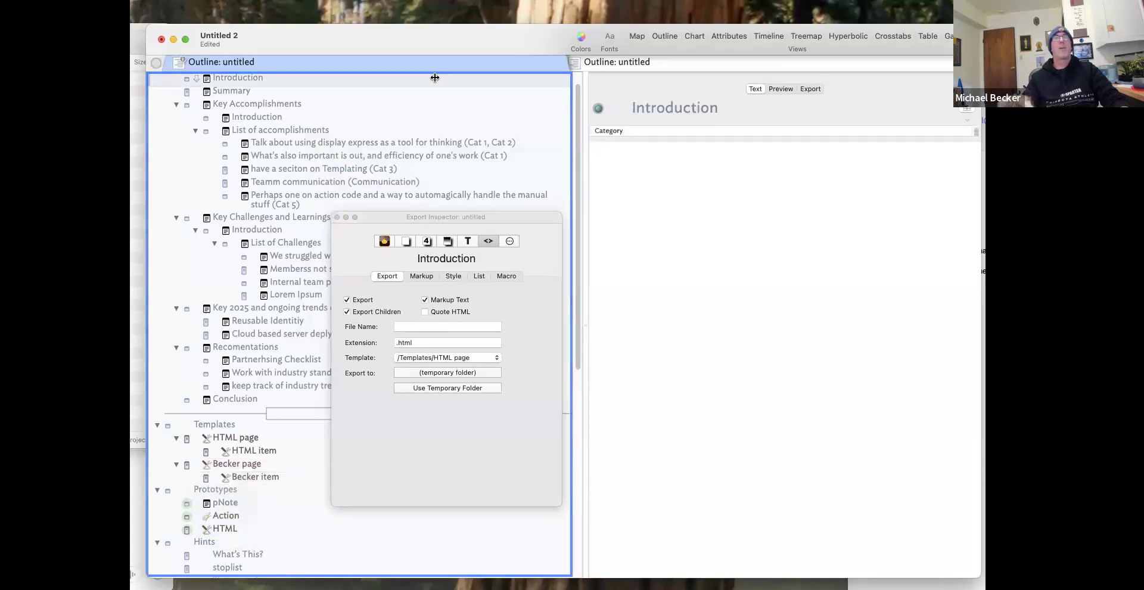
left_click(780, 88)
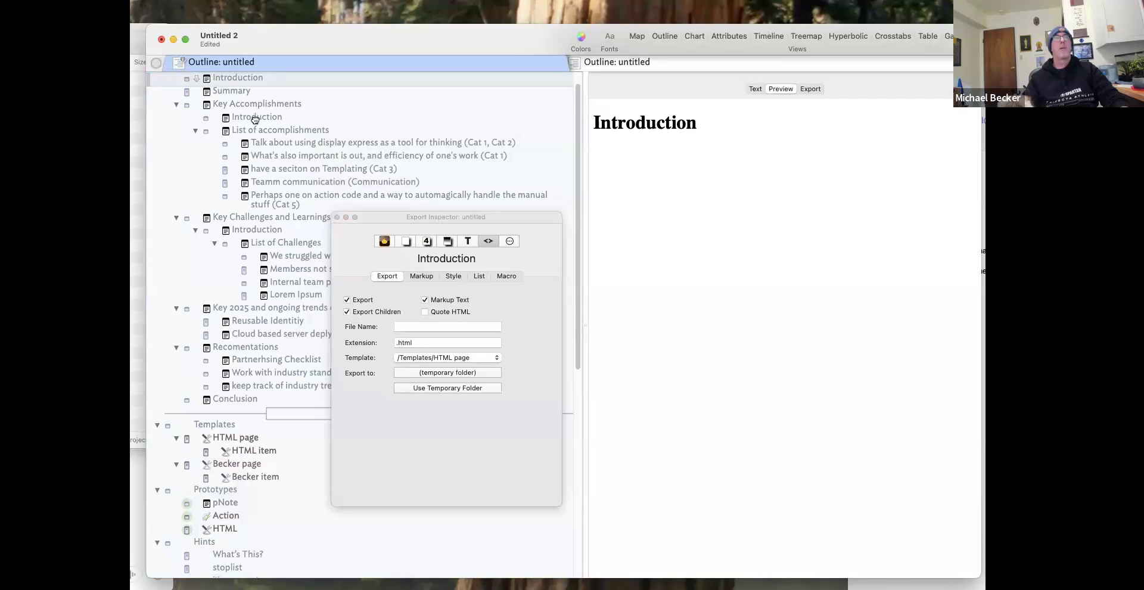
scroll(238, 102, "up", 1)
left_click(227, 73)
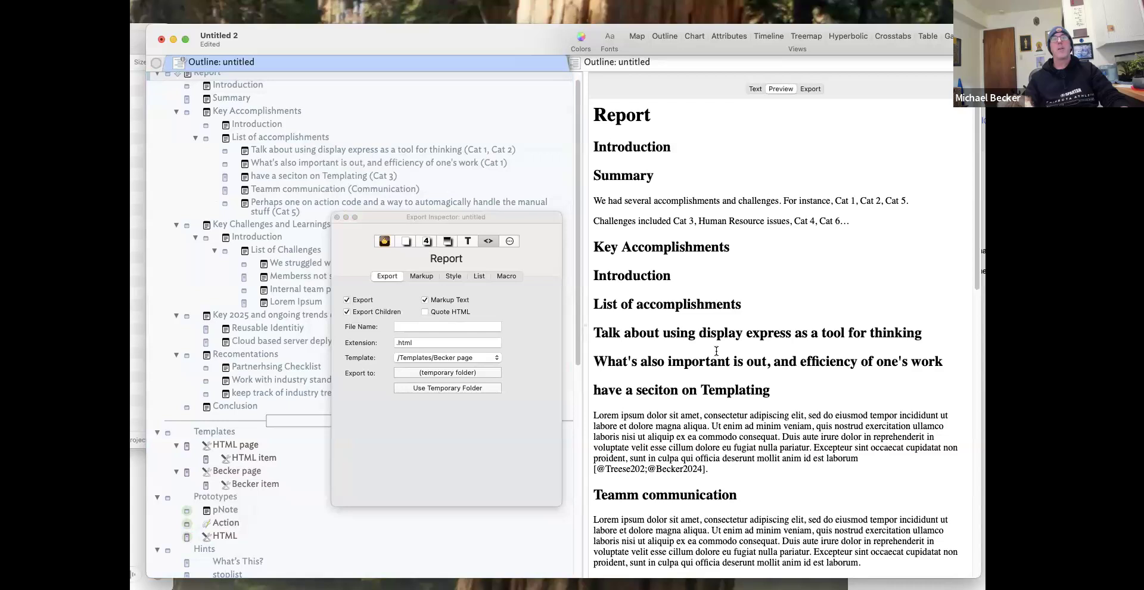
scroll(696, 416, "down", 1)
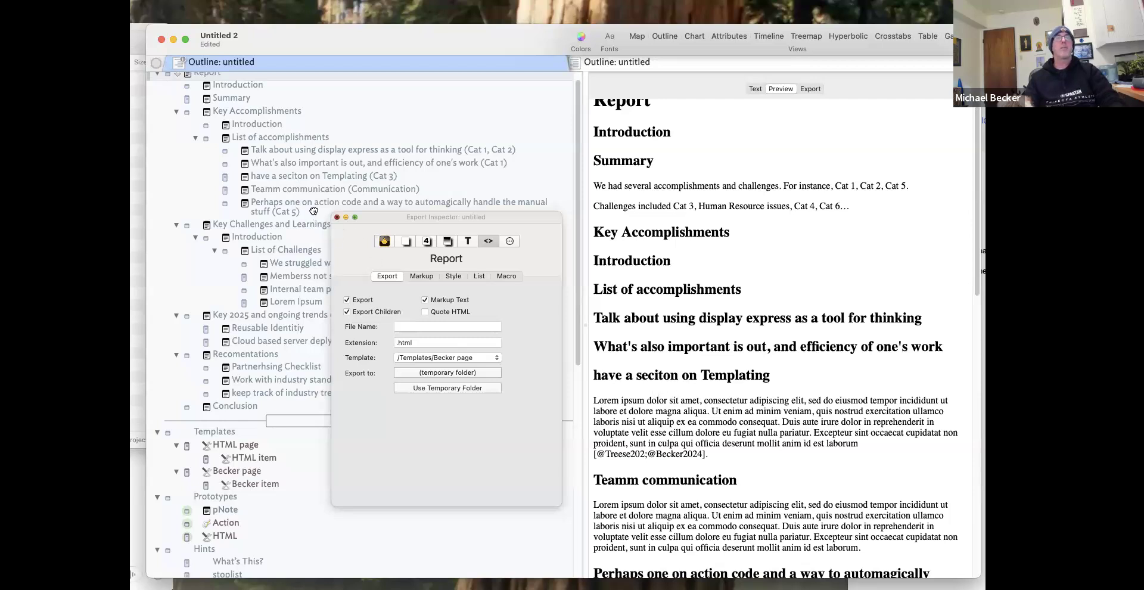
left_click(337, 218)
left_click(261, 189)
key("Return")
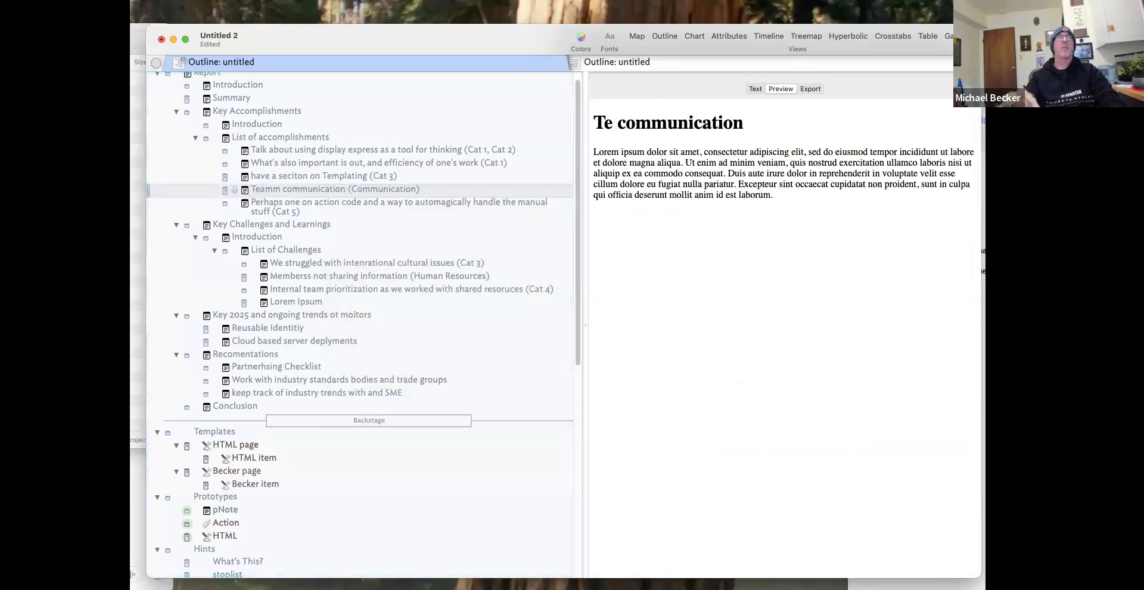
Correct the 'Teamm communication' note title to 'Team communication', then select the Becker page template.
double_click(264, 190)
type("Theam")
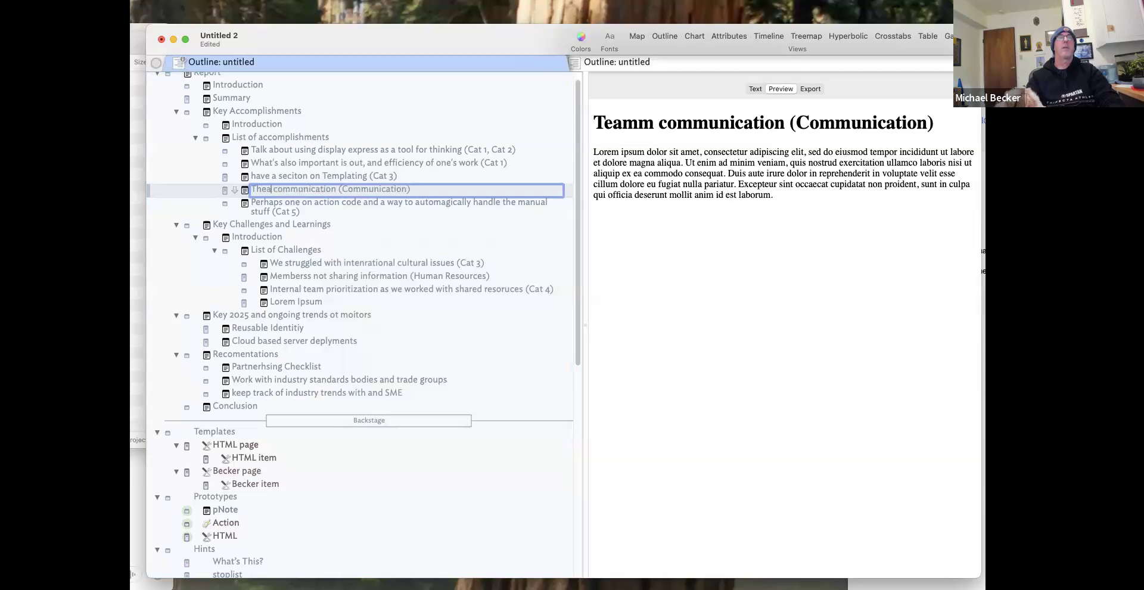
key("Return")
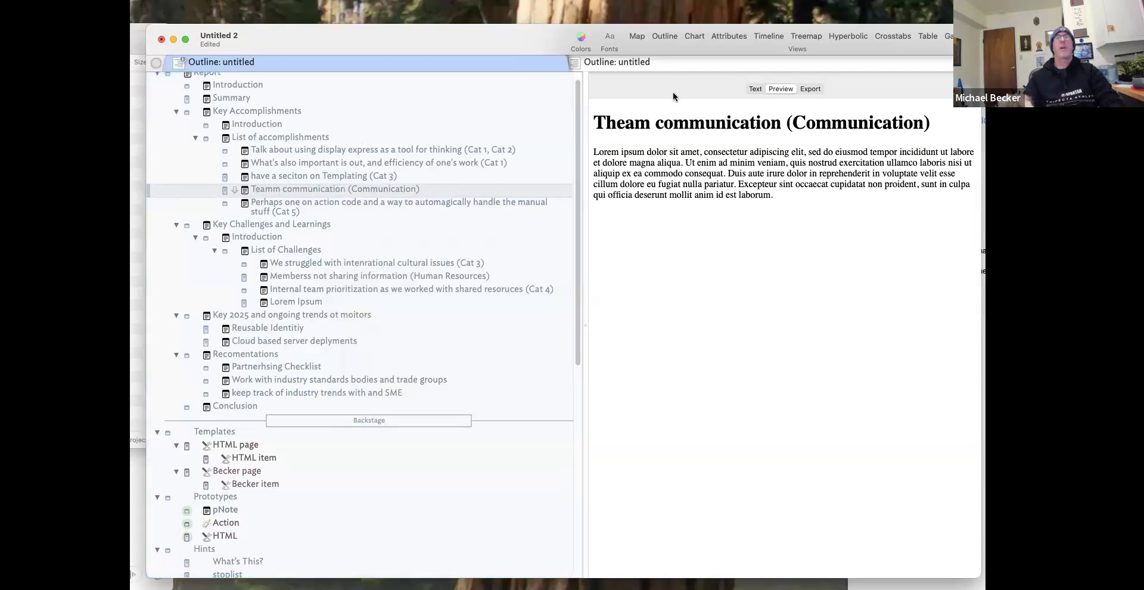
left_click(756, 87)
double_click(666, 107)
type("Tea")
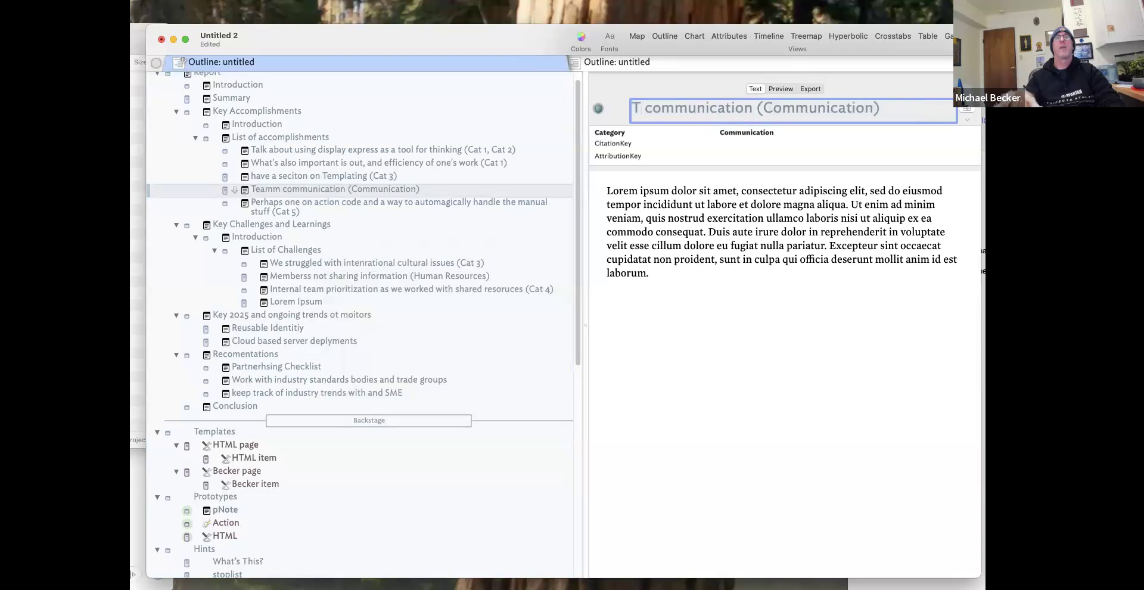
type("m")
key("Return")
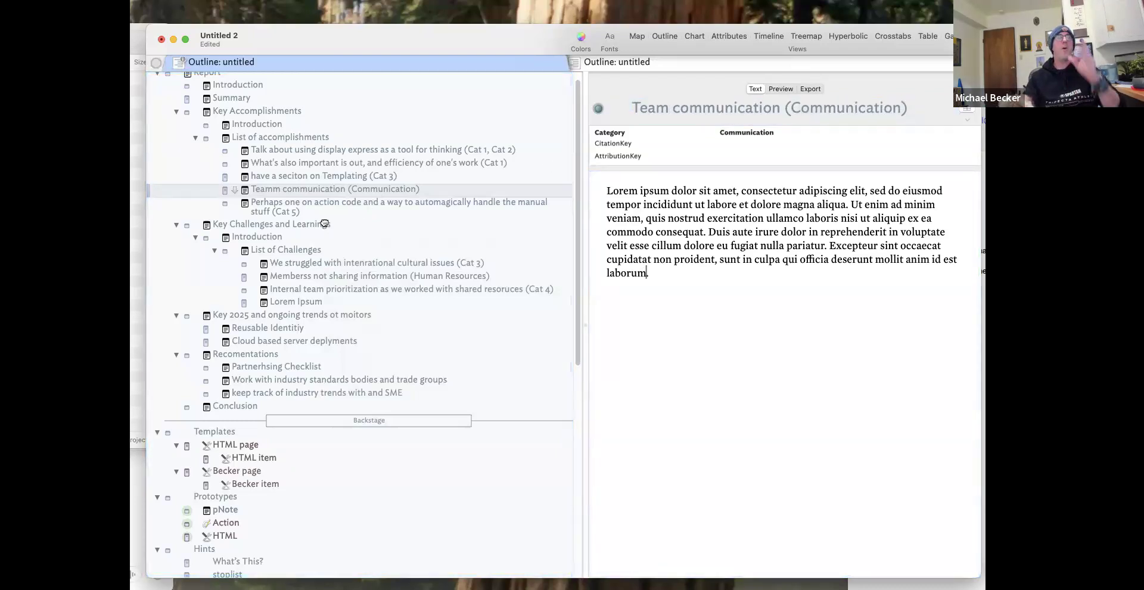
left_click(259, 472)
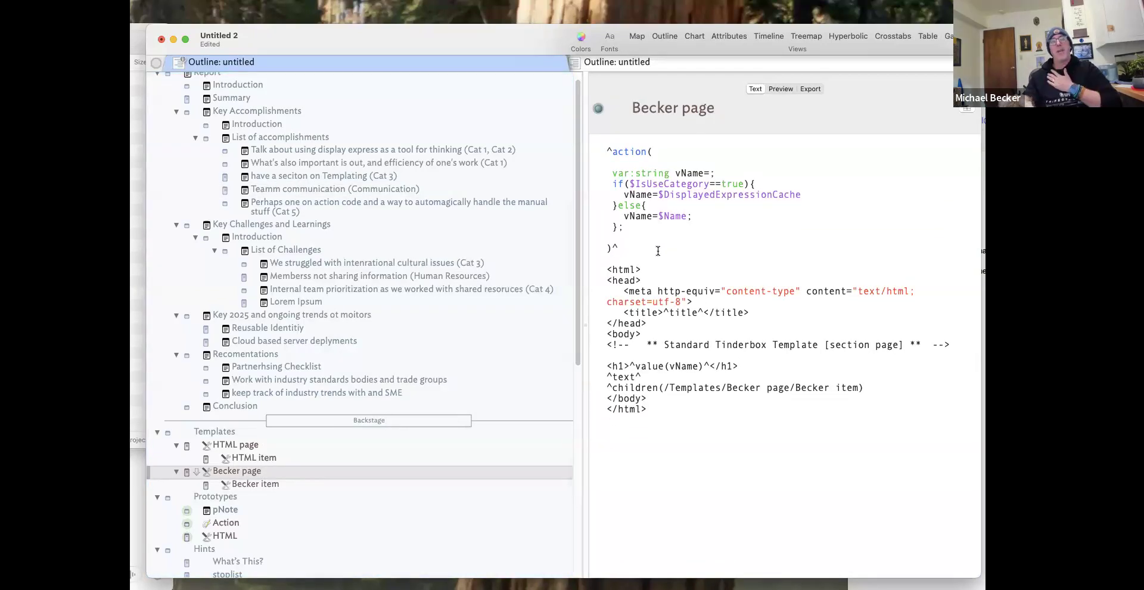
Copy the vName action block from Becker page and paste it at the top of Becker item.
scroll(239, 95, "up", 1)
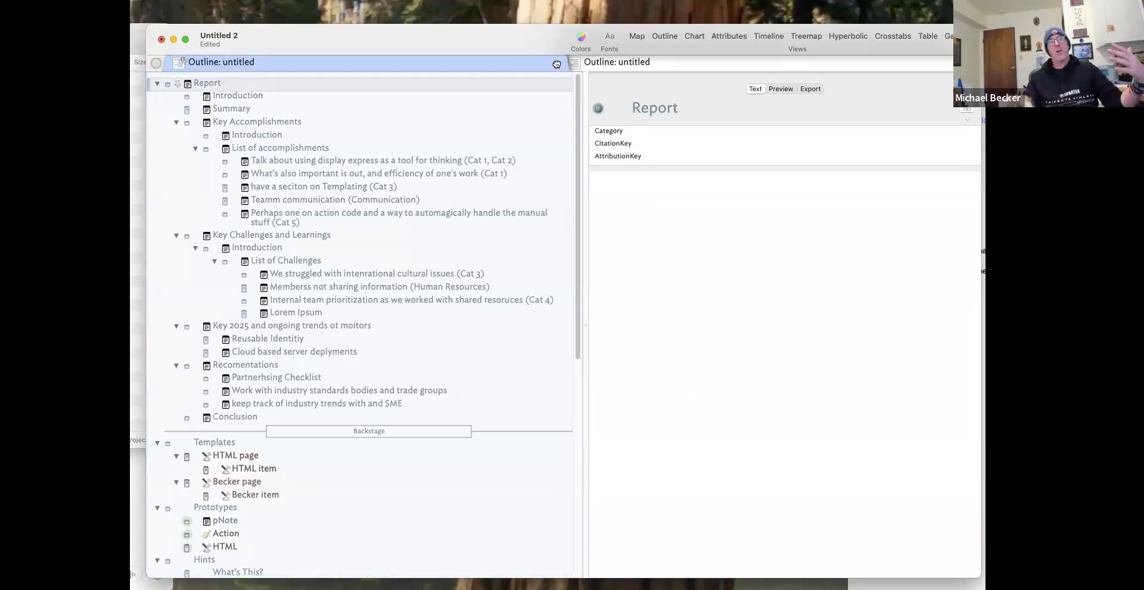
left_click(771, 90)
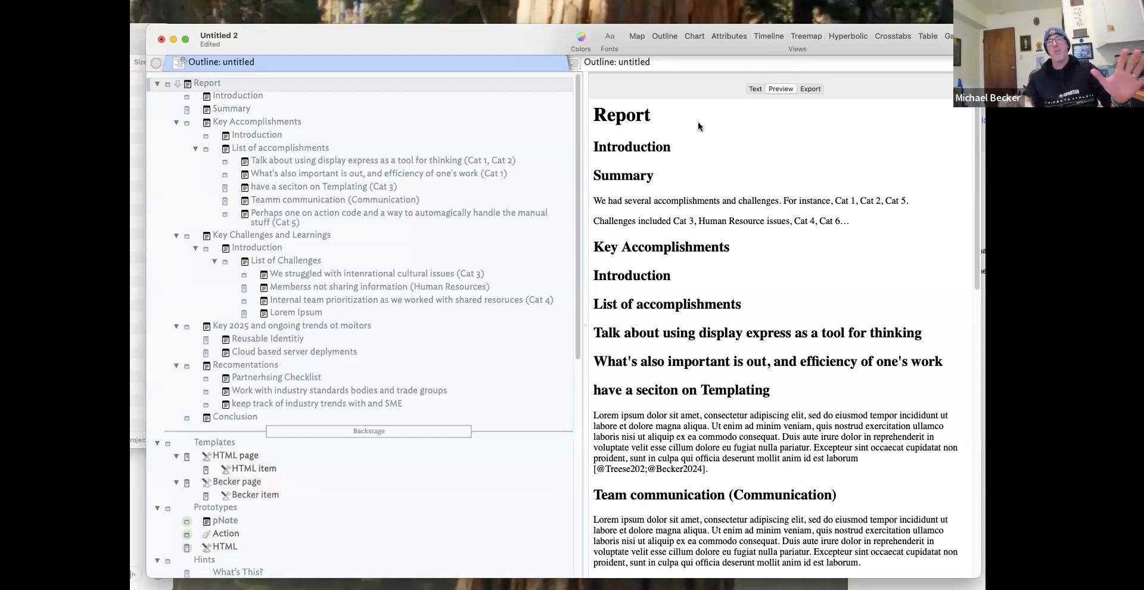
left_click(755, 89)
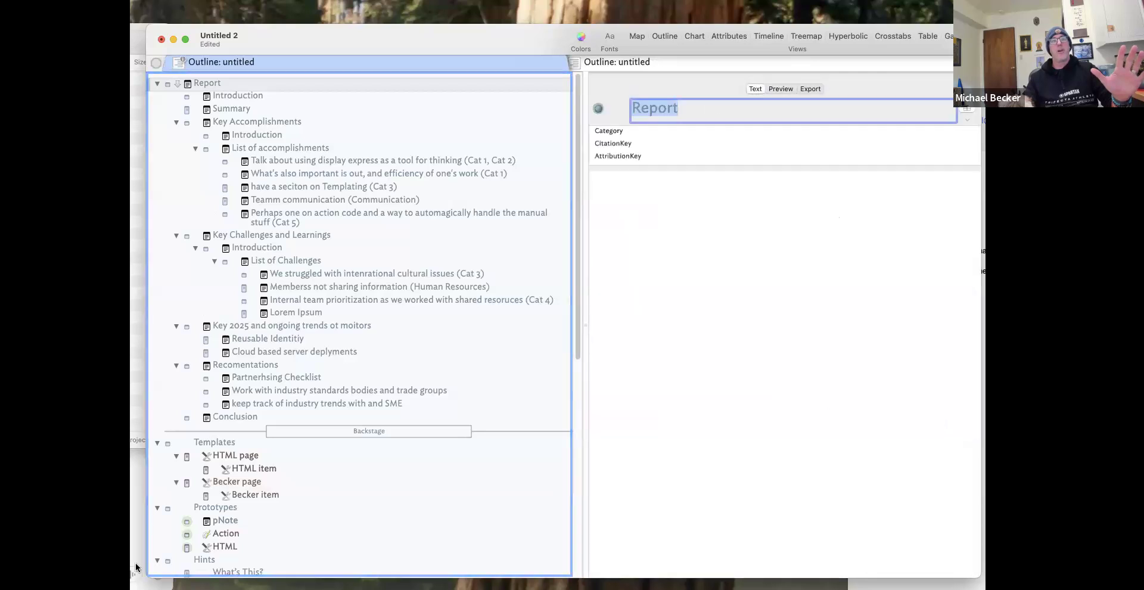
left_click(249, 482)
left_click_drag(603, 144, 635, 252)
key("cmd+c")
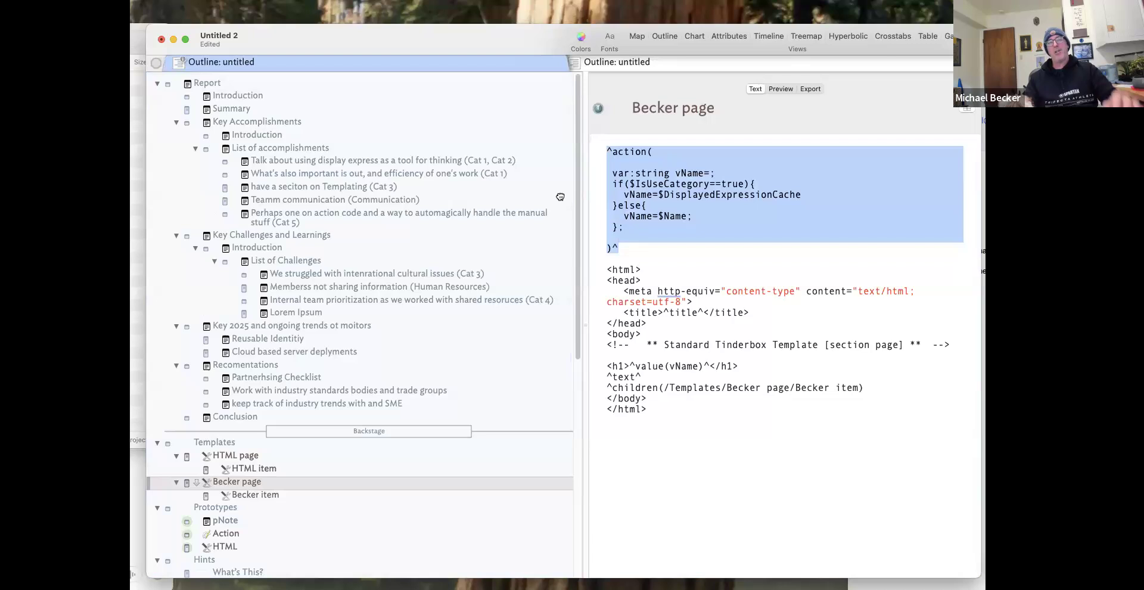
left_click(266, 494)
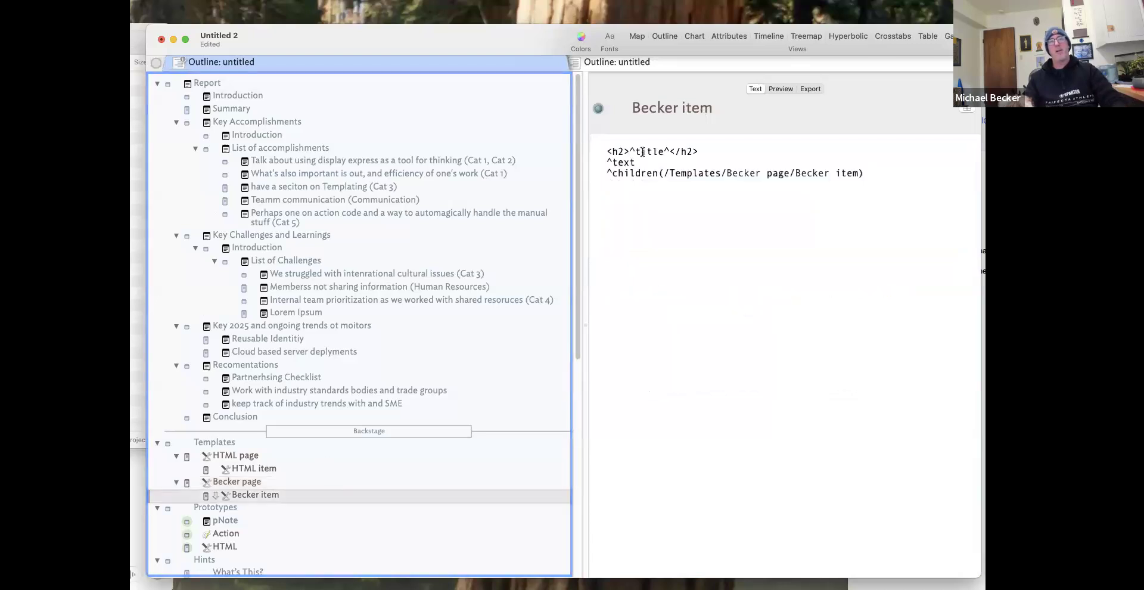
left_click(606, 151)
key("Return")
key("Up")
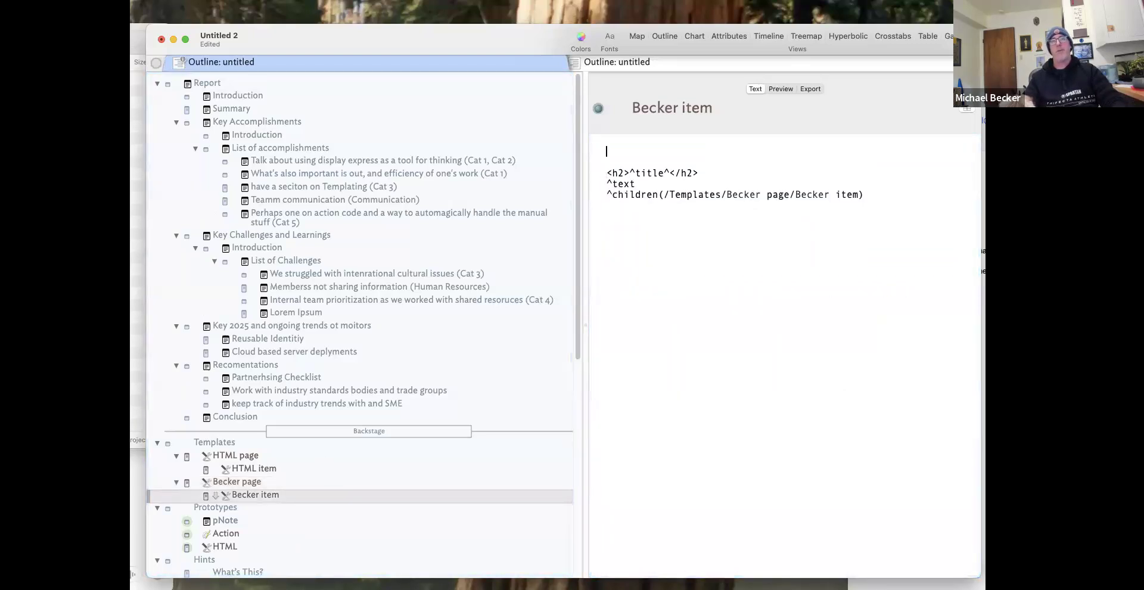
key("cmd+v")
Replace ^title^ in Becker item's h2 with ^value(vName)^, then preview the Report.
left_click(246, 482)
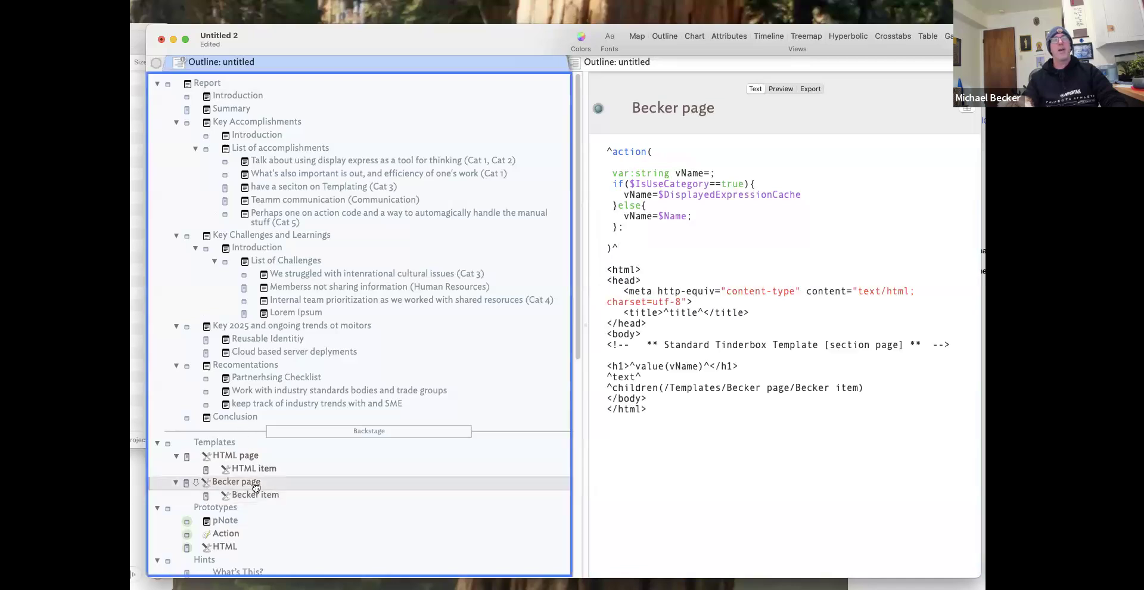
left_click_drag(710, 366, 629, 365)
key("cmd+c")
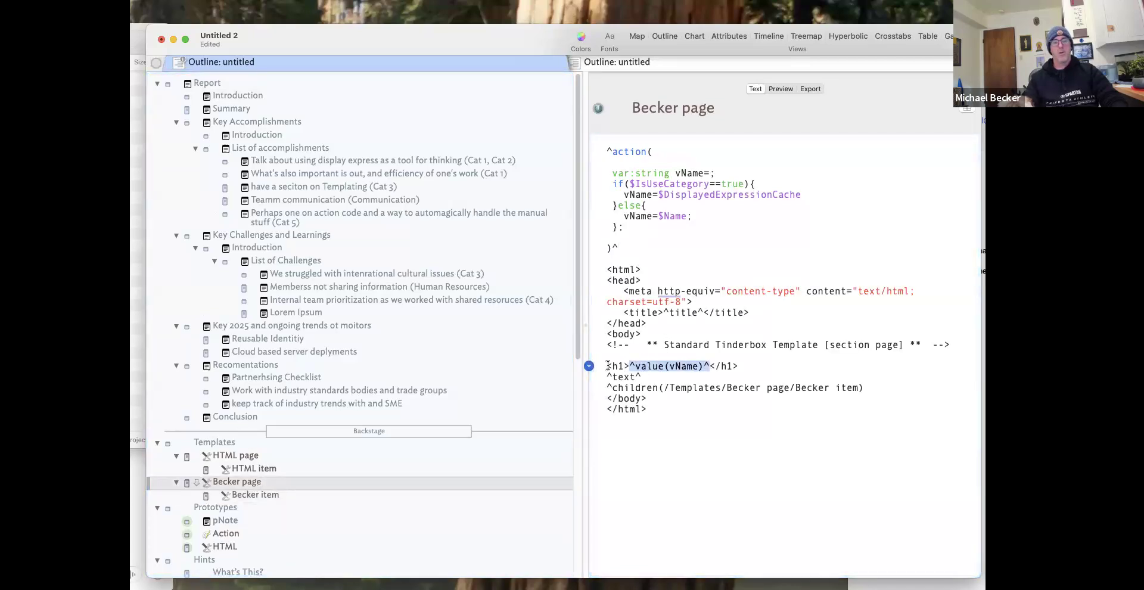
left_click(305, 494)
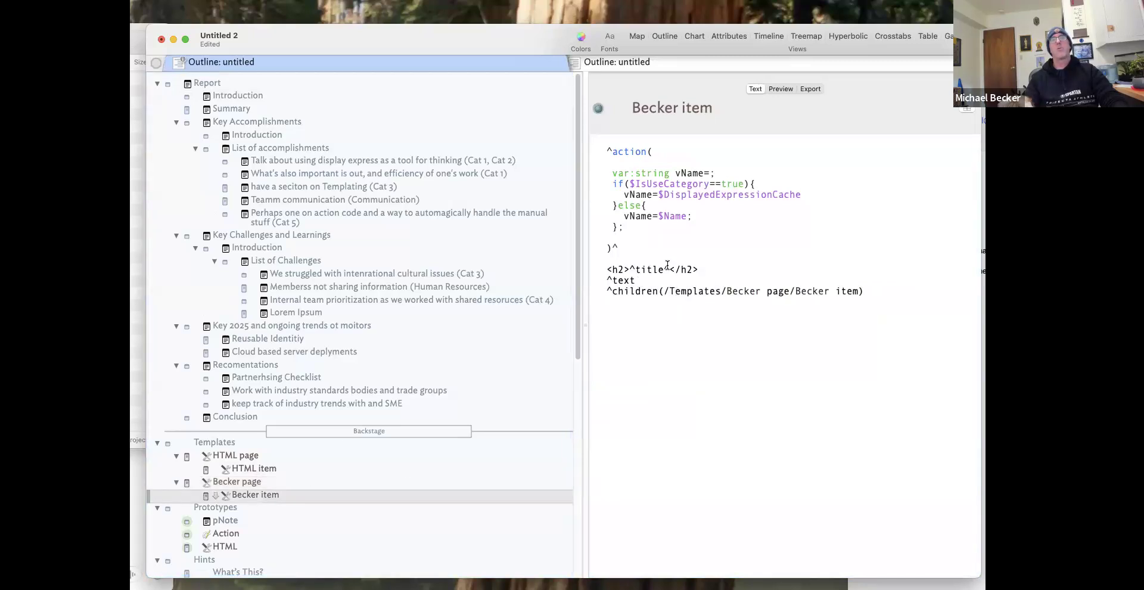
left_click_drag(673, 269, 631, 269)
key("cmd+v")
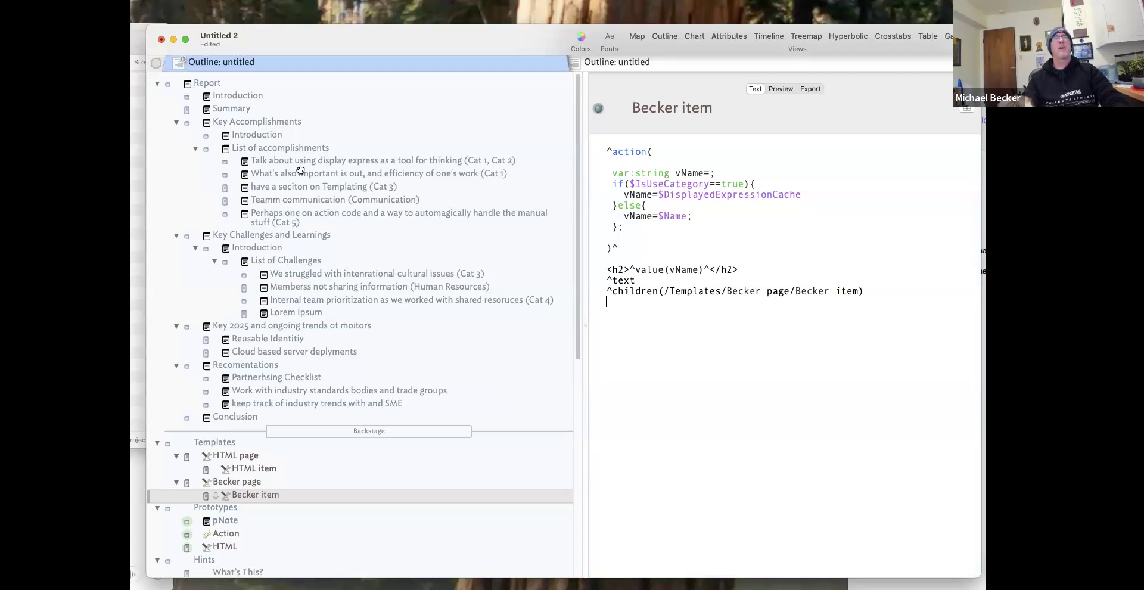
left_click(213, 89)
left_click(778, 88)
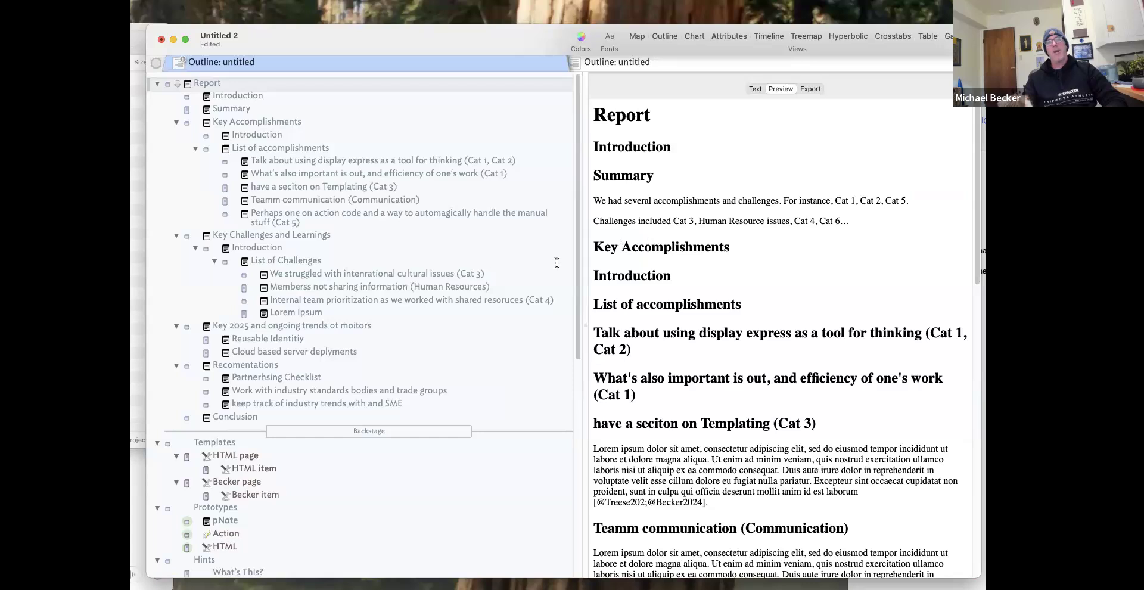
Inspect the h2 heading markup in the Becker item template.
left_click(253, 494)
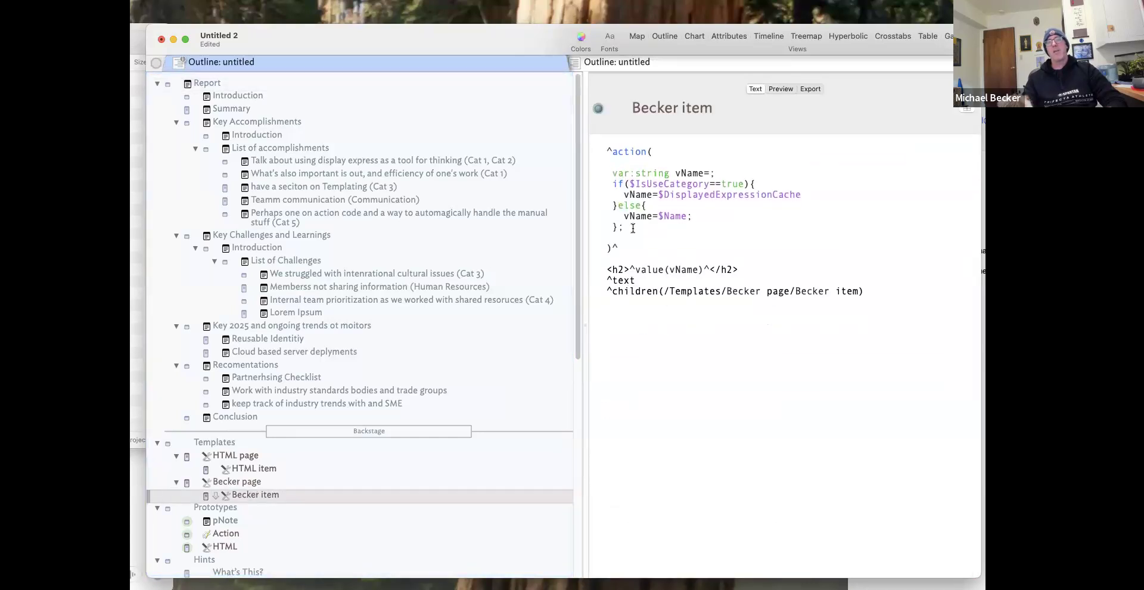
left_click_drag(608, 269, 716, 266)
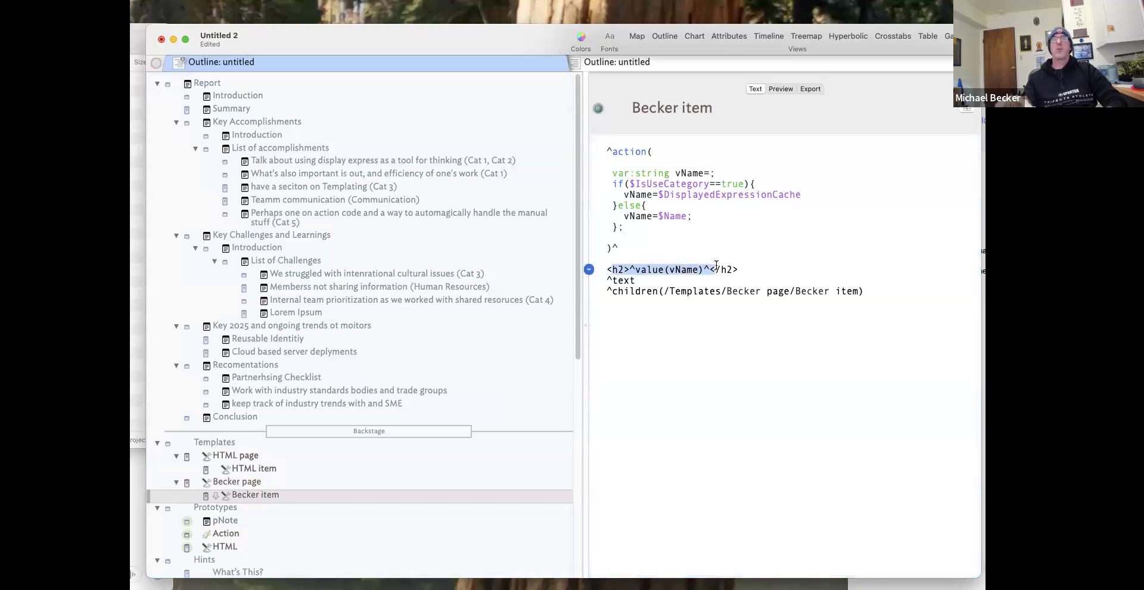
left_click(612, 270)
left_click(721, 269, "shift")
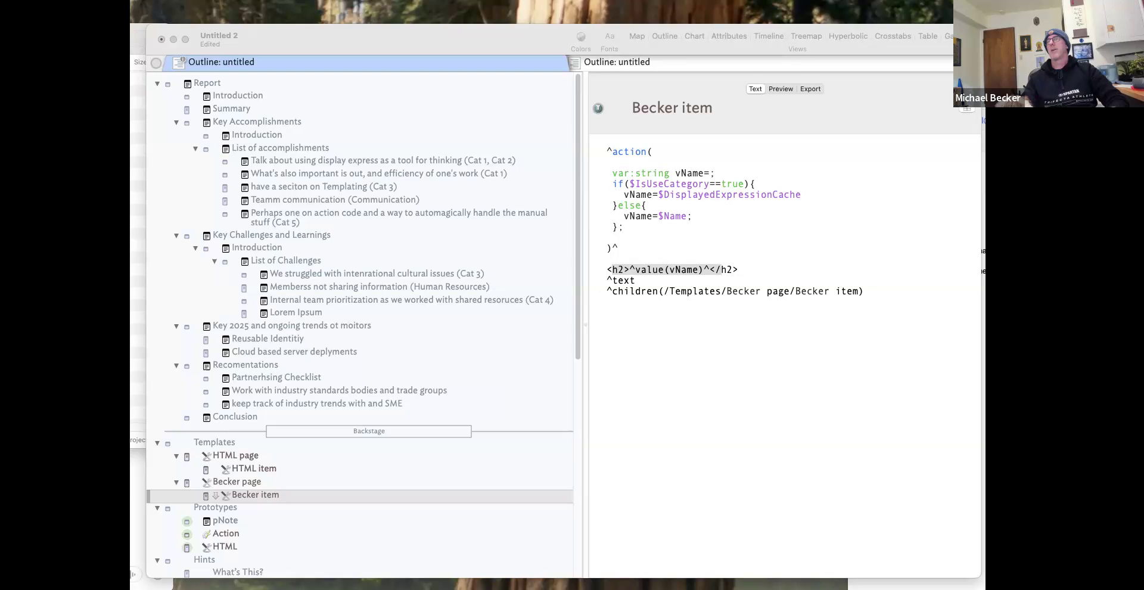
Preview the Report as HTML, then select and copy the whole rendered report.
left_click(767, 290)
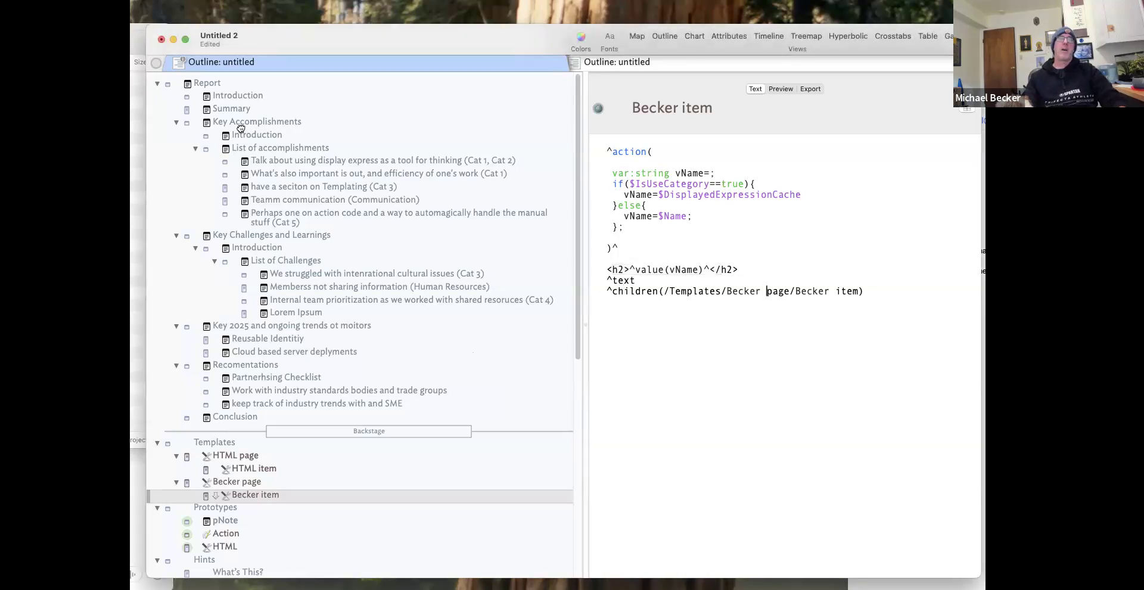
left_click(248, 82)
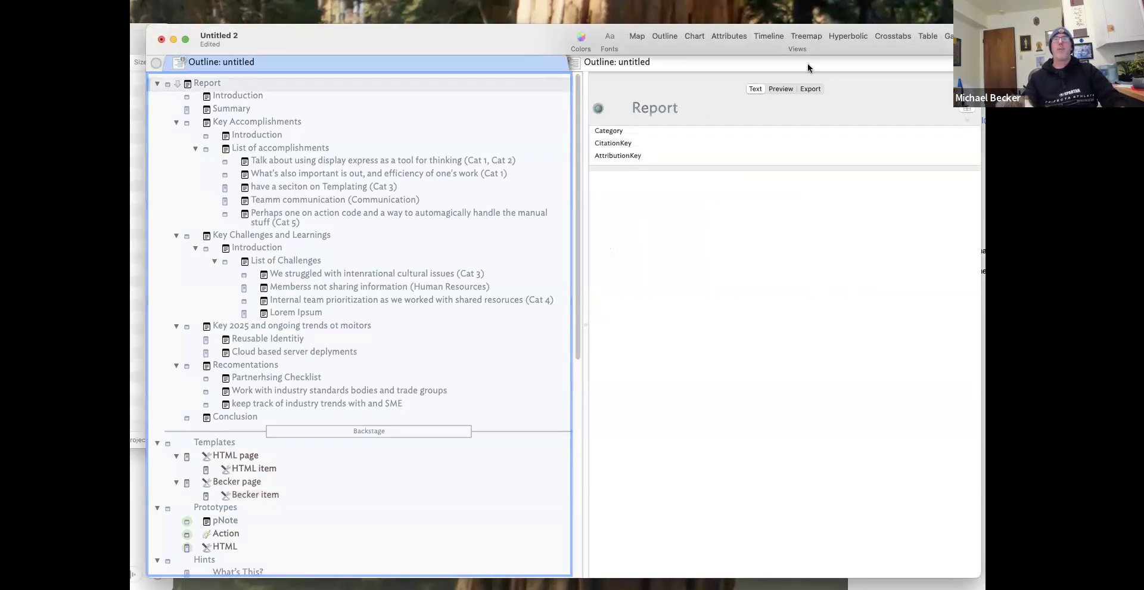
left_click(780, 89)
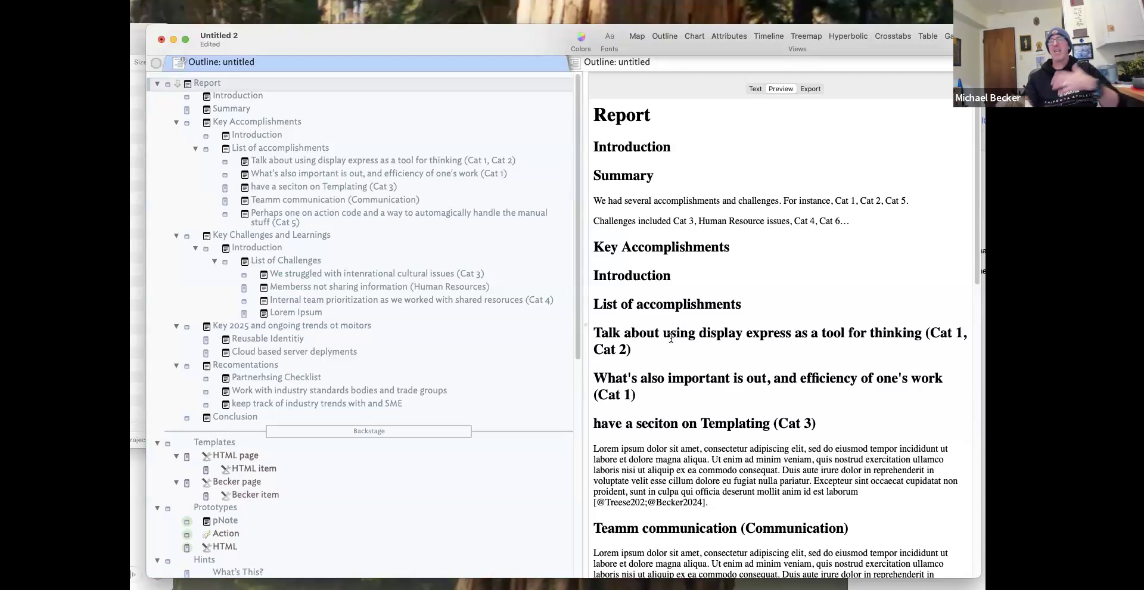
scroll(712, 354, "down", 14)
scroll(713, 345, "up", 14)
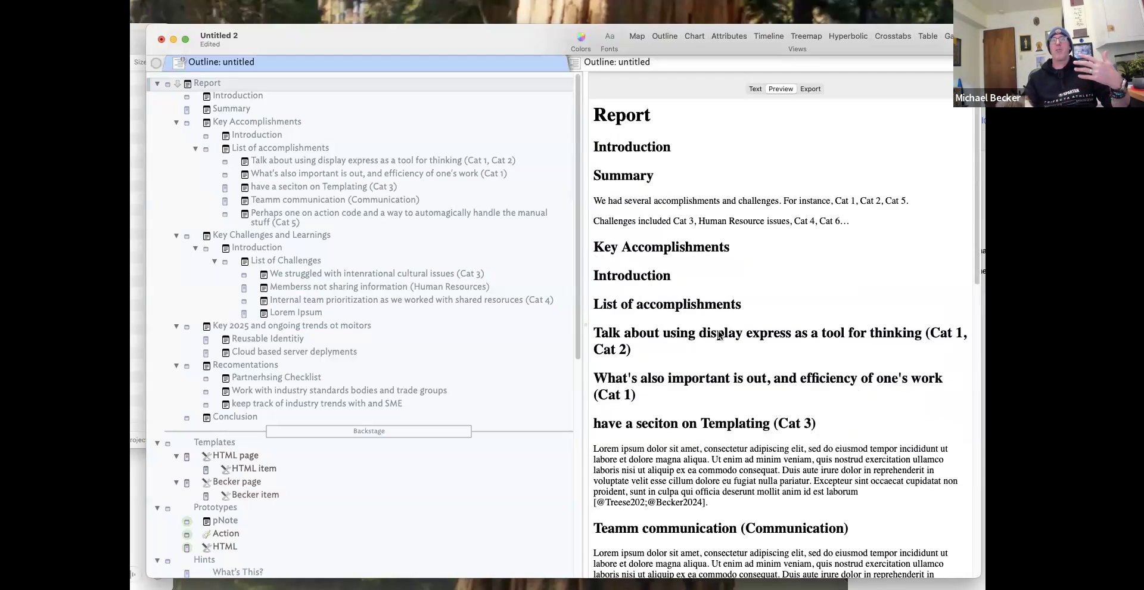
key("super+a")
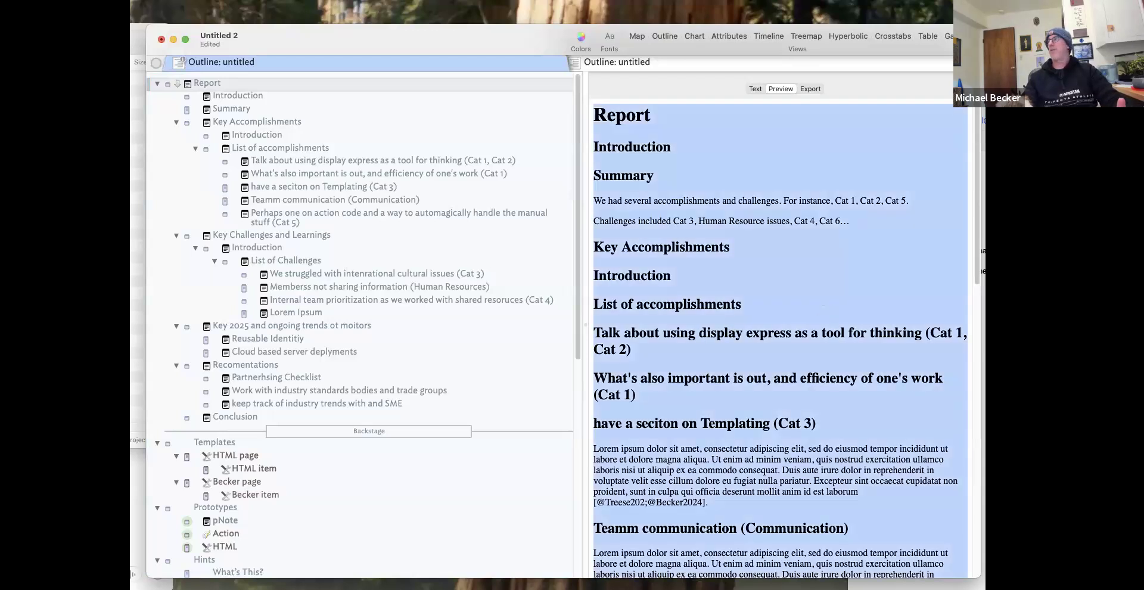
key("super+Tab")
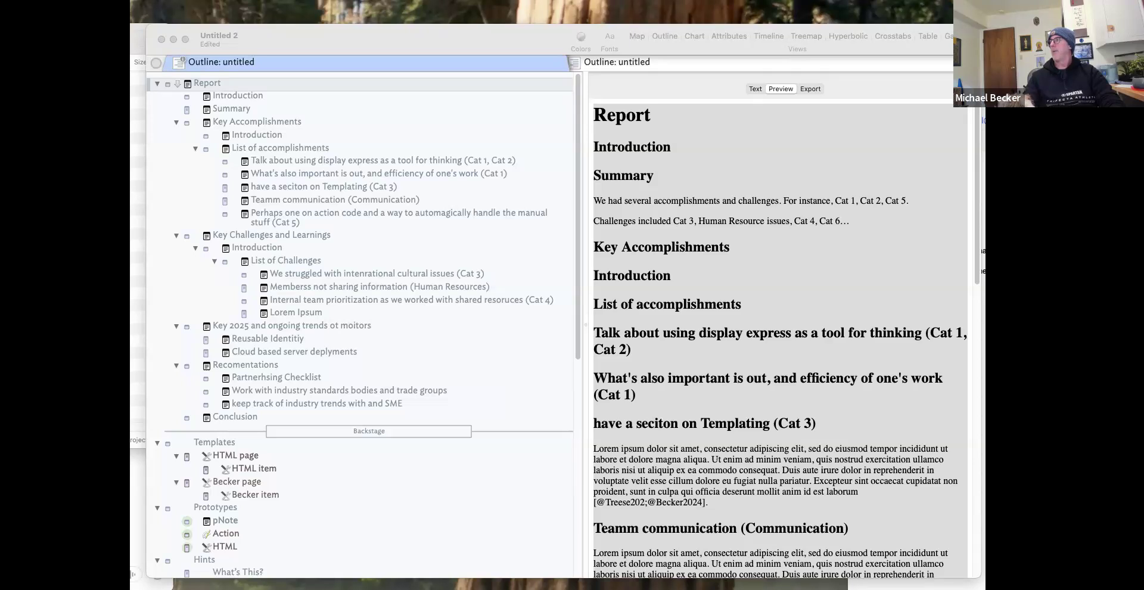
left_click_drag(770, 220, 827, 33)
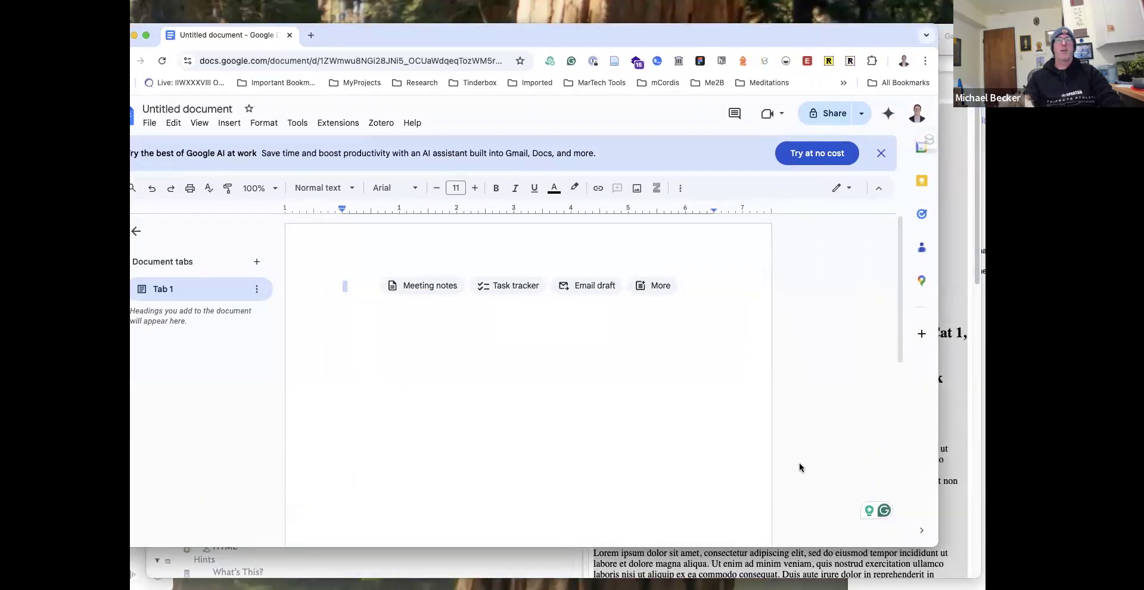
Paste the rendered report into the Google Docs document and fix 'intenrational' to 'international'.
key("super+v")
scroll(490, 468, "up", 15)
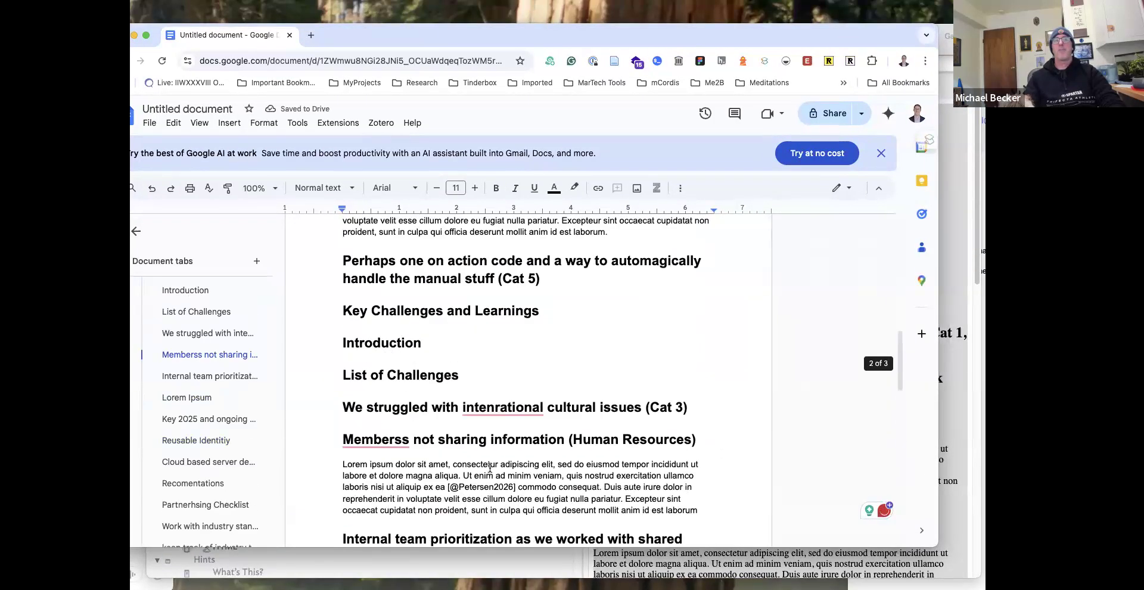
scroll(490, 467, "down", 9)
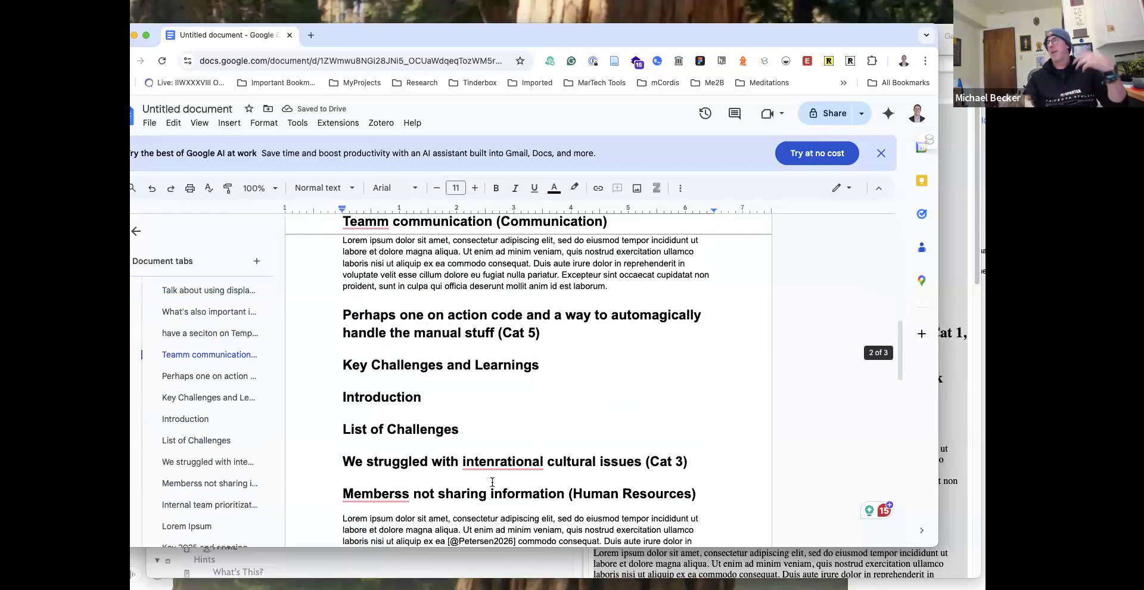
left_click(498, 465)
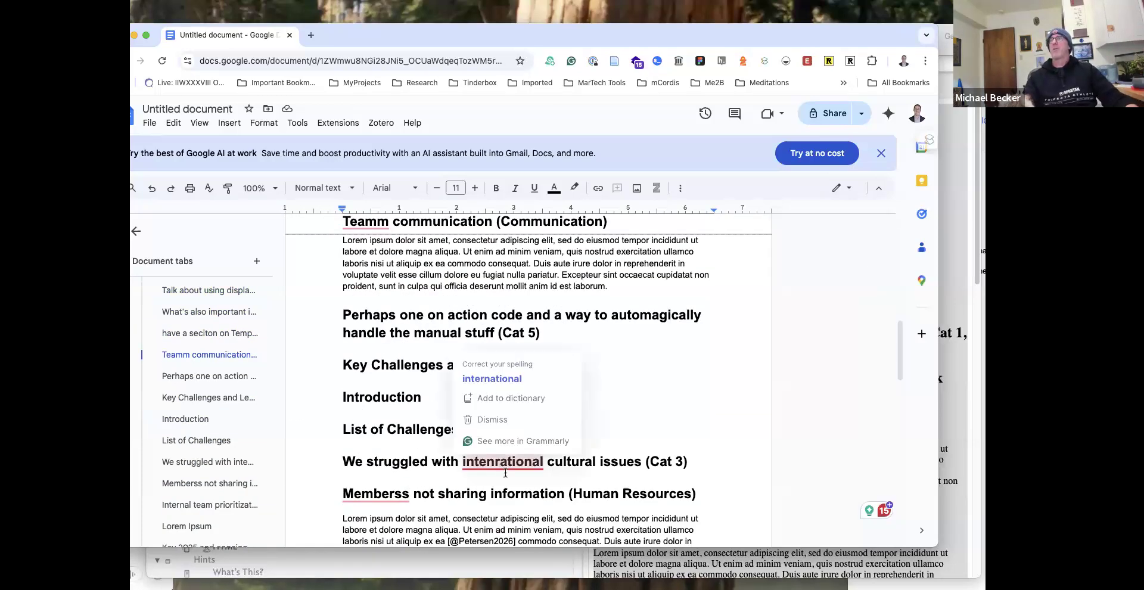
key("Escape")
left_click(505, 471)
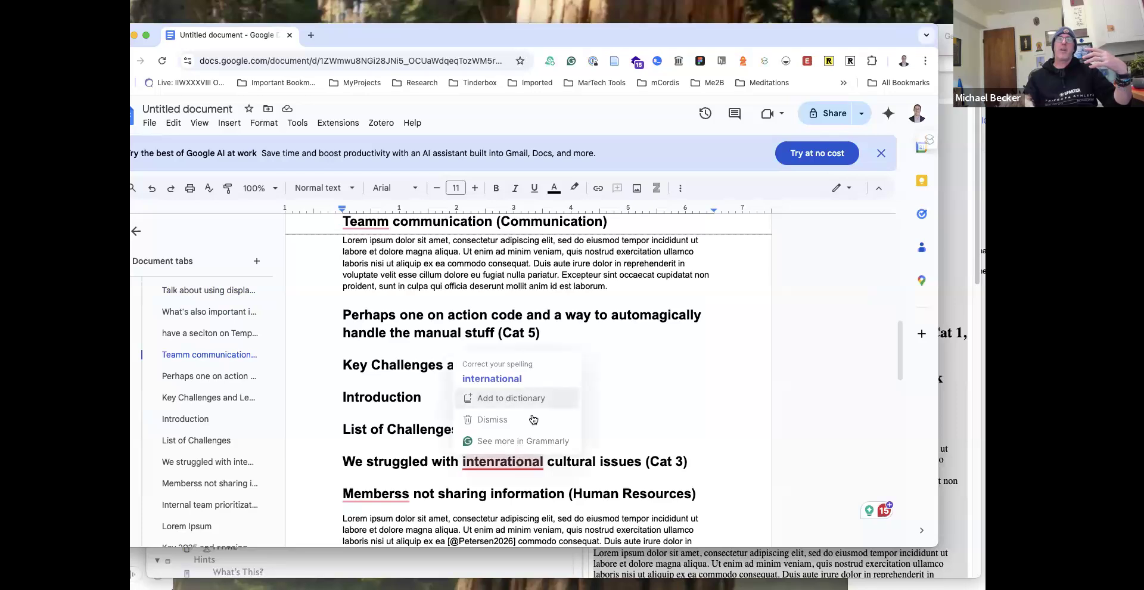
left_click(498, 378)
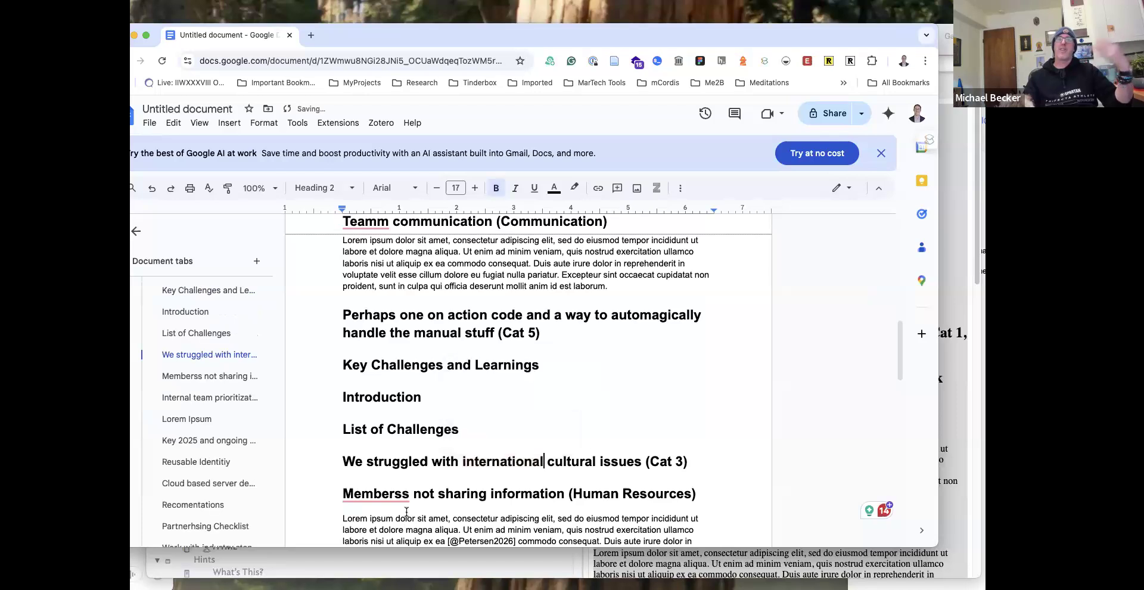
double_click(504, 464)
left_click_drag(636, 39, 1143, 88)
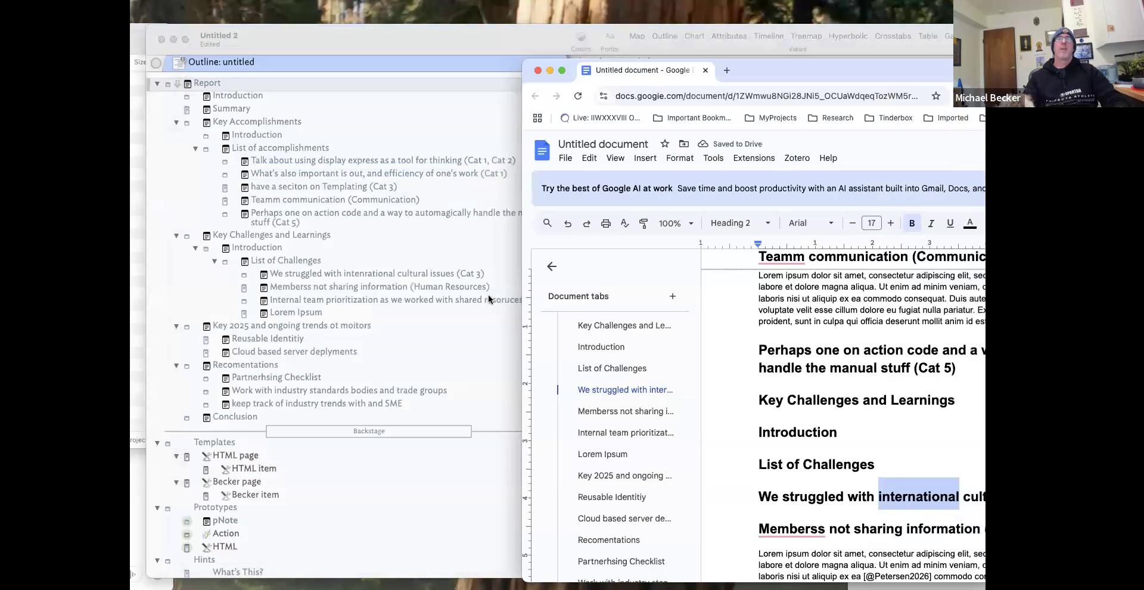
Edit the cultural issues note title in Tinderbox, comparing it against the Google Docs headings.
left_click(584, 359)
left_click(756, 89)
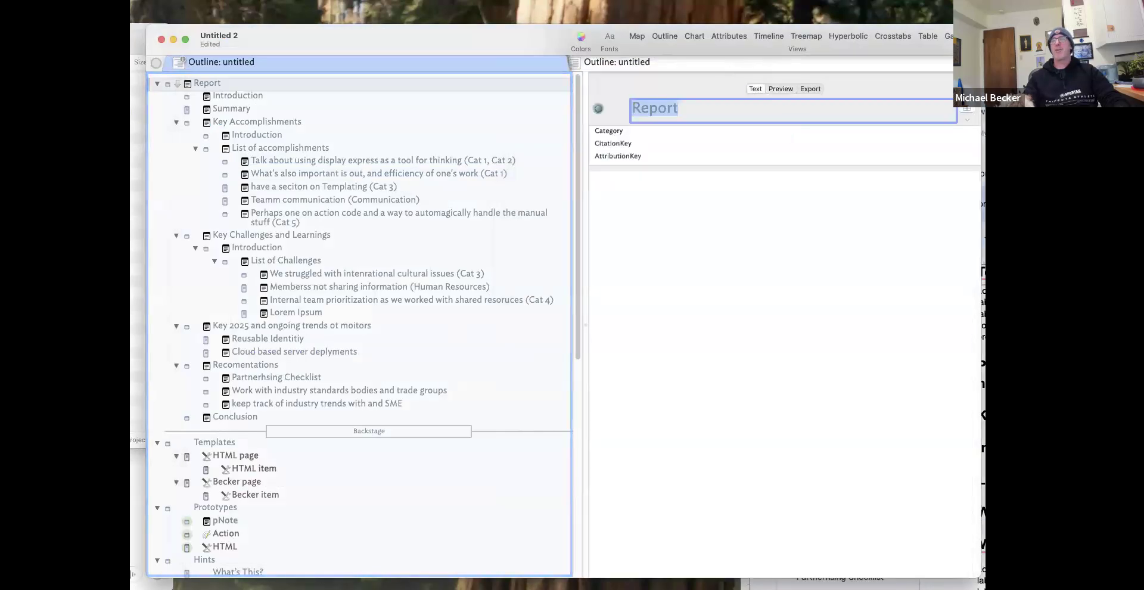
left_click(983, 402)
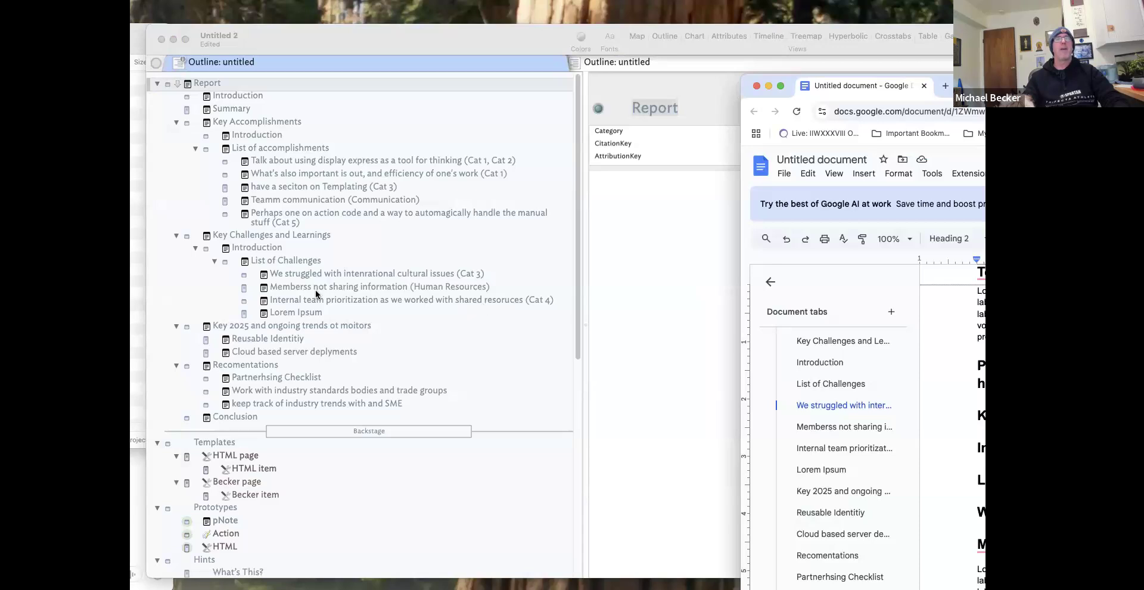
left_click(360, 273)
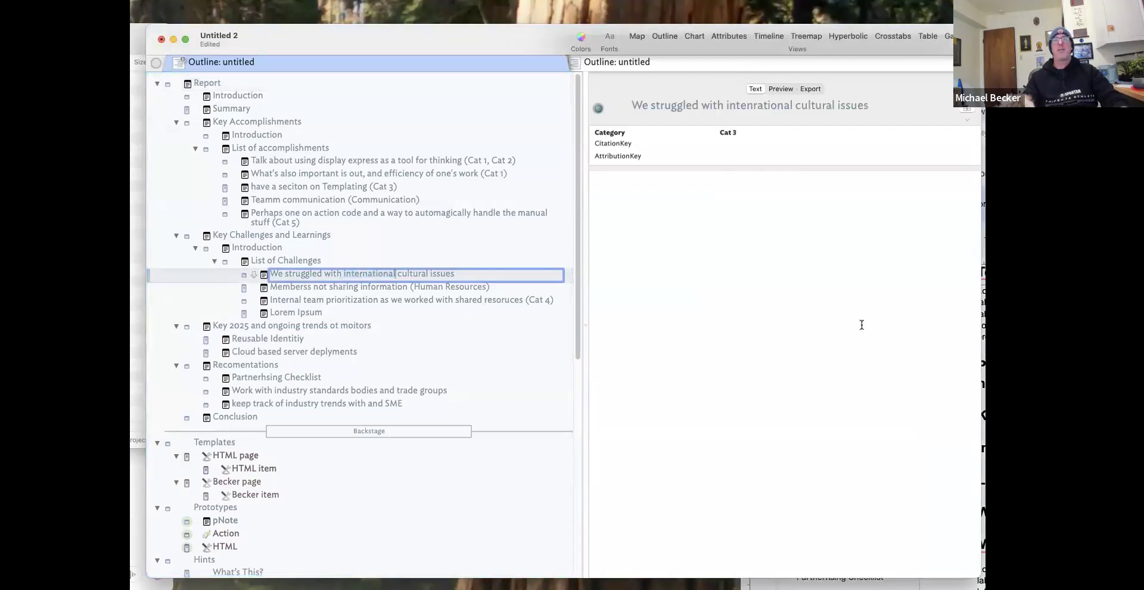
left_click_drag(1075, 91, 674, 91)
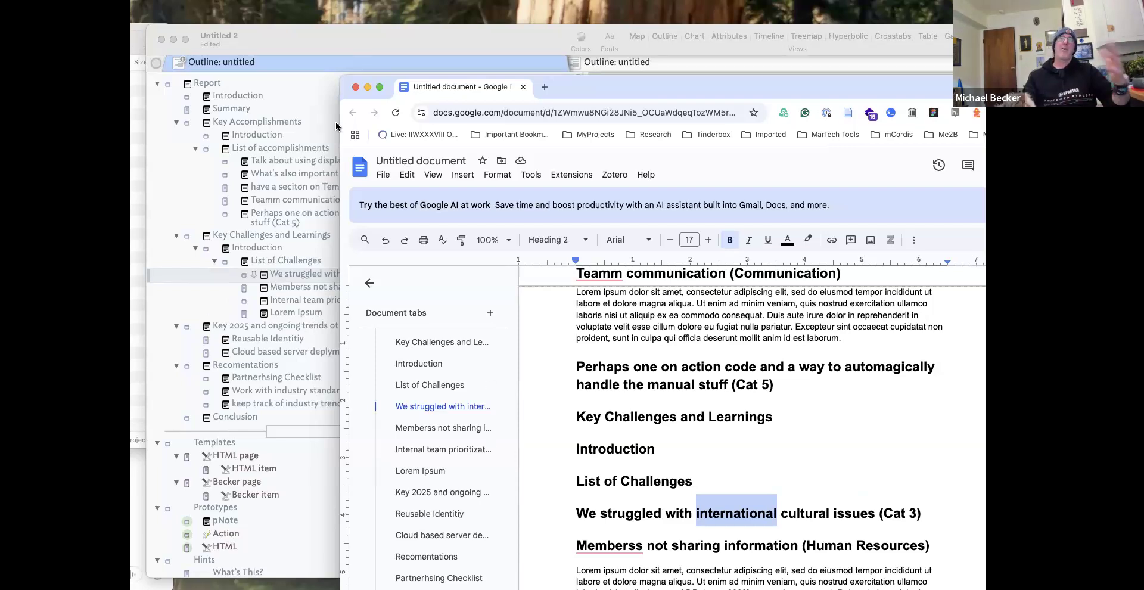
left_click(489, 60)
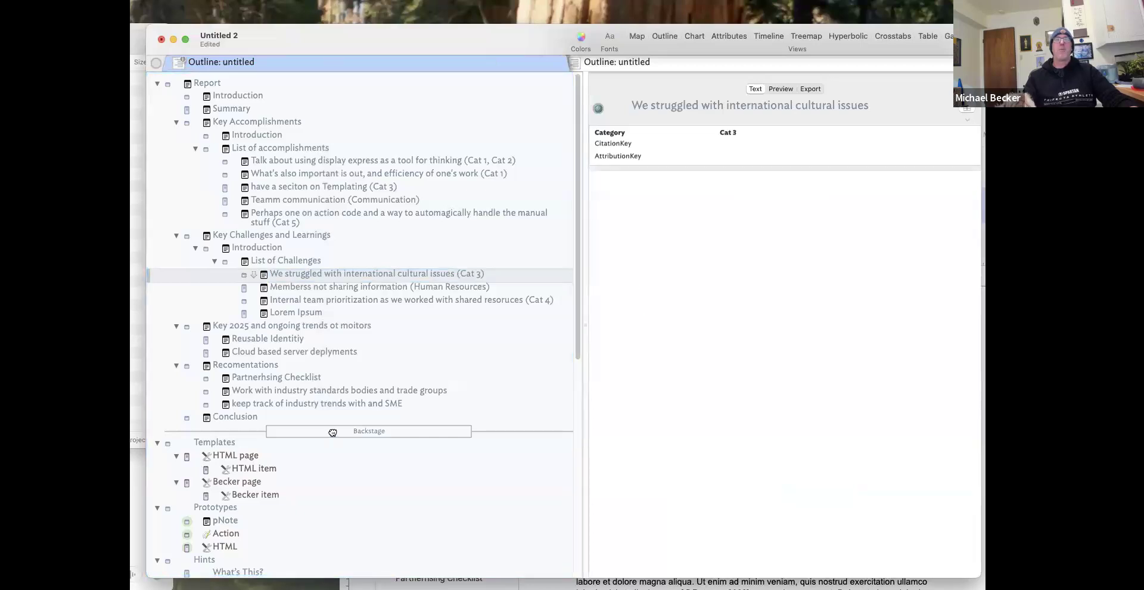
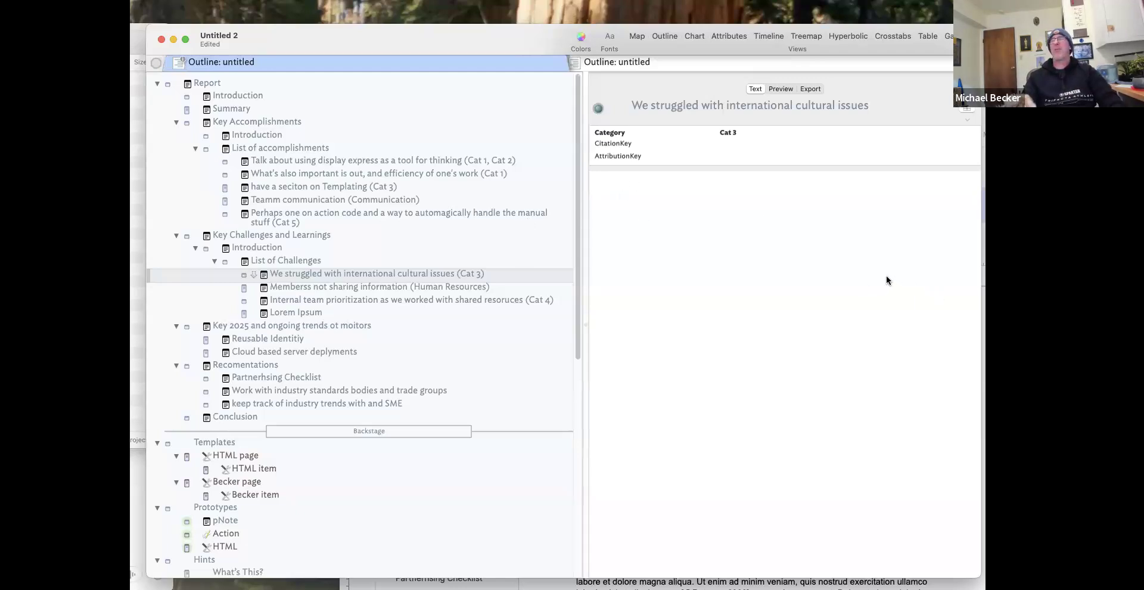
Create a new sibling note after Templates and name it TBXConfig.
scroll(220, 450, "down", 3)
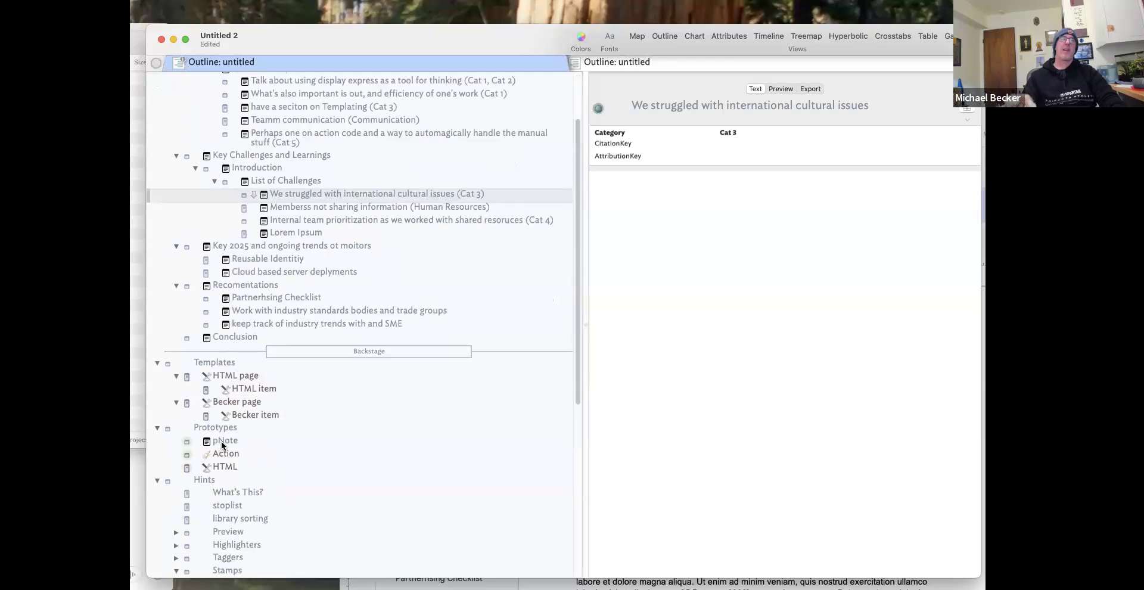
left_click(254, 407)
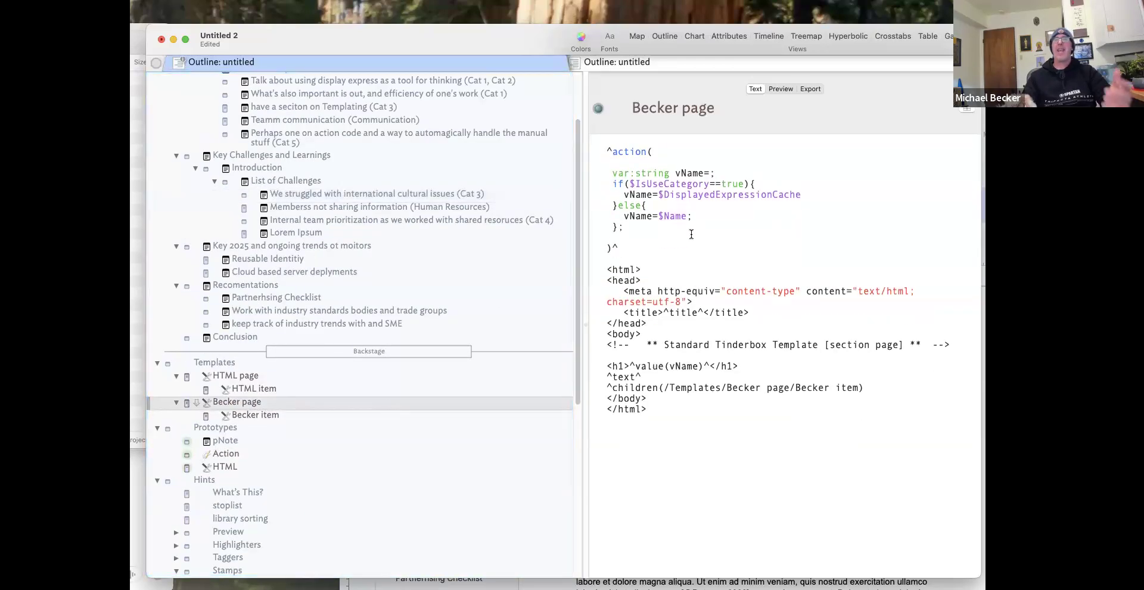
left_click(213, 370)
key("Return")
type("TBX")
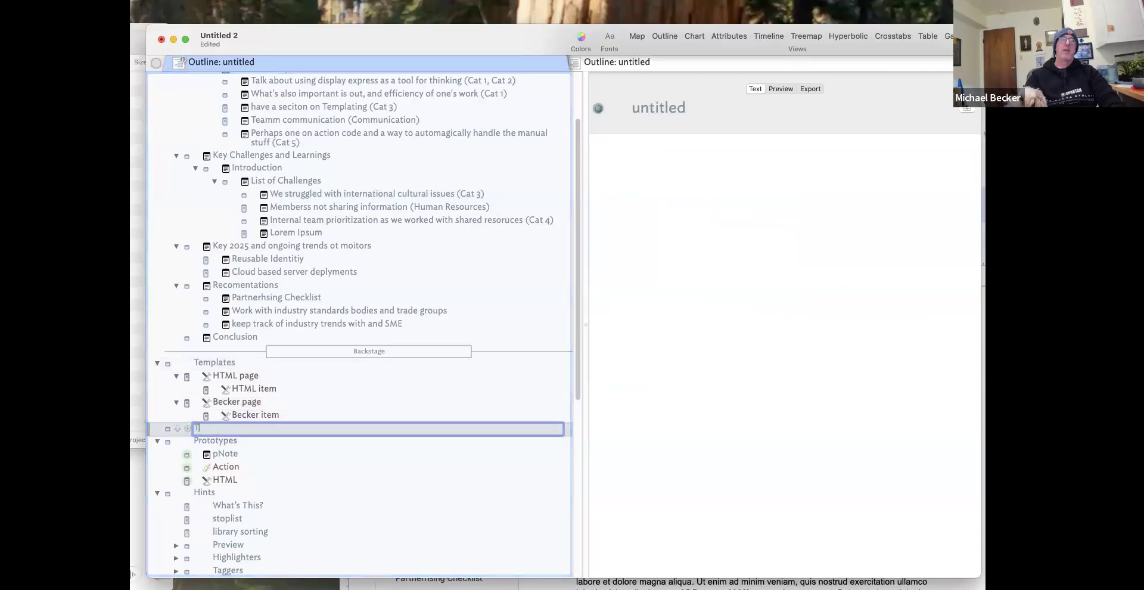
type("Cong")
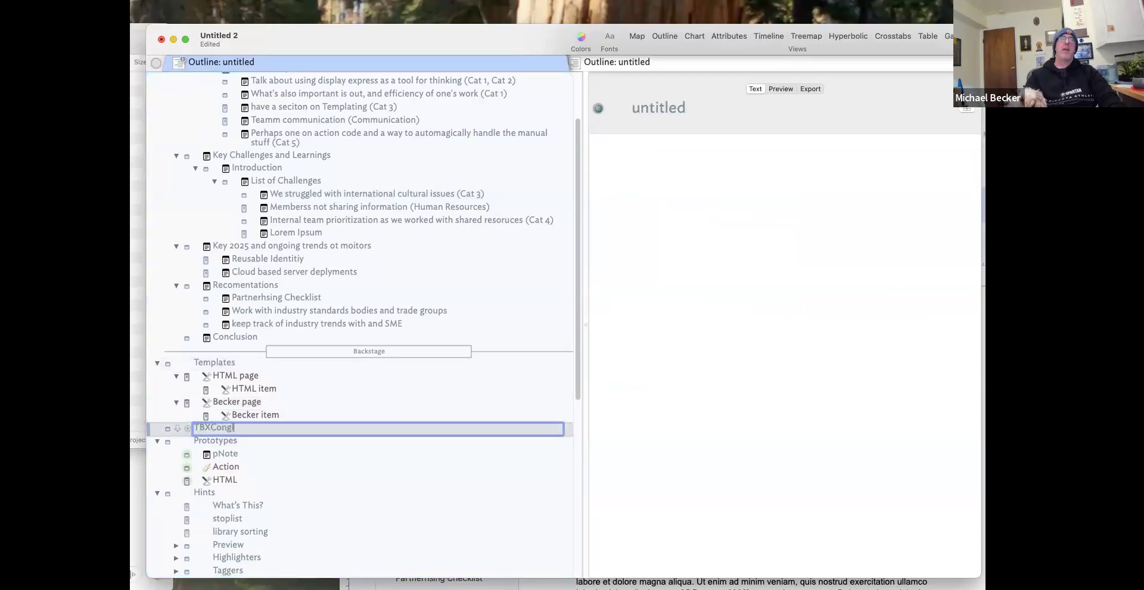
key("BackSpace")
key("BackSpace")
key("BackSpace")
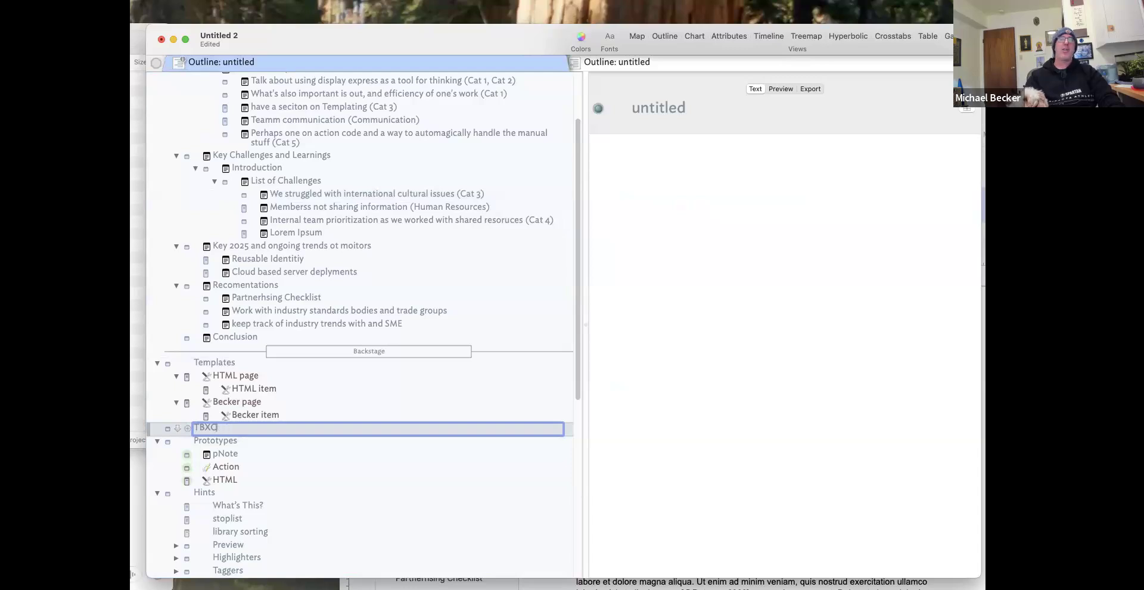
type("Conig")
key("Return")
left_click(240, 431)
type("TBX")
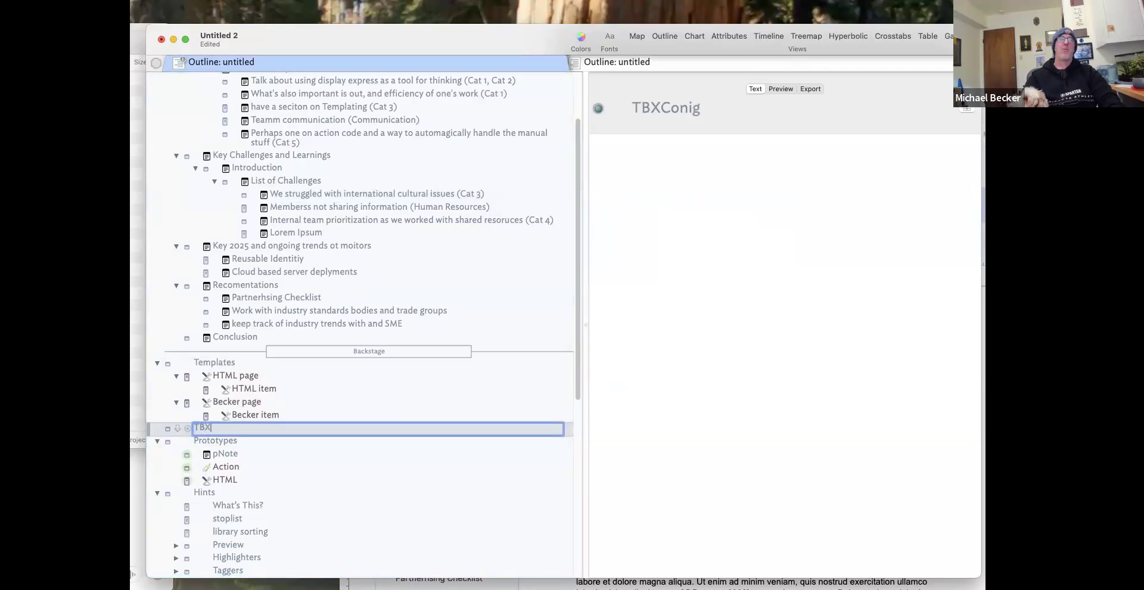
type("Config")
key("Return")
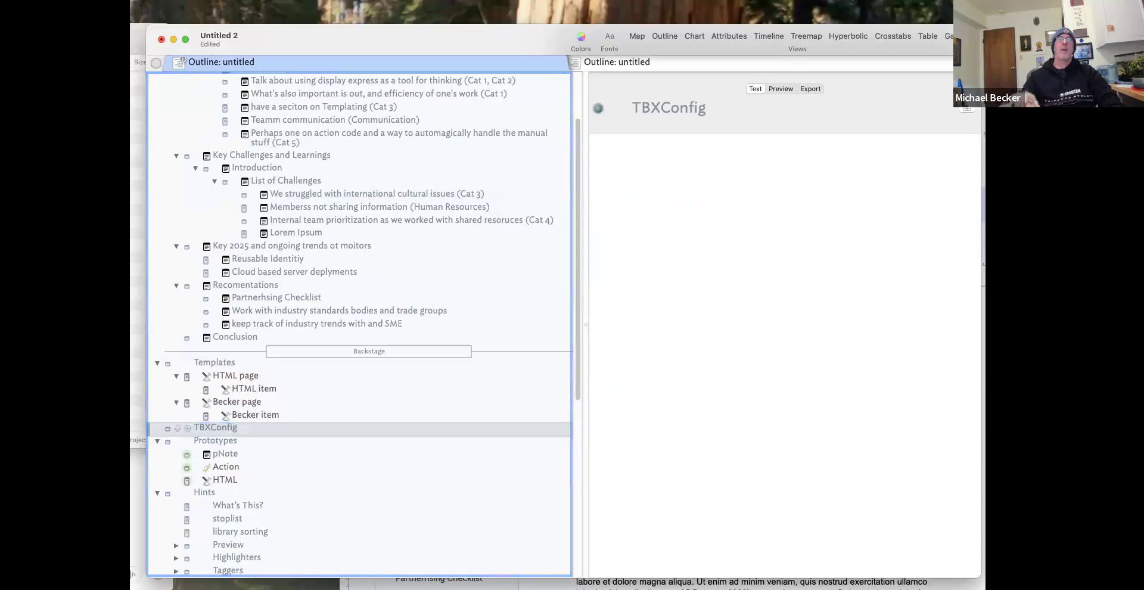
Drag TBXConfig above Templates, directly under Backstage.
left_click_drag(227, 428, 225, 364)
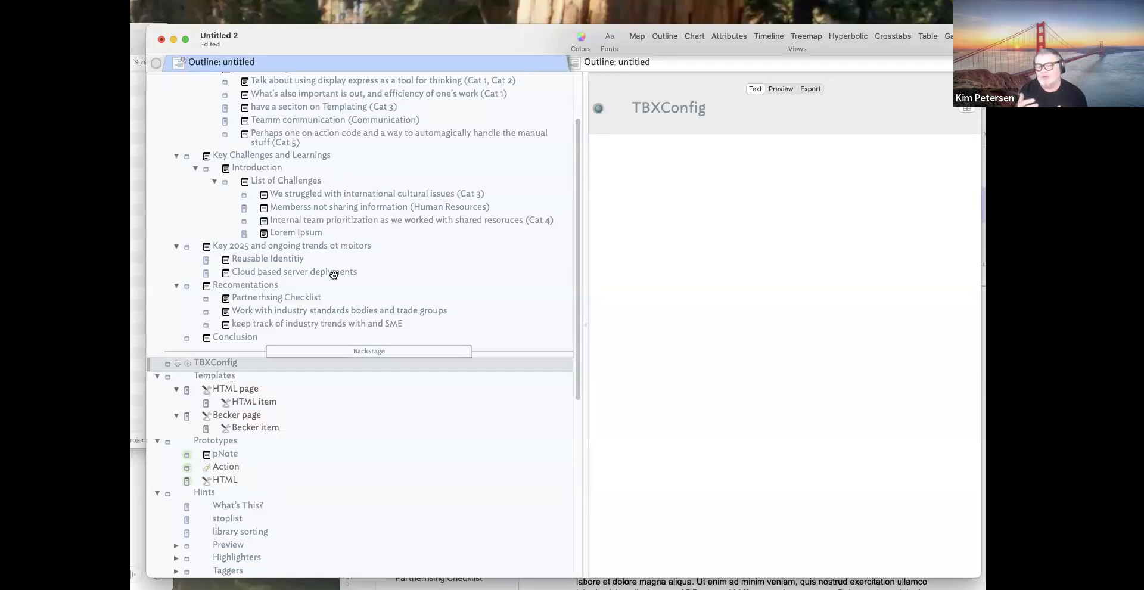
scroll(325, 280, "up", 1)
scroll(325, 280, "up", 5)
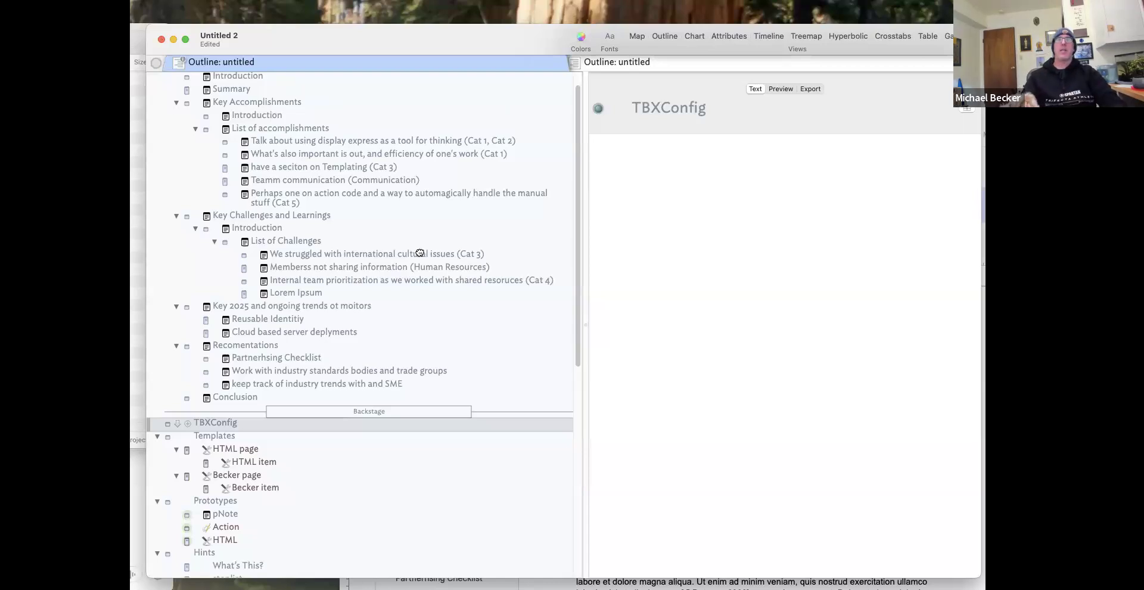
key("super+Tab")
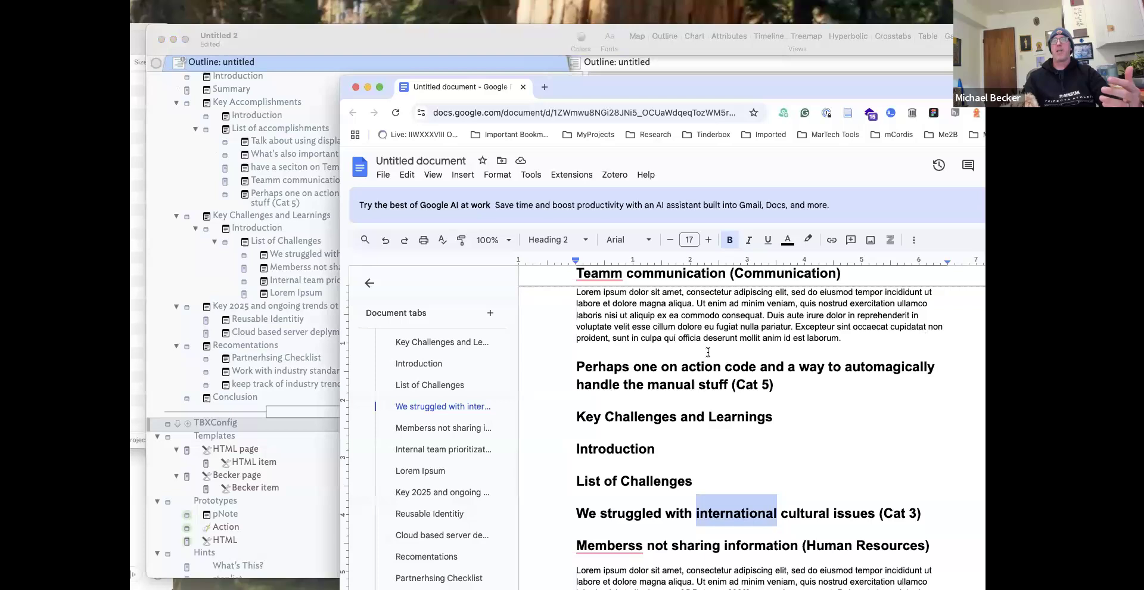
Scroll through the exported Google Docs report, then show the Tinderbox Becker page template code.
scroll(698, 368, "down", 15)
scroll(700, 373, "up", 15)
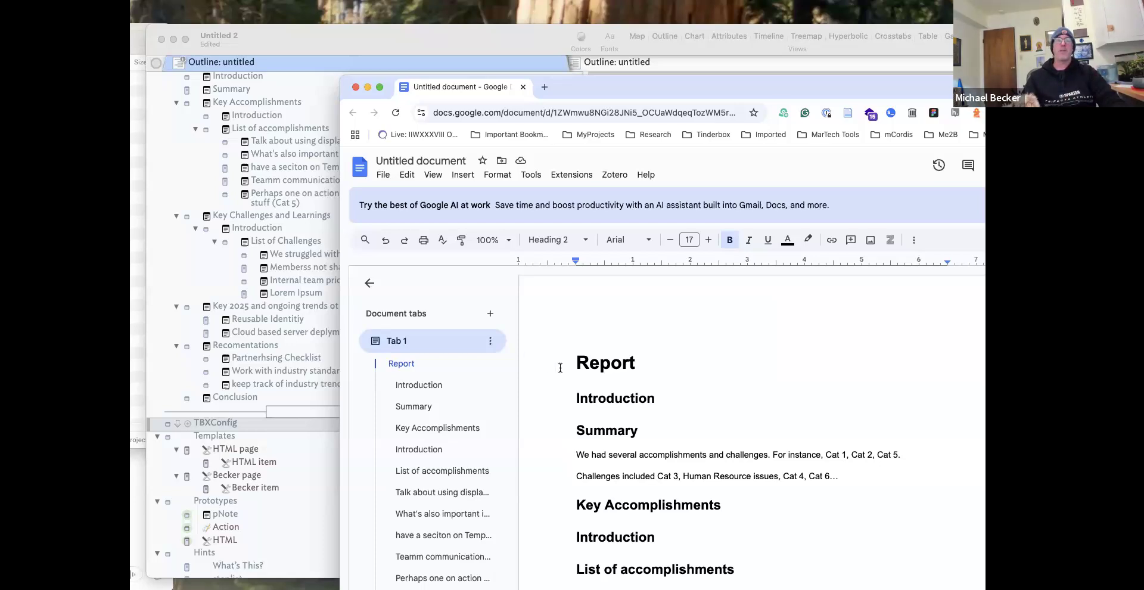
left_click(249, 464)
left_click(263, 479)
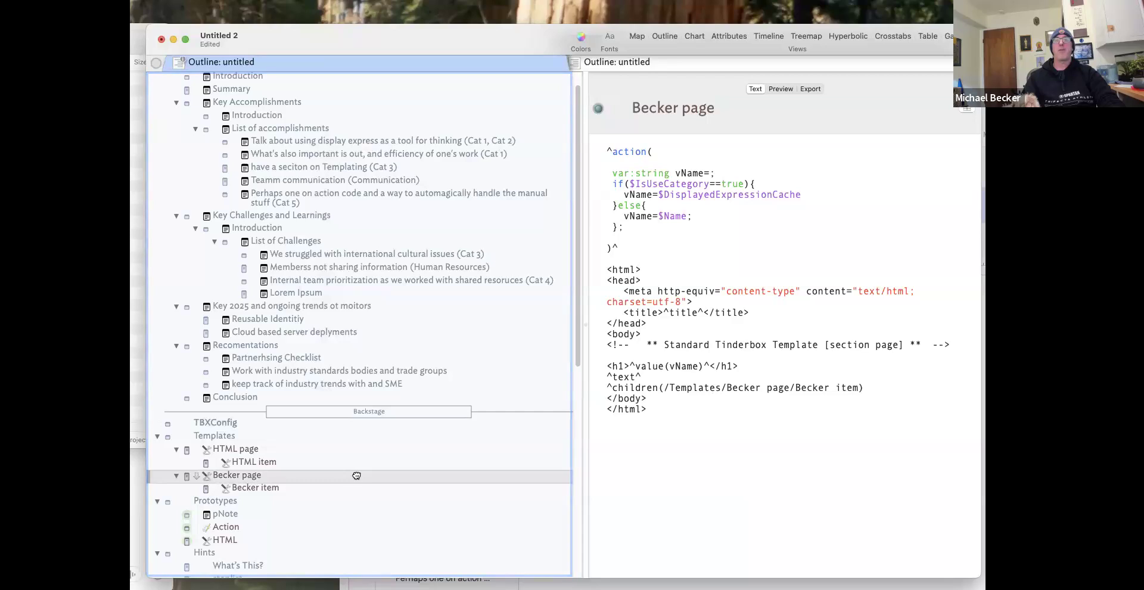
Open the empty TBXConfig note and bring up its key attribute picker.
left_click(210, 424)
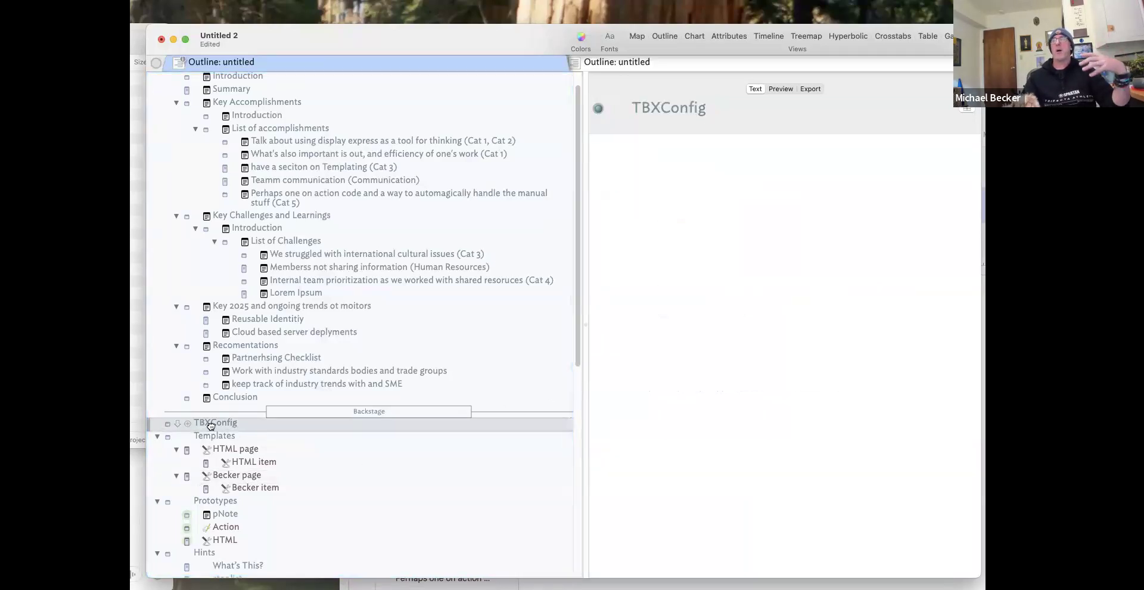
left_click(969, 108)
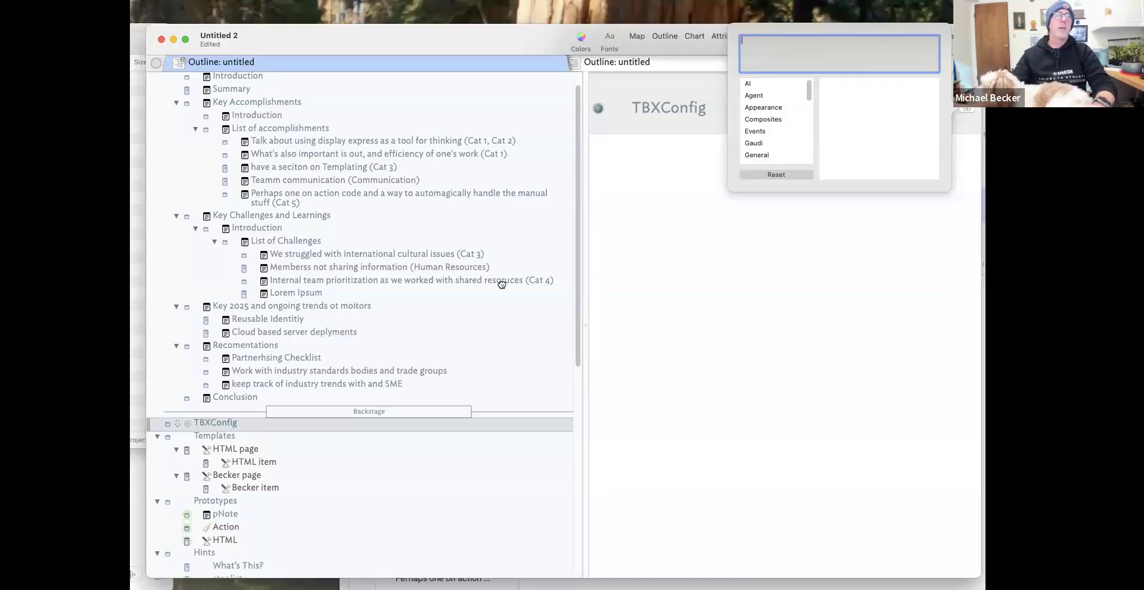
left_click(658, 381)
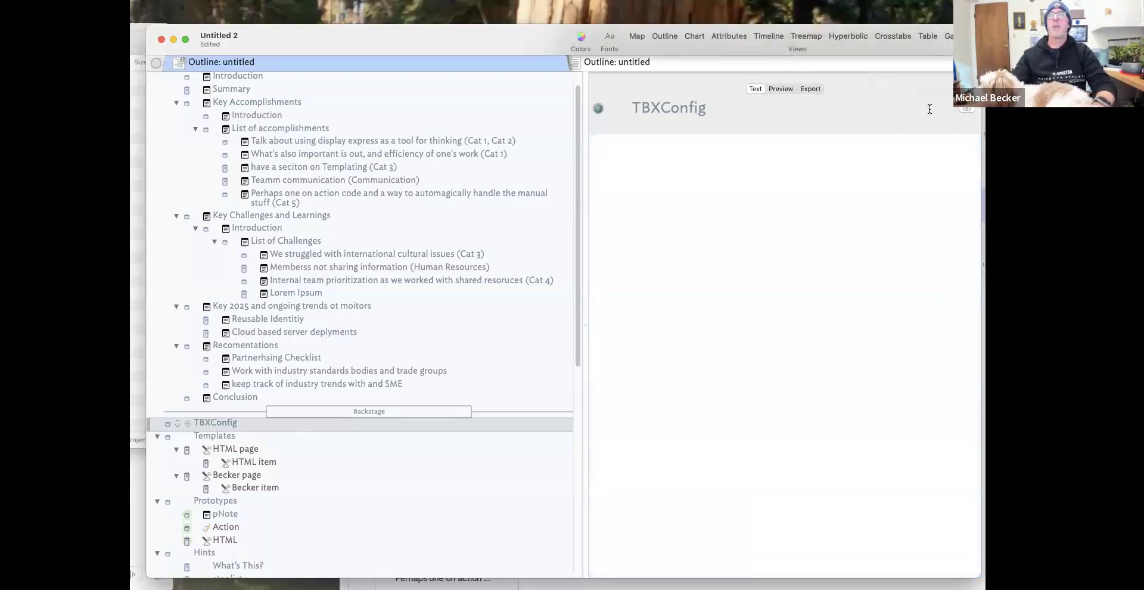
Add OutlineCount as a TBXConfig key attribute, showing value 0.
left_click(966, 109)
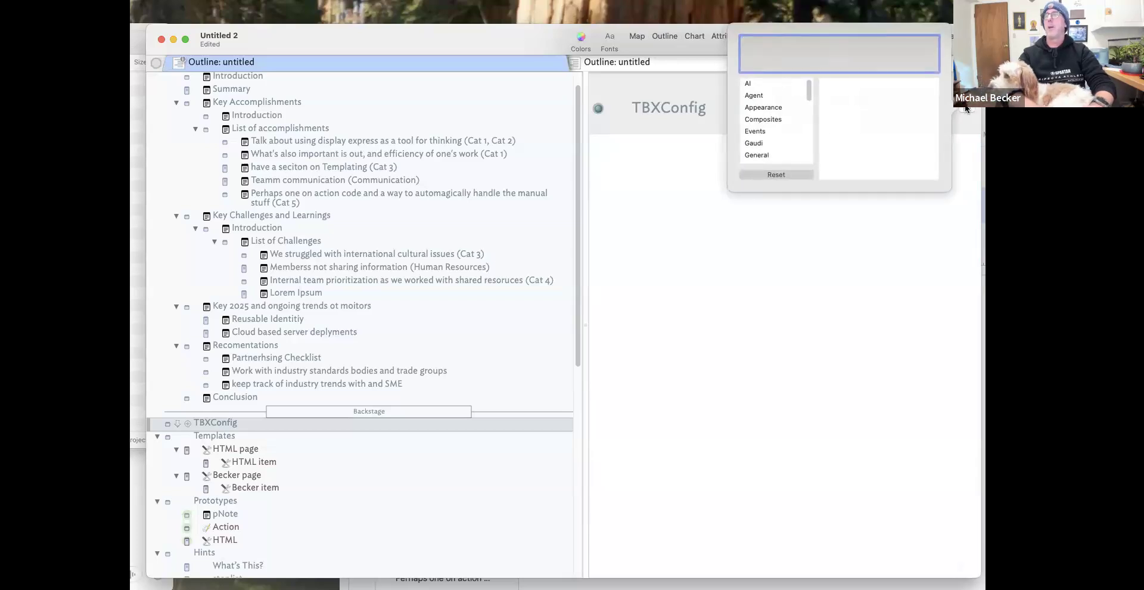
type("Out")
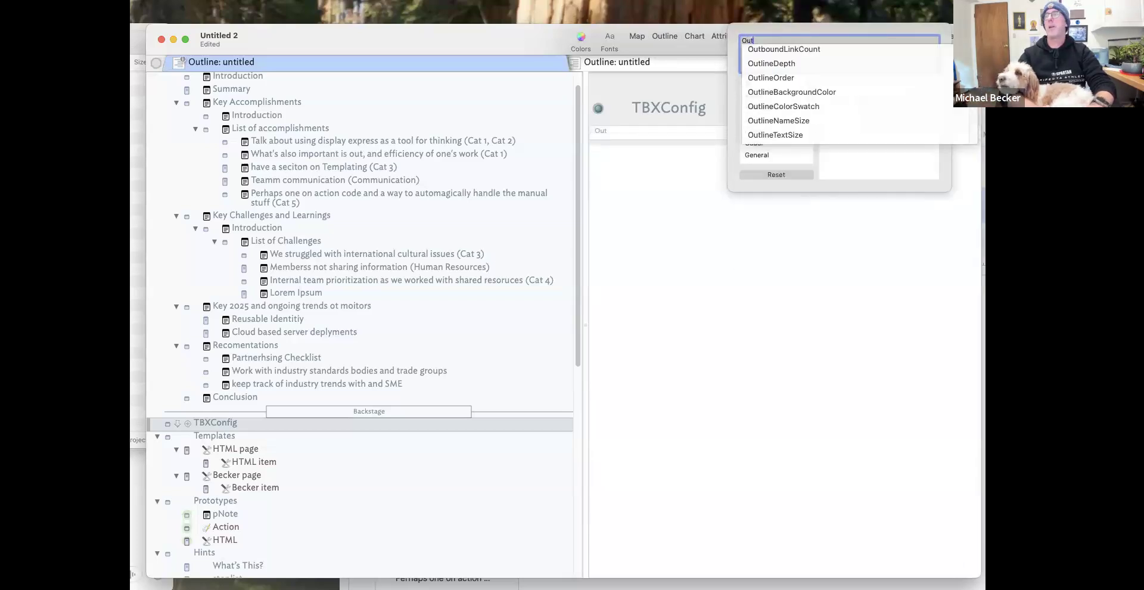
type("lineCoutn")
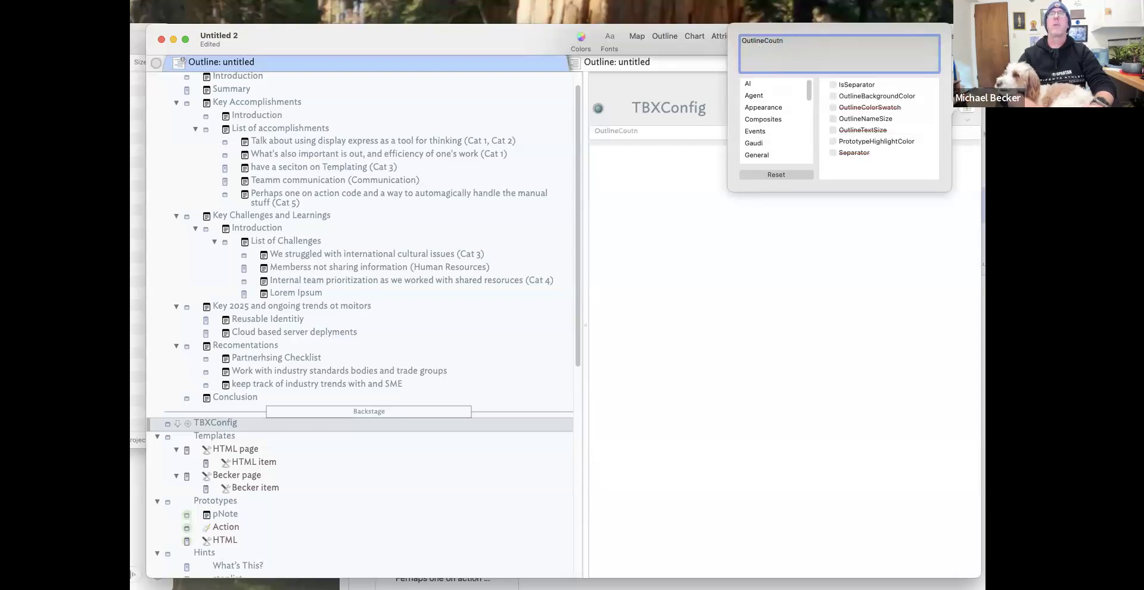
key("BackSpace")
key("BackSpace")
type("nt")
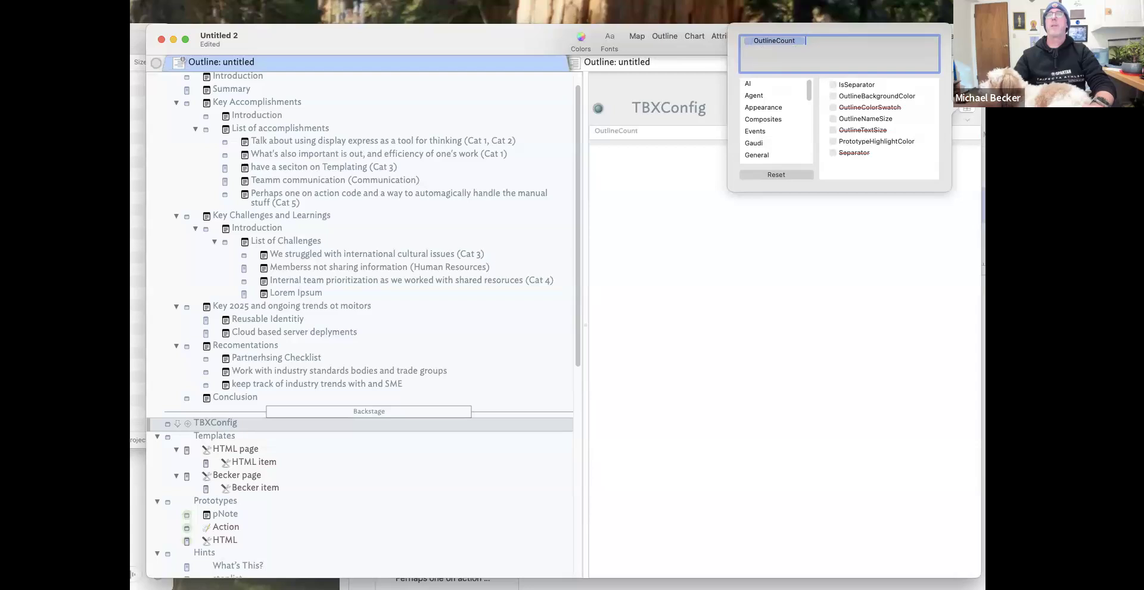
left_click(973, 196)
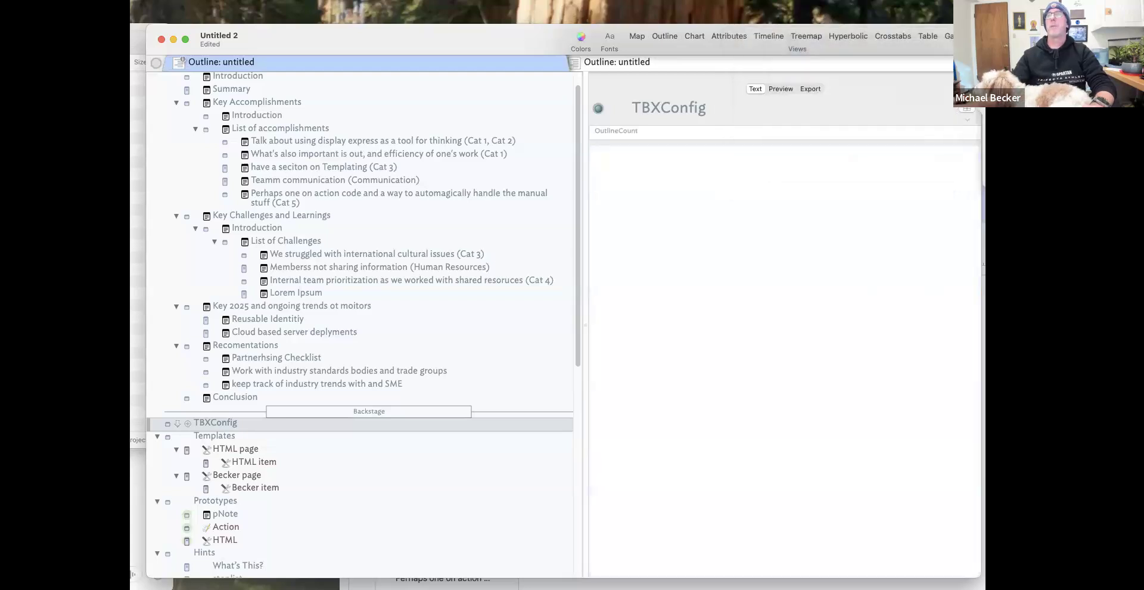
left_click(834, 363)
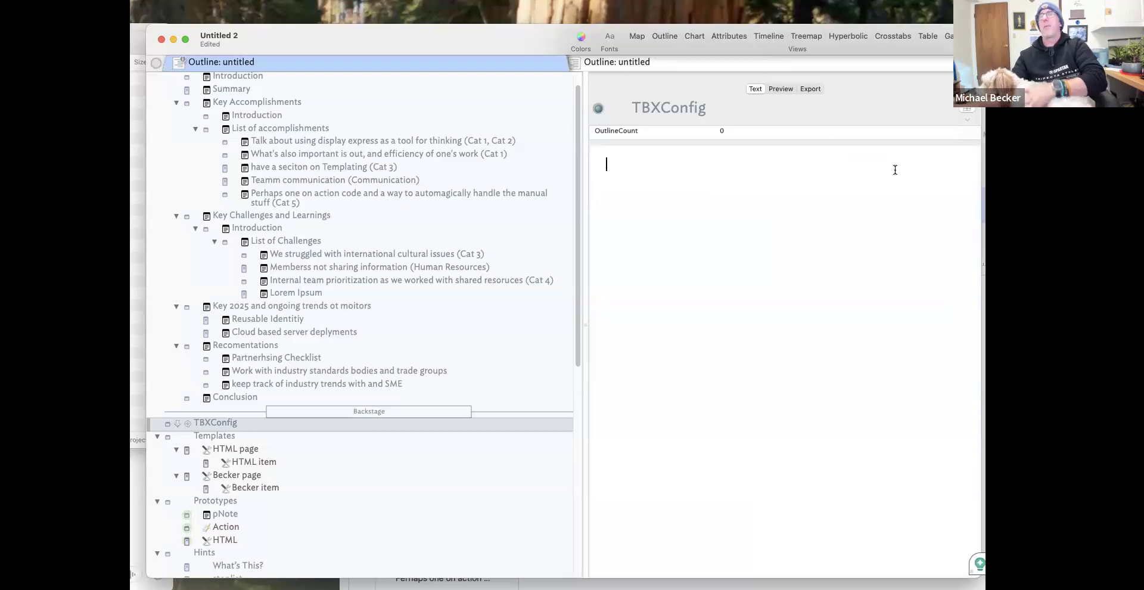
Add HeadingDepth as a second TBXConfig key attribute, also showing 0.
left_click(968, 109)
type("HeadingDepth")
key("Return")
left_click(820, 339)
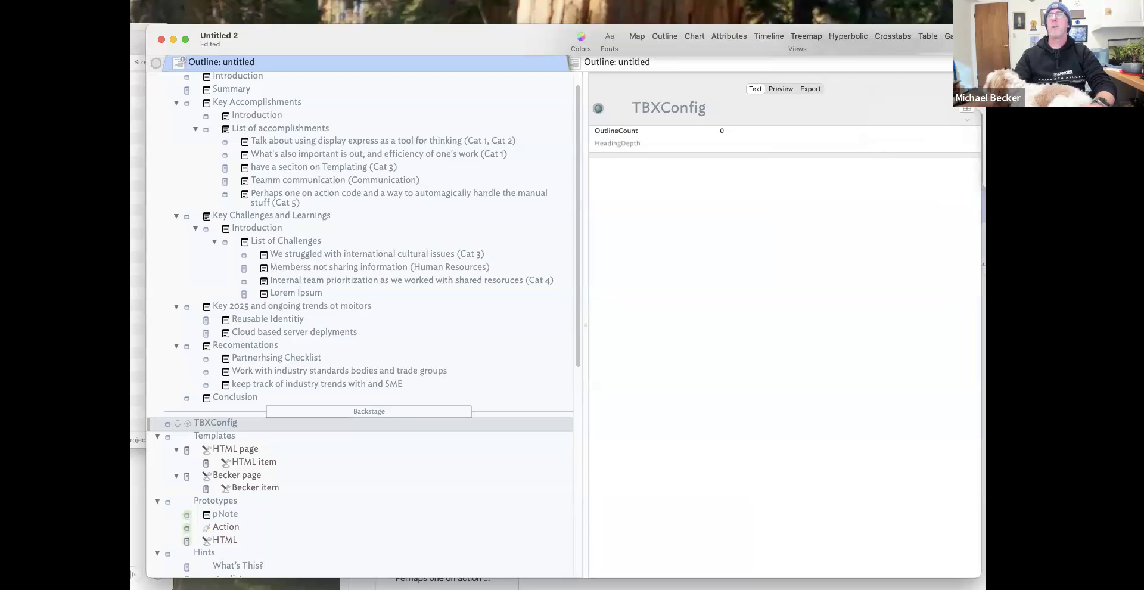
left_click(718, 365)
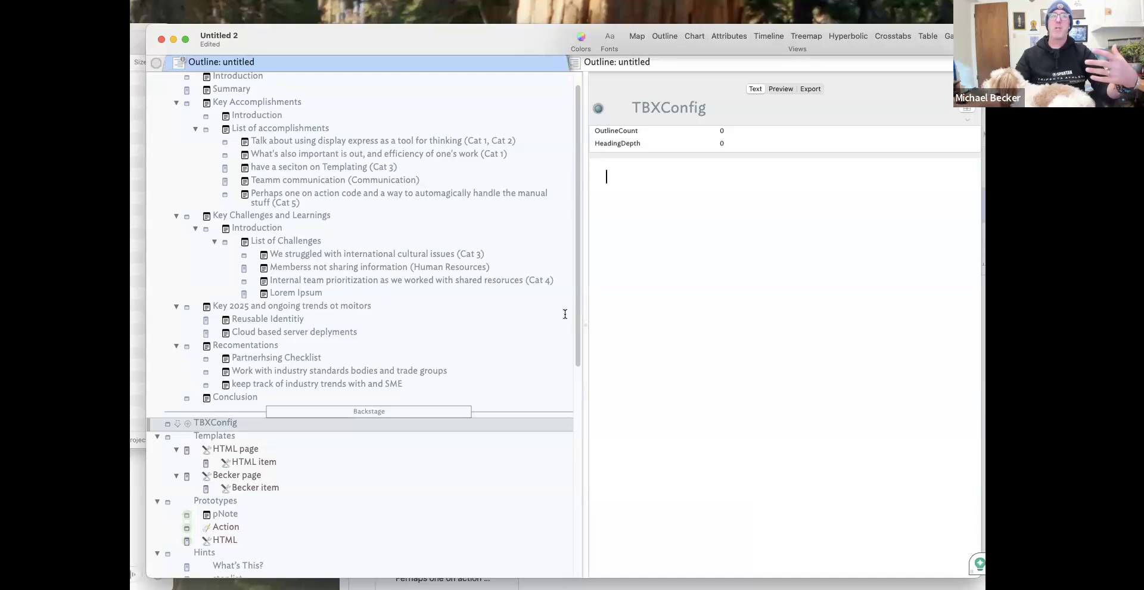
scroll(244, 307, "up", 2)
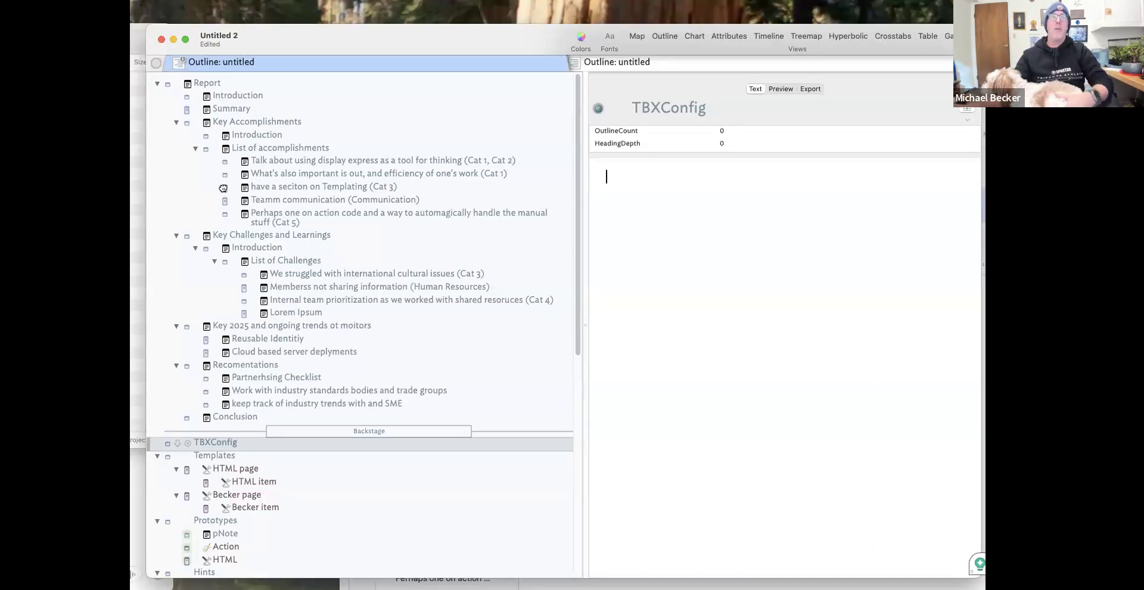
left_click(157, 83)
Create a note 'A Bunch of Stuff' and move the Report note inside it.
left_click(195, 84)
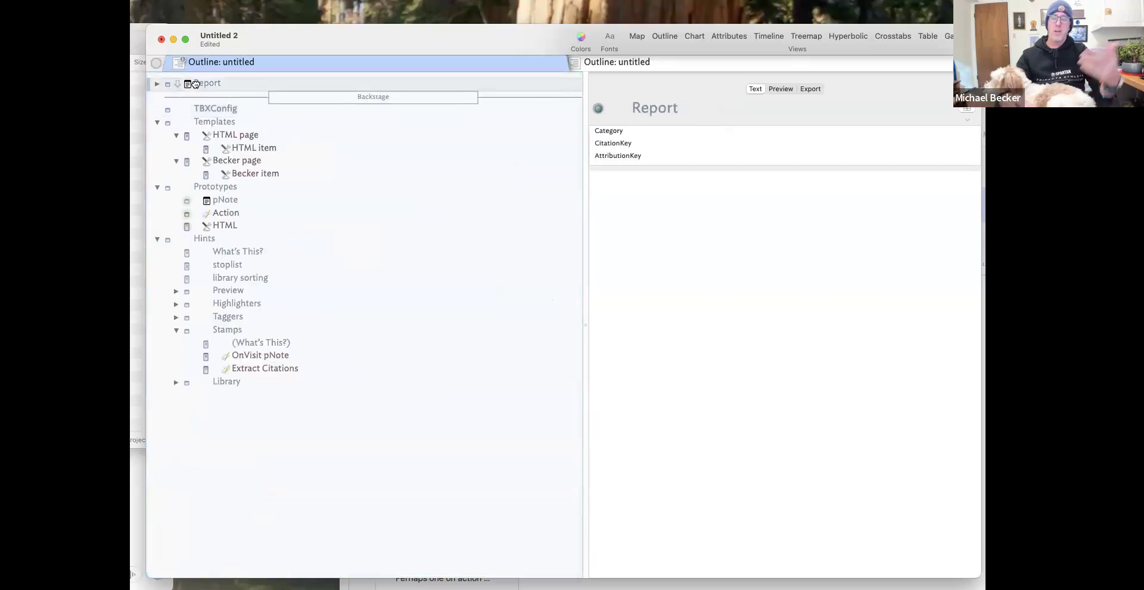
key("Return")
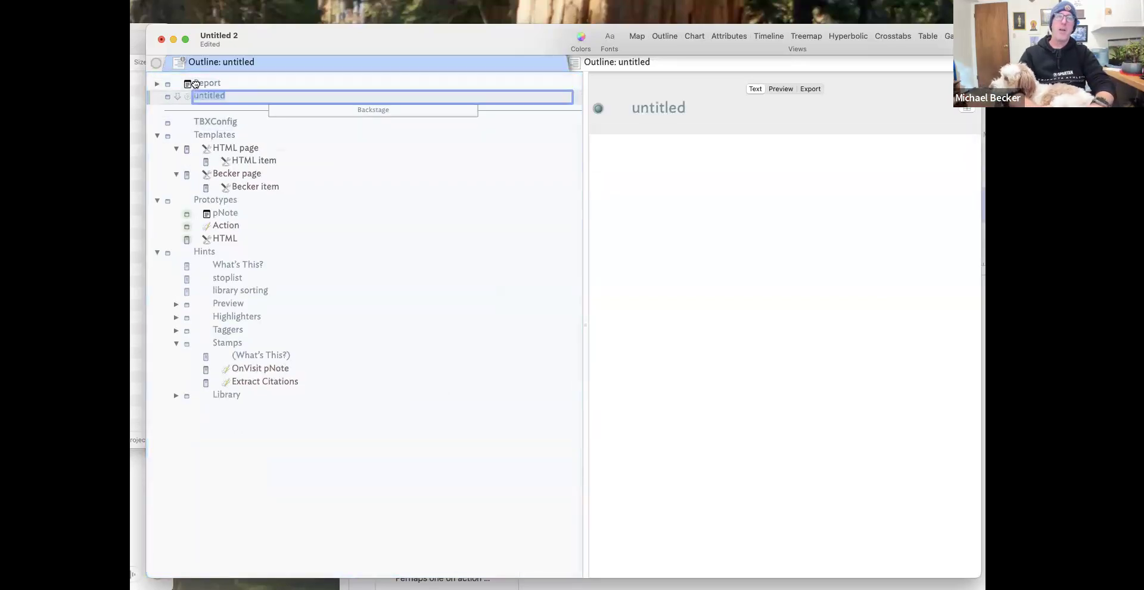
type("A")
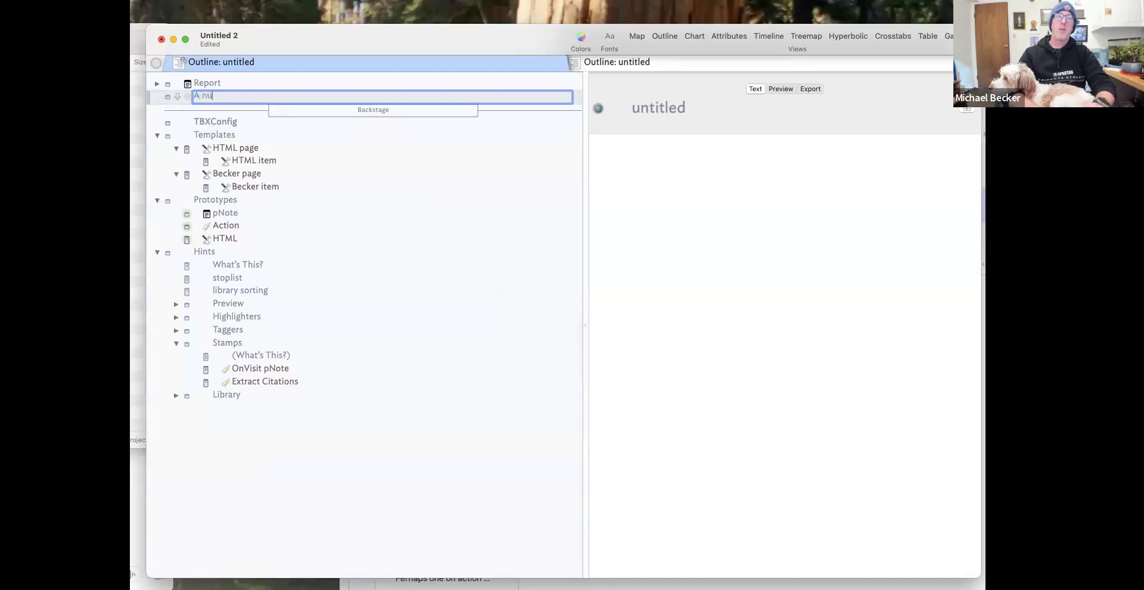
type(" Bunch fo")
type(" Stu")
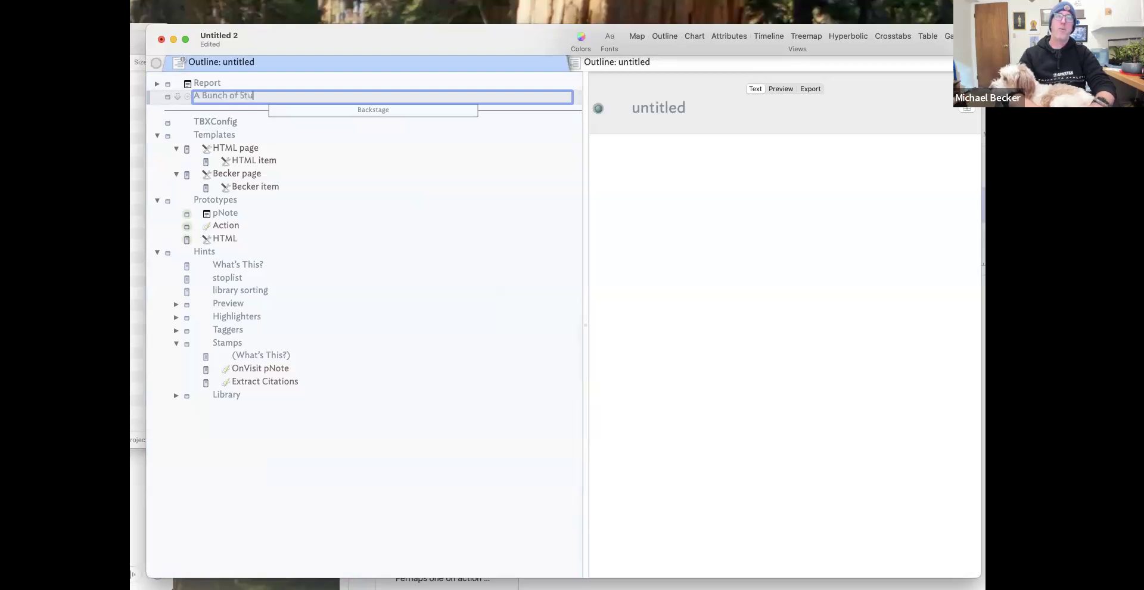
type("ff")
key("Return")
left_click_drag(228, 84, 284, 97)
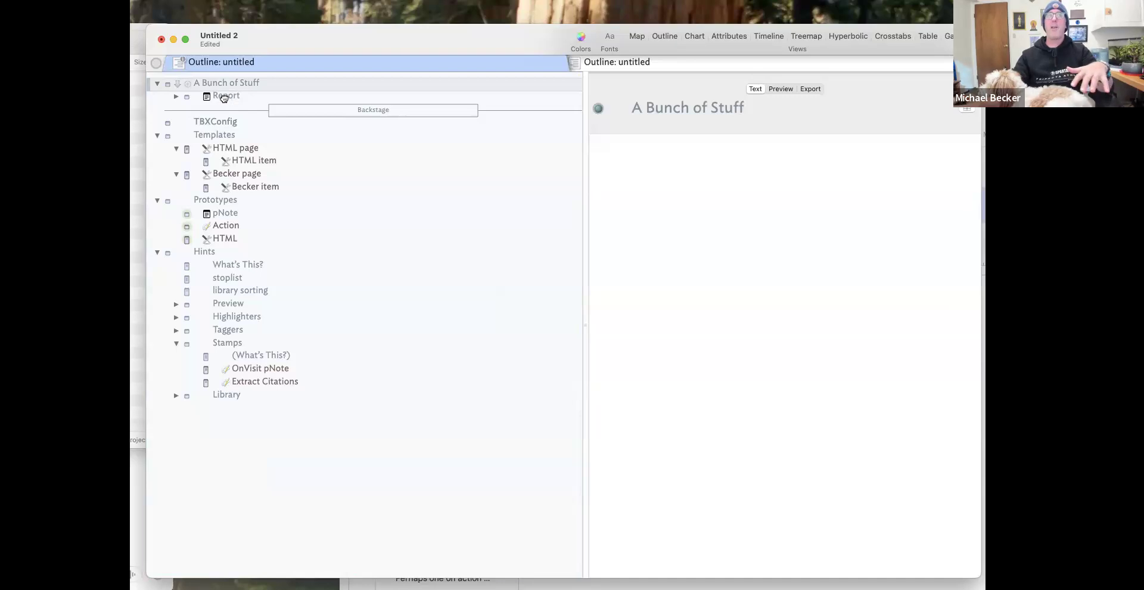
Expand Report's sections and open TBXConfig to check its counters.
left_click(223, 97)
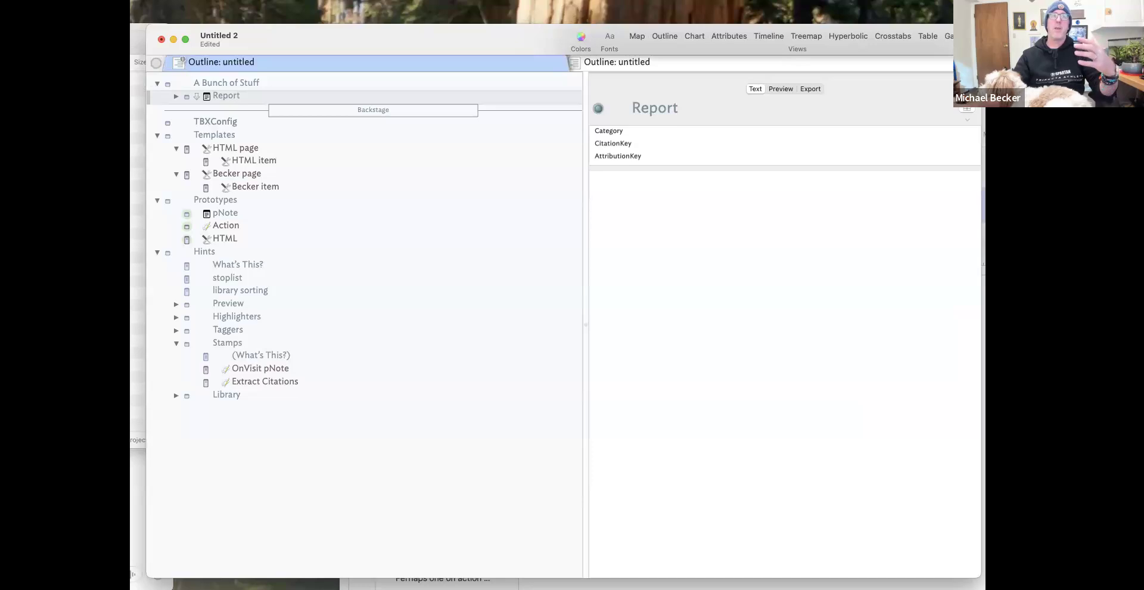
left_click(177, 96)
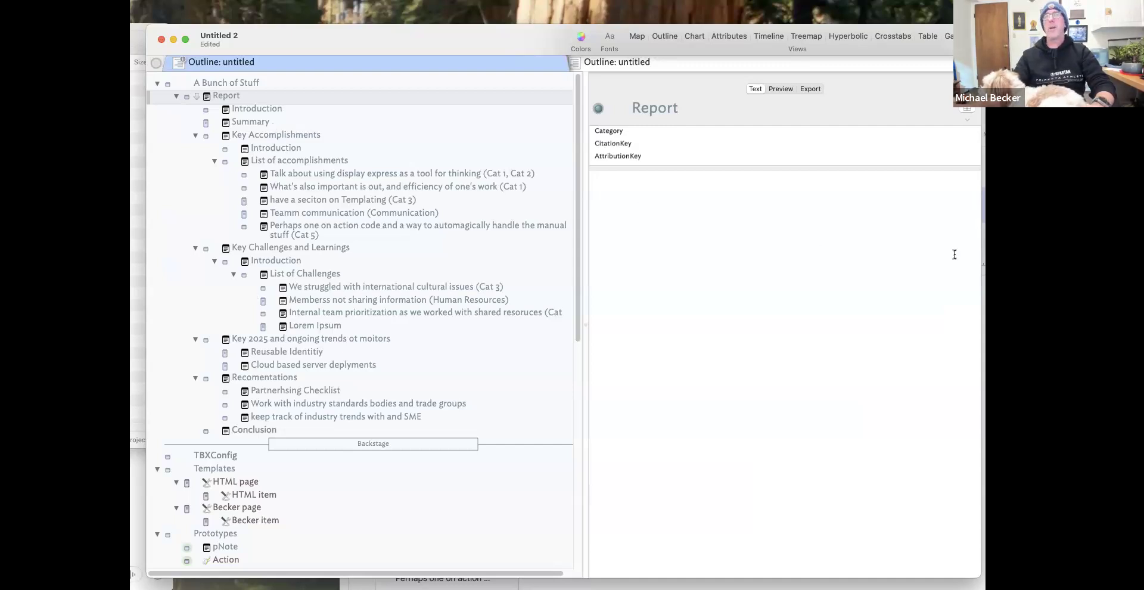
scroll(262, 375, "down", 5)
left_click(216, 313)
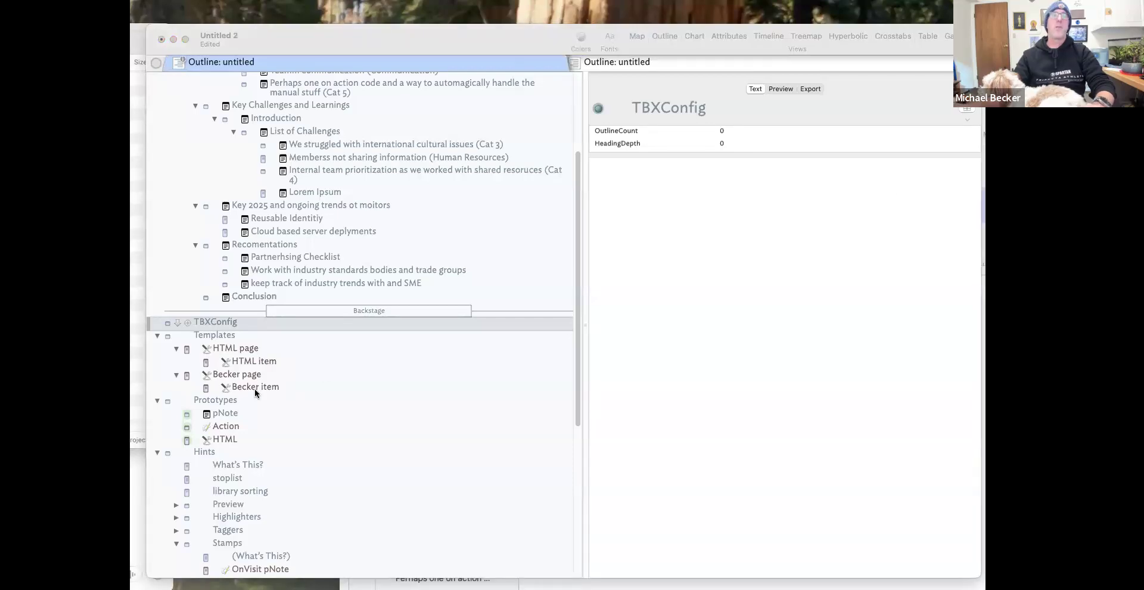
Move HTML item up to HTML page's level and show the Becker page template.
scroll(262, 519, "down", 5)
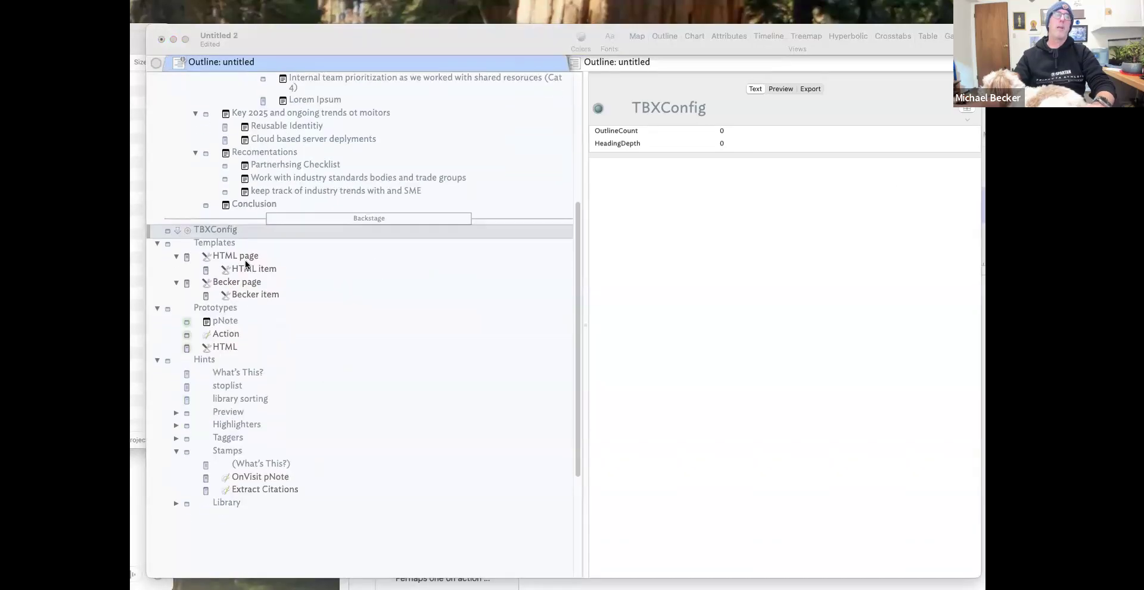
left_click_drag(253, 276, 274, 279)
left_click(288, 280)
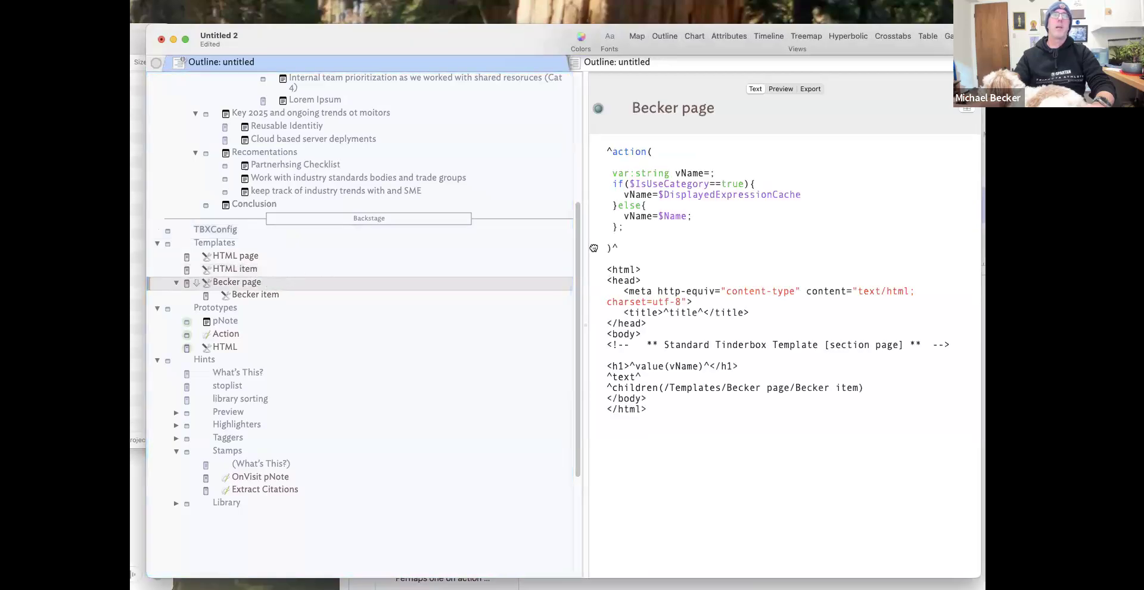
Add a $HeadingDepth=0; line at the top of the Becker page action block.
left_click(740, 164)
key("Return")
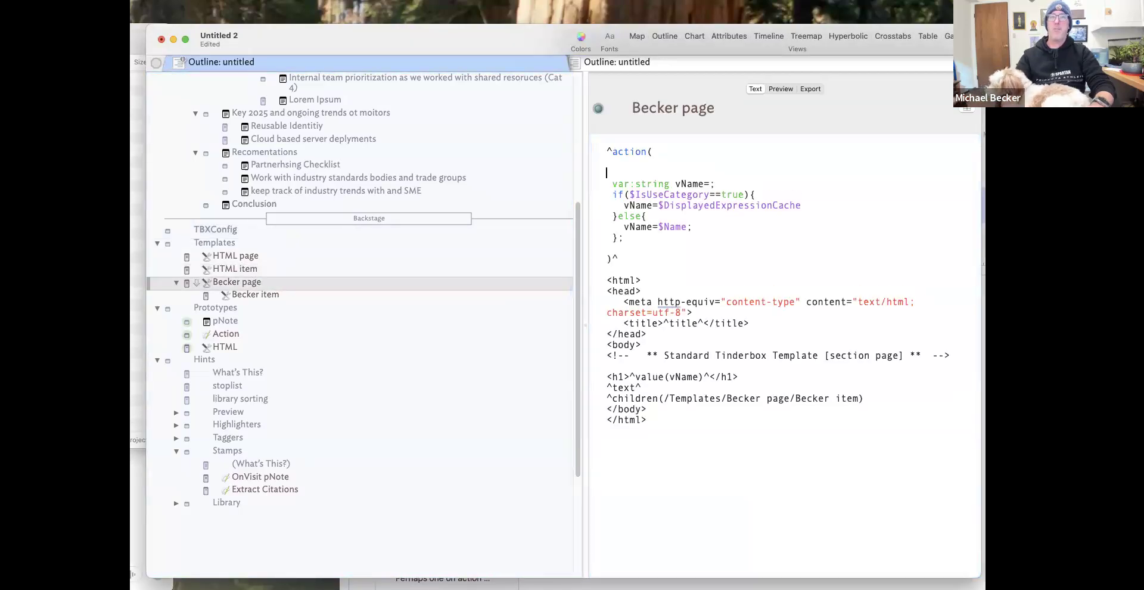
key("Return")
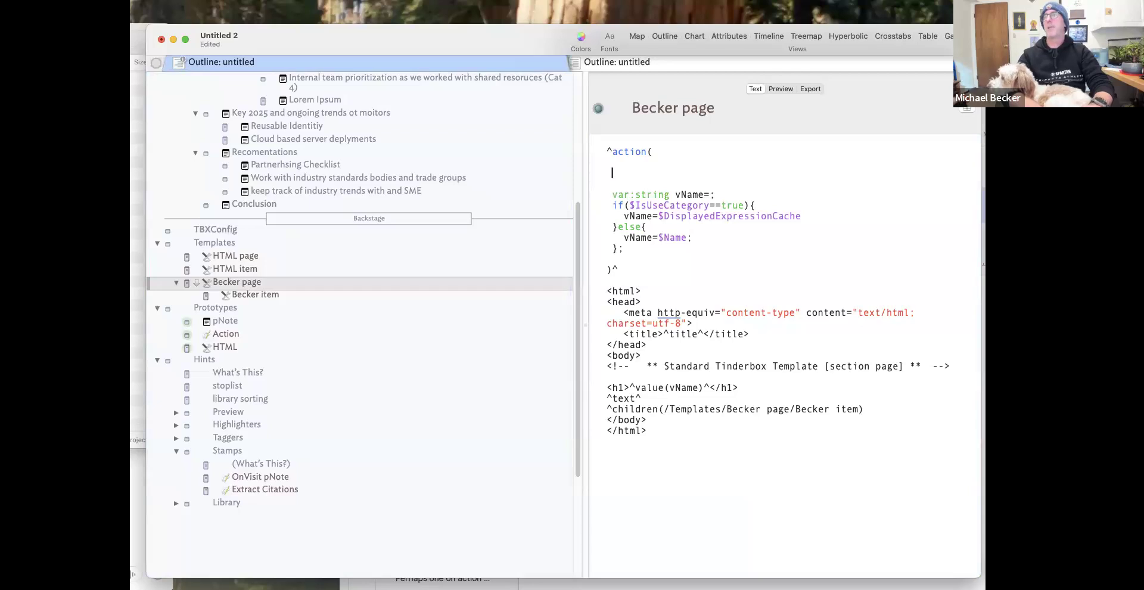
type("Remem")
key("BackSpace")
key("BackSpace")
key("BackSpace")
key("BackSpace")
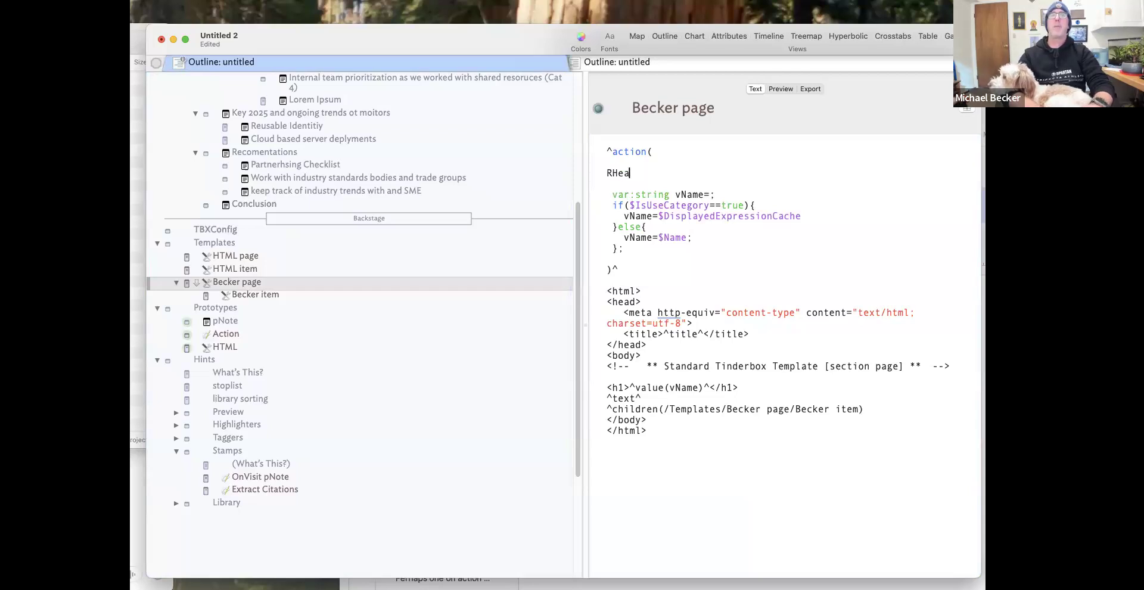
key("BackSpace")
type("$Nam")
key("BackSpace")
key("BackSpace")
key("BackSpace")
type("heade")
key("BackSpace")
key("BackSpace")
key("BackSpace")
key("BackSpace")
key("BackSpace")
type("HeadingDept")
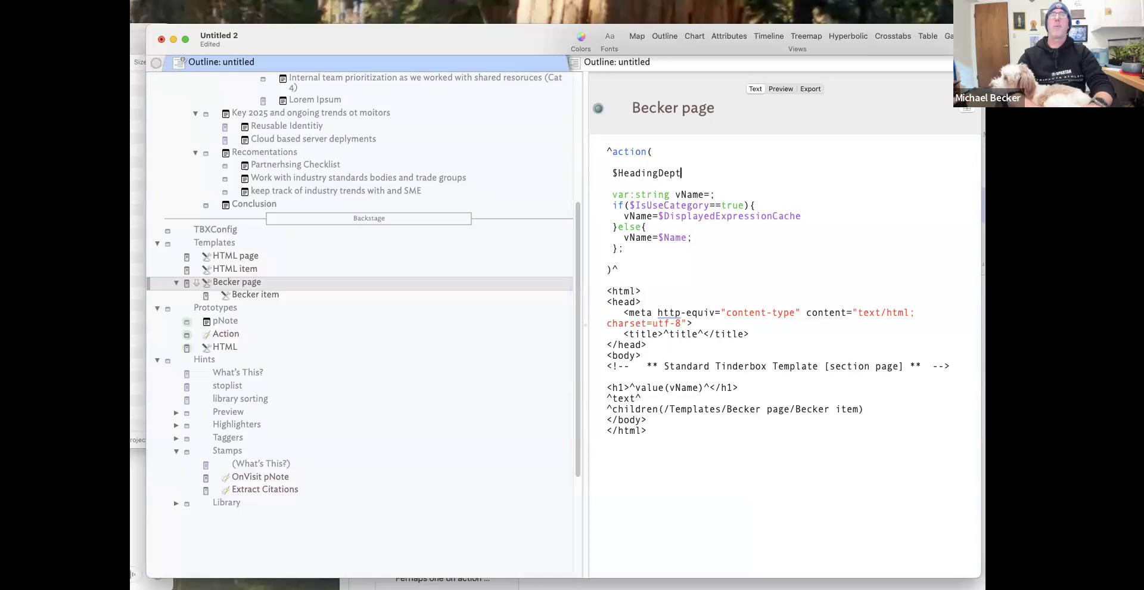
key("BackSpace")
key("BackSpace")
type("pth==")
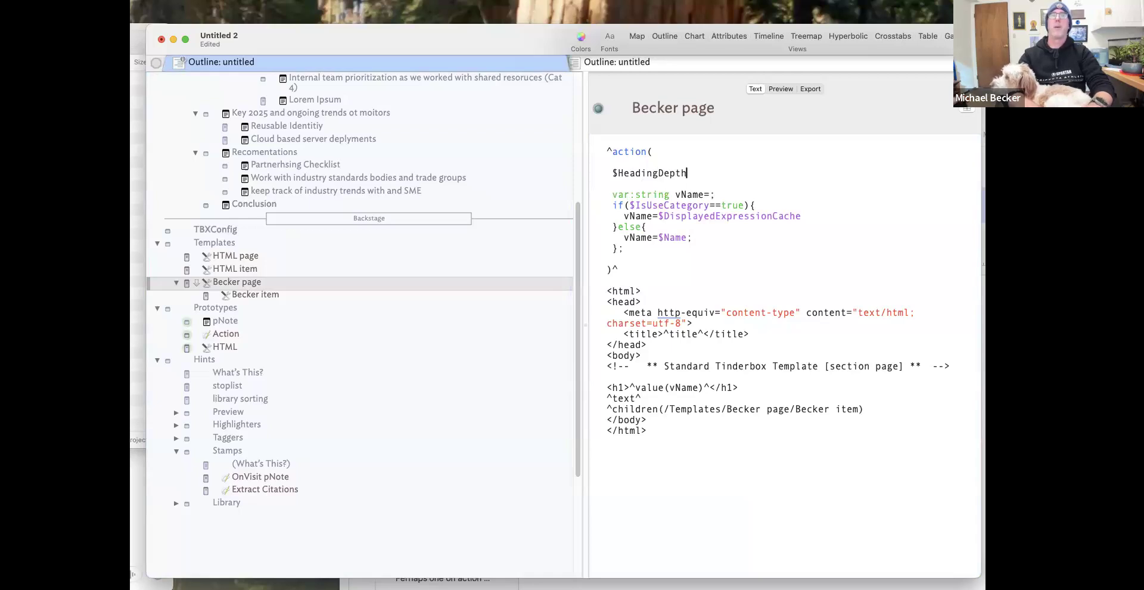
key("BackSpace")
type("0;")
key("Return")
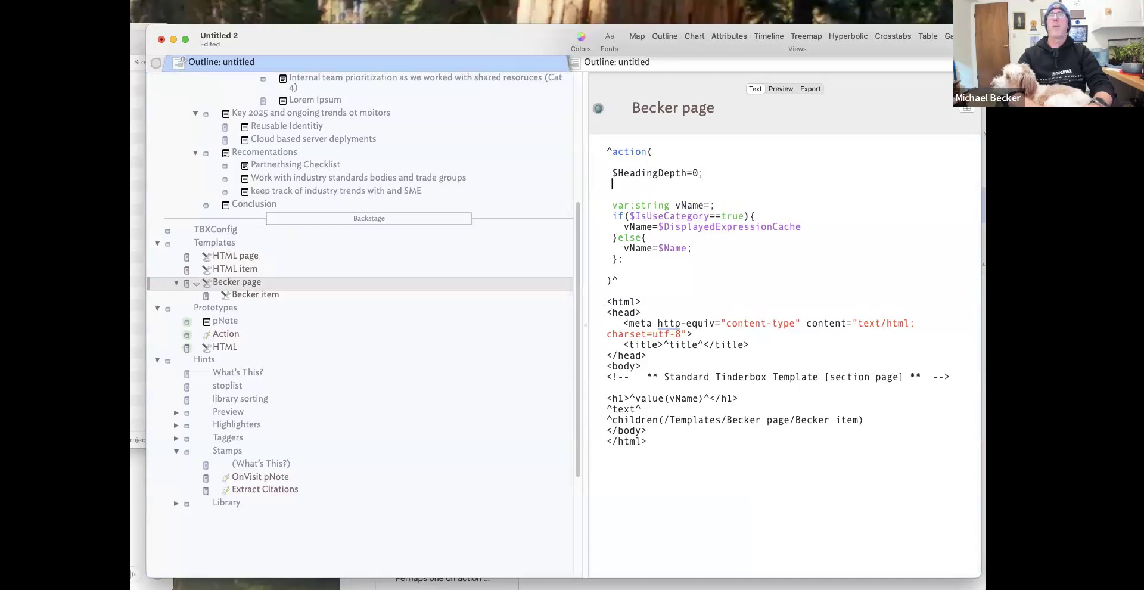
Add $OutlineCount("TBXConfig")=0; as the next line of the action.
type("$Ou")
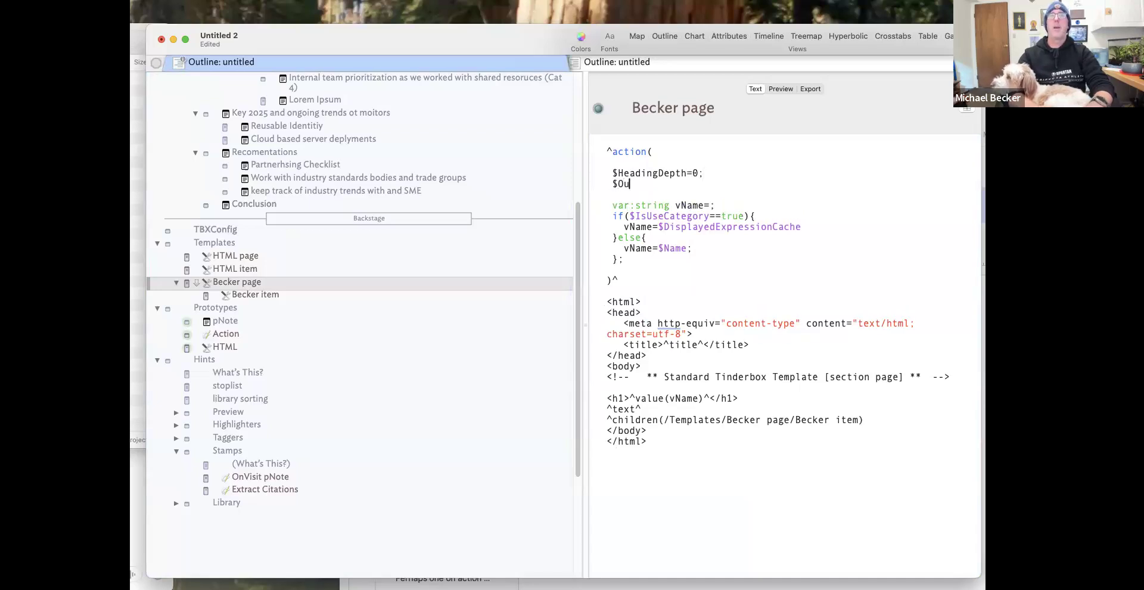
type("tlineC")
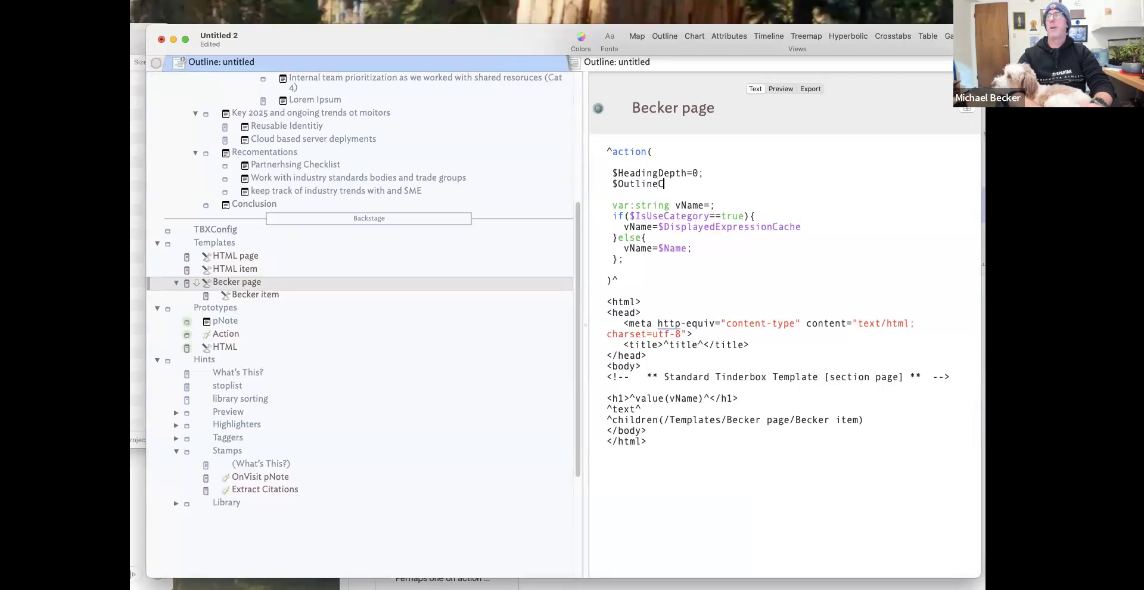
type("ount)")
key("BackSpace")
type("(")
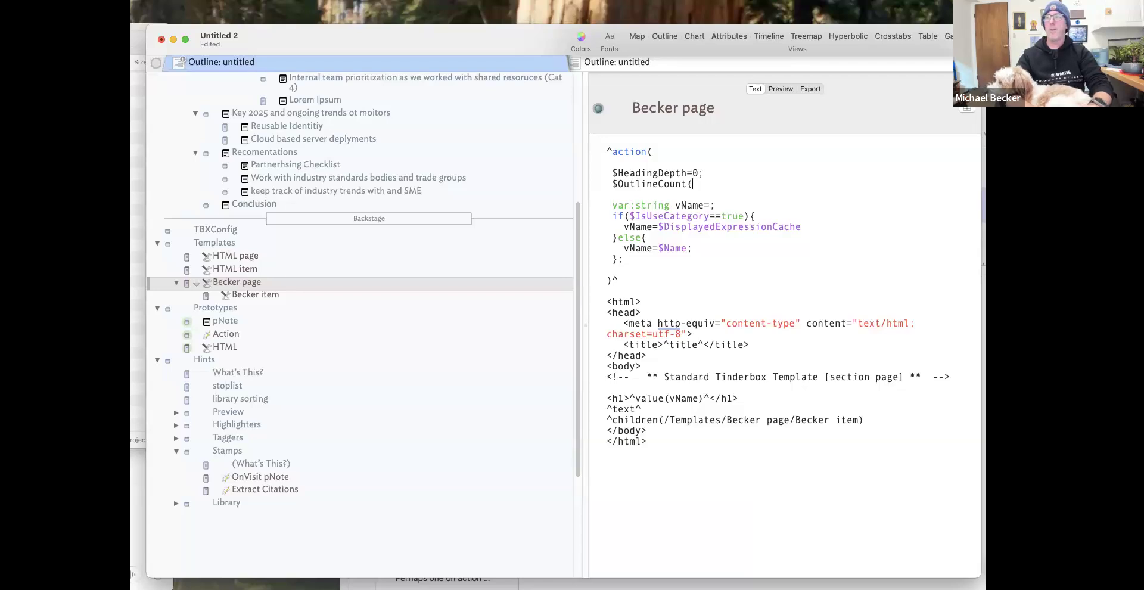
type("Tb")
key("BackSpace")
type("BXCpmfog")
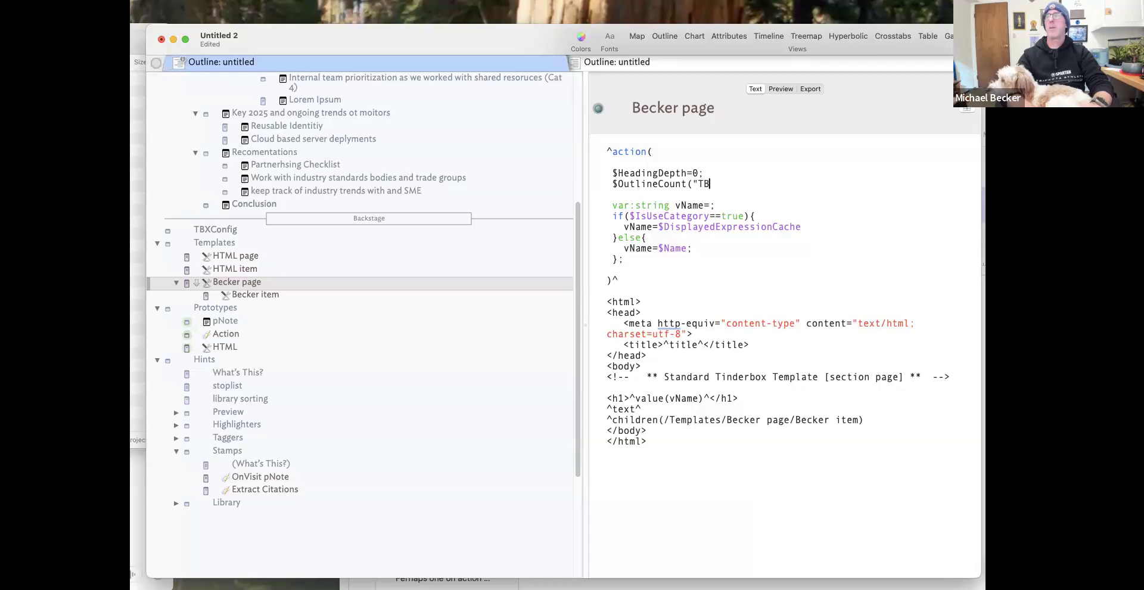
key("BackSpace")
key("BackSpace")
key("BackSpace")
key("BackSpace")
key("BackSpace")
key("BackSpace")
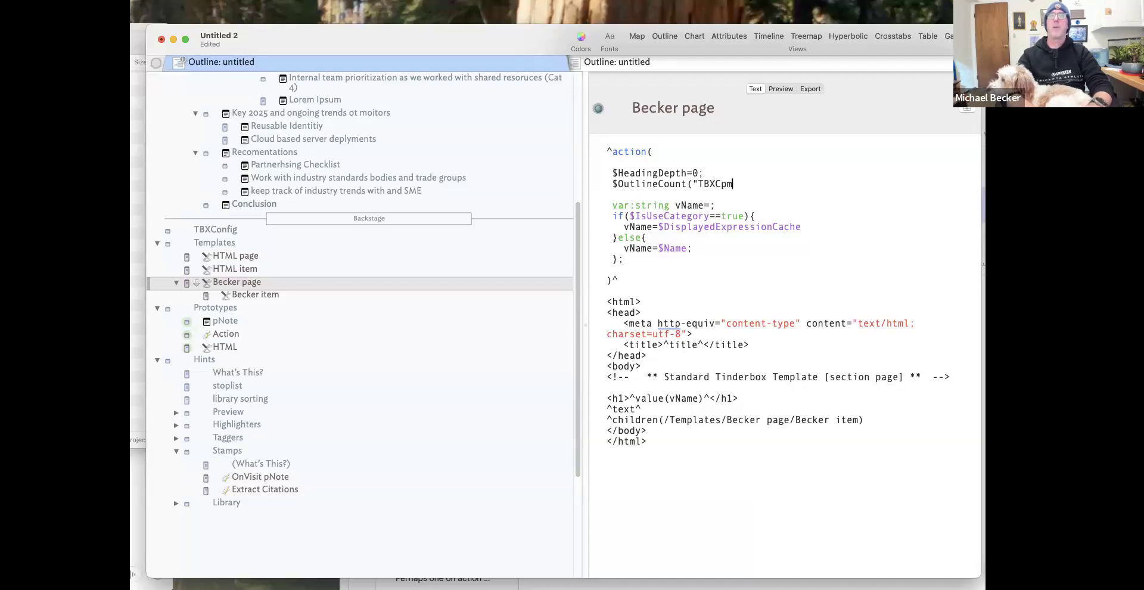
type("Config\")=")
key("BackSpace")
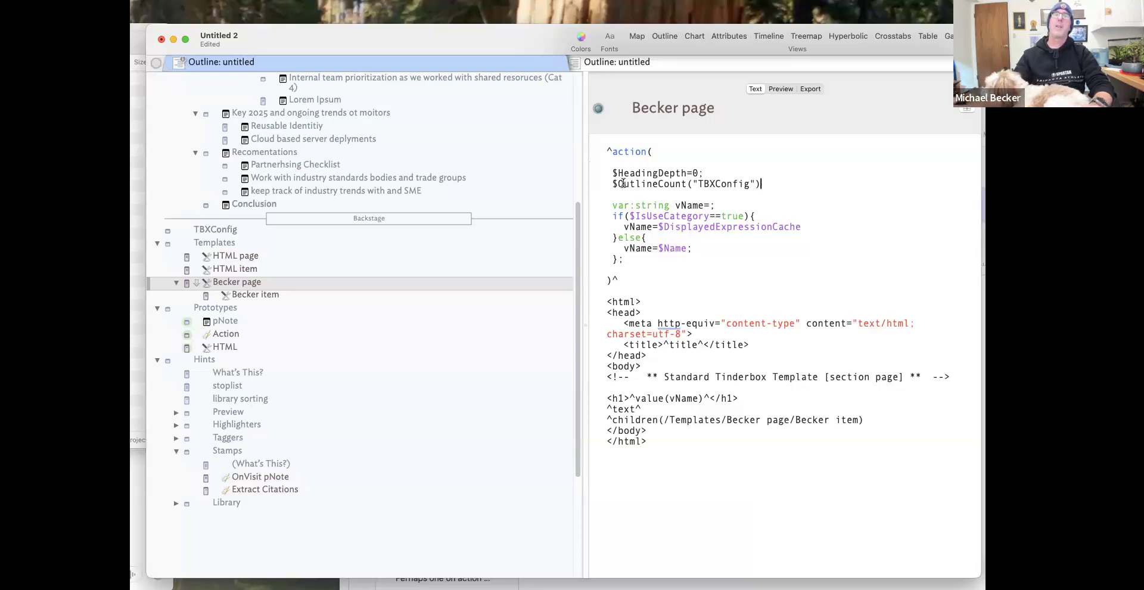
left_click_drag(614, 182, 747, 183)
left_click(769, 181)
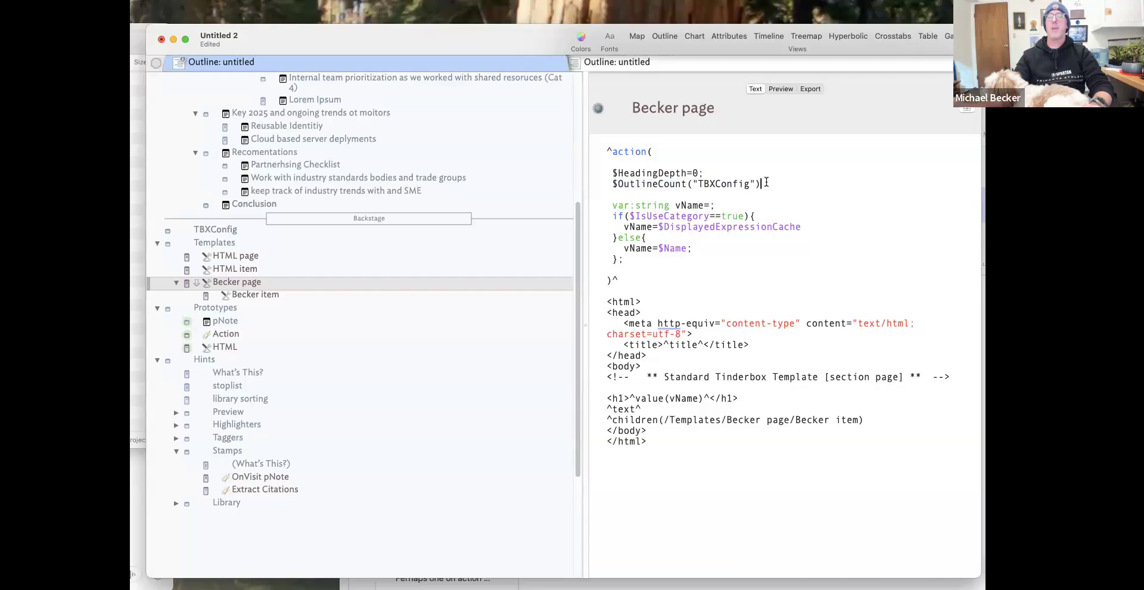
type("=0;")
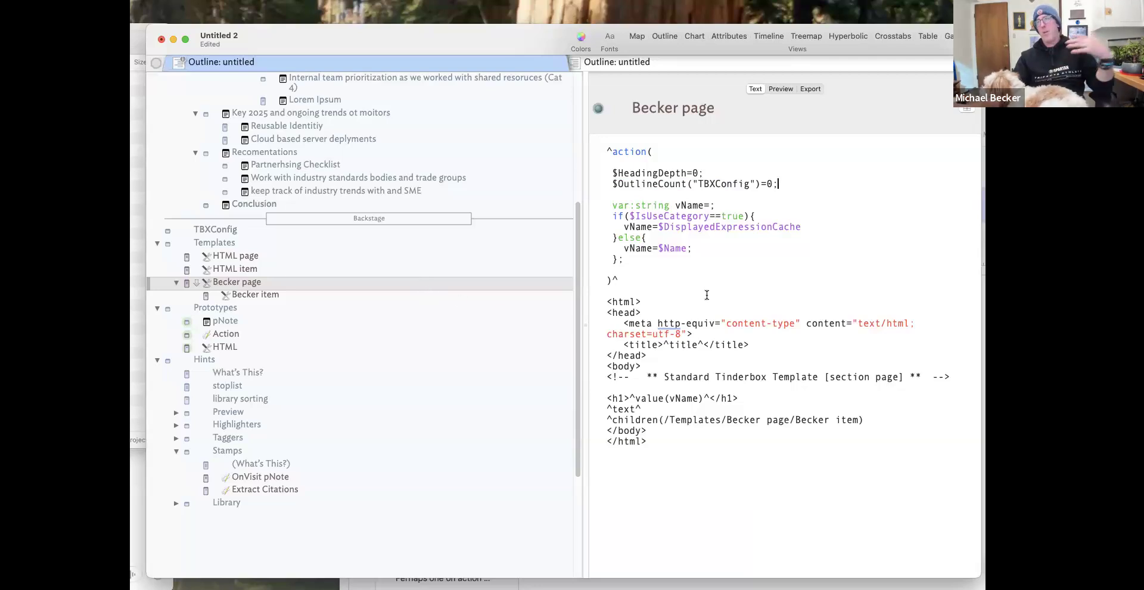
scroll(248, 88, "up", 10)
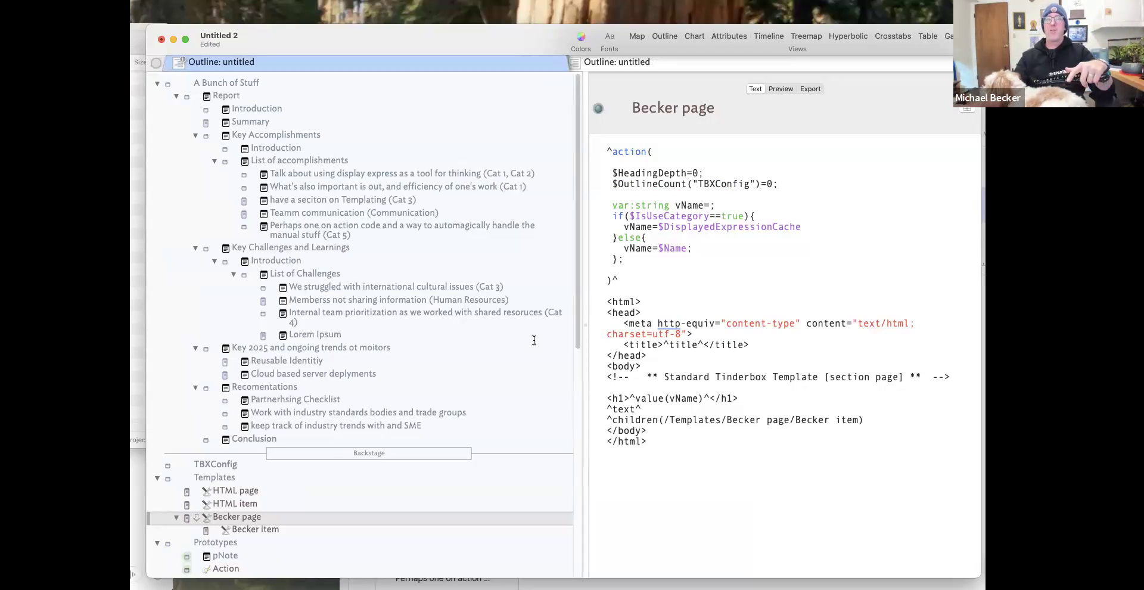
left_click(332, 96)
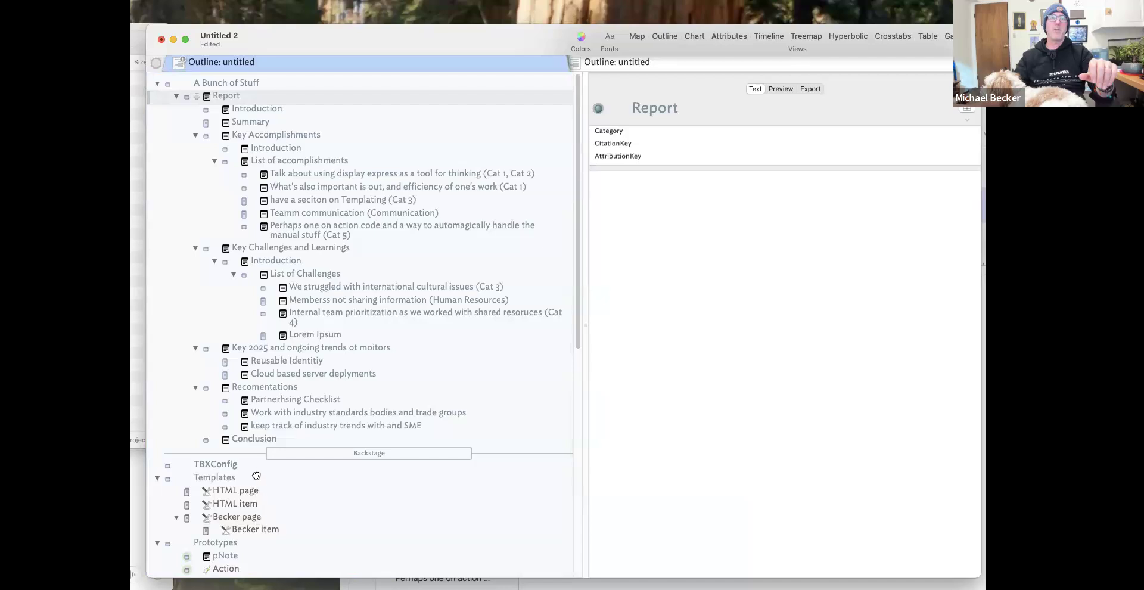
Temporarily change the Becker page OutlineCount reset value from 0 to 2.
left_click(255, 527)
left_click(237, 517)
double_click(769, 182)
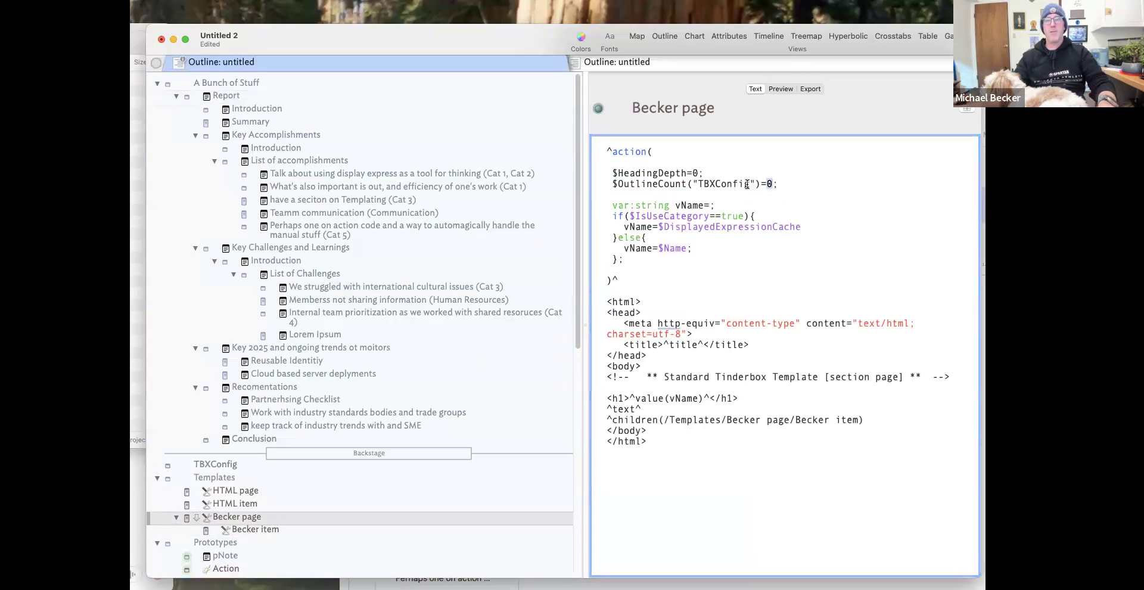
type("2")
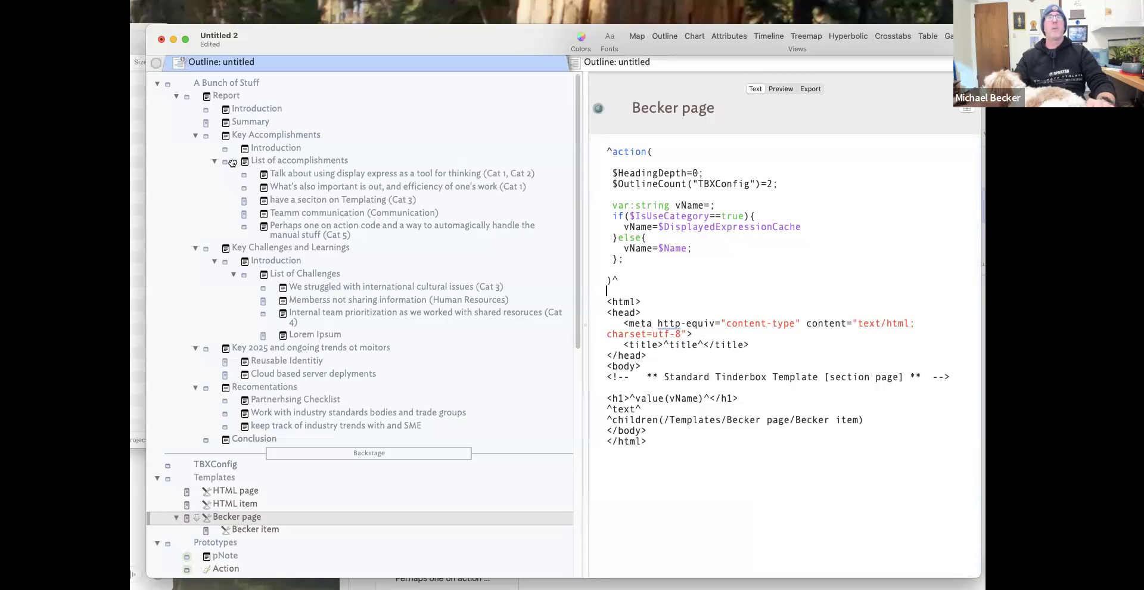
Preview the Report export and check that TBXConfig's OutlineCount now reads 2.
left_click(262, 99)
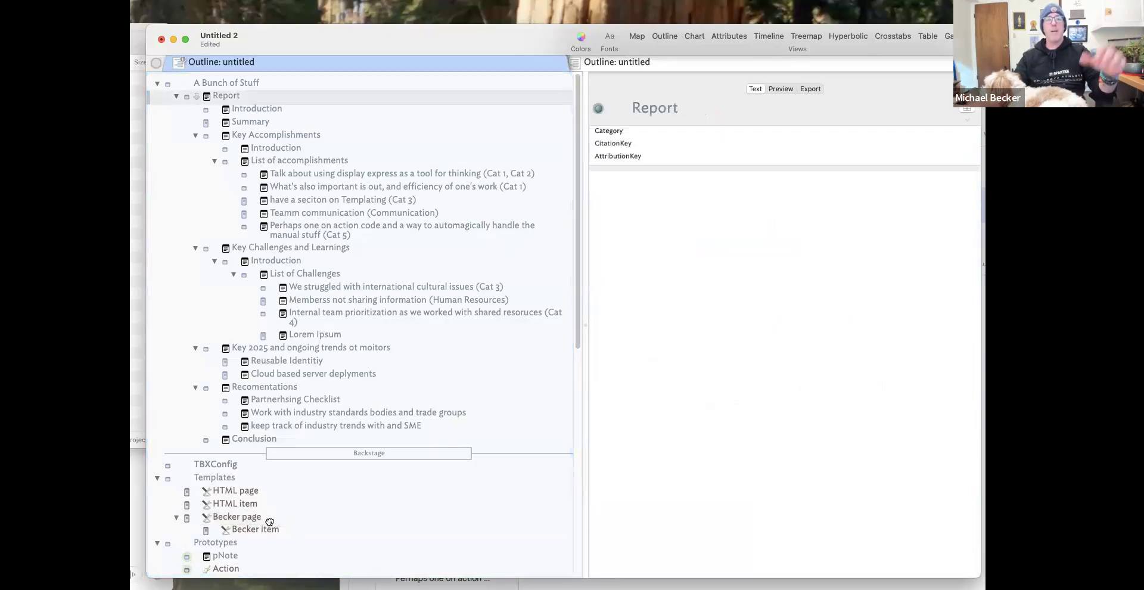
key("super+1")
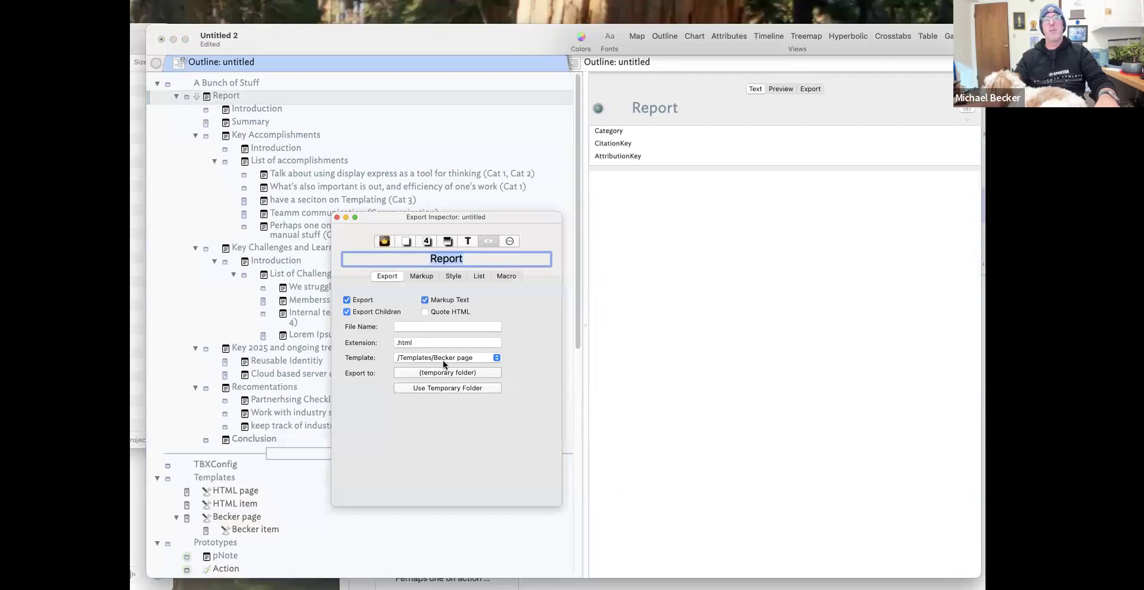
left_click(338, 218)
left_click(782, 90)
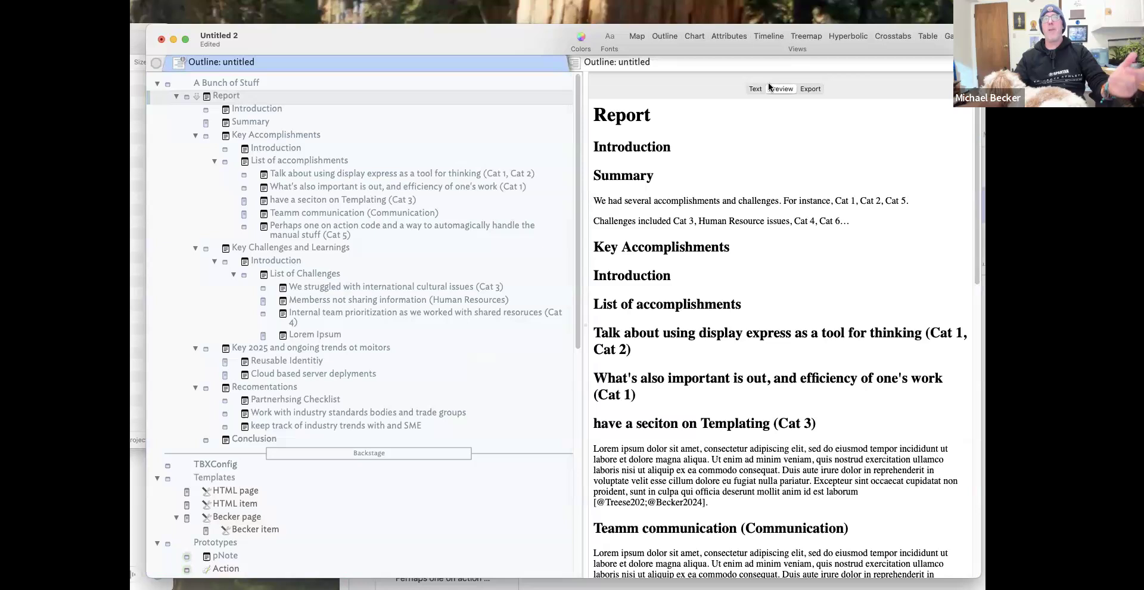
left_click(756, 90)
left_click(277, 466)
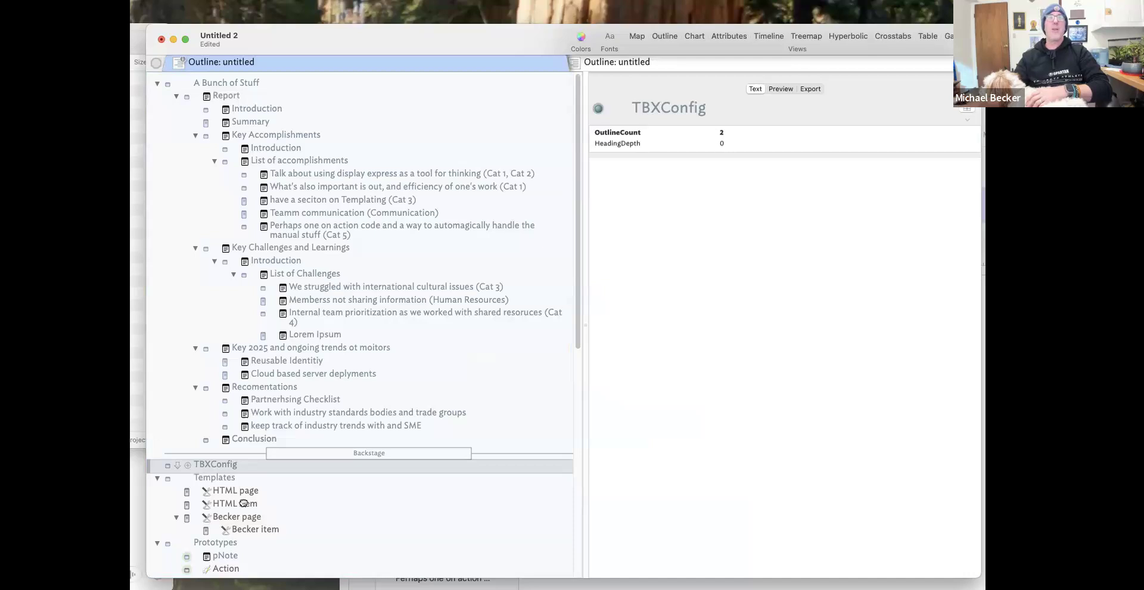
Restore the Becker page OutlineCount reset value to 0.
left_click(254, 528)
left_click(250, 517)
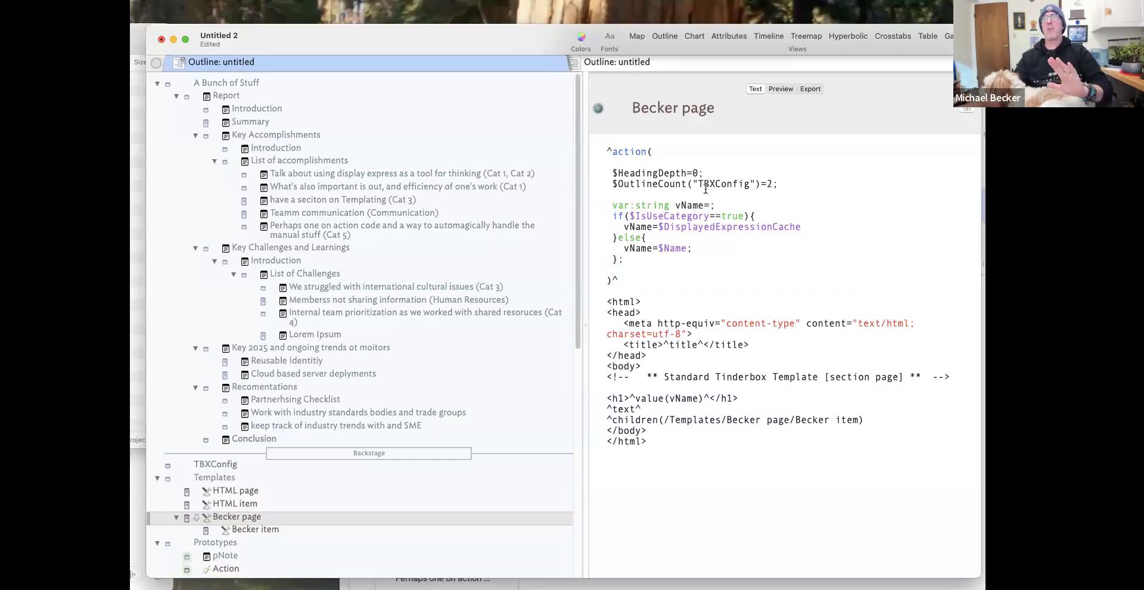
left_click(769, 184)
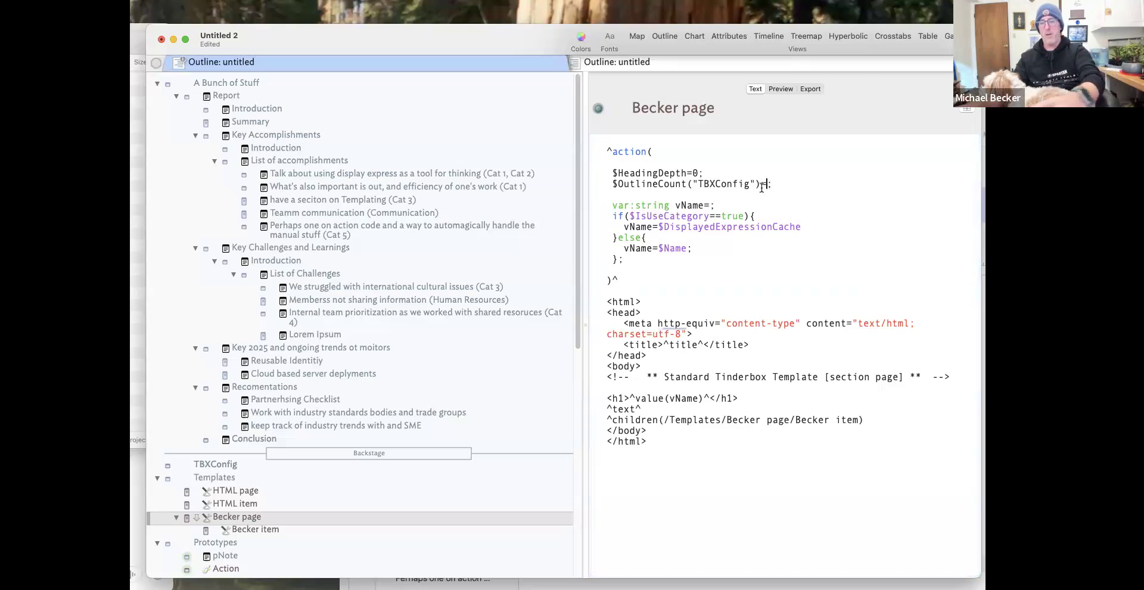
type("0")
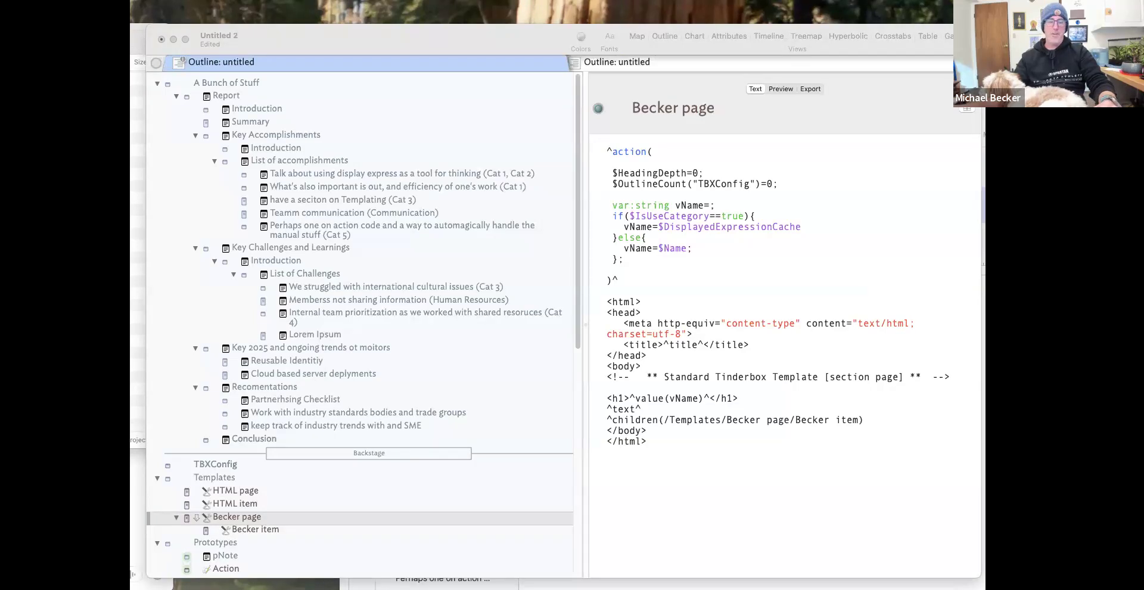
left_click(274, 531)
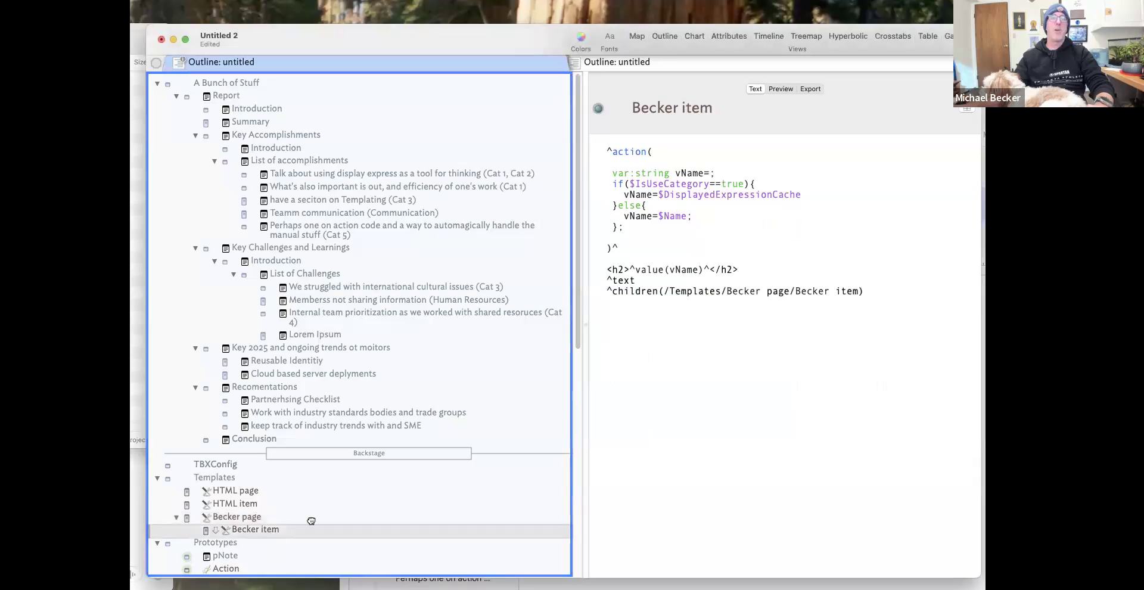
Insert $HeadingDepht=($HeadingDepth(parent)+1)+HeadingOffset; as the first line of the Becker item action.
left_click(698, 158)
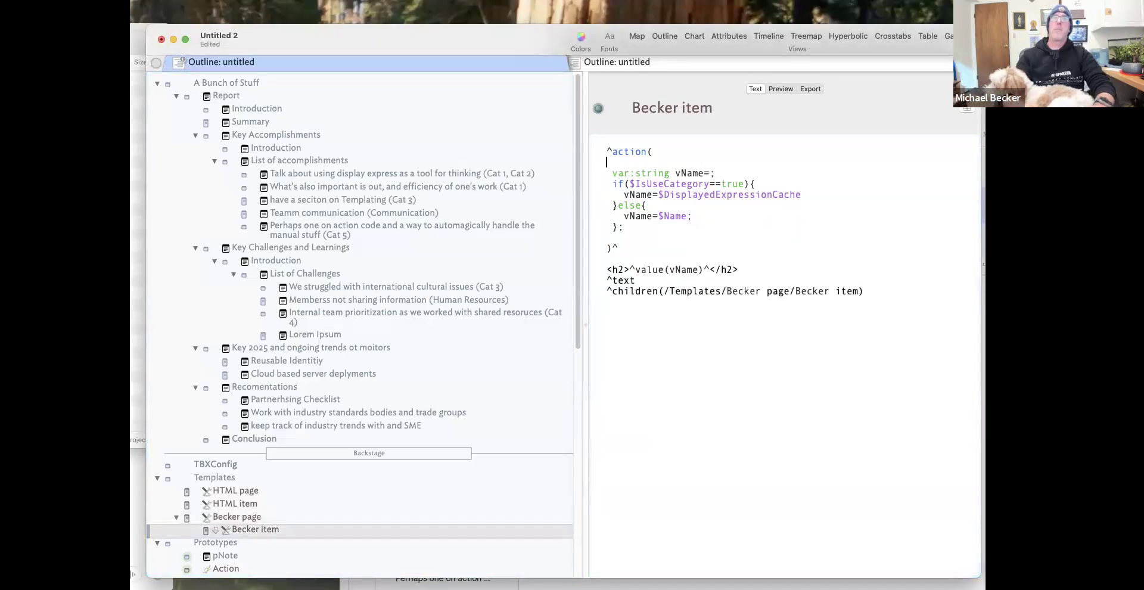
key("Return")
key("Return")
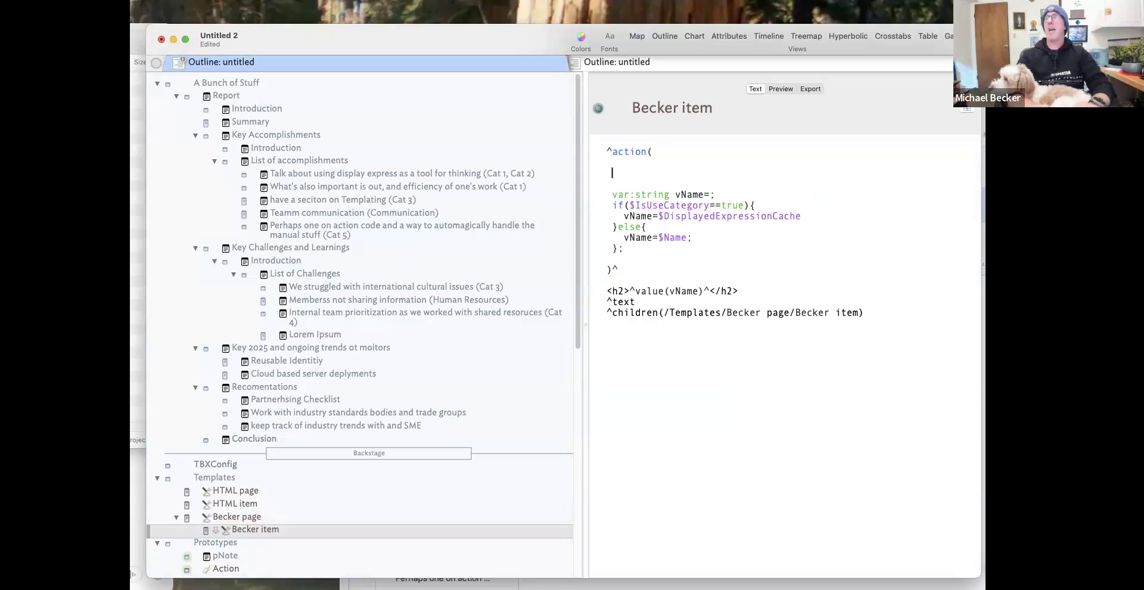
type("$")
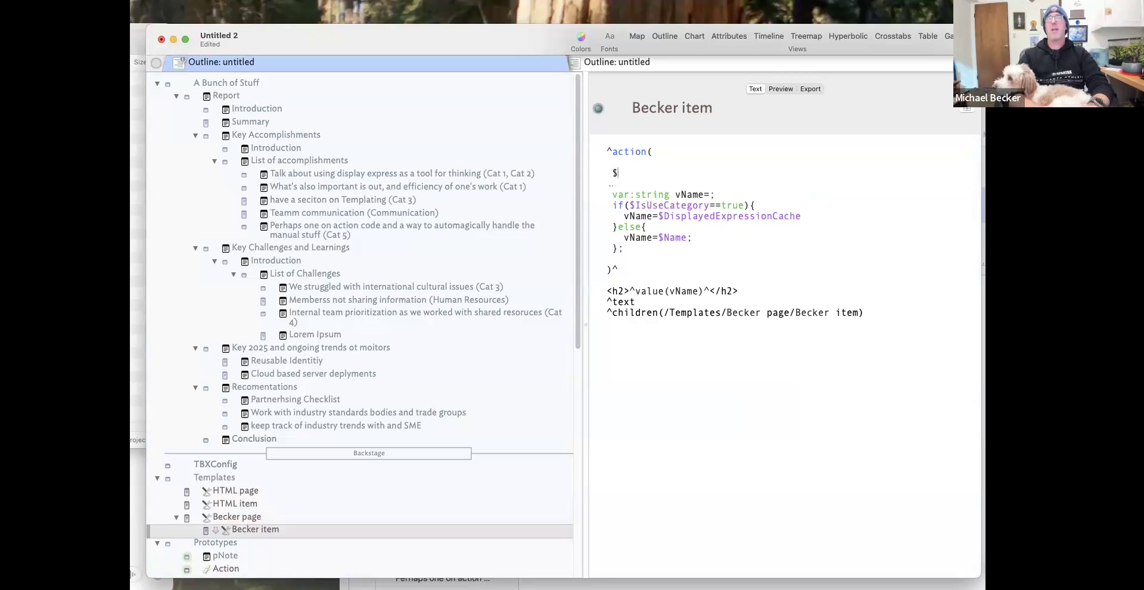
type("Head")
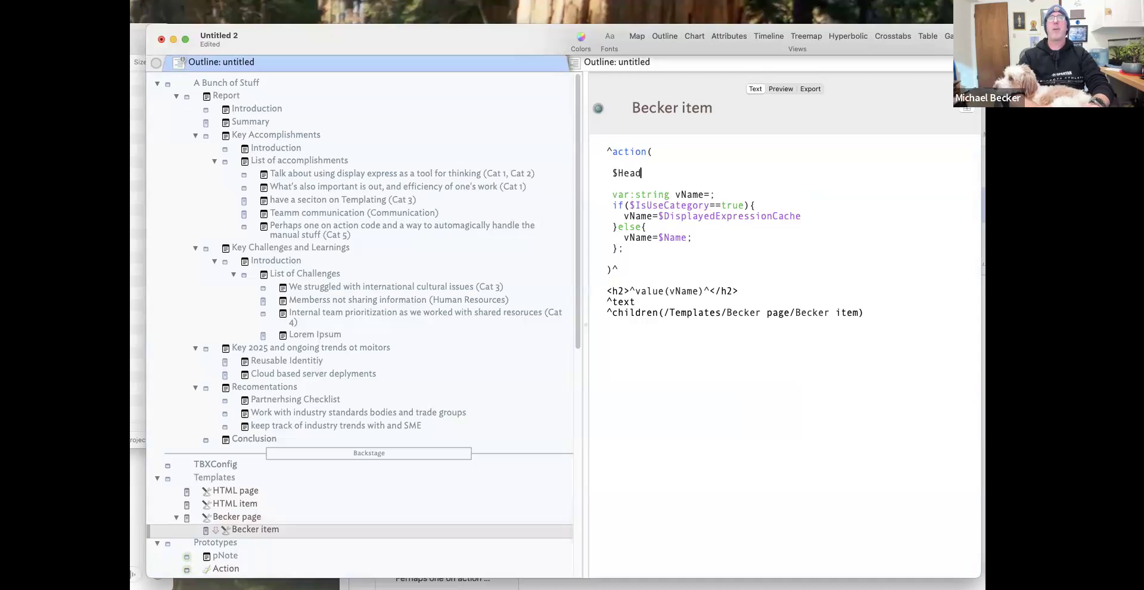
type("ingDepht=")
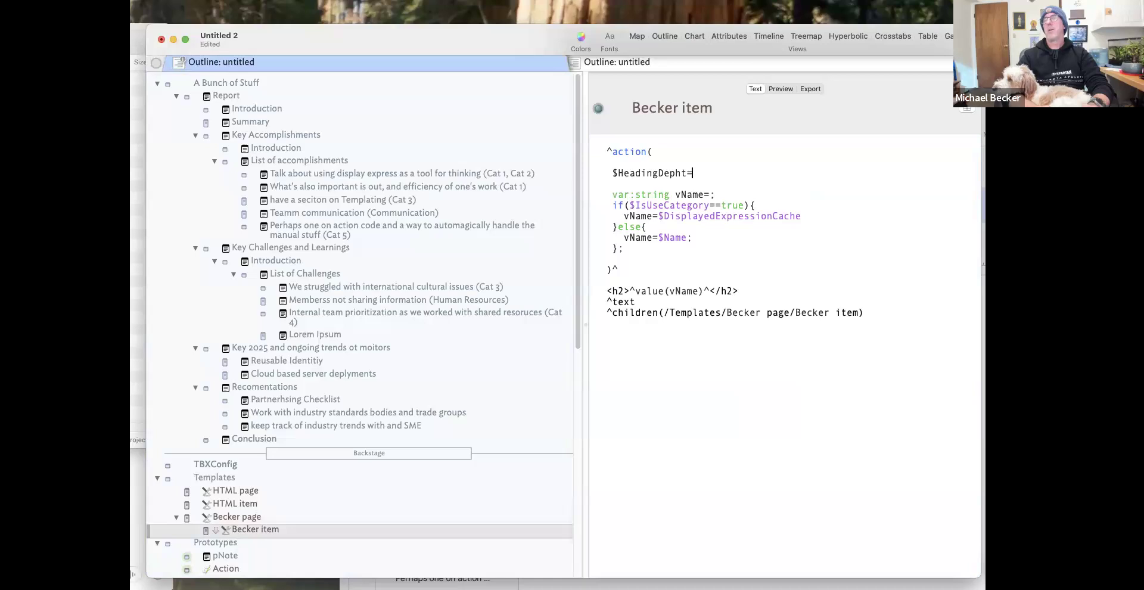
type("9R")
key("BackSpace")
key("BackSpace")
type("($headk")
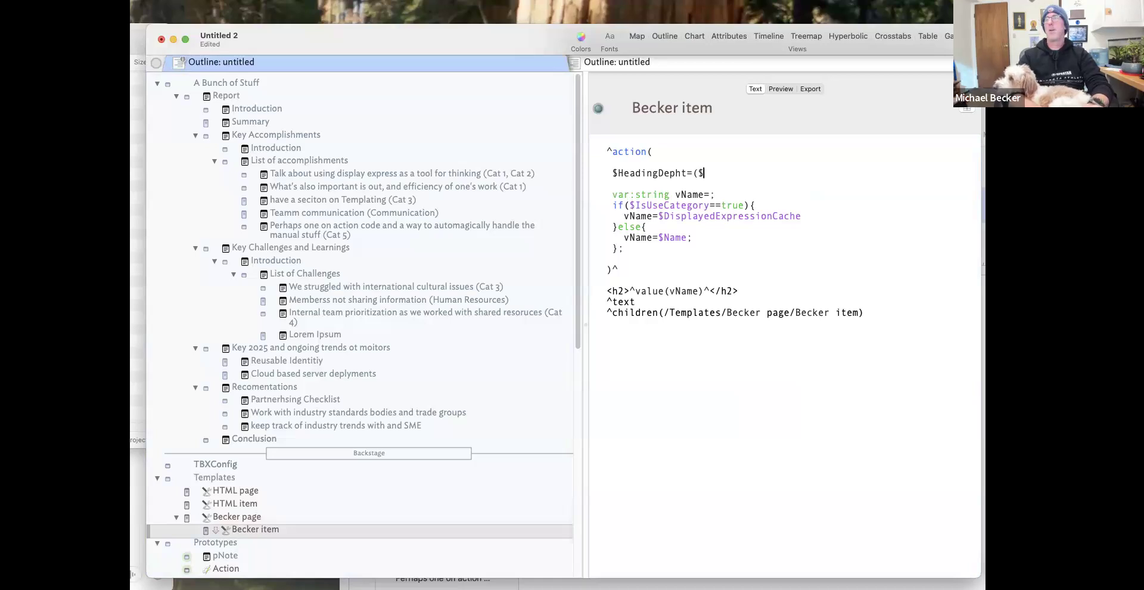
key("BackSpace")
key("BackSpace")
key("BackSpace")
key("BackSpace")
key("BackSpace")
type("HeadingDepth(par")
key("BackSpace")
type("a")
key("BackSpace")
key("BackSpace")
type("aer")
key("BackSpace")
key("BackSpace")
key("BackSpace")
type("arent)+")
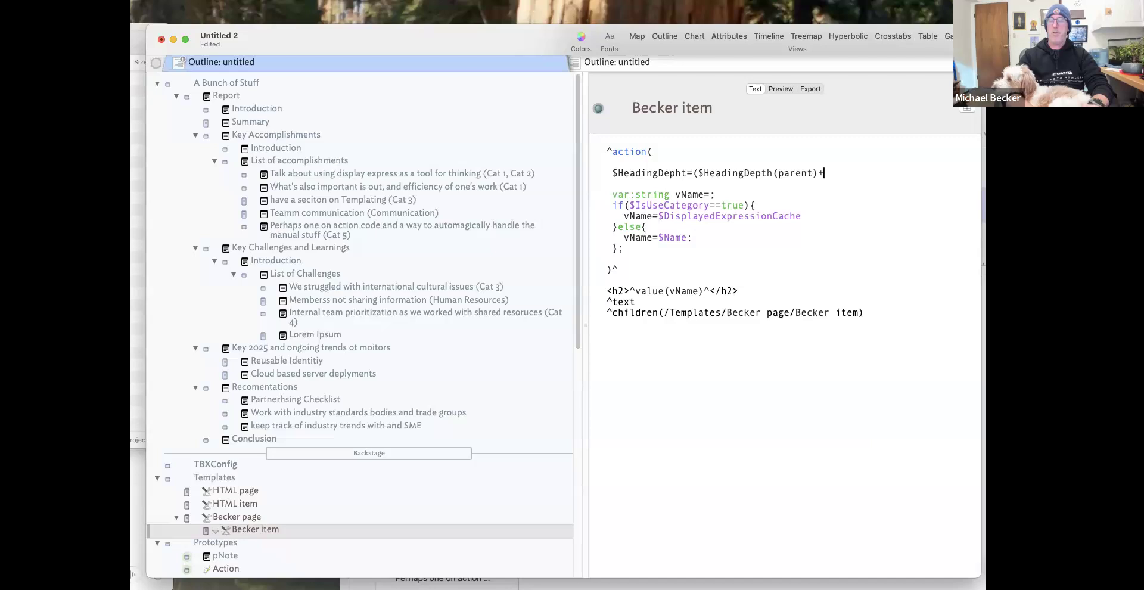
type("1")
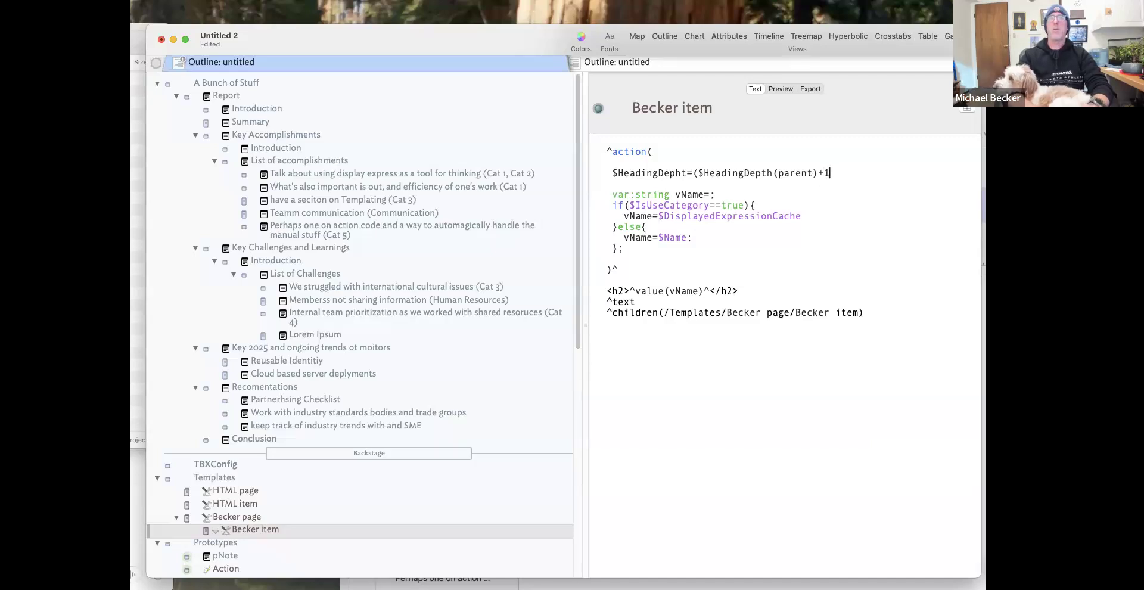
type(")")
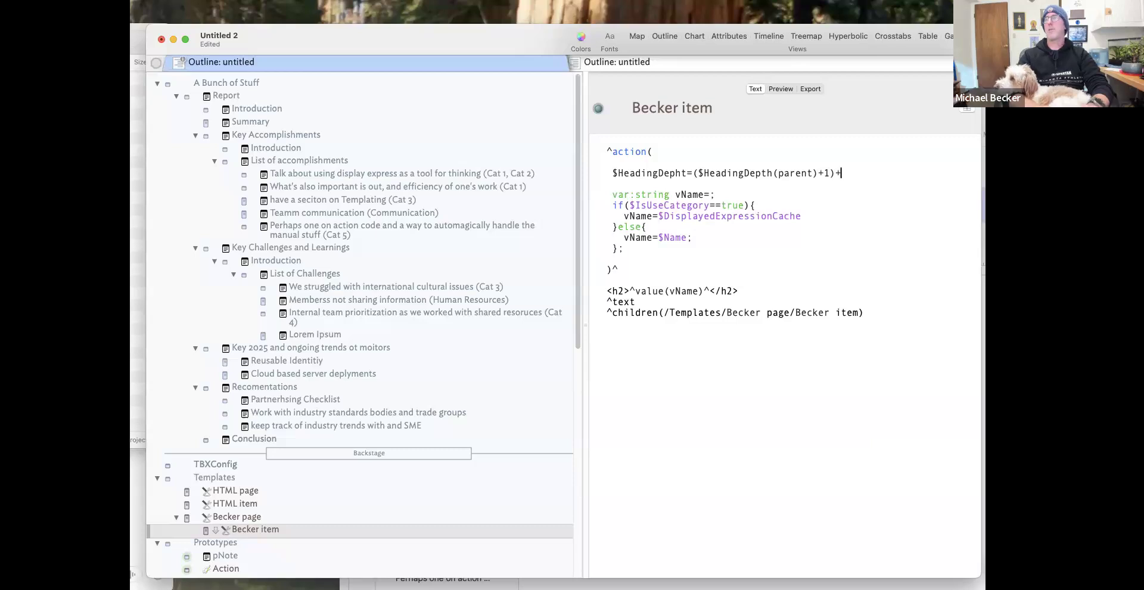
type("+Head")
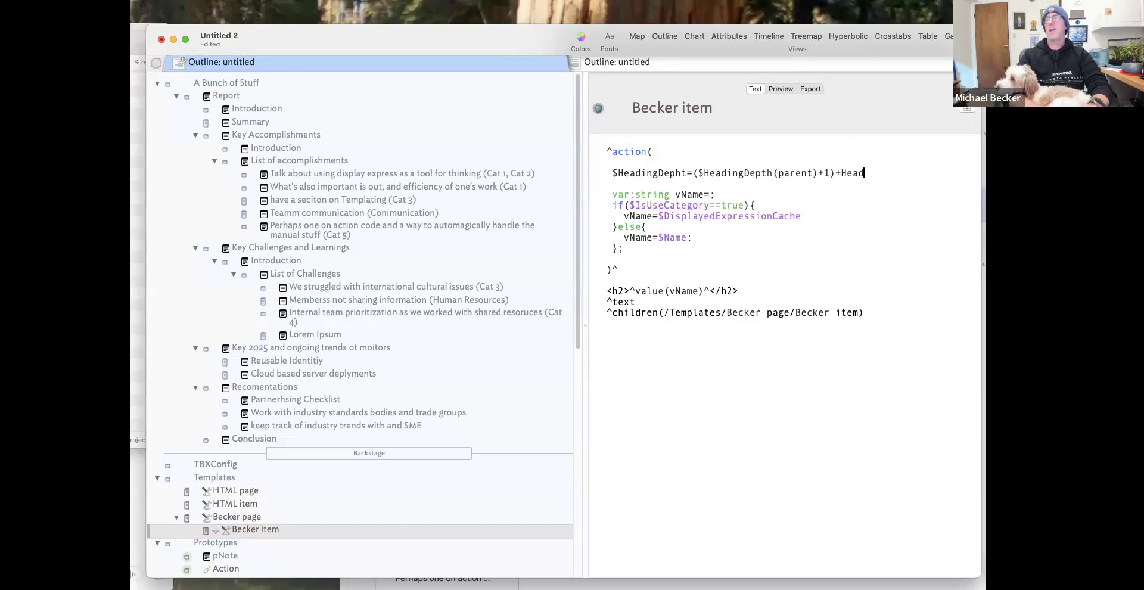
type("ingOffset;")
scroll(247, 491, "down", 5)
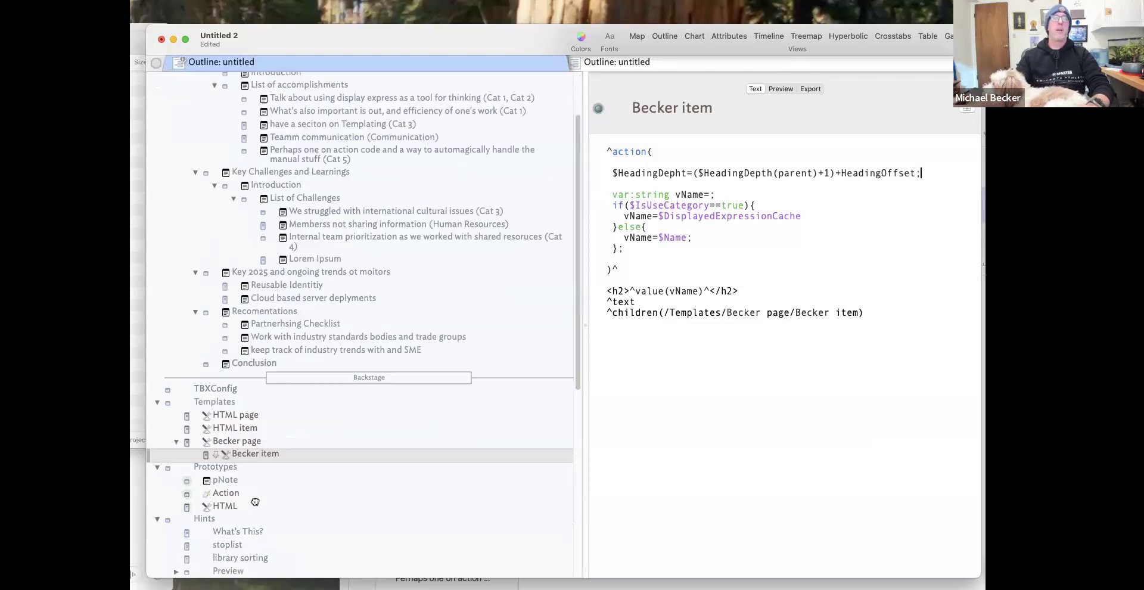
Add HeadingDepth as a key attribute of the pNote prototype.
scroll(252, 513, "down", 3)
left_click(265, 388)
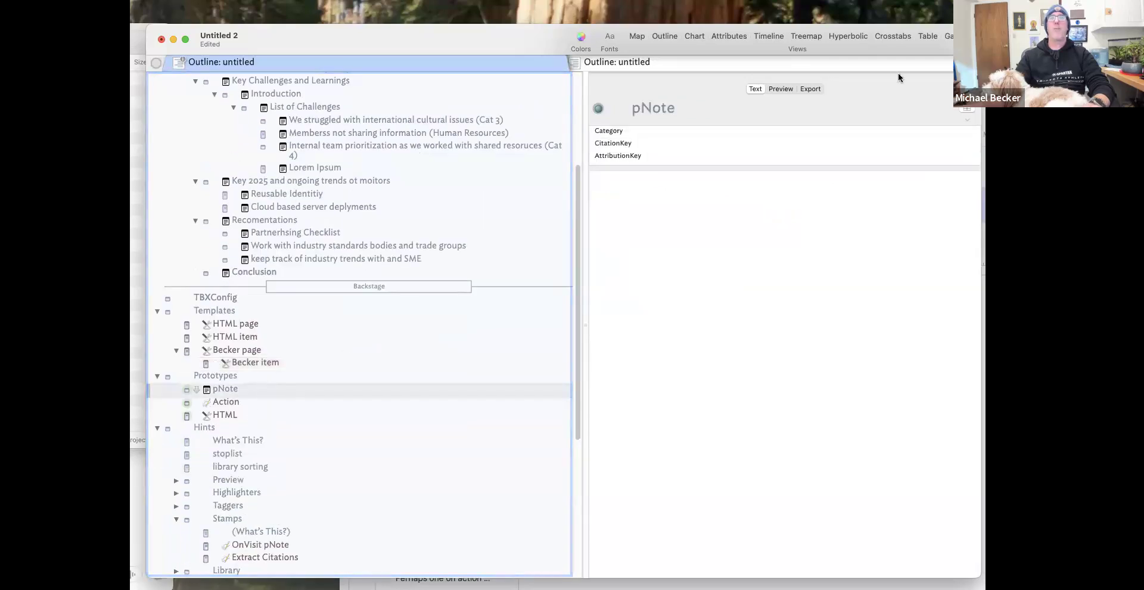
left_click(964, 109)
type("Heading")
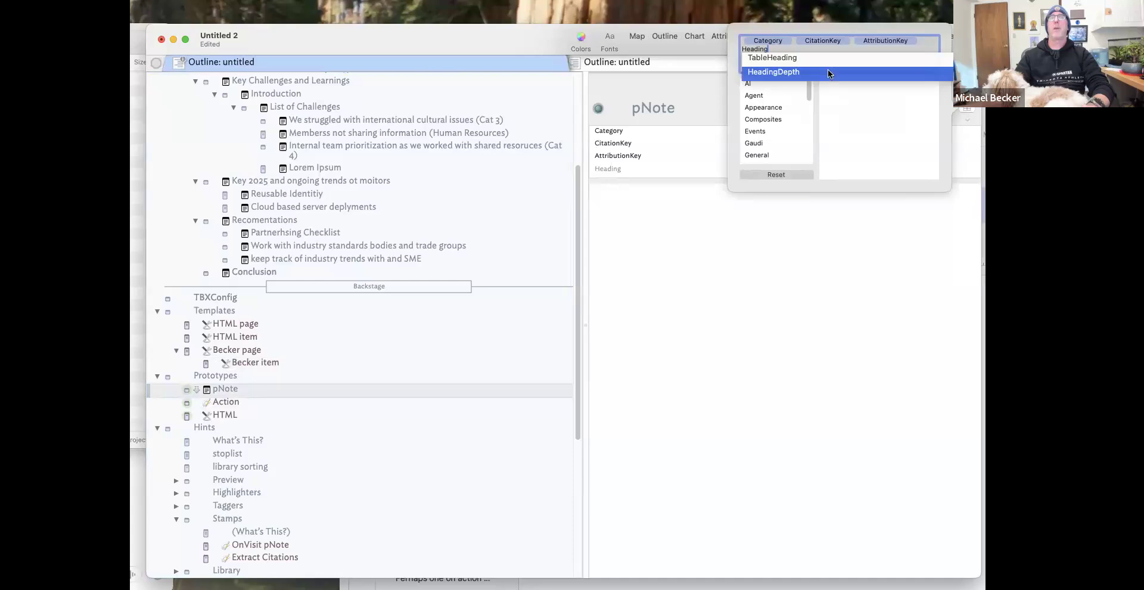
left_click(828, 71)
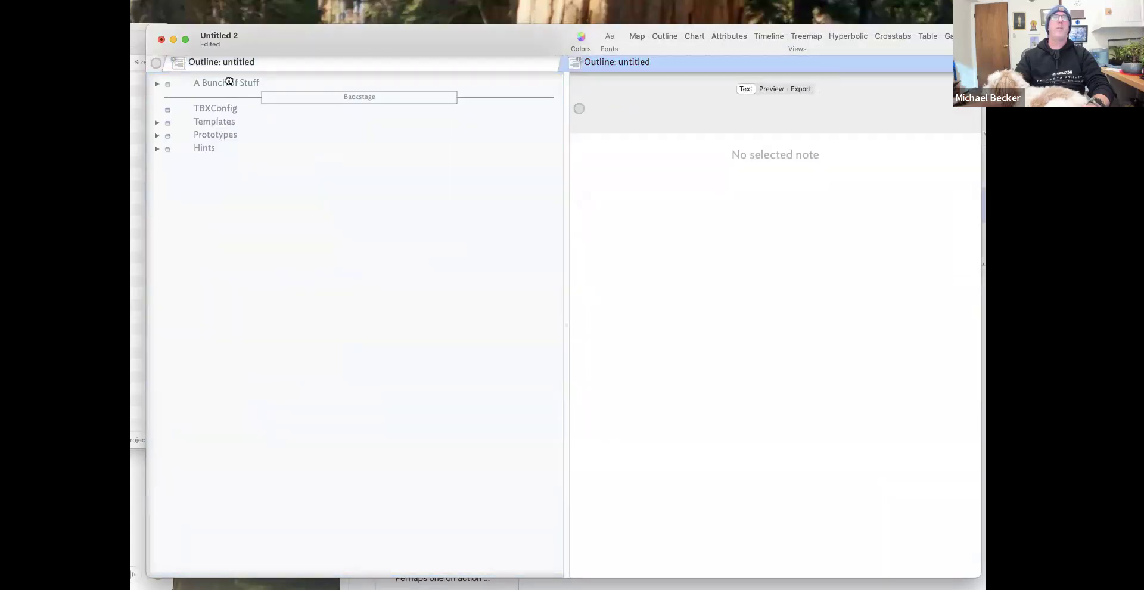
Add HeadingOffset as a second pNote key attribute with value 0.
left_click(157, 137)
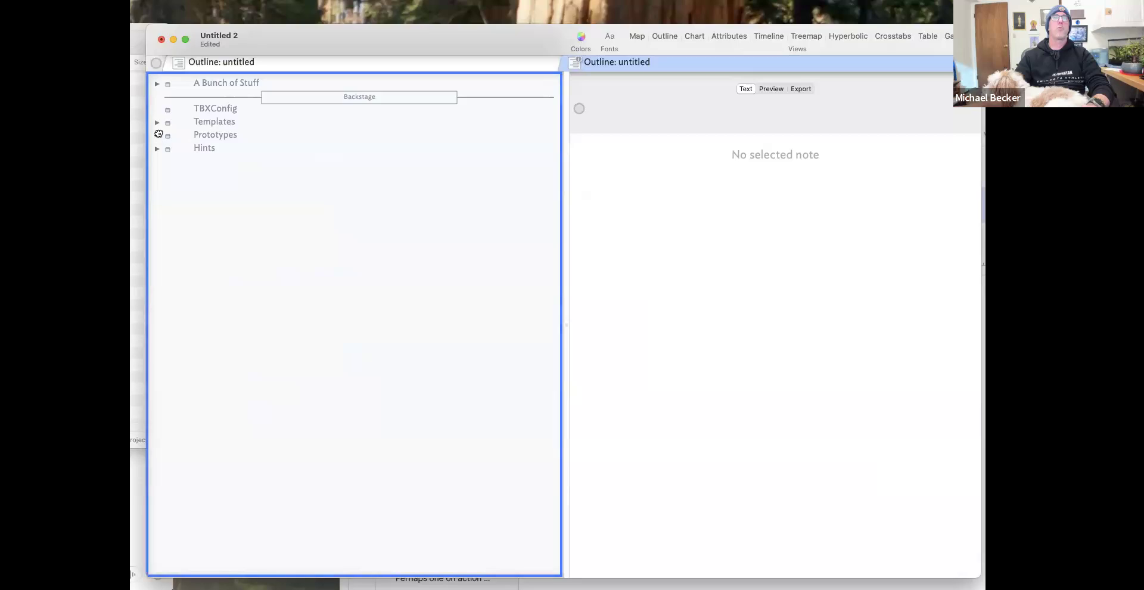
left_click(157, 123)
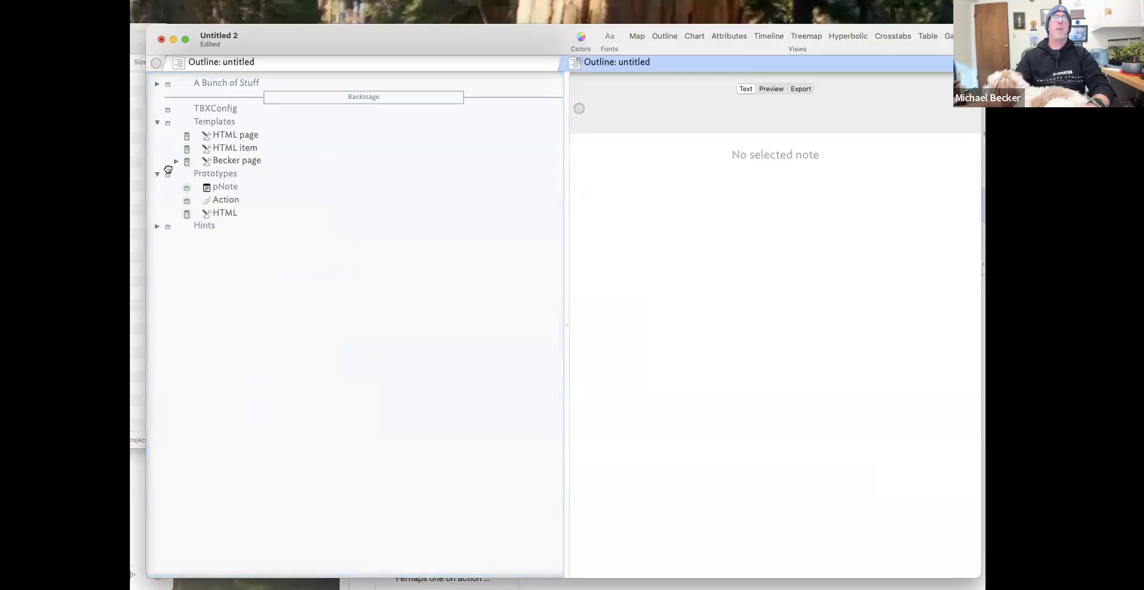
left_click(247, 188)
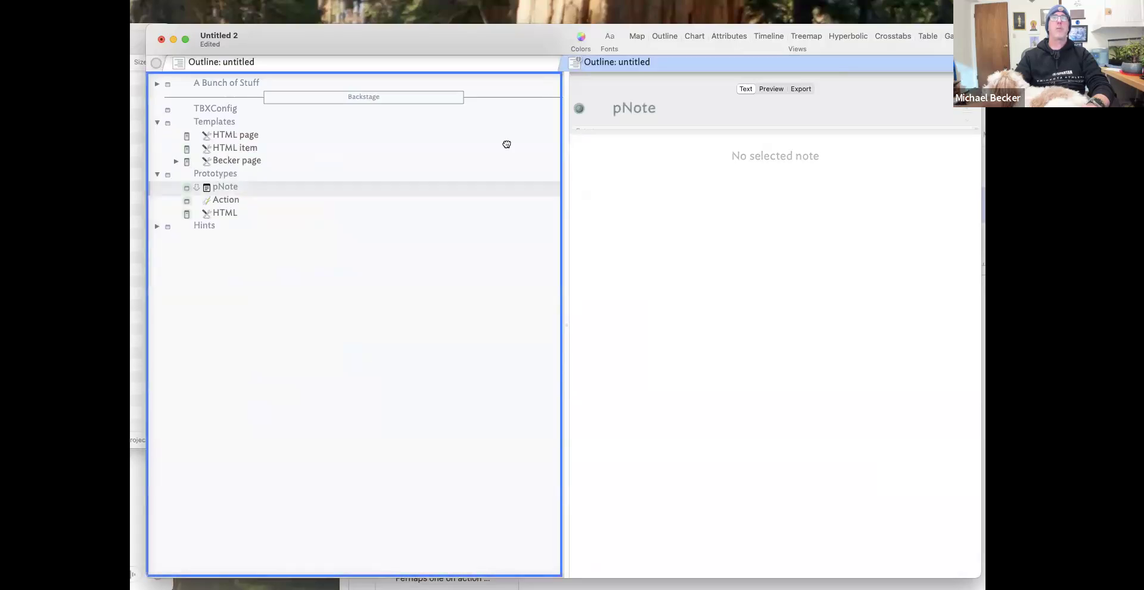
left_click(966, 110)
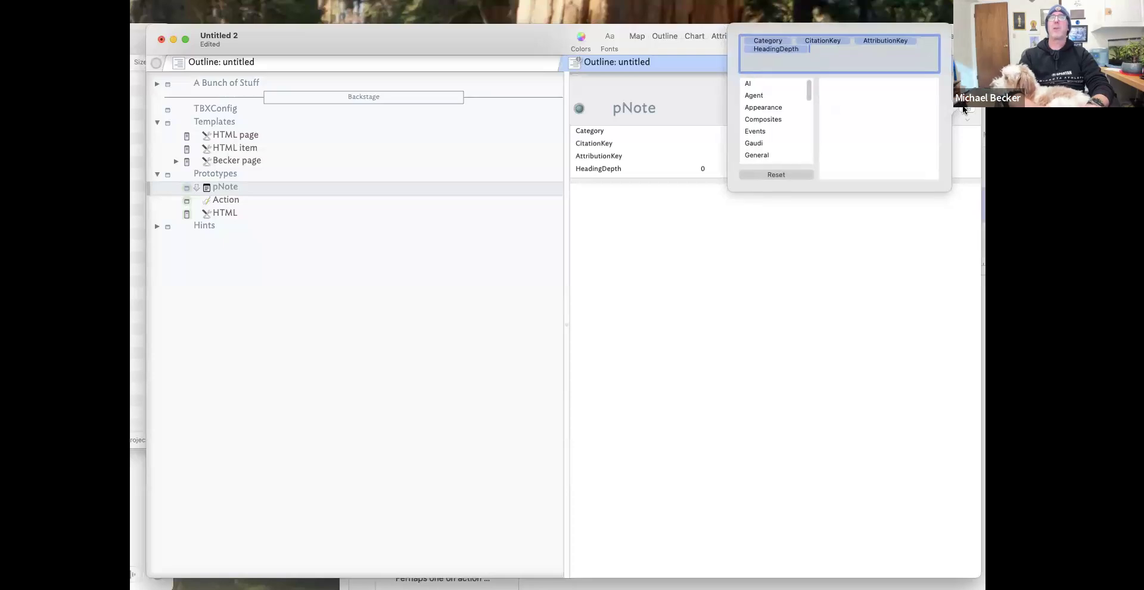
type("HeadingOffset")
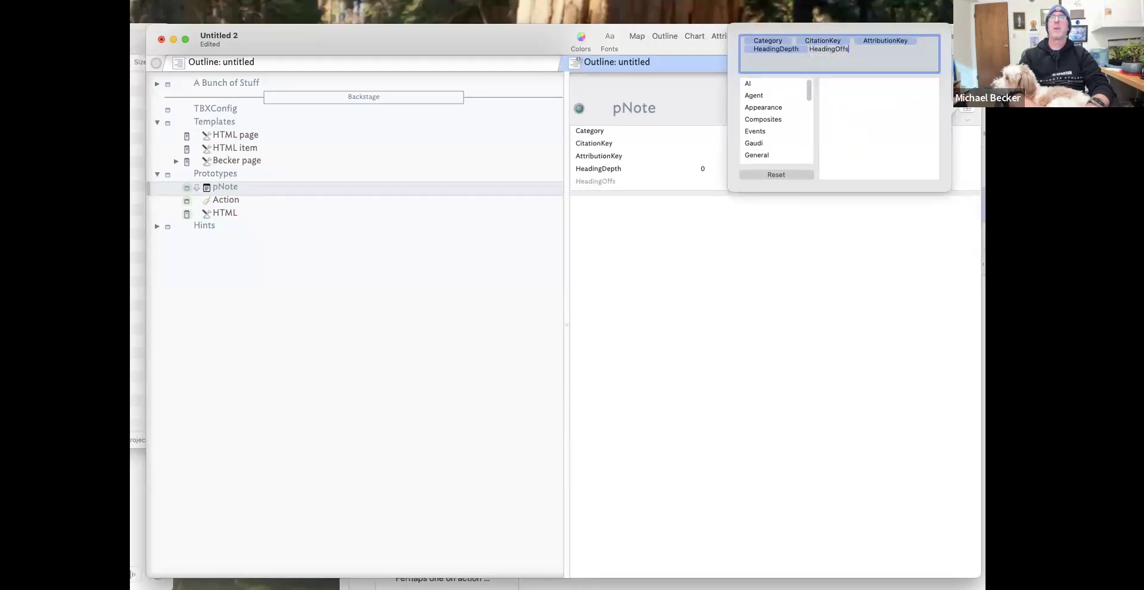
key("Return")
left_click(905, 300)
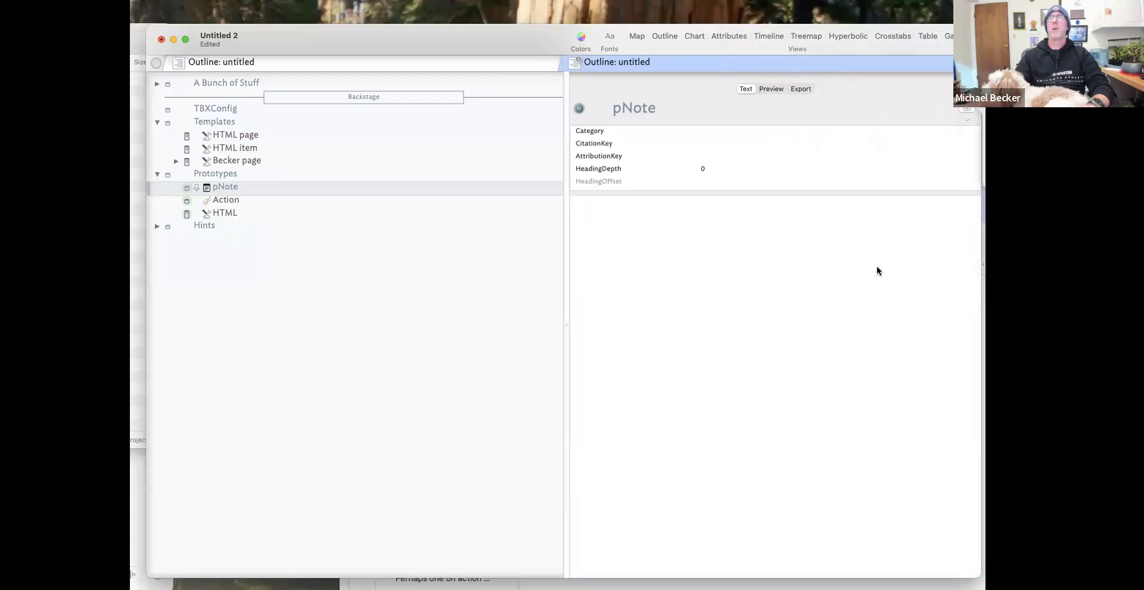
left_click(610, 217)
left_click(261, 183)
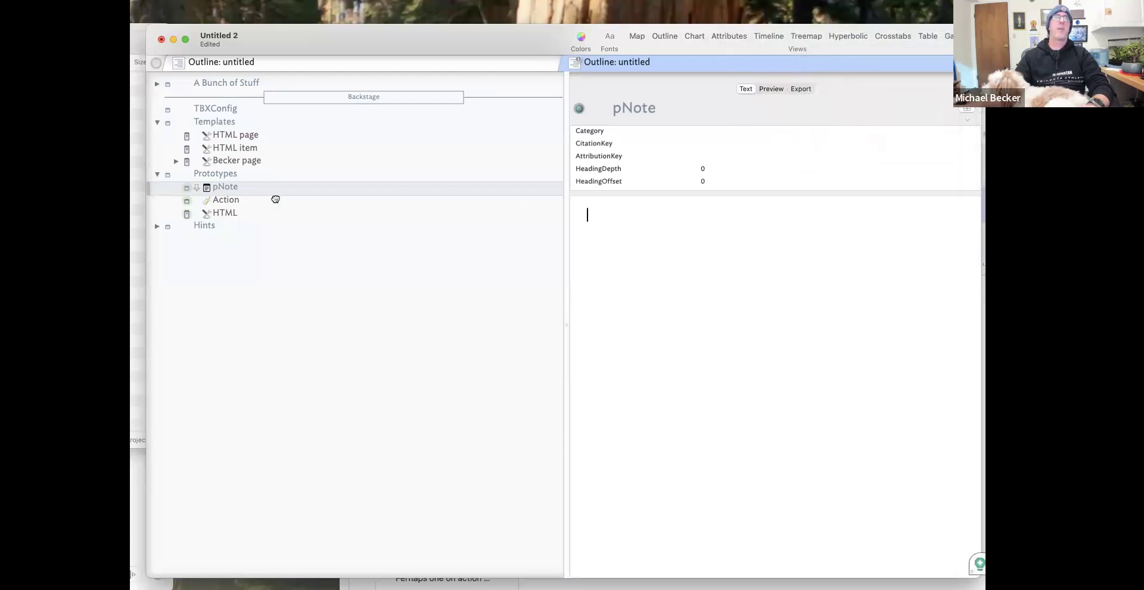
Expand A Bunch of Stuff and Report, then drill into the Becker page template.
left_click(158, 84)
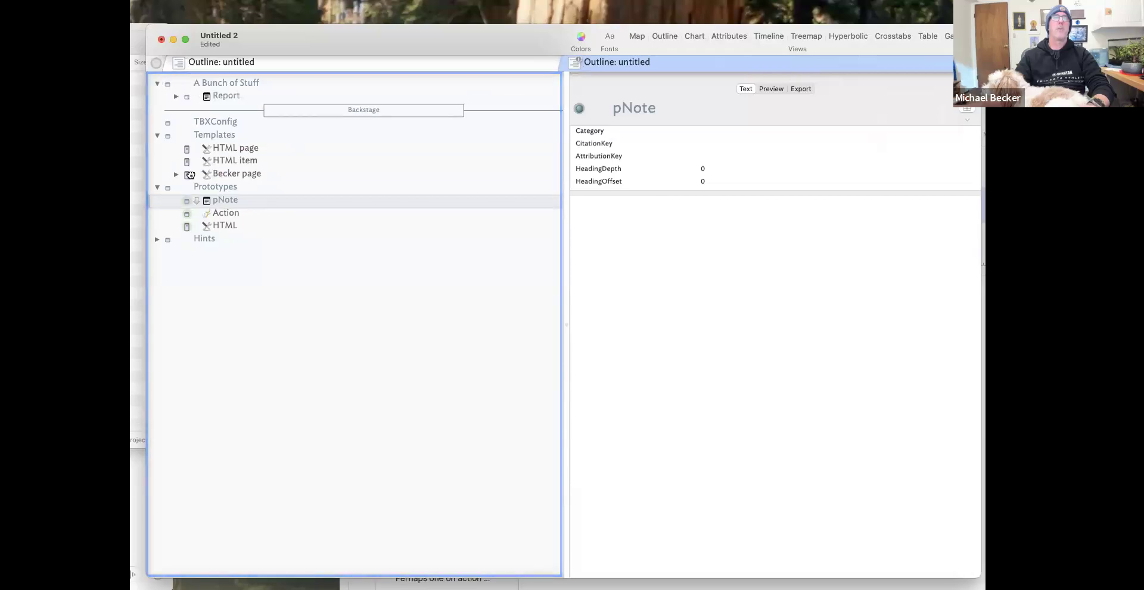
left_click(176, 97)
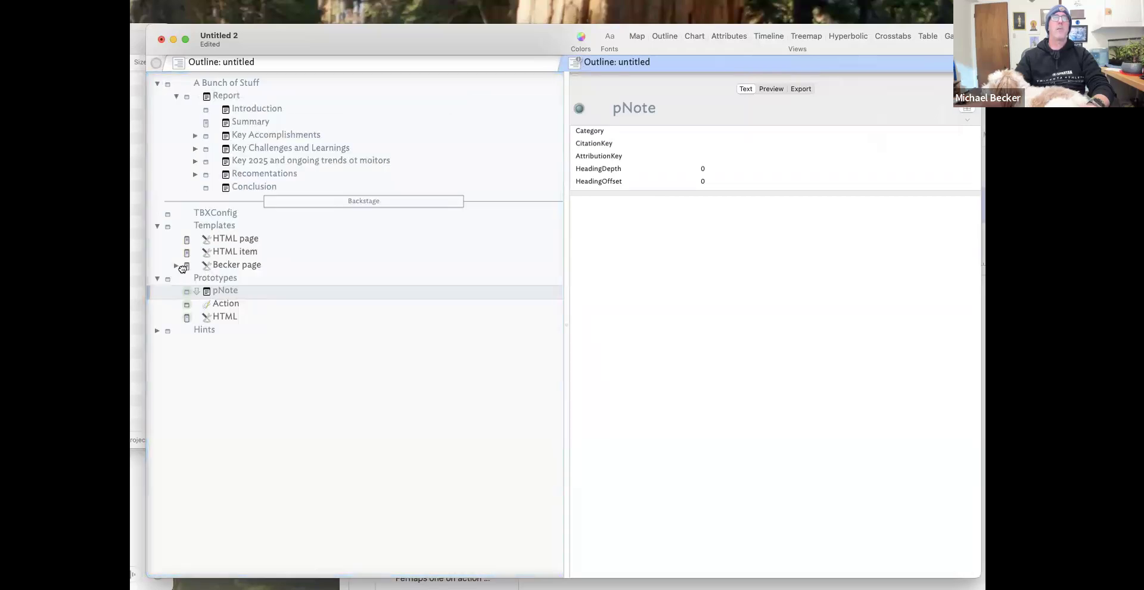
double_click(181, 267)
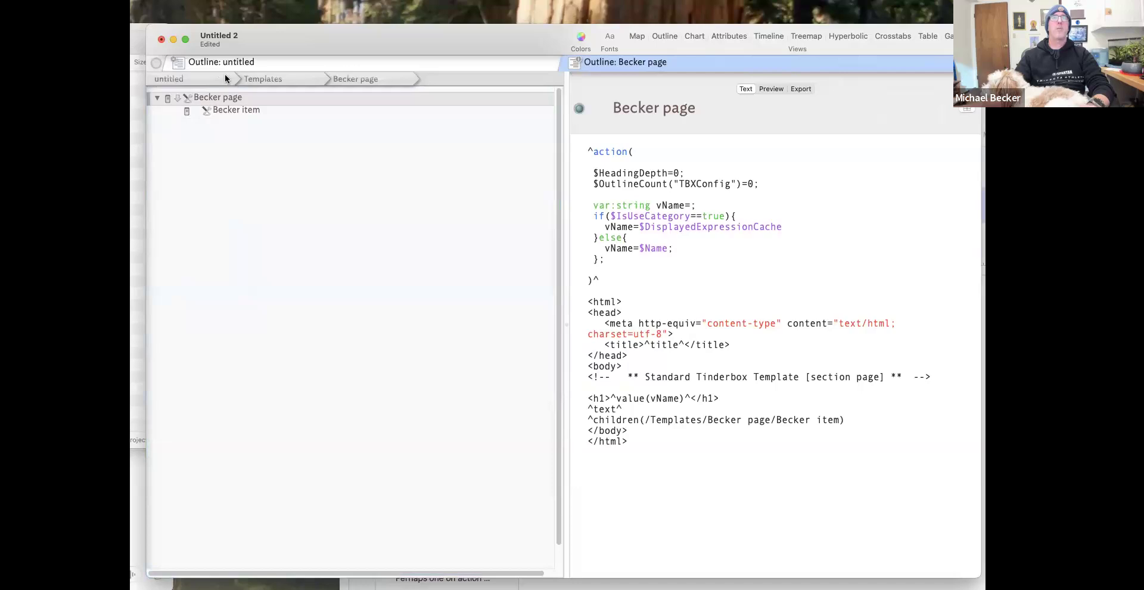
Return to the full outline, expand Becker page and show its Becker item template.
left_click(224, 77)
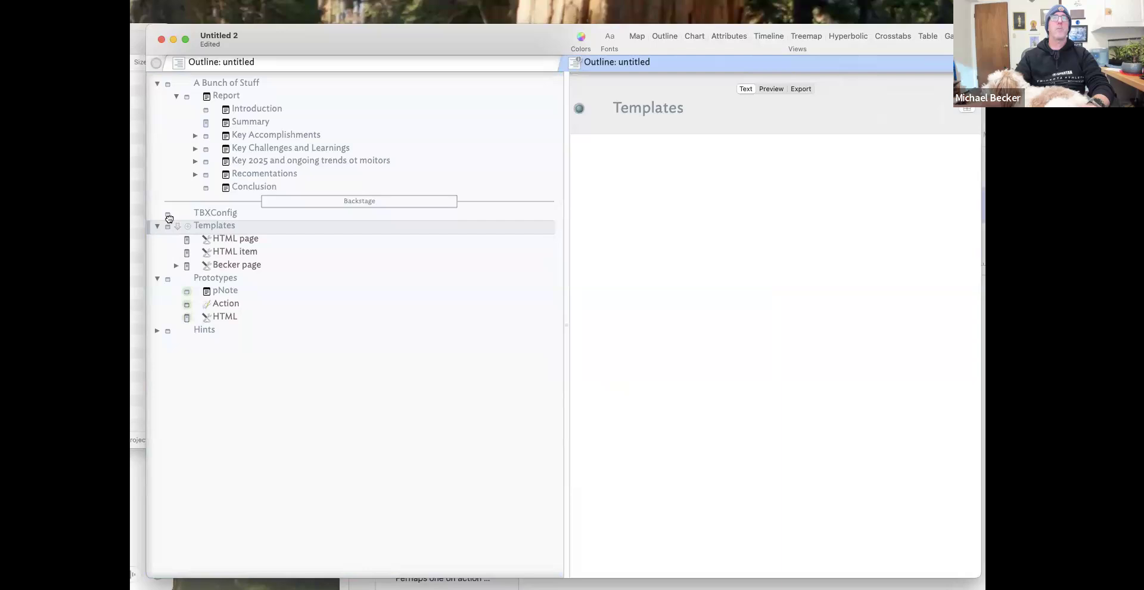
left_click(225, 268)
key("Right")
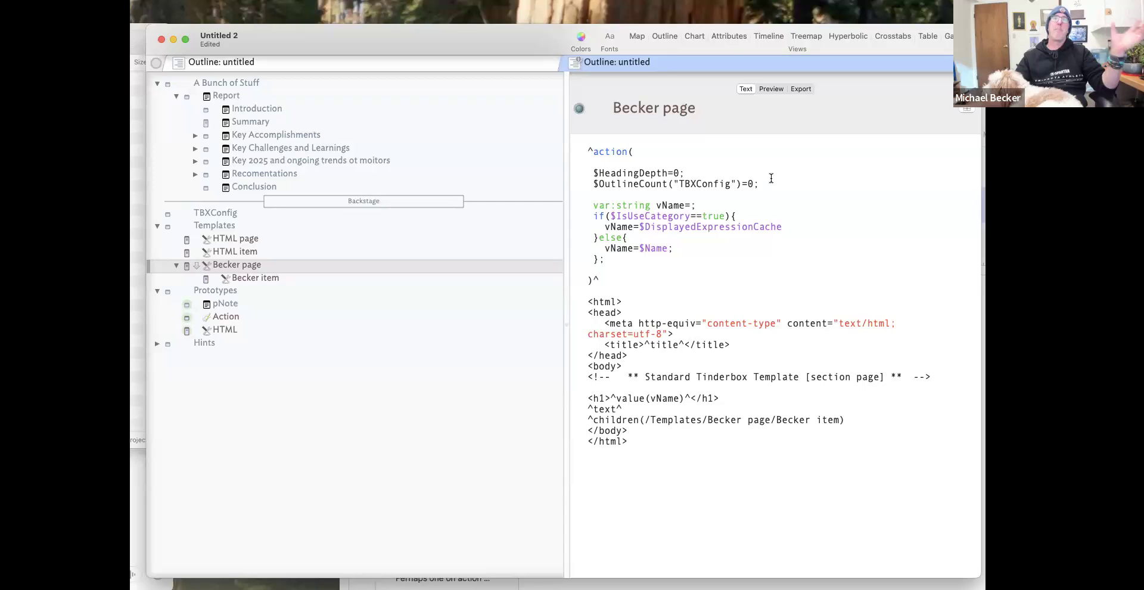
left_click(267, 278)
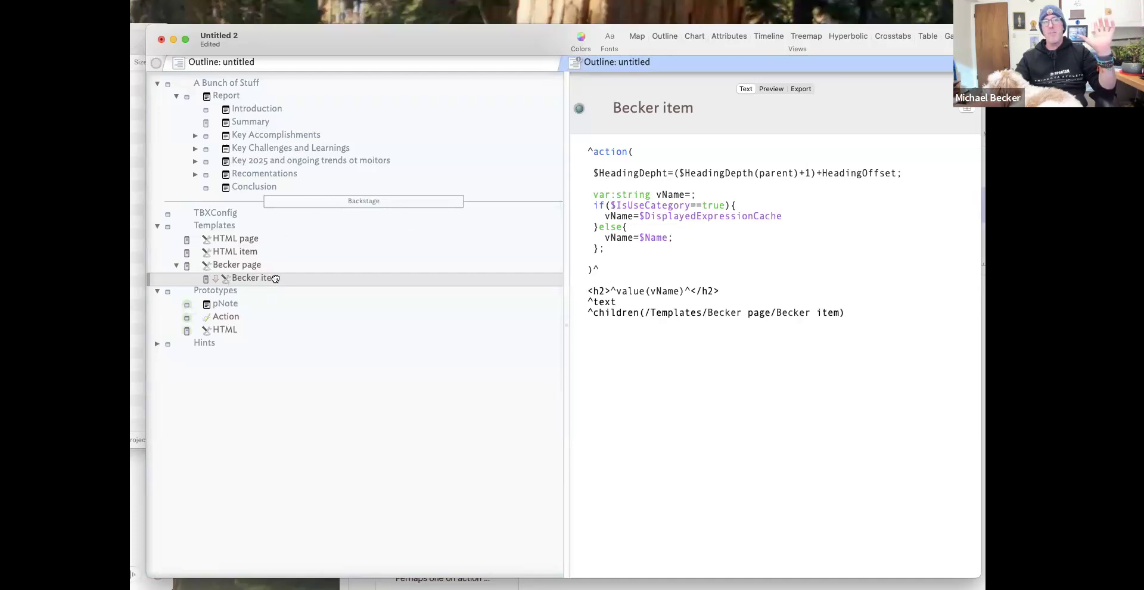
Correct 'HeadingDepht' to 'HeadingDepth' in the template's first action line.
double_click(655, 173)
left_click(662, 172)
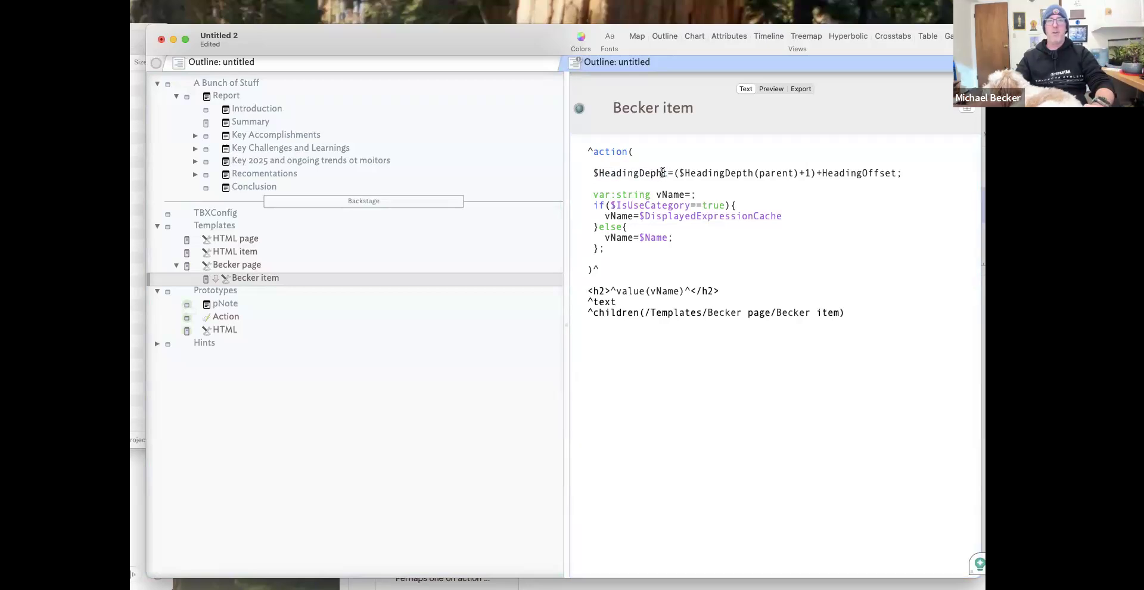
key("BackSpace")
key("BackSpace")
key("BackSpace")
key("BackSpace")
key("BackSpace")
type("Depth")
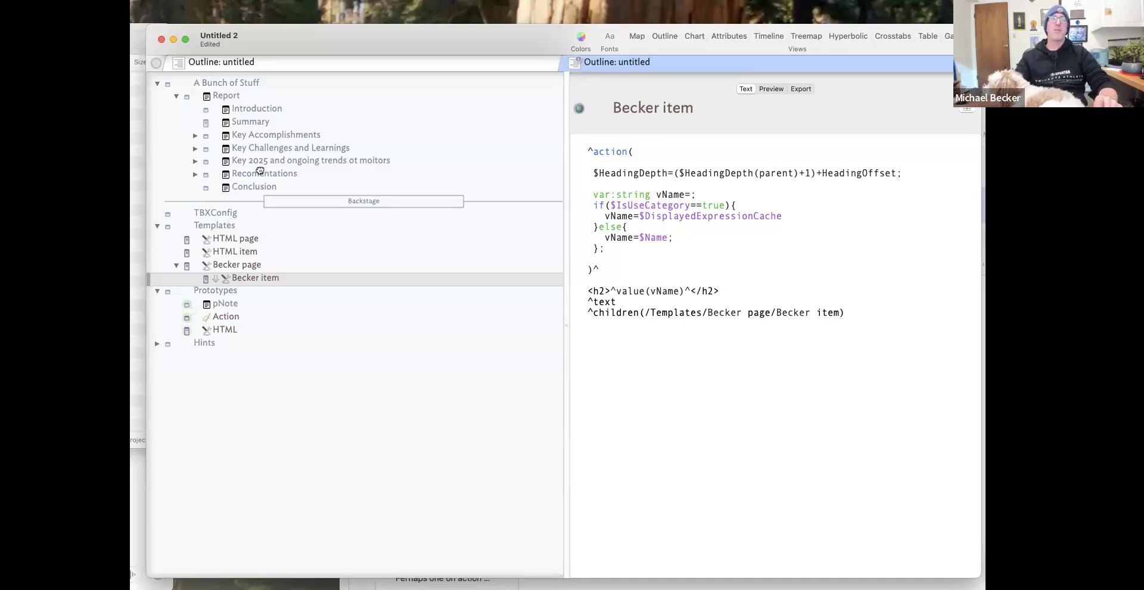
left_click(226, 94)
Expand Key Accomplishments, Key Challenges and List of accomplishments, and glance at the rendered report.
left_click(195, 135)
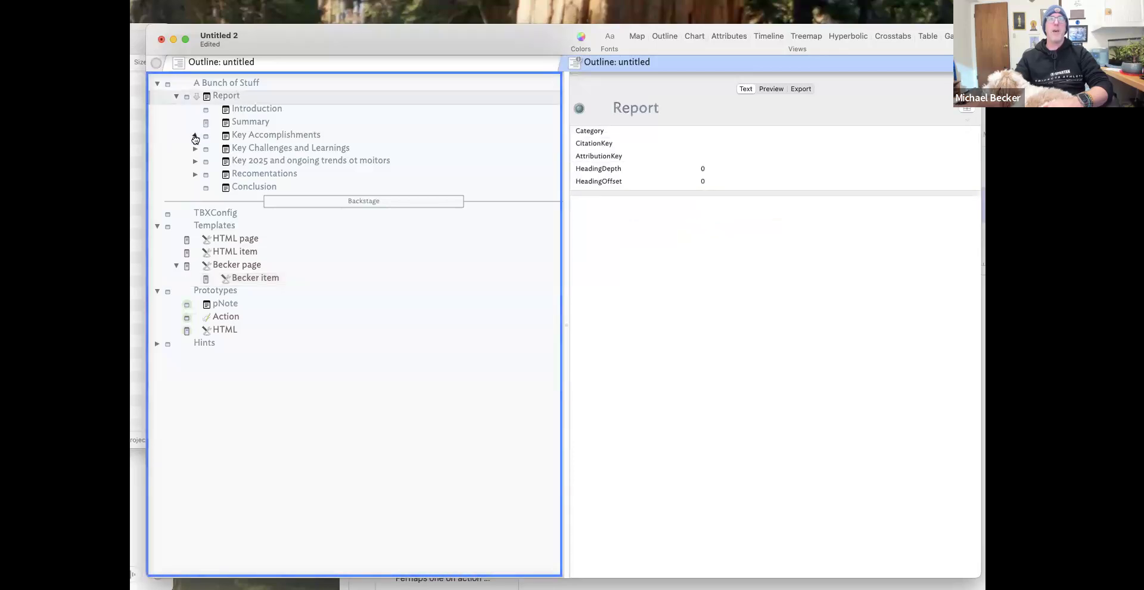
left_click(195, 173)
left_click(214, 161)
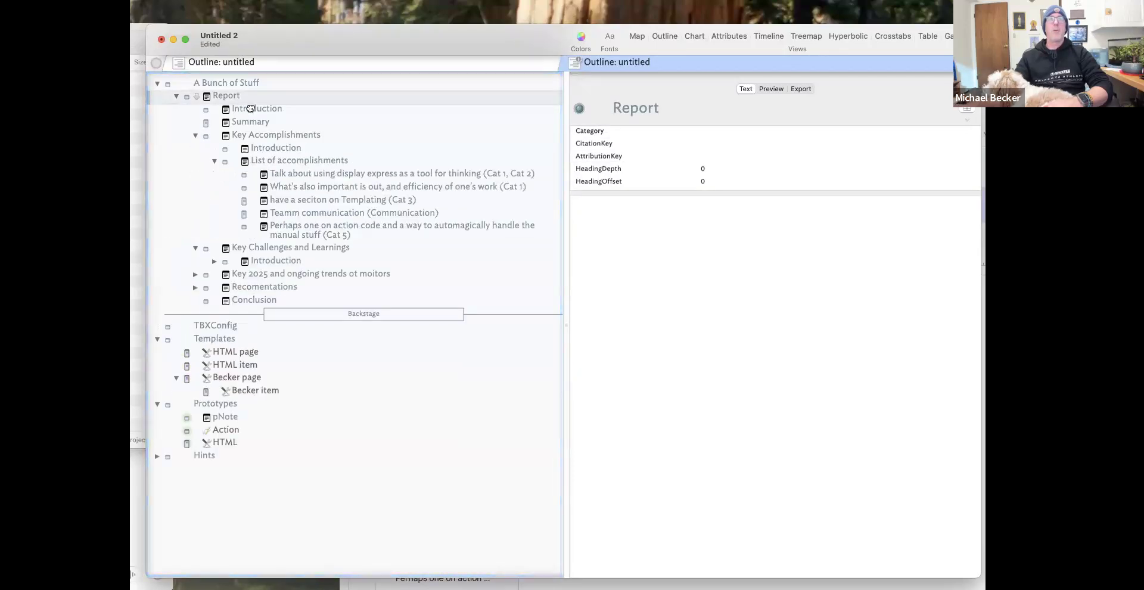
left_click(772, 90)
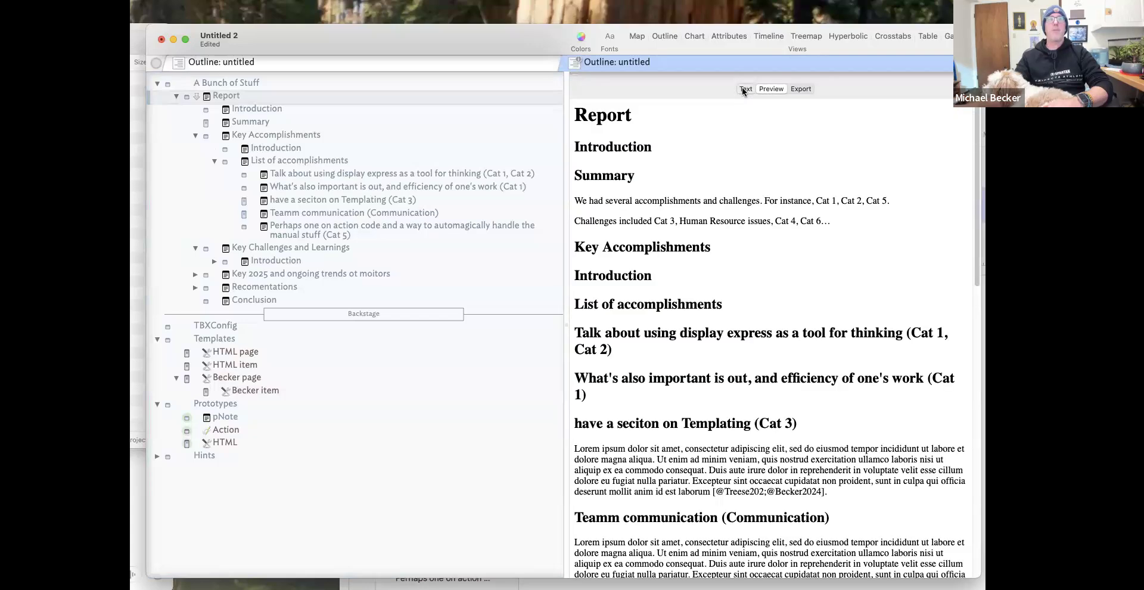
left_click(745, 89)
Check HeadingDepth values: Report 0, Introduction 1, nested Introduction 2 under Key Accomplishments.
left_click(287, 110)
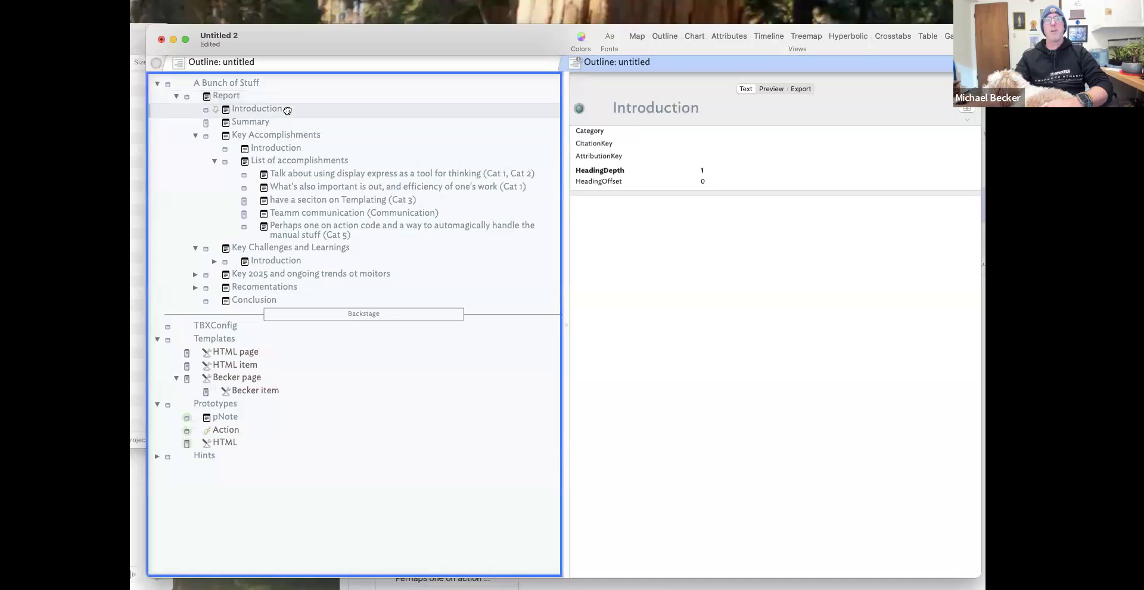
left_click(219, 97)
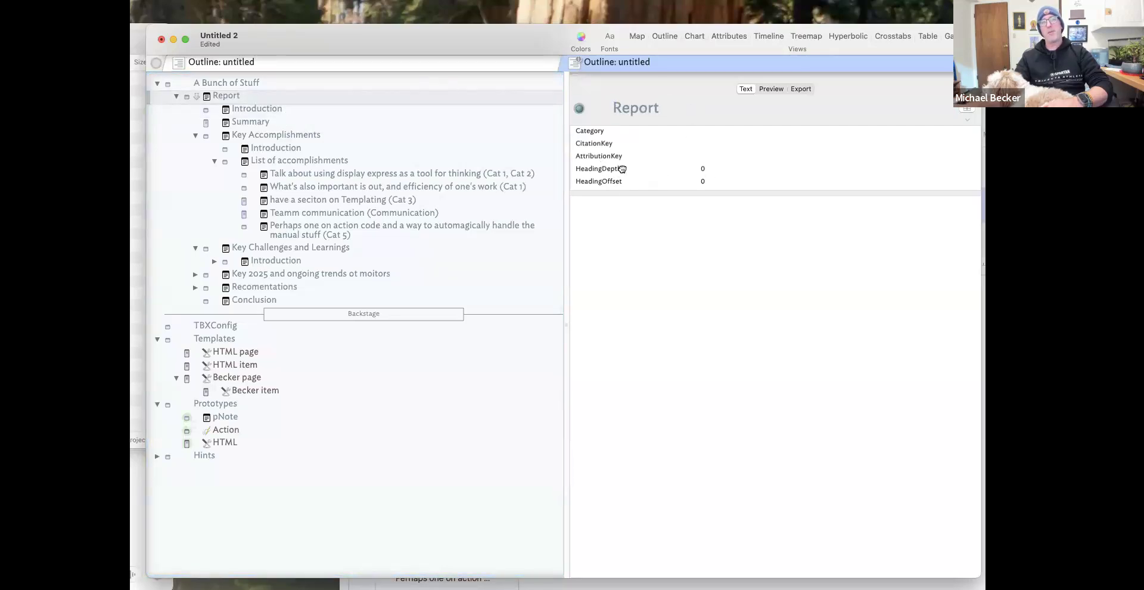
left_click(281, 110)
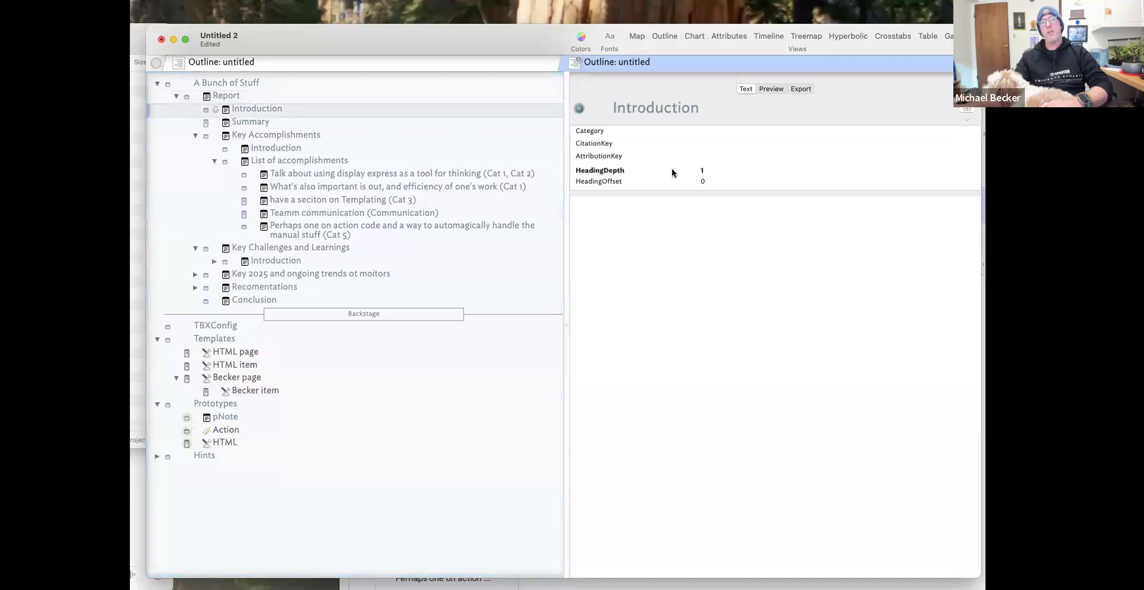
left_click(251, 123)
left_click(280, 138)
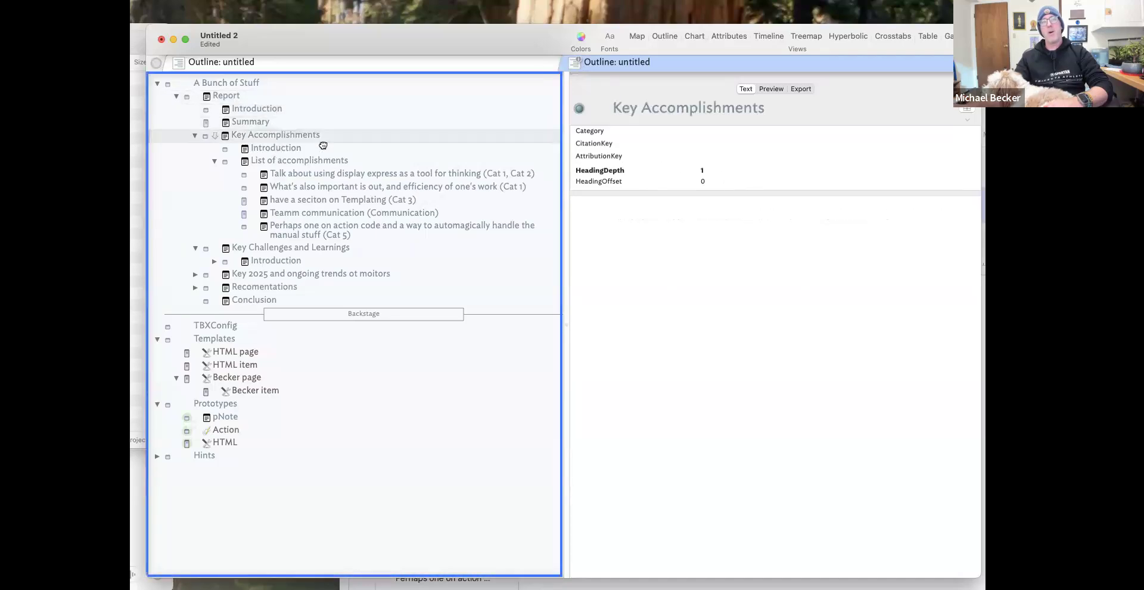
key("Down")
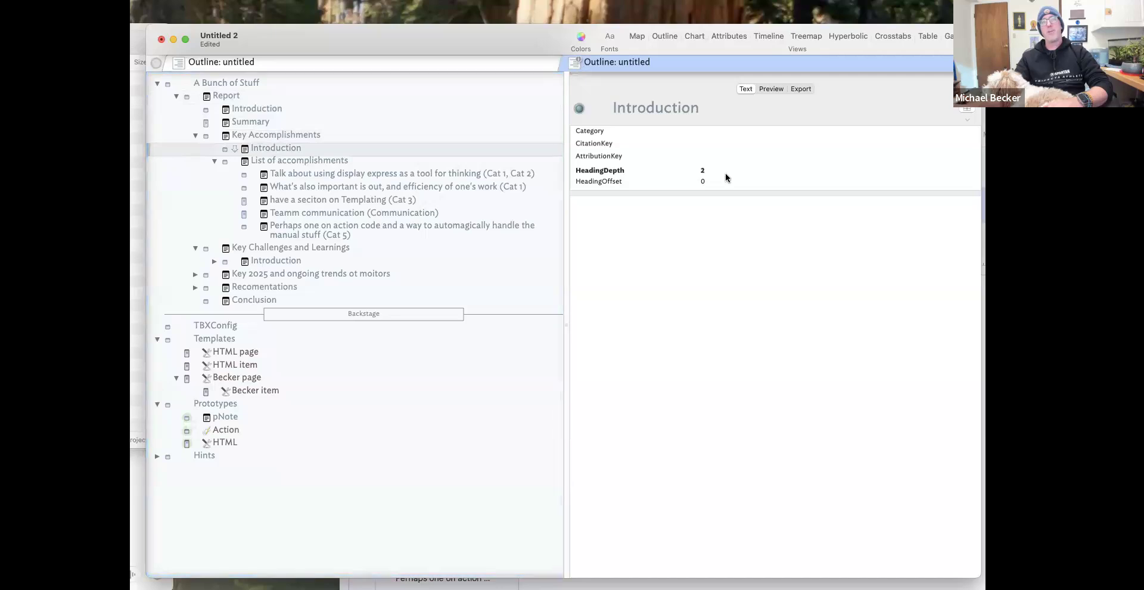
left_click(273, 163)
Check HeadingDepth on the accomplishment items and Key Challenges notes, then show the Becker page code.
left_click(448, 173)
left_click(715, 176)
left_click(309, 248)
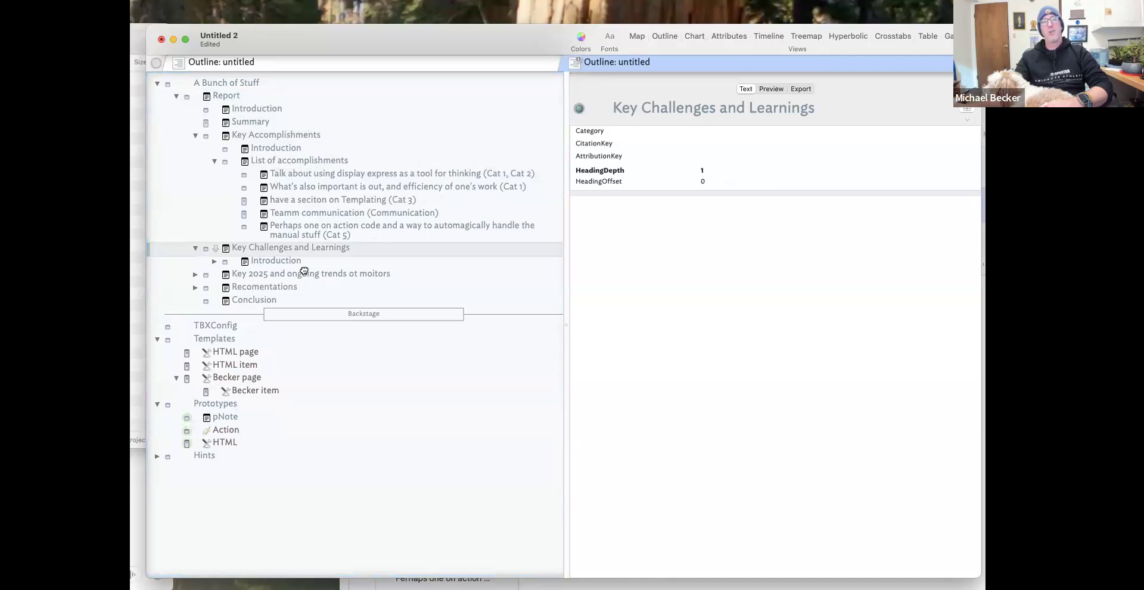
left_click(303, 273)
left_click(298, 263)
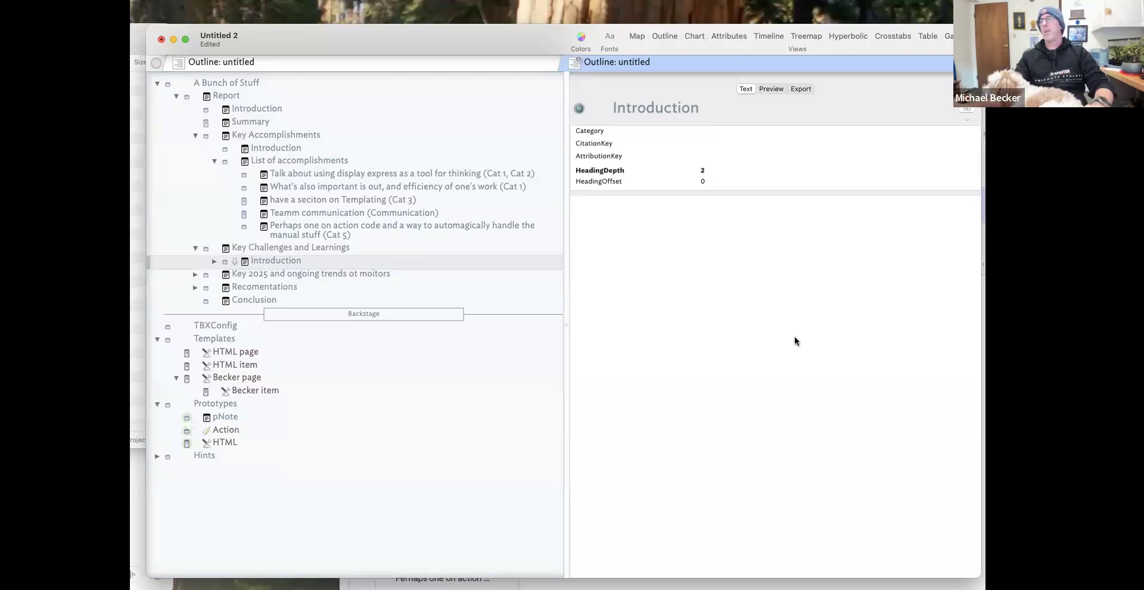
left_click(233, 379)
left_click(685, 375)
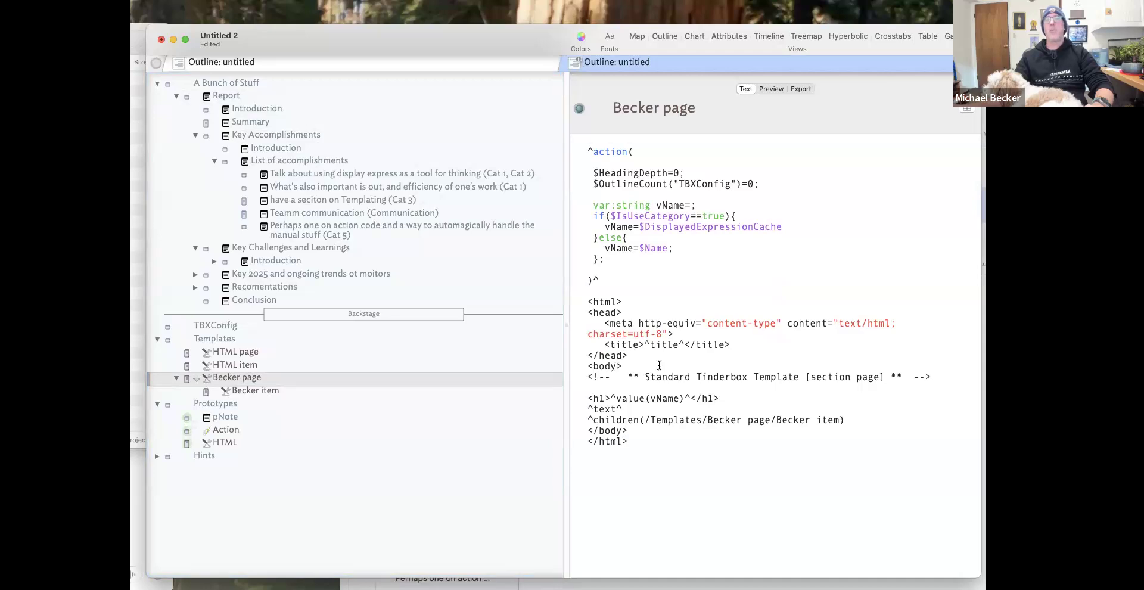
Show the Becker item template's code, with its $HeadingDepth action line, in the text pane.
key("super+Tab")
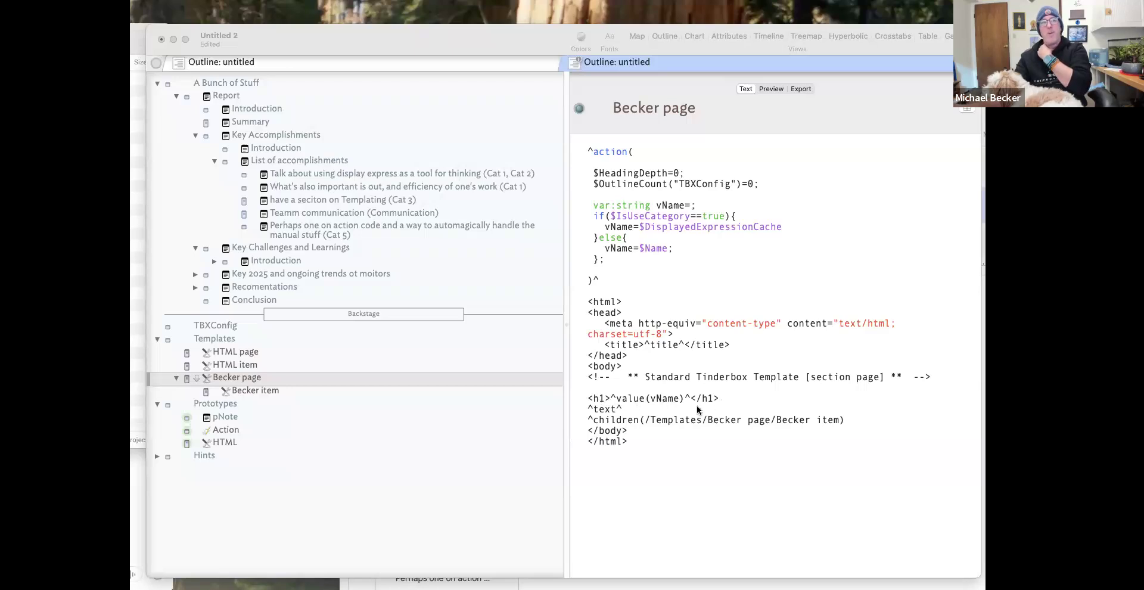
left_click(280, 390)
left_click(596, 292)
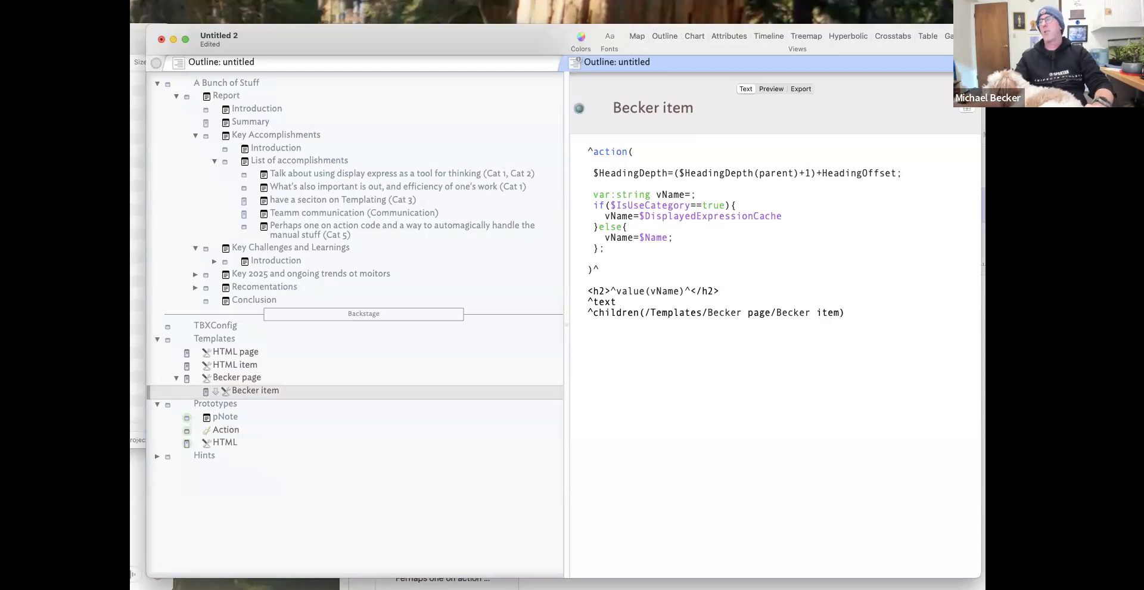
Replace the fixed 2 in the <h2> and </h2> tags with ^value($HeadingDepth)^.
left_click_drag(606, 291, 597, 294)
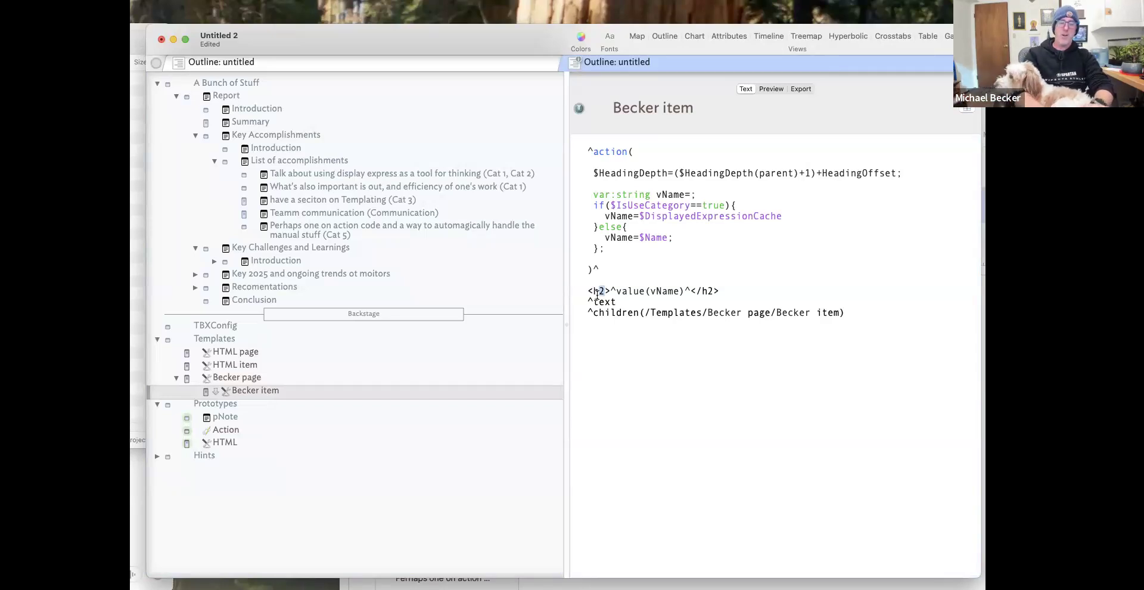
type("^value($HeadingDepth)")
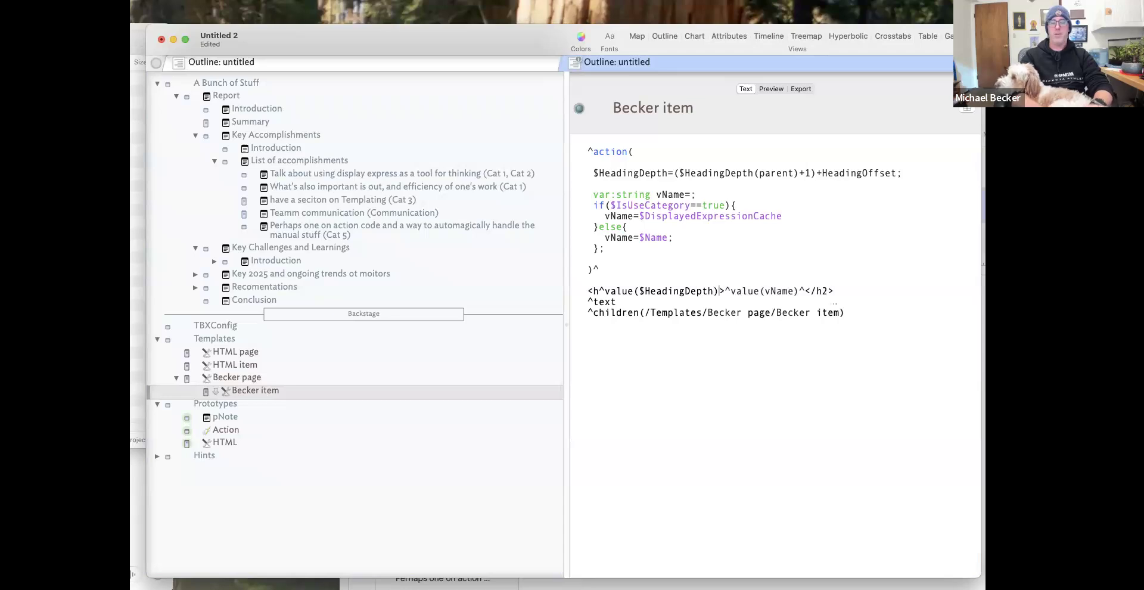
type("^")
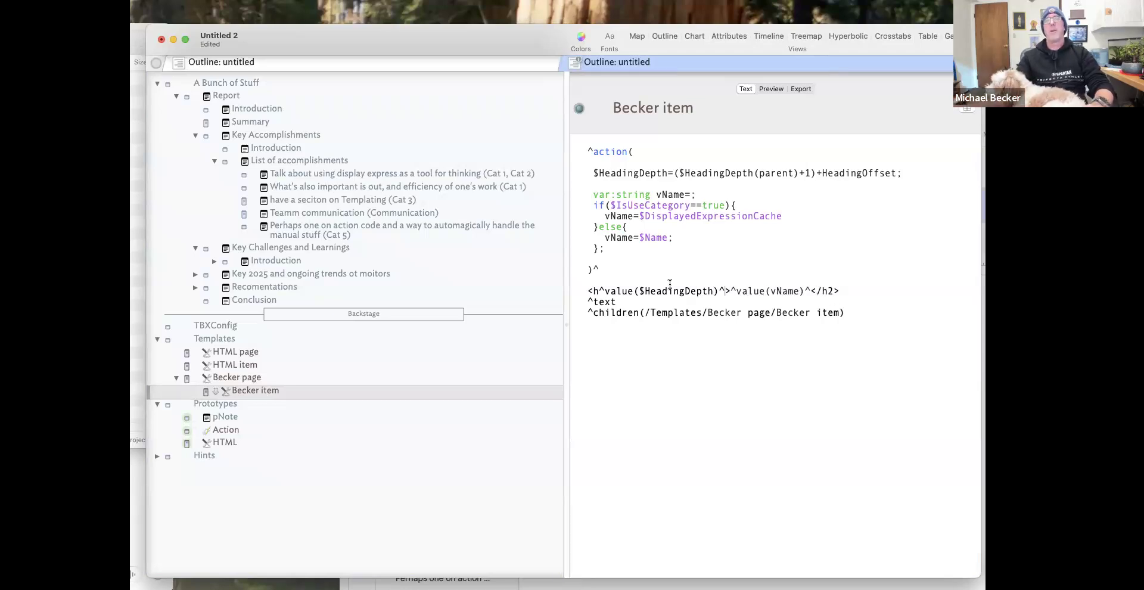
left_click_drag(724, 291, 599, 287)
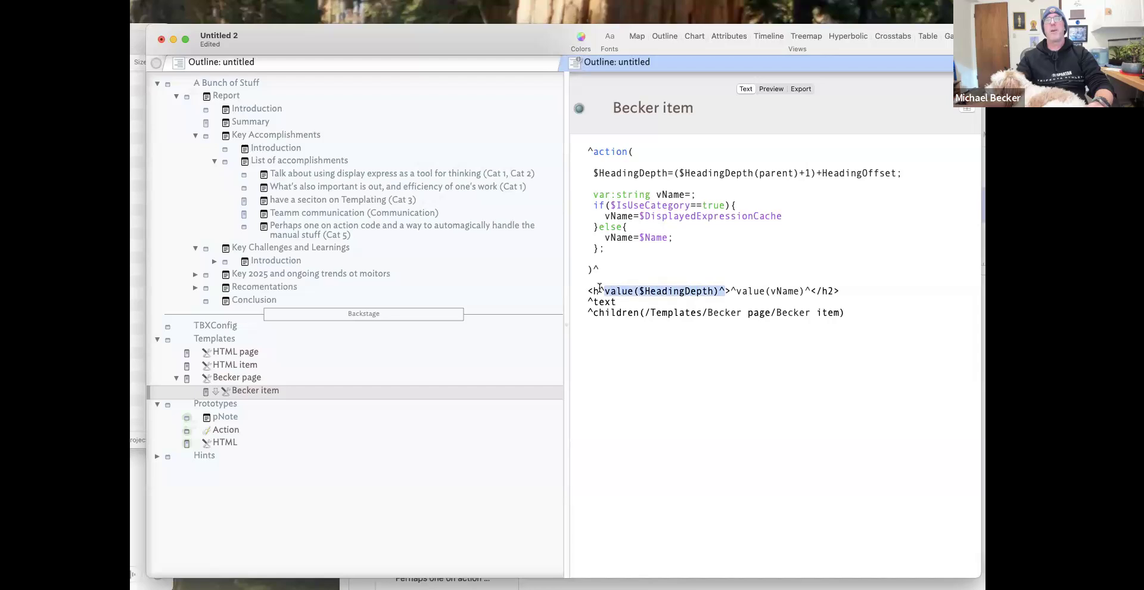
left_click_drag(826, 291, 833, 290)
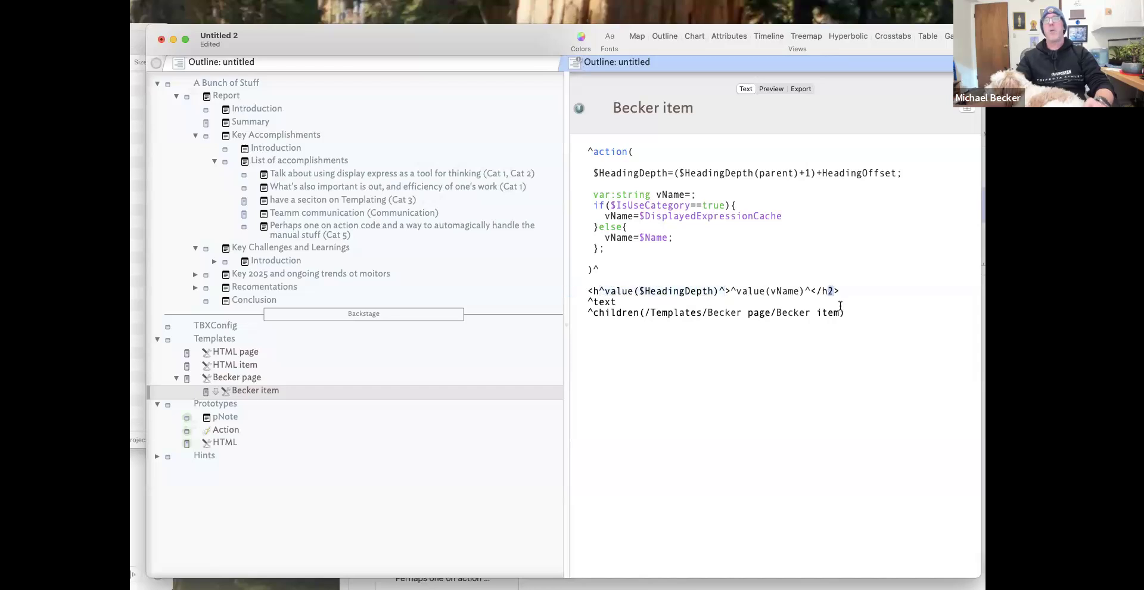
type("^value($HeadingDepth)^")
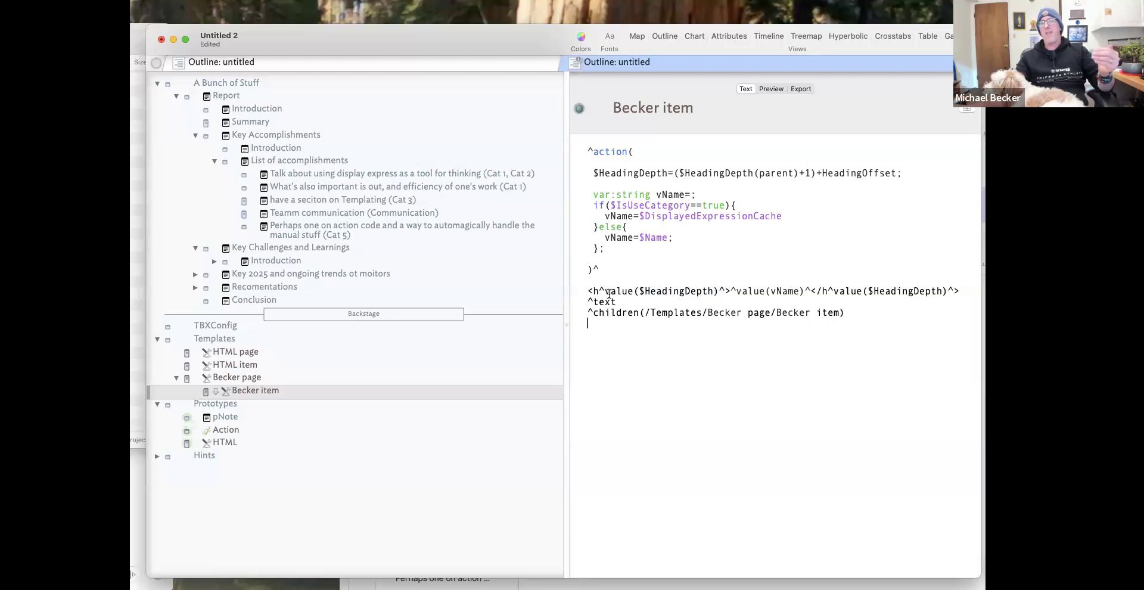
mouse_move(599, 291)
left_mouse_down()
mouse_move(736, 283)
mouse_move(723, 292)
left_mouse_up()
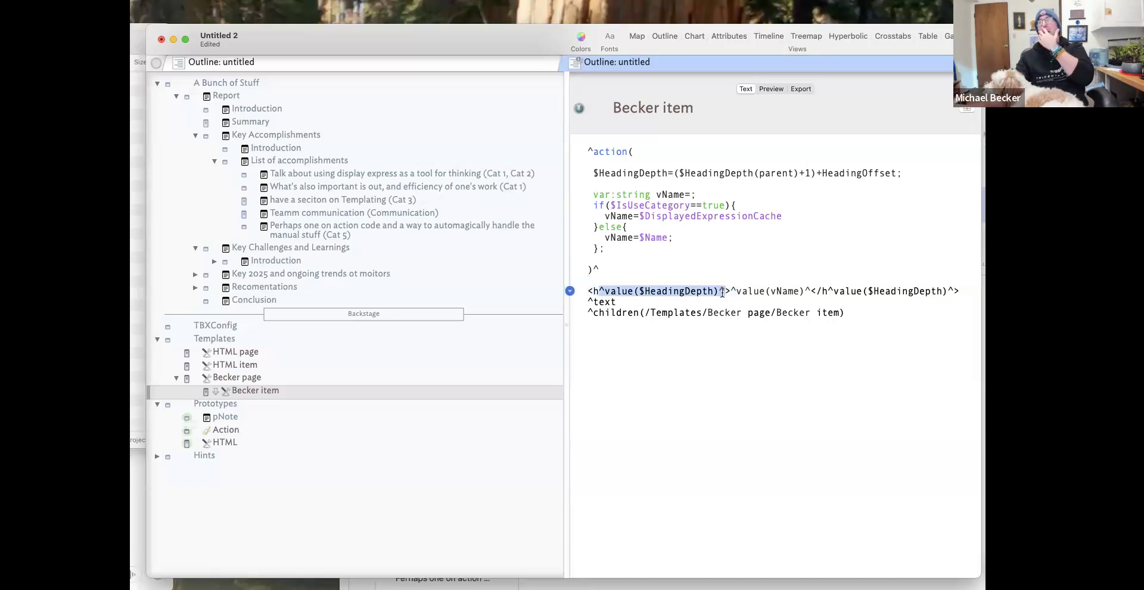
Preview the Report to see nested sections at smaller heading levels, then select Templates.
left_click(298, 99)
left_click(764, 90)
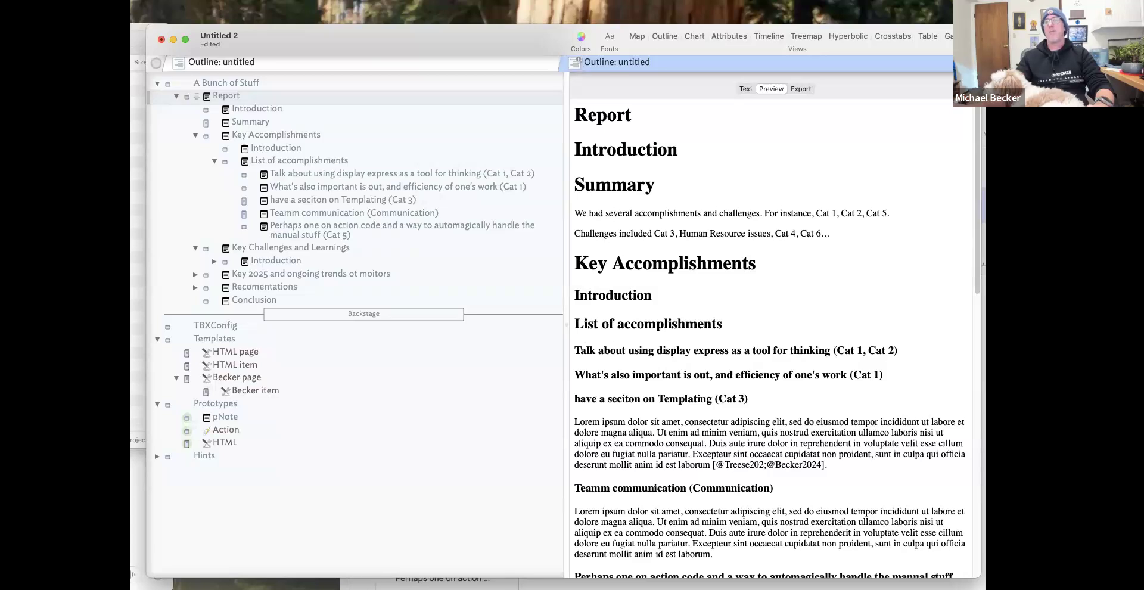
key("super+Tab")
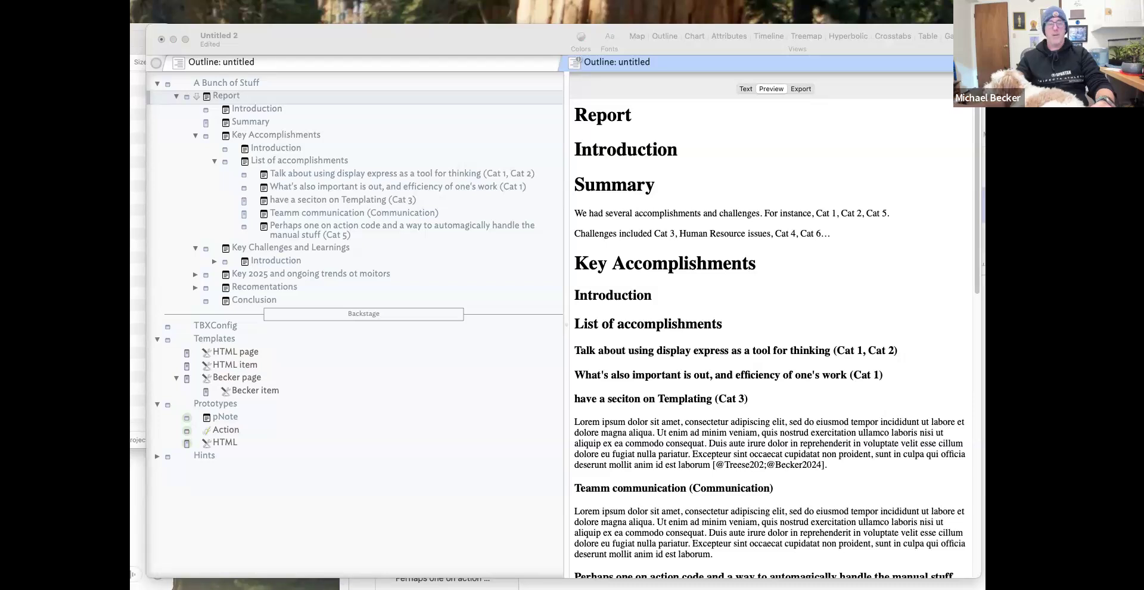
left_click(208, 341)
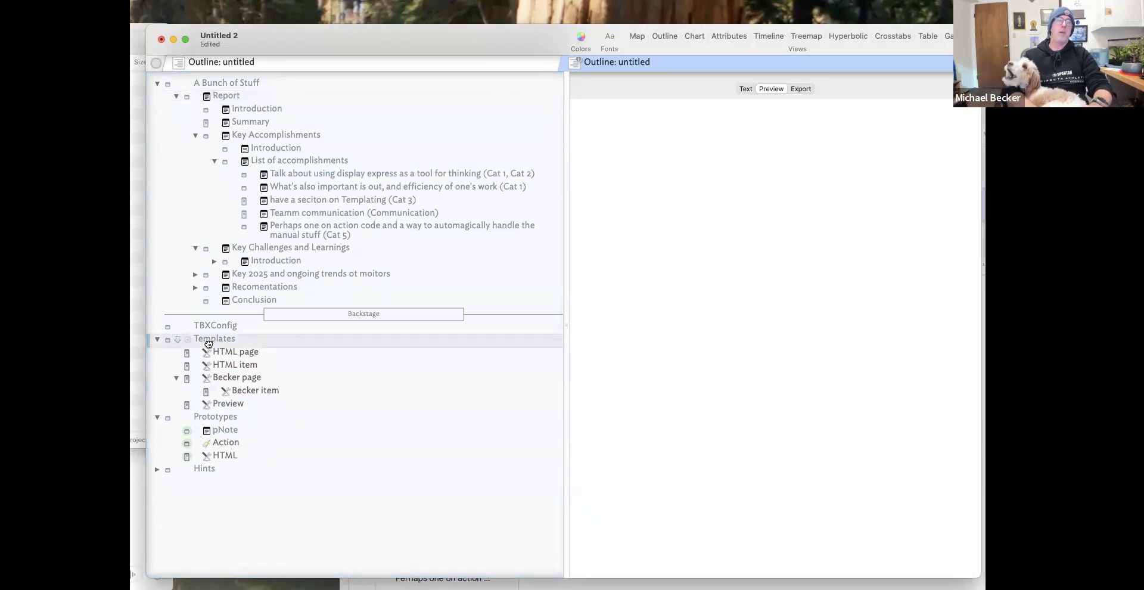
Create a note named CSS beside Templates and paste the CSS IdP stylesheet note into it.
left_click(746, 89)
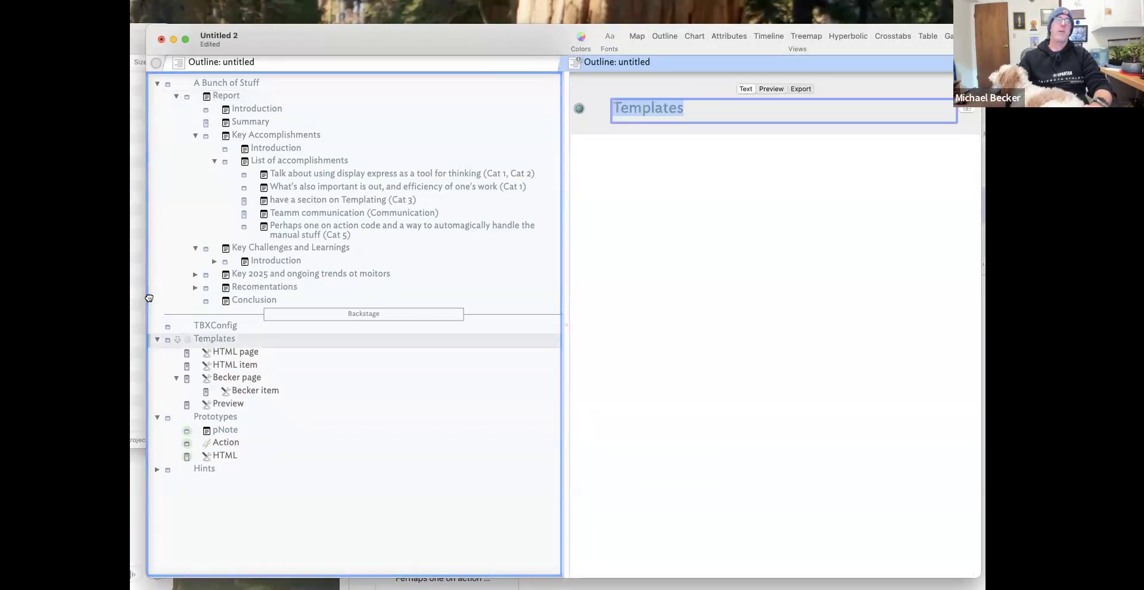
left_click(252, 344)
key("Return")
type("CSS")
key("Return")
key("super+v")
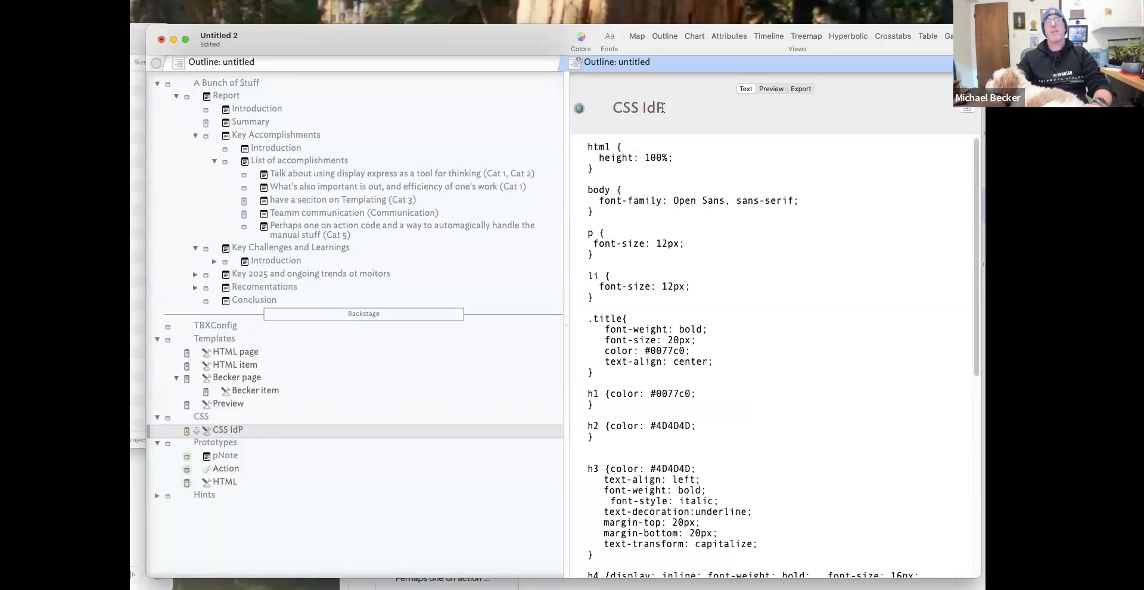
Review the CSS container and CSS IdP stylesheet, then return to the Becker page template code.
left_click(215, 416)
left_click(241, 430)
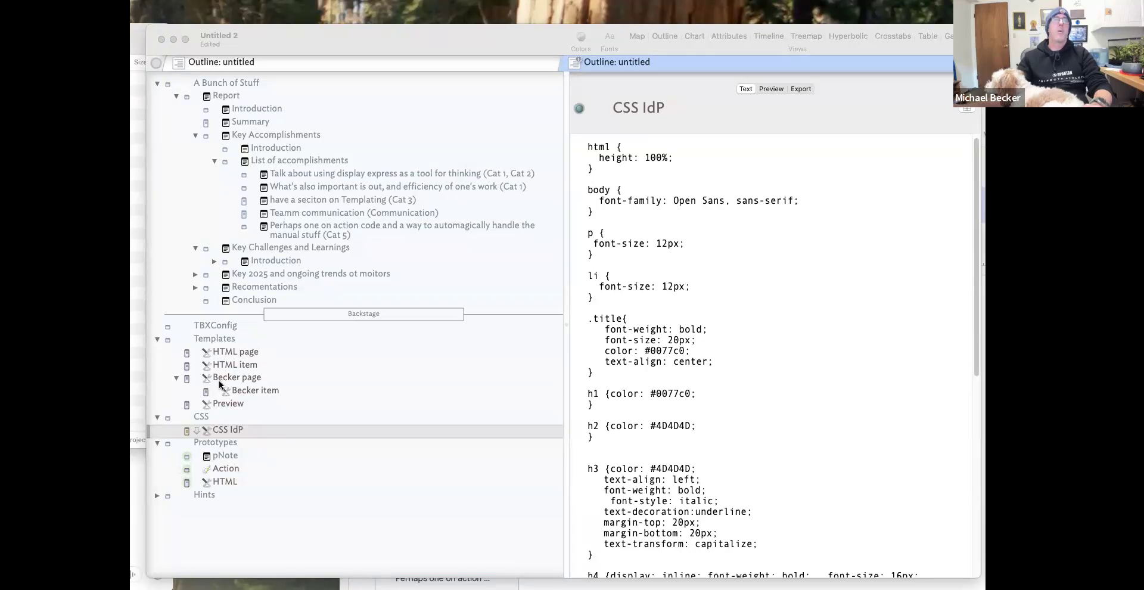
left_click(235, 379)
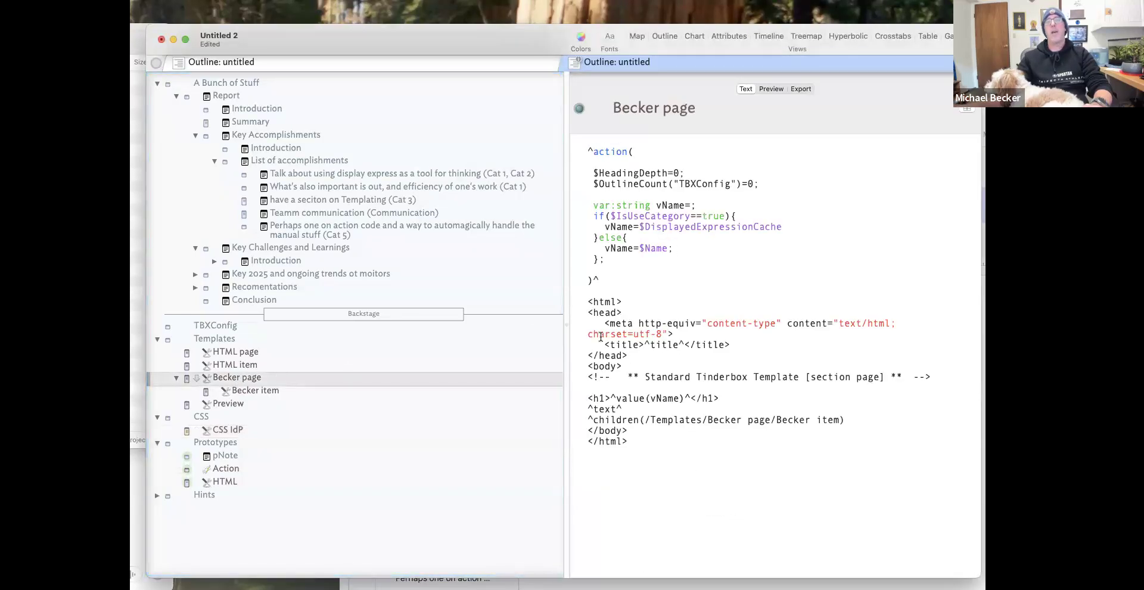
Add an empty <style></style> block after the charset line in the Becker page head.
left_click(694, 334)
key("Return")
type("<")
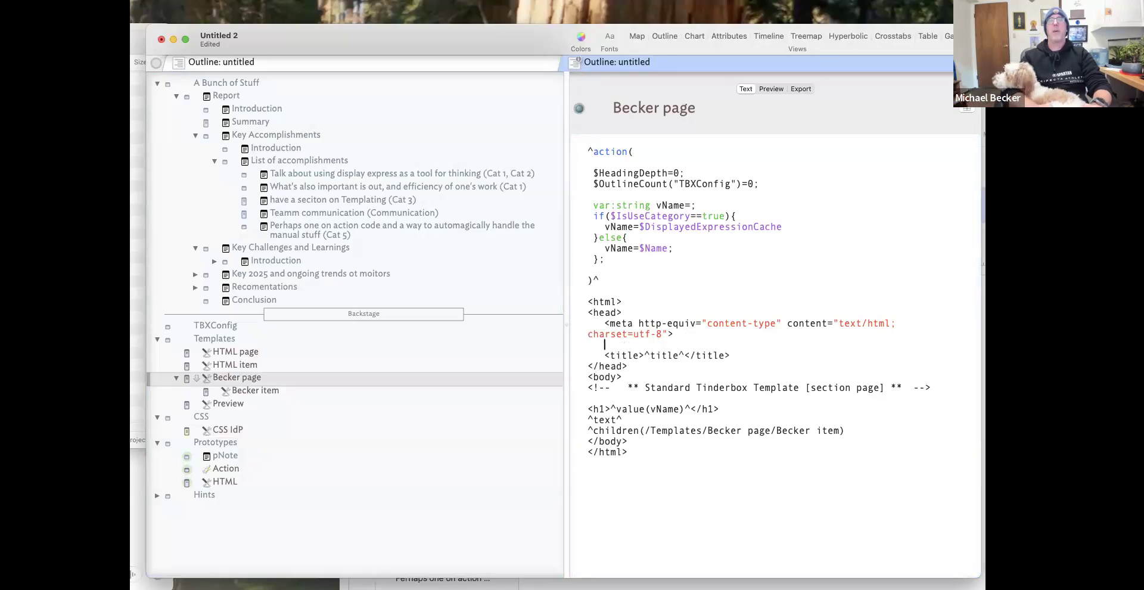
type("style>")
key("Return")
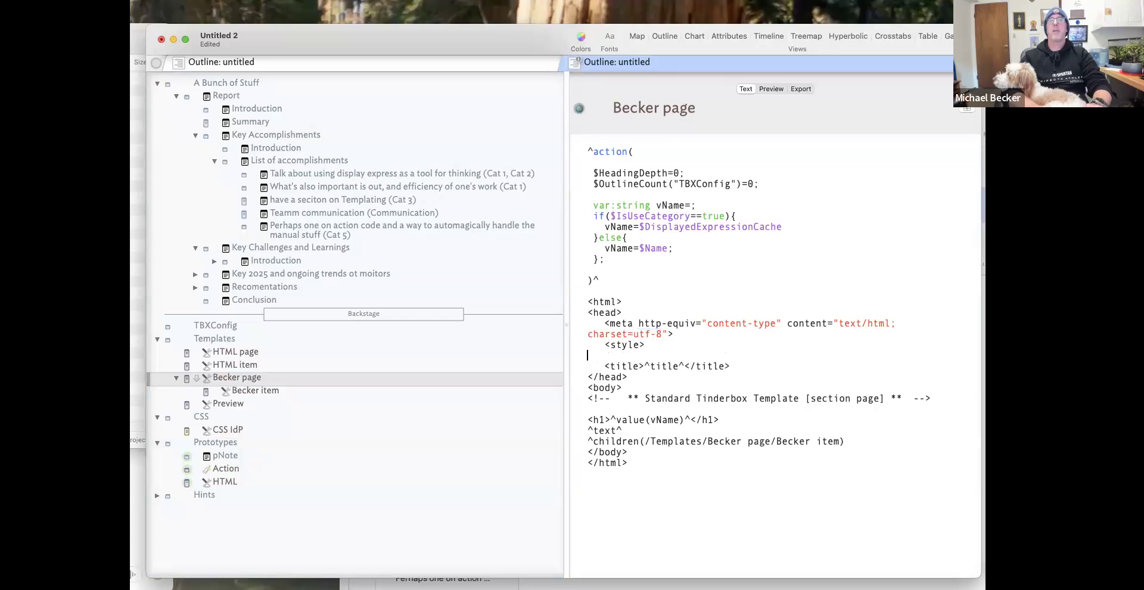
type("<style>")
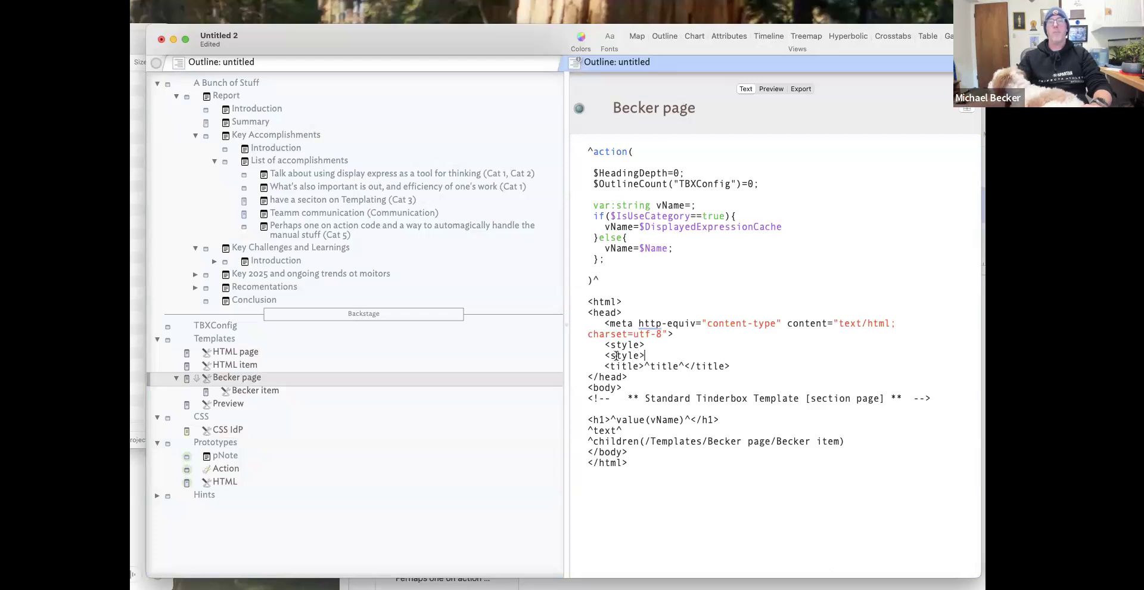
left_click(611, 356)
type("/")
left_click(671, 343)
key("Return")
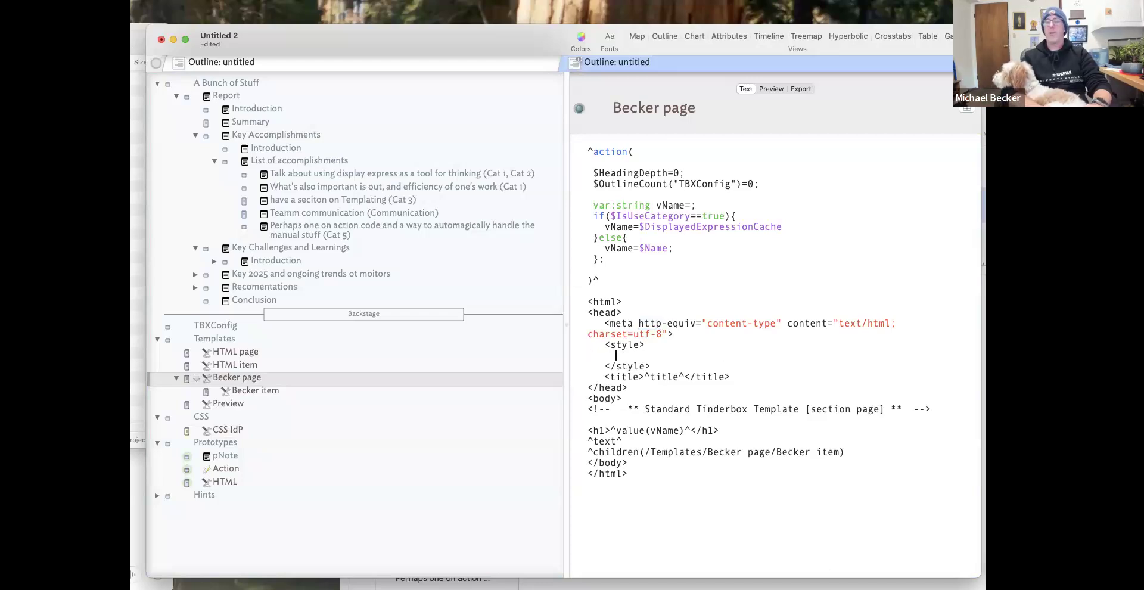
Type ^value($Text(CSS IdP))^ inside the style block, correcting typos along the way.
type("^value(\"")
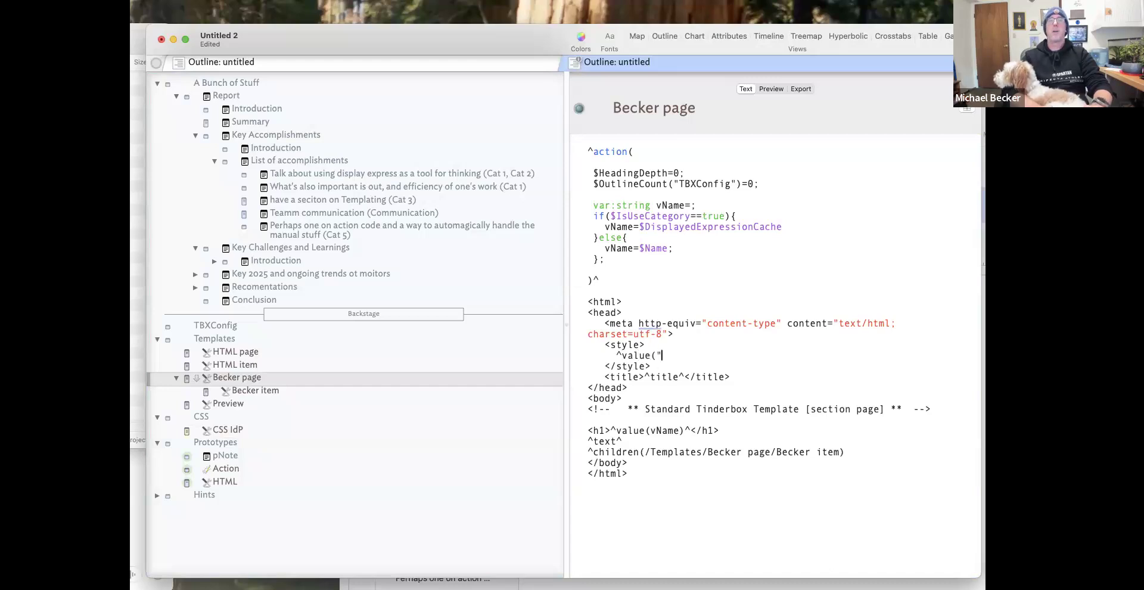
key("BackSpace")
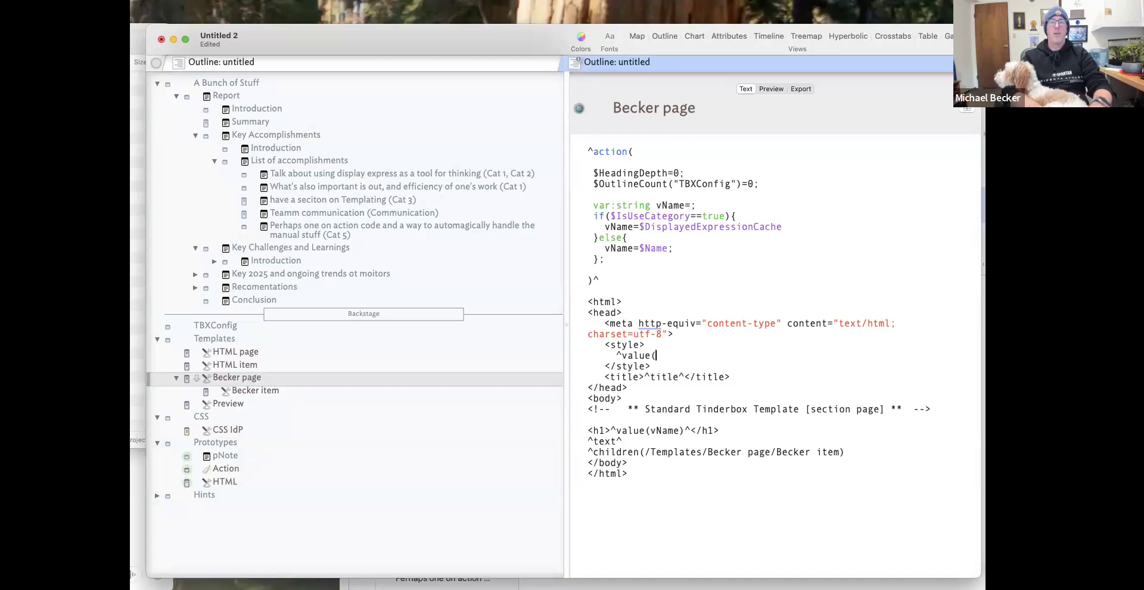
type("$Tex")
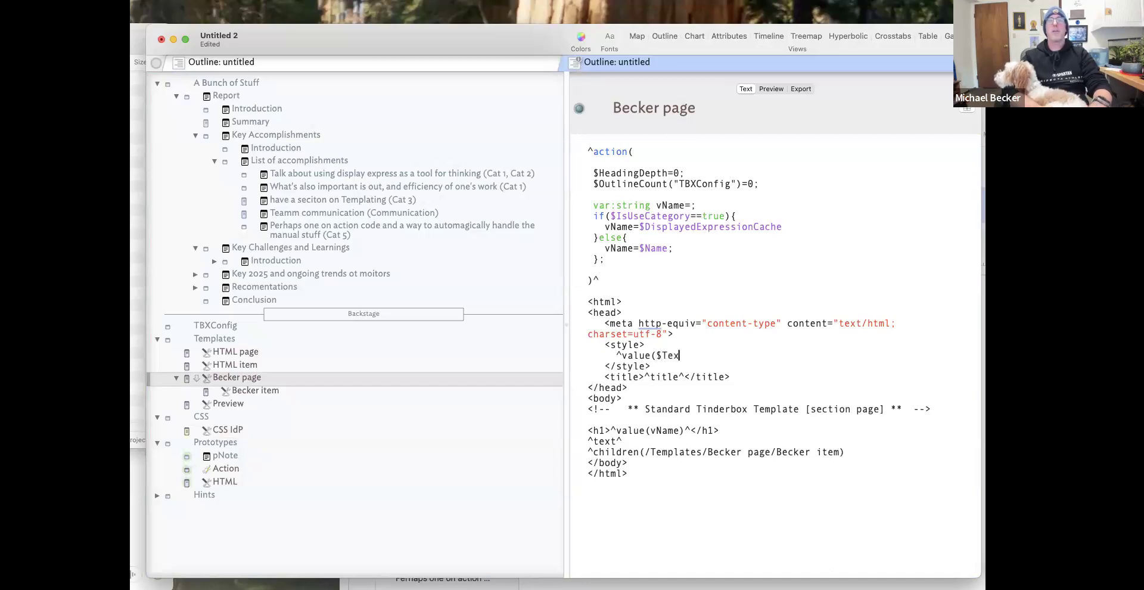
type("t(CSS IdP(")
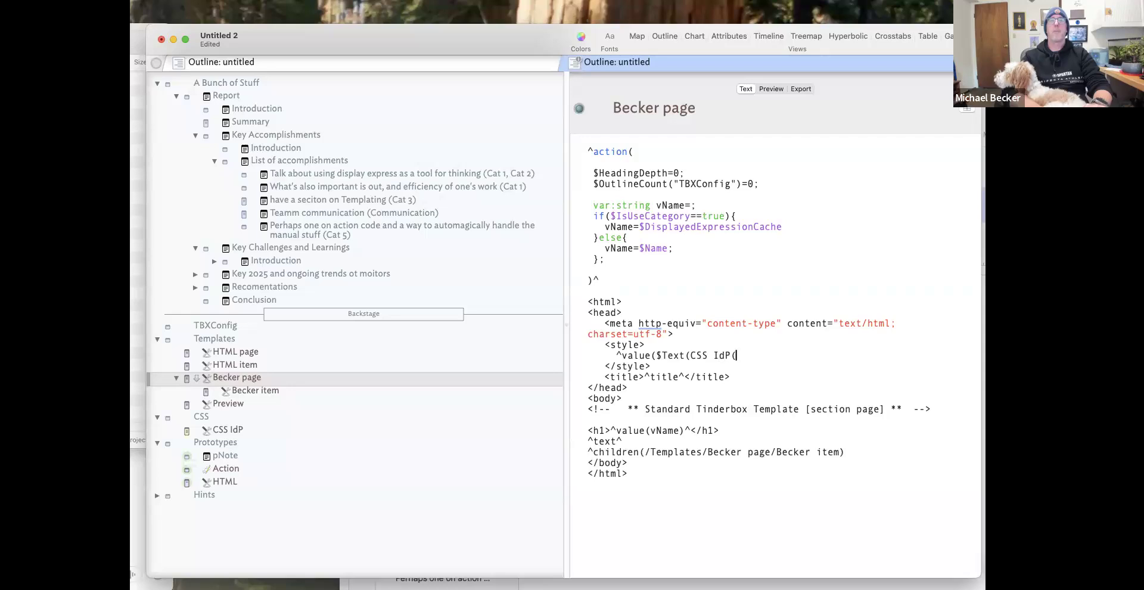
key("BackSpace")
type(")")
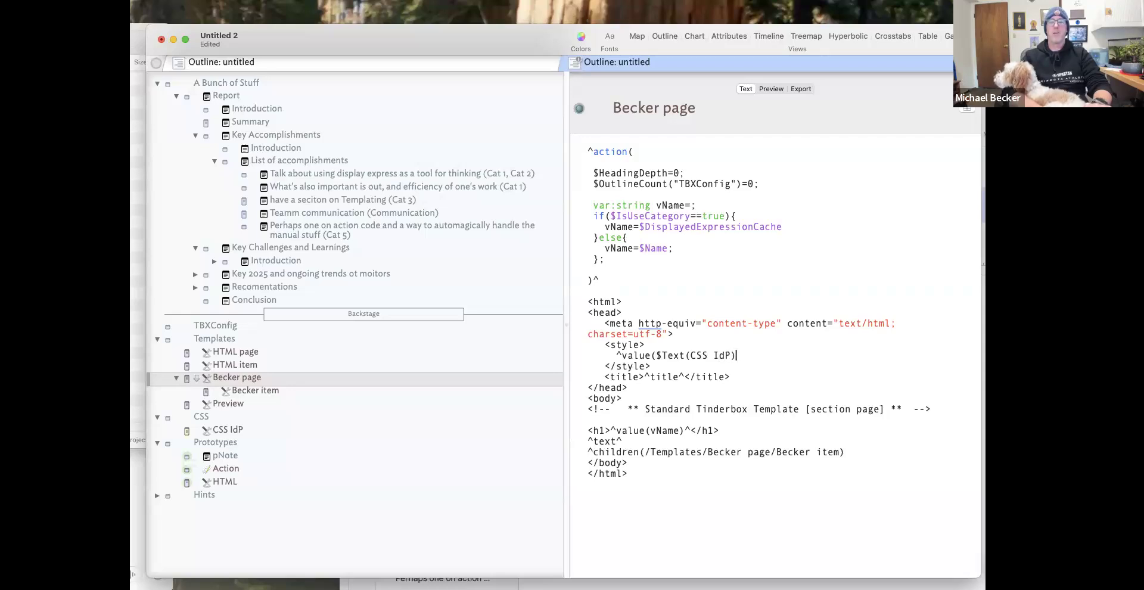
type(")^")
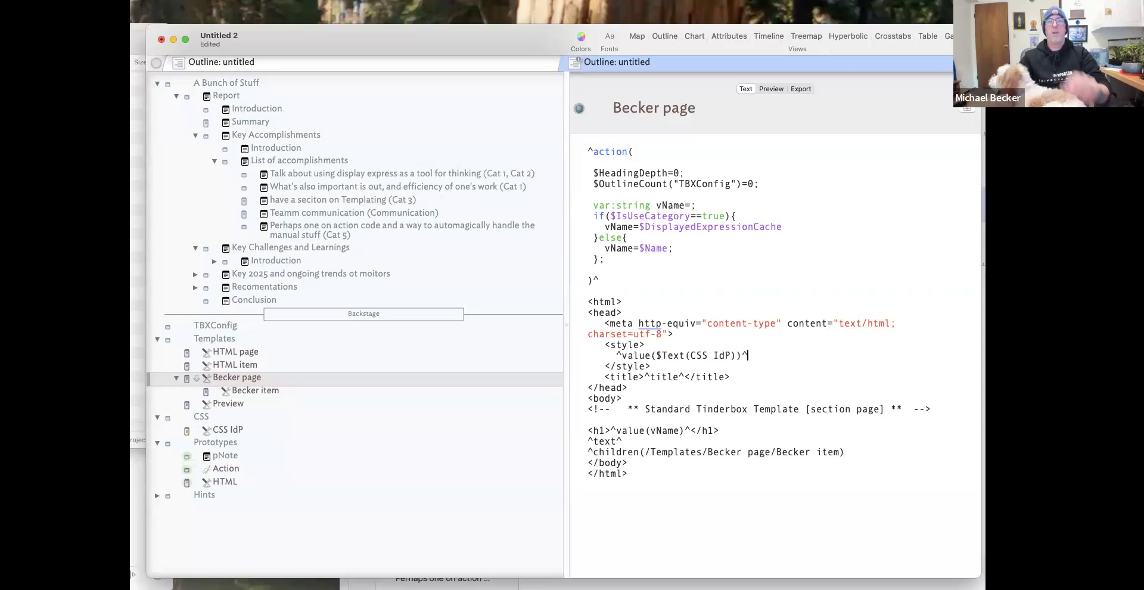
mouse_move(653, 320)
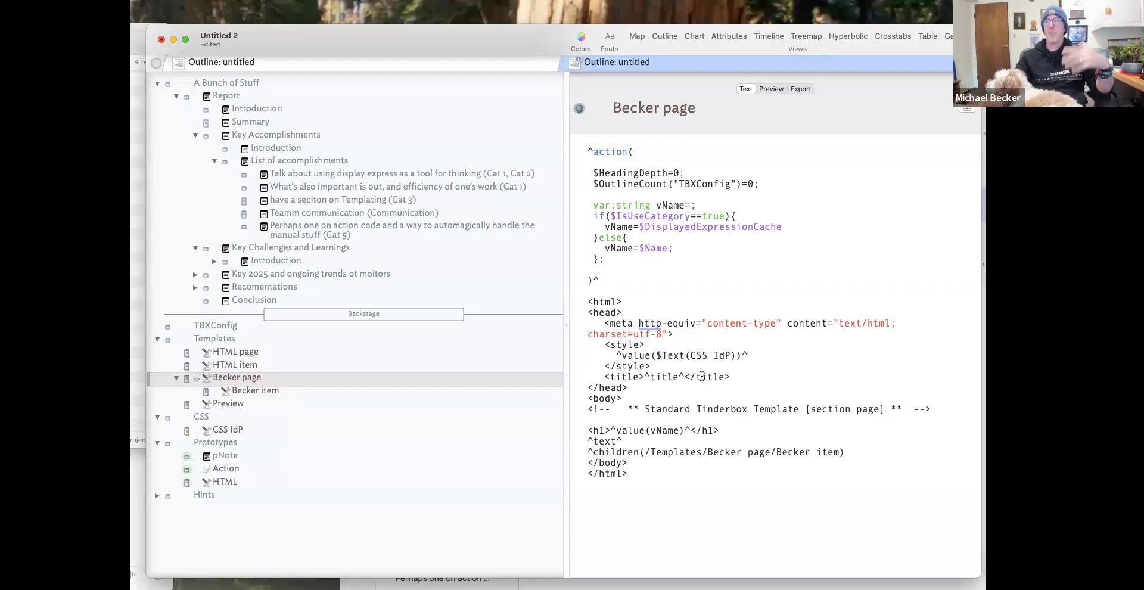
Point out the new expression and action code, then show the CSS IdP stylesheet rules.
left_click_drag(746, 355, 603, 357)
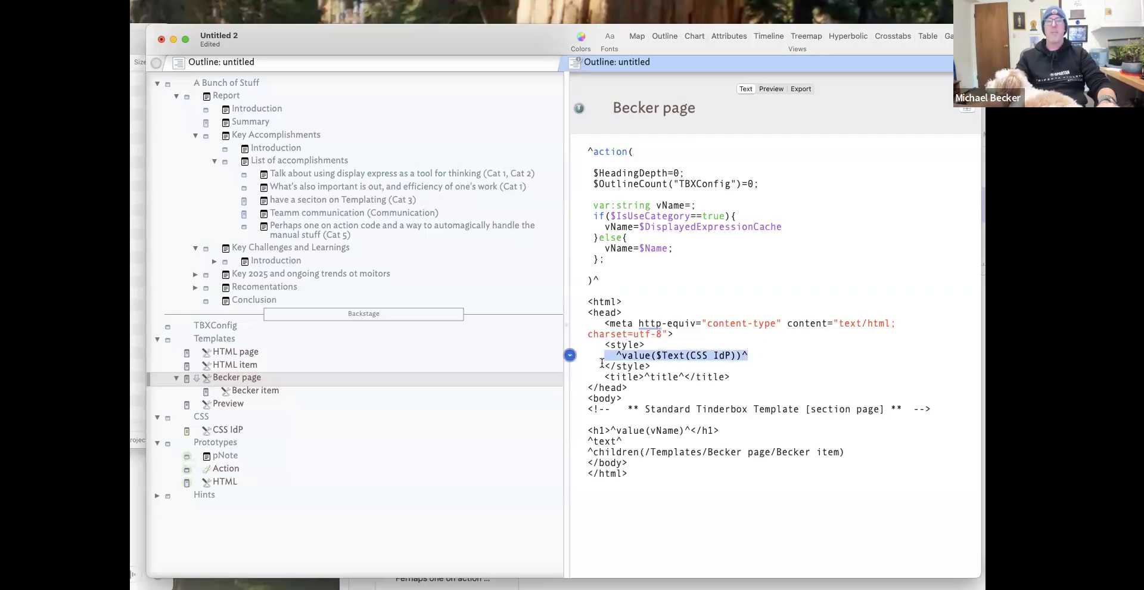
left_click(671, 371)
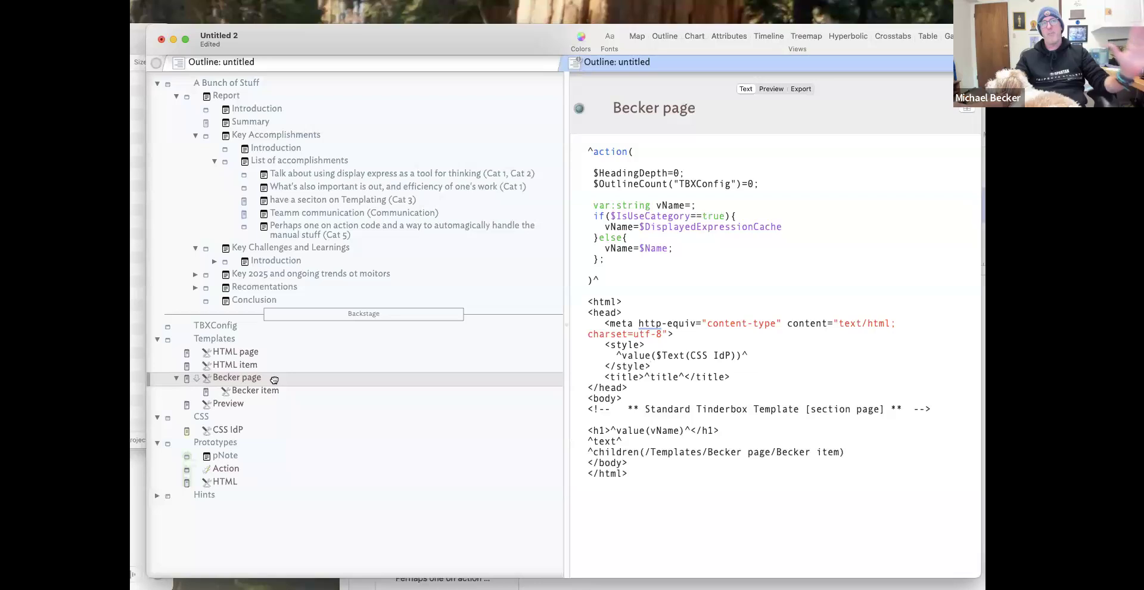
left_click_drag(616, 164, 655, 230)
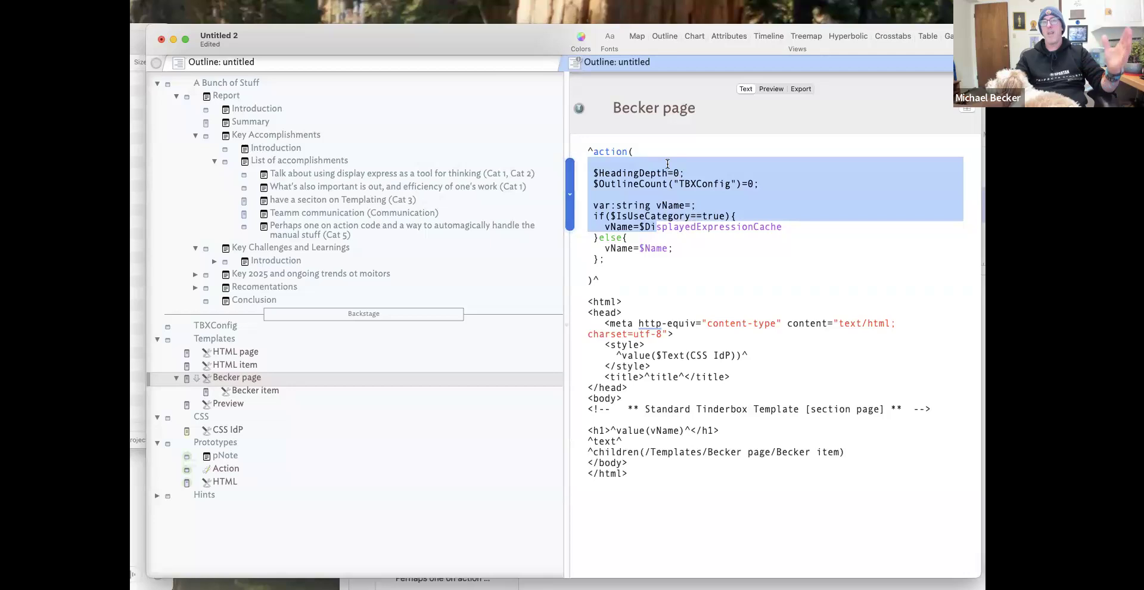
left_click(670, 349)
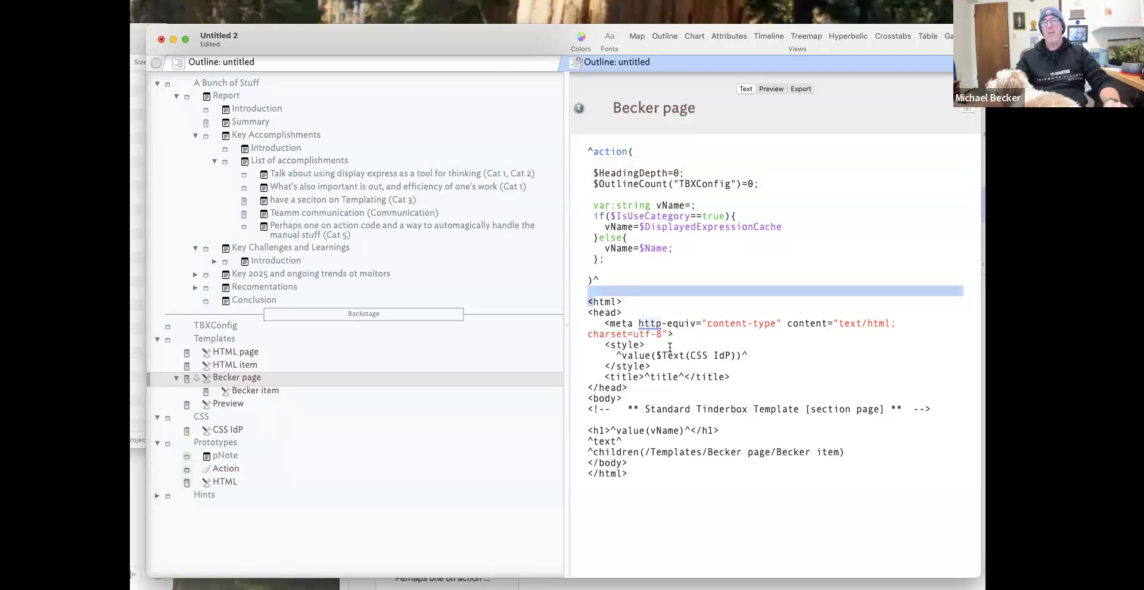
left_click(742, 365)
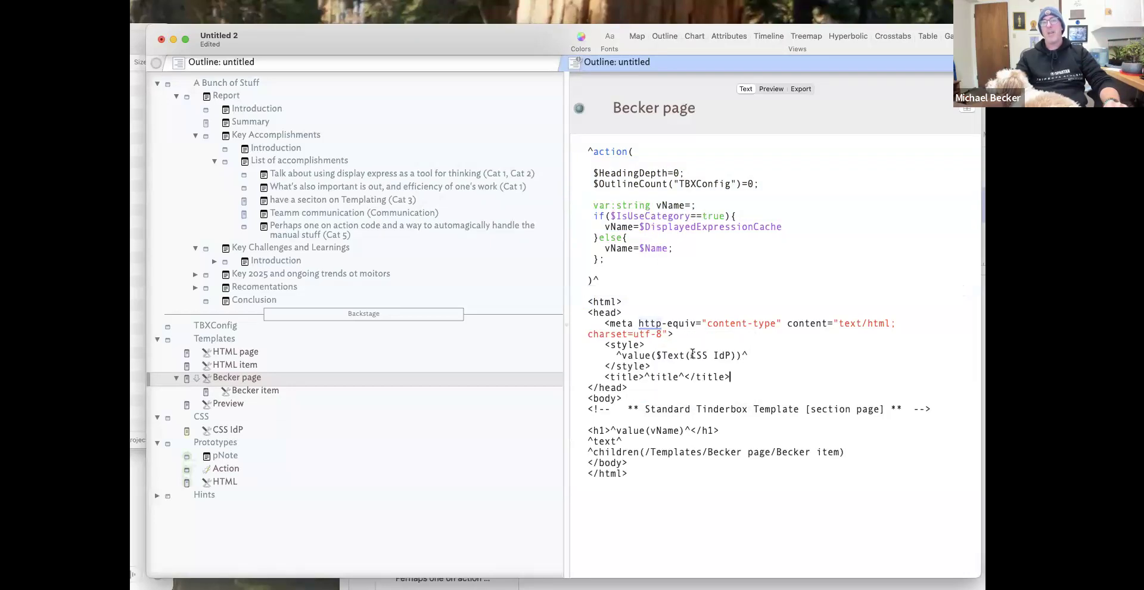
left_click_drag(655, 356, 736, 356)
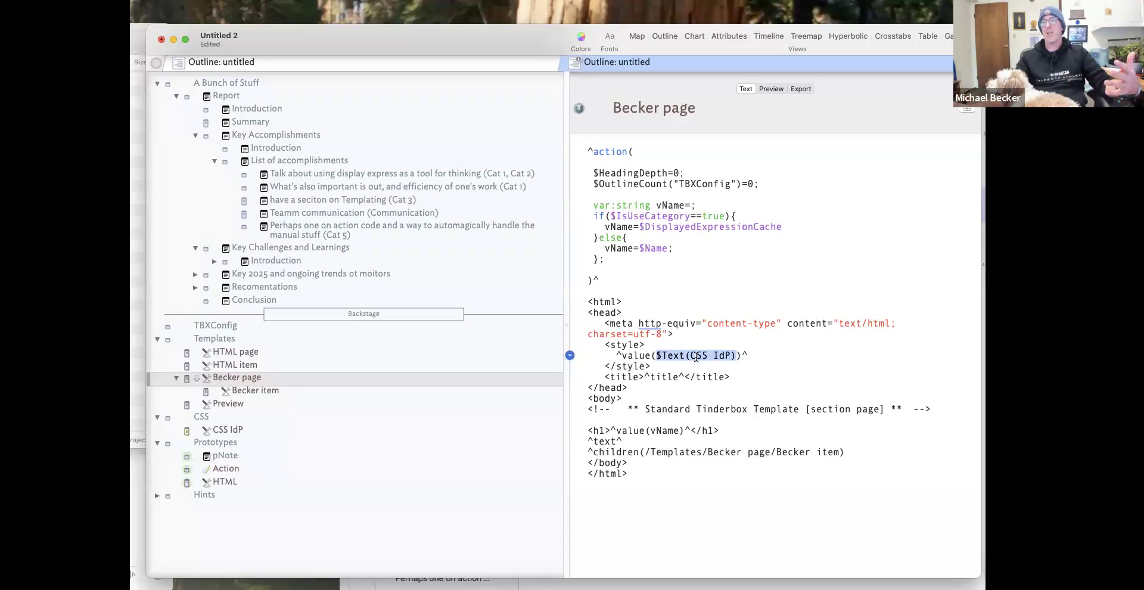
left_click(263, 431)
scroll(691, 455, "down", 10)
scroll(691, 455, "up", 10)
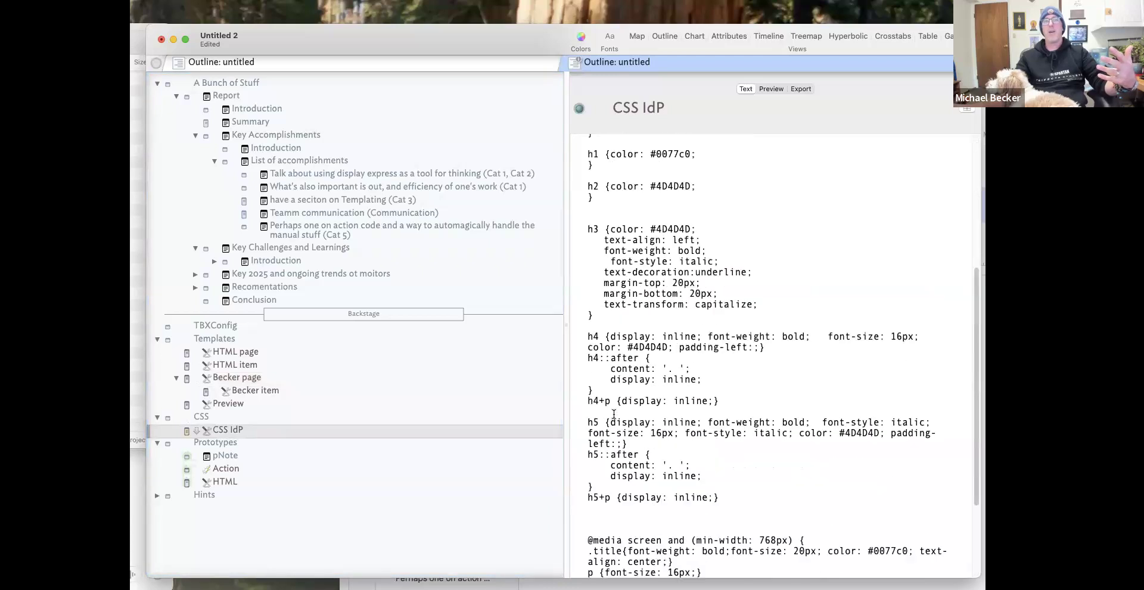
Preview the Report rendered with the CSS IdP styles and blue headings.
left_click(247, 99)
left_click(771, 89)
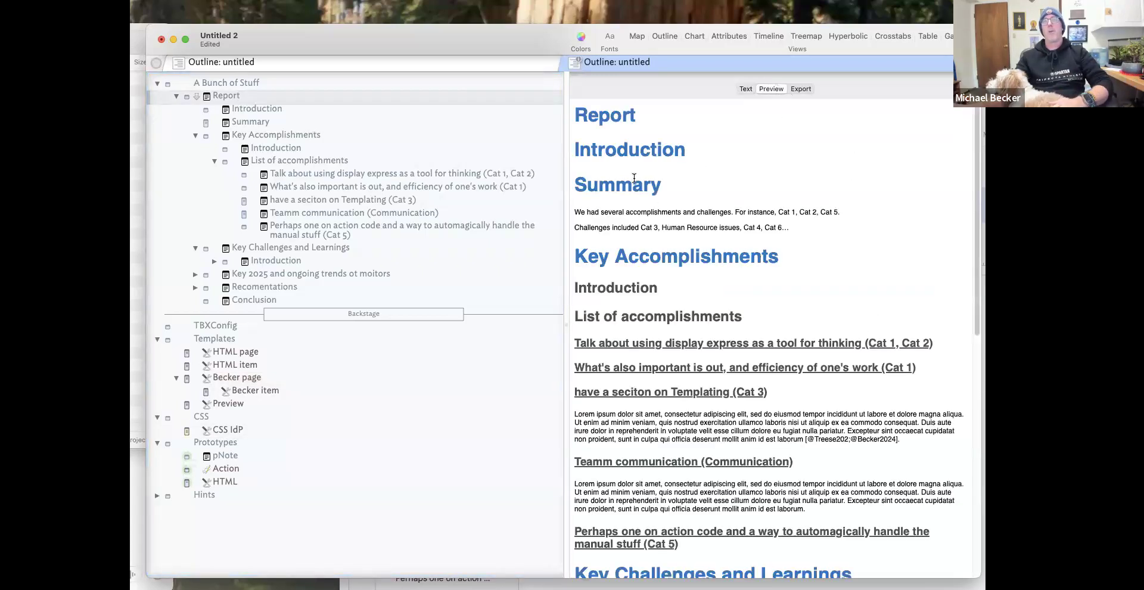
left_click_drag(610, 339, 938, 352)
left_click_drag(675, 363, 785, 370)
left_click(634, 401)
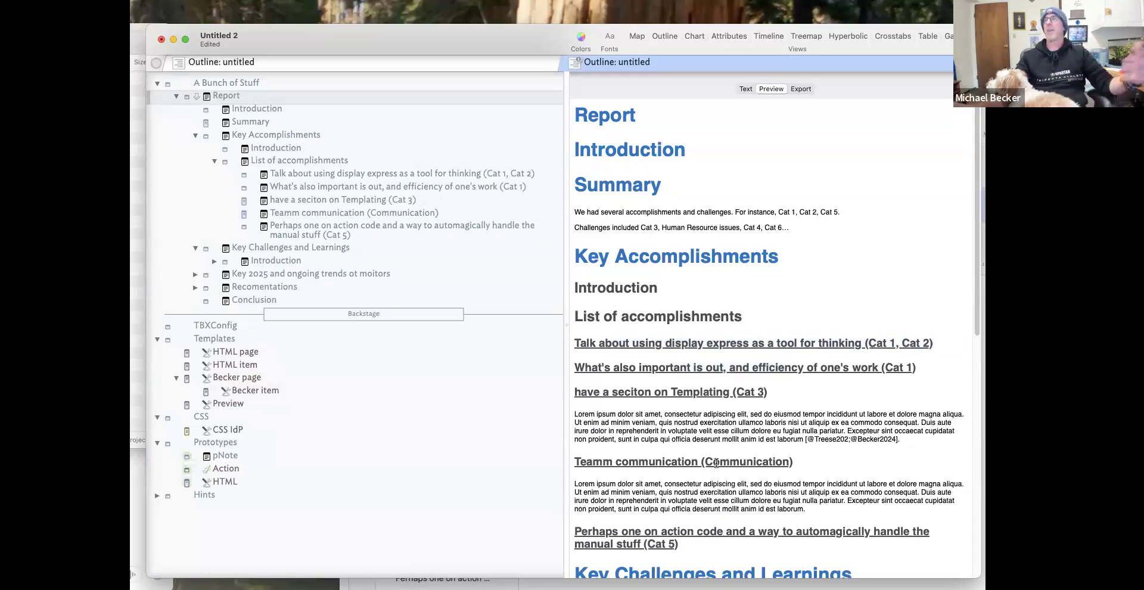
scroll(706, 439, "down", 5)
scroll(709, 441, "down", 12)
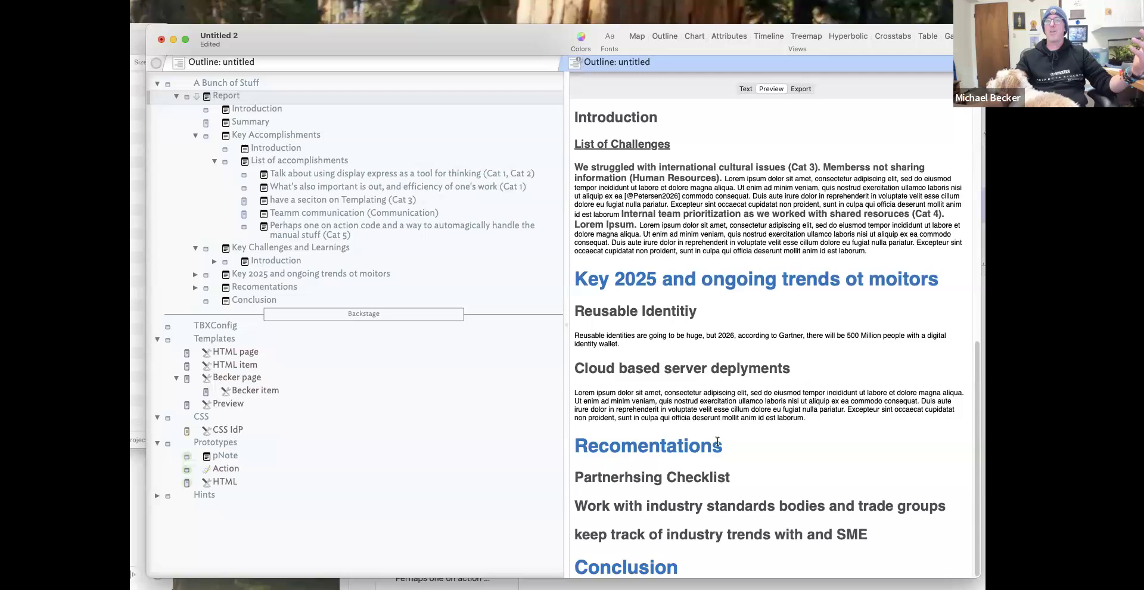
scroll(717, 441, "up", 15)
Select the entire rendered preview and switch to another app to paste it.
left_click_drag(738, 423, 746, 426)
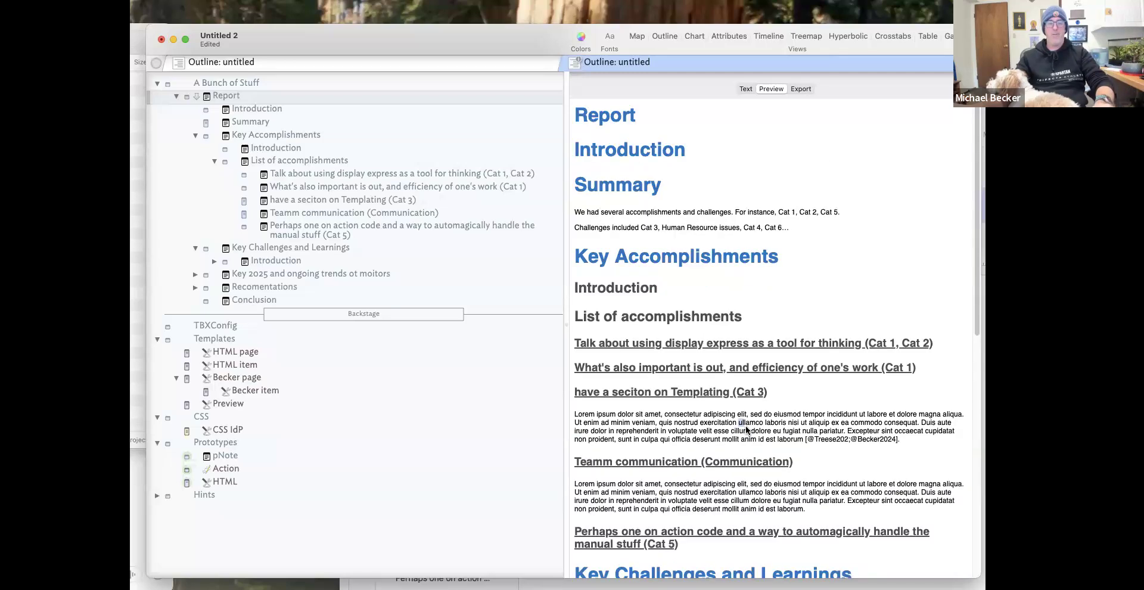
key("super+a")
key("super+Tab")
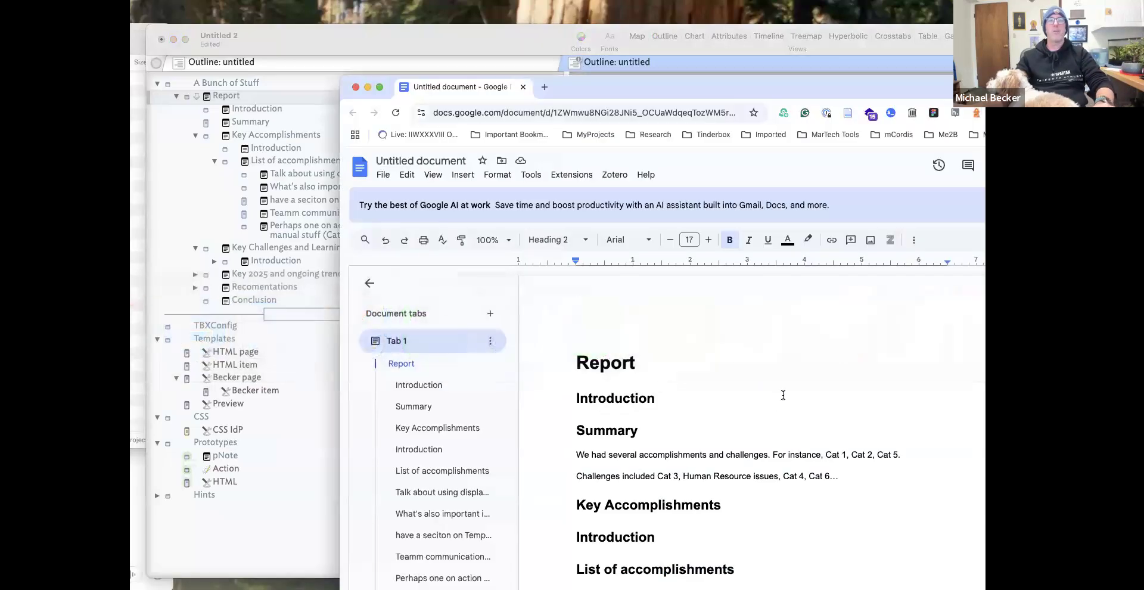
Replace the Google Docs contents with the styled Report, then return to Tinderbox.
key("super+a")
key("super+v")
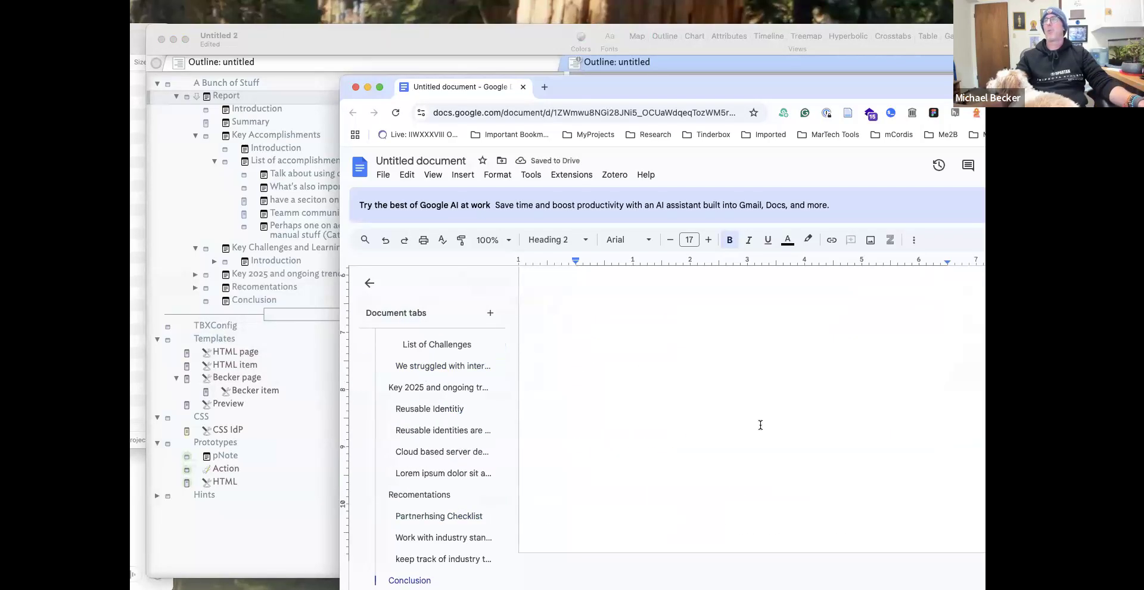
scroll(761, 425, "up", 20)
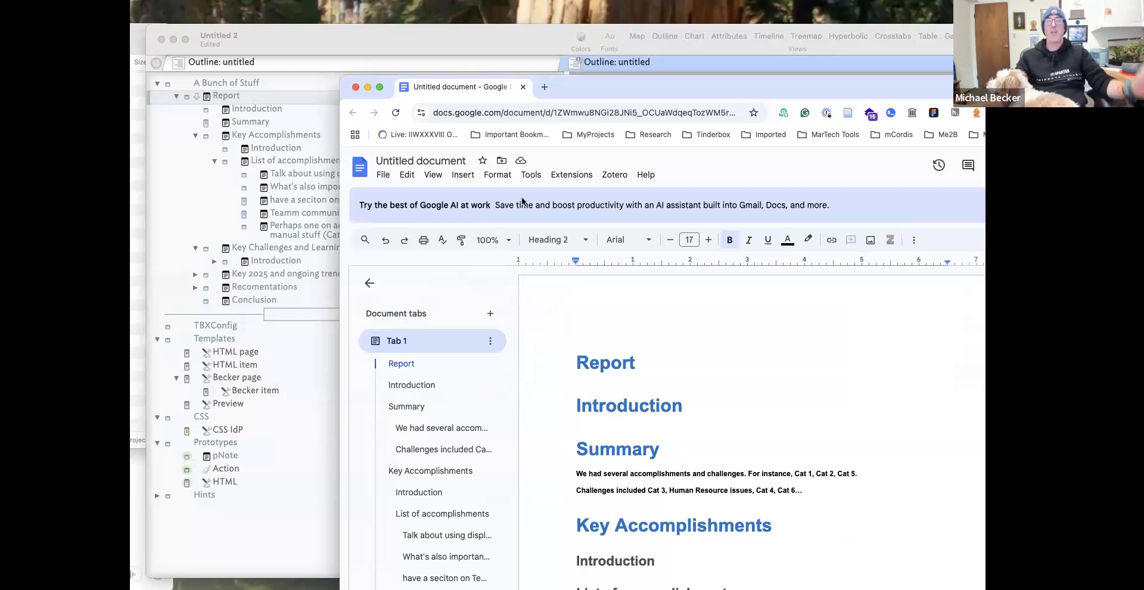
left_click(423, 43)
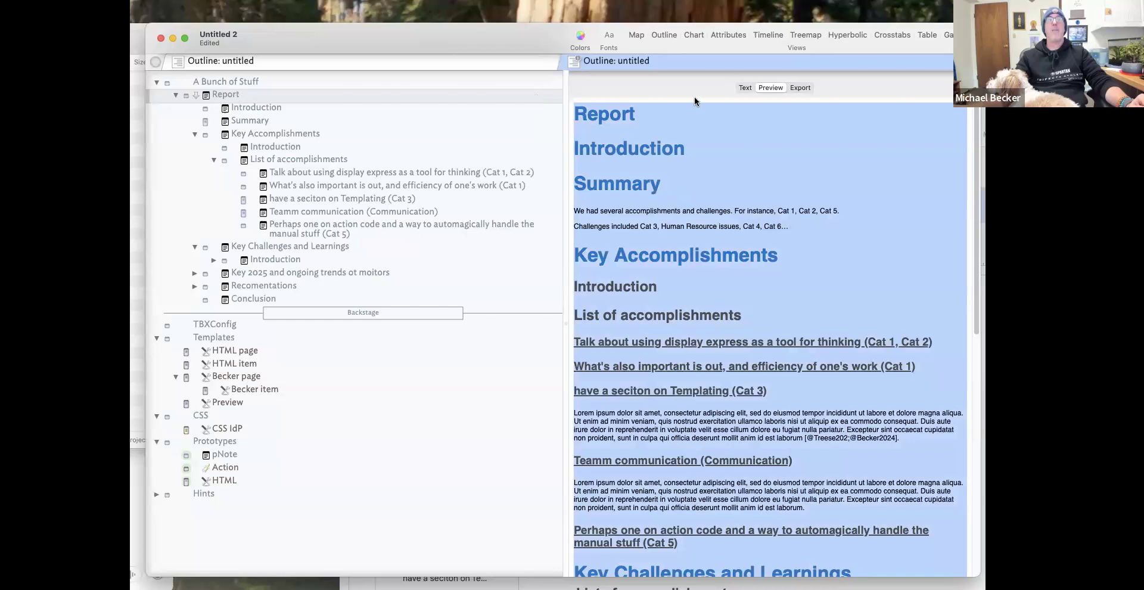
Show the Report's exported HTML and highlight the body and title style rules.
left_click(799, 88)
scroll(643, 388, "down", 5)
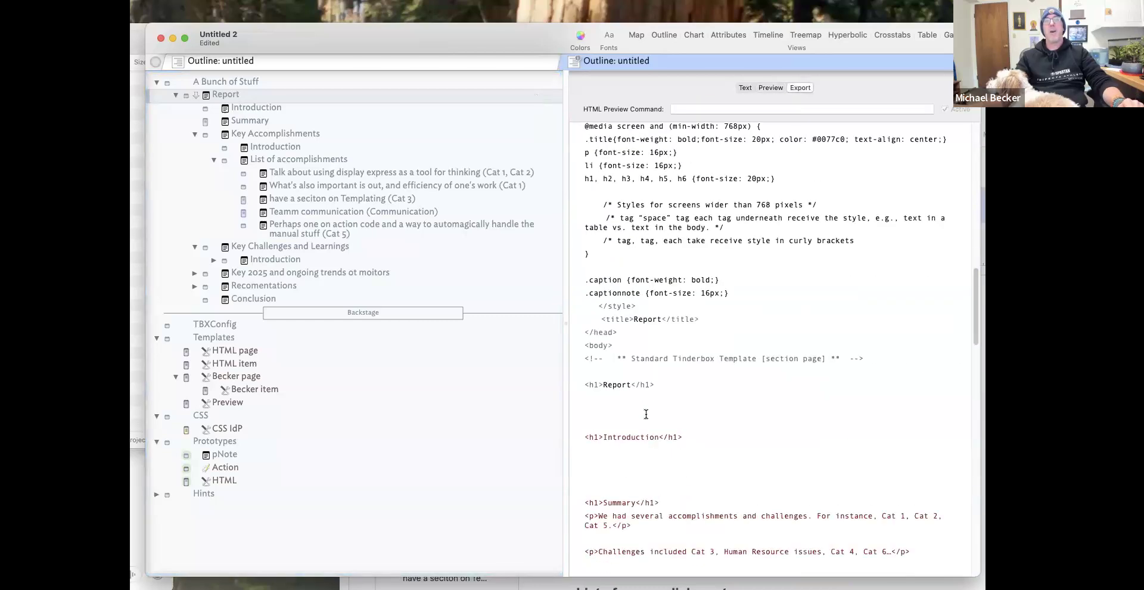
scroll(643, 388, "up", 10)
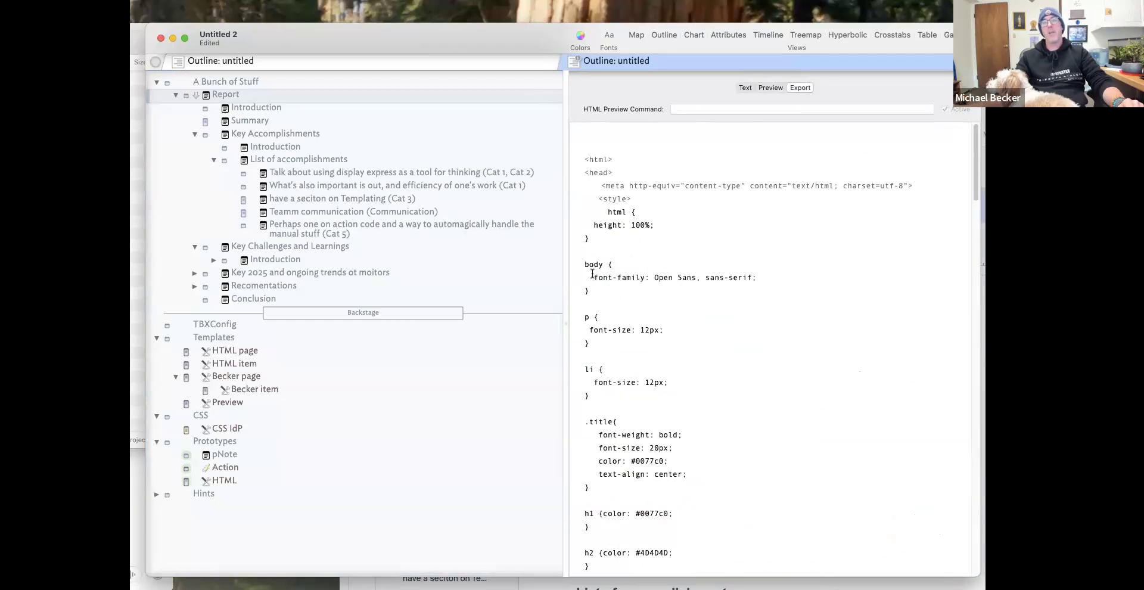
left_click_drag(590, 267, 680, 480)
Scroll through the exported HTML, highlighting the Introduction h2 tag, then return to the preview.
scroll(680, 480, "down", 8)
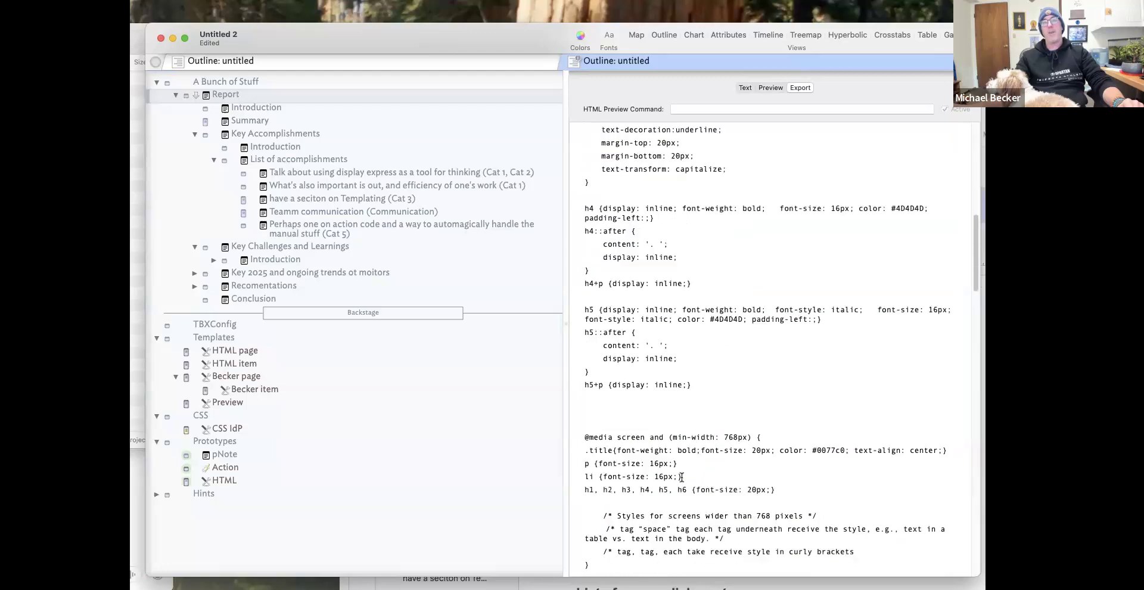
scroll(682, 477, "down", 10)
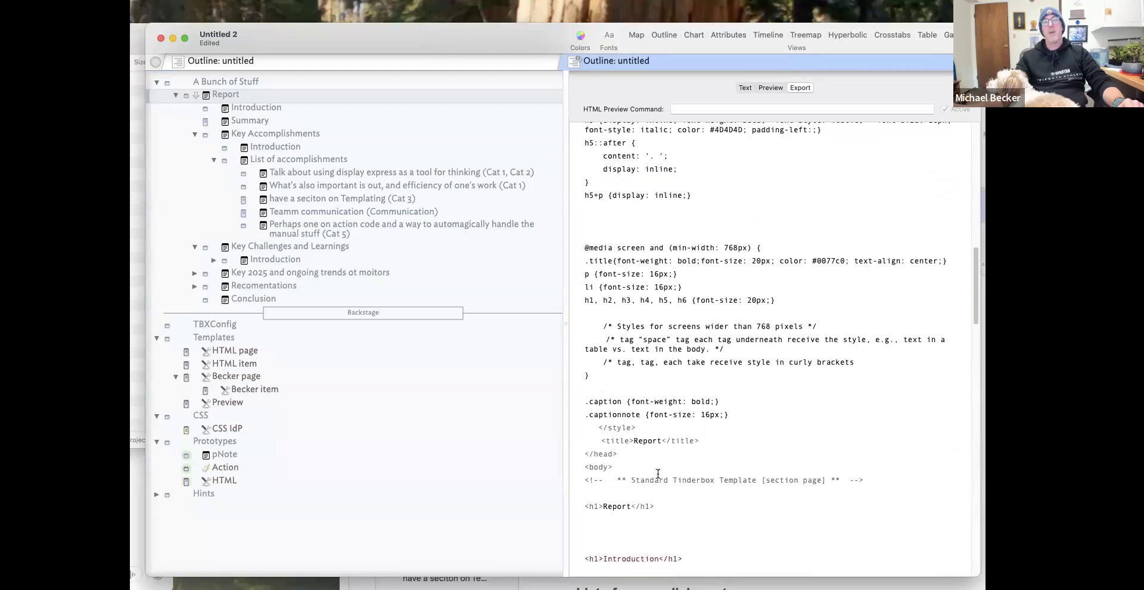
scroll(654, 475, "down", 2)
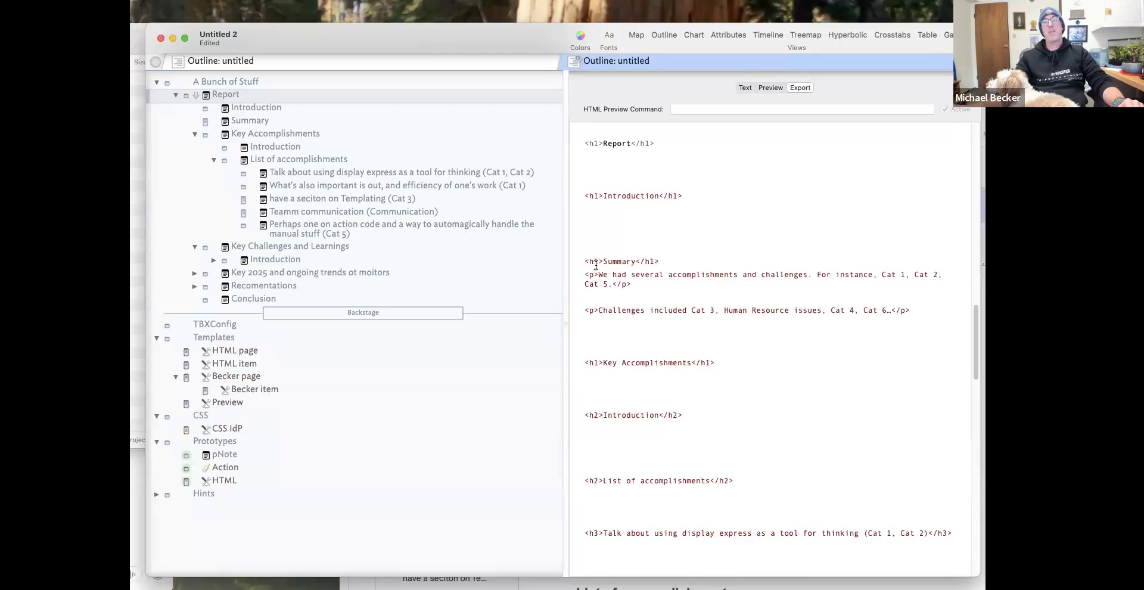
scroll(610, 435, "down", 5)
scroll(614, 447, "down", 15)
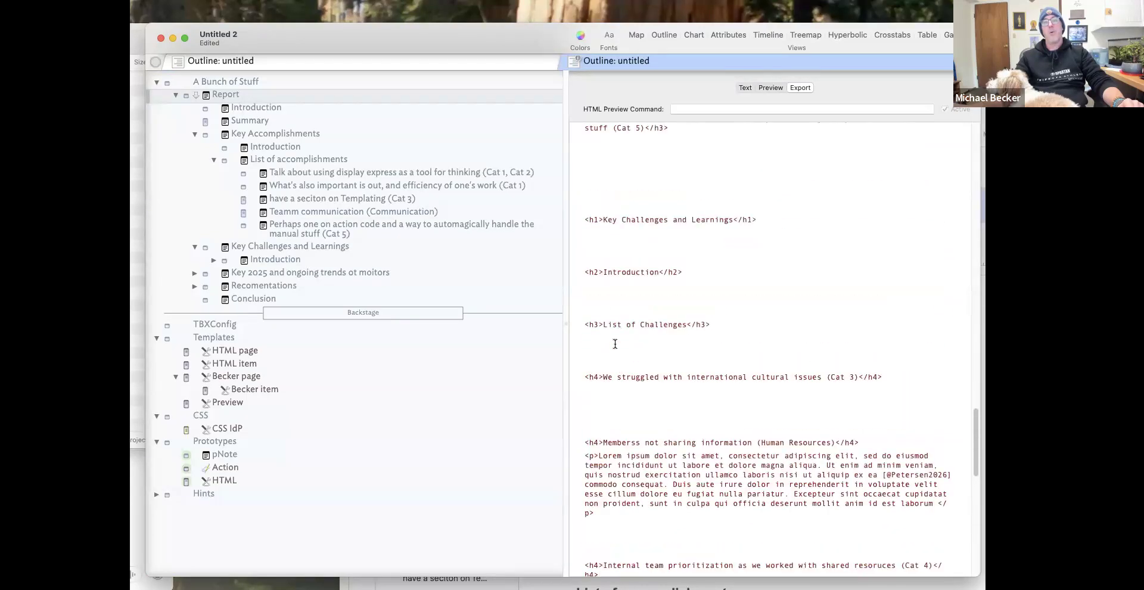
double_click(594, 272)
left_click_drag(595, 316, 607, 325)
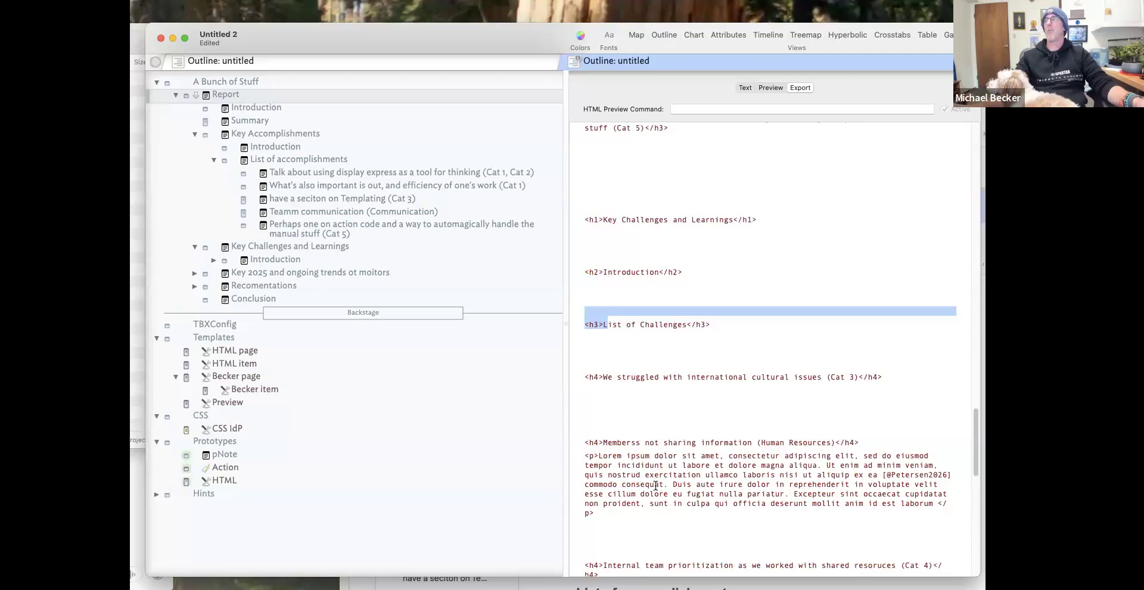
scroll(620, 380, "up", 15)
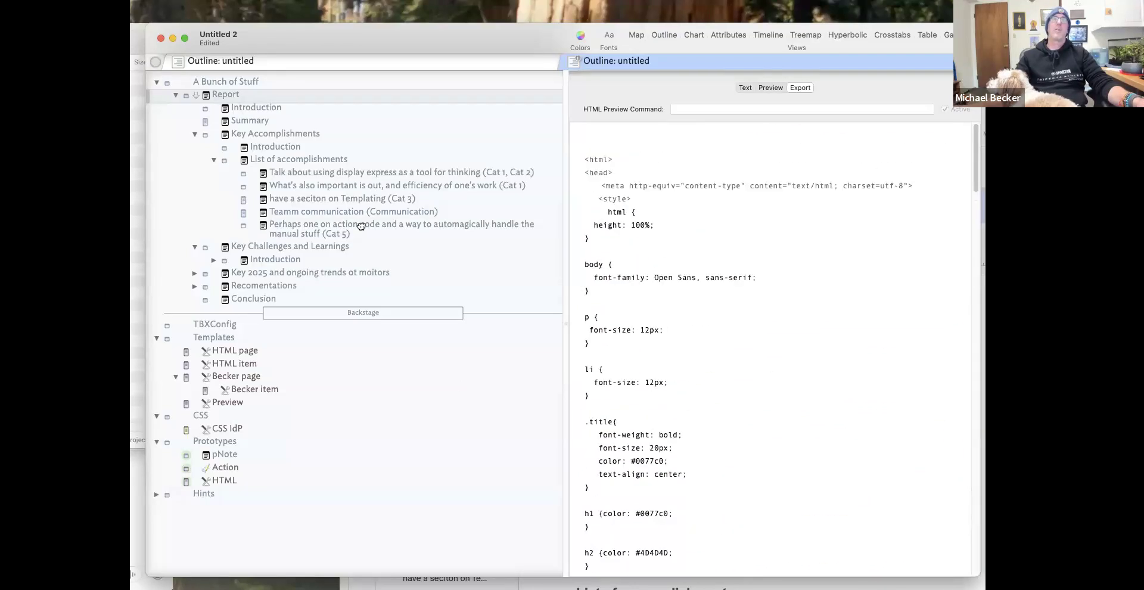
left_click(761, 87)
Scroll the rendered Report, check List of accomplishments' attributes, and open the Preview template note.
scroll(745, 312, "down", 8)
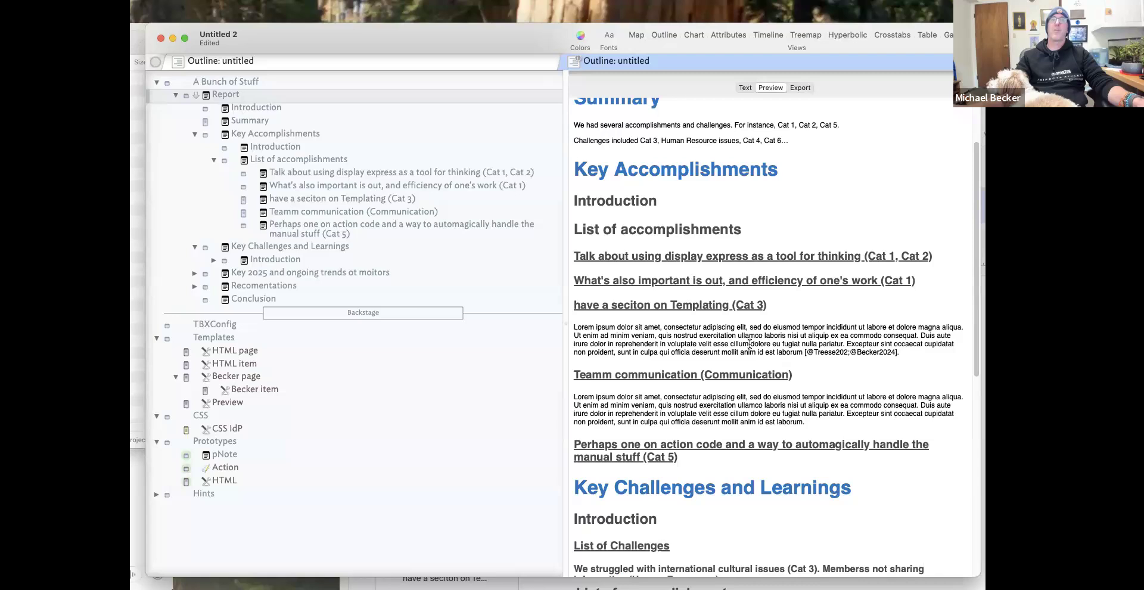
scroll(755, 383, "down", 4)
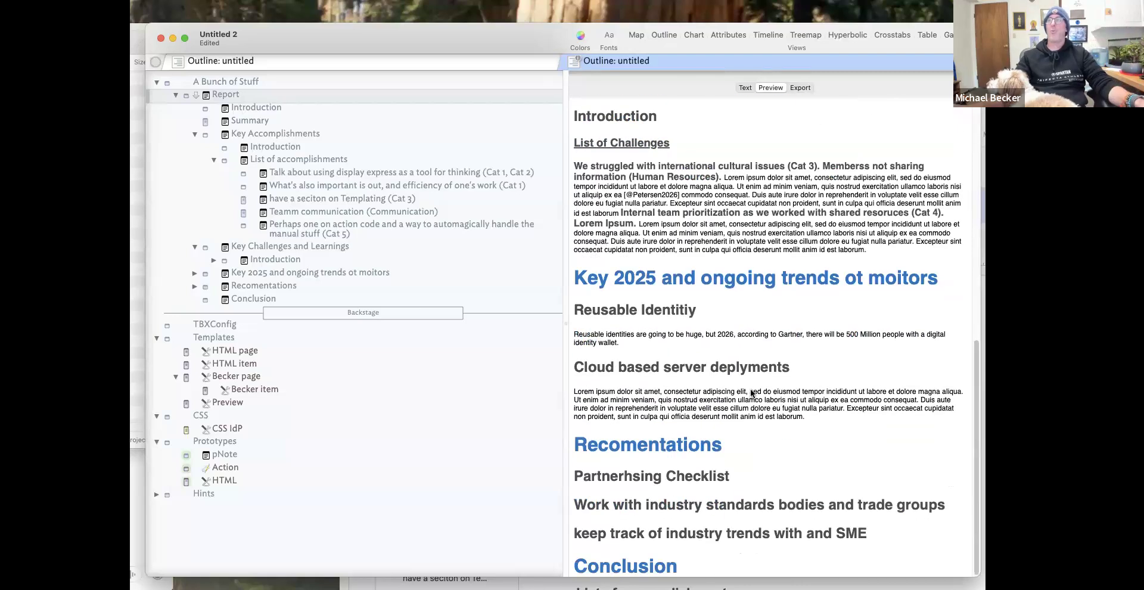
scroll(753, 390, "up", 12)
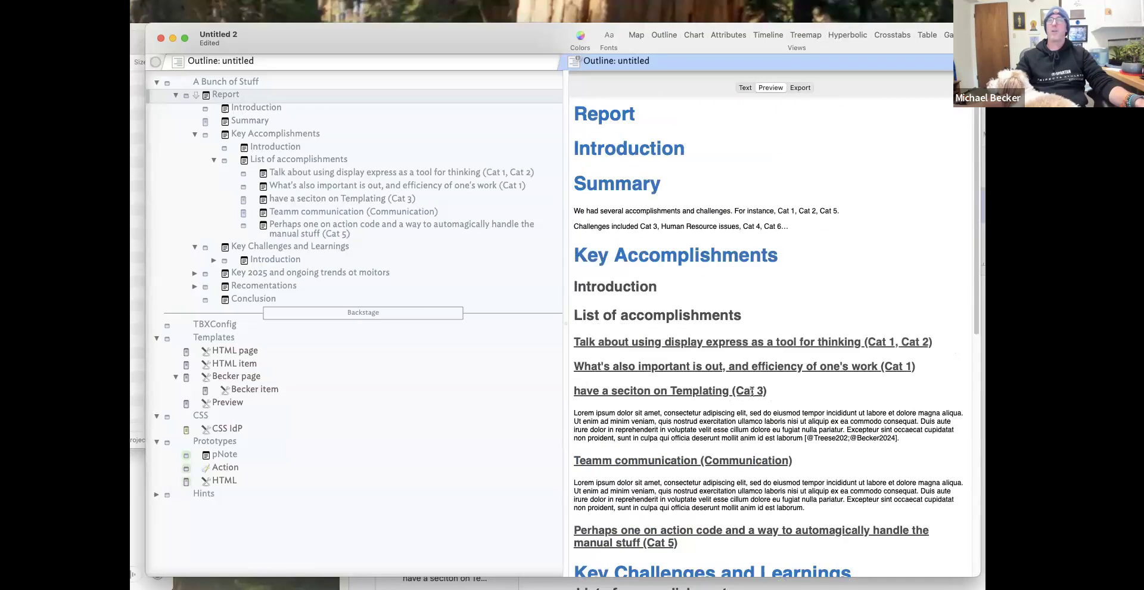
left_click(745, 87)
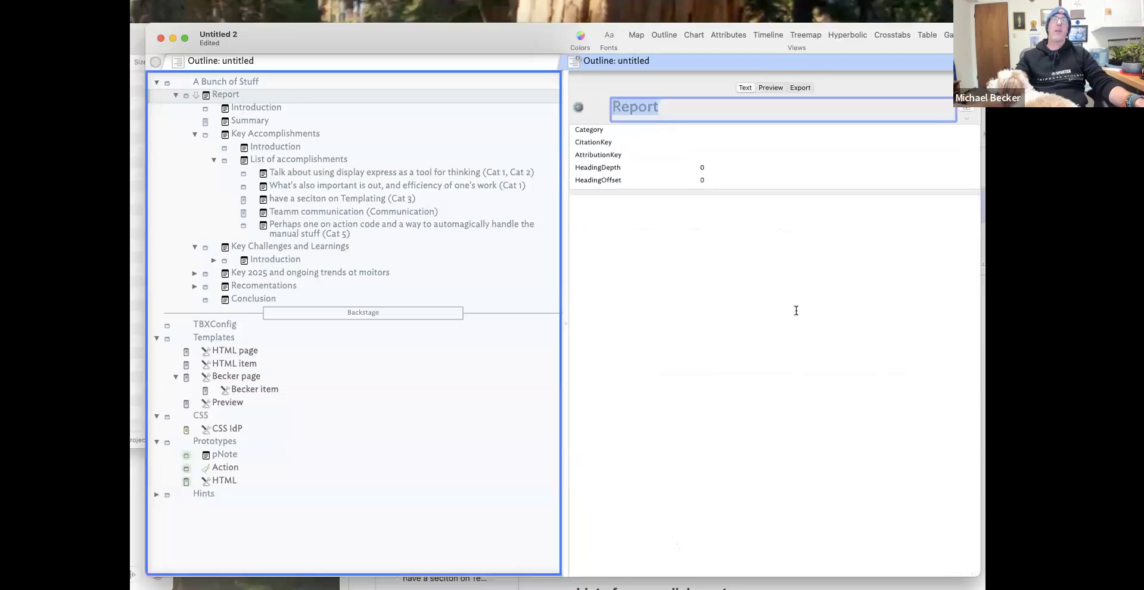
left_click(298, 160)
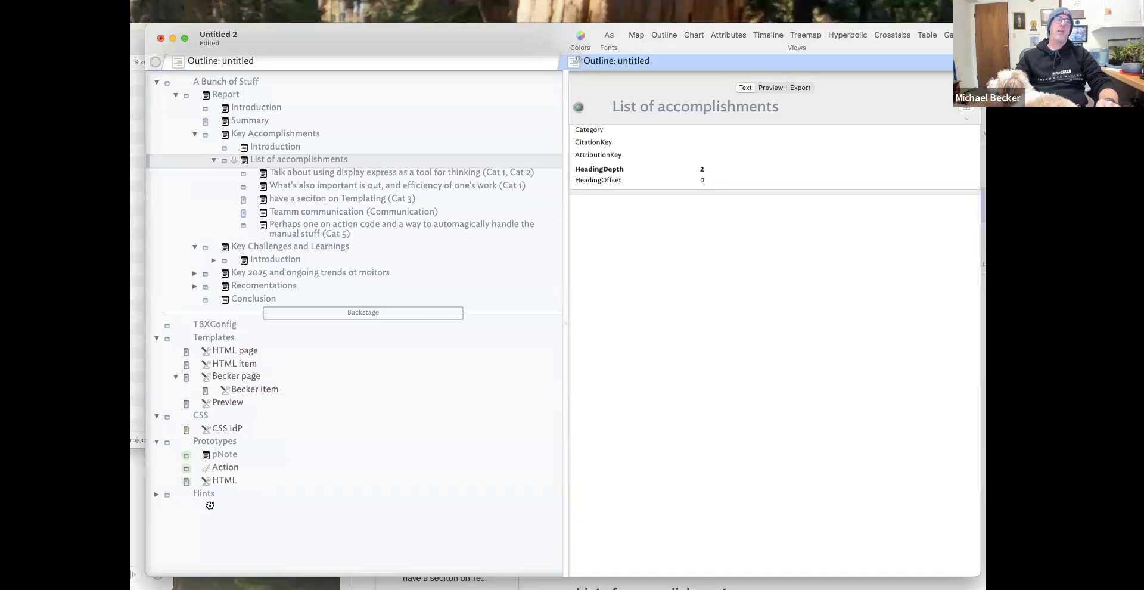
left_click(230, 403)
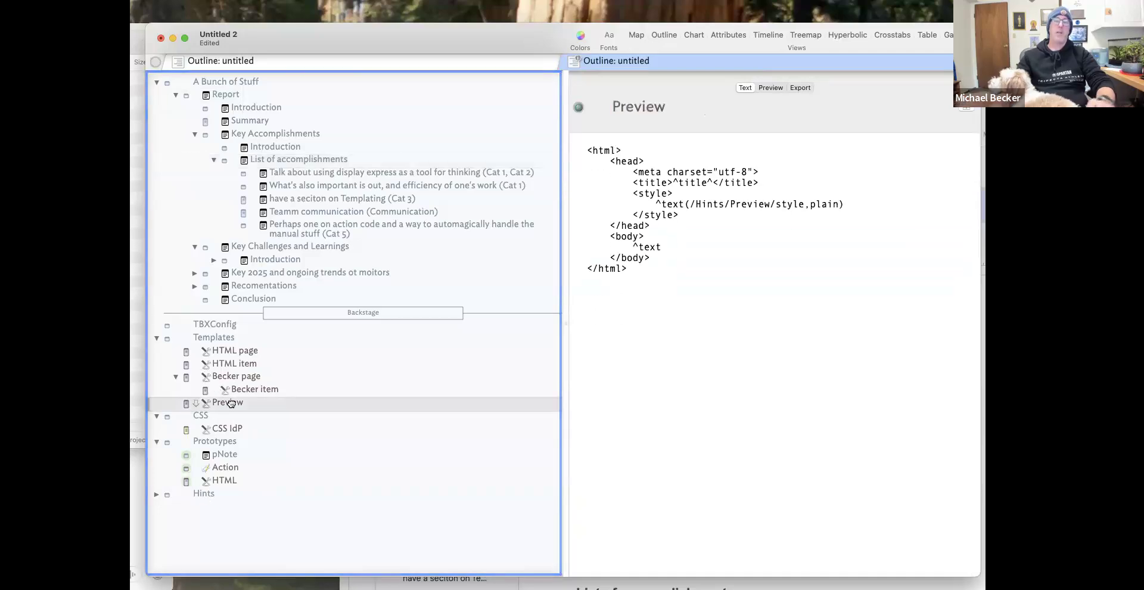
Create a new note named tList after the Preview template.
key("Return")
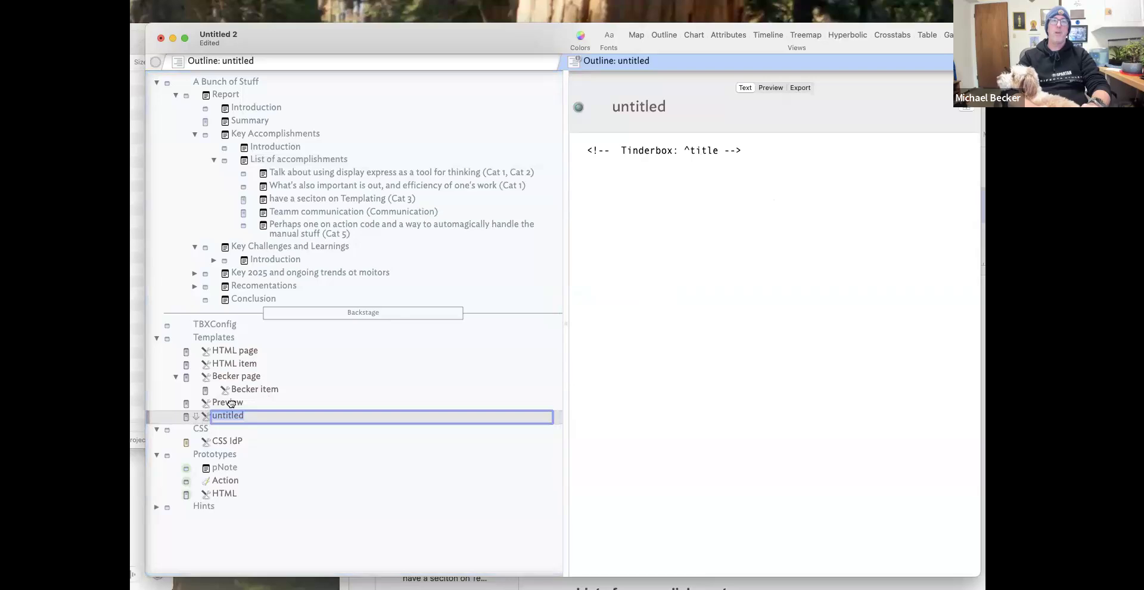
type("t")
key("BackSpace")
type("tList")
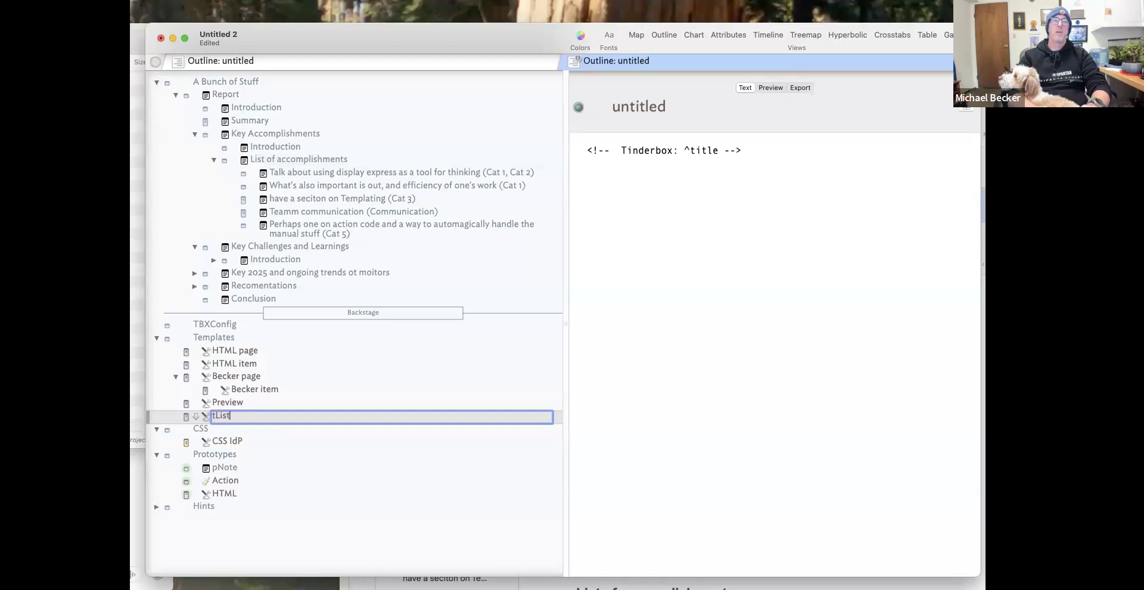
key("Return")
Clear the tList default text and begin an ^action( )^ block declaring var:list.
left_click(808, 213)
key("super+a")
key("BackSpace")
type("^a")
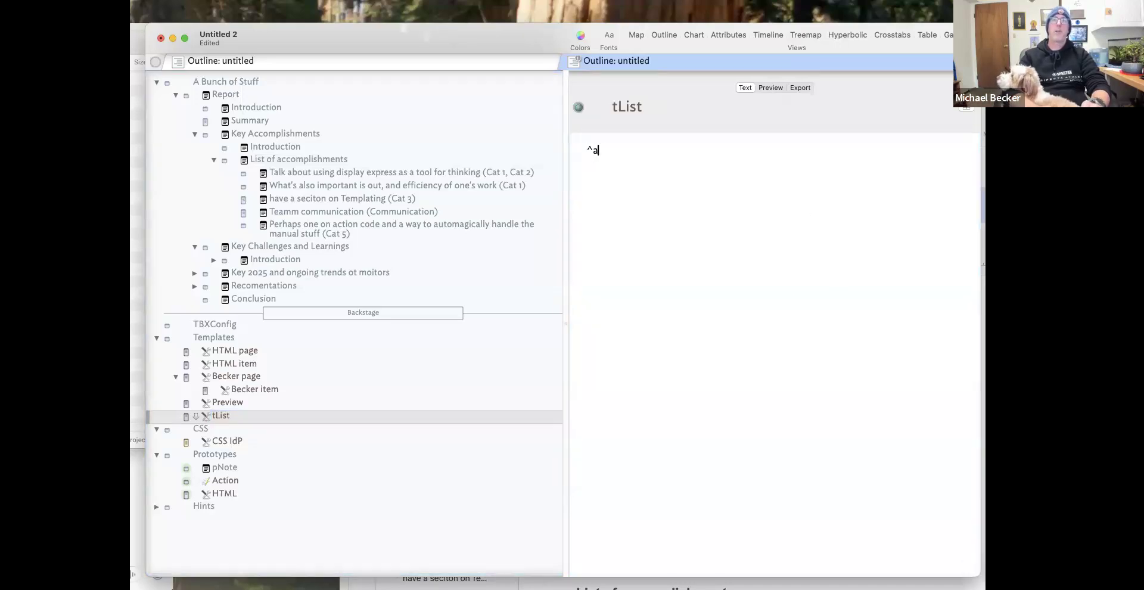
type("ction(")
key("Return")
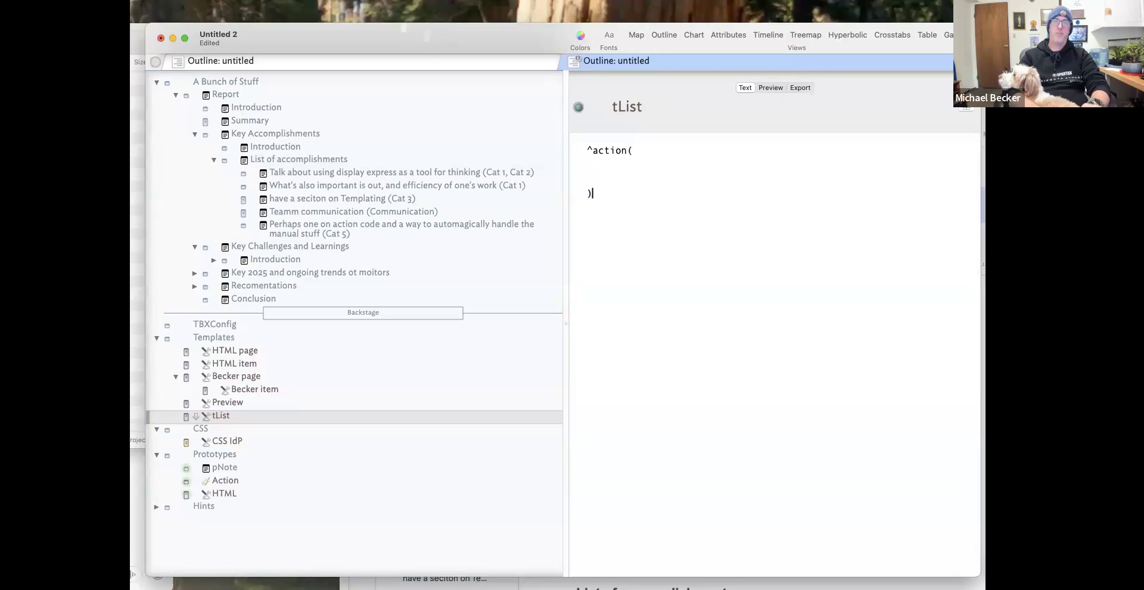
type(")^")
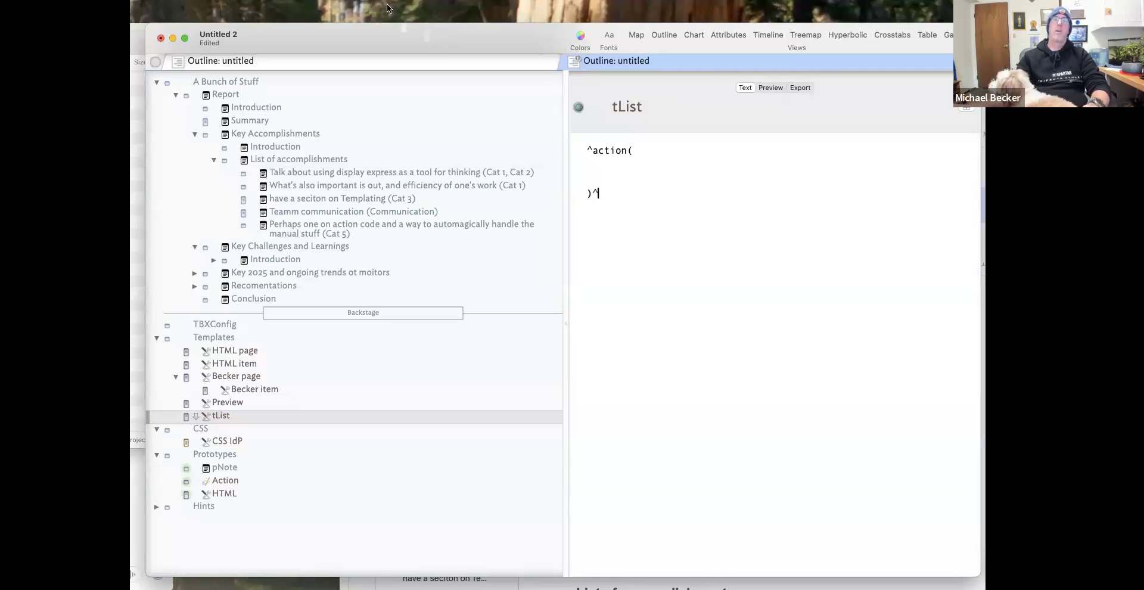
type("  var:list")
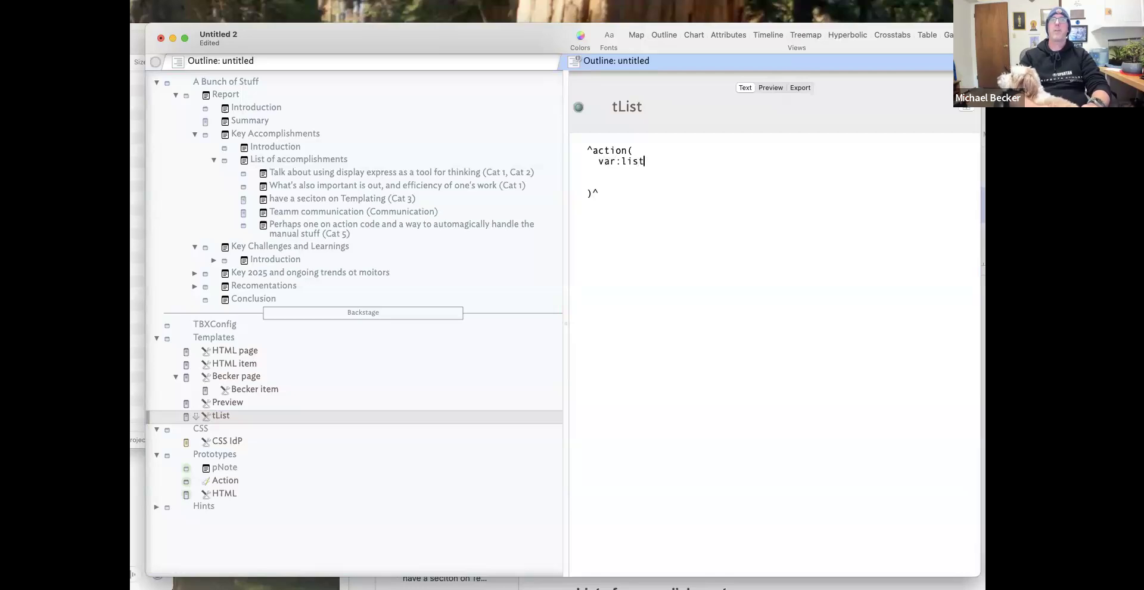
Complete the declaration as vList=collect(children,$ID), fixing typos along the way.
key("BackSpace")
type("is")
key("BackSpace")
key("BackSpace")
type("ist")
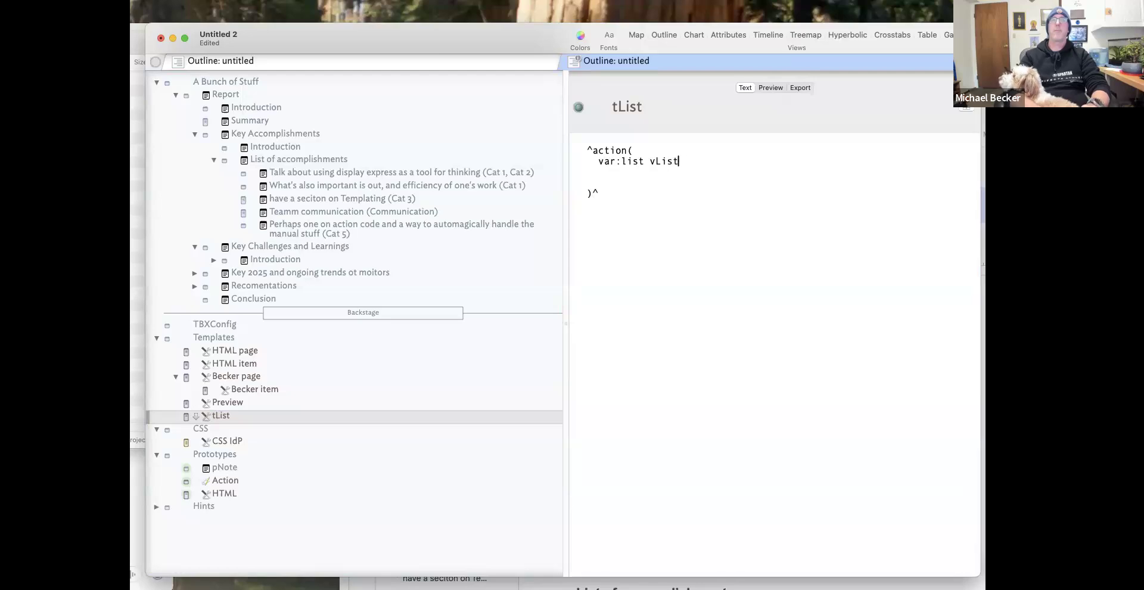
type("=collec")
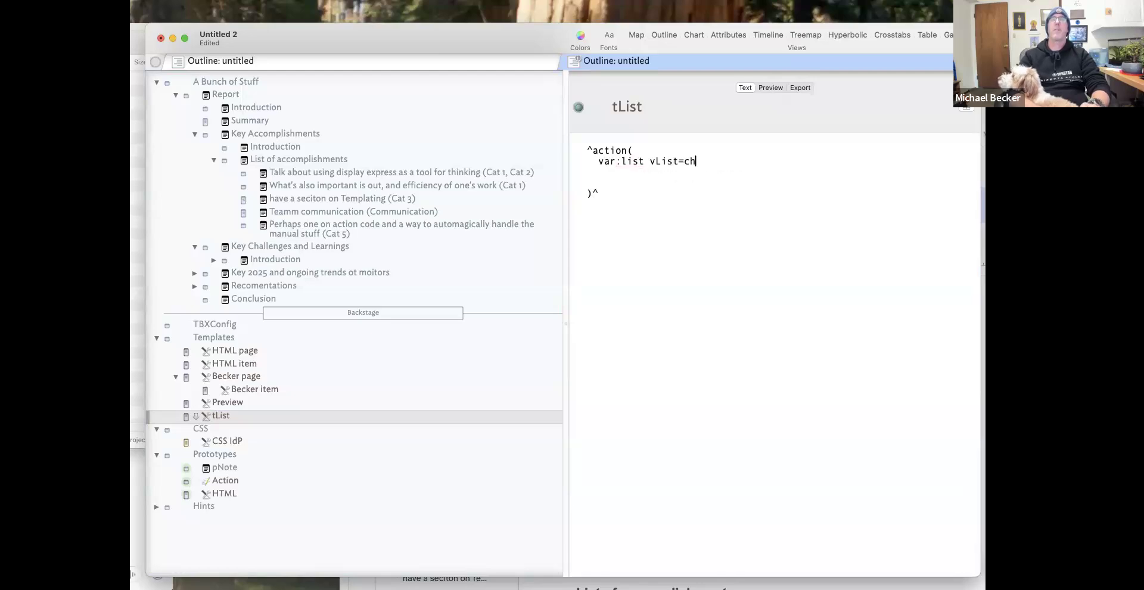
type("t(children,")
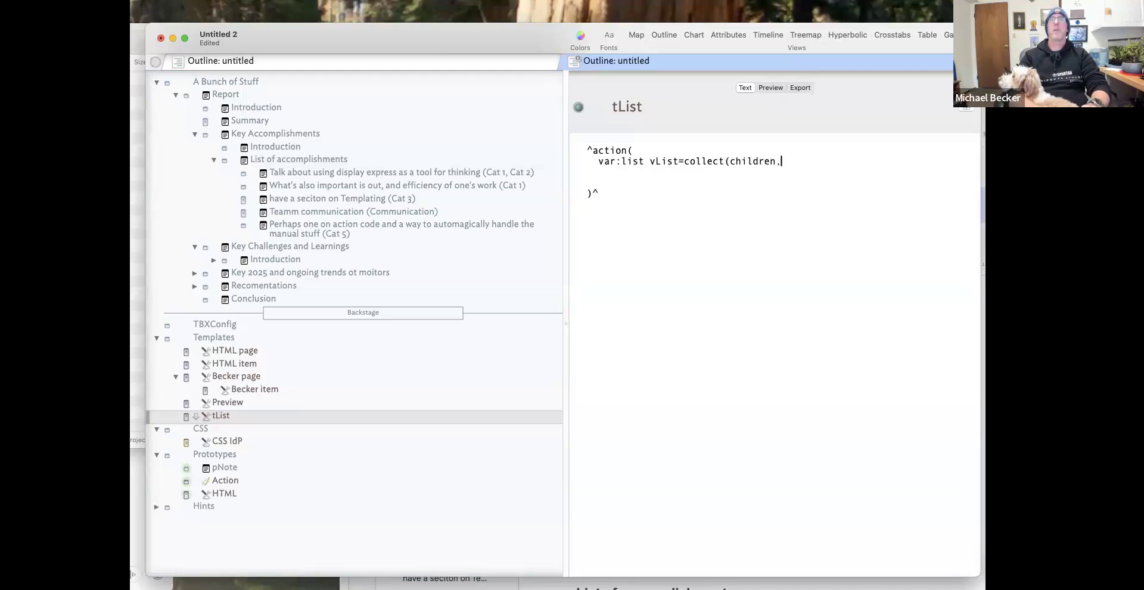
type("$KD()")
key("BackSpace")
key("BackSpace")
key("BackSpace")
key("BackSpace")
type("J()")
key("BackSpace")
key("BackSpace")
type("D)")
key("BackSpace")
key("BackSpace")
key("BackSpace")
Close the collect statement and declare var:string vStr=; on the next line.
type("ID)l")
key("Return")
key("Return")
type("v")
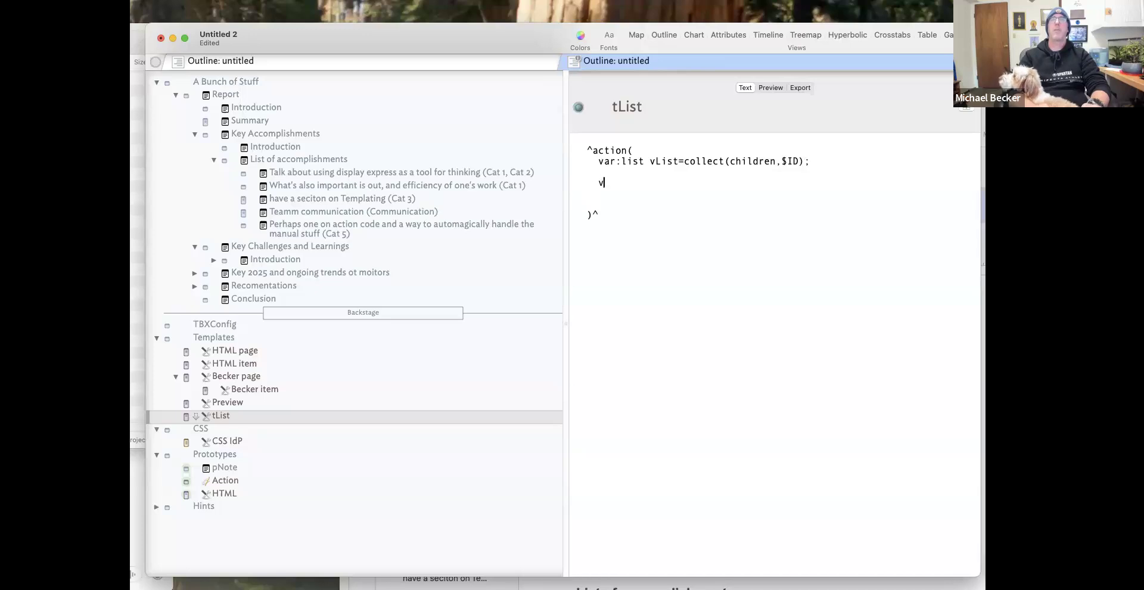
type("List")
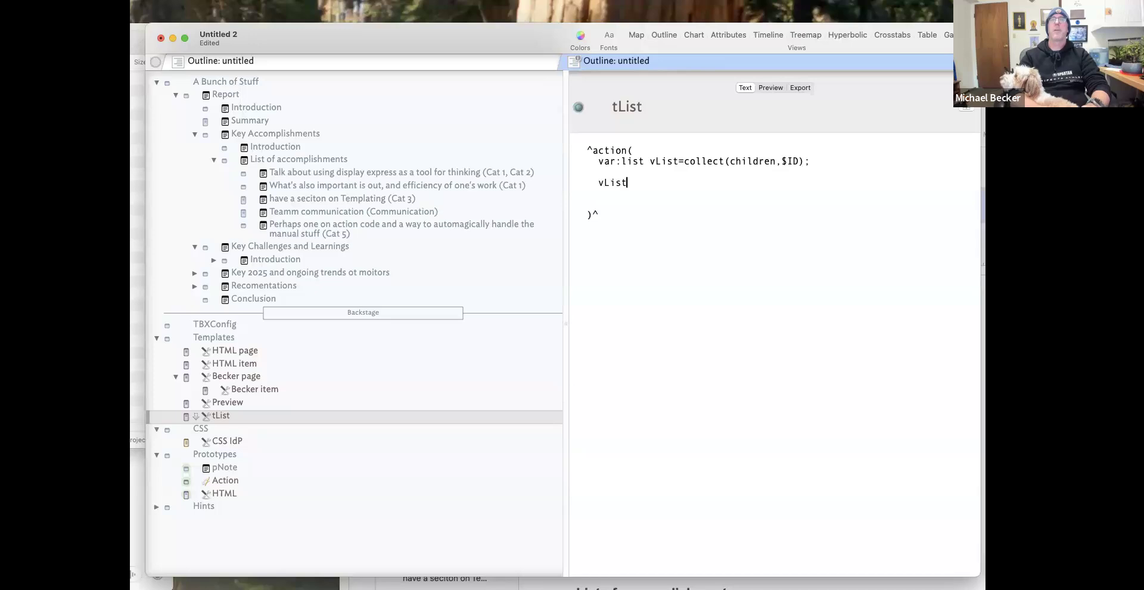
key("BackSpace")
key("BackSpace")
key("BackSpace")
key("BackSpace")
key("BackSpace")
key("BackSpace")
key("BackSpace")
key("BackSpace")
key("BackSpace")
type("var:string vStr=;")
key("Return")
key("Return")
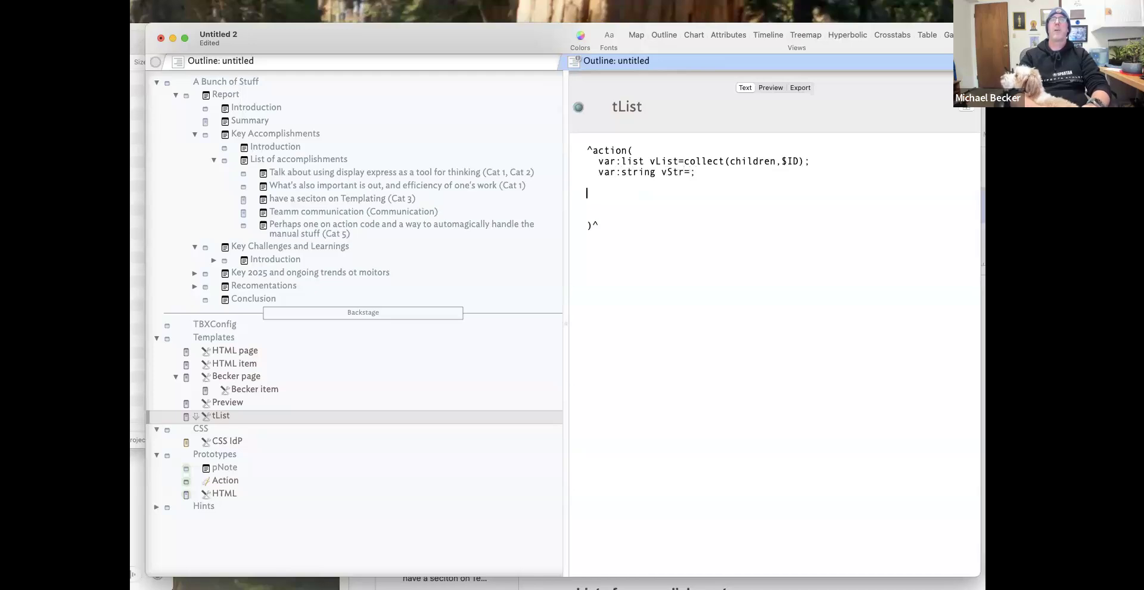
Add the line vStr="<ul>"; below the declaration.
type("var")
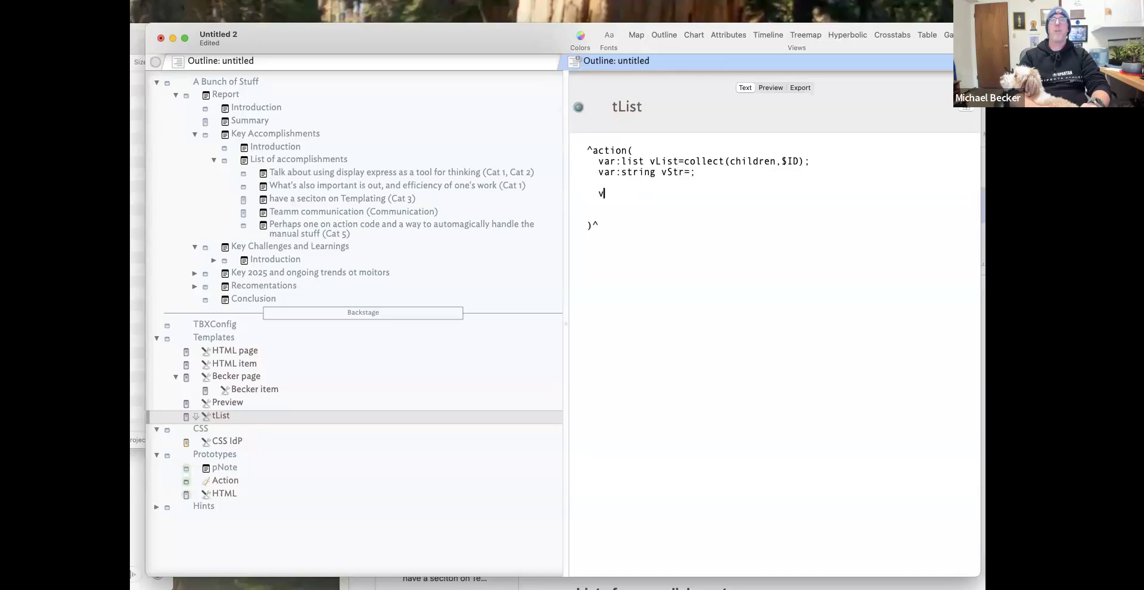
key("BackSpace")
key("BackSpace")
key("BackSpace")
type("vStr=\"")
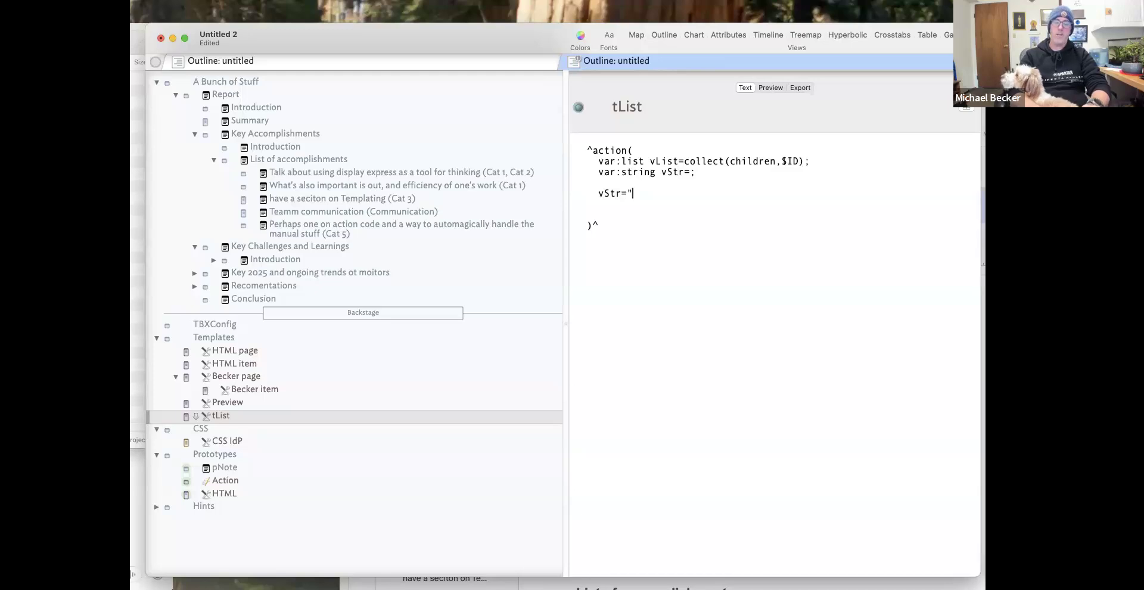
type("<ul")
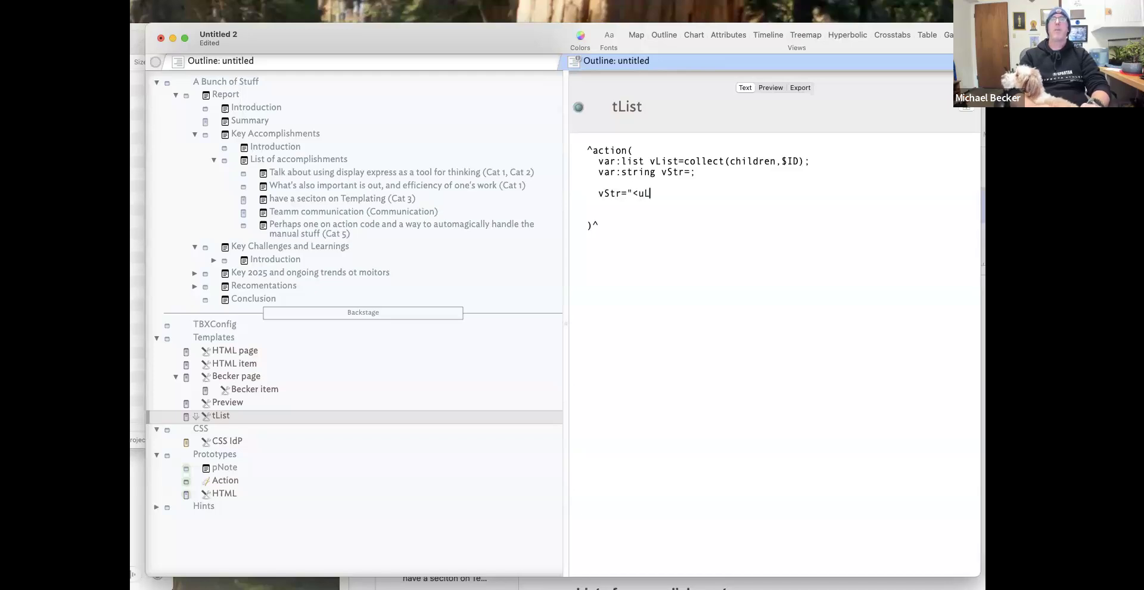
type(">\";")
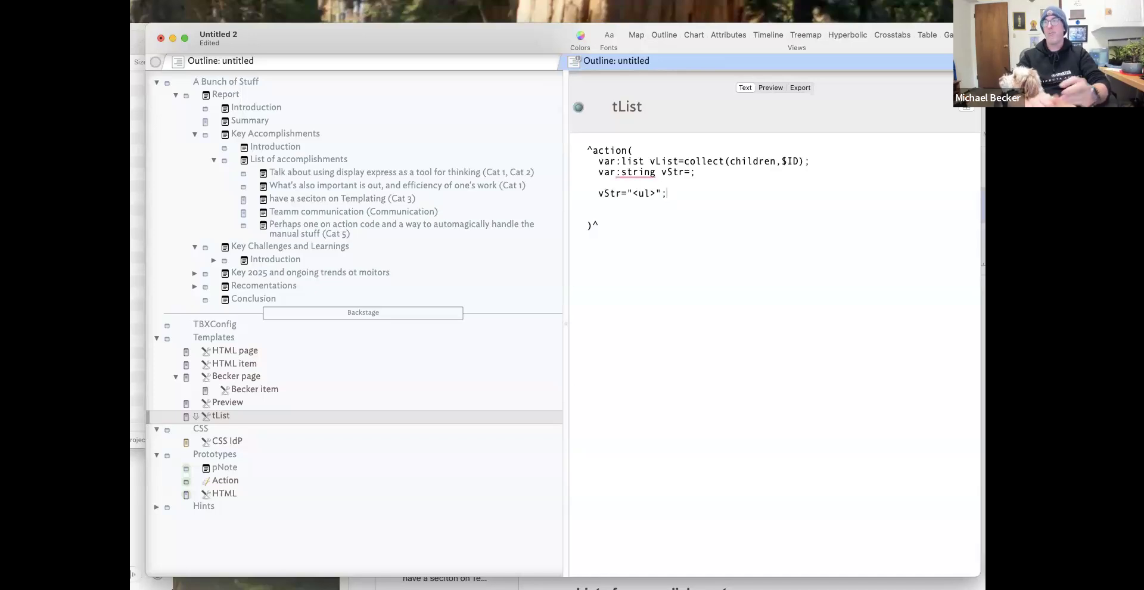
key("Return")
key("Return")
key("Return")
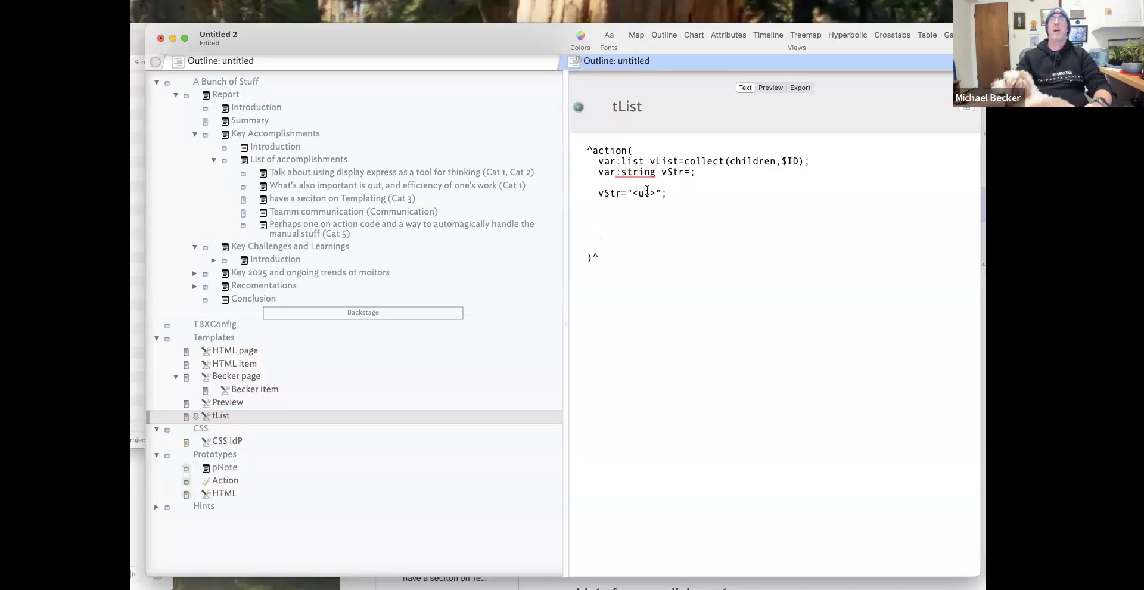
Duplicate the vStr="<ul>"; line and turn the copy into vStr="</ul>";.
left_click_drag(667, 192, 598, 193)
key("super+c")
left_click(612, 236)
key("super+v")
left_click(588, 236)
key("Tab")
key("BackSpace")
left_click(638, 235)
type("/")
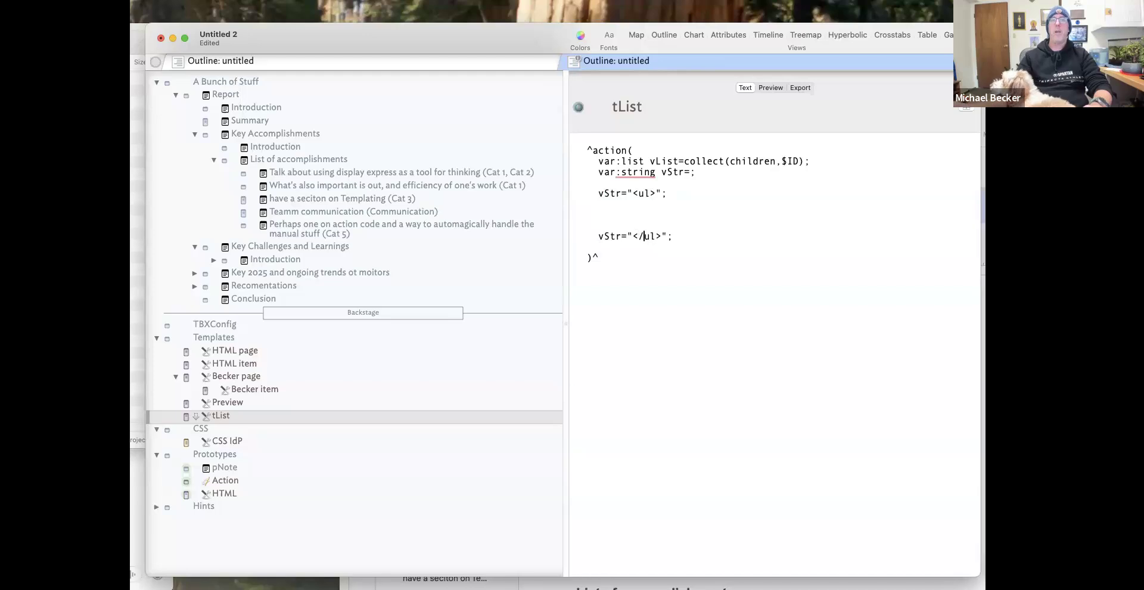
Accept the spelling suggestion to correct var:string.
right_click(645, 176)
key("Escape")
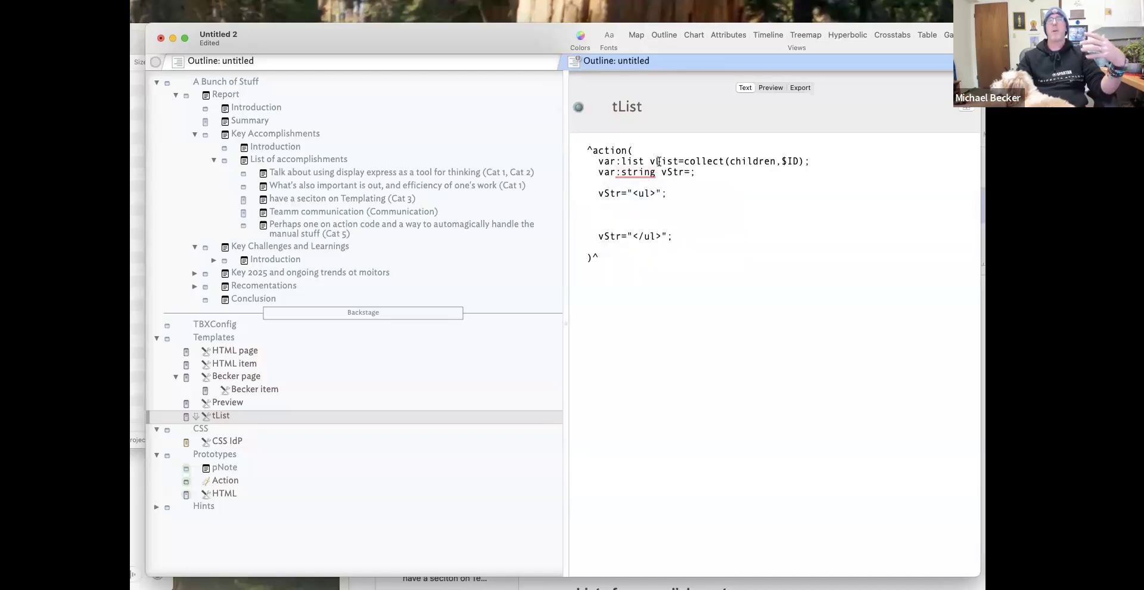
right_click(620, 172)
left_click(624, 206)
Fix the var:string spacing and add an empty vList.each(x){ }; loop below the opening ul.
key("BackSpace")
left_click(627, 205)
type("vList")
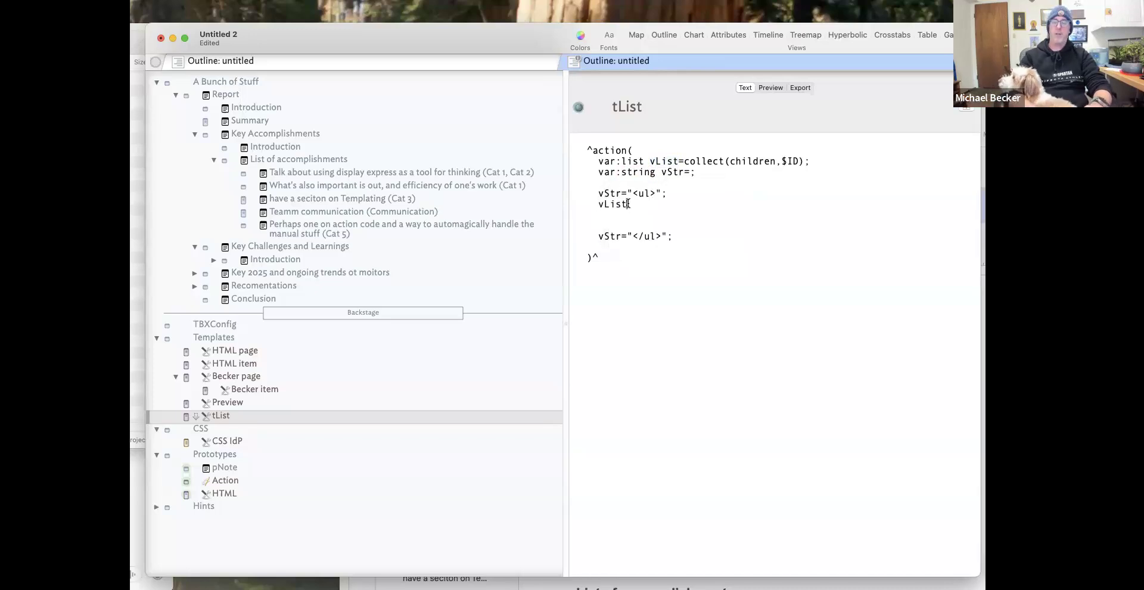
type("./each")
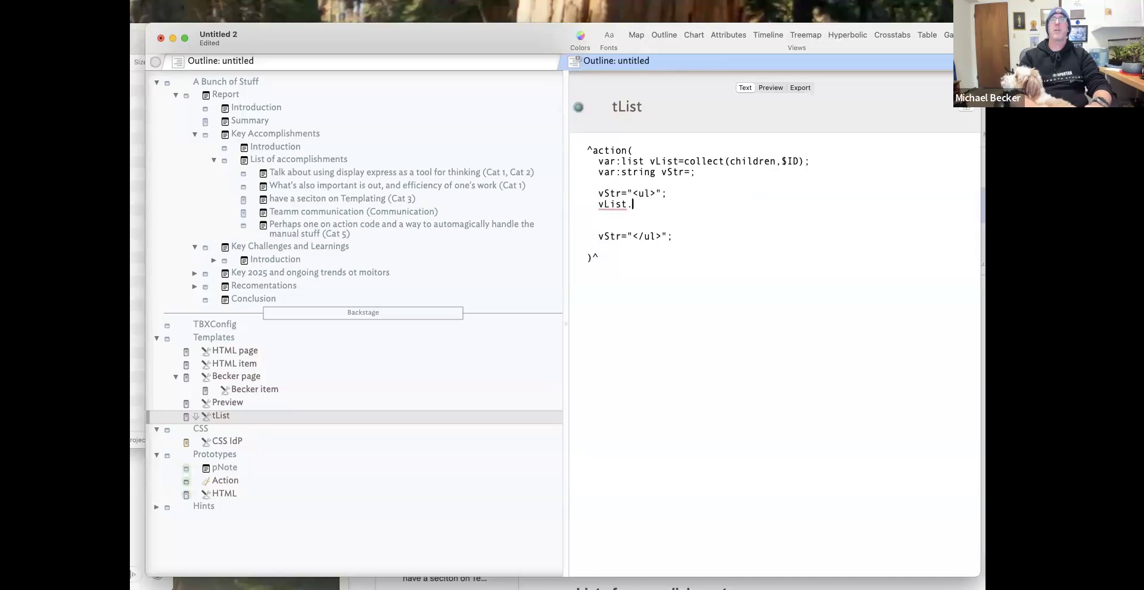
key("BackSpace")
key("BackSpace")
key("BackSpace")
key("BackSpace")
key("BackSpace")
type("ache(")
key("BackSpace")
key("BackSpace")
key("BackSpace")
key("BackSpace")
key("BackSpace")
type("each(x)")
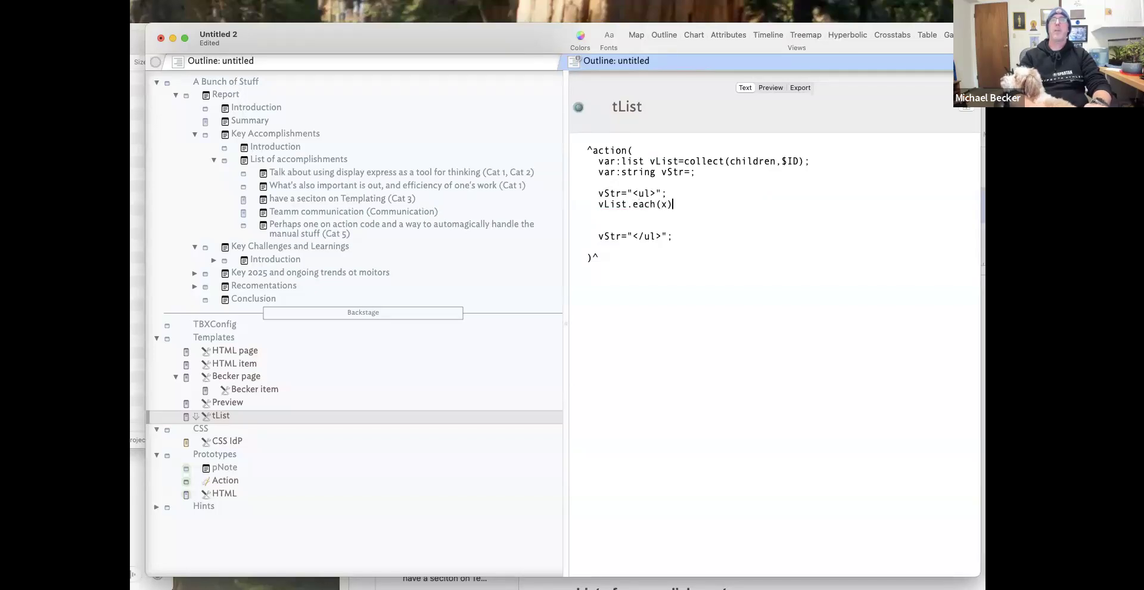
type("{")
key("Return")
key("Return")
key("Return")
type("};")
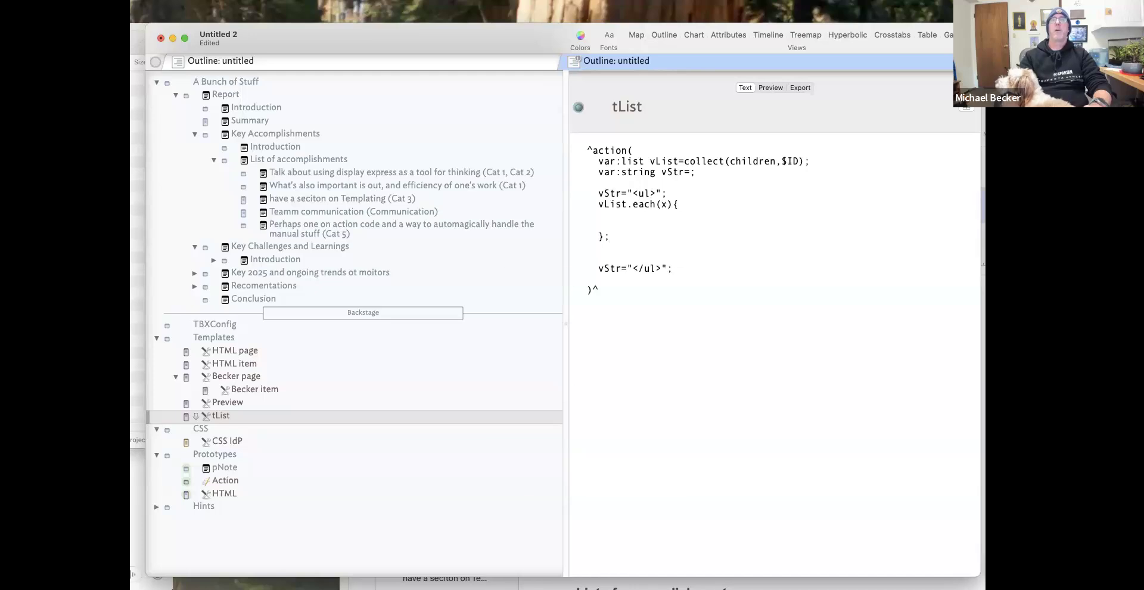
Delete the blank line above the closing ul and append \n to both the <ul> and </ul> strings.
key("ctrl+super+space")
double_click(621, 253)
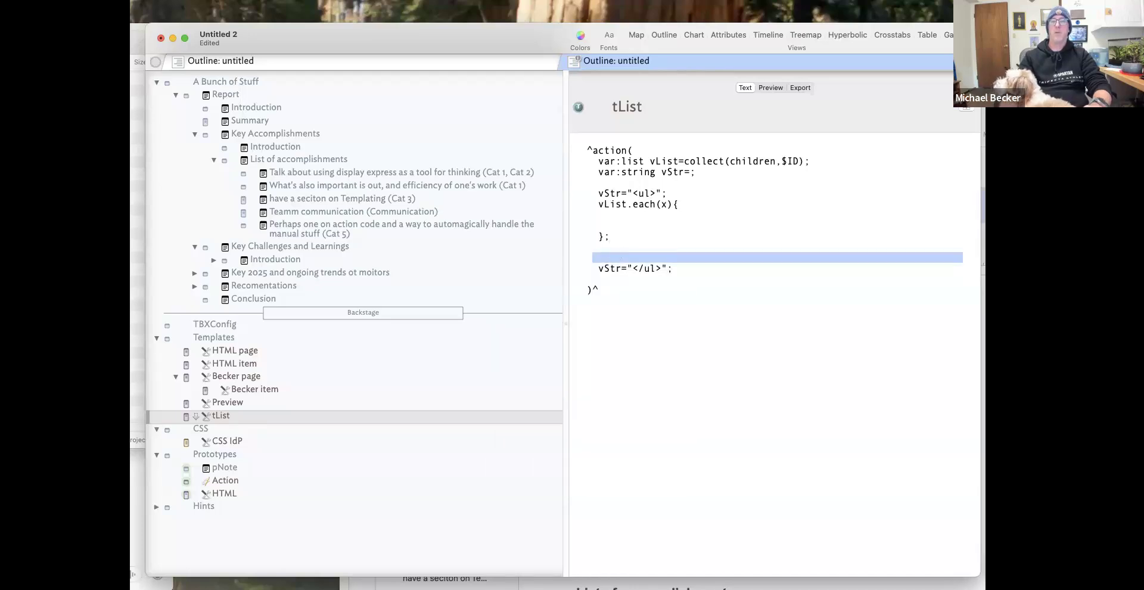
key("BackSpace")
left_click(656, 193)
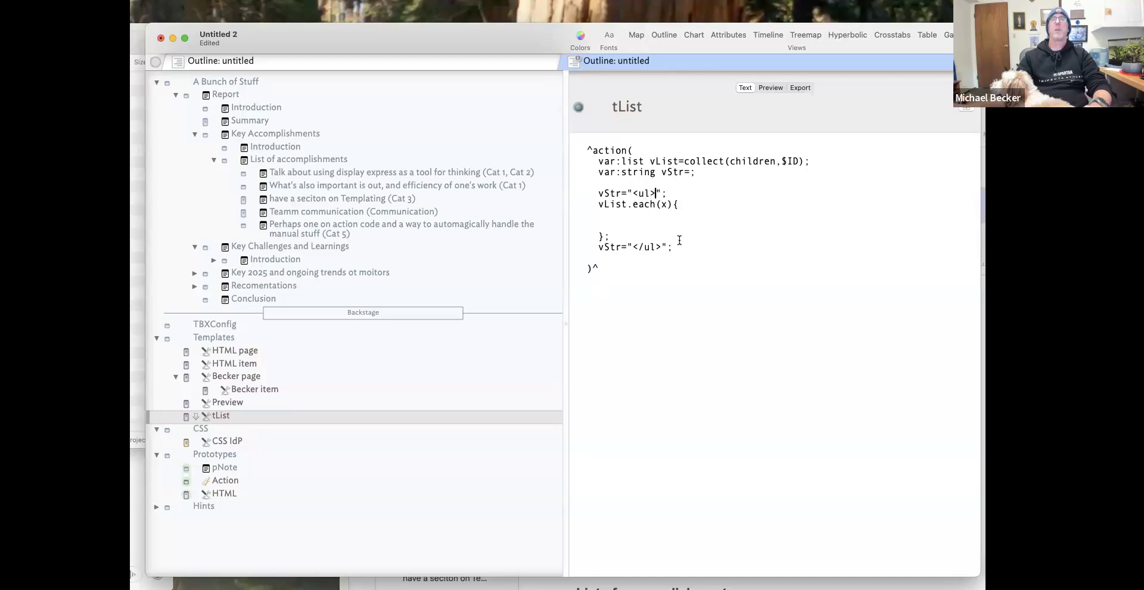
type("+'")
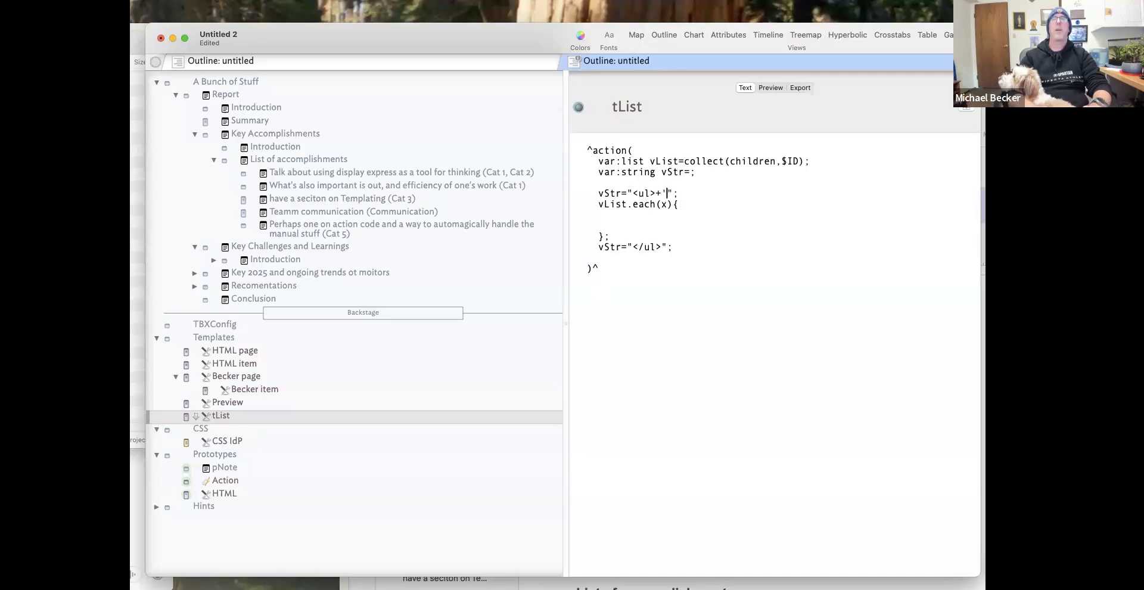
key("BackSpace")
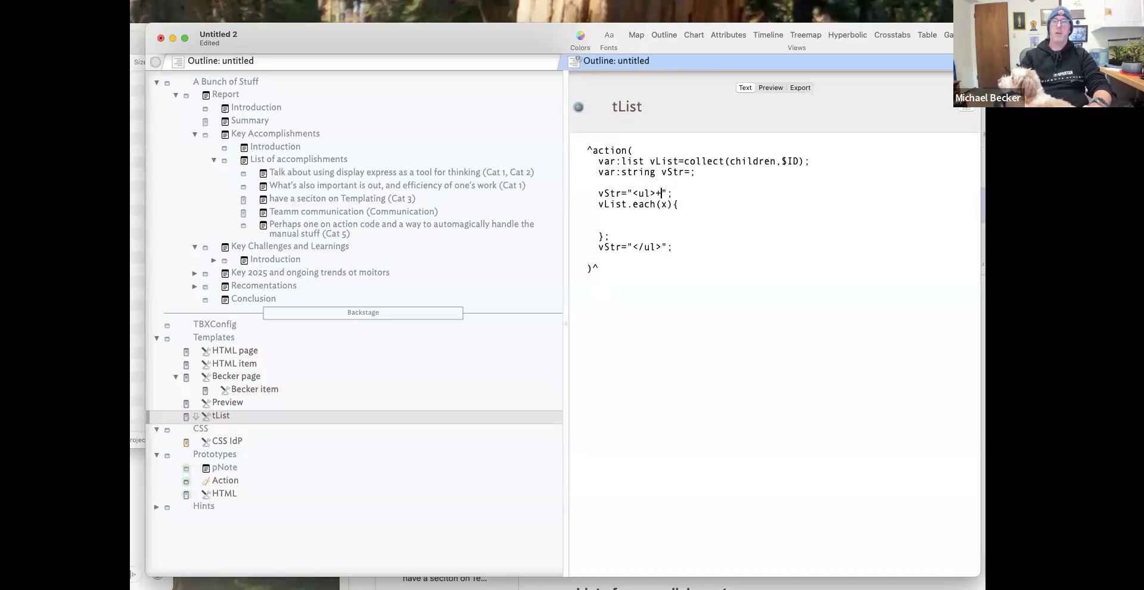
key("BackSpace")
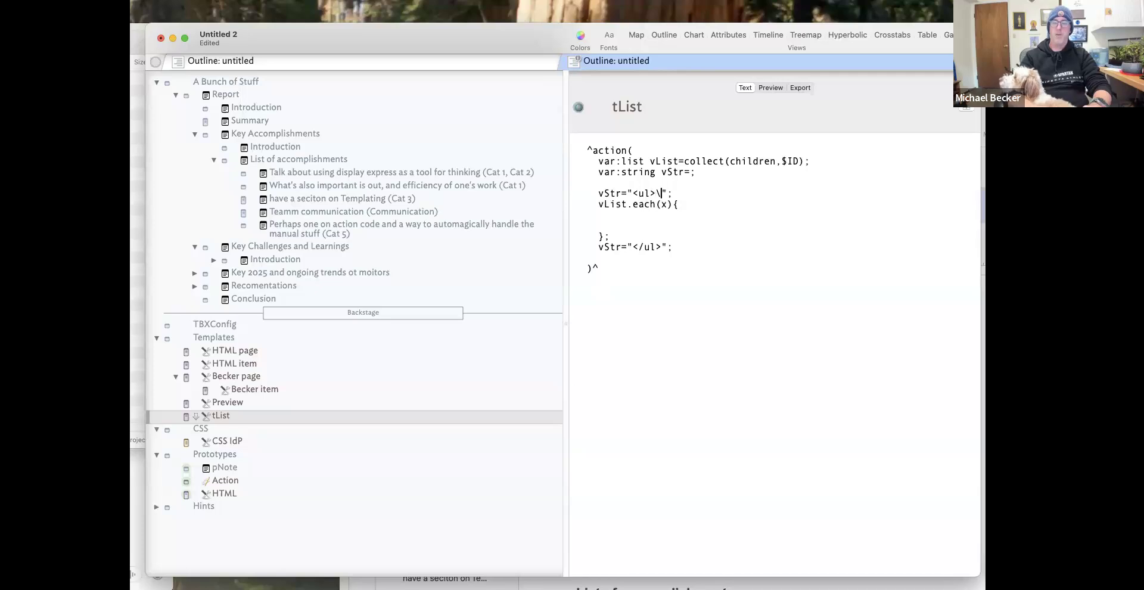
left_click_drag(668, 193, 657, 192)
key("ctrl+c")
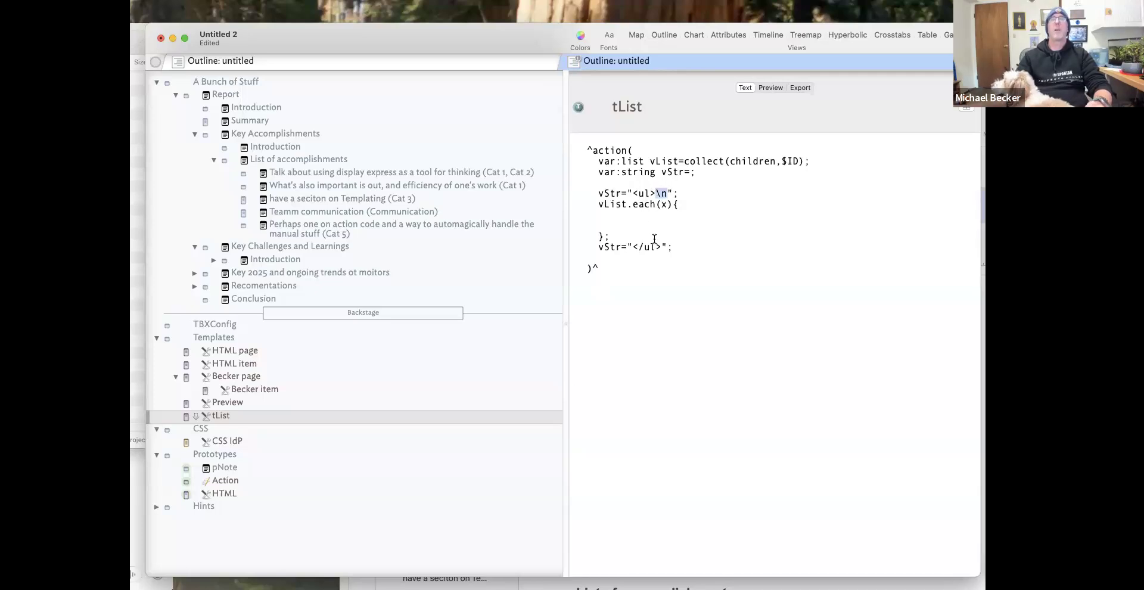
left_click(660, 247)
key("ctrl+v")
Type vStr=" <li>"; on the empty line inside the loop.
left_click(634, 215)
type("vSt")
type("r=")
type("\"")
type(". ")
type(" <l")
type("i")
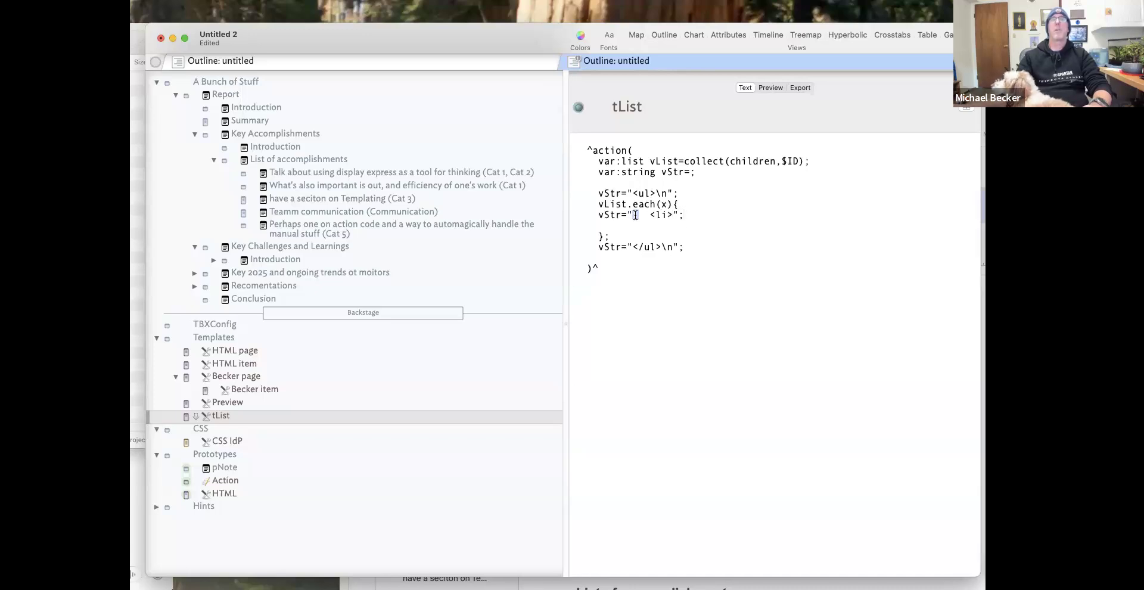
left_click_drag(678, 215, 600, 217)
Duplicate the <li> line and change the copy to the closing " </li>\n" string.
key("super+c")
left_click(592, 225)
key("super+v")
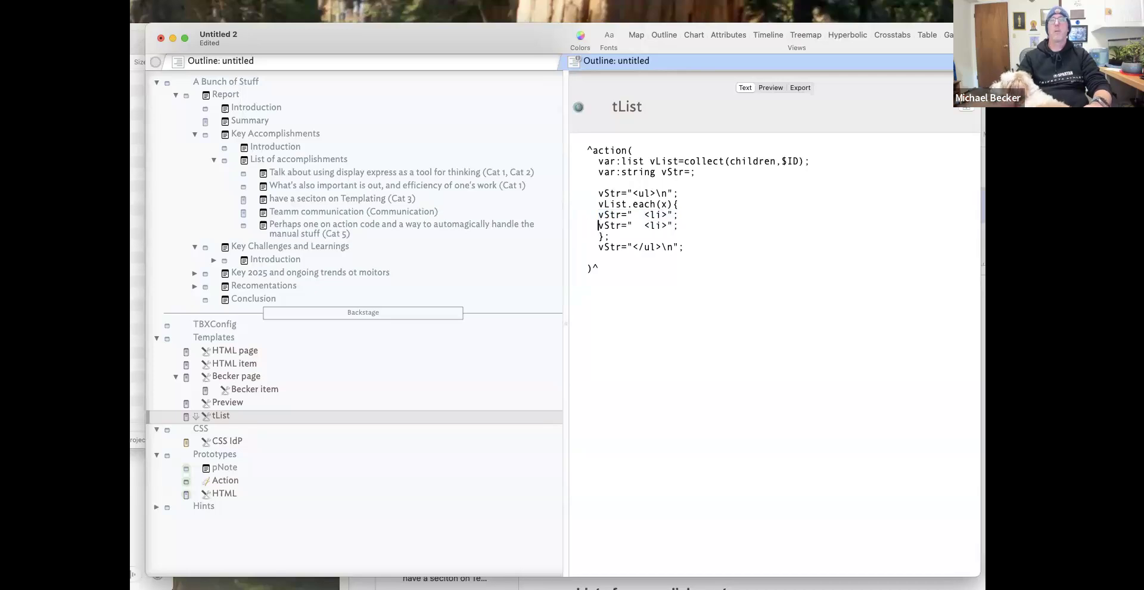
left_click(649, 225)
type("/")
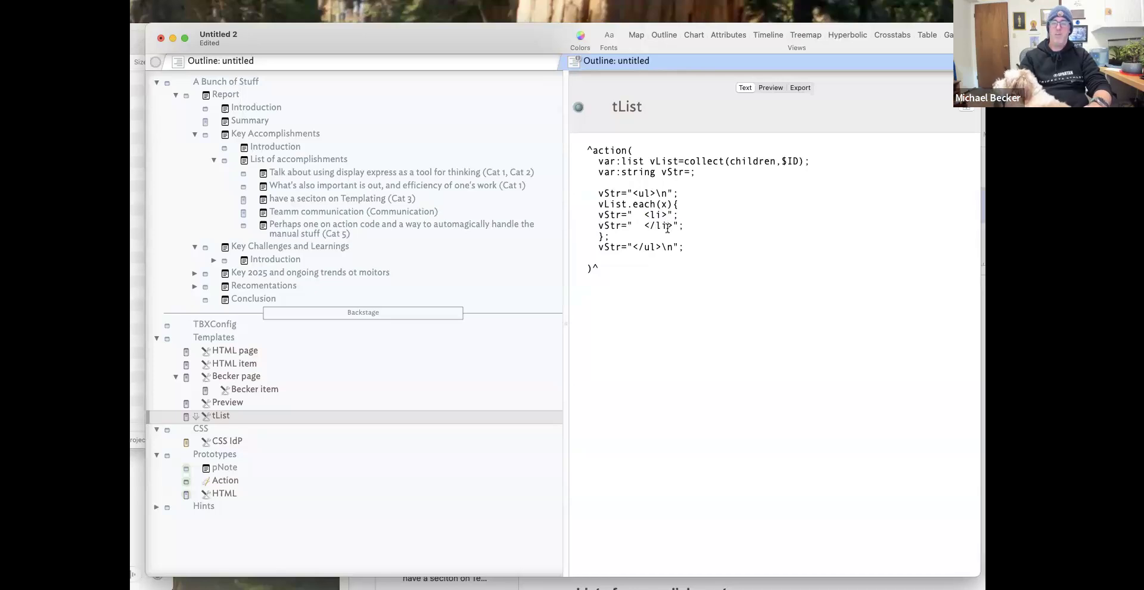
key("BackSpace")
key("BackSpace")
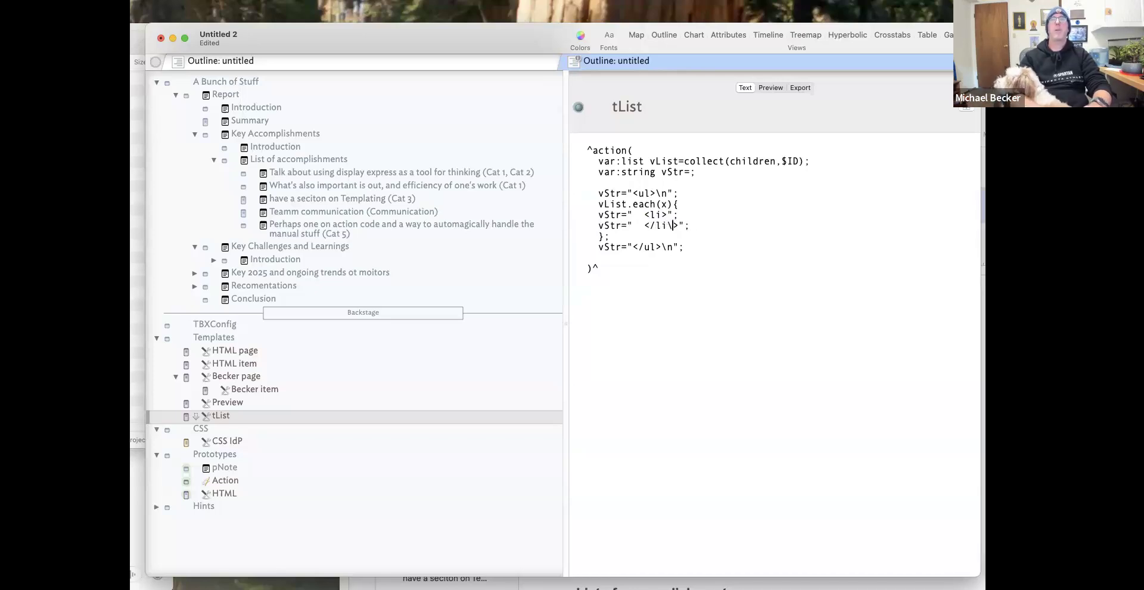
key("Right")
Add a vStr=$Name(x); line between the <li> and </li> lines.
key("Return")
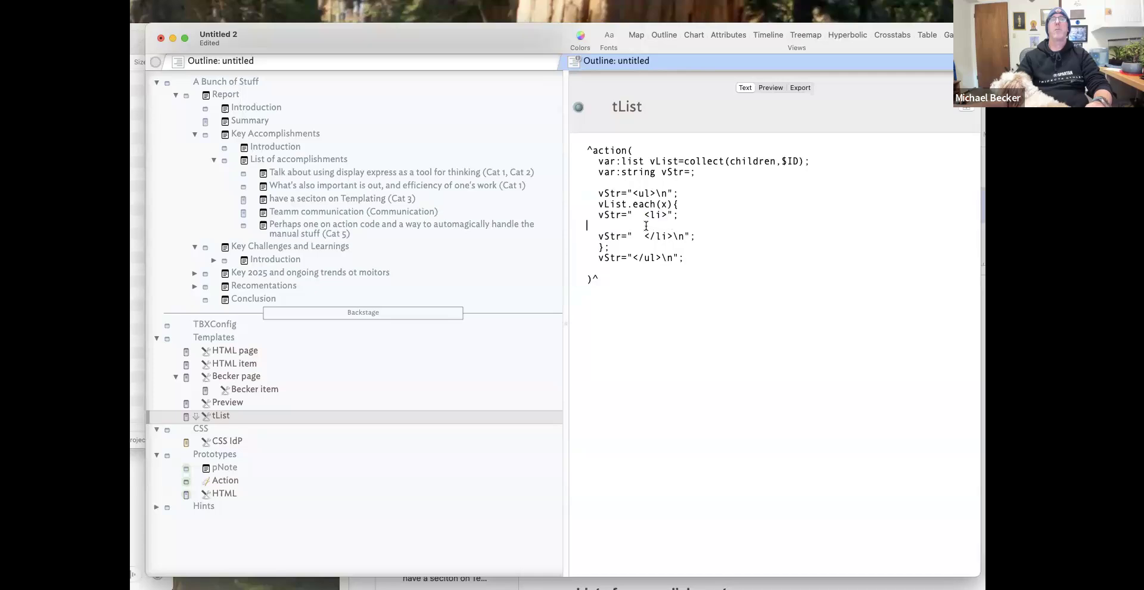
key("super+v")
left_click(585, 225)
key("Tab")
key("BackSpace")
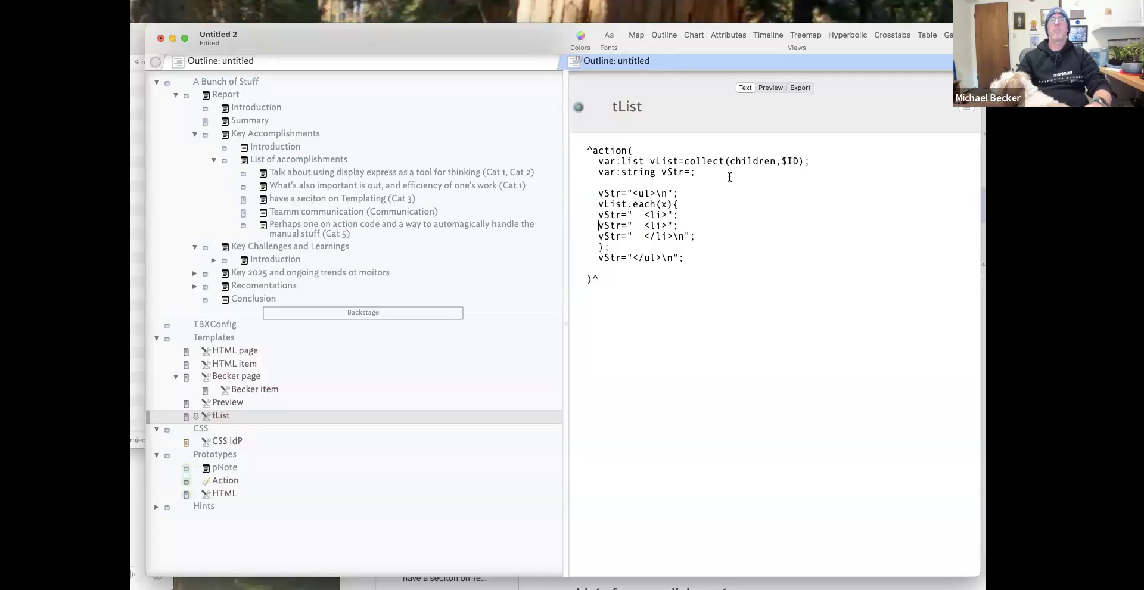
left_click(645, 226)
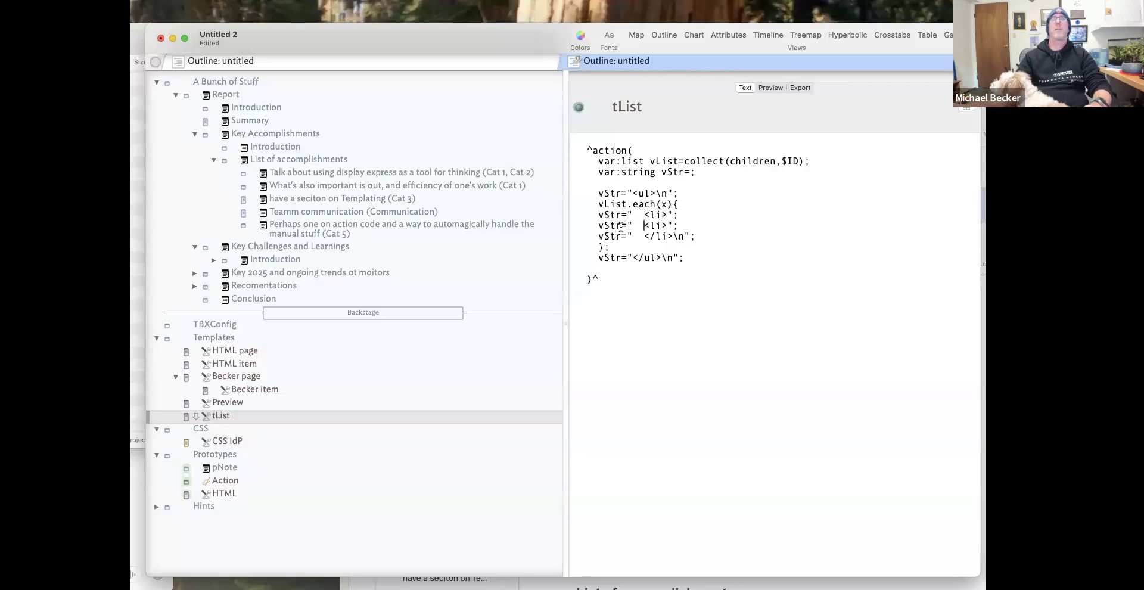
left_click(670, 226)
key("BackSpace")
key("BackSpace")
key("BackSpace")
key("BackSpace")
key("BackSpace")
key("BackSpace")
key("BackSpace")
key("BackSpace")
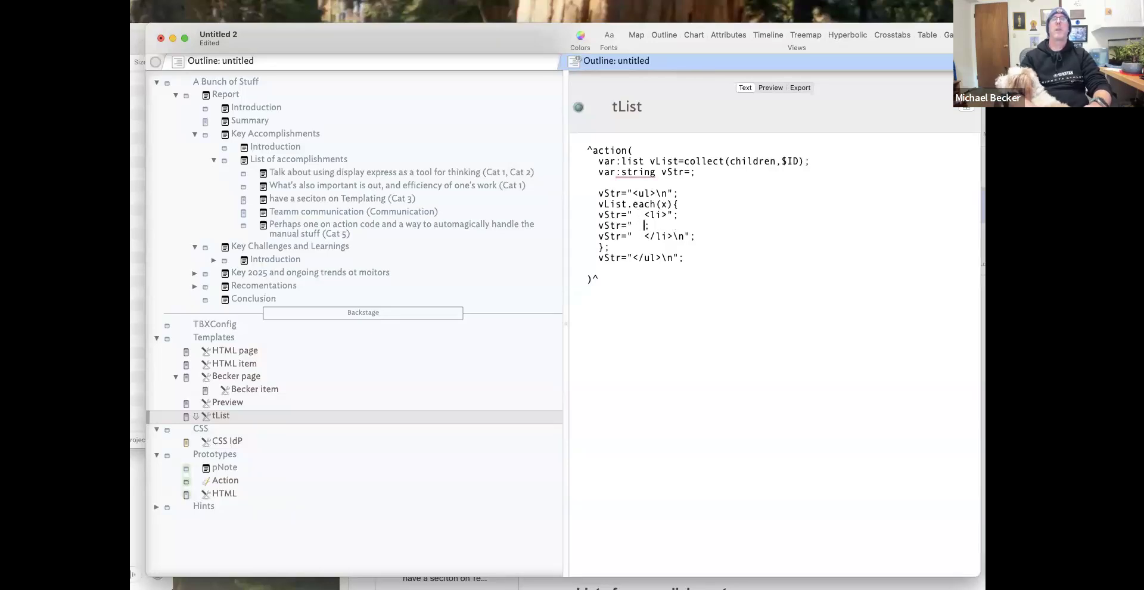
type("x")
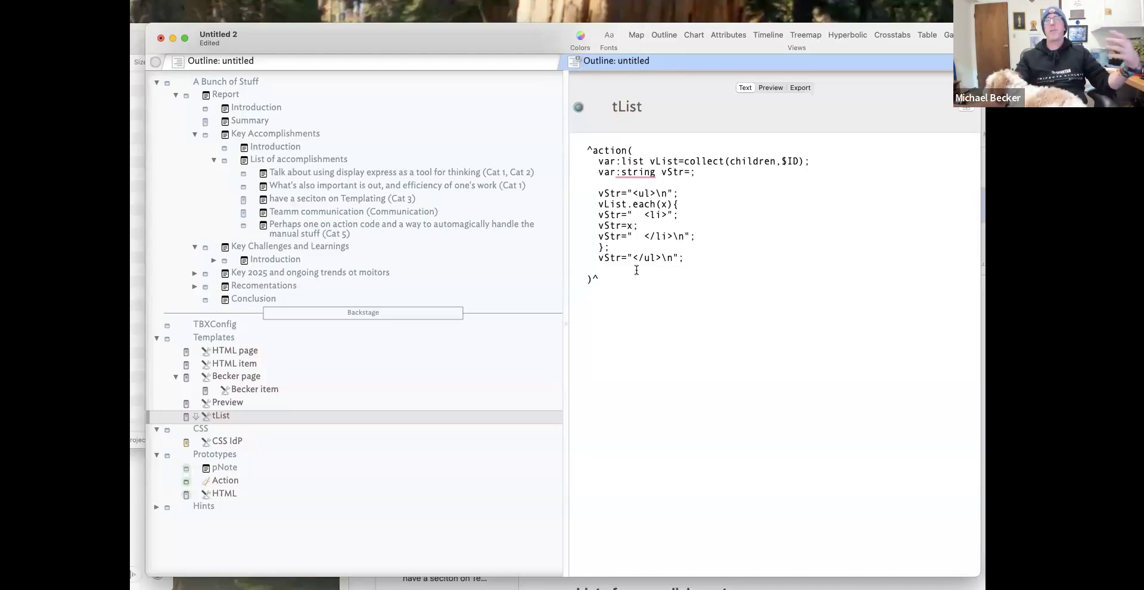
mouse_move(623, 172)
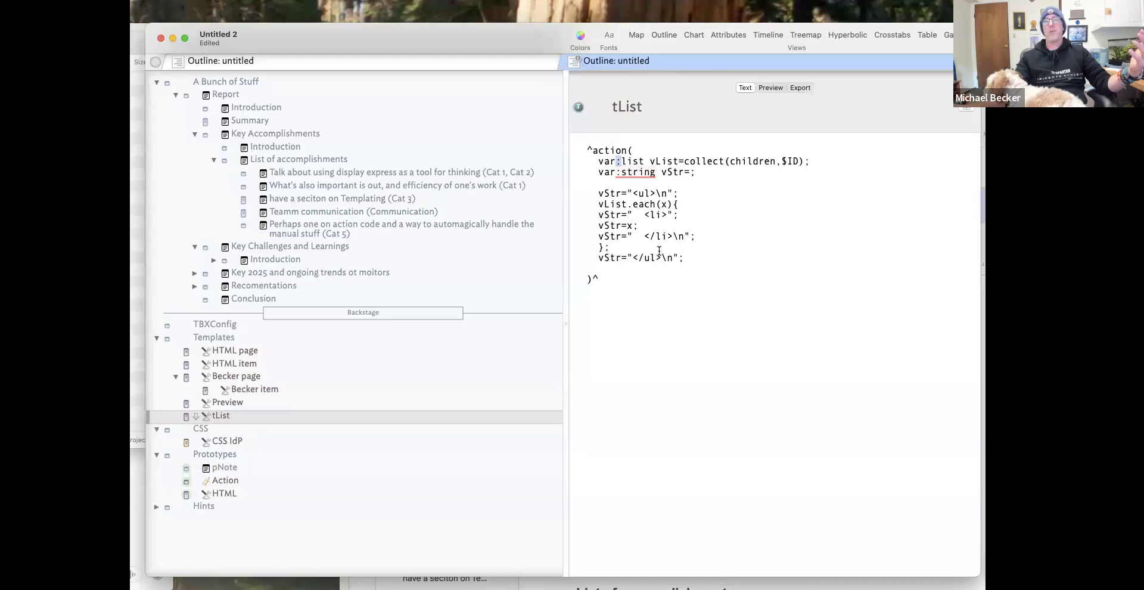
key("BackSpace")
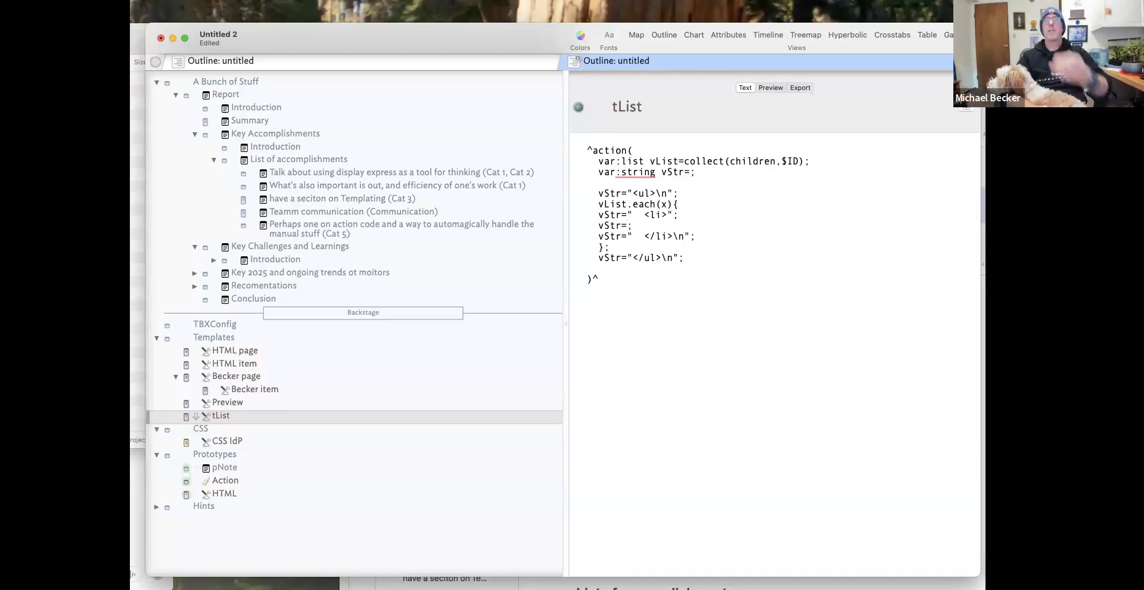
type("$Name(x)")
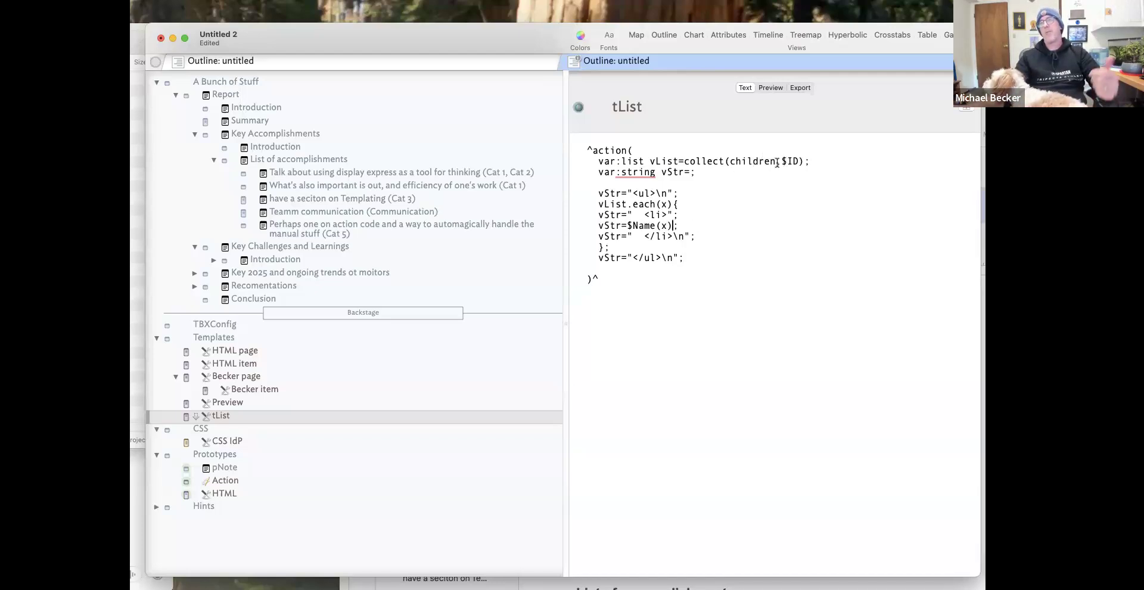
Indent the three loop lines and add ^value(vStr)^ below the action block.
left_click(598, 215)
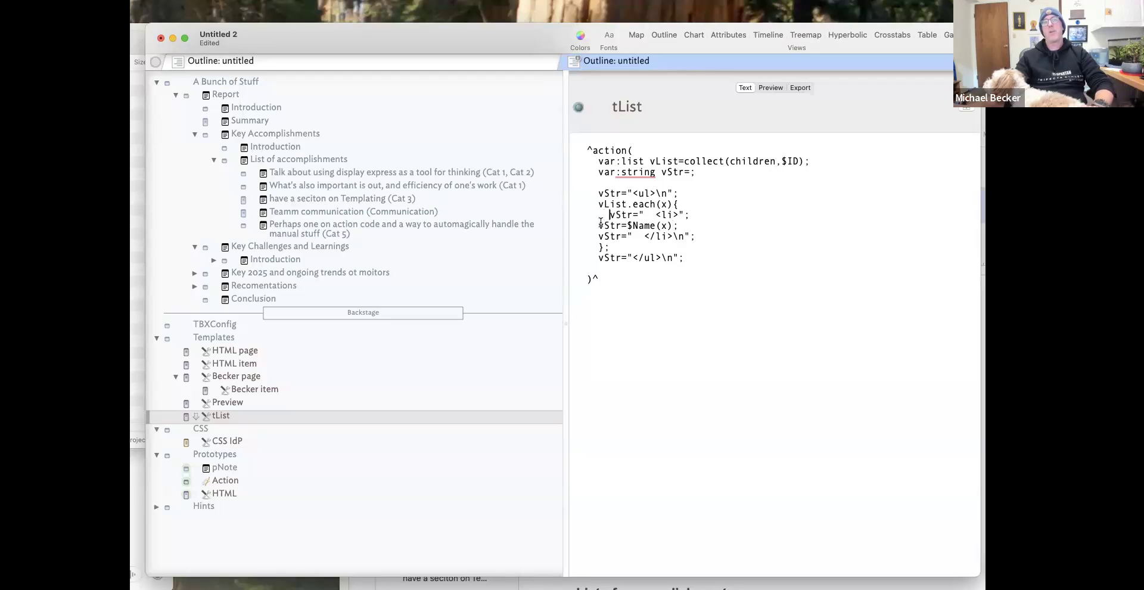
left_click(598, 226)
left_click(598, 236)
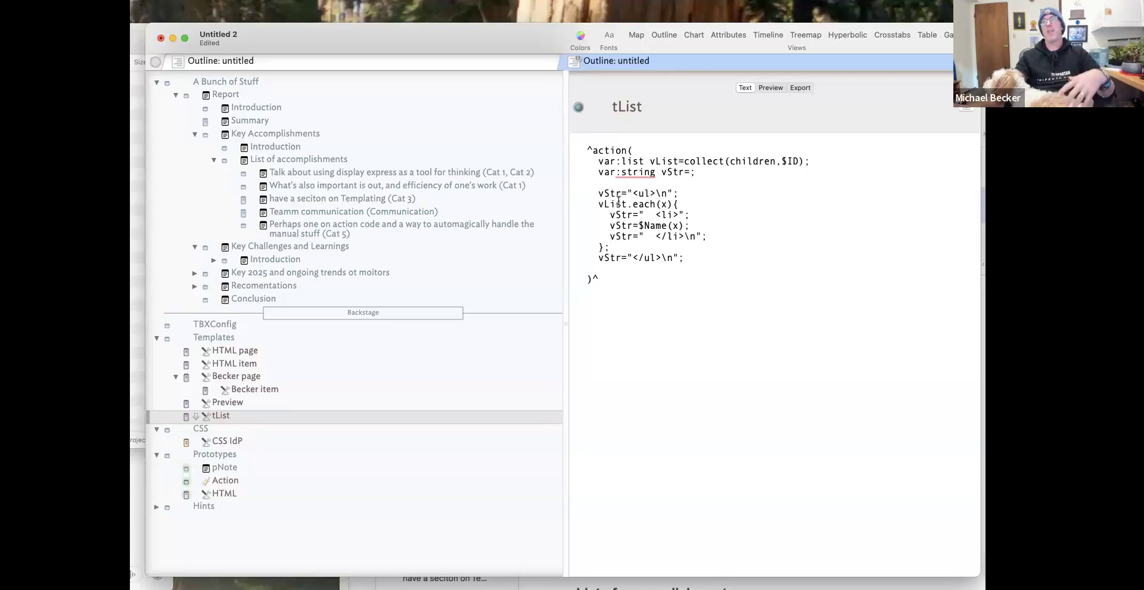
left_click(609, 296)
key("Return")
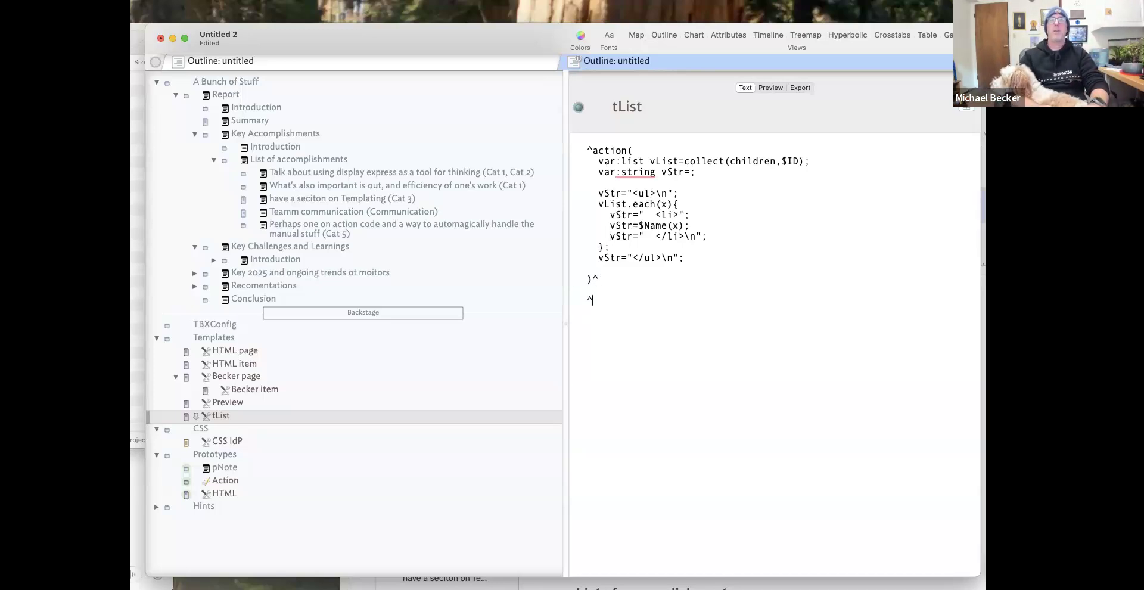
type("^value(St")
type("Str")
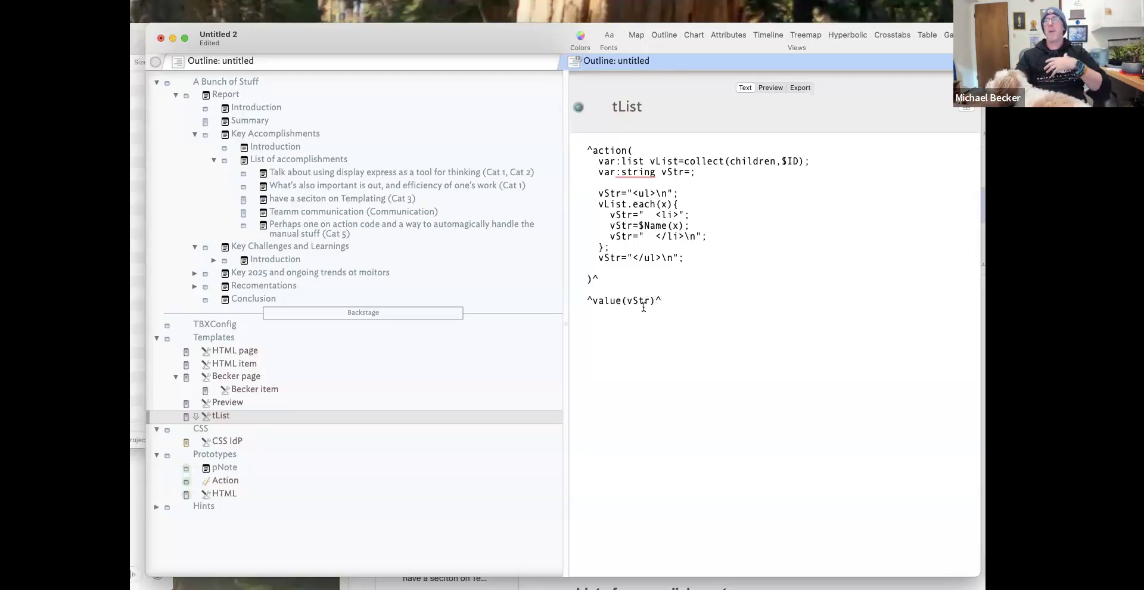
Set the List of accomplishments note's export template to tList and preview it.
left_click(346, 161)
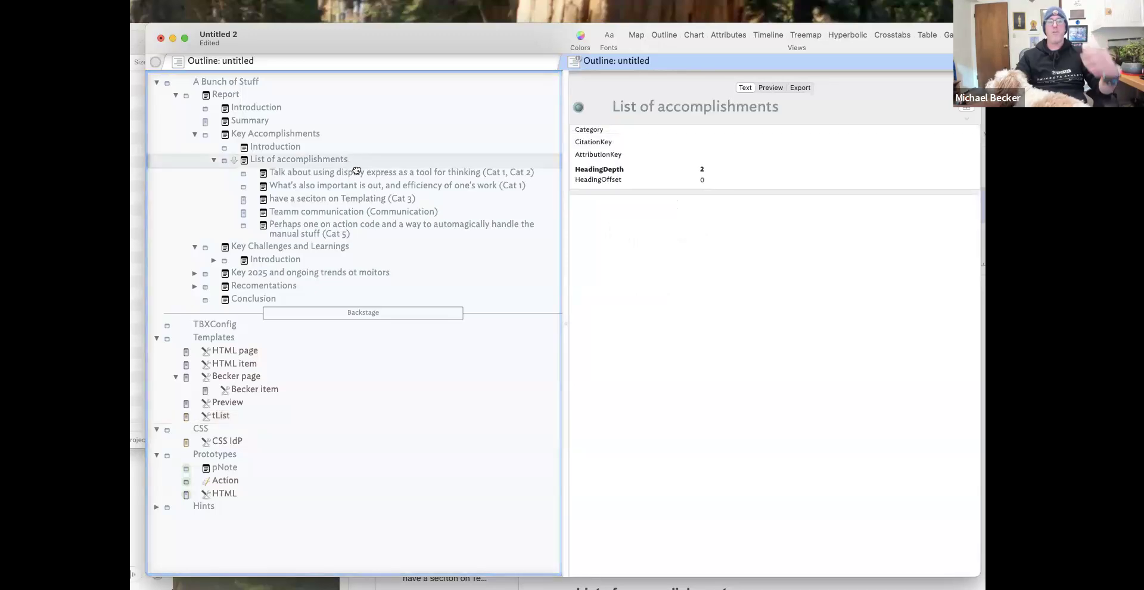
key("super+1")
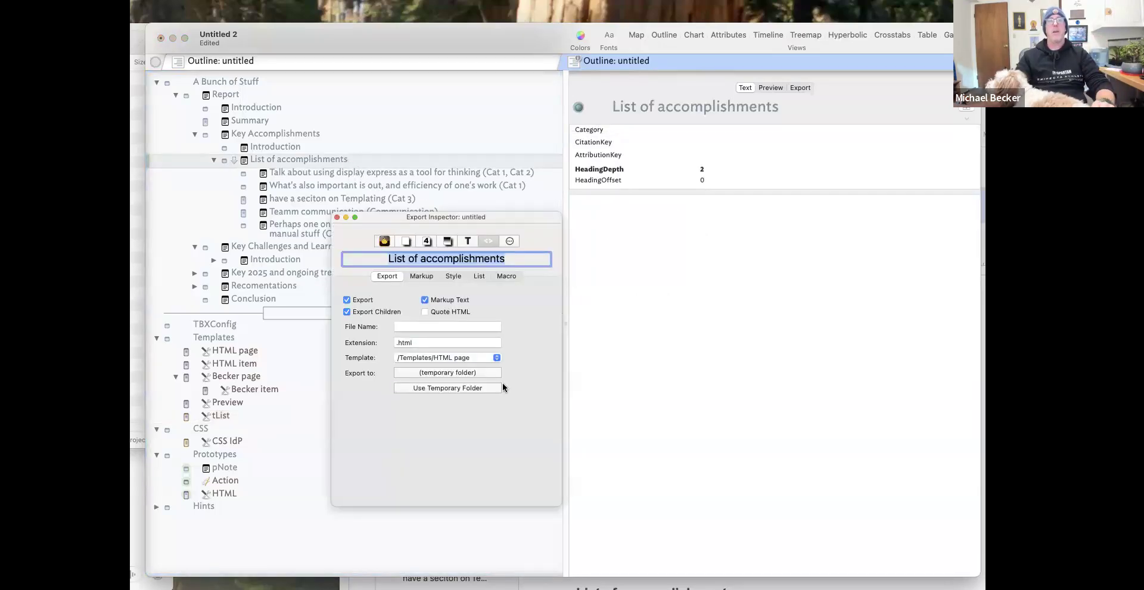
left_click(481, 357)
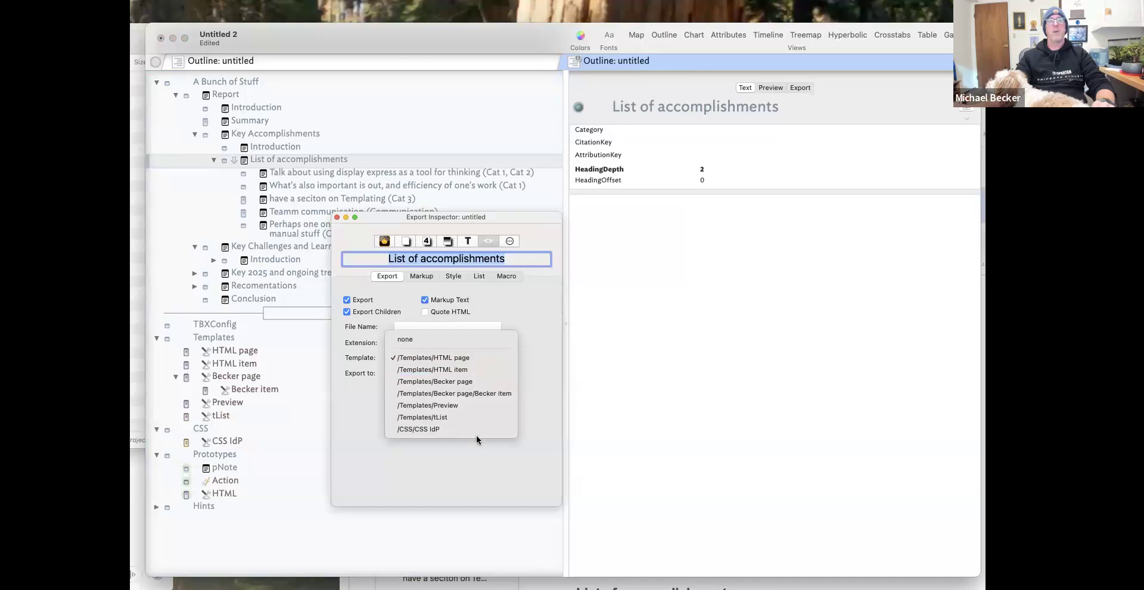
left_click(477, 416)
left_click(770, 88)
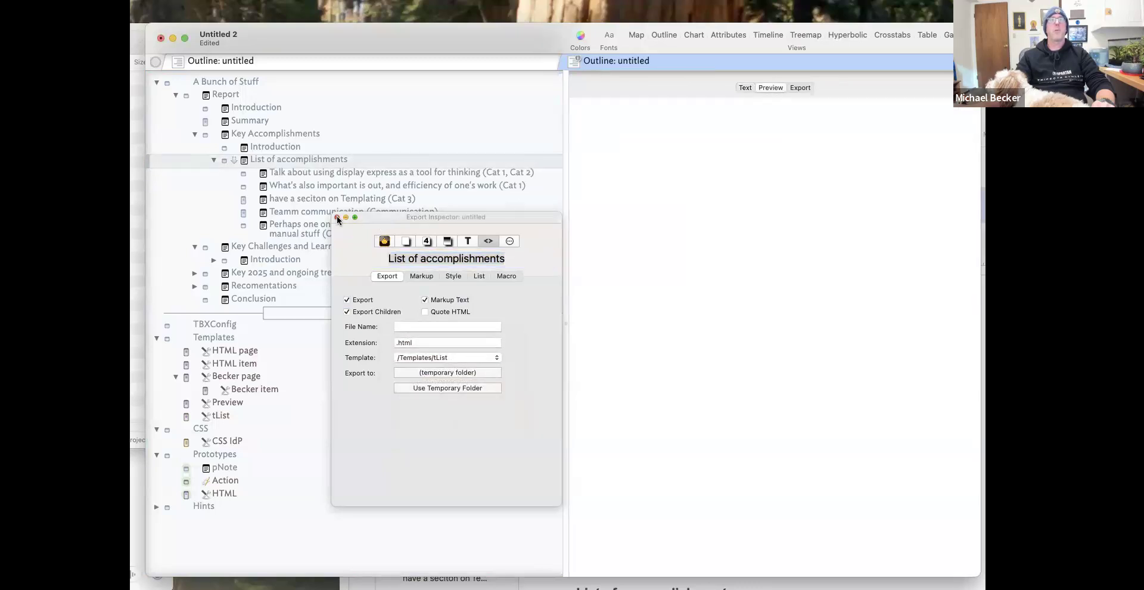
left_click(337, 218)
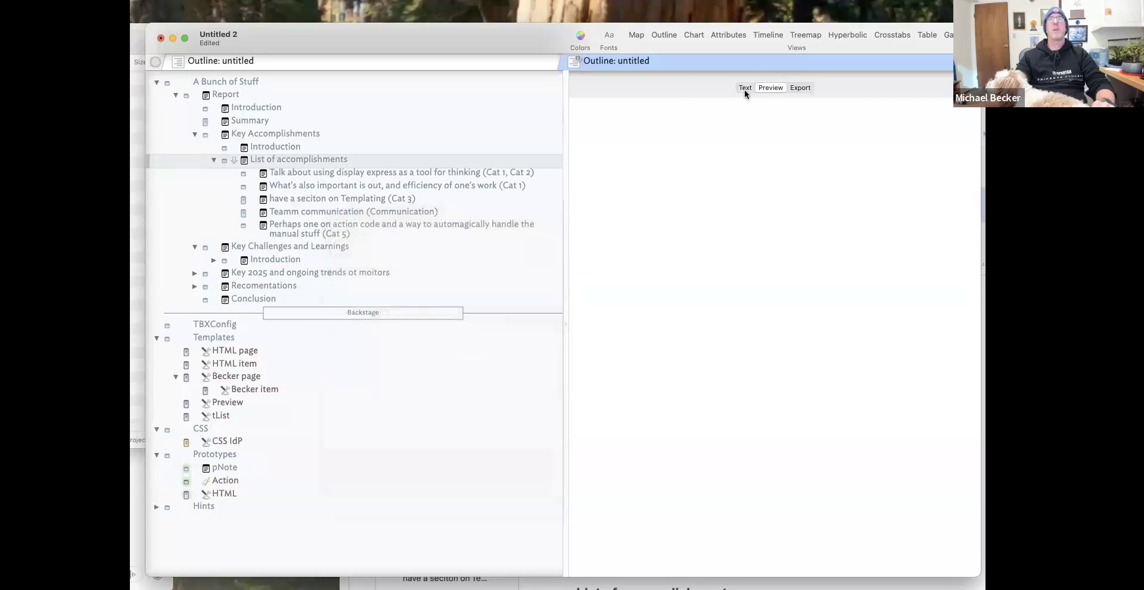
key("super+1")
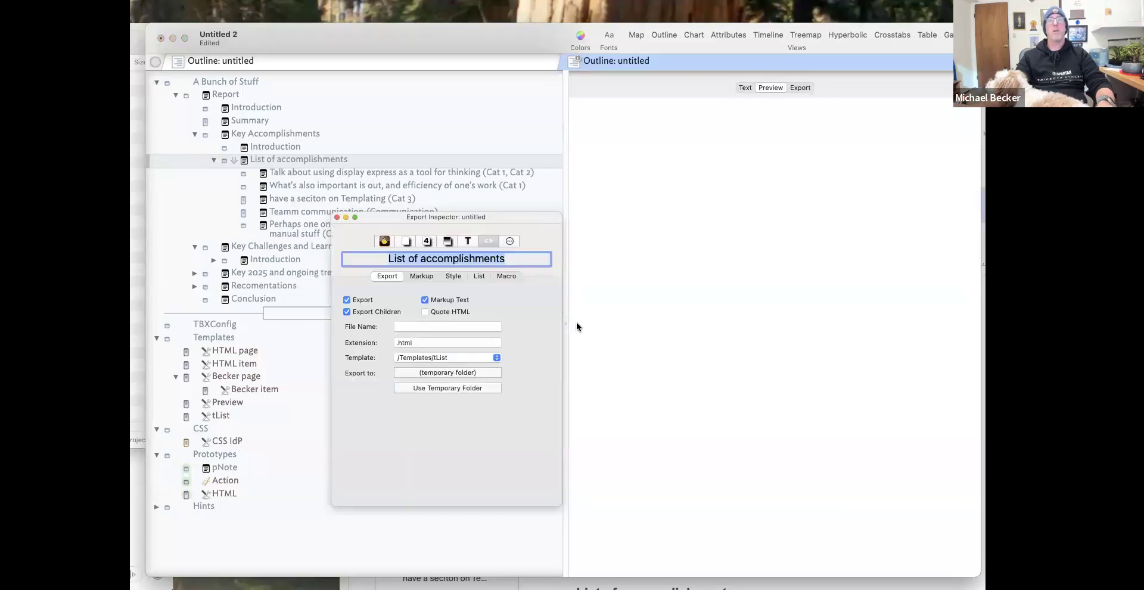
left_click(457, 360)
left_click(423, 224)
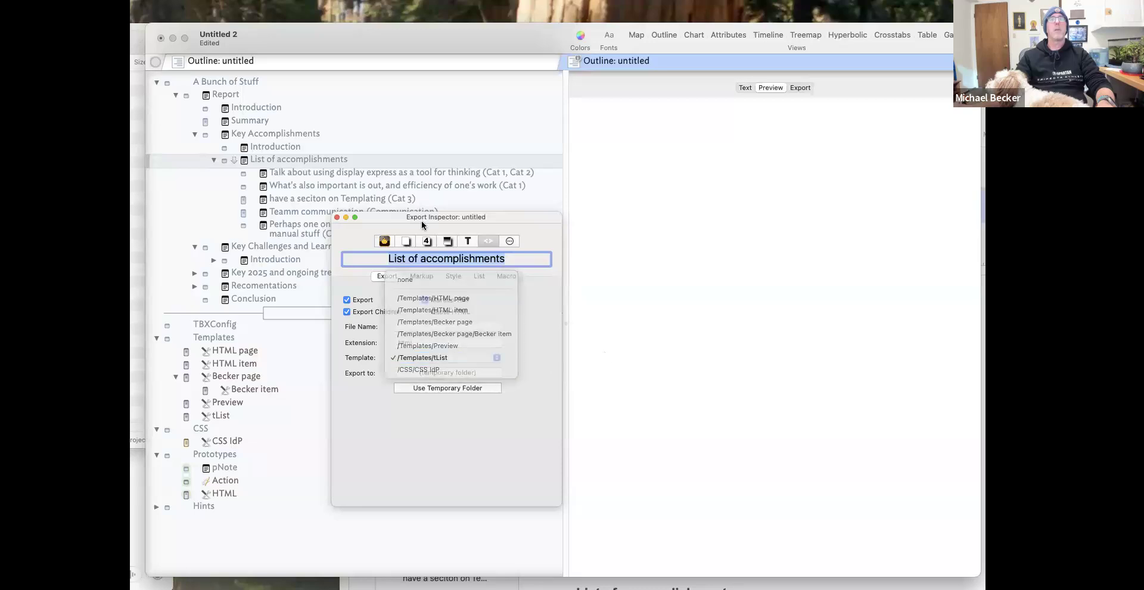
Inspect the exported HTML, which contains only </ul>, then close the export settings.
left_click(800, 88)
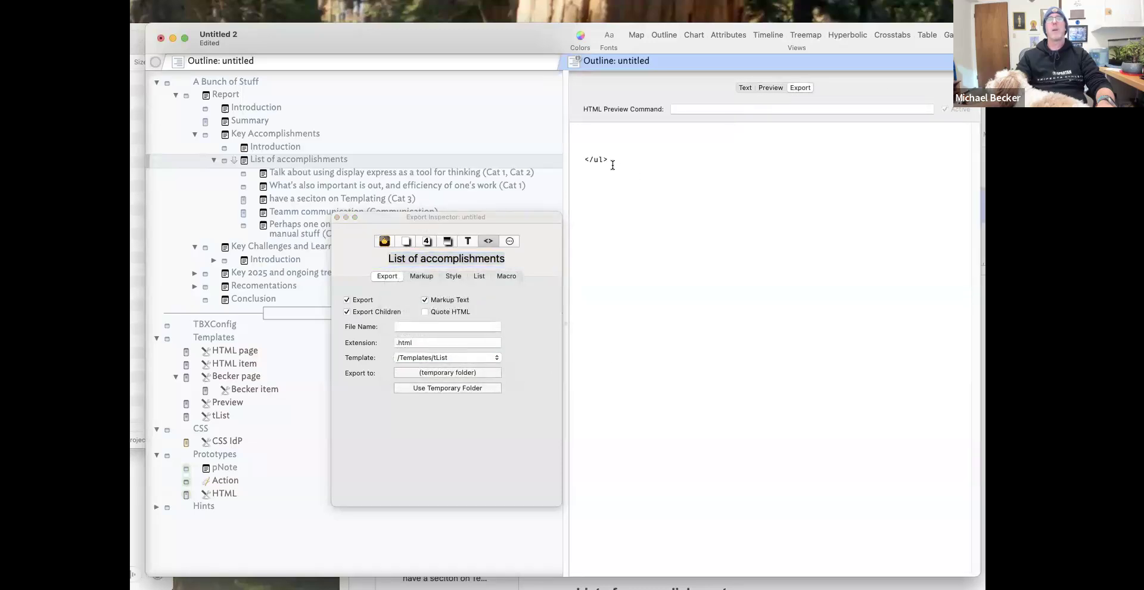
left_click(773, 88)
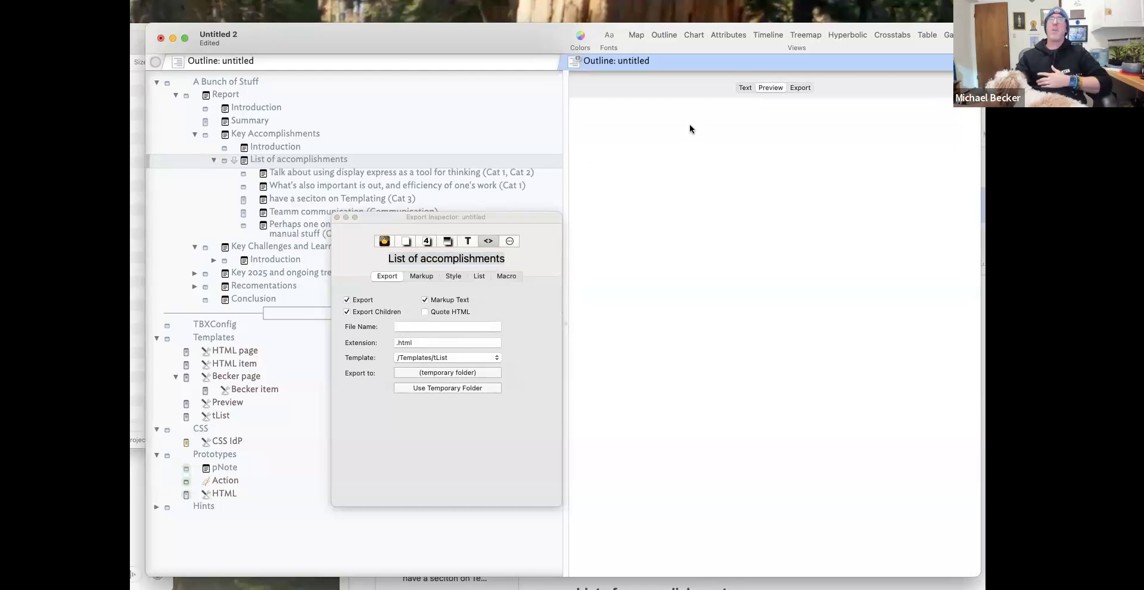
left_click(809, 85)
key("super+a")
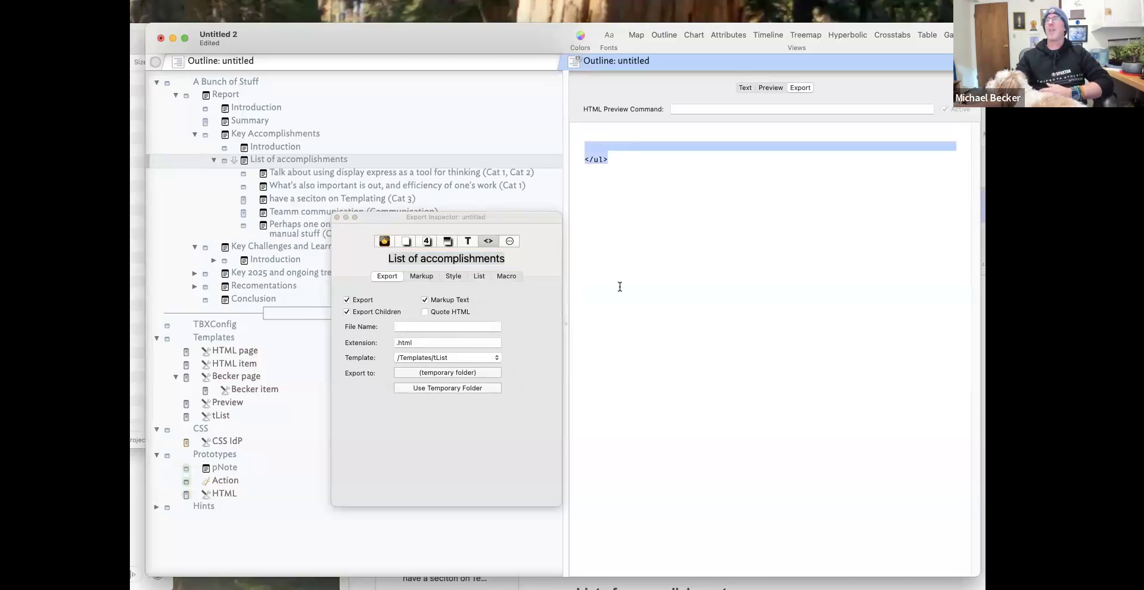
triple_click(598, 160)
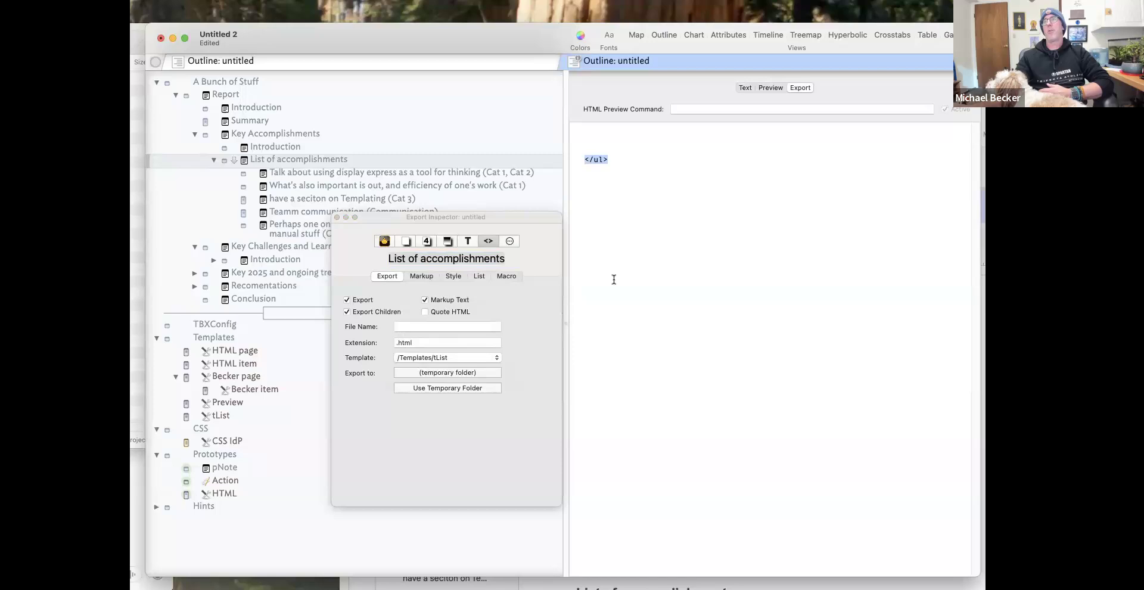
left_click(338, 217)
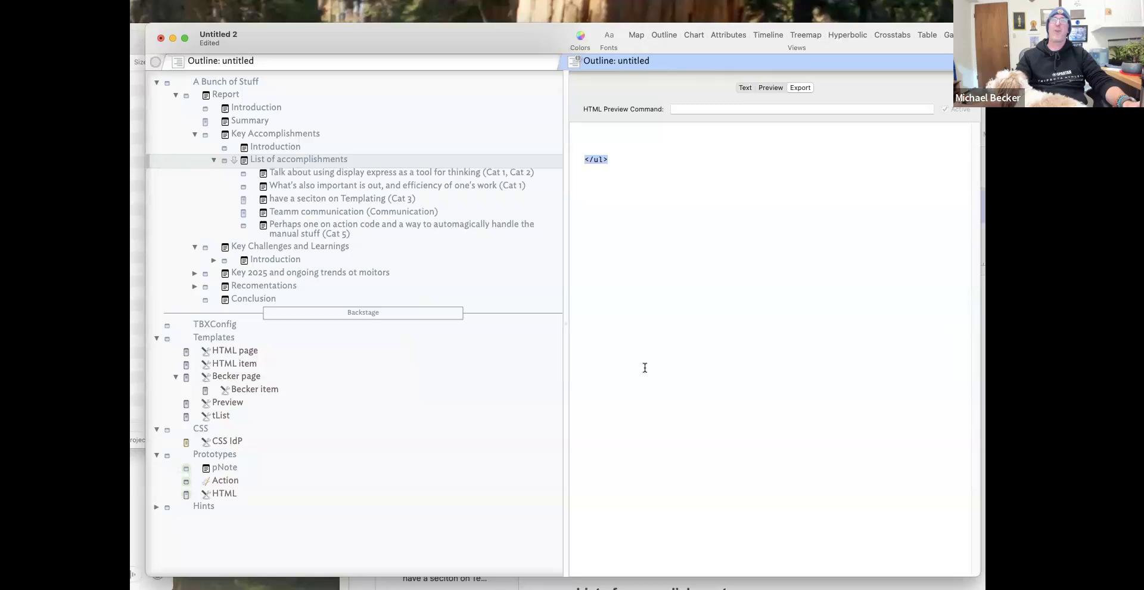
left_click(745, 88)
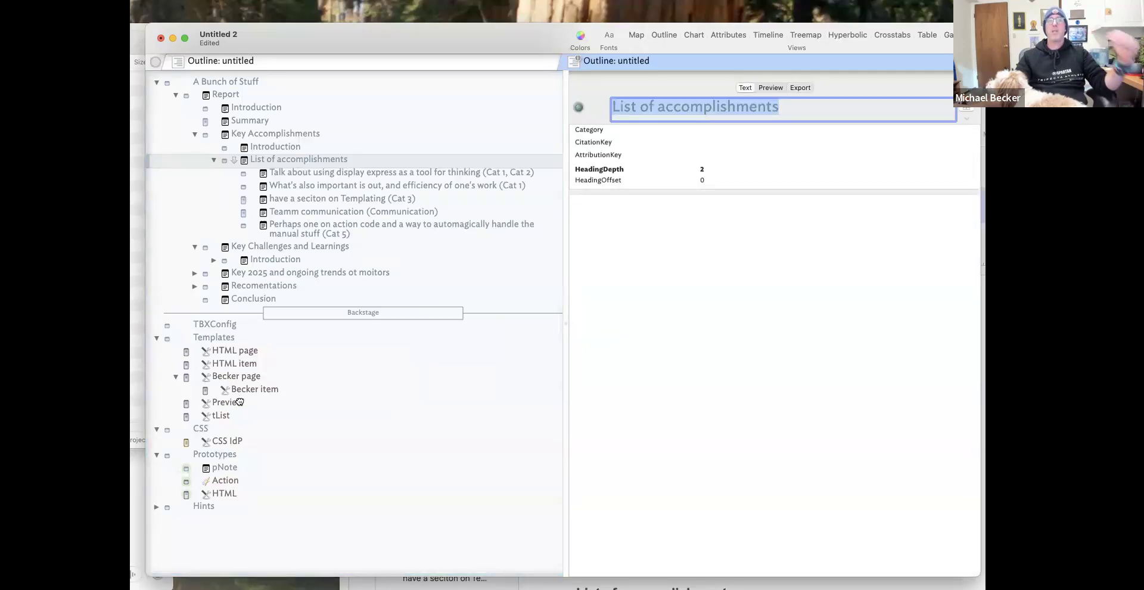
Change vStr= to vStr+= on the <li>, $Name, </li> and </ul> lines of tList.
left_click(230, 415)
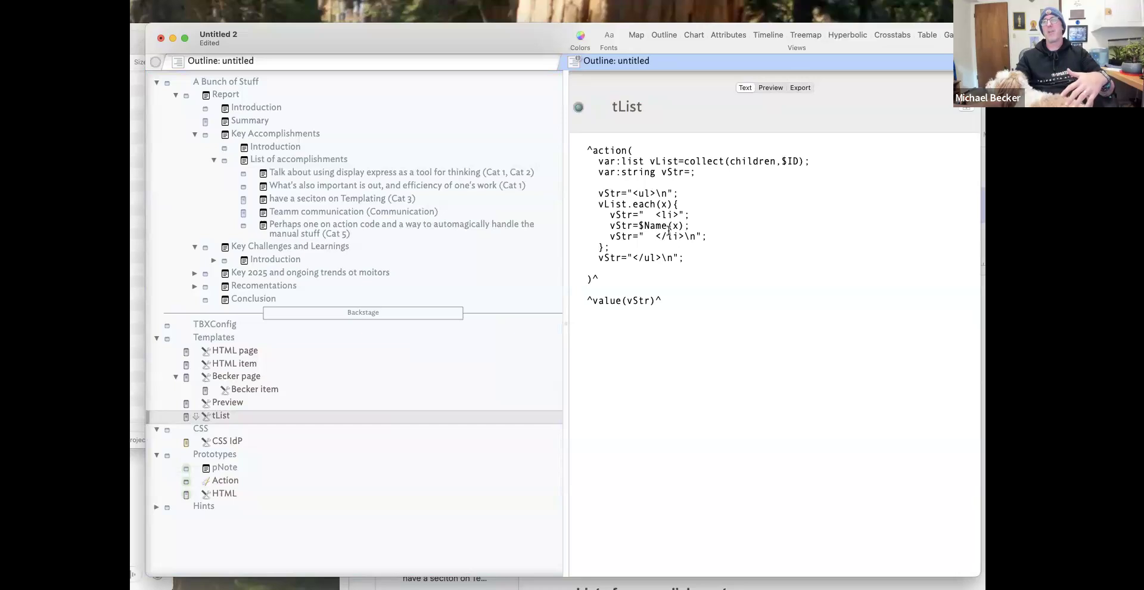
left_click(658, 258)
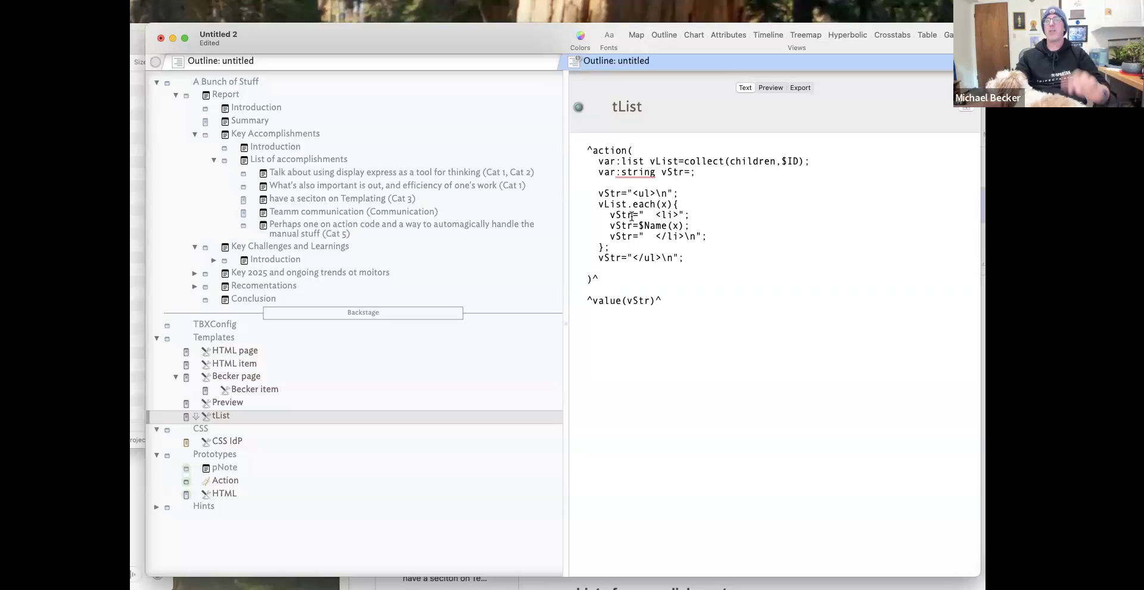
type("+")
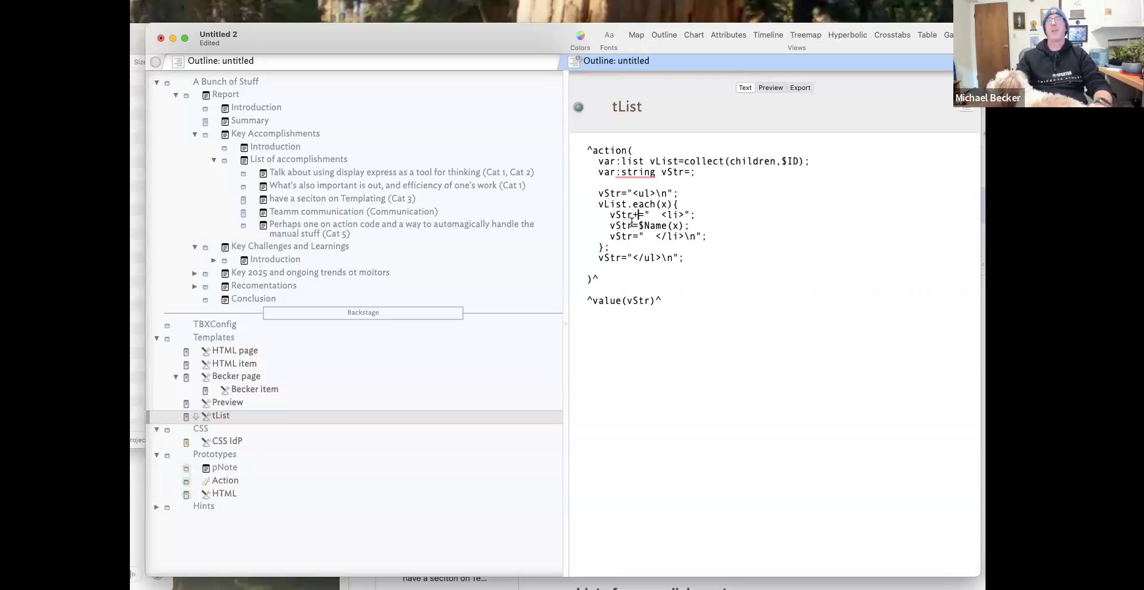
type("+")
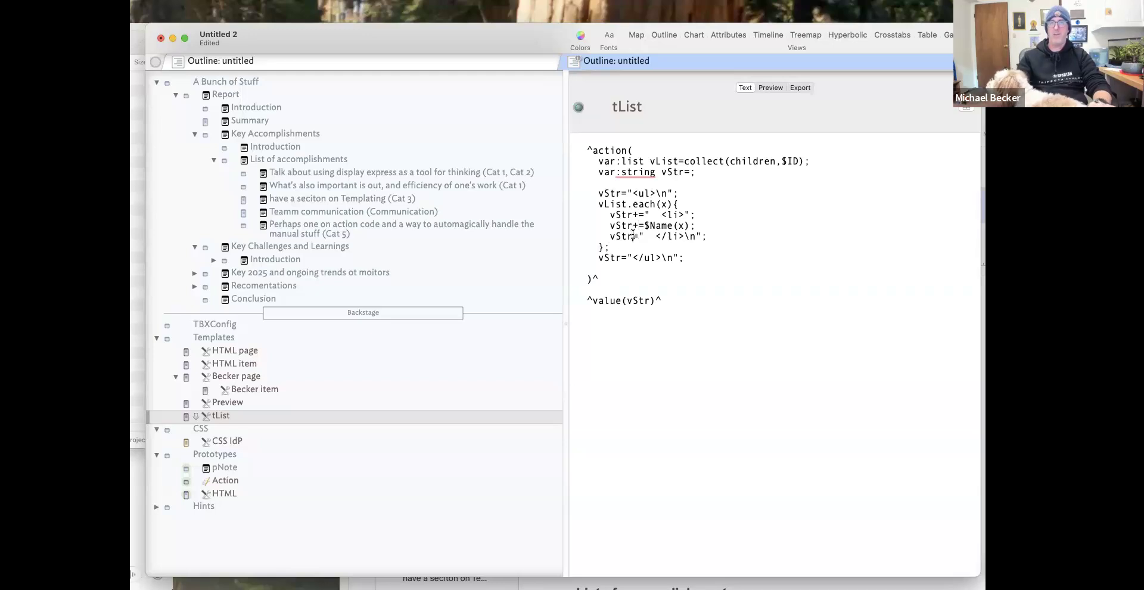
left_click(632, 236)
type("+")
left_click(622, 257)
type("+")
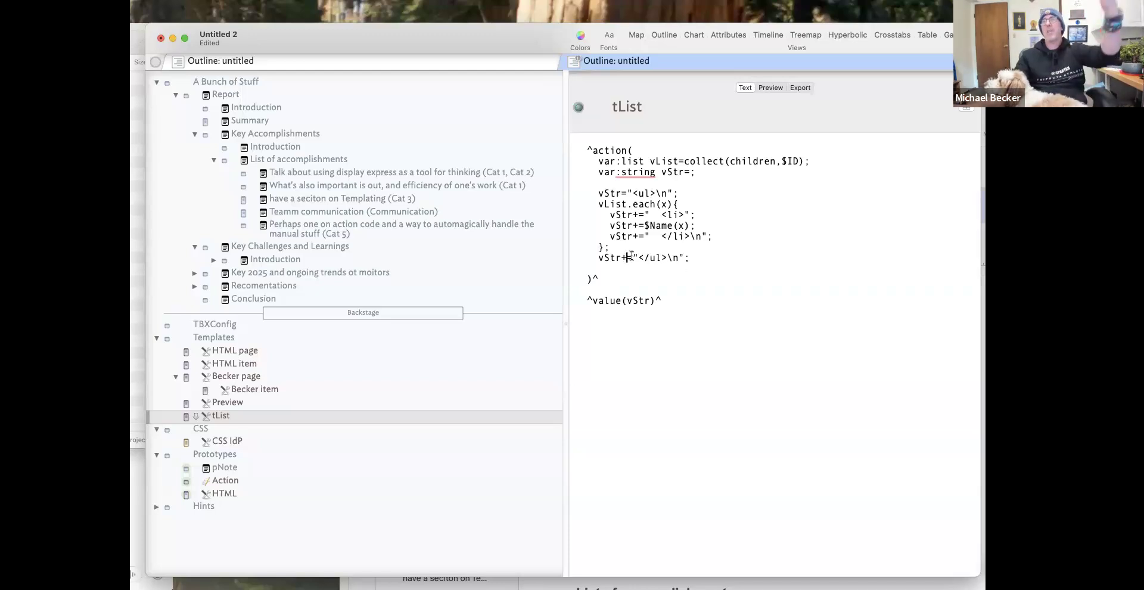
Check List of accomplishments' preview and exported HTML, now a full ul/li list.
left_click(288, 159)
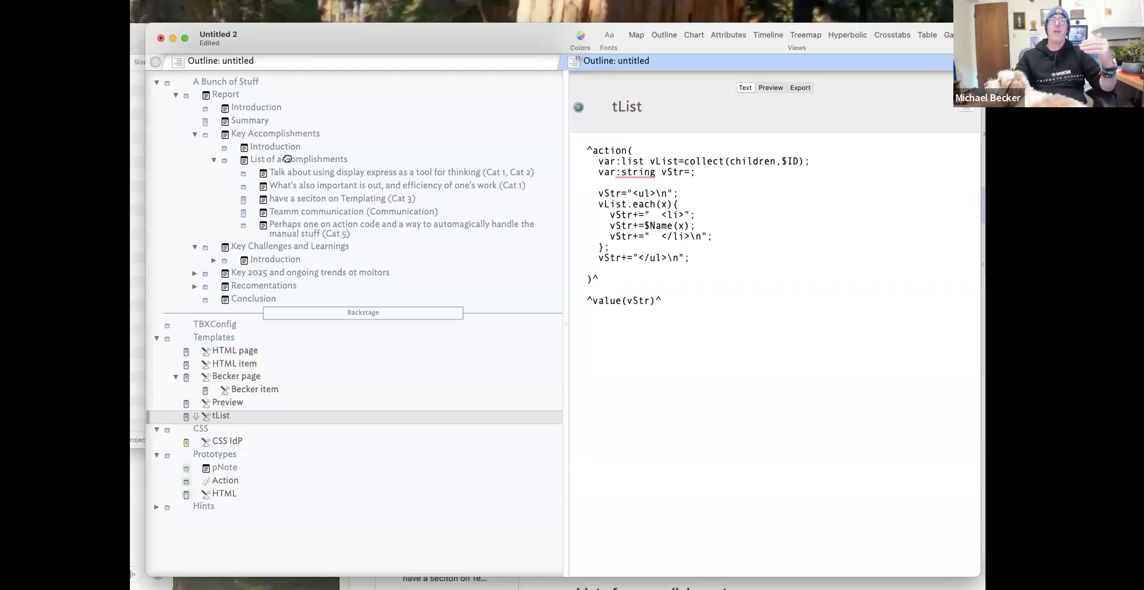
left_click(774, 87)
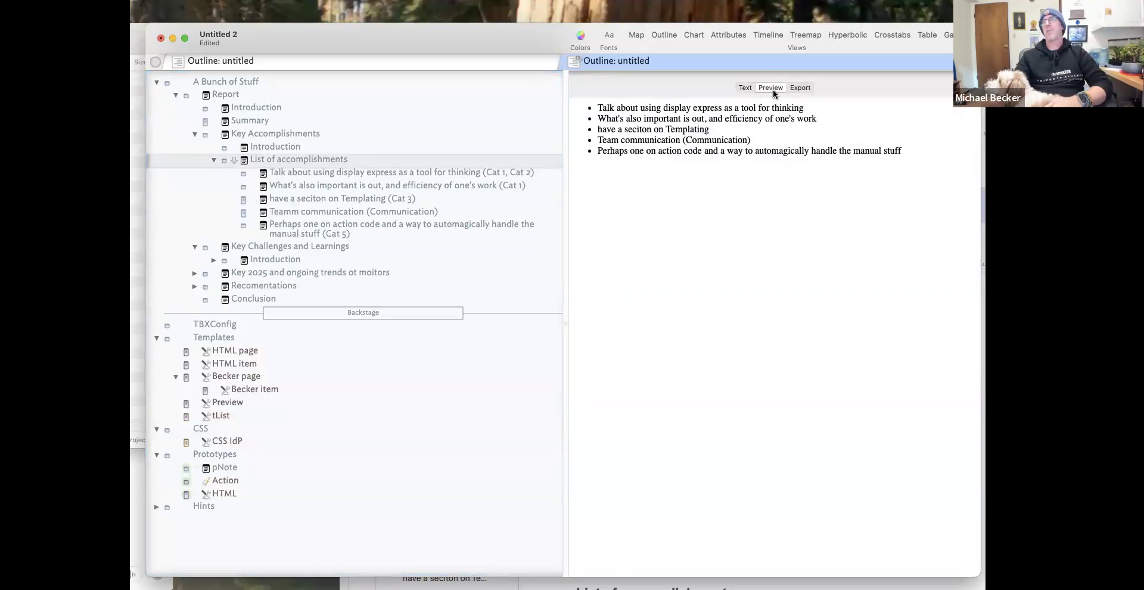
left_click(800, 87)
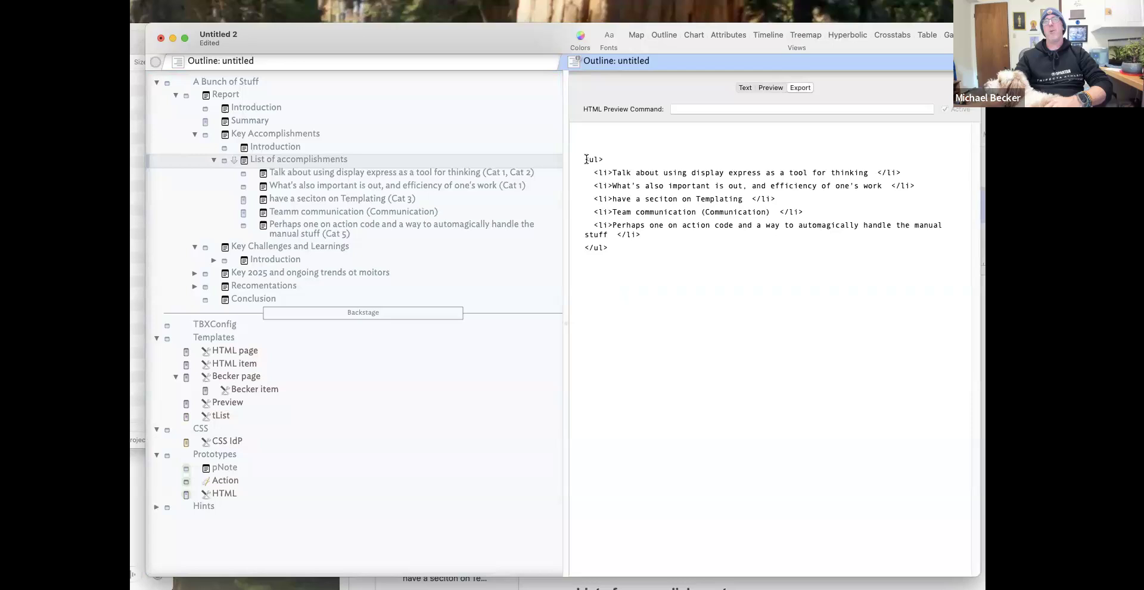
left_click_drag(586, 159, 625, 234)
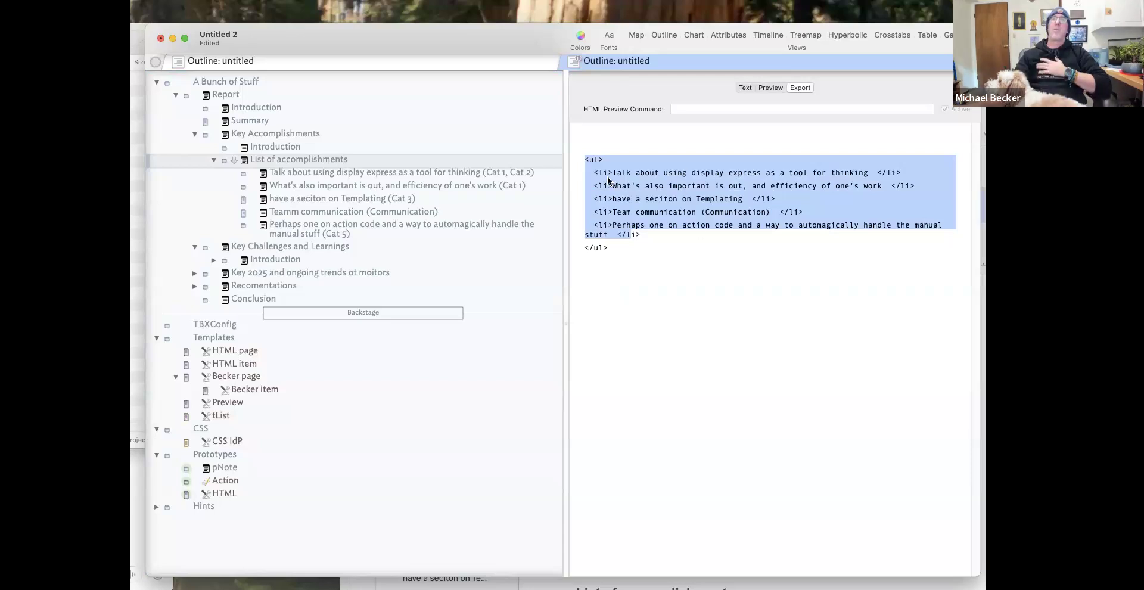
left_click(739, 88)
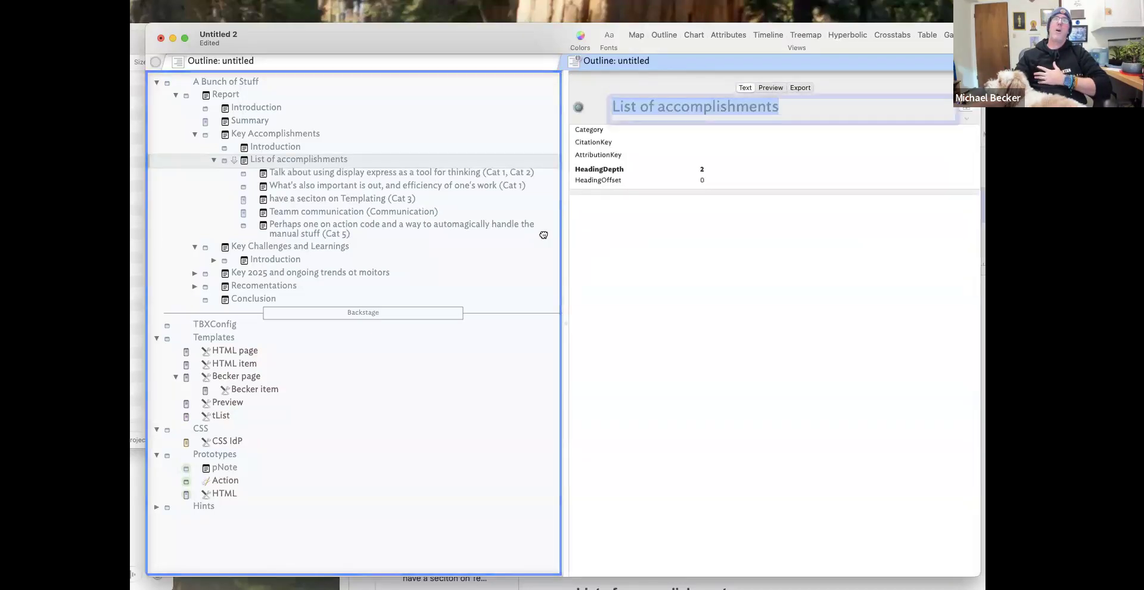
Preview the Report note and scroll through its rendered output.
left_click(273, 87)
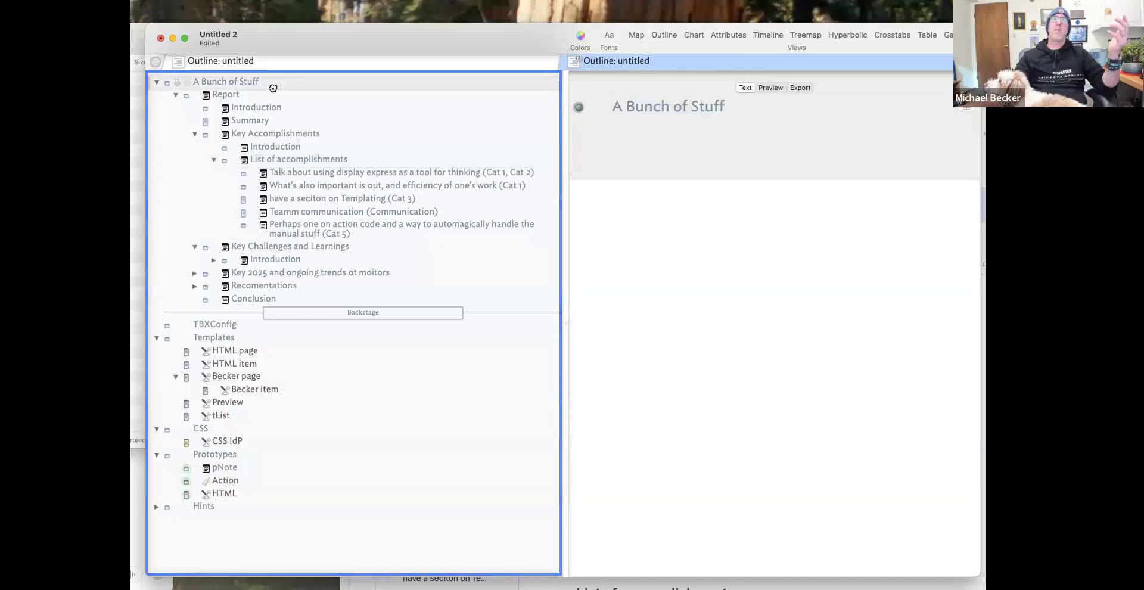
left_click(274, 94)
left_click(774, 87)
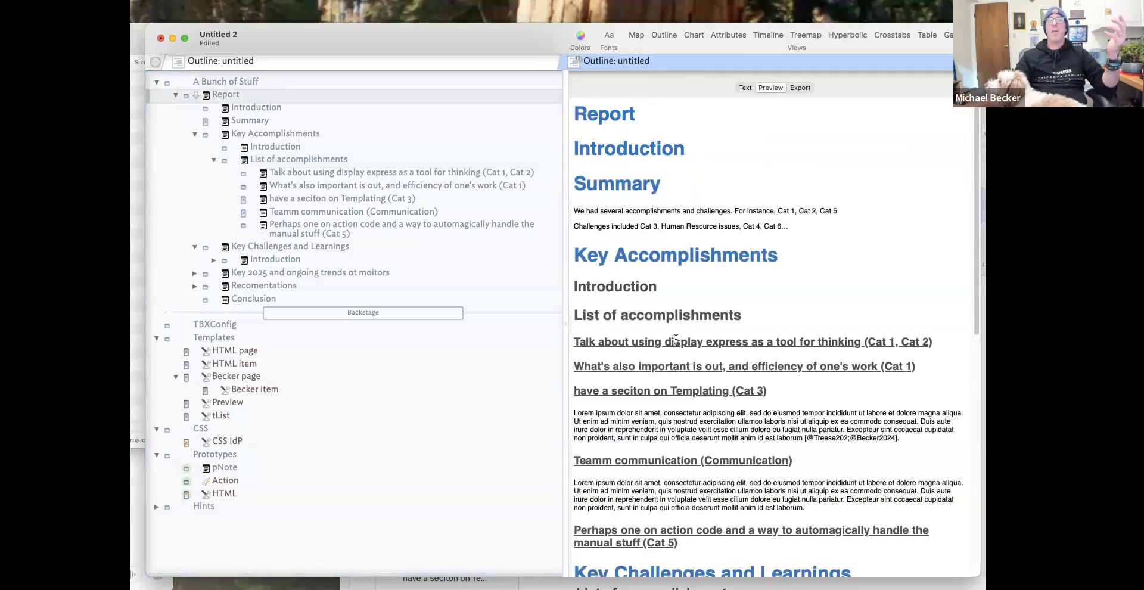
scroll(620, 256, "down", 3)
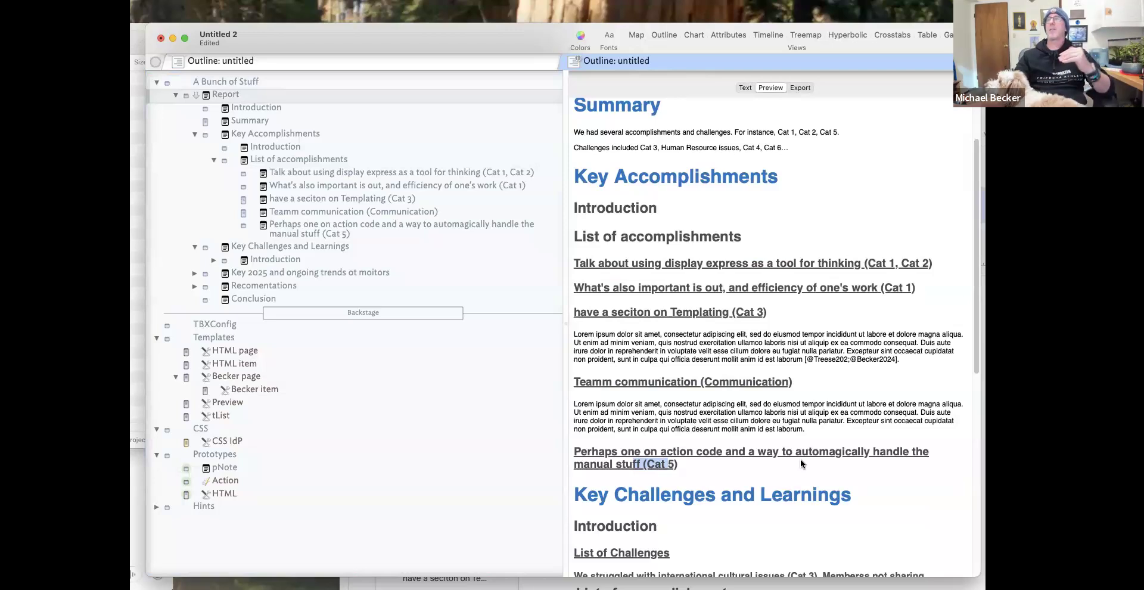
left_click(744, 88)
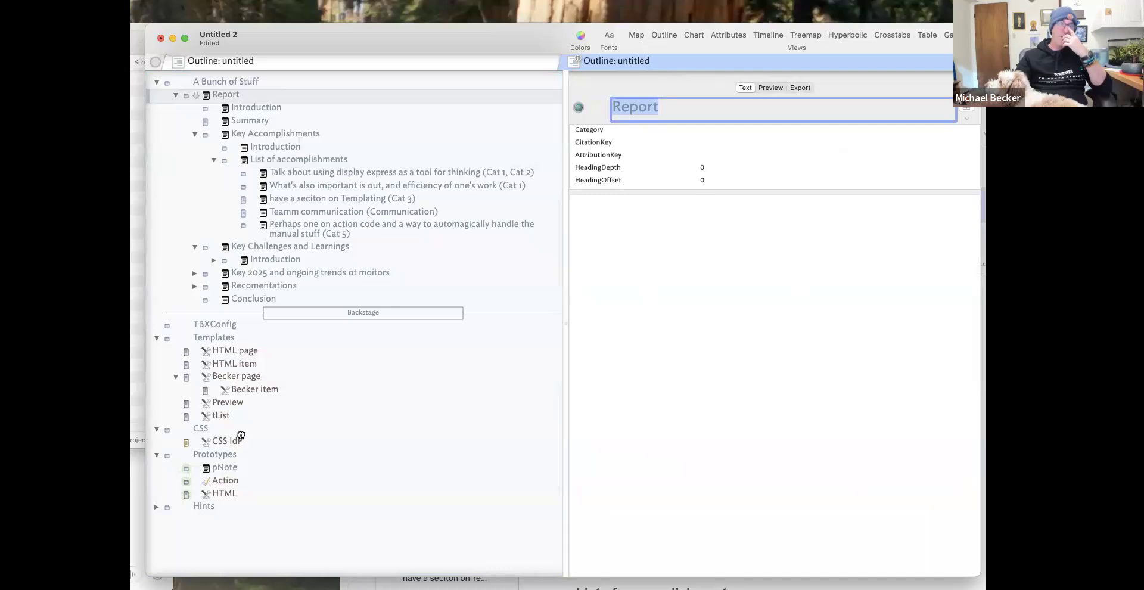
Create IsListChildren as a new boolean key attribute on pNote, shown below HeadingOffset.
left_click(251, 390)
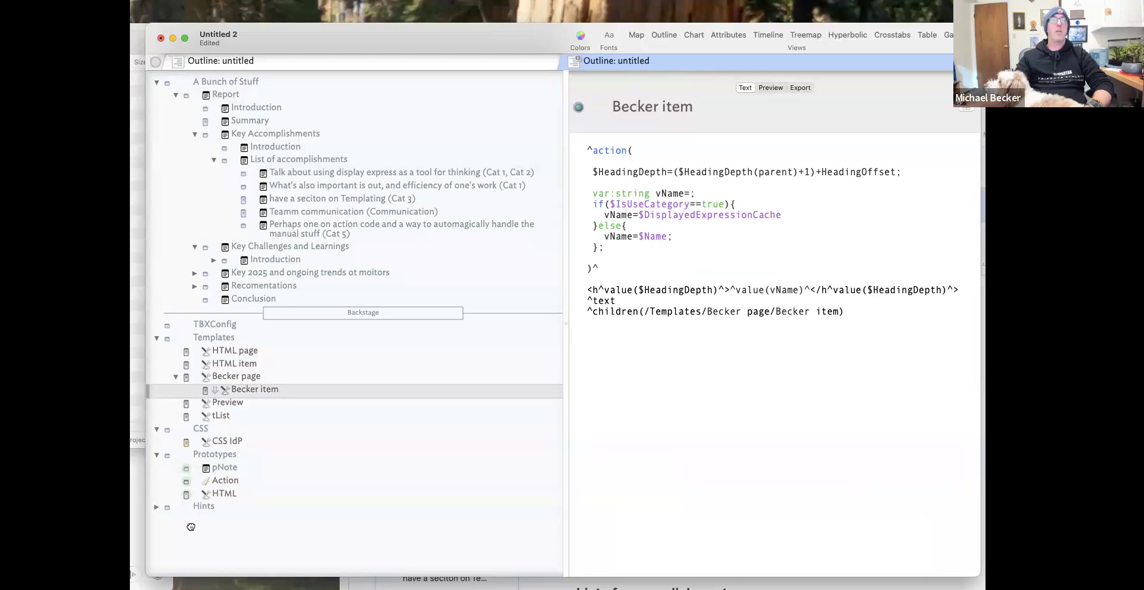
left_click(223, 467)
left_click(974, 108)
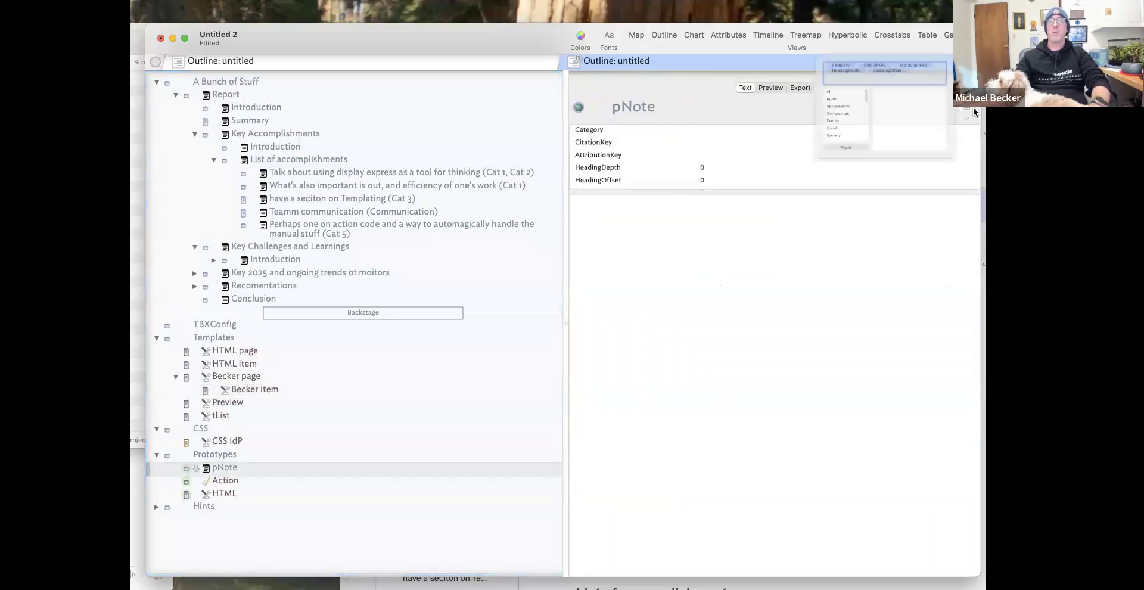
type("IsYes")
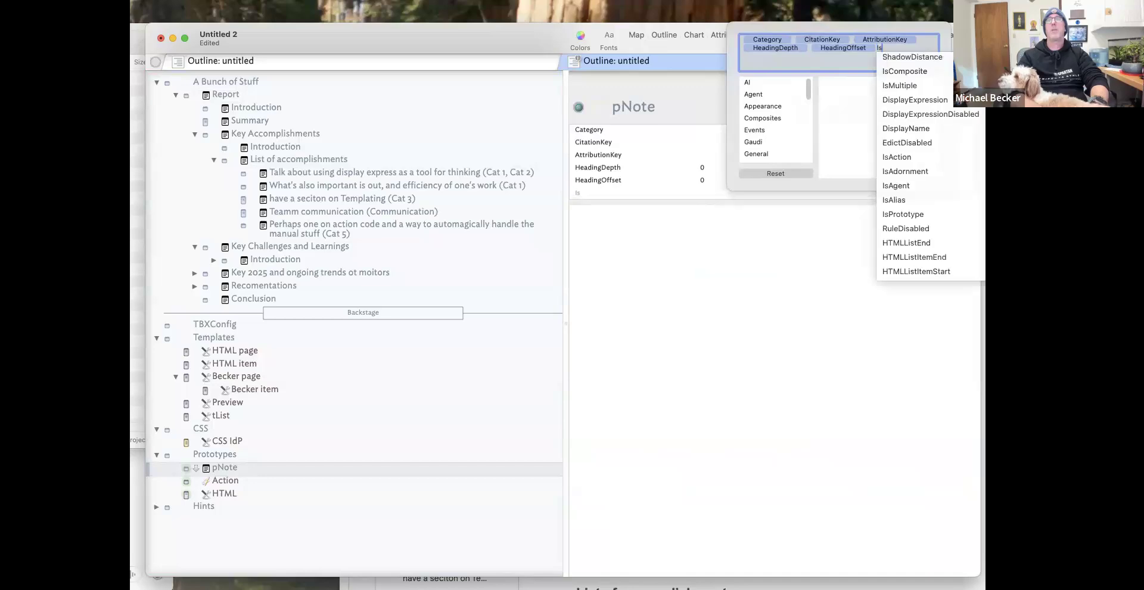
type("Li")
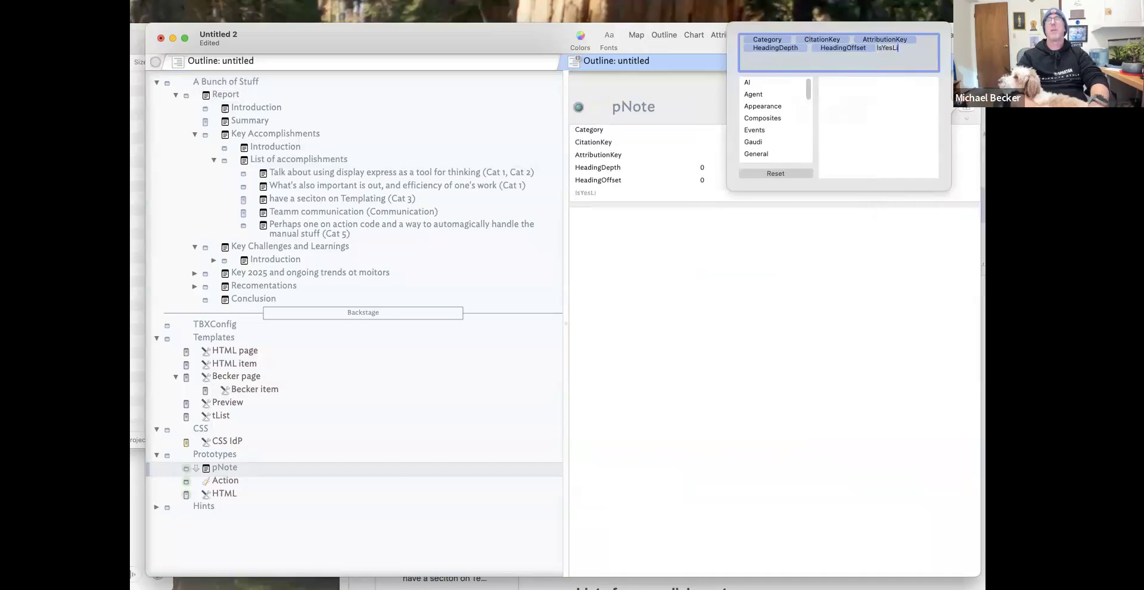
type("stC")
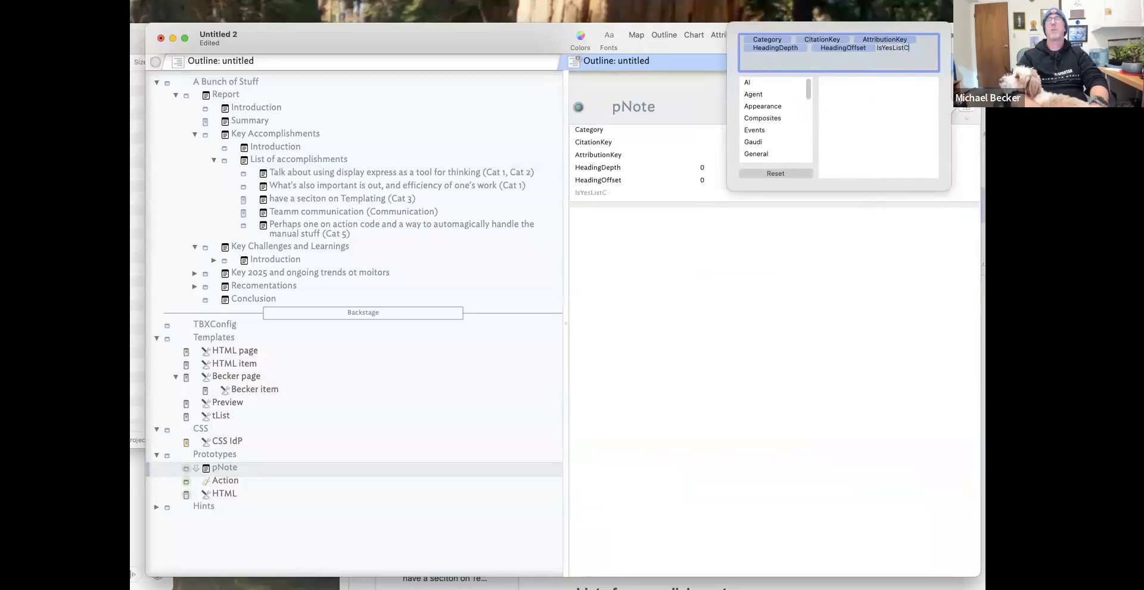
key("BackSpace")
key("BackSpace")
type("ListChildren")
key("Return")
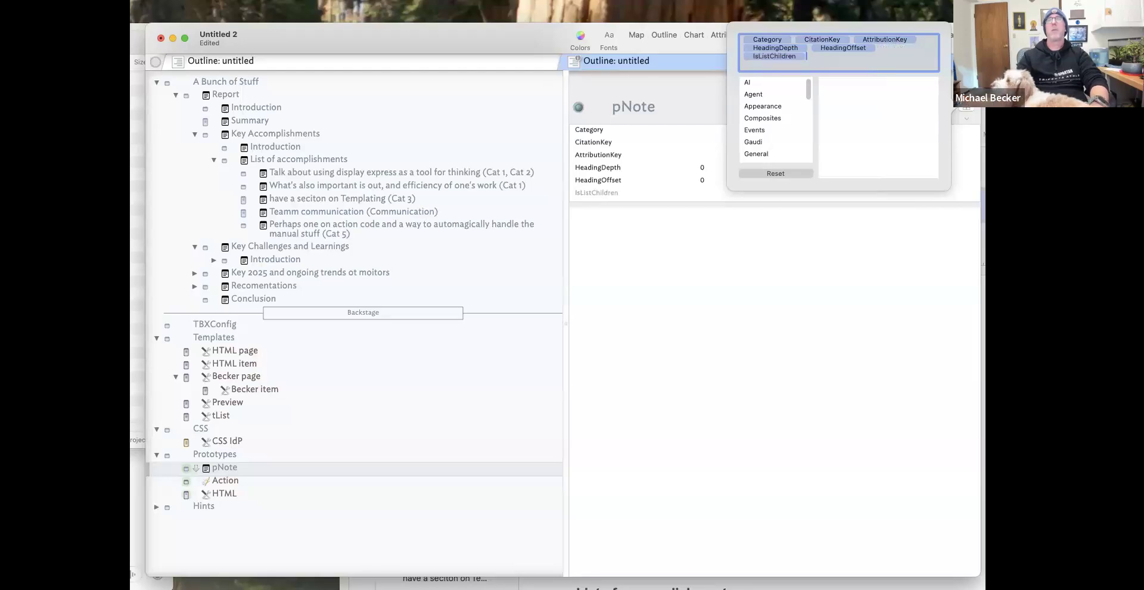
left_click(892, 368)
key("super+Tab")
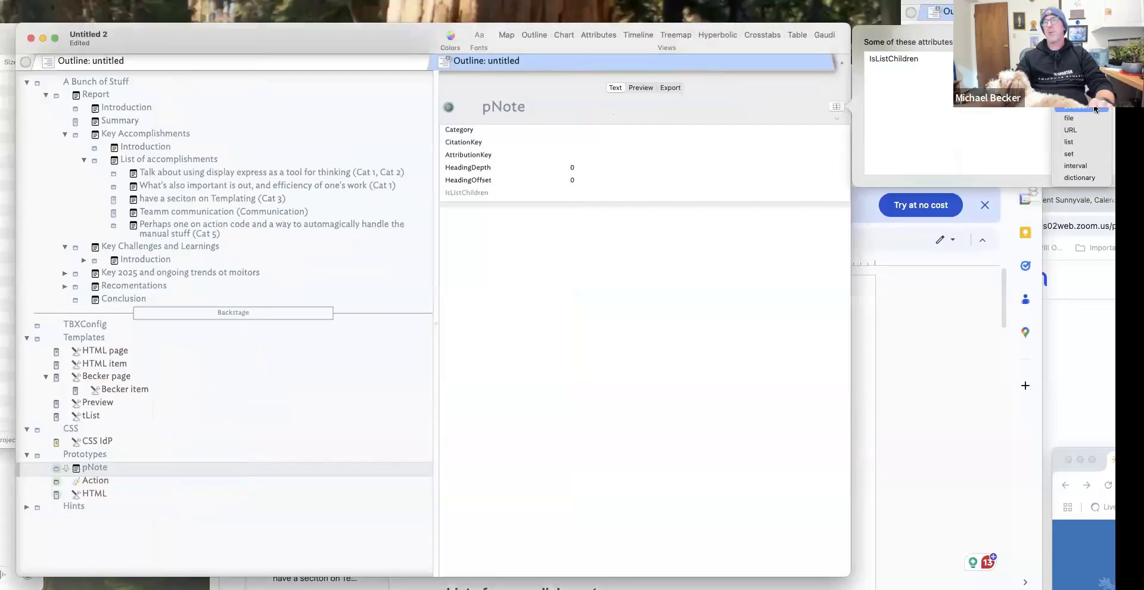
left_click(1095, 108)
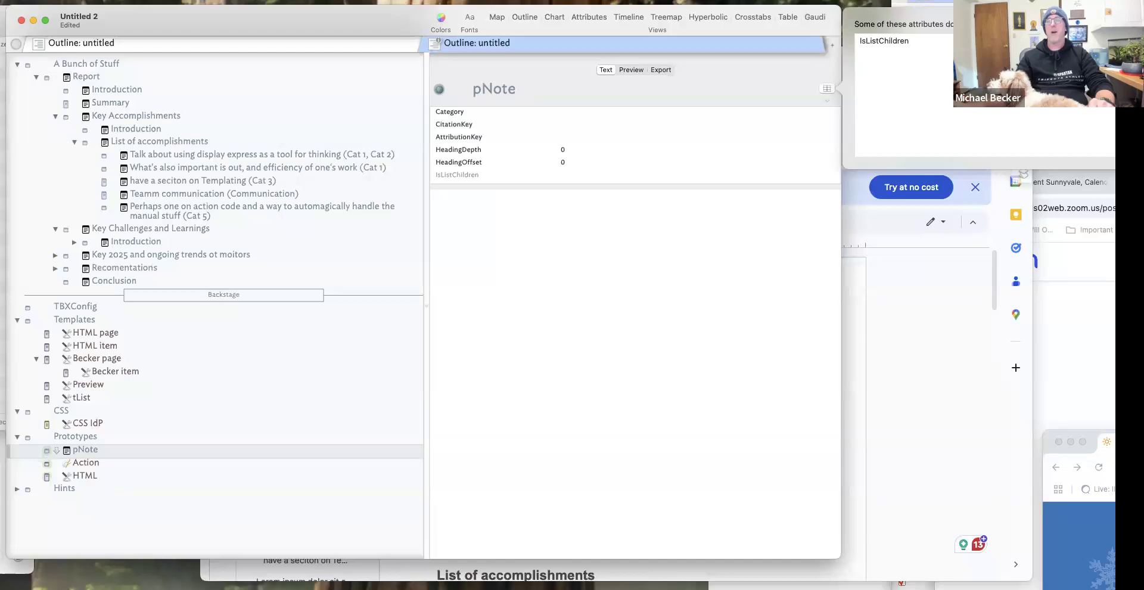
left_click(674, 442)
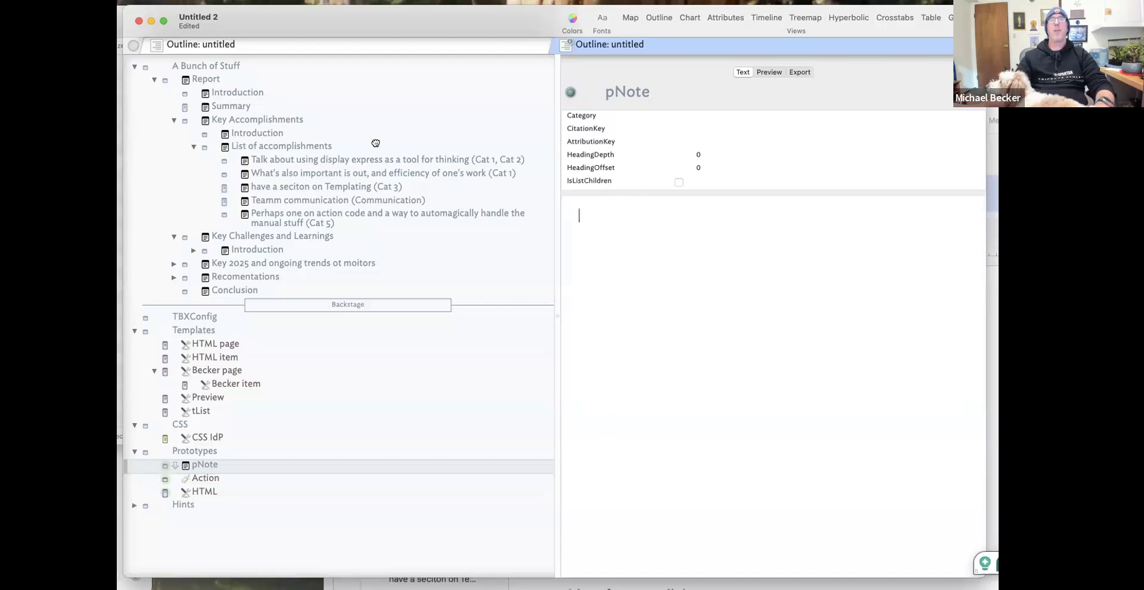
Tick IsListChildren for the List of accomplishments note.
left_click(248, 147)
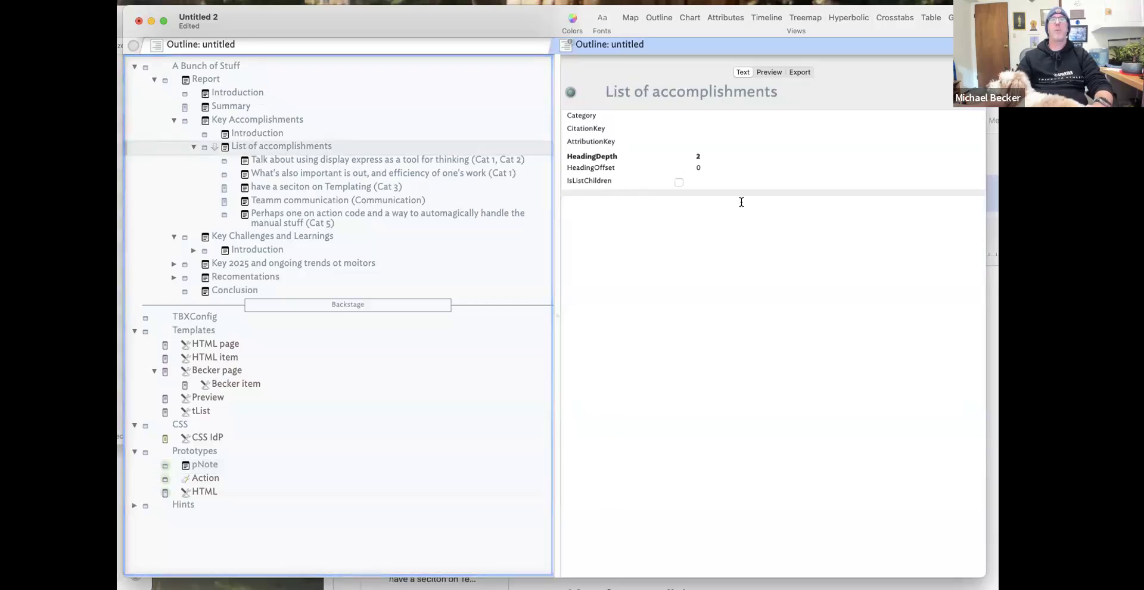
left_click(690, 187)
left_click(678, 182)
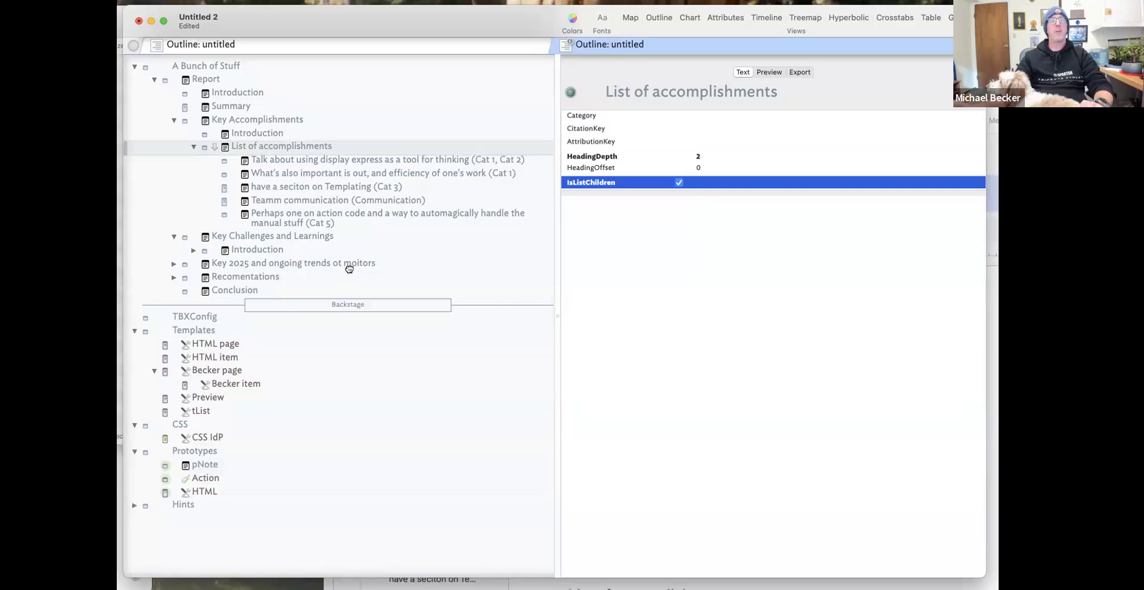
Move List of Challenges out beside Introduction and tick its IsListChildren checkbox.
left_click(194, 250)
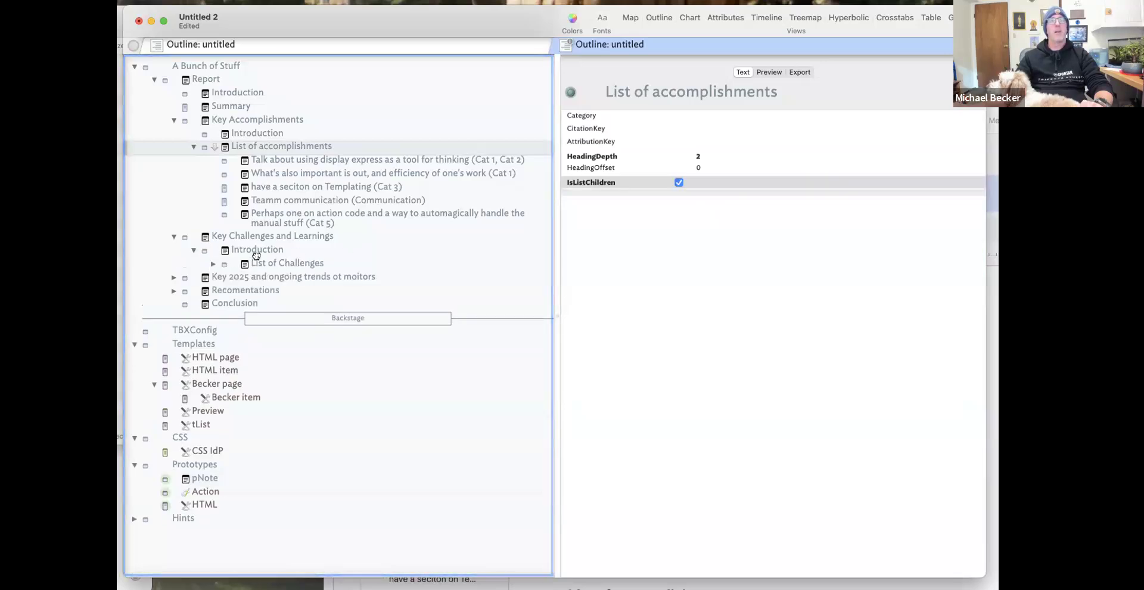
left_click_drag(264, 265, 212, 265)
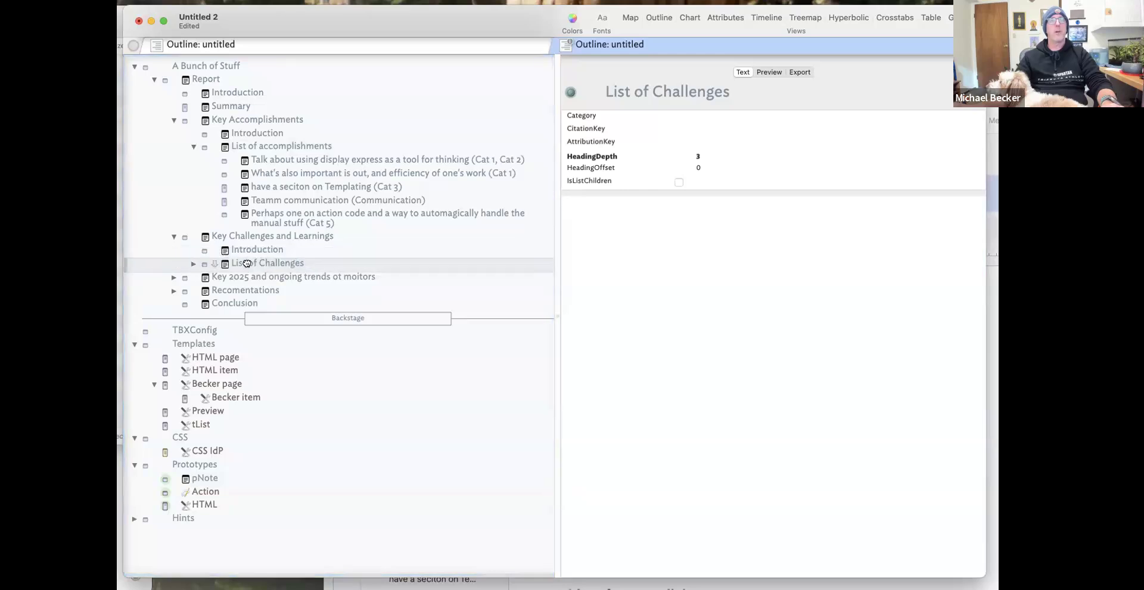
left_click(679, 181)
left_click(193, 263)
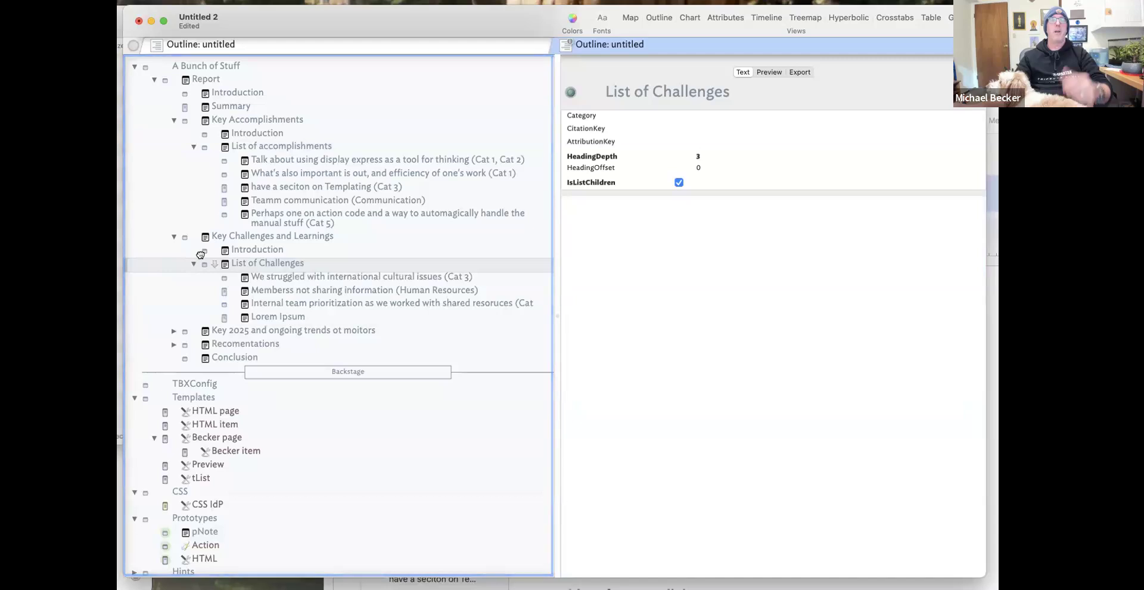
left_click(232, 454)
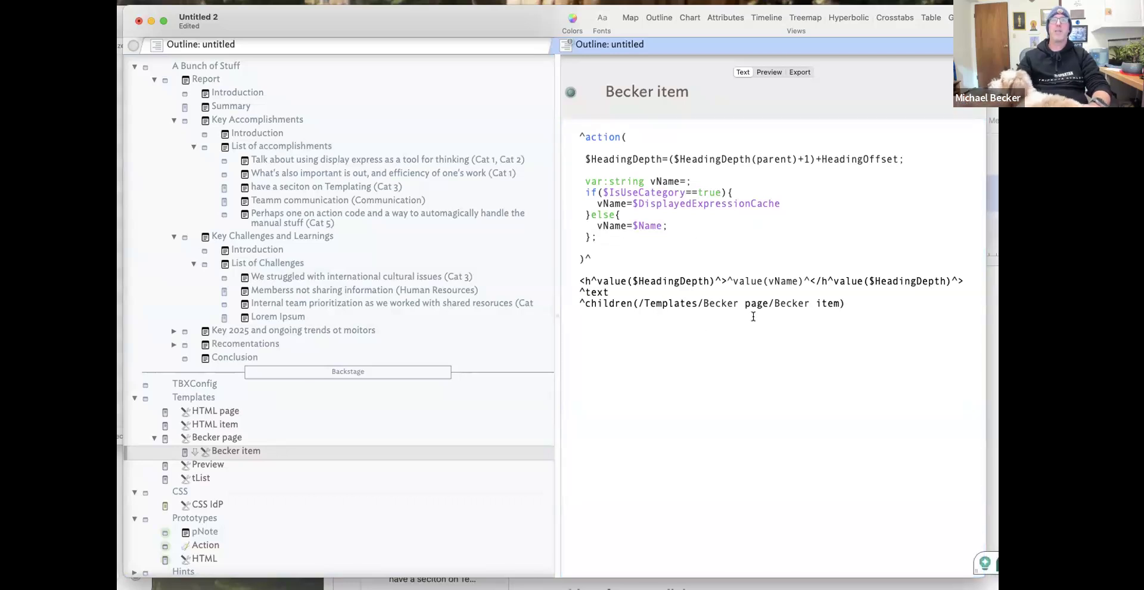
Below the ^children line, type ^if($IsListChildren==true)^^endif^.
left_click(637, 290)
left_click(902, 325)
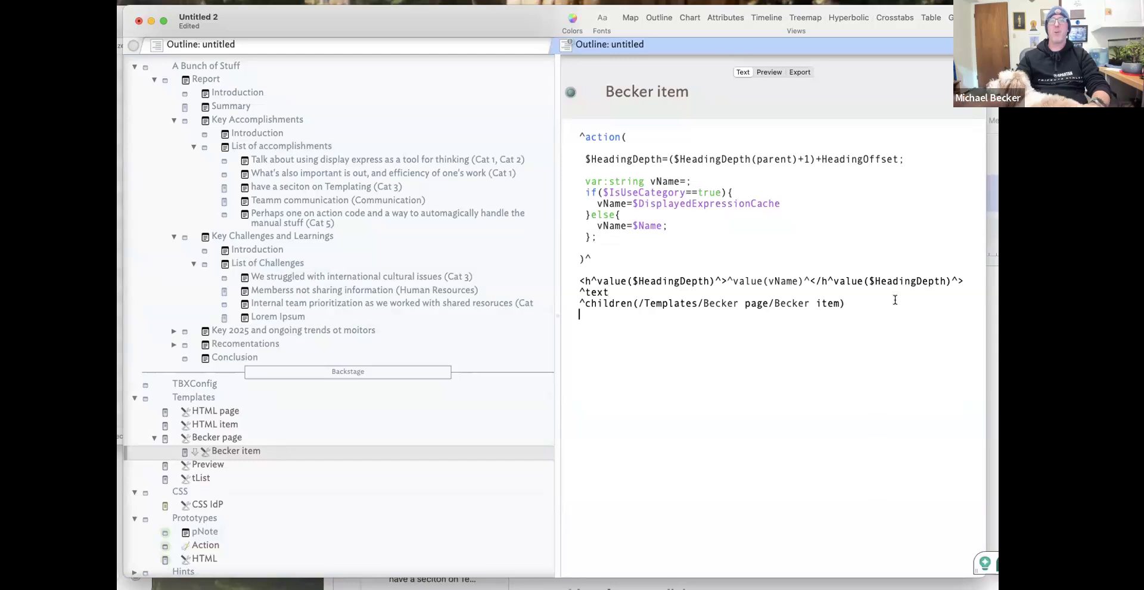
key("Return")
key("Return")
type("^")
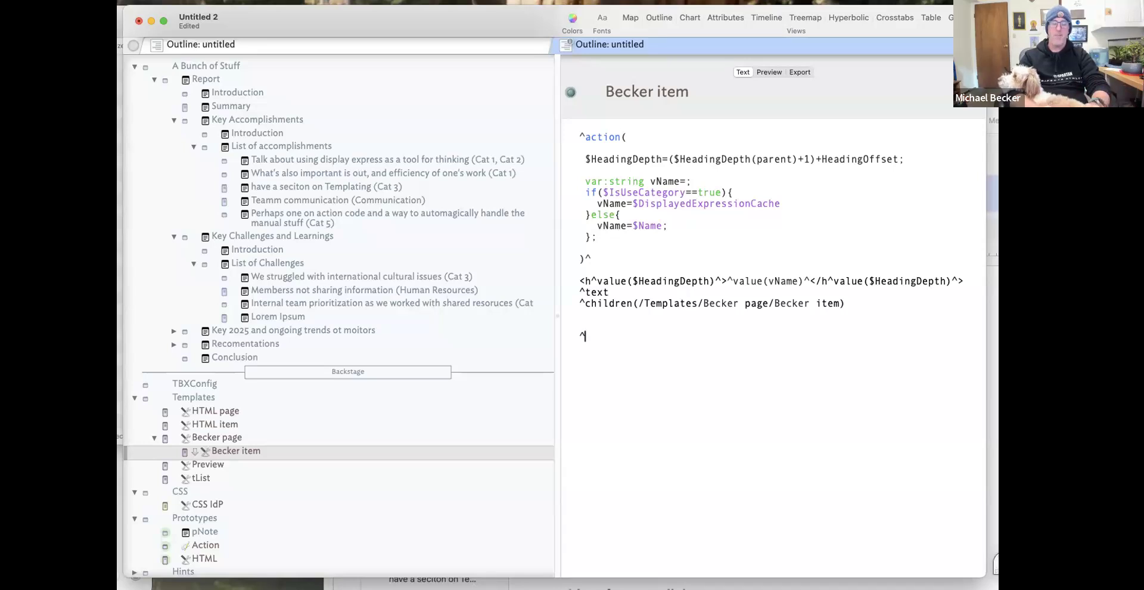
type("if")
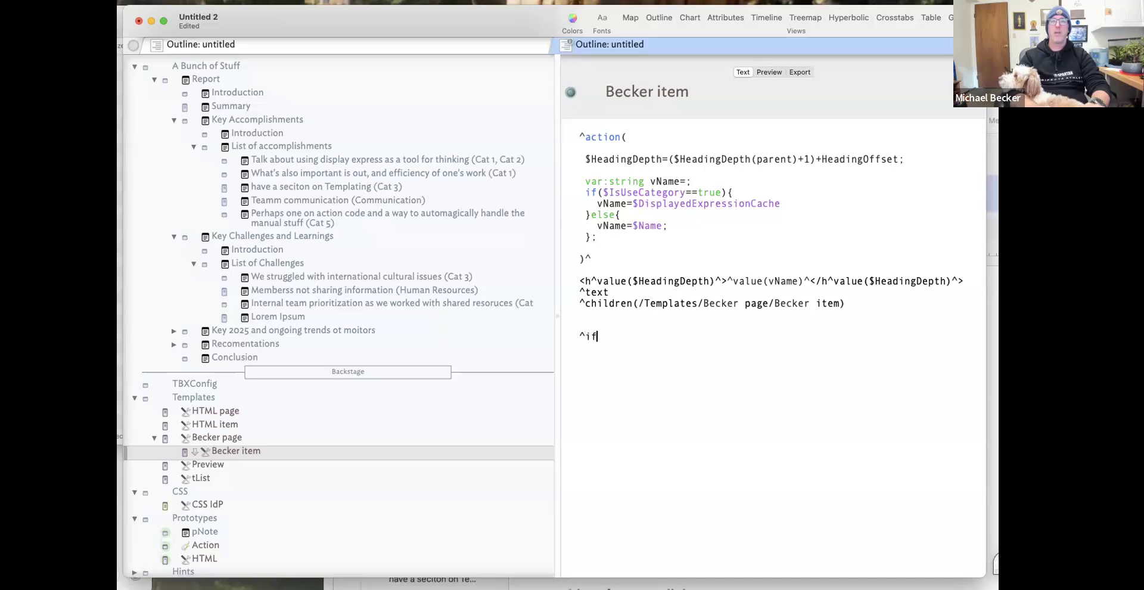
type("($Is")
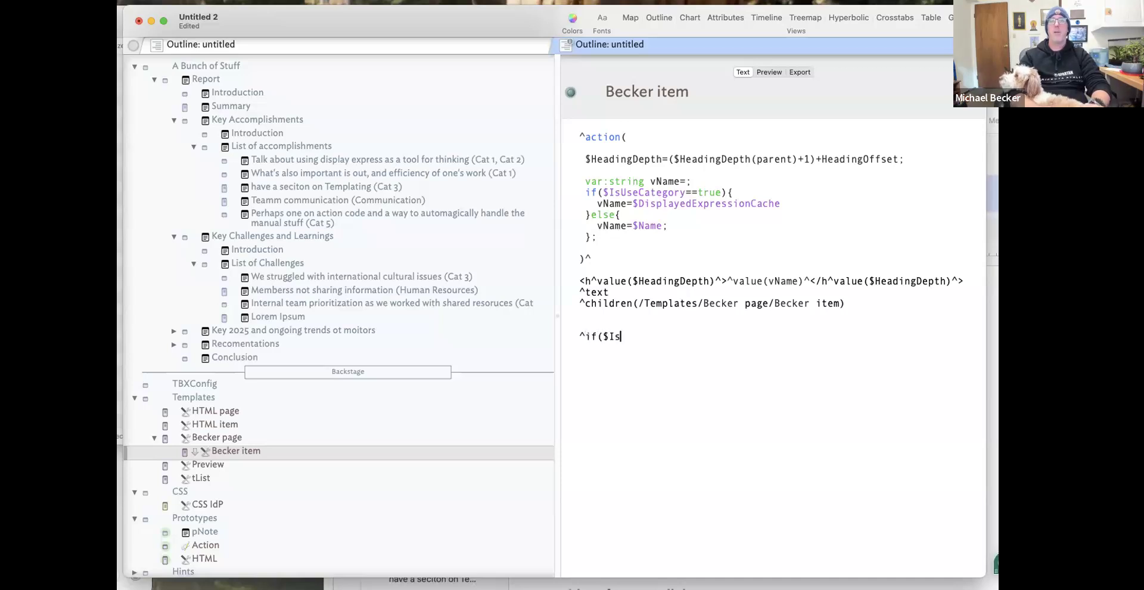
type("ListChil")
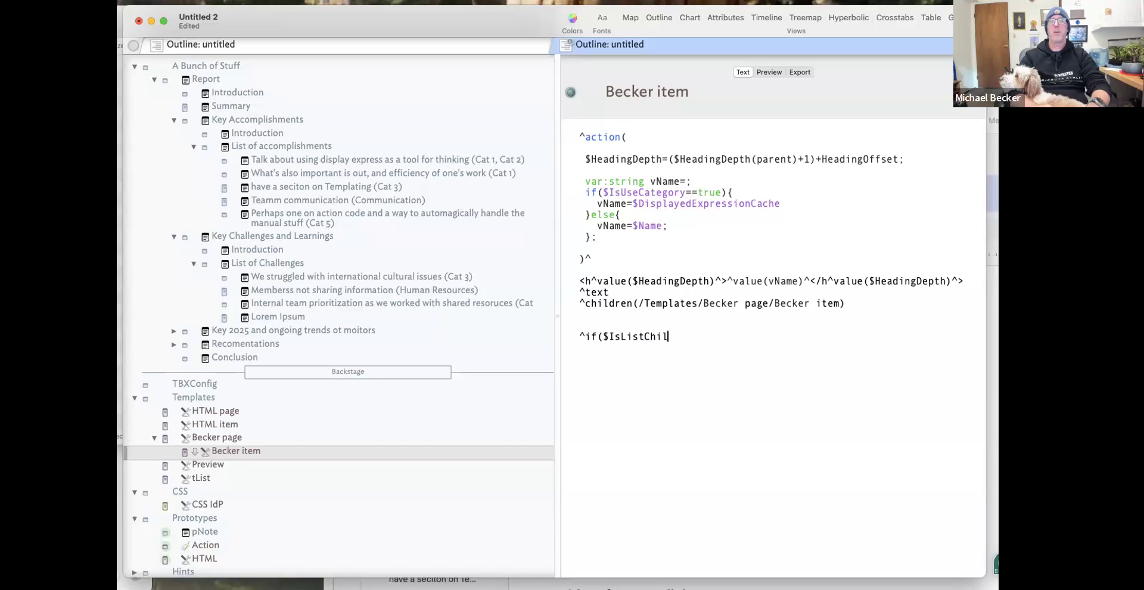
type("dren=ture")
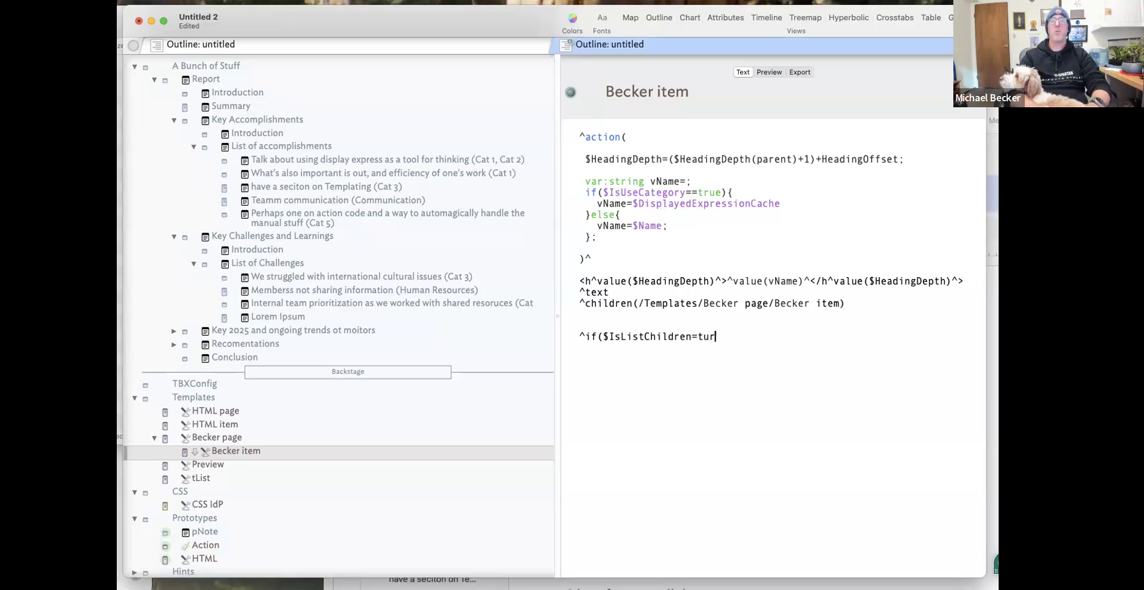
key("BackSpace")
key("BackSpace")
key("BackSpace")
type("rue")
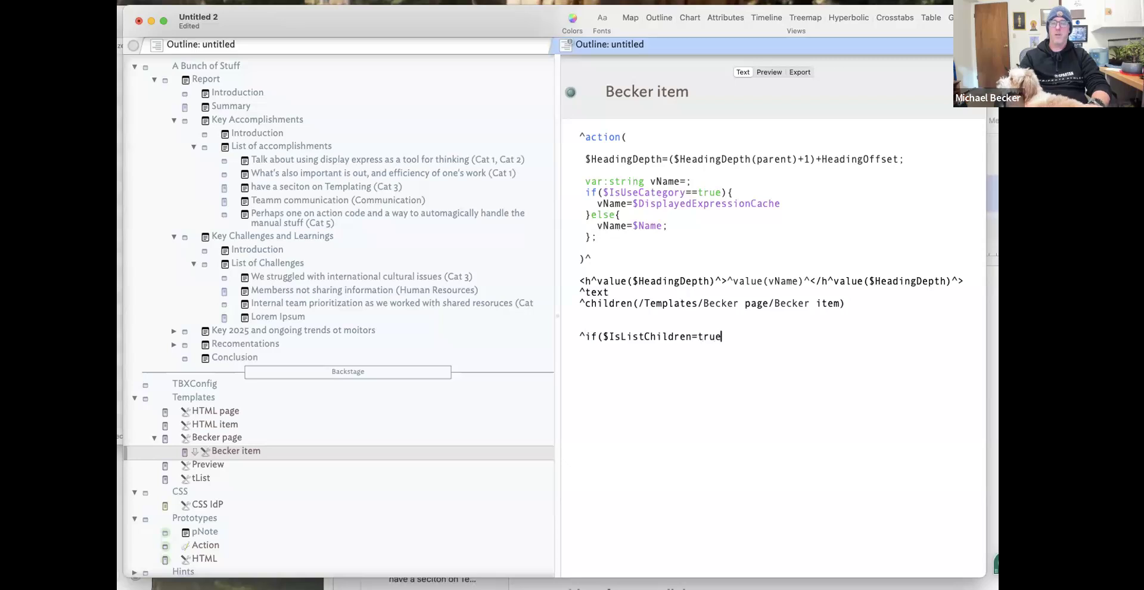
key("BackSpace")
key("BackSpace")
key("BackSpace")
key("BackSpace")
type("=ture")
key("BackSpace")
key("BackSpace")
key("BackSpace")
type("r")
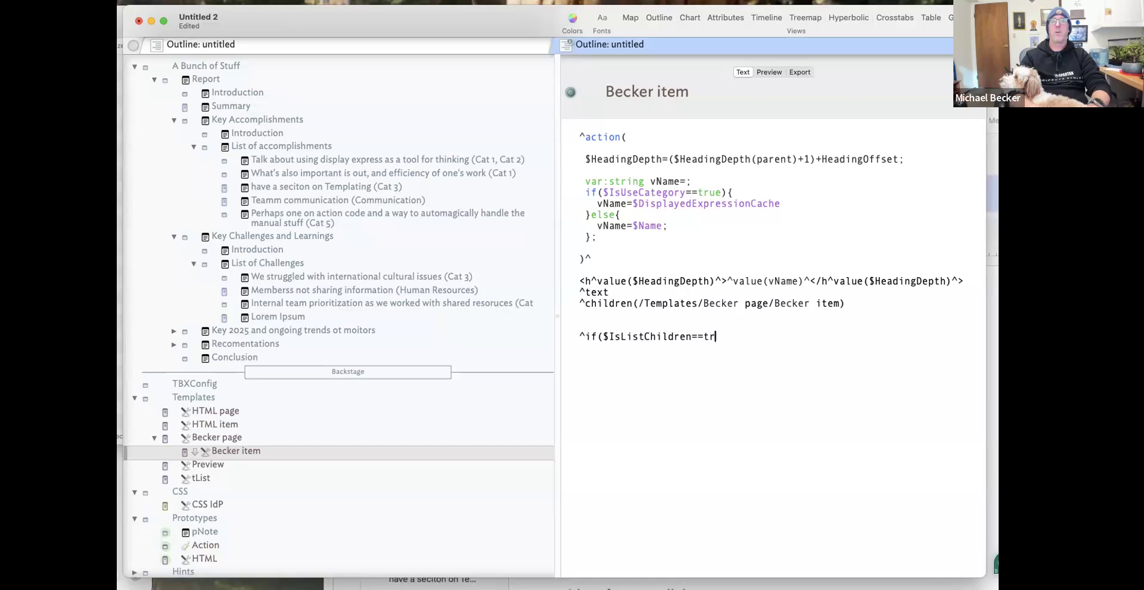
type("ue)")
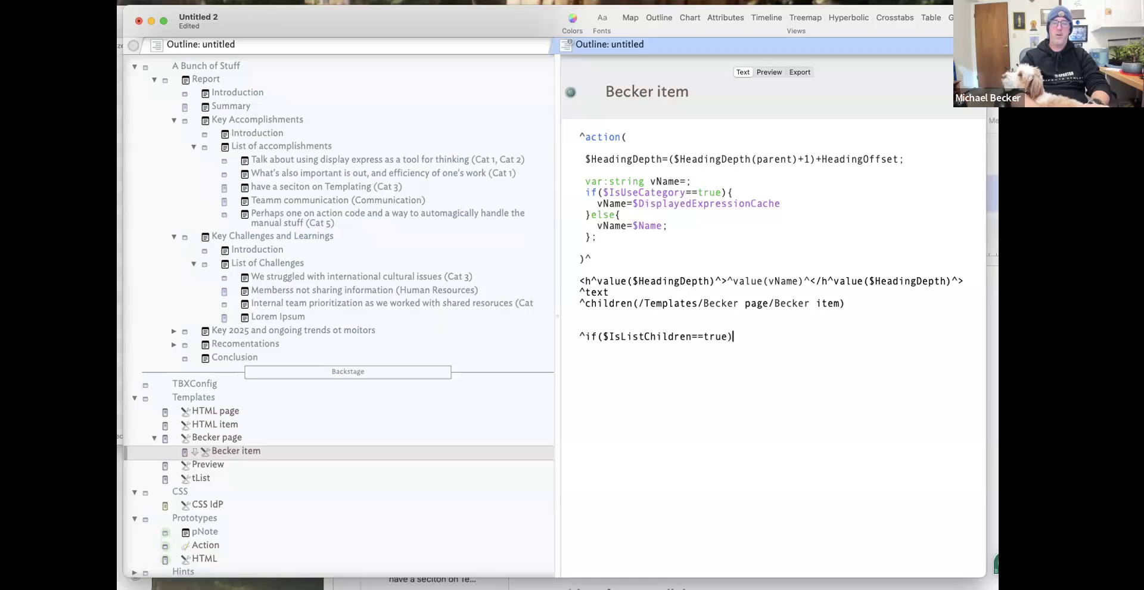
type("^")
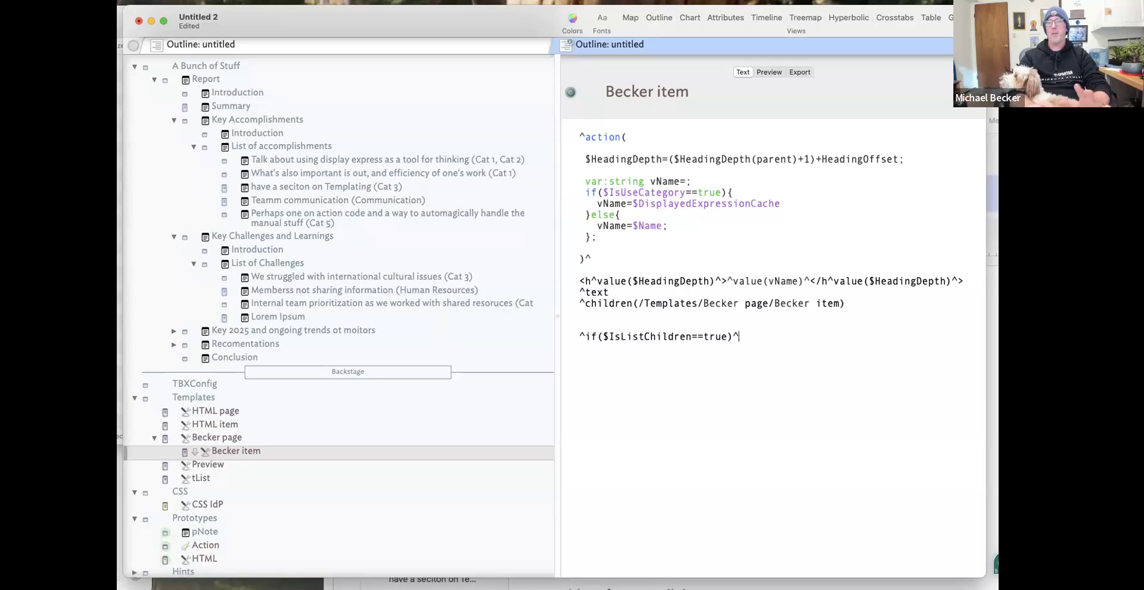
type("^end")
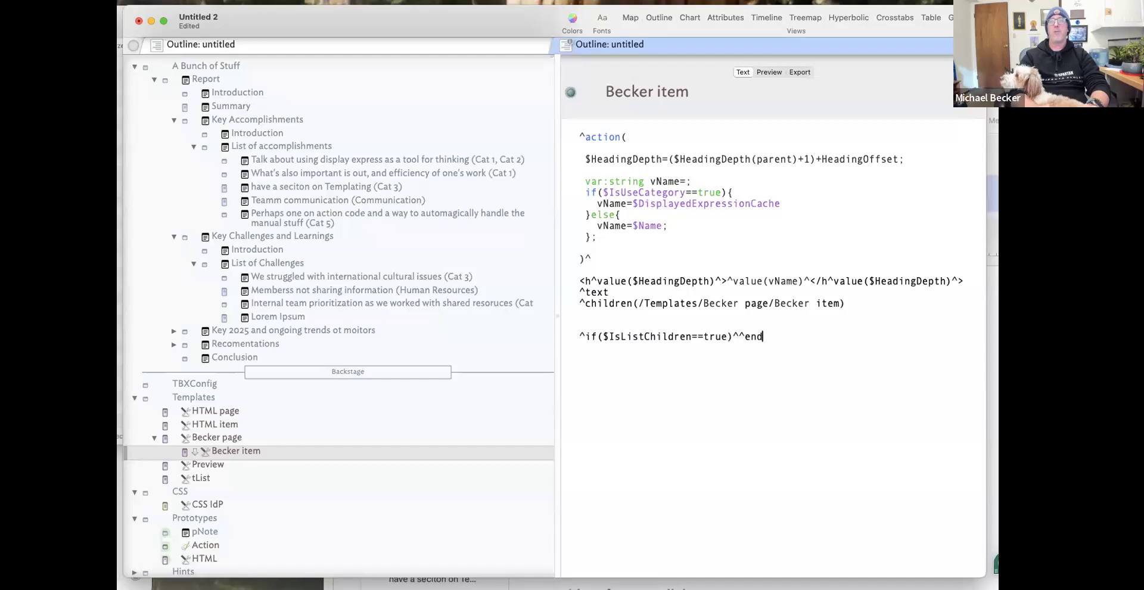
type("if^")
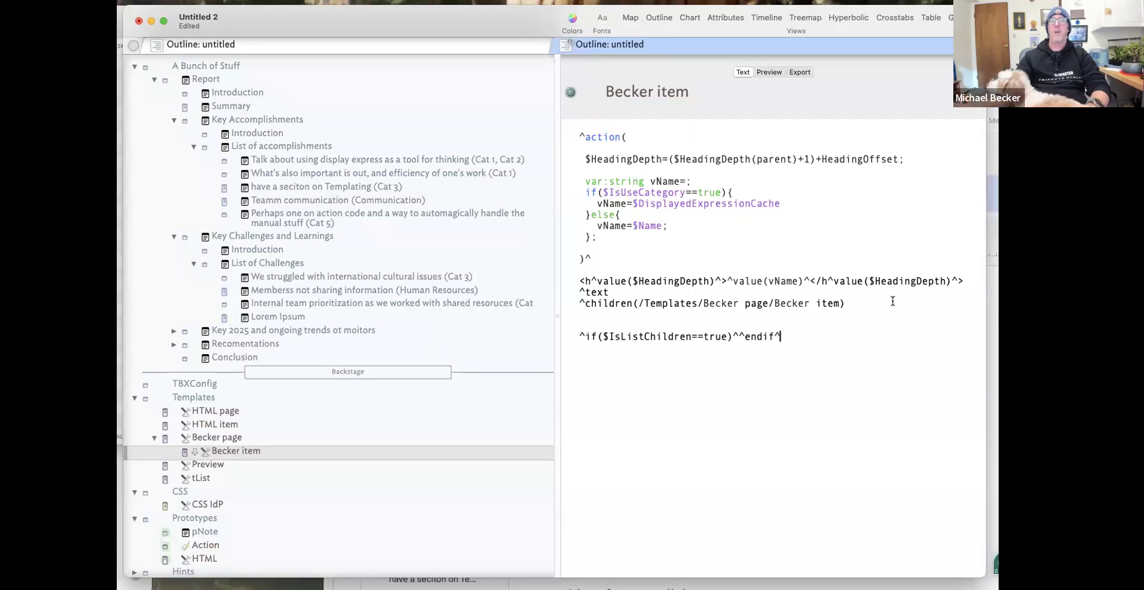
Insert ^include(this.tList)^ between the if condition and ^endif^.
left_click(736, 334)
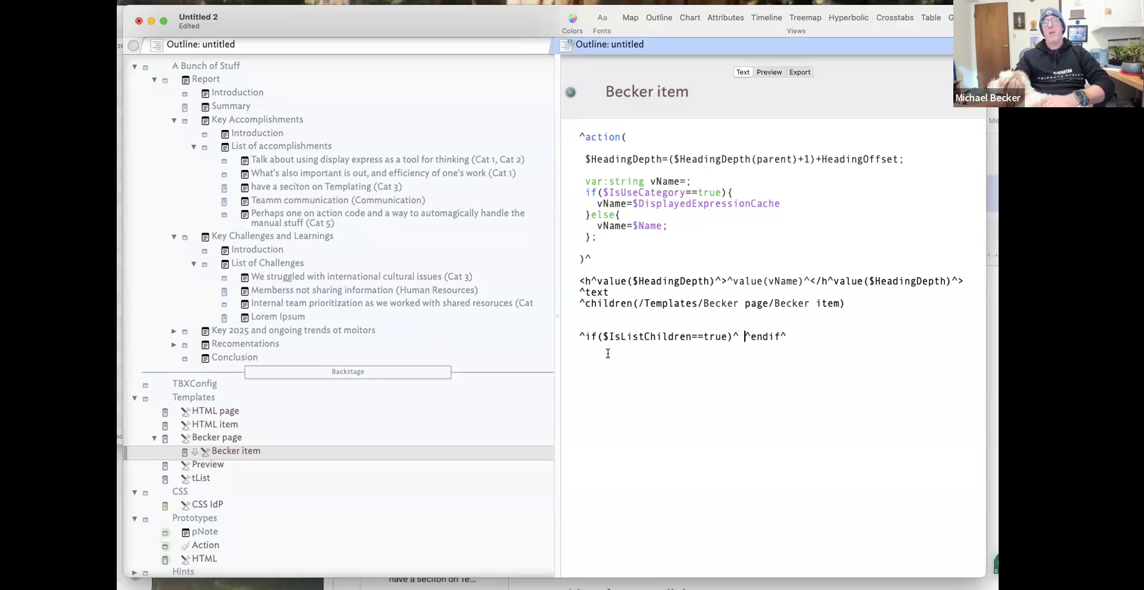
left_click_drag(597, 336, 703, 337)
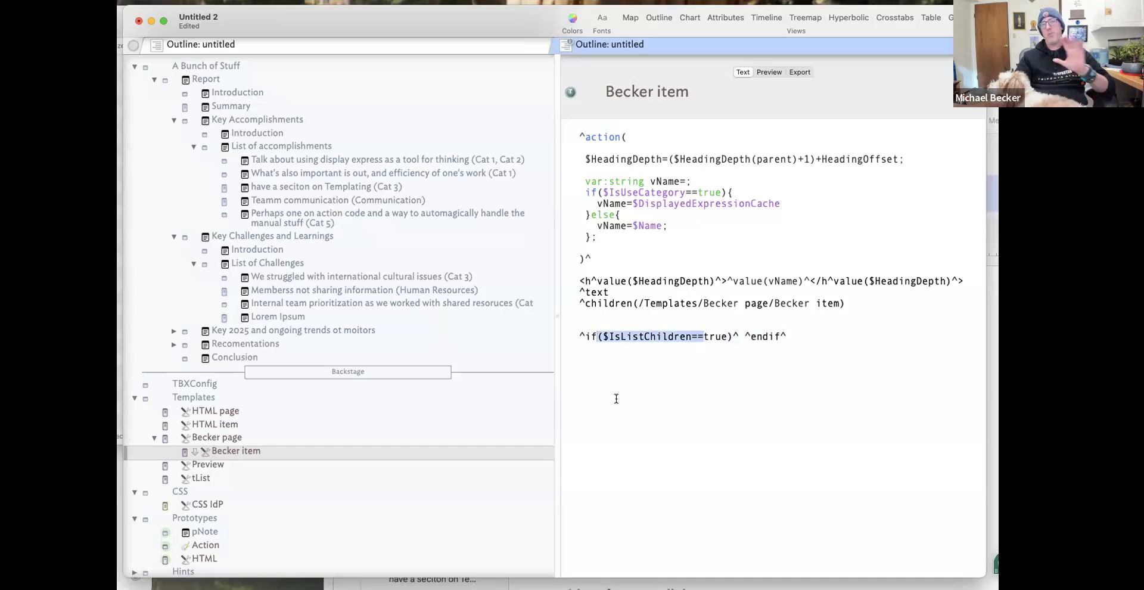
left_click(642, 353)
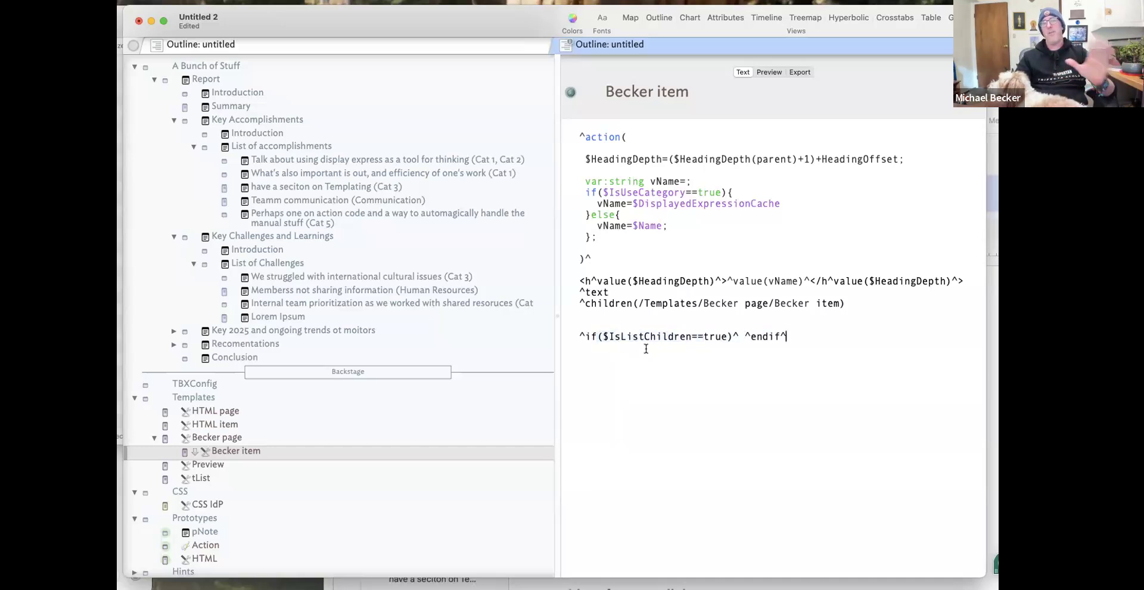
left_click(740, 337)
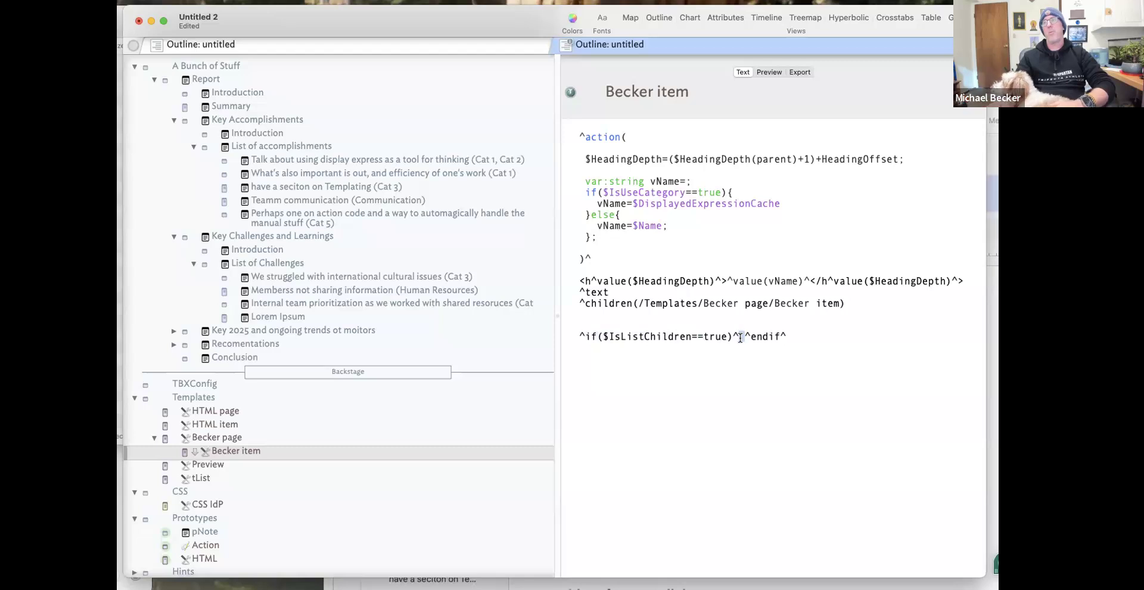
type("^include(this,tList)")
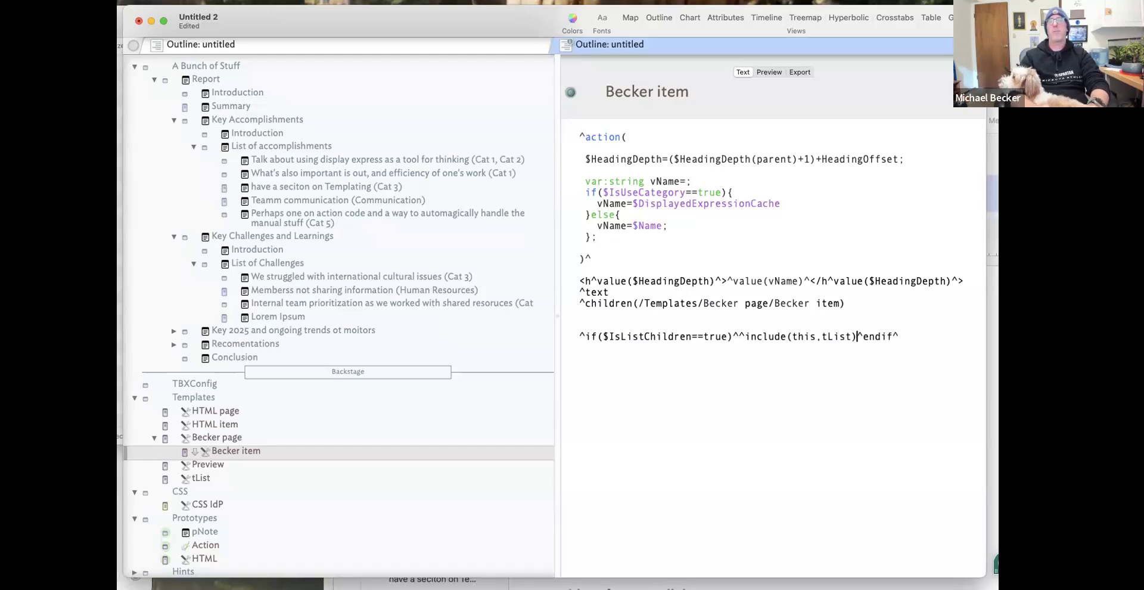
type("^")
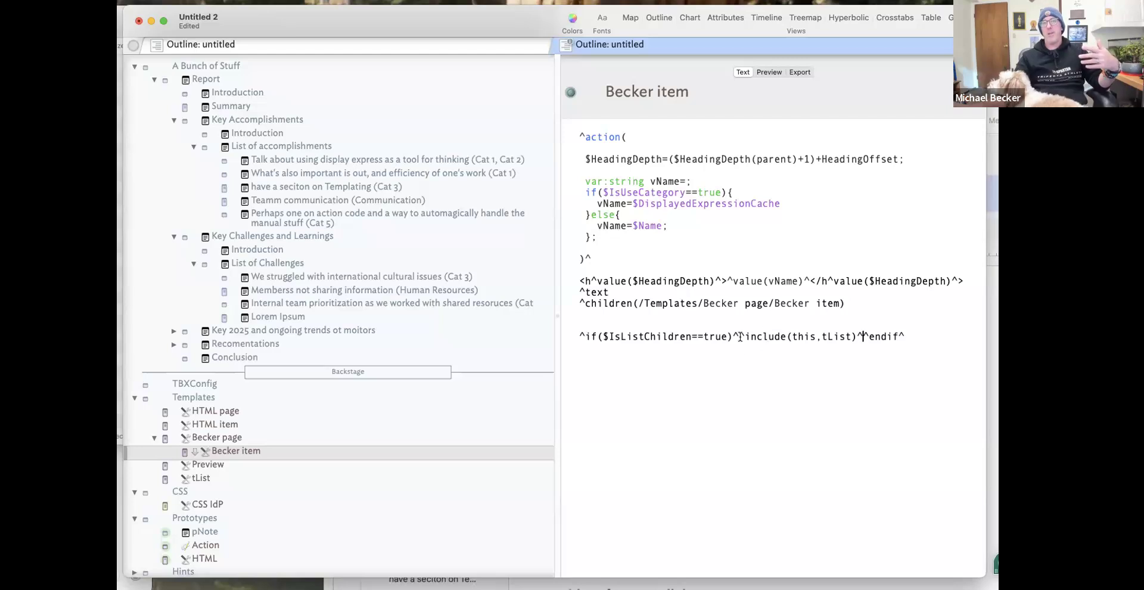
left_click_drag(745, 336, 751, 334)
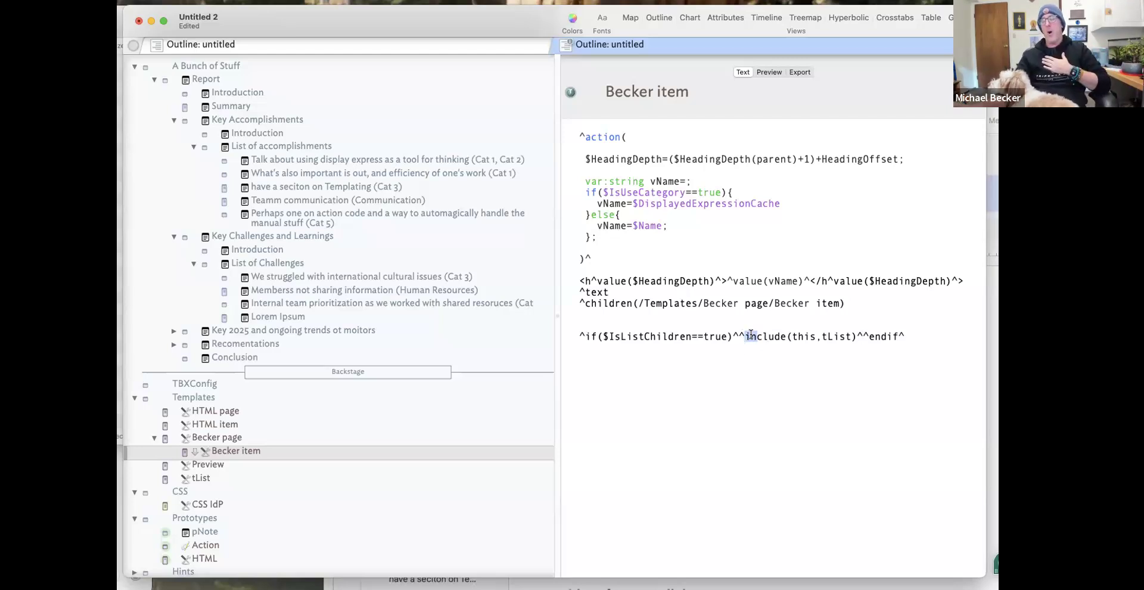
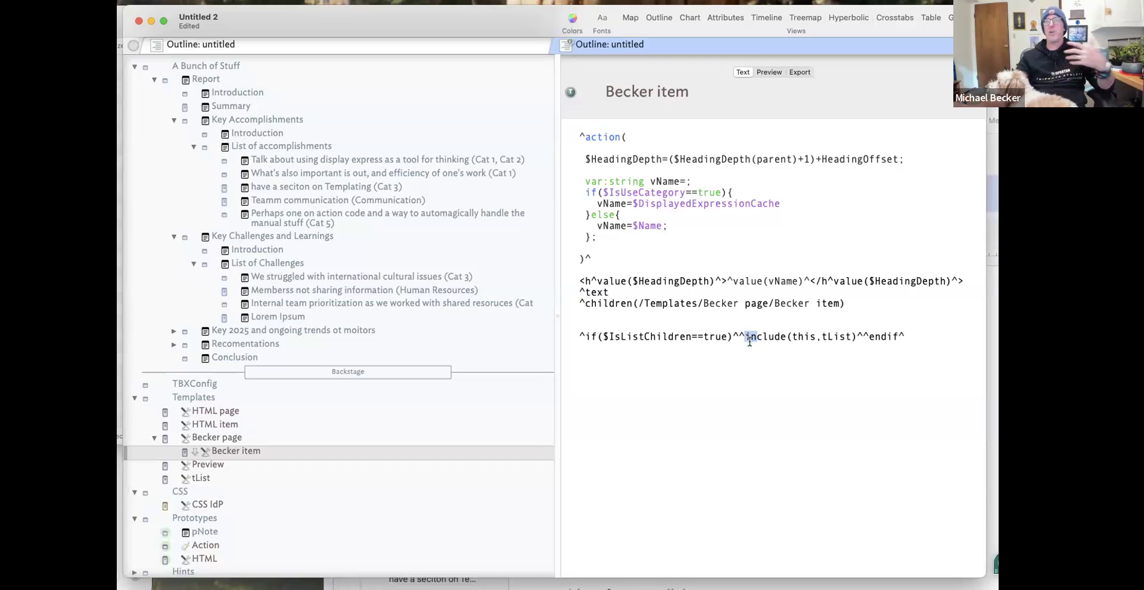
Select the Report note so its title and attribute table appear in the Text pane.
left_click(225, 79)
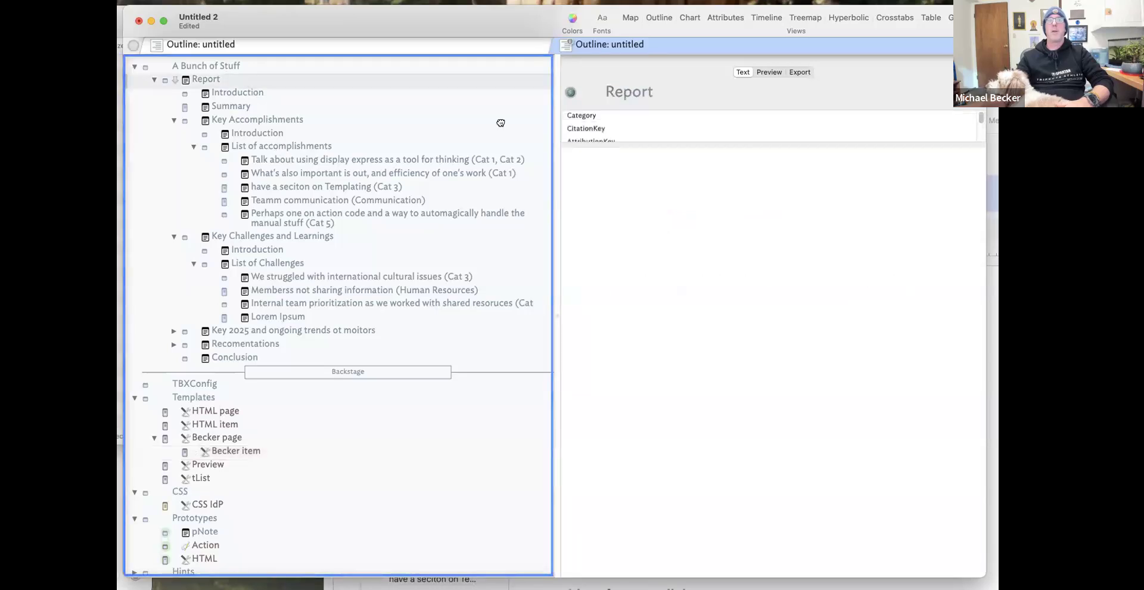
left_click(758, 71)
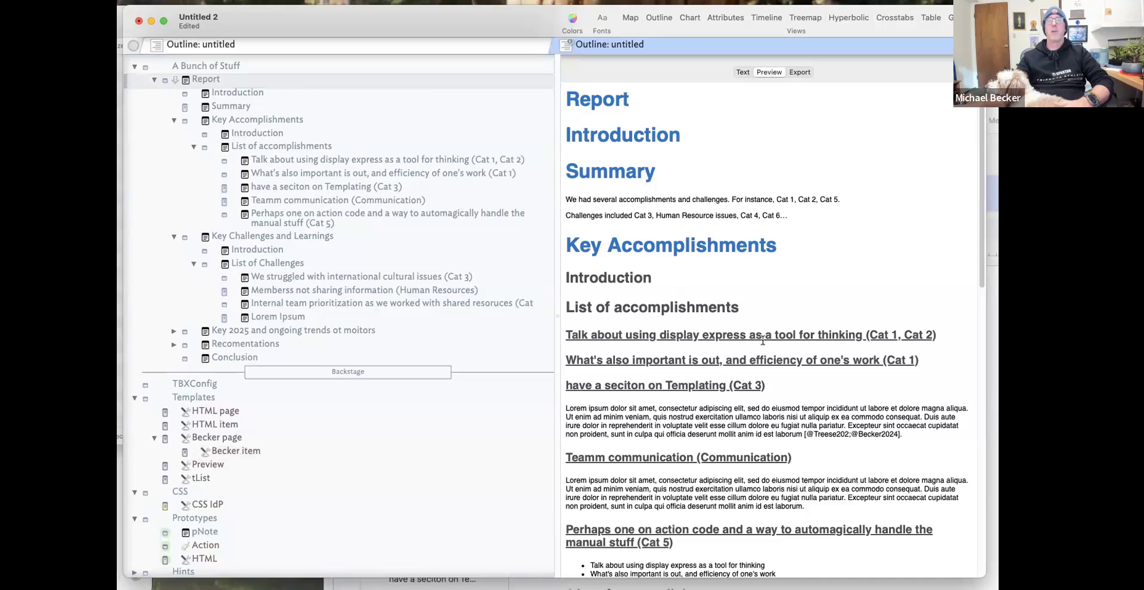
scroll(659, 369, "down", 5)
left_click_drag(592, 356, 792, 408)
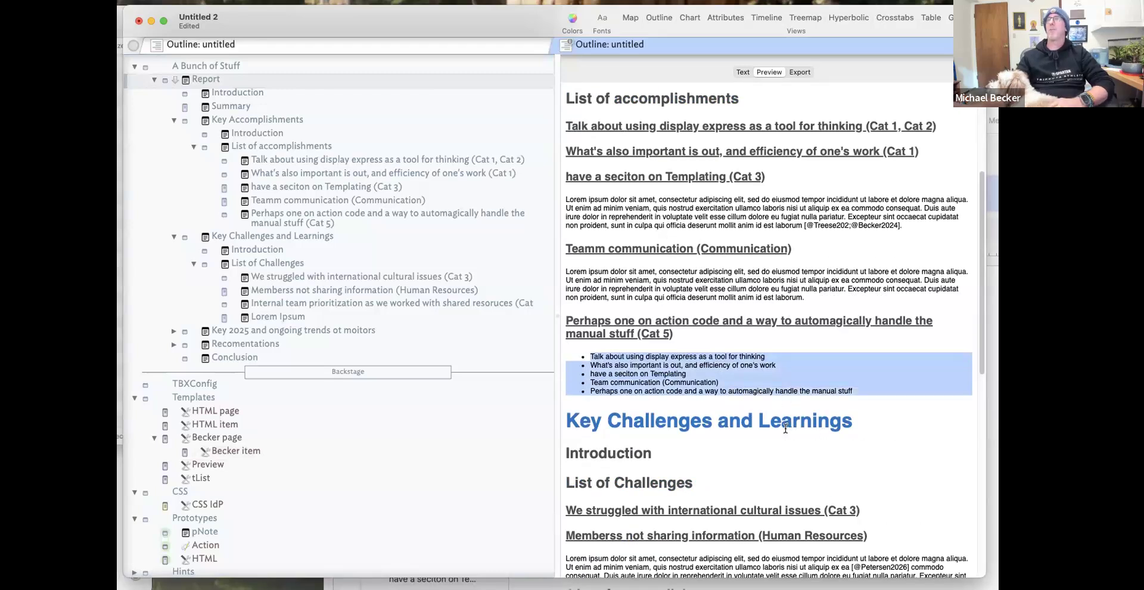
scroll(760, 460, "up", 1)
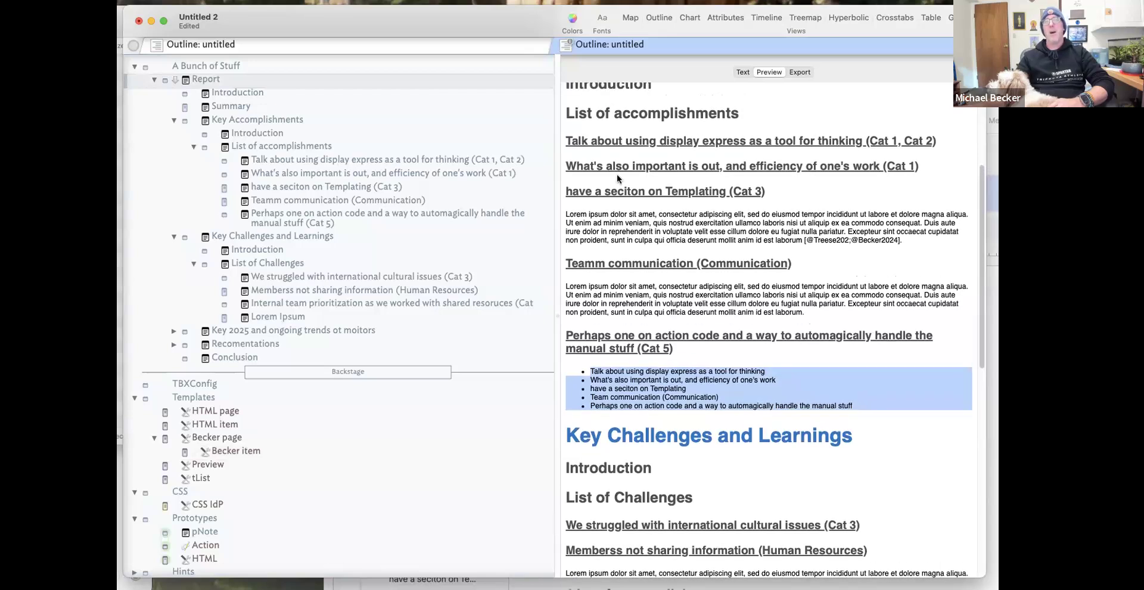
left_click_drag(595, 135, 634, 403)
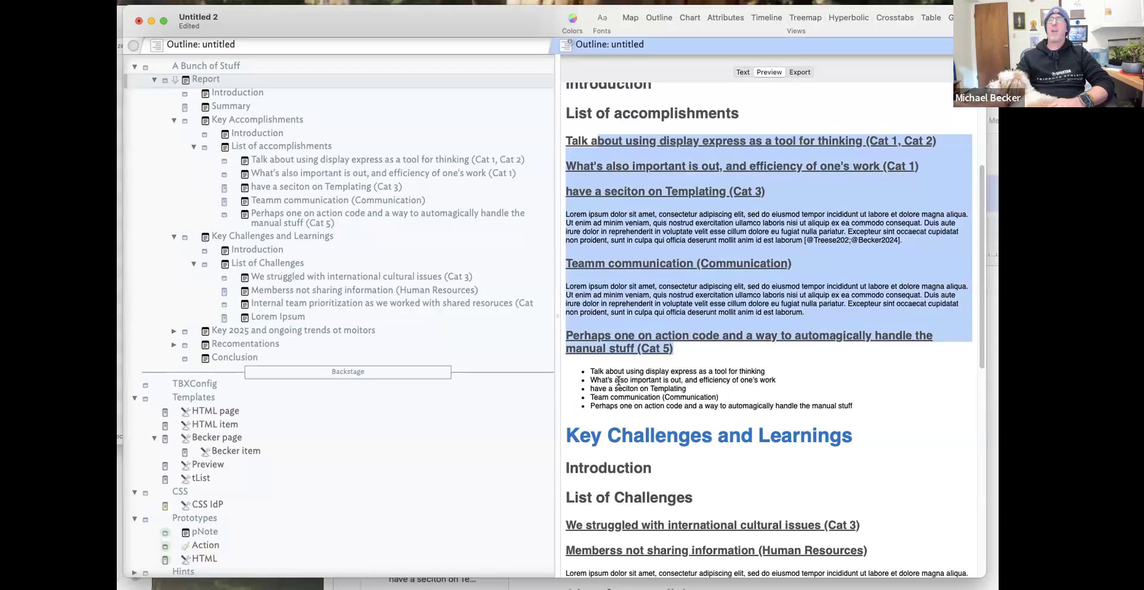
left_click(747, 71)
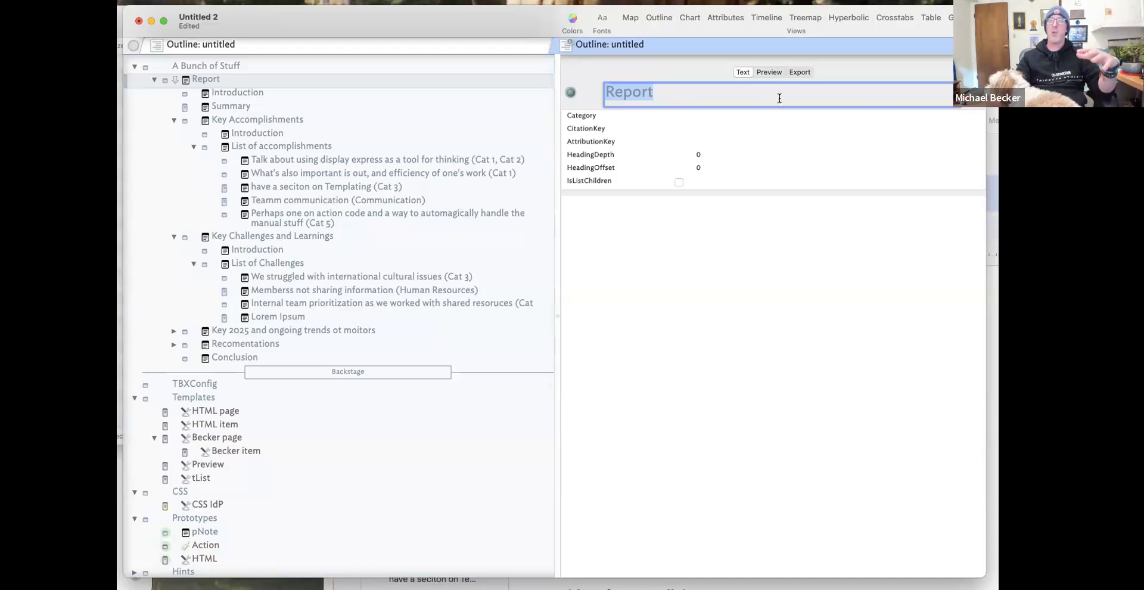
left_click(768, 72)
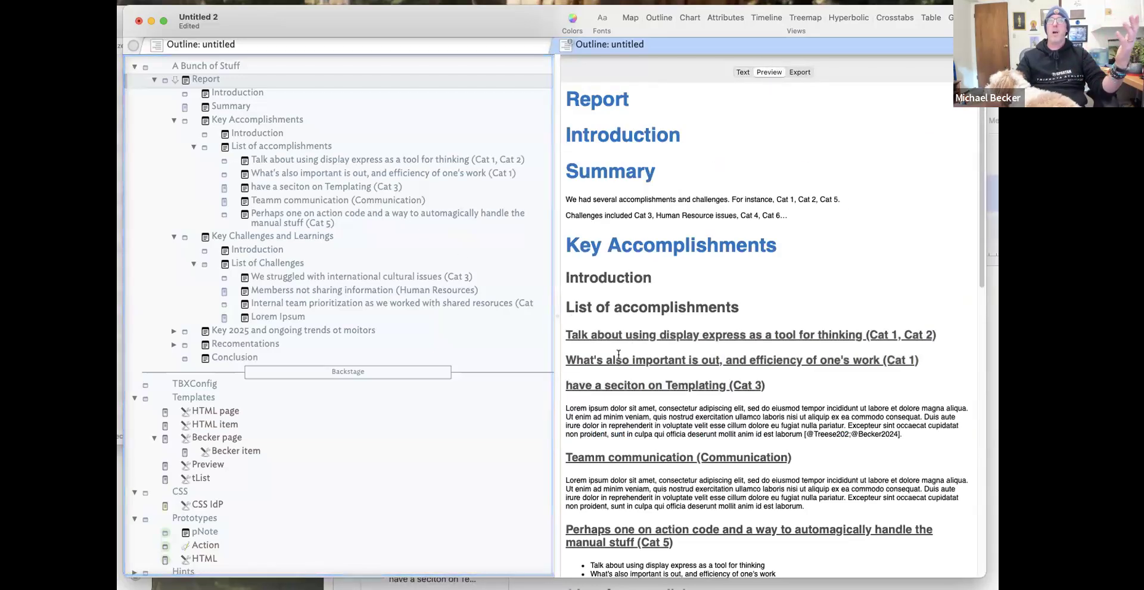
scroll(632, 429, "down", 5)
left_click_drag(601, 413, 656, 452)
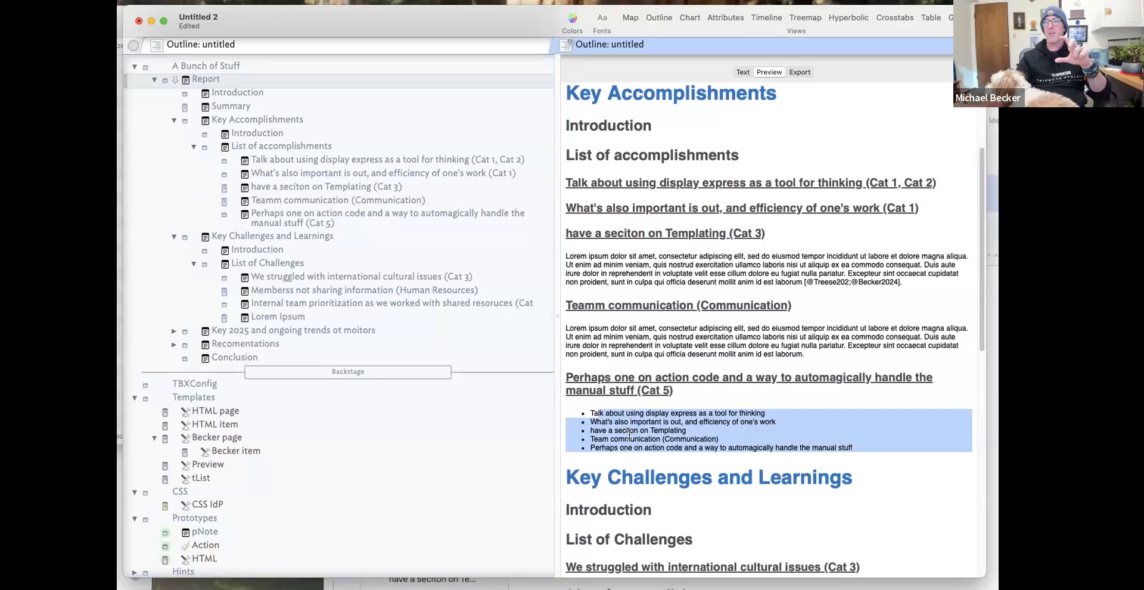
left_click_drag(621, 185, 670, 397)
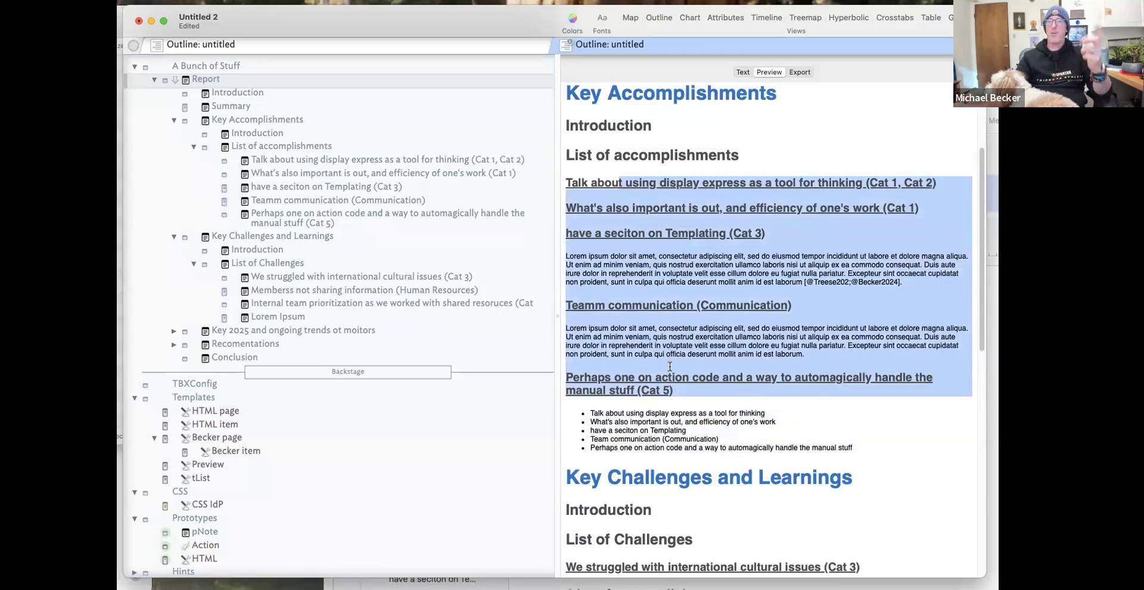
left_click(740, 72)
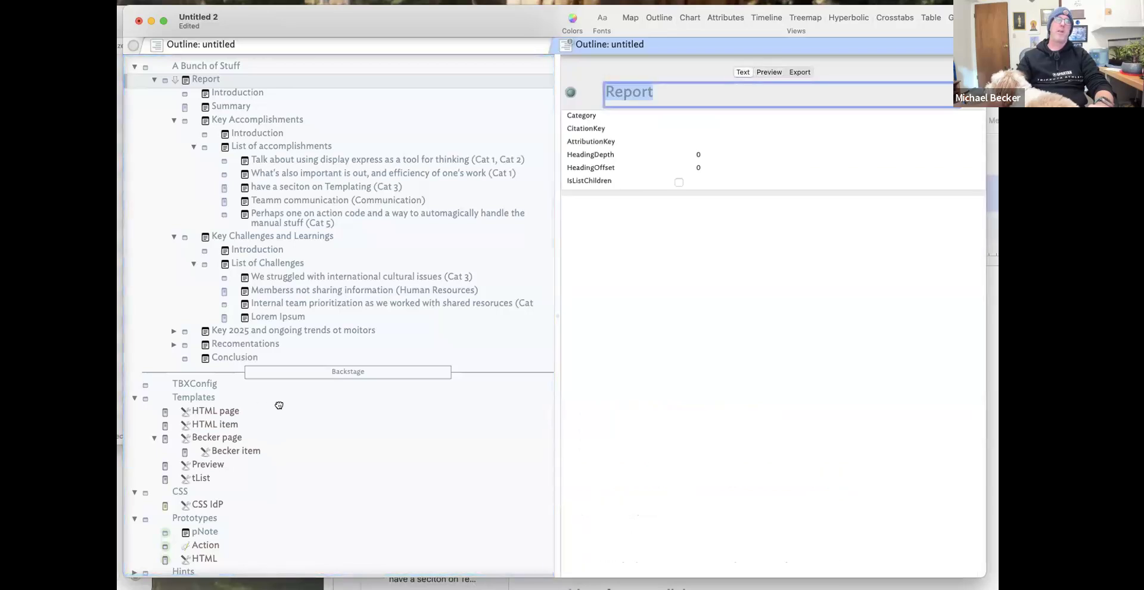
Add IsNoChild to pNote's Displayed Attributes, placed above IsListChildren.
left_click(220, 531)
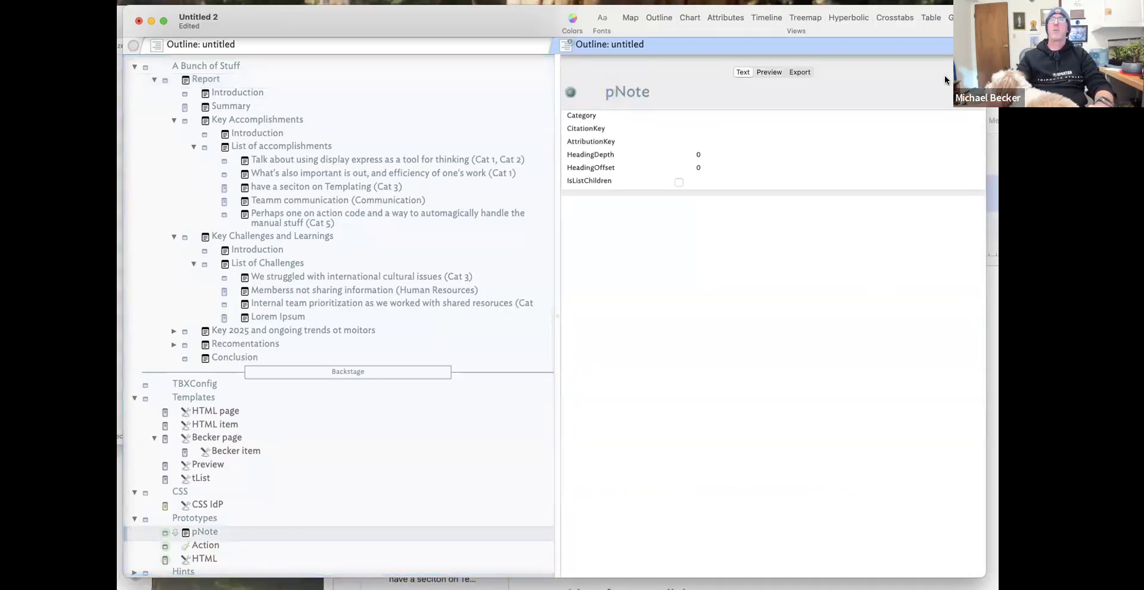
left_click(977, 92)
type("Is")
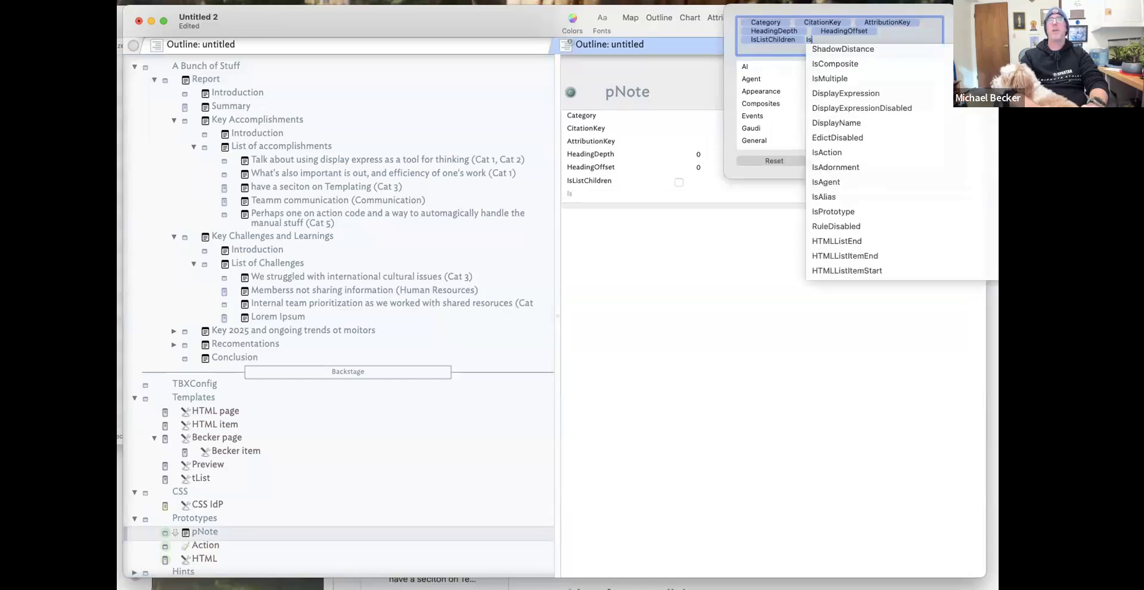
type("NoChilde")
key("BackSpace")
key("Return")
left_click(755, 189)
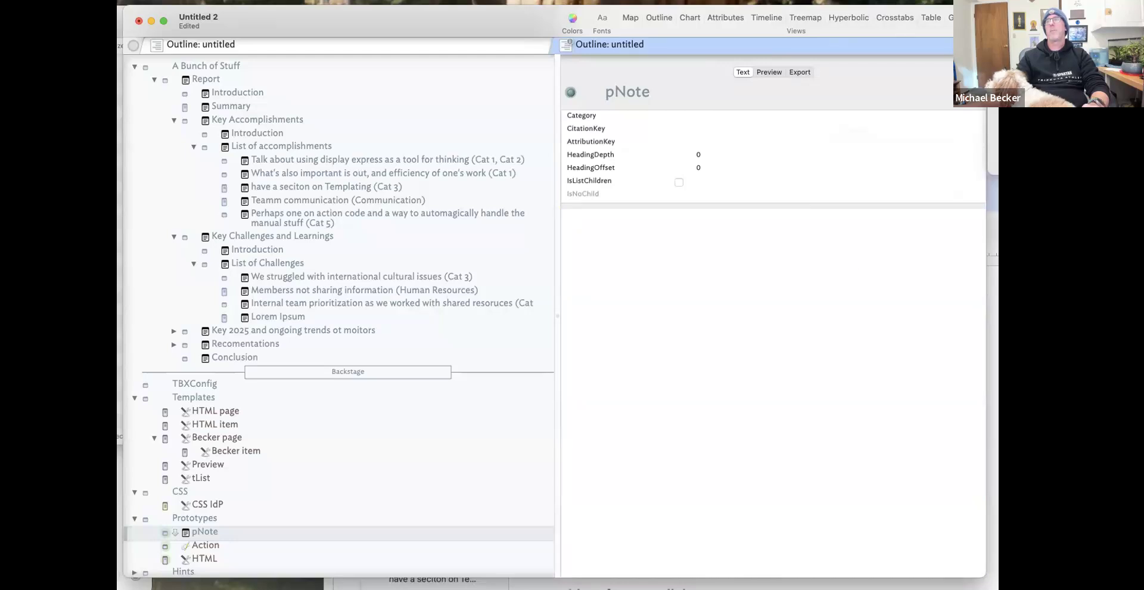
left_click_drag(607, 194, 602, 174)
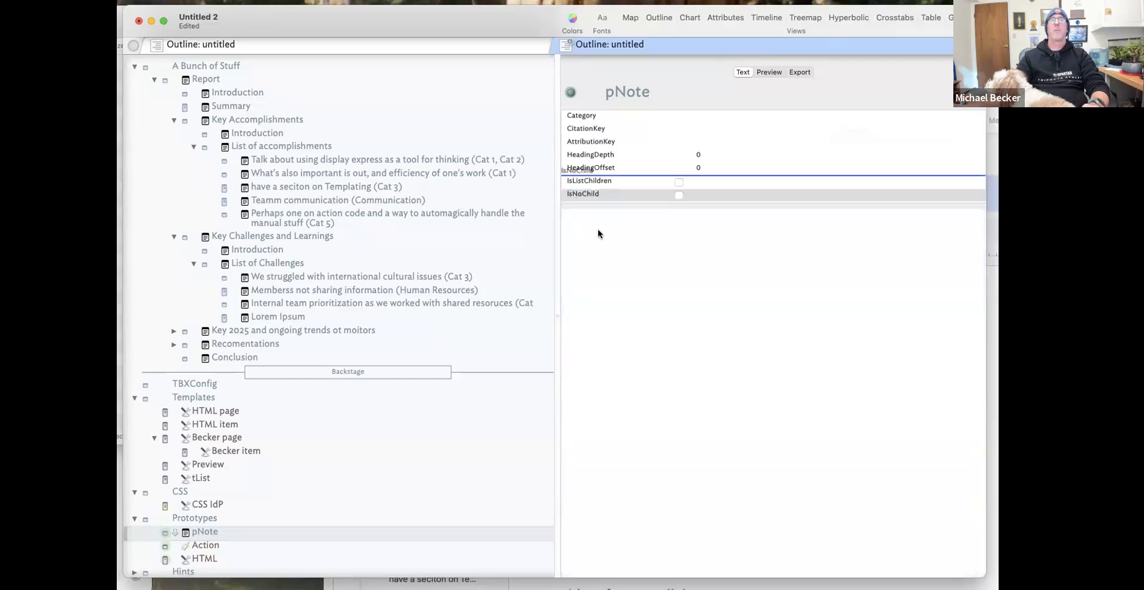
Tick IsNoChild on both List of accomplishments and List of Challenges.
left_click(268, 146)
left_click(679, 182)
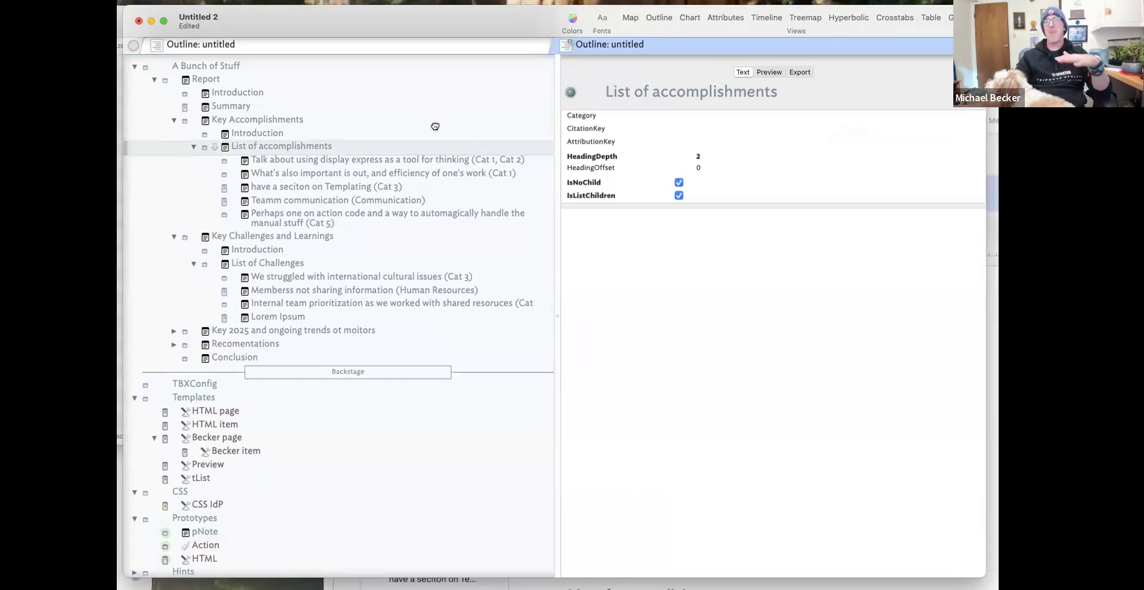
left_click(277, 263)
left_click(679, 181)
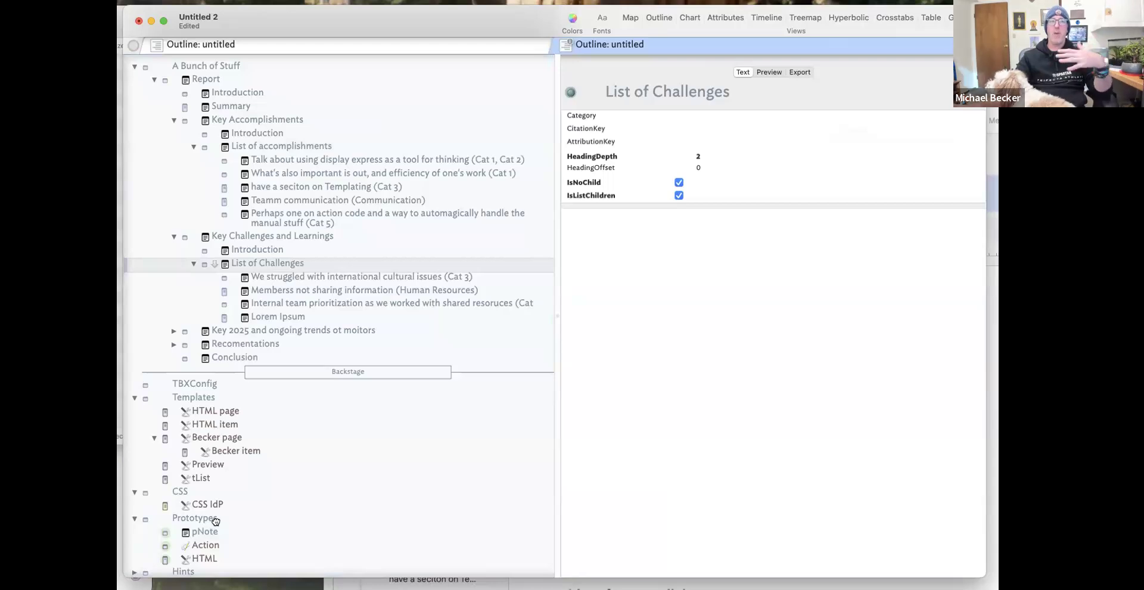
left_click(232, 451)
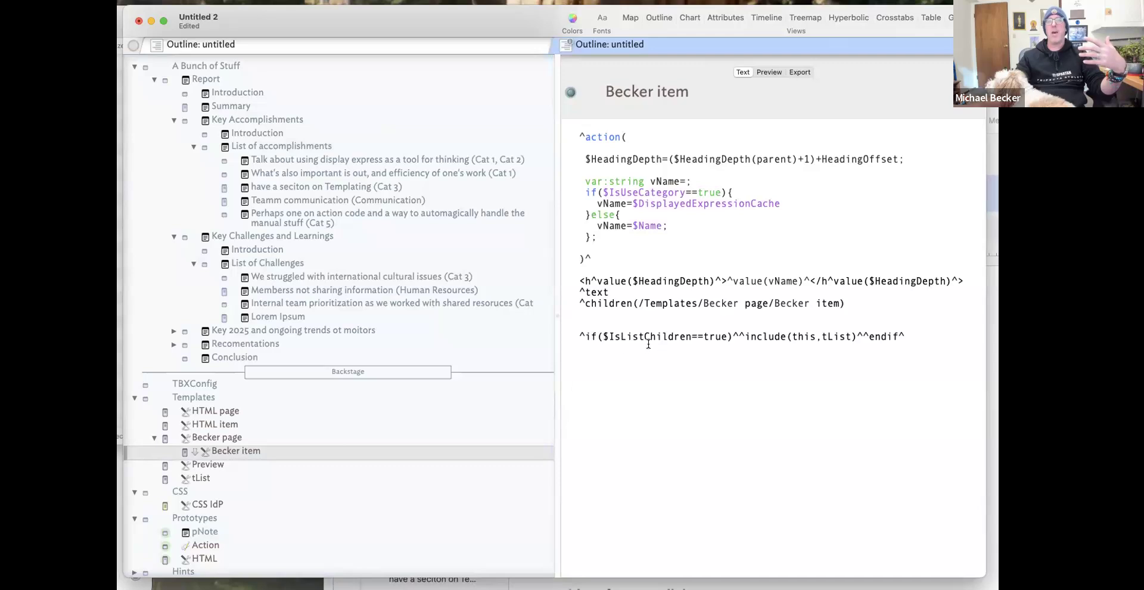
Add a ^ after the children line and insert two blank lines after ^text.
left_click(613, 335)
left_click_drag(614, 335, 861, 300)
left_click(861, 300)
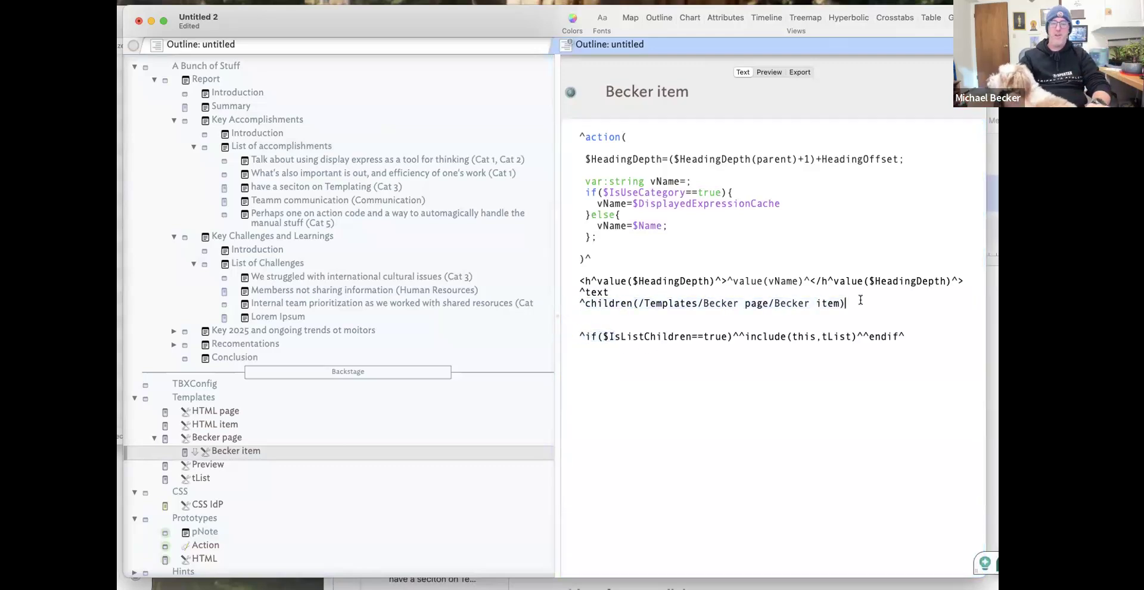
type("^")
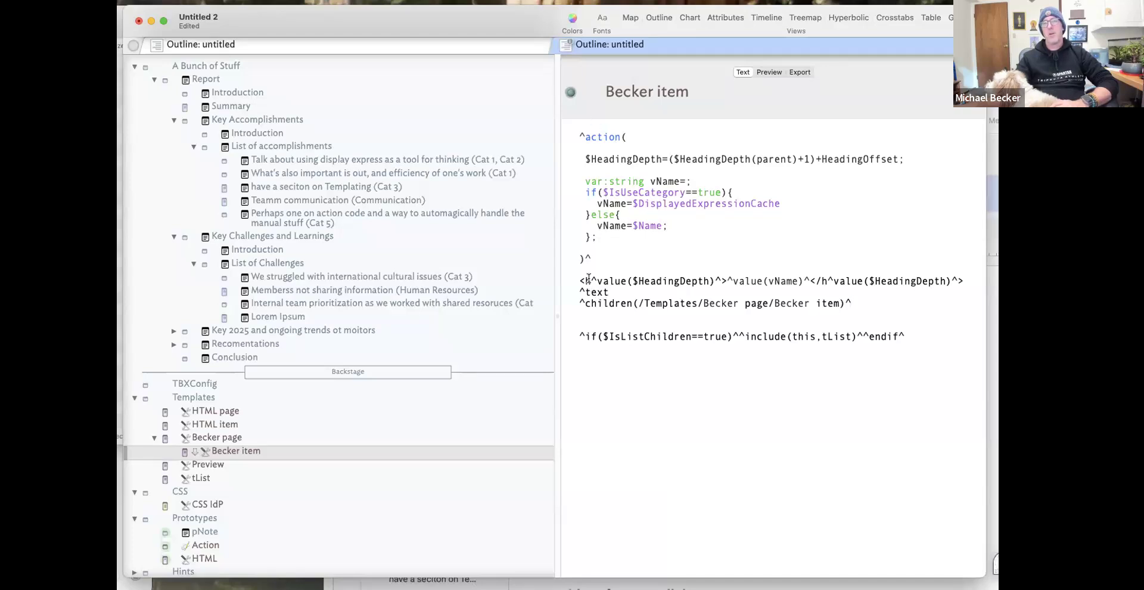
left_click_drag(590, 280, 886, 305)
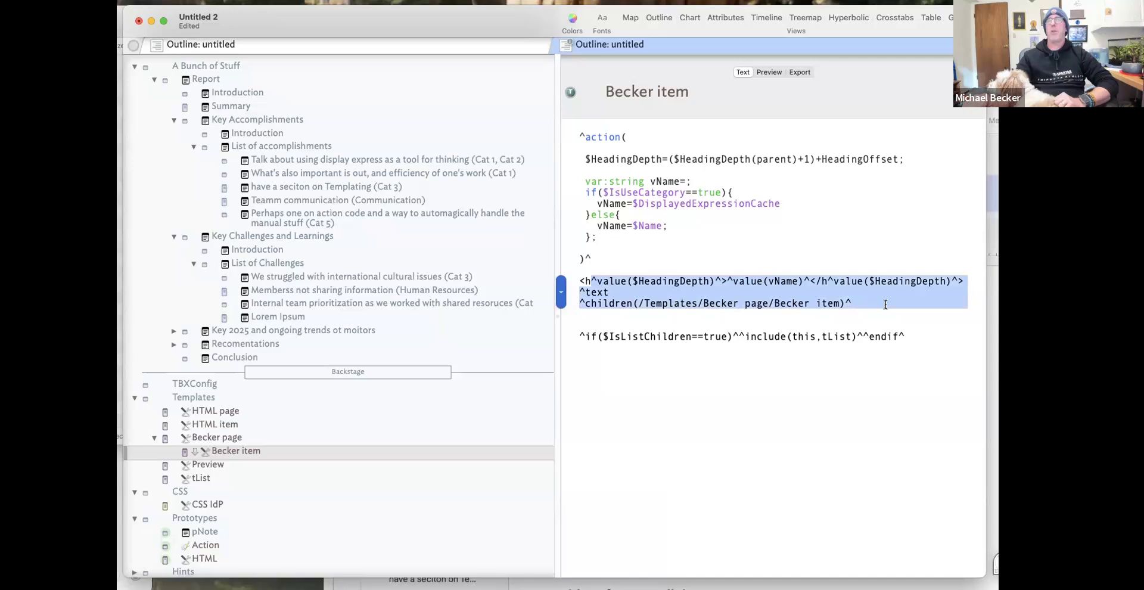
left_click(659, 314)
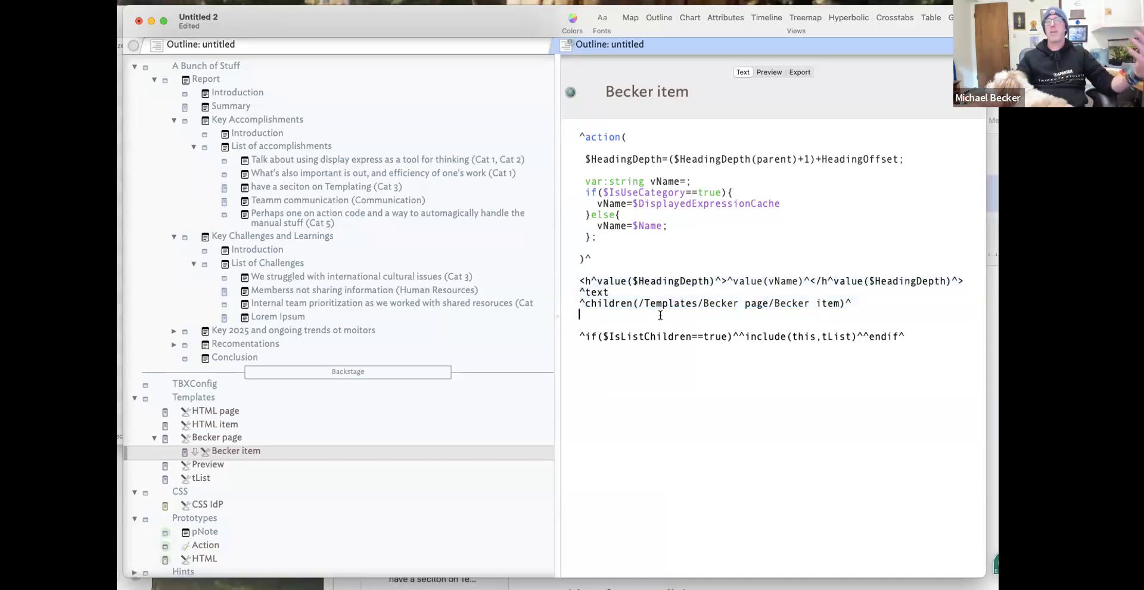
left_click(774, 304)
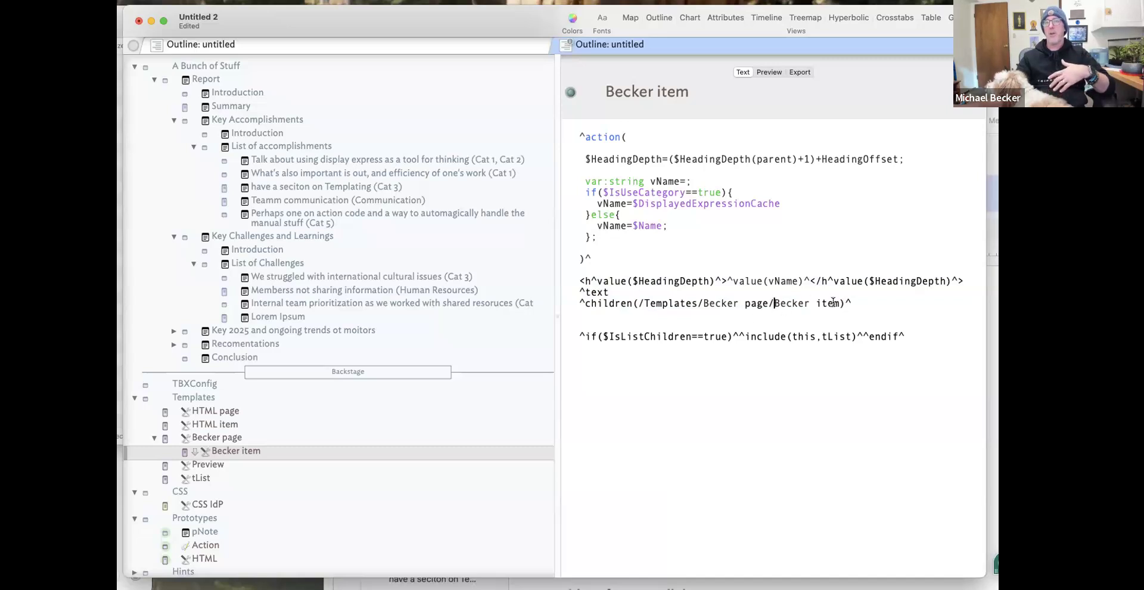
left_click(834, 303, "shift")
left_click(616, 291)
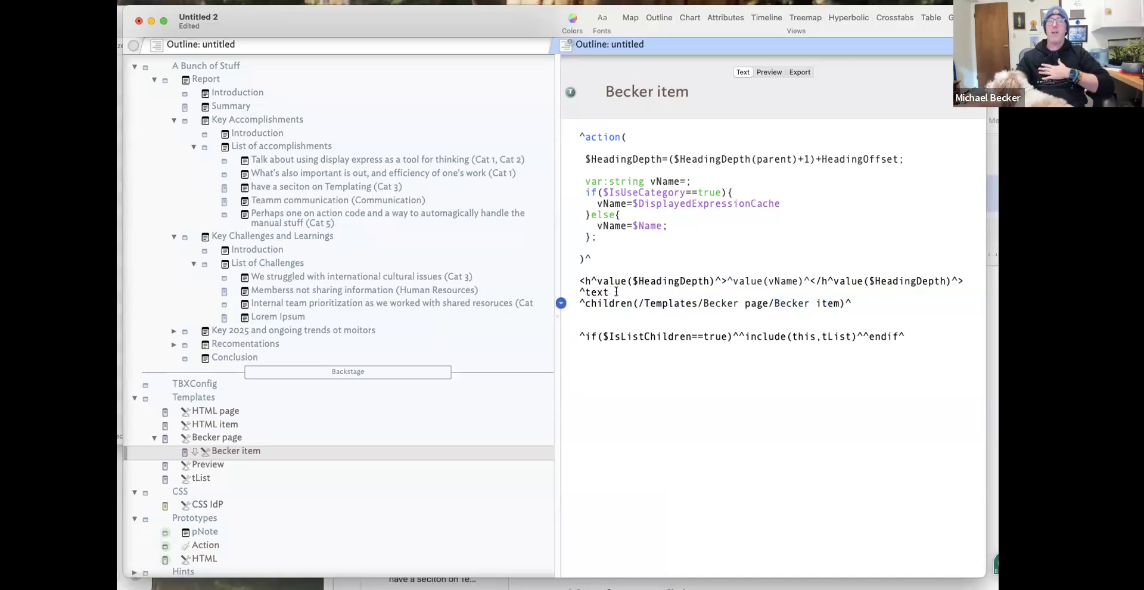
key("Return")
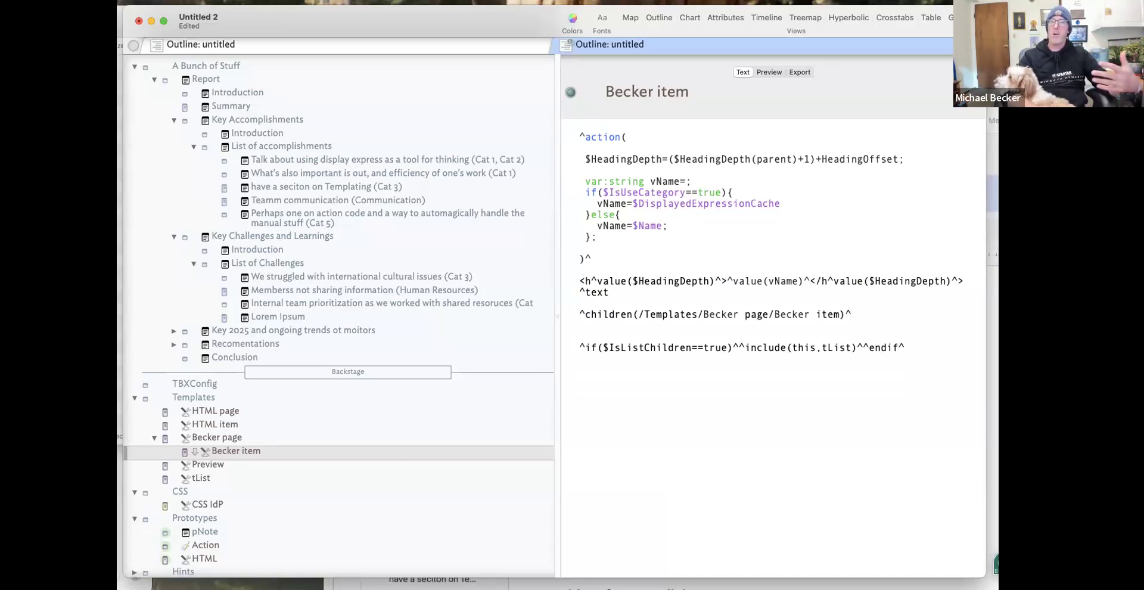
key("Return")
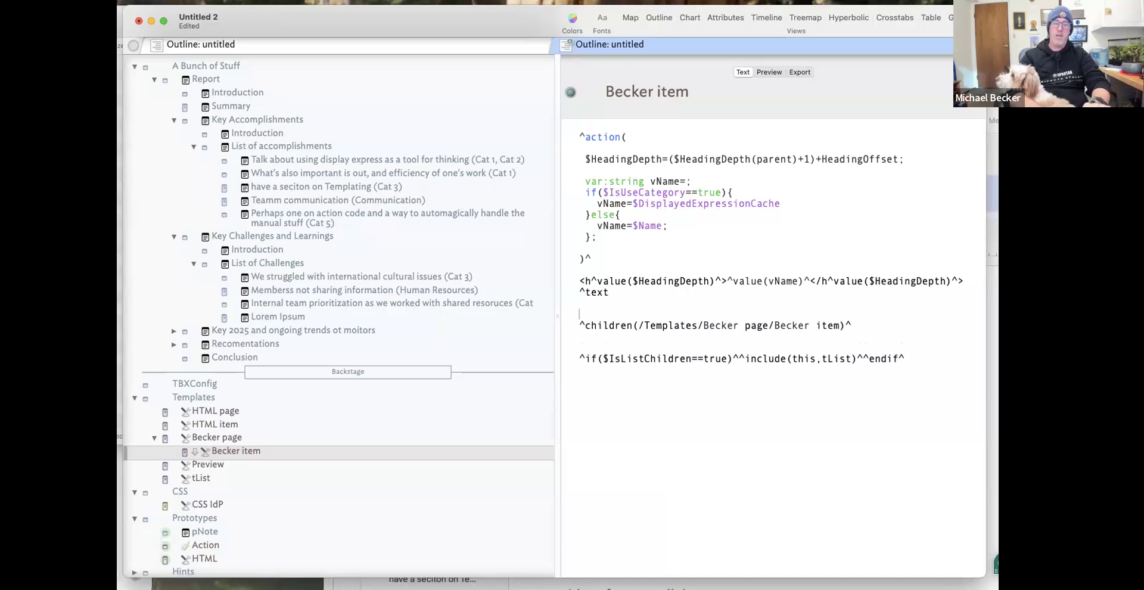
Put the children line inside ^if($IsNoChild==false)^, correcting the comparison to ==.
type("^if(")
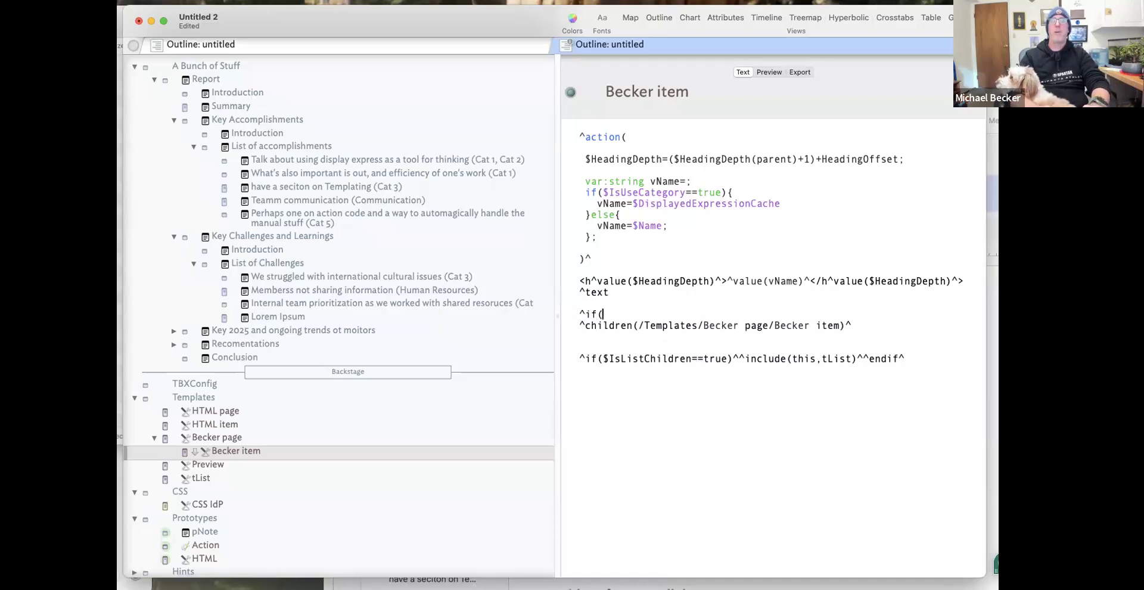
type("$IsNO")
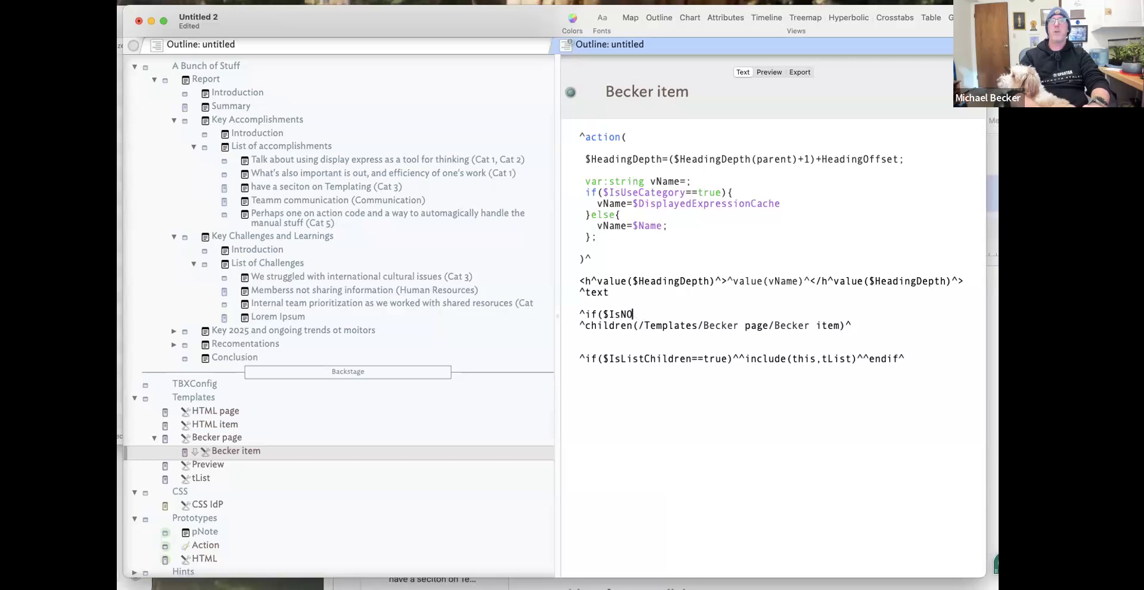
key("BackSpace")
type("o")
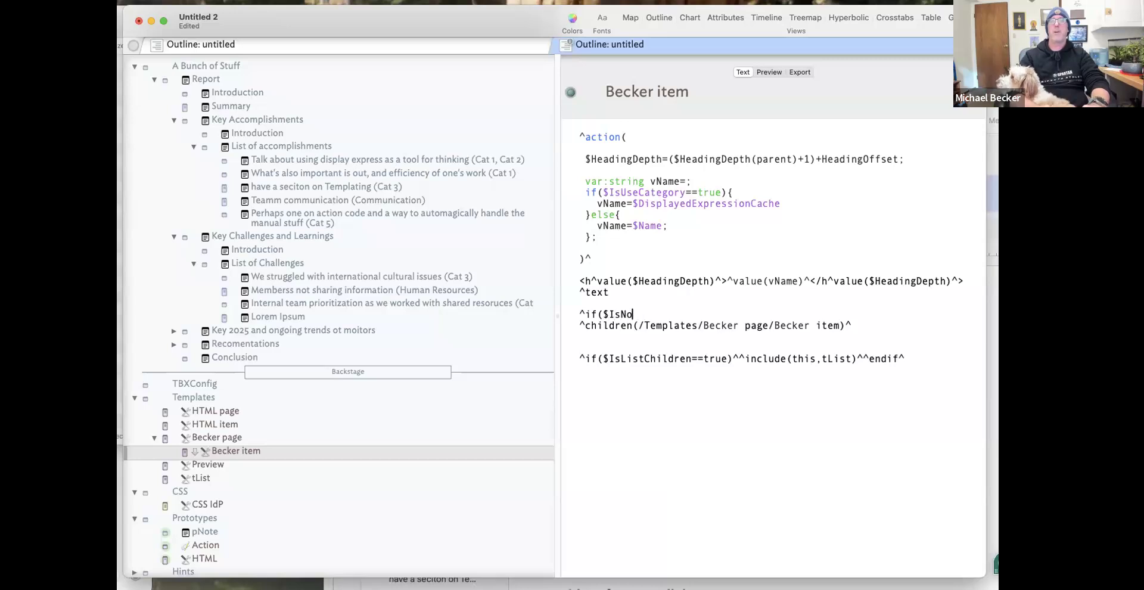
type("Child=f")
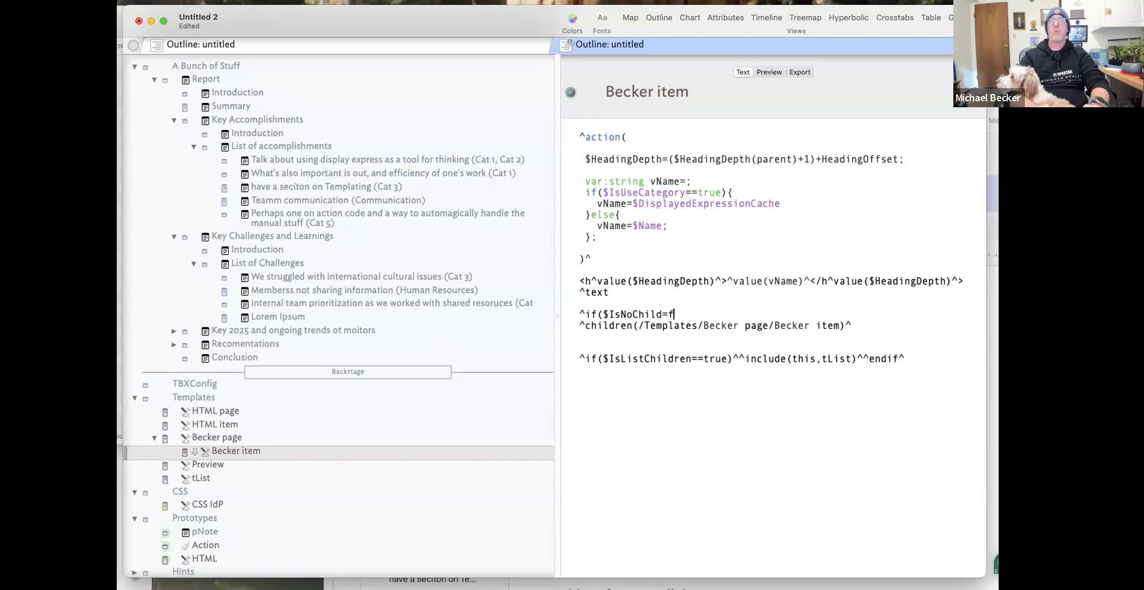
type("alse)")
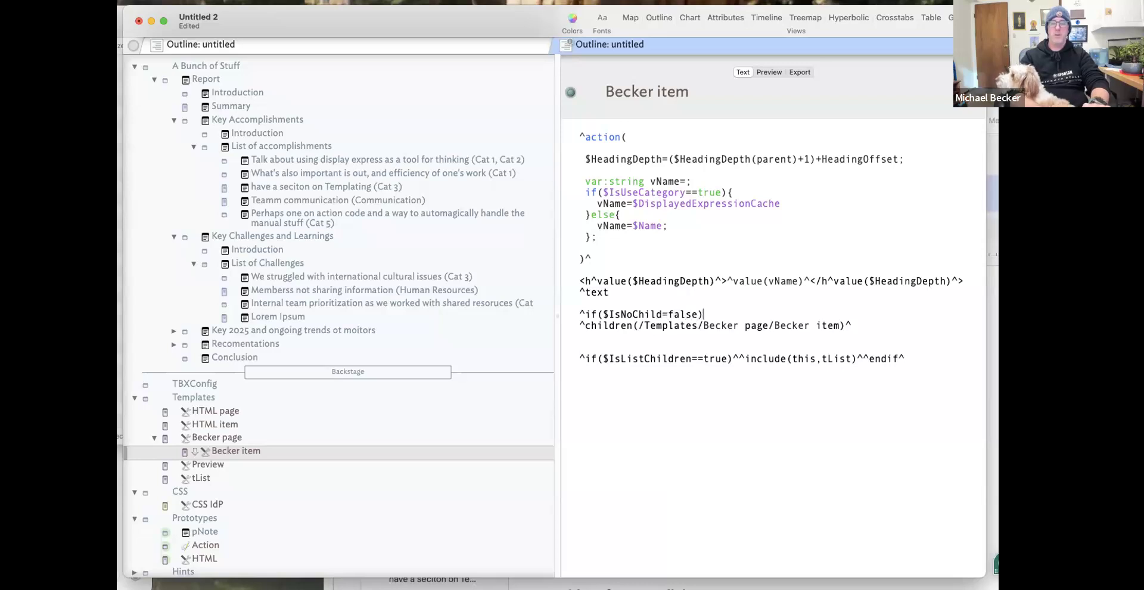
type("^")
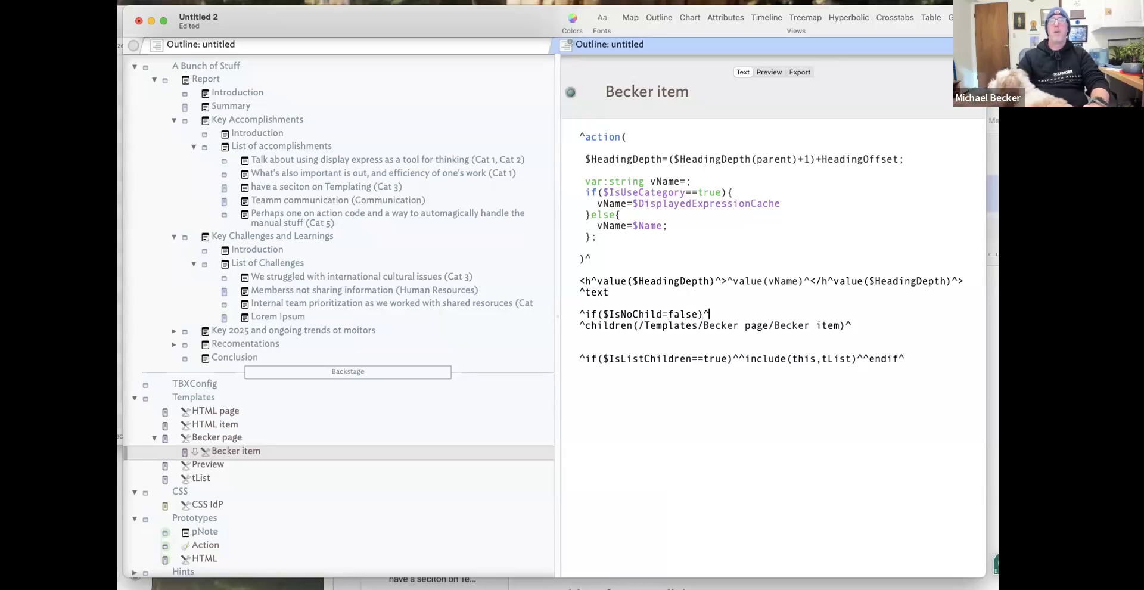
left_click(578, 326)
key("BackSpace")
left_click(629, 326)
type("^endif")
type("^")
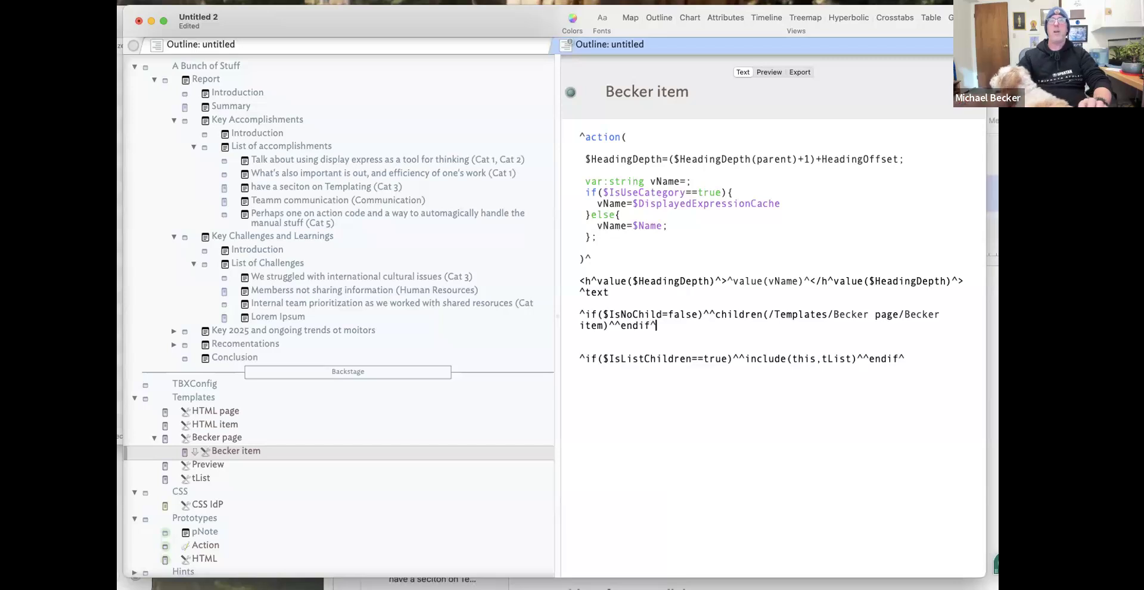
left_click(714, 312)
left_click_drag(883, 317, 610, 328)
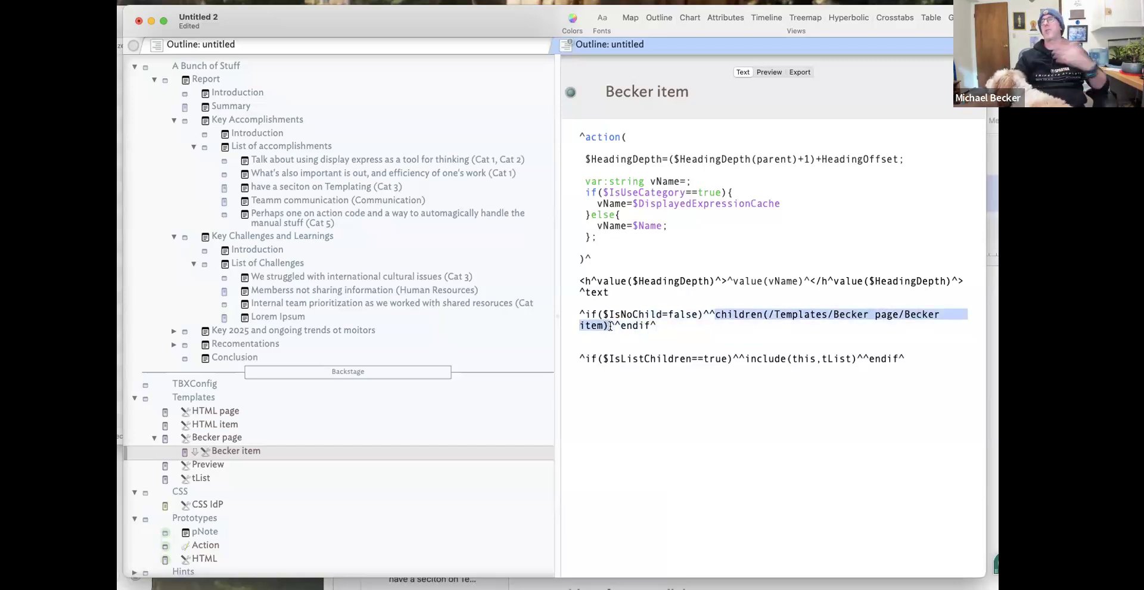
left_click(666, 314)
type("=")
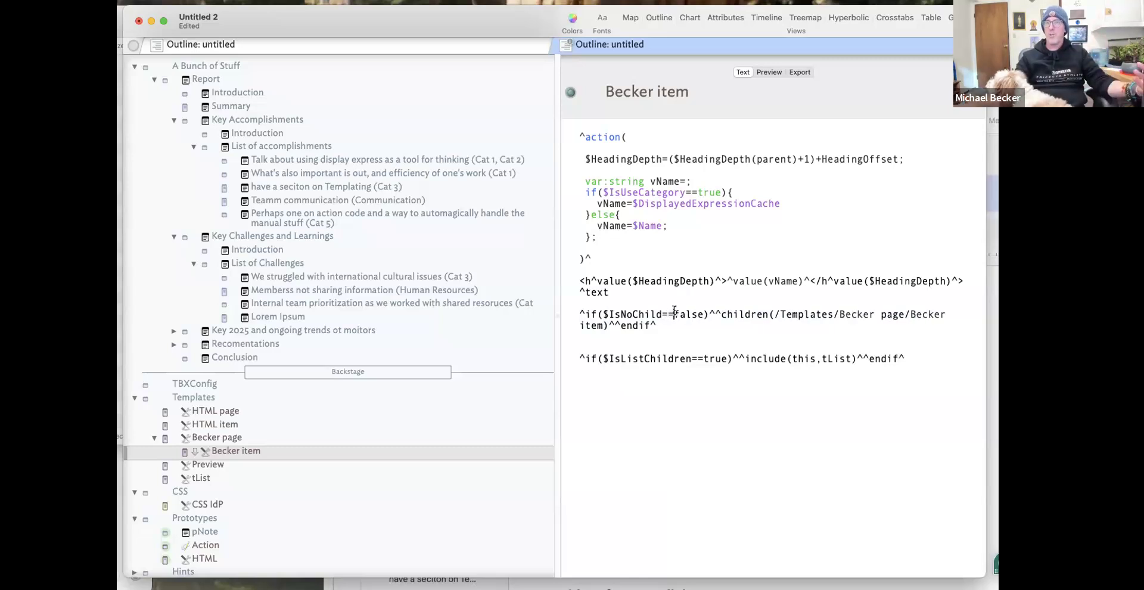
left_click(661, 358)
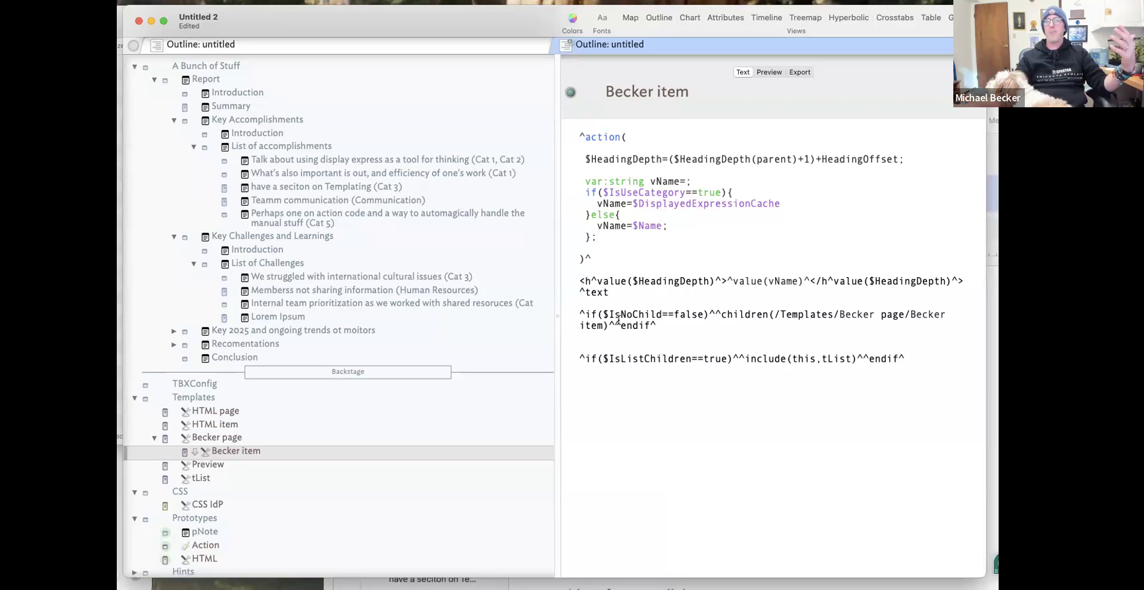
left_click(607, 279)
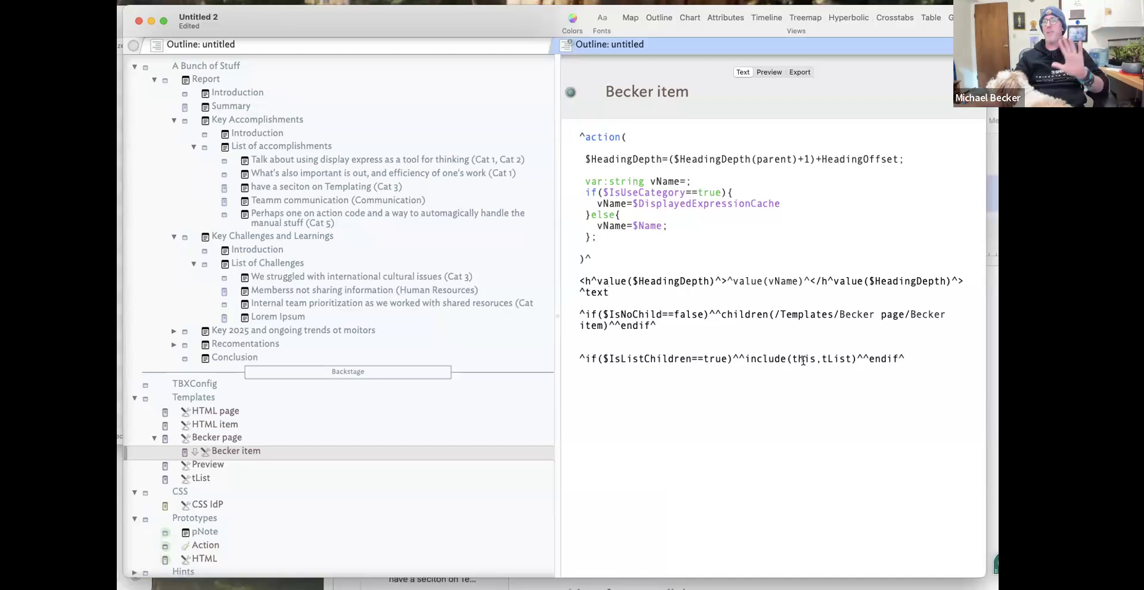
Preview the Report note's HTML and scroll down to its Summary section.
left_click(326, 146)
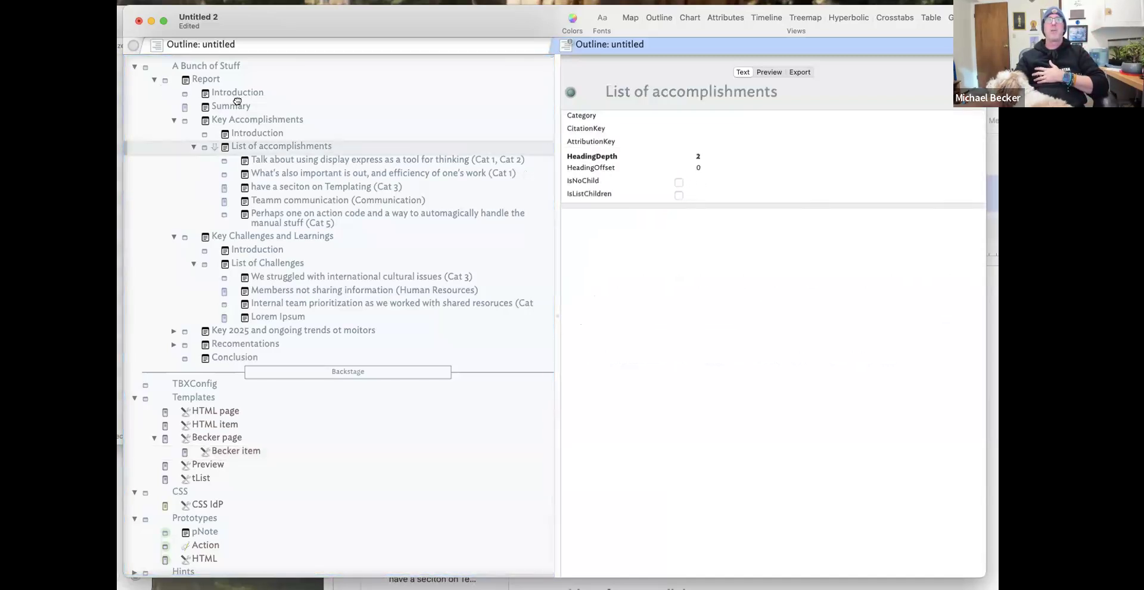
left_click(508, 81)
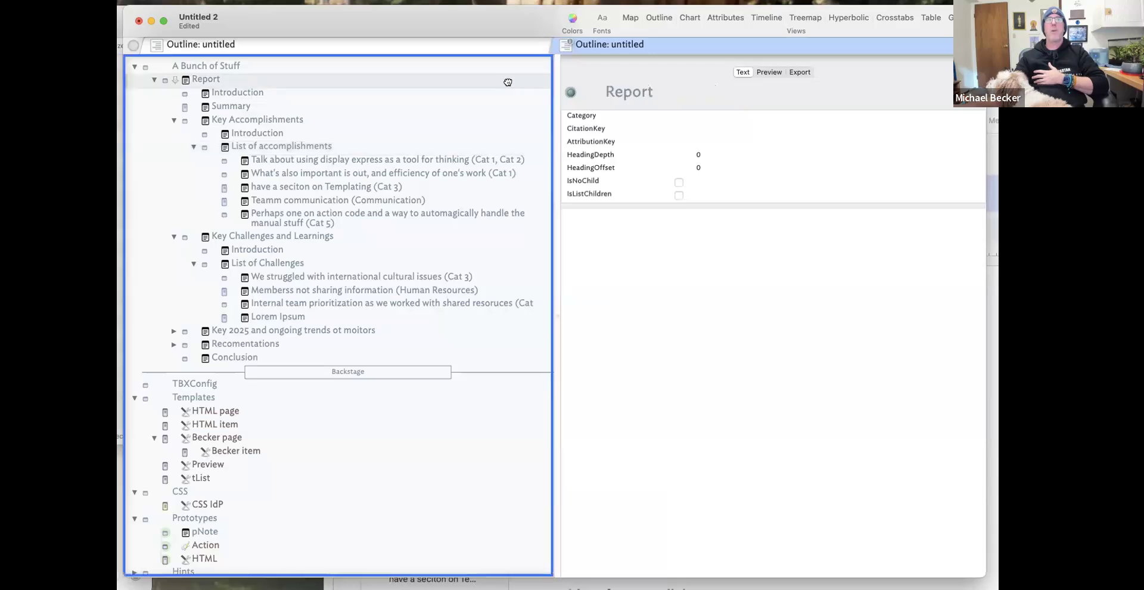
left_click(770, 72)
scroll(613, 202, "down", 3)
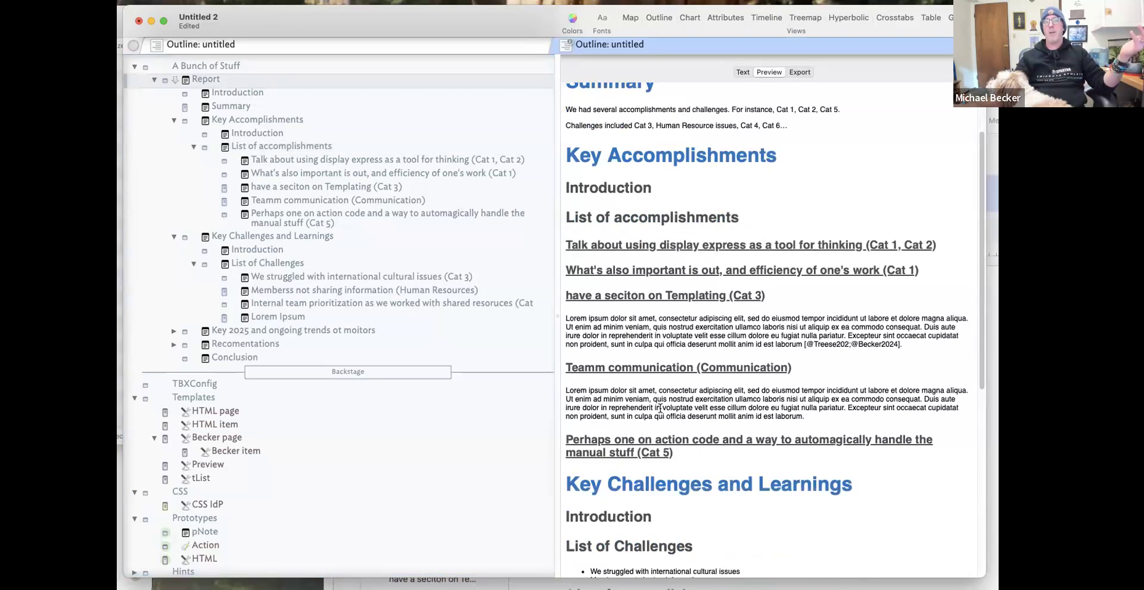
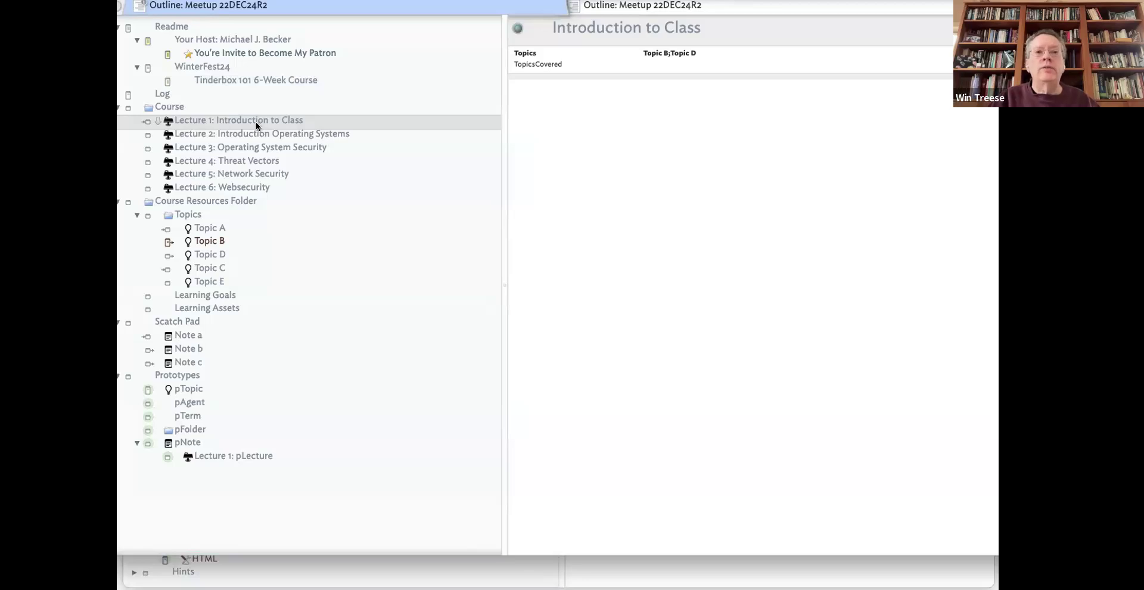
Move 'Lecture 1: pLecture' out of pNote so it sits directly under Prototypes.
mouse_move(212, 457)
left_mouse_down()
mouse_move(153, 440)
mouse_move(209, 444)
left_mouse_up()
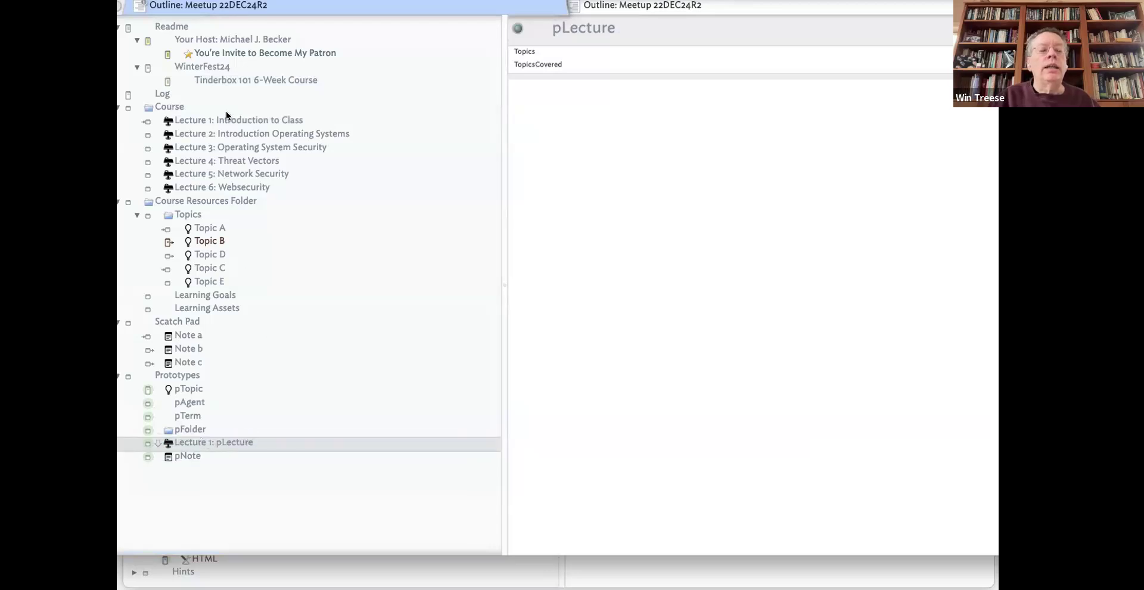
Add Readings and Introduction notes under Course, then delete them as strays.
left_click(163, 106)
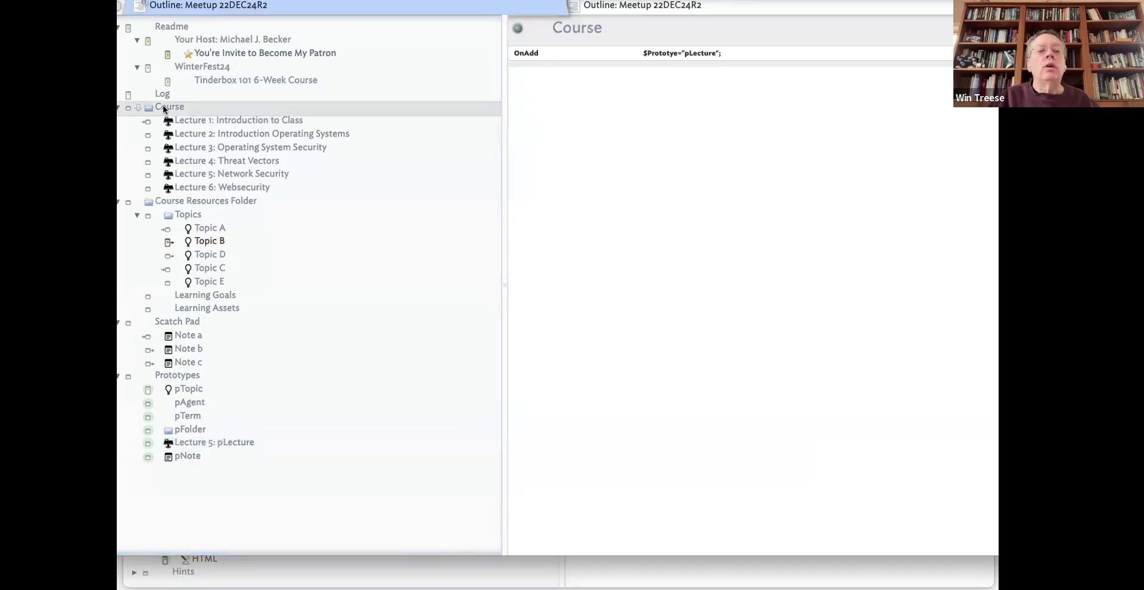
key("Return")
type("REad")
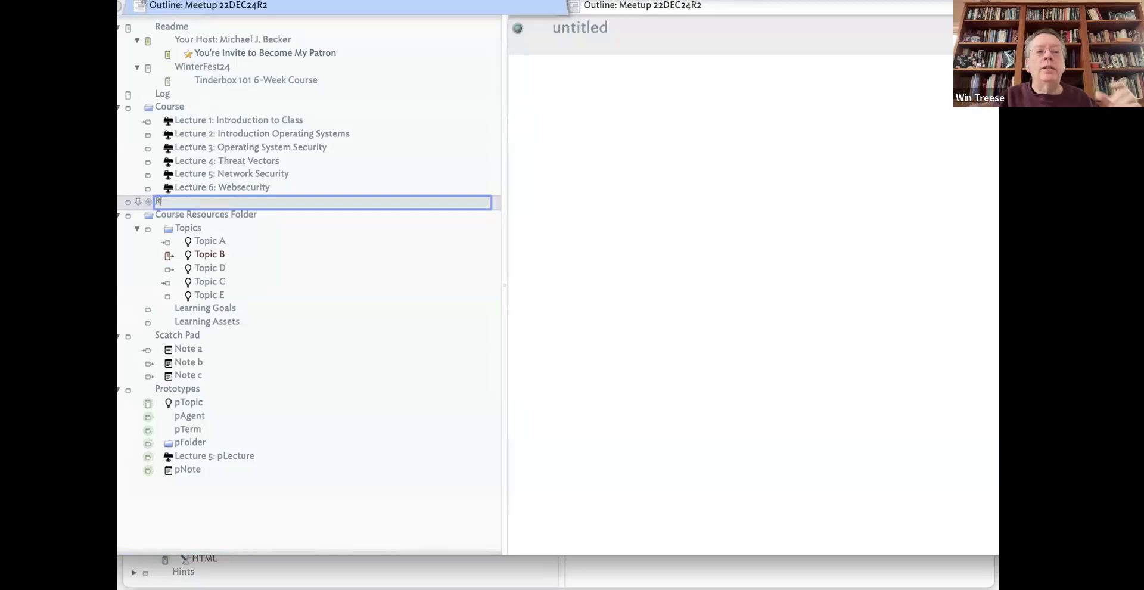
key("Return")
key("Return")
type("In")
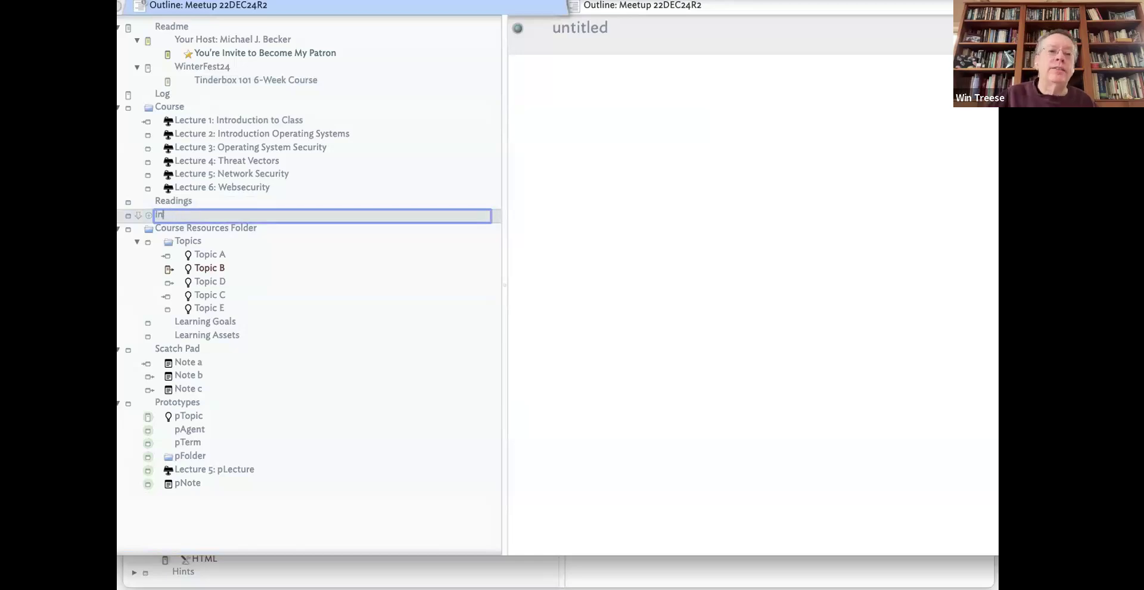
type("troduction")
key("Return")
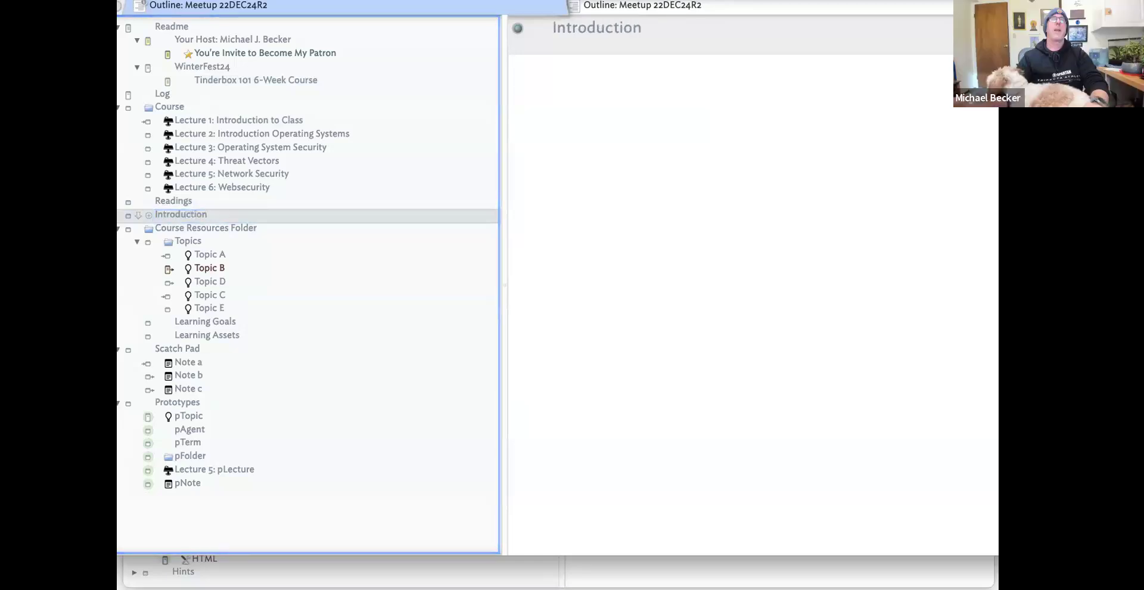
left_click(213, 201, "shift")
key("Delete")
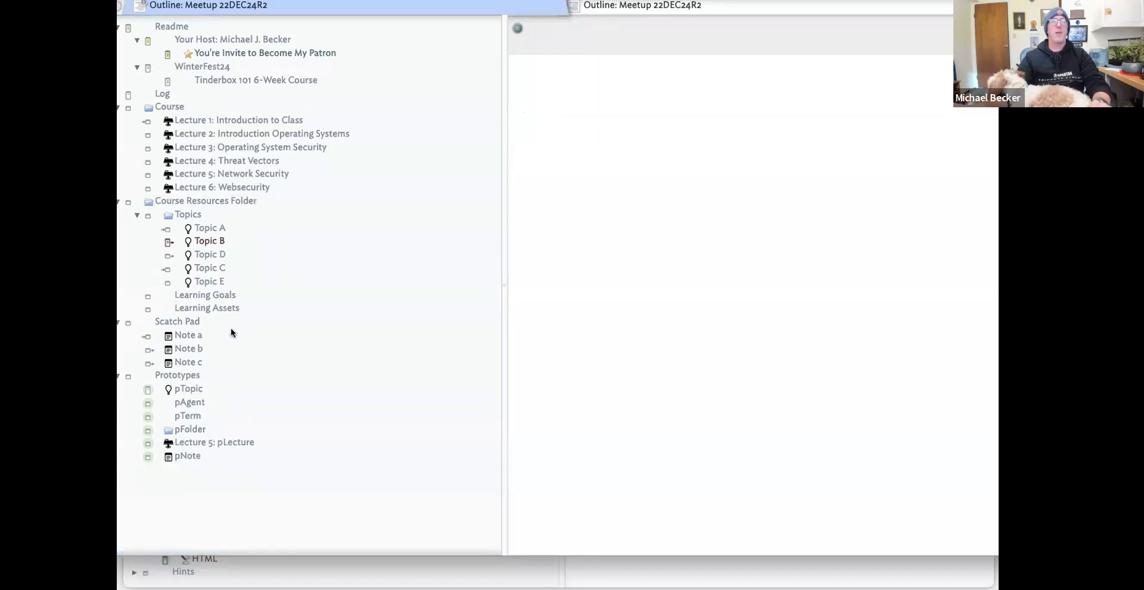
Add a Readings child note under the Lecture 5: pLecture prototype.
left_click(232, 441)
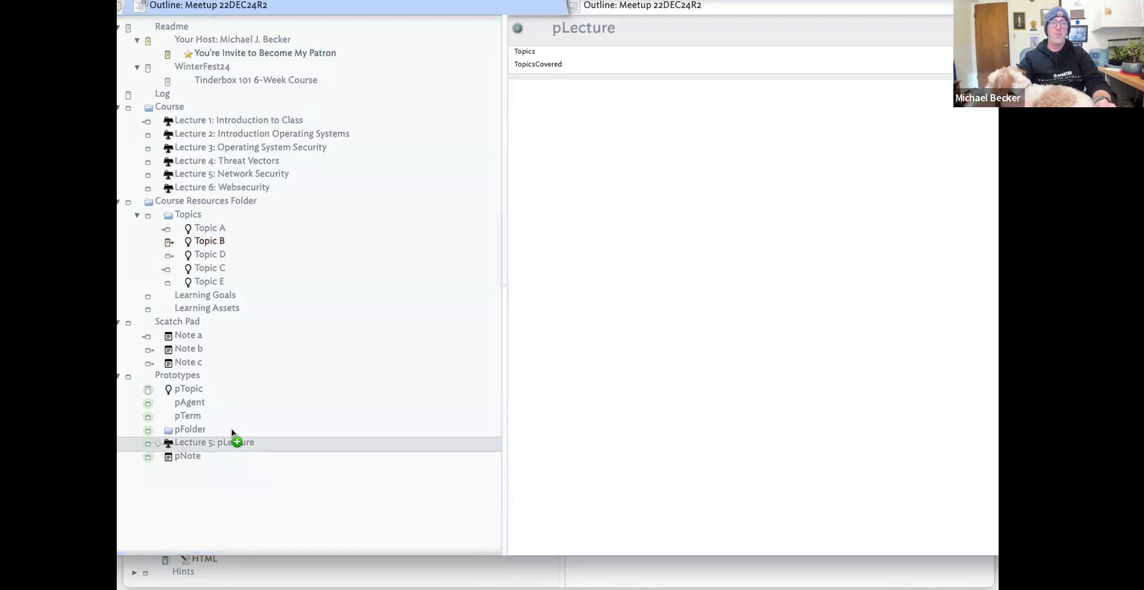
key("Return")
key("Tab")
type("Readings")
key("Return")
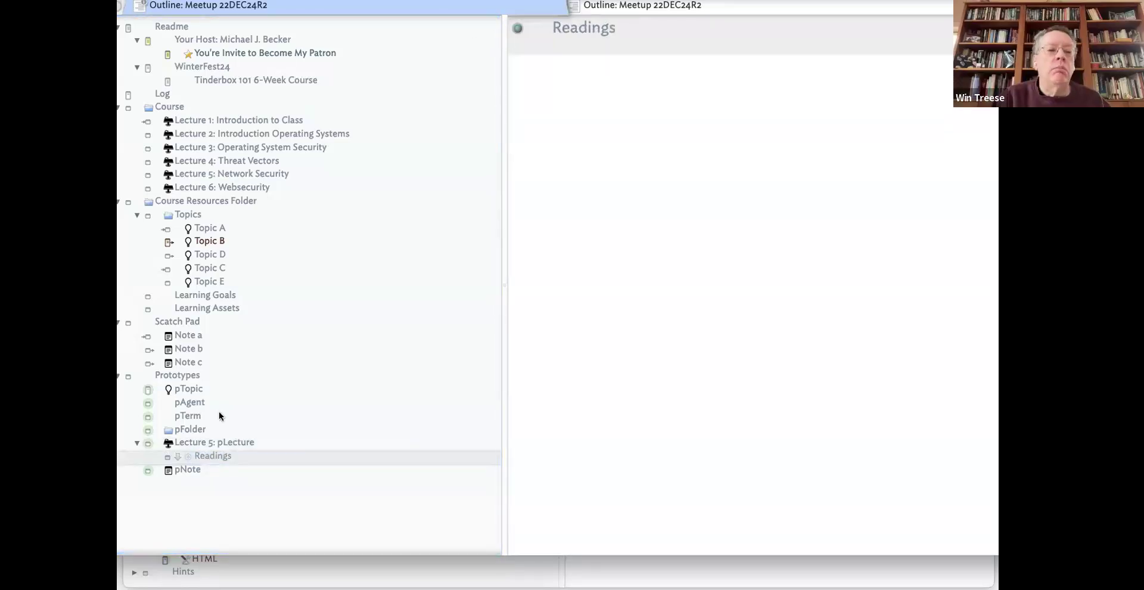
key("Return")
key("BackSpace")
key("Escape")
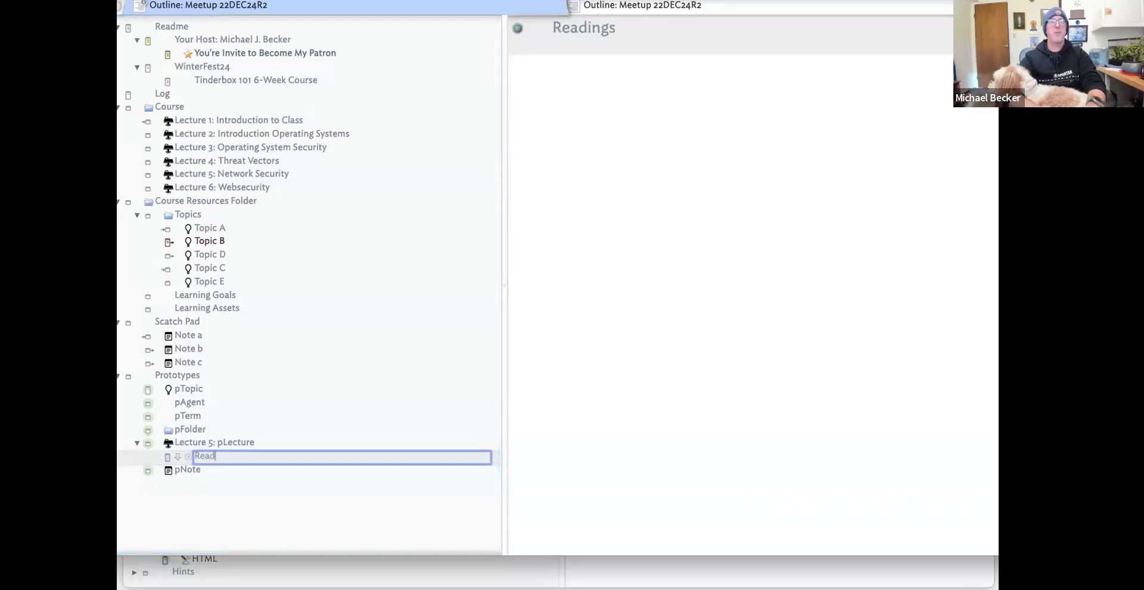
Add Introduction above Readings and Assignments below it under pLecture.
key("Return")
key("Return")
type("Int")
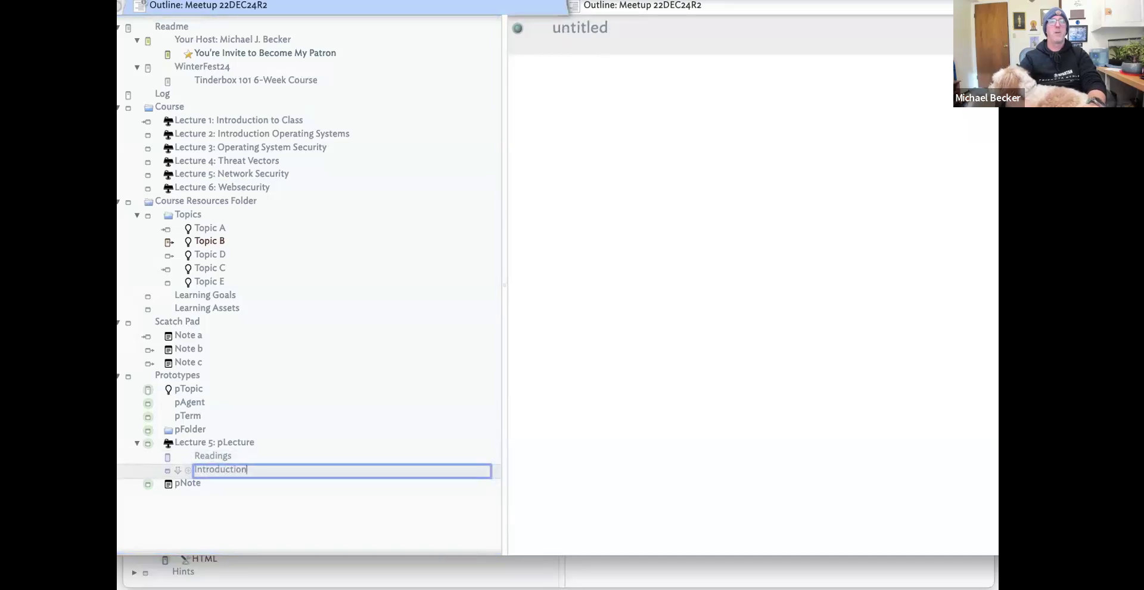
type("roduction")
key("Return")
left_click_drag(213, 468, 220, 450)
left_click(212, 470)
key("Return")
type("Ass")
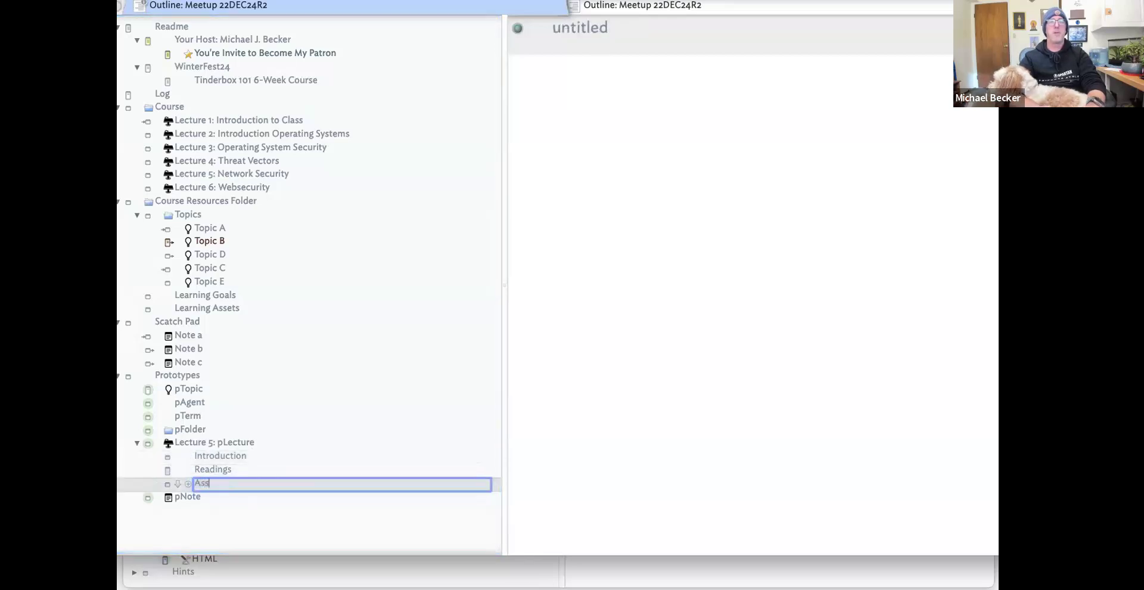
type("ignments")
key("Return")
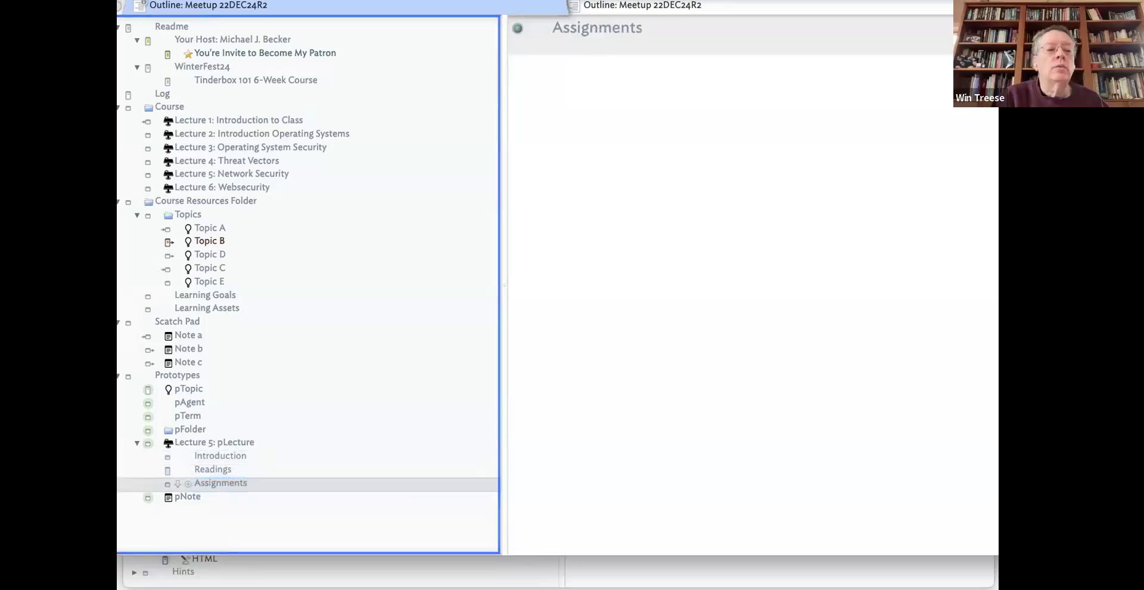
Select Lectures 1–6 and assign pLecture as their prototype.
left_click(216, 457)
left_click(216, 485, "shift")
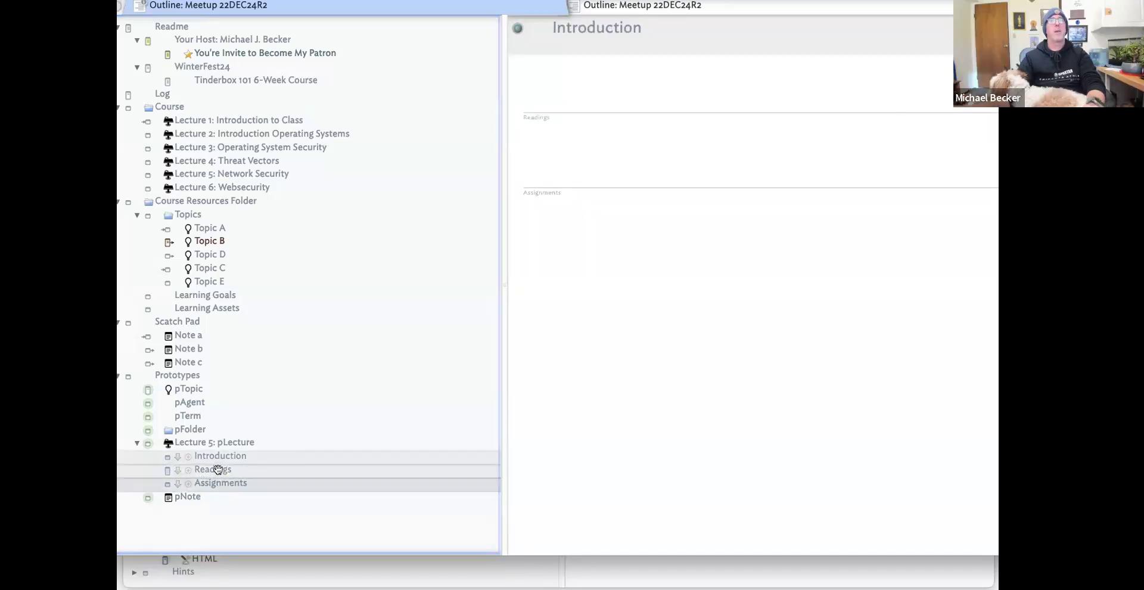
left_click(190, 121)
left_click(205, 188, "shift")
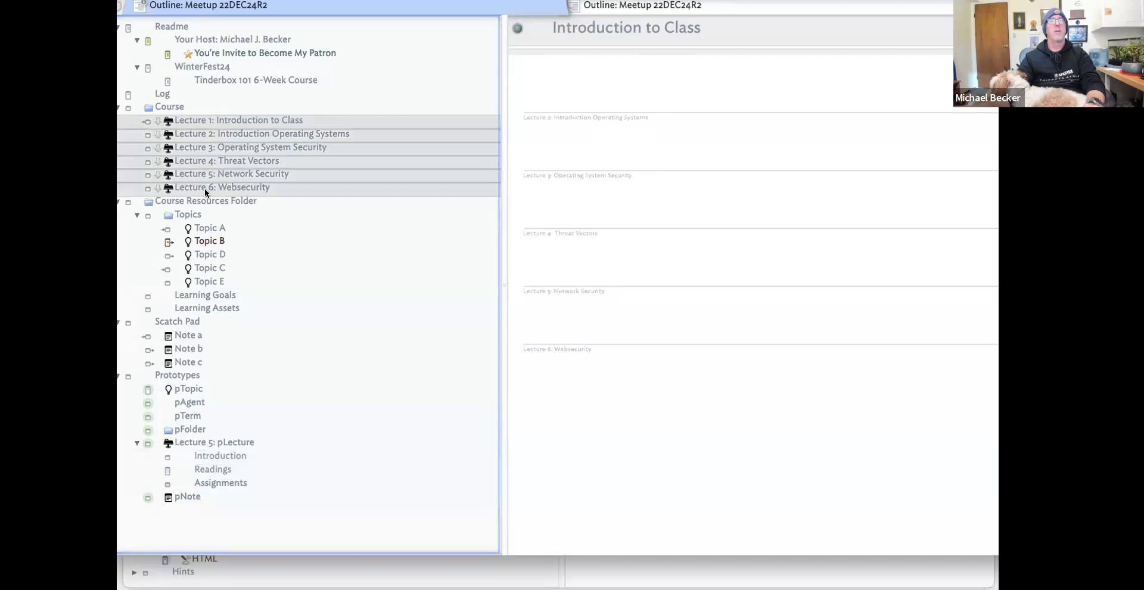
left_click(147, 123)
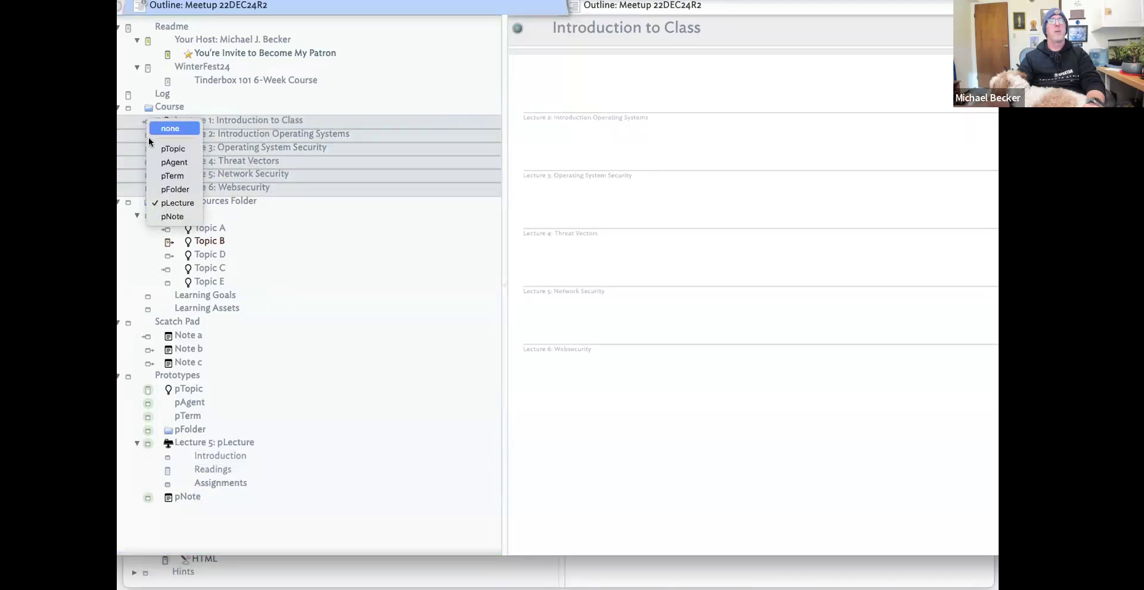
left_click(173, 203)
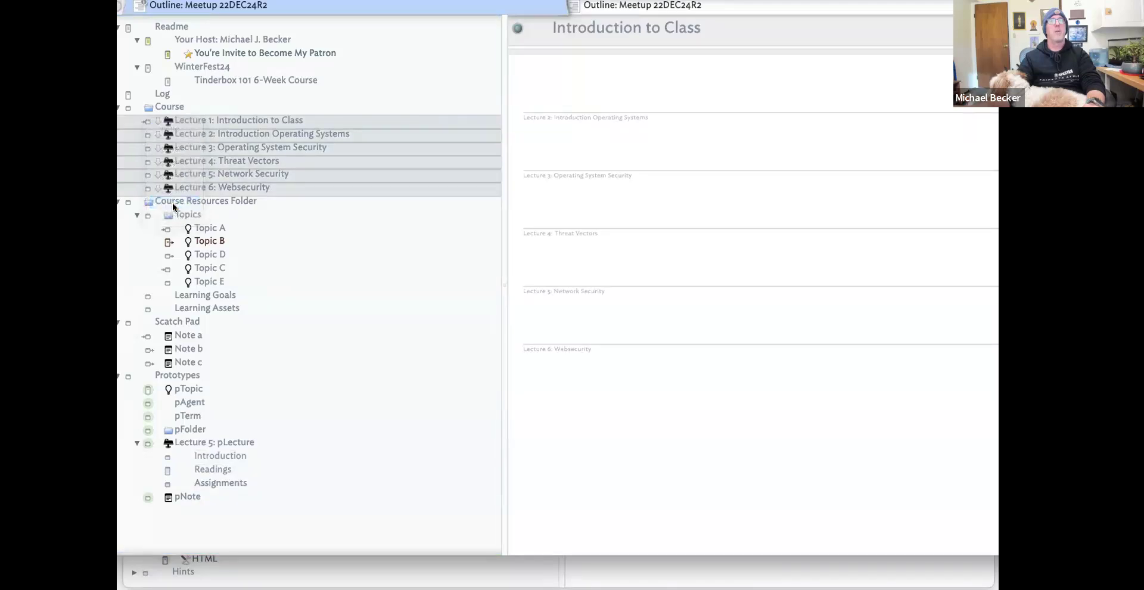
Set the six lectures' prototype to none, then back to pLecture.
left_click(166, 108)
left_click(156, 122)
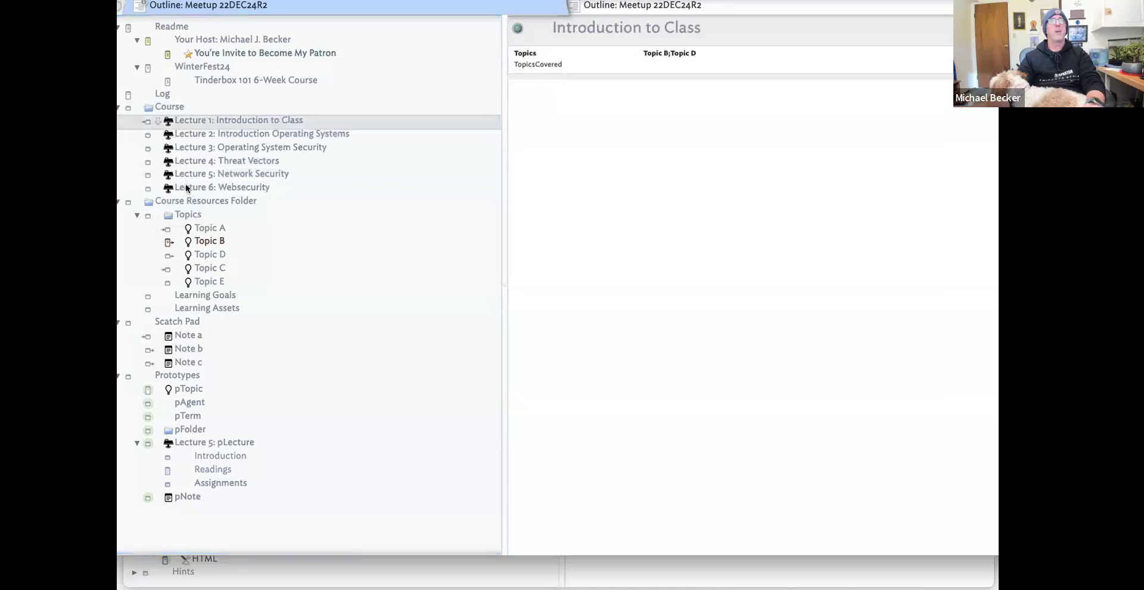
left_click(185, 185, "shift")
left_click(145, 122)
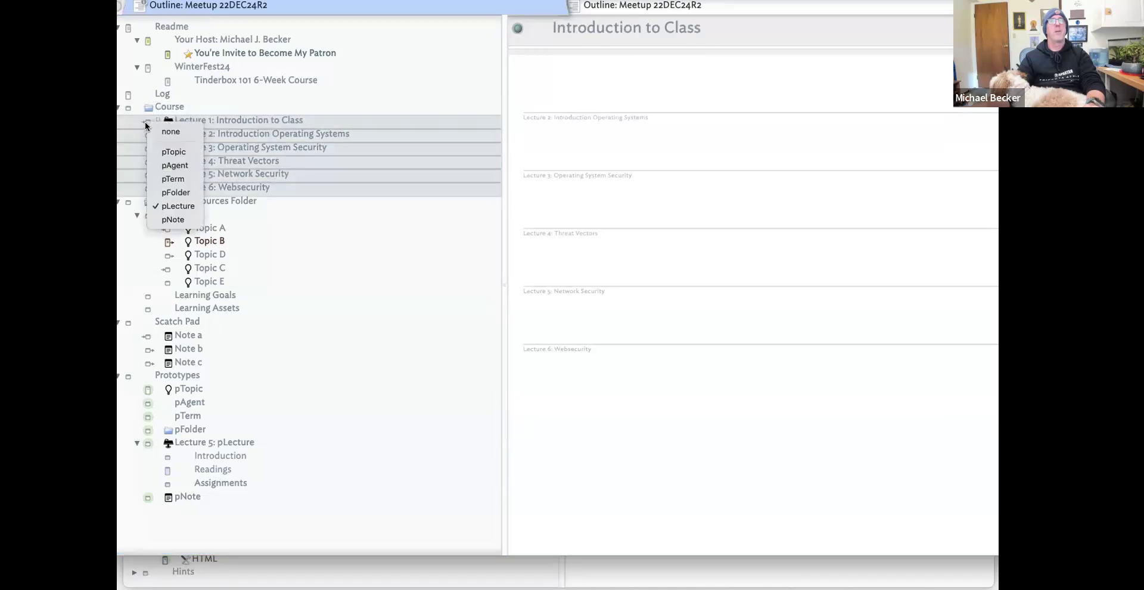
left_click(148, 126)
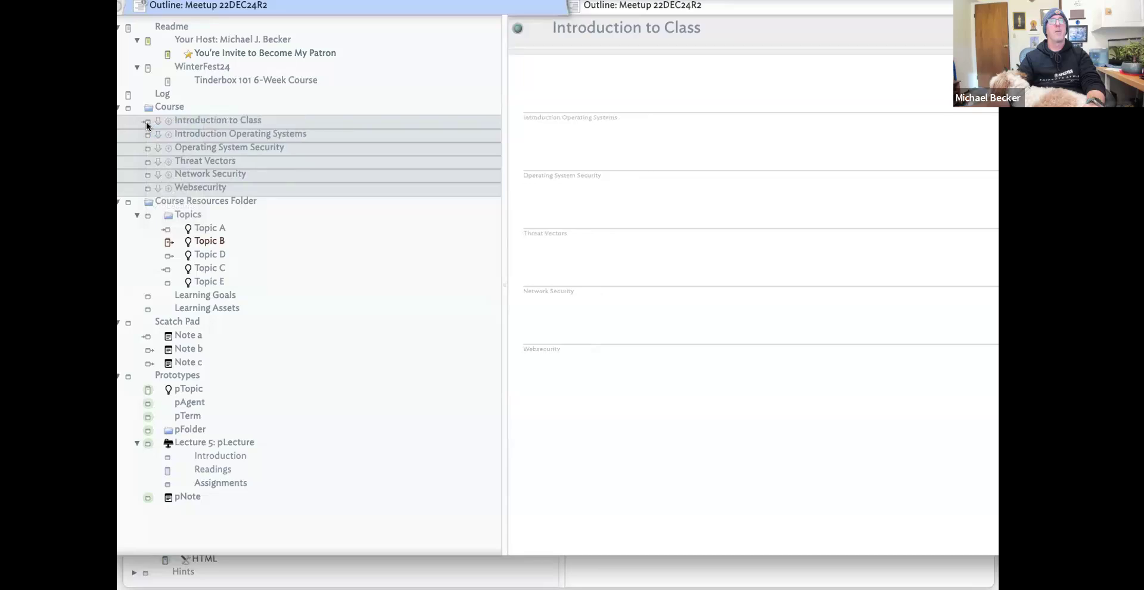
left_click(145, 122)
left_click(184, 208)
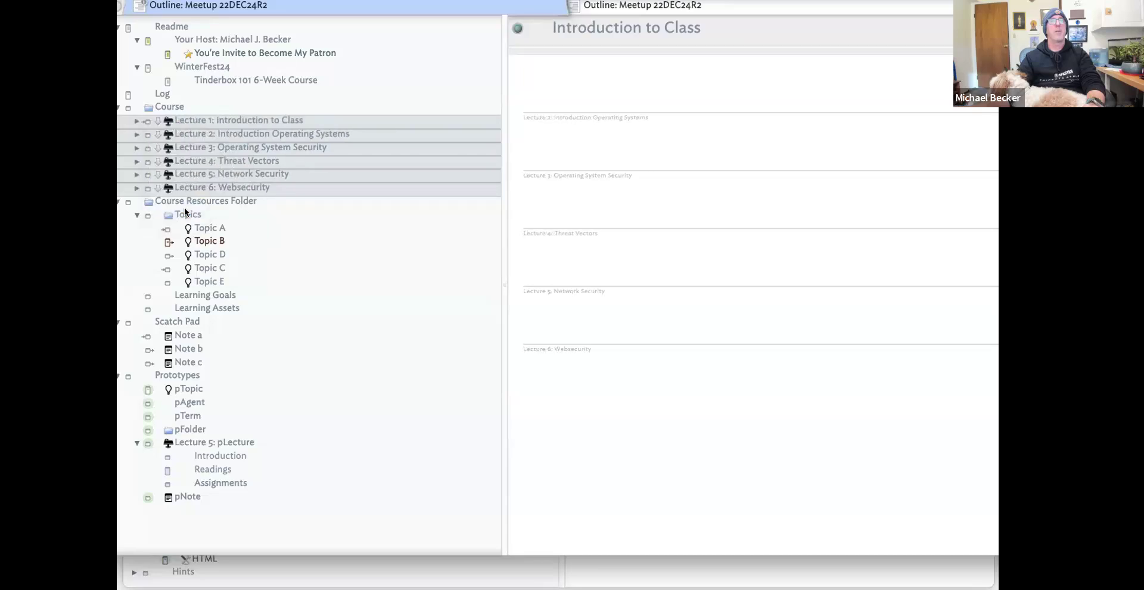
Expand the lectures to confirm their Introduction, Readings and Assignments children, then collapse all six.
left_click(136, 122)
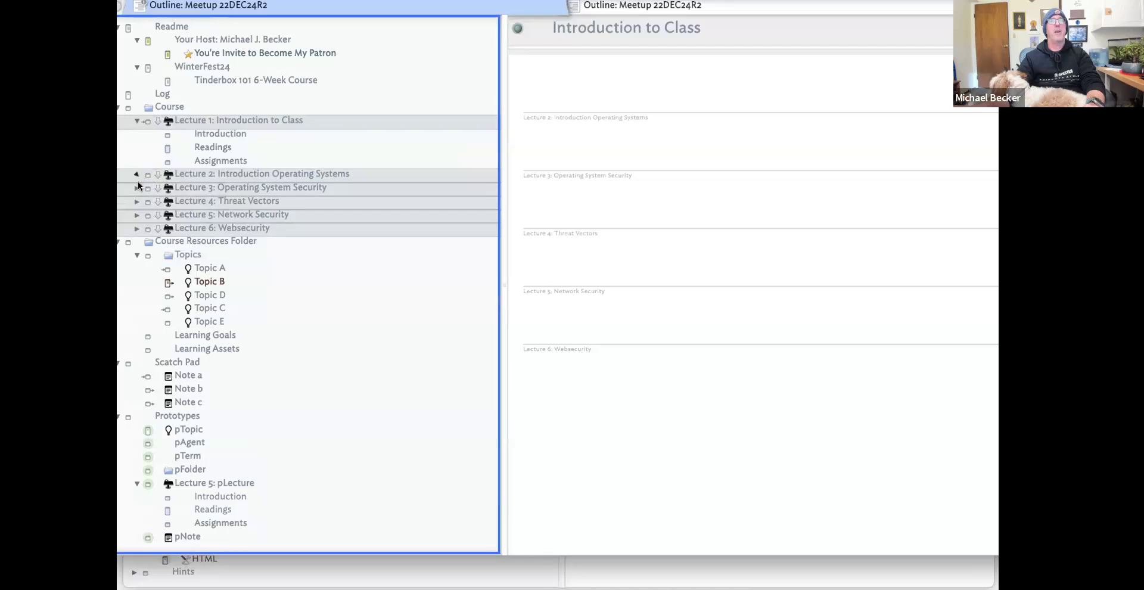
left_click(137, 174)
left_click(137, 228)
left_click(137, 282)
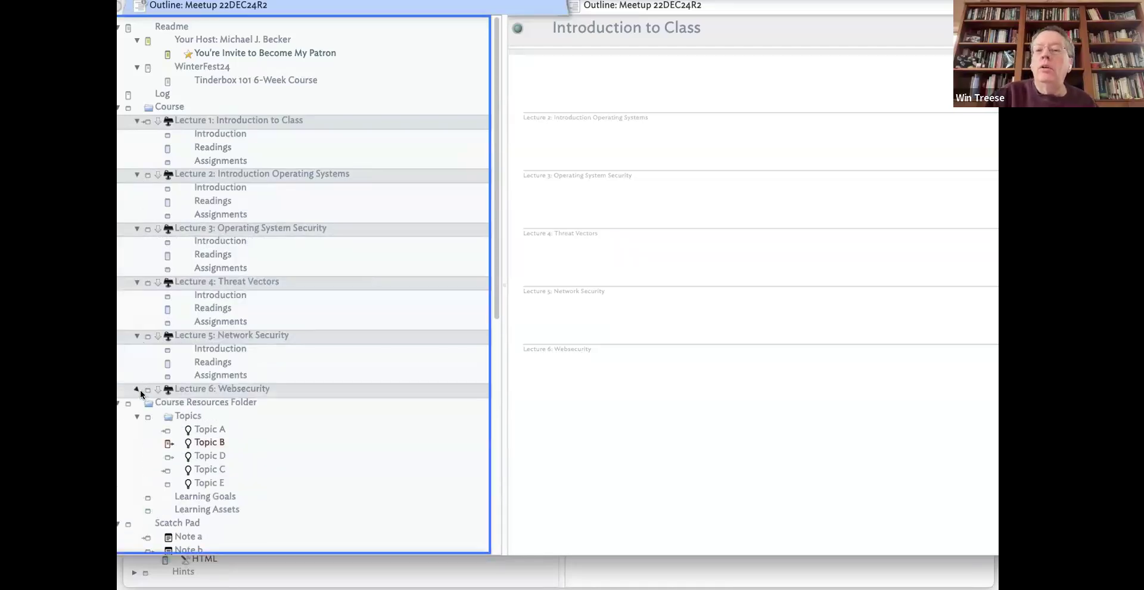
left_click(137, 389)
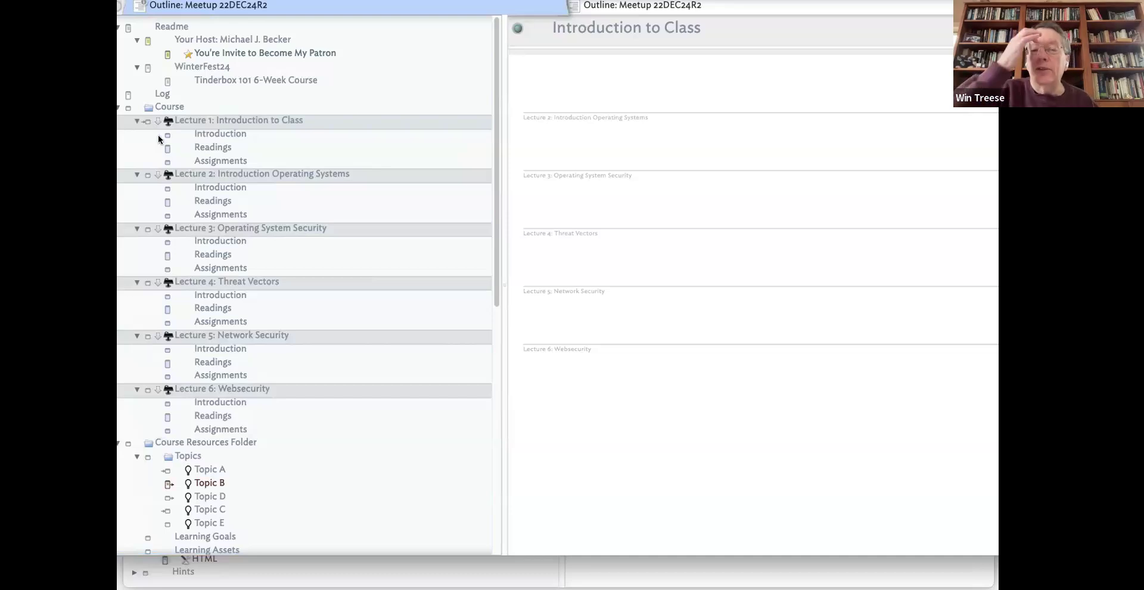
left_click(137, 121)
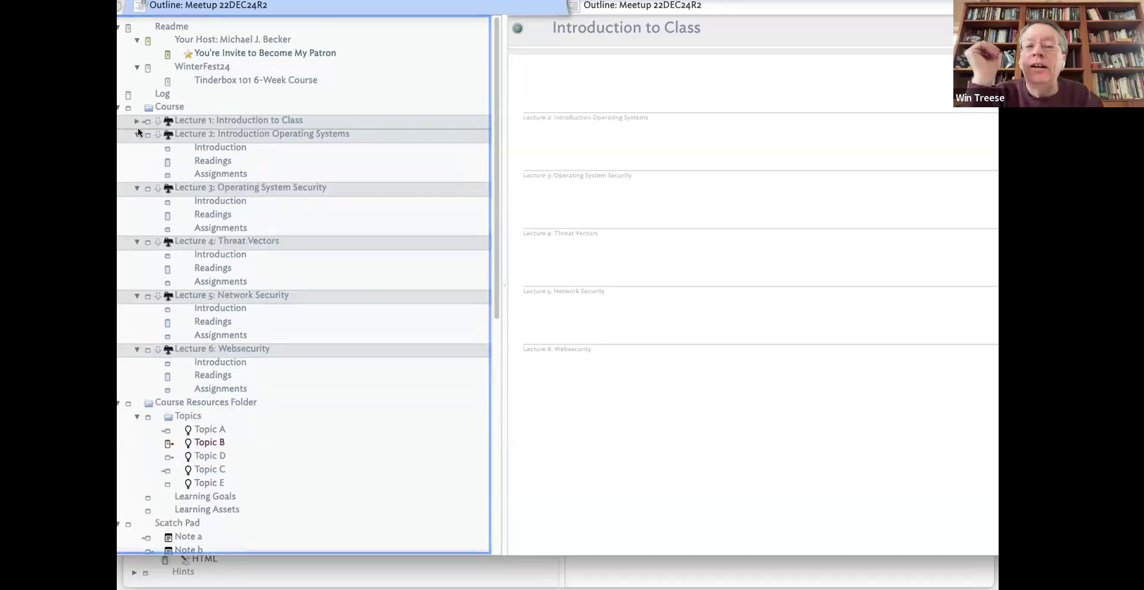
left_click(138, 134)
left_click(137, 148)
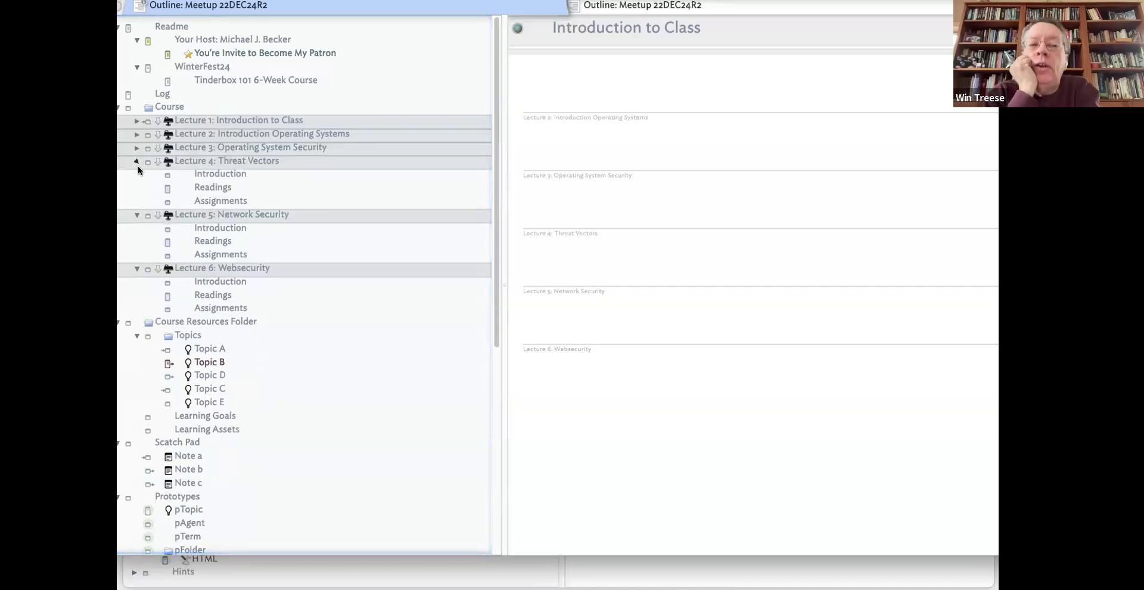
left_click(138, 161)
left_click(137, 174)
left_click(138, 188)
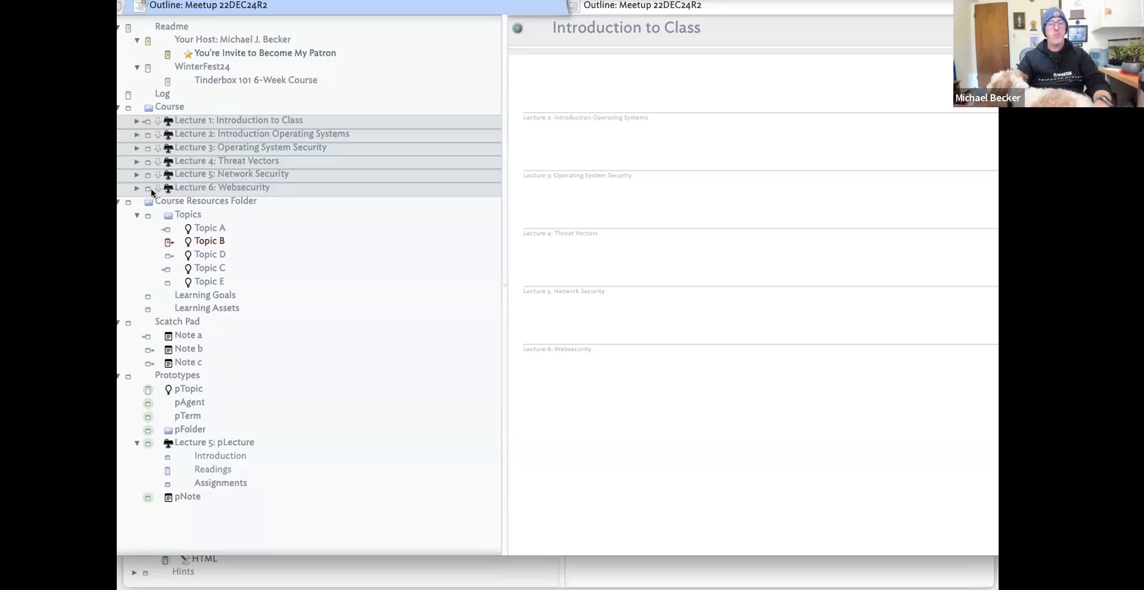
Set the six lectures' title colour to bright green in the Text Inspector.
key("super+1")
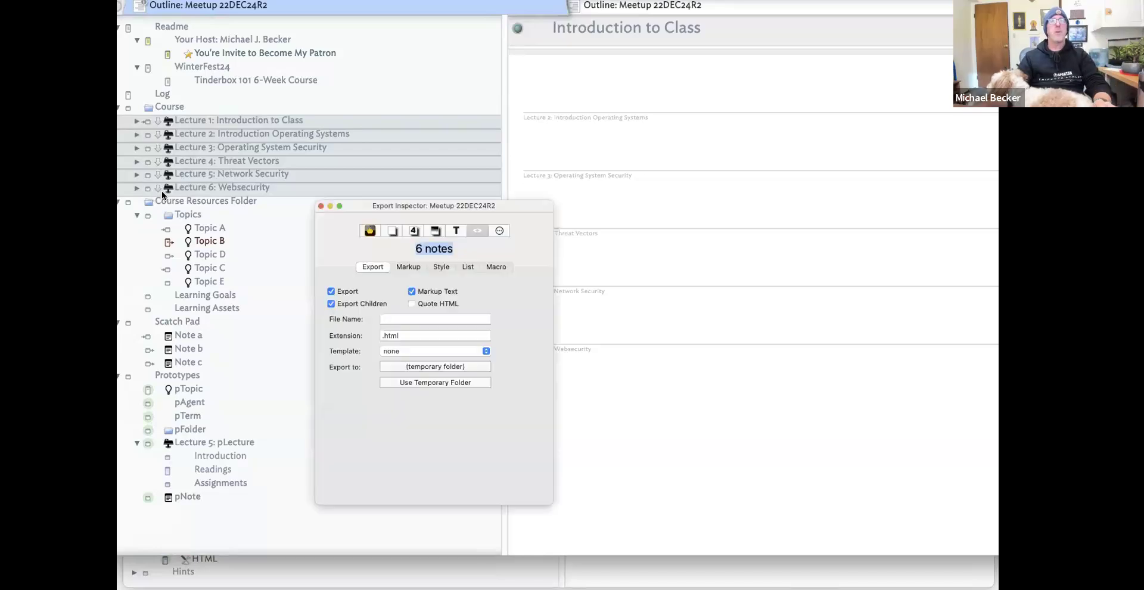
left_click(437, 231)
left_click(456, 231)
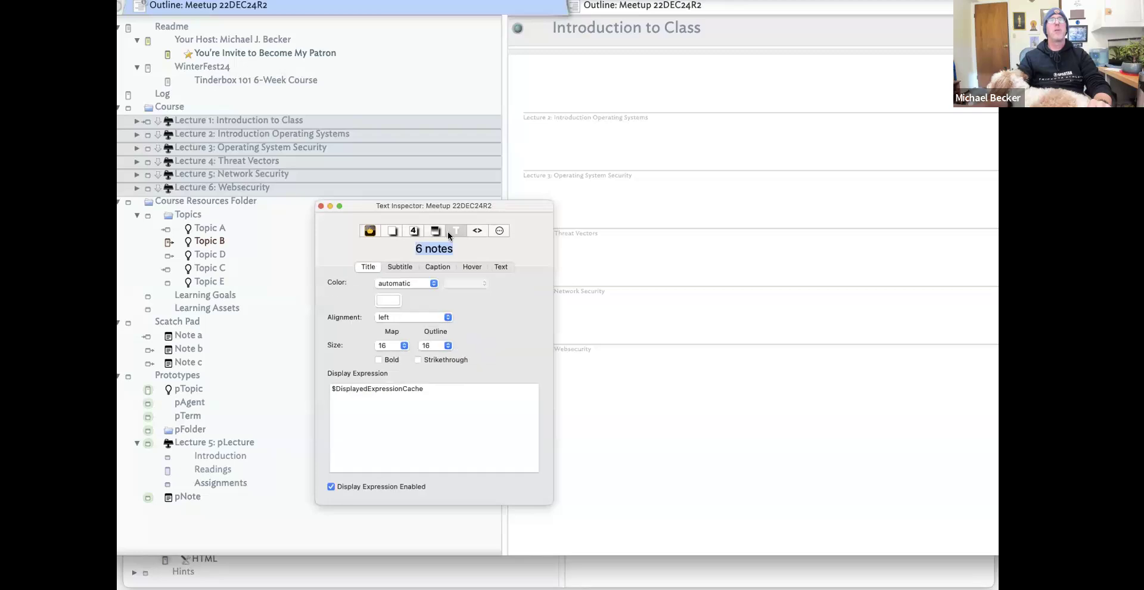
left_click(434, 230)
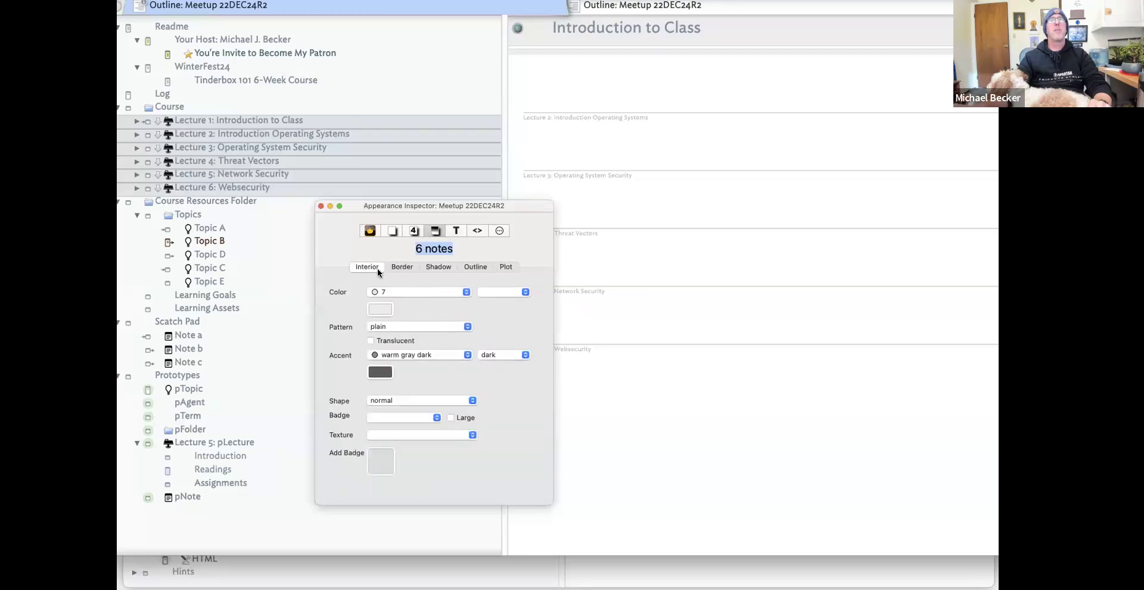
left_click(454, 232)
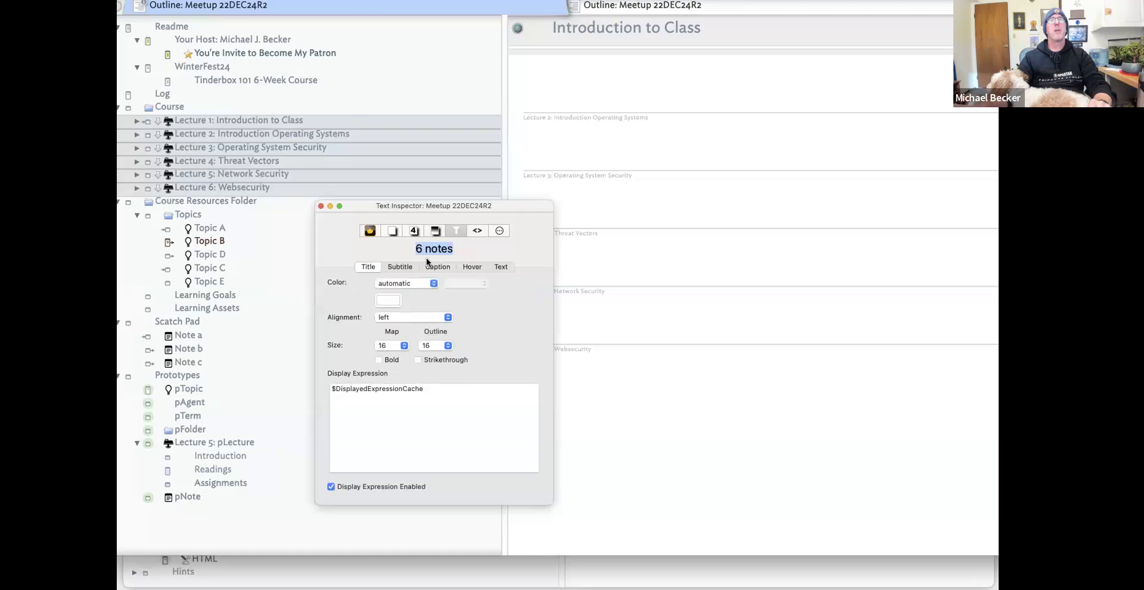
left_click(406, 283)
left_click(437, 493)
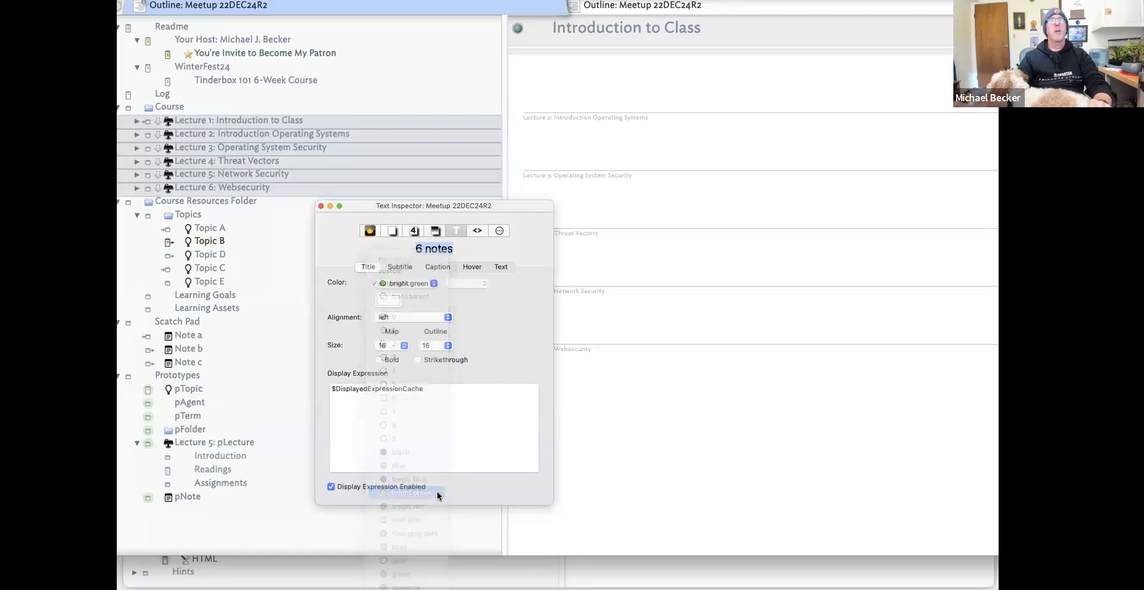
Give Lecture 1 a bright green interior colour in the Appearance Inspector.
left_click(273, 93)
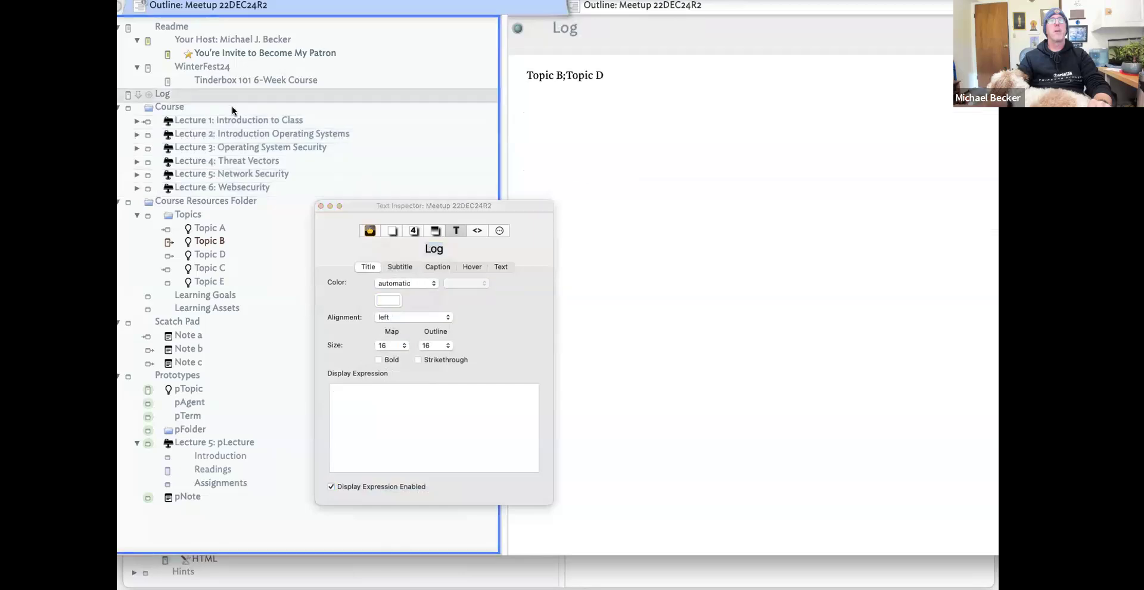
left_click(286, 120)
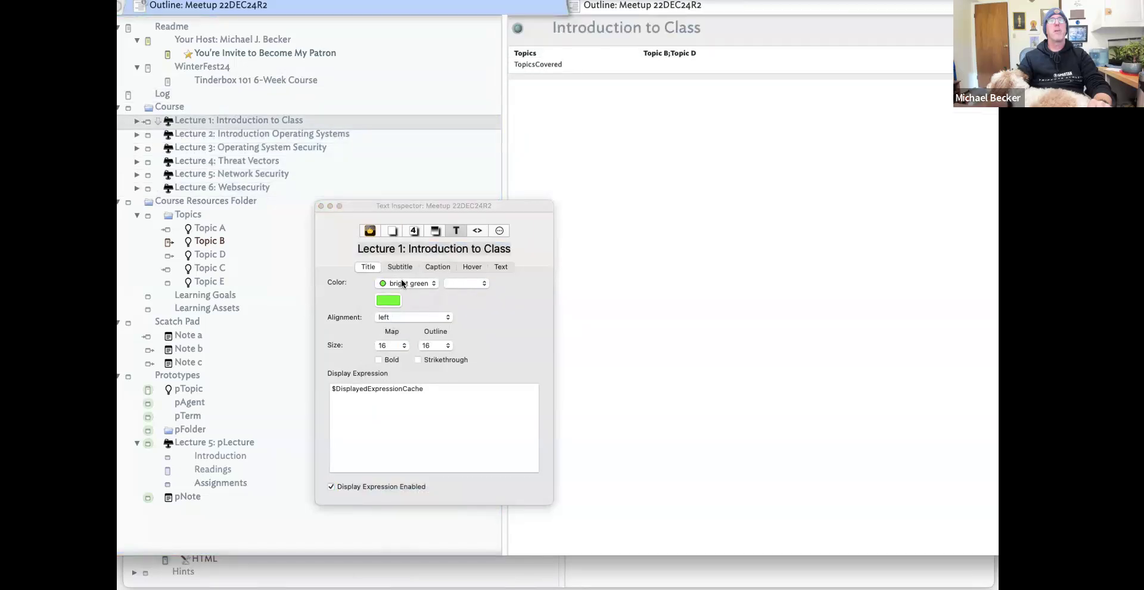
left_click(226, 134)
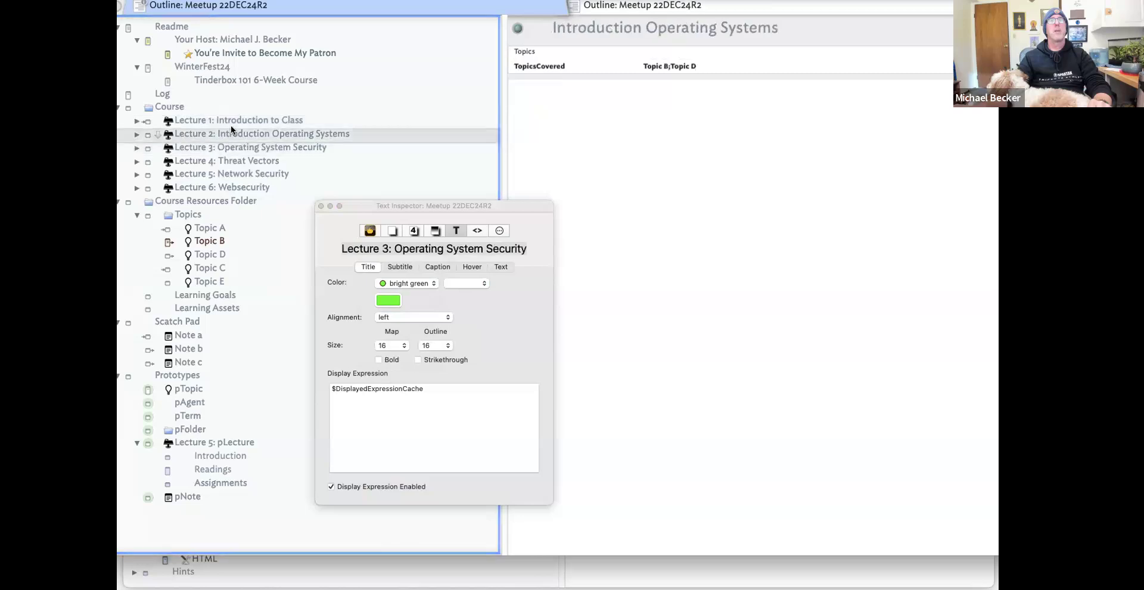
left_click(233, 120)
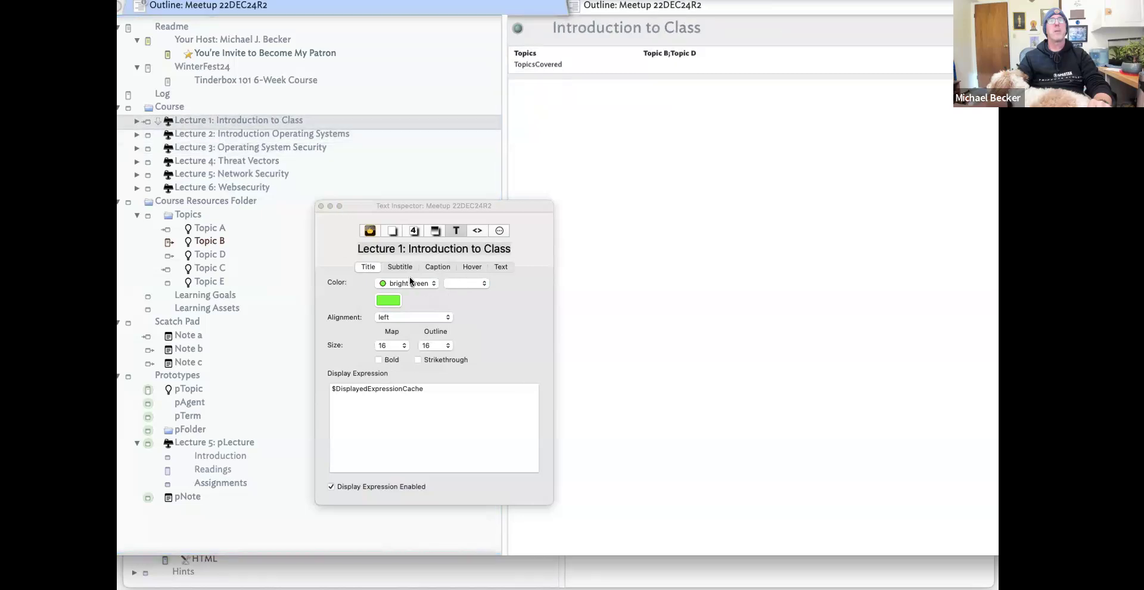
left_click(433, 234)
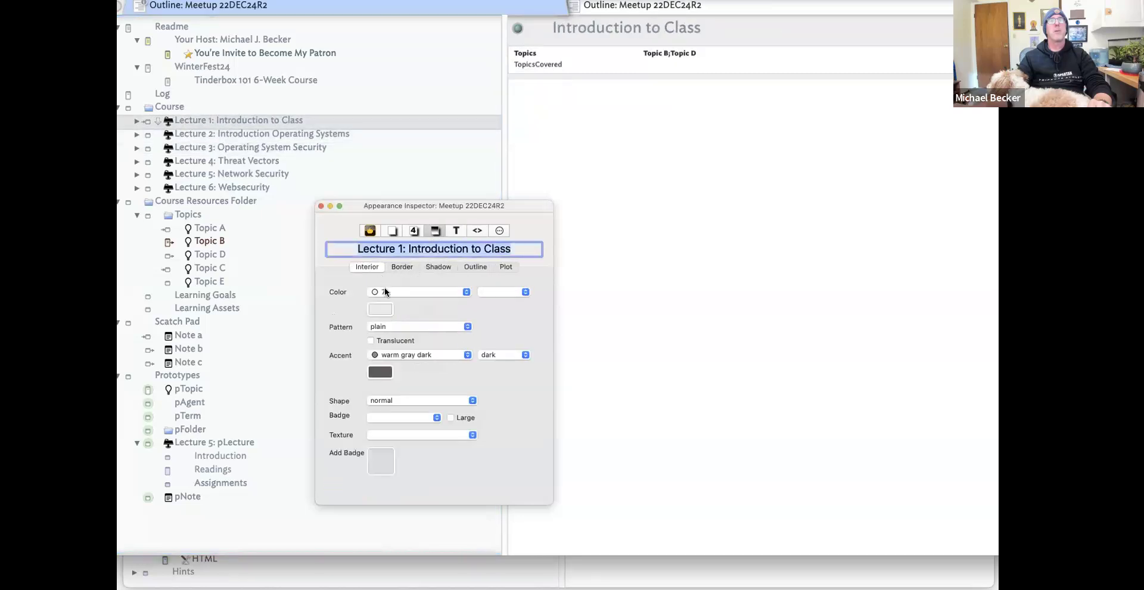
left_click(385, 292)
left_click(398, 371)
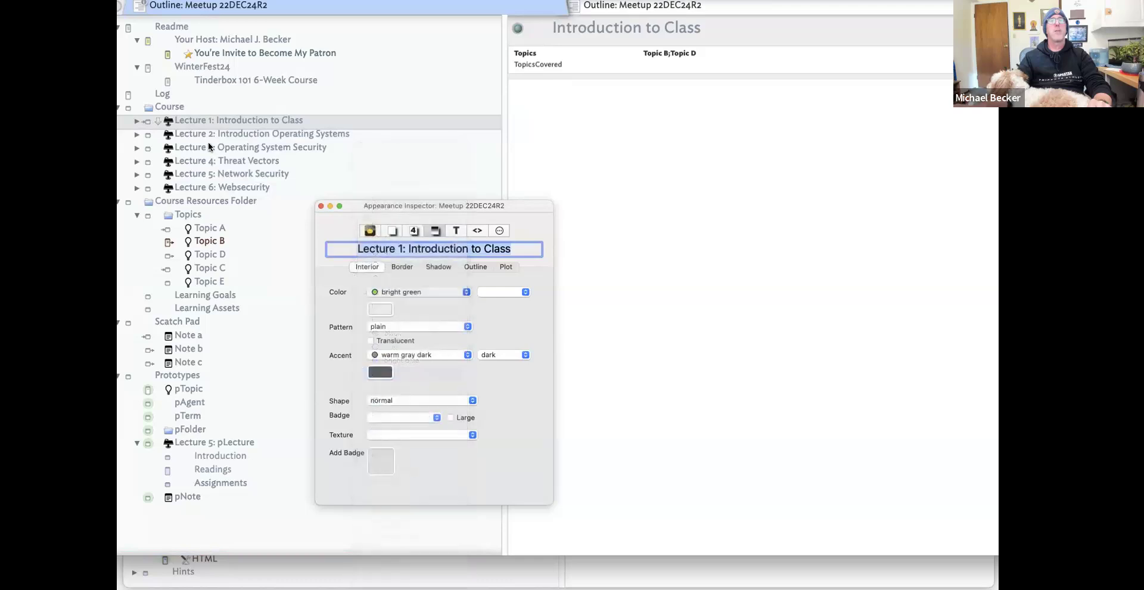
Compare with Lecture 2, then reset Lecture 1's interior colour to normal.
left_click(225, 135)
left_click(231, 124)
left_click(241, 135)
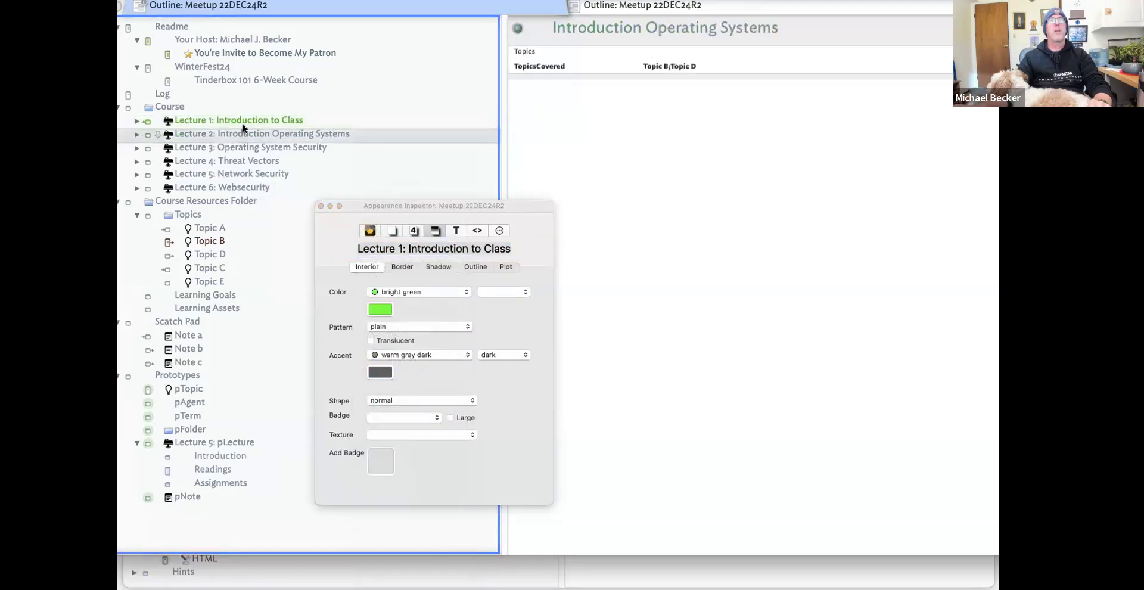
left_click(242, 123)
left_click(403, 290)
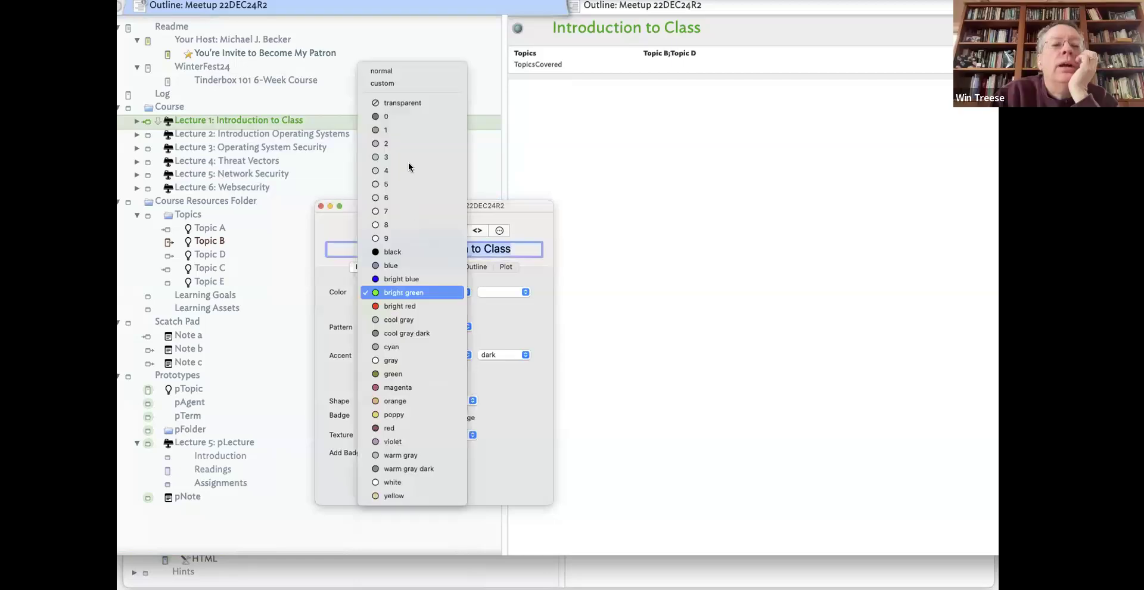
left_click(399, 71)
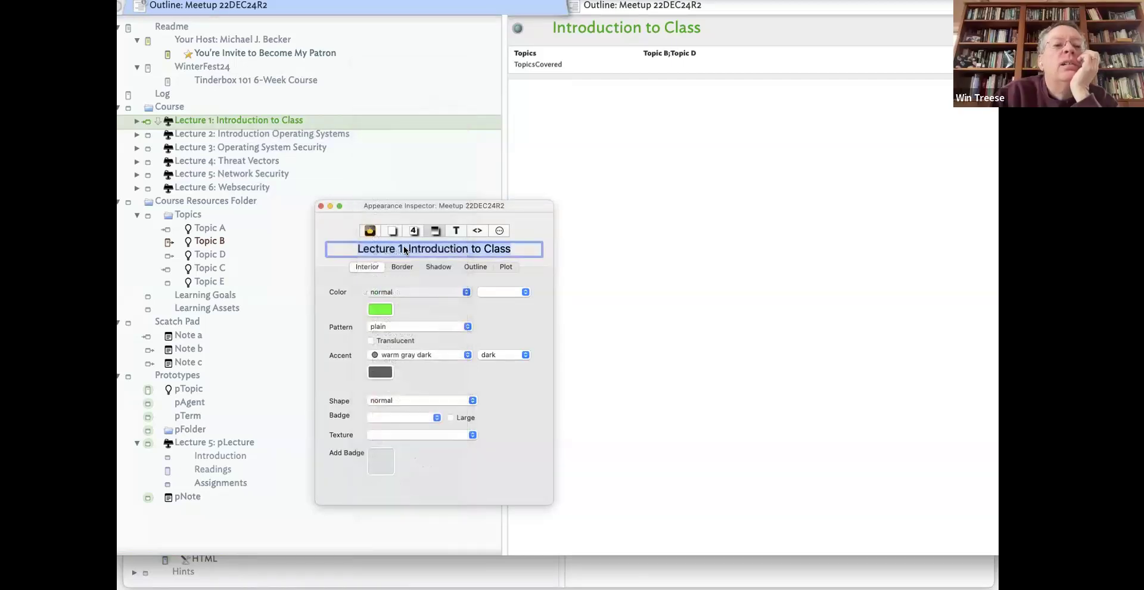
left_click(457, 230)
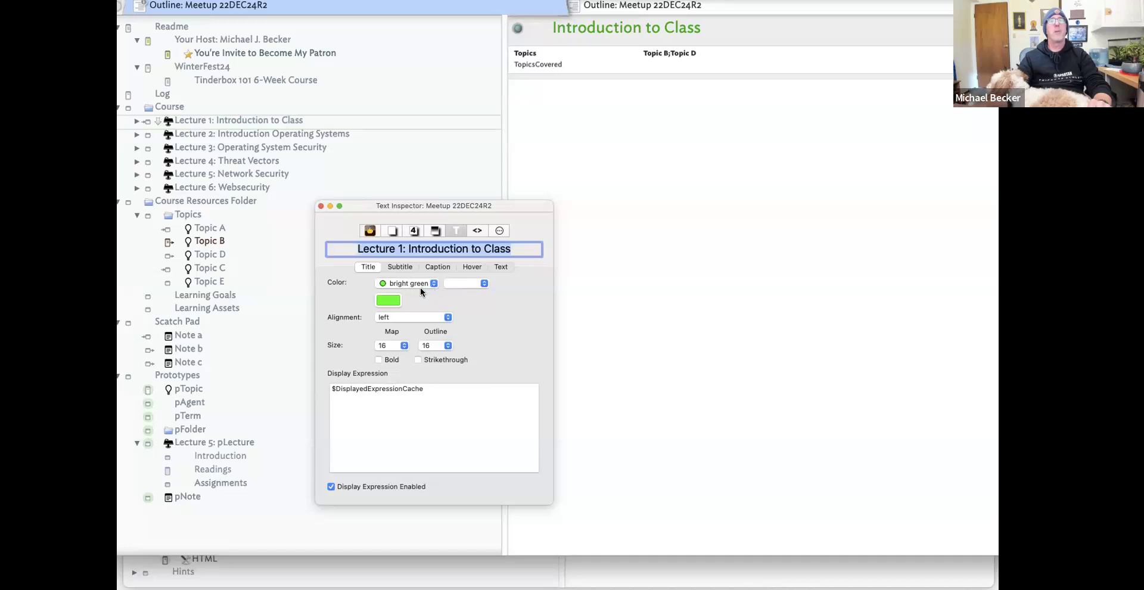
Reselect Lecture 1 and keep its title colour bright green.
left_click(238, 149)
left_click(270, 122)
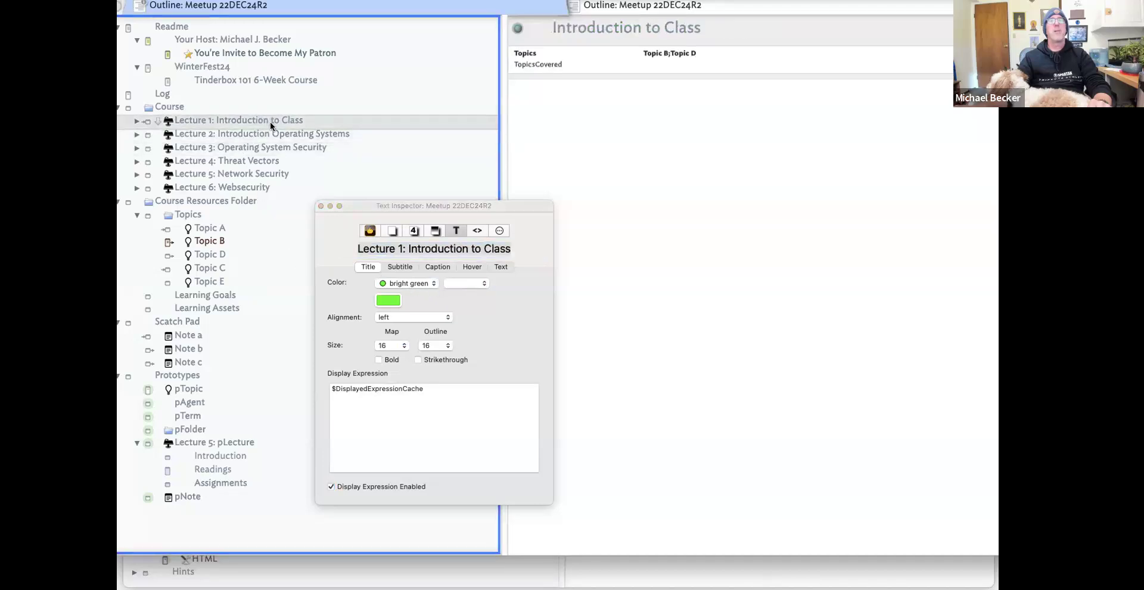
left_click(433, 283)
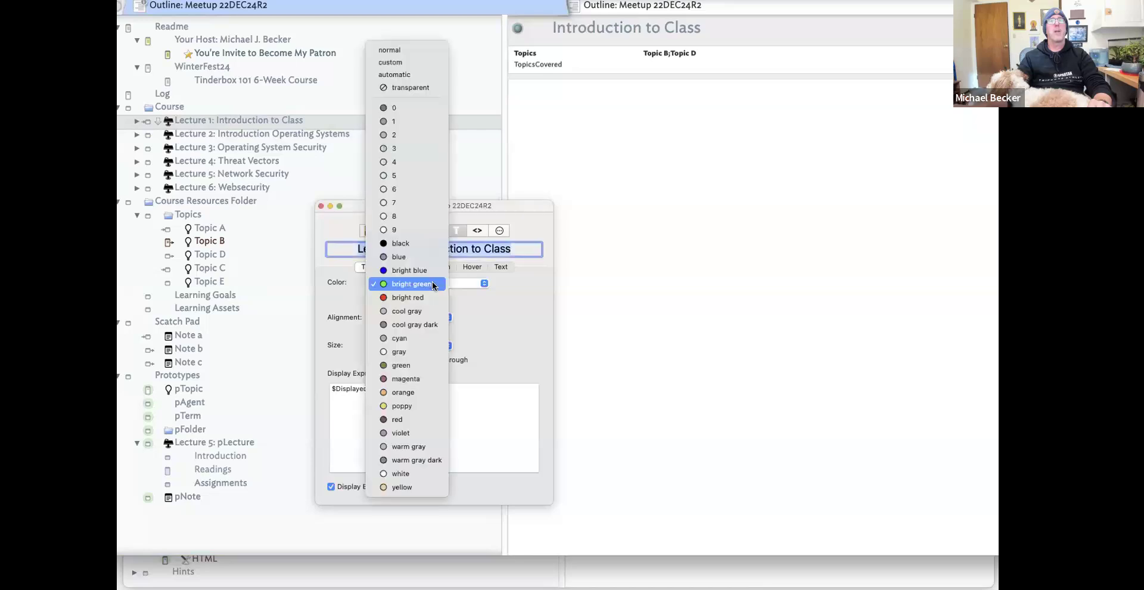
left_click(433, 283)
Find the OutlineBackgroundColor attribute in Lecture 1's Quickstamp properties.
left_click(414, 231)
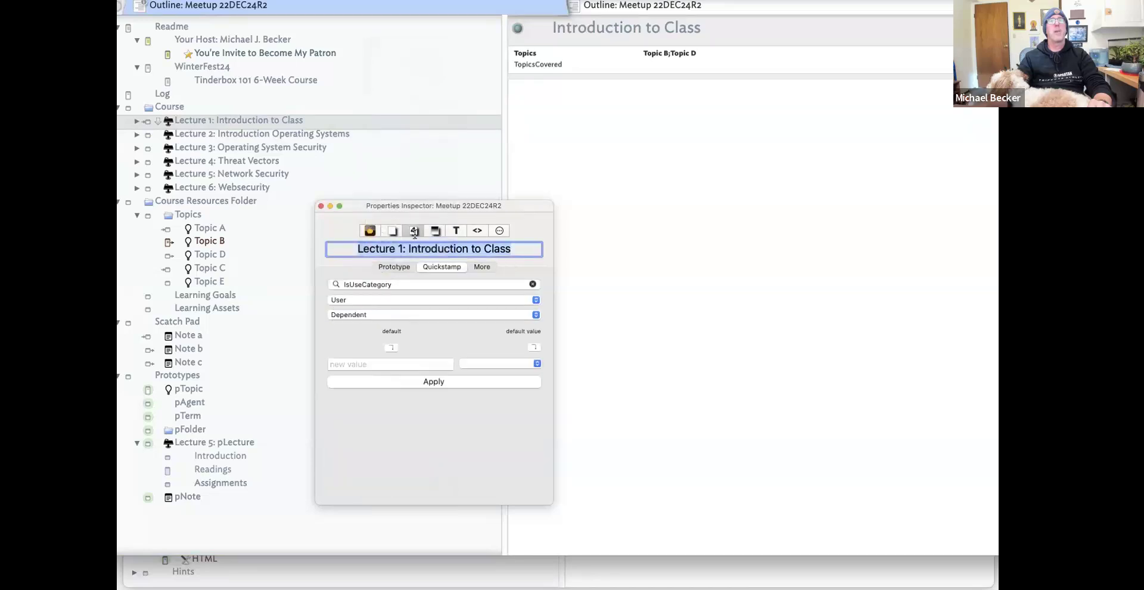
left_click(399, 285)
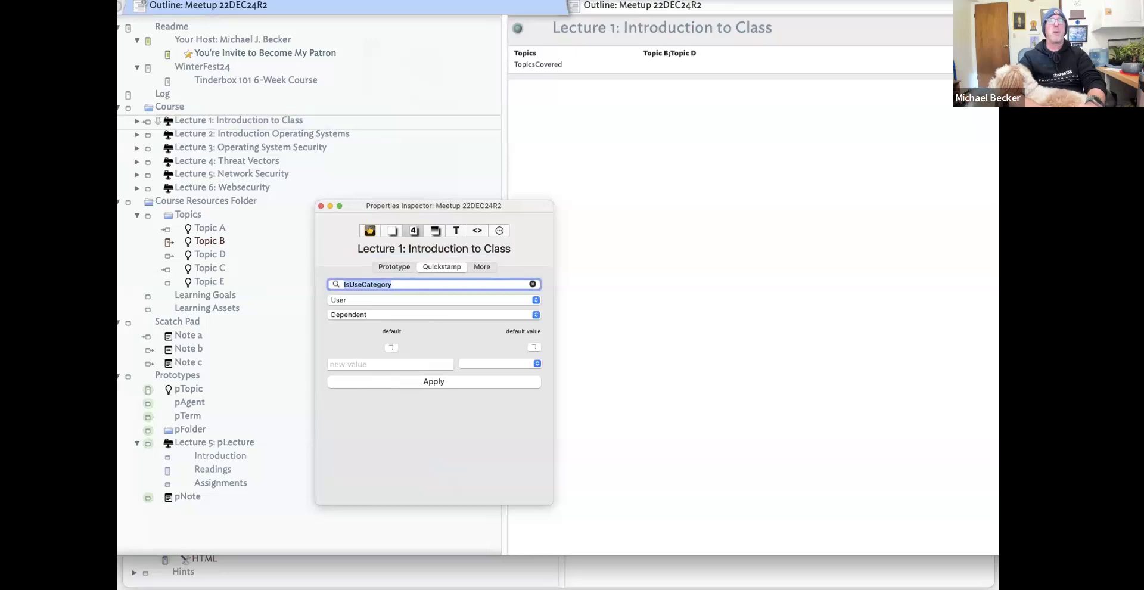
type("backgoun")
key("BackSpace")
key("BackSpace")
key("BackSpace")
key("BackSpace")
type("gou")
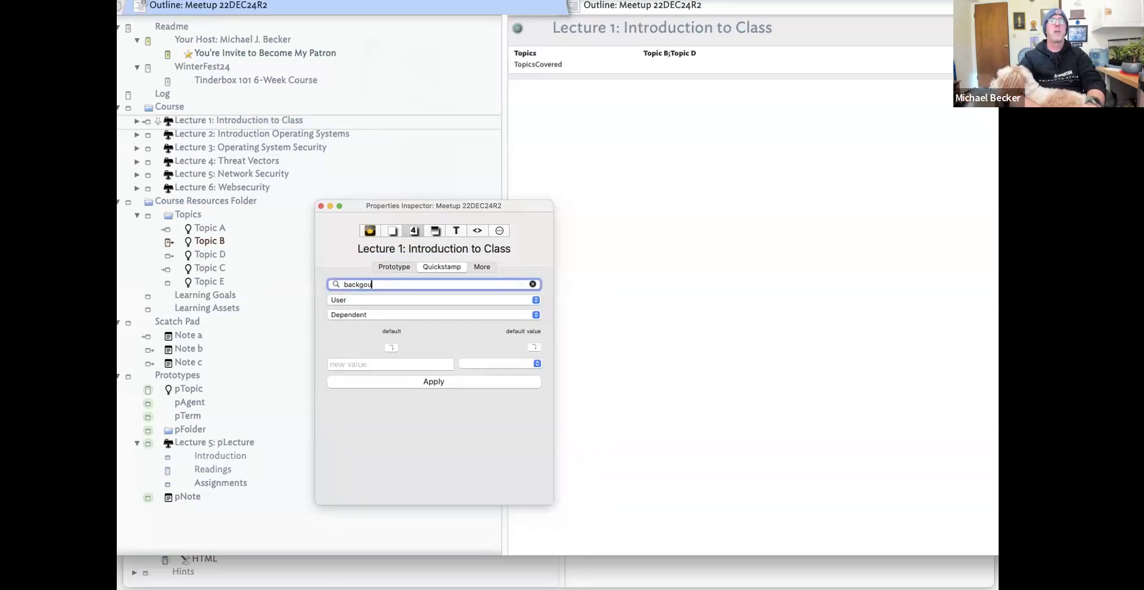
key("BackSpace")
key("BackSpace")
key("BackSpace")
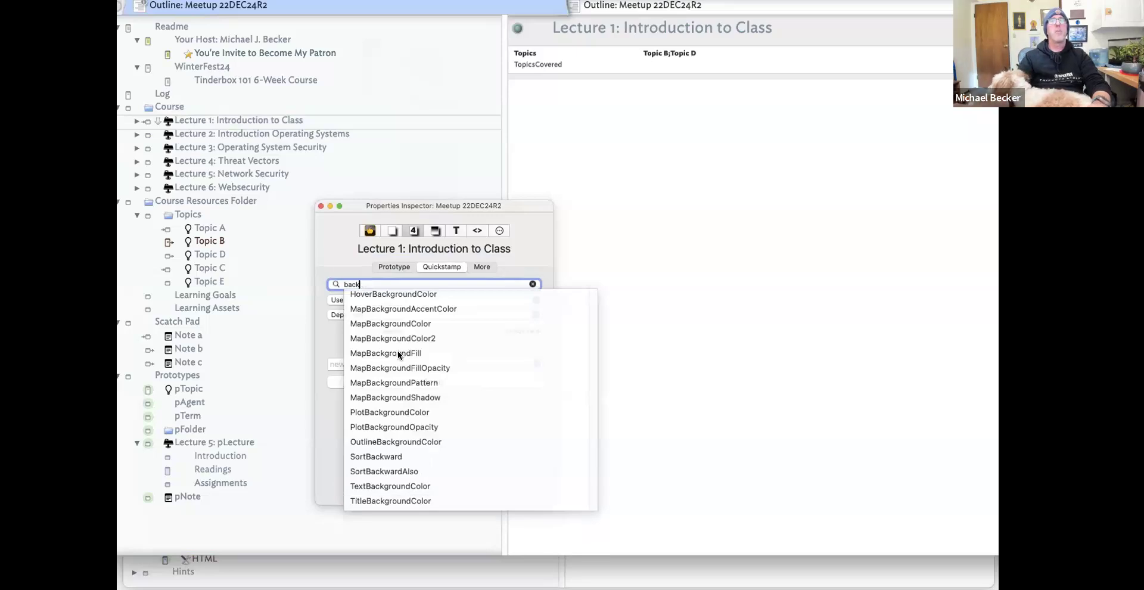
left_click(407, 443)
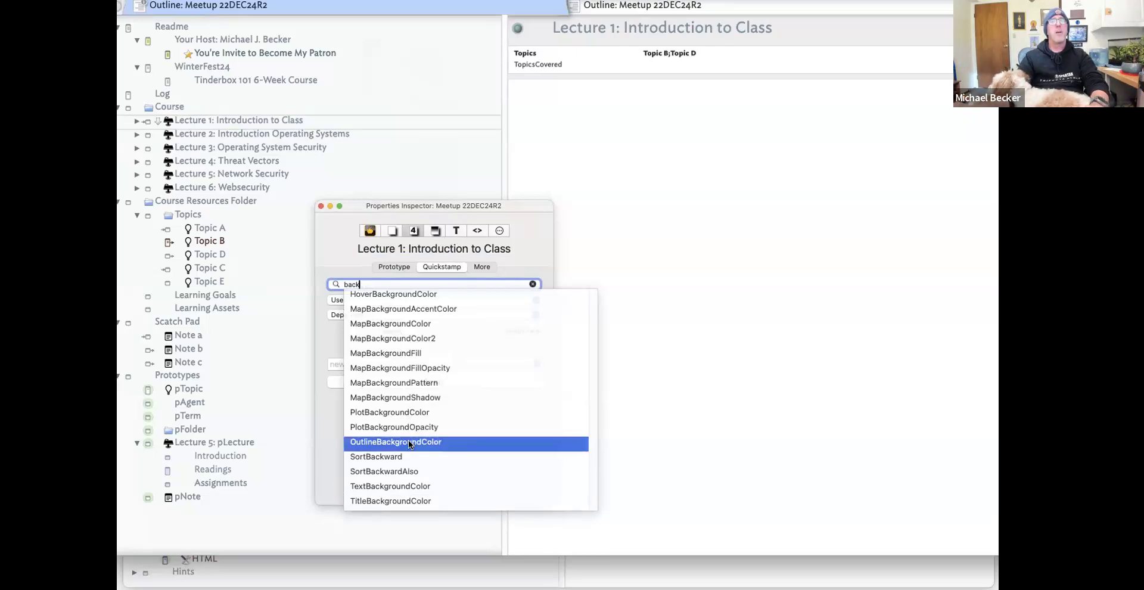
left_click(512, 268)
Set Lecture 1's OutlineBackgroundColor value to bright blue.
double_click(385, 364)
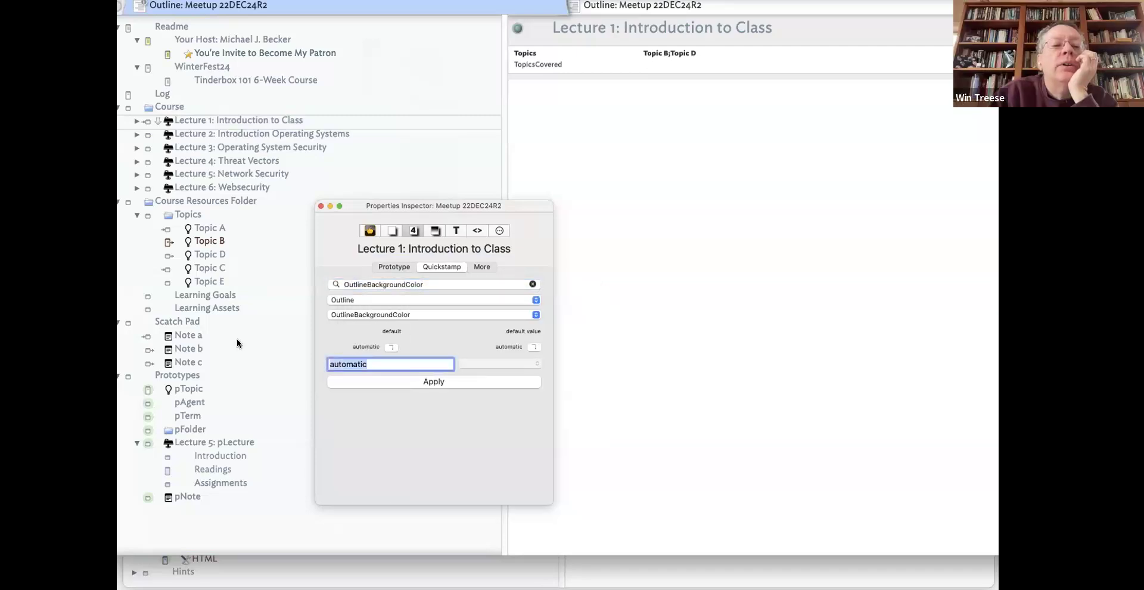
type("birgh")
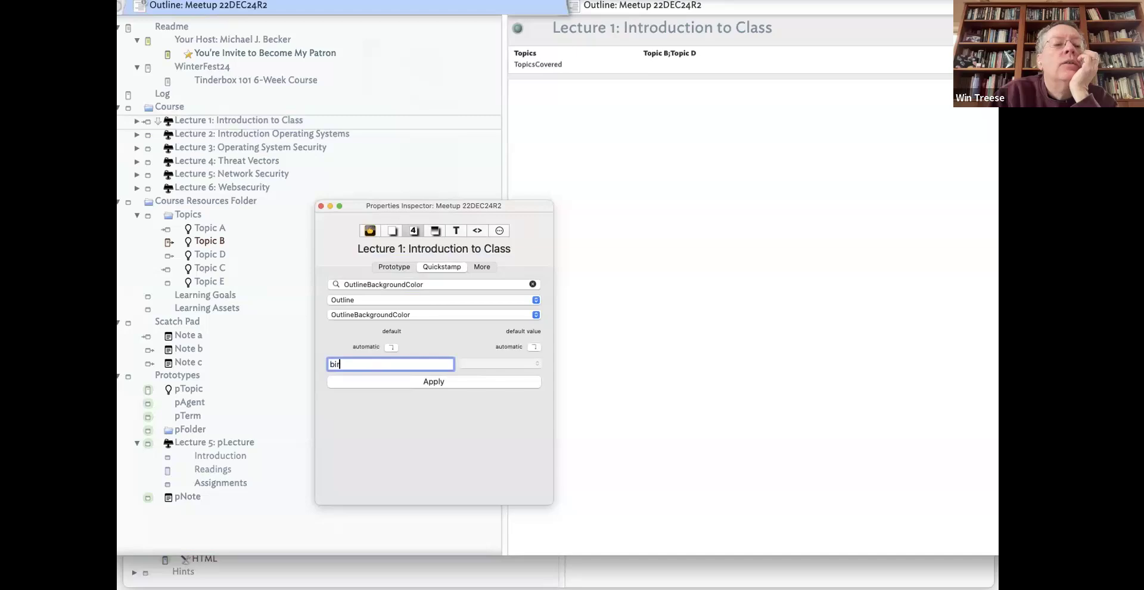
key("BackSpace")
key("BackSpace")
key("BackSpace")
key("BackSpace")
type("rig")
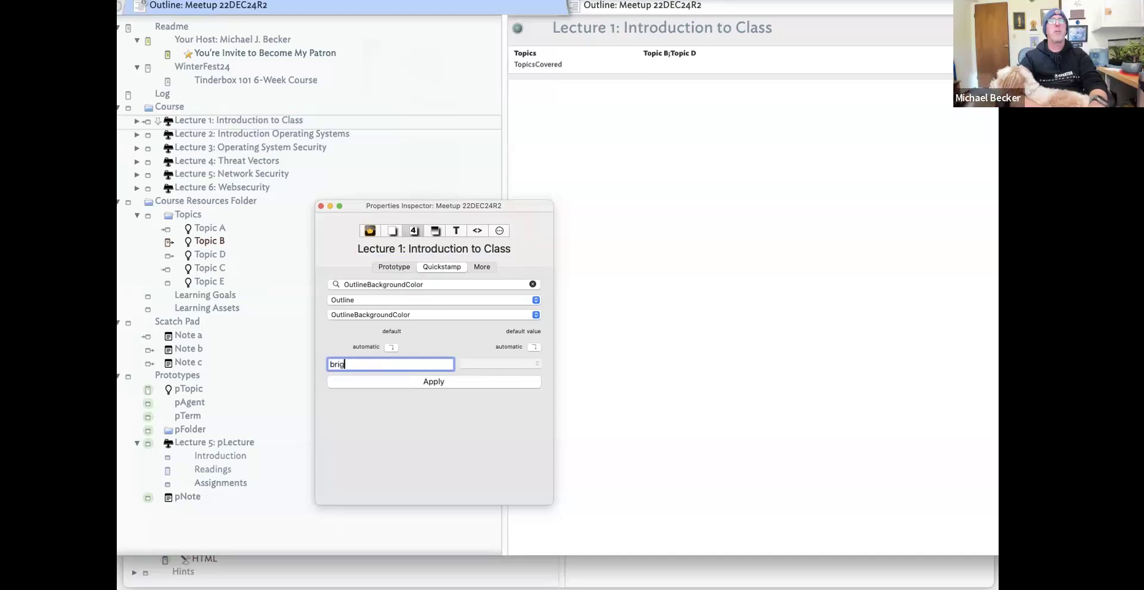
type("ht blue")
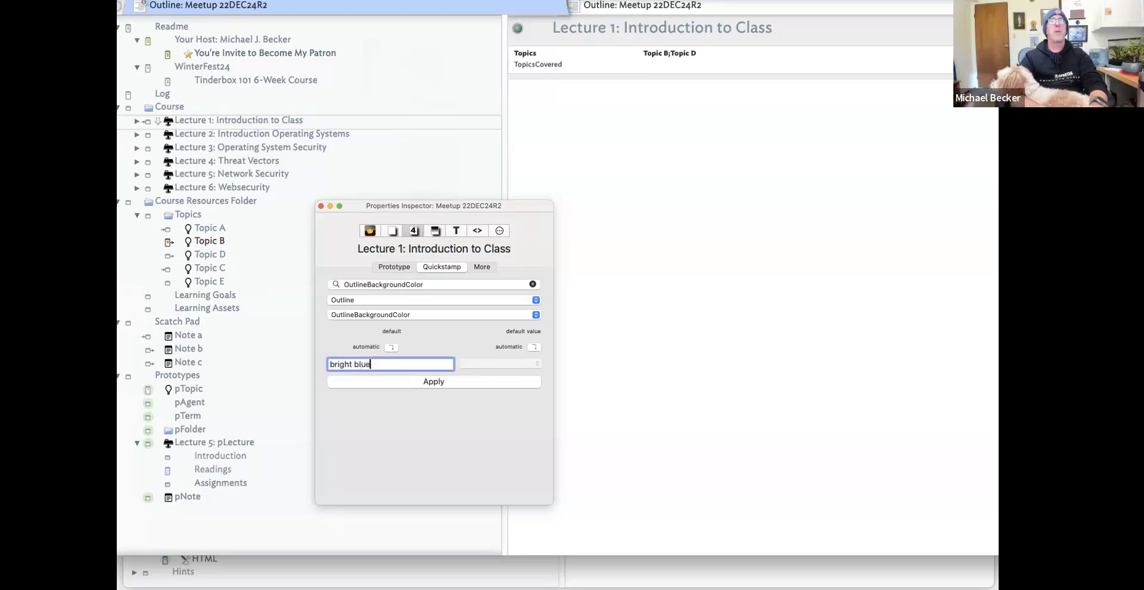
key("Return")
left_click(454, 230)
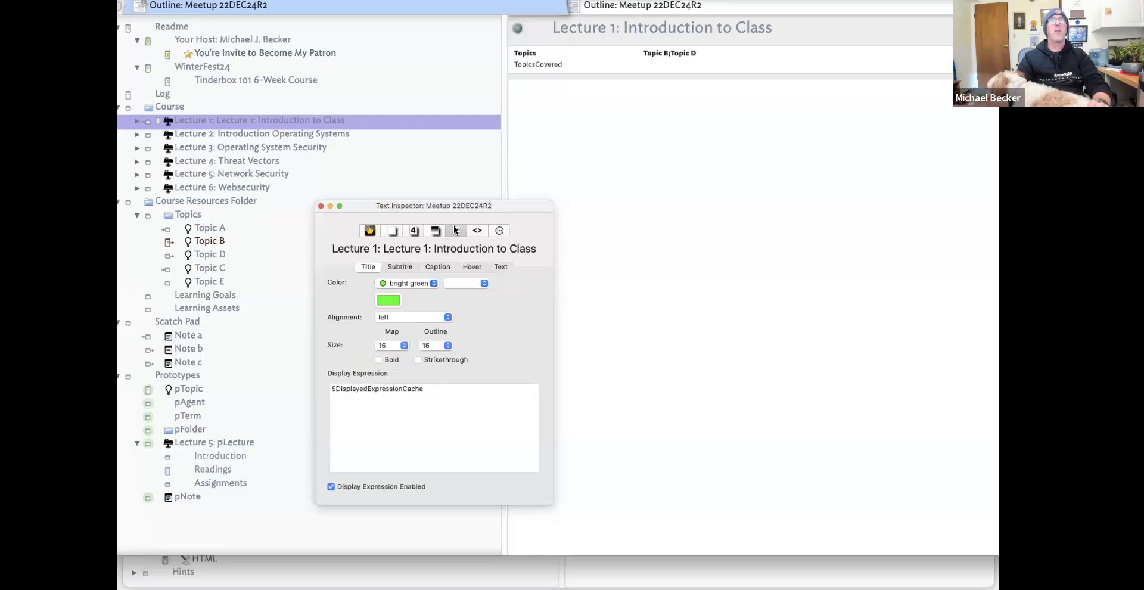
Reset the title colour to automatic and browse to the caption text settings.
left_click(398, 281)
left_click(394, 75)
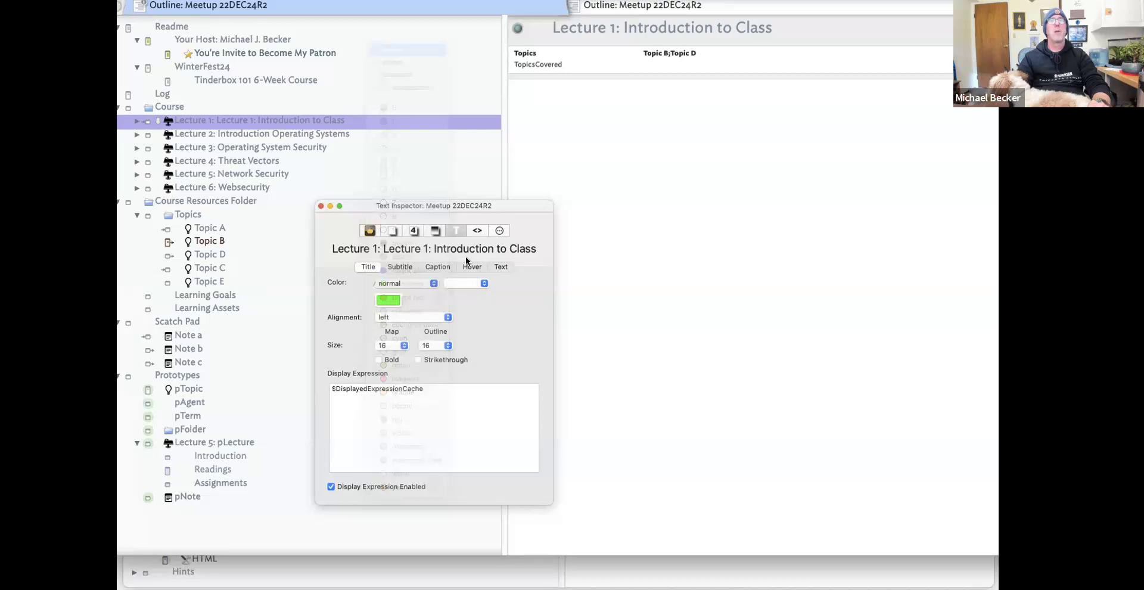
left_click(436, 230)
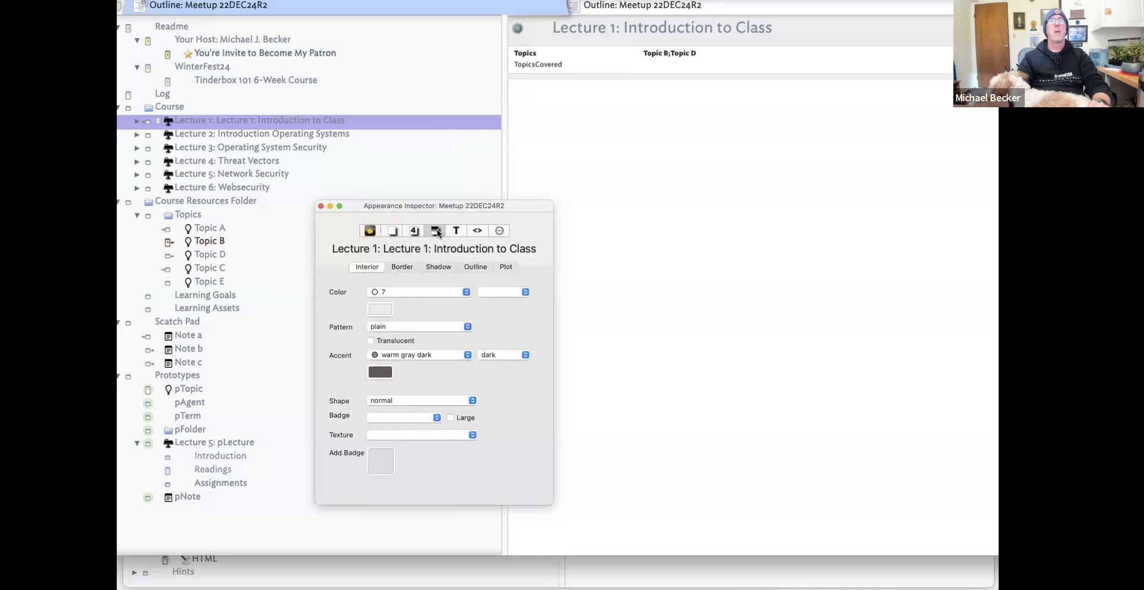
left_click(415, 231)
left_click(451, 233)
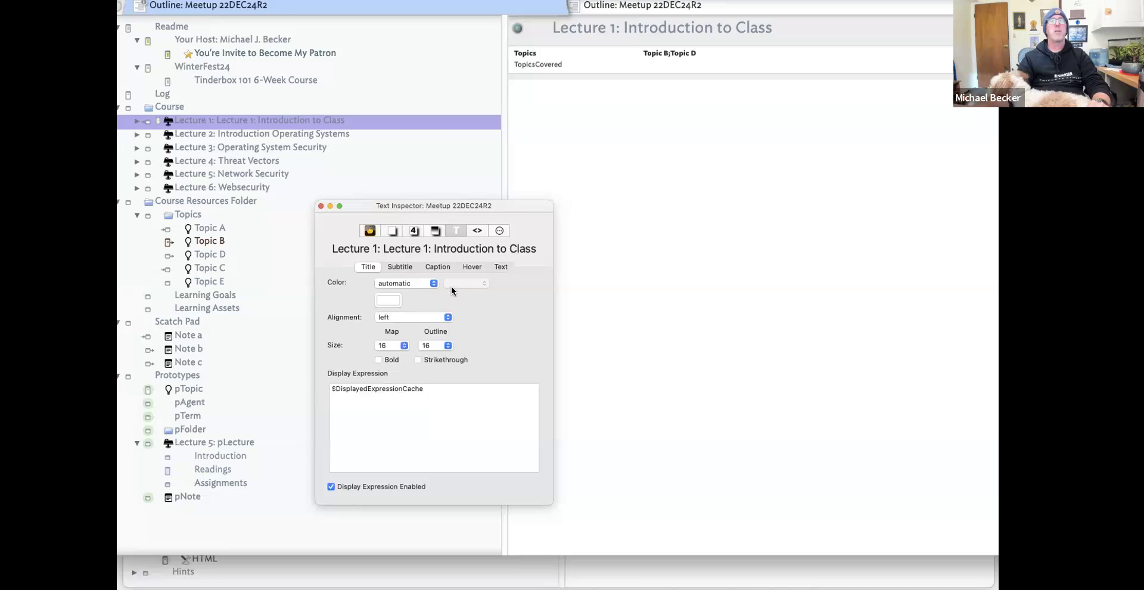
left_click(410, 266)
left_click(439, 266)
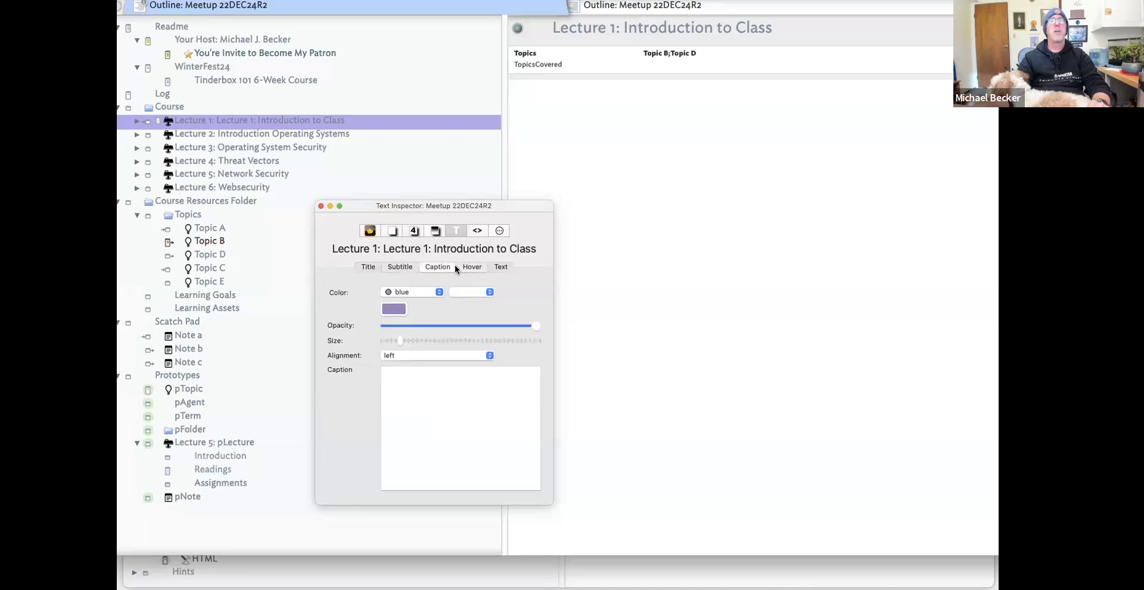
Try a bright blue caption colour on Lecture 3, then set it back to normal.
left_click(227, 148)
left_click(412, 292)
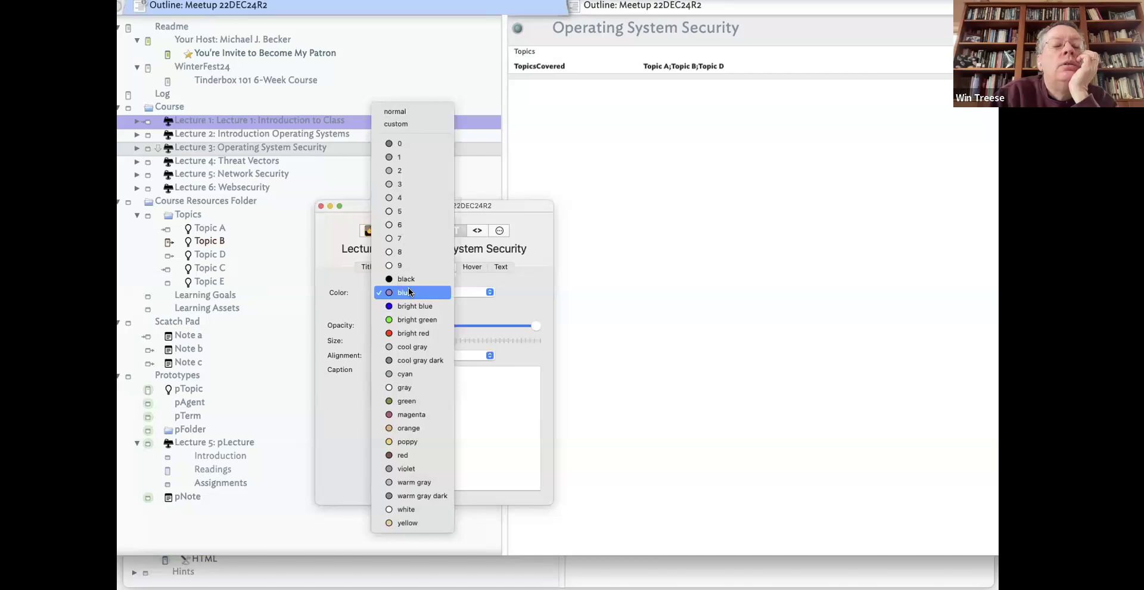
left_click(415, 305)
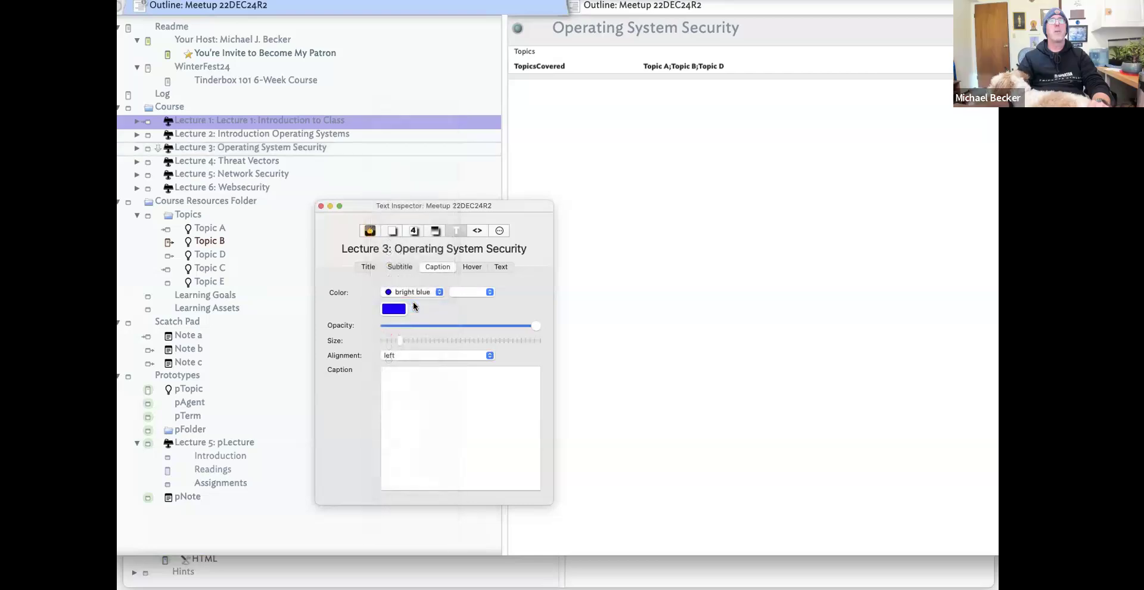
left_click(415, 291)
left_click(407, 100)
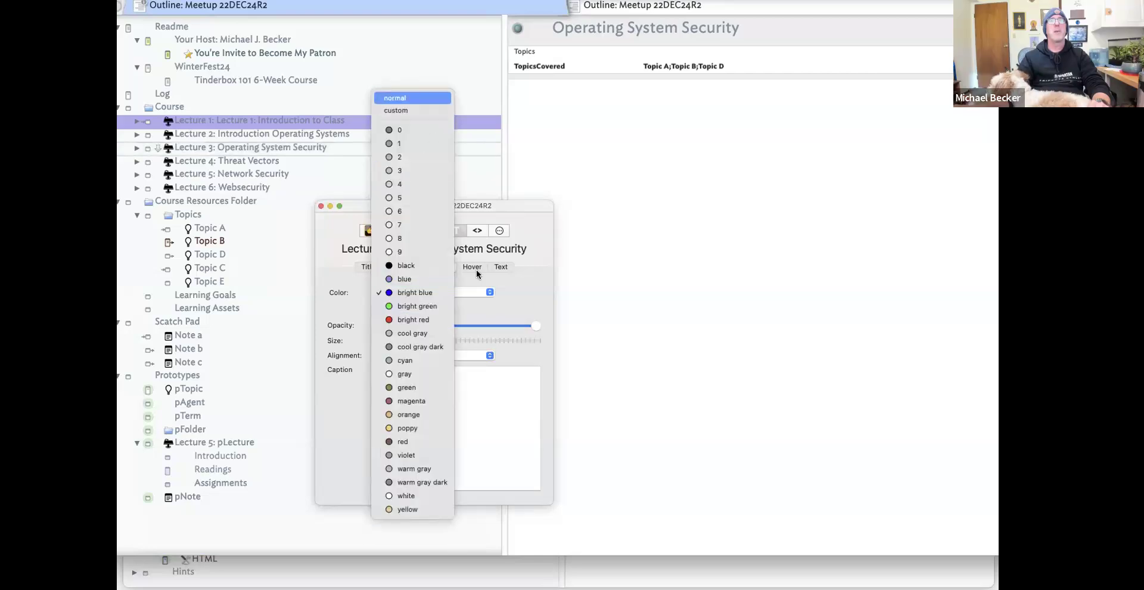
Browse Lecture 3's hover, body, caption, subtitle and title text settings, then its appearance and properties.
left_click(471, 268)
left_click(500, 266)
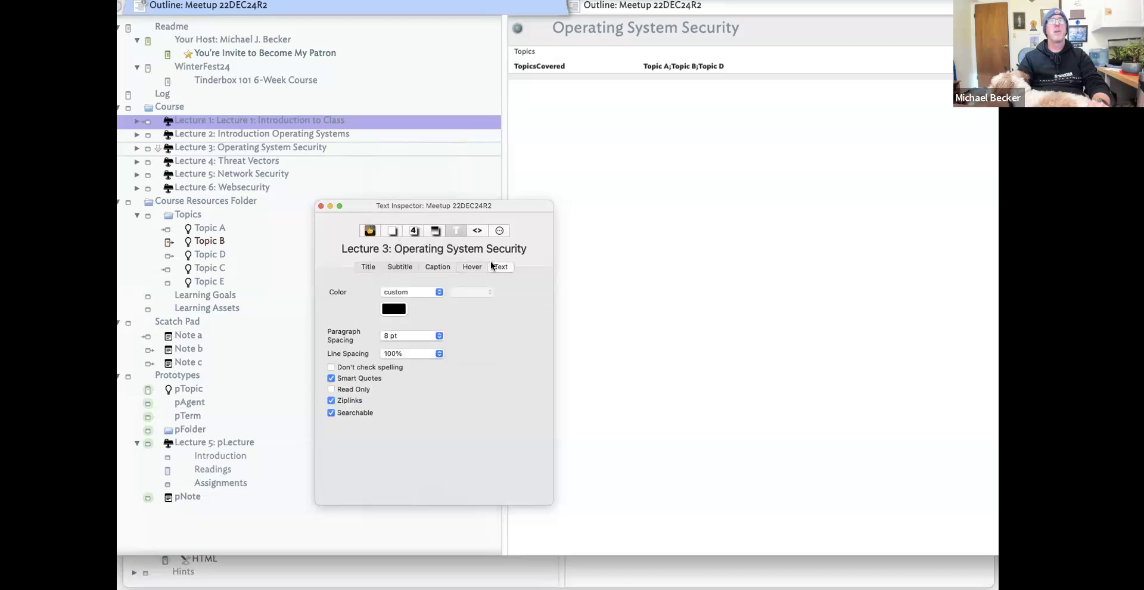
left_click(437, 267)
left_click(399, 266)
left_click(368, 267)
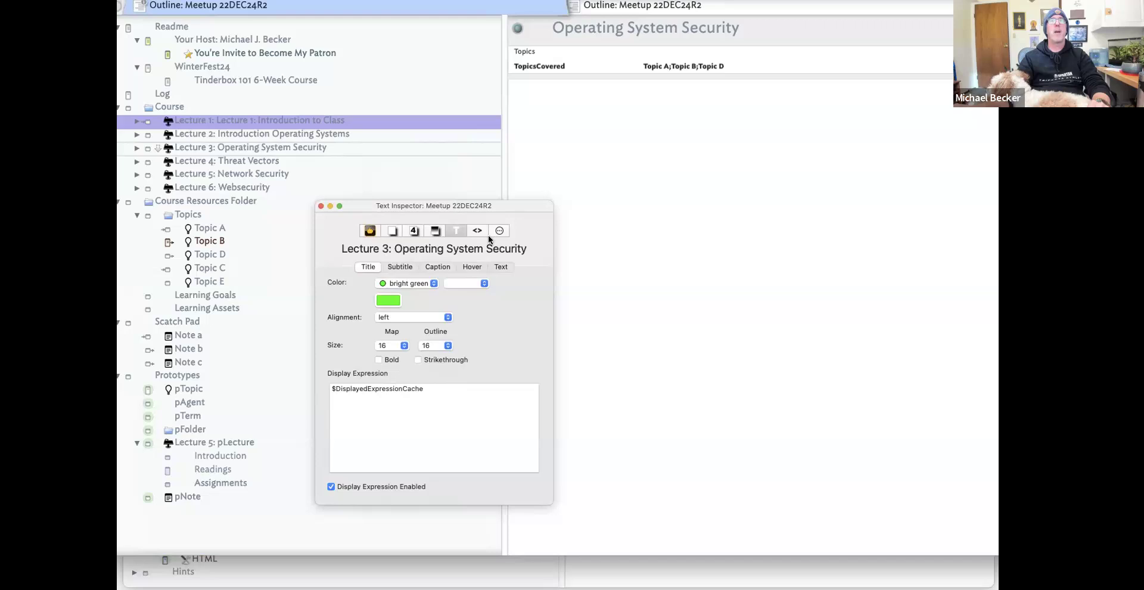
left_click(415, 231)
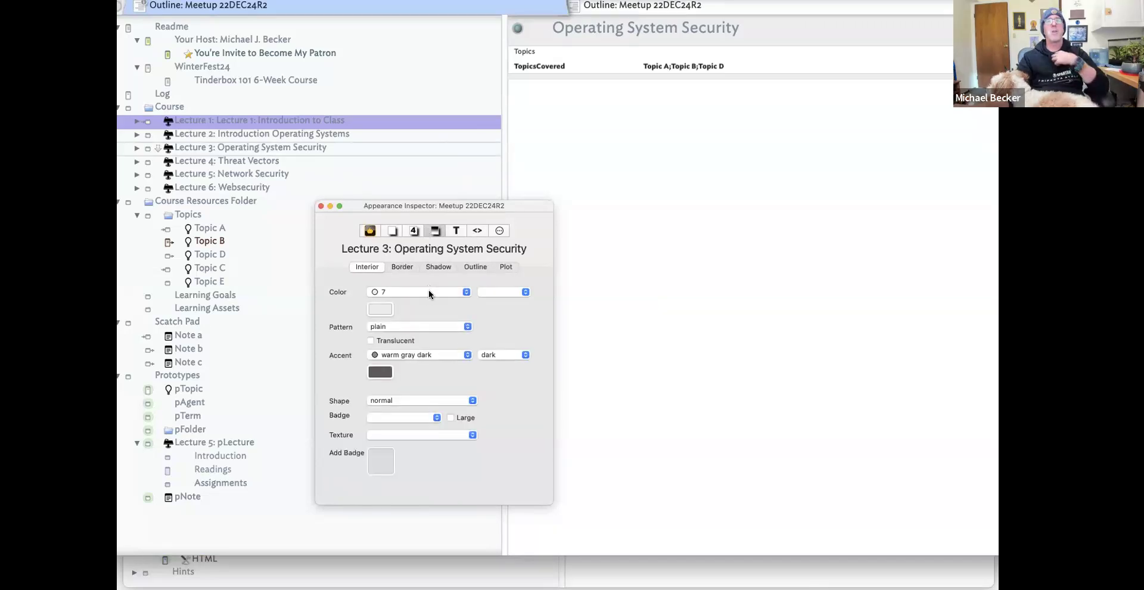
left_click(416, 232)
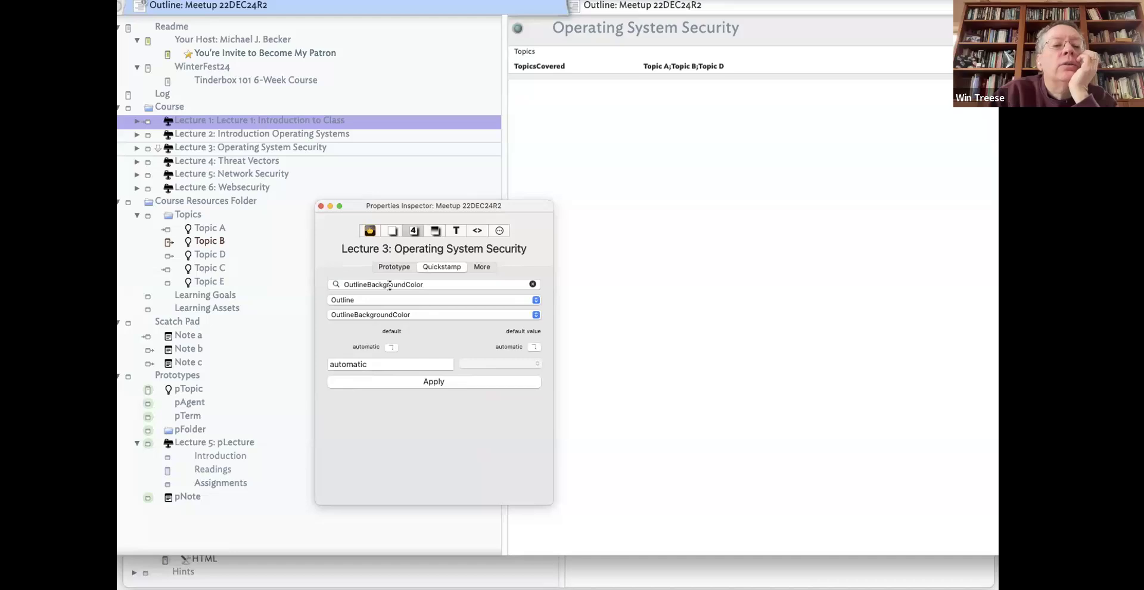
left_click(438, 231)
Set Lecture 3's TextBackgroundColor to red in Quickstamp and apply it.
left_click(454, 231)
left_click(434, 232)
left_click(413, 232)
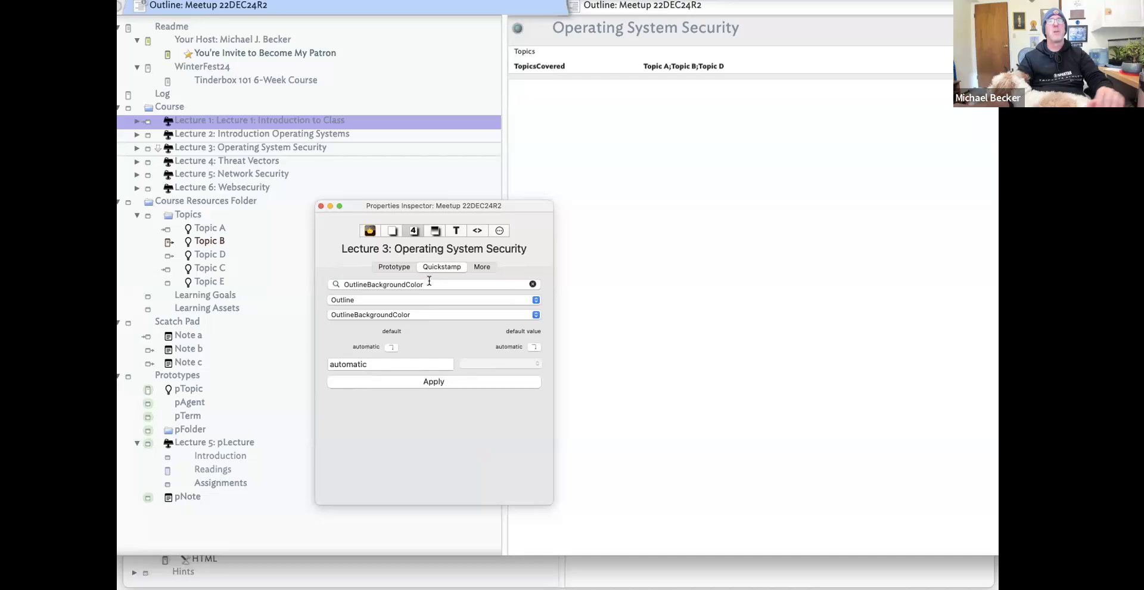
type("Tex")
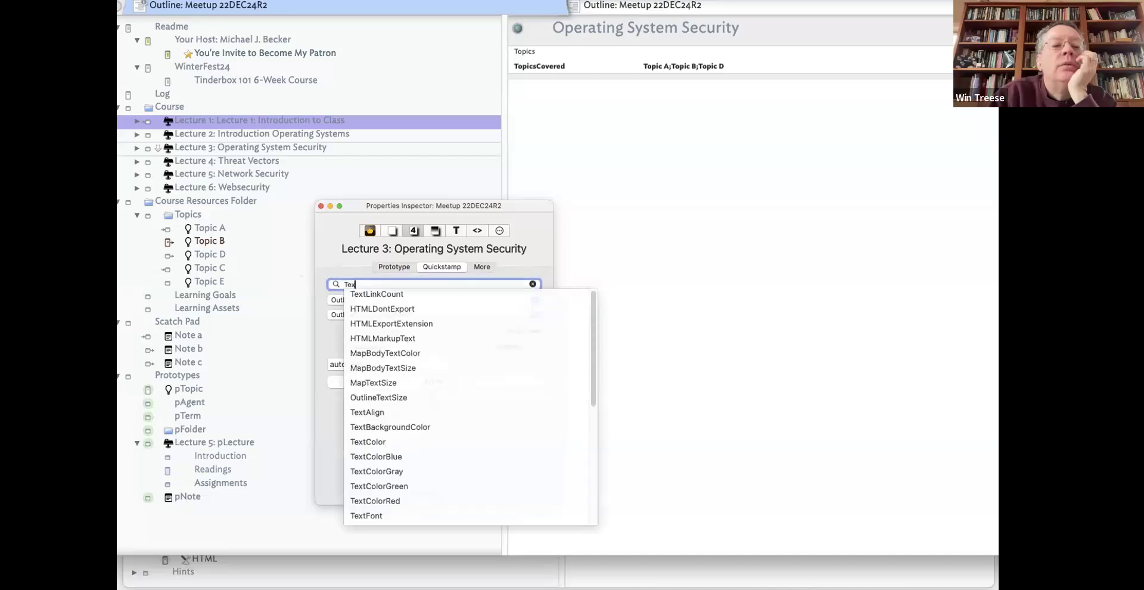
type("tB")
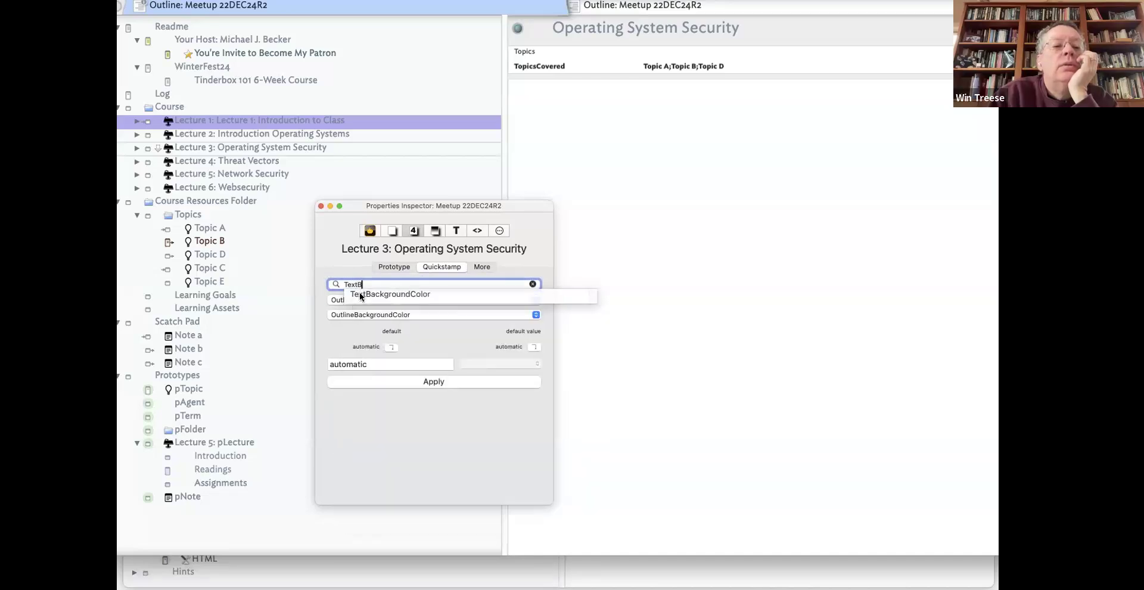
left_click(360, 295)
key("Return")
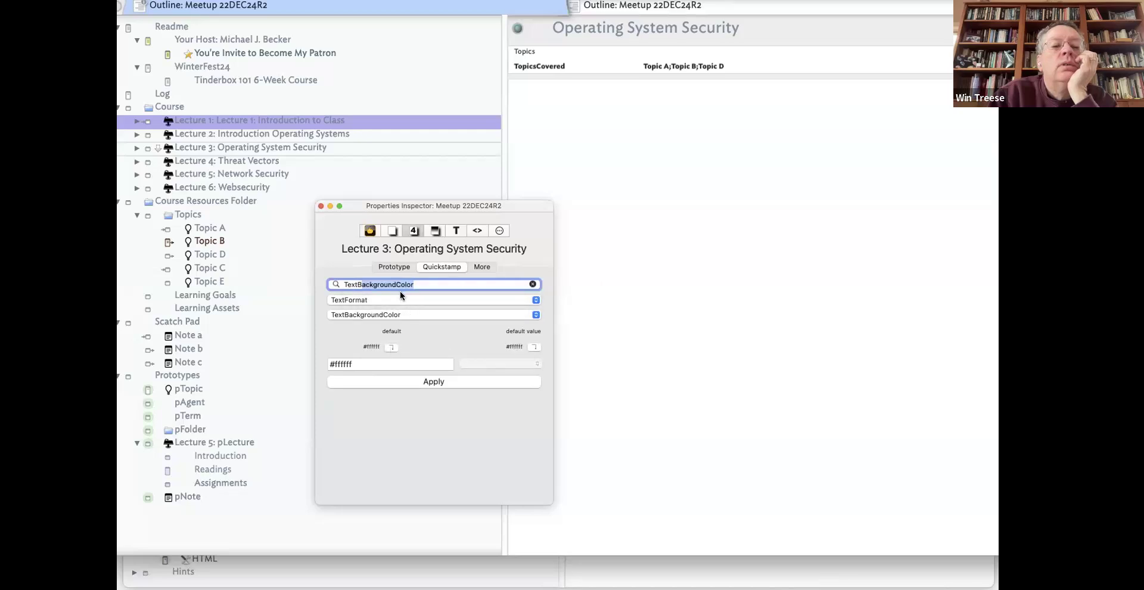
left_click_drag(357, 364, 331, 362)
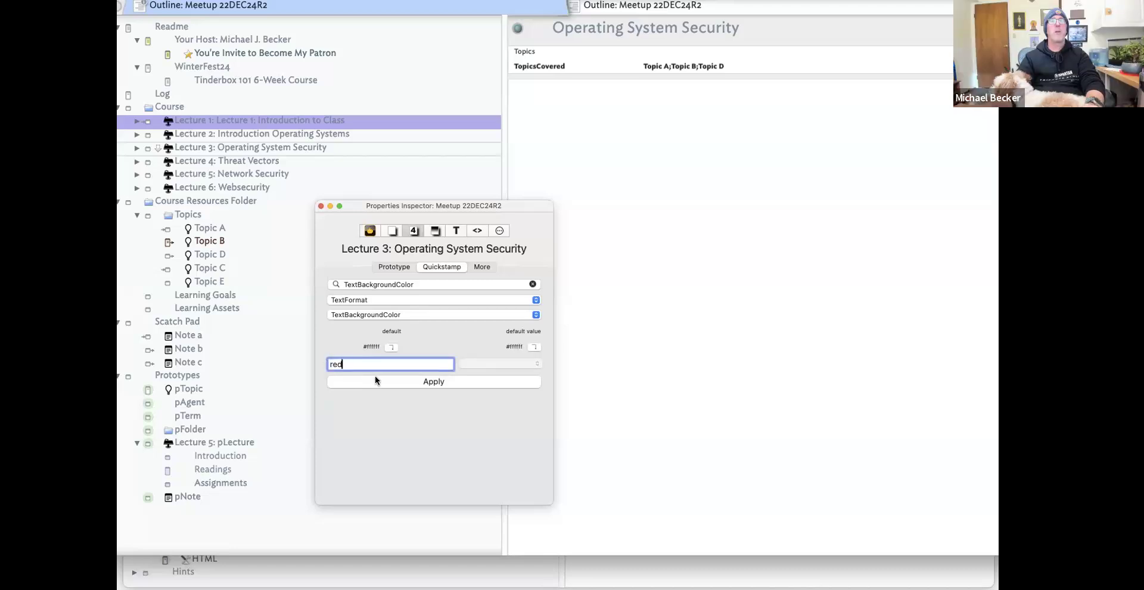
type("red")
left_click(376, 380)
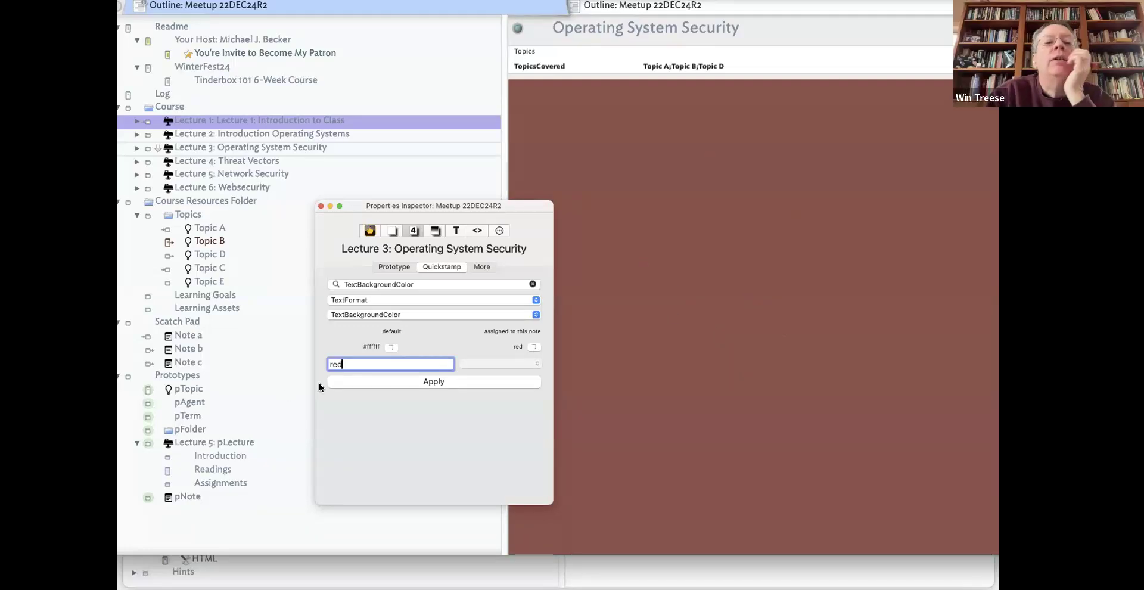
Restore the text background to #ffffff, apply it, and close the properties inspector.
double_click(332, 365)
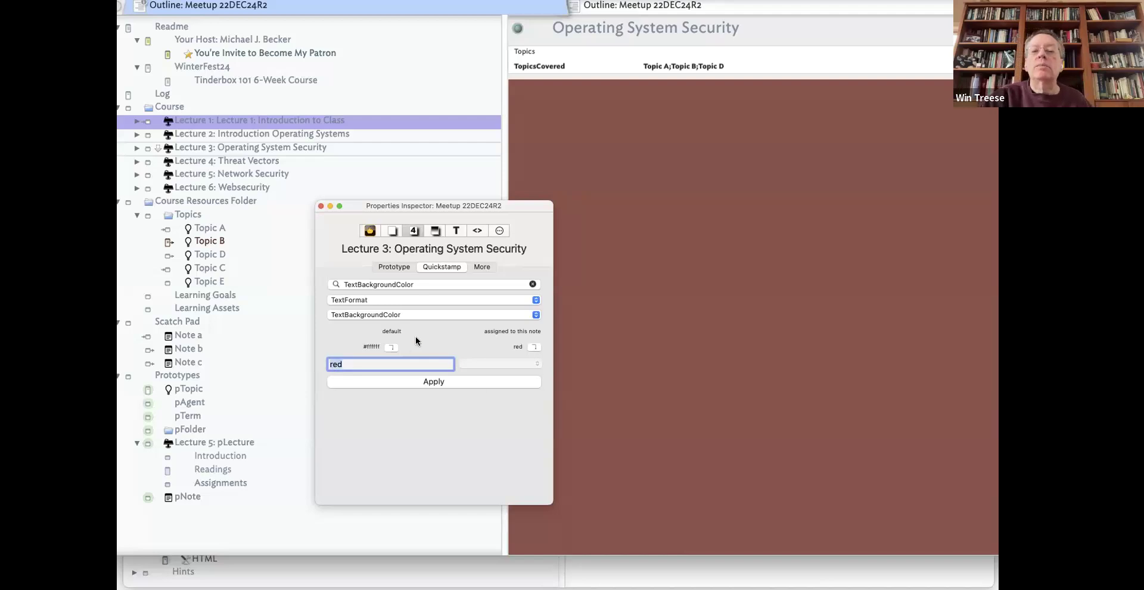
left_click(388, 347)
left_click(401, 380)
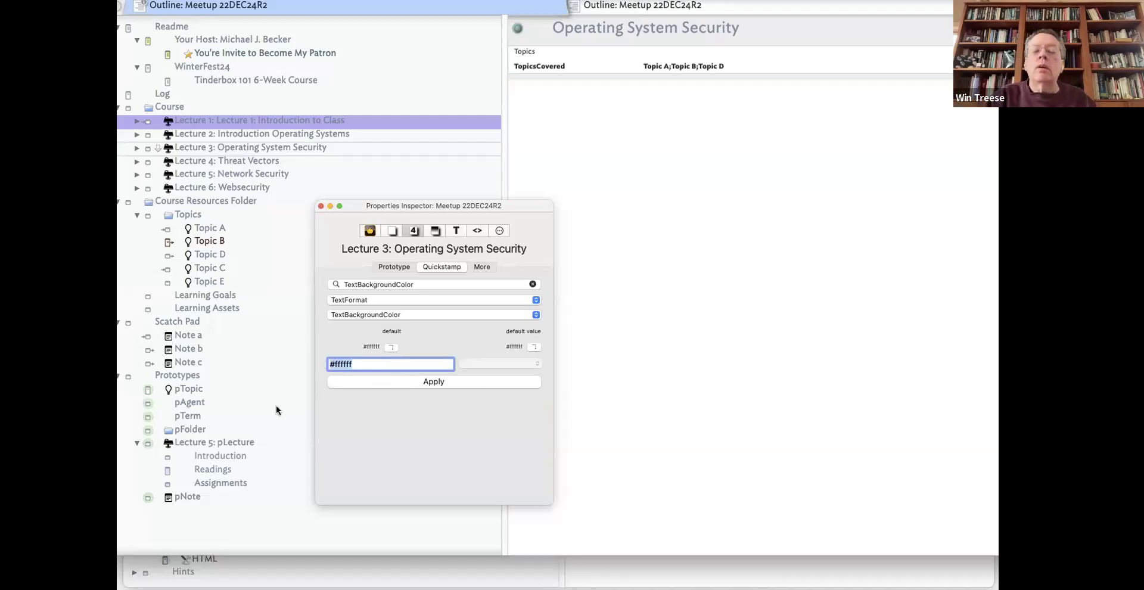
left_click(320, 206)
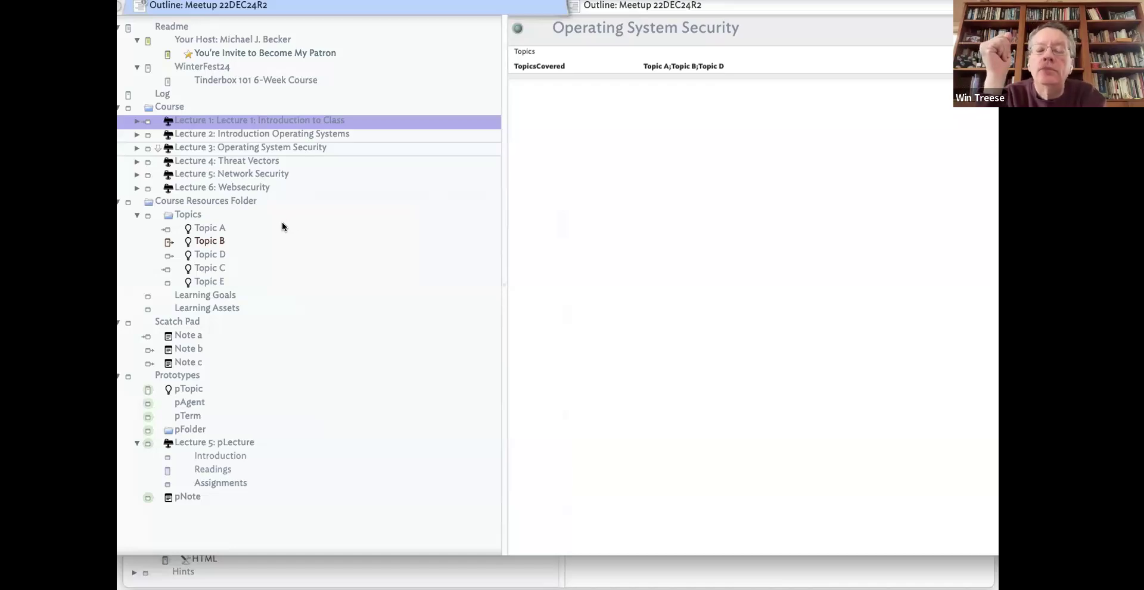
left_click(295, 120)
Reset Lecture 1's OutlineBackgroundColor to automatic to clear the blue highlight.
key("super+1")
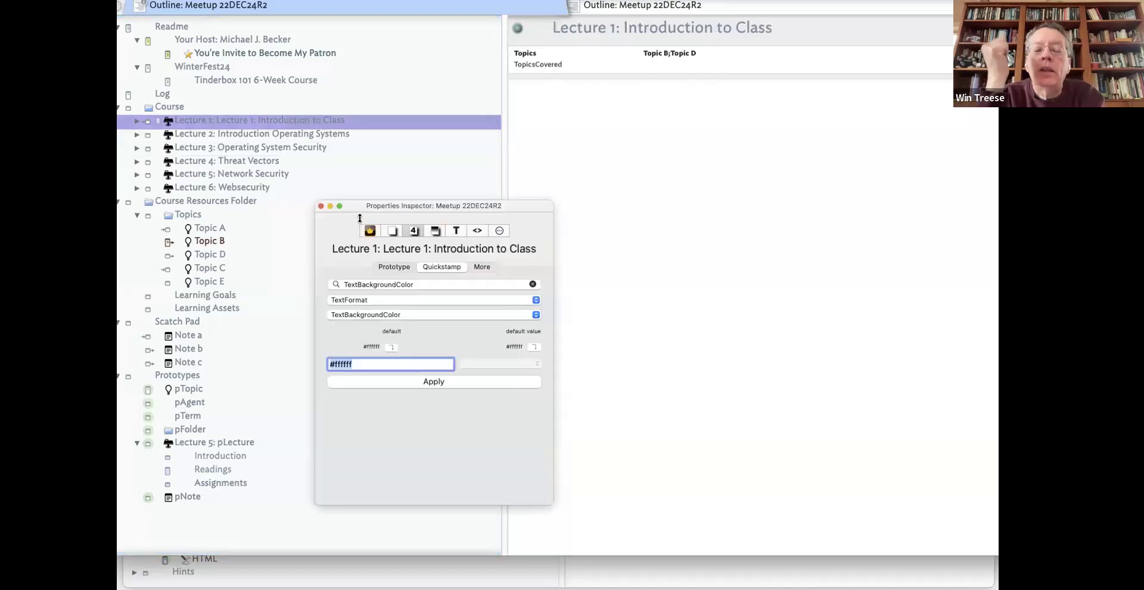
left_click(432, 286)
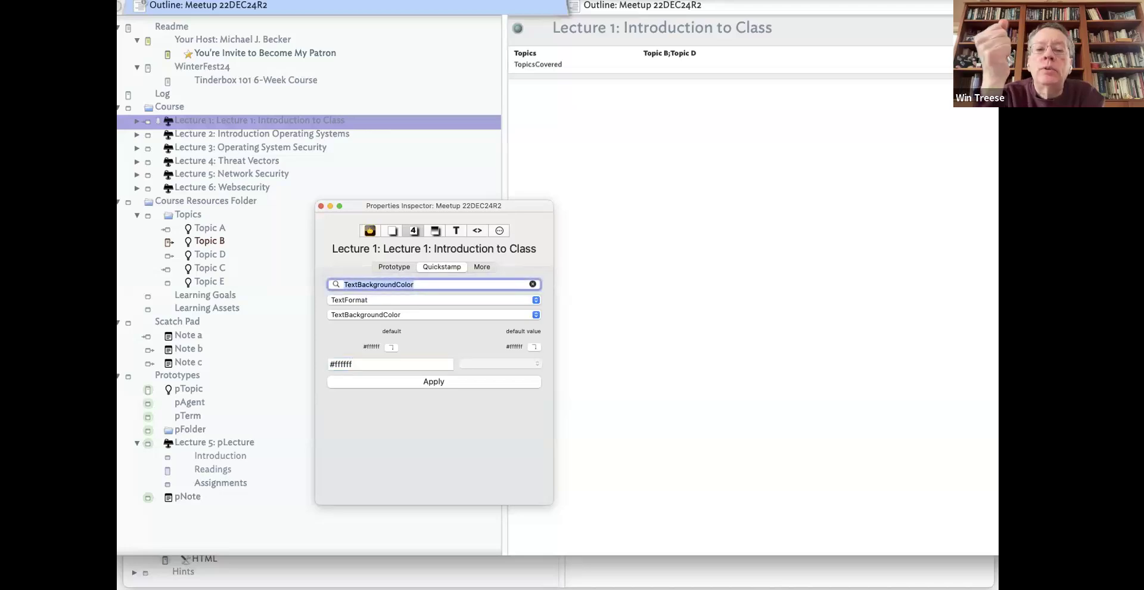
type("Outline")
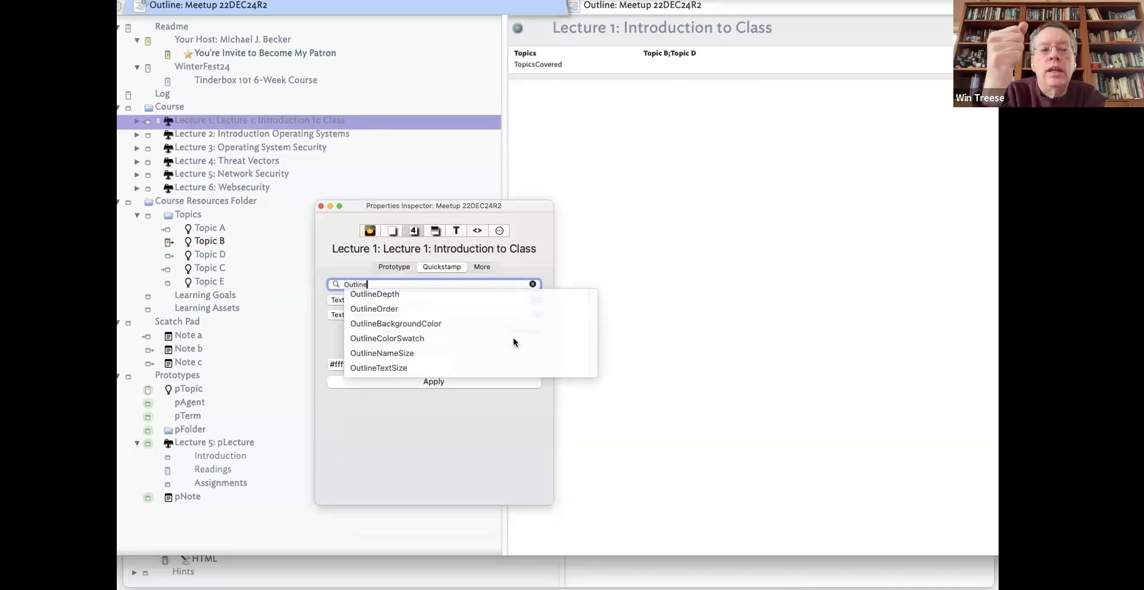
left_click(439, 323)
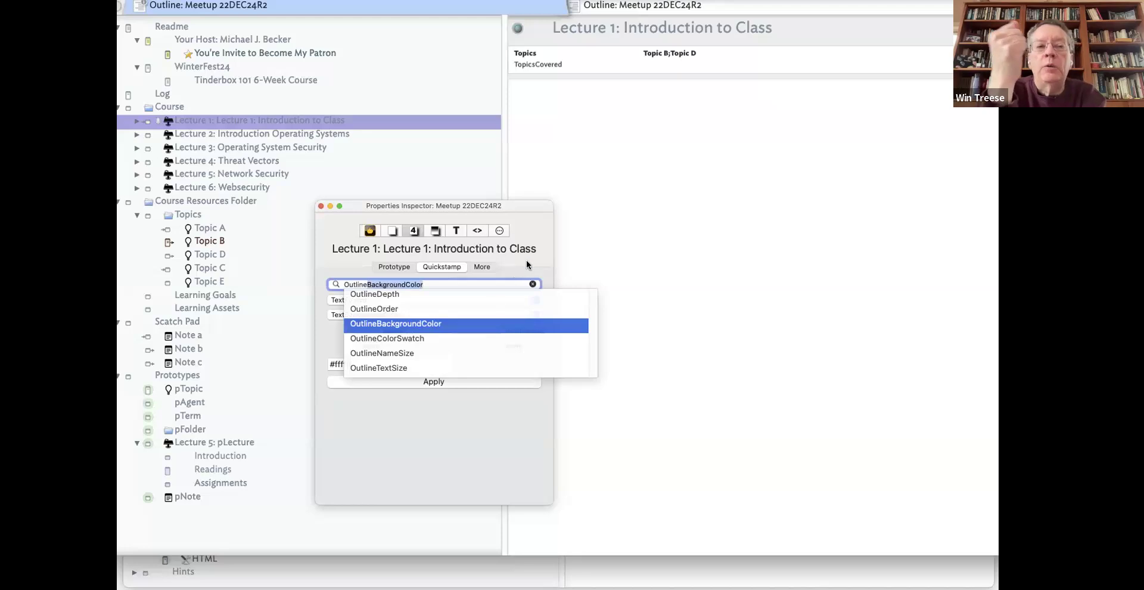
left_click(527, 261)
left_click(392, 348)
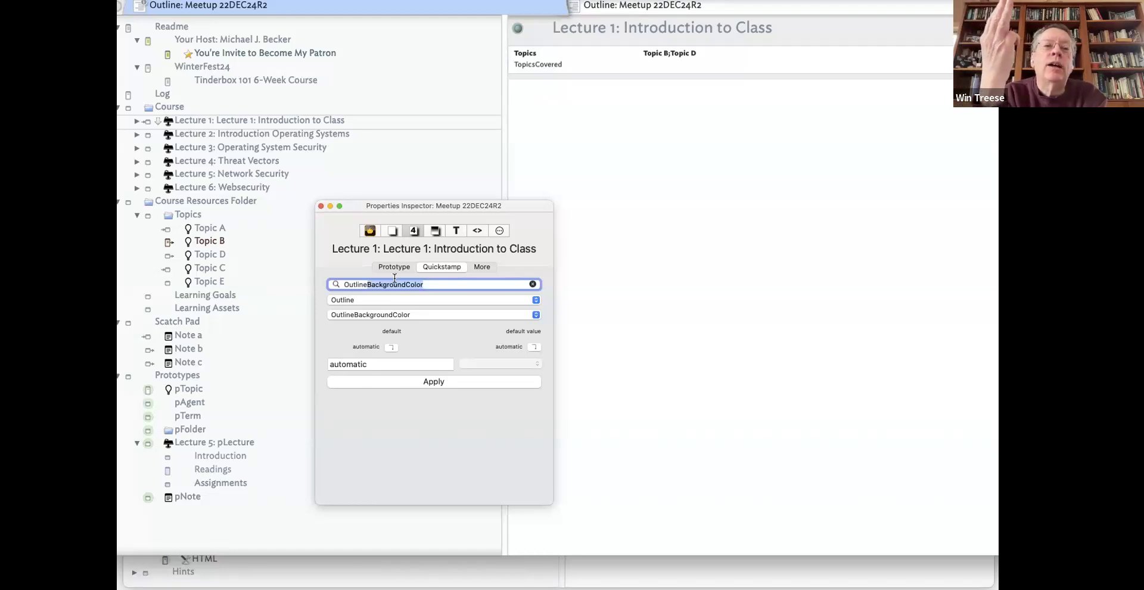
Set Lecture 1's Flags attribute to 59.red.
left_click(429, 298)
left_click(548, 262)
left_click_drag(442, 279, 321, 275)
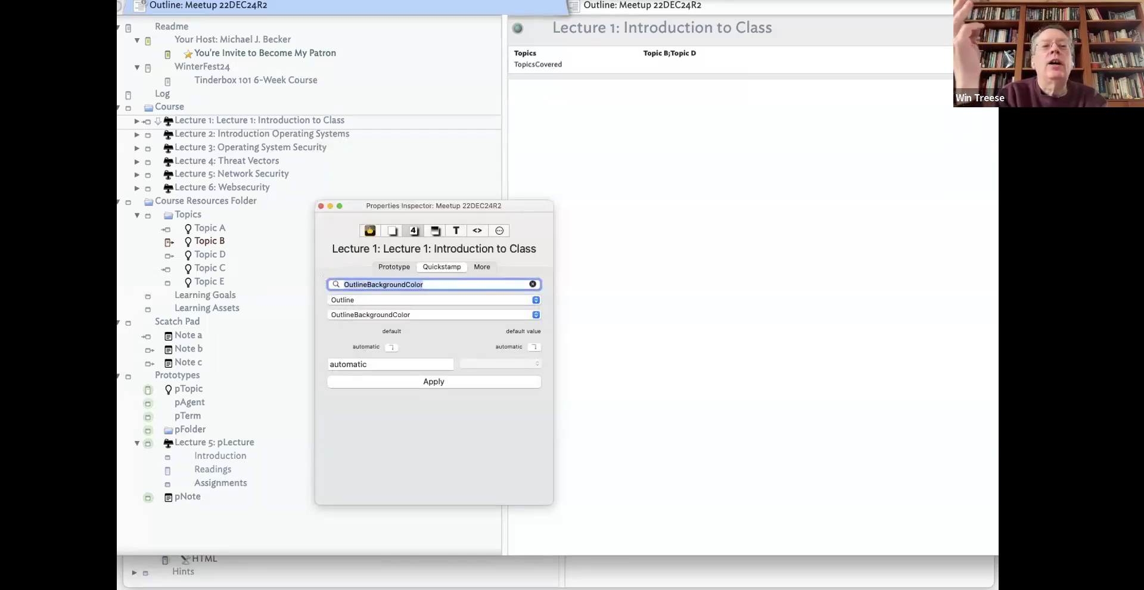
type("Fla")
left_click(365, 296)
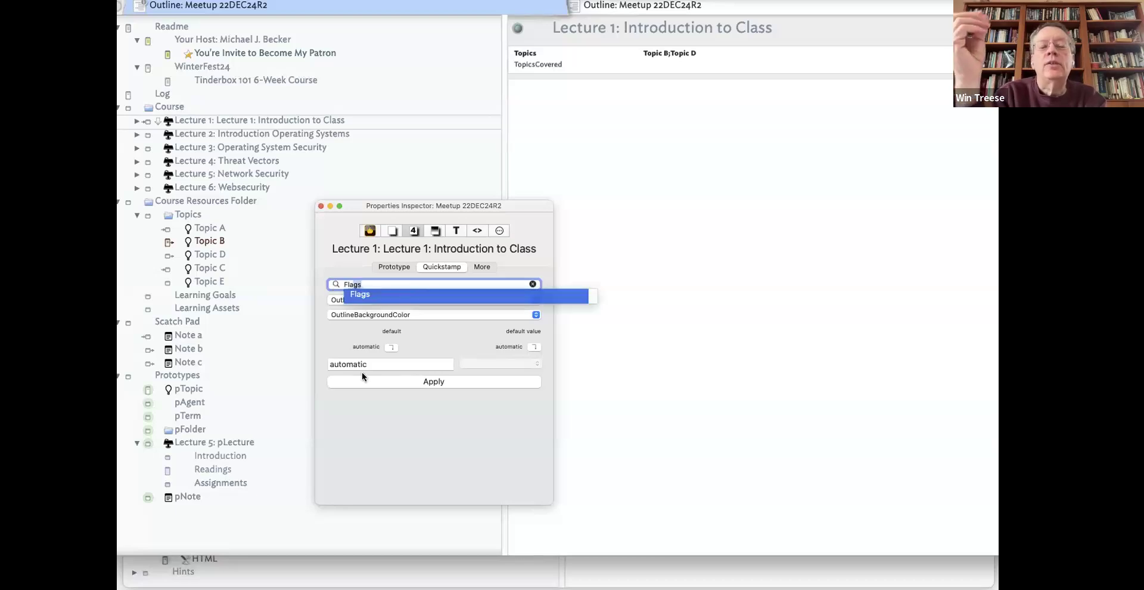
left_click(367, 362)
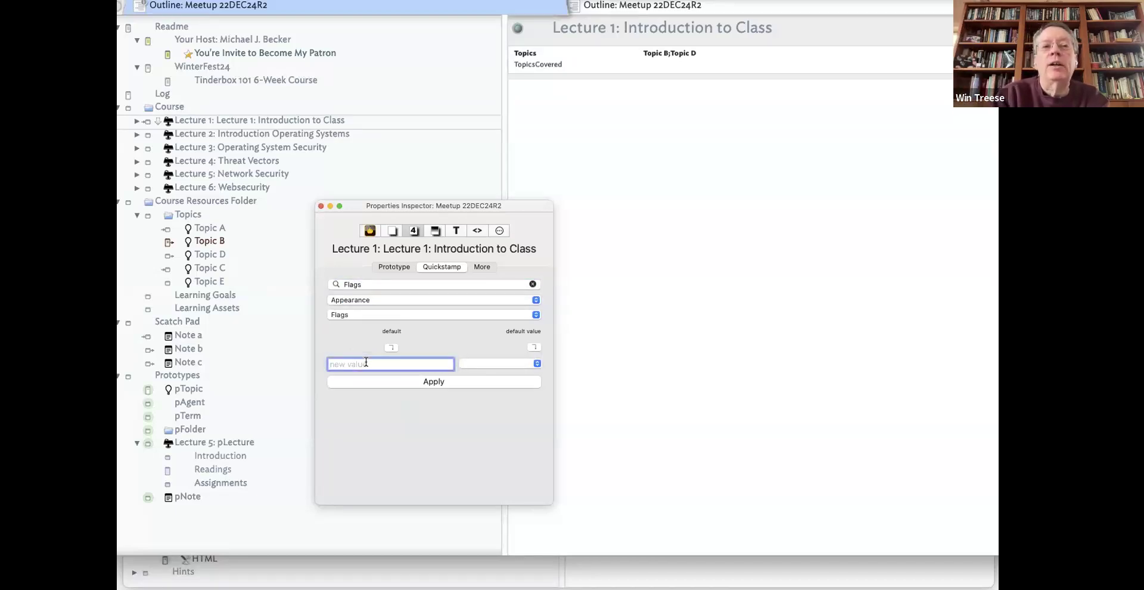
type("59.red")
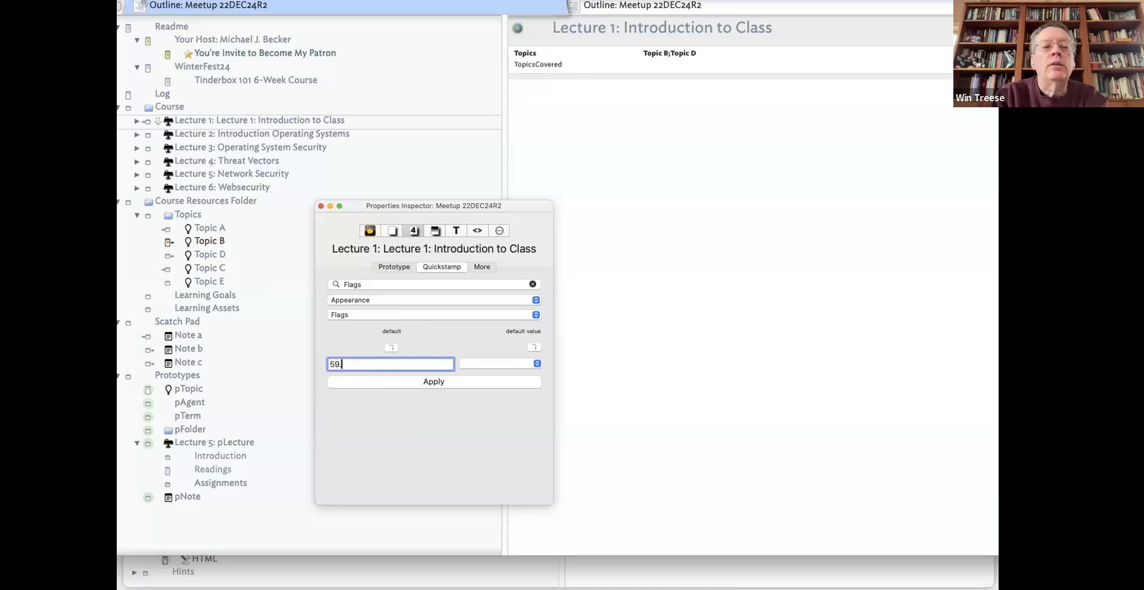
left_click(383, 381)
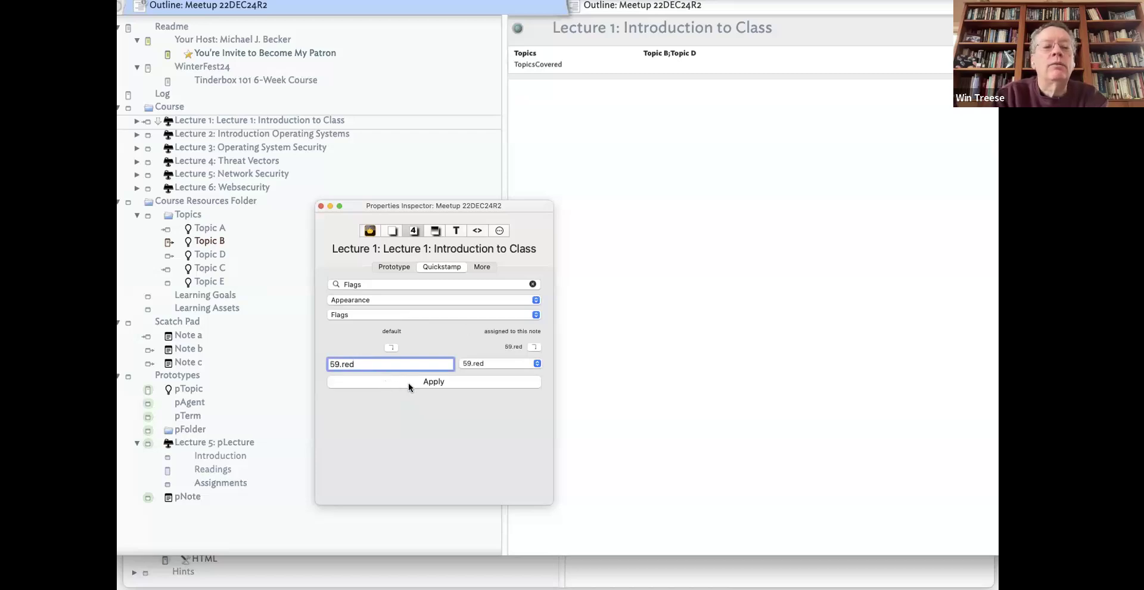
Compare Lecture 2's flags, return to Lecture 1, then select Lecture 3.
left_click(253, 132)
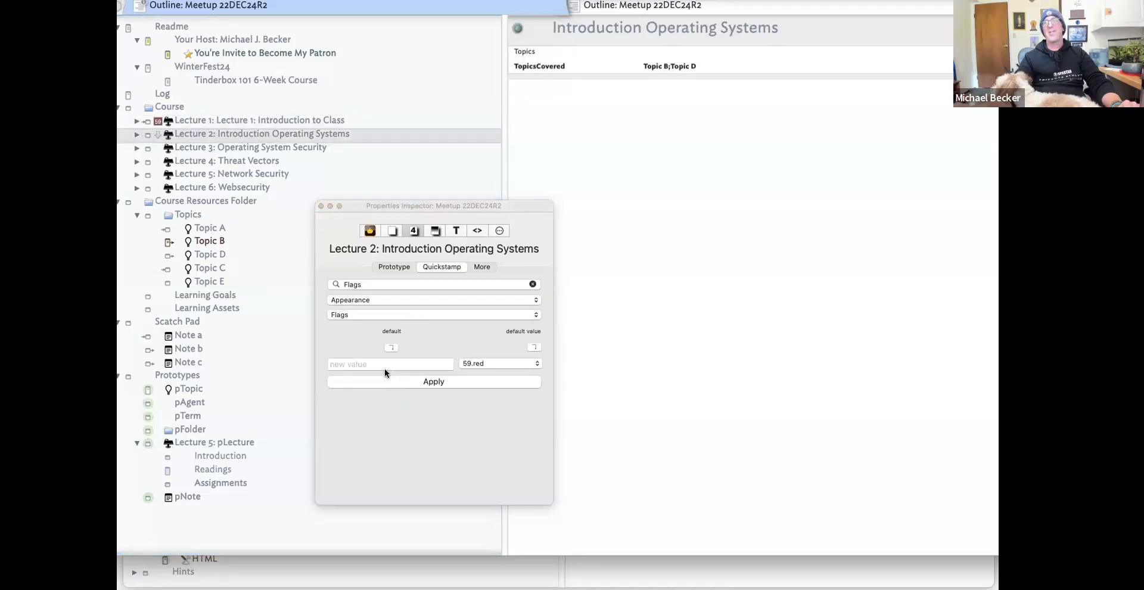
left_click(387, 278)
left_click(216, 123)
left_click(342, 364)
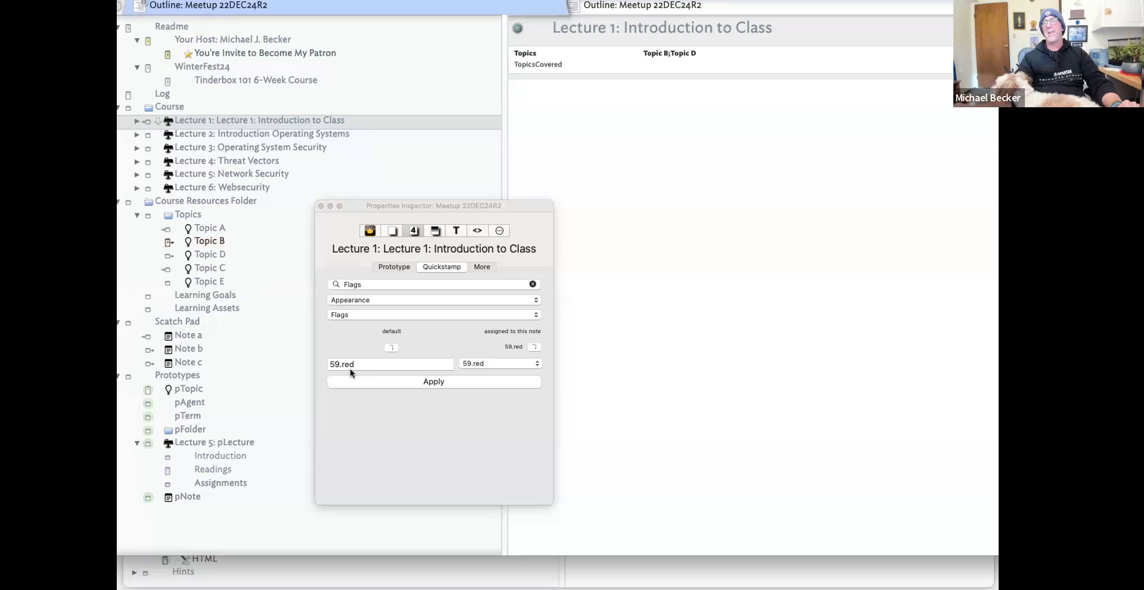
left_click(182, 146)
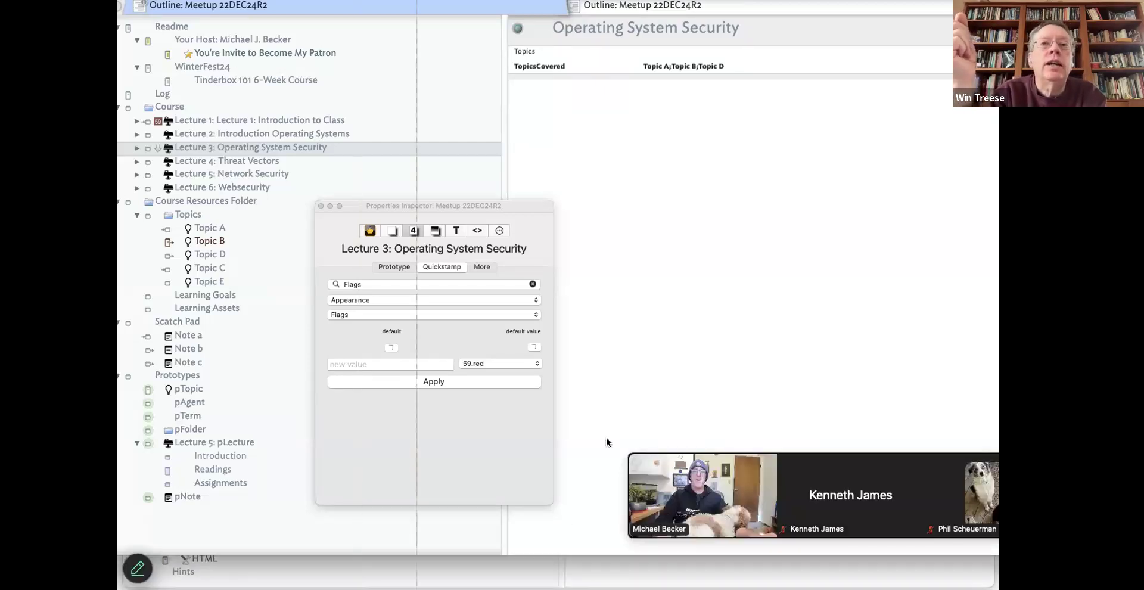
Cancel the screenshot capture and close the Quickstamp properties inspector.
key("ctrl+shift+c")
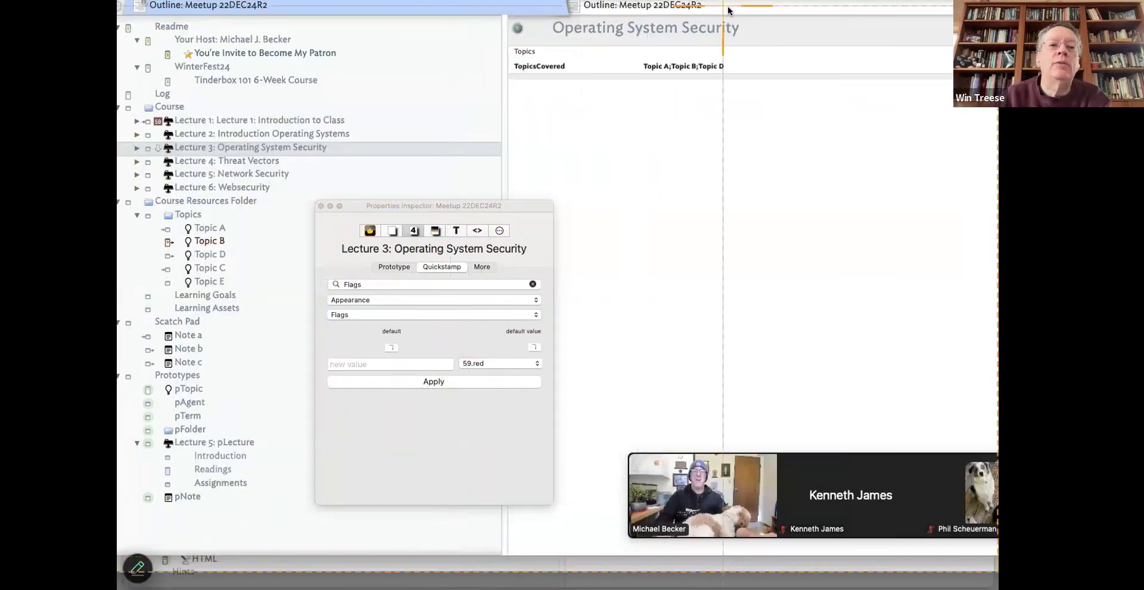
key("Escape")
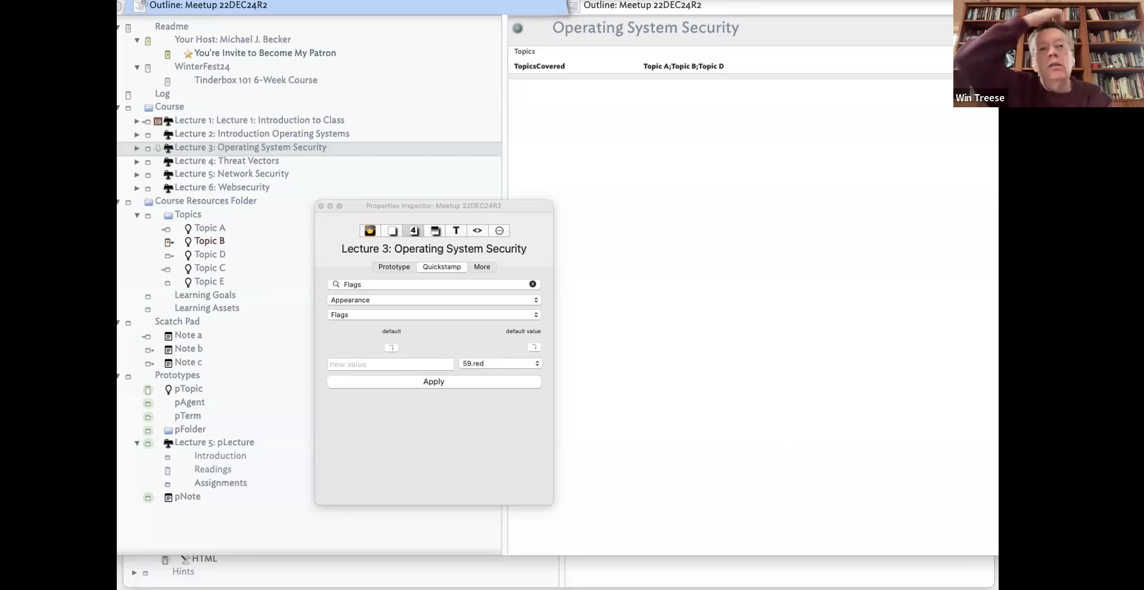
left_click(698, 188)
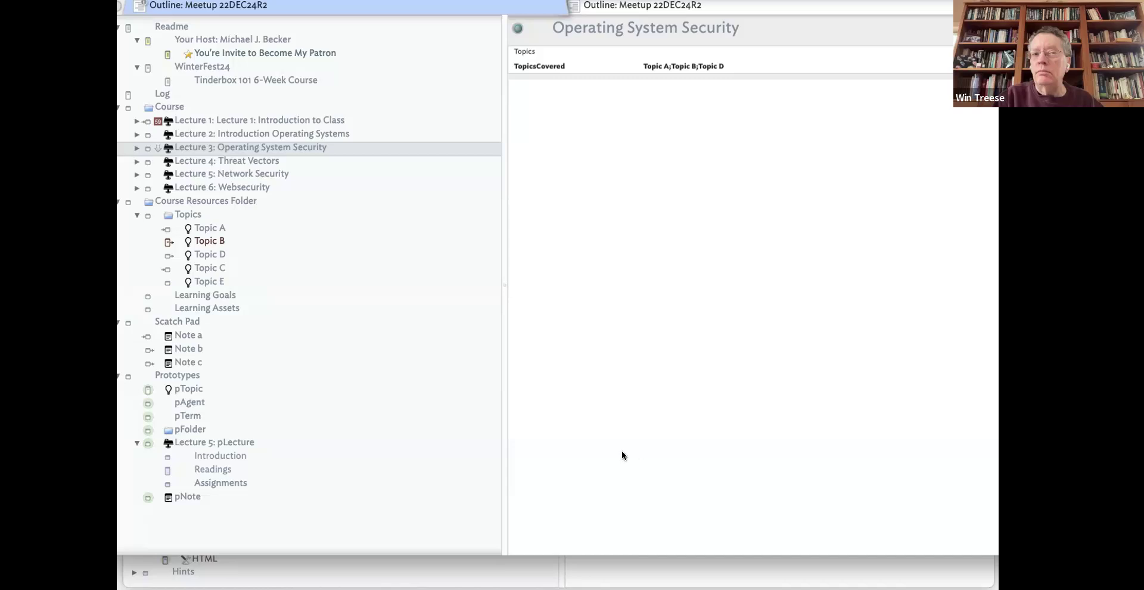
Expand Lecture 1 and show it in the text pane.
left_click(138, 121)
left_click(219, 129)
left_click(249, 125)
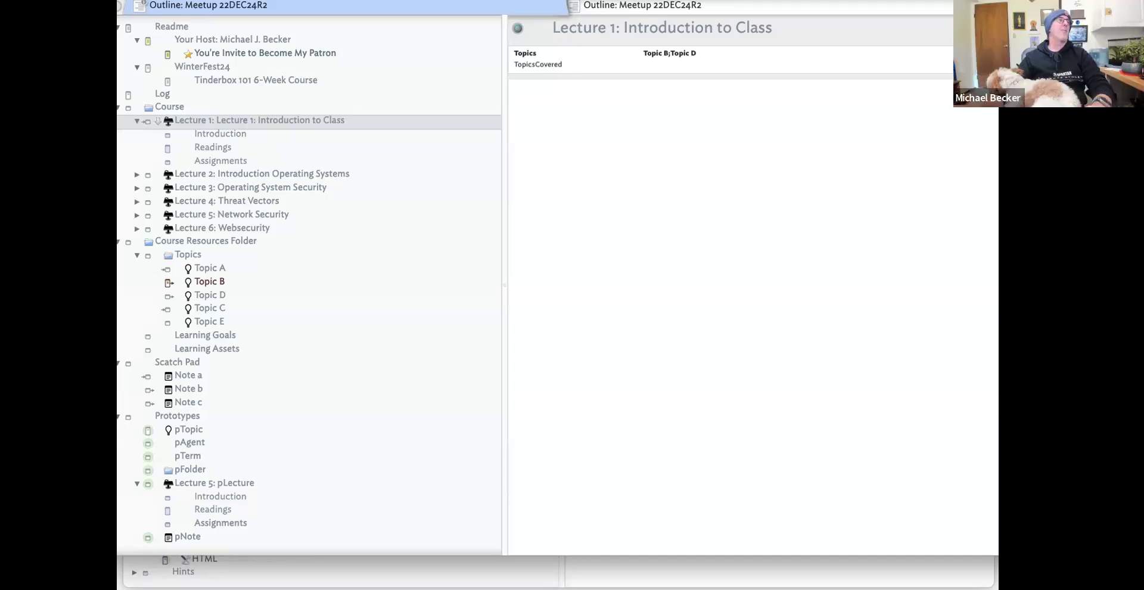
Create a new agent named 'agent' below Lecture 1 and open its query field.
key("alt+super+a")
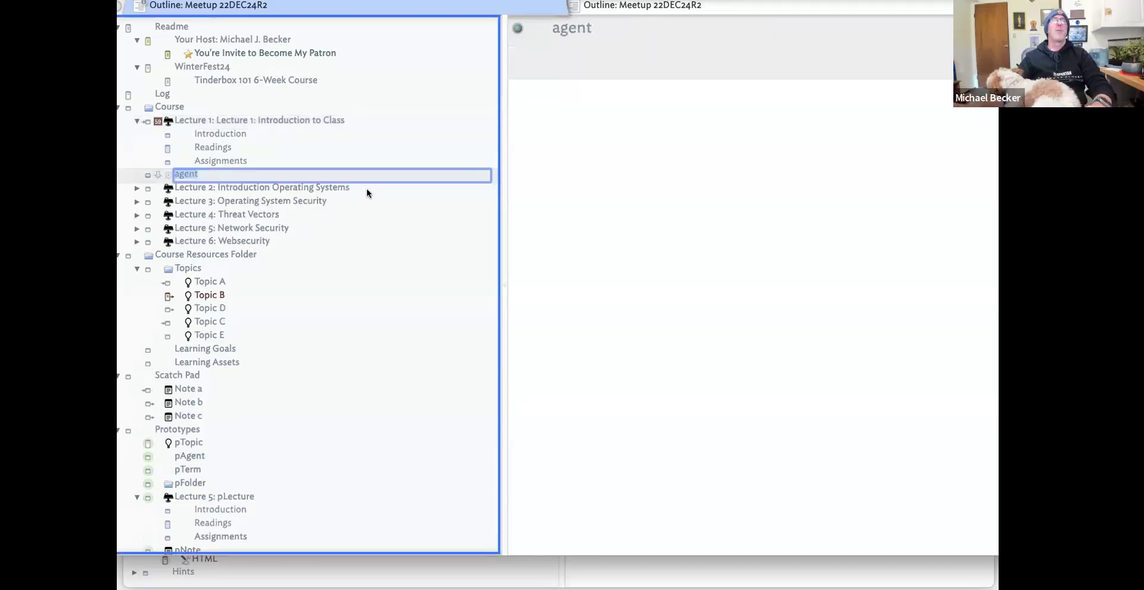
key("Return")
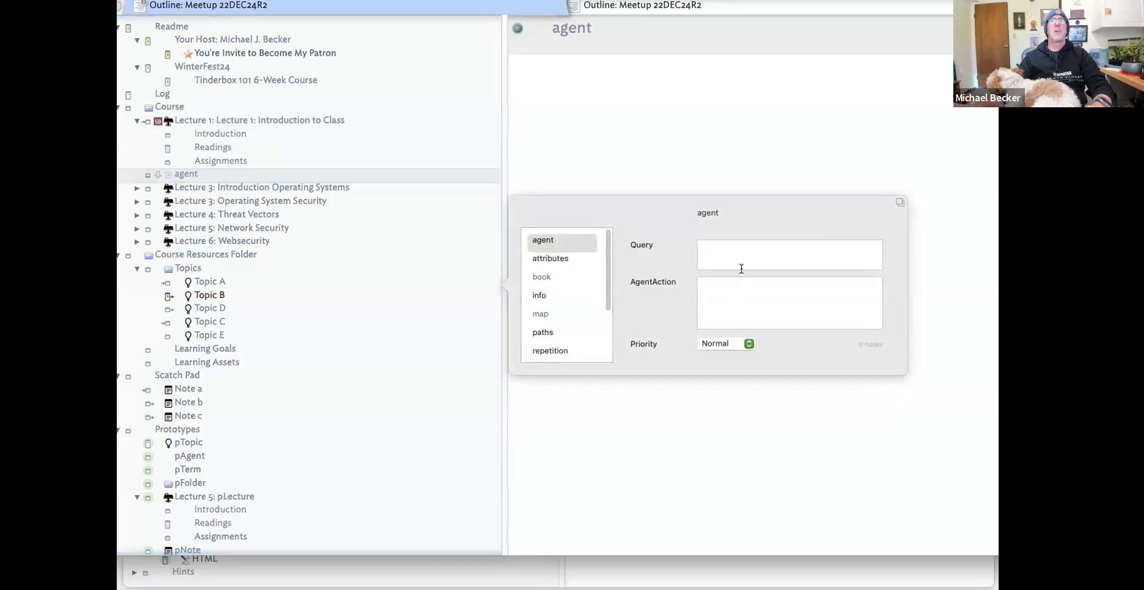
left_click(733, 259)
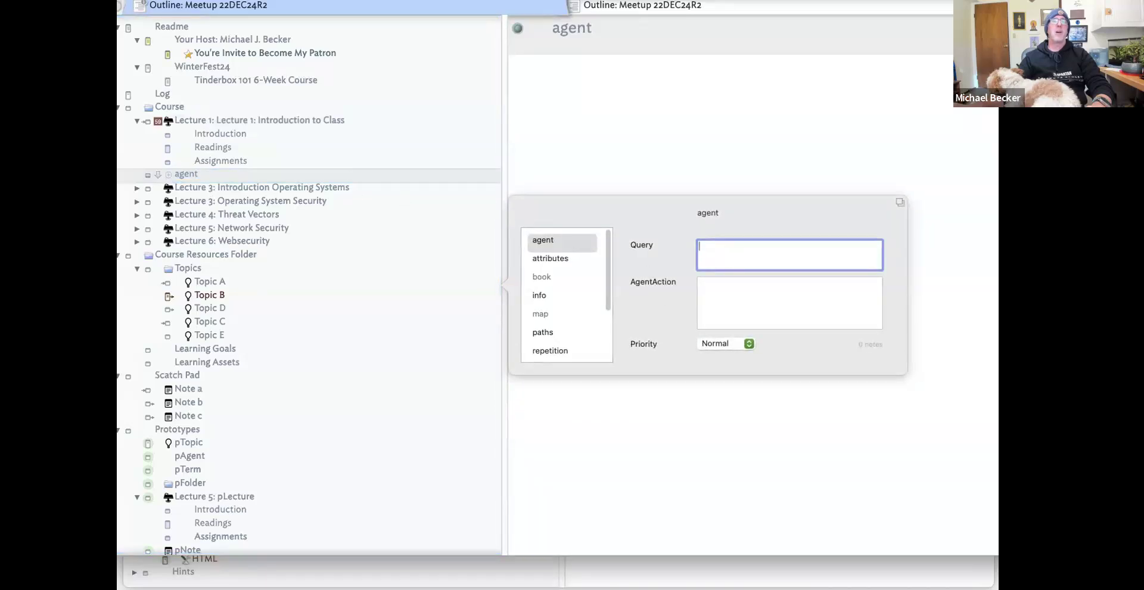
left_click(562, 437)
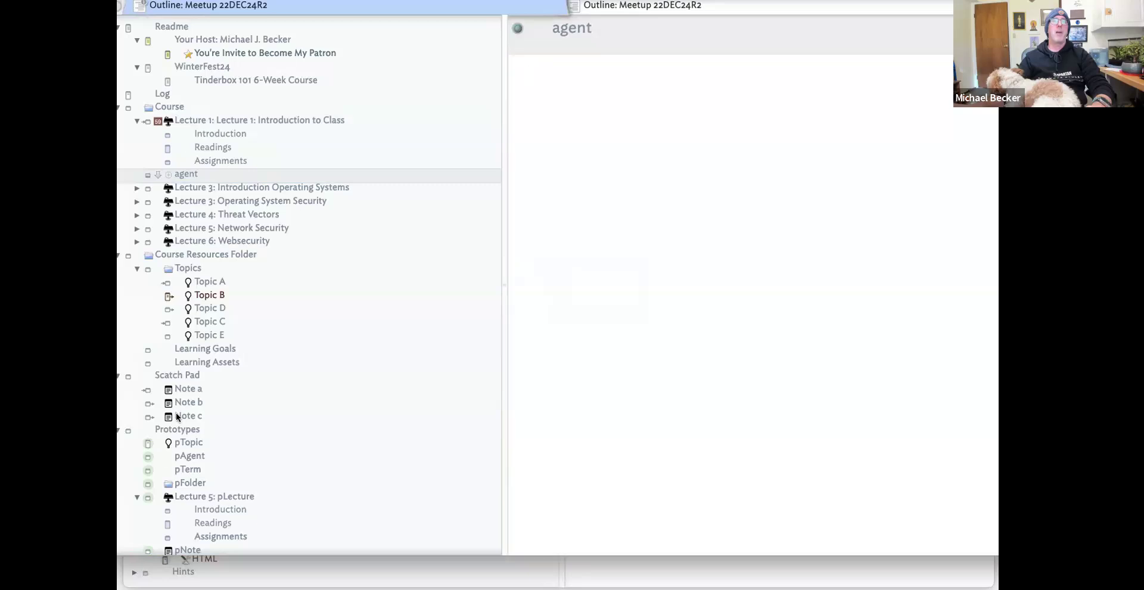
Select the Operating System Security lecture, then open the Introduction note under pLecture.
left_click(357, 205)
left_click_drag(262, 327, 202, 328)
left_click(254, 515)
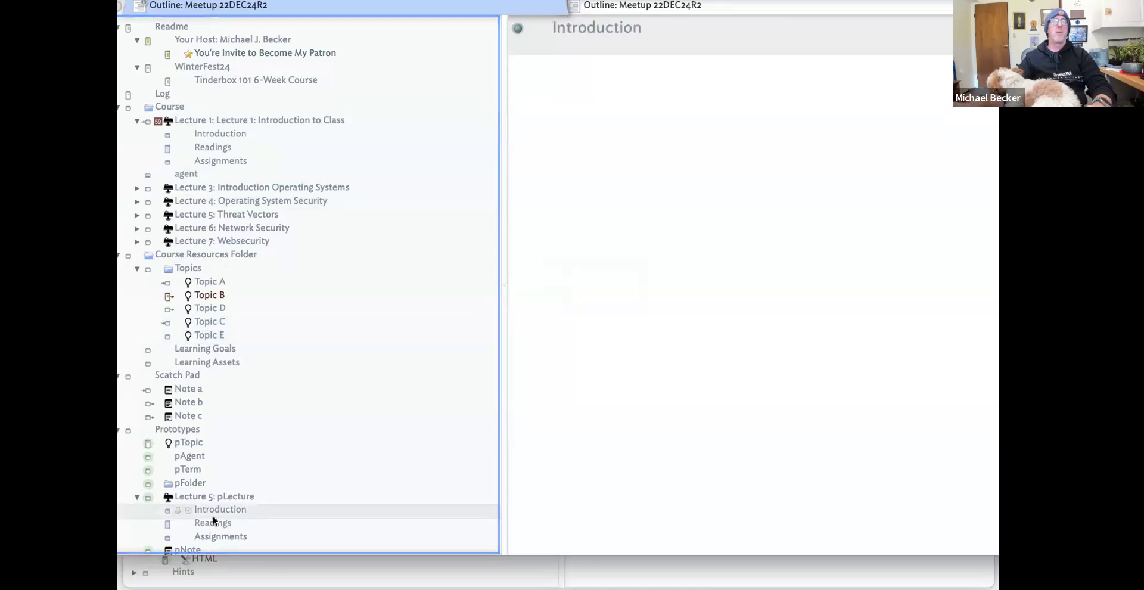
Move the Tinderbox window slightly right and resize it.
left_click(661, 237)
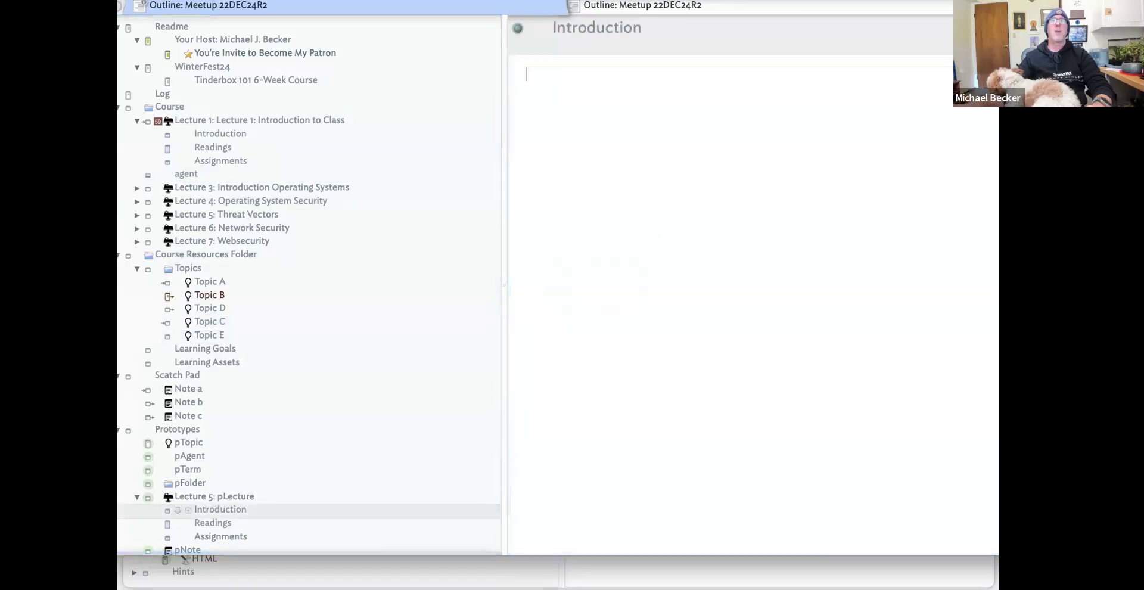
left_click_drag(535, 13, 535, 15)
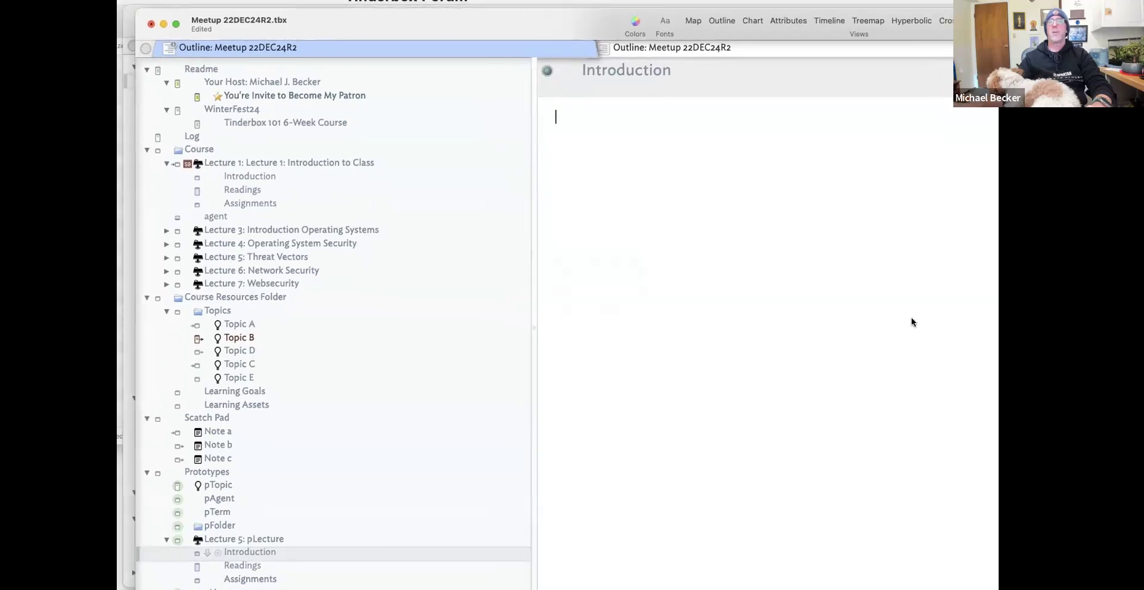
left_click_drag(894, 562, 947, 578)
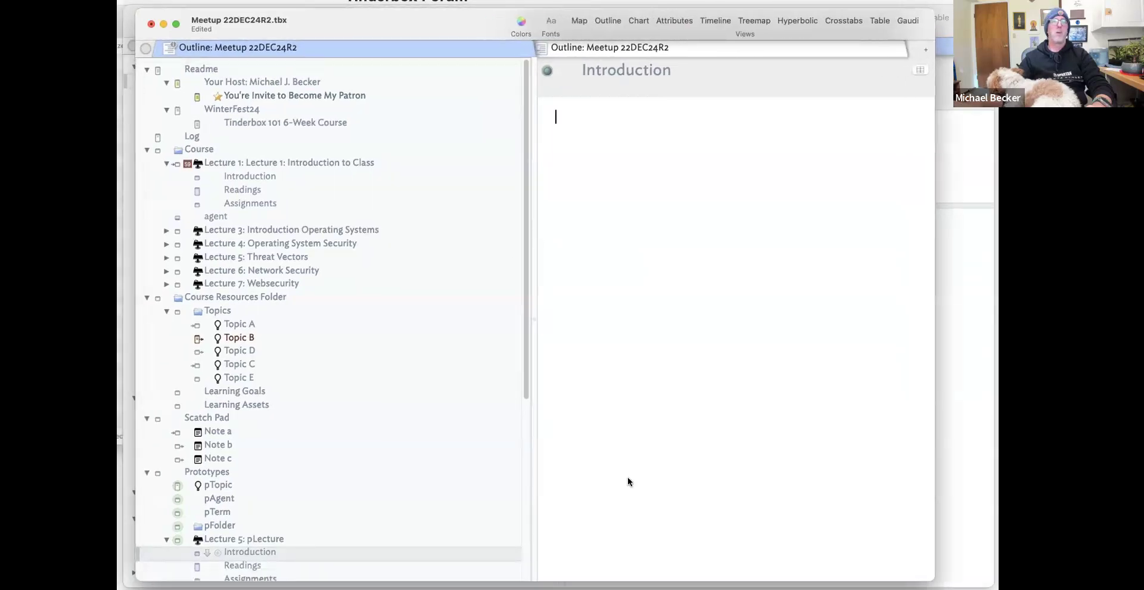
Add a new note named 'pAgnet' below the pTerm prototype.
left_click(247, 510)
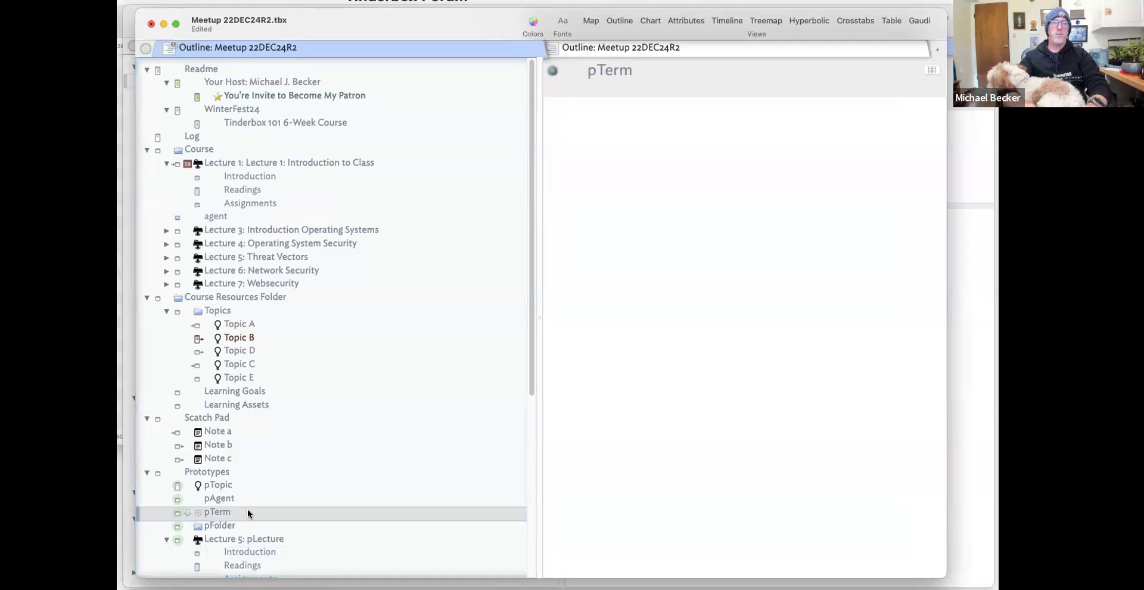
key("Return")
type("p")
key("BackSpace")
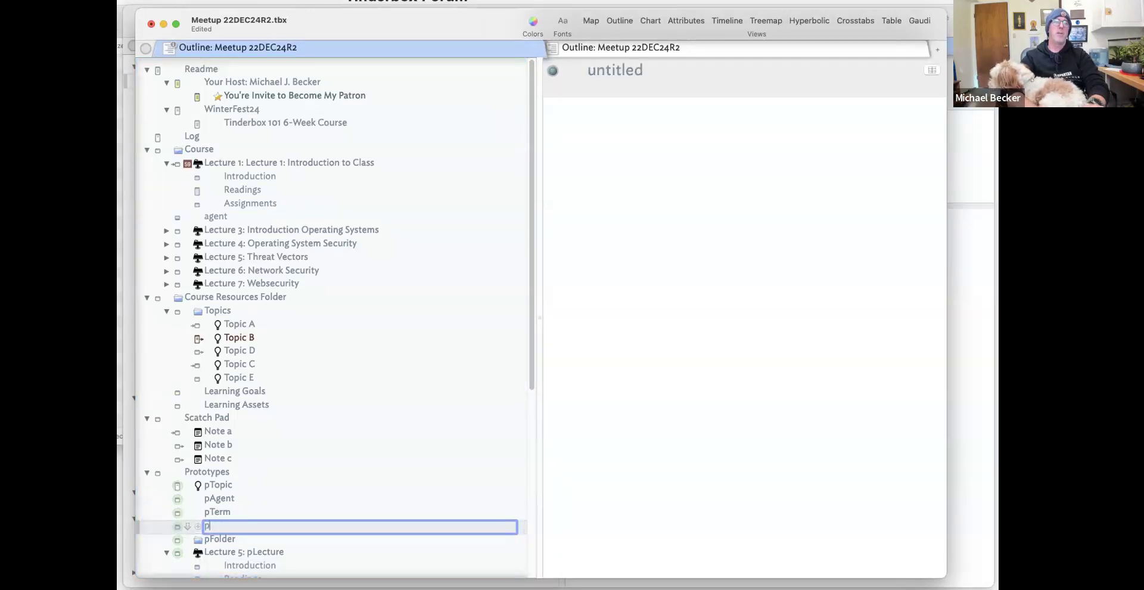
type("pAgnet")
key("Return")
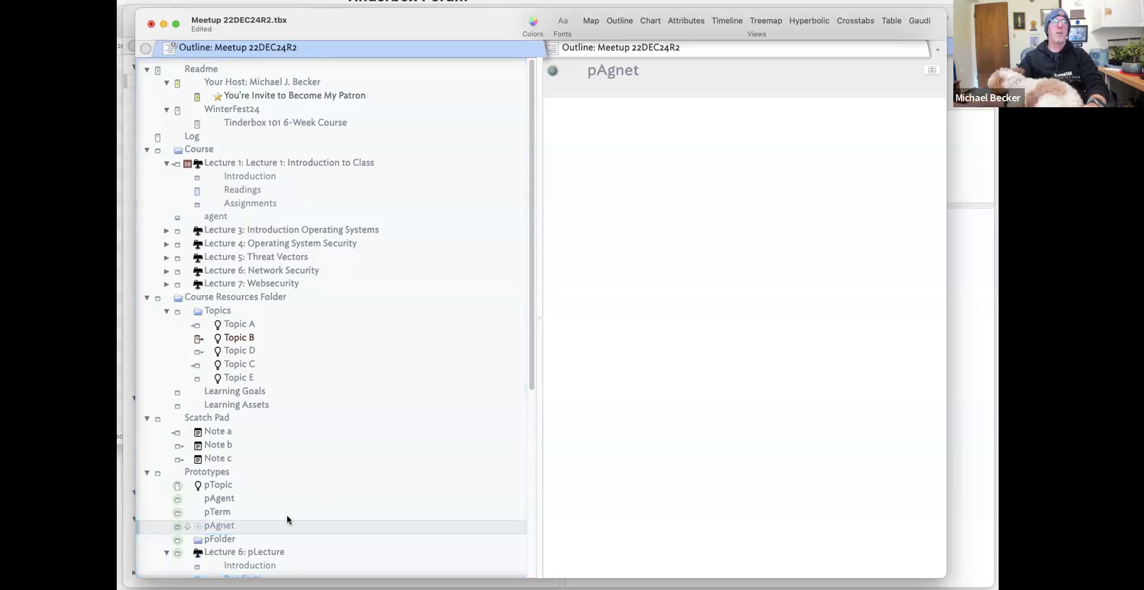
Rename the misspelled prototype from pAgnet to pAgent.
left_click(235, 523)
type("pAgent")
key("Return")
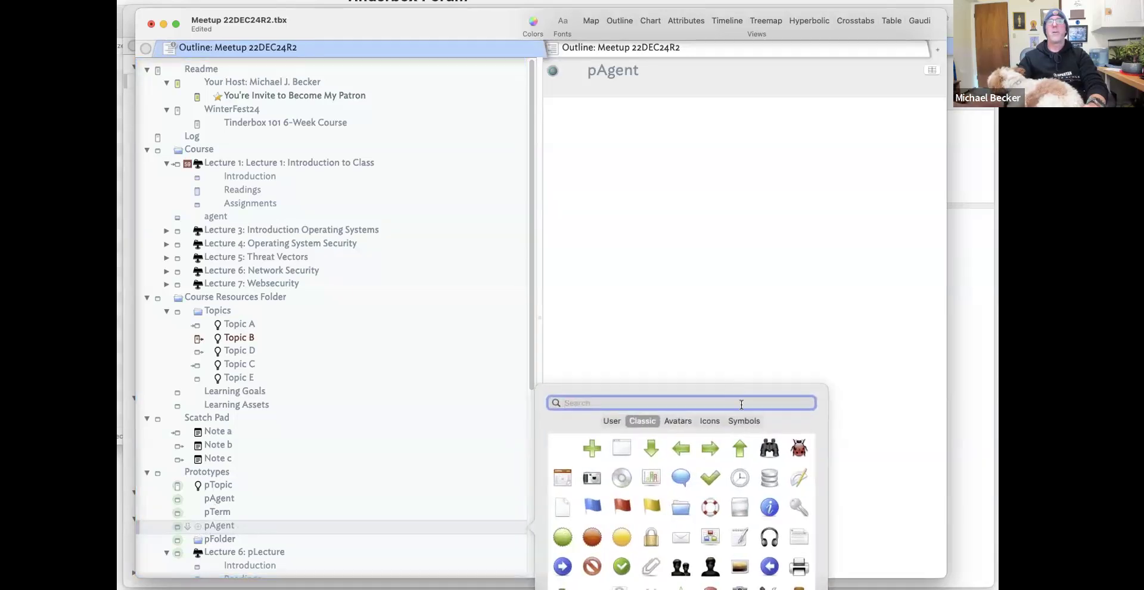
Give pAgent the waveform badge from the Symbols set.
scroll(700, 440, "down", 1)
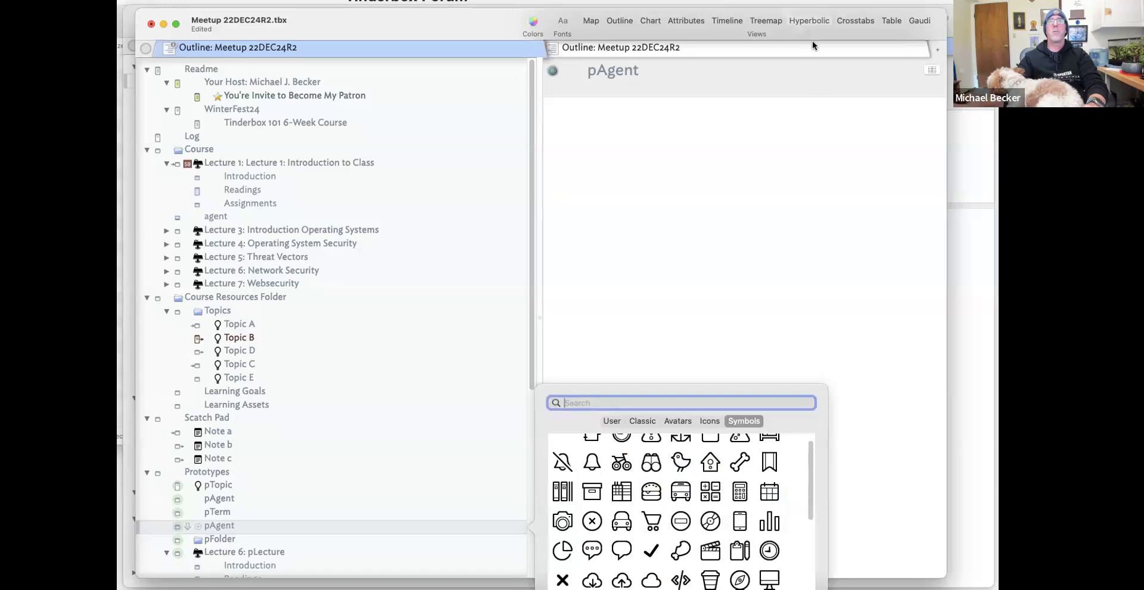
scroll(710, 481, "down", 5)
scroll(761, 544, "up", 3)
left_click(590, 477)
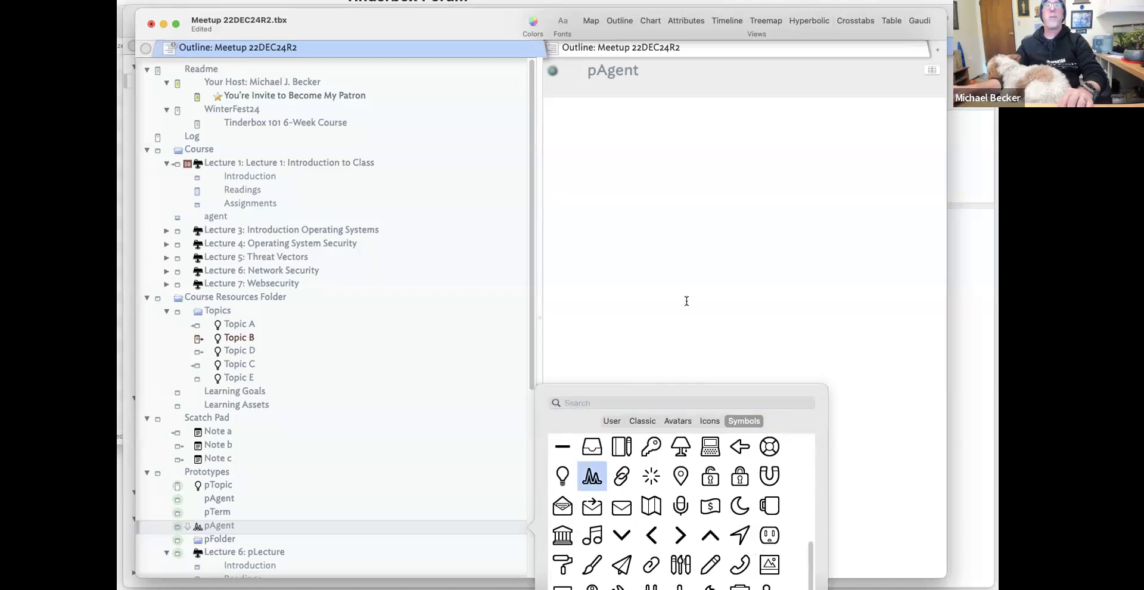
Add AgentQuery, AgentPriority and AgentAction as pAgent's key attributes.
left_click(932, 70)
type("AgeQ")
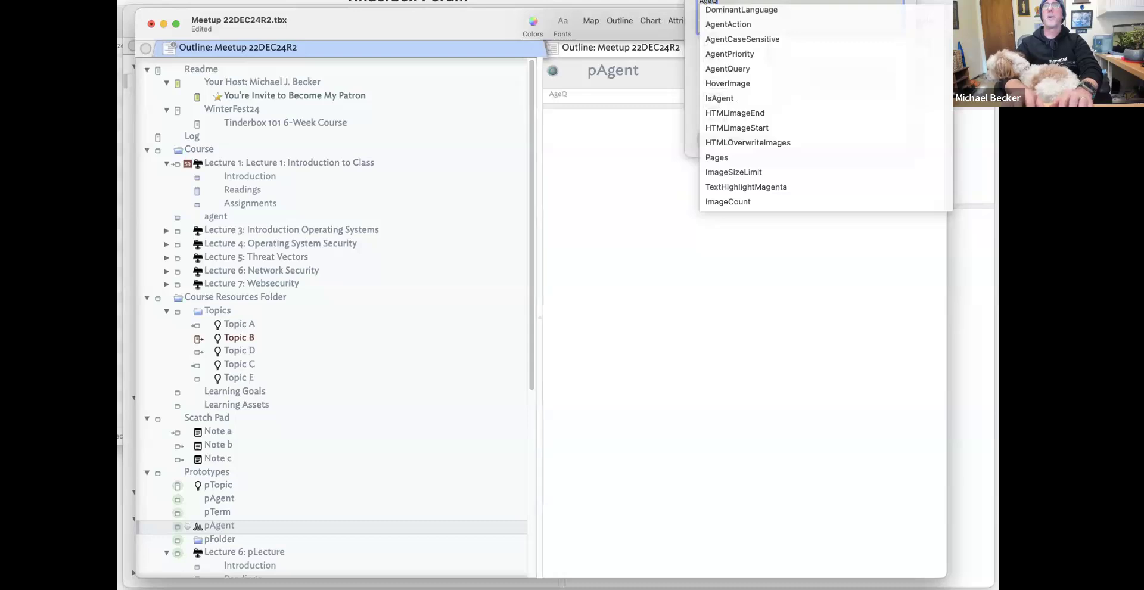
key("BackSpace")
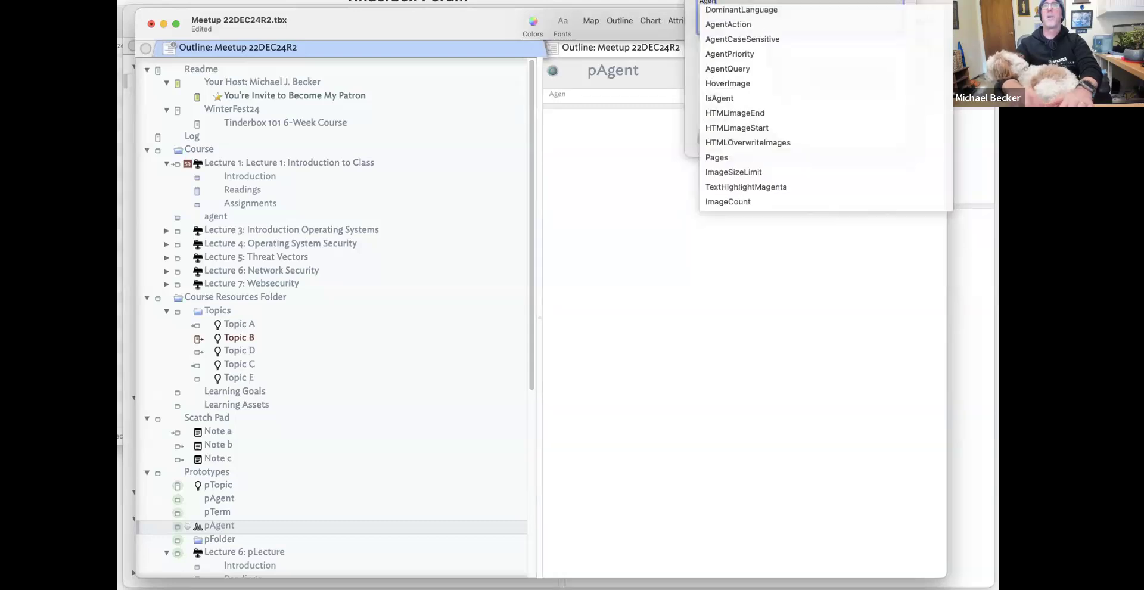
type("ent")
key("Return")
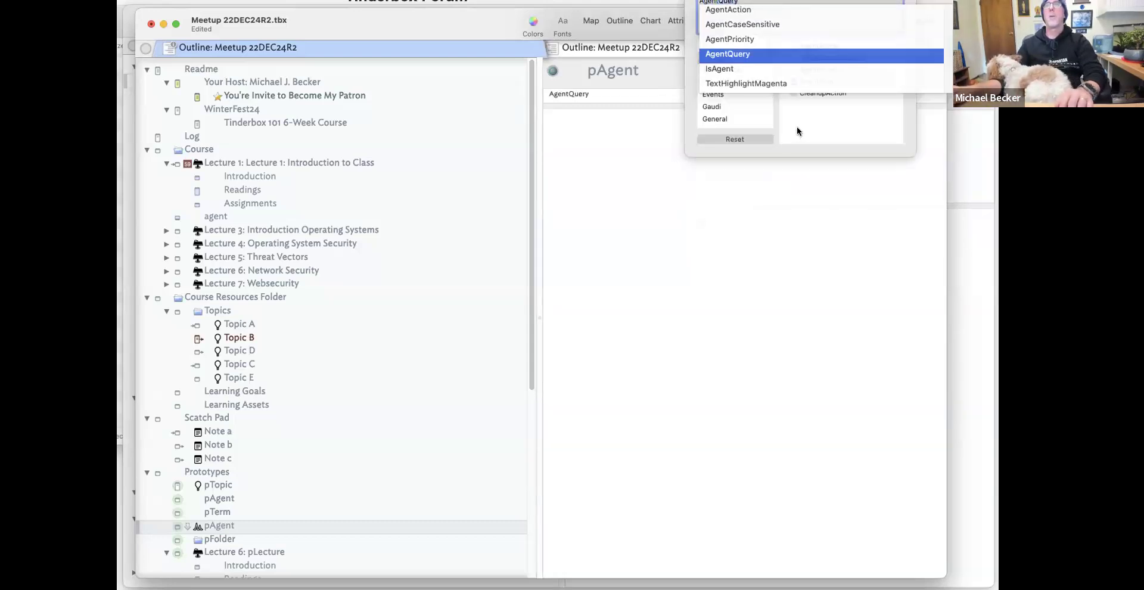
left_click(793, 70)
left_click(793, 45)
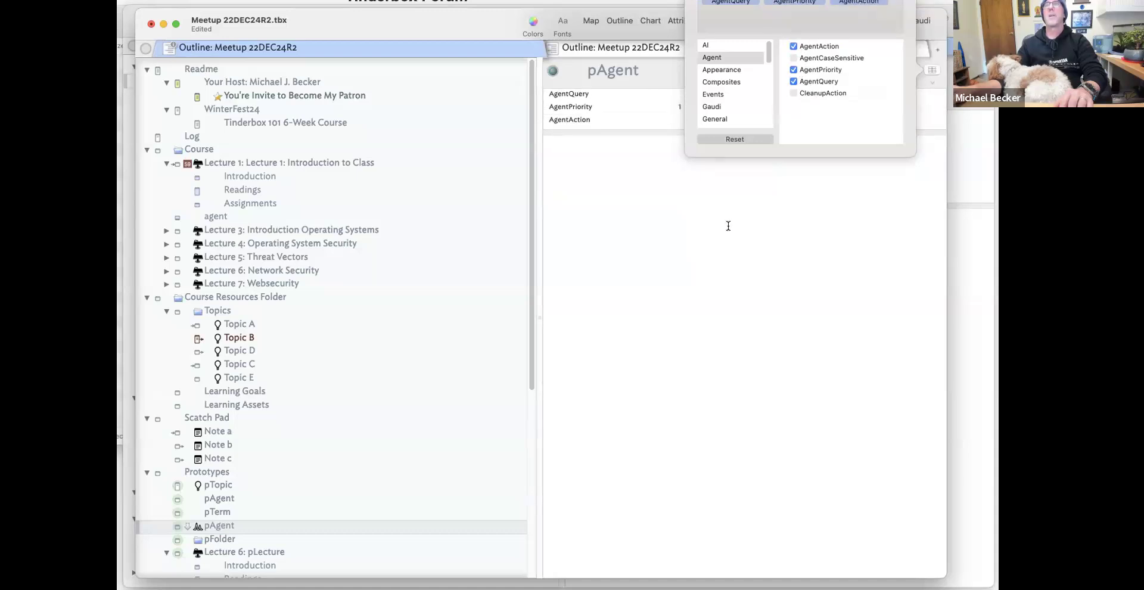
left_click(675, 213)
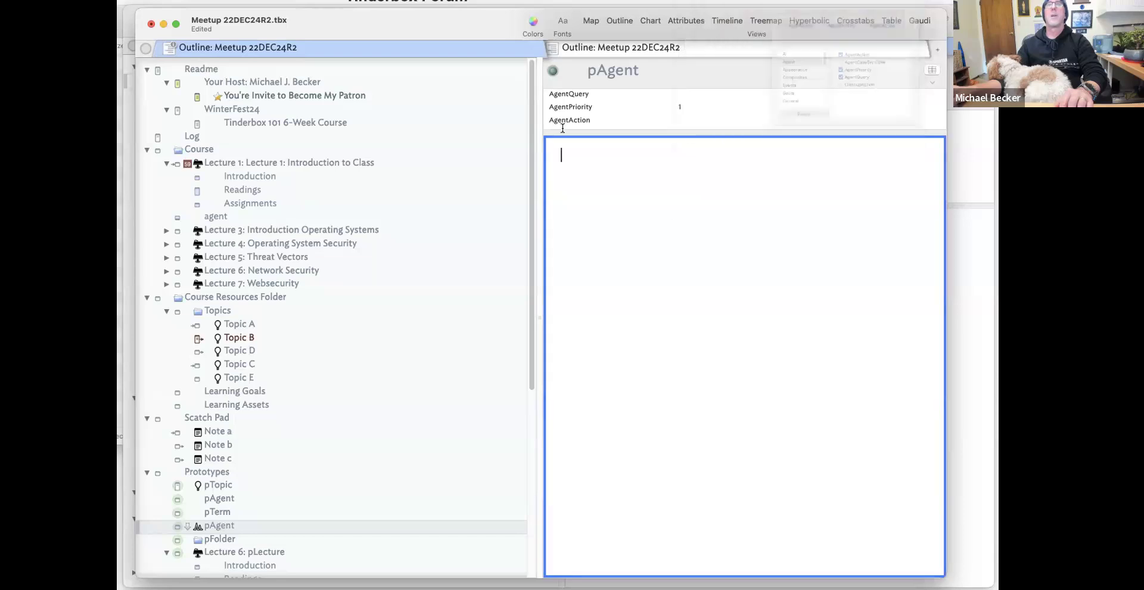
left_click(616, 121)
left_click(603, 97)
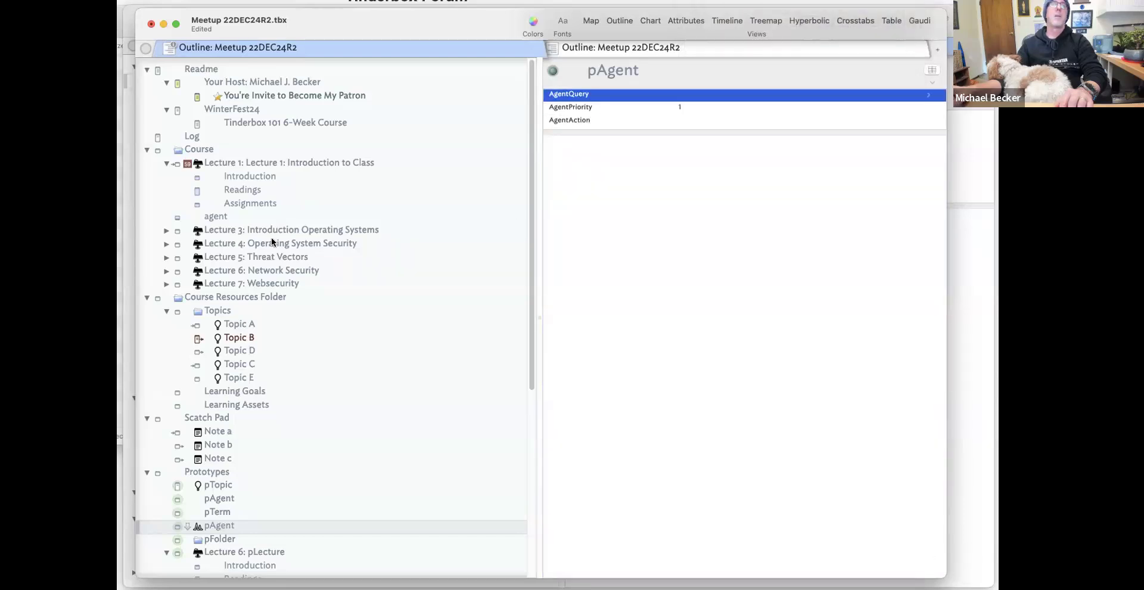
Choose pAgent as the agent note's prototype, then check Lecture 1's note.
left_click(222, 220)
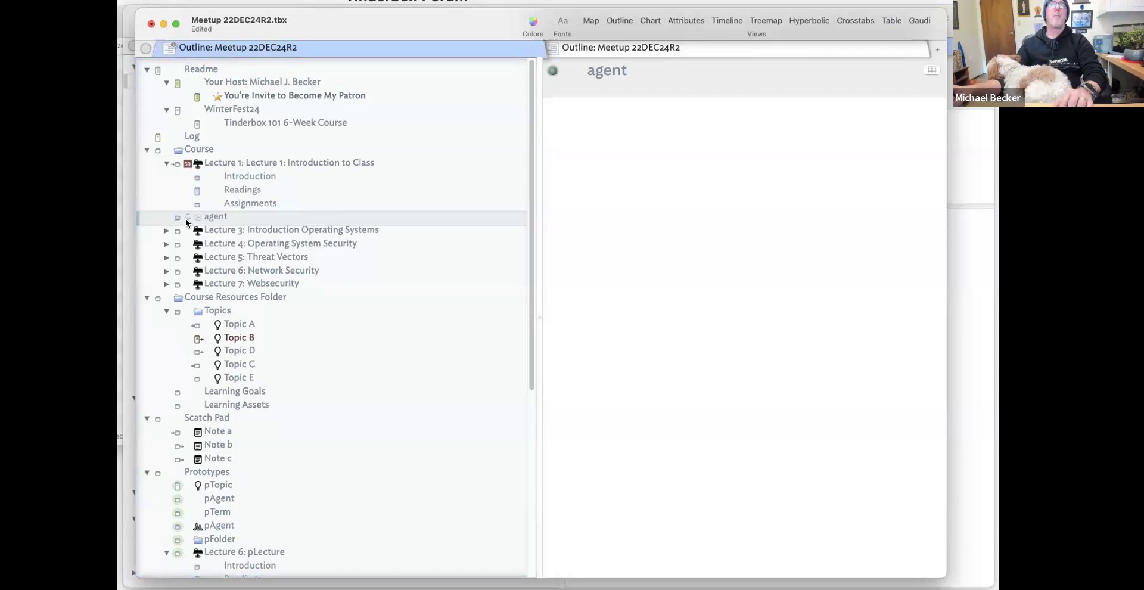
left_click(177, 218)
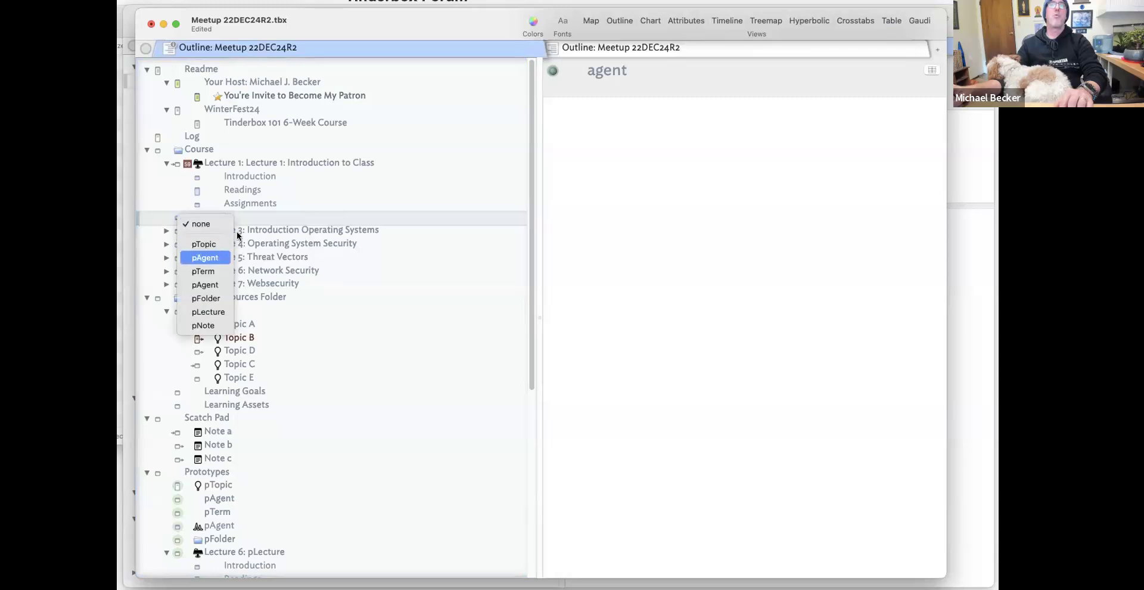
left_click(242, 163)
left_click(249, 163)
left_click(240, 216)
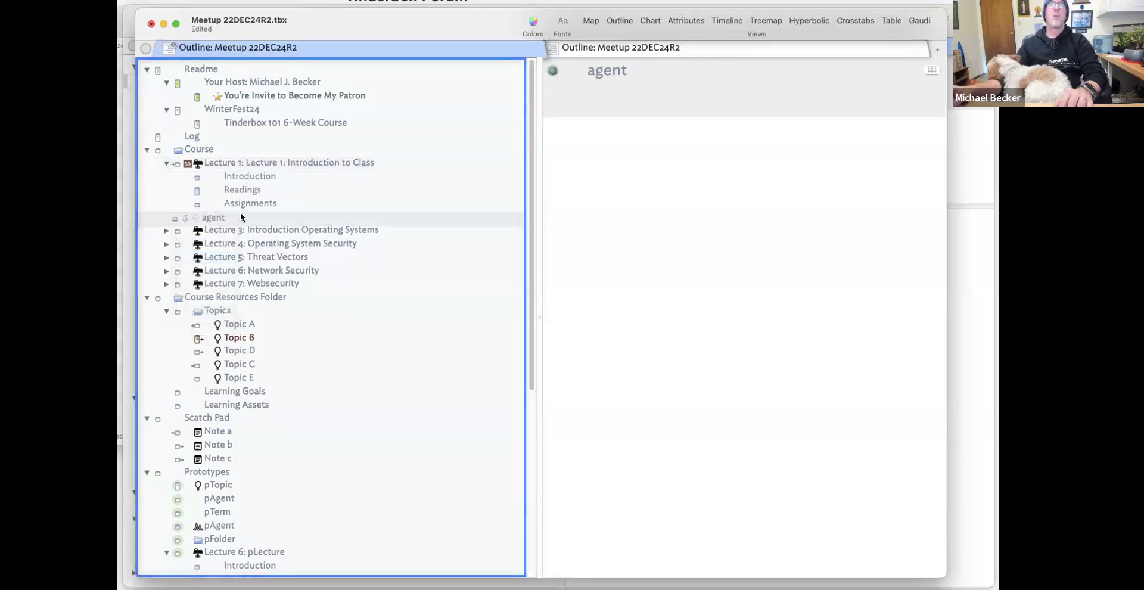
left_click(255, 164)
left_click(280, 217)
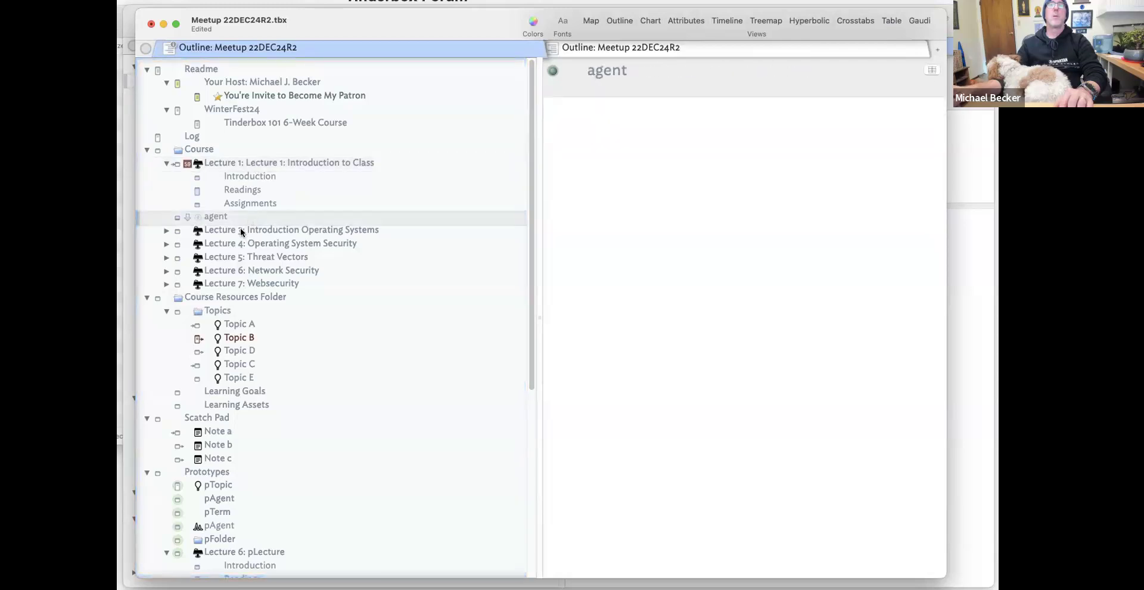
Pick another prototype option for the agent and view the new pAgent prototype's attributes.
left_click(179, 218)
left_click(207, 257)
scroll(291, 404, "down", 10)
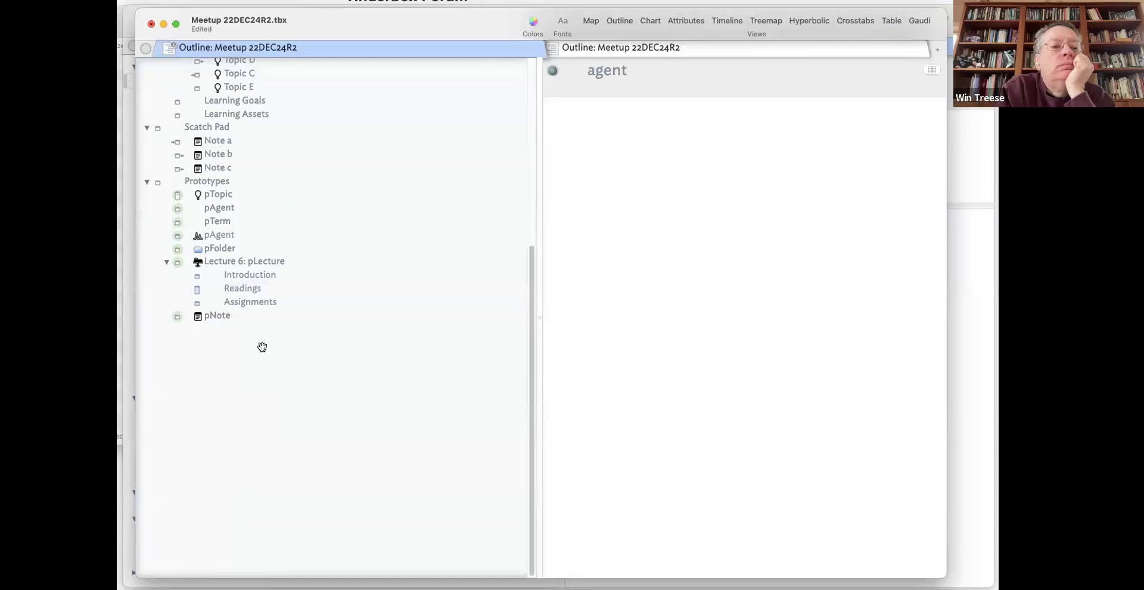
left_click(238, 236)
scroll(227, 322, "up", 10)
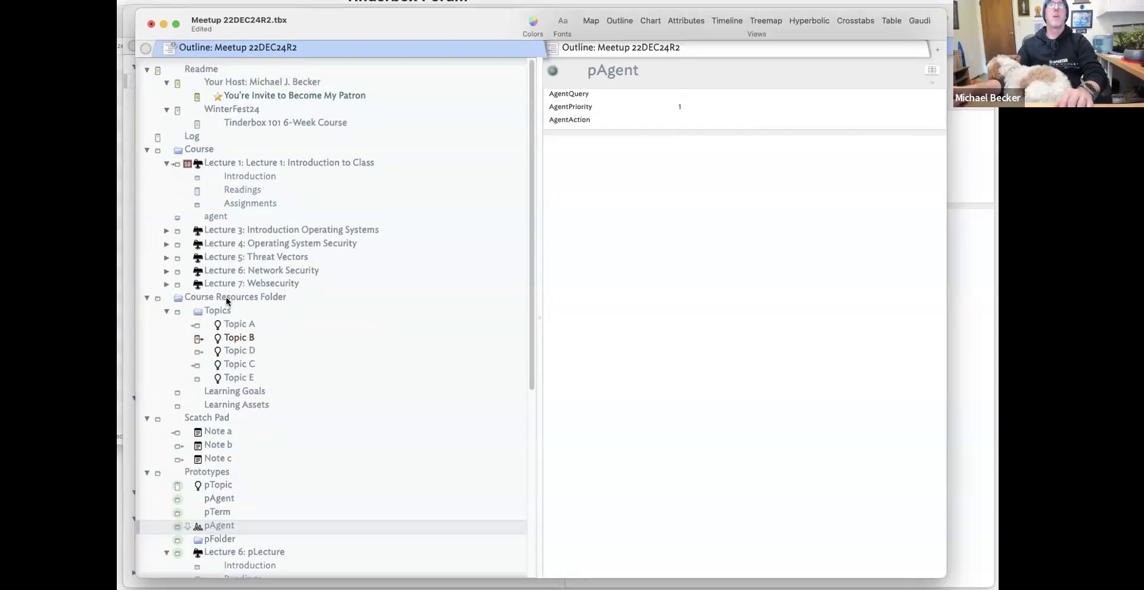
Change the agent's prototype again, open its key attributes, and view pAgent's agent attributes.
left_click(237, 218)
left_click(178, 218)
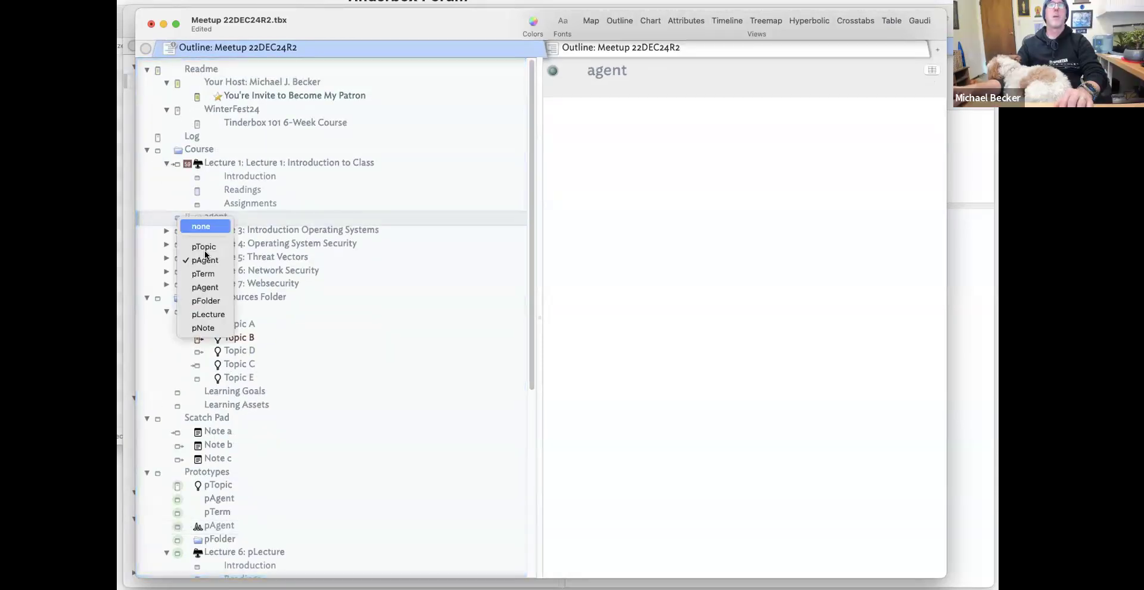
left_click(197, 227)
left_click(931, 70)
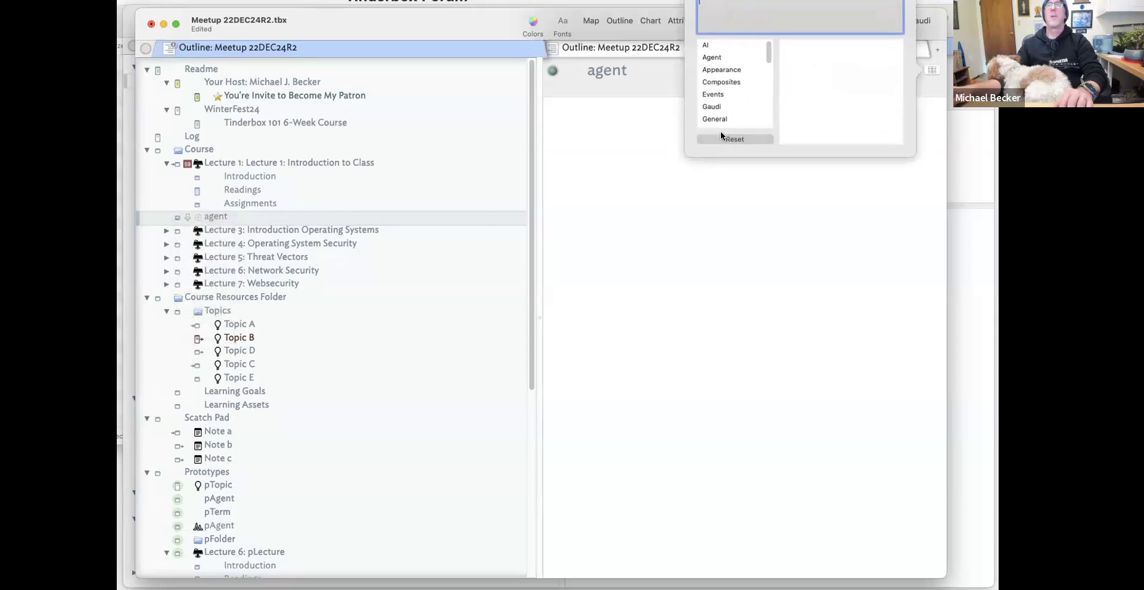
left_click(688, 185)
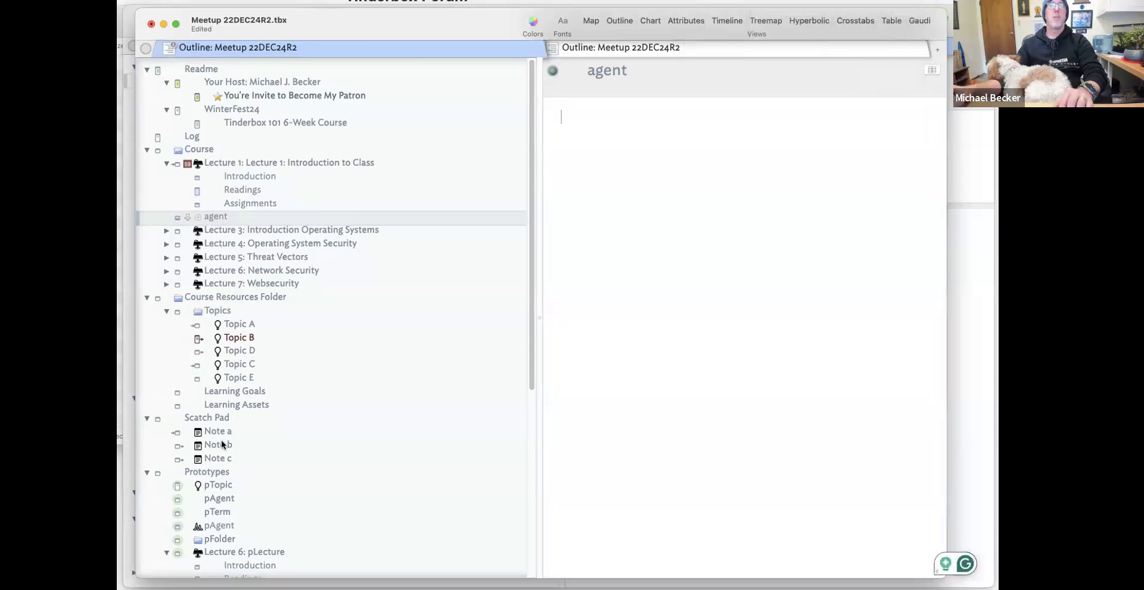
left_click(213, 525)
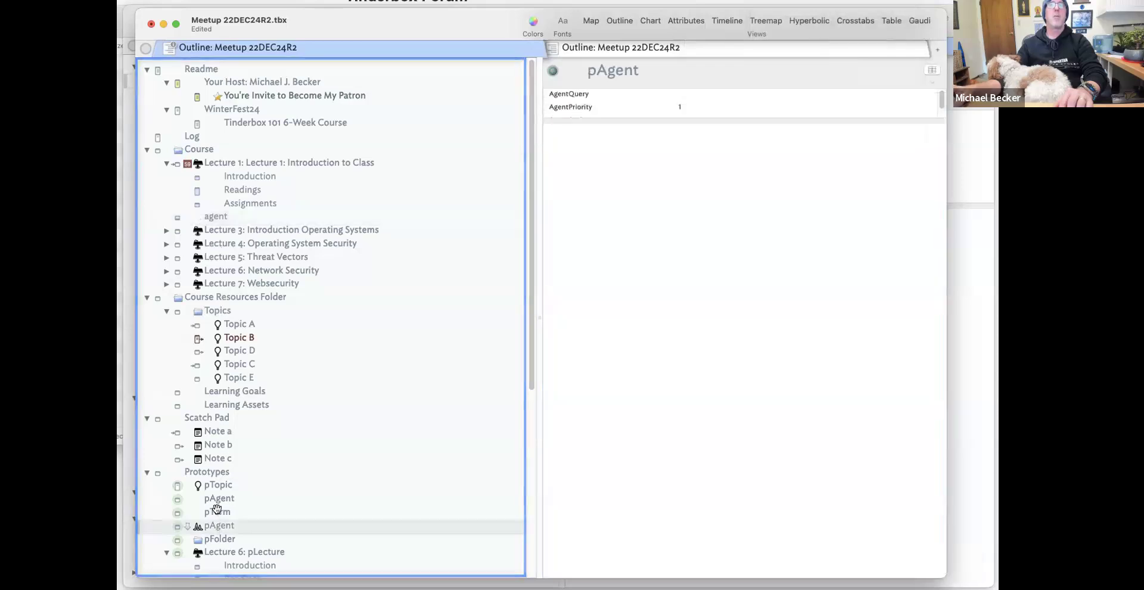
Check the agent's prototype, then delete the agent note and undo the deletion.
left_click(177, 218)
left_click(177, 218)
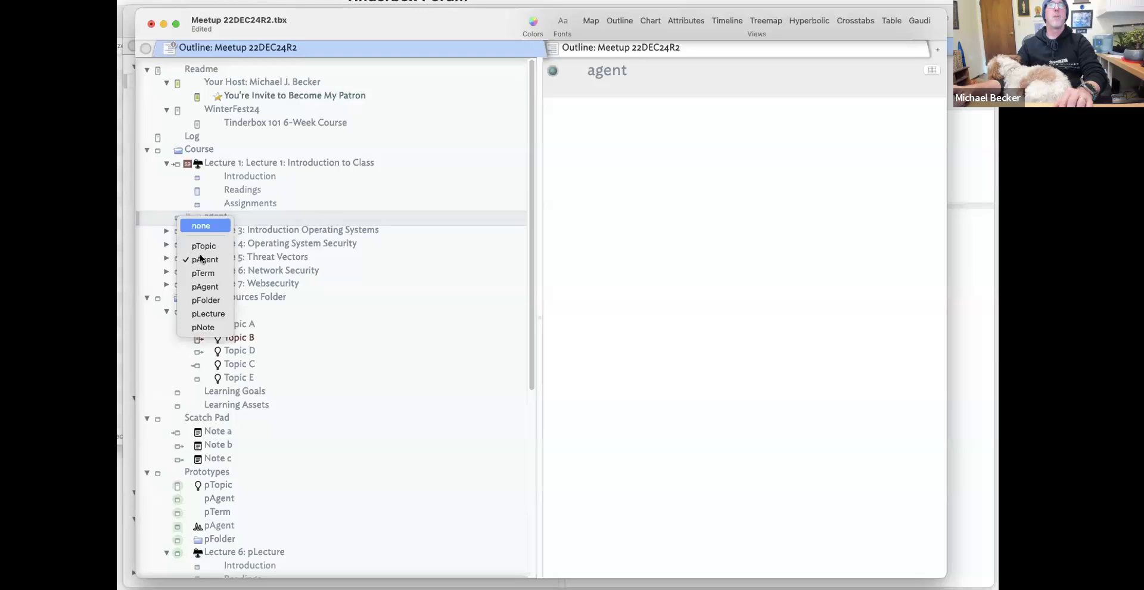
left_click(373, 230)
left_click(247, 209)
left_click(249, 213)
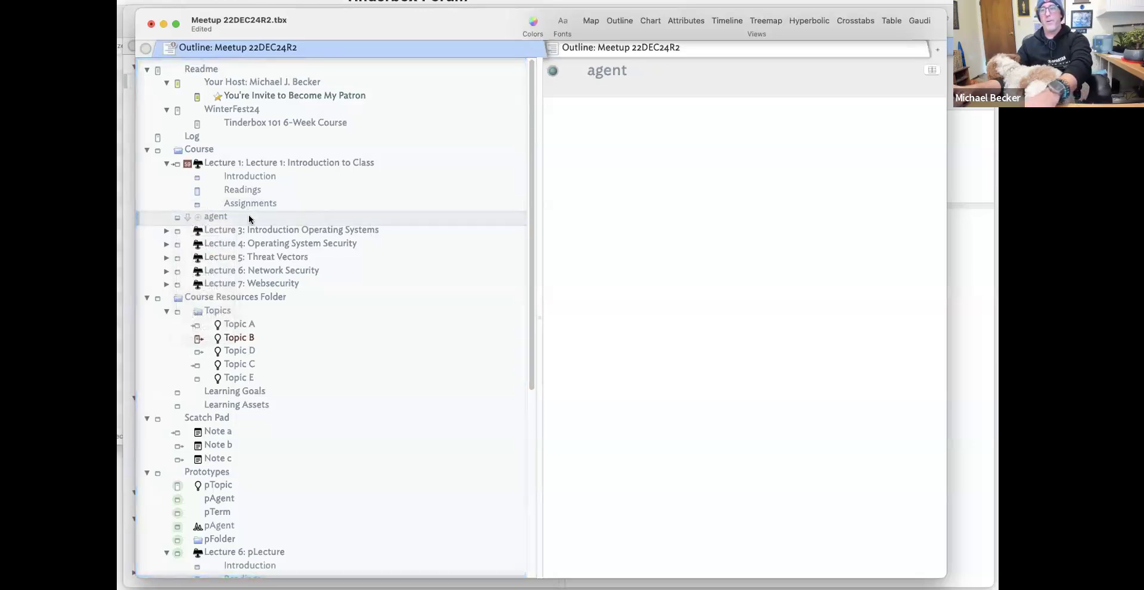
key("Delete")
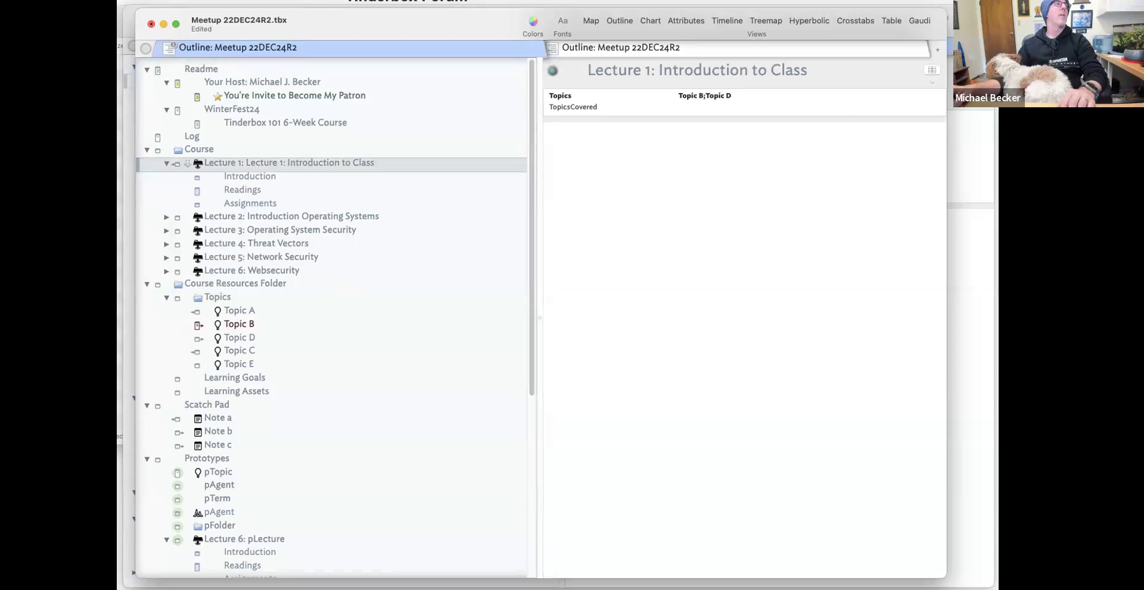
key("super+z")
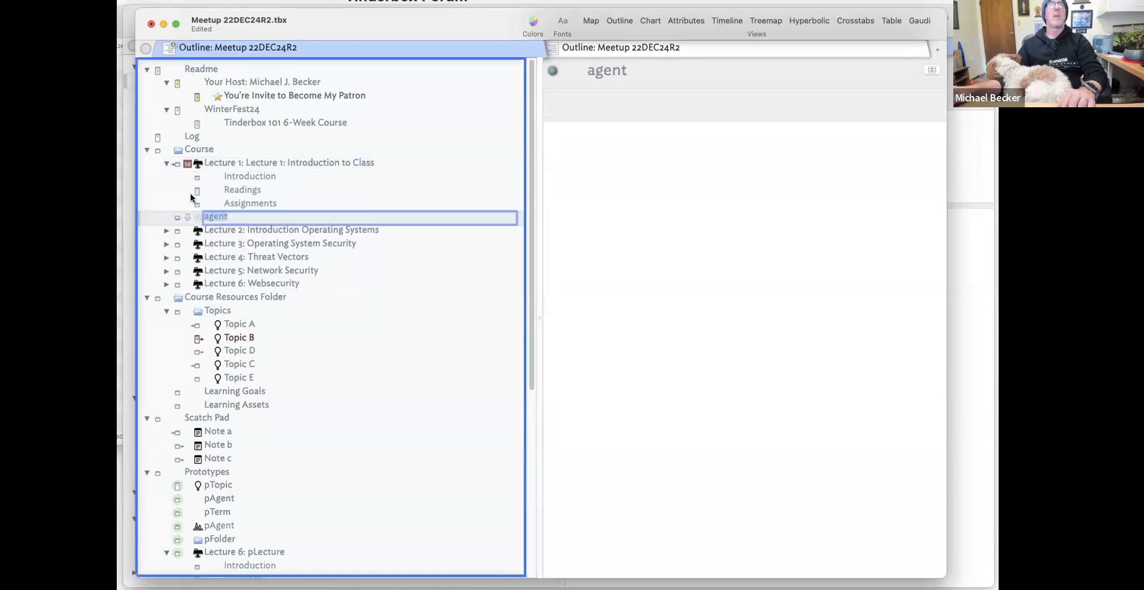
Pick a prototype for the agent note, commit its title, and inspect pAgent.
left_click(177, 218)
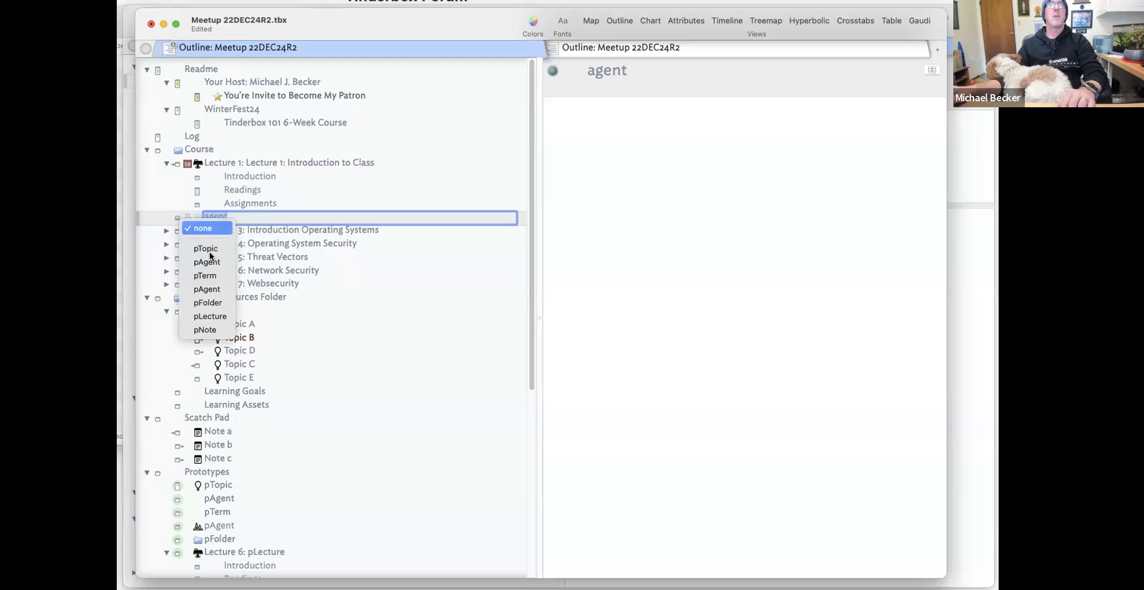
left_click(215, 262)
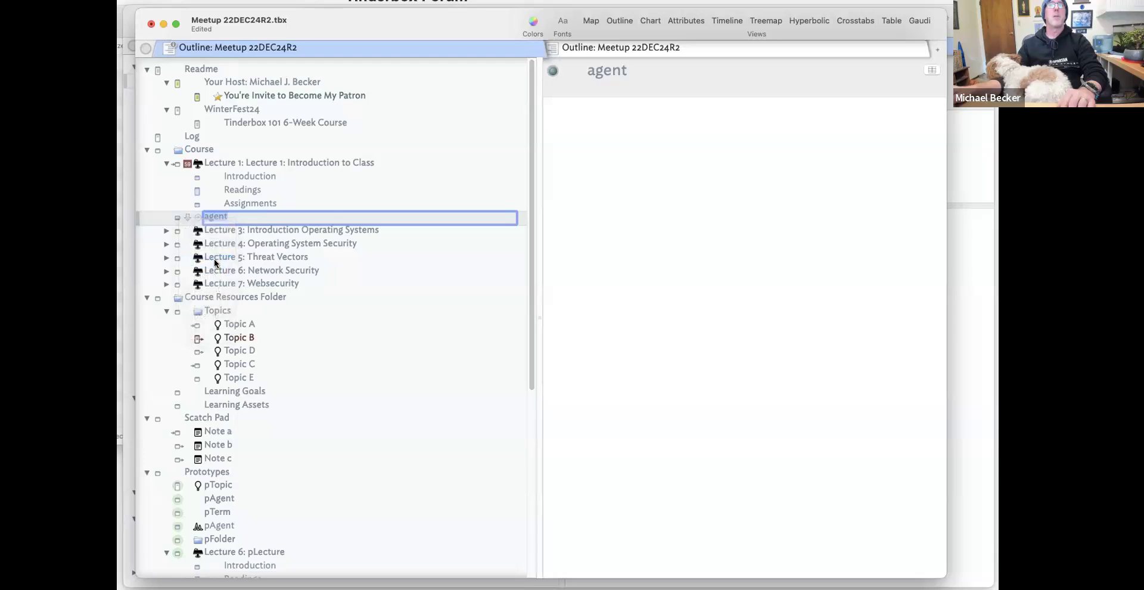
key("Return")
key("Escape")
left_click(247, 219)
left_click(244, 229)
left_click(244, 217)
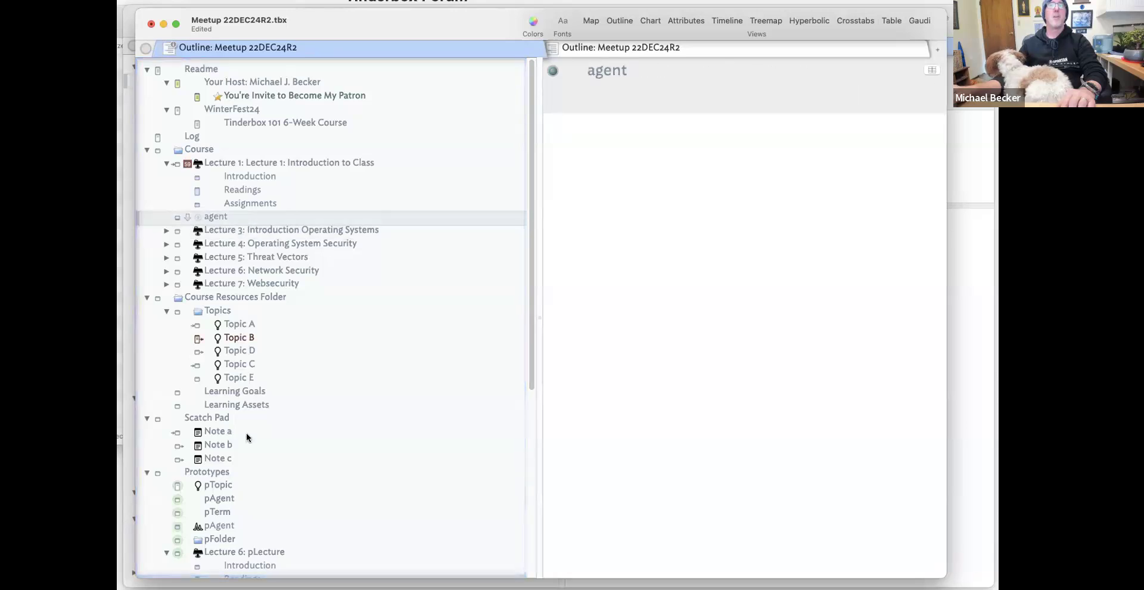
left_click(230, 527)
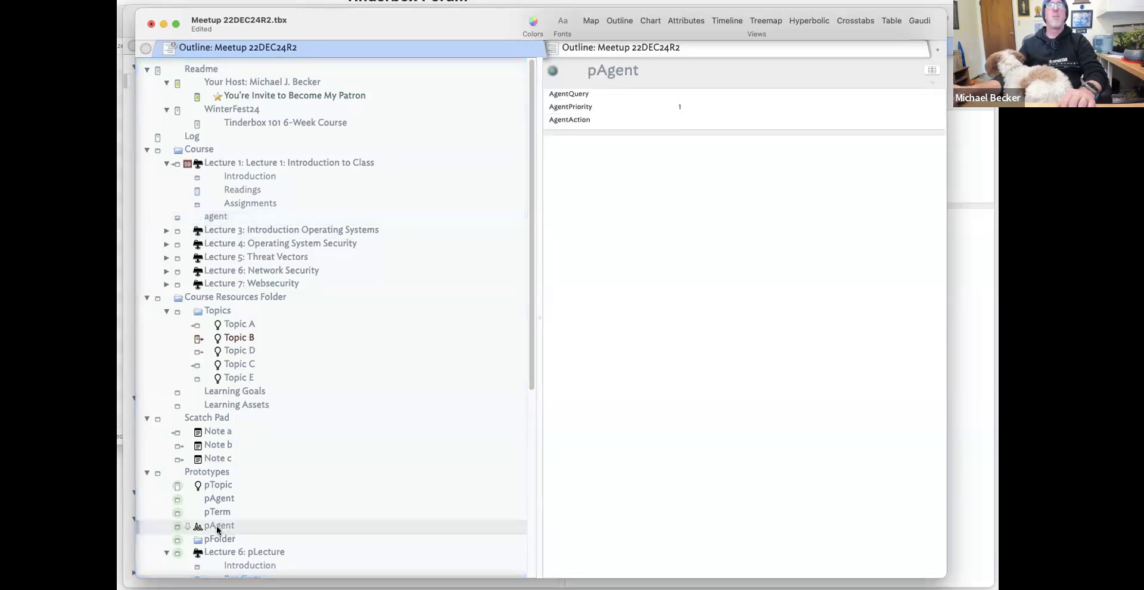
Move the agent between Log and Course, setting its prototype to pTopic then pAgent.
left_click_drag(225, 216, 184, 149)
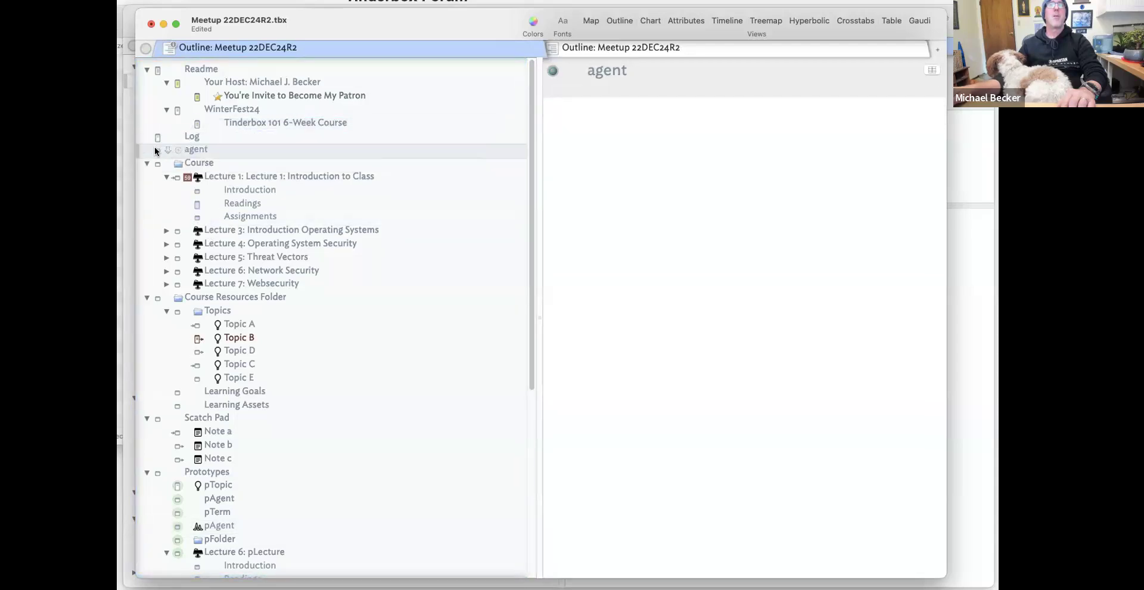
left_click(157, 150)
left_click(199, 203)
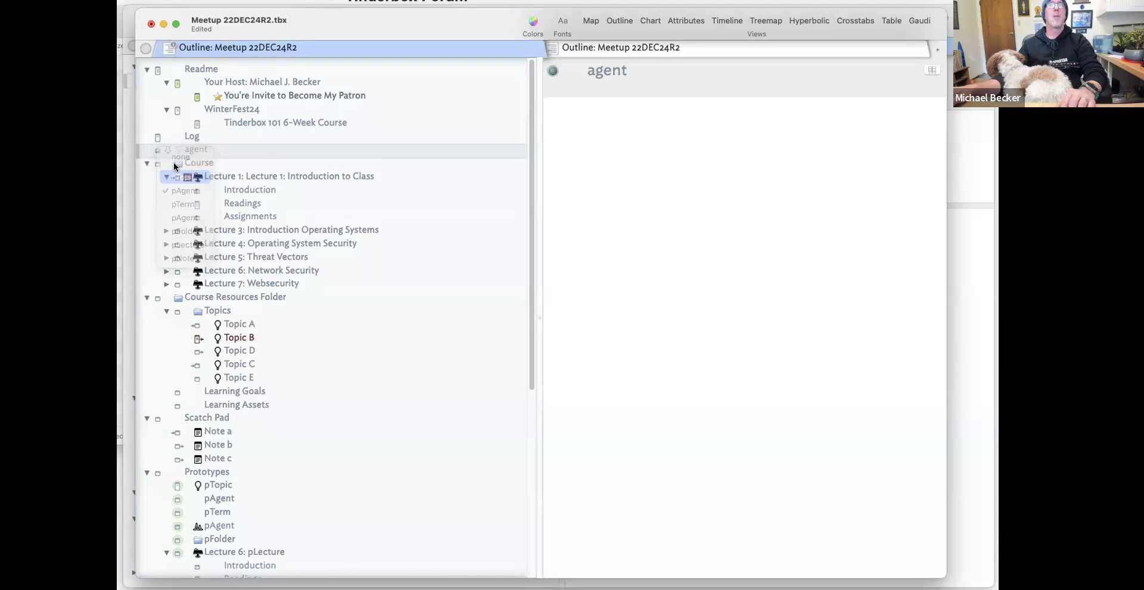
left_click(160, 151)
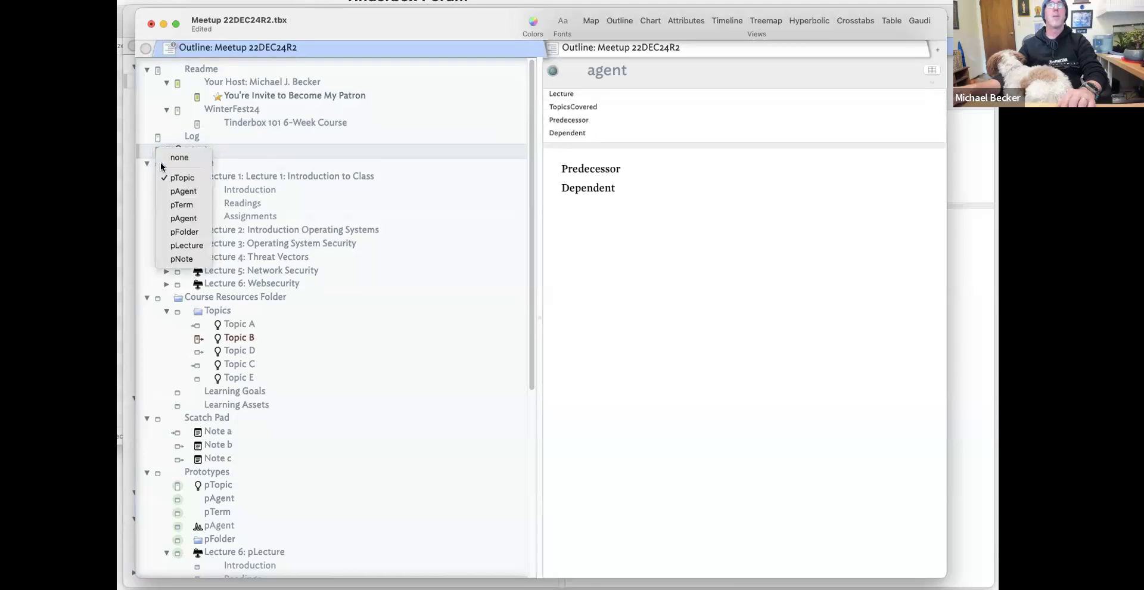
left_click(194, 192)
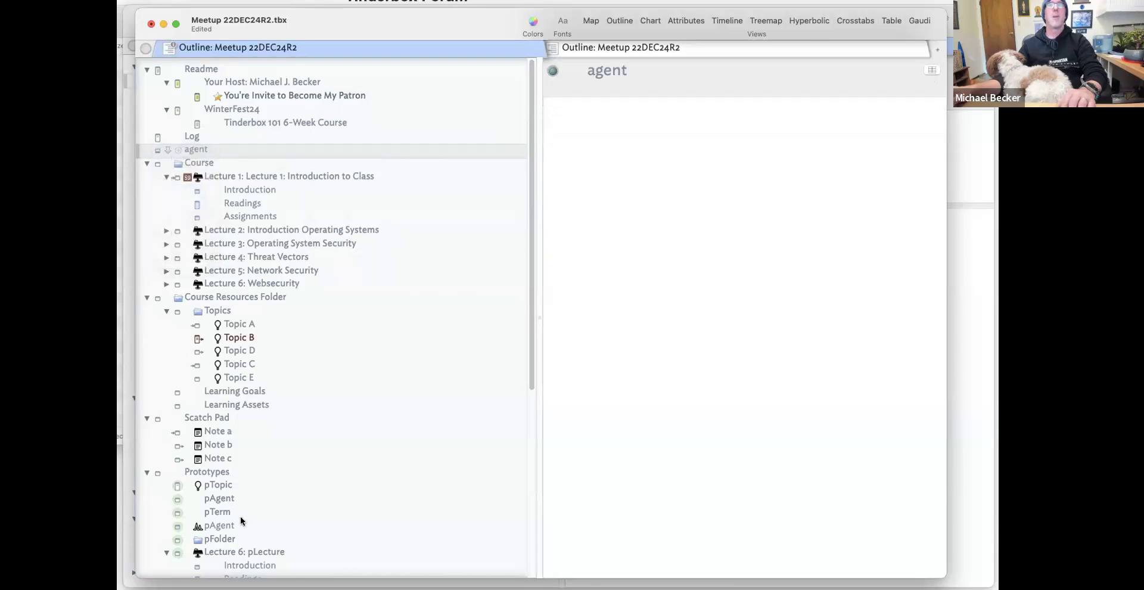
View the pAgent prototype note, then select the agent and focus its text.
scroll(245, 494, "down", 3)
left_click(233, 427)
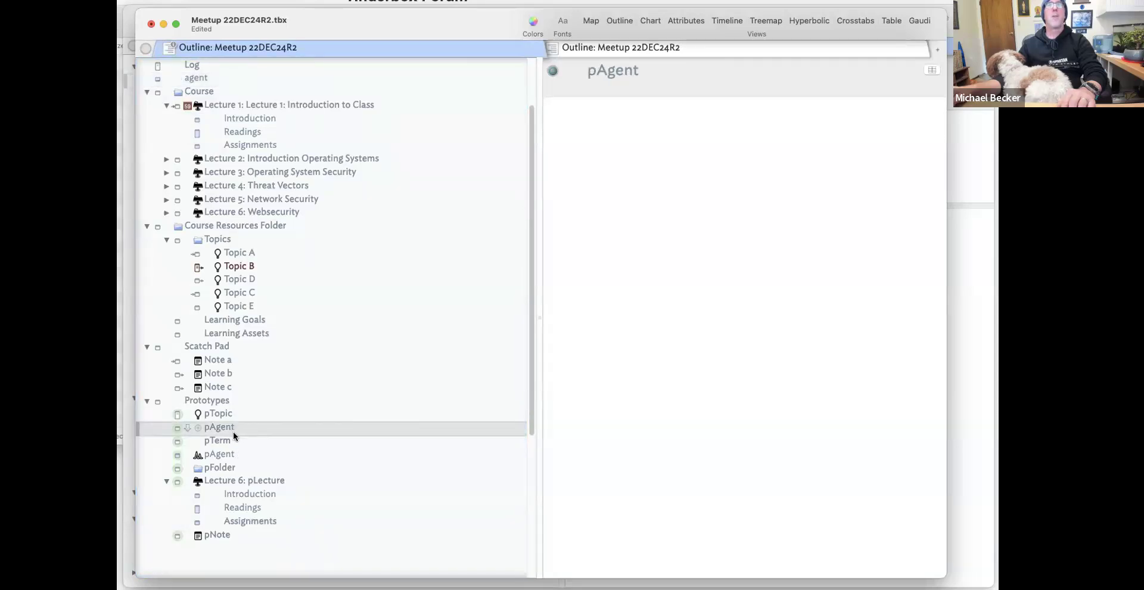
scroll(258, 339, "up", 2)
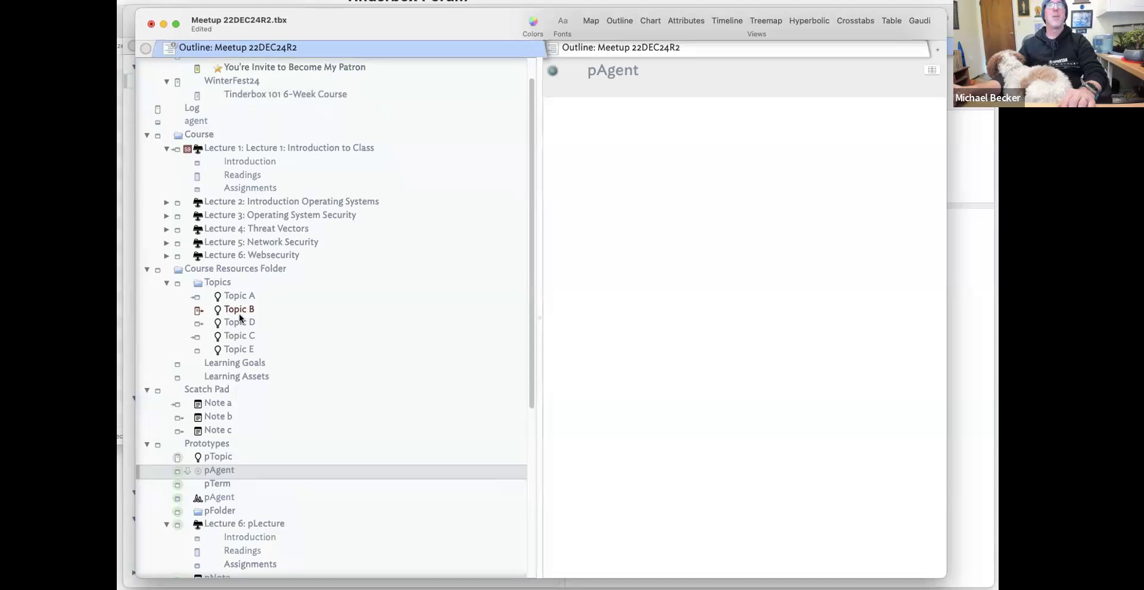
left_click(202, 122)
left_click(715, 110)
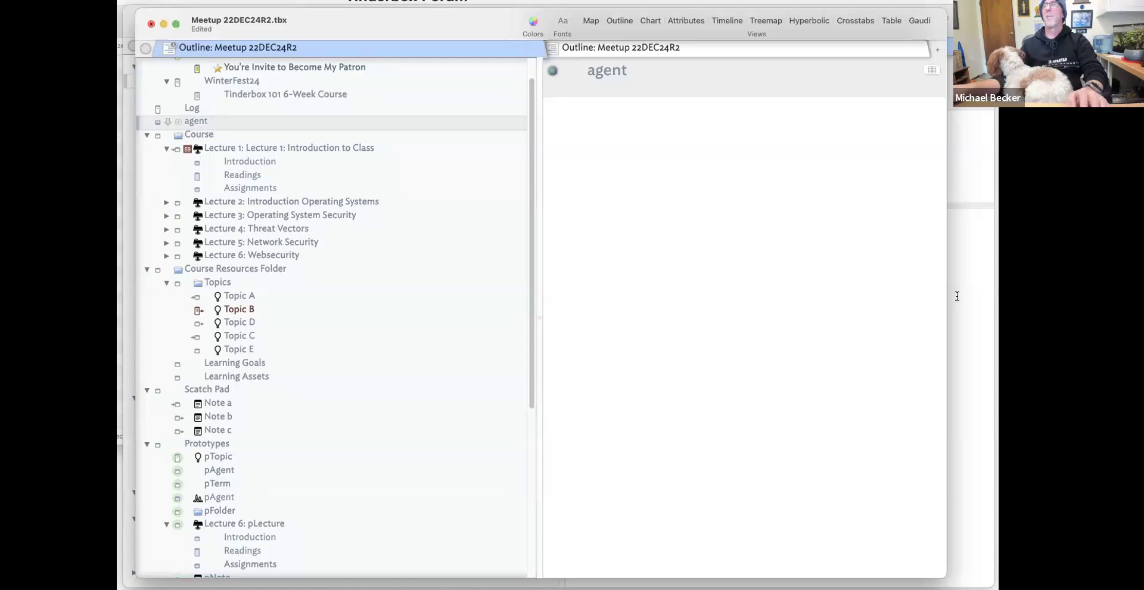
key("super+Tab")
Return to Tinderbox and keep pAgent as the agent's prototype in the properties inspector.
key("super+1")
left_click(660, 201)
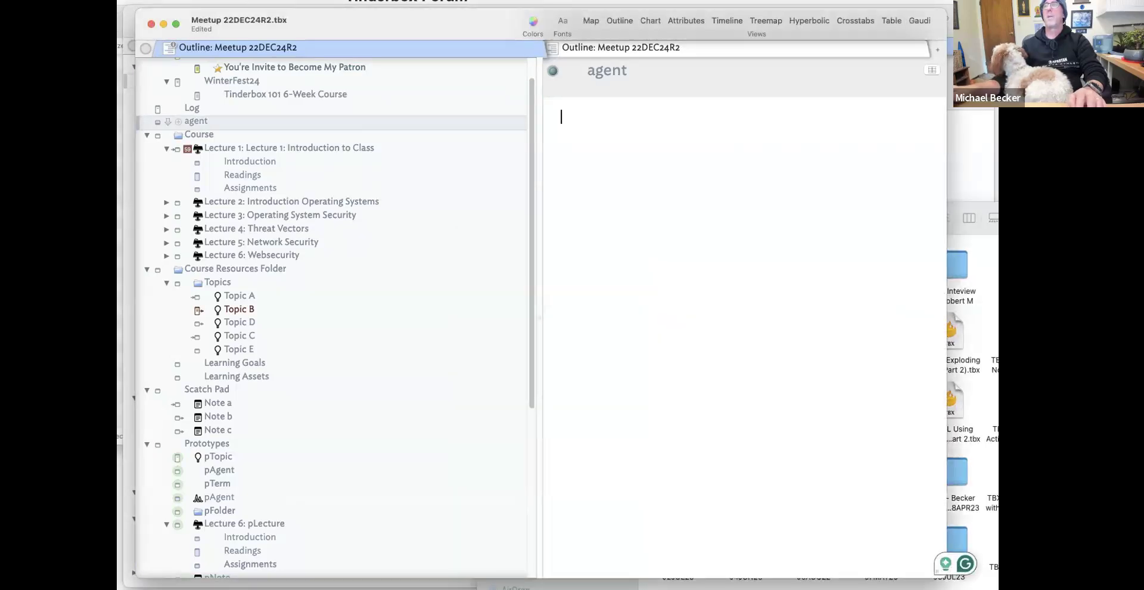
key("super+1")
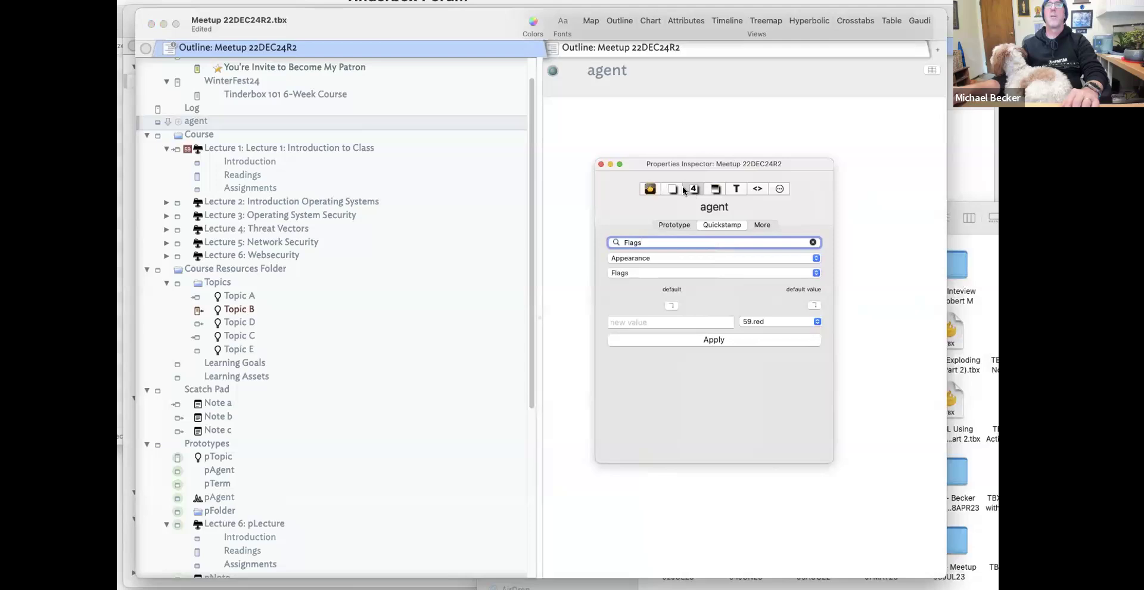
left_click(668, 225)
left_click(685, 255)
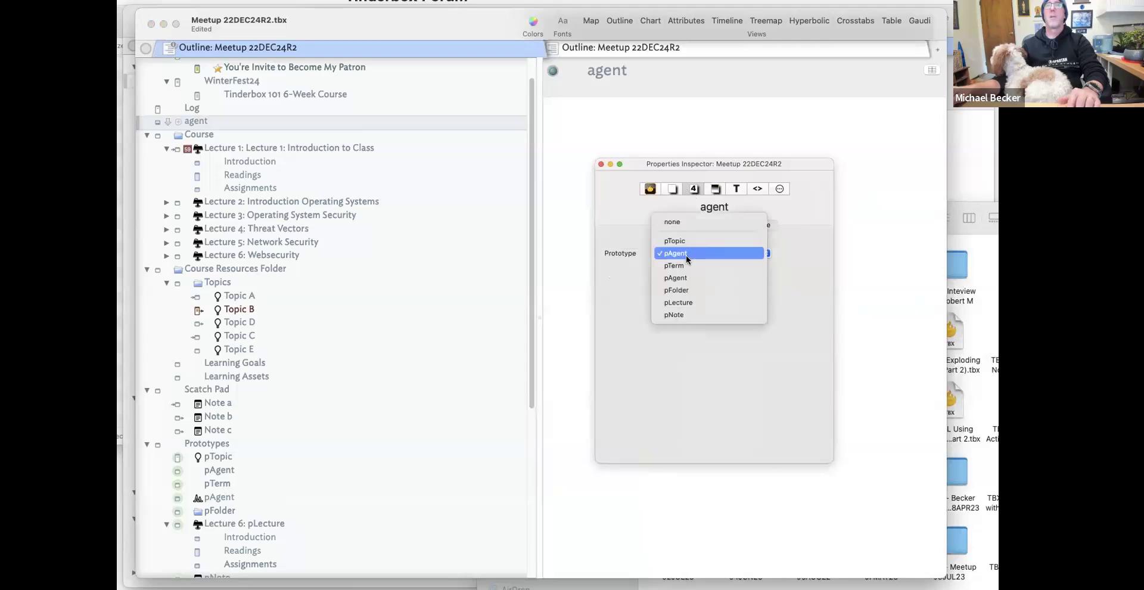
left_click(684, 256)
Reselect the agent note, edit its title, and close the inspector.
left_click(181, 134)
left_click(197, 121)
left_click(721, 84)
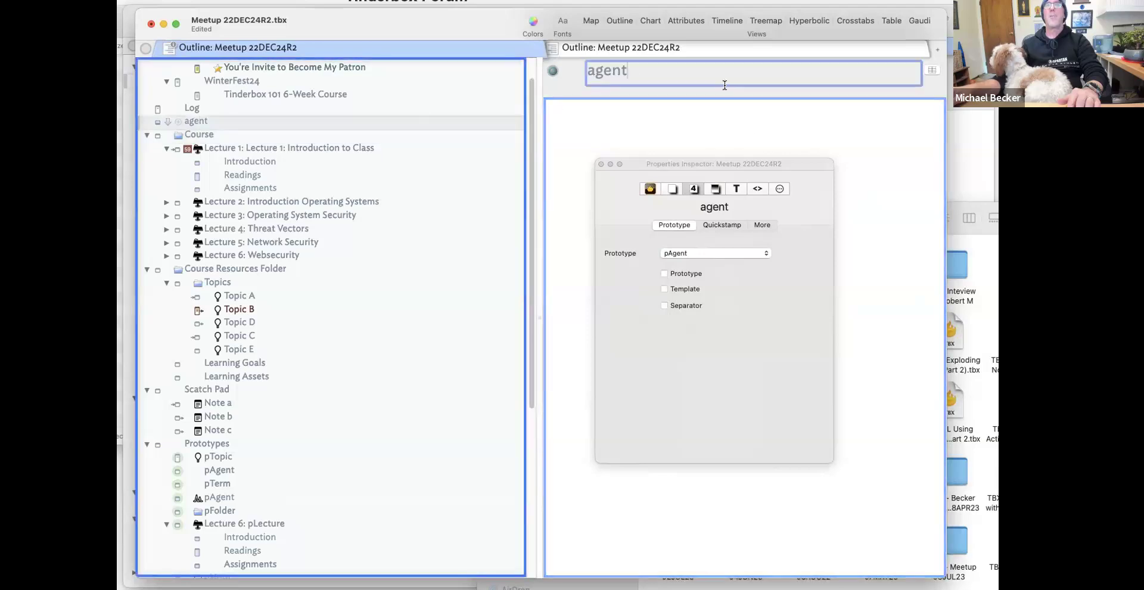
left_click(601, 164)
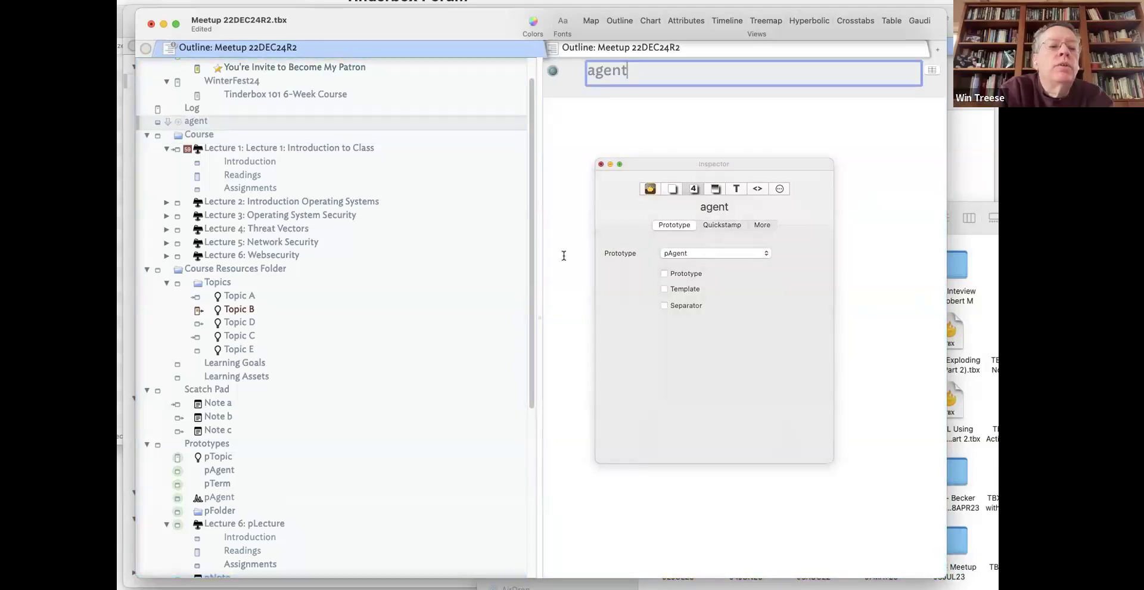
left_click(569, 316)
Compare the two pAgent prototypes and delete the empty duplicate.
left_click(220, 470)
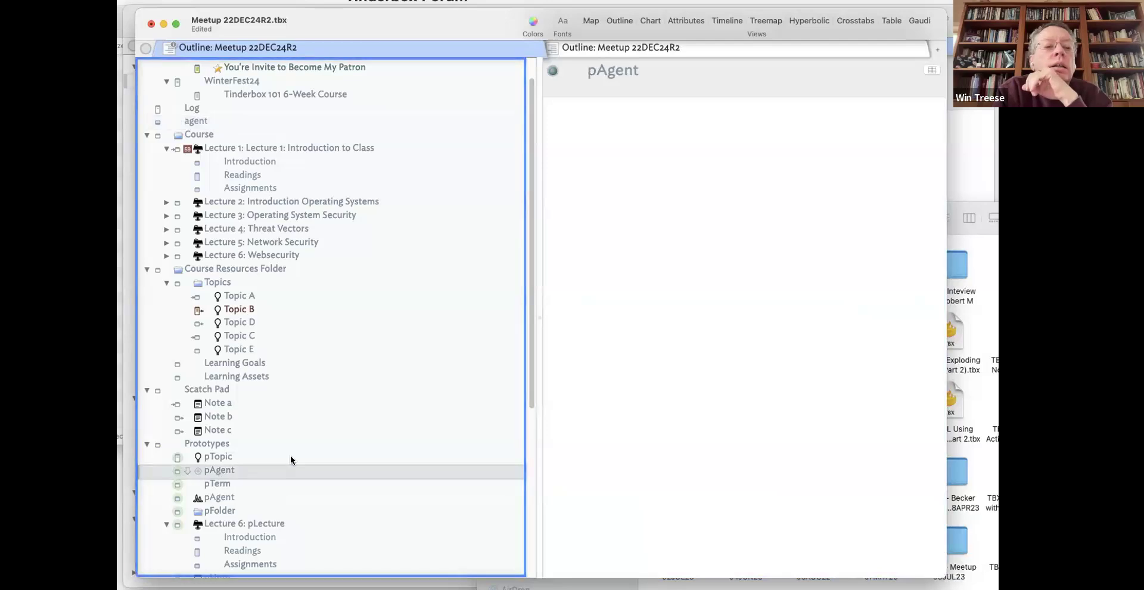
left_click(214, 499)
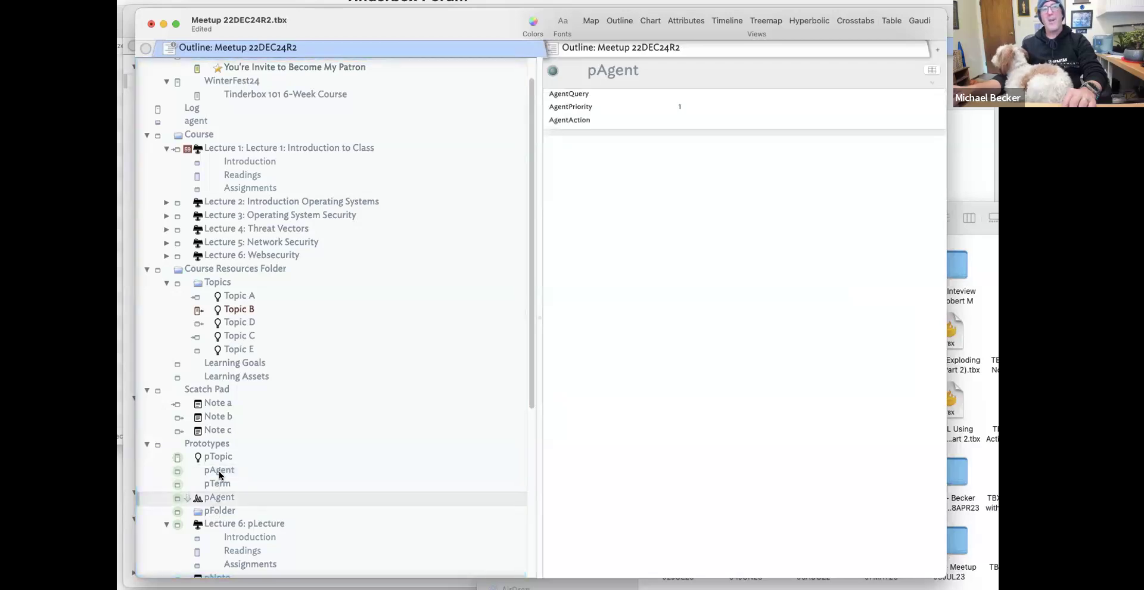
left_click(226, 508)
left_click(219, 497)
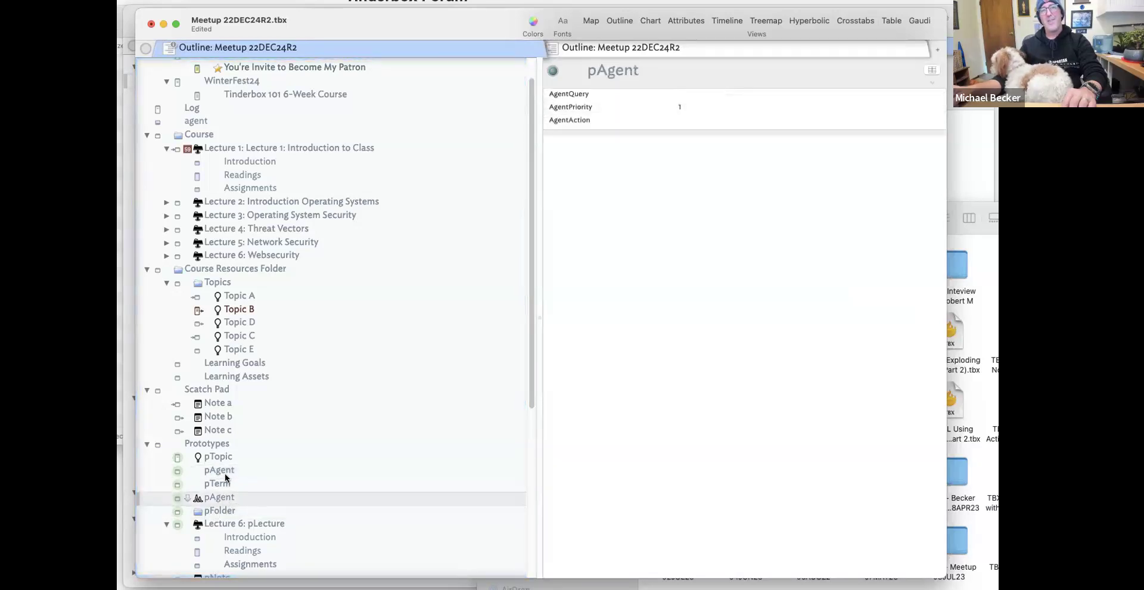
left_click(221, 471)
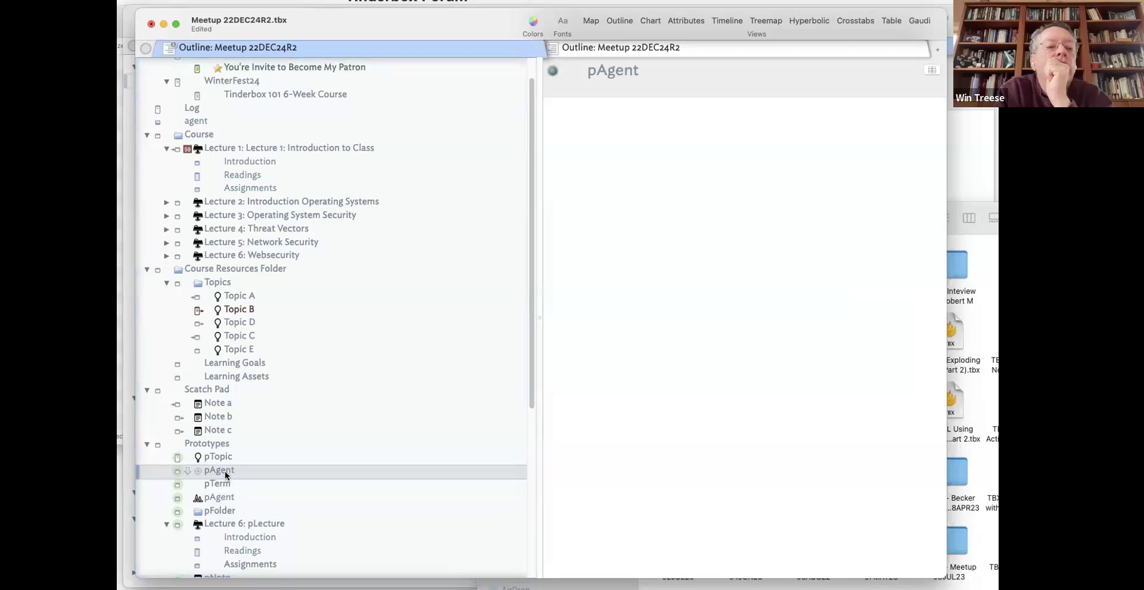
key("Delete")
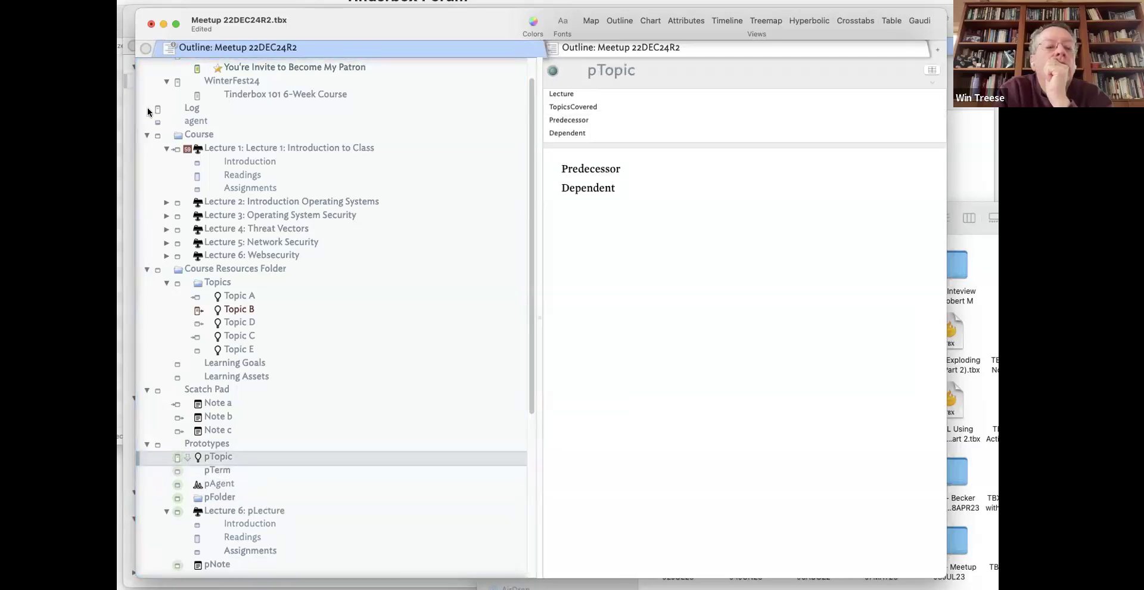
Set the agent's prototype to pAgent and move it under Lecture 1 after Assignments.
left_click(168, 122)
left_click(201, 177)
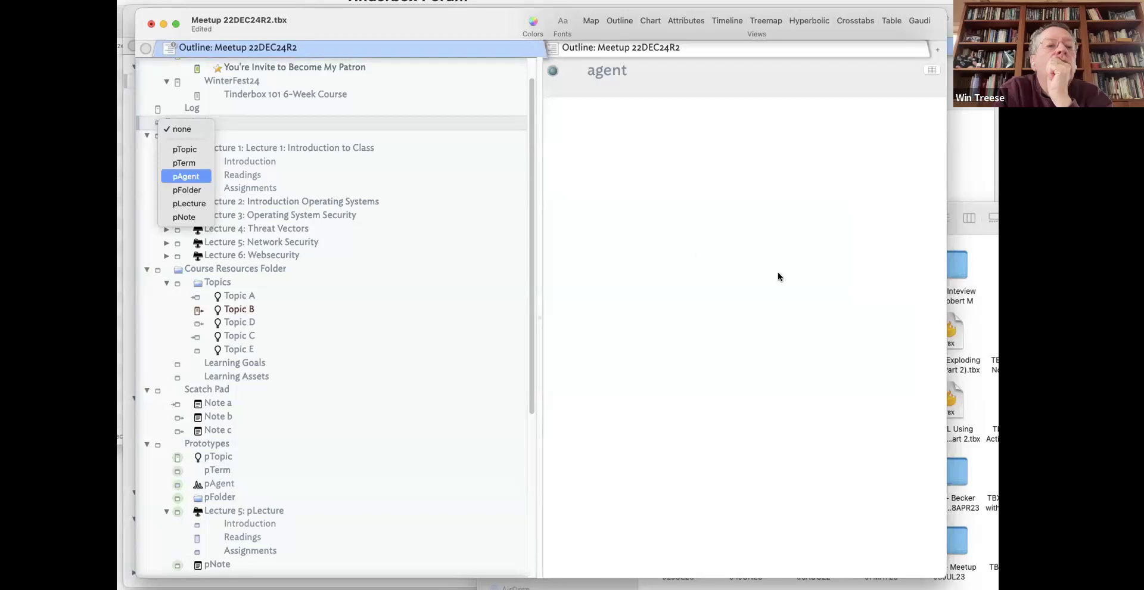
left_click(548, 291)
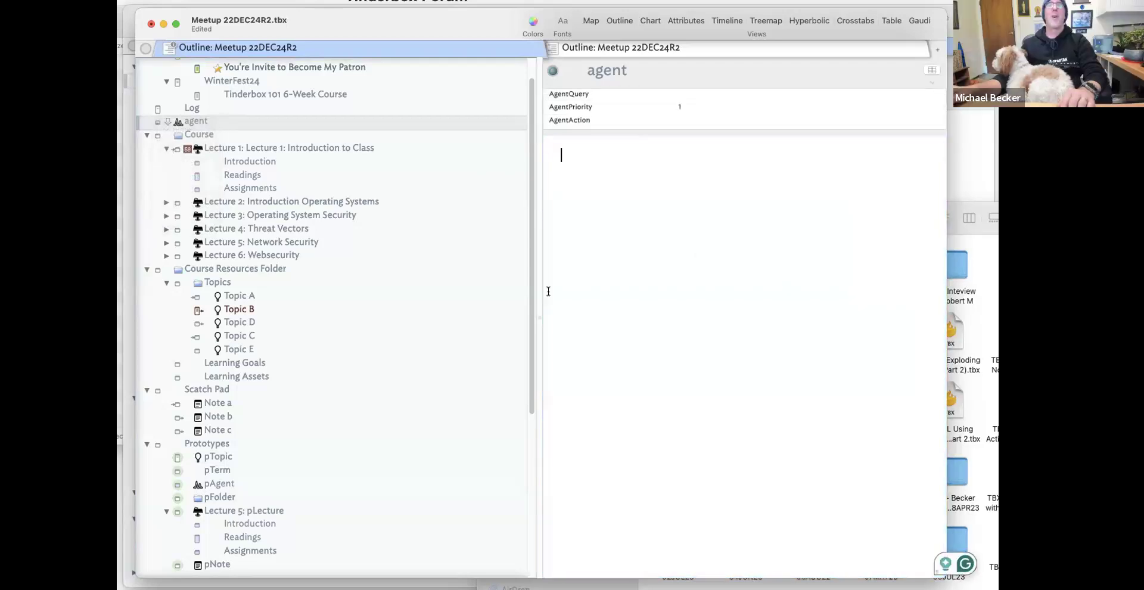
left_click_drag(270, 125, 286, 154)
Add ID to Lecture 1's displayed key attributes.
left_click(279, 136)
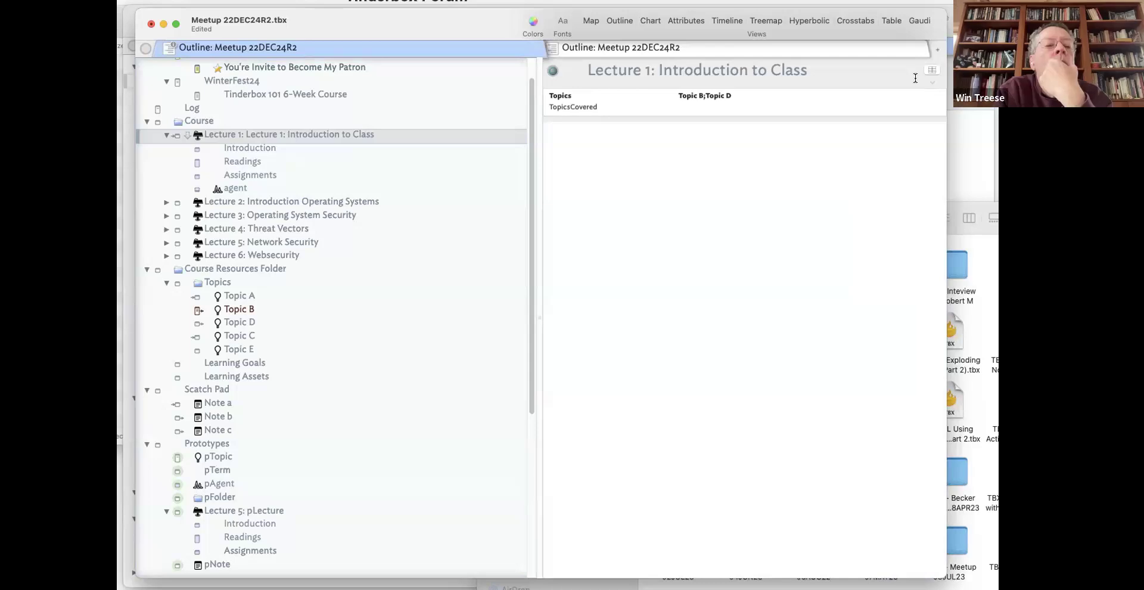
left_click(931, 68)
type("Id")
key("Return")
left_click(802, 223)
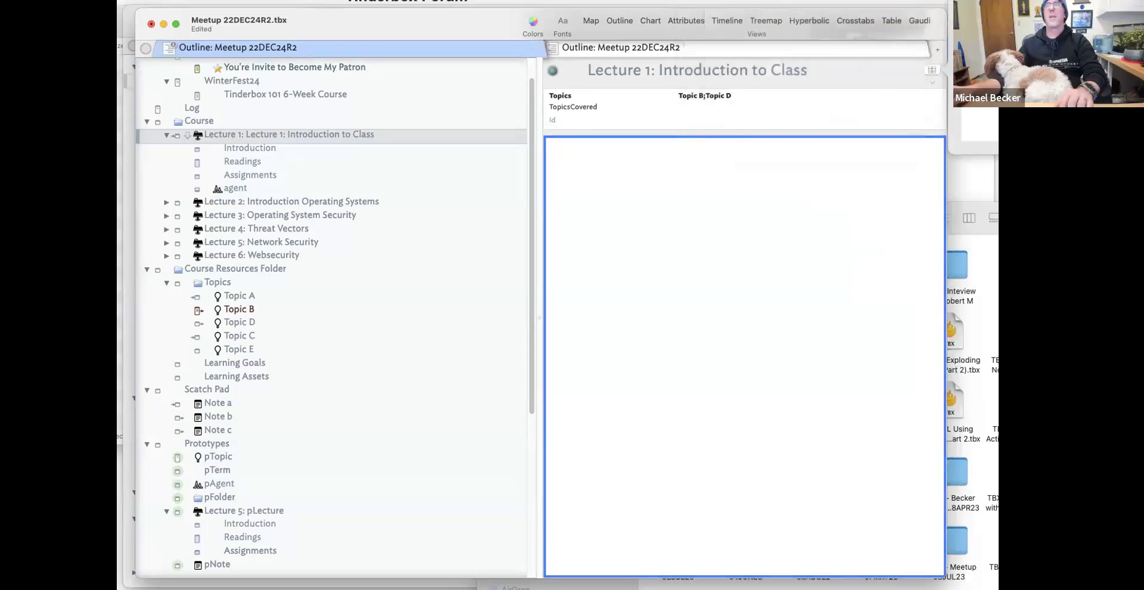
left_click(931, 70)
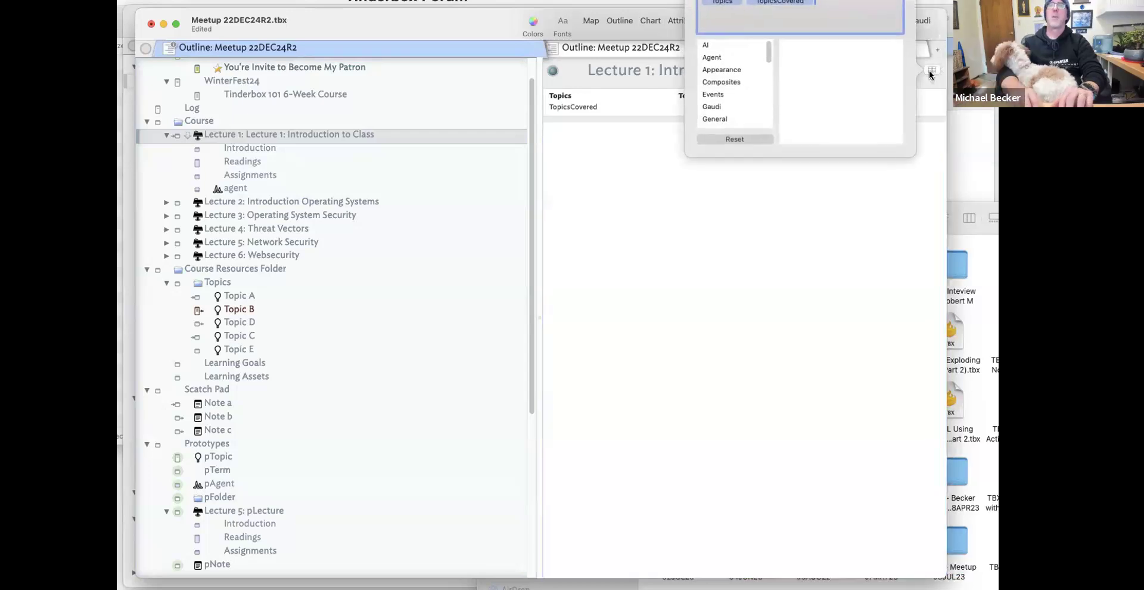
type("ID")
key("Return")
left_click(749, 191)
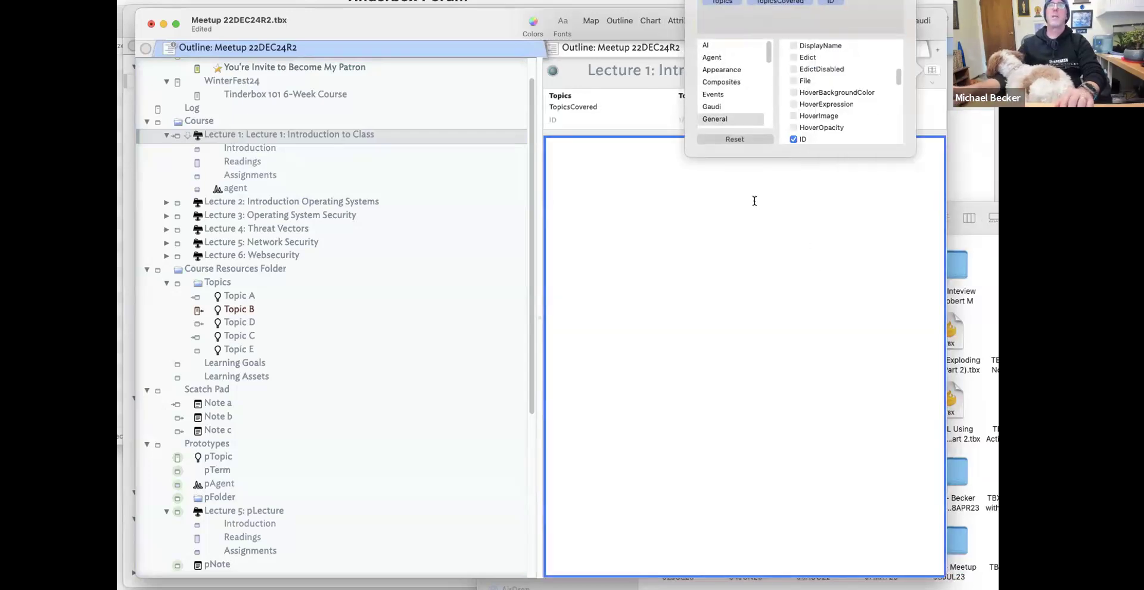
Select the agent note and start editing its AgentQuery value, briefly switching to Finder.
left_click(235, 187)
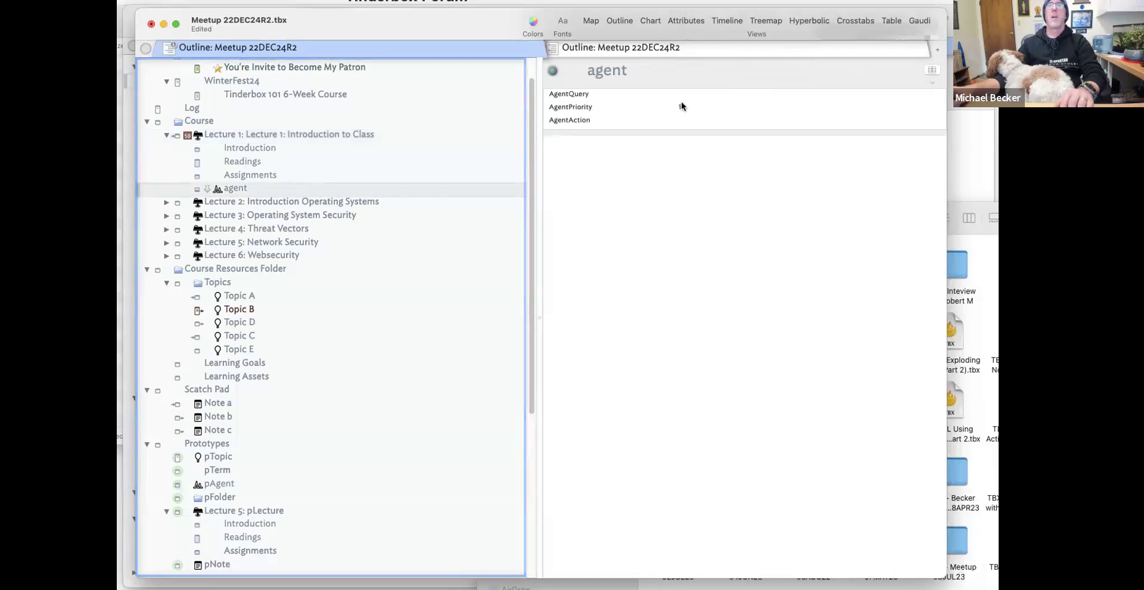
left_click(729, 99)
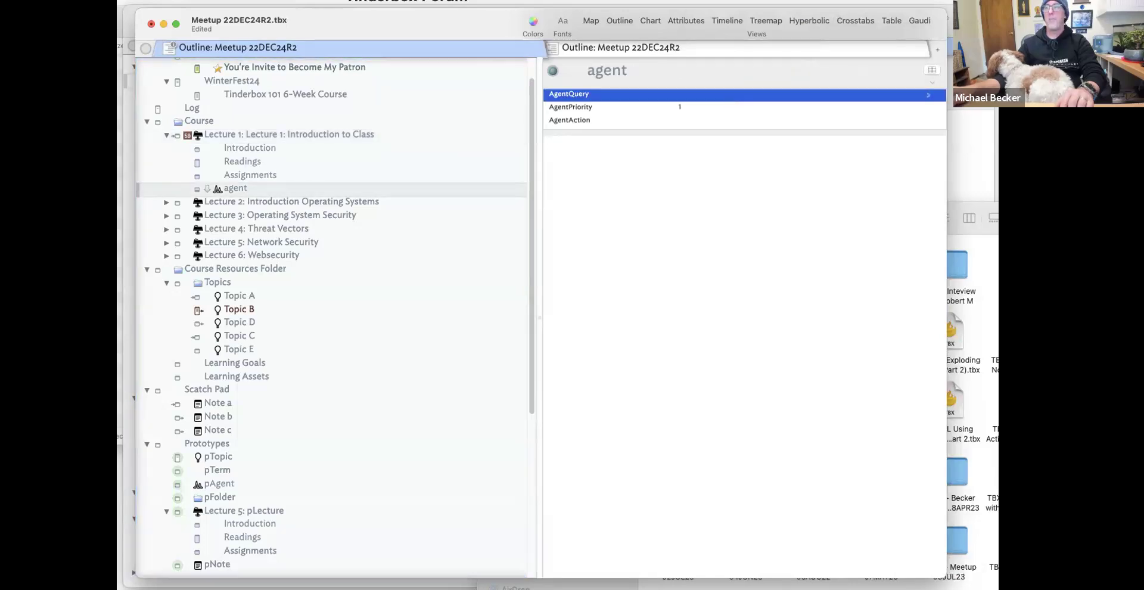
key("super+Tab")
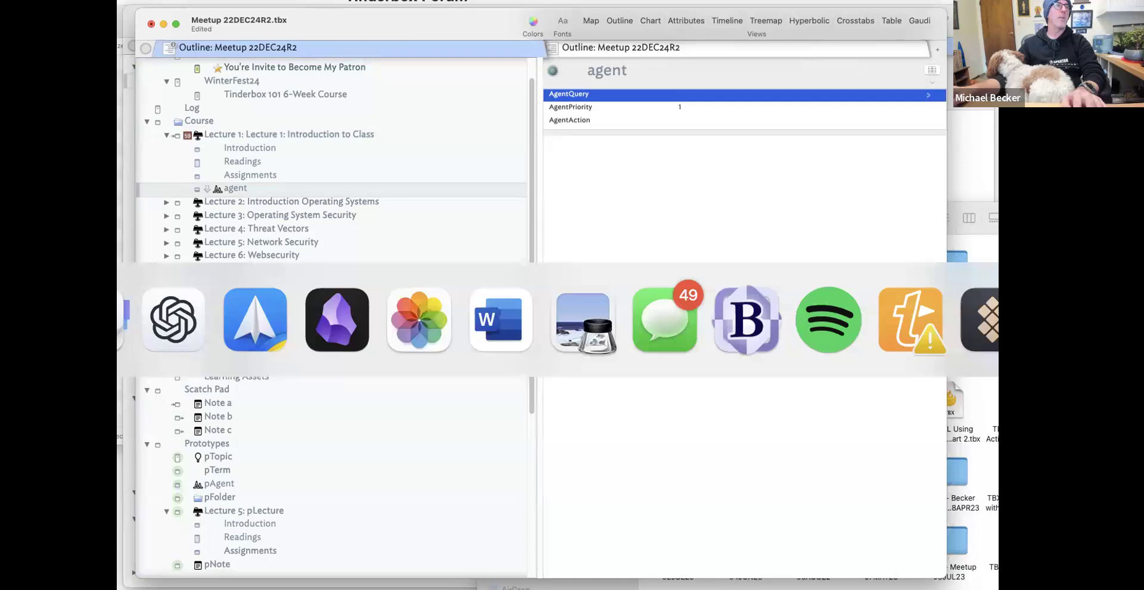
key("super+Tab")
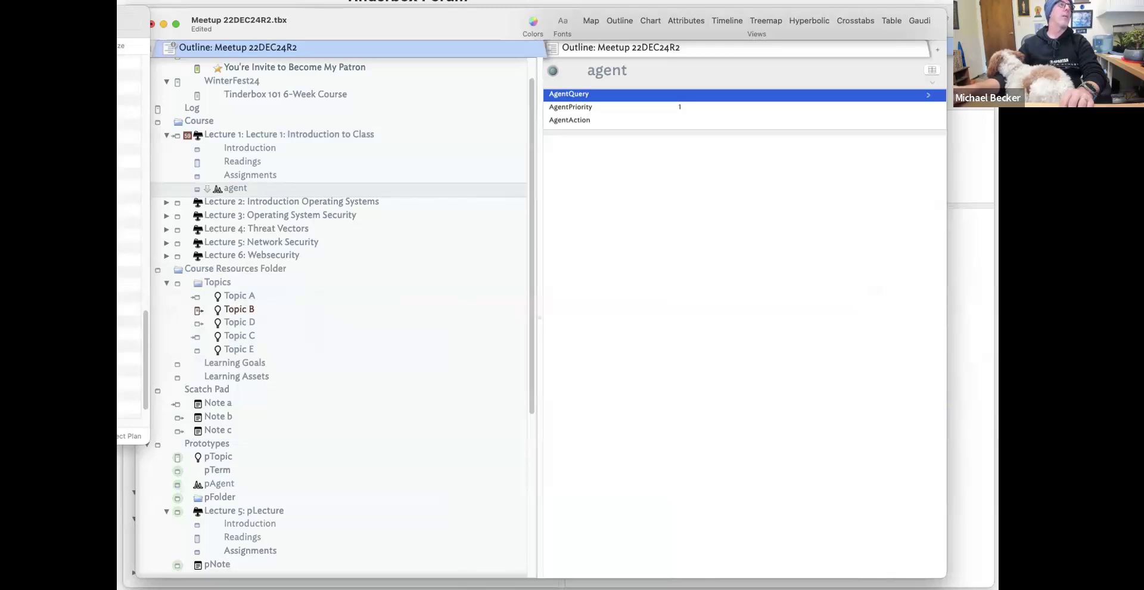
left_click(727, 558)
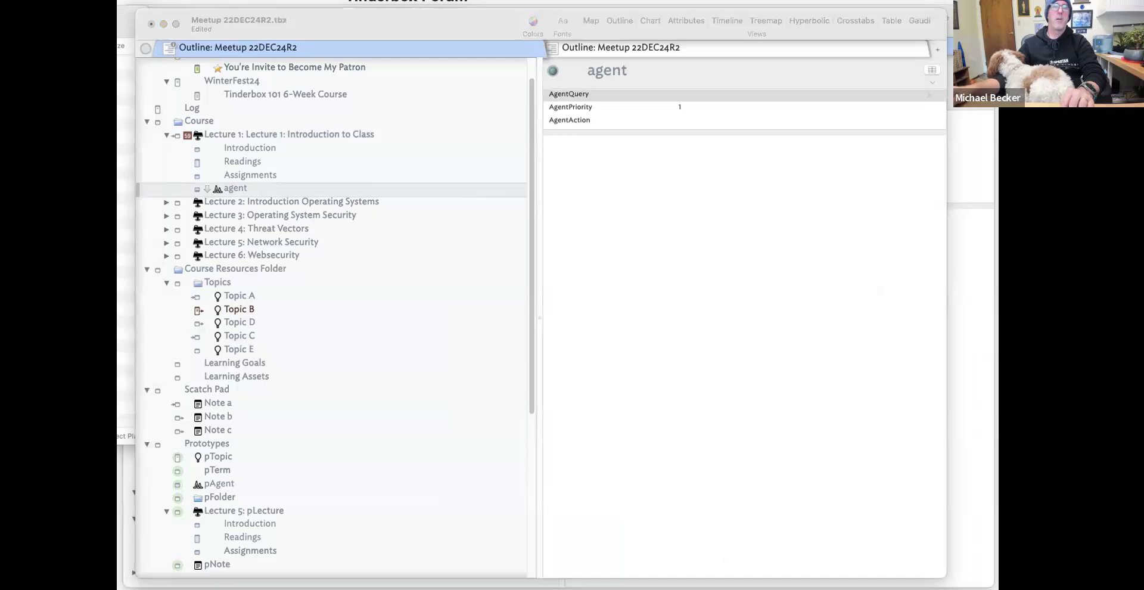
left_click(733, 96)
right_click(290, 587)
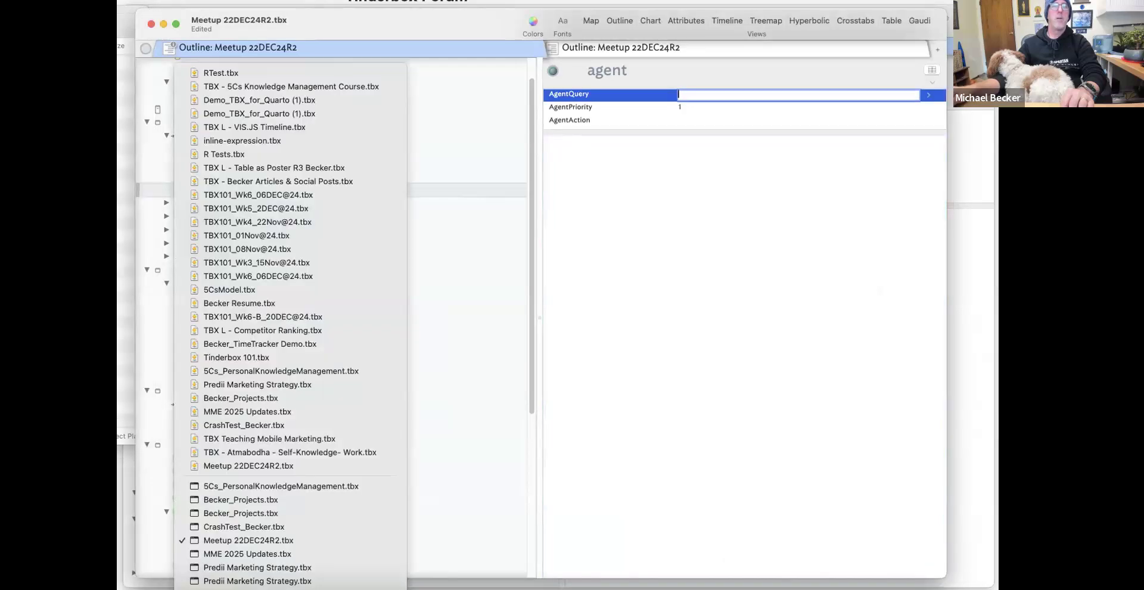
left_click(256, 555)
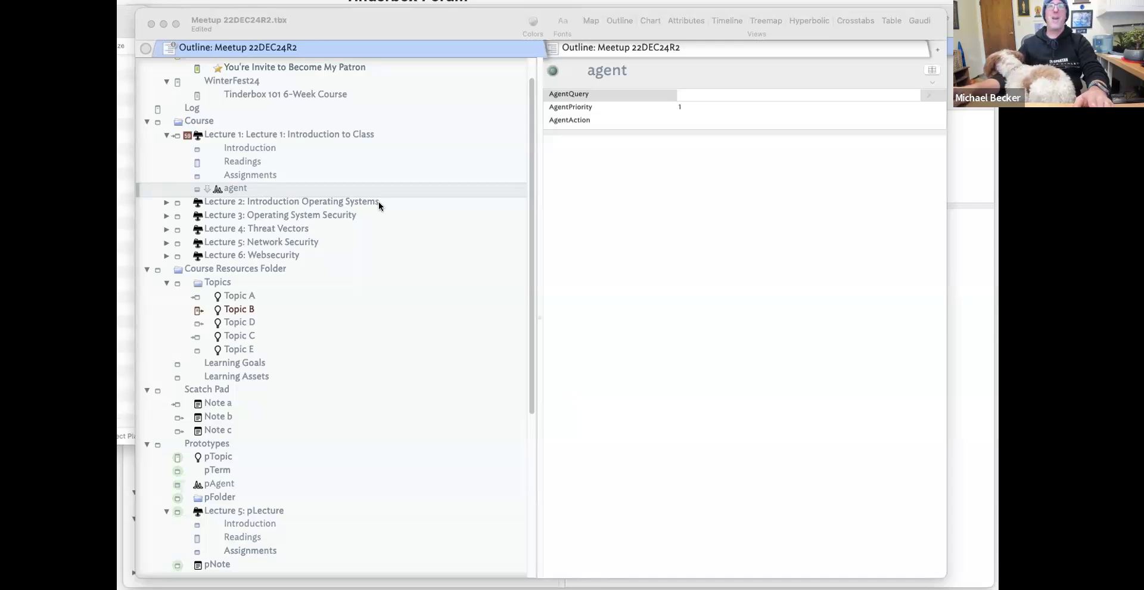
Open the Inspector, look up Lecture 1's ID, and start writing the agent's edict.
key("super+1")
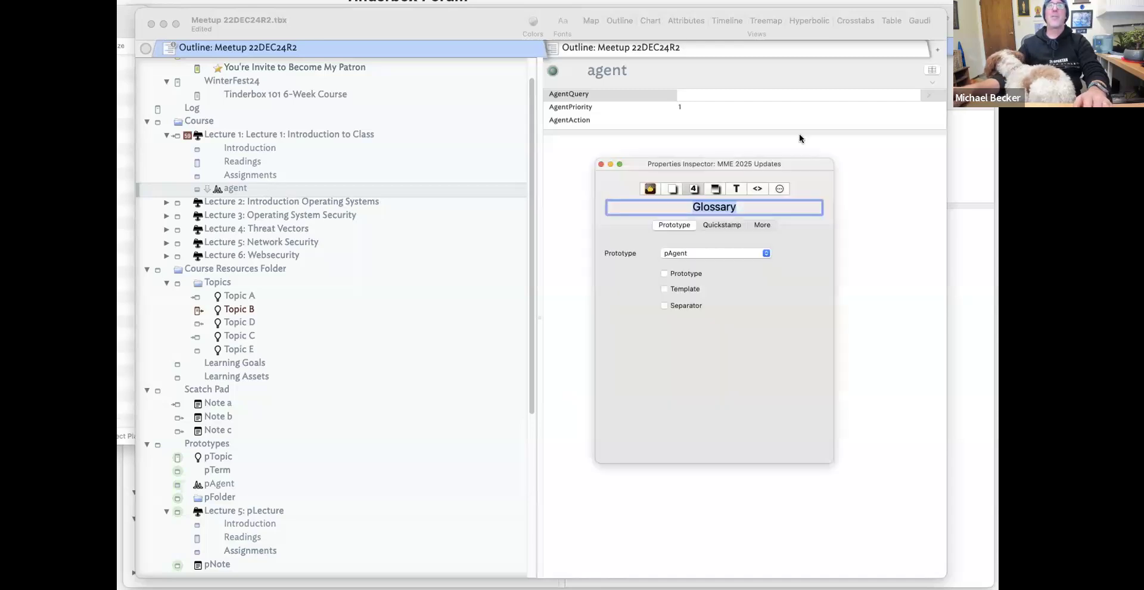
left_click(280, 135)
left_click(716, 119)
right_click(699, 115)
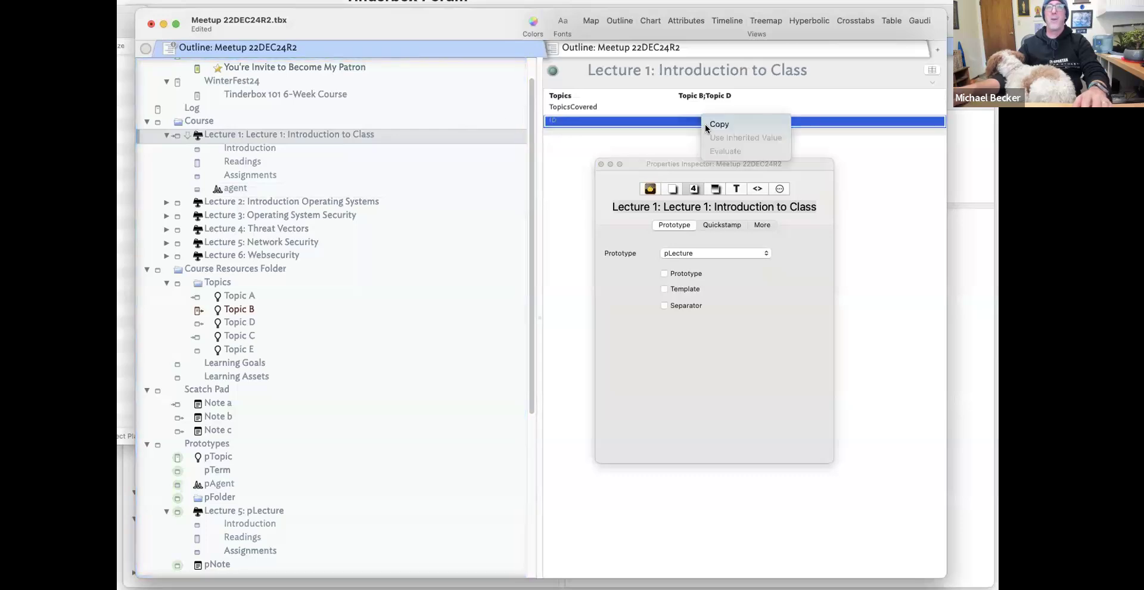
left_click(235, 189)
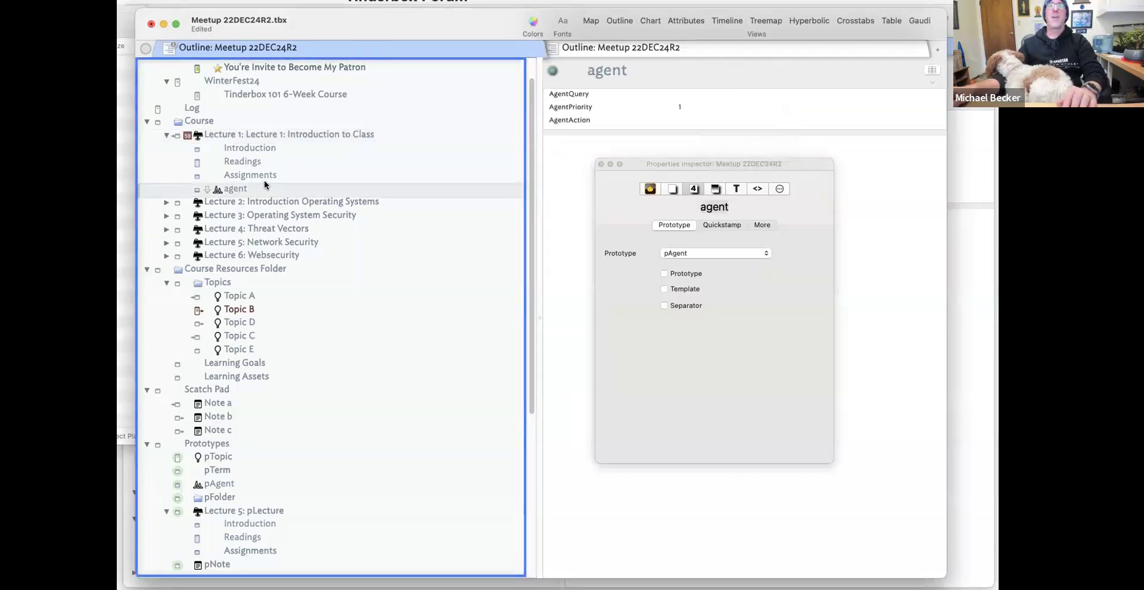
left_click(779, 188)
left_click(678, 295)
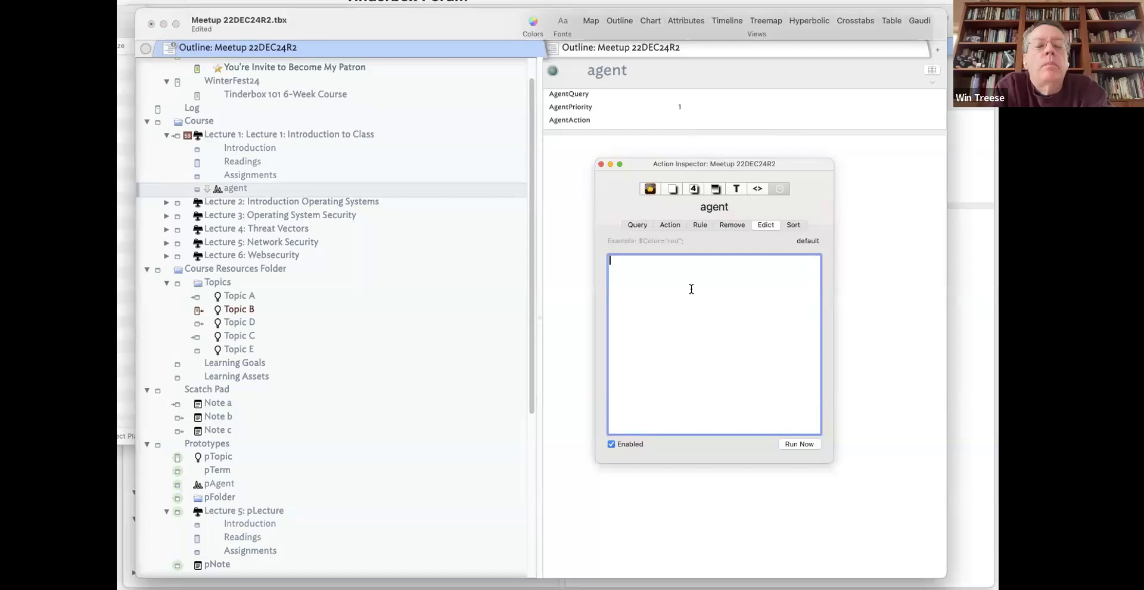
Add Topic to the agent's key attributes.
left_click(928, 74)
left_click(928, 71)
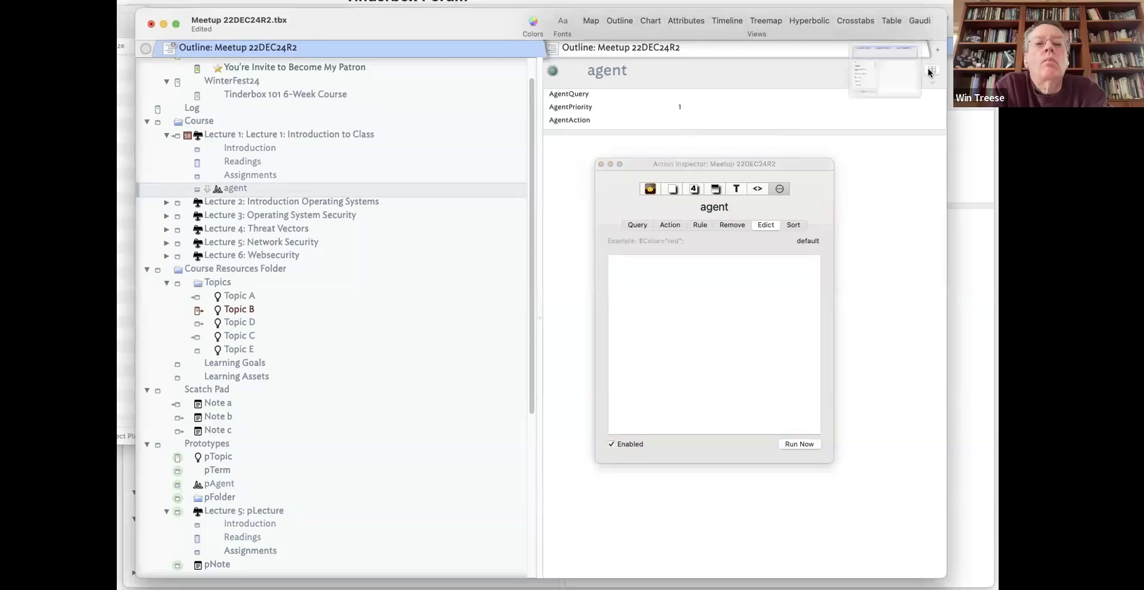
type("Tp")
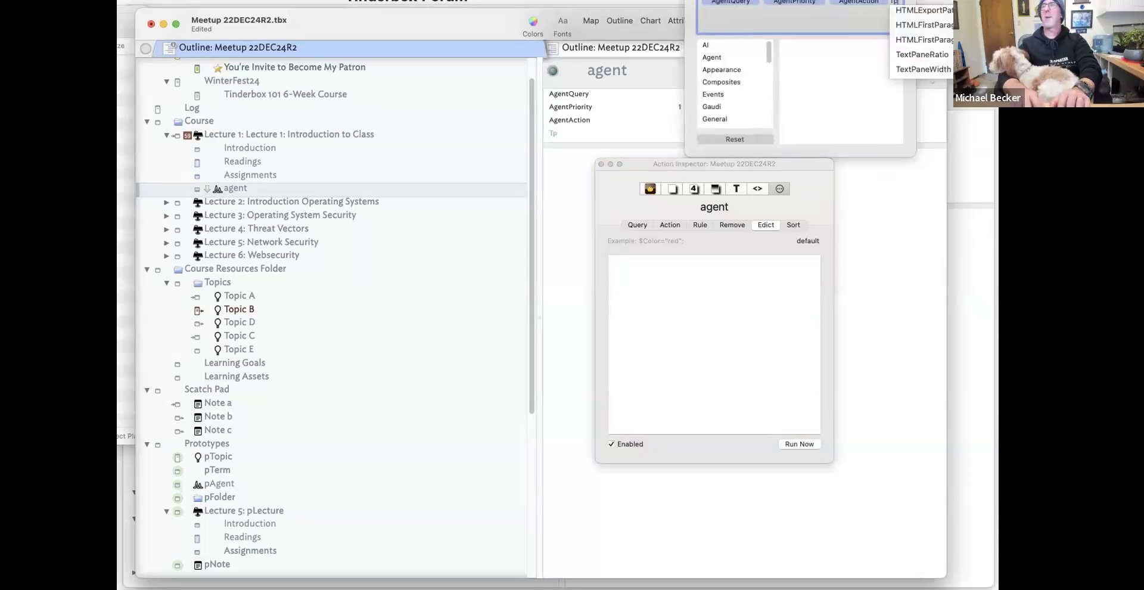
key("BackSpace")
type("opic")
key("Return")
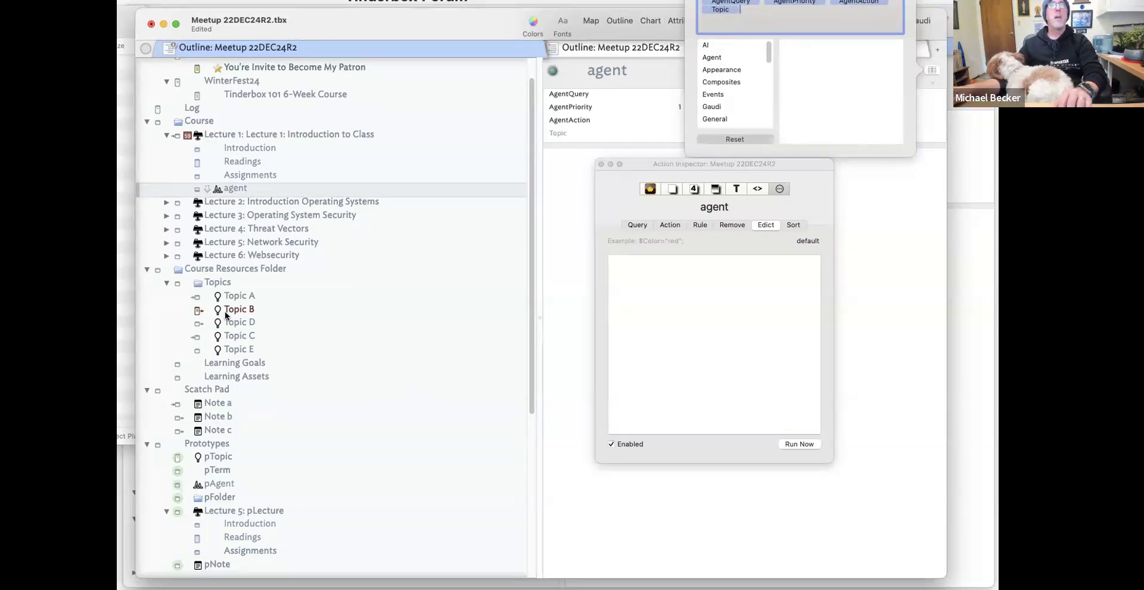
scroll(210, 507, "down", 3)
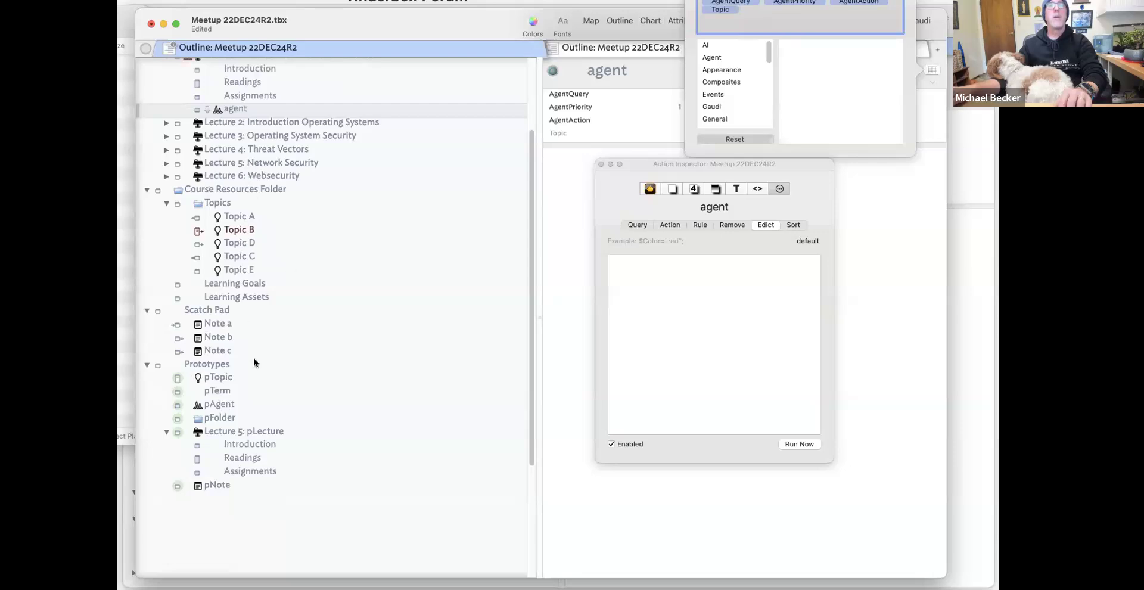
scroll(272, 415, "up", 4)
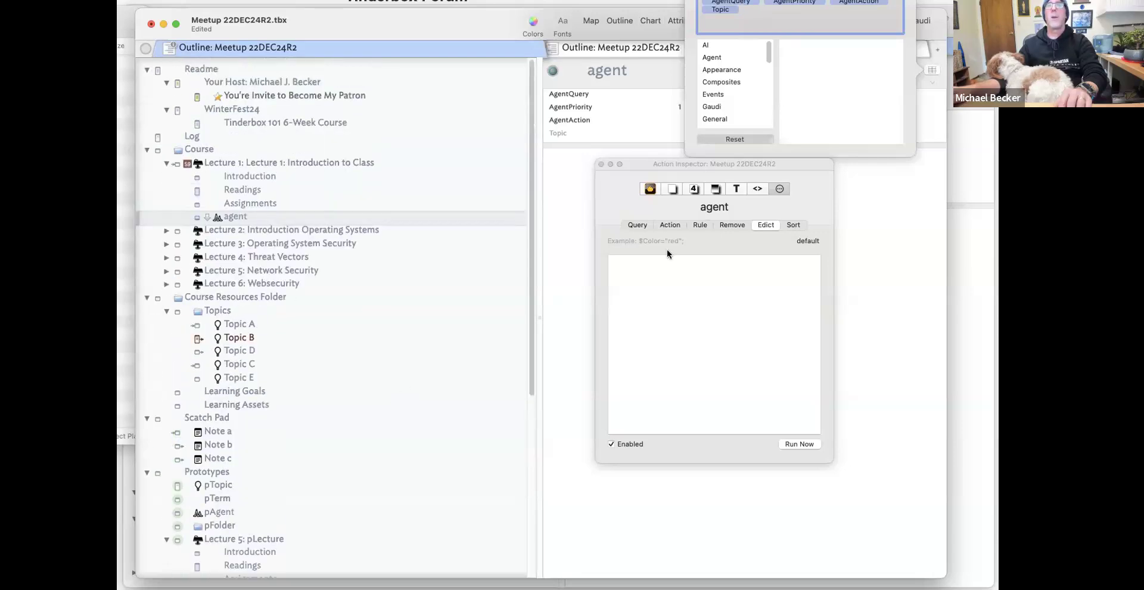
left_click(666, 292)
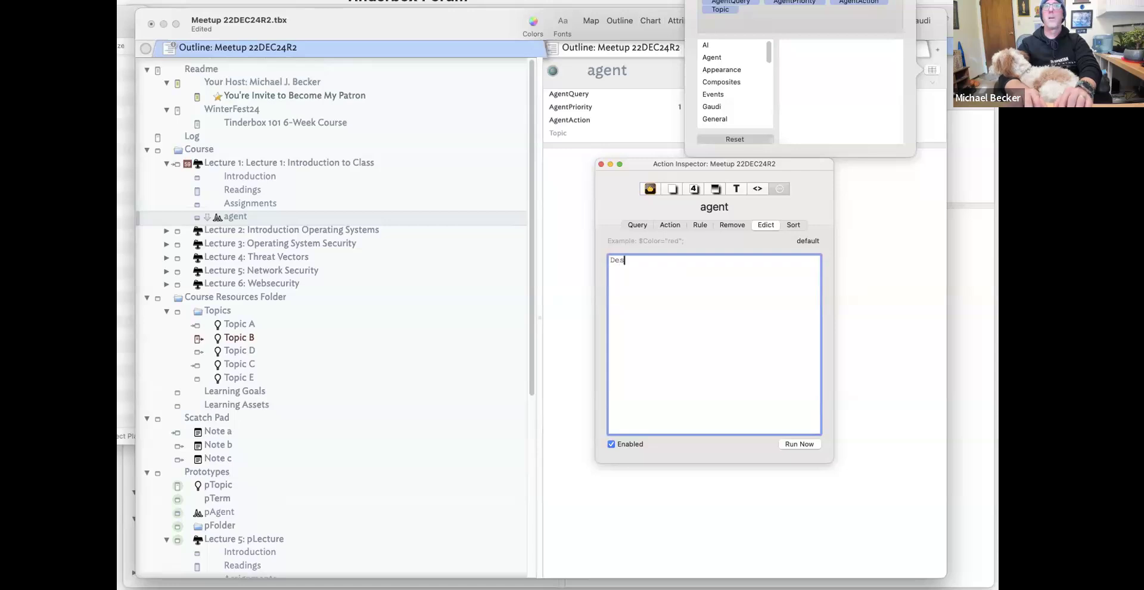
Write $Topic=descendedFrom( in the edict using autocomplete.
type("$Topic=")
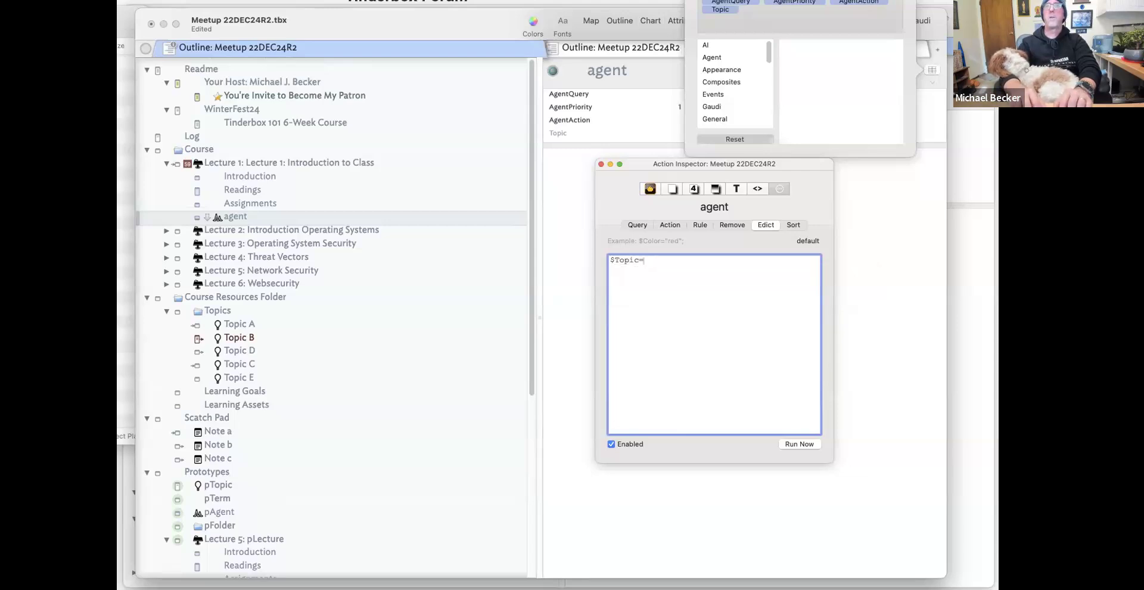
type("de")
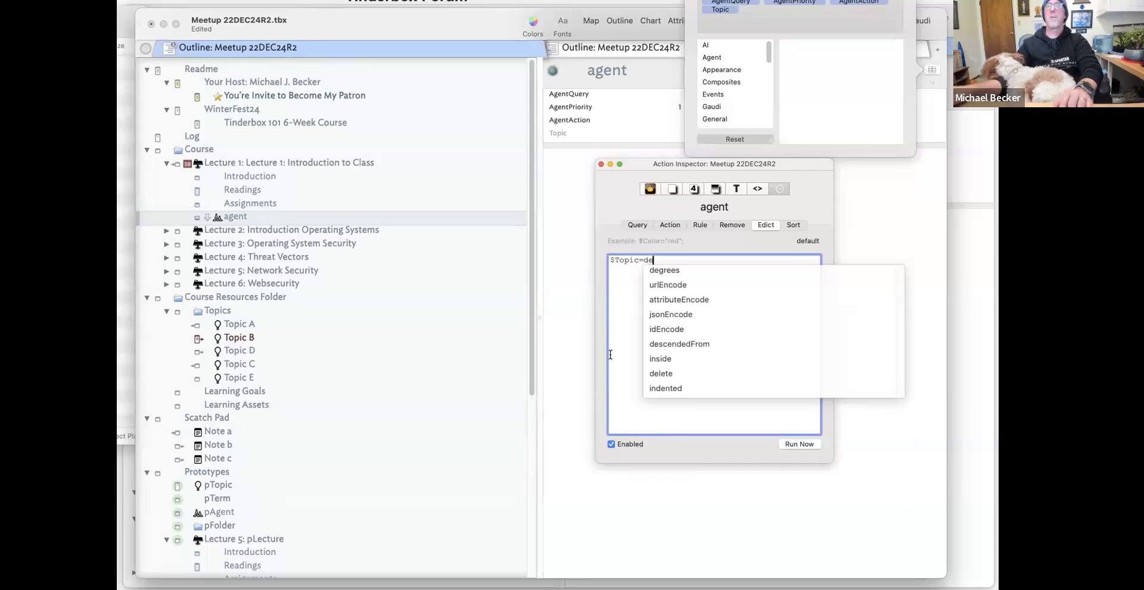
left_click(709, 346)
key("Return")
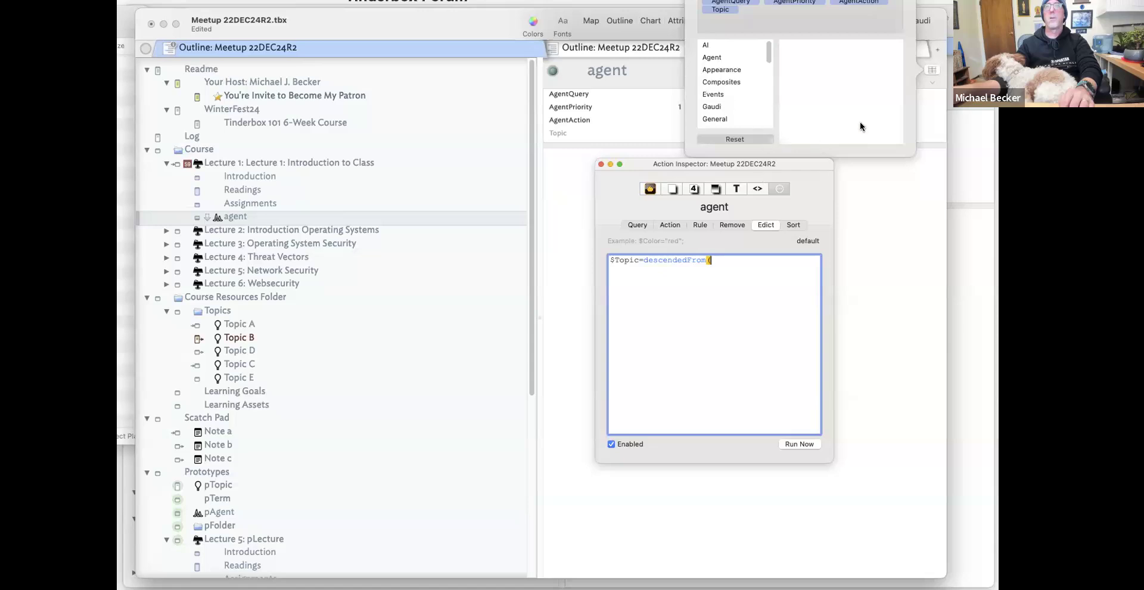
left_click(918, 262)
left_click(746, 294)
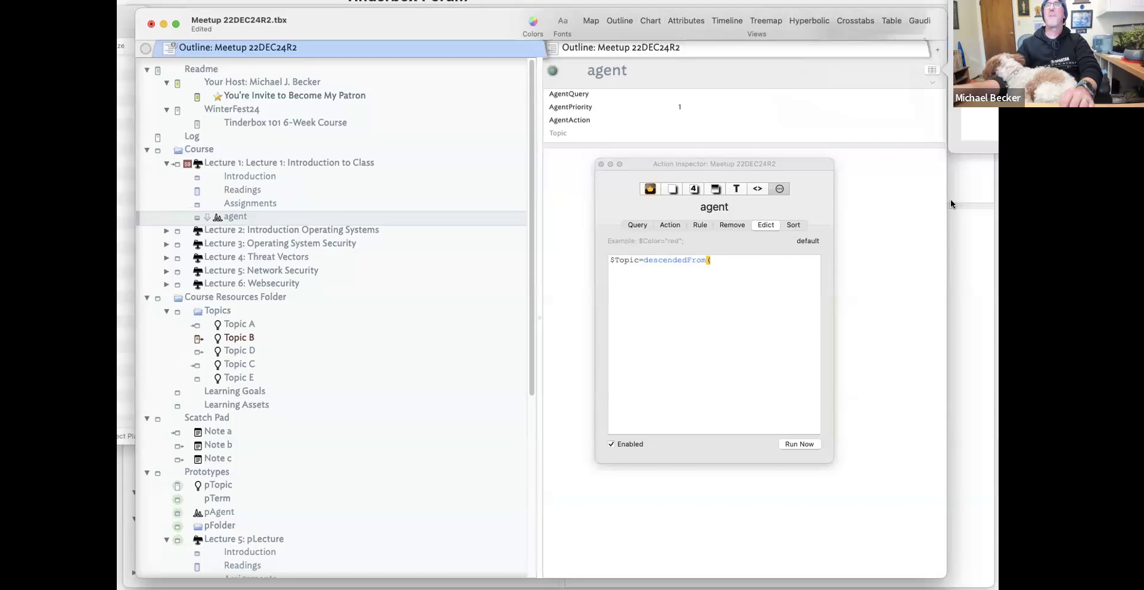
left_click(898, 88)
Add Topics as a key attribute and make the edict assign $Topics.
left_click(932, 70)
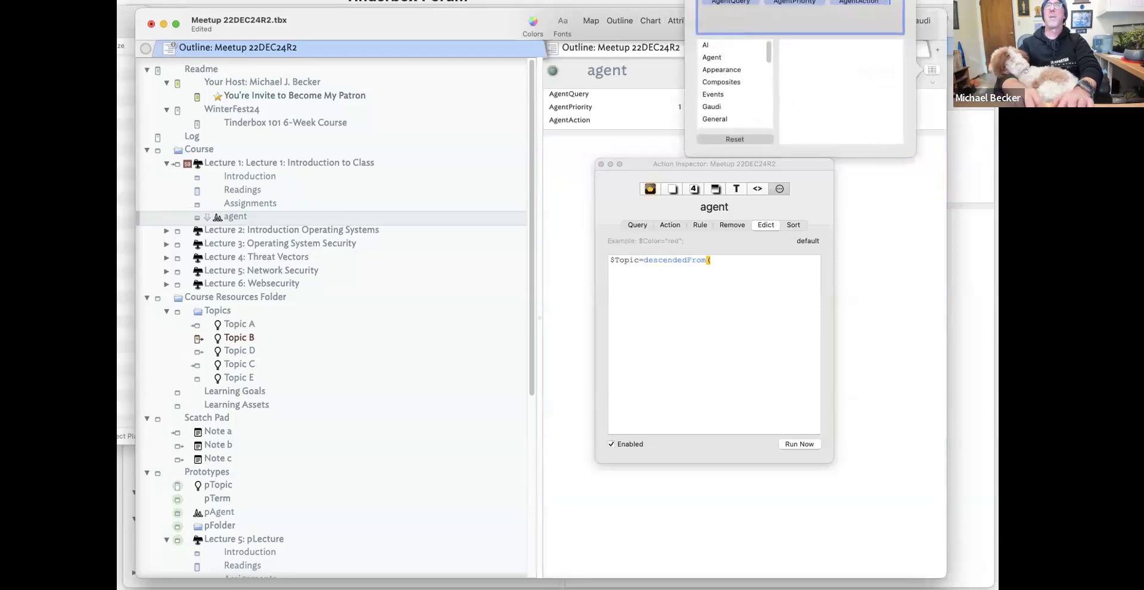
type("Top")
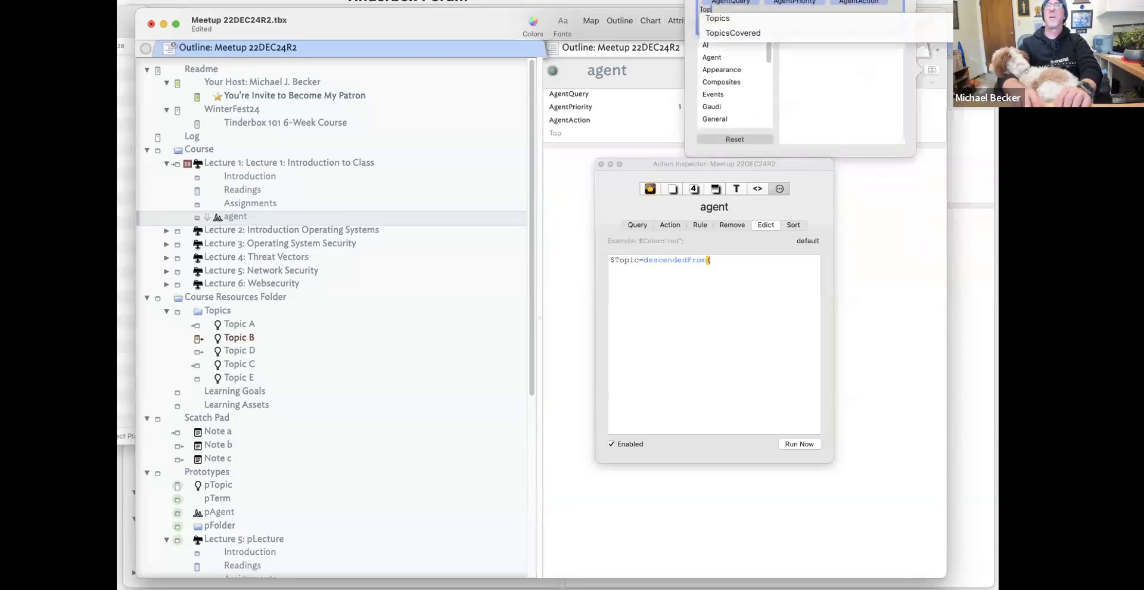
left_click(739, 19)
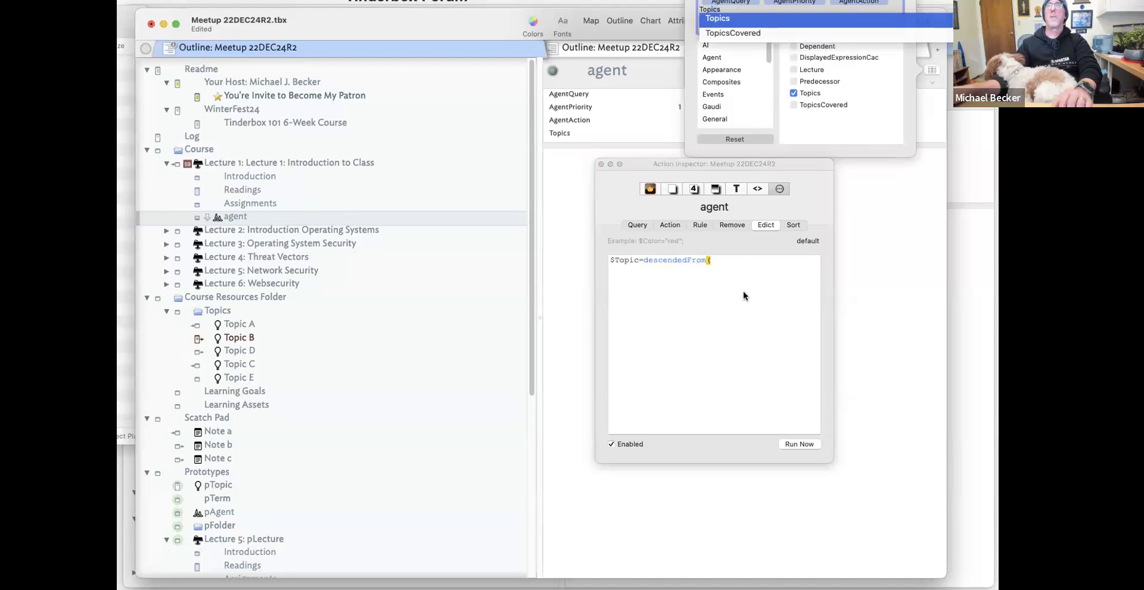
left_click(743, 295)
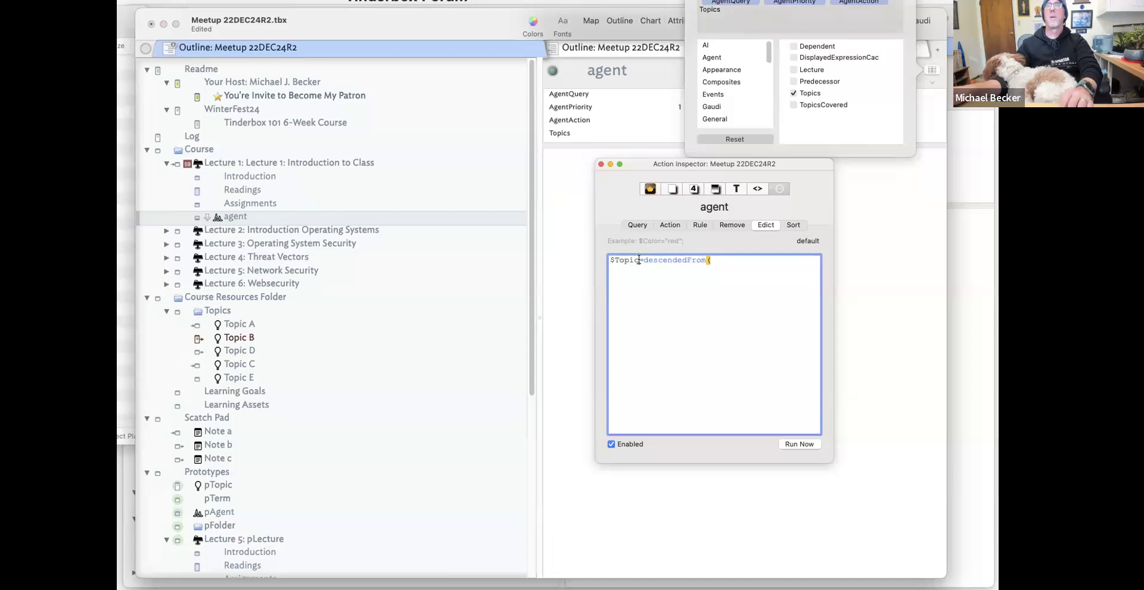
type("s")
key("Escape")
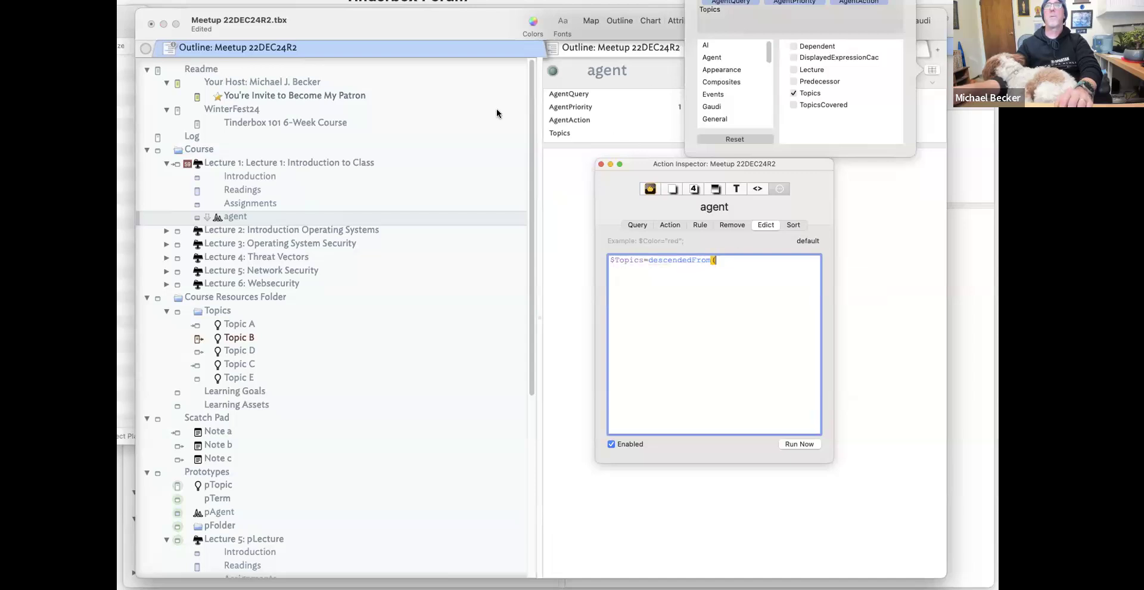
left_click(435, 160)
left_click(413, 160)
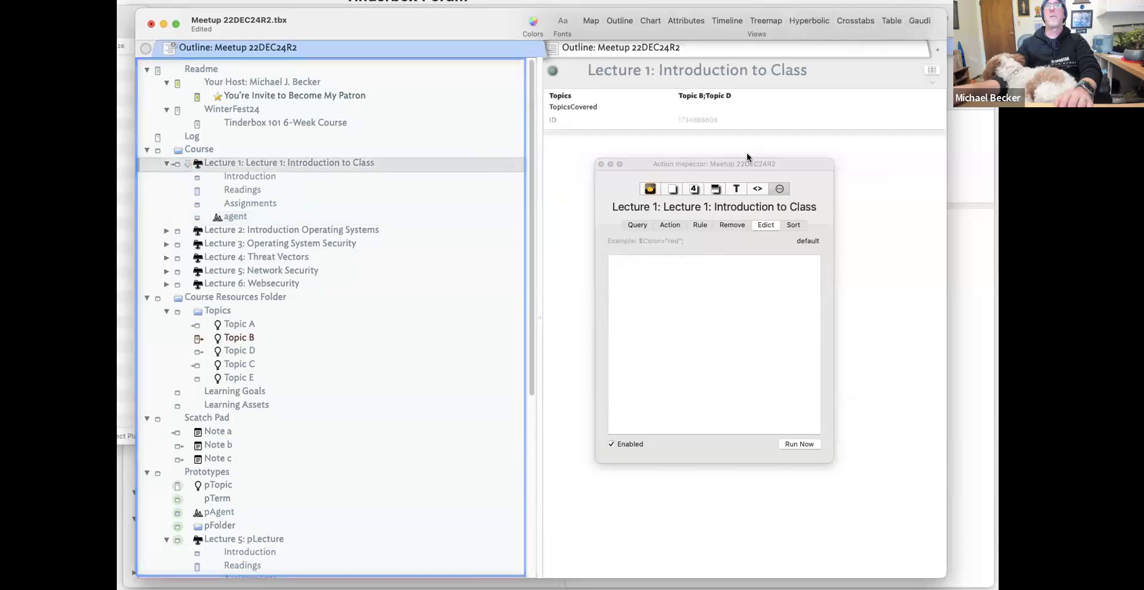
right_click(714, 120)
left_click(722, 129)
left_click(251, 218)
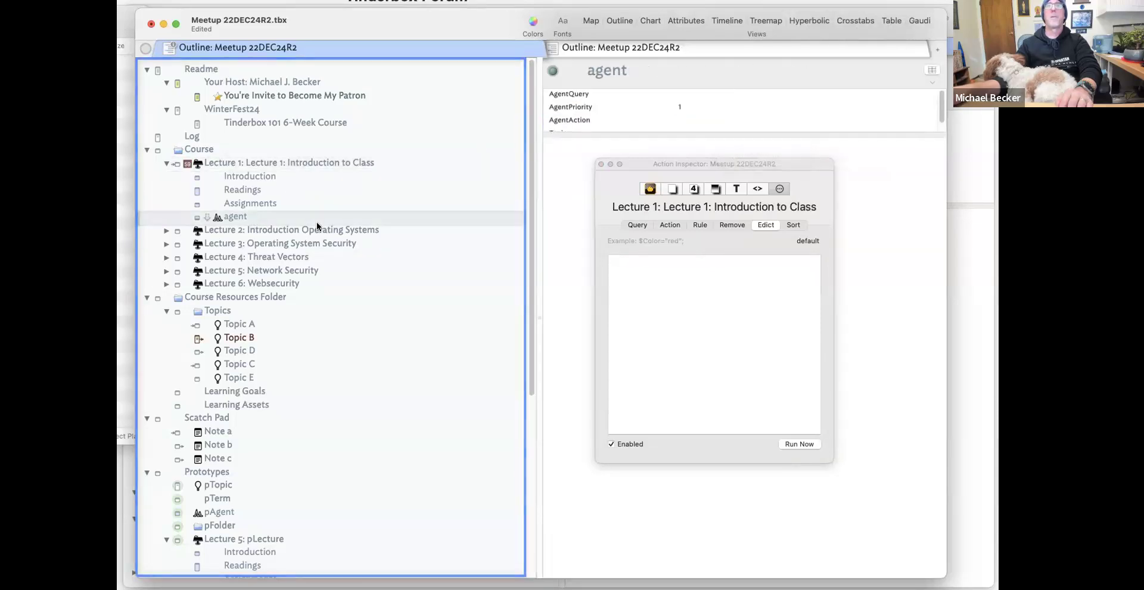
left_click(730, 260)
key("super+v")
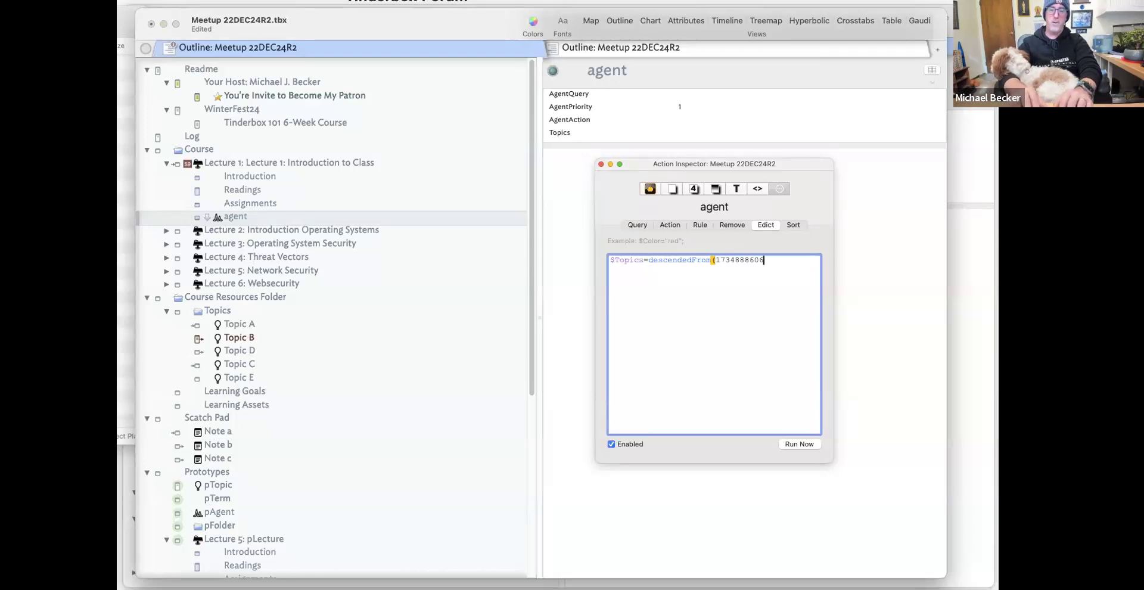
type(",$To")
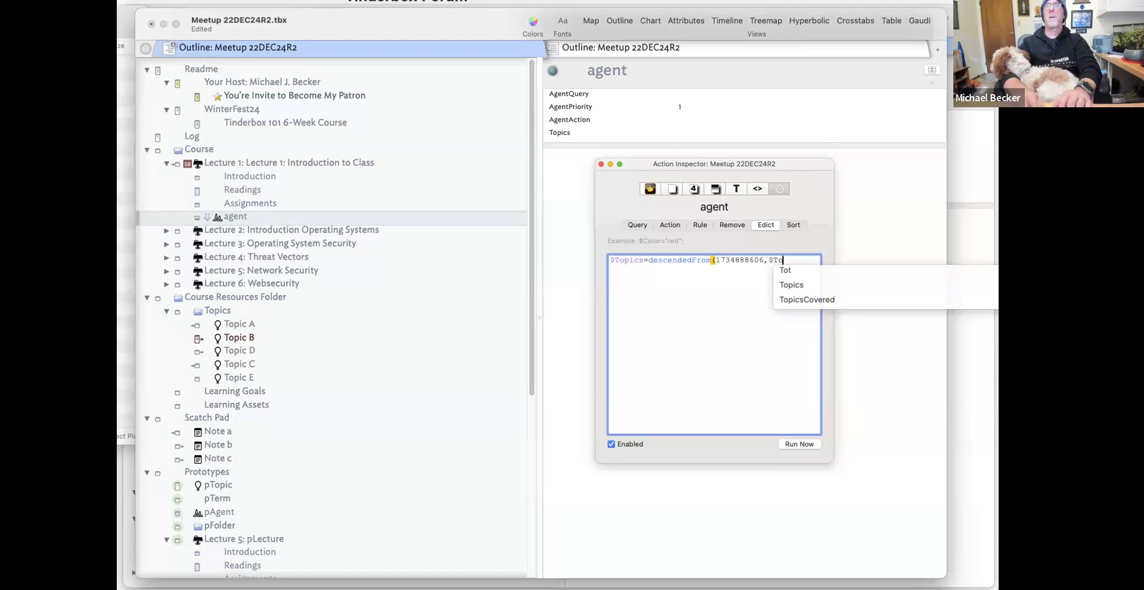
type("pics);")
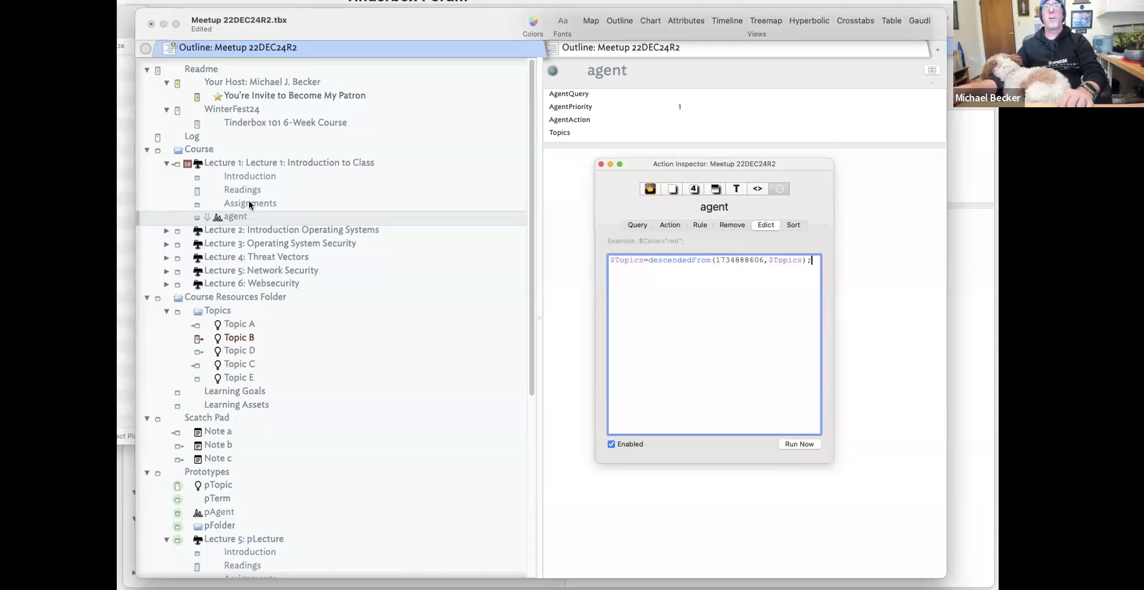
Replace descendedFrom in the edict with collect_if(.
mouse_move(648, 258)
left_mouse_down()
mouse_move(700, 260)
mouse_move(660, 262)
left_mouse_up()
left_click(710, 258)
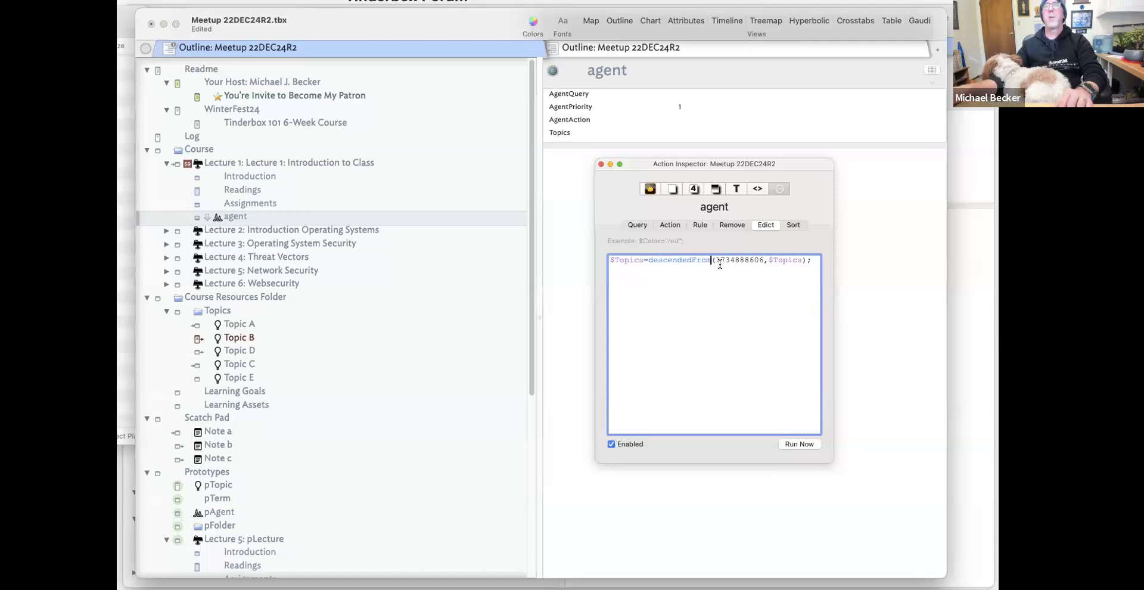
key("BackSpace")
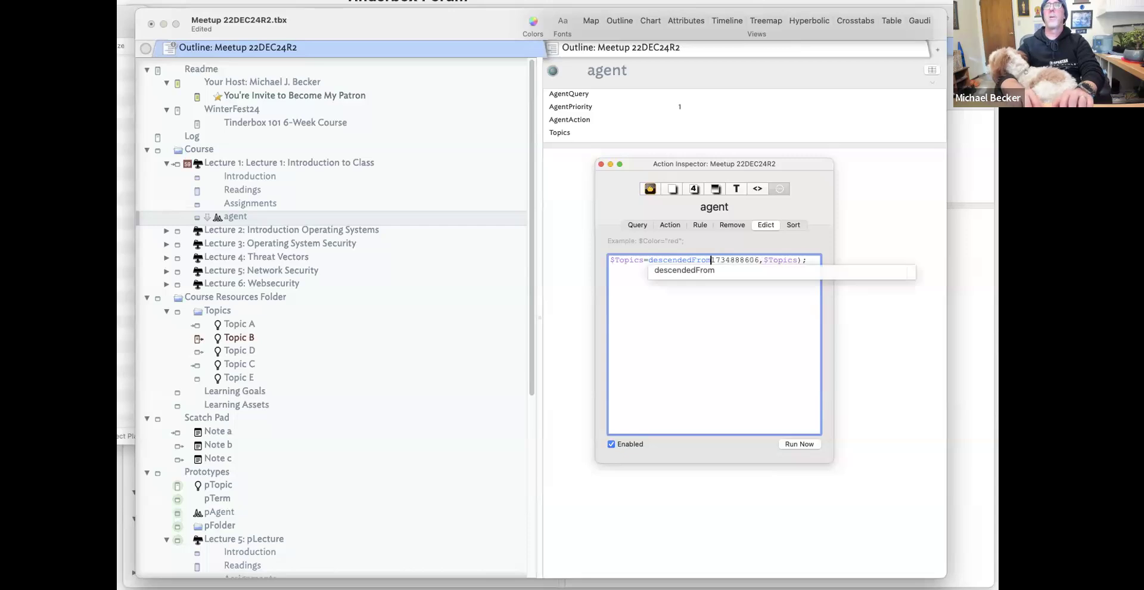
key("BackSpace")
key("BackSpace")
key("BackSpace")
key("BackSpace")
key("BackSpace")
key("BackSpace")
key("BackSpace")
key("BackSpace")
key("BackSpace")
key("BackSpace")
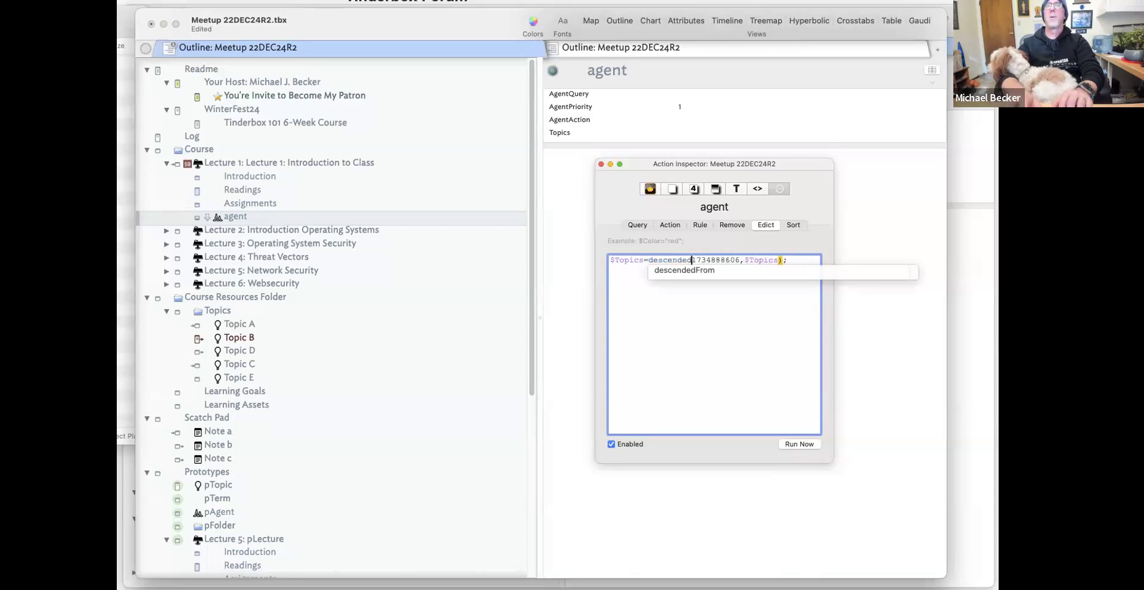
key("BackSpace")
key("BackSpace")
key("BackSpace")
type("collect")
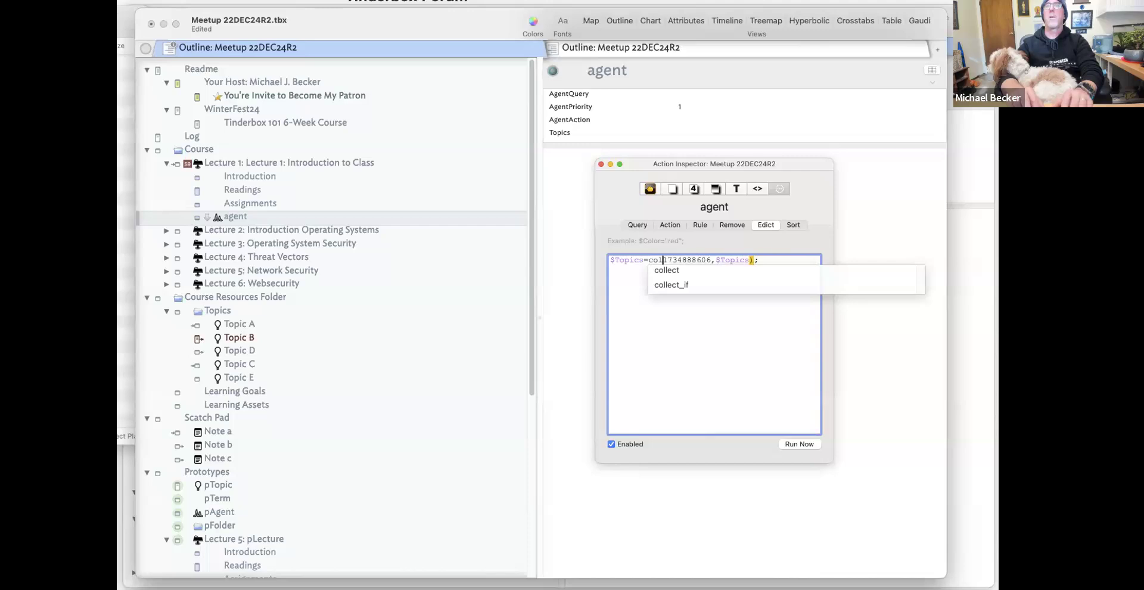
type("(")
key("BackSpace")
type("-i")
key("BackSpace")
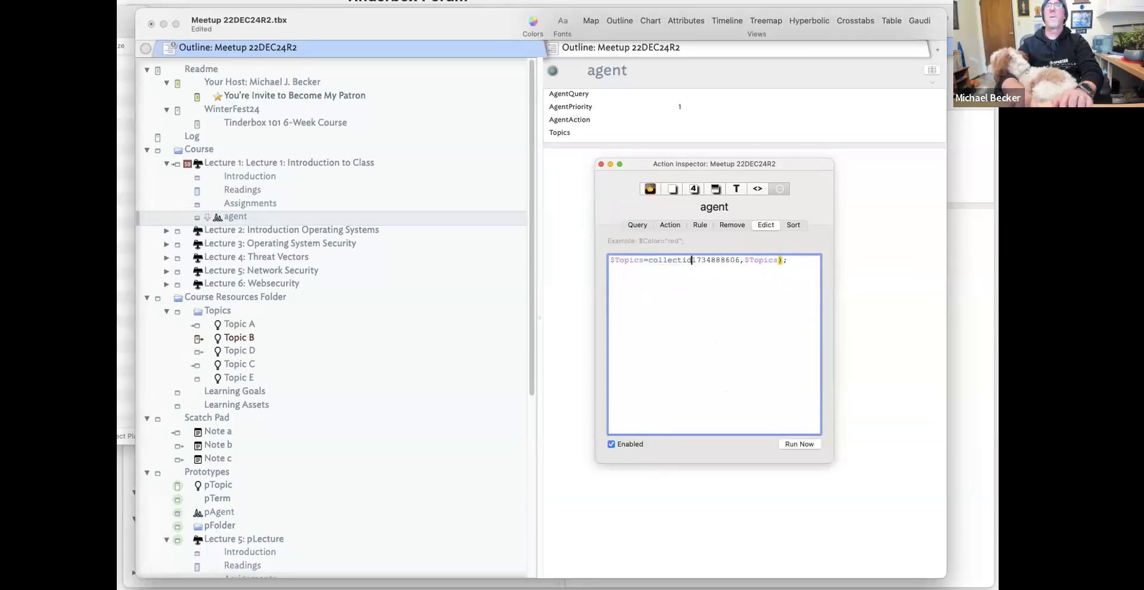
key("BackSpace")
type("_if(")
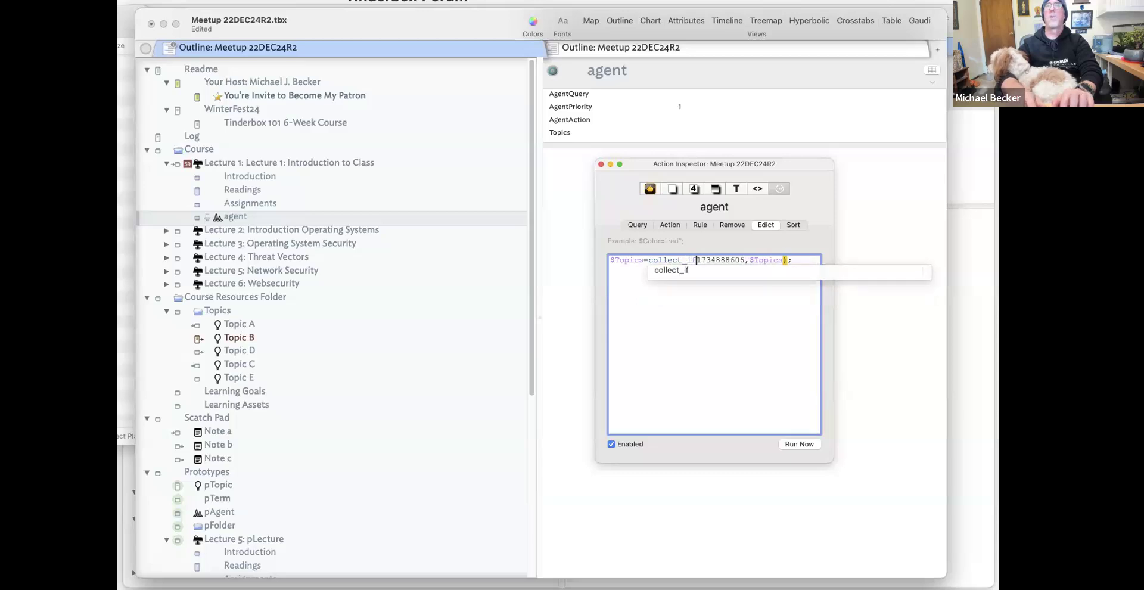
key("super+v")
key("BackSpace")
key("BackSpace")
key("BackSpace")
key("BackSpace")
key("BackSpace")
key("BackSpace")
key("BackSpace")
key("BackSpace")
key("BackSpace")
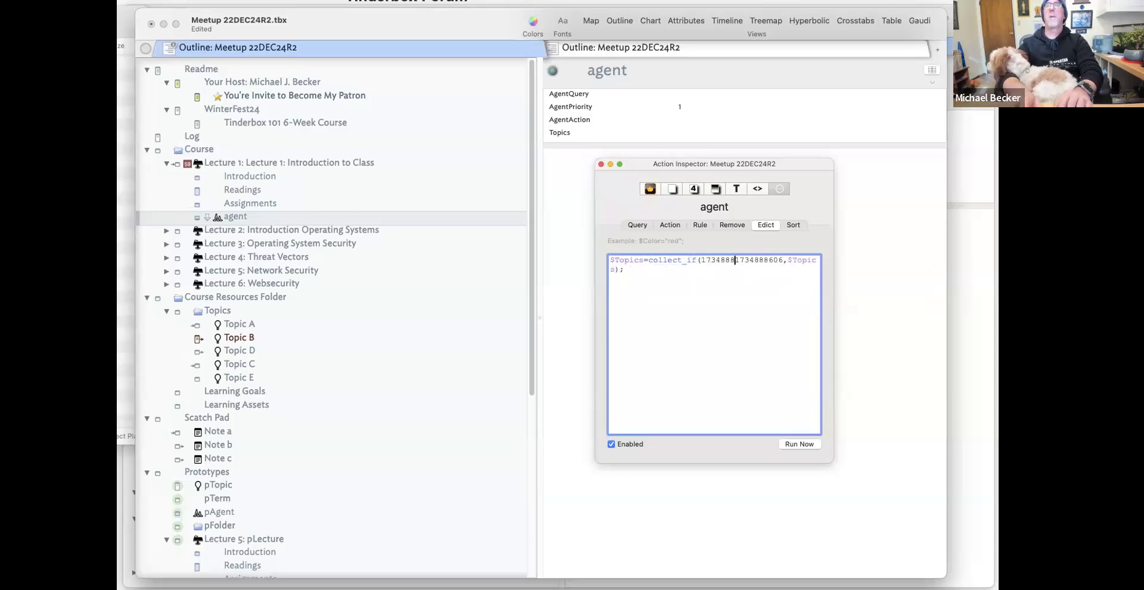
key("BackSpace")
type("17")
key("BackSpace")
key("BackSpace")
type("desc")
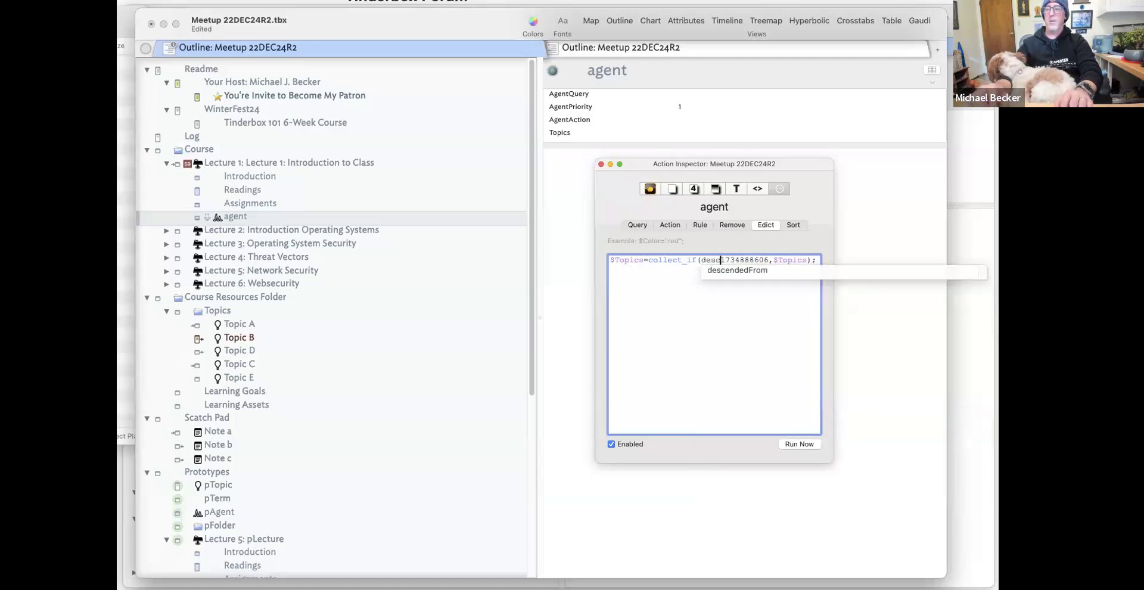
key("Return")
type("(")
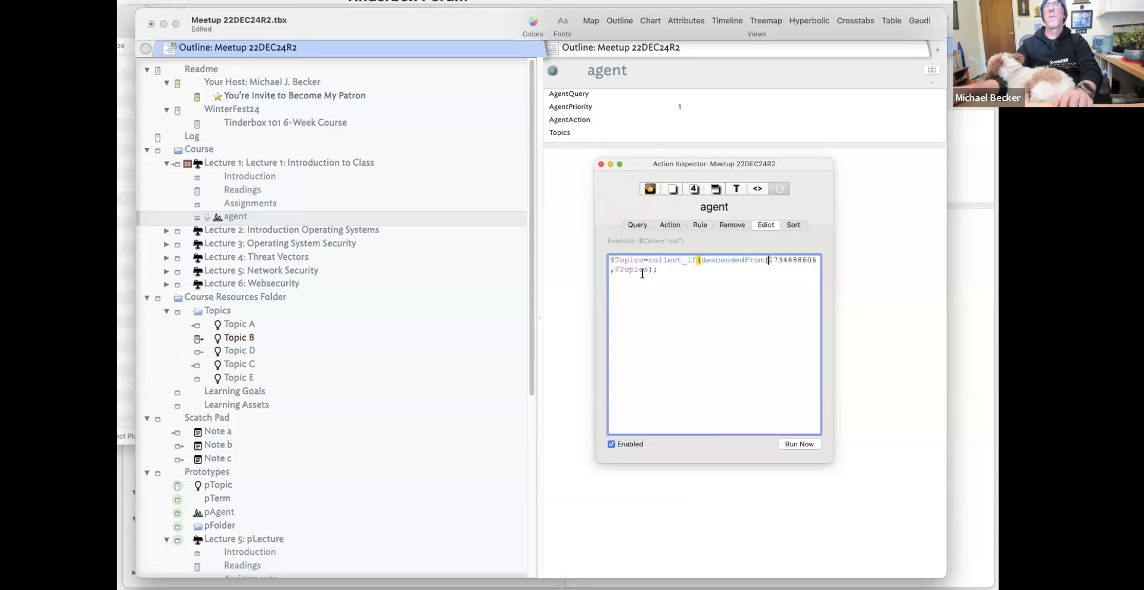
type("1734888606),")
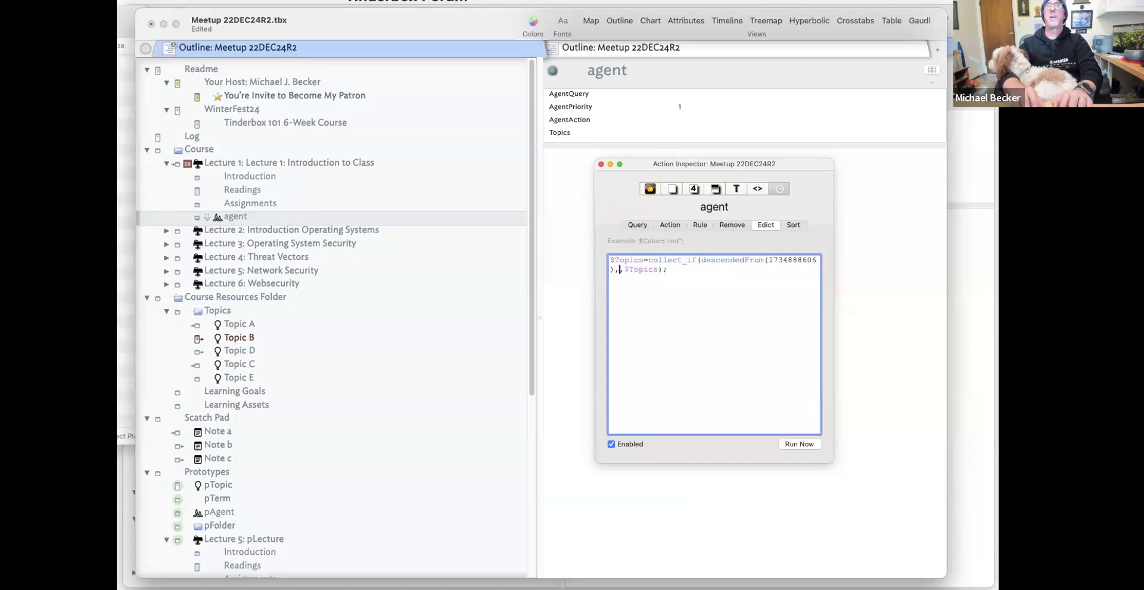
type("$IsAlia")
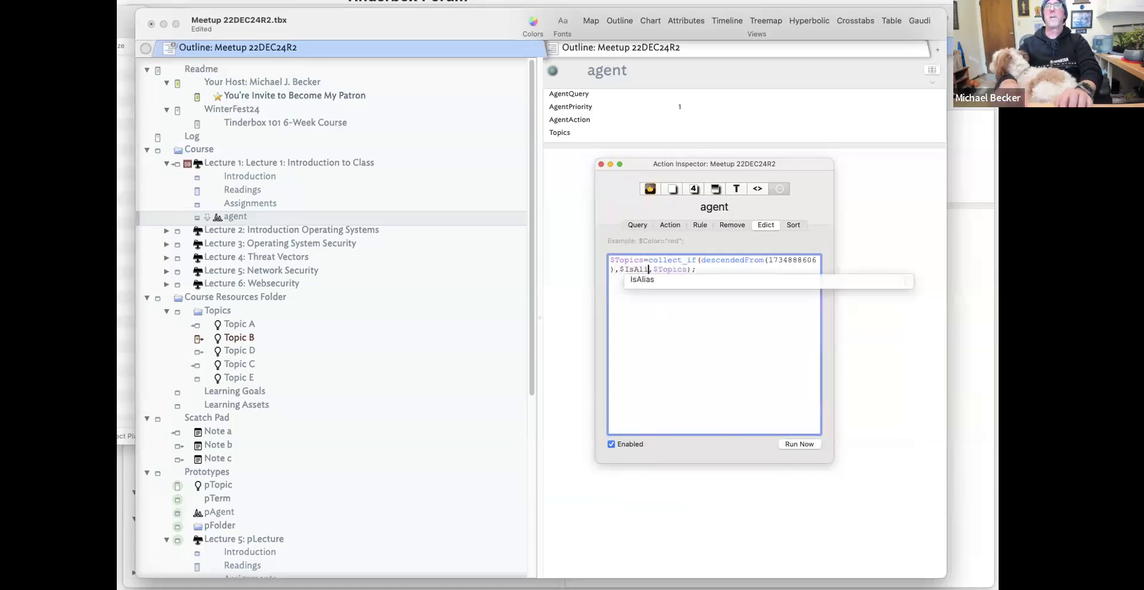
type("s==fa")
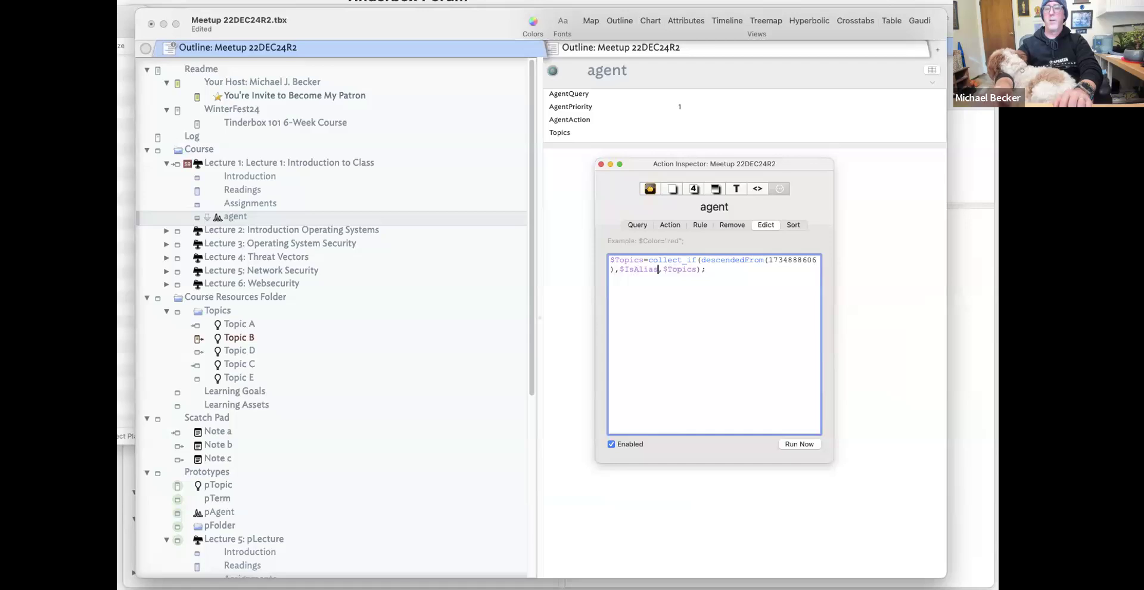
key("BackSpace")
key("BackSpace")
key("BackSpace")
key("BackSpace")
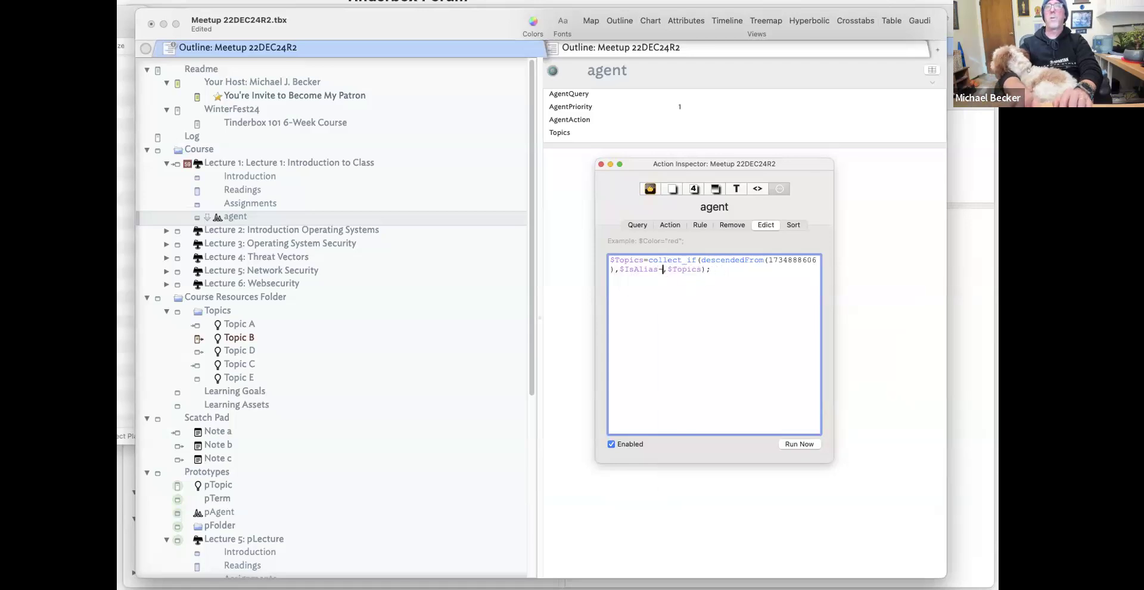
type("=false")
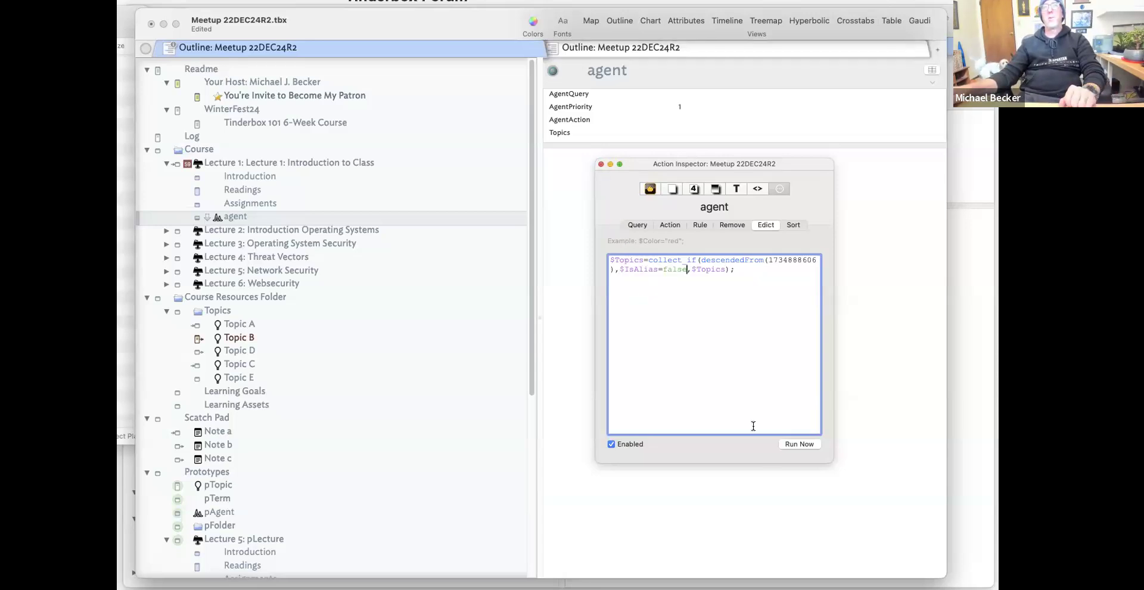
Check Lecture 1 and its children to confirm Lecture 1's Topics read Topic B;Topic D.
left_click(233, 206)
left_click(226, 217)
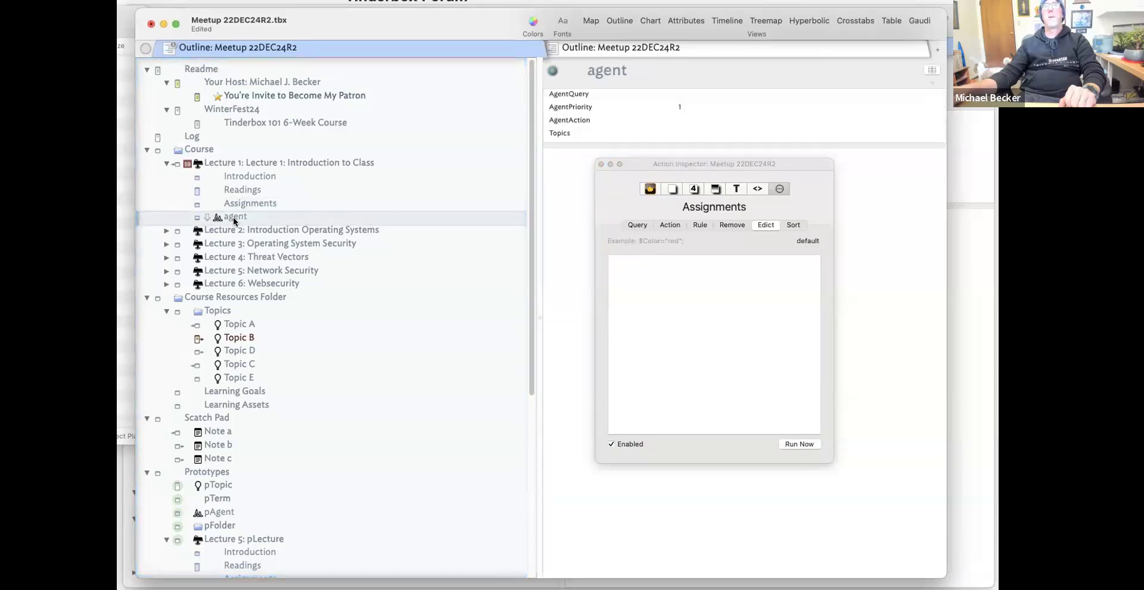
left_click(629, 288)
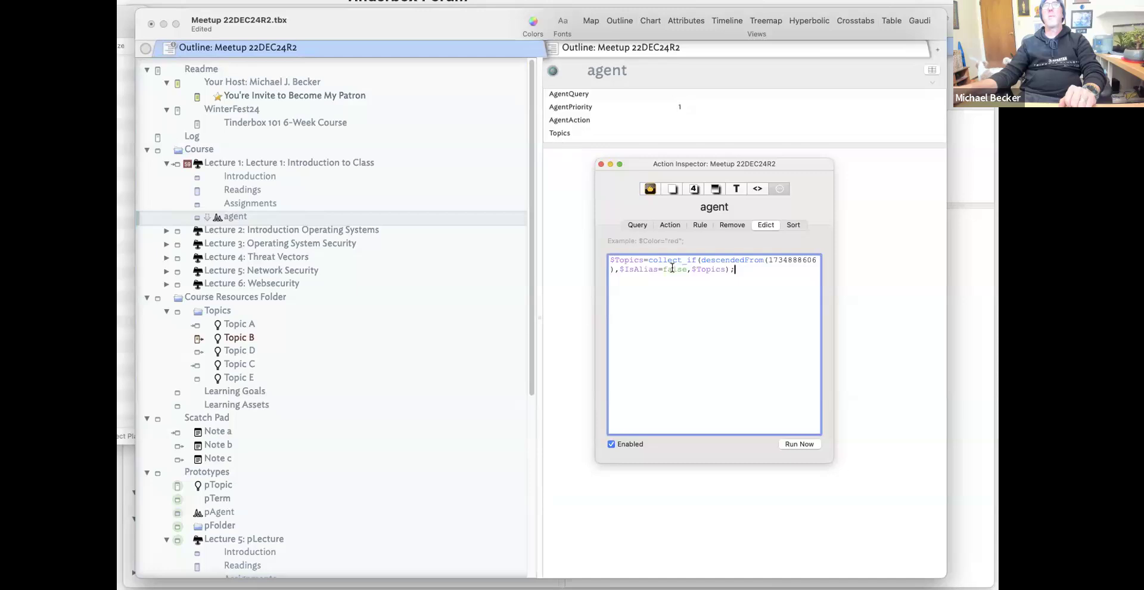
left_click(244, 163)
left_click(251, 175)
left_click(253, 191)
left_click(254, 203)
left_click(259, 178)
left_click(261, 164)
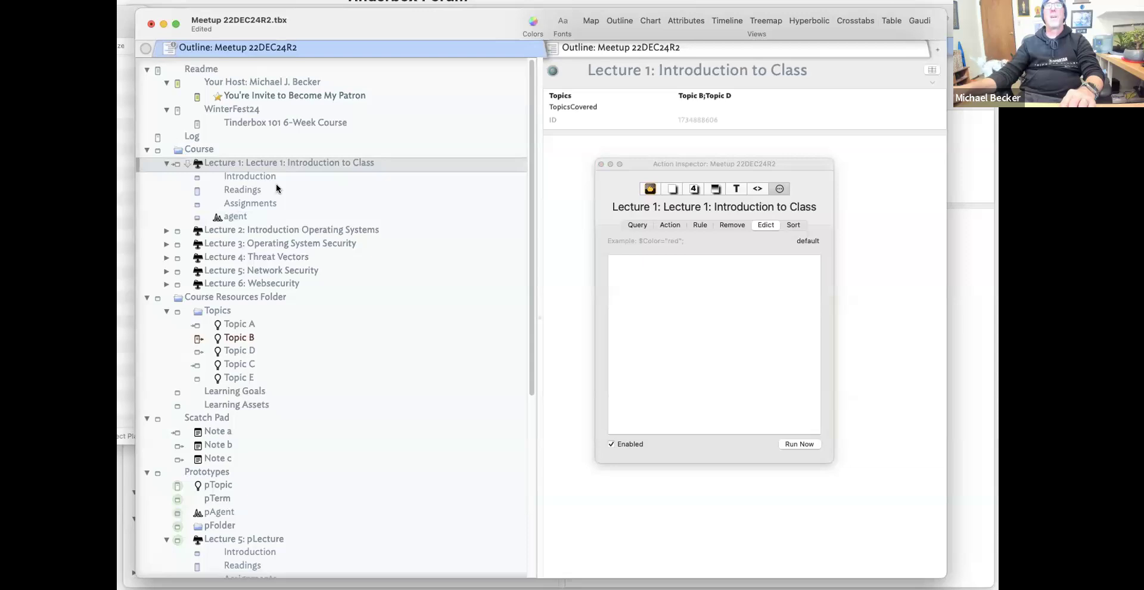
Insert a blank line at the start of the agent's edict.
left_click(246, 217)
left_click(705, 294)
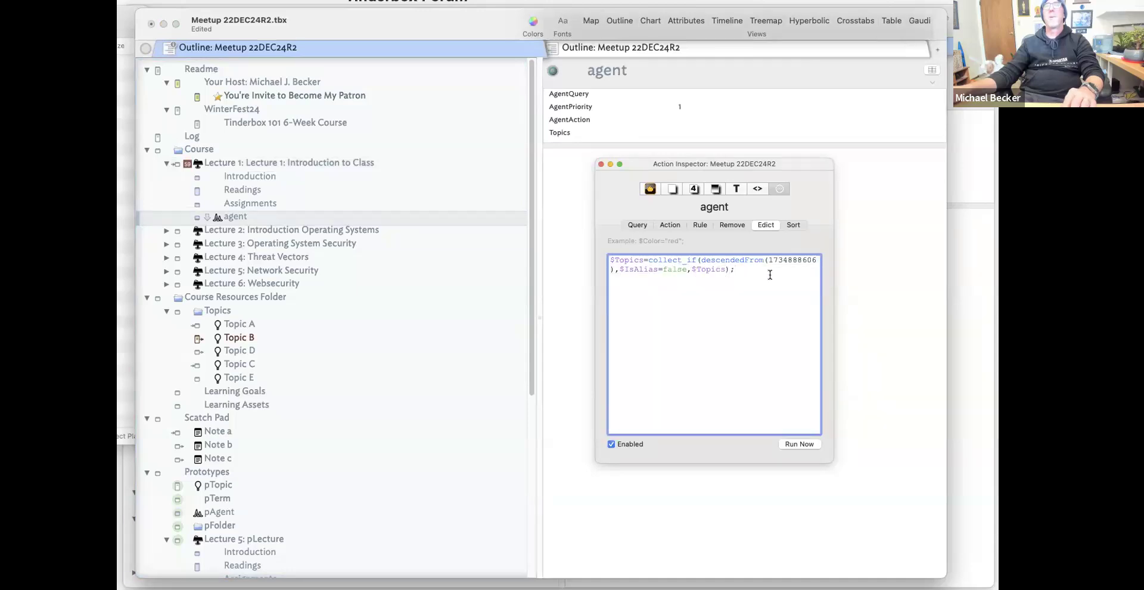
left_click_drag(771, 274, 606, 257)
key("super+c")
left_click(643, 267)
left_click(610, 258)
key("Return")
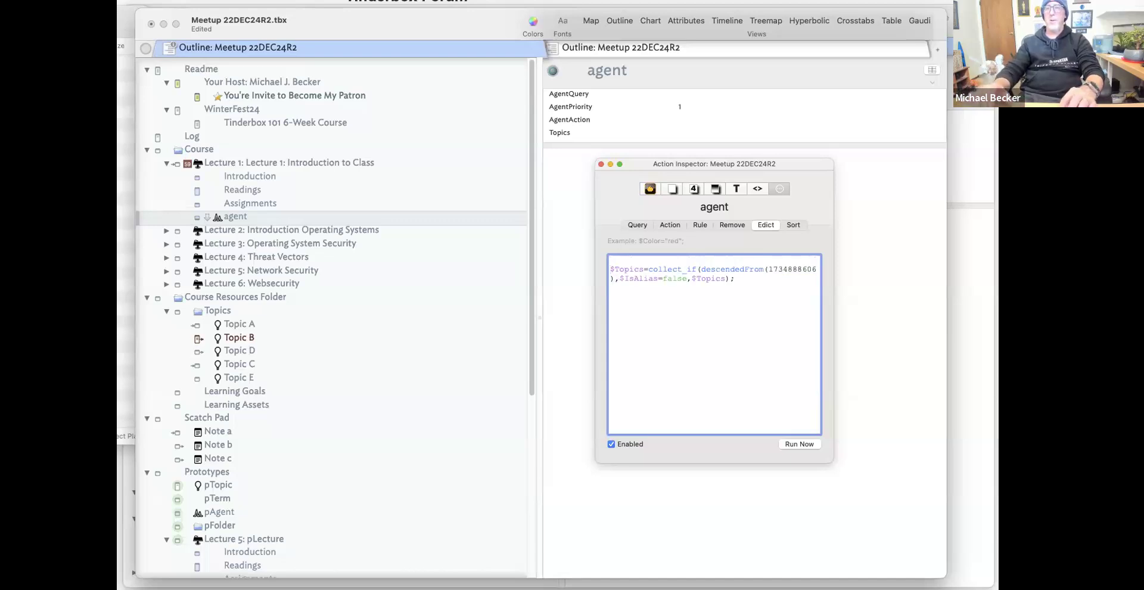
Make line one $Topics=Topics(parent); and change line two's assignment to +=.
key("super+v")
left_click_drag(651, 258, 824, 256)
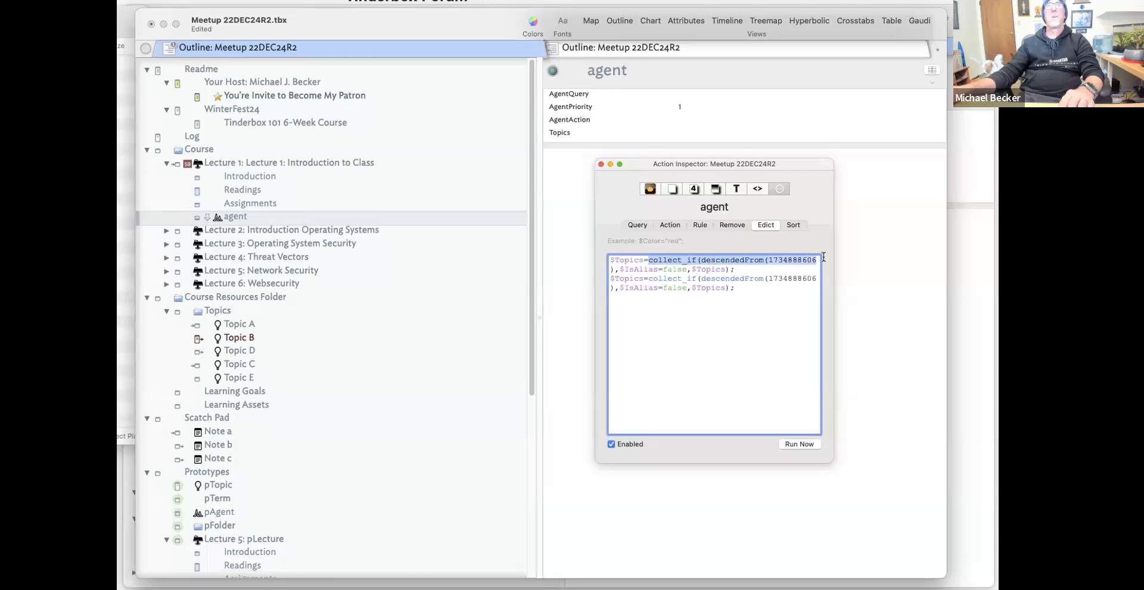
type("Top")
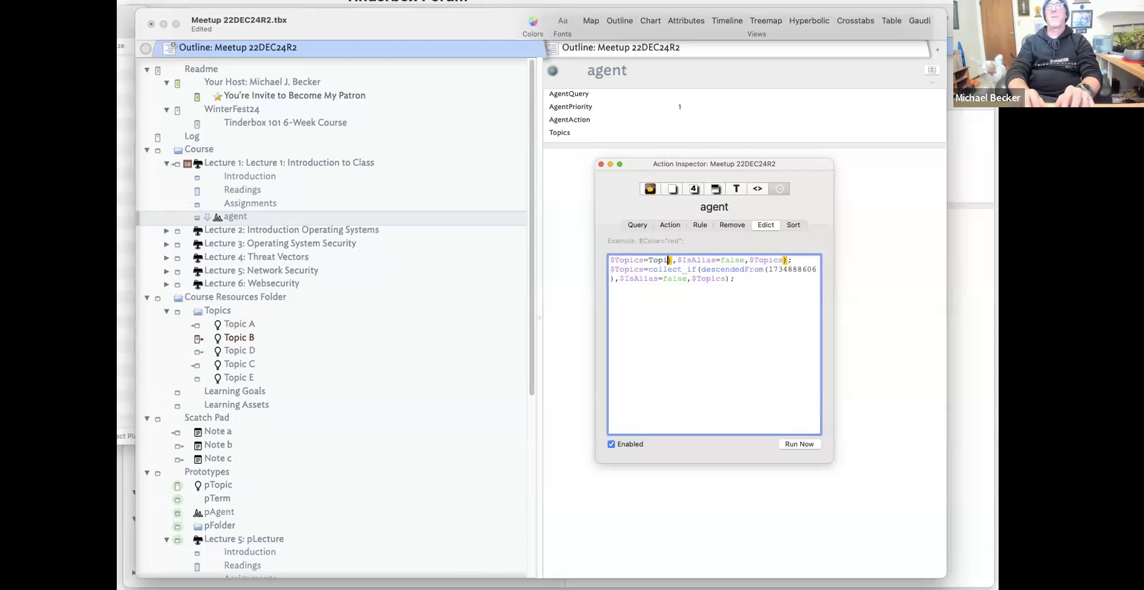
type("ics(parent")
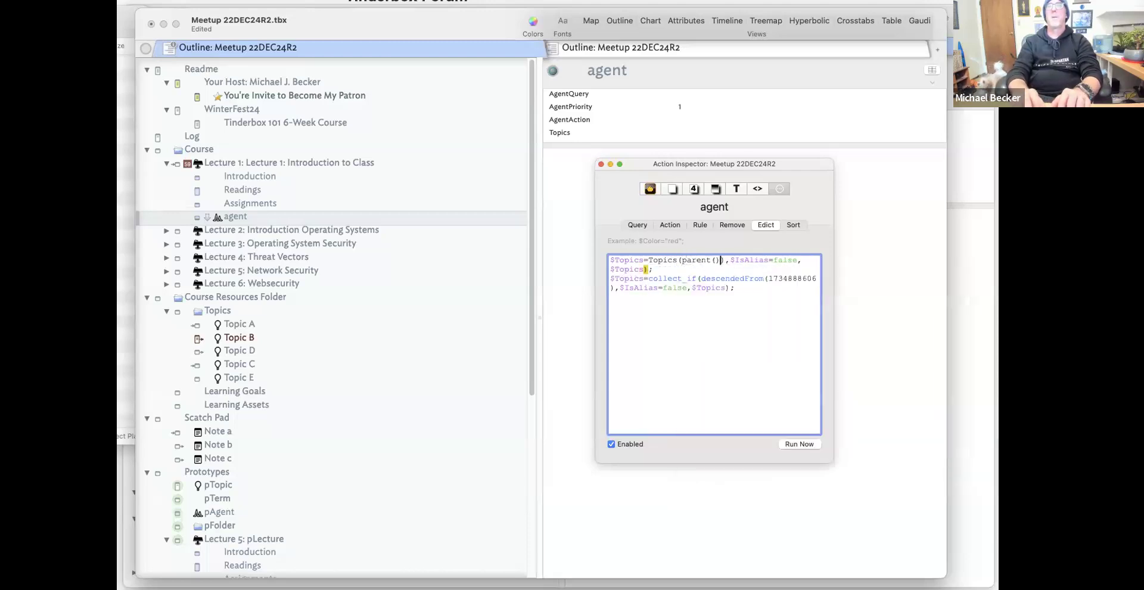
type("(;")
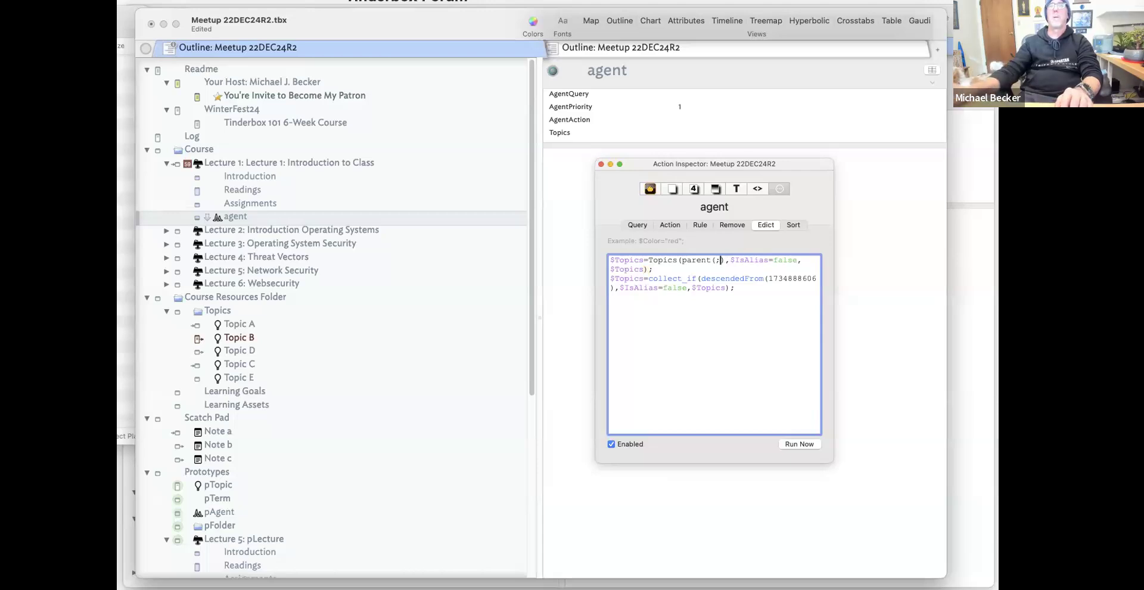
left_click_drag(711, 258, 709, 266)
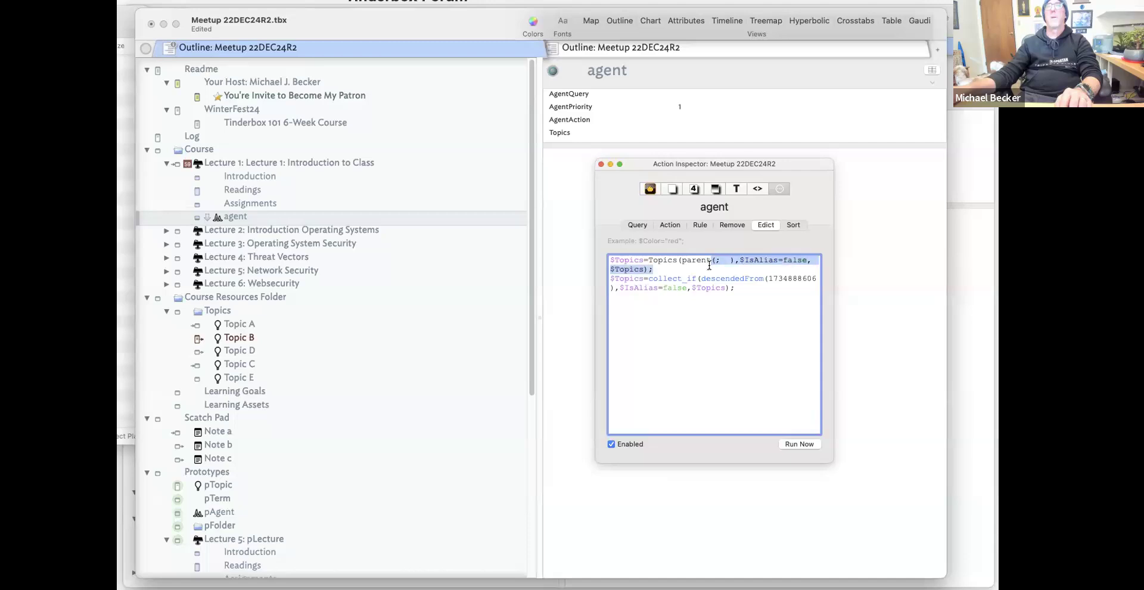
type(");")
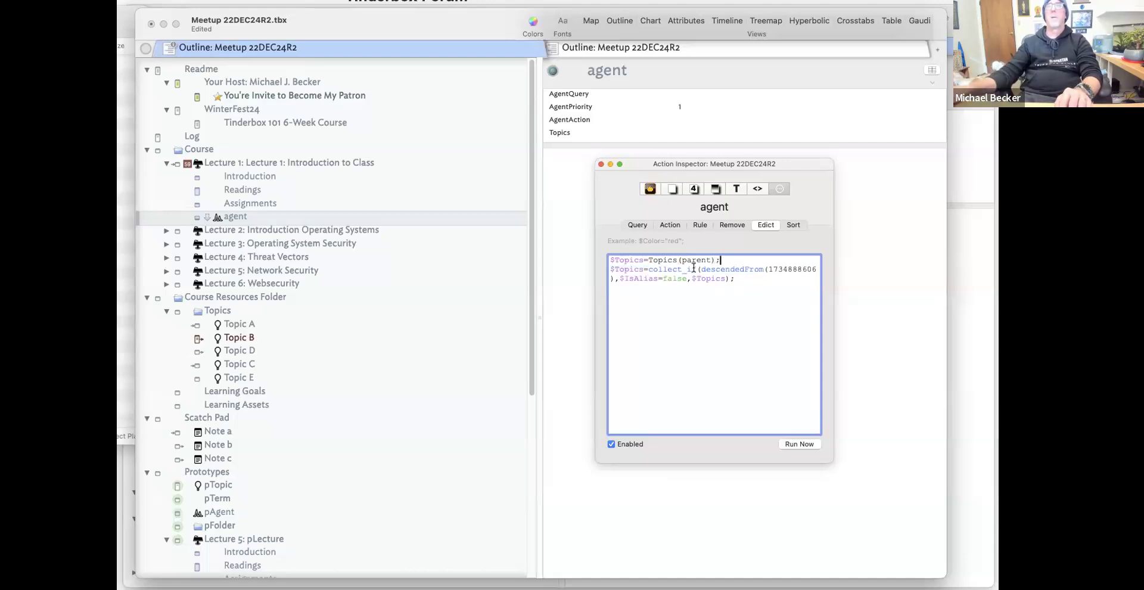
type("+")
left_click(716, 333)
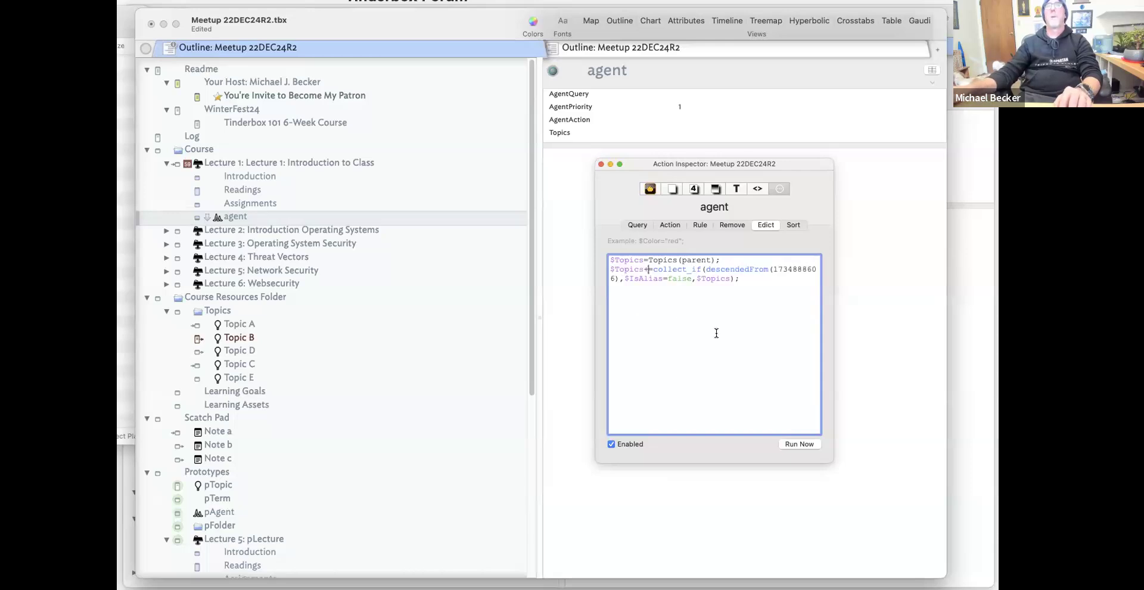
left_click(270, 215)
left_click(255, 207)
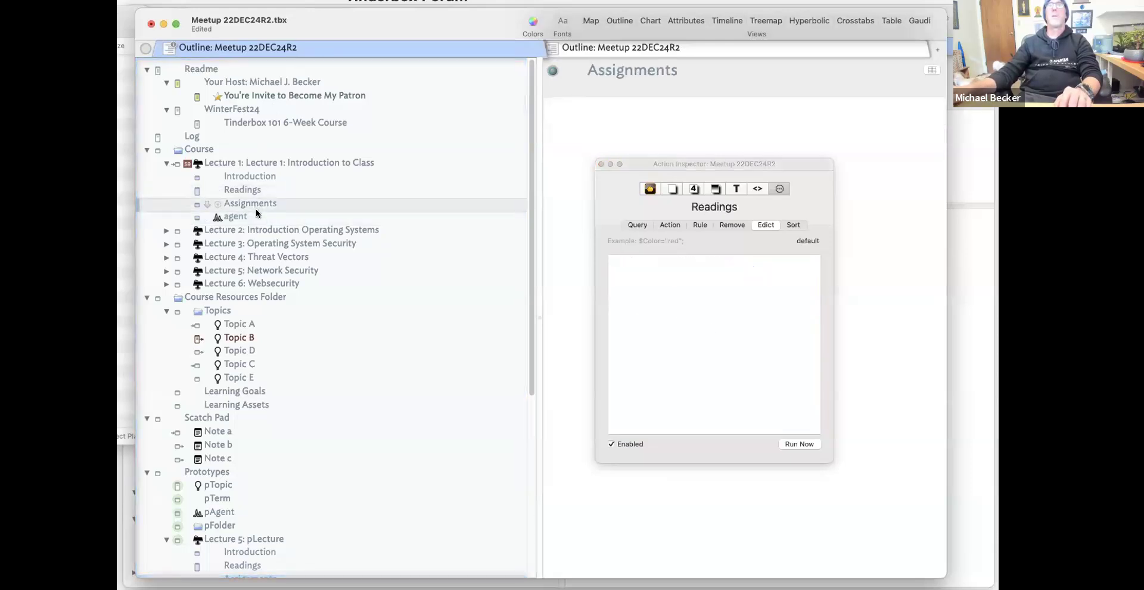
left_click(256, 215)
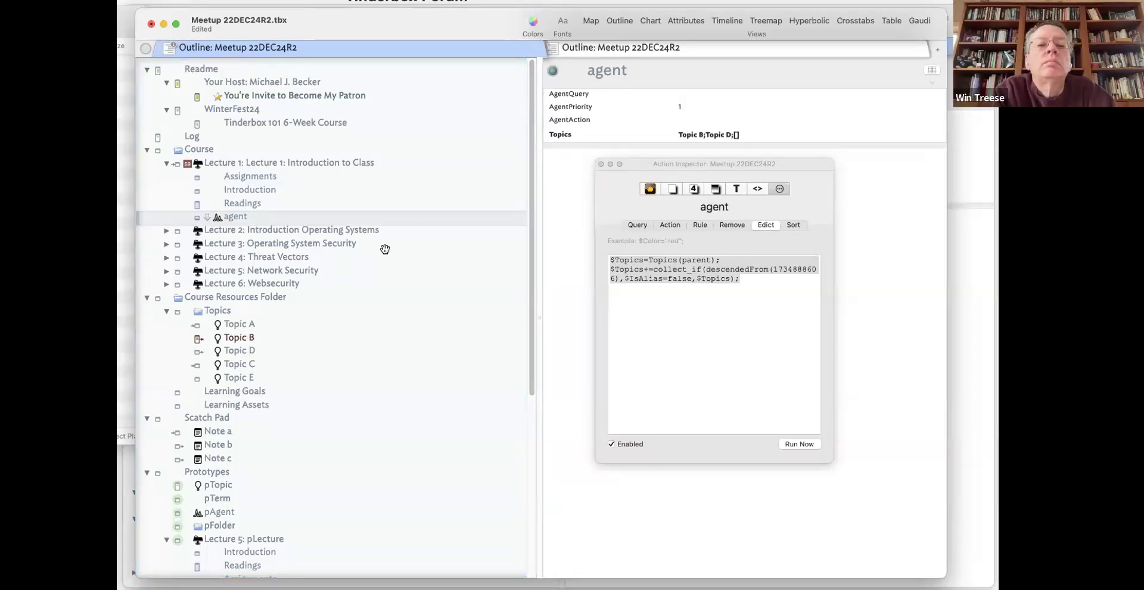
Delete the stray untitled note under Lecture 1 and move Introduction above Assignments.
left_click(259, 174)
left_click(258, 165)
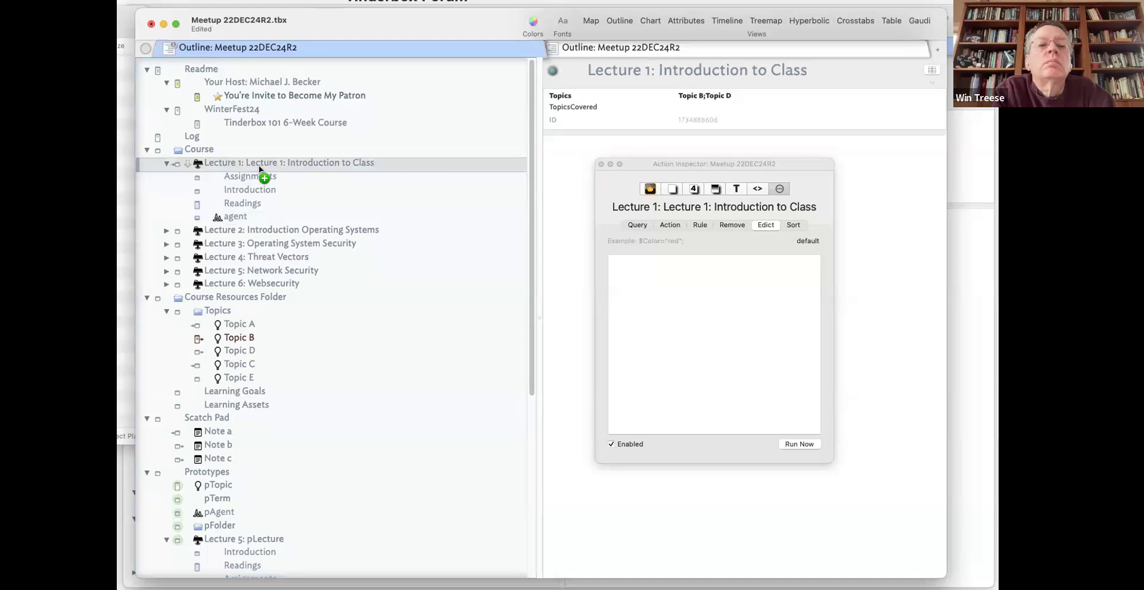
key("Return")
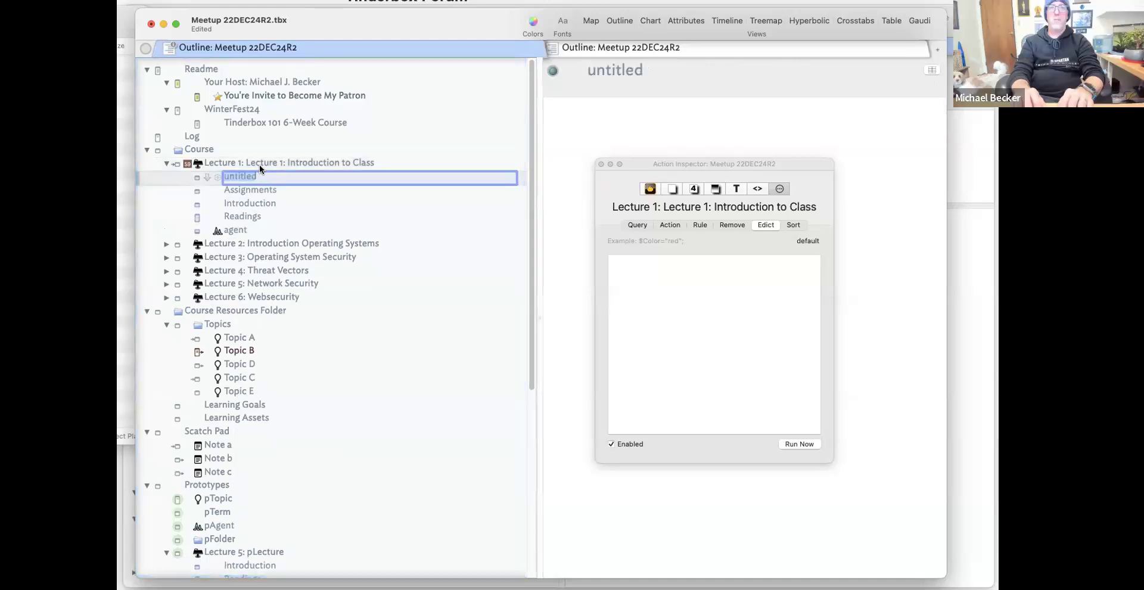
left_click(256, 199)
left_click(248, 175)
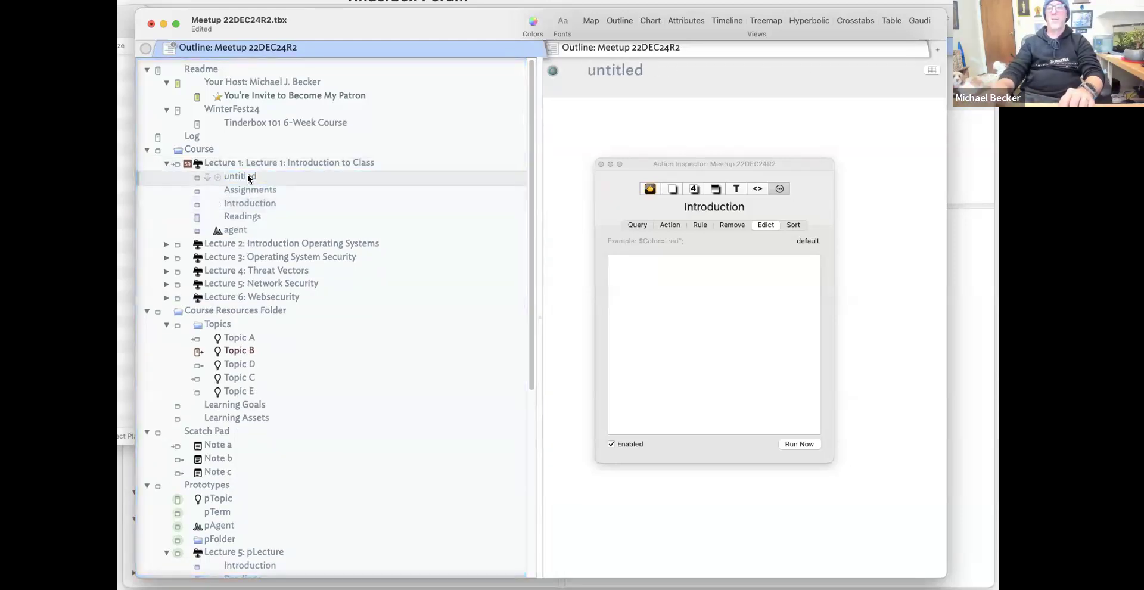
key("Delete")
left_click(253, 176)
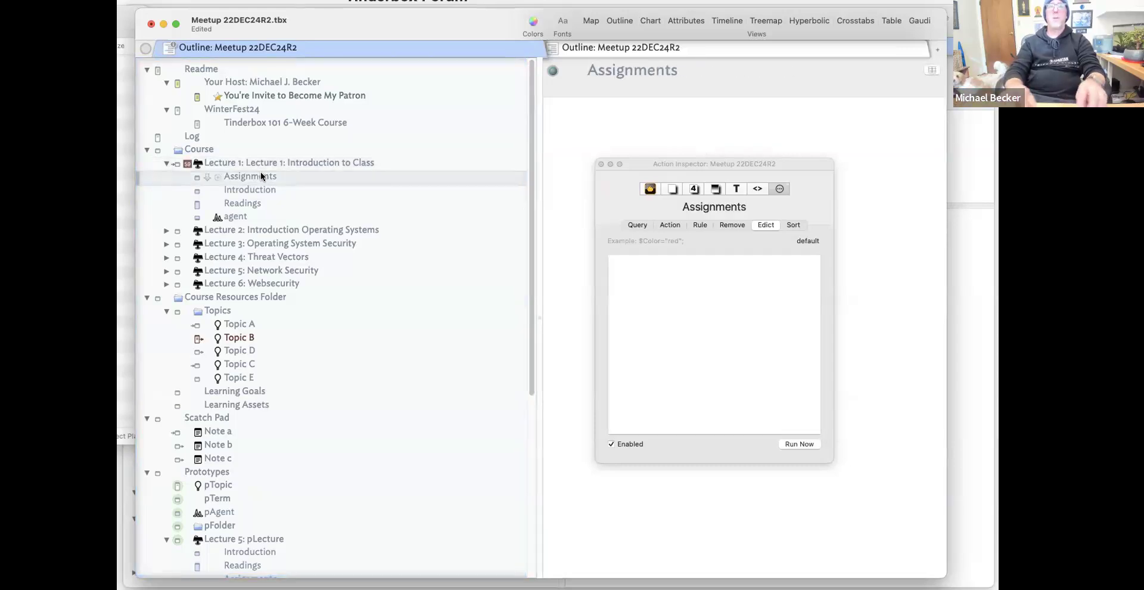
right_click(261, 175)
left_click(264, 178)
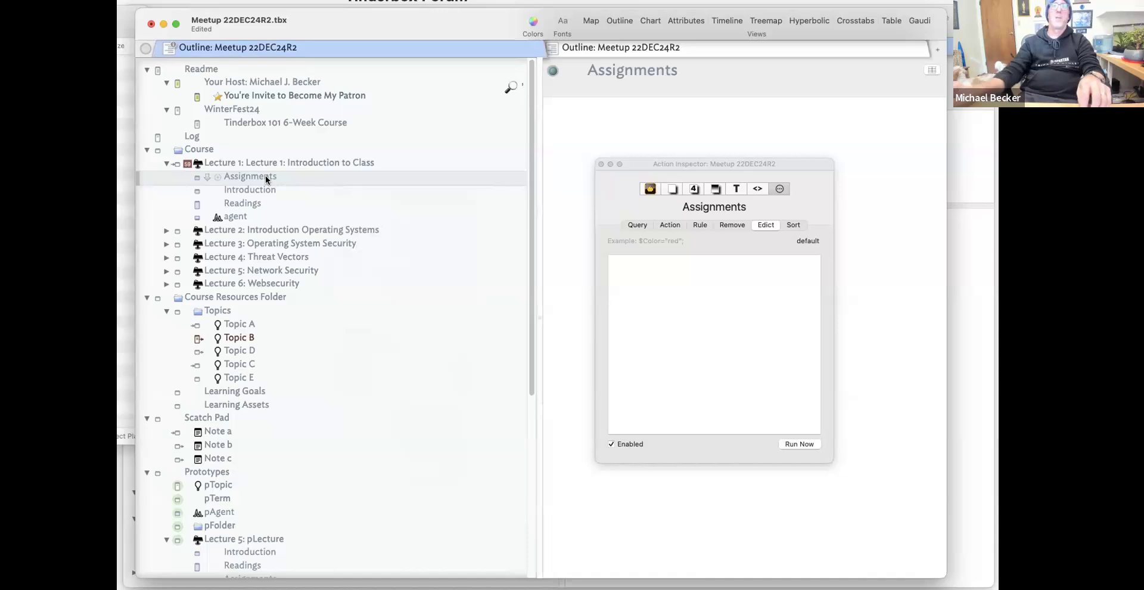
left_click_drag(262, 192, 269, 173)
Create a child note named asgn1 under Assignments.
key("shift+Return")
type("a")
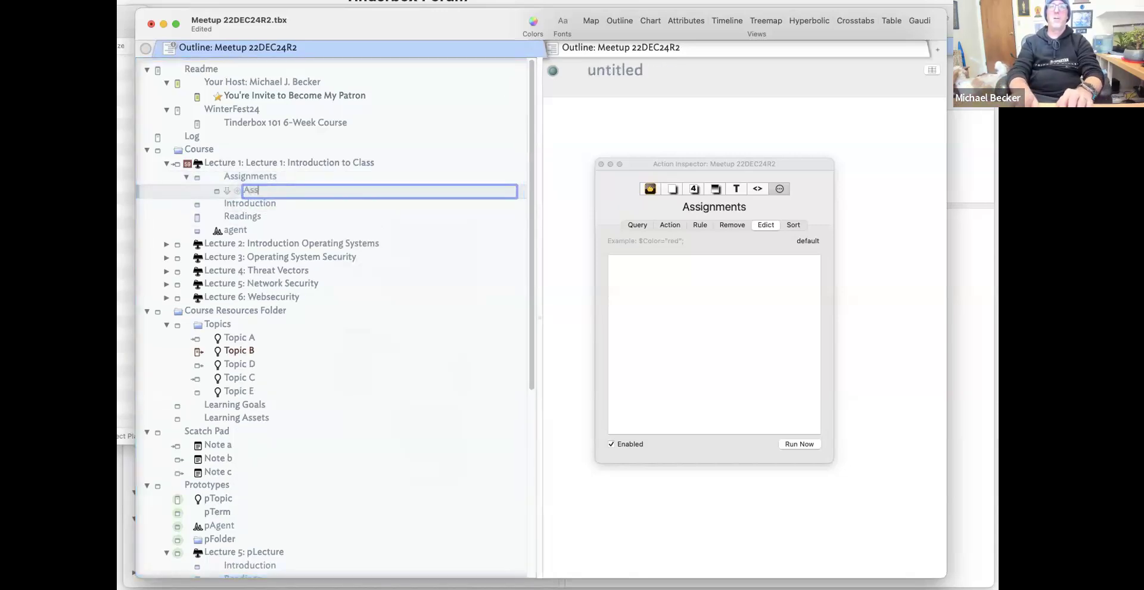
type("sgn1")
key("Return")
Add Topics as a key attribute of Asgn1 and set it to Topic B.
left_click(930, 70)
type("Top")
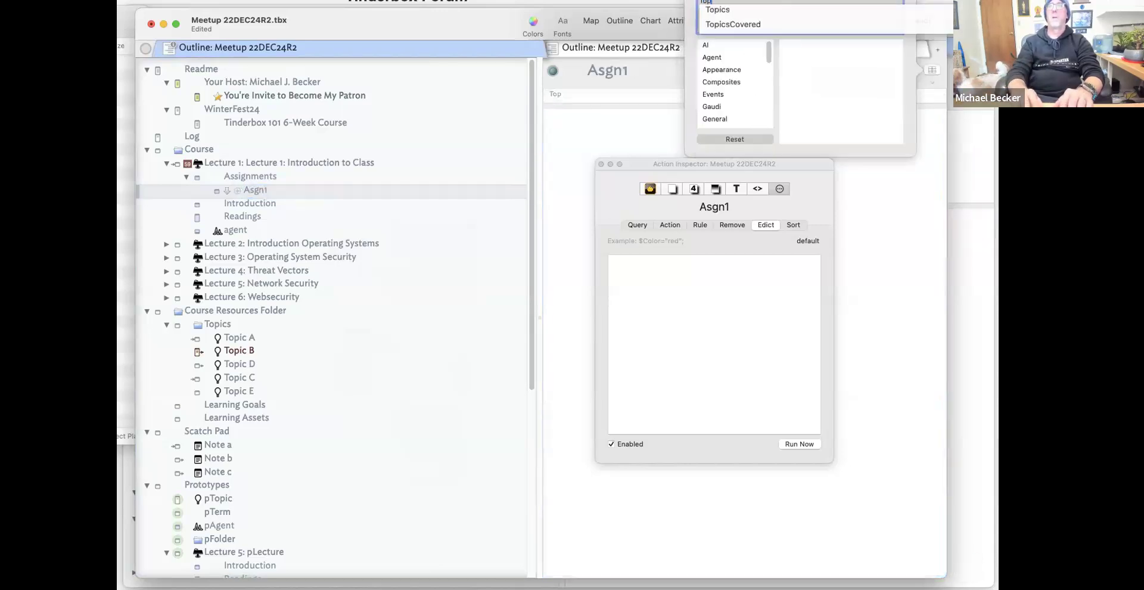
left_click(737, 9)
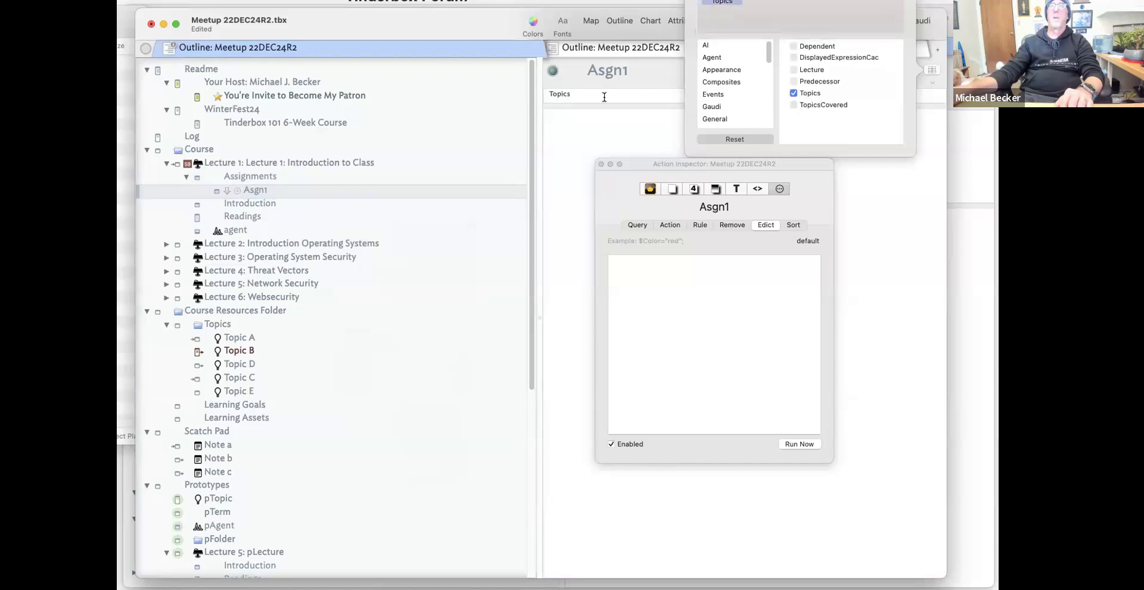
left_click(677, 94)
left_click(927, 94)
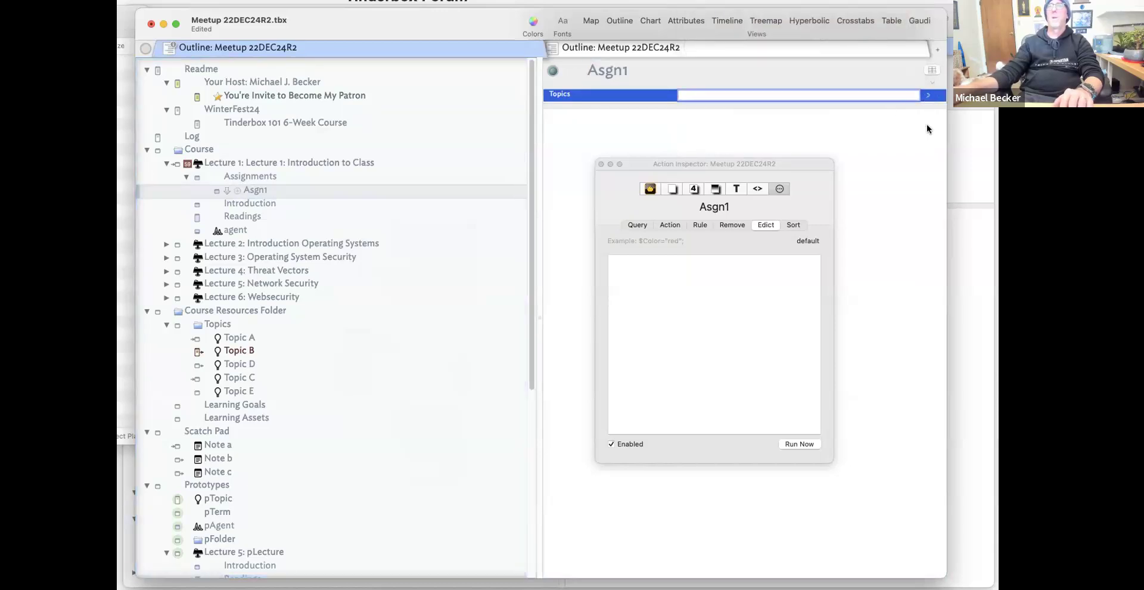
left_click(948, 165)
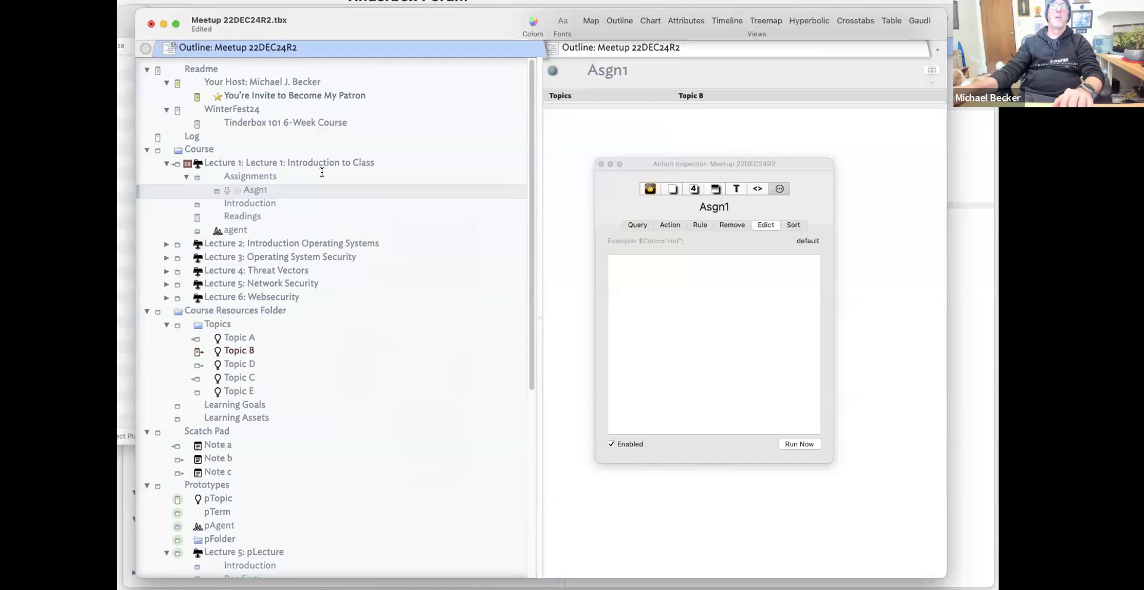
Compare the notes' Topics, then re-run the agent with Run Now.
left_click(296, 166)
left_click(249, 219)
left_click(249, 231)
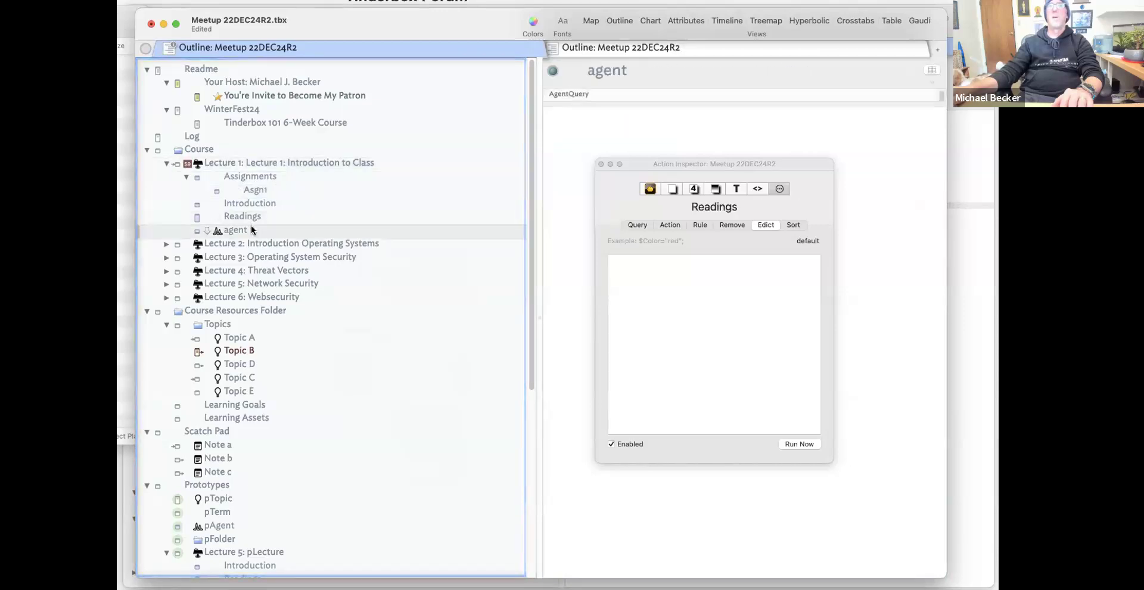
left_click(250, 203)
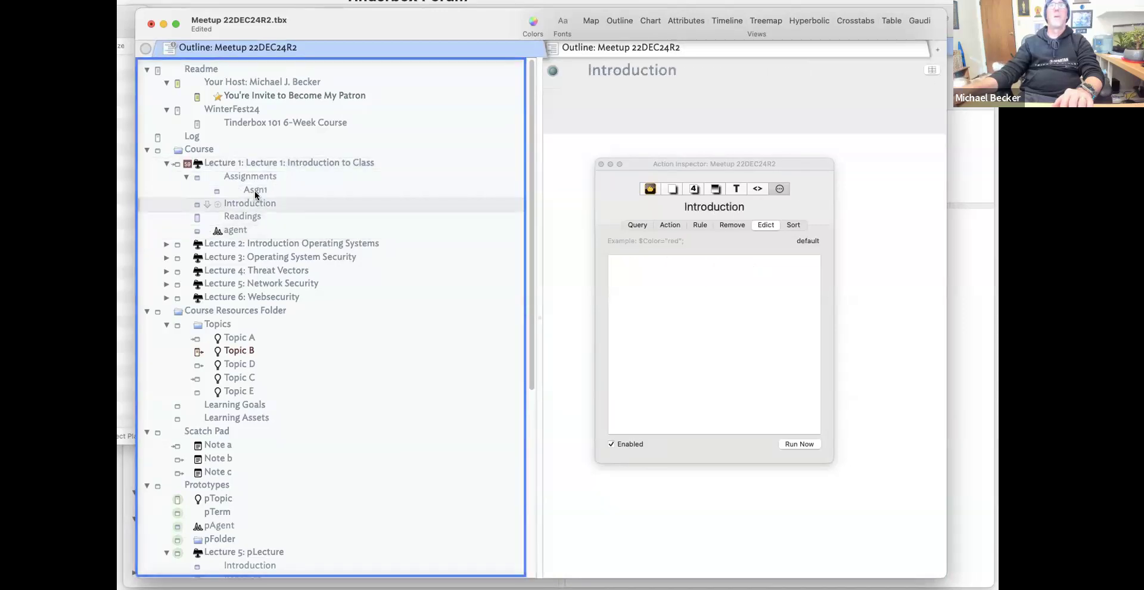
left_click(255, 190)
left_click(255, 176)
left_click(256, 163)
left_click(248, 232)
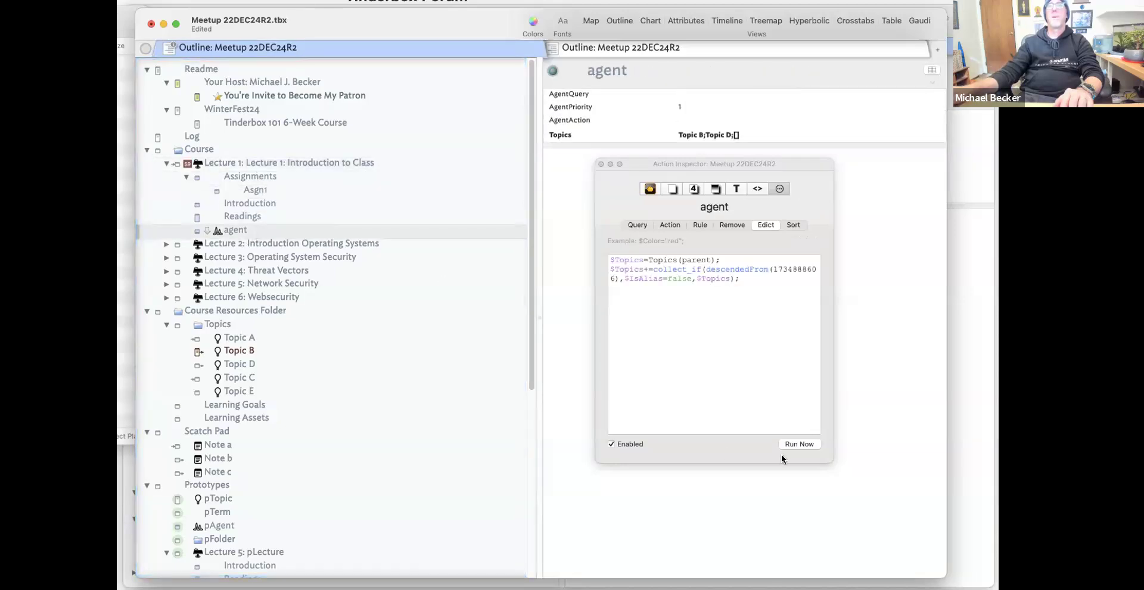
left_click(797, 443)
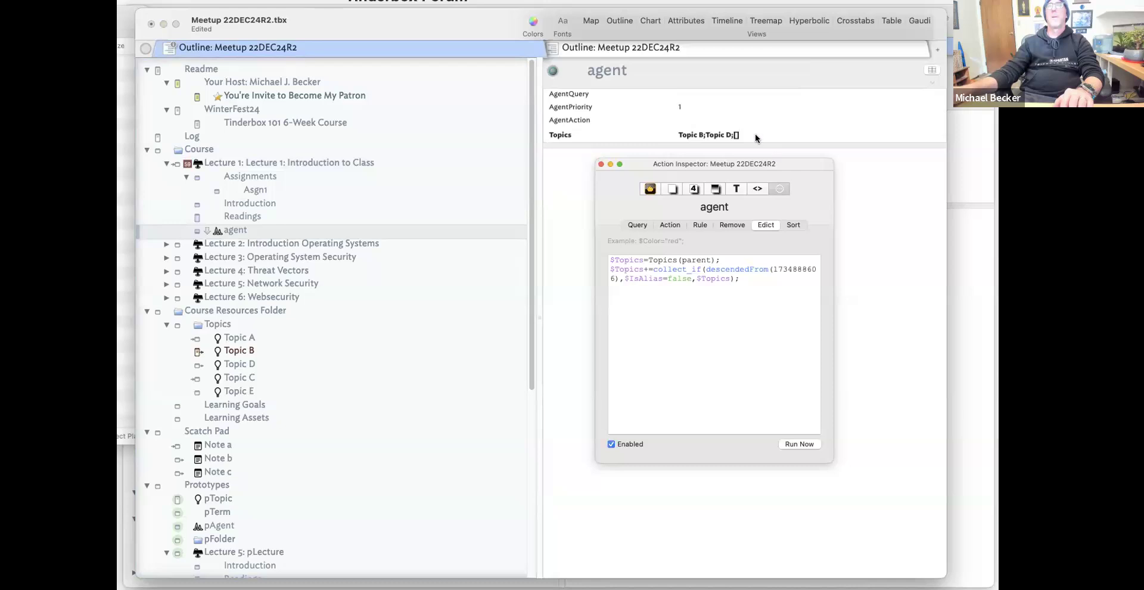
left_click(738, 133)
left_click(228, 223)
left_click(228, 220)
left_click(277, 236)
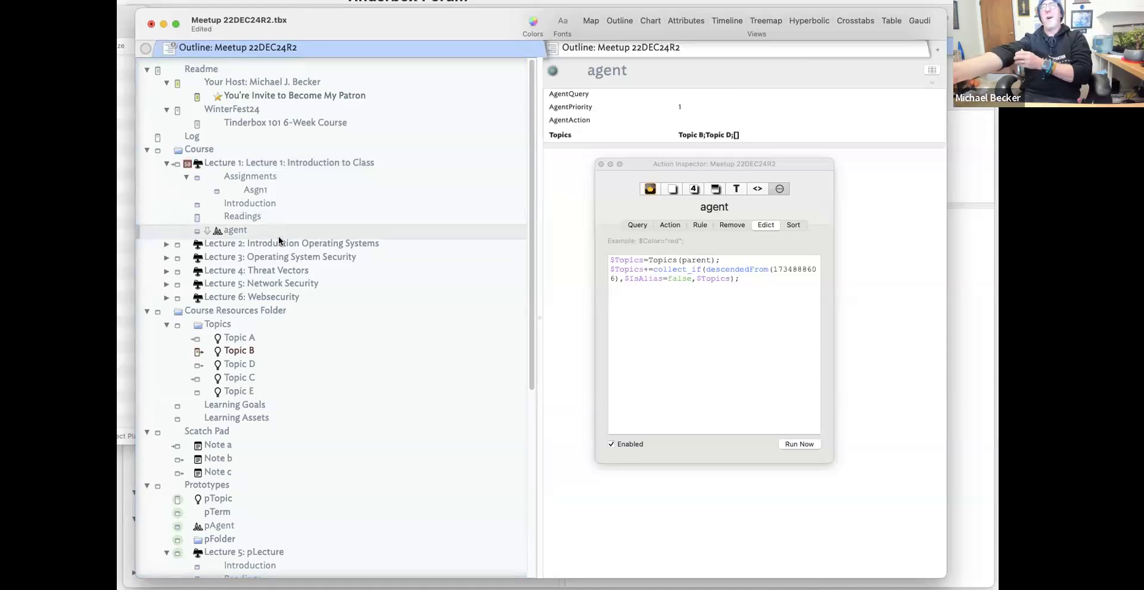
Change the first line to $Topics=$Topics(parent); and review Asgn1's and Lecture 1's Topics.
left_click(648, 260)
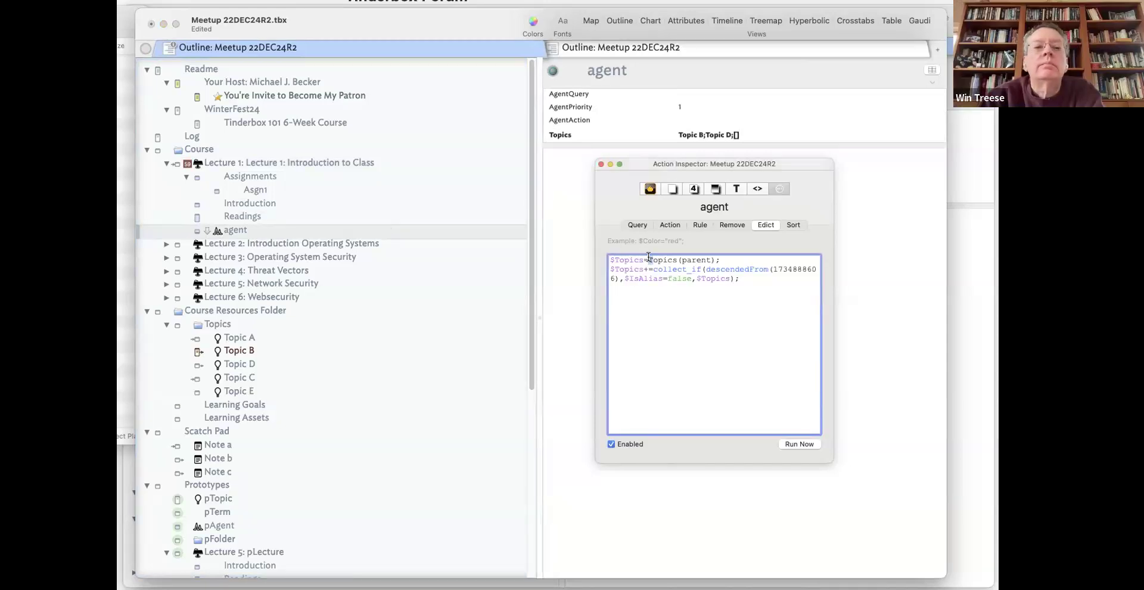
type("$")
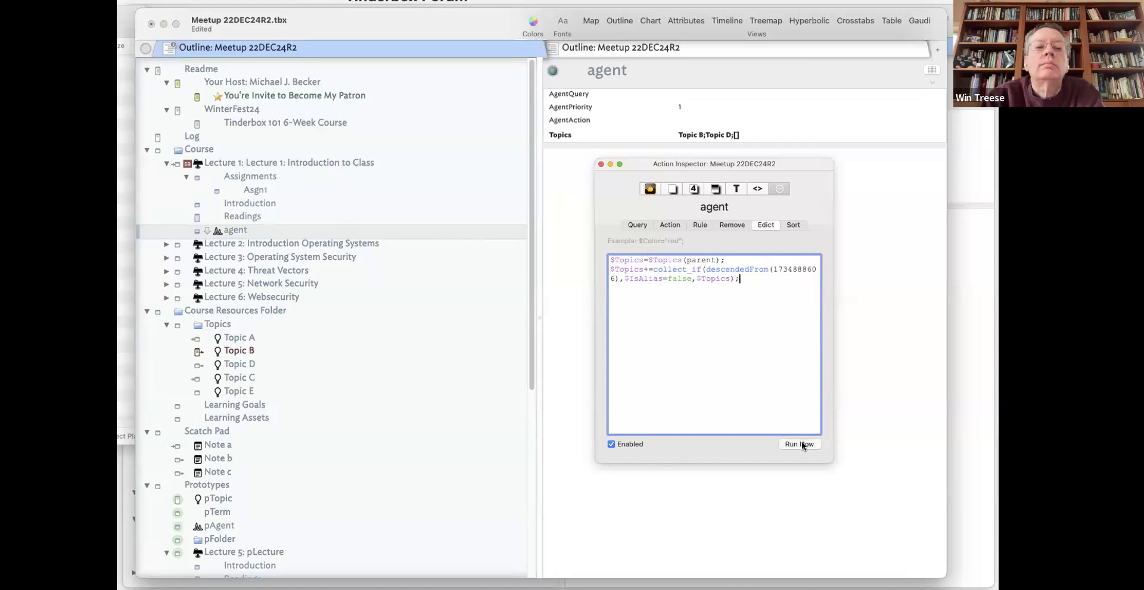
left_click(265, 204)
key("Up")
key("Up")
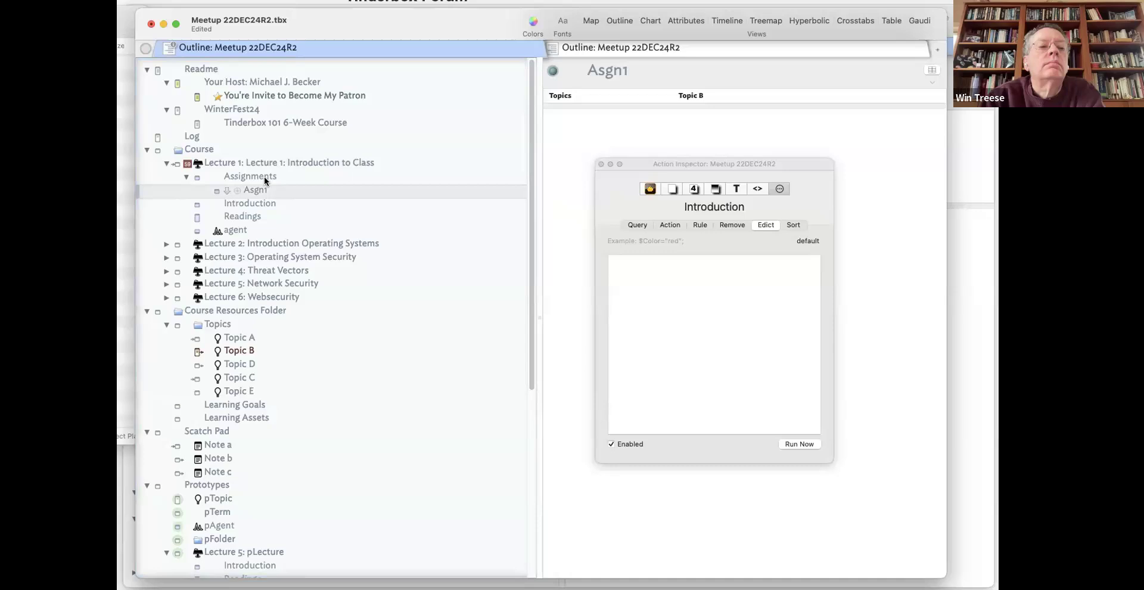
left_click(253, 231)
left_click(734, 291)
key("super+a")
left_click(734, 292)
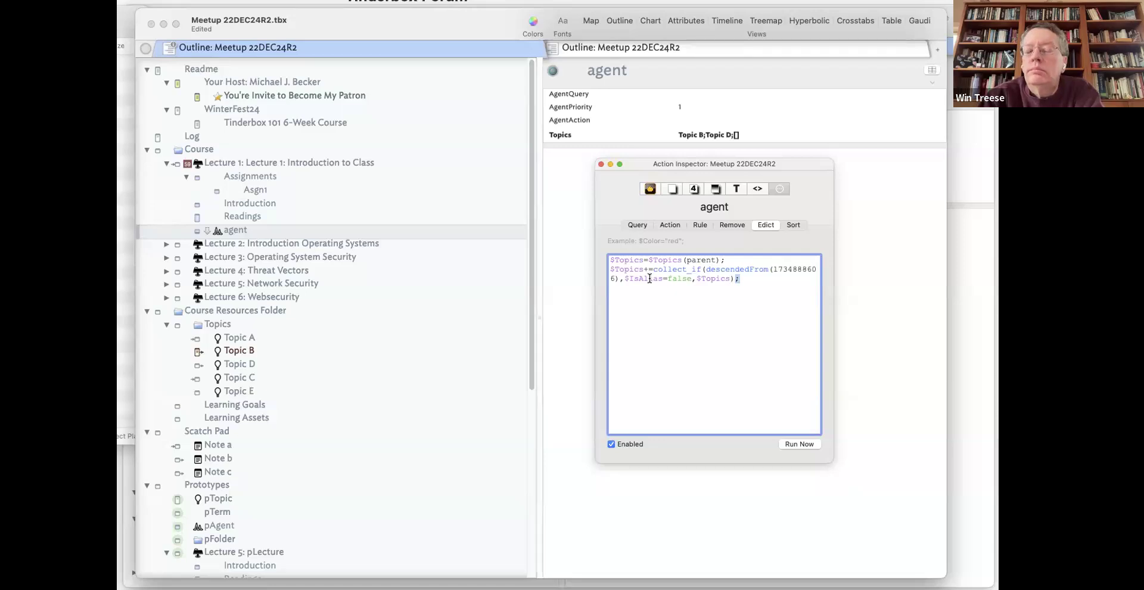
left_click(252, 179)
left_click(252, 190)
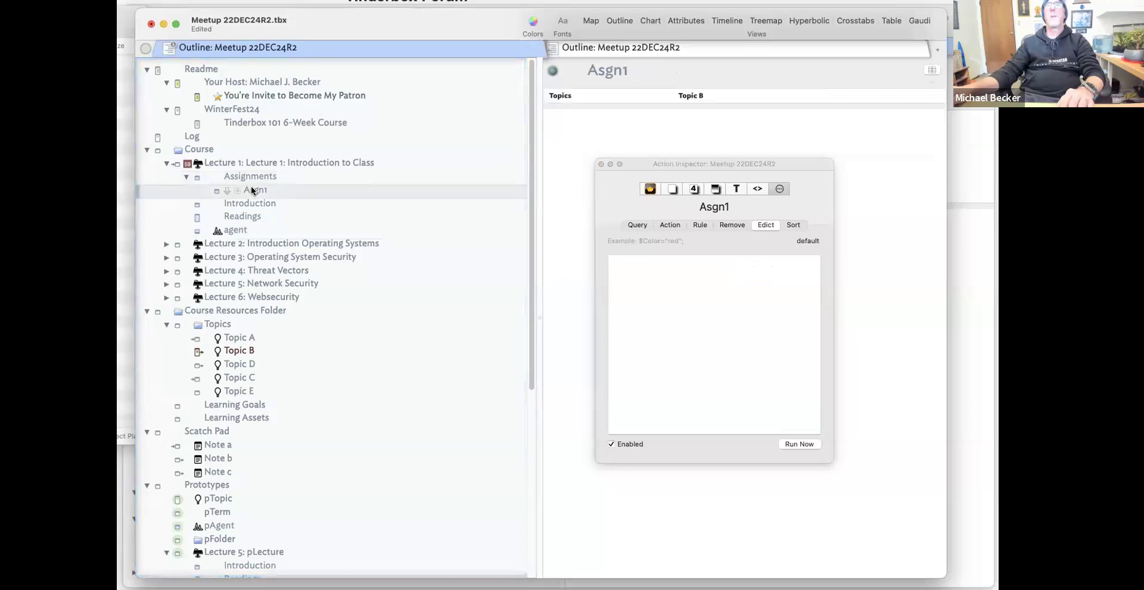
left_click(250, 176)
left_click(249, 161)
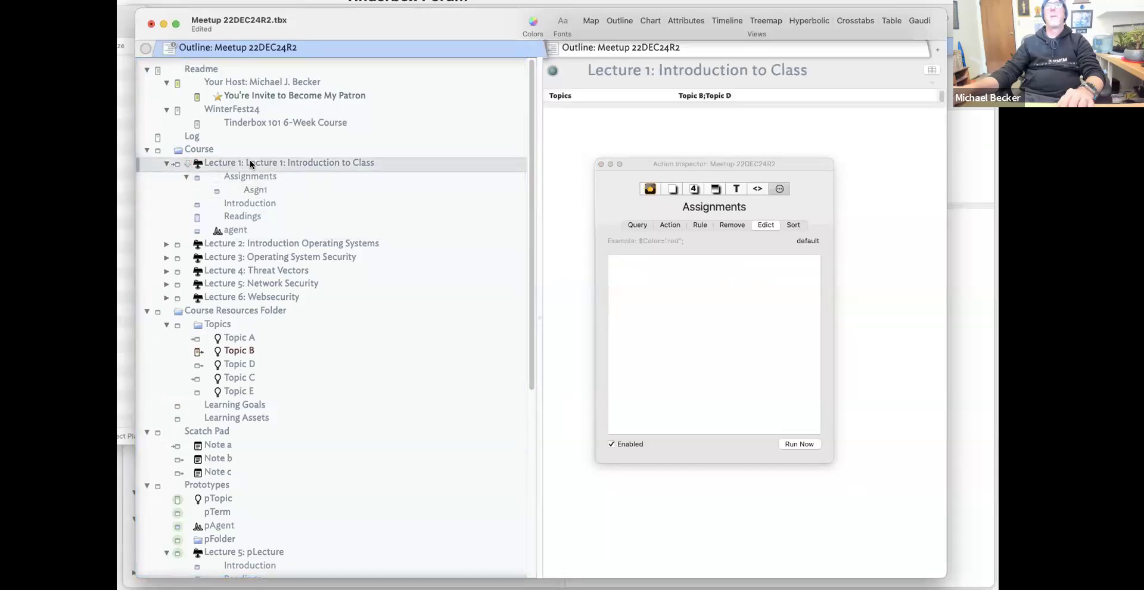
left_click(252, 177)
left_click(253, 190)
left_click(257, 227)
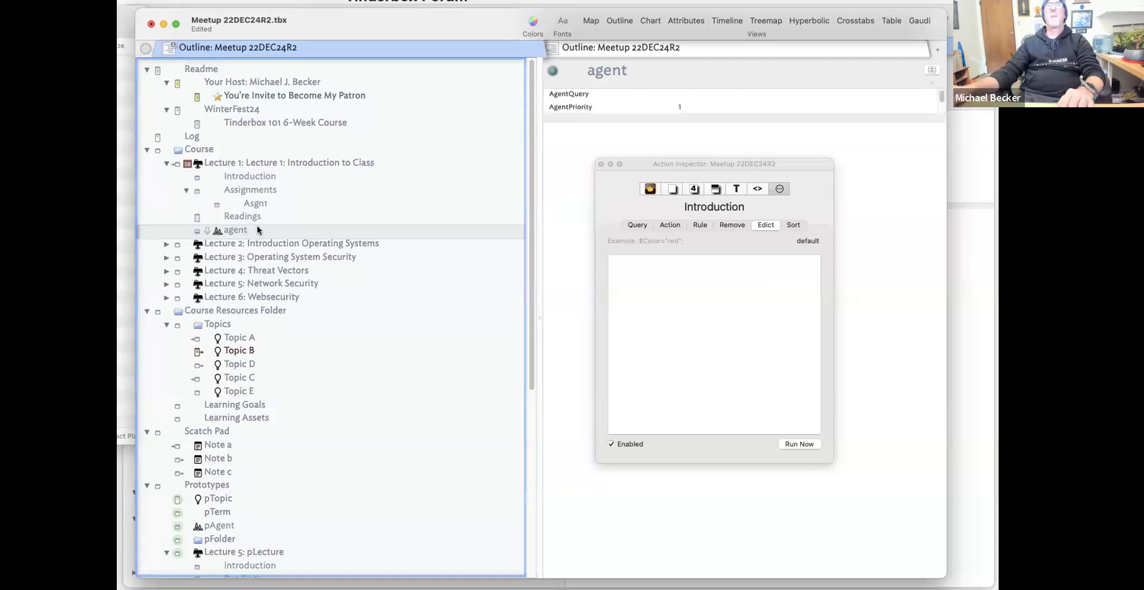
Replace descendedFrom with decendants in the edict's collect_if.
left_click(727, 262)
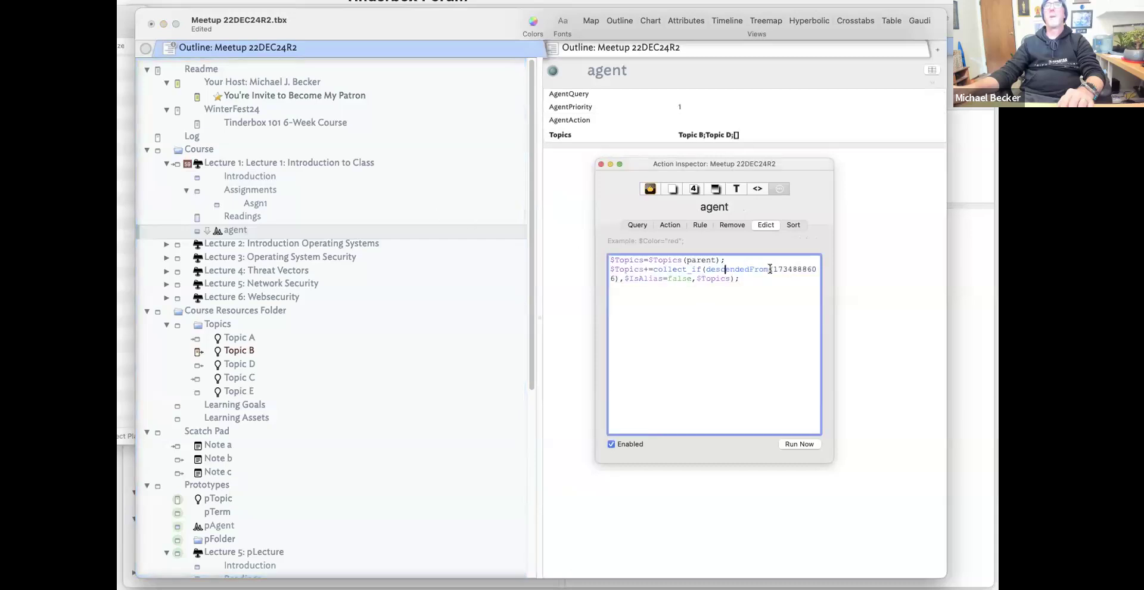
mouse_move(772, 269)
left_mouse_down()
mouse_move(707, 266)
mouse_move(769, 268)
left_mouse_up()
type("des")
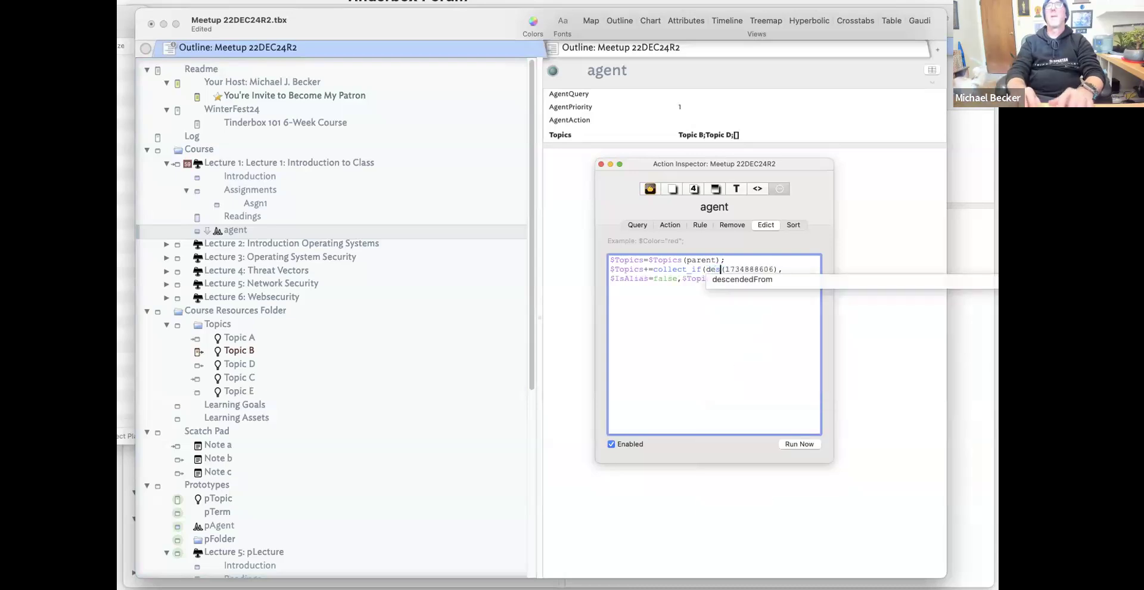
key("BackSpace")
type("cendants")
left_click(742, 281)
Run the revised edict and refresh the agent to see its updated Topics.
left_click(248, 217)
left_click(235, 230)
left_click(795, 443)
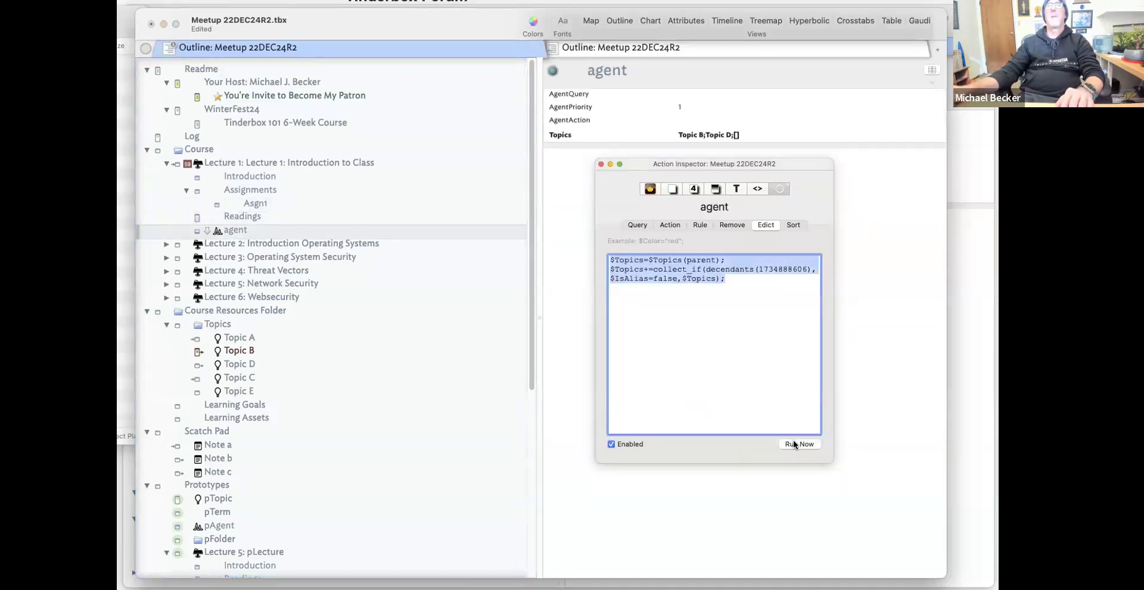
left_click(244, 219)
left_click(241, 230)
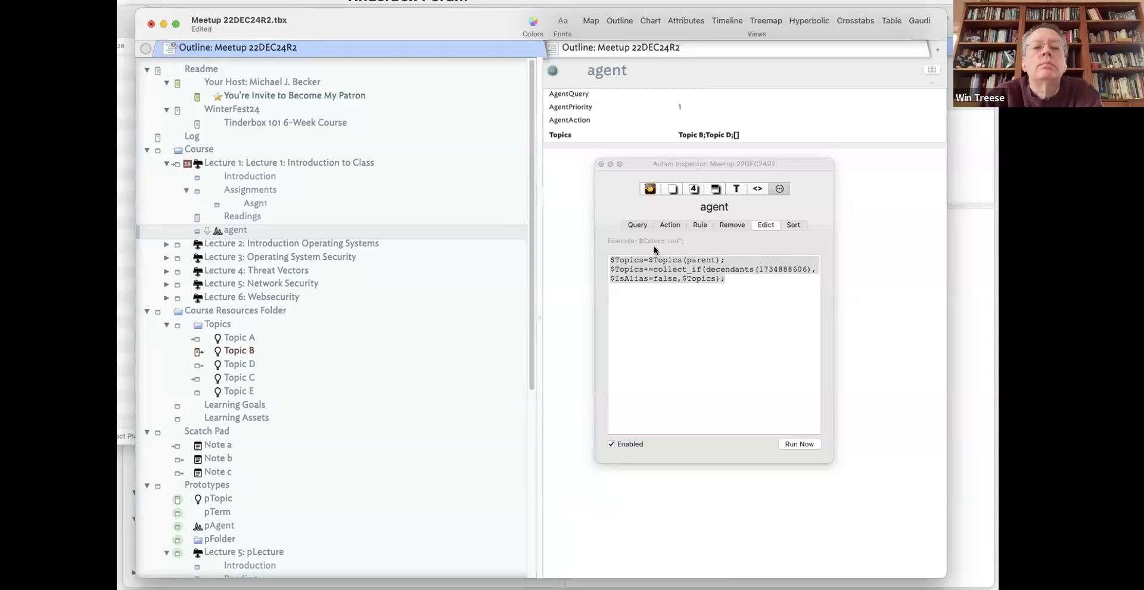
left_click(727, 94)
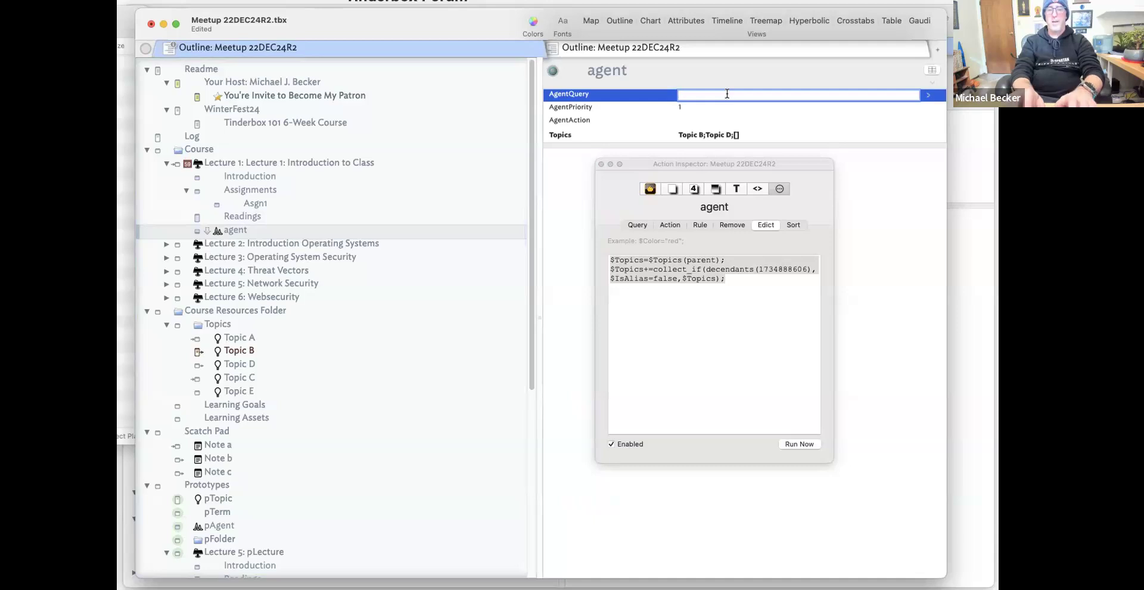
Complete the AgentQuery as $Topics(agent).icontains($Name); and expand the agent to show Topic B and D aliases.
type("Topics(agent).icontains")
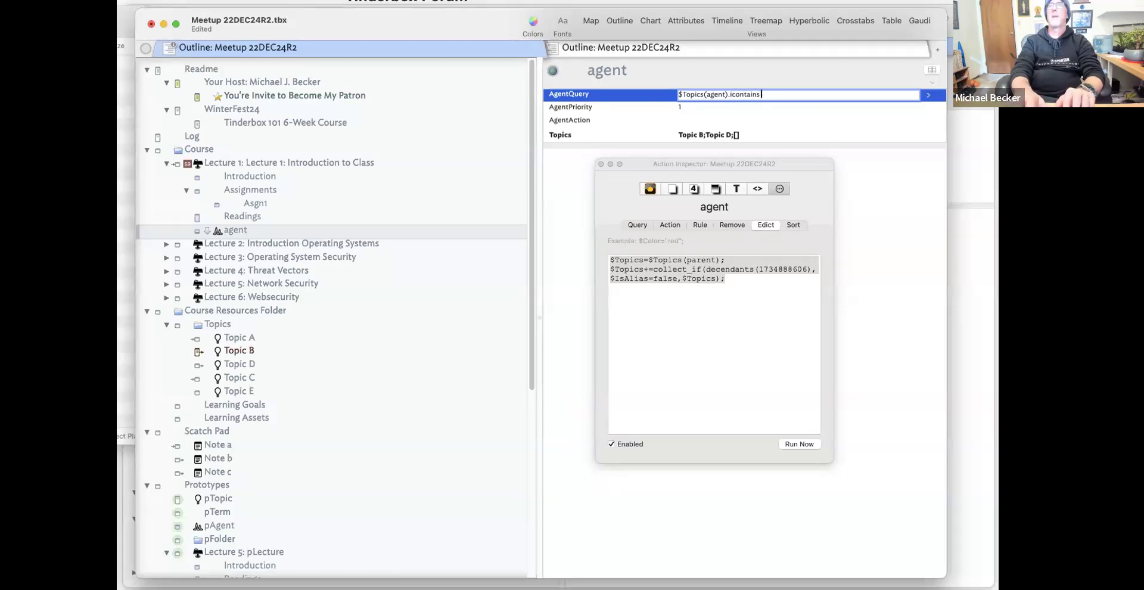
type("($Name)")
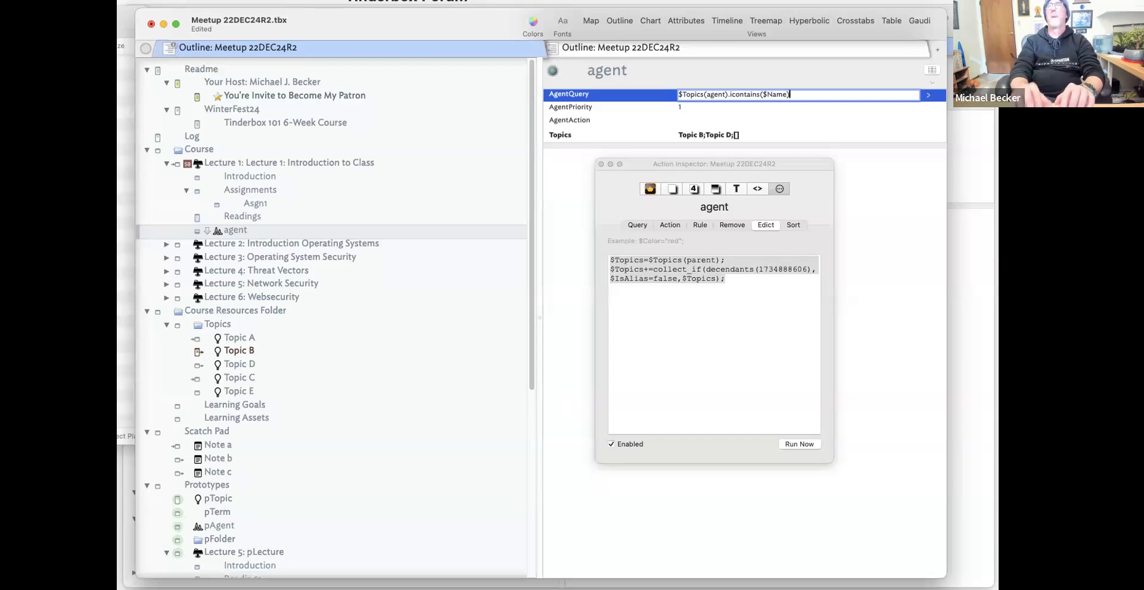
type(";")
left_click(727, 107)
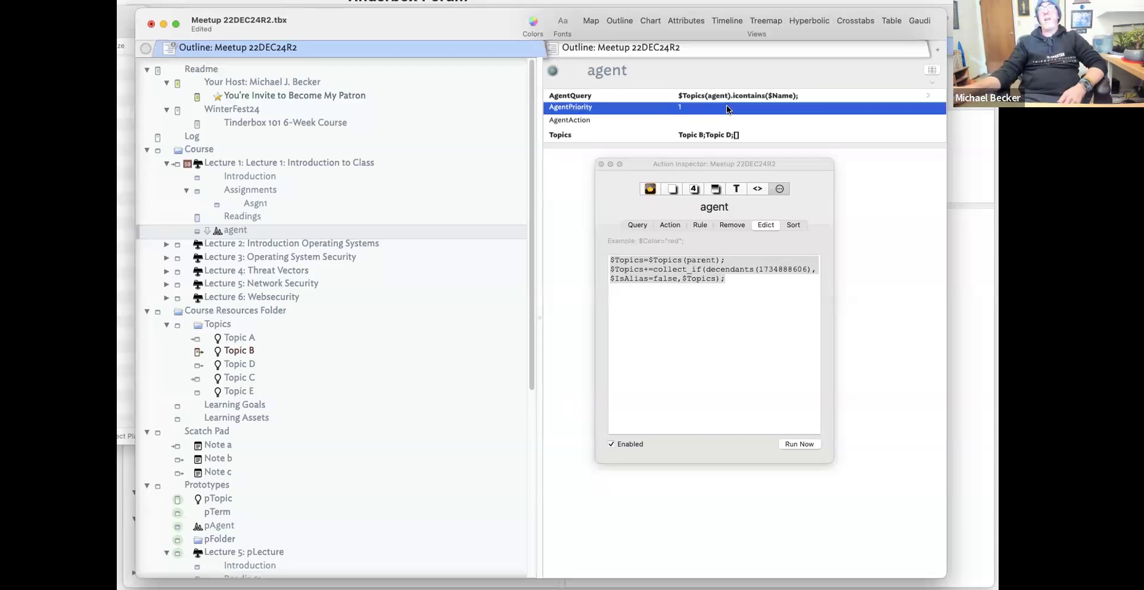
left_click(726, 95)
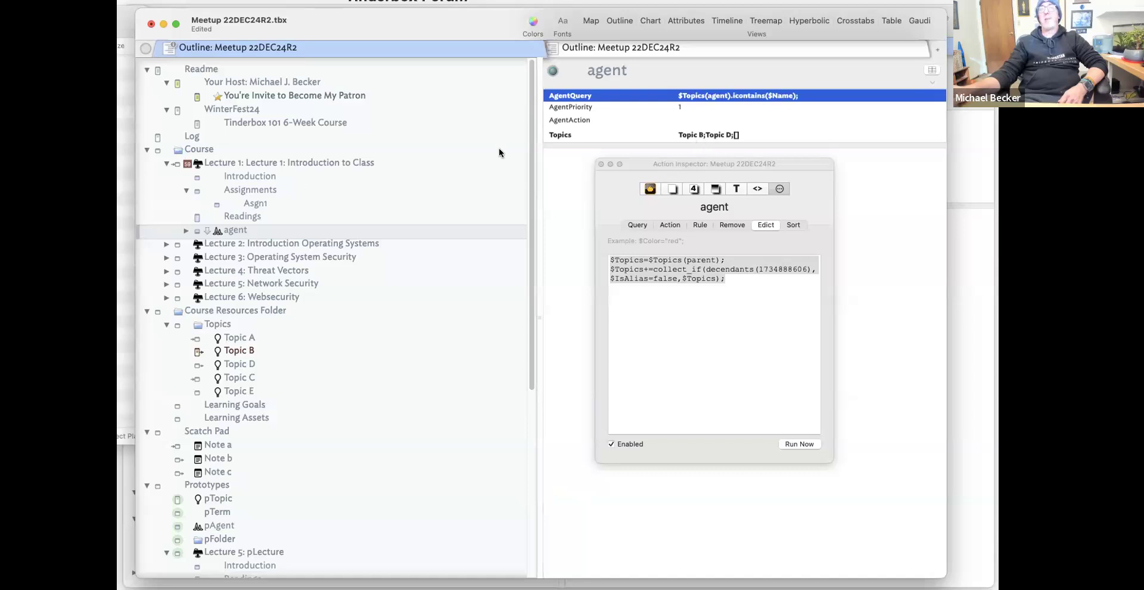
left_click(186, 230)
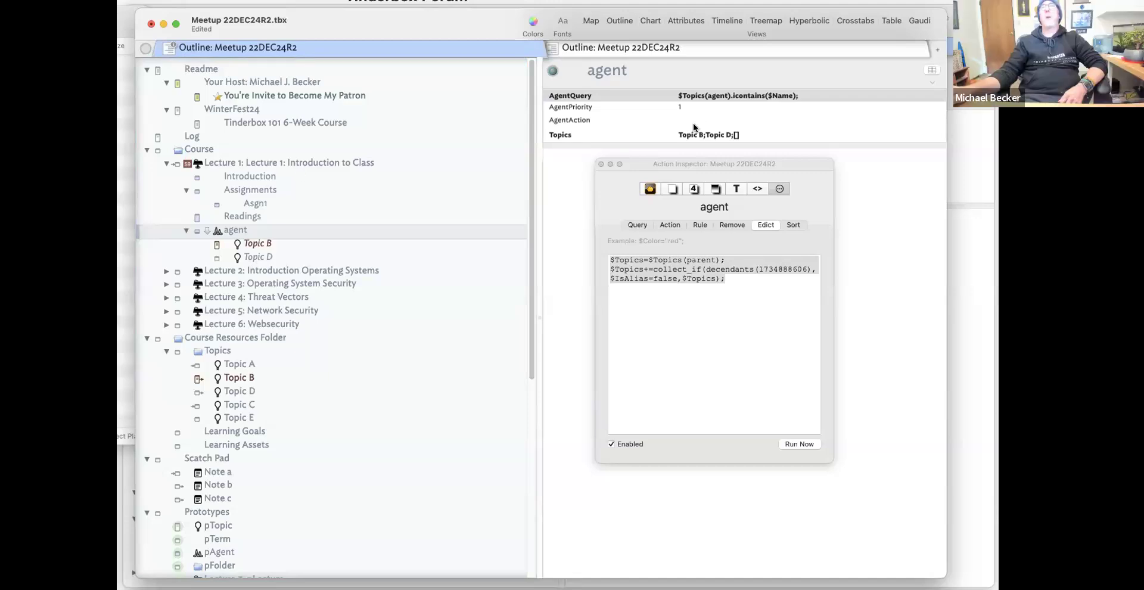
left_click(262, 176)
Change Asgn1's Topics value to Topic E.
left_click(266, 191)
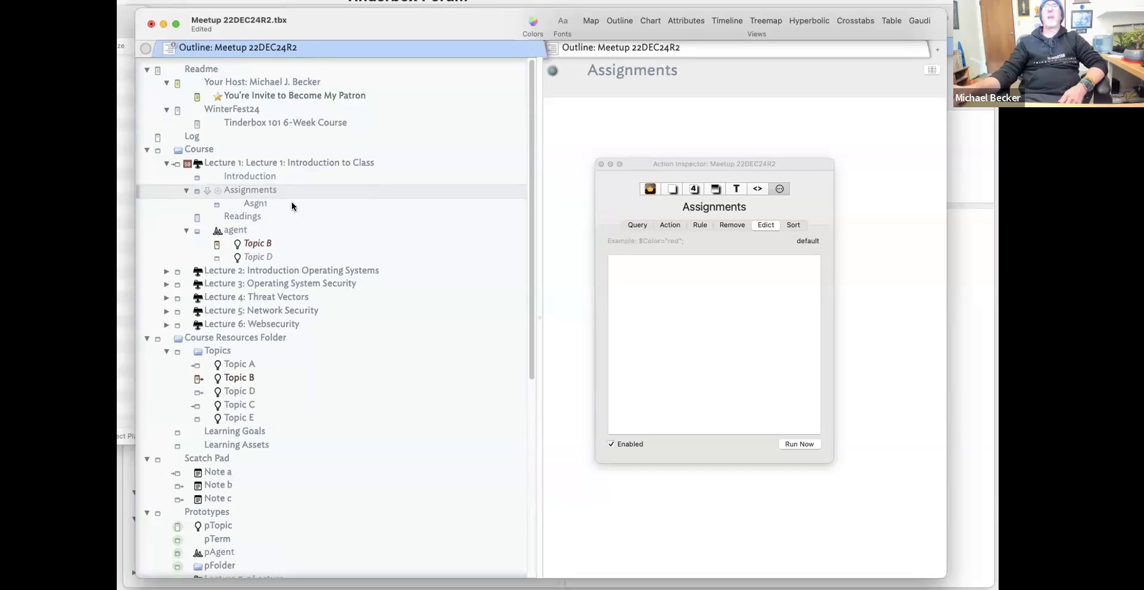
left_click(292, 202)
left_click(738, 91)
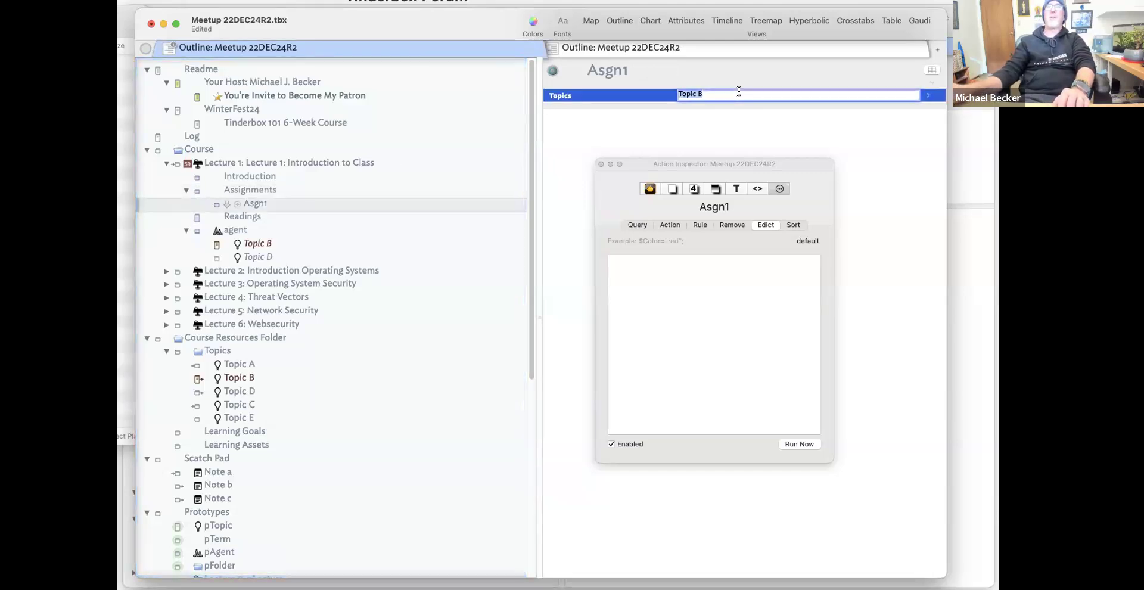
left_click(745, 92)
key("Return")
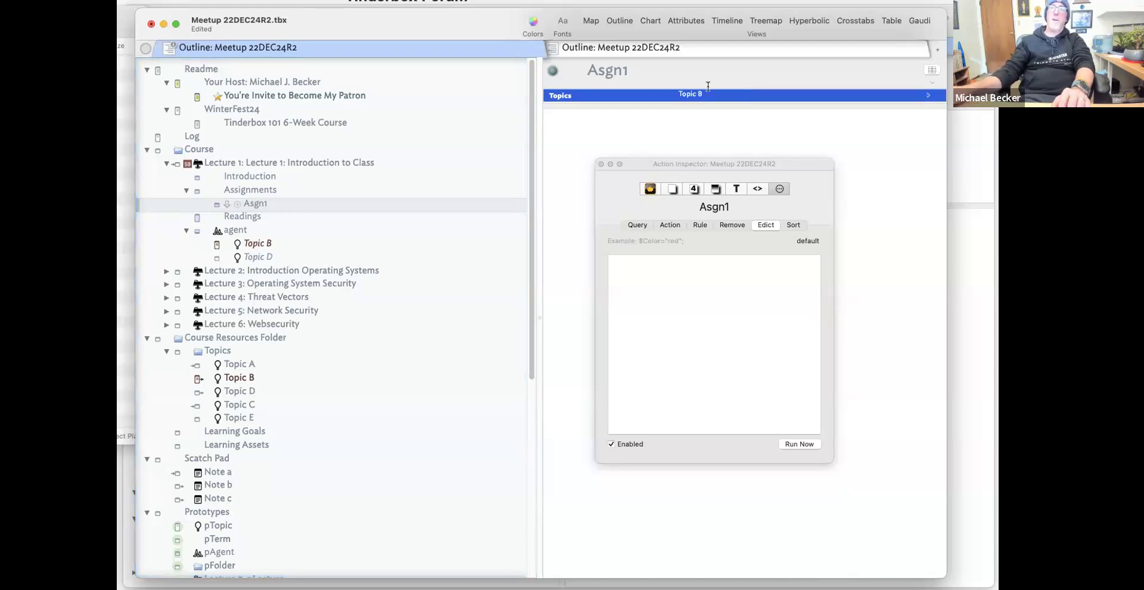
left_click(709, 93)
key("Right")
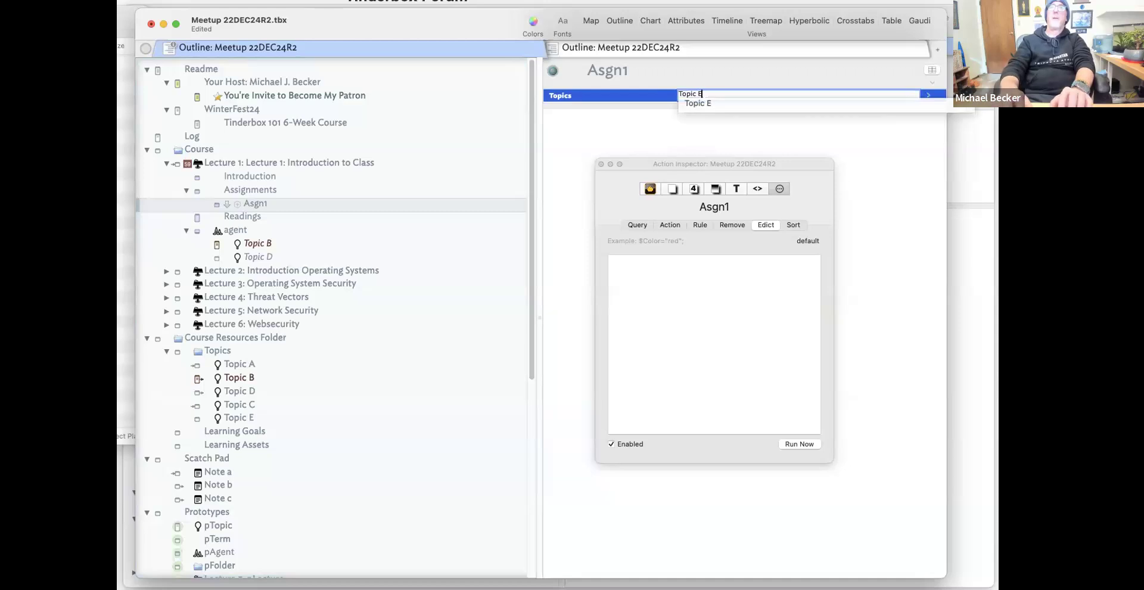
Replace the misspelled decendants in the agent's edict with descendedFrom.
left_click(262, 230)
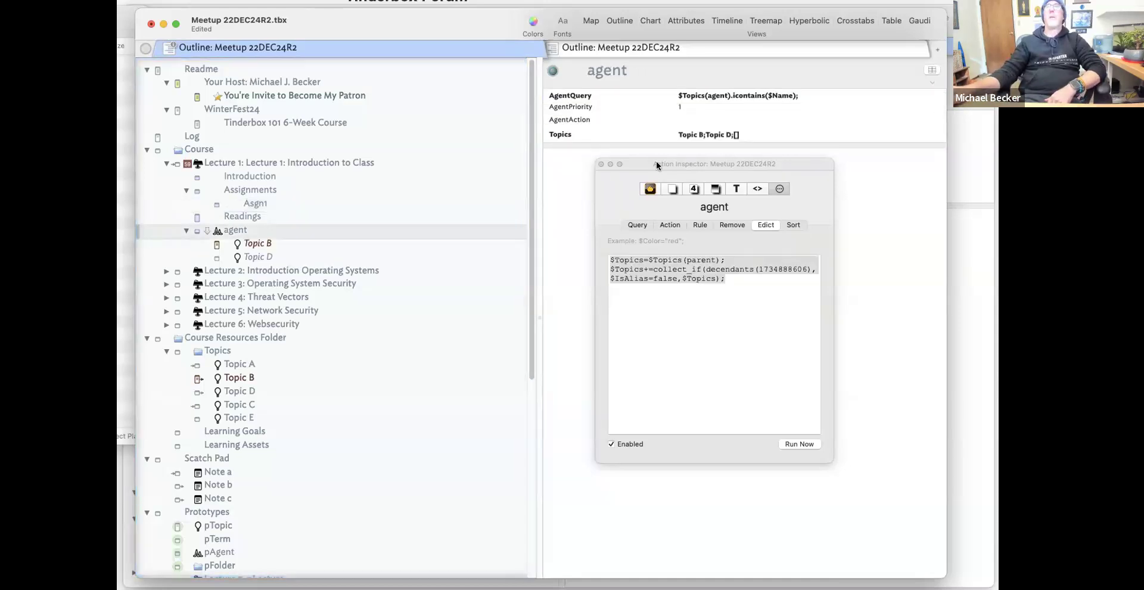
left_click(796, 441)
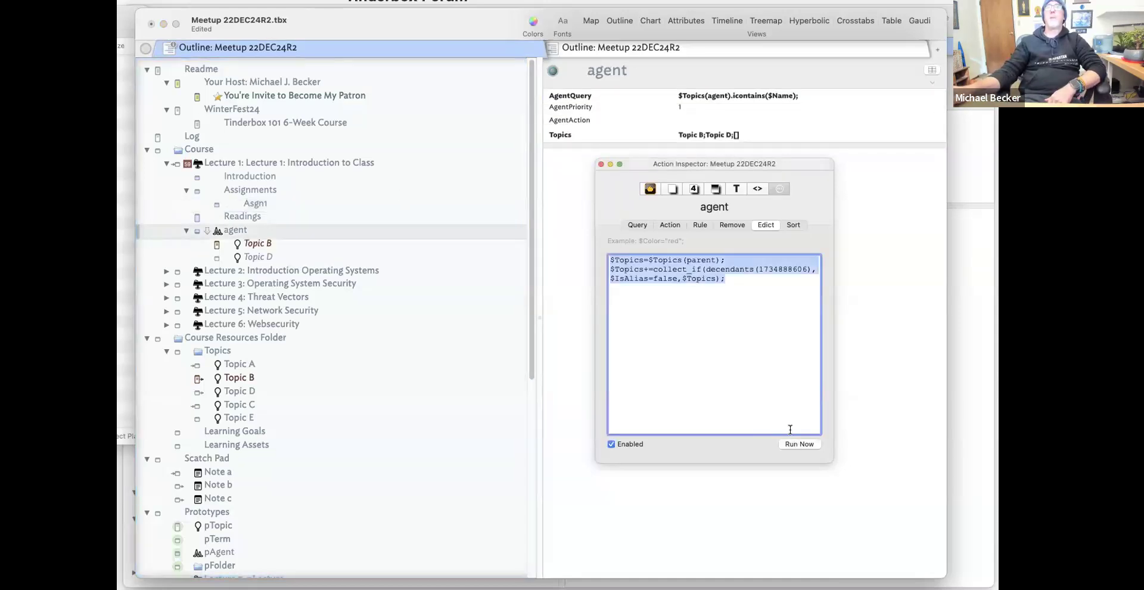
left_click(790, 429)
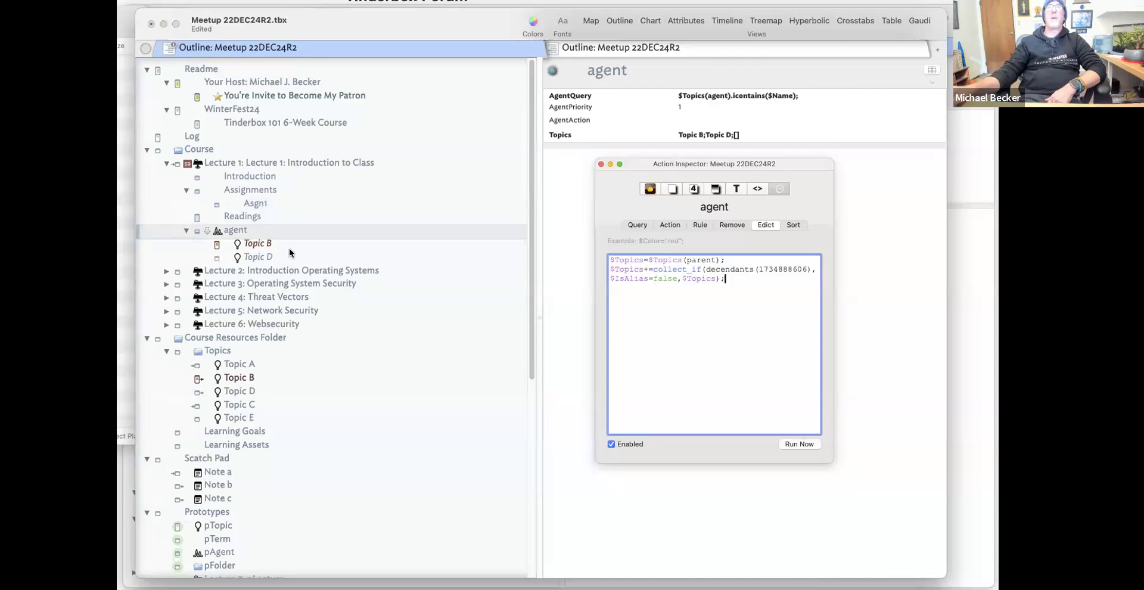
left_click(248, 229)
left_click(605, 291)
left_click(742, 265)
double_click(738, 268)
type("des")
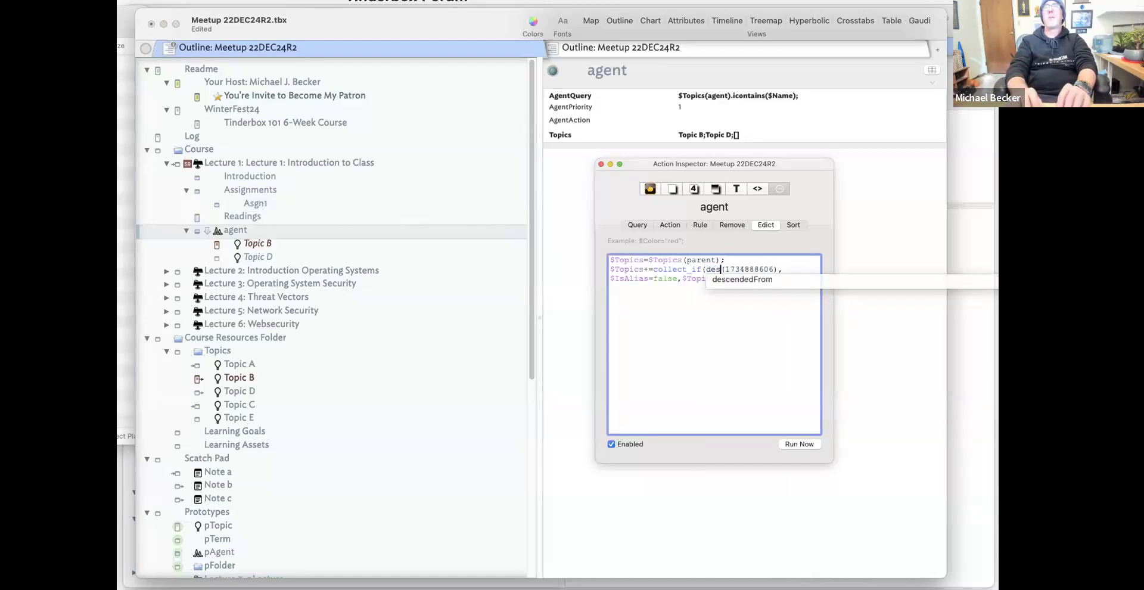
key("Return")
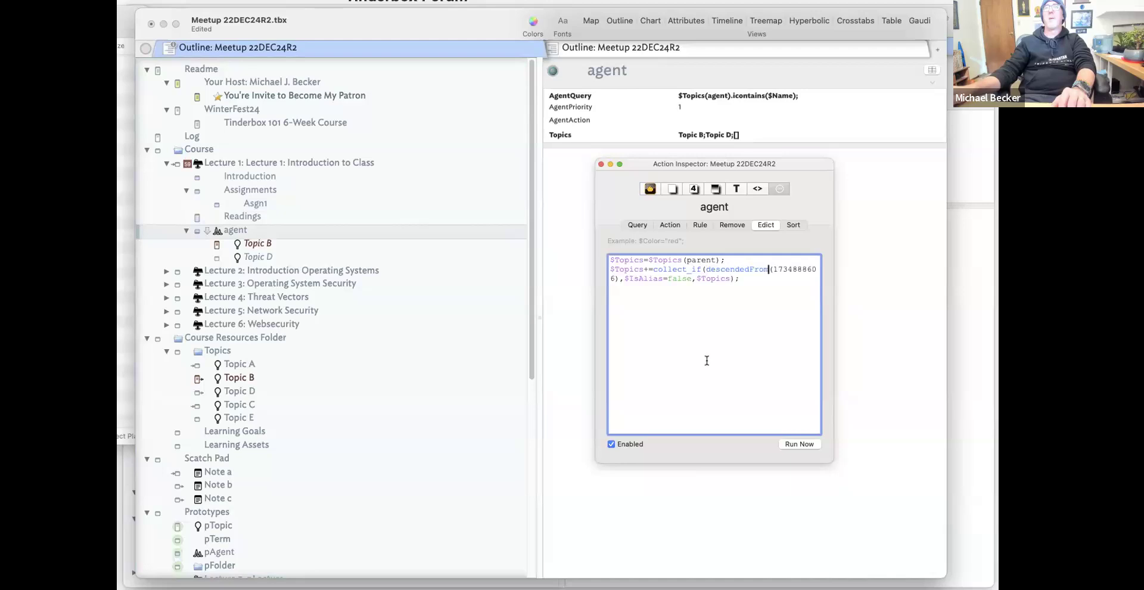
Step through the Lecture 1 notes and reselect the agent to check its gathered results.
left_click(236, 233)
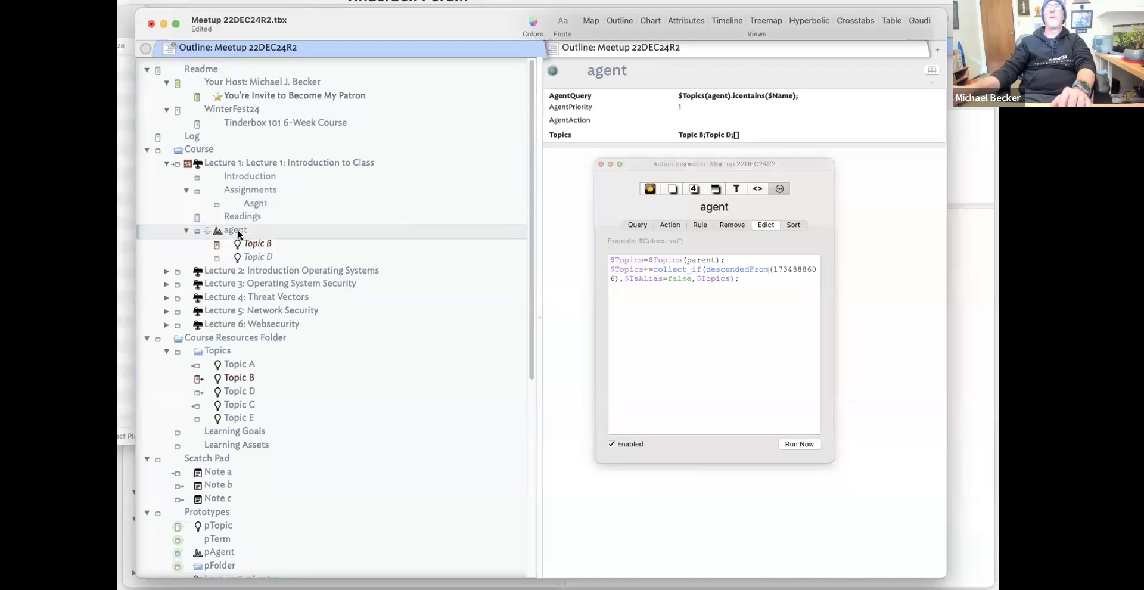
left_click(241, 215)
left_click(240, 229)
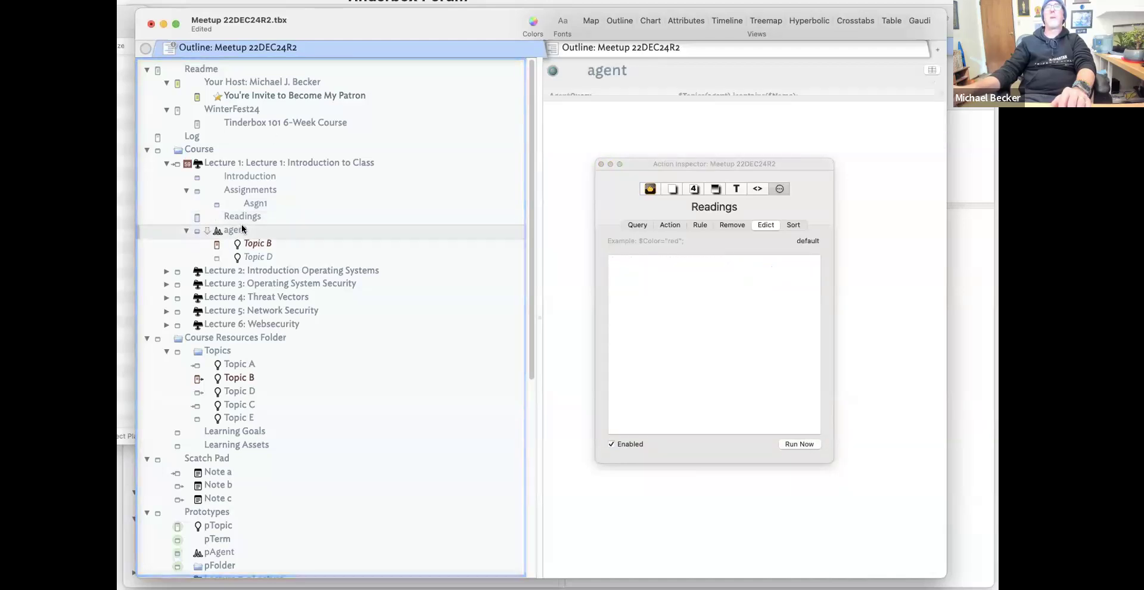
left_click(266, 165)
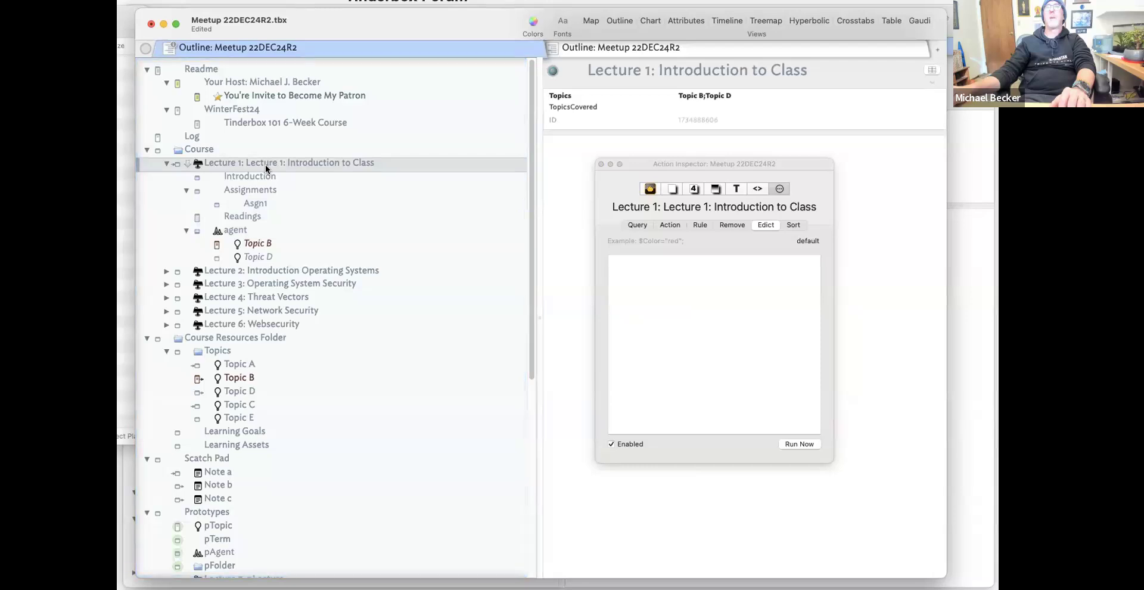
left_click(262, 177)
left_click(258, 190)
left_click(256, 204)
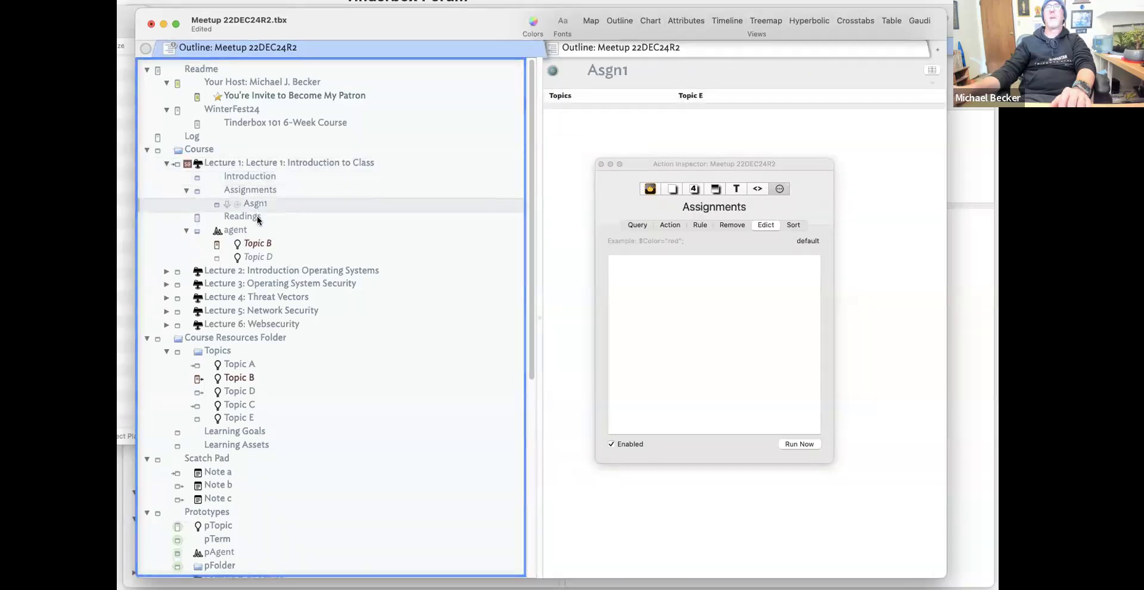
left_click(252, 216)
left_click(249, 230)
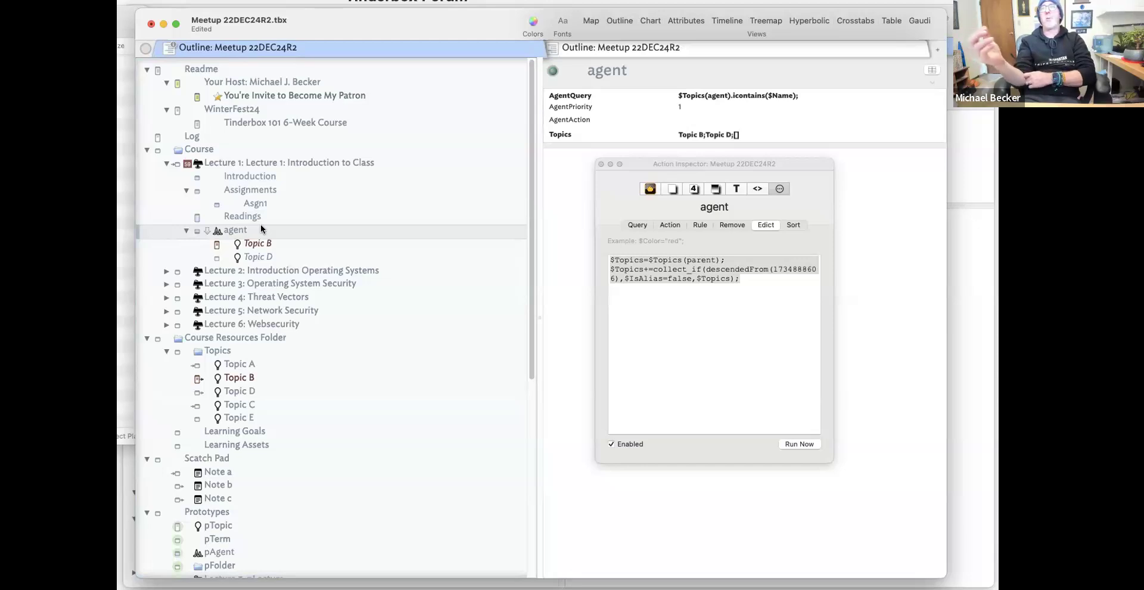
Delete the repeated prefix so the title reads 'Lecture 1: Introduction to Class'.
left_click(265, 202)
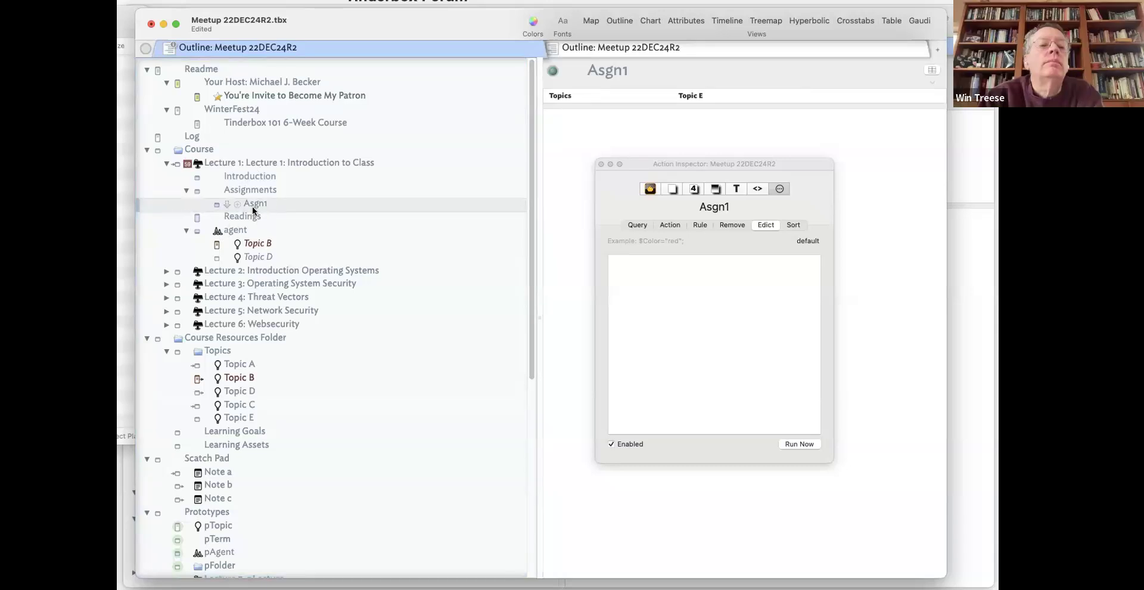
left_click(263, 177)
left_click(263, 191)
left_click(292, 162)
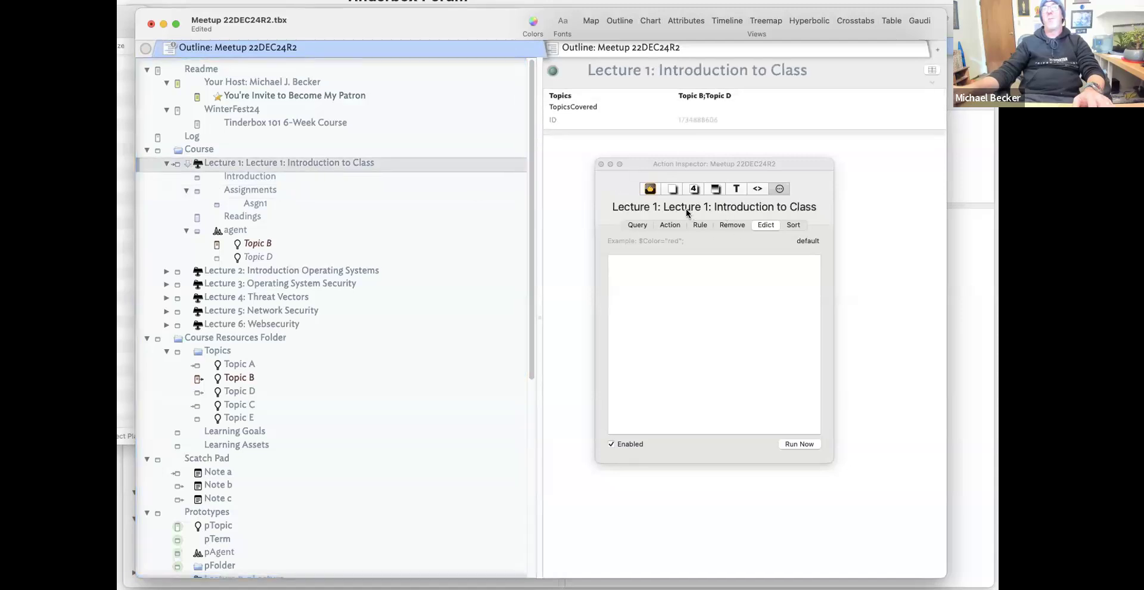
mouse_move(590, 70)
left_mouse_down()
mouse_move(662, 69)
mouse_move(588, 70)
left_mouse_up()
left_click(684, 70)
key("BackSpace")
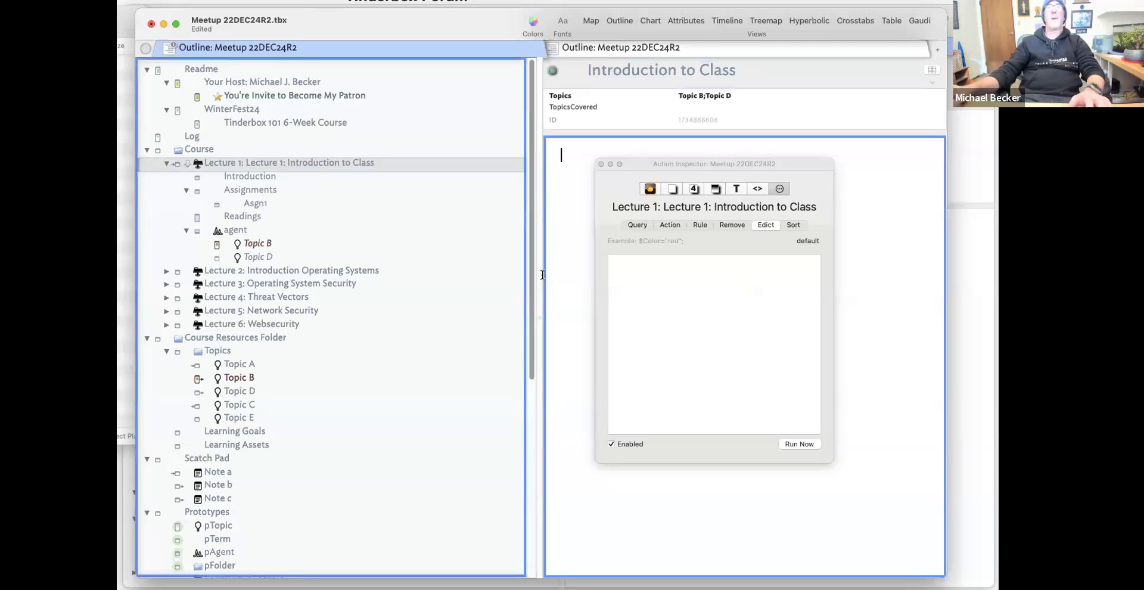
left_click(296, 191)
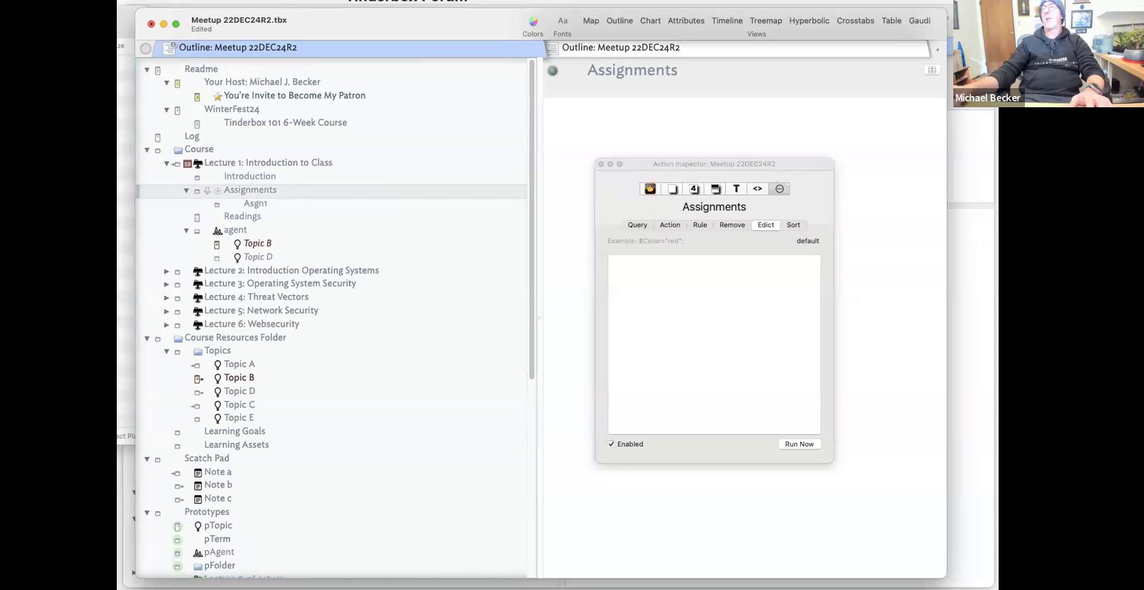
key("super+Tab")
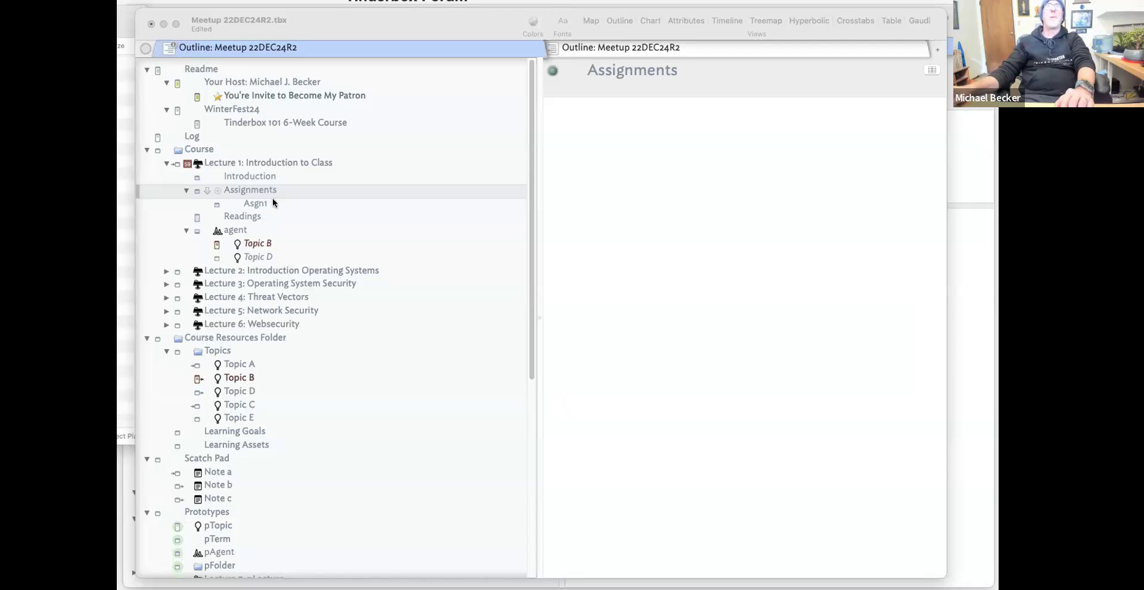
Select the agent row to show its attributes in the right pane.
left_click(258, 235)
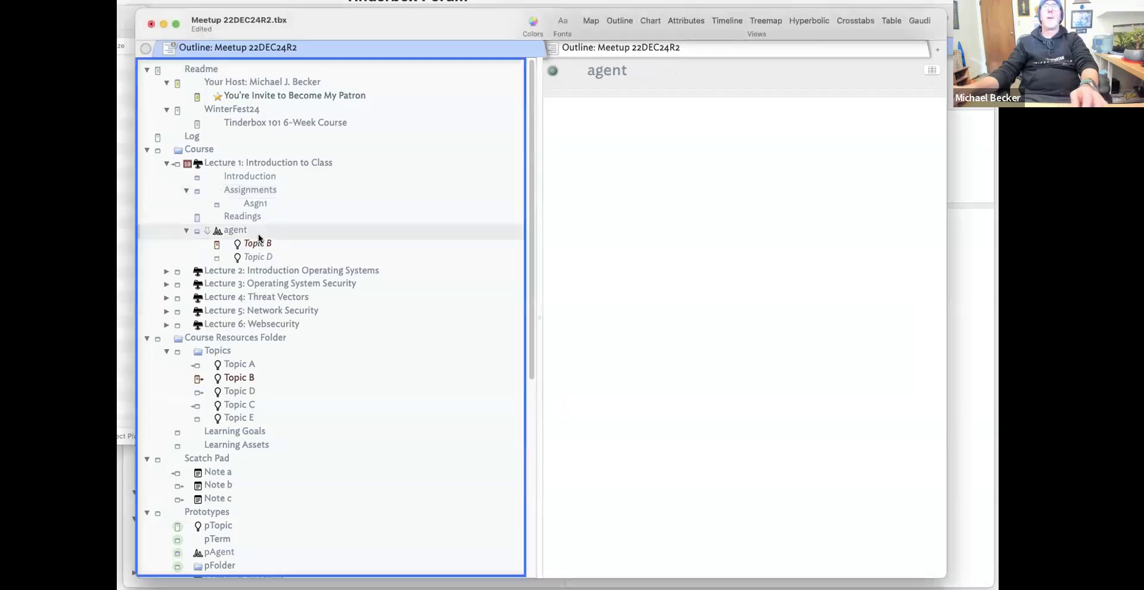
Switch the agent's edict from descendedFrom back to descendants and compare with the Index of Companies edict.
key("super+1")
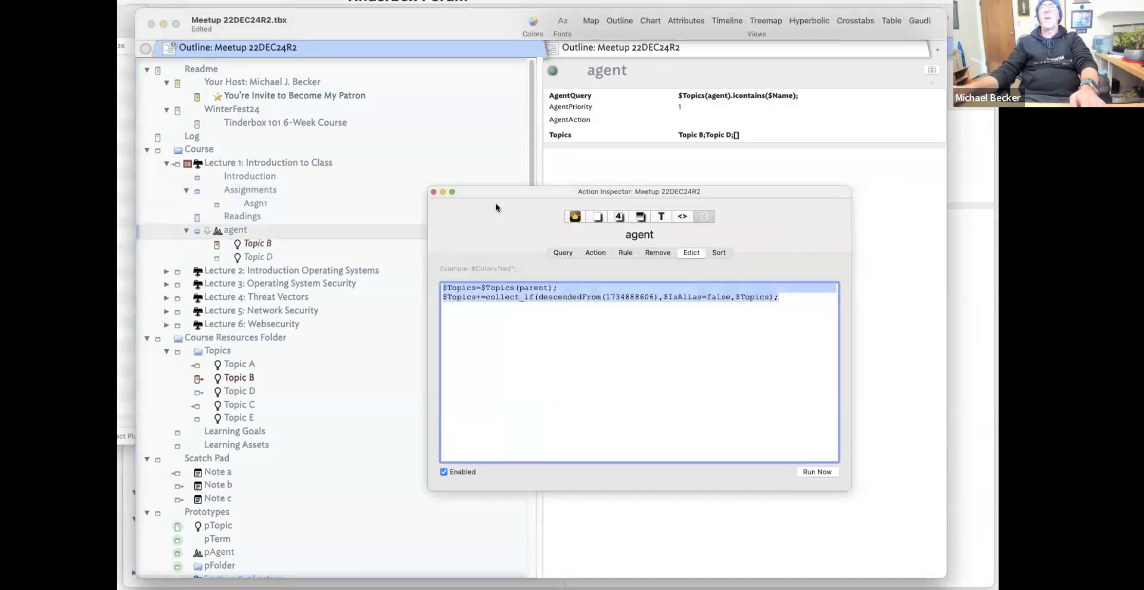
double_click(596, 296)
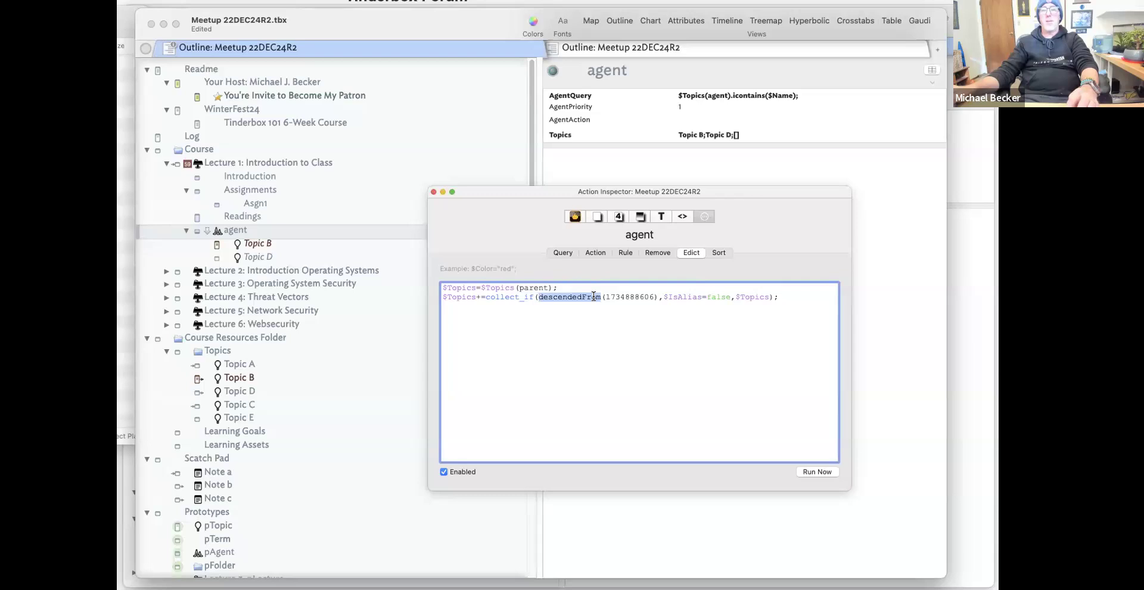
type("descendants")
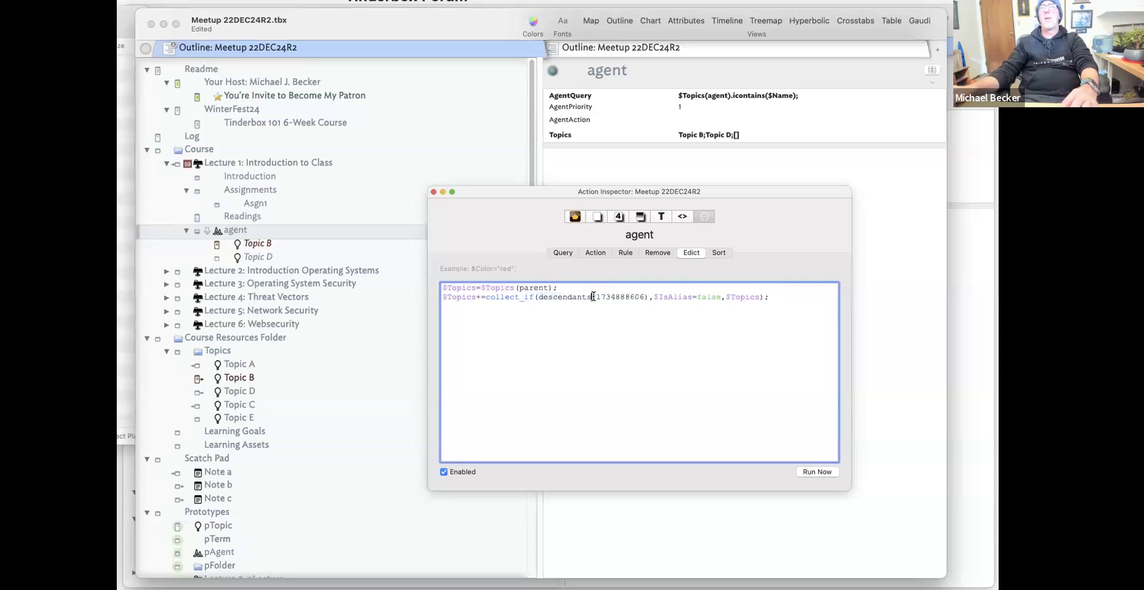
left_click(692, 296)
key("super+grave")
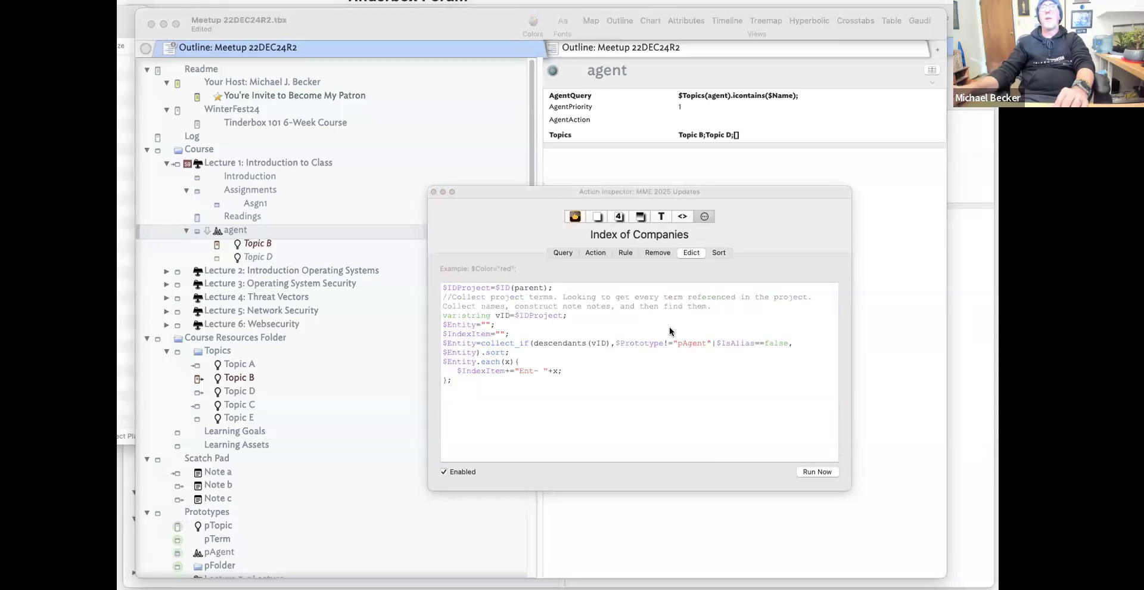
Highlight the != comparison and descendants call in the example, then return to the agent's edict.
left_click(664, 341)
left_click_drag(663, 343, 673, 341)
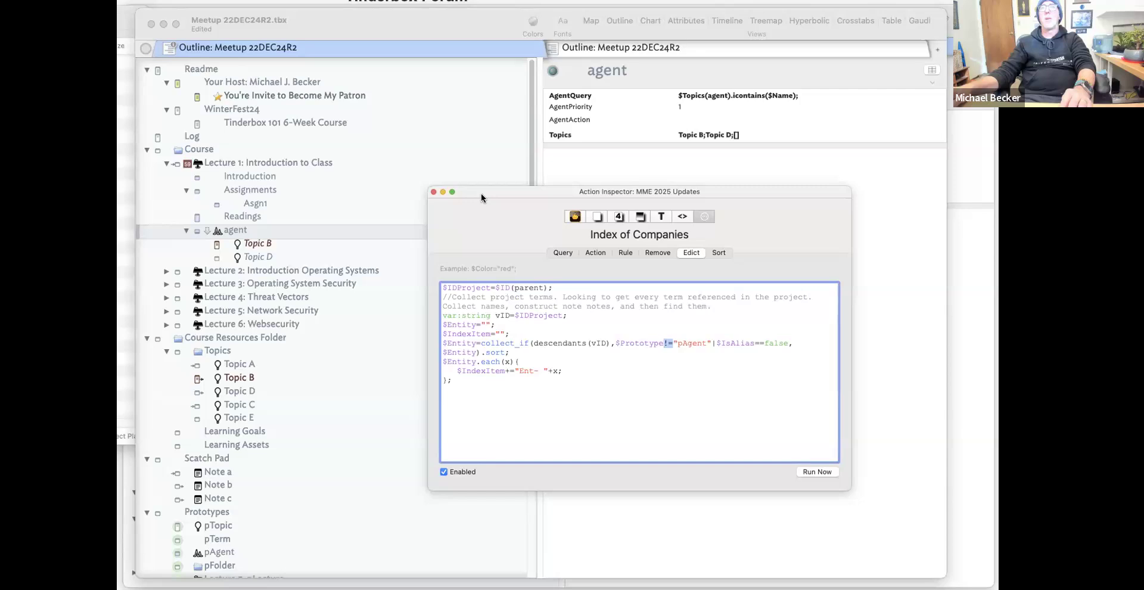
left_click_drag(614, 342, 771, 332)
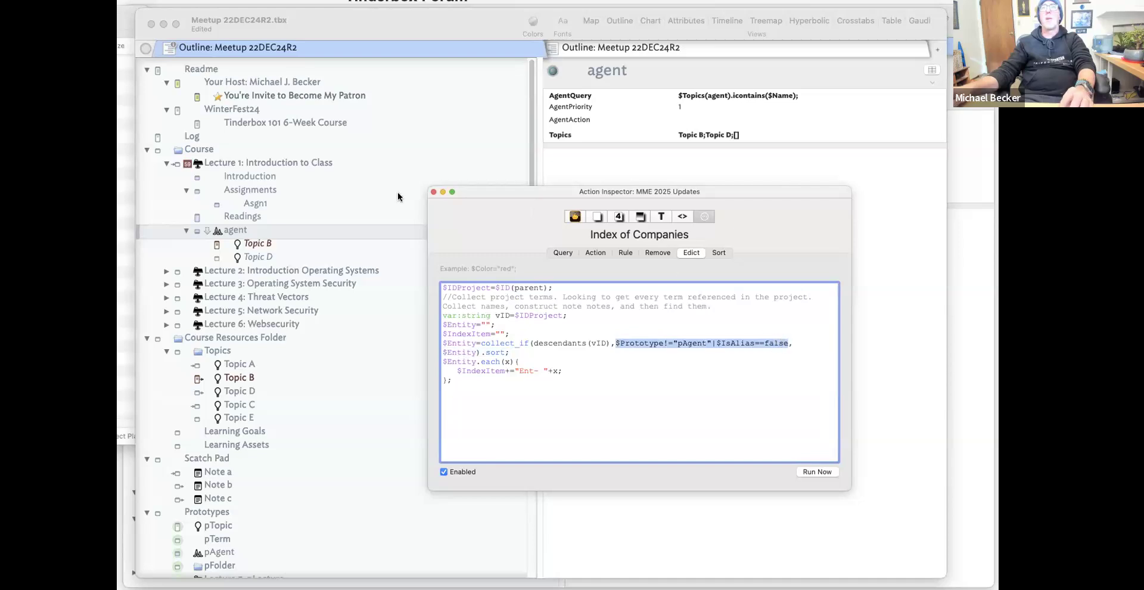
left_click(296, 239)
left_click(297, 234)
left_click(644, 294)
Make the edict condition $Prototype!="pAgent"|$IsAlias==false.
left_click_drag(653, 295, 718, 298)
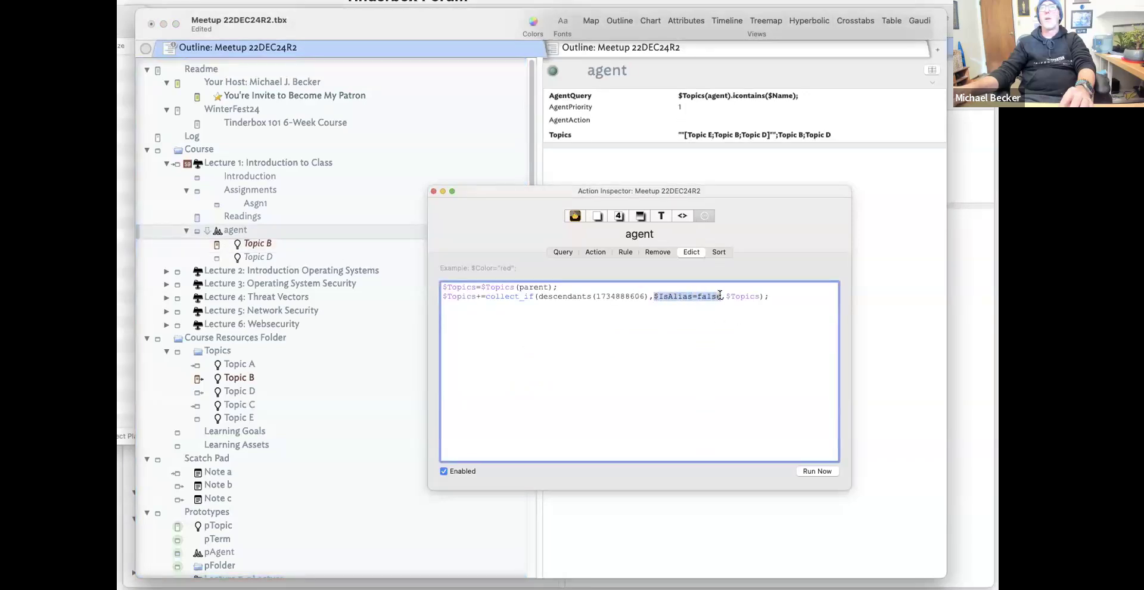
type("$Prototype!=\"pAgent\"|$IsAlias=false")
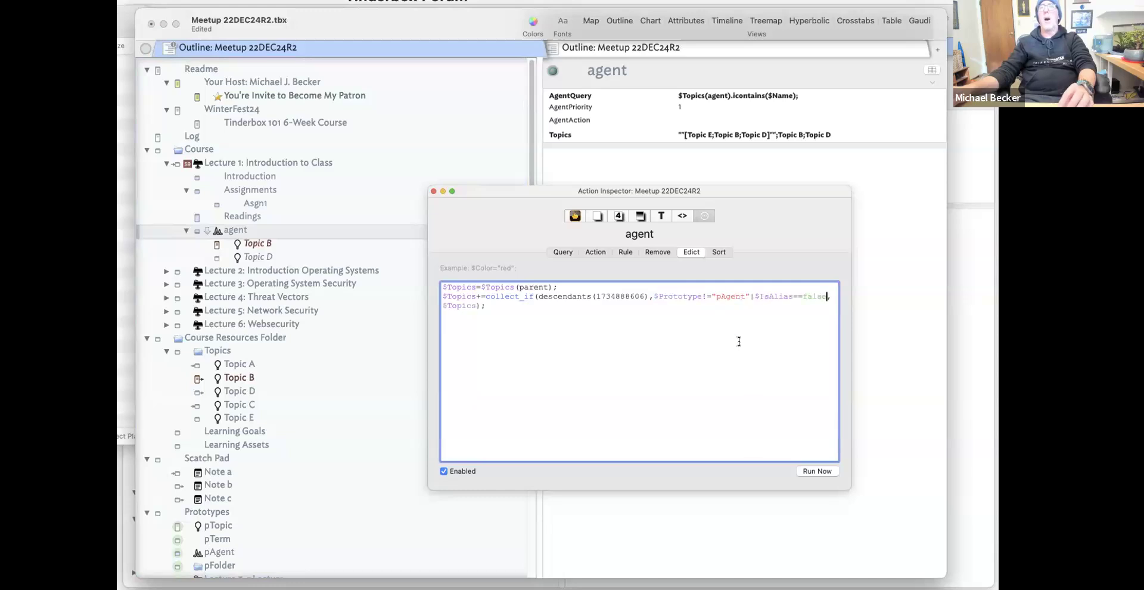
left_click(800, 296)
type("=")
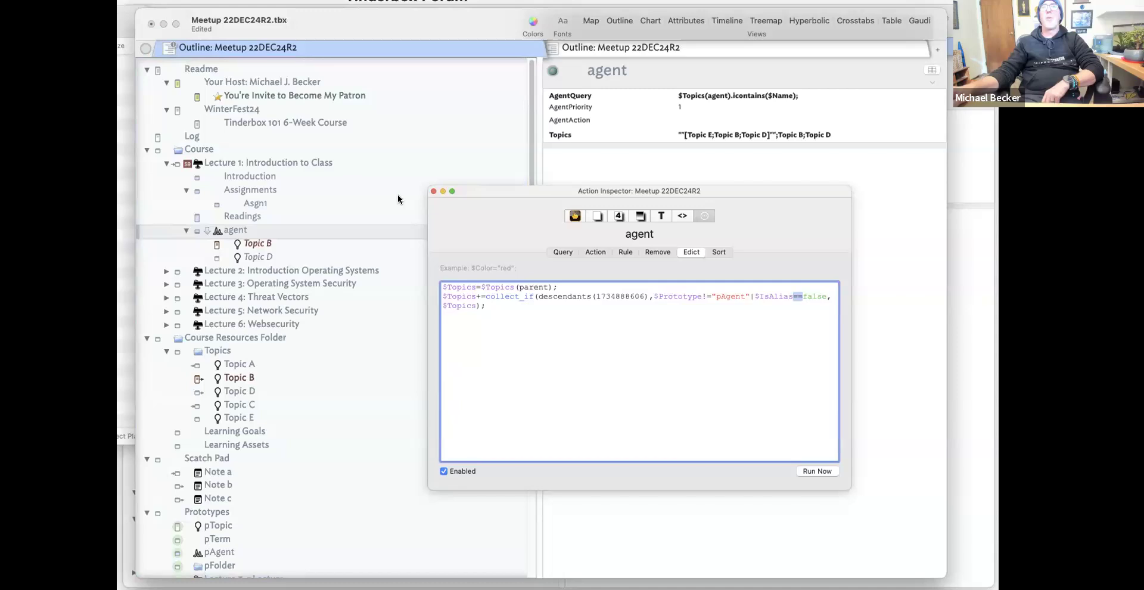
left_click(434, 191)
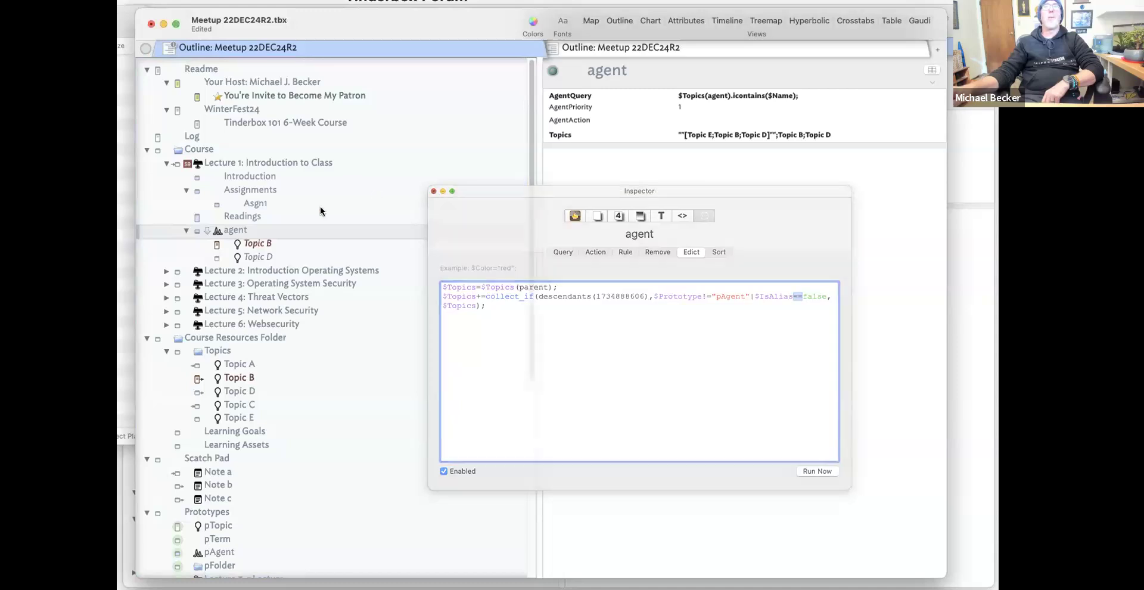
left_click(249, 228)
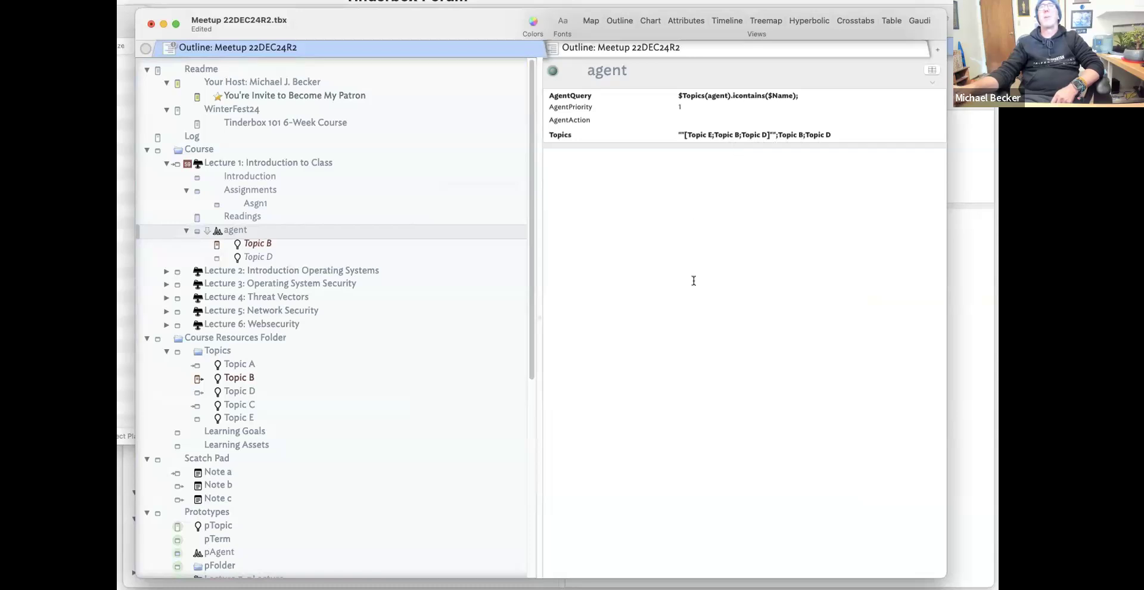
Inspect the agent's Topics value and bring the edict editor back.
left_click(772, 135)
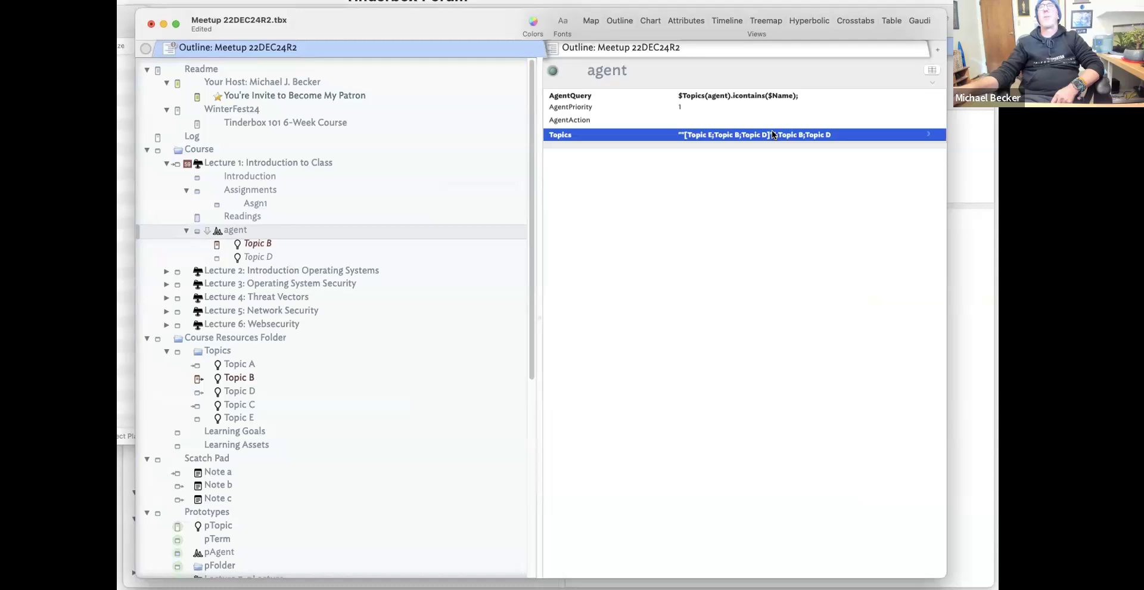
left_click(767, 135)
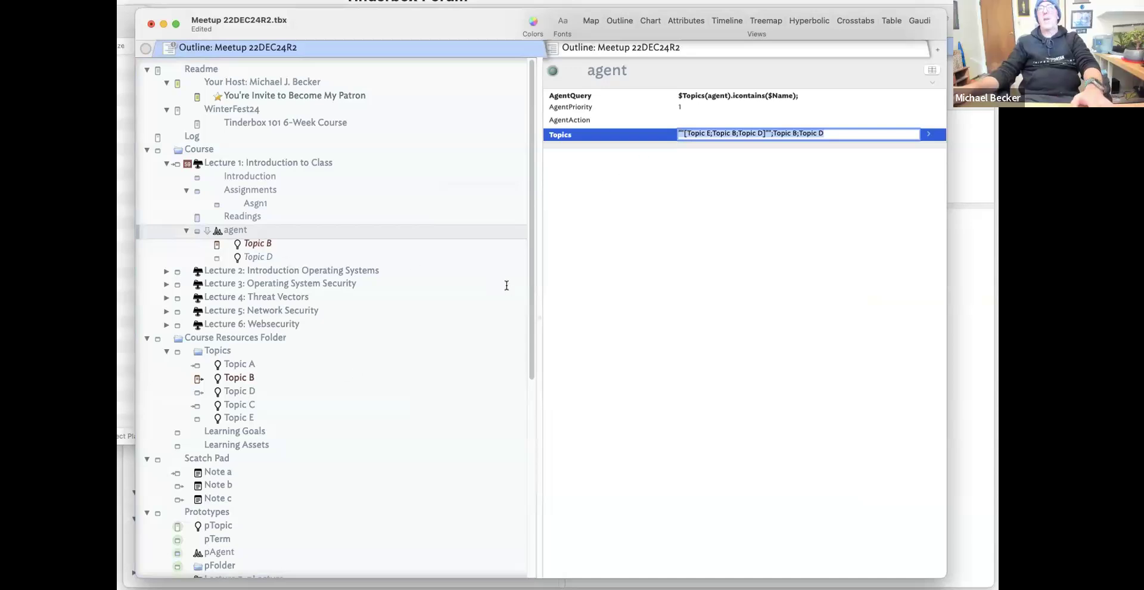
key("super+1")
left_click(484, 306)
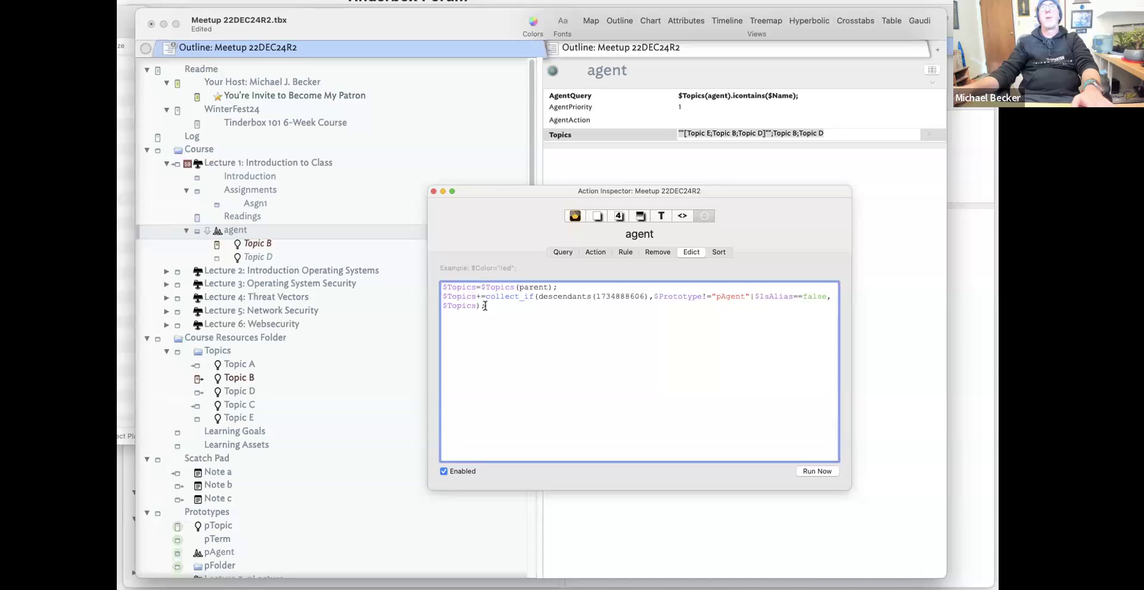
Add a new edict line declaring var:list vList=.
left_click(572, 287)
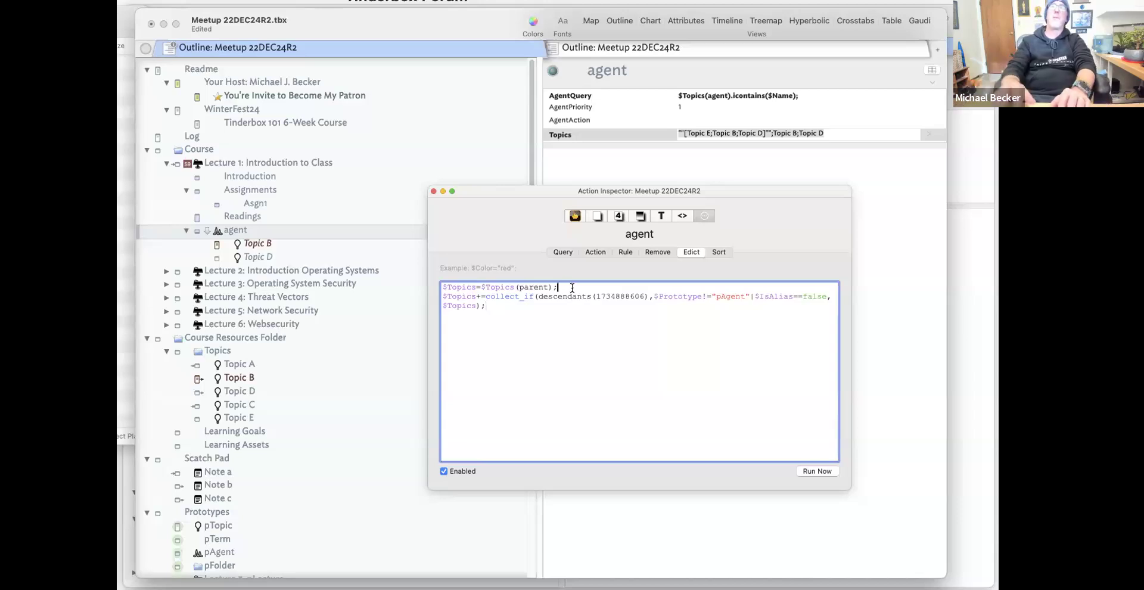
type("\\")
key("BackSpace")
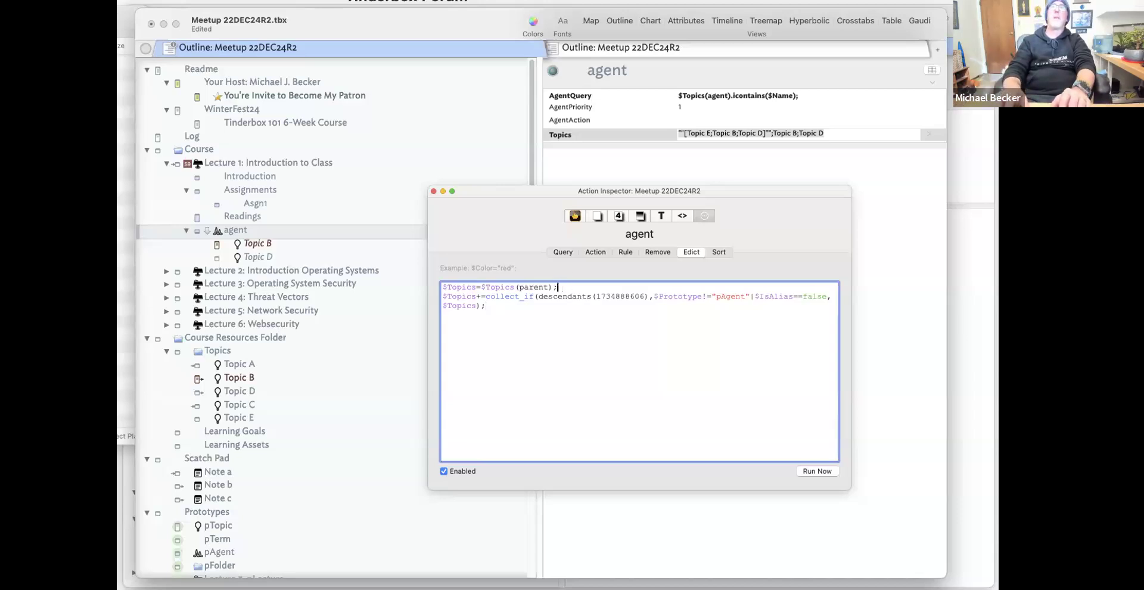
key("Return")
type("var:s")
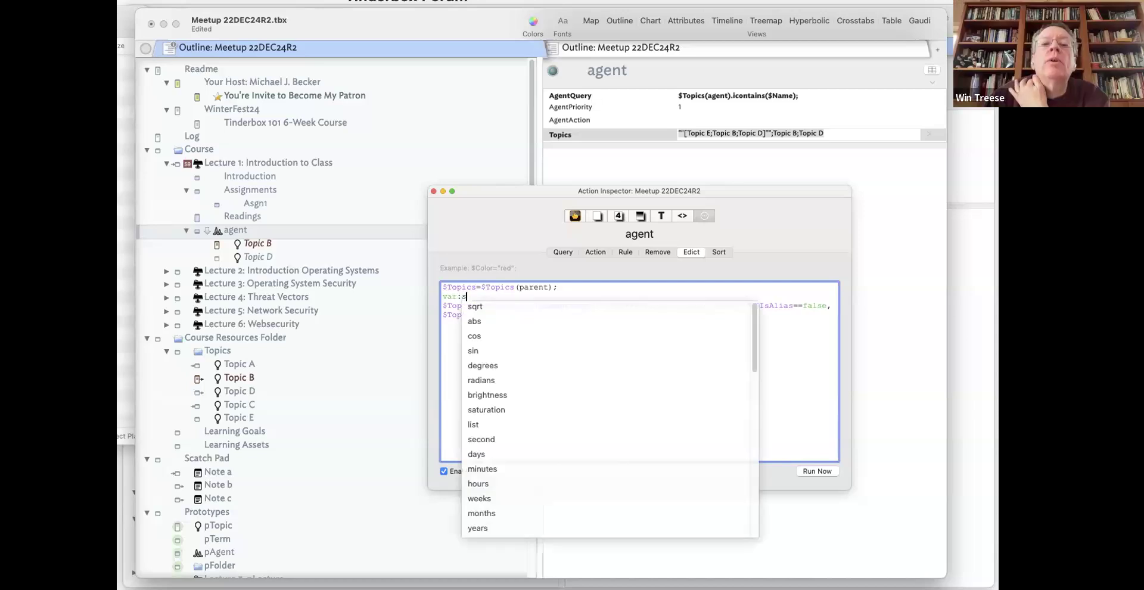
key("BackSpace")
type("list vList=")
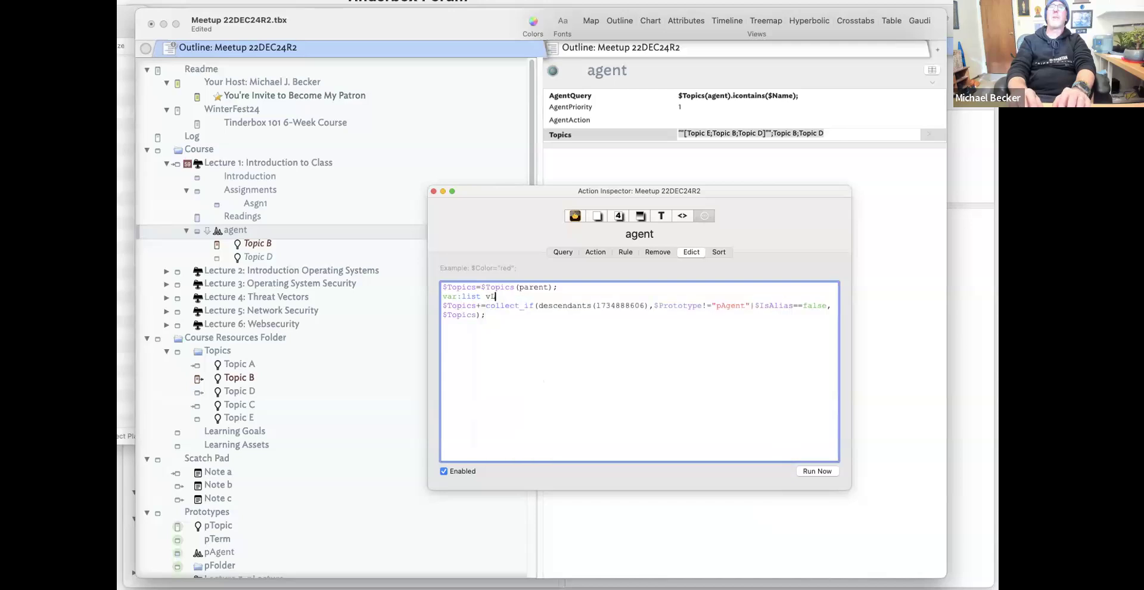
Move the collect_if expression into vList and append it with $Topics+=vList.asString;.
left_click_drag(485, 305, 847, 314)
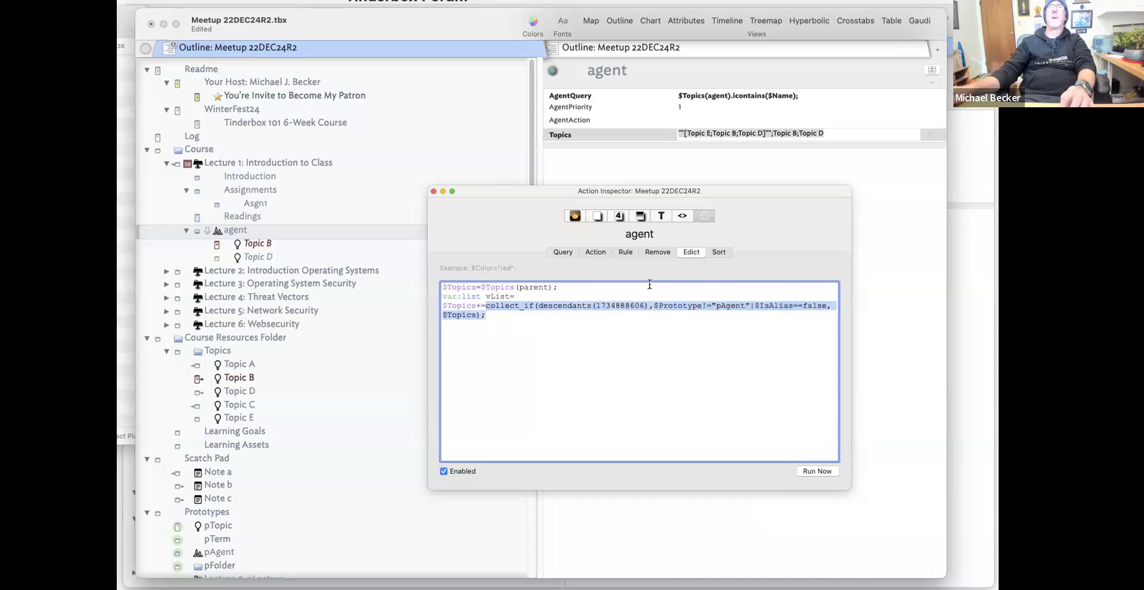
key("super+x")
left_click(537, 297)
key("super+v")
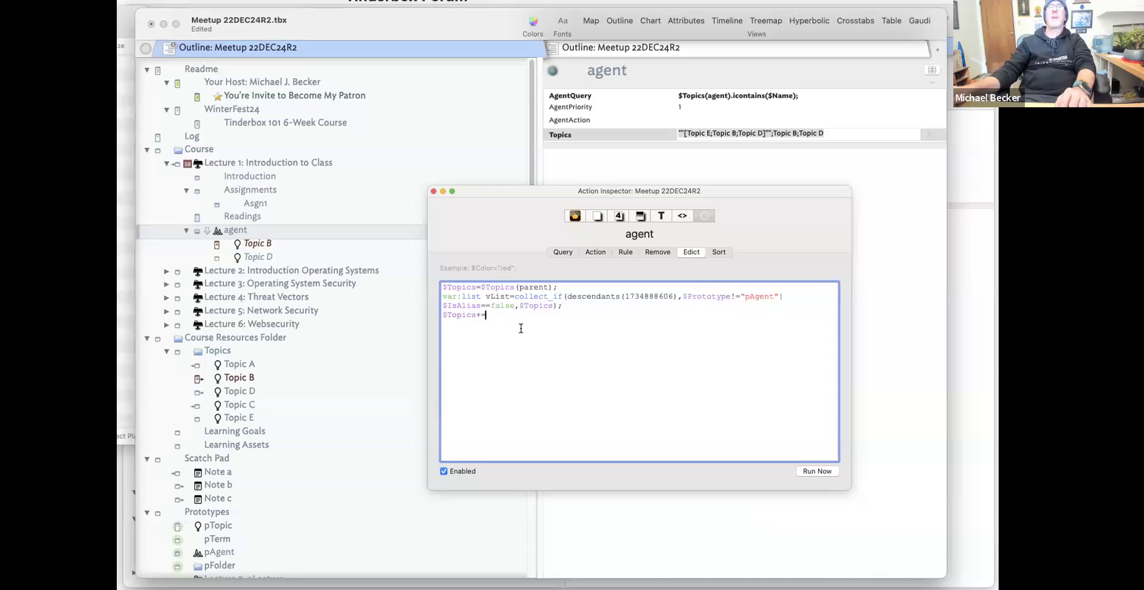
type("vList.")
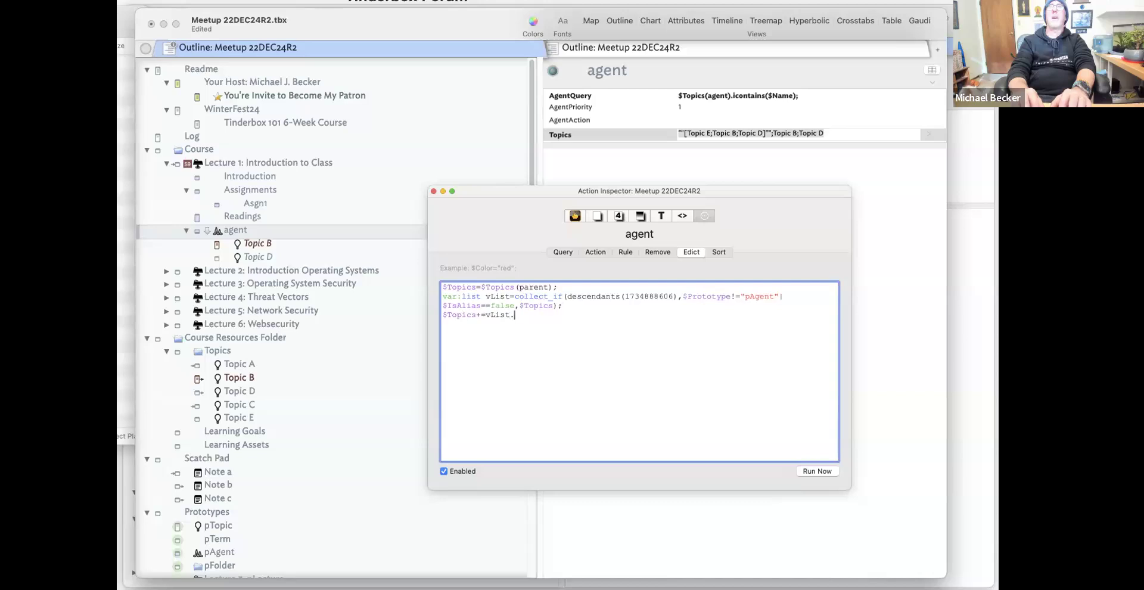
type("as")
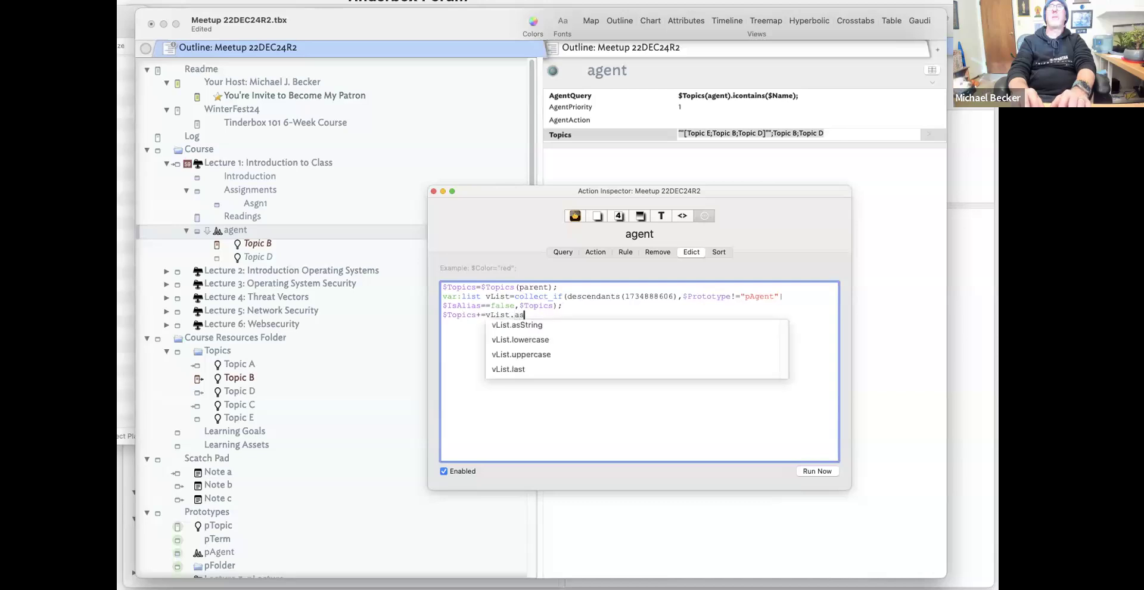
key("Down")
key("Return")
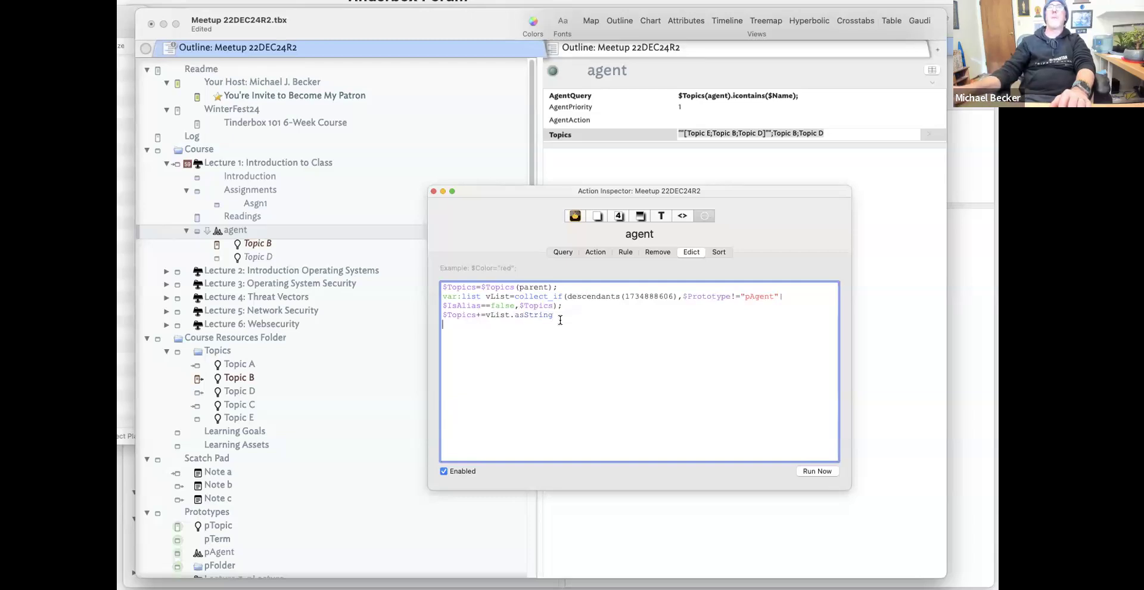
type(";")
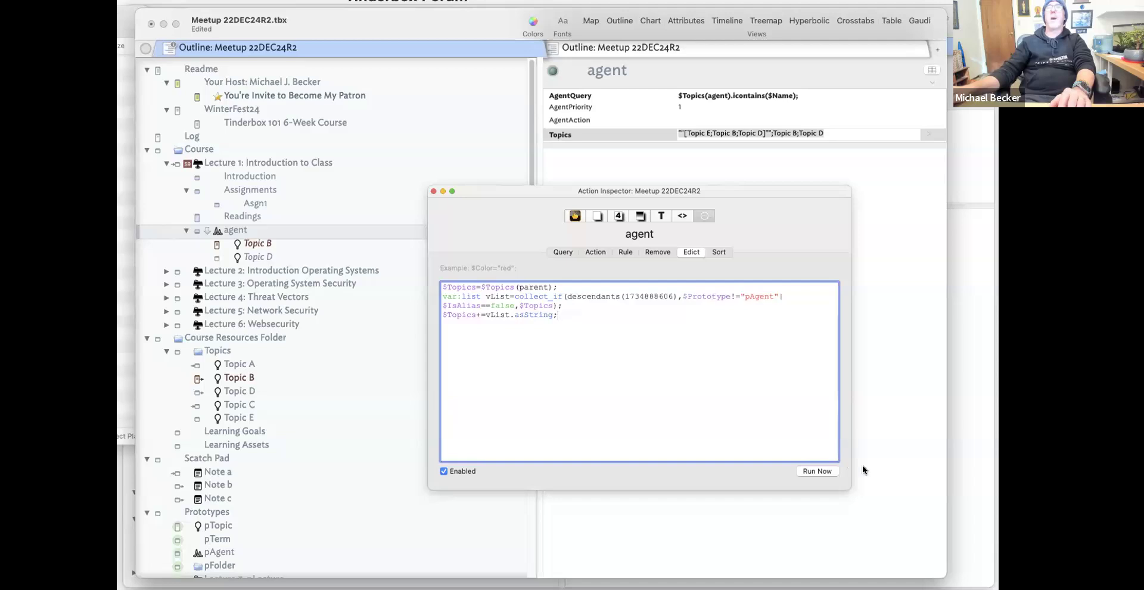
left_click(251, 243)
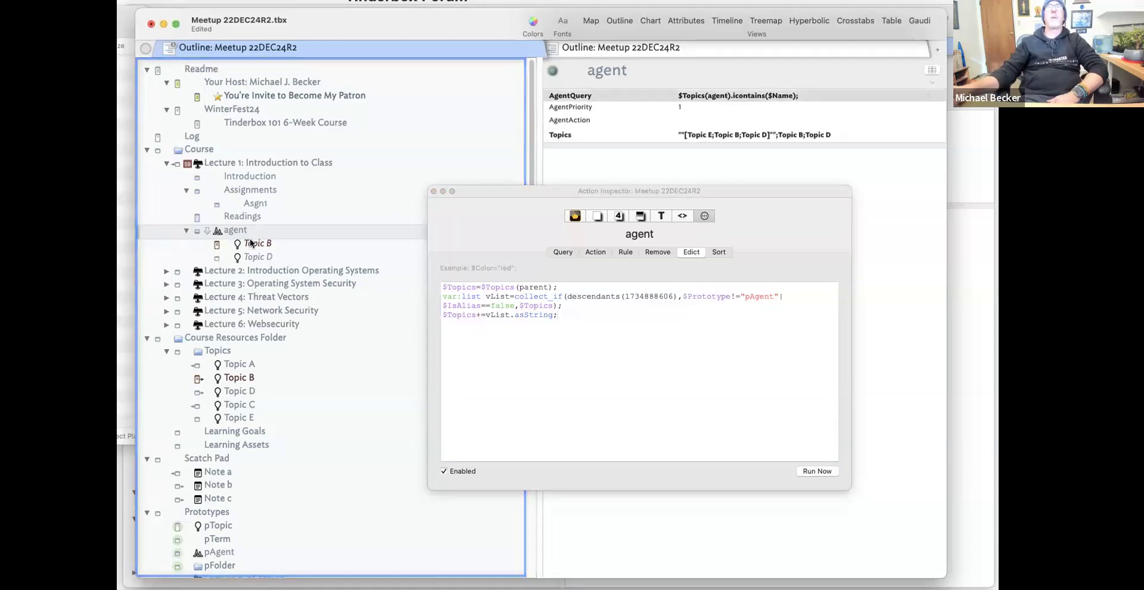
Rerun the edict and confirm the Topic E, Topic B and Topic D aliases under the agent.
left_click(249, 225)
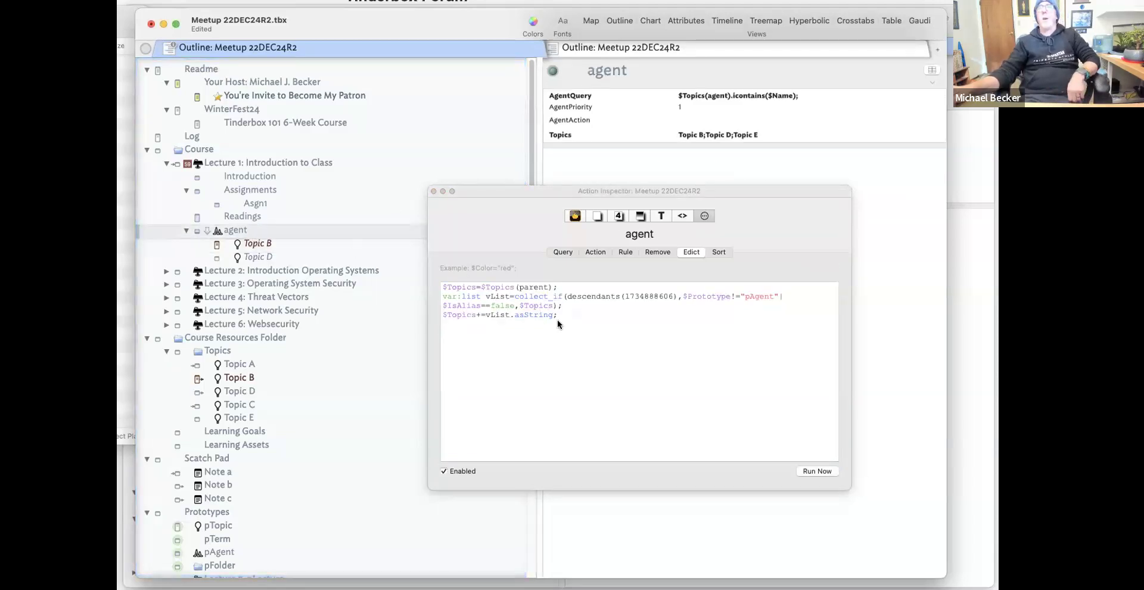
left_click(541, 298)
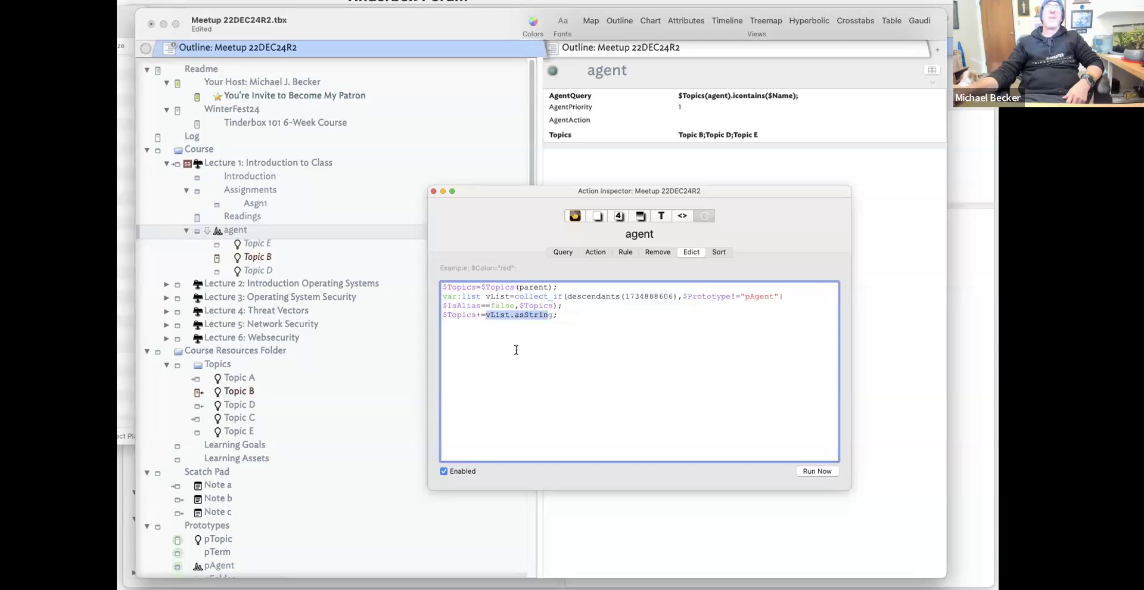
left_click(256, 244)
left_click(256, 256)
left_click(256, 269)
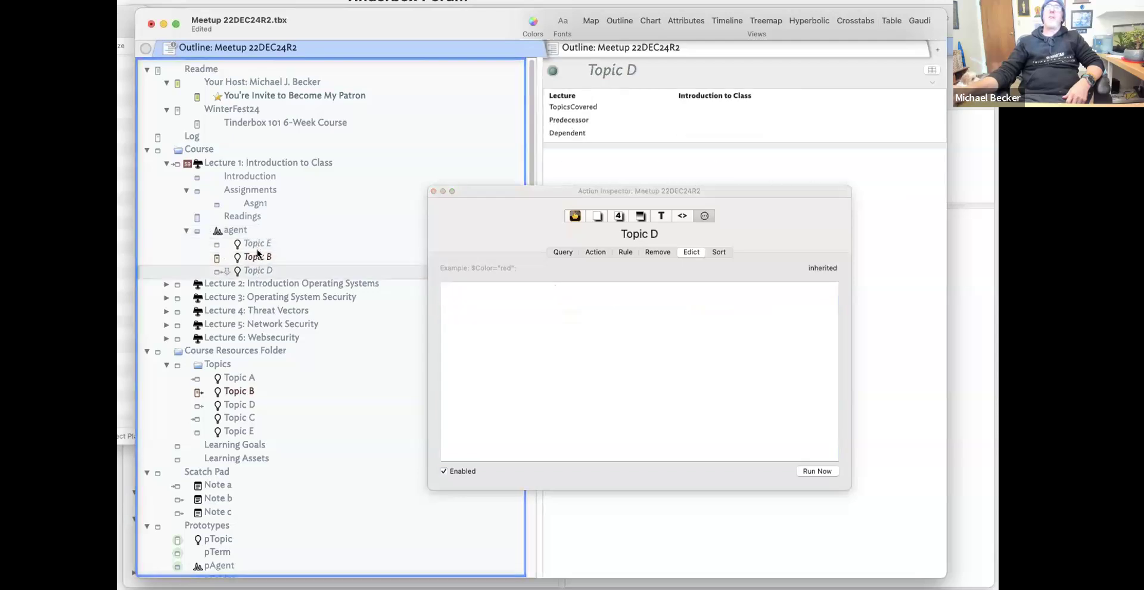
left_click(257, 257)
left_click(257, 244)
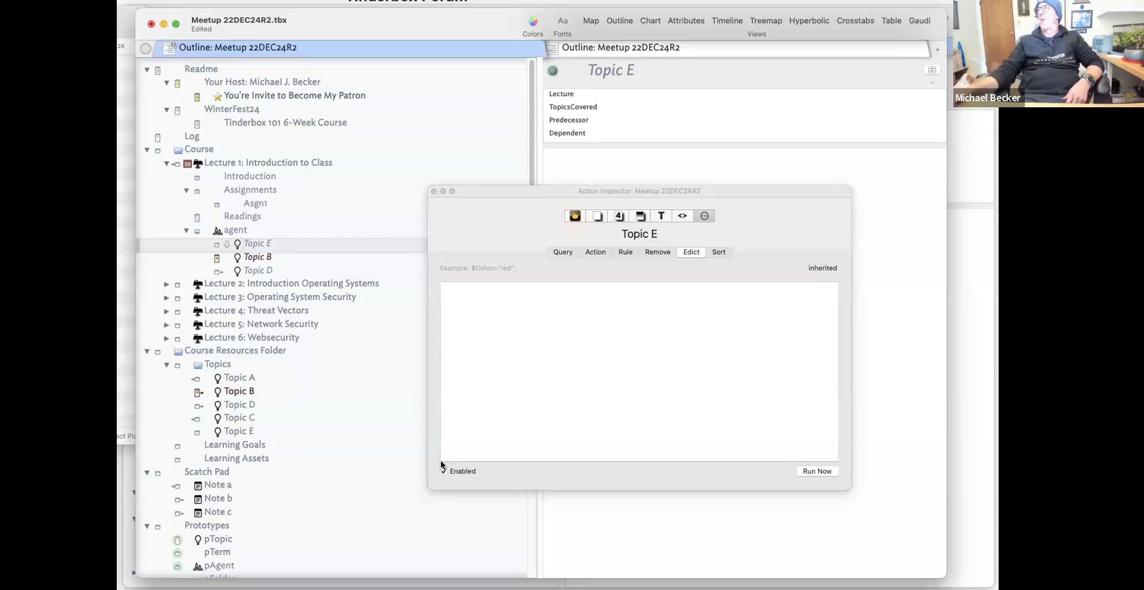
left_click(249, 232)
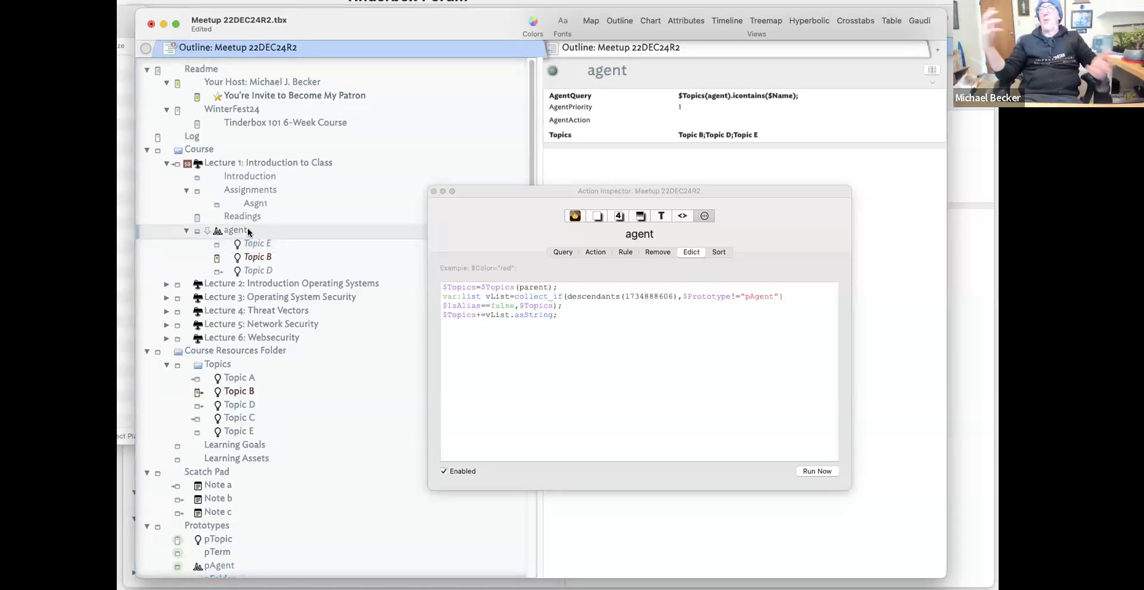